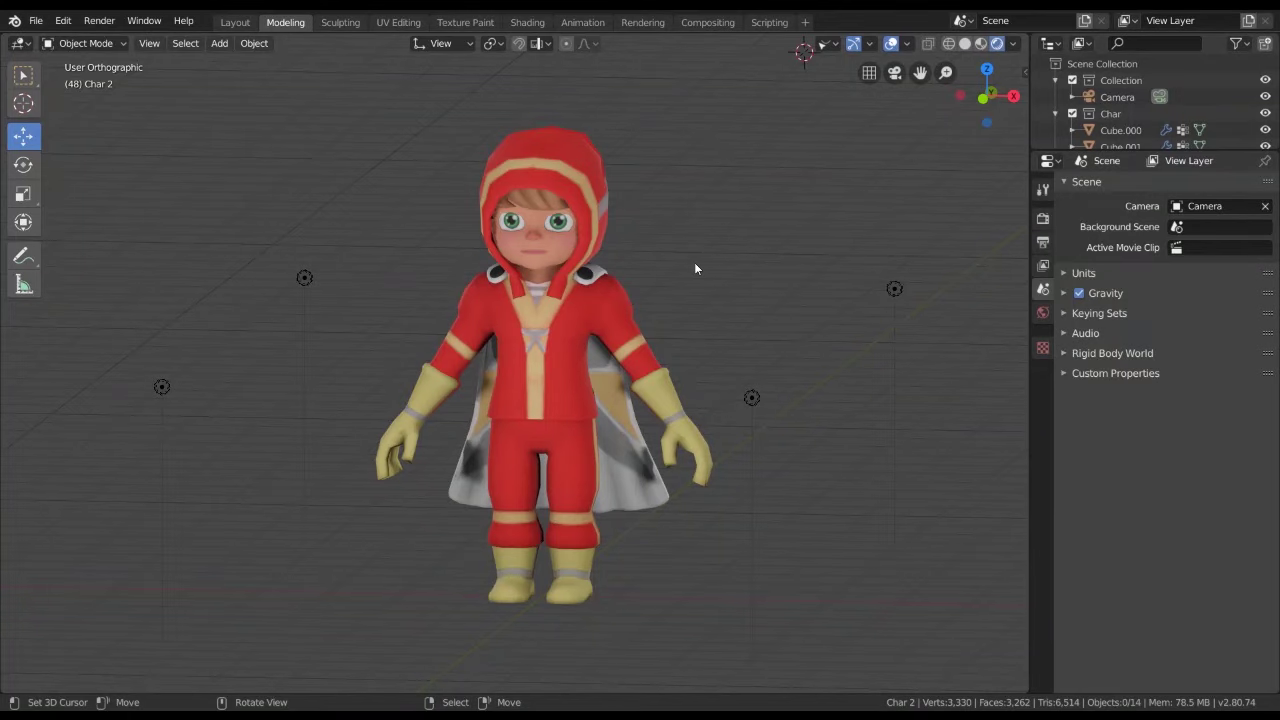
Orbit around the hooded character, then bring up the Object Types Visibility list
mouse_move(724, 251)
middle_mouse_down()
mouse_move(646, 249)
mouse_move(703, 280)
middle_mouse_up()
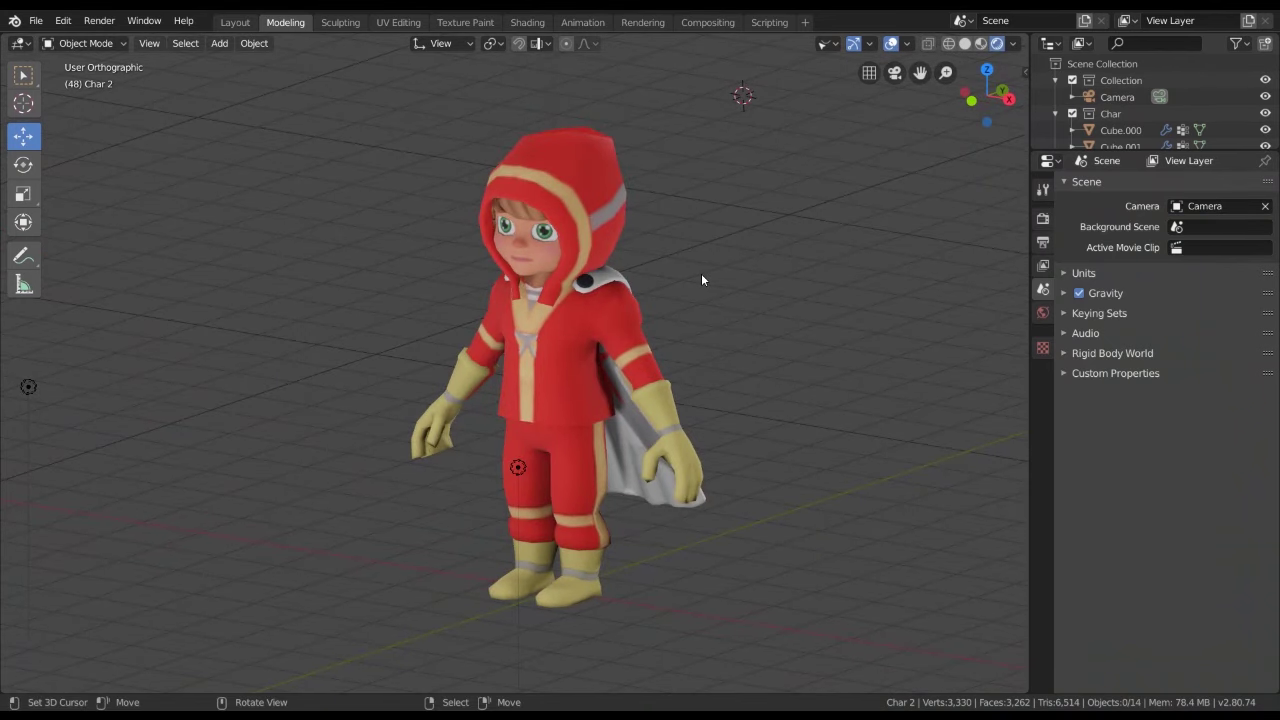
mouse_move(701, 273)
middle_mouse_down()
mouse_move(678, 247)
mouse_move(618, 290)
mouse_move(702, 327)
mouse_move(658, 313)
mouse_move(747, 318)
mouse_move(734, 306)
middle_mouse_up()
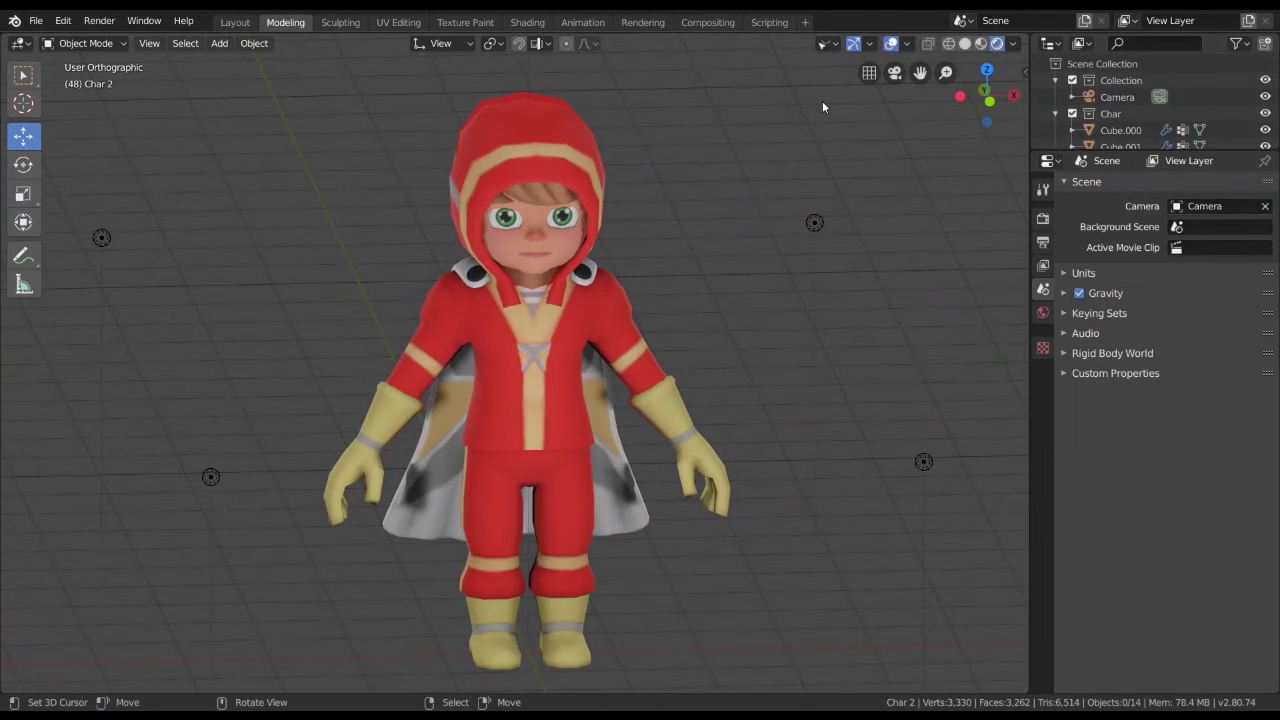
left_click(825, 45)
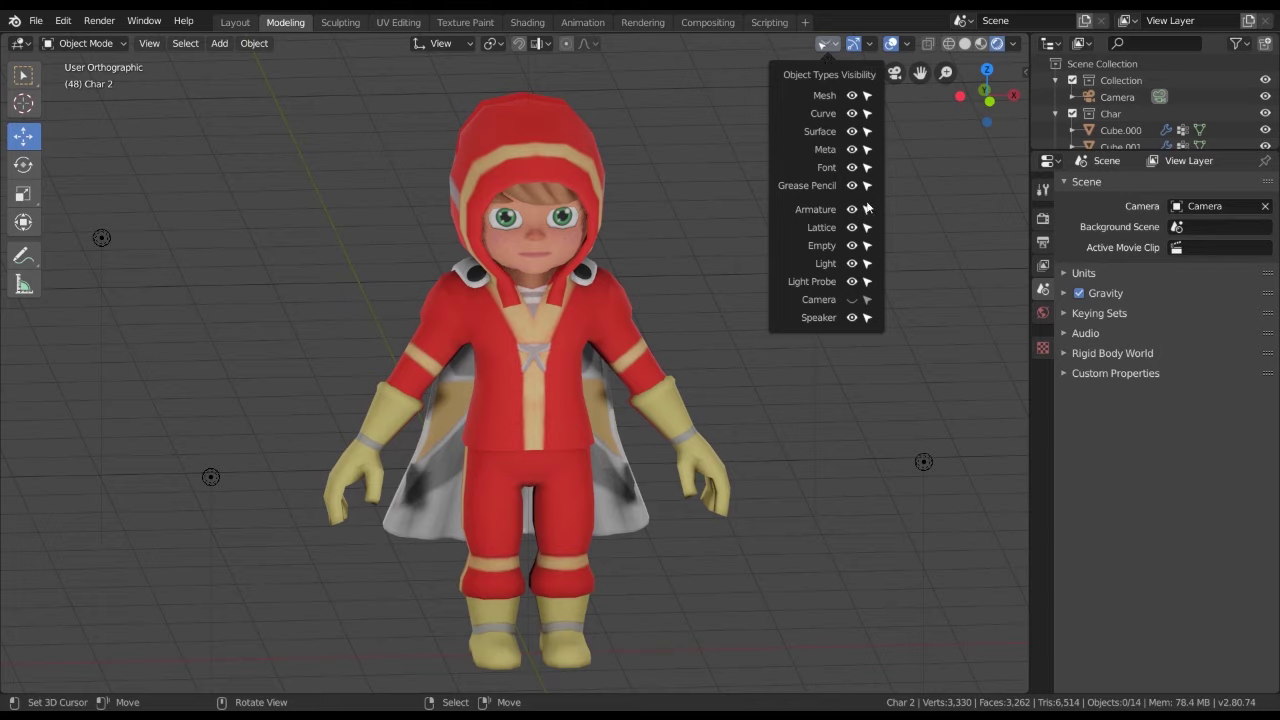
Hide the lights and show the character in plain solid shading
left_click(851, 264)
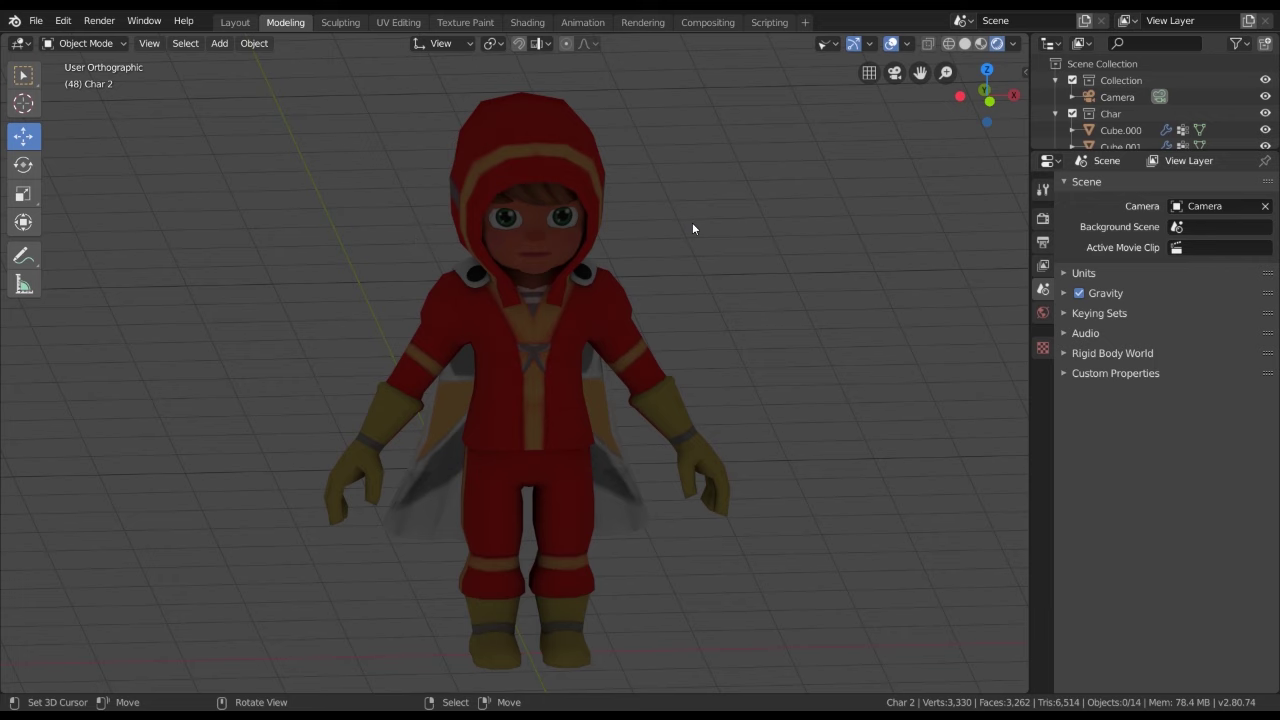
key("z")
middle_click_drag(692, 228, 662, 265)
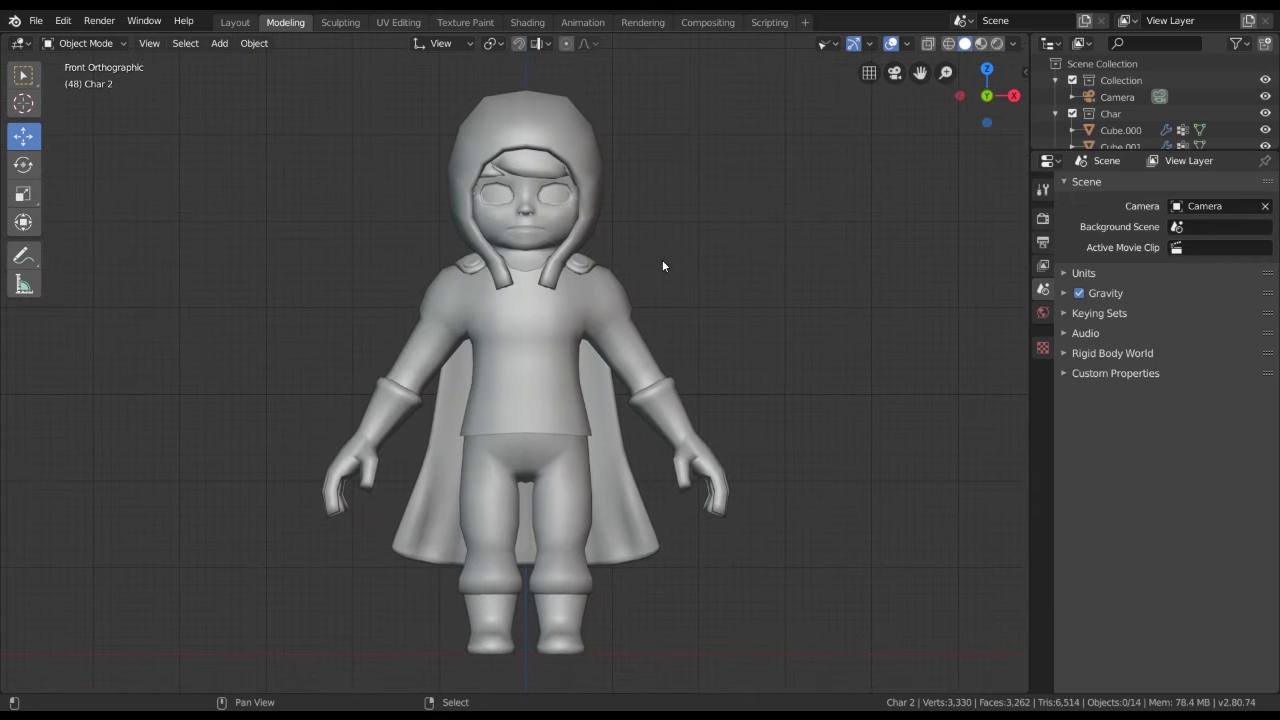
middle_click_drag(658, 385, 652, 363, "shift")
Snap the 3D cursor to the world origin with Shift+S
key("shift+s")
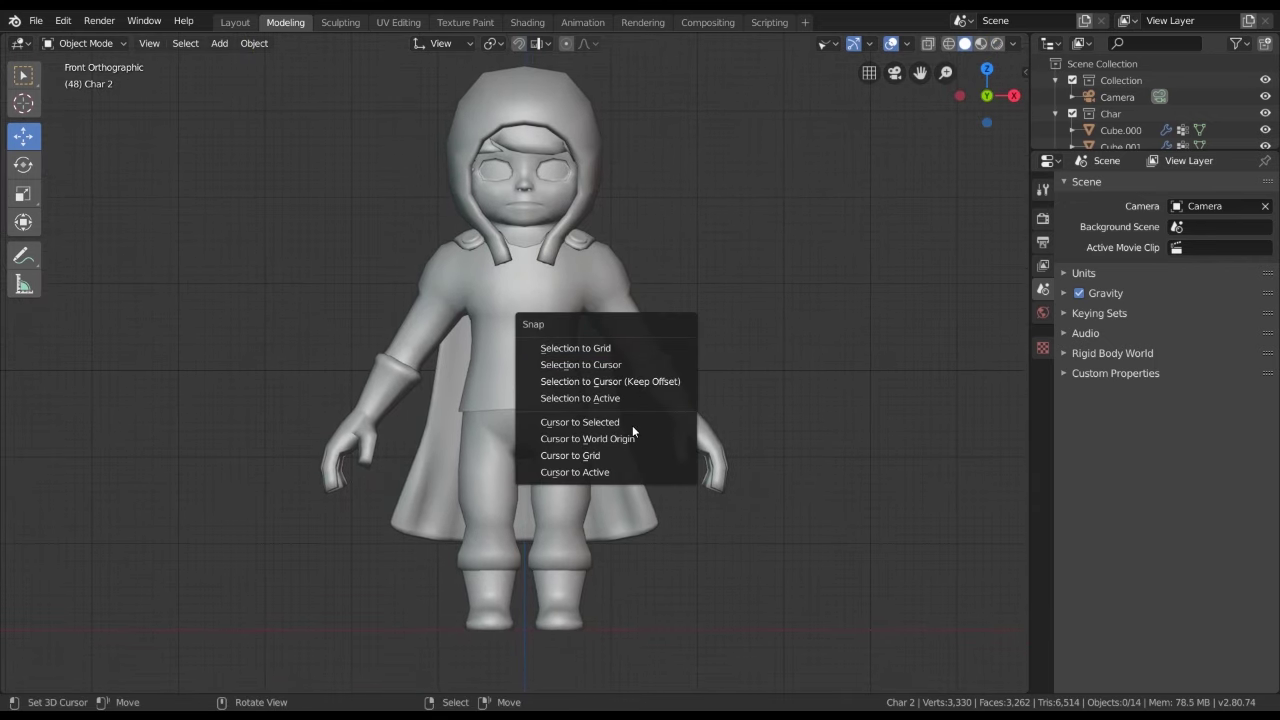
left_click(634, 439)
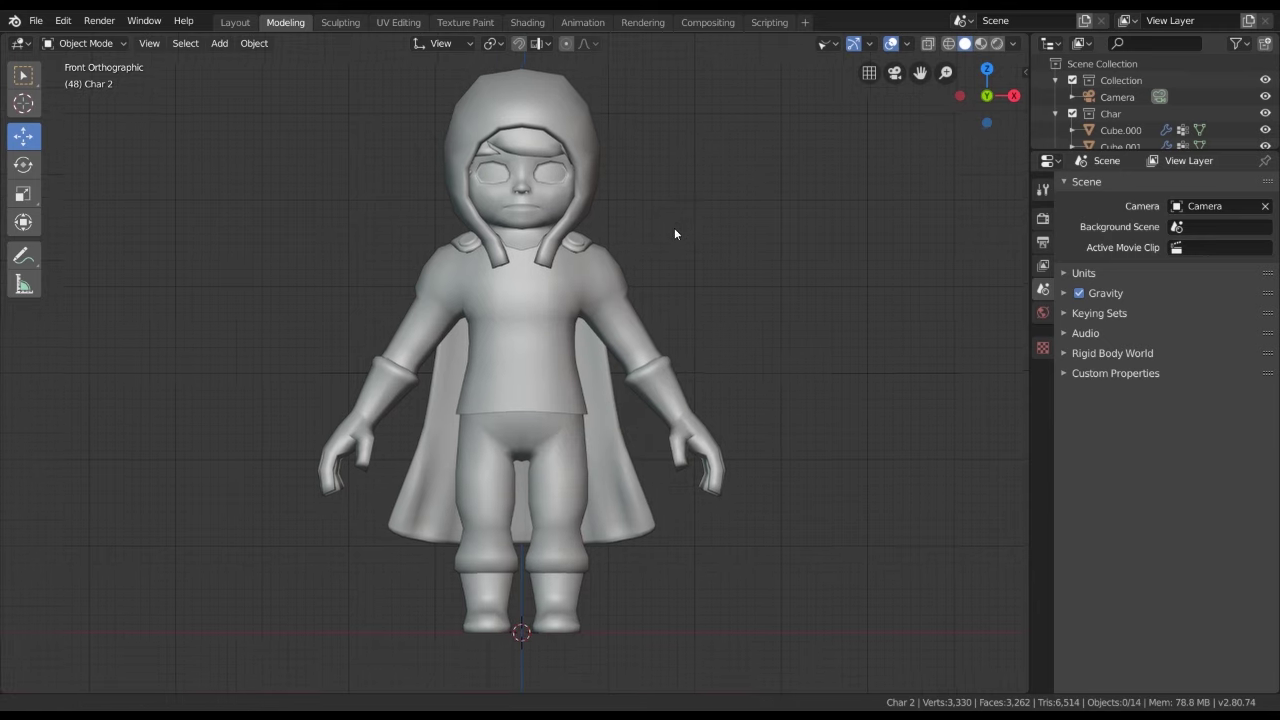
scroll(660, 260, "down", 1)
middle_click_drag(654, 277, 647, 257, "shift")
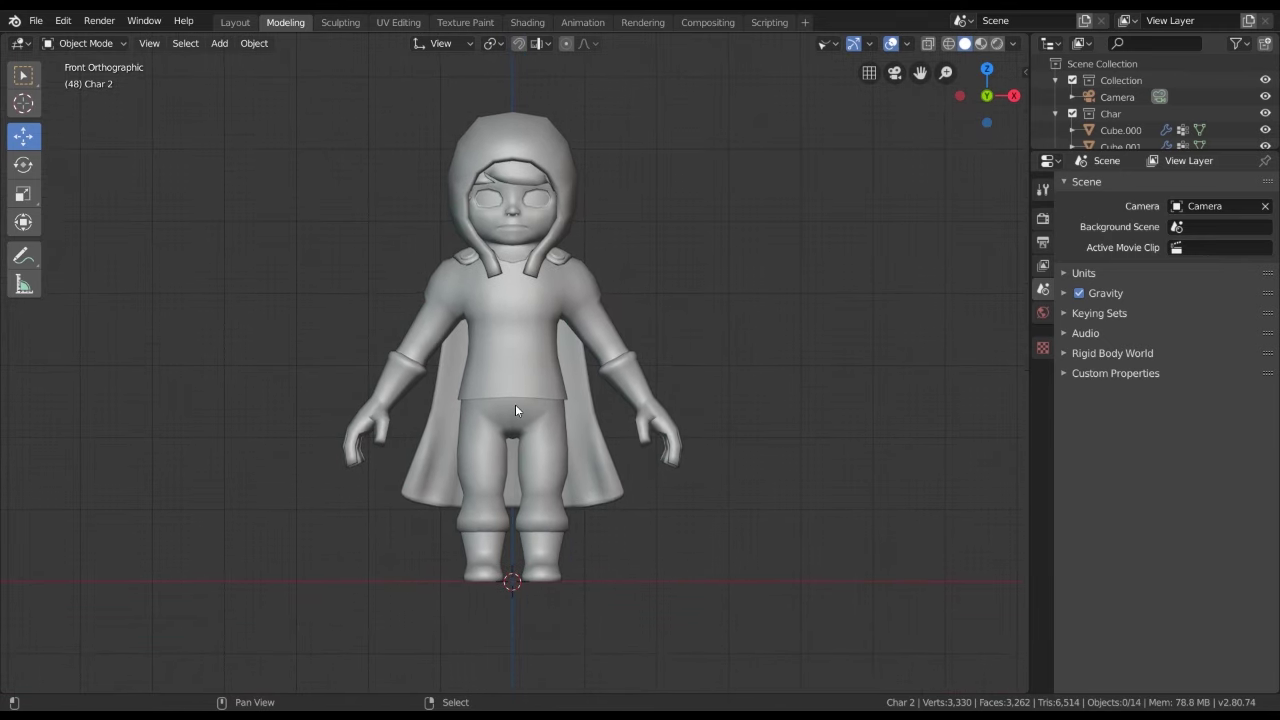
key("shift+s")
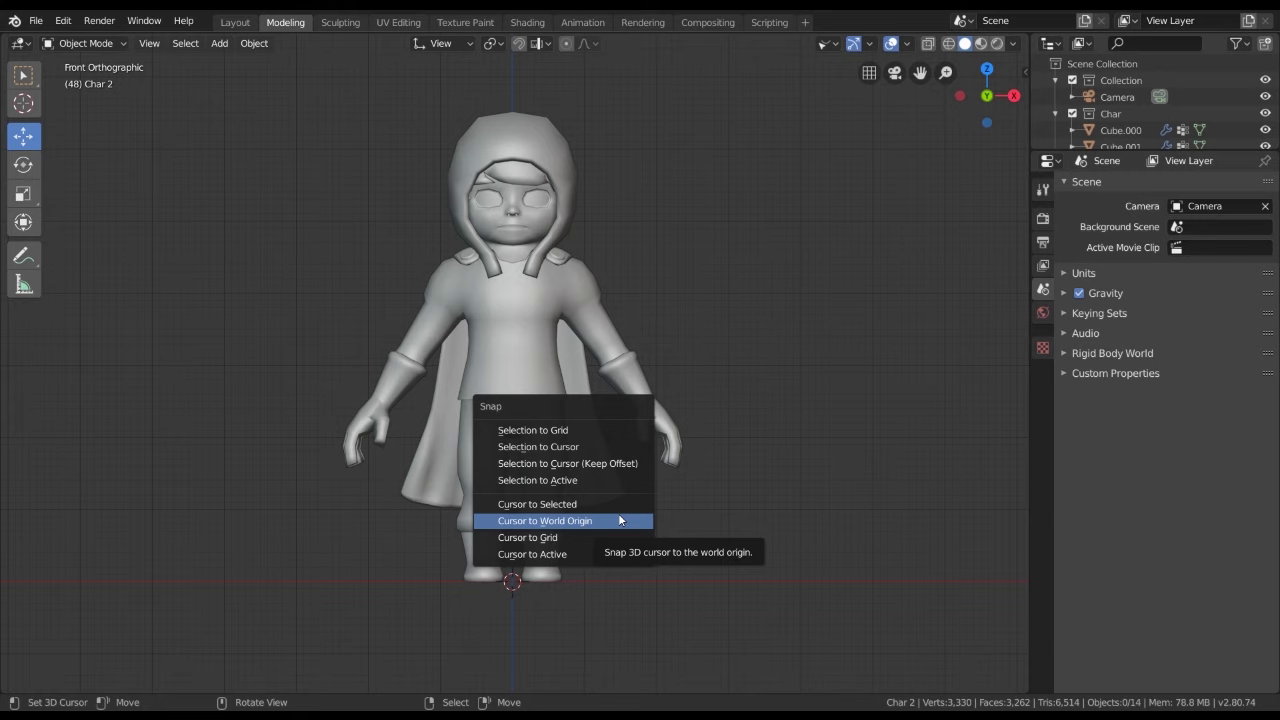
left_click(618, 522)
mouse_move(618, 522)
middle_mouse_down("shift")
mouse_move(666, 396)
mouse_move(660, 407)
middle_mouse_up("shift")
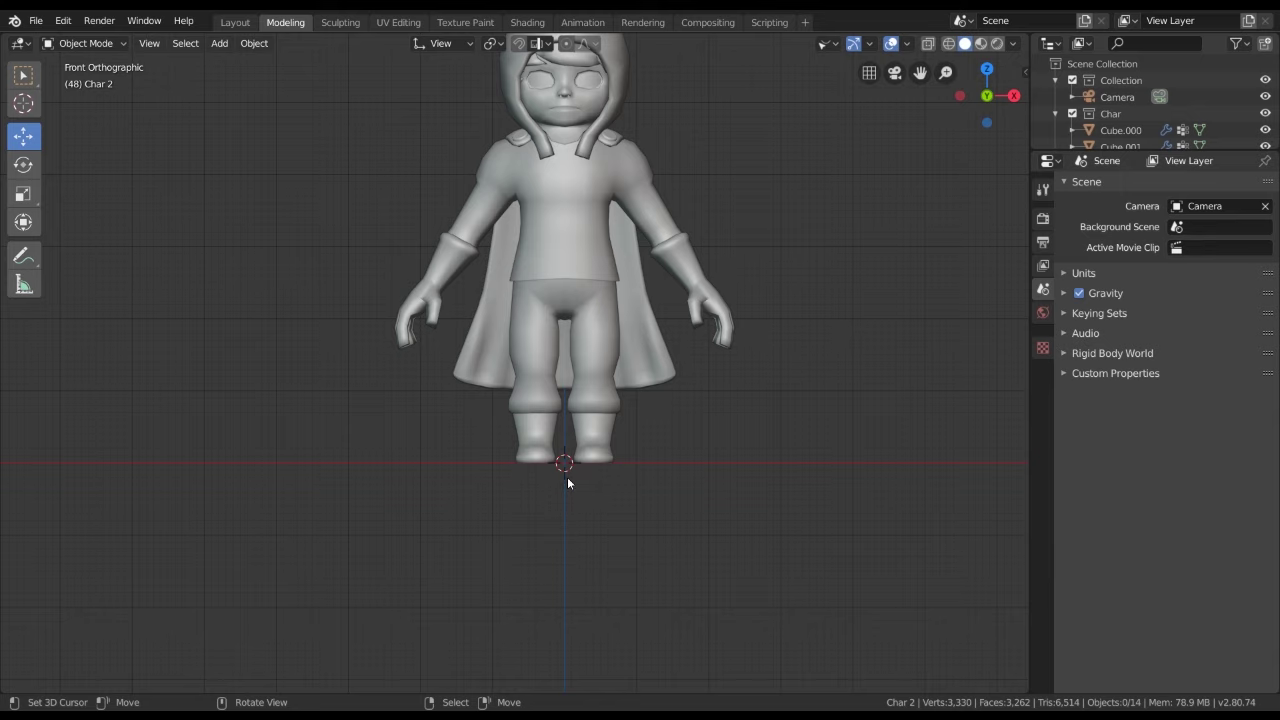
Return to the front orthographic view framing the whole character
mouse_move(591, 457)
middle_mouse_down()
mouse_move(528, 500)
mouse_move(525, 480)
middle_mouse_up()
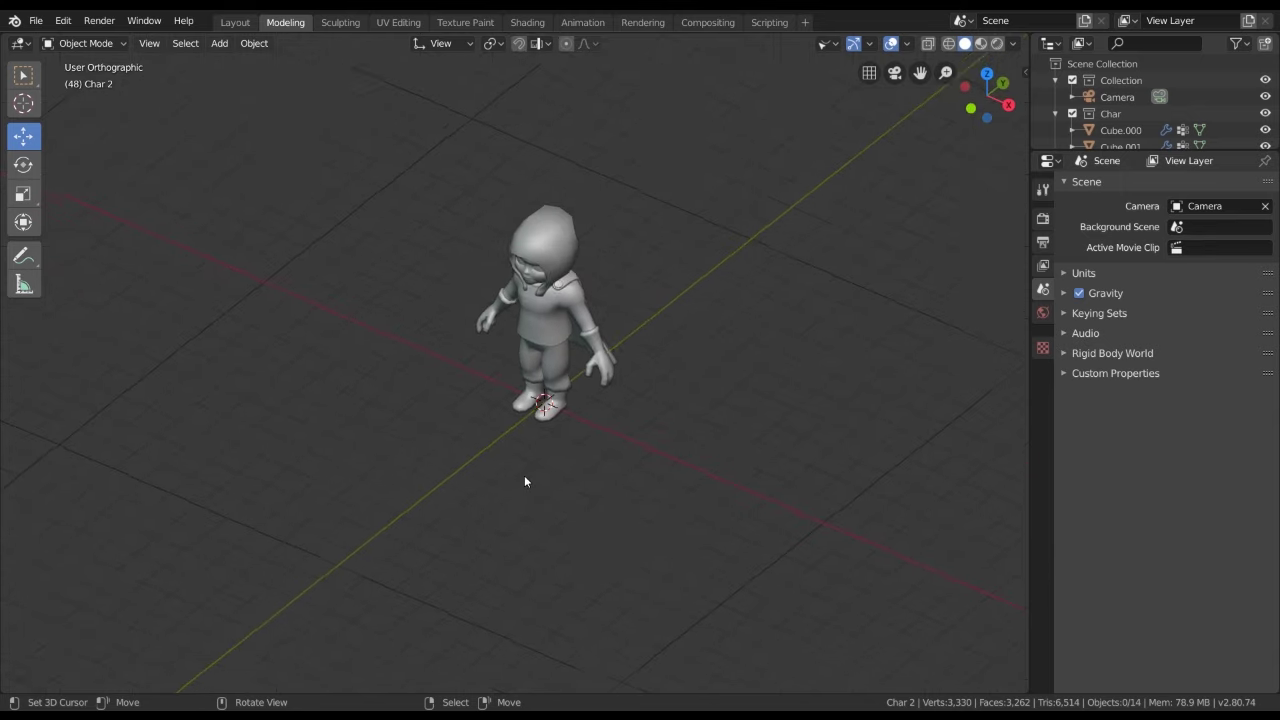
key("KP_1")
scroll(585, 459, "up", 4)
scroll(534, 479, "down", 2)
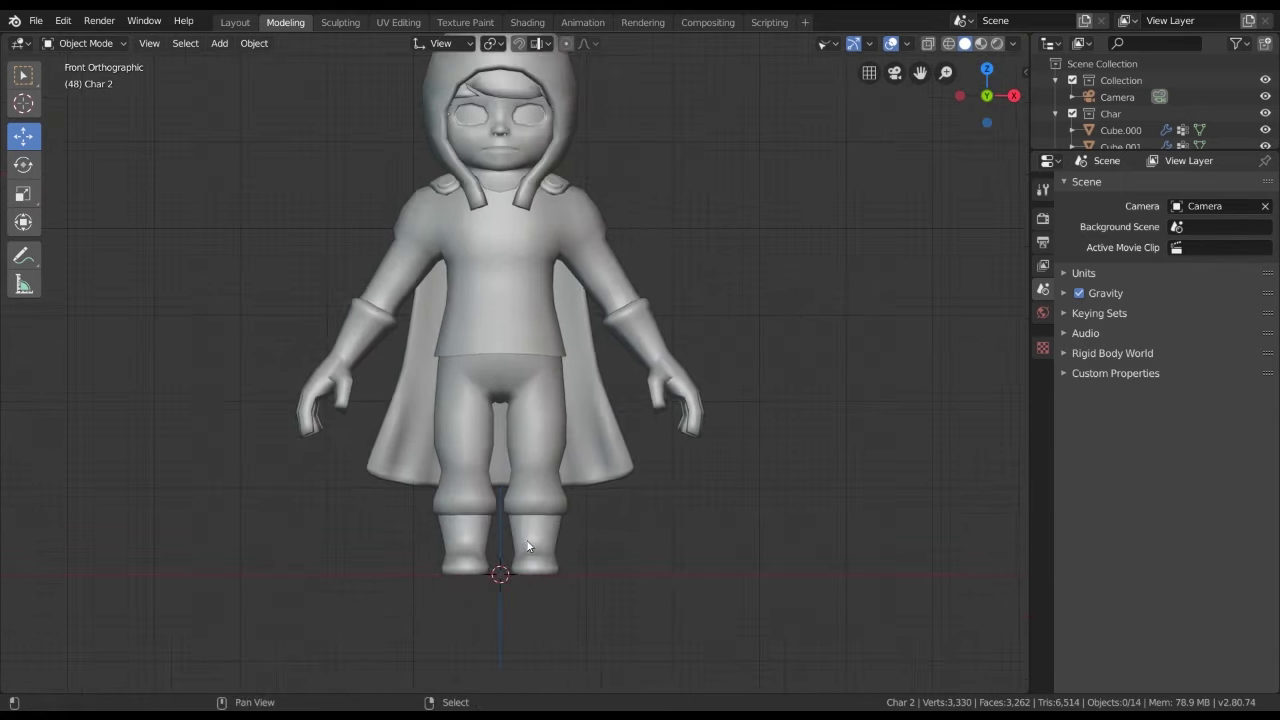
middle_click_drag(485, 562, 553, 594, "shift")
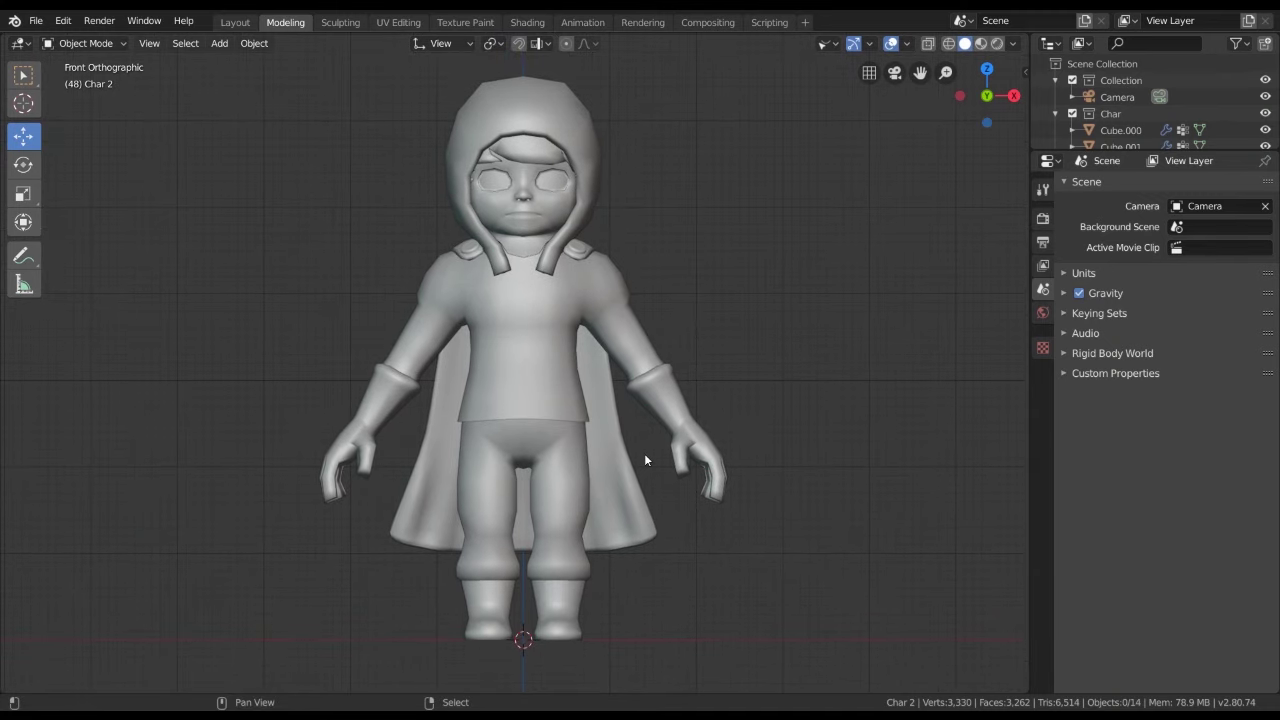
key("shift+a")
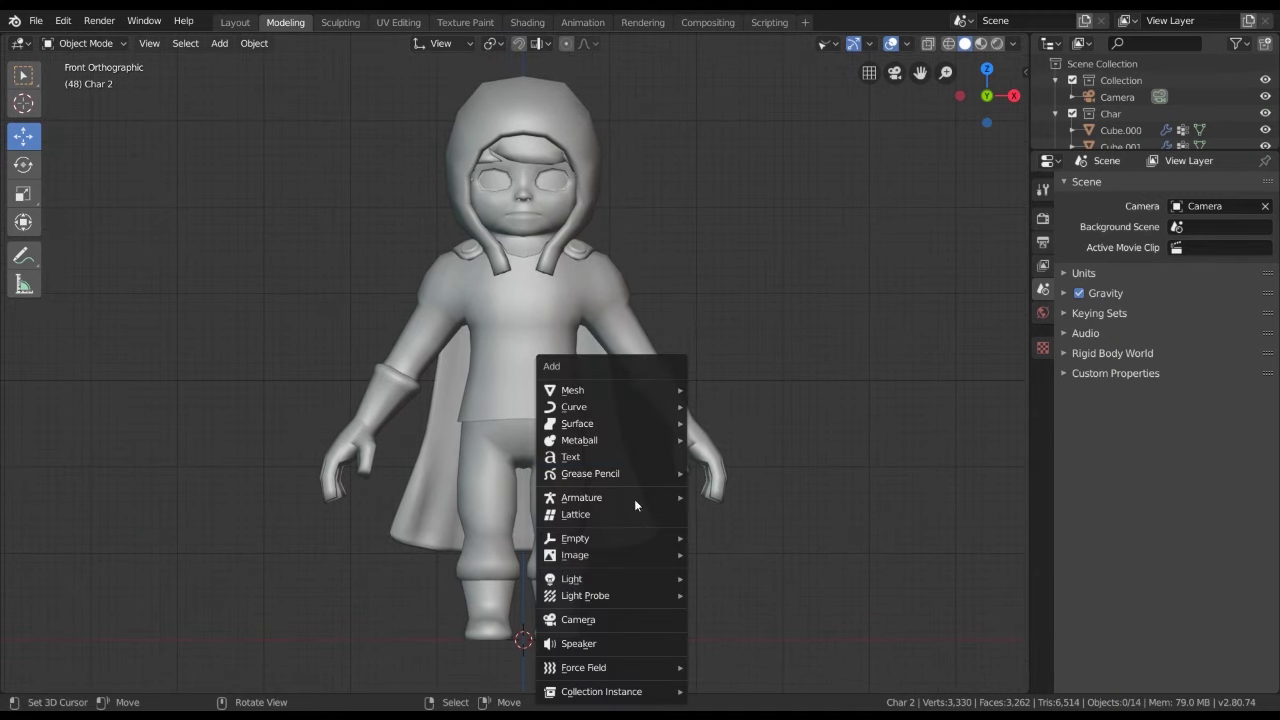
mouse_move(582, 497)
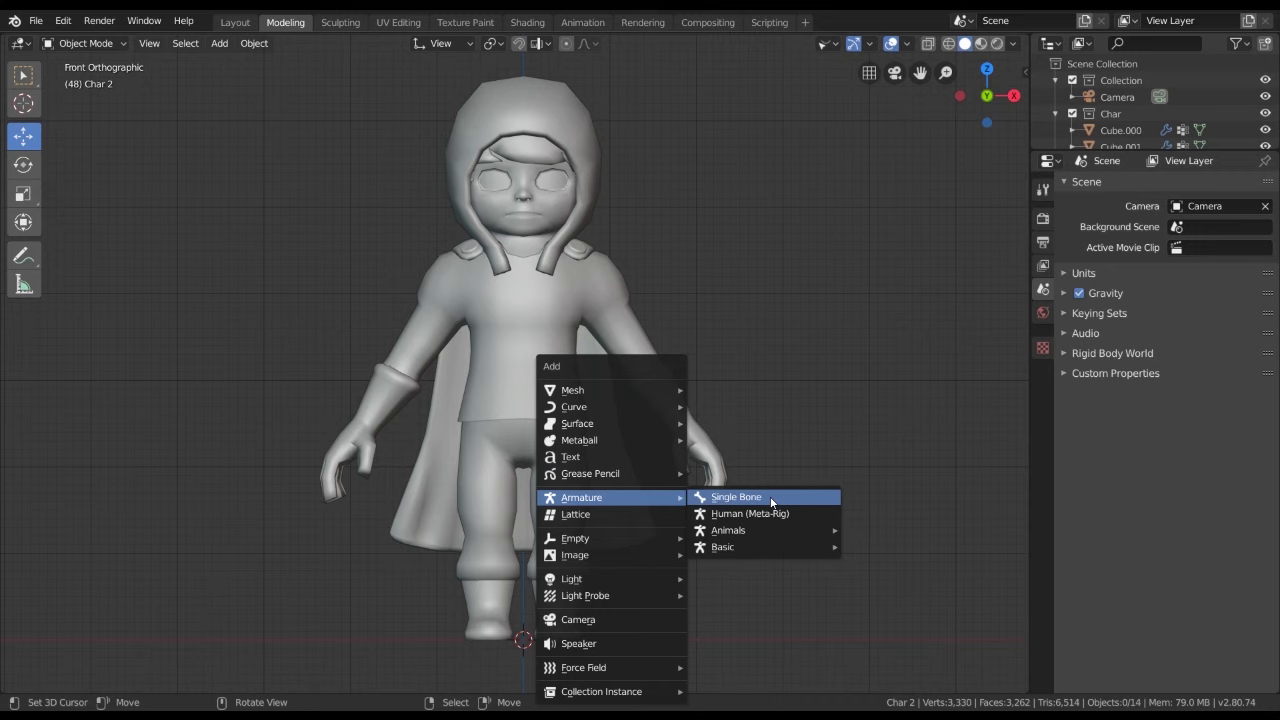
Add a single-bone armature at the origin and edit it in wireframe view
left_click(771, 499)
middle_click_drag(770, 497, 685, 516, "shift")
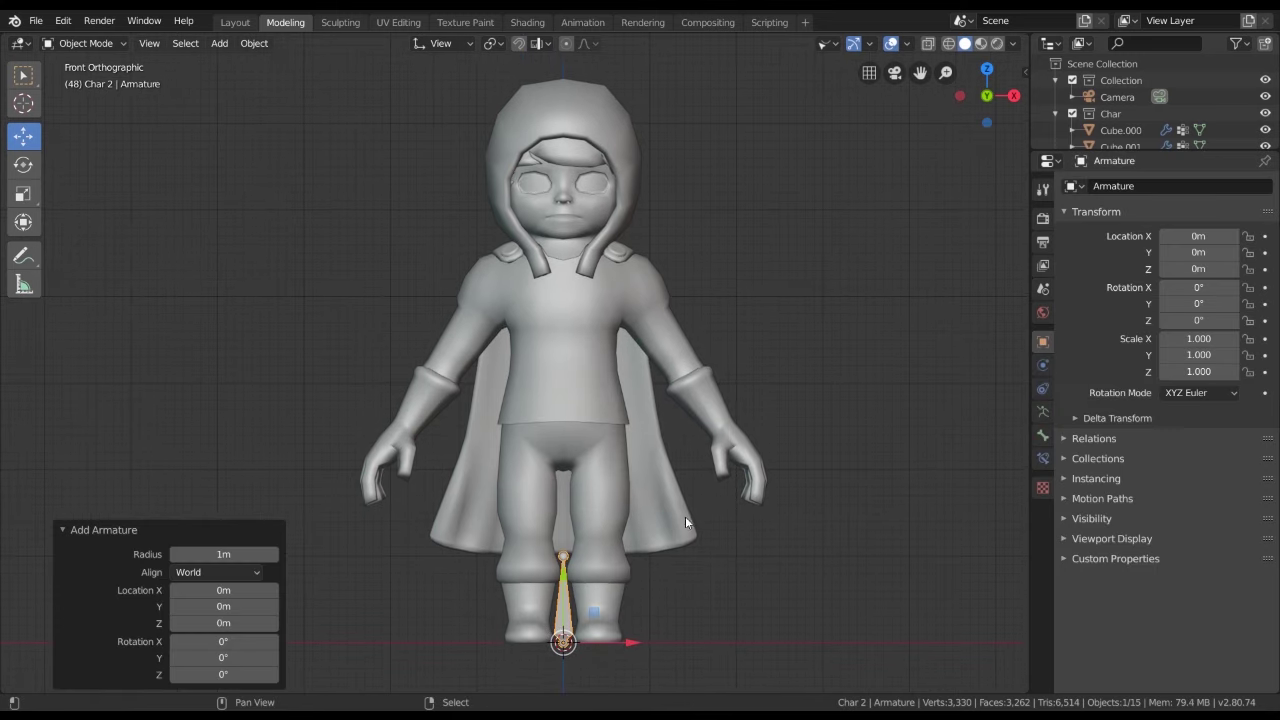
key("Tab")
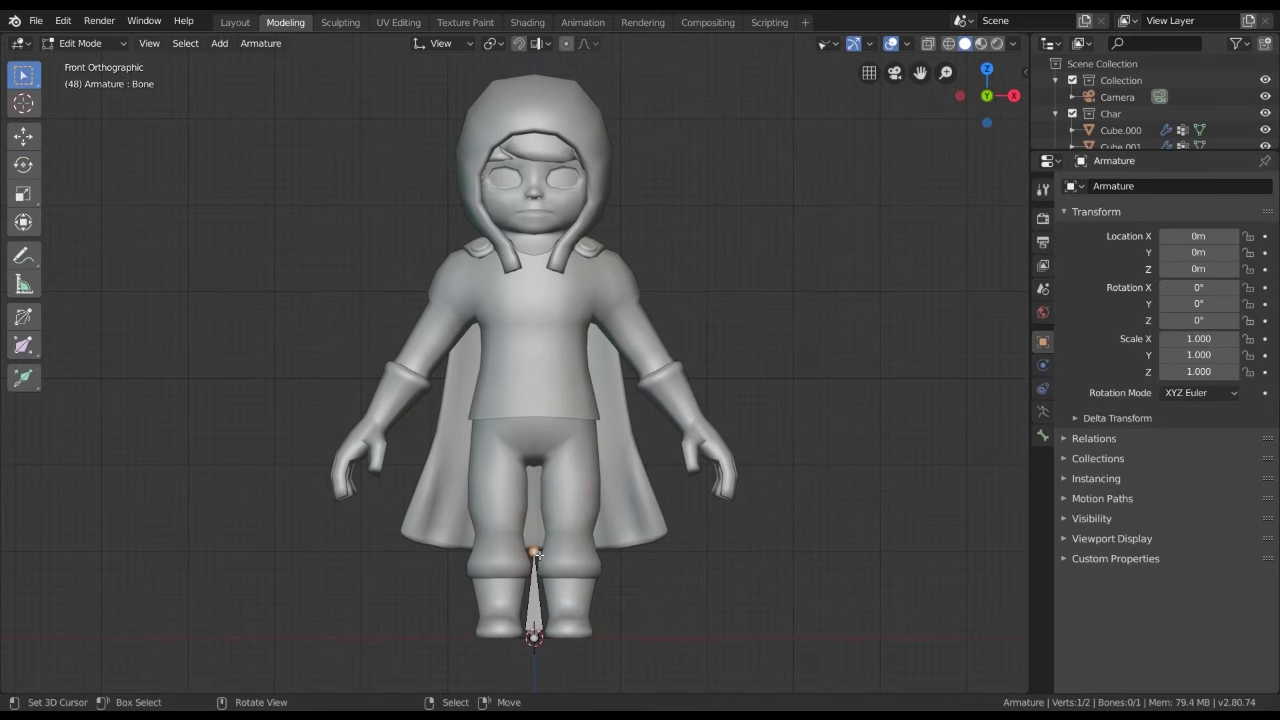
key("Tab")
key("Tab")
key("Tab")
key("Tab")
key("shift+z")
Raise the whole bone 1.96 m up to the character's hips
left_click(528, 597)
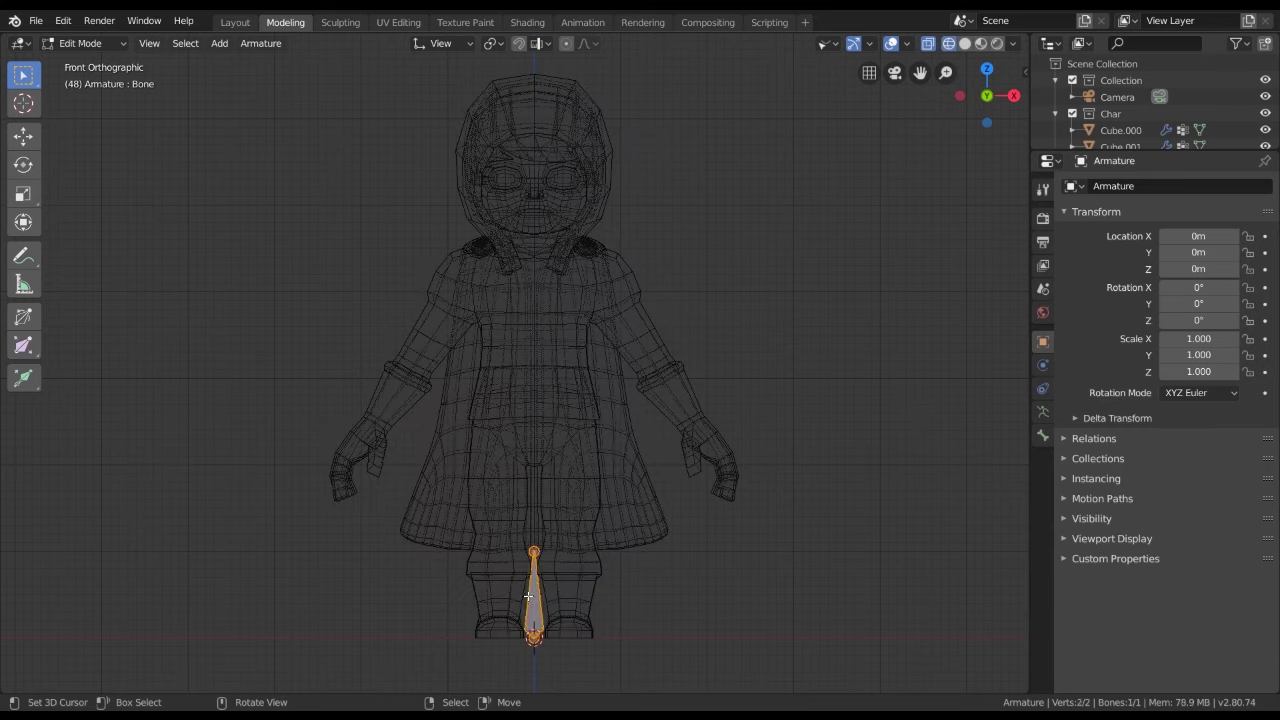
left_click(24, 137)
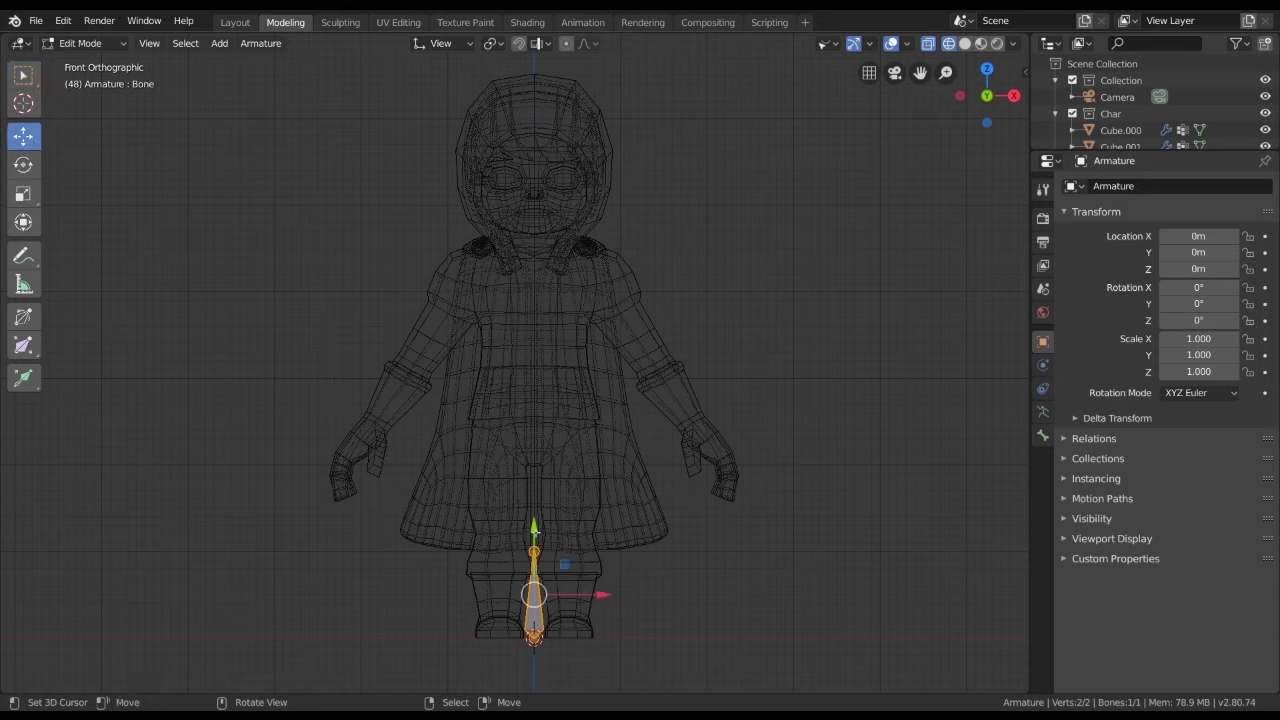
left_click_drag(534, 528, 550, 362)
key("alt+z")
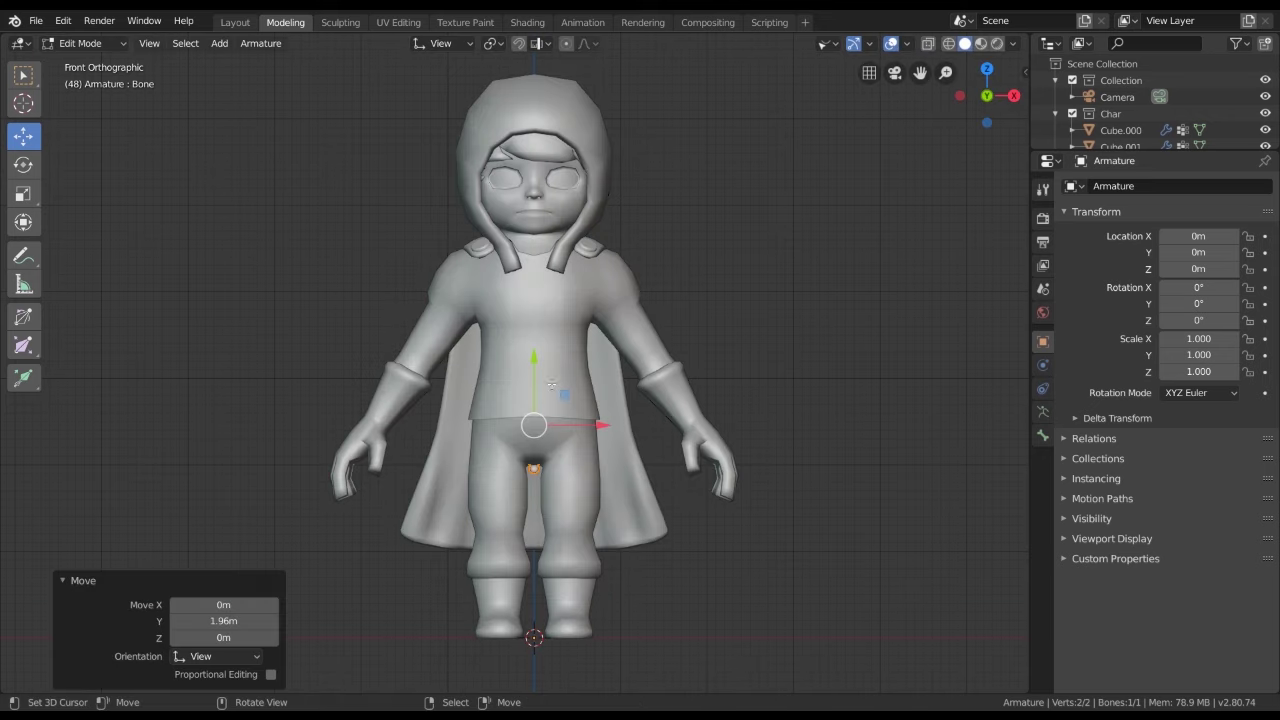
key("alt+z")
key("alt+z")
mouse_move(555, 383)
middle_mouse_down()
mouse_move(598, 426)
mouse_move(503, 512)
mouse_move(1077, 552)
middle_mouse_up()
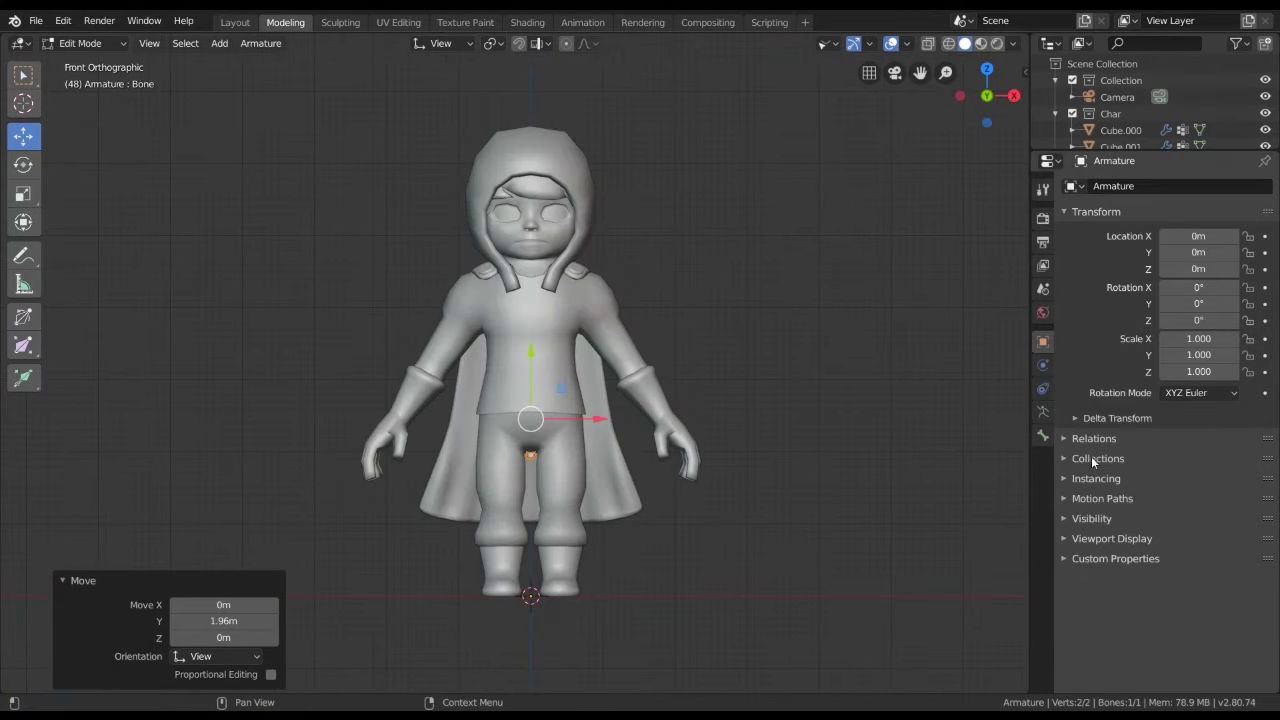
Enable In Front in the armature's Viewport Display settings
left_click(1045, 412)
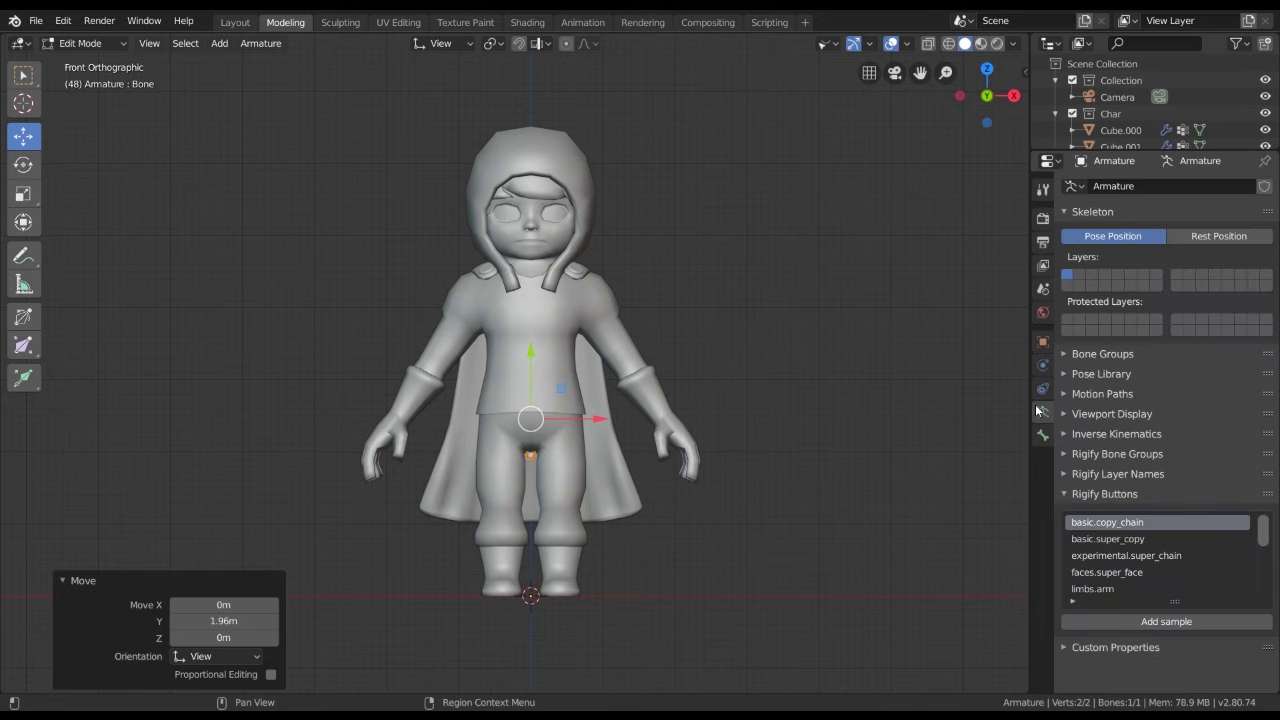
left_click_drag(1032, 410, 976, 400)
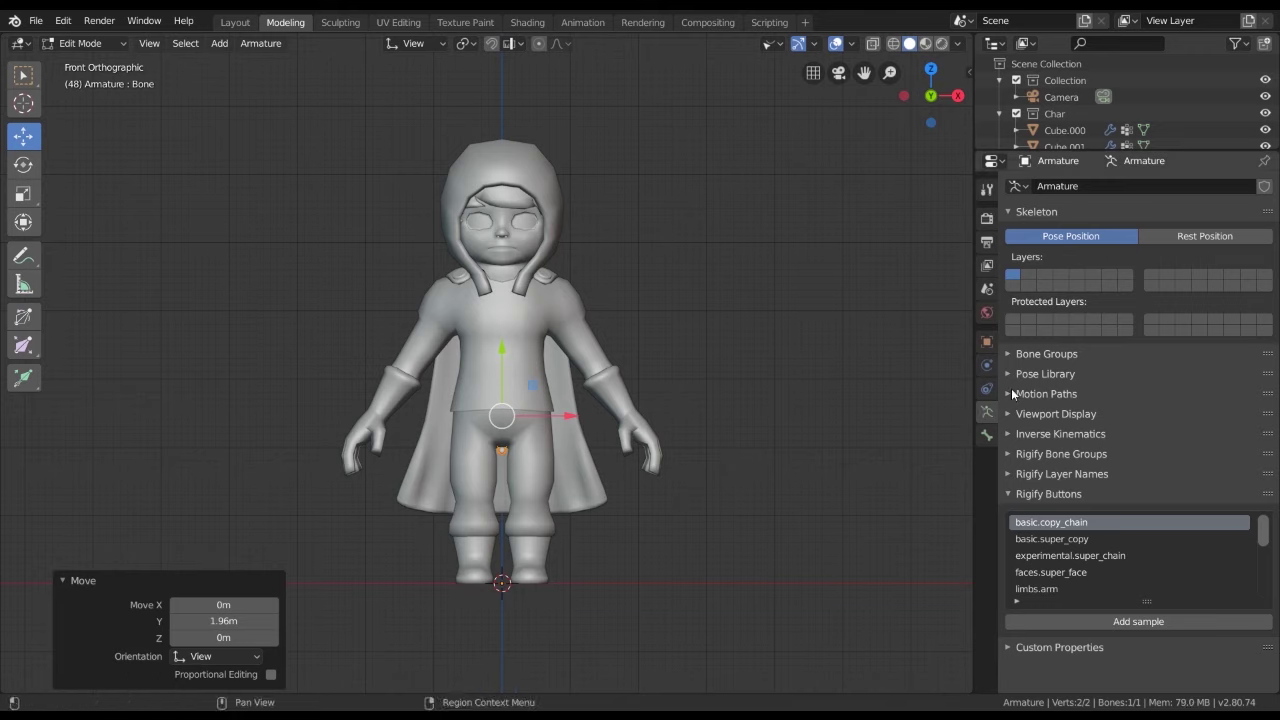
left_click(1048, 416)
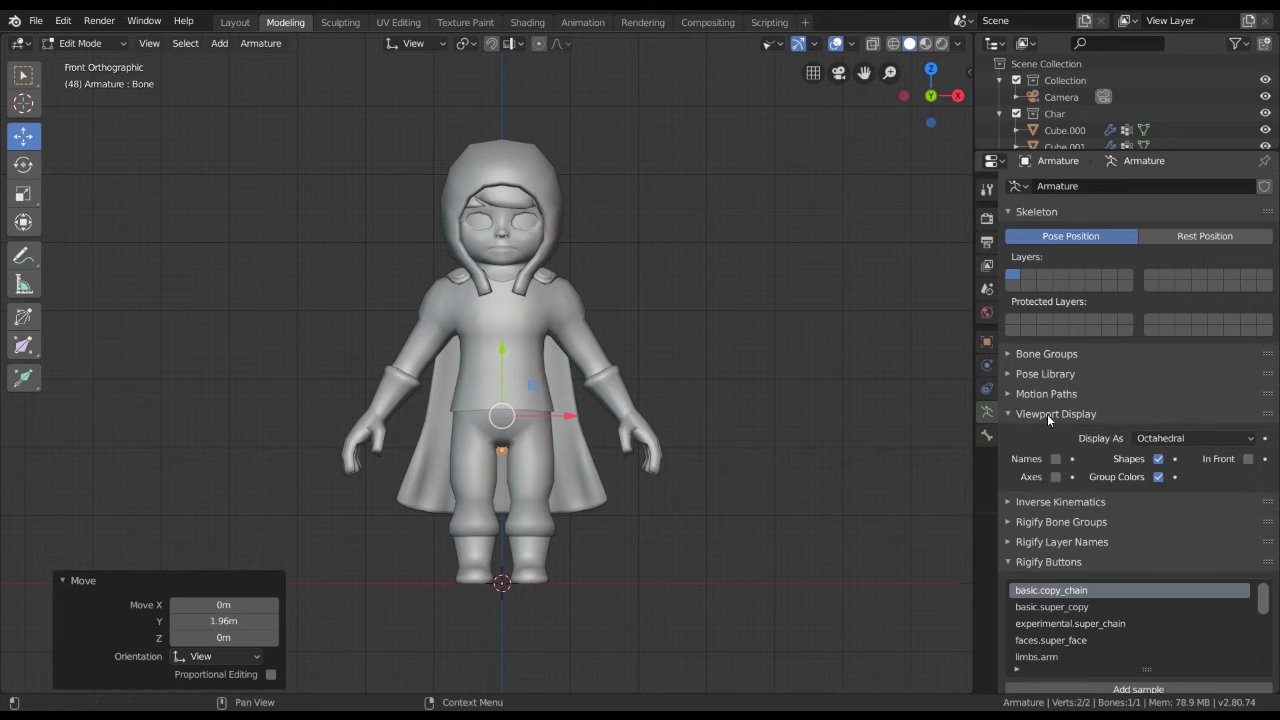
left_click(1248, 461)
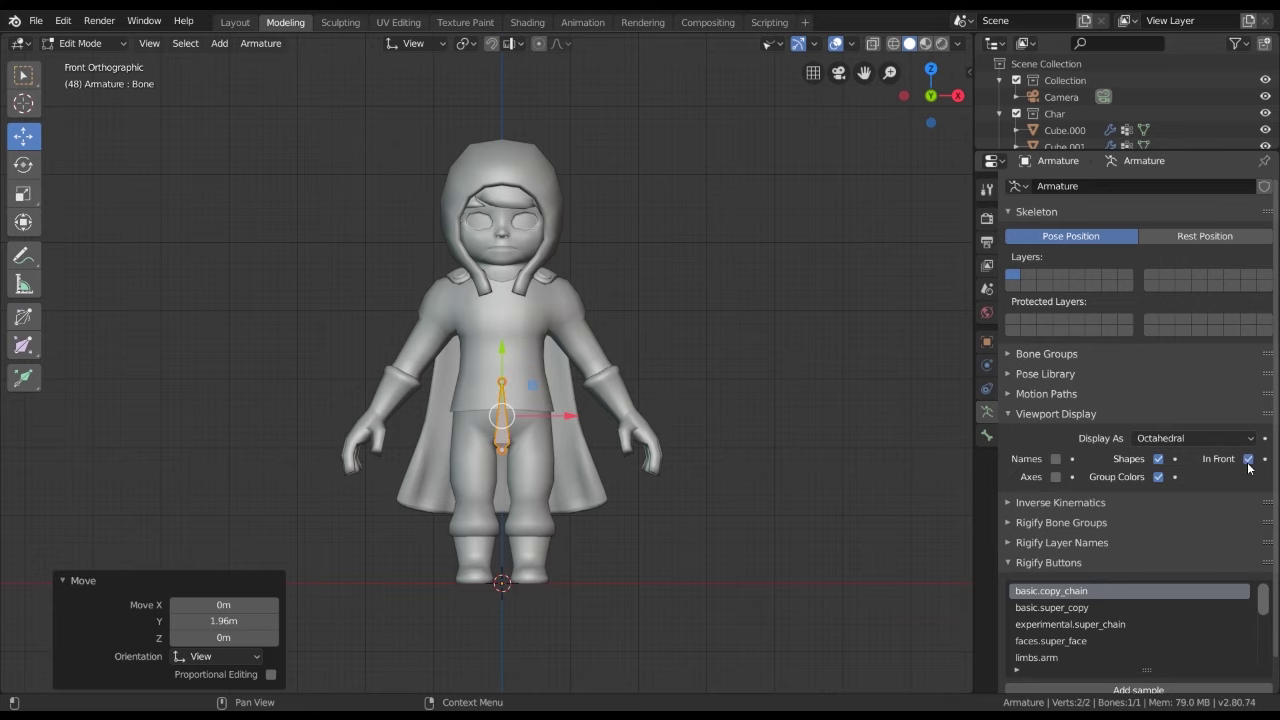
Check the hip bone from the side, then return to object mode and front view
middle_click_drag(833, 302, 700, 350)
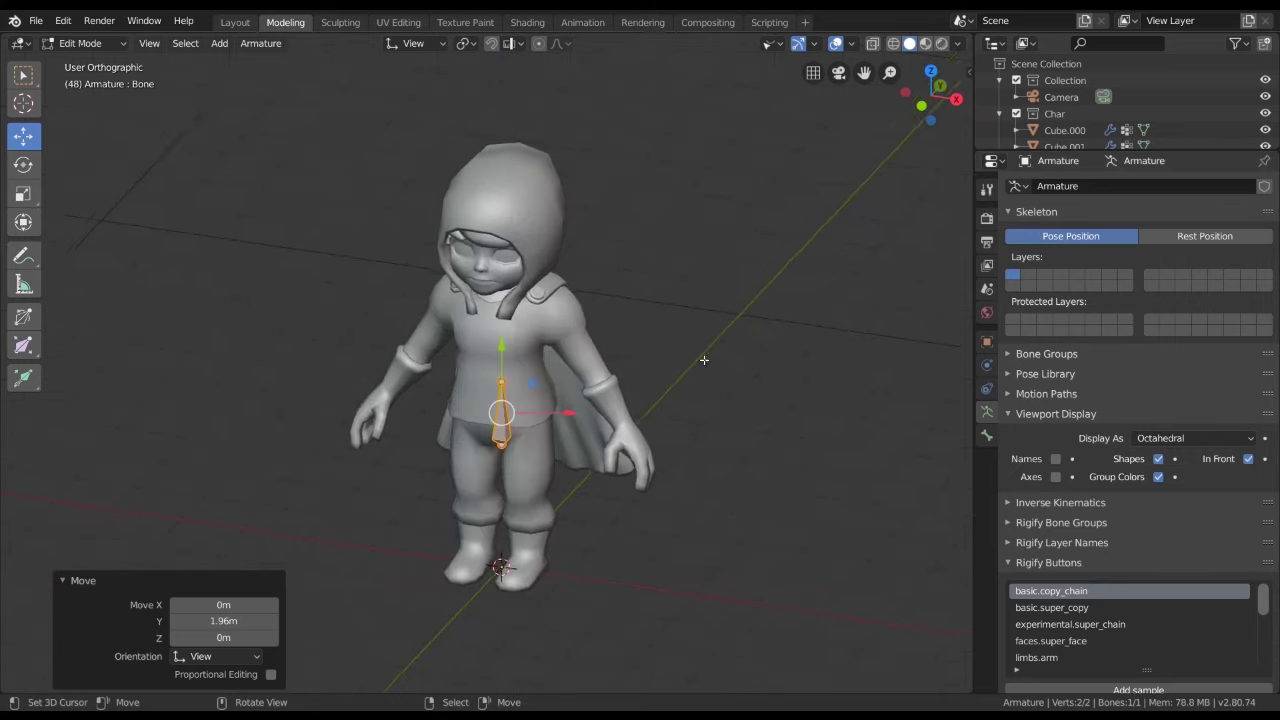
scroll(500, 420, "up", 5)
key("KP_3")
middle_click_drag(430, 449, 541, 435, "shift")
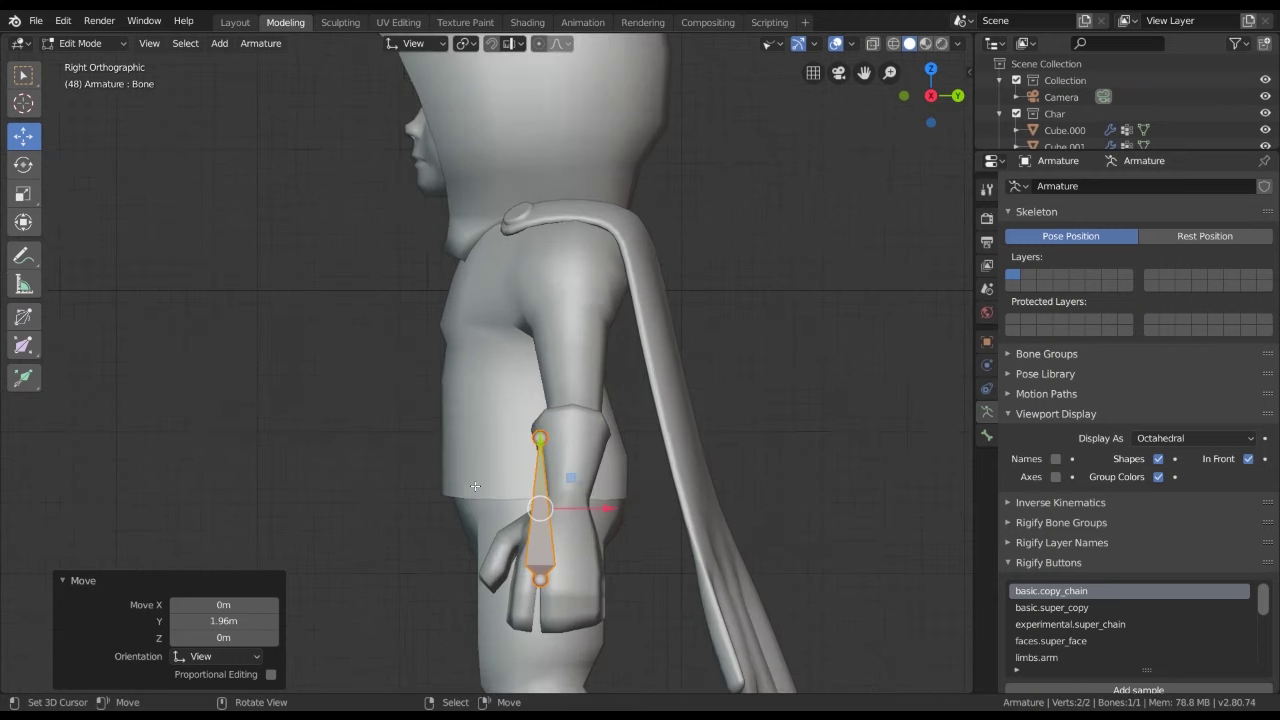
scroll(541, 435, "down", 1)
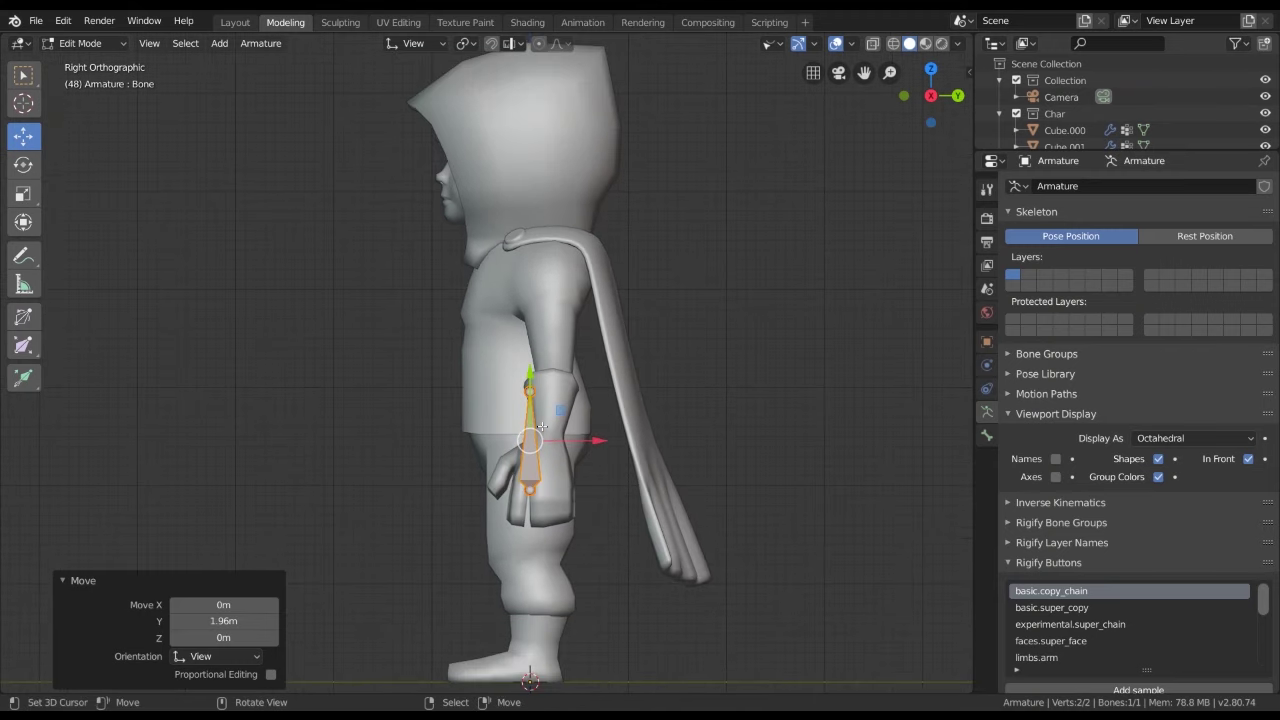
key("Tab")
key("KP_1")
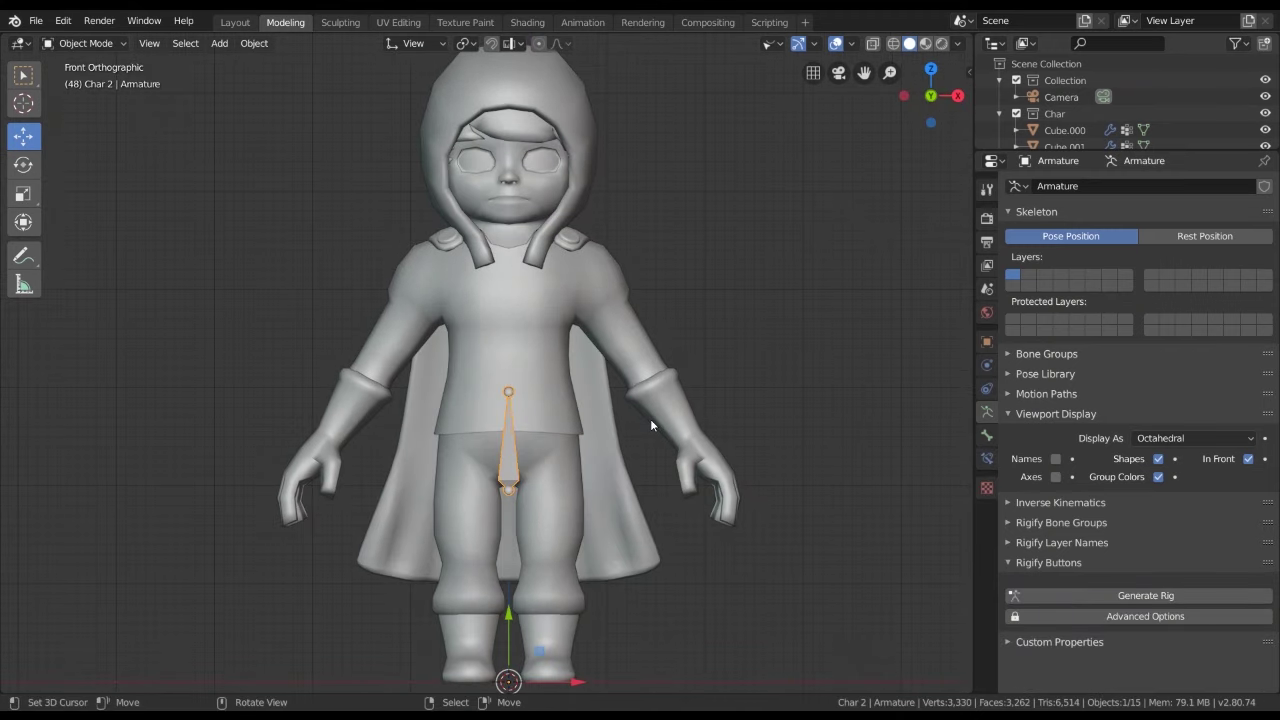
Pull the bone's upper tip down 0.156 m and back 0.0679 m to the waist
key("Tab")
left_click(509, 392)
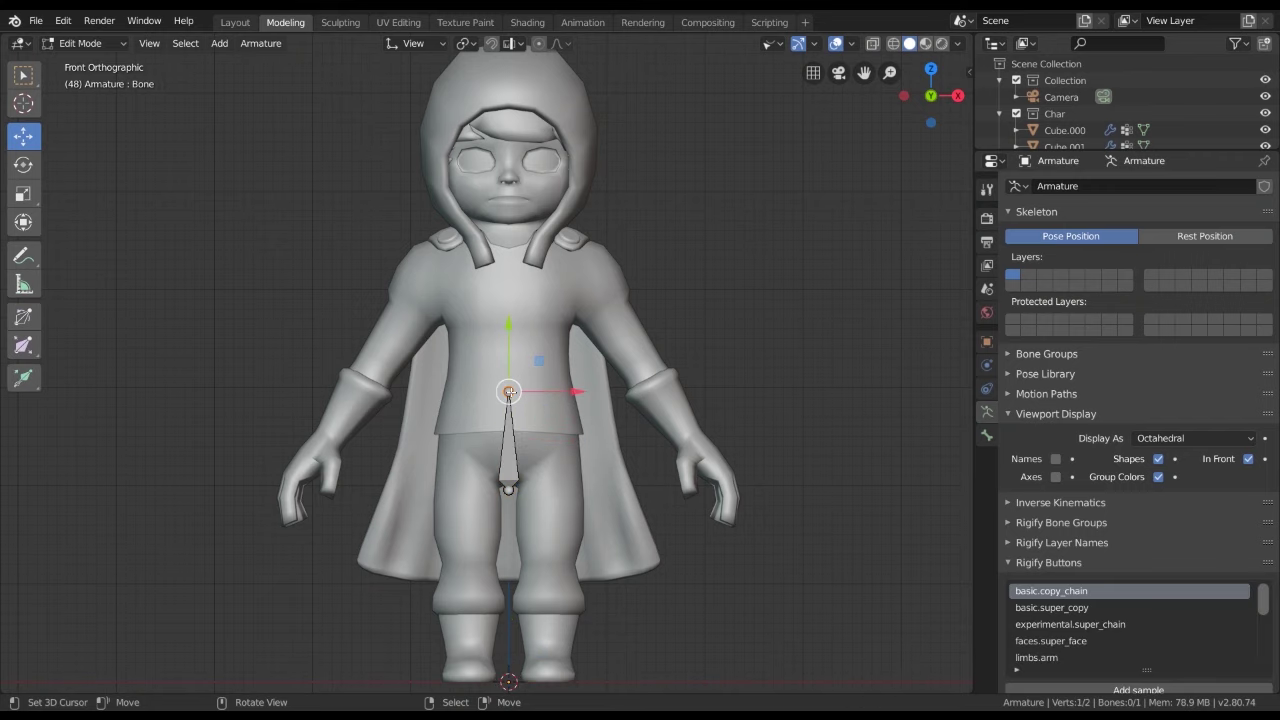
key("KP_3")
left_click_drag(530, 391, 525, 405)
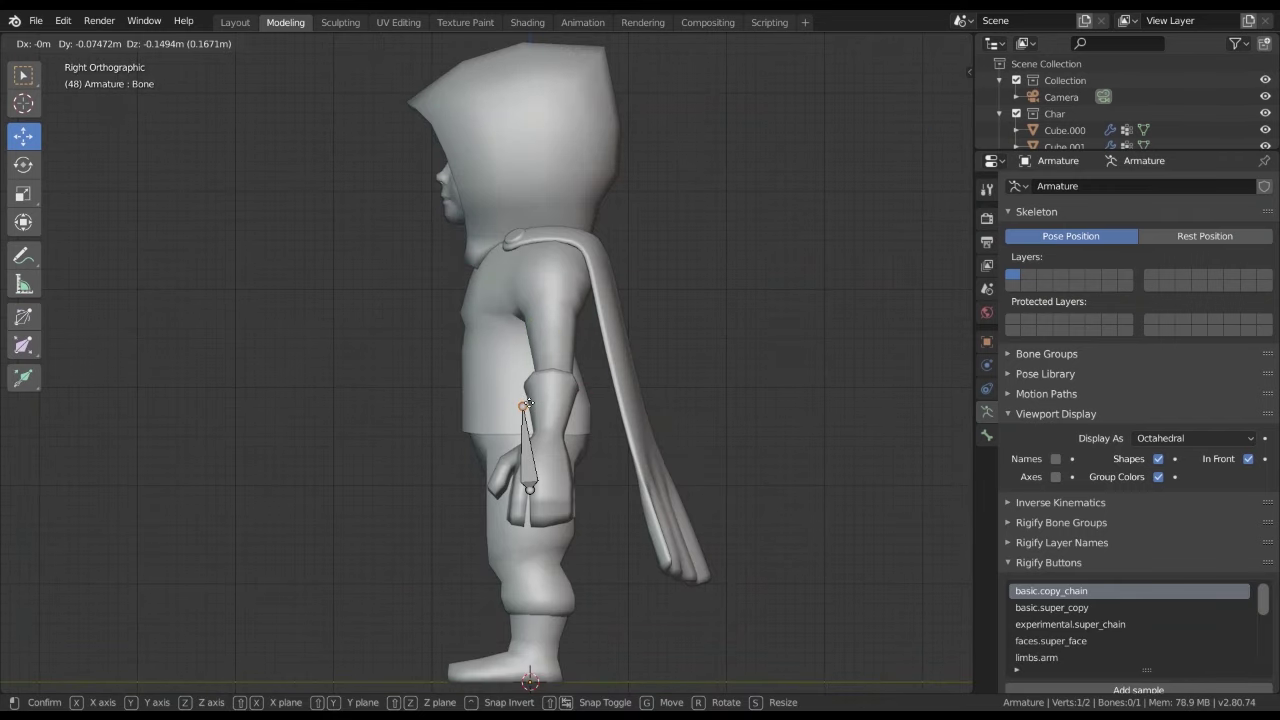
key("KP_1")
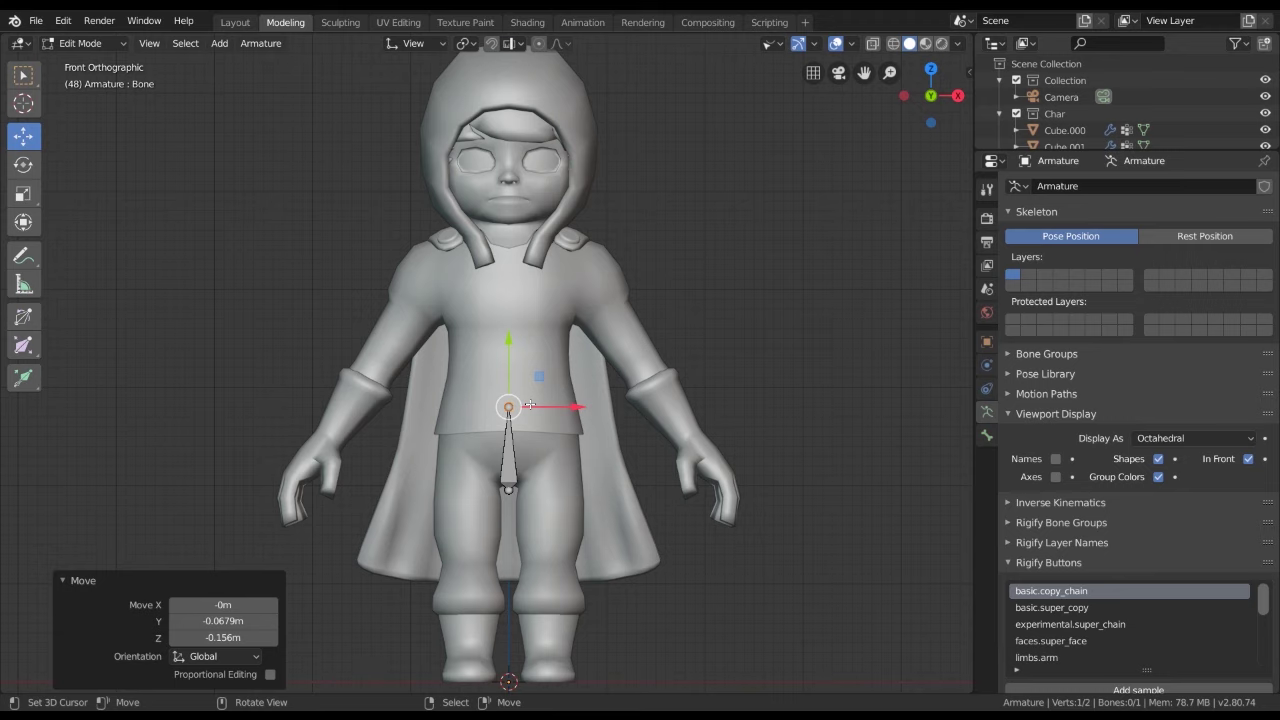
key("KP_3")
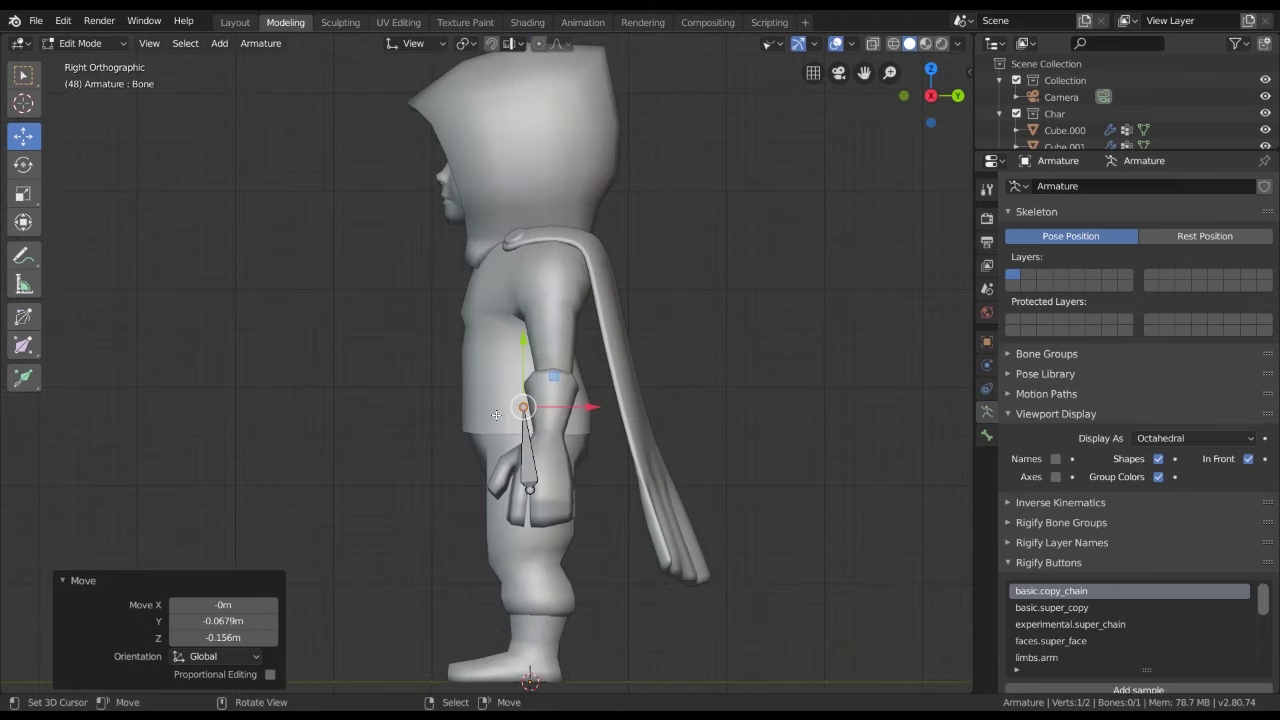
Fine-tune the top joint in front view, cancelling a second move
key("KP_1")
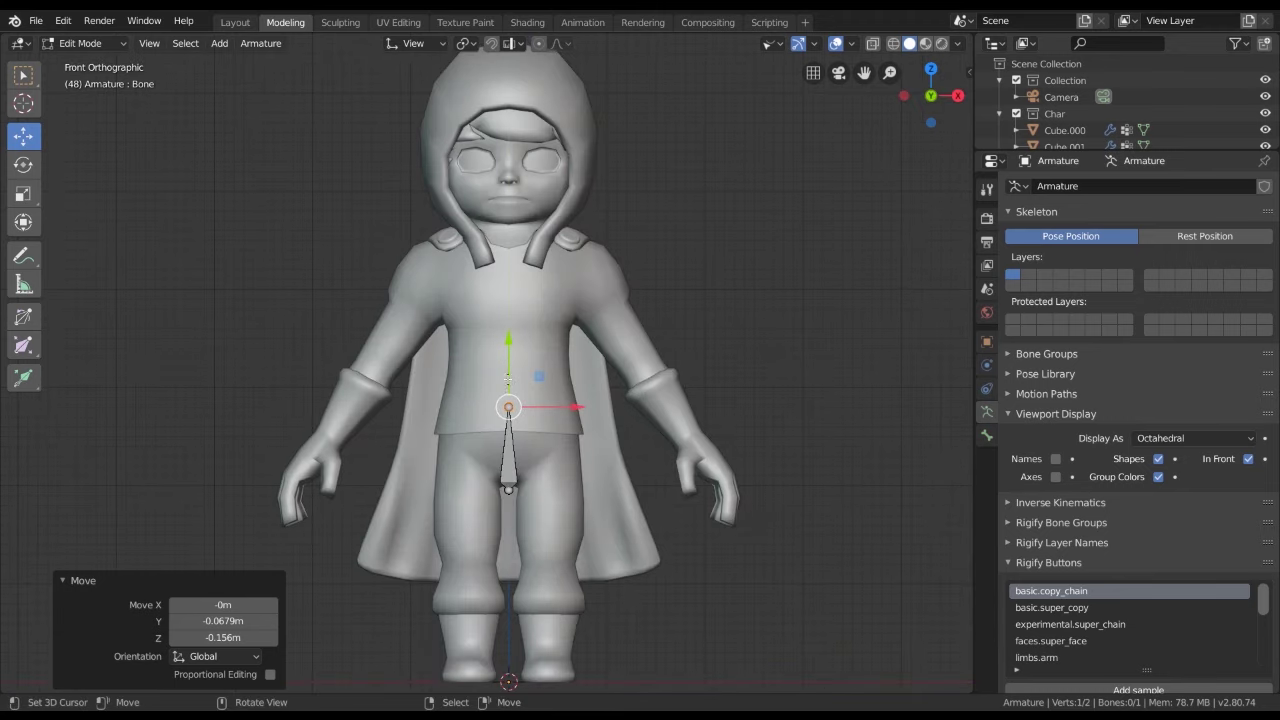
key("g")
left_click(508, 380)
key("g")
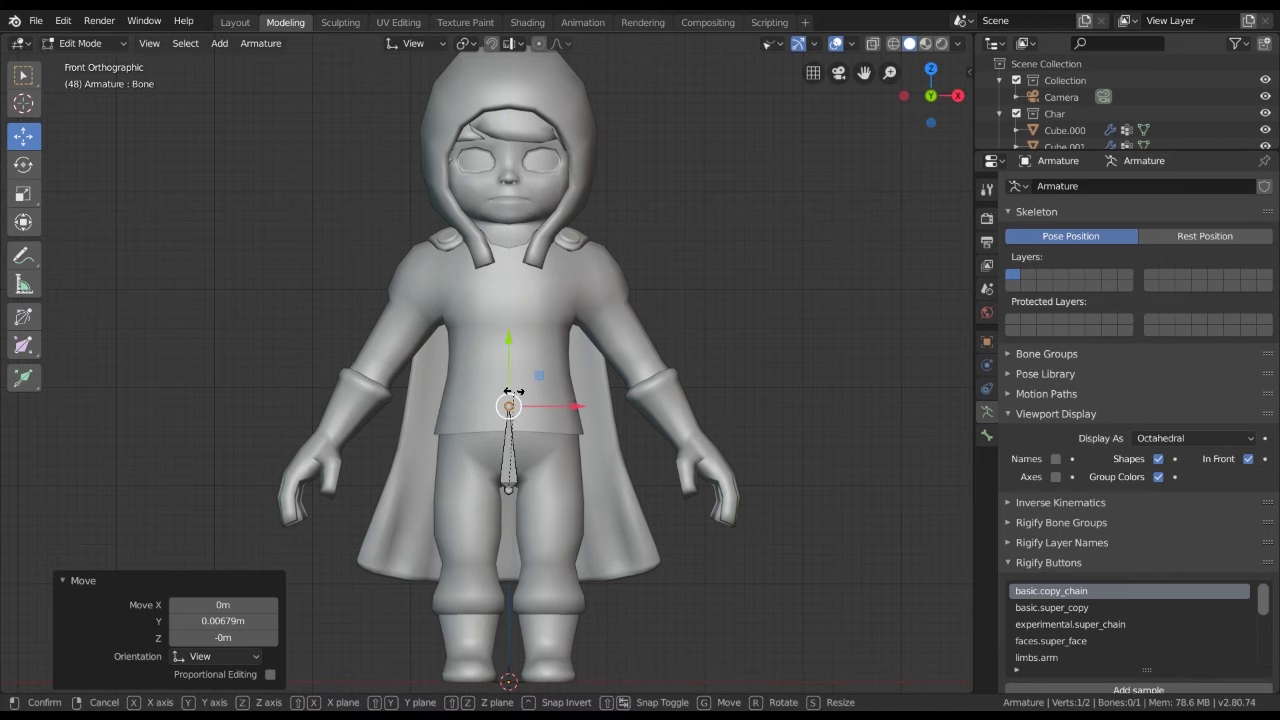
right_click(549, 393)
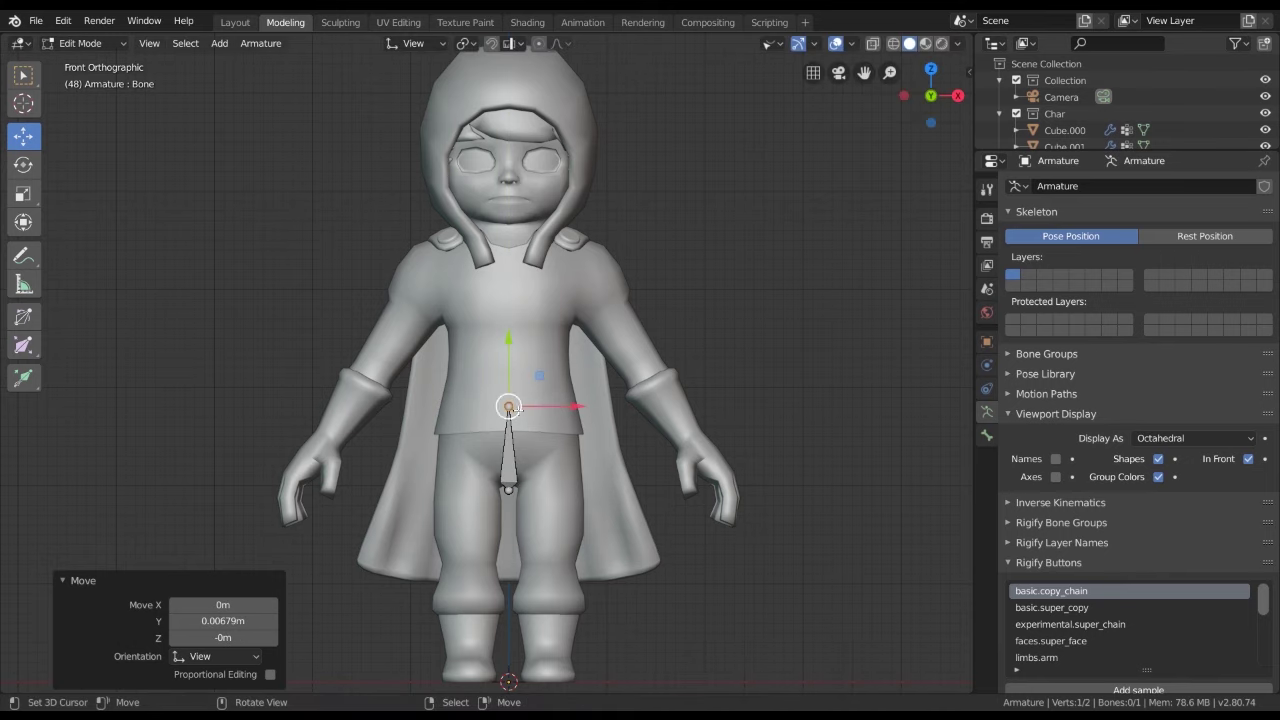
Extrude a vertical chest bone from the waist joint and align it from the side
key("e")
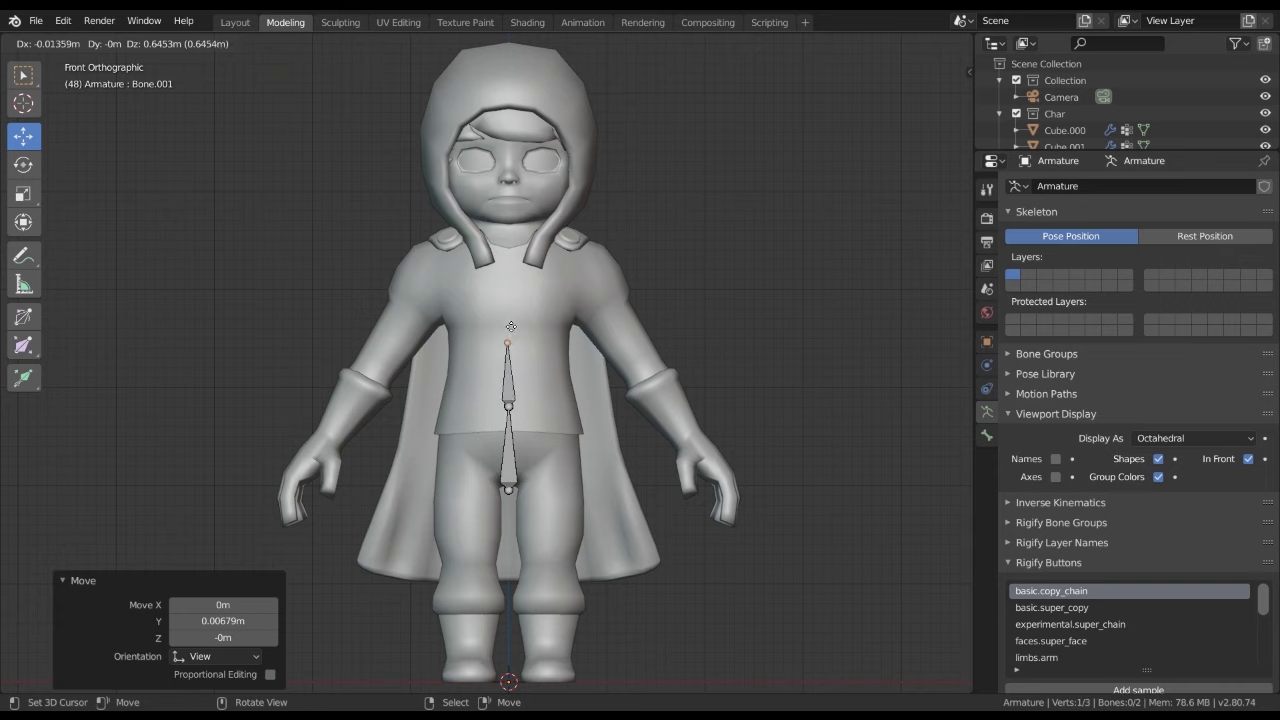
key("z")
key("z")
key("e")
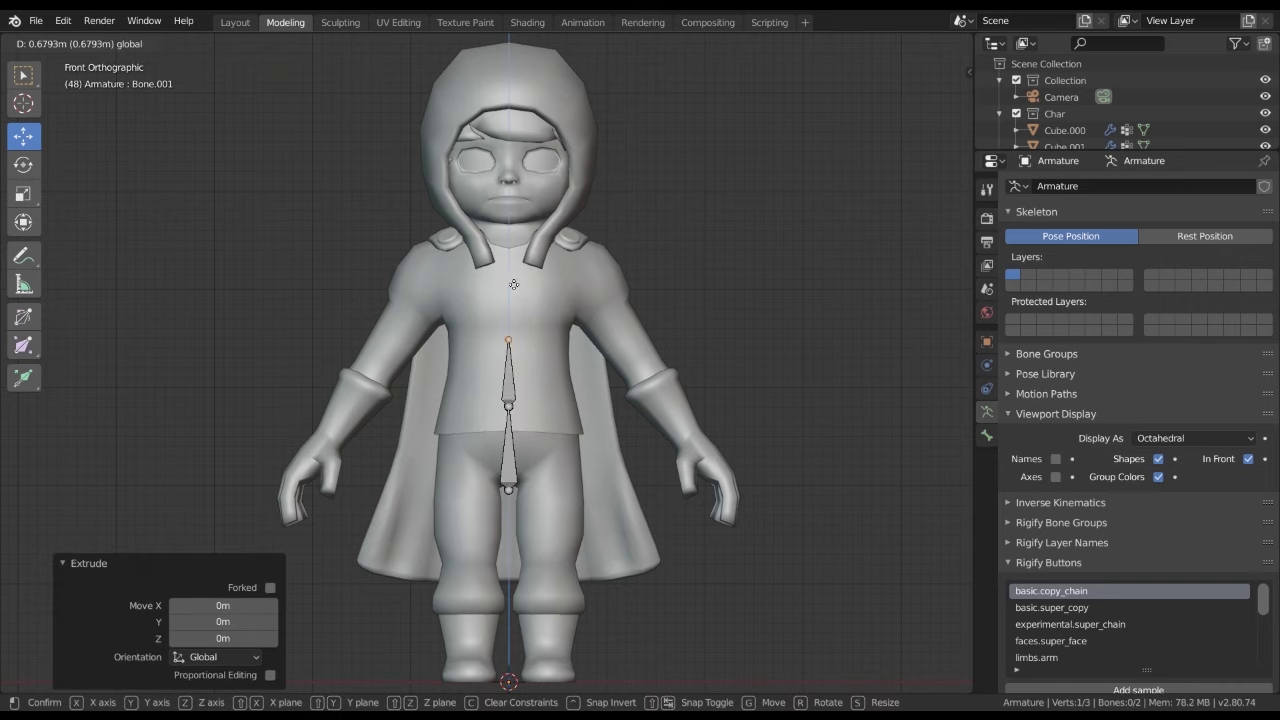
left_click(513, 257)
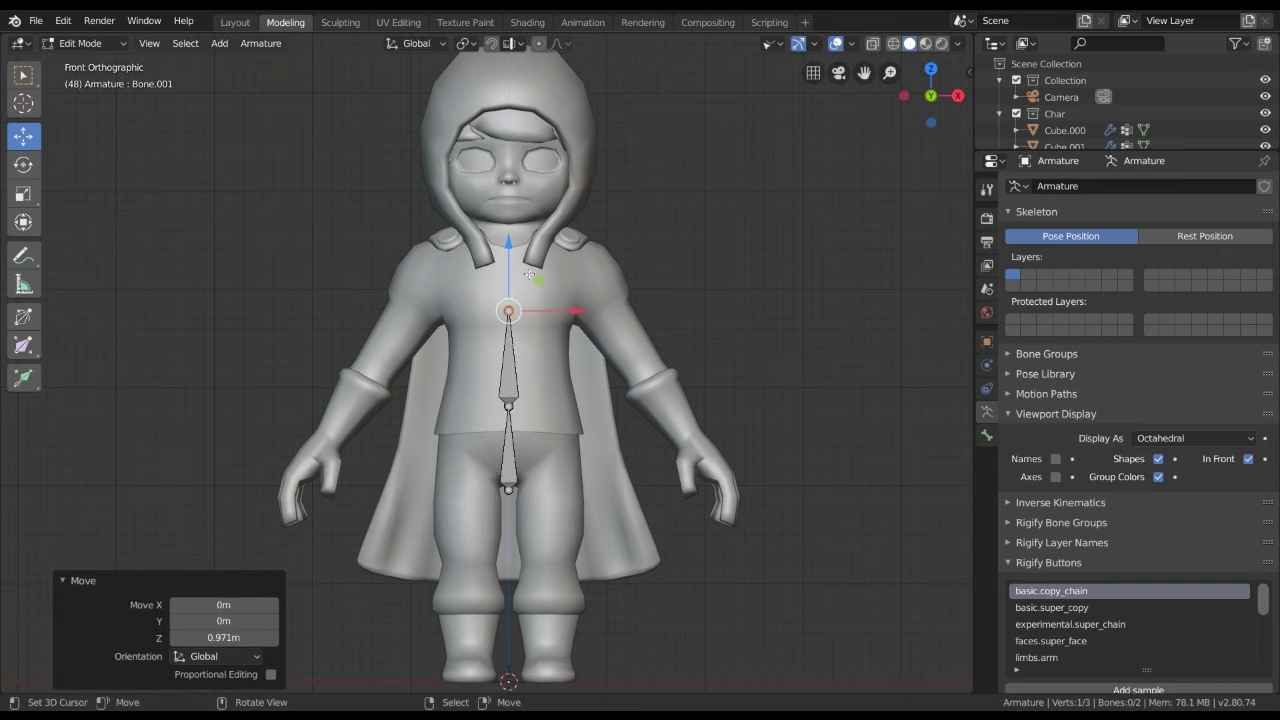
key("KP_3")
key("g")
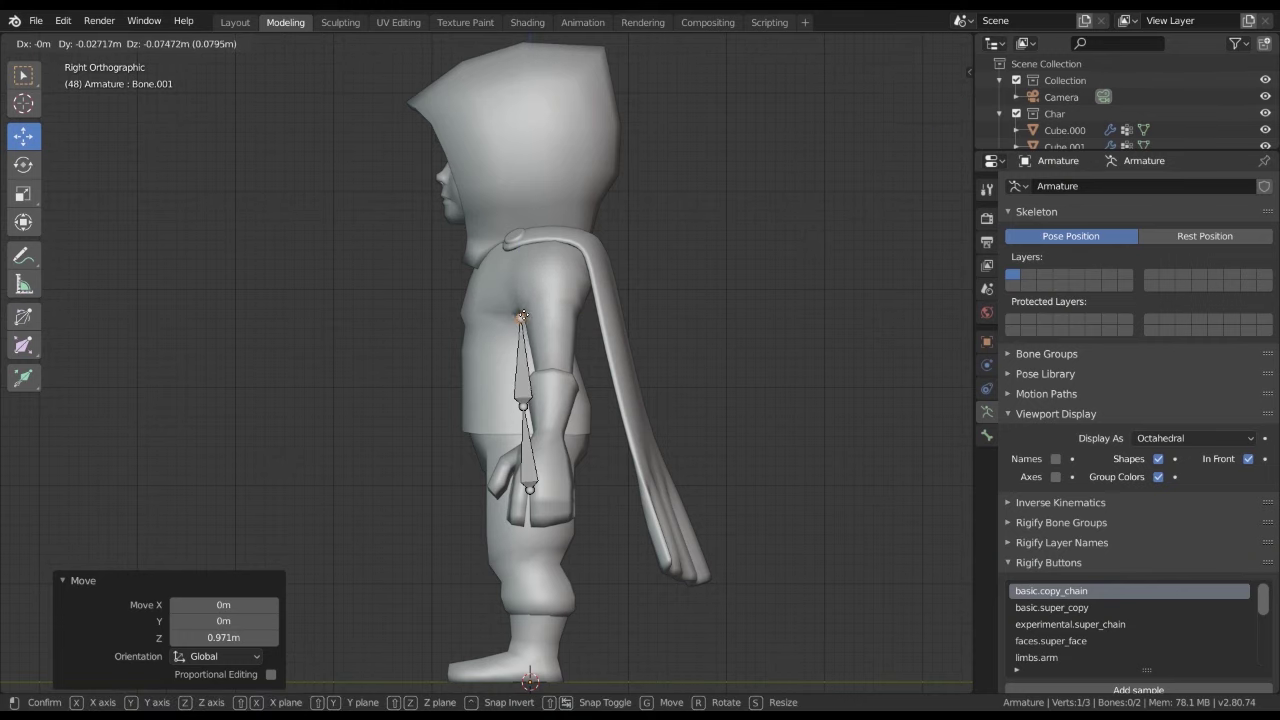
left_click(522, 316)
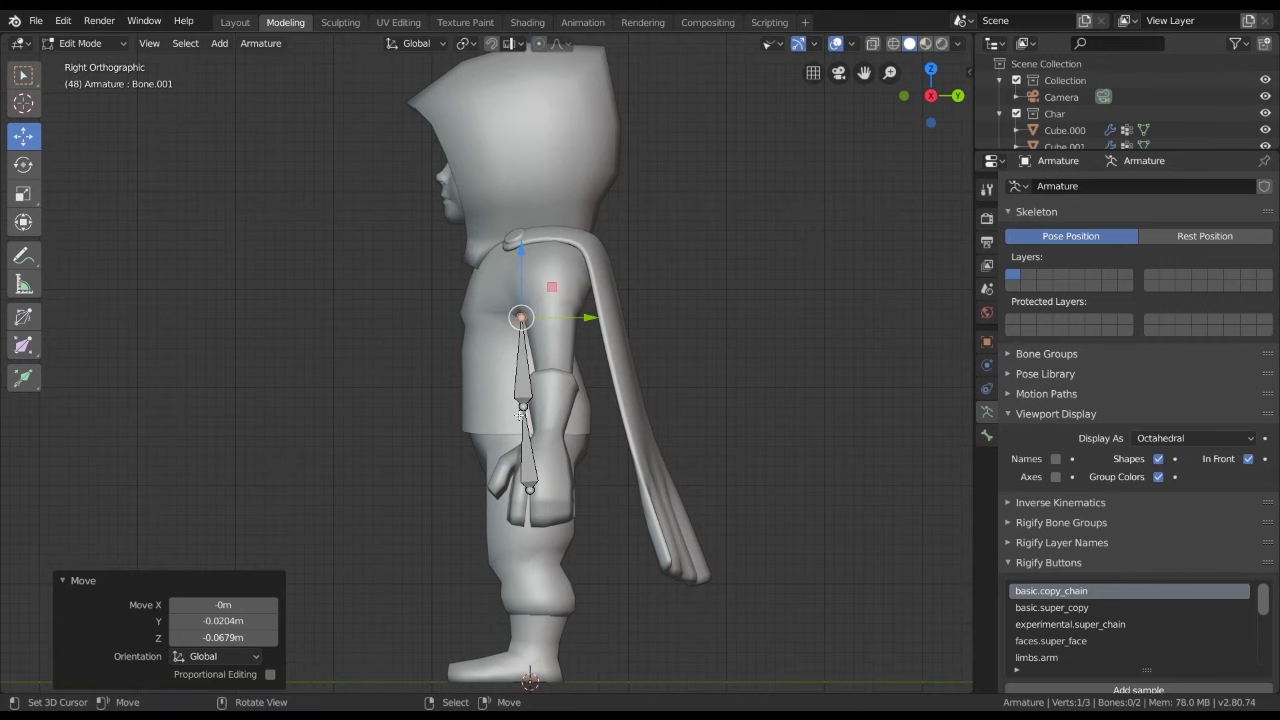
Adjust the waist joint and the chest bone's tip vertically to fit the torso
left_click(523, 406)
key("g")
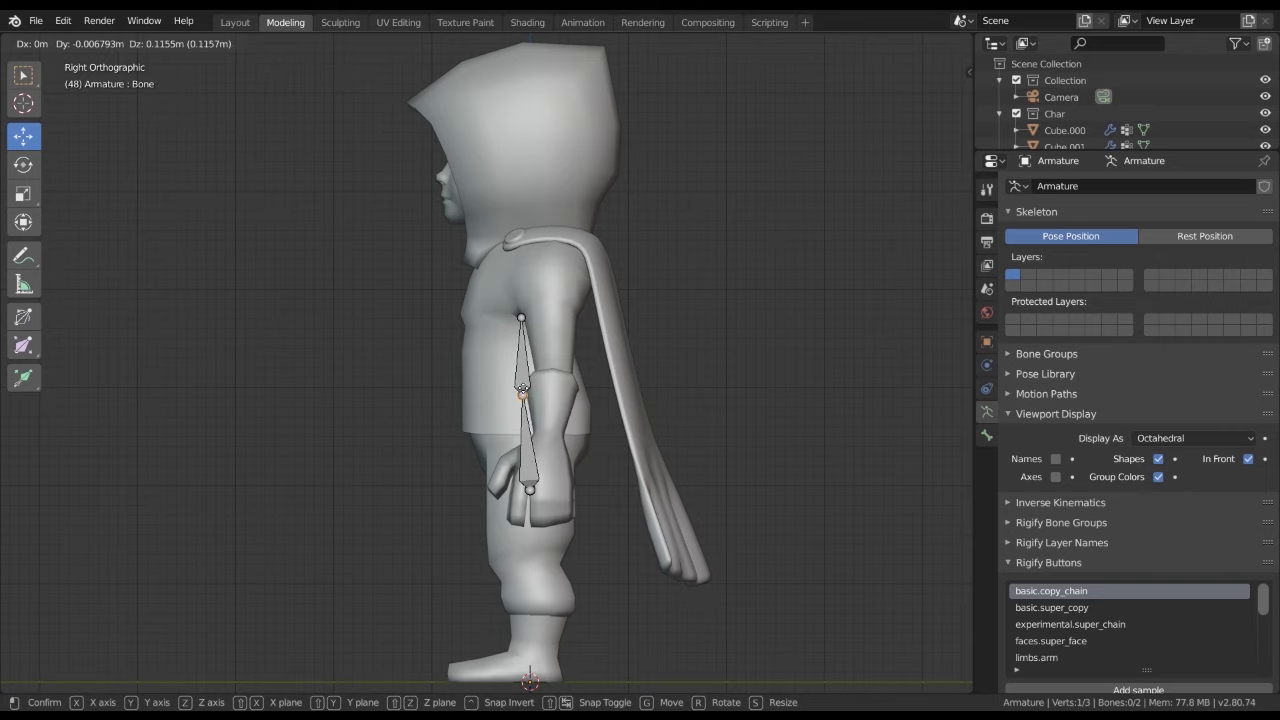
left_click(525, 410)
key("KP_1")
key("g")
key("z")
left_click(511, 352)
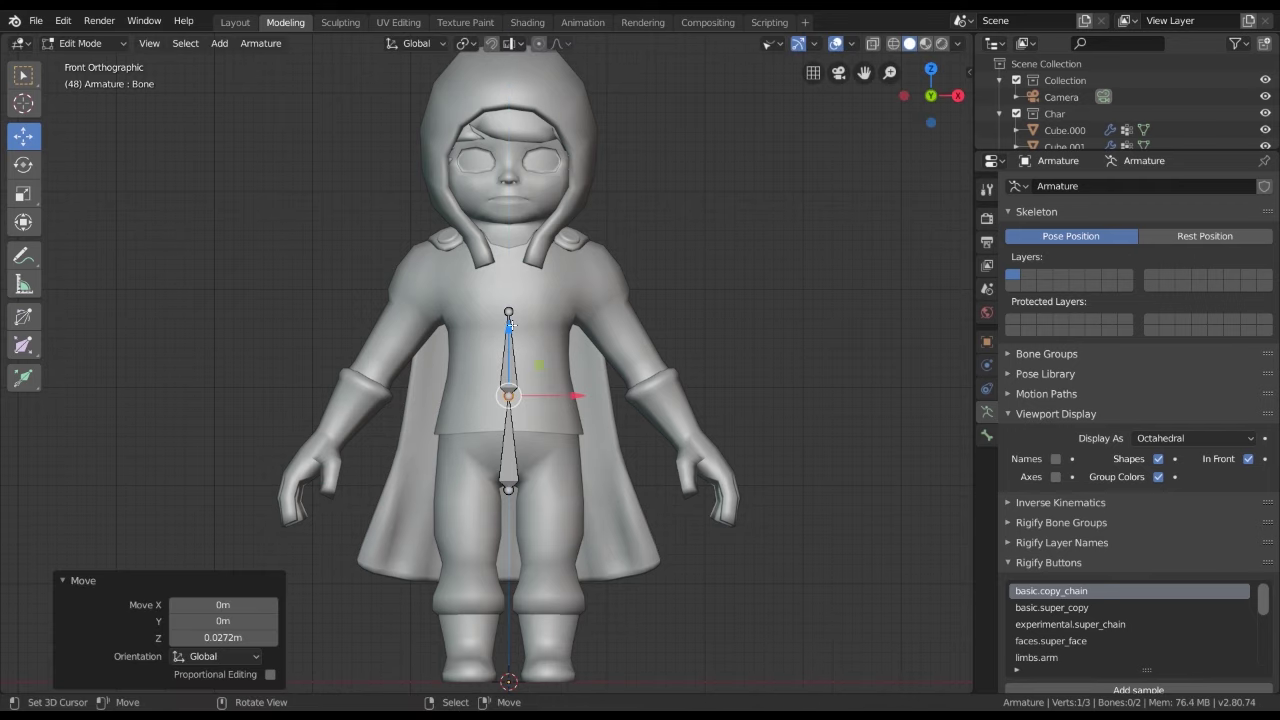
left_click(510, 290)
key("g")
key("z")
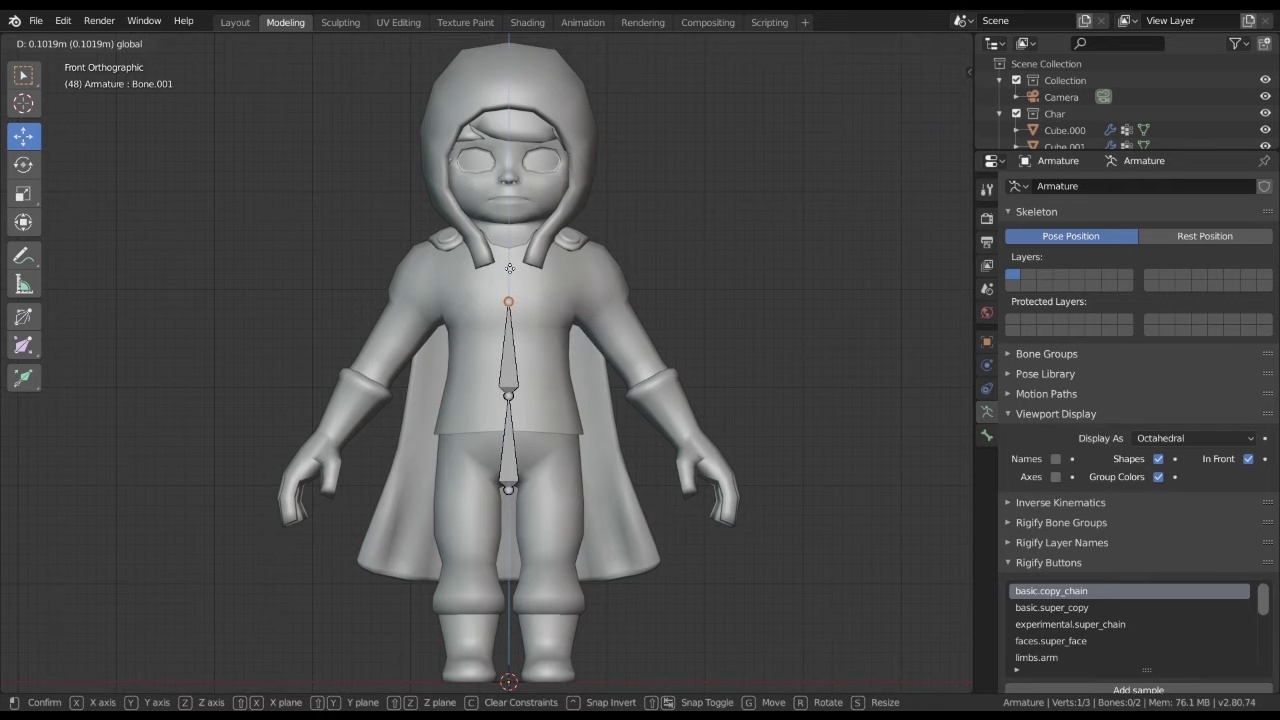
left_click(509, 268)
Extrude a neck bone to the collar, refining its tip in see-through side view
key("KP_3")
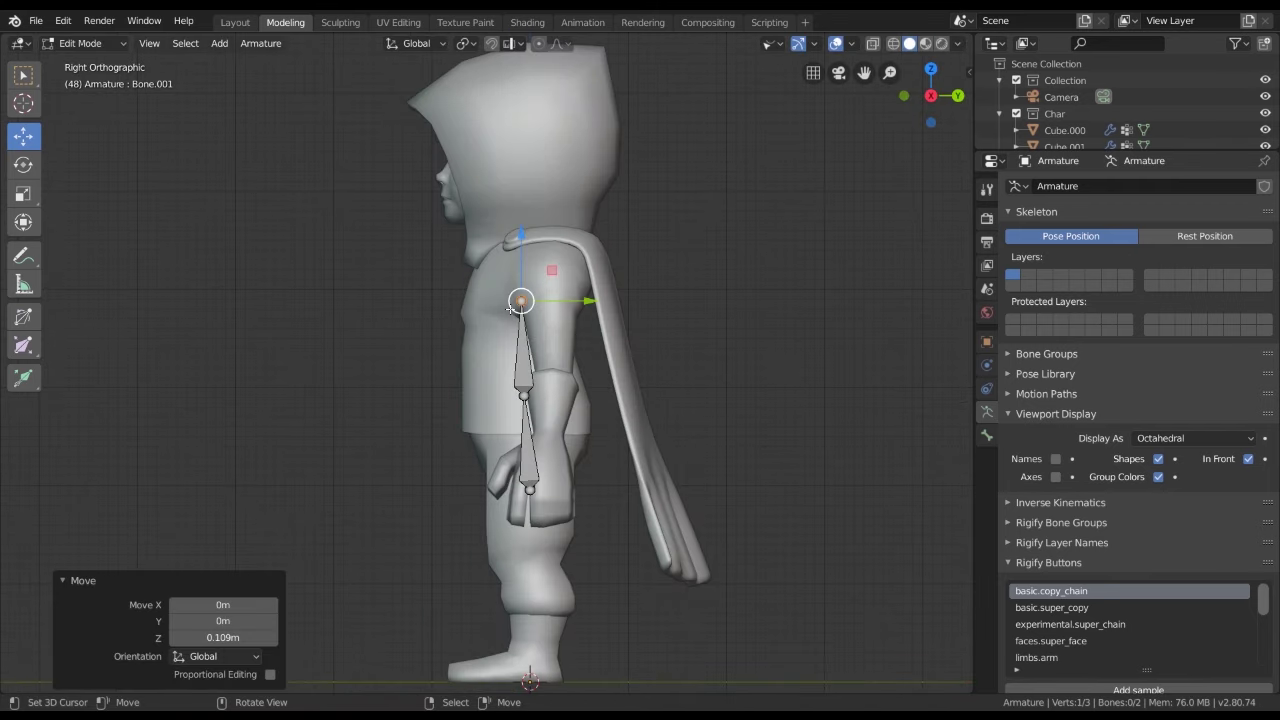
key("e")
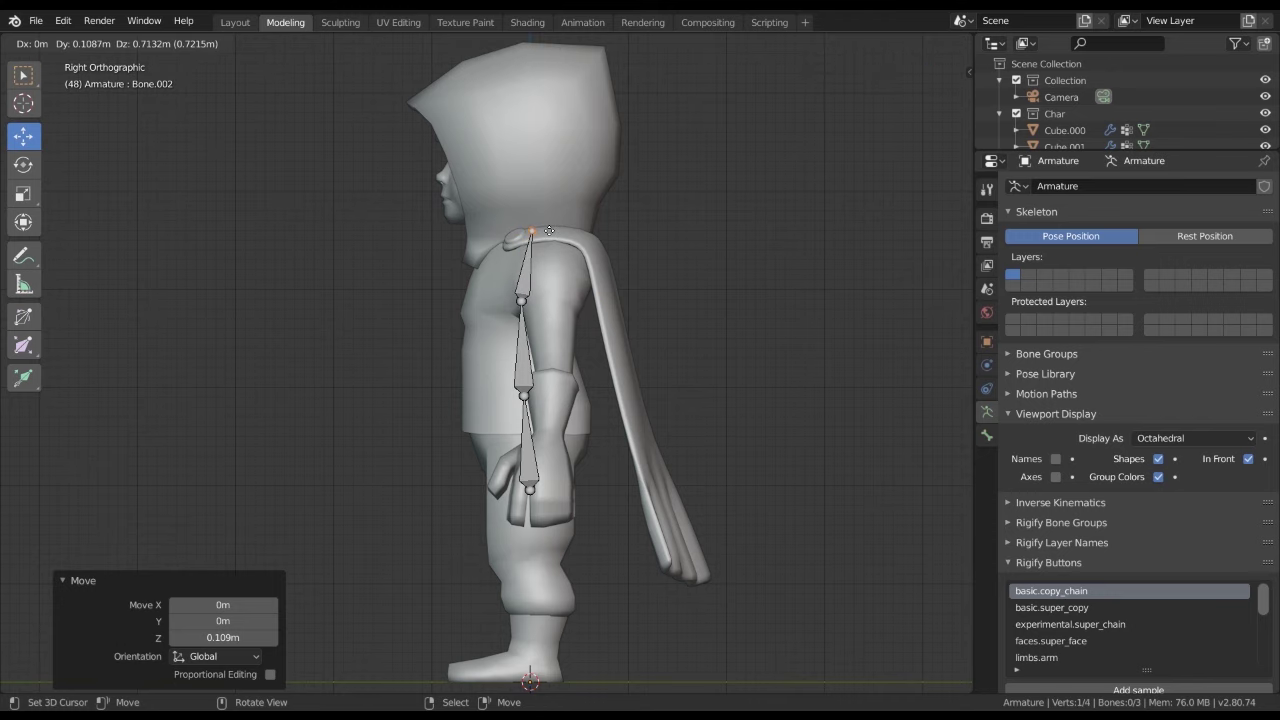
left_click(549, 230)
key("KP_1")
key("KP_3")
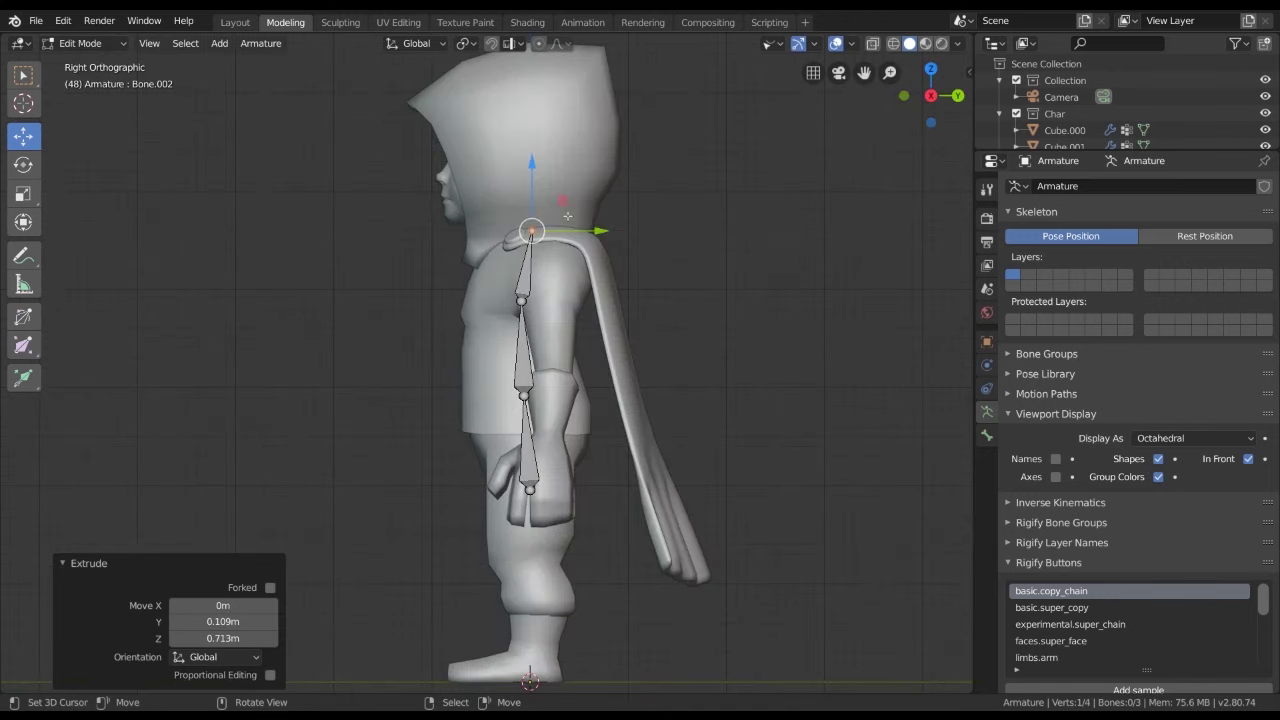
key("shift+z")
key("g")
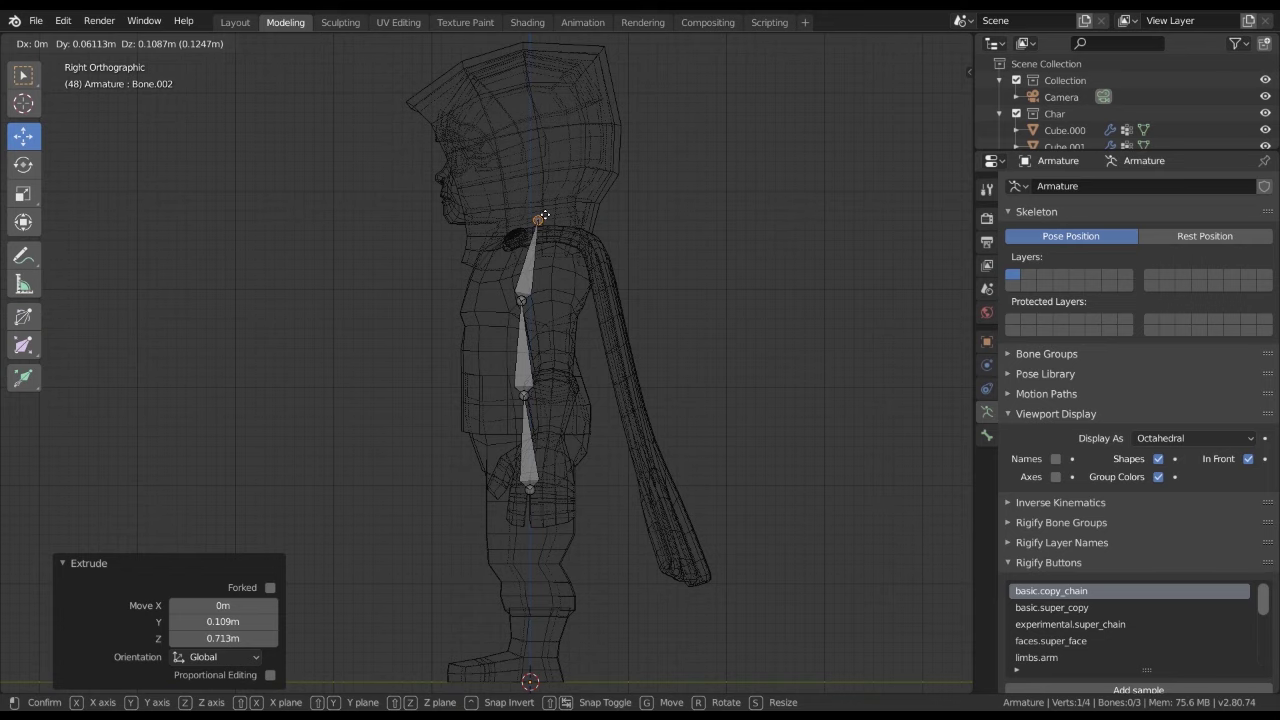
left_click(551, 215)
key("KP_1")
key("shift+z")
mouse_move(551, 215)
middle_mouse_down()
mouse_move(630, 291)
mouse_move(675, 302)
middle_mouse_up()
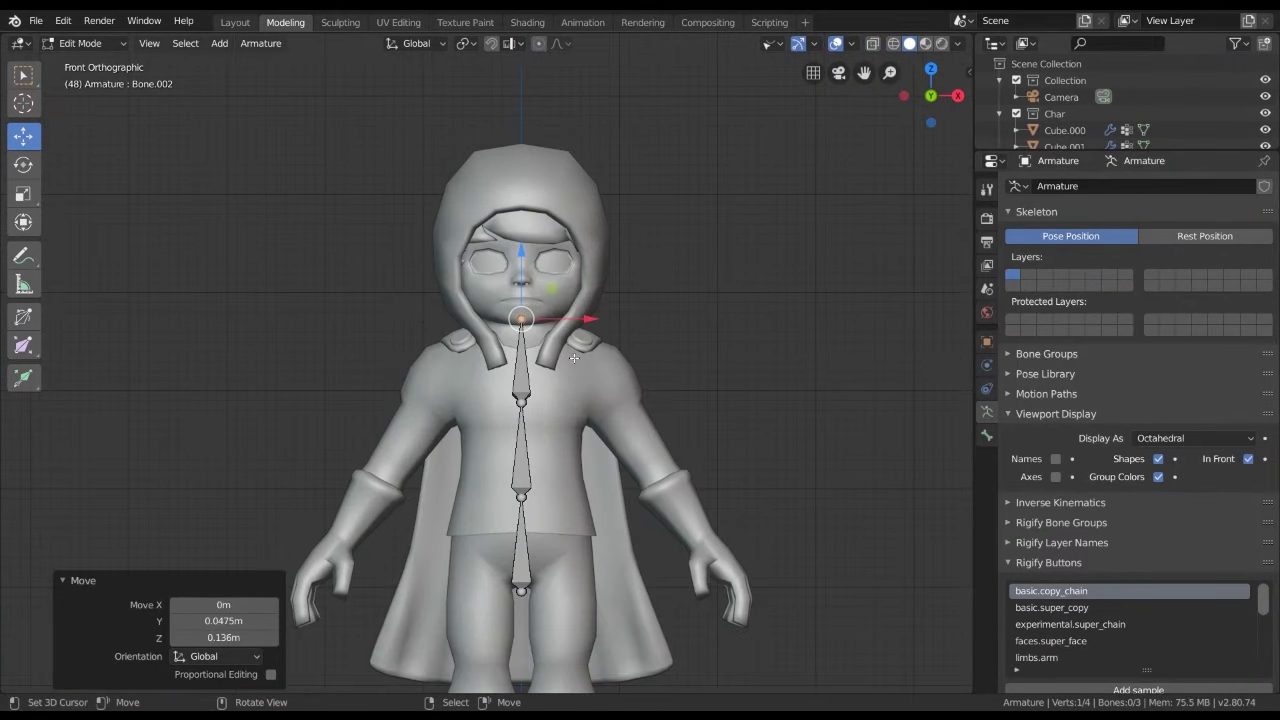
Extrude a vertical head bone ending at the top of the hood
key("e")
key("z")
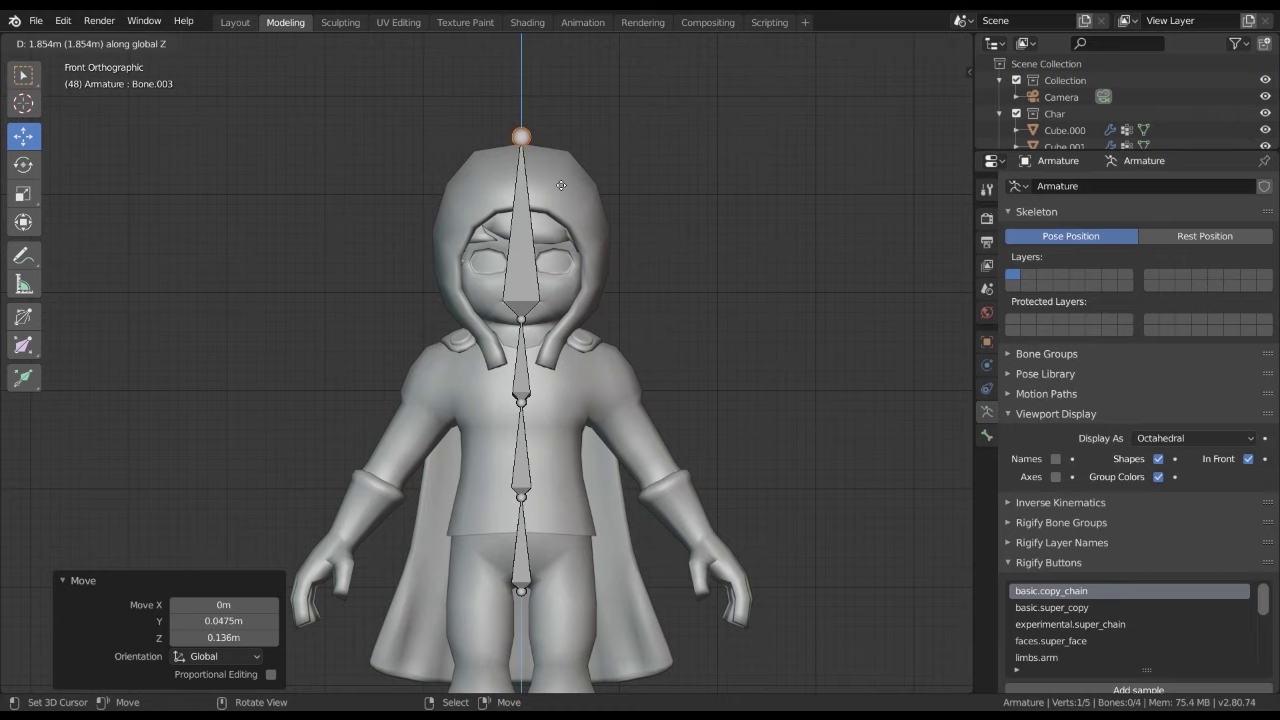
left_click(561, 186)
key("KP_3")
key("g")
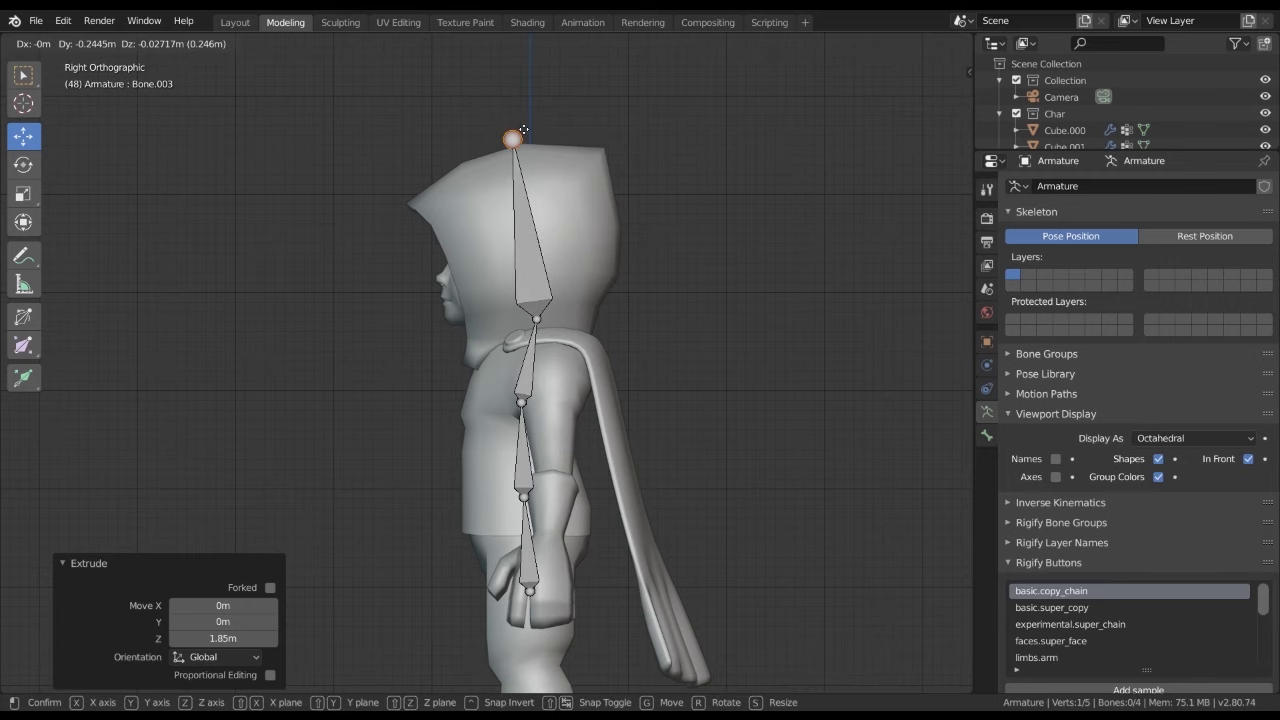
left_click(515, 134)
key("KP_1")
key("KP_3")
scroll(573, 152, "up", 5)
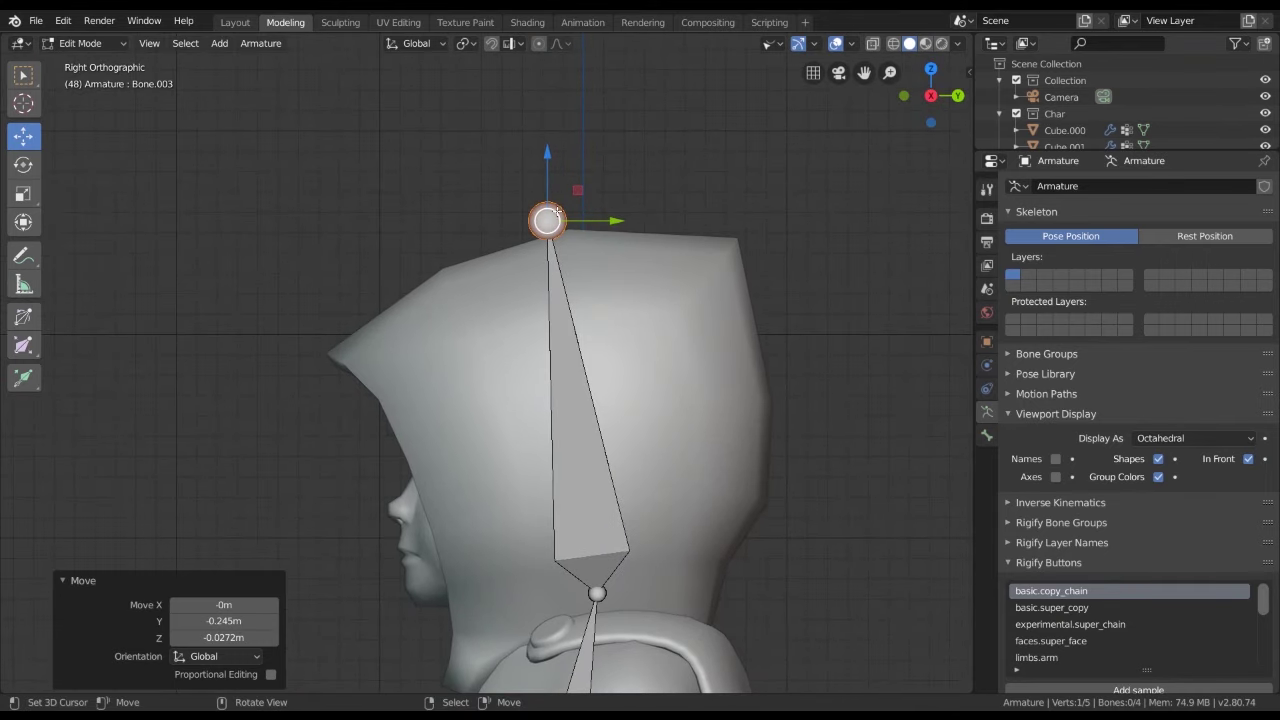
Reframe the upper body and select the neck and chest joints for adjustment
key("KP_1")
scroll(600, 260, "down", 3)
scroll(600, 260, "down", 2)
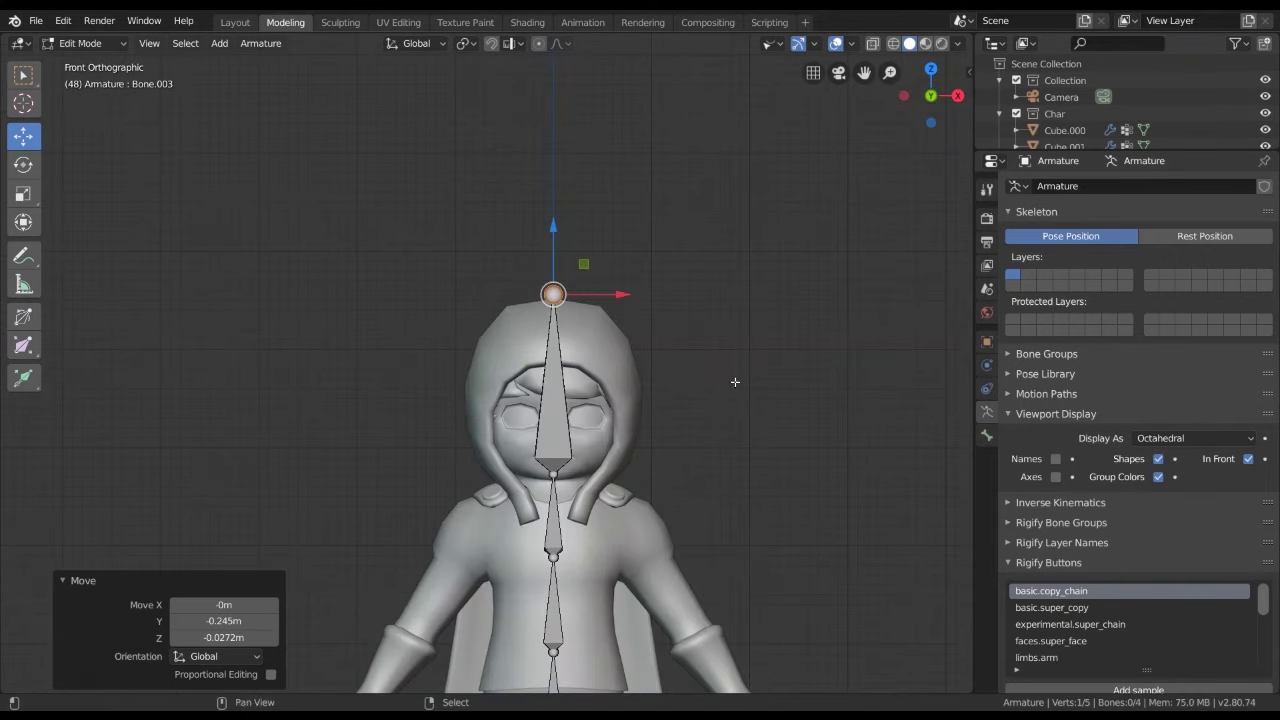
middle_click_drag(686, 346, 631, 267, "shift")
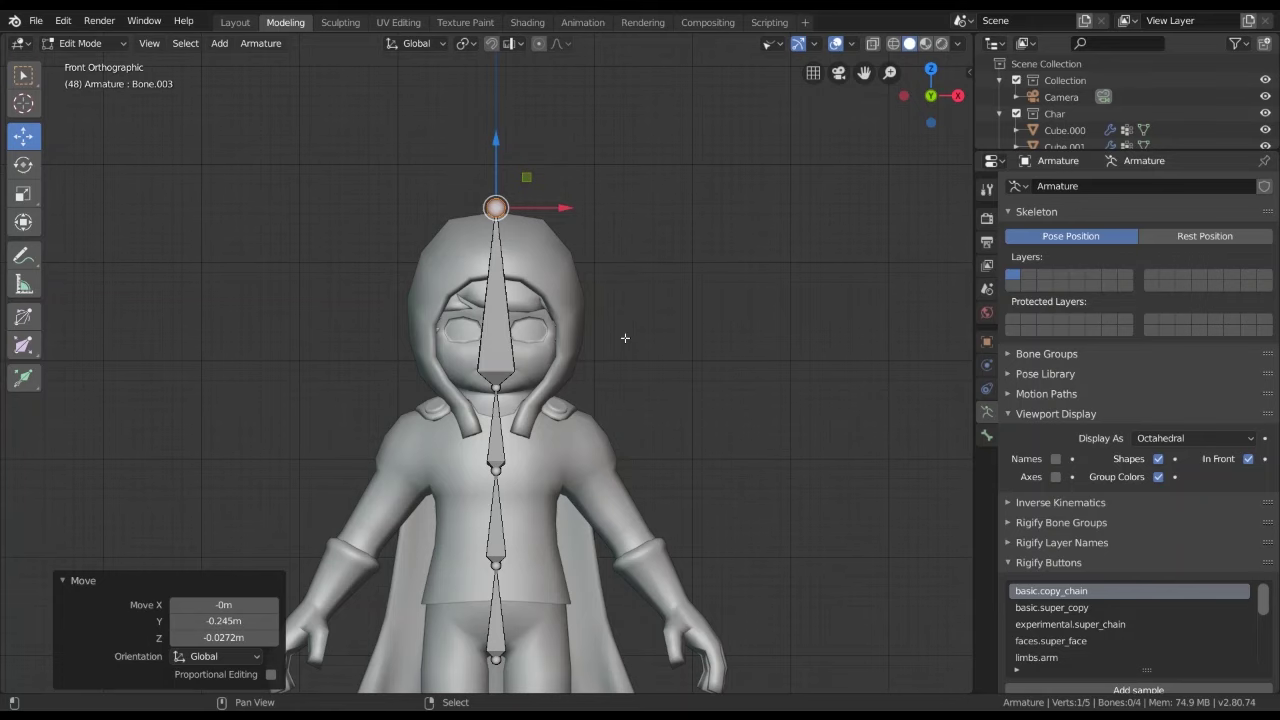
middle_click_drag(625, 338, 600, 360)
key("KP_3")
key("shift+z")
left_click_drag(569, 400, 575, 396)
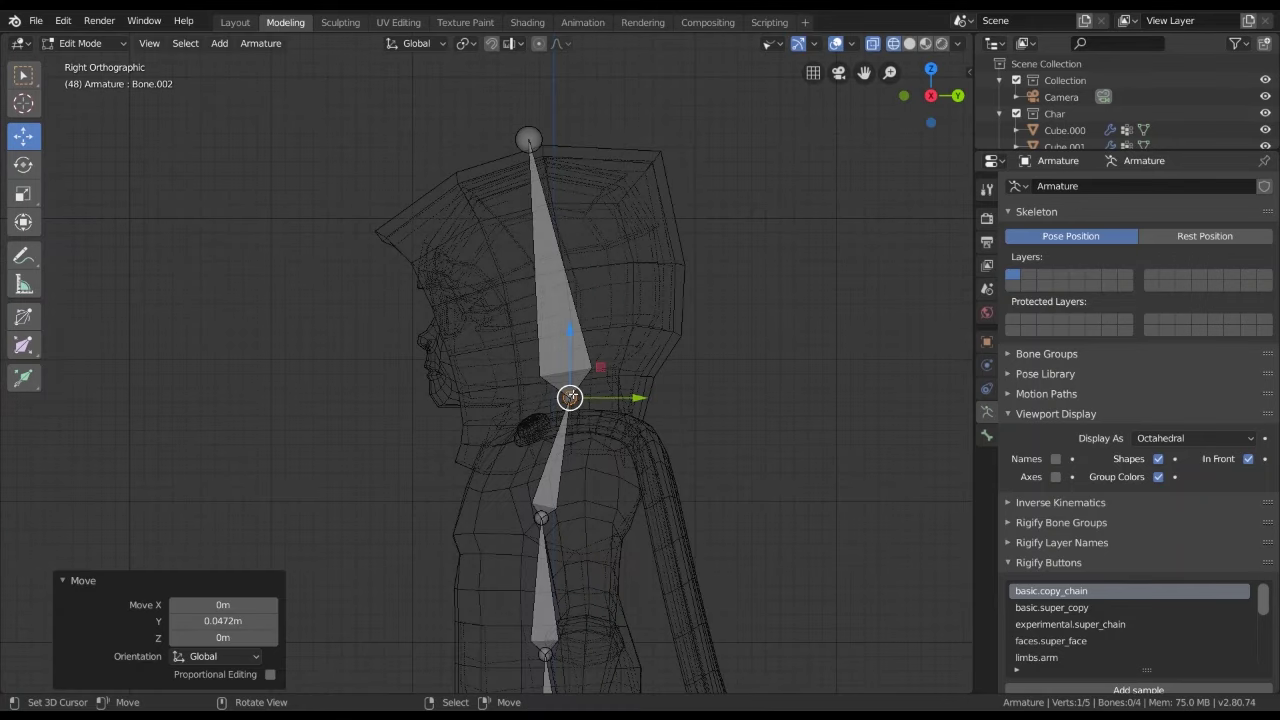
key("KP_1")
key("shift+z")
left_click(480, 310)
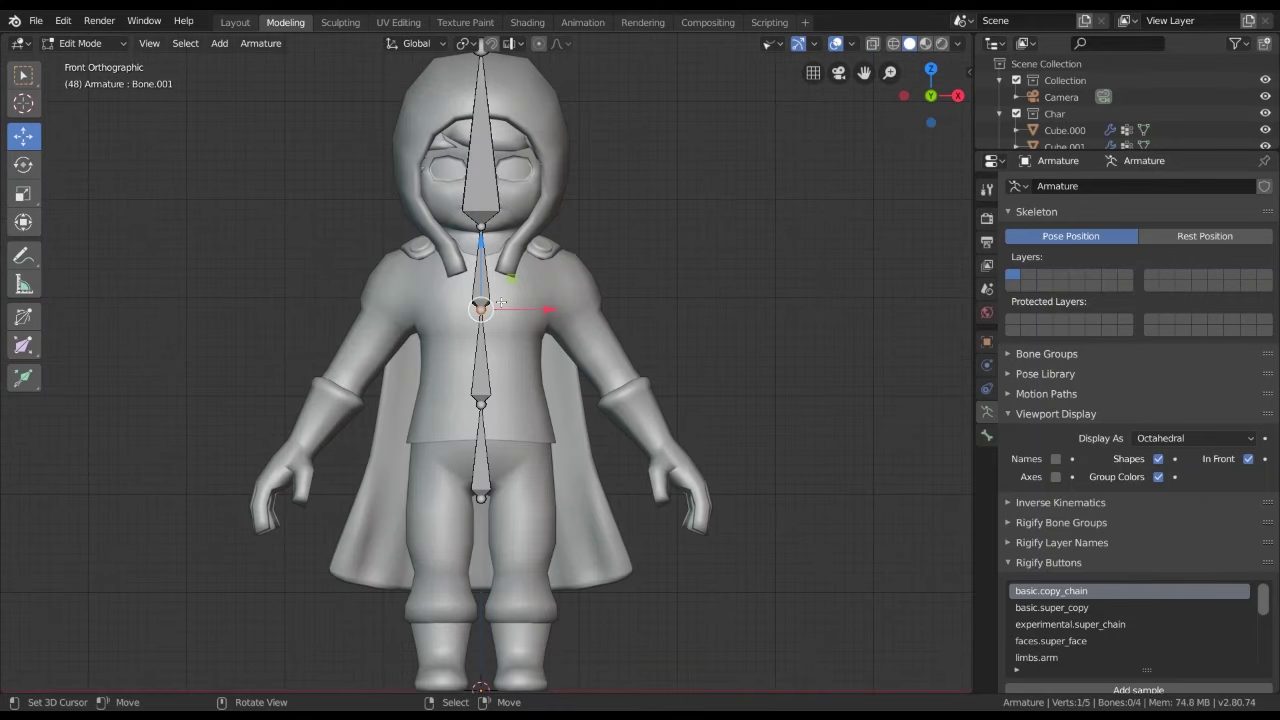
Extrude a shoulder bone from the chest joint, place it at the upper chest, and clear its parent
key("e")
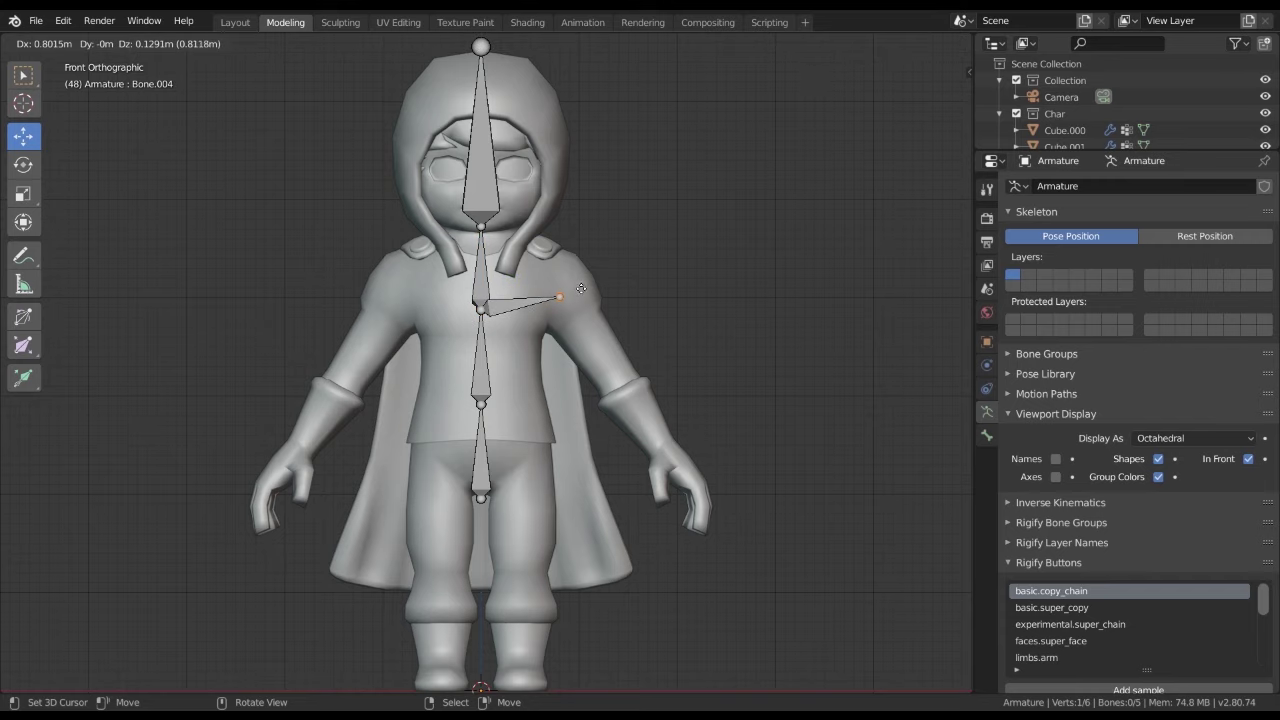
left_click(592, 286)
left_click(525, 300)
key("g")
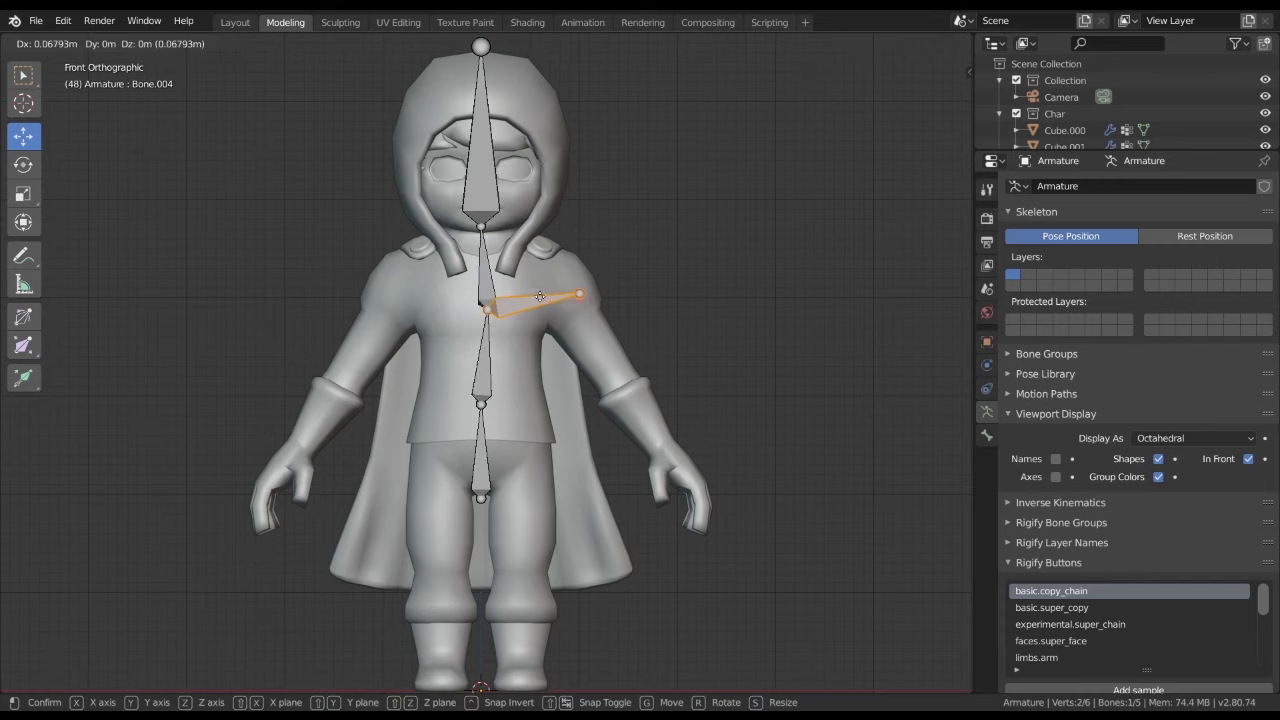
left_click(530, 297)
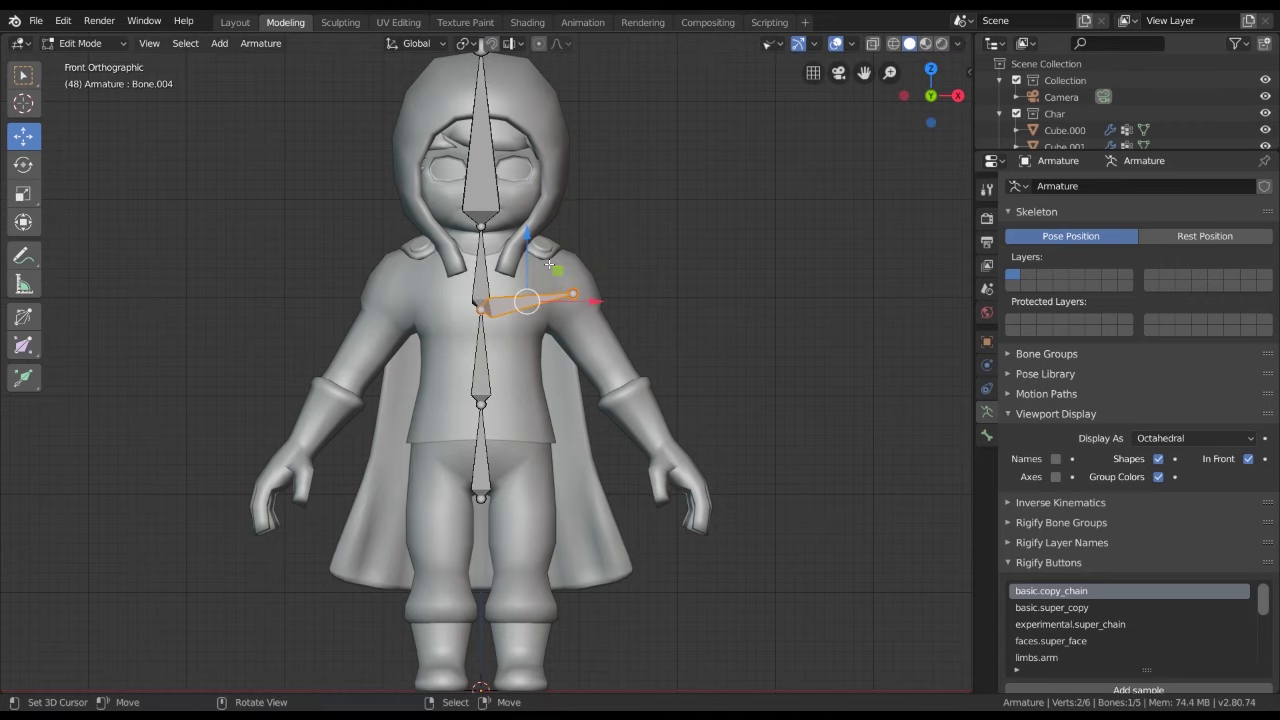
key("alt+p")
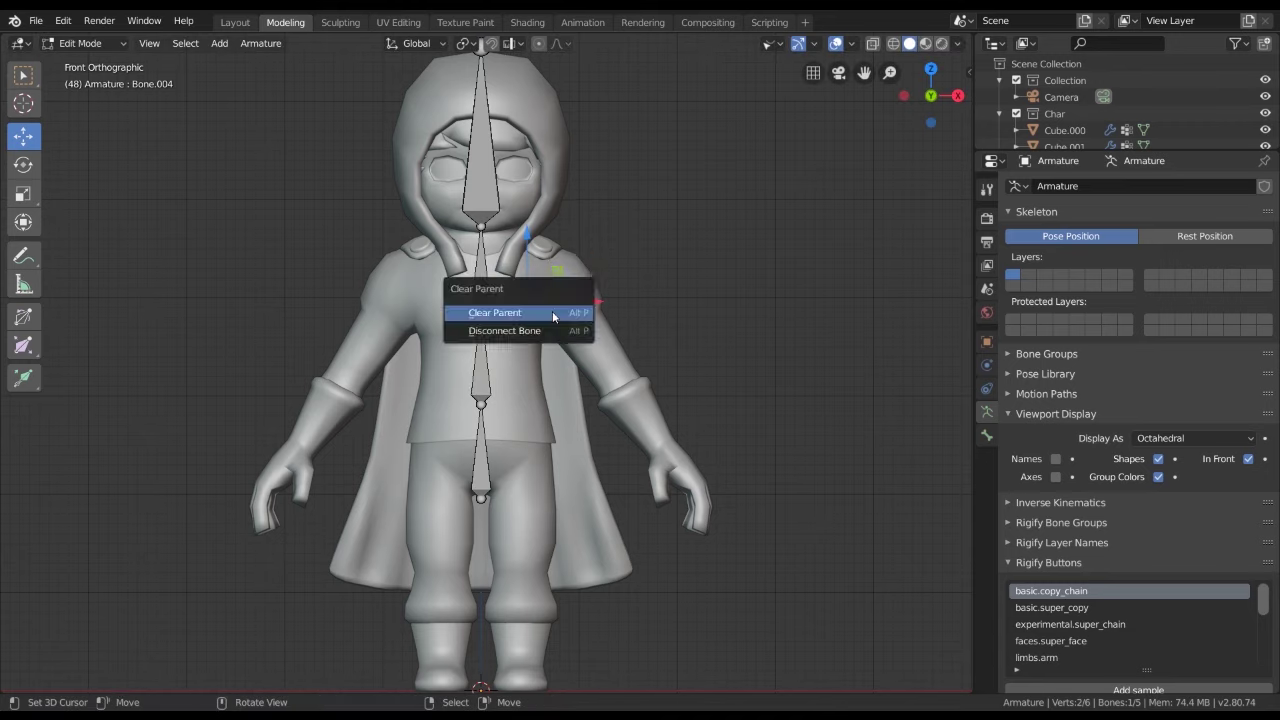
left_click(552, 313)
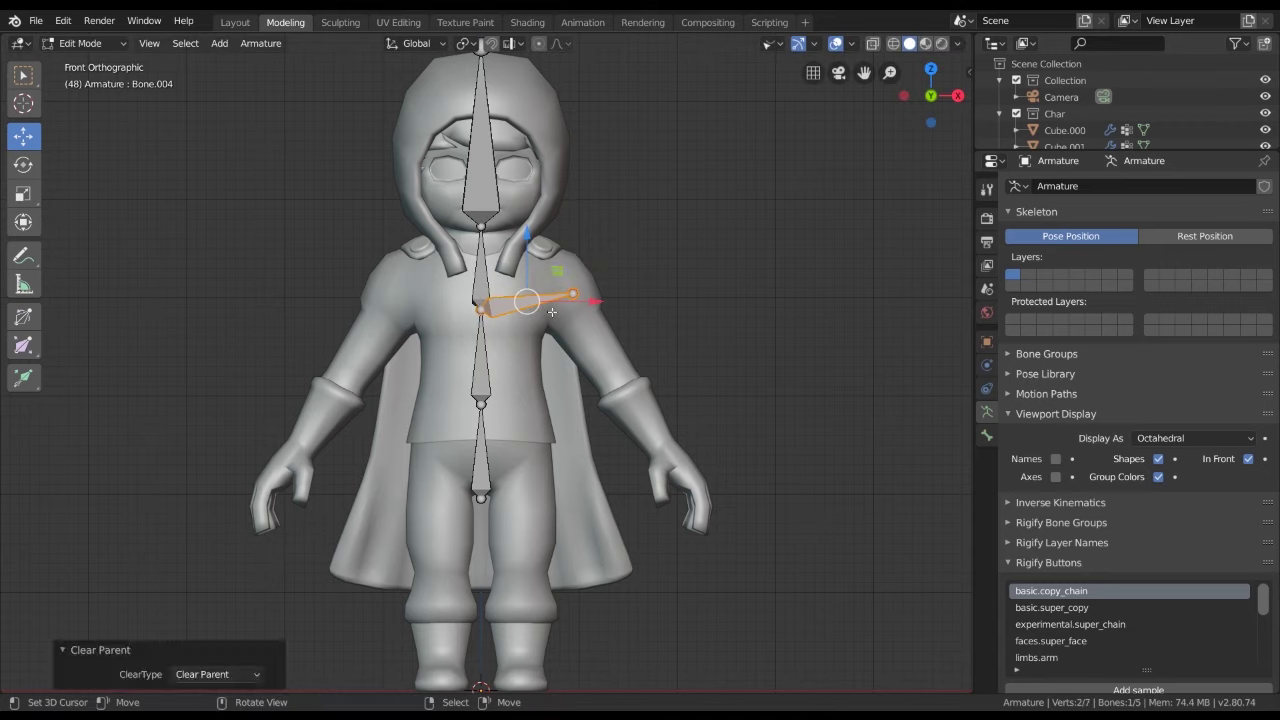
Move the shoulder bone's tip out to the shoulder
key("g")
right_click(537, 272)
left_click(572, 294)
key("g")
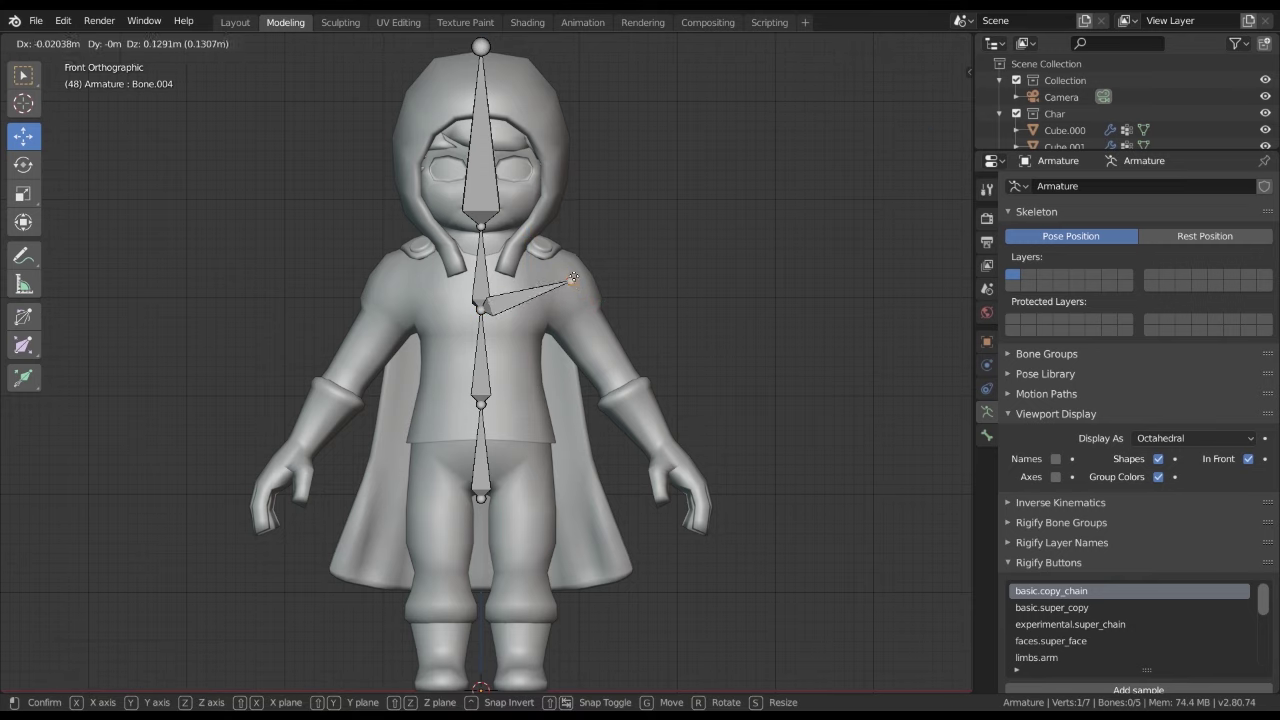
left_click(570, 283)
left_click(485, 304)
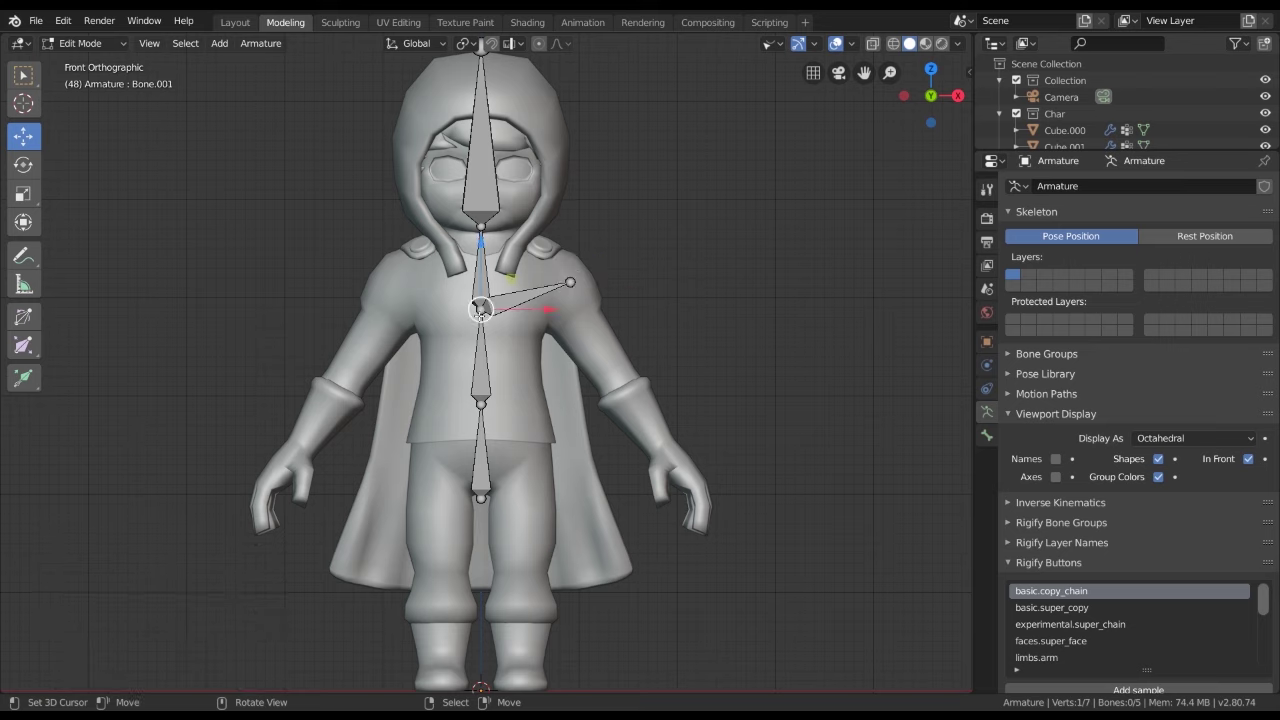
key("g")
right_click(490, 284)
In see-through mode, reposition the shoulder bone's chest joint lower on the chest
key("shift+z")
left_click(481, 311)
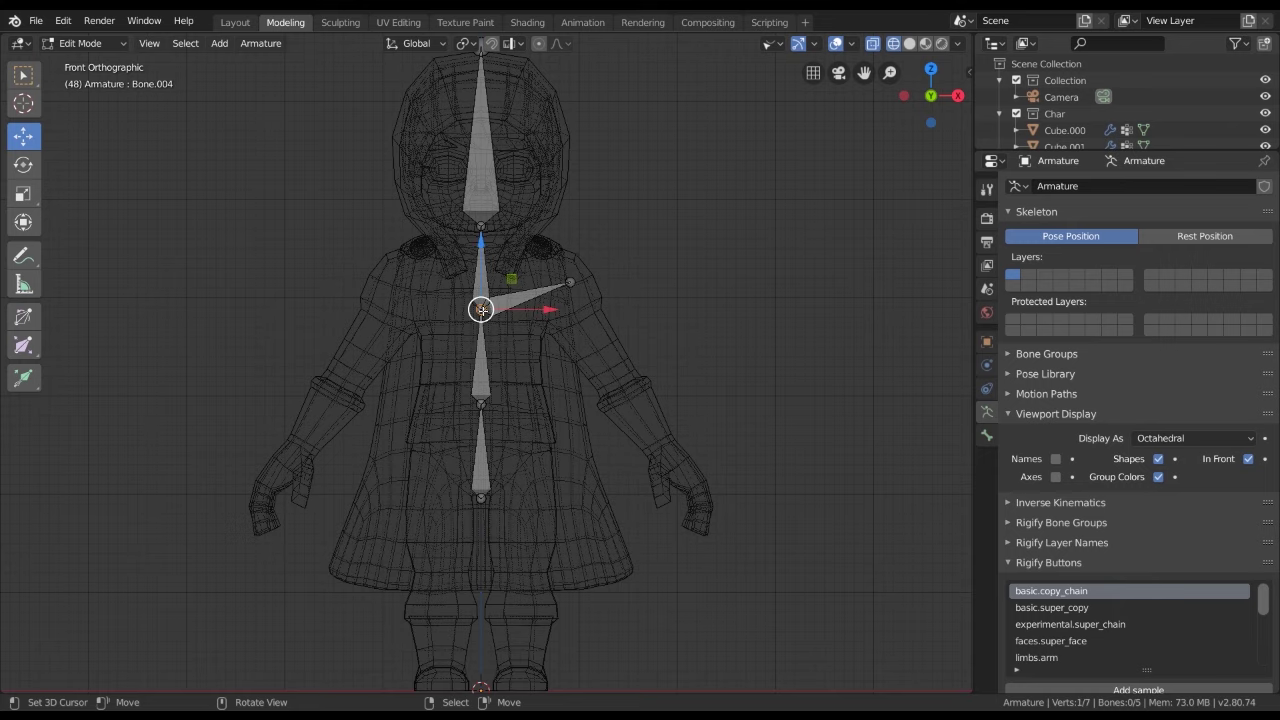
key("g")
left_click(475, 343)
key("shift+z")
In the front view, refine the shoulder bone's tip to sit over the shoulder
middle_click_drag(475, 343, 402, 308)
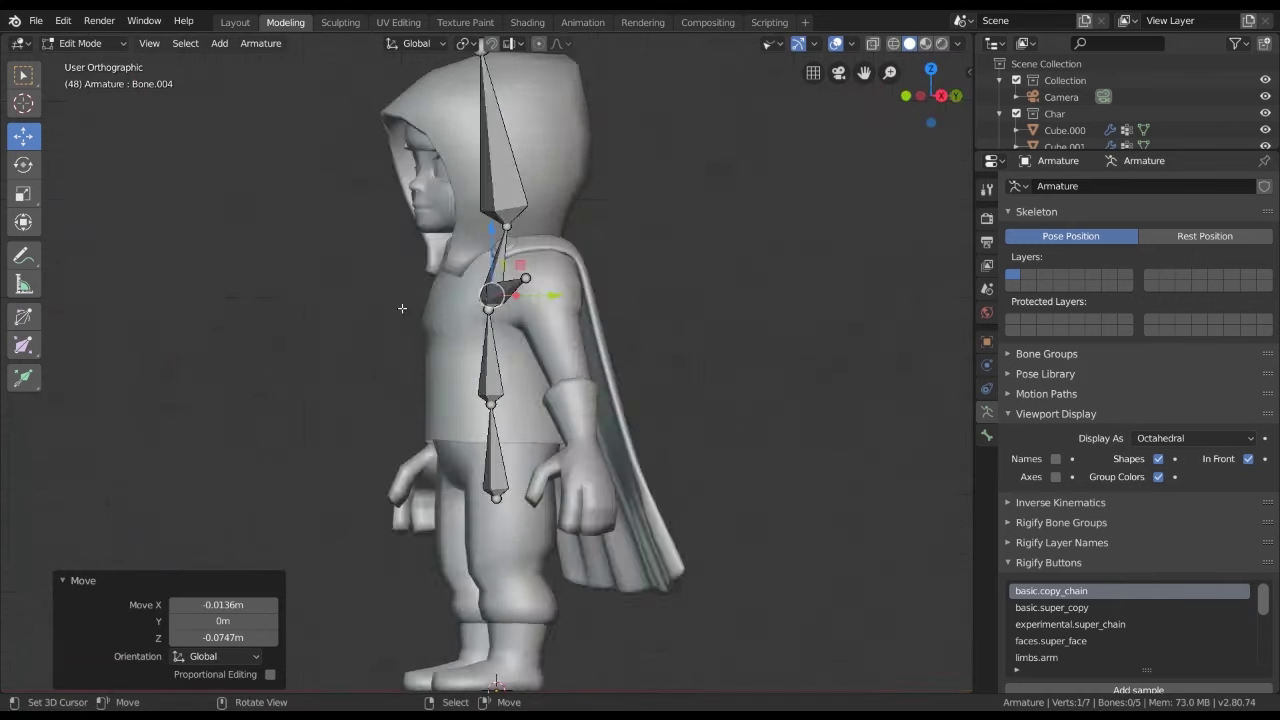
key("KP_1")
key("g")
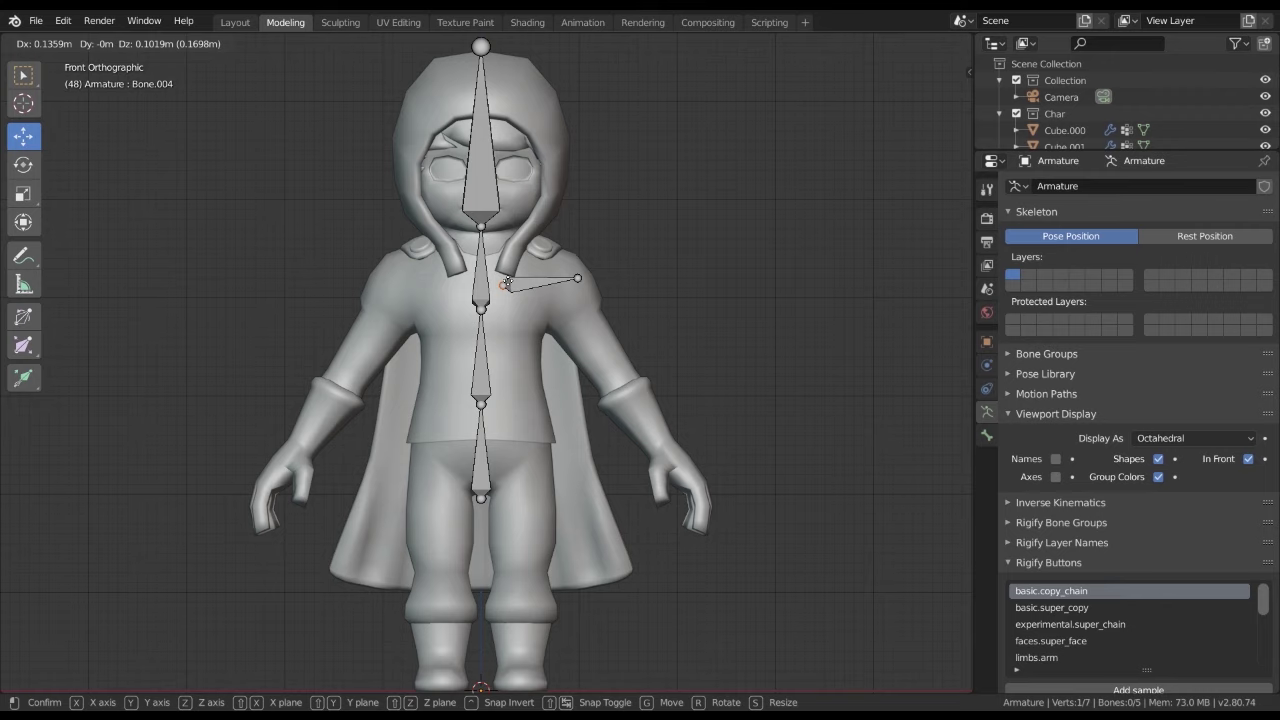
left_click(579, 277)
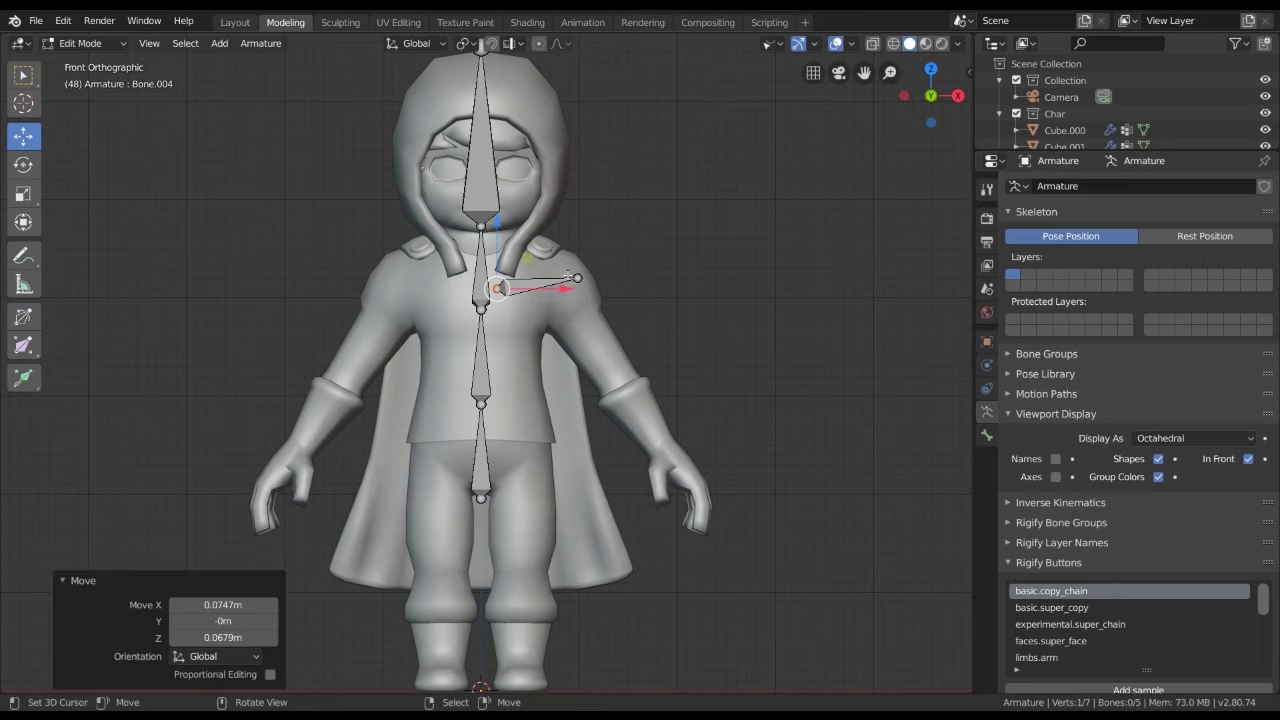
key("g")
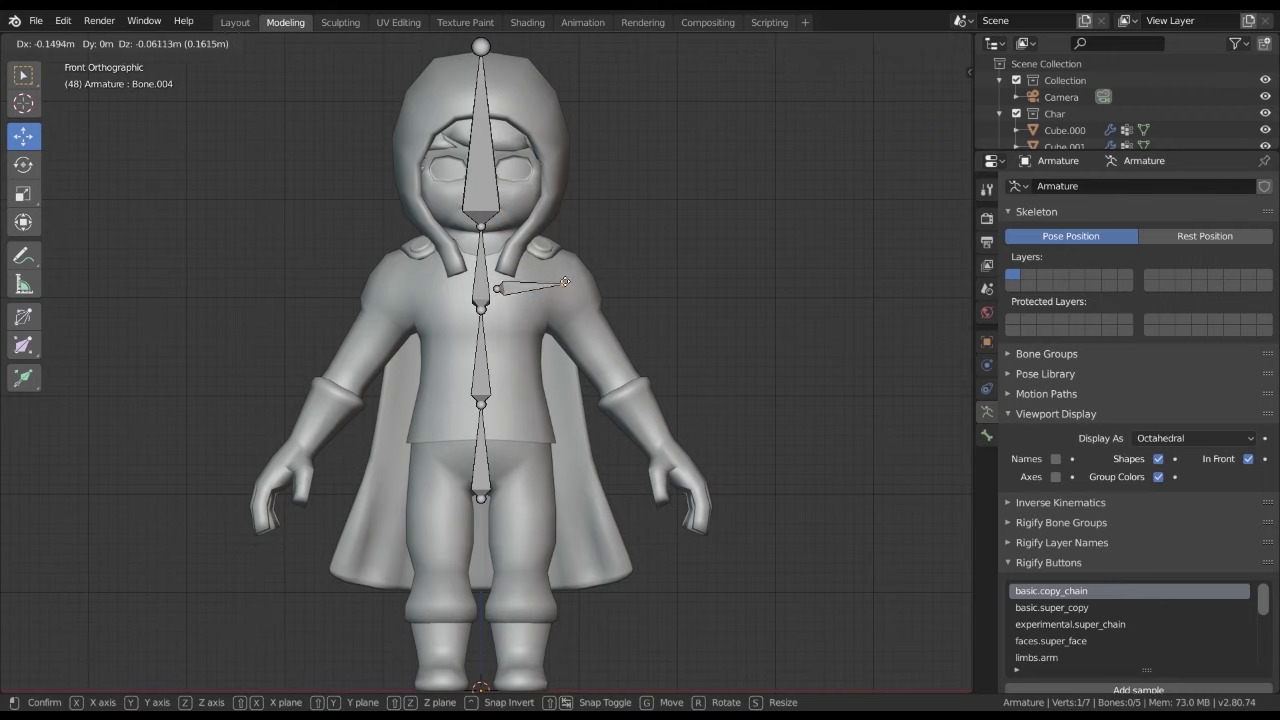
left_click(565, 287)
From the side view, move the tip along Y to set it inside the shoulder's depth
middle_click_drag(565, 287, 350, 378)
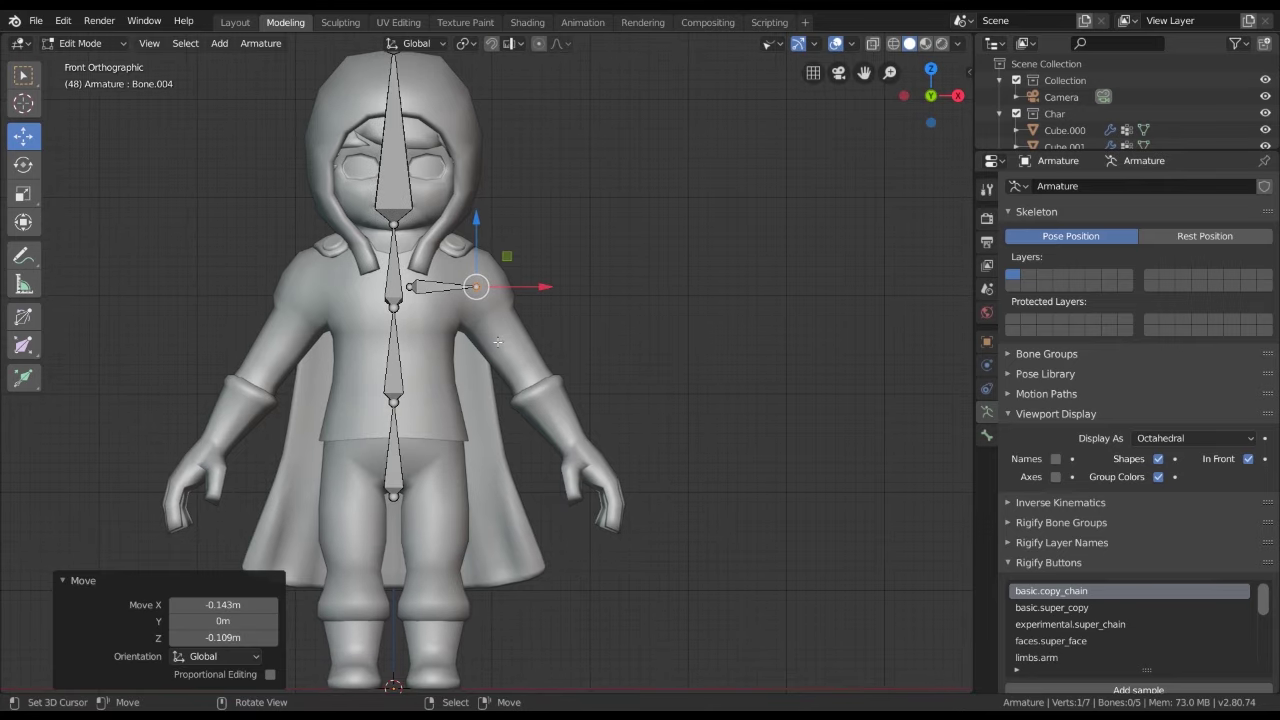
key("KP_3")
key("g")
key("y")
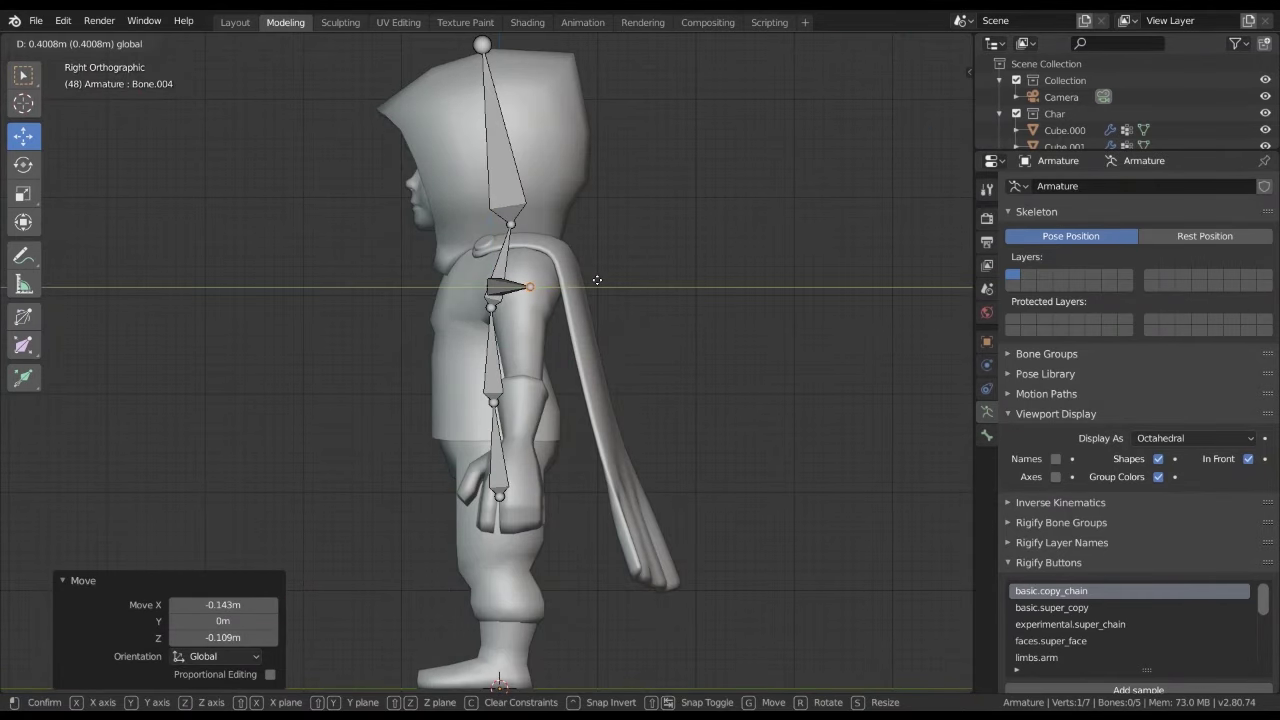
left_click(582, 274)
middle_click_drag(582, 274, 559, 295)
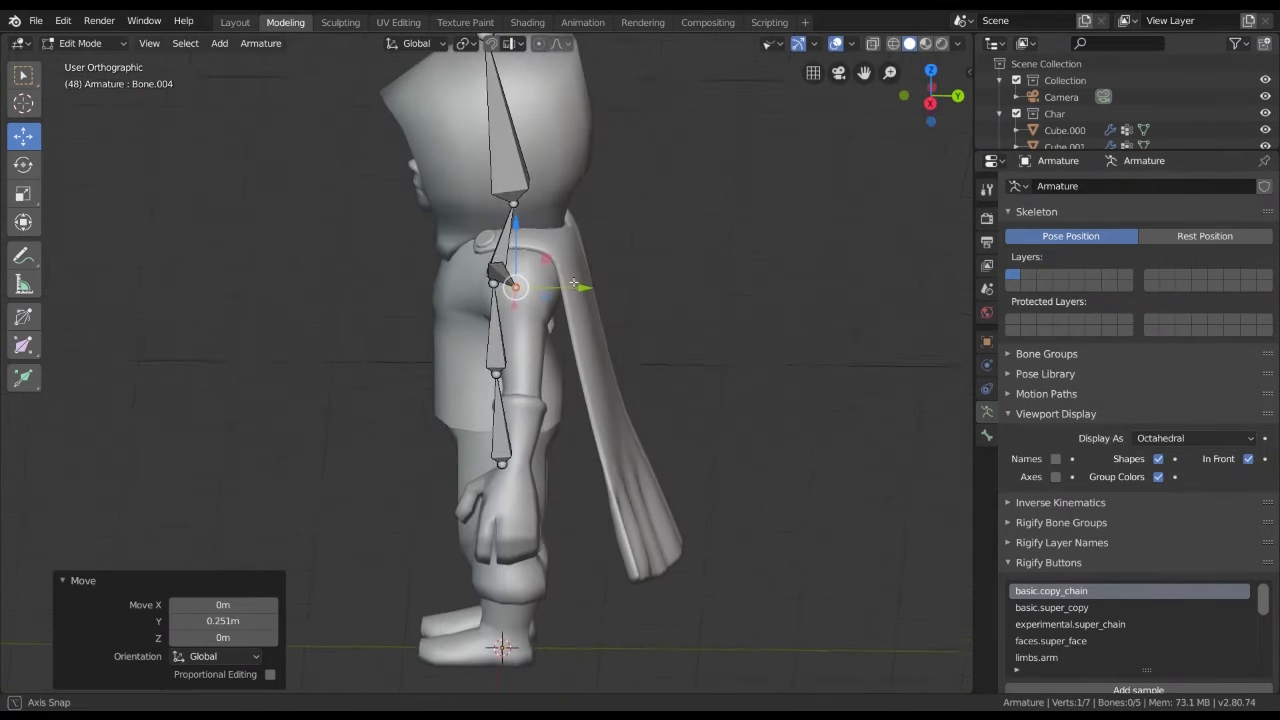
key("g")
key("y")
left_click(565, 295)
Return to the front view and frame the chest and arm
middle_click_drag(565, 295, 641, 314)
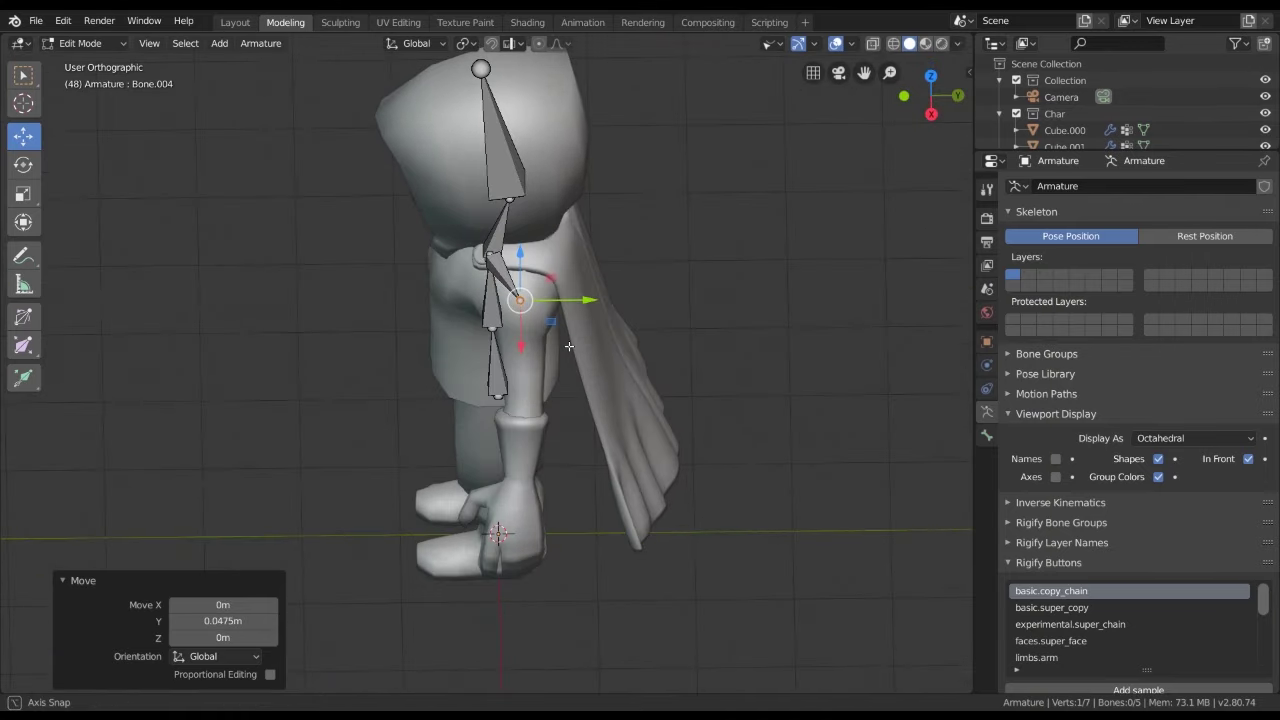
key("KP_1")
scroll(600, 320, "up", 5)
middle_click_drag(510, 268, 553, 334, "shift")
scroll(555, 334, "down", 1)
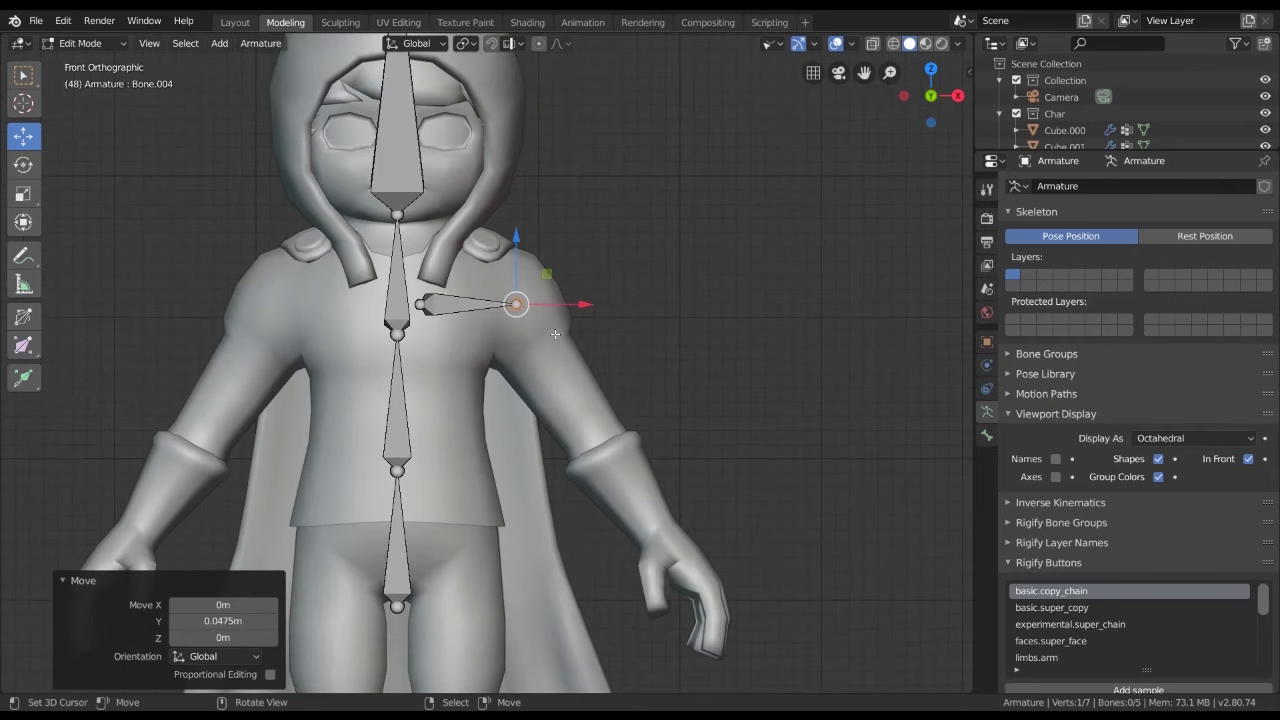
middle_click_drag(603, 446, 603, 396, "shift")
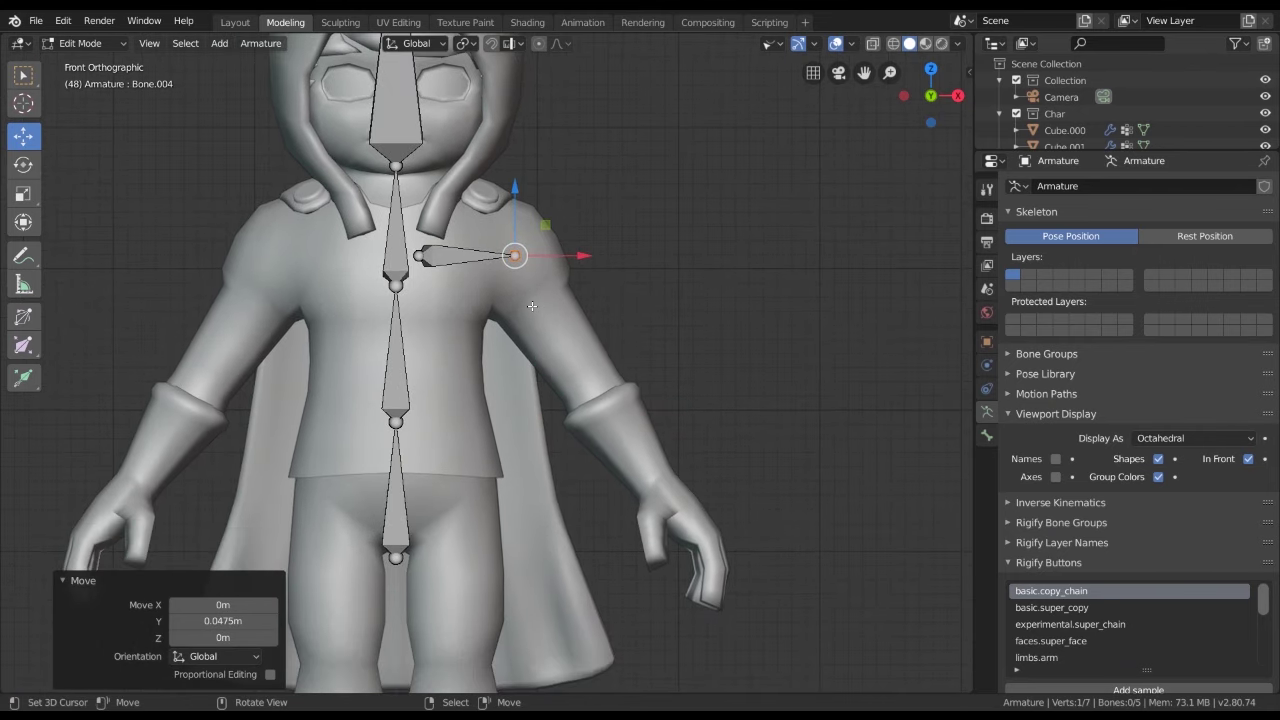
right_click(548, 338)
Extrude an upper-arm bone from the shoulder and position its end at the elbow
left_click(548, 338)
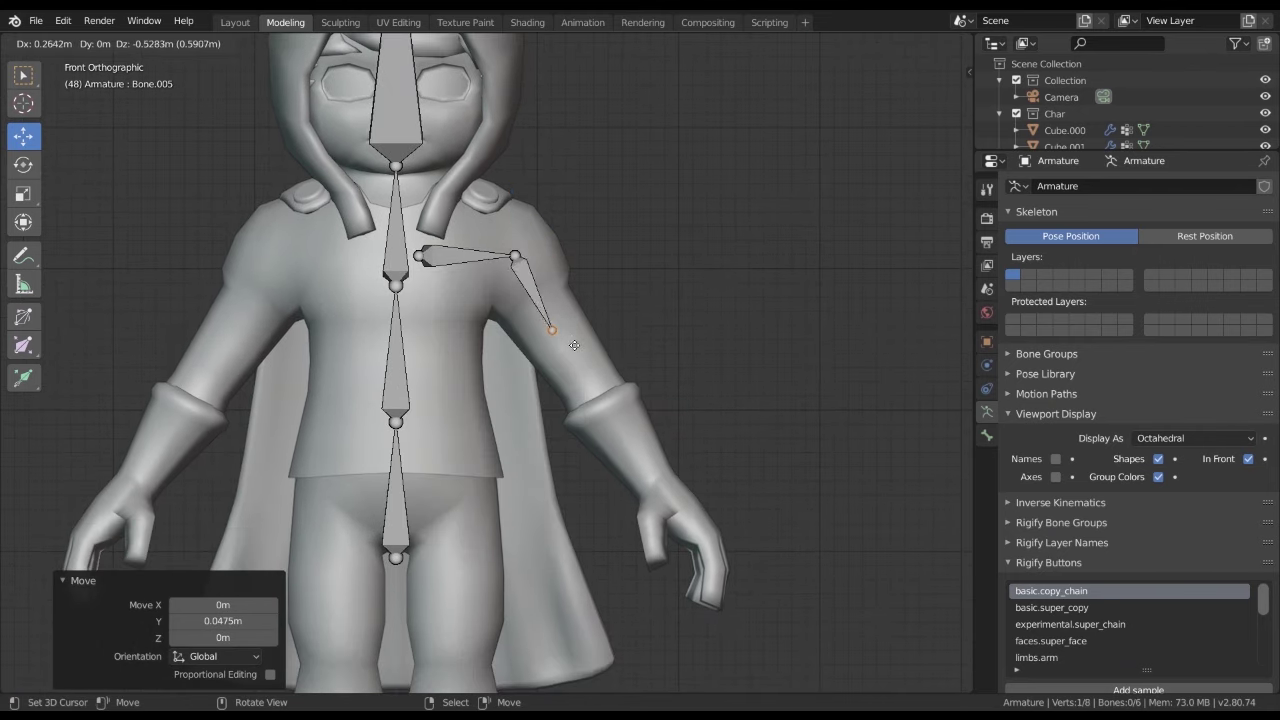
left_click(611, 398)
key("shift+z")
scroll(508, 365, "up", 5)
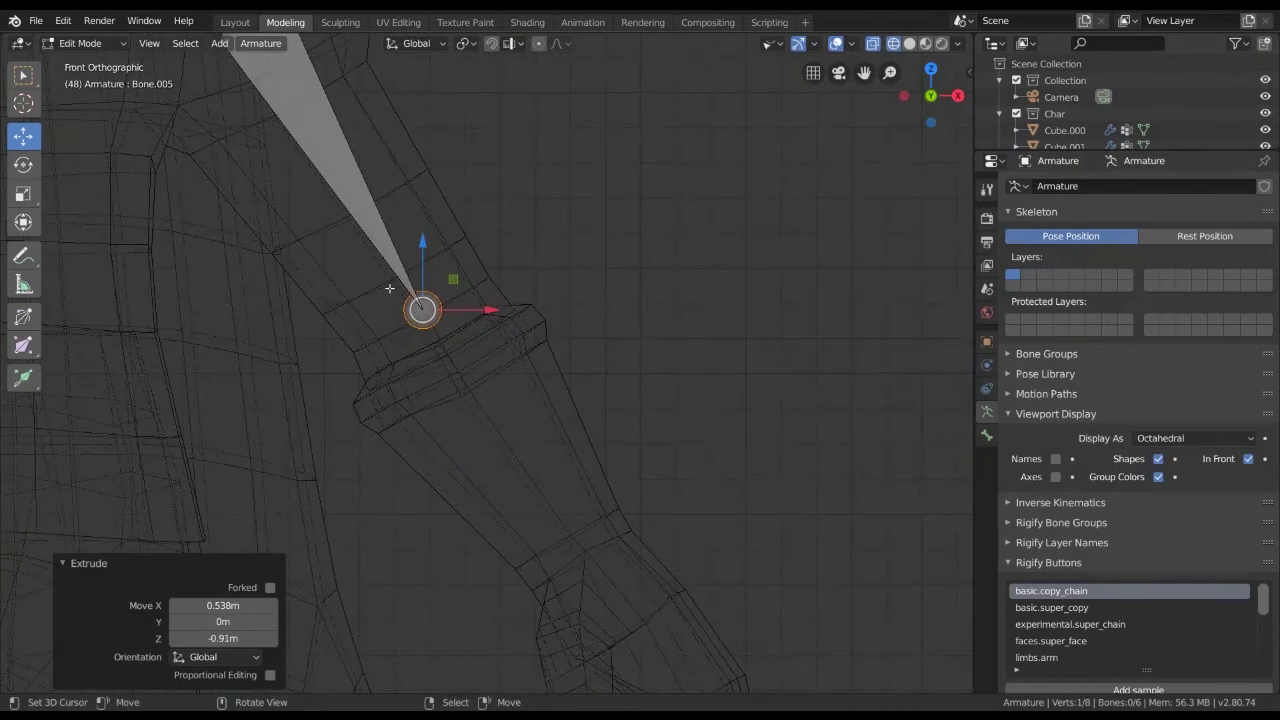
key("g")
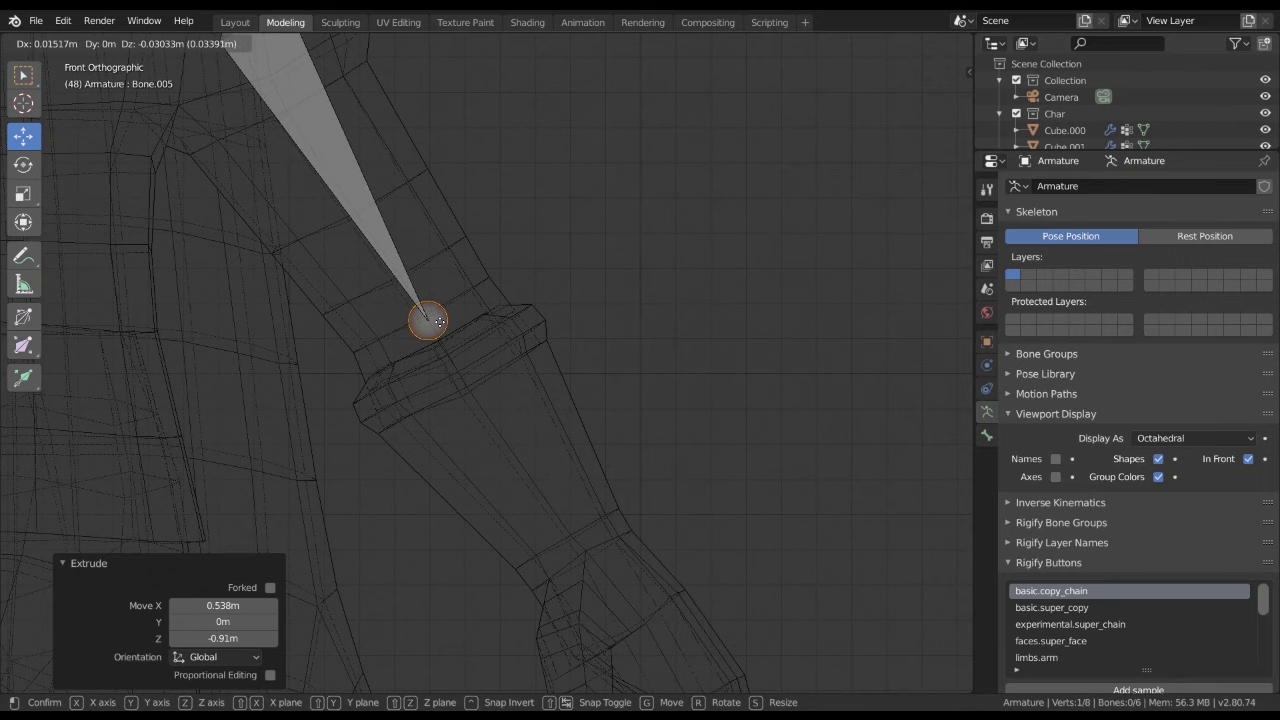
left_click(438, 320)
scroll(485, 382, "down", 6)
scroll(485, 382, "up", 2)
key("shift+z")
scroll(485, 382, "down", 3)
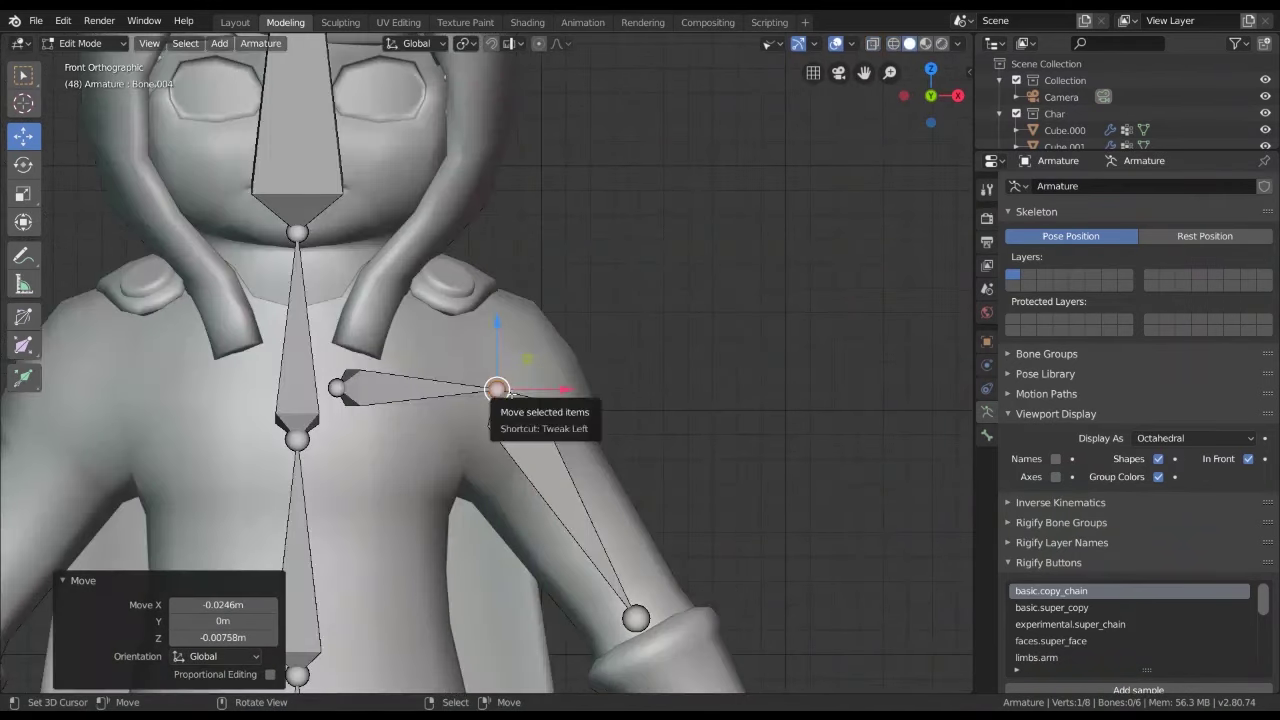
scroll(485, 382, "up", 1)
scroll(485, 382, "down", 3)
Clear the upper-arm bone's parent so it moves independently
left_click(517, 362)
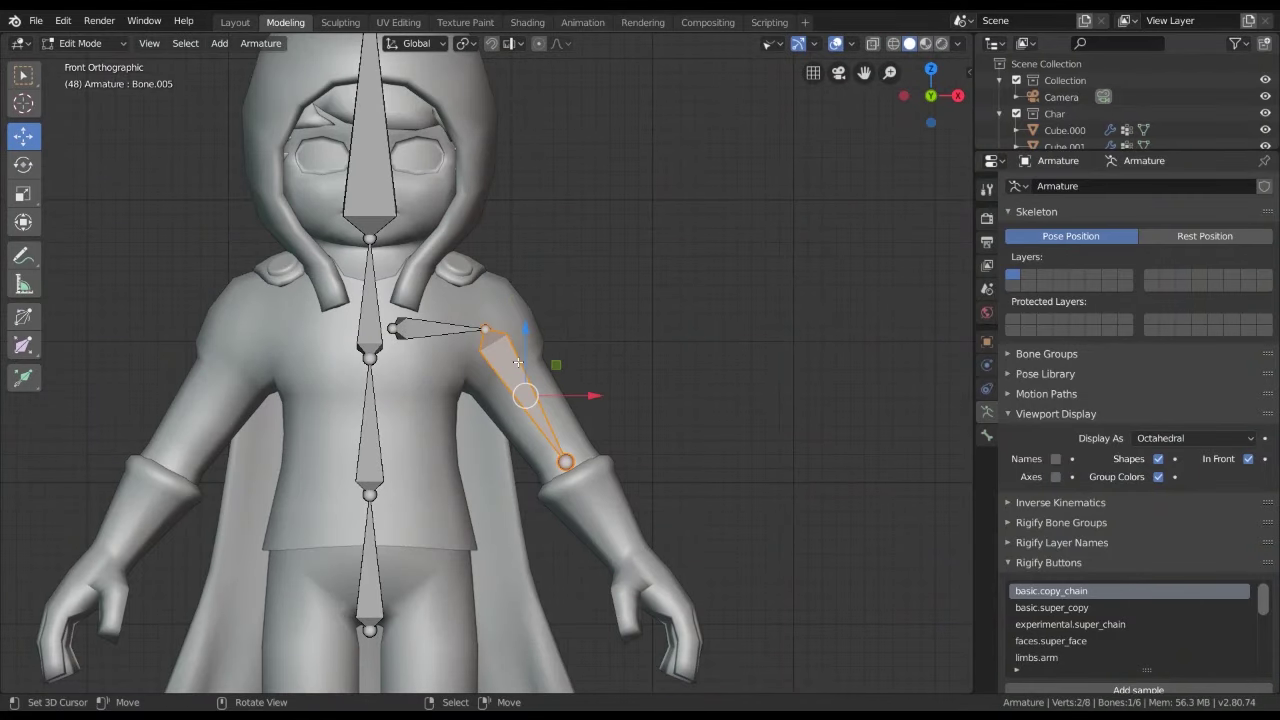
key("alt+p")
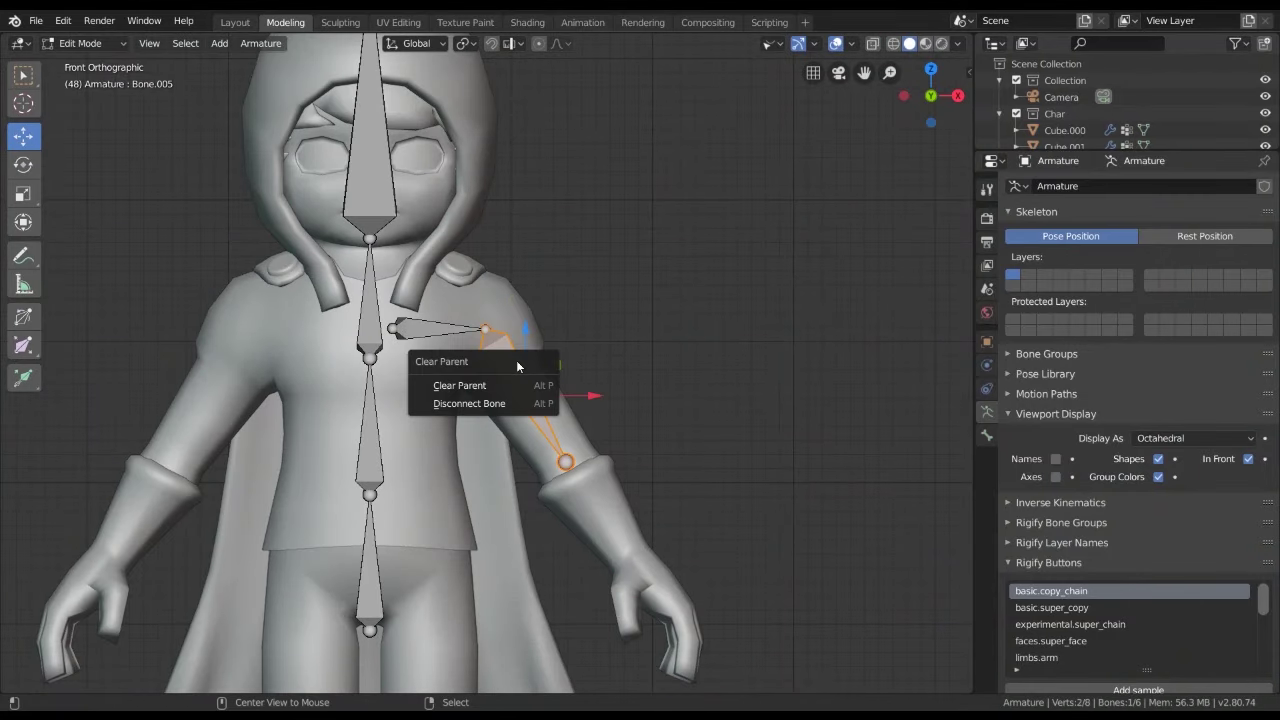
left_click(515, 384)
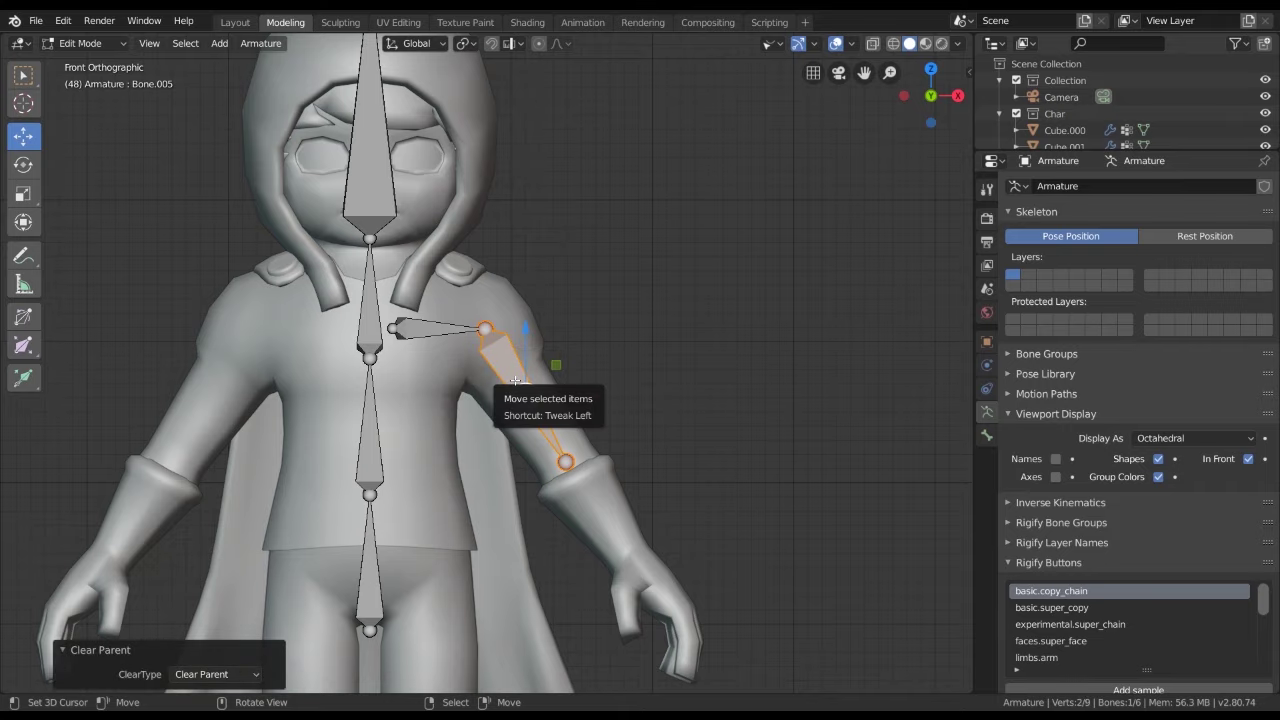
middle_click_drag(515, 381, 549, 362)
key("KP_1")
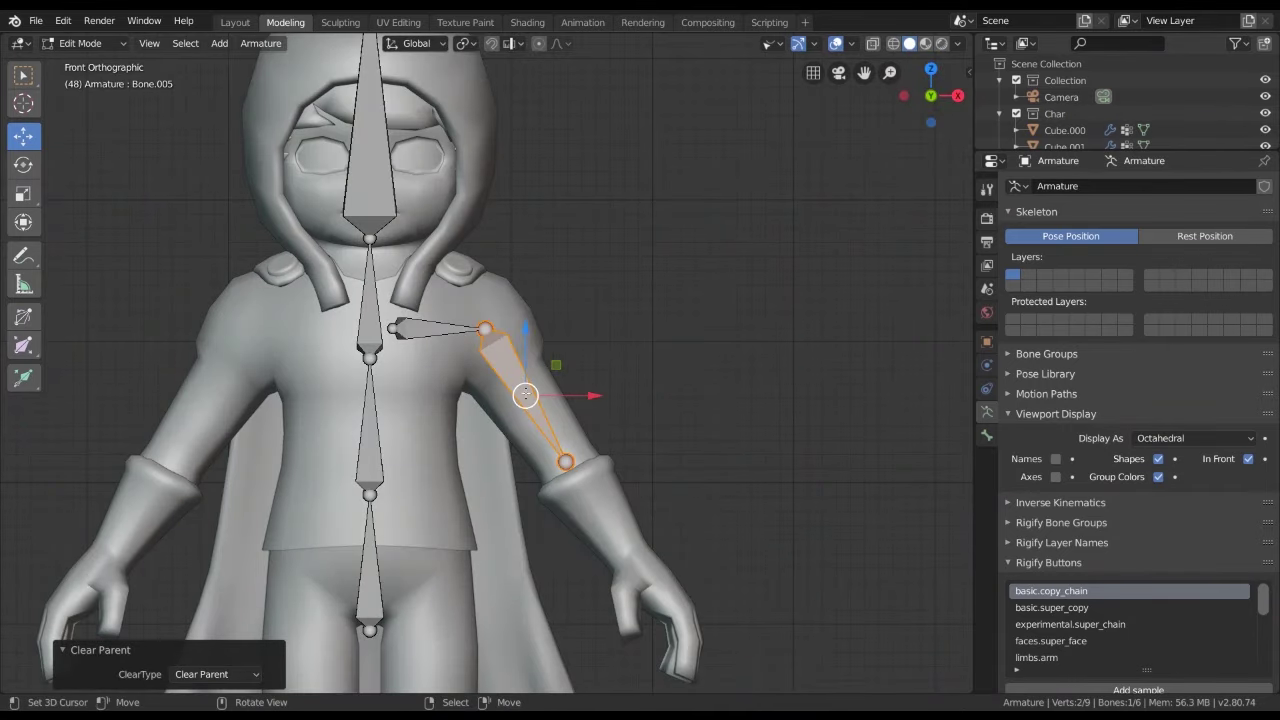
key("g")
key("Escape")
middle_click_drag(666, 385, 543, 447)
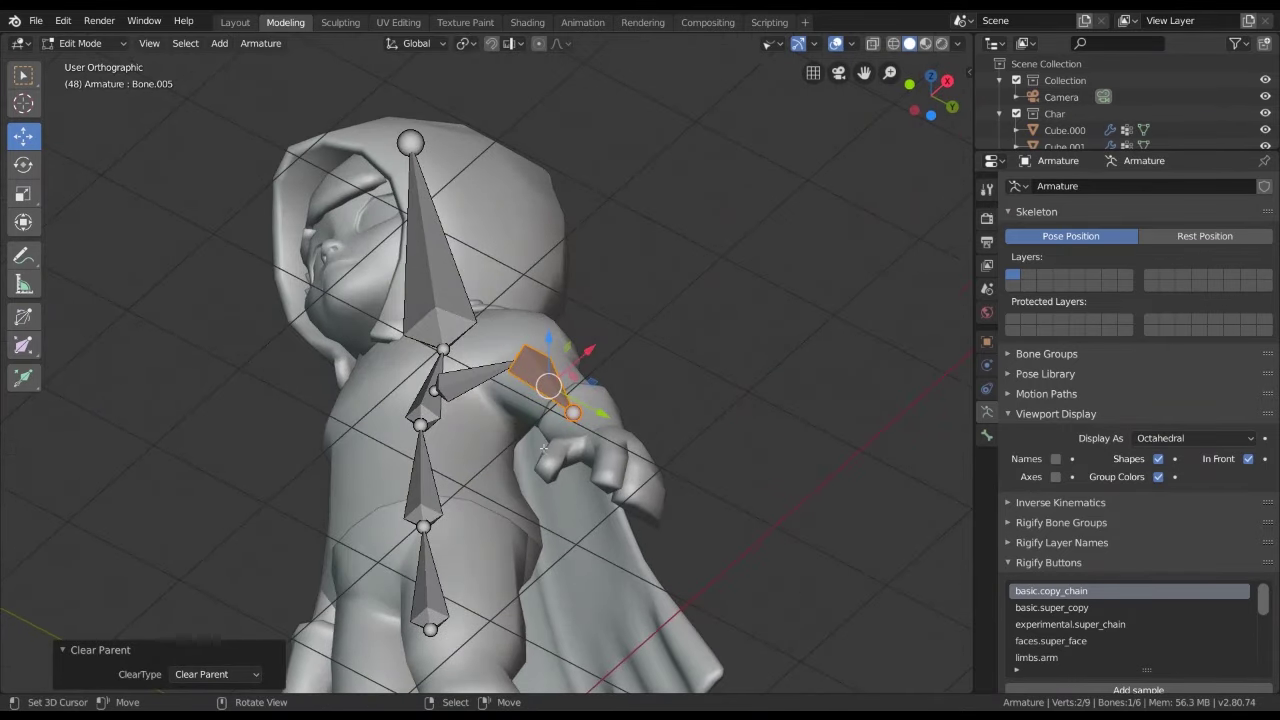
key("KP_1")
Extrude a forearm bone from the elbow and place its end at the wrist
scroll(440, 350, "up", 2)
left_click(438, 347)
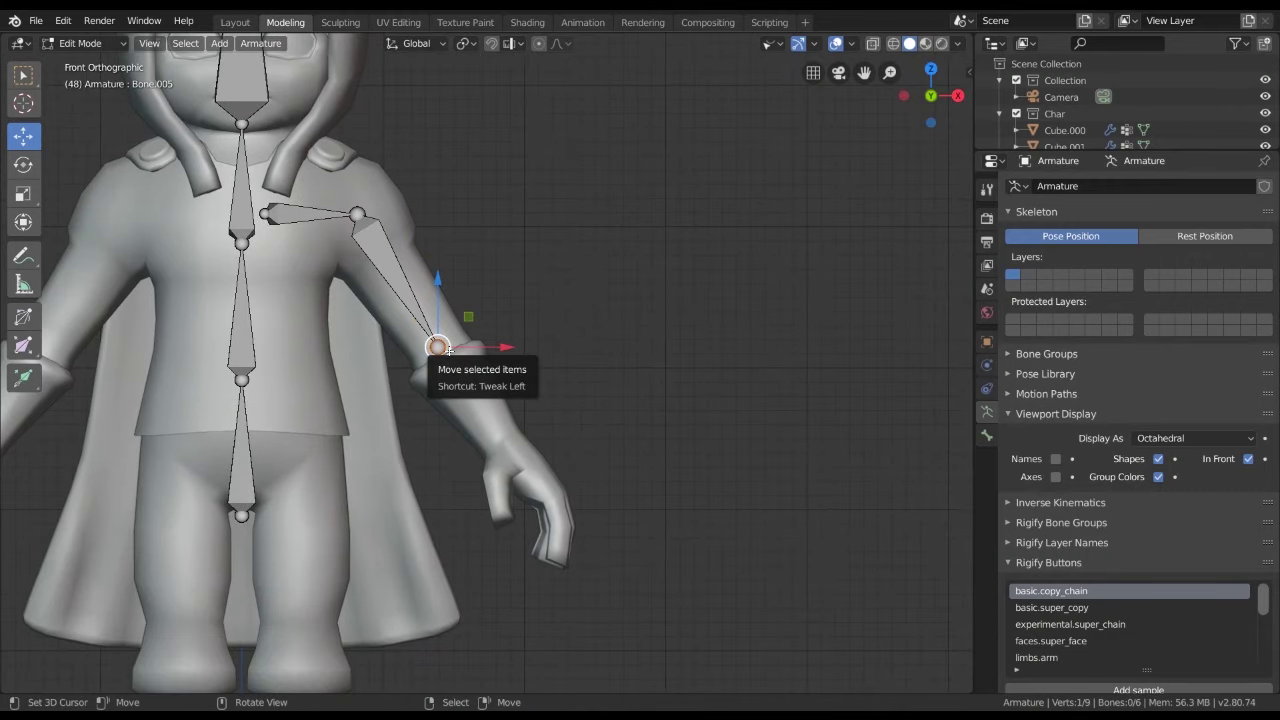
right_click(440, 350)
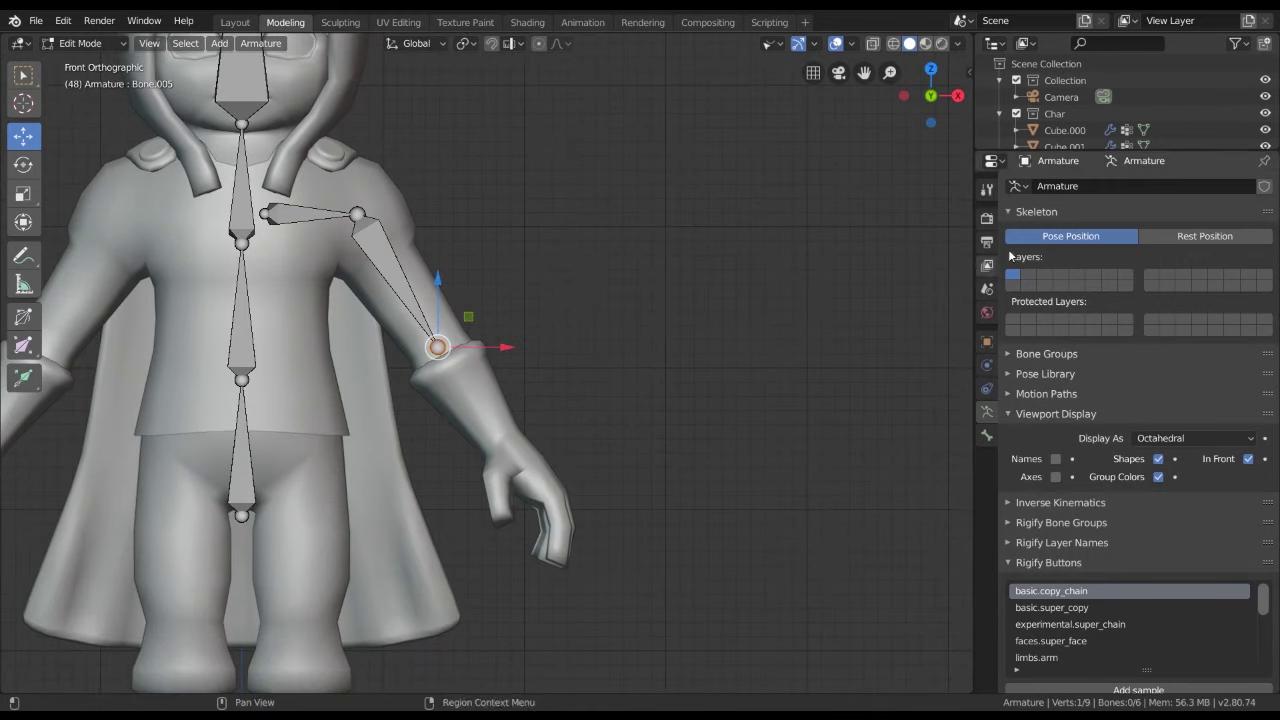
key("e")
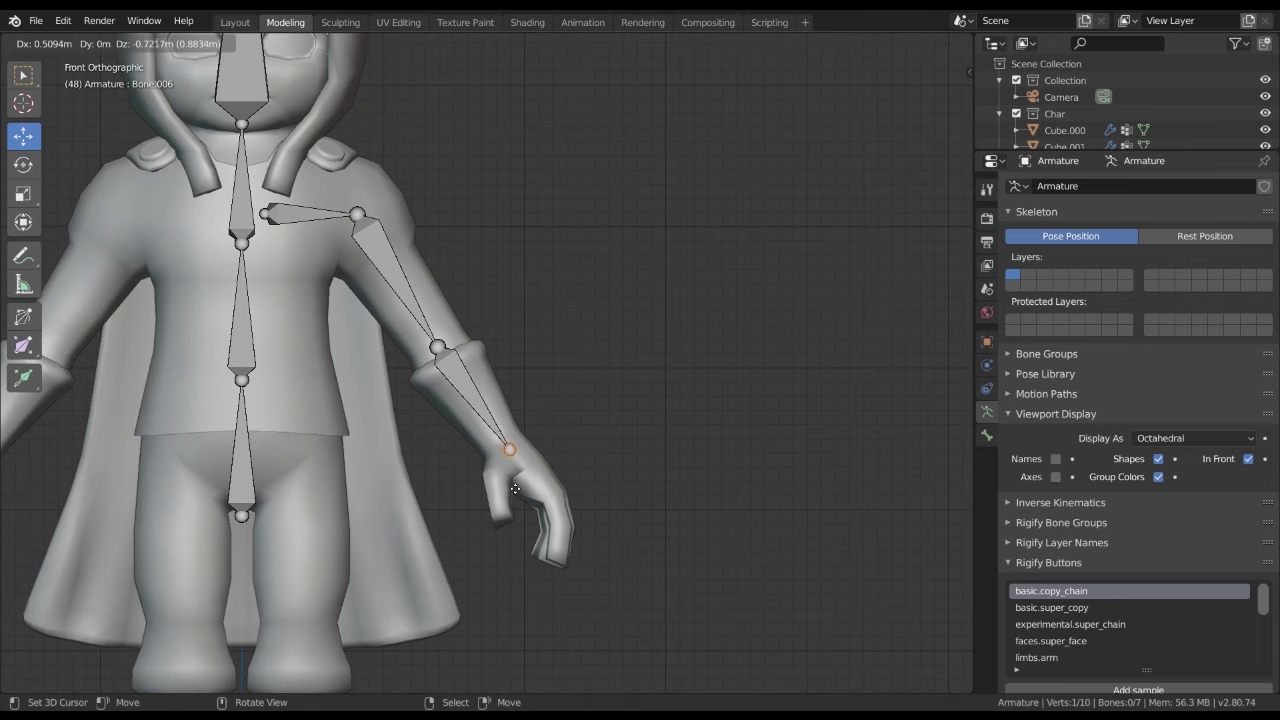
left_click(510, 485)
key("shift+z")
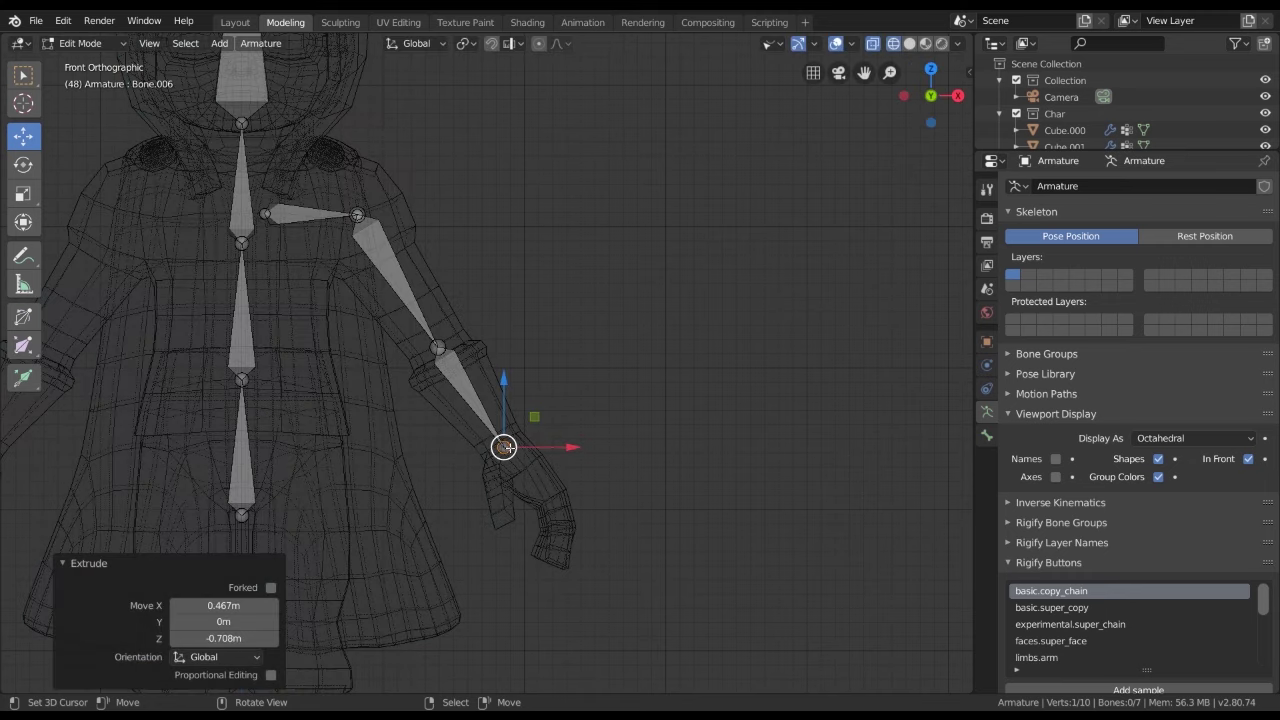
key("g")
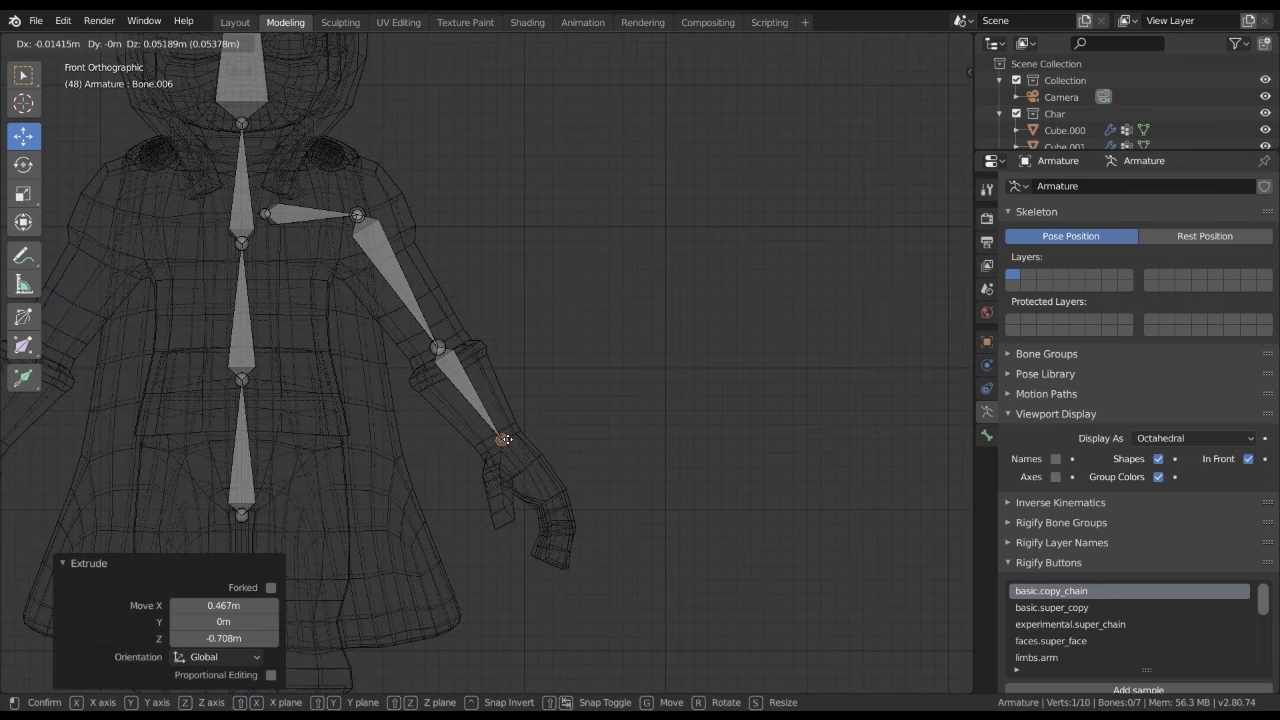
left_click(505, 440)
key("shift+z")
Extrude a hand bone from the wrist with its tip inside the hand
key("e")
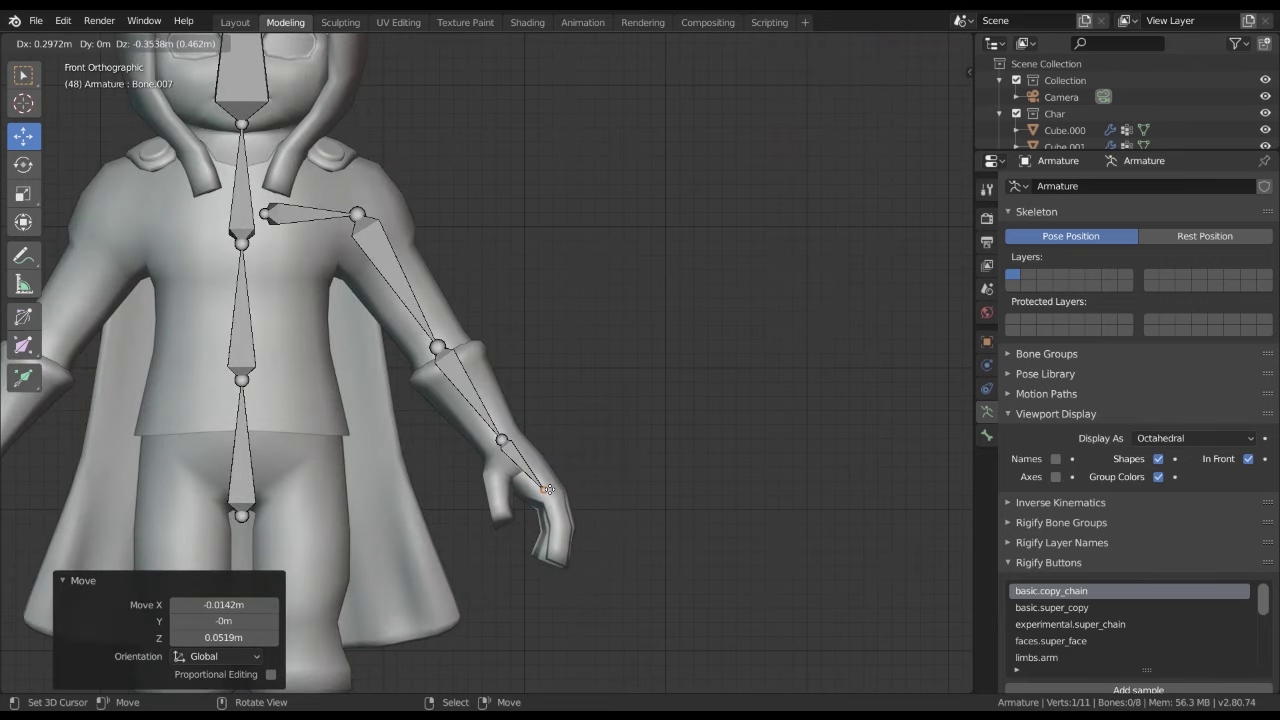
left_click(552, 494)
scroll(552, 494, "down", 3)
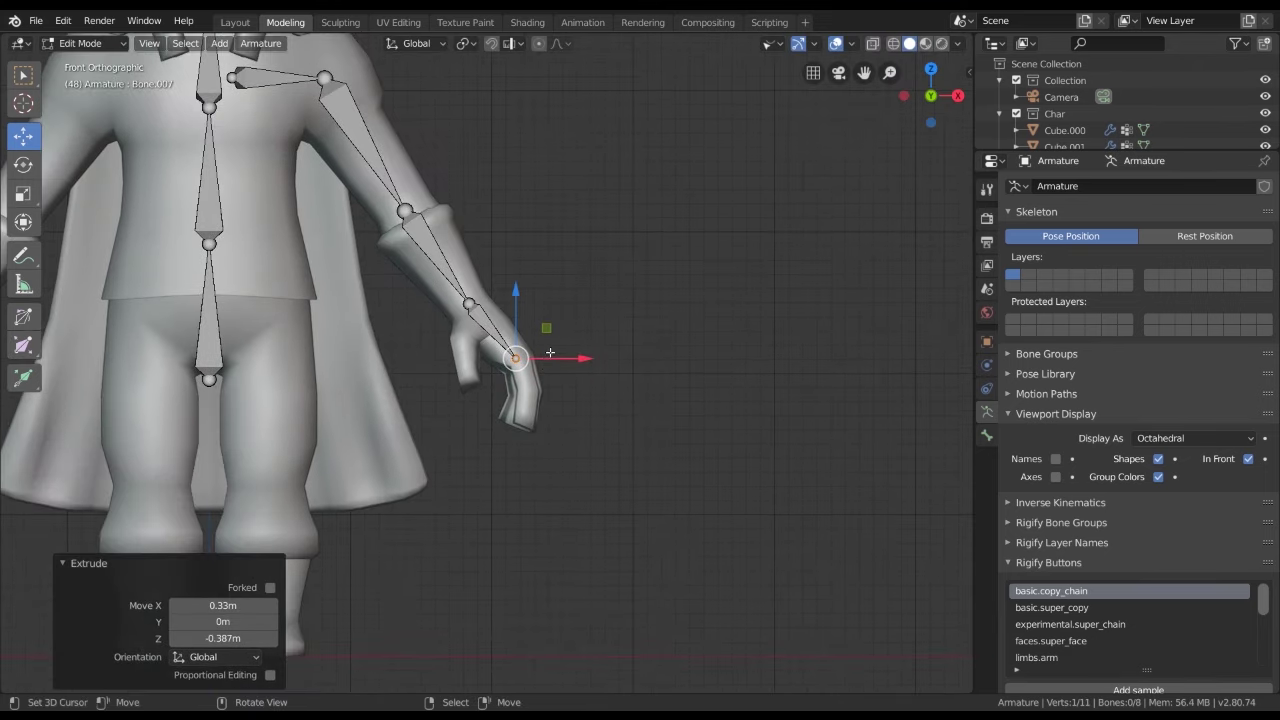
middle_click_drag(523, 340, 511, 361)
key("KP_3")
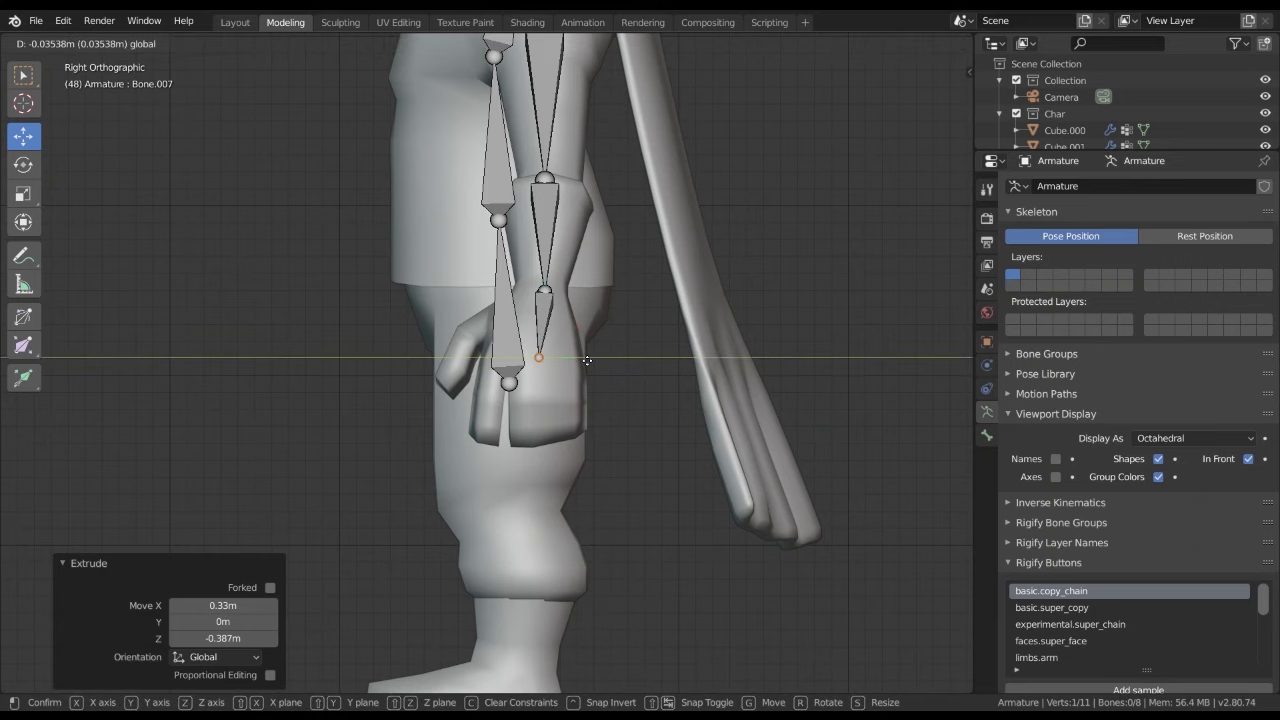
In the side view, move the forearm bone and its upper joint along Y into the sleeve
left_click(543, 325)
middle_click_drag(600, 335, 608, 447, "shift")
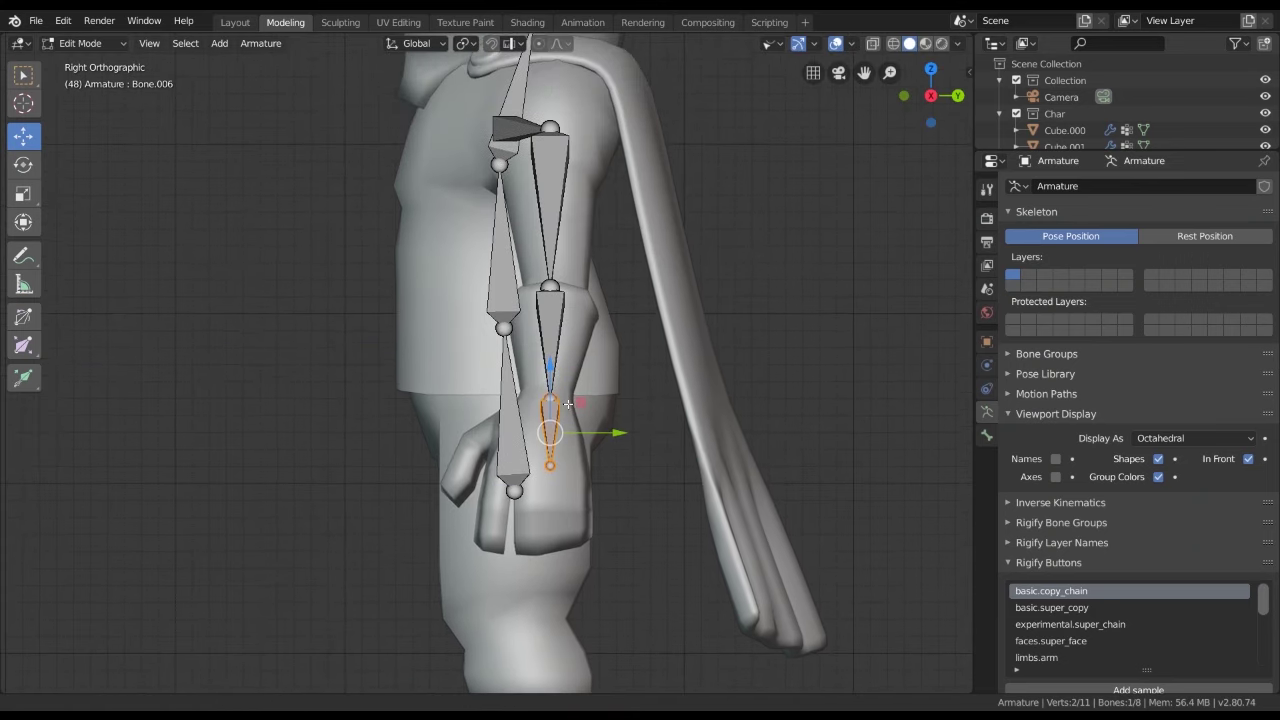
key("g")
key("y")
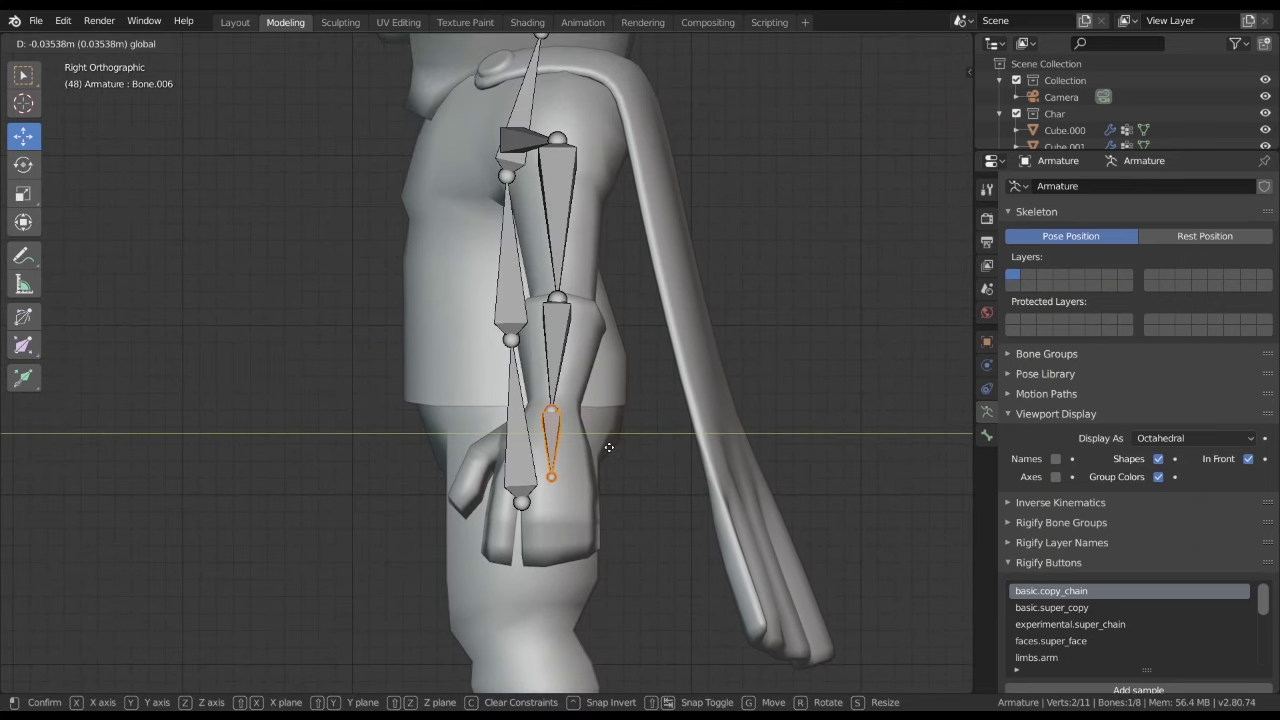
left_click(609, 447)
left_click(557, 297)
key("g")
key("y")
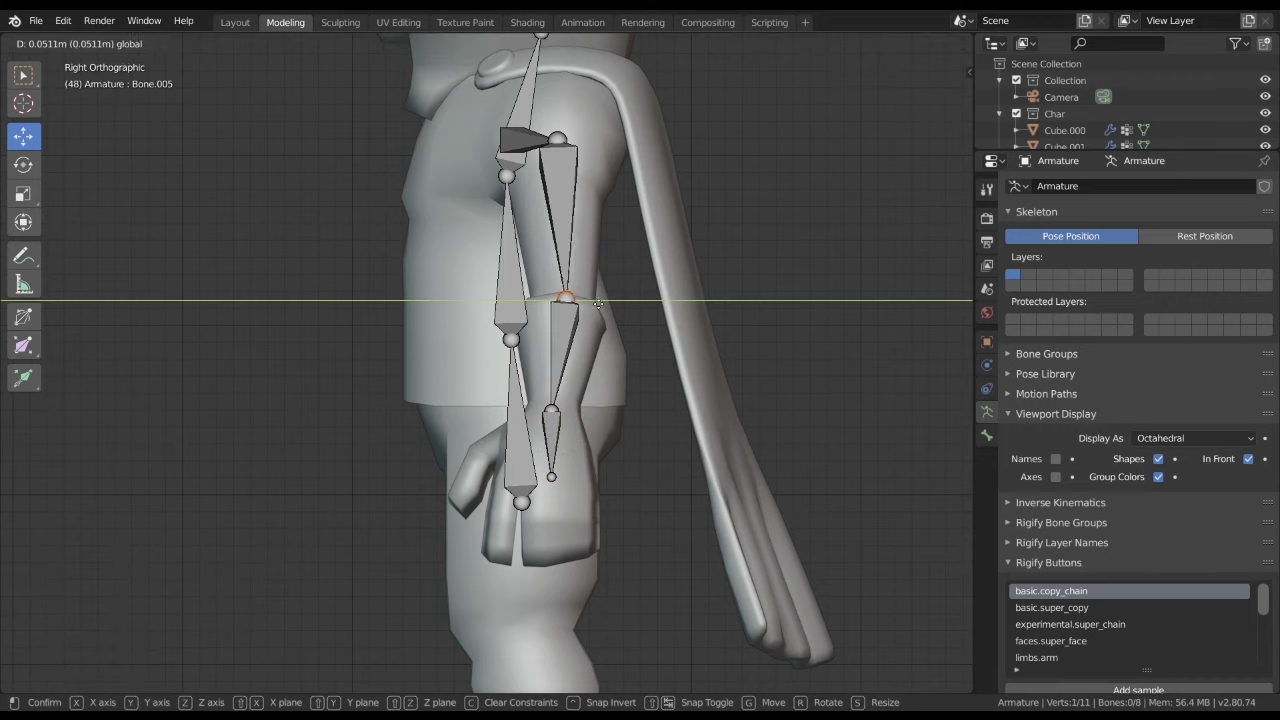
left_click(598, 304)
Center the arm's top joint in depth along Y, then check the arm from other angles
left_click(557, 139)
key("g")
key("y")
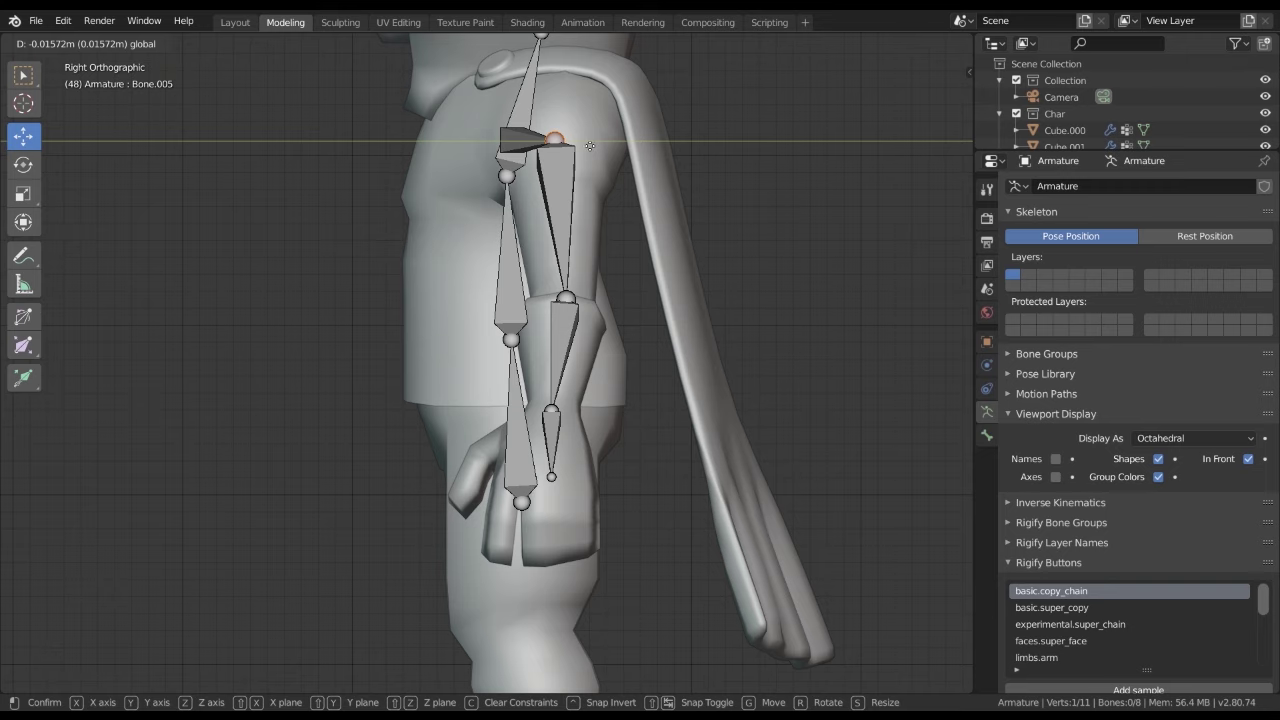
left_click(588, 145)
key("alt+z")
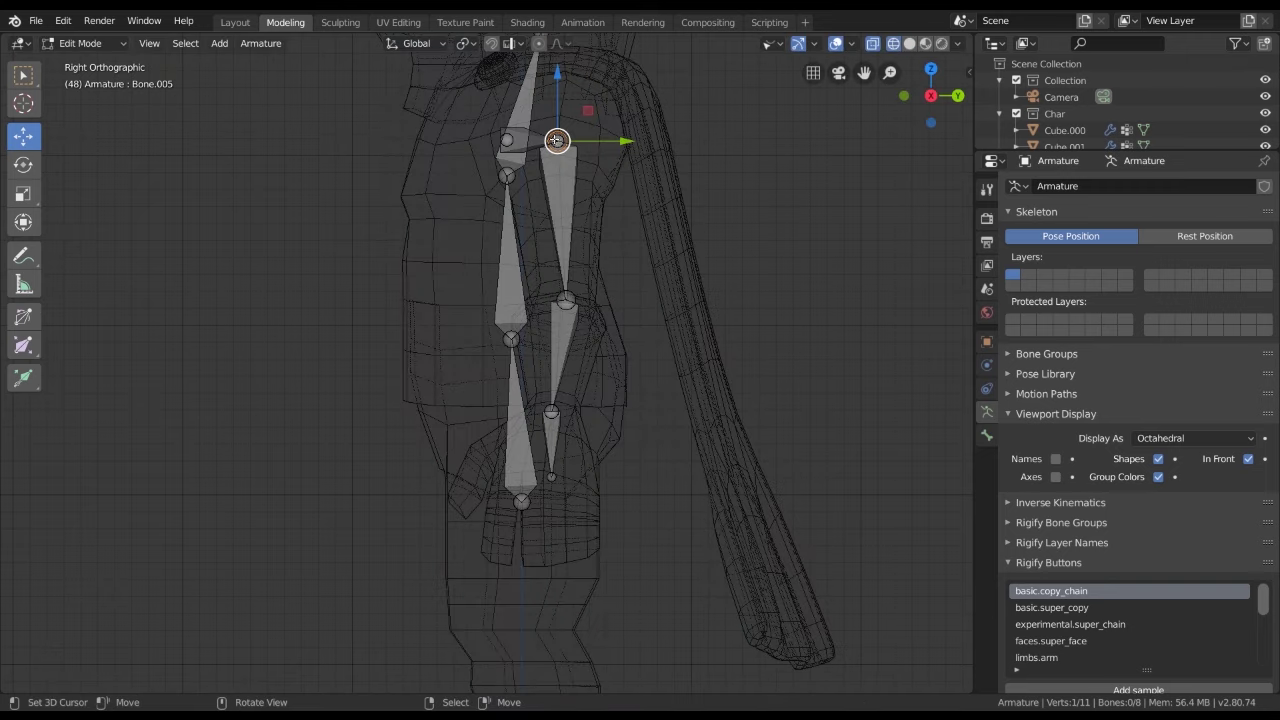
key("alt+z")
mouse_move(620, 540)
middle_mouse_down()
mouse_move(627, 320)
mouse_move(442, 265)
middle_mouse_up()
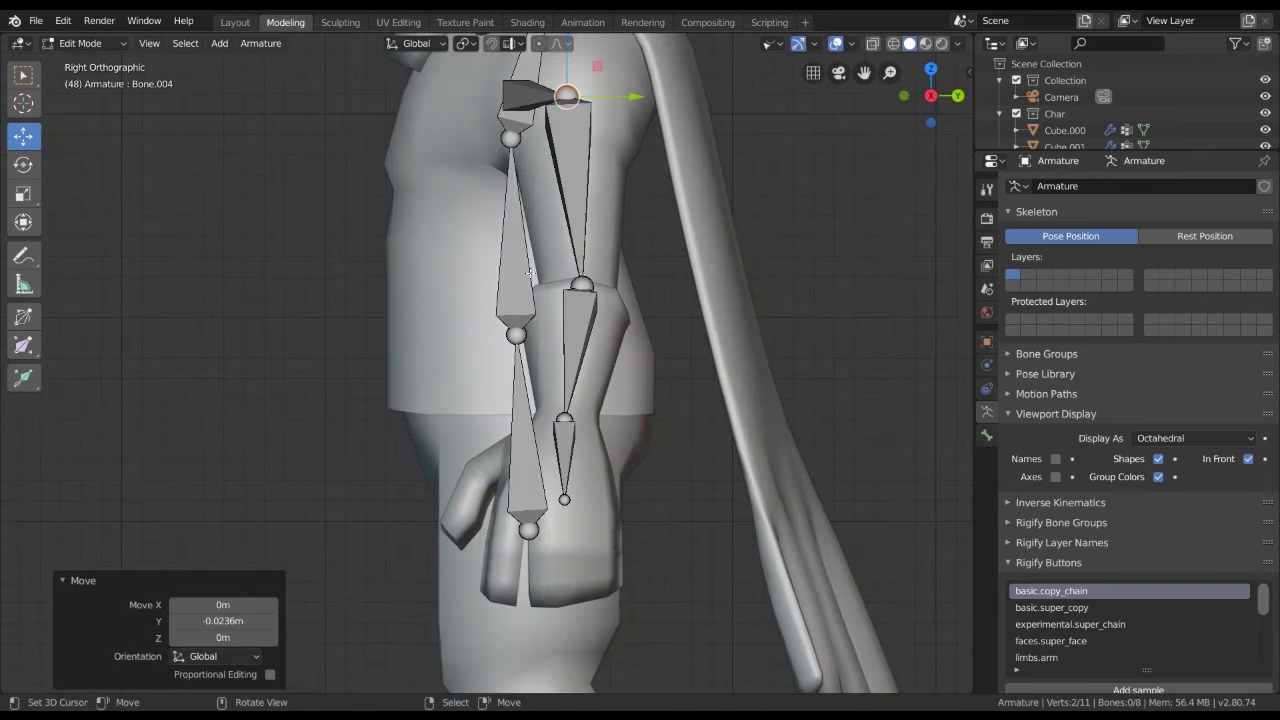
middle_click_drag(530, 273, 462, 361)
key("KP_3")
Move the elbow joint along Y to center it inside the sleeve
left_click(580, 285)
key("g")
key("y")
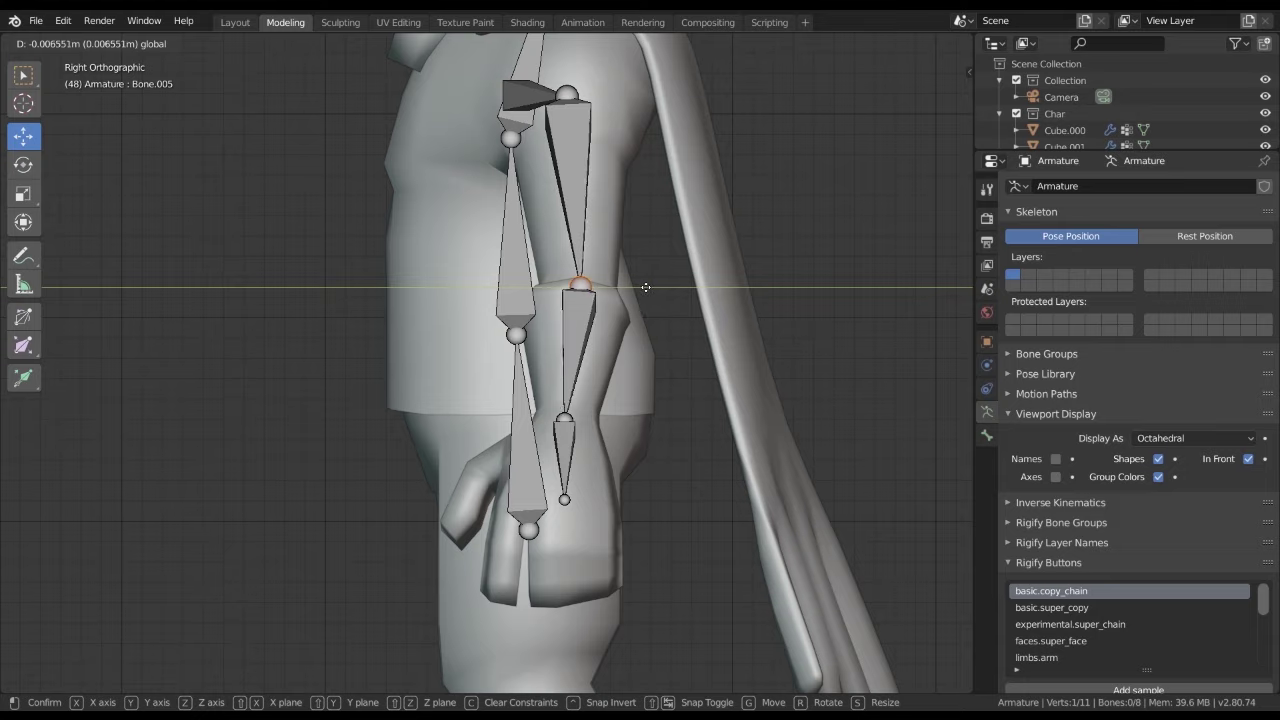
left_click(646, 287)
key("KP_1")
mouse_move(528, 468)
middle_mouse_down("shift")
mouse_move(568, 411)
mouse_move(556, 436)
mouse_move(766, 409)
middle_mouse_up("shift")
key("KP_3")
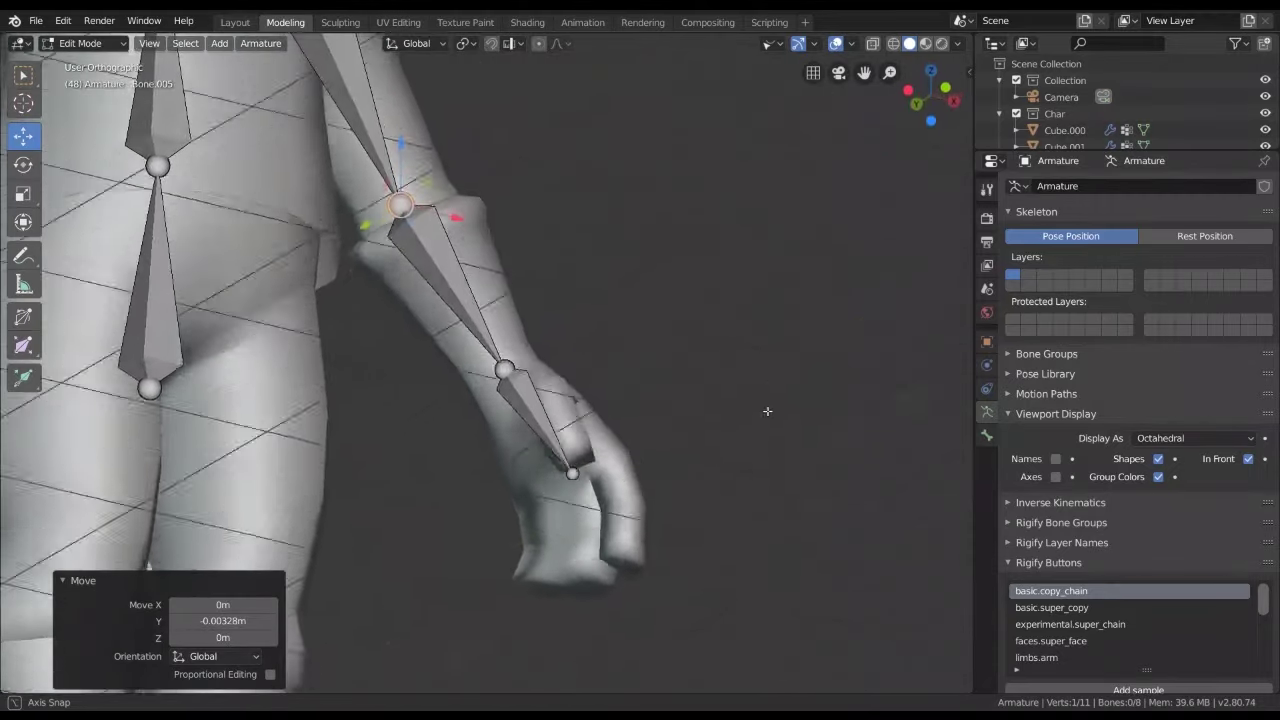
In the front view, move the wrist joint onto the back of the hand
key("KP_1")
middle_click_drag(635, 470, 640, 440)
key("KP_1")
left_click(646, 418)
key("g")
scroll(642, 330, "up", 2)
left_click(642, 330)
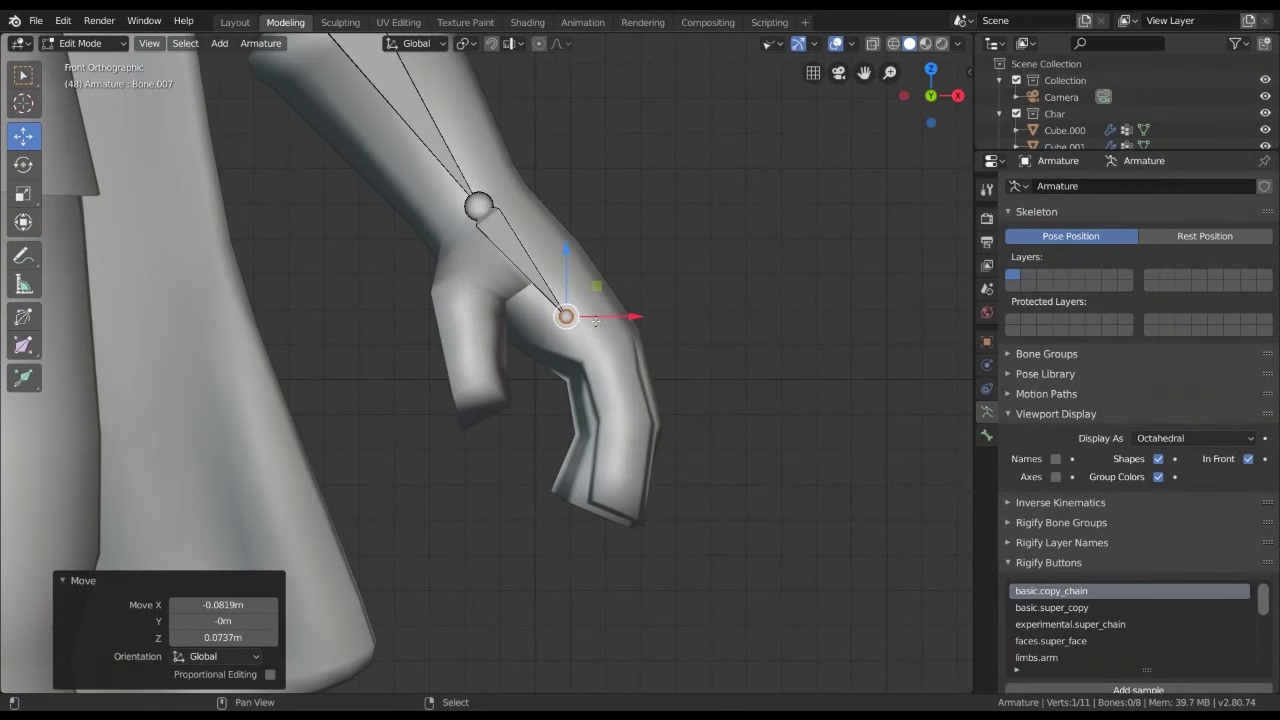
Extrude a new bone from the wrist, clear its parent, and move it into the hand
middle_click_drag(595, 320, 631, 293)
key("KP_1")
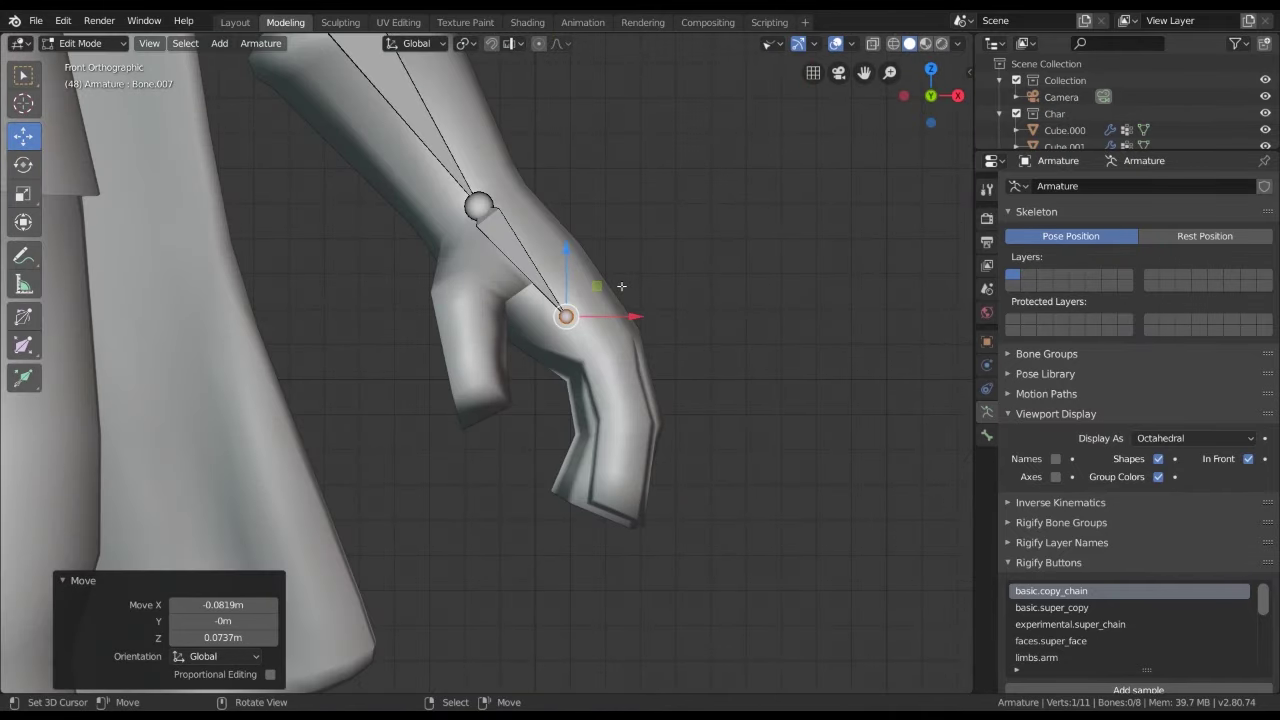
key("e")
left_click(677, 346)
left_click(592, 338)
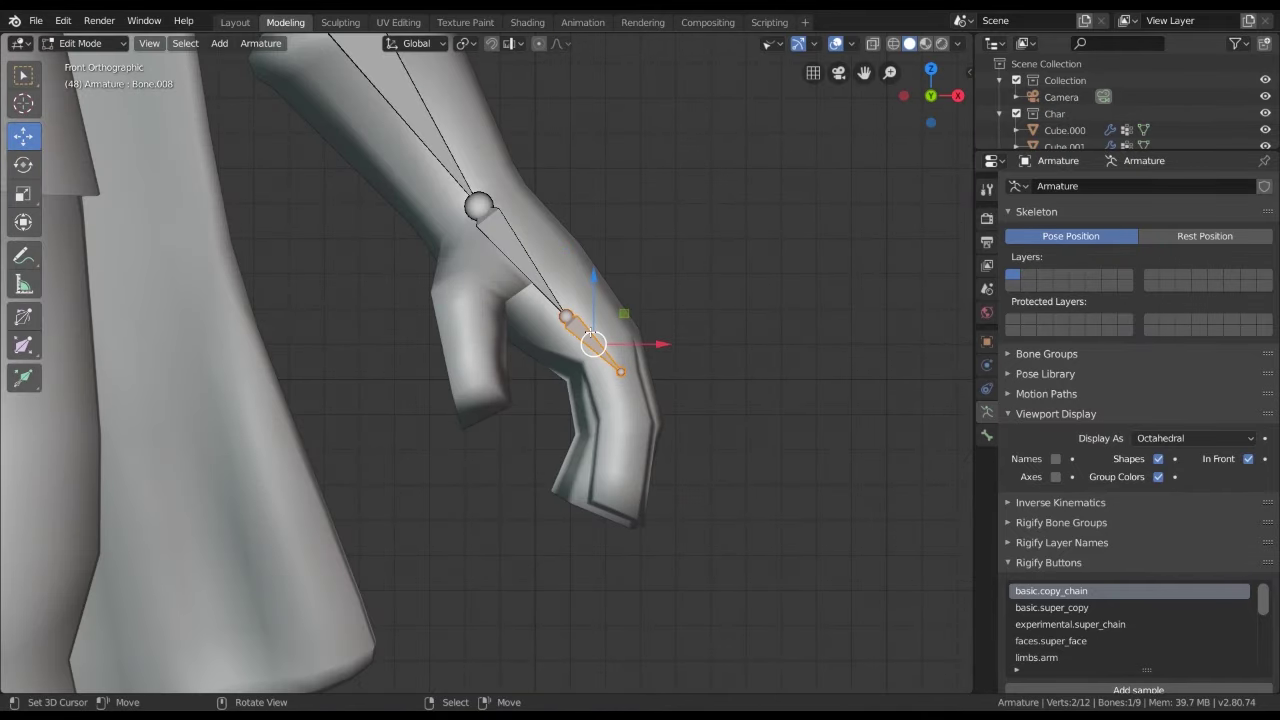
key("alt+p")
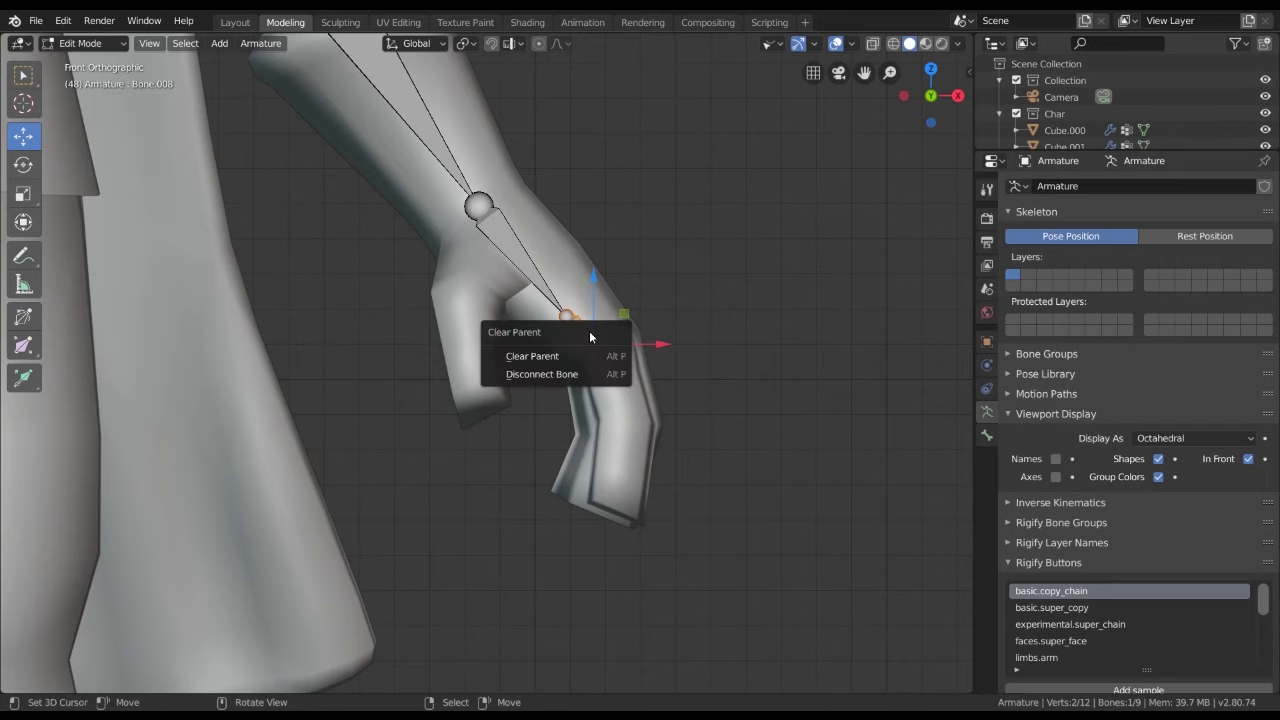
left_click(589, 353)
key("g")
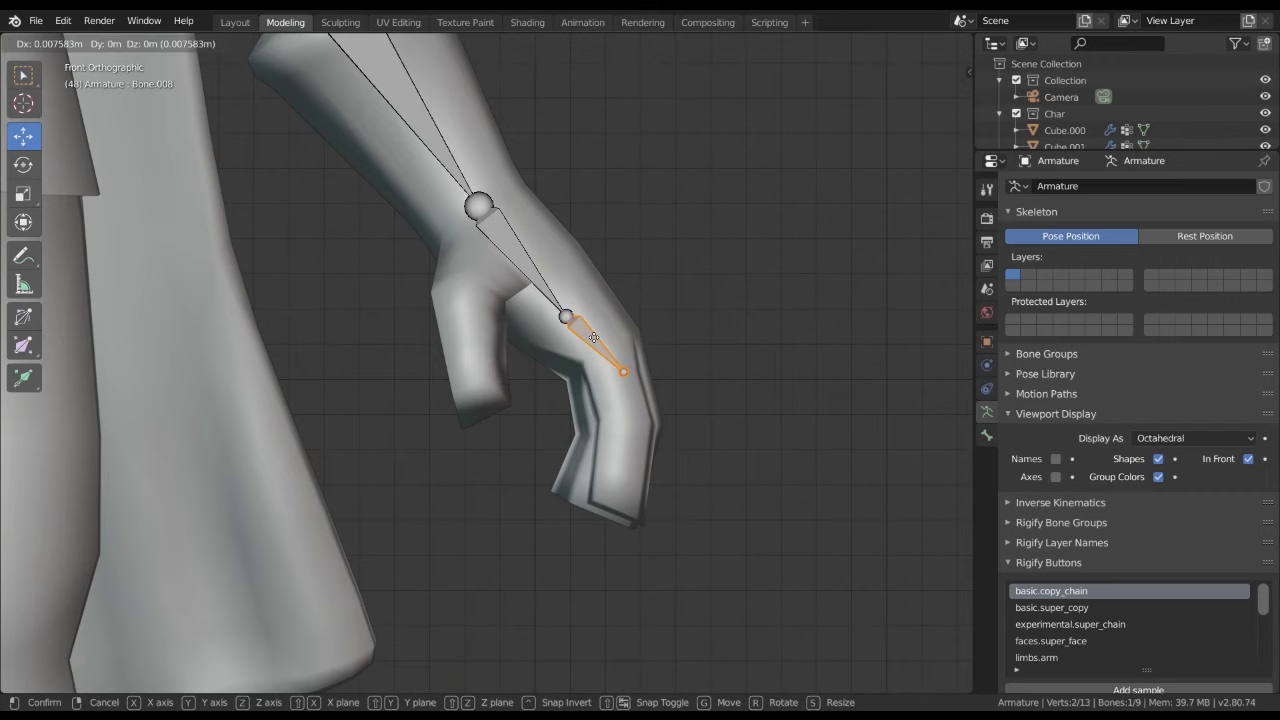
left_click(588, 335)
Adjust the hand bone's depth and position from the side and back views
key("KP_3")
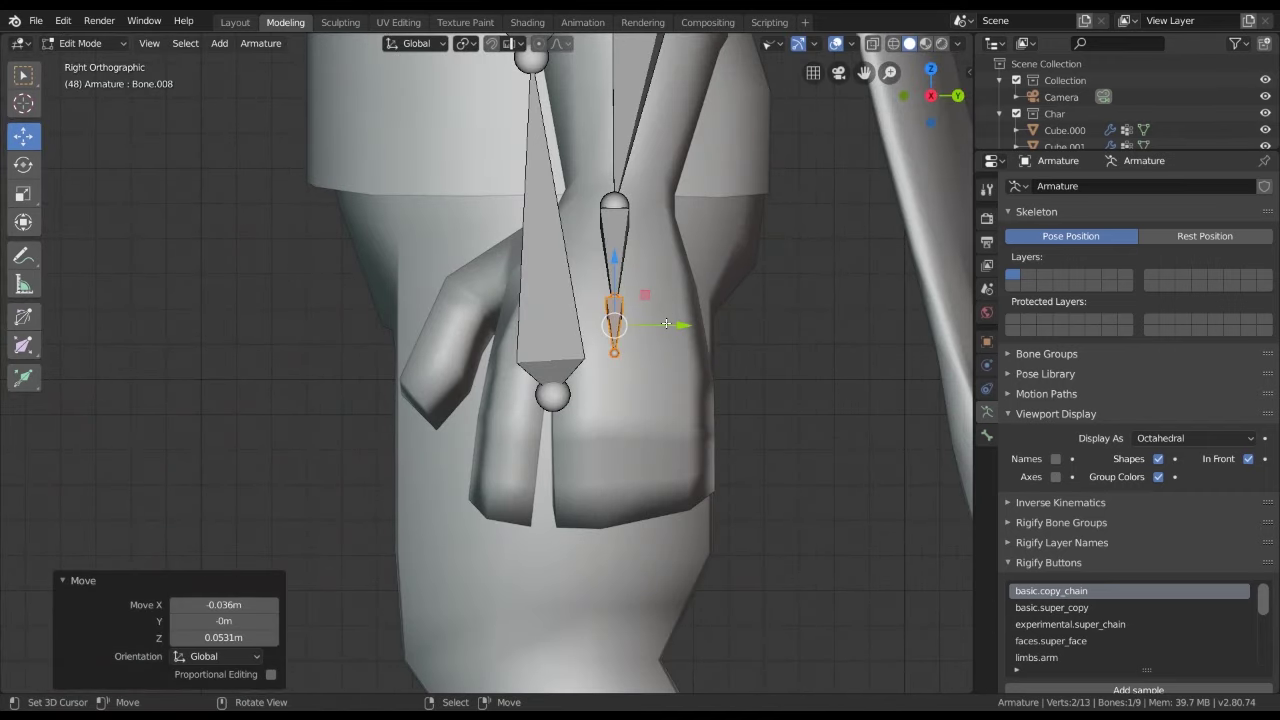
left_click_drag(666, 324, 676, 324)
middle_click_drag(676, 324, 453, 327)
key("ctrl+KP_1")
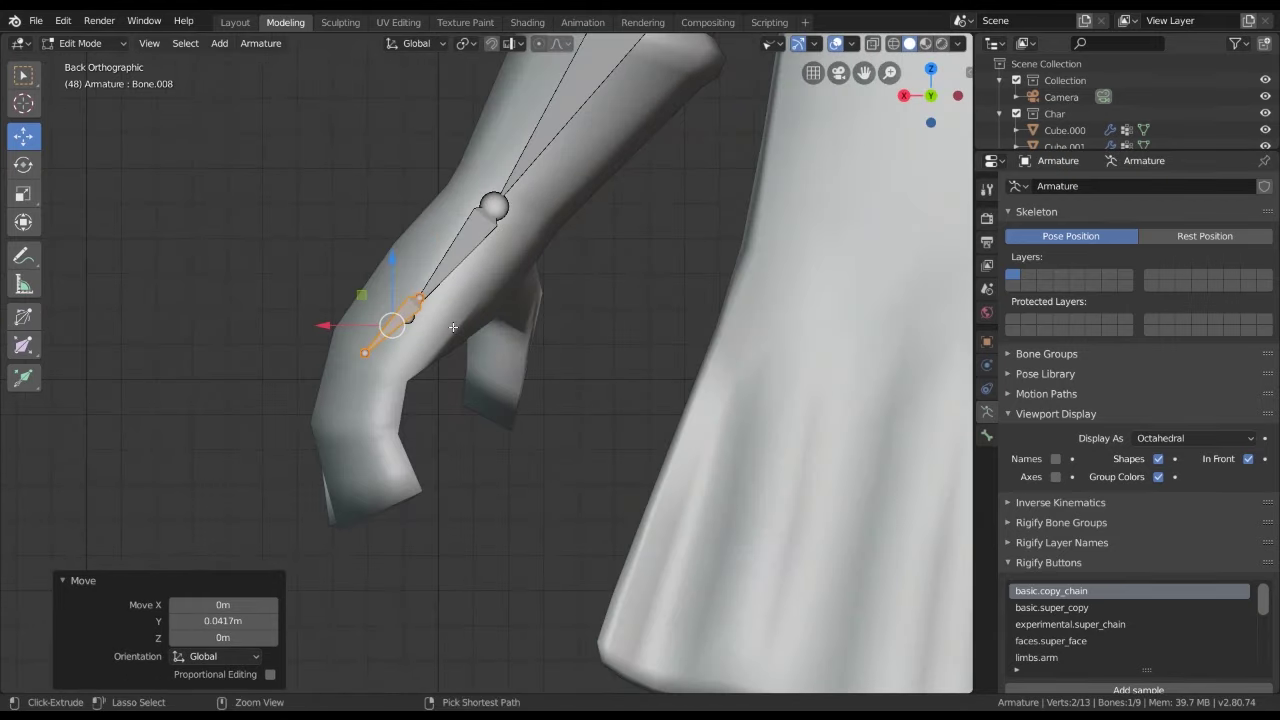
left_click_drag(392, 324, 388, 320)
mouse_move(388, 320)
middle_mouse_down()
mouse_move(724, 374)
mouse_move(643, 336)
middle_mouse_up()
key("KP_1")
Extrude two finger bones from the hand bone's tip down to the fingertip
left_click(643, 336)
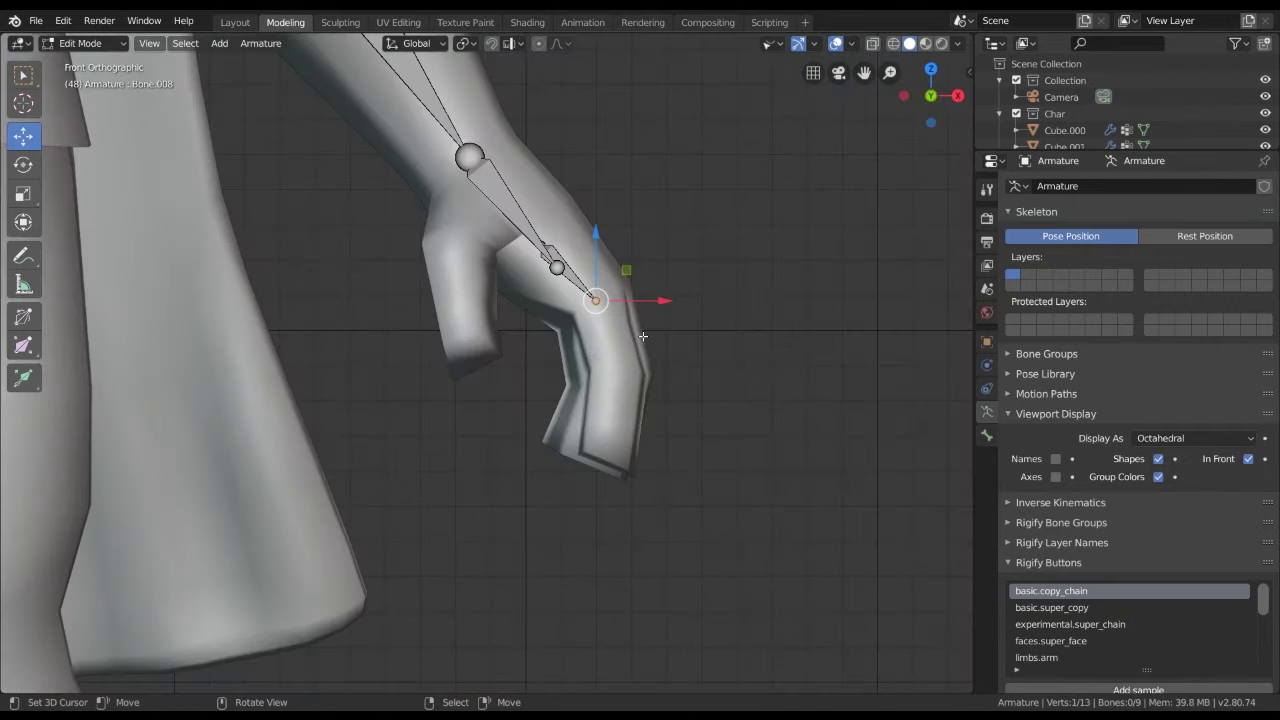
key("e")
left_click(666, 404)
key("e")
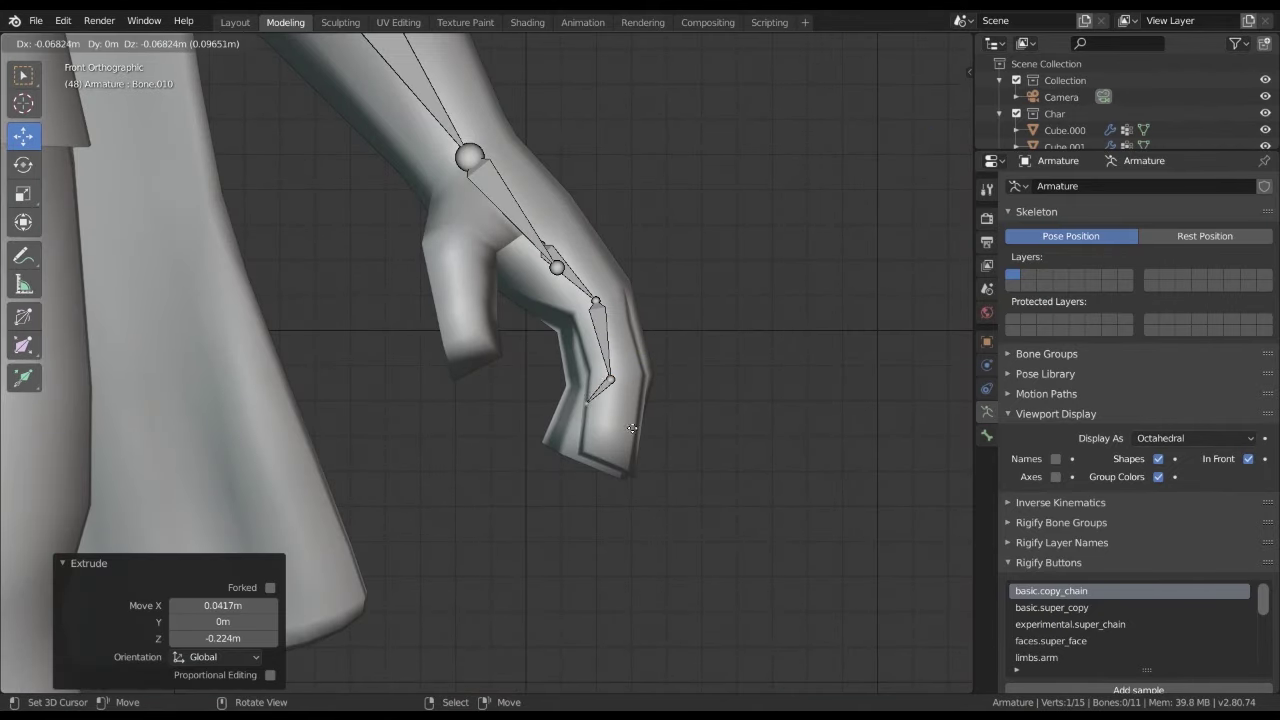
left_click(620, 485)
mouse_move(620, 485)
middle_mouse_down()
mouse_move(596, 470)
mouse_move(541, 349)
middle_mouse_up()
Realign the fingertip and hand-bone joints along the depth (Y) axis inside the finger
key("g")
key("y")
left_click(596, 470)
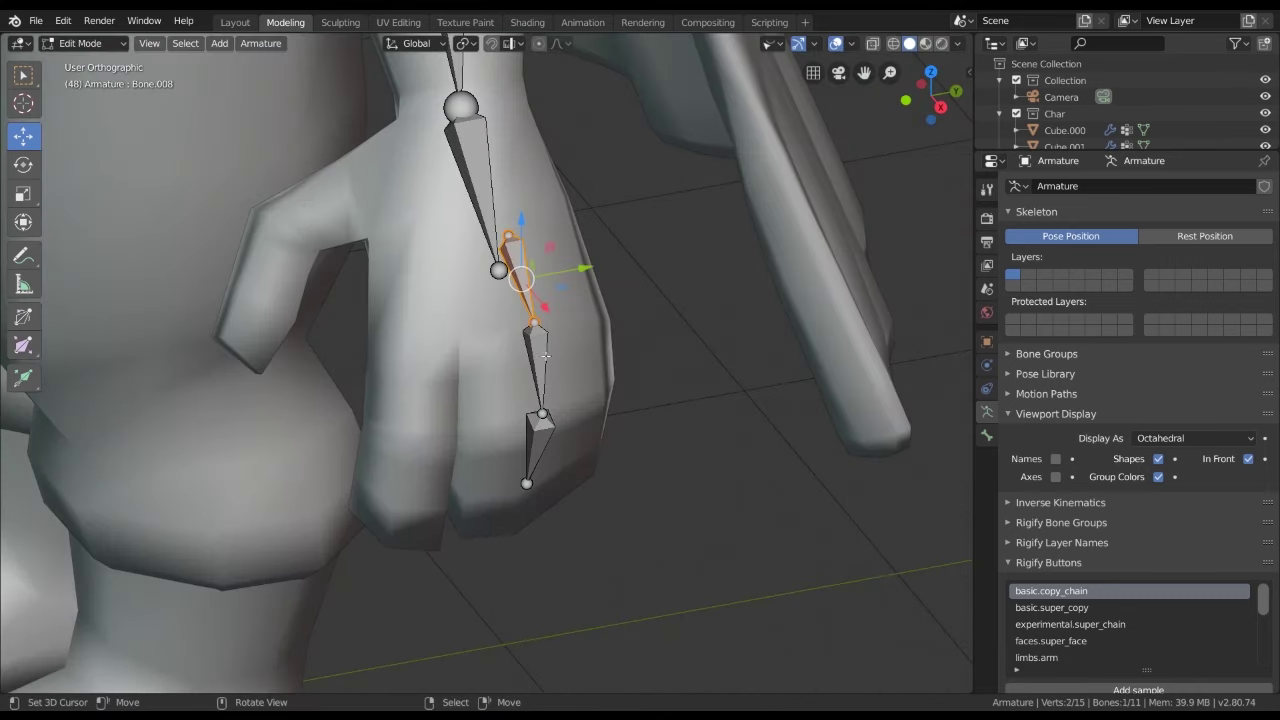
left_click(541, 349)
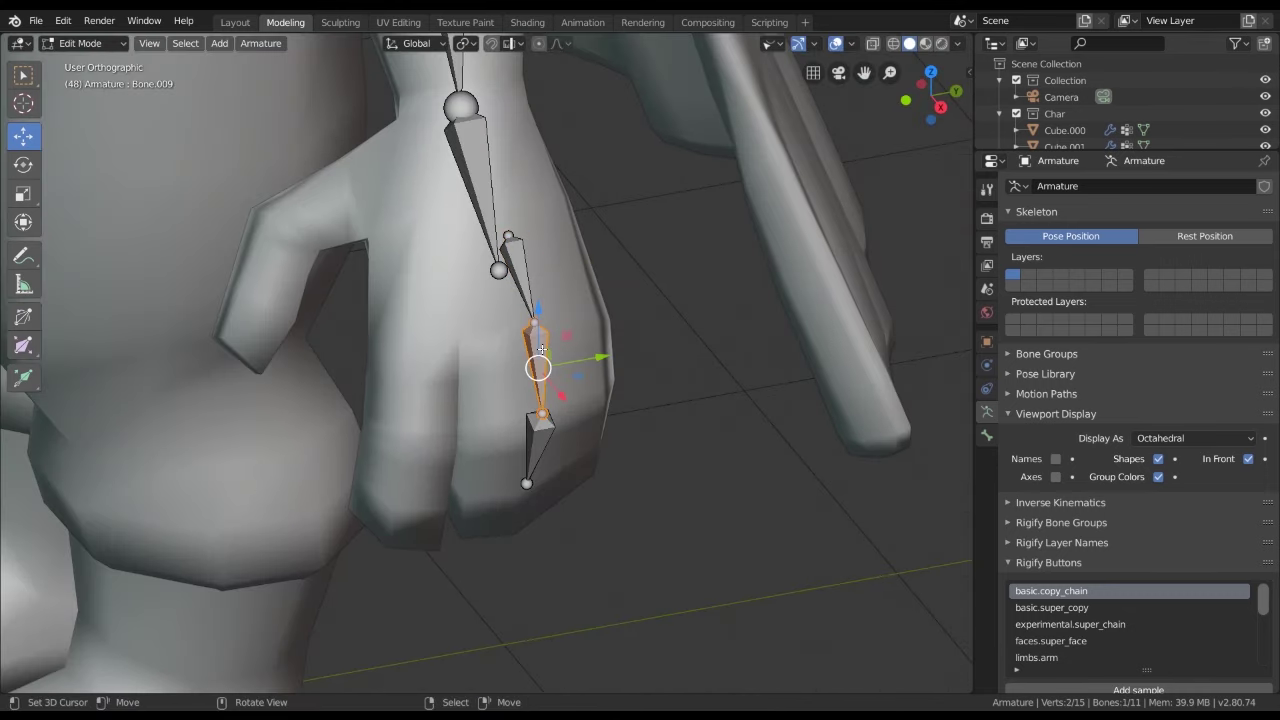
left_click(508, 237)
left_click_drag(508, 237, 513, 225)
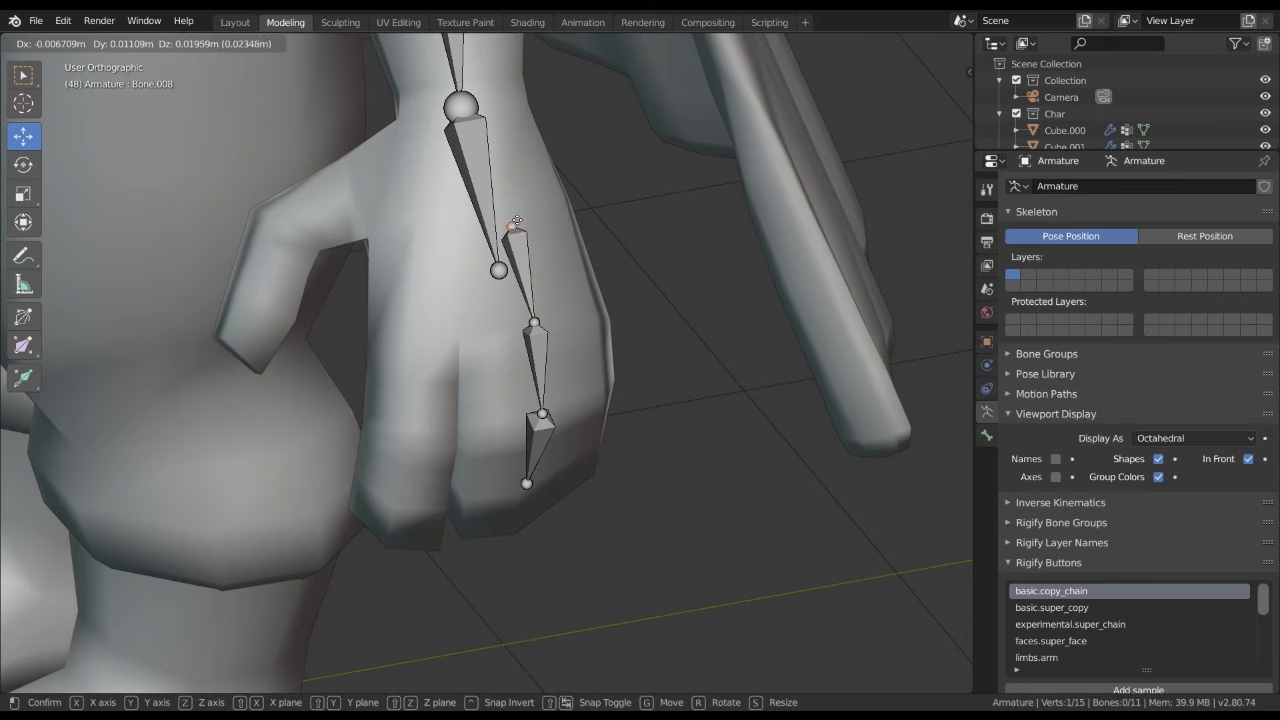
key("KP_3")
key("g")
key("y")
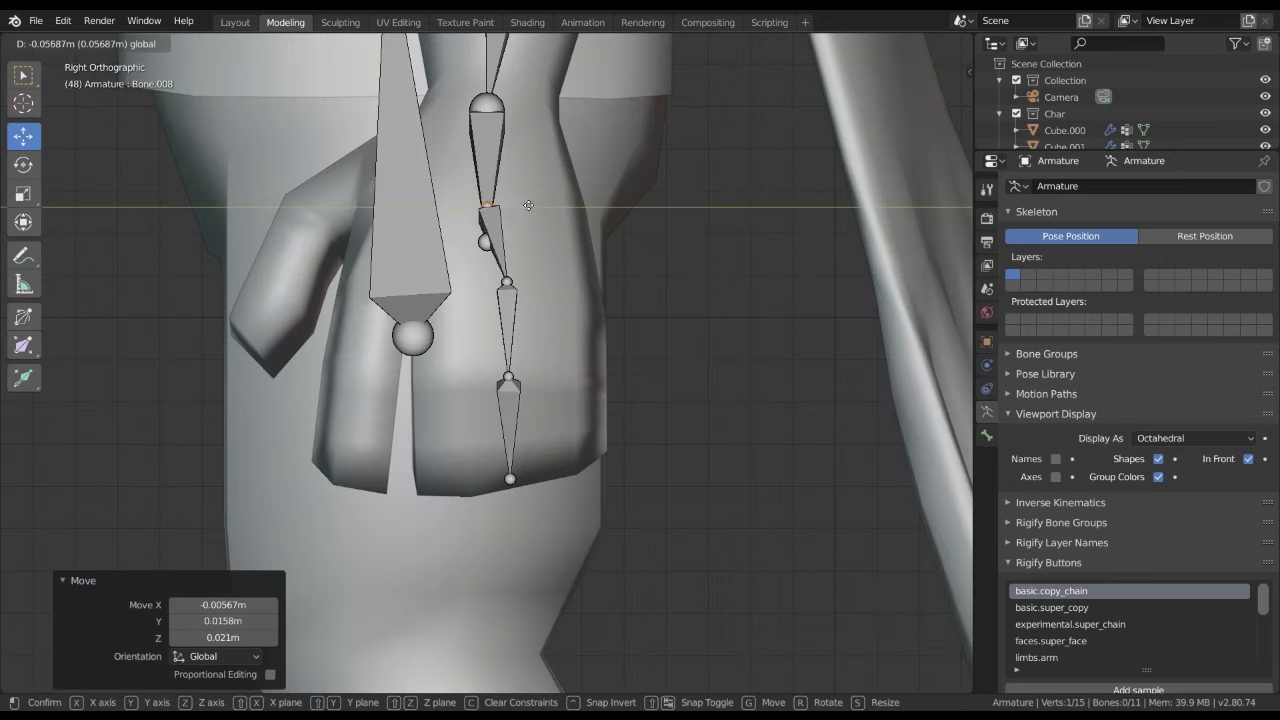
left_click(542, 207)
mouse_move(542, 207)
middle_mouse_down()
mouse_move(592, 250)
mouse_move(562, 288)
middle_mouse_up()
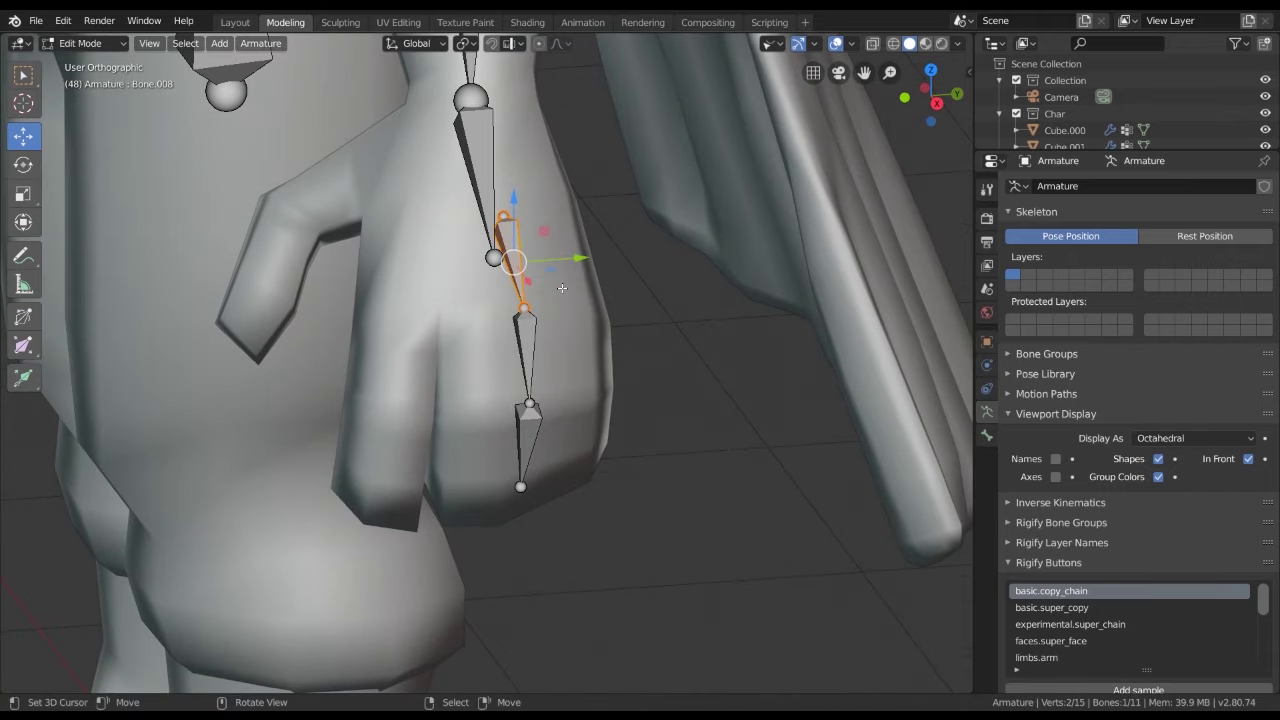
Clear the parent of the middle finger bone Bone.009, detaching it from the hand bone
left_click(520, 332)
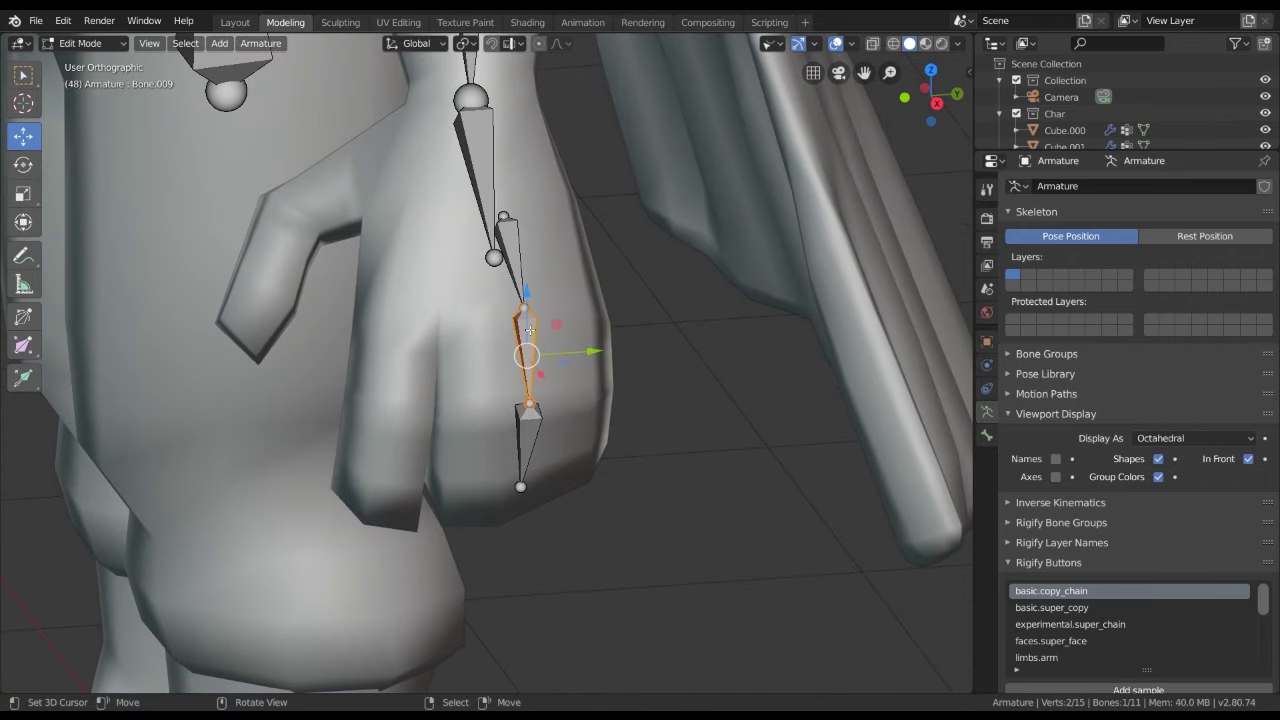
key("alt+p")
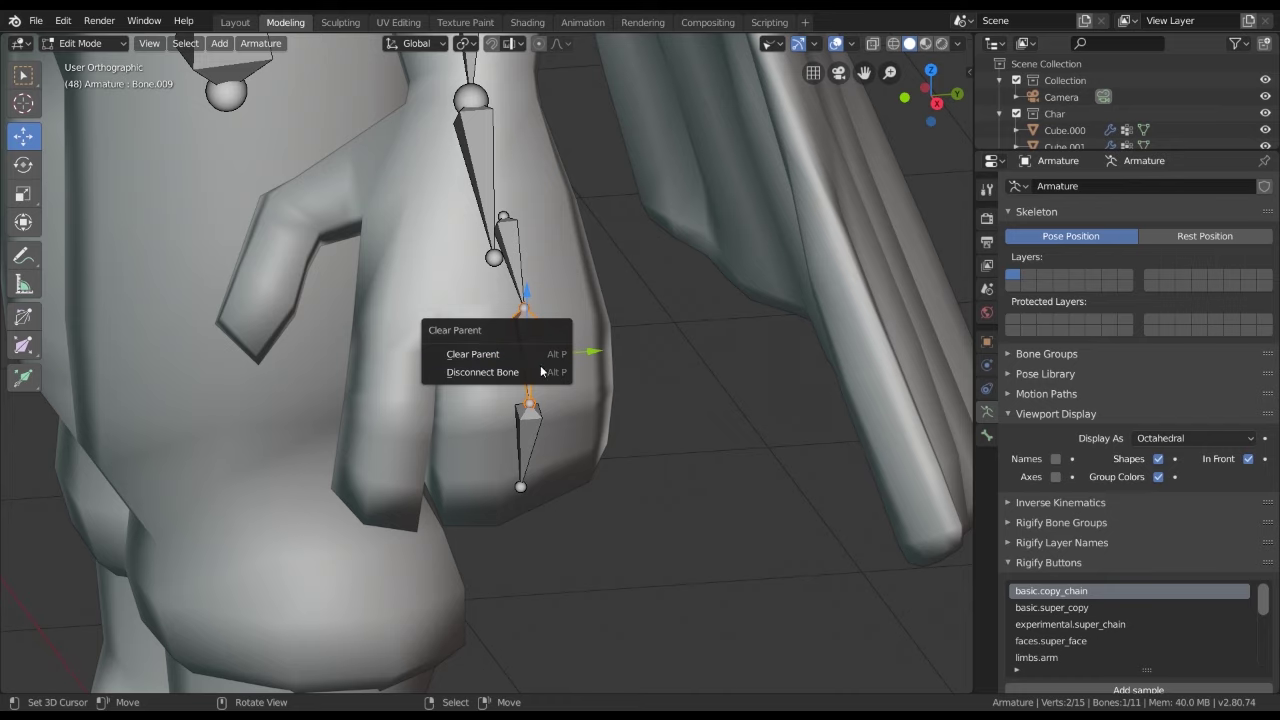
left_click(539, 355)
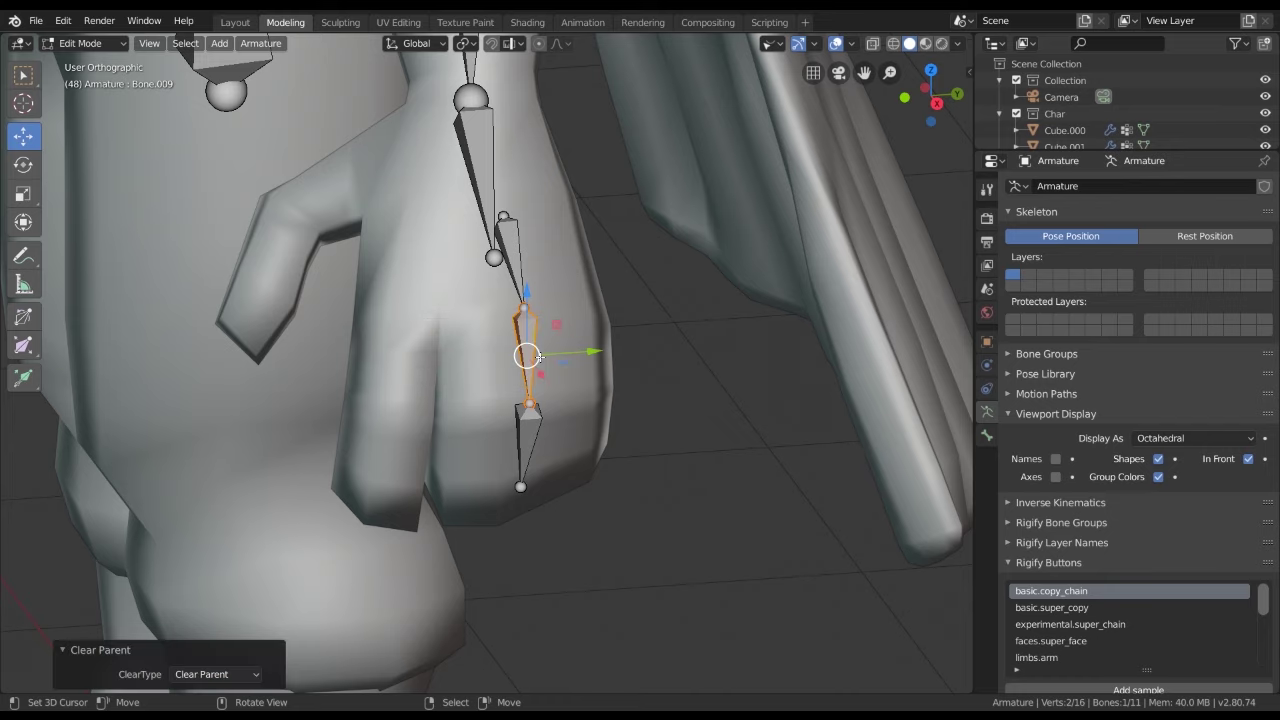
left_click_drag(556, 353, 643, 354)
key("Escape")
Shift the three finger bones along Y, then duplicate them, constraining the copy to X
left_click(530, 422, "shift")
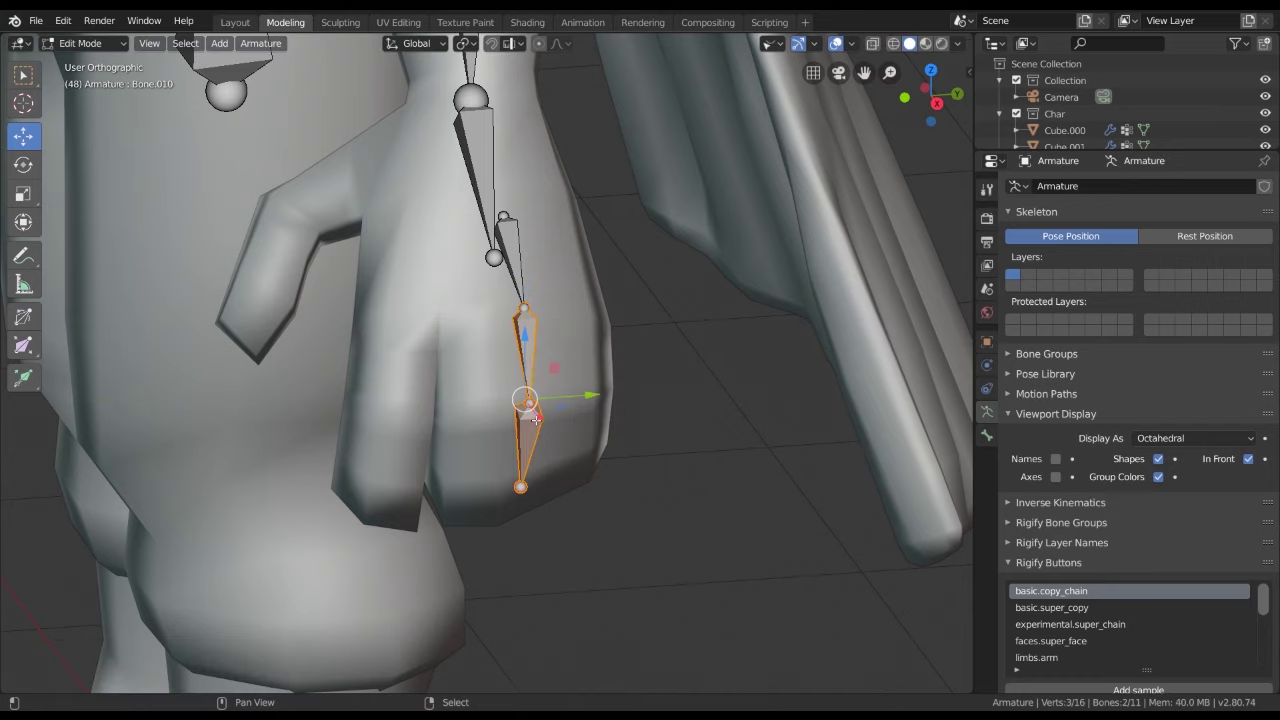
key("KP_3")
key("g")
left_click(560, 381)
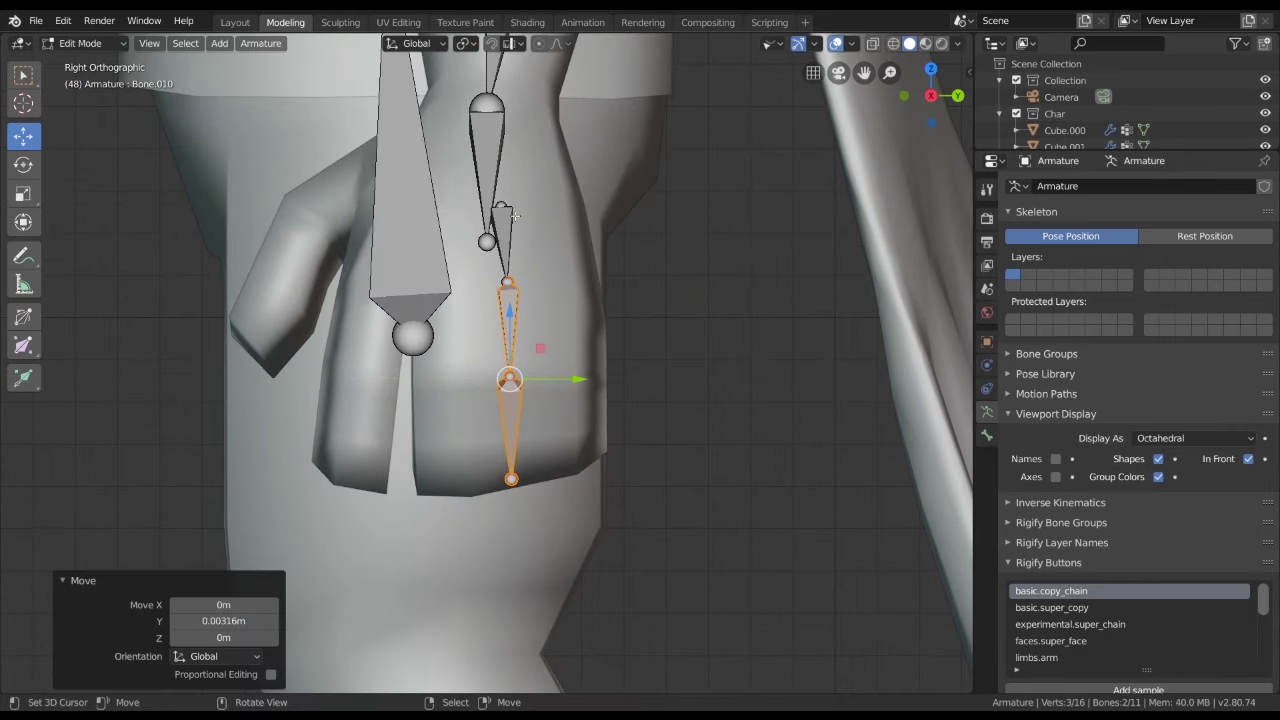
left_click(518, 220)
key("ctrl+z")
left_click(509, 246, "ctrl")
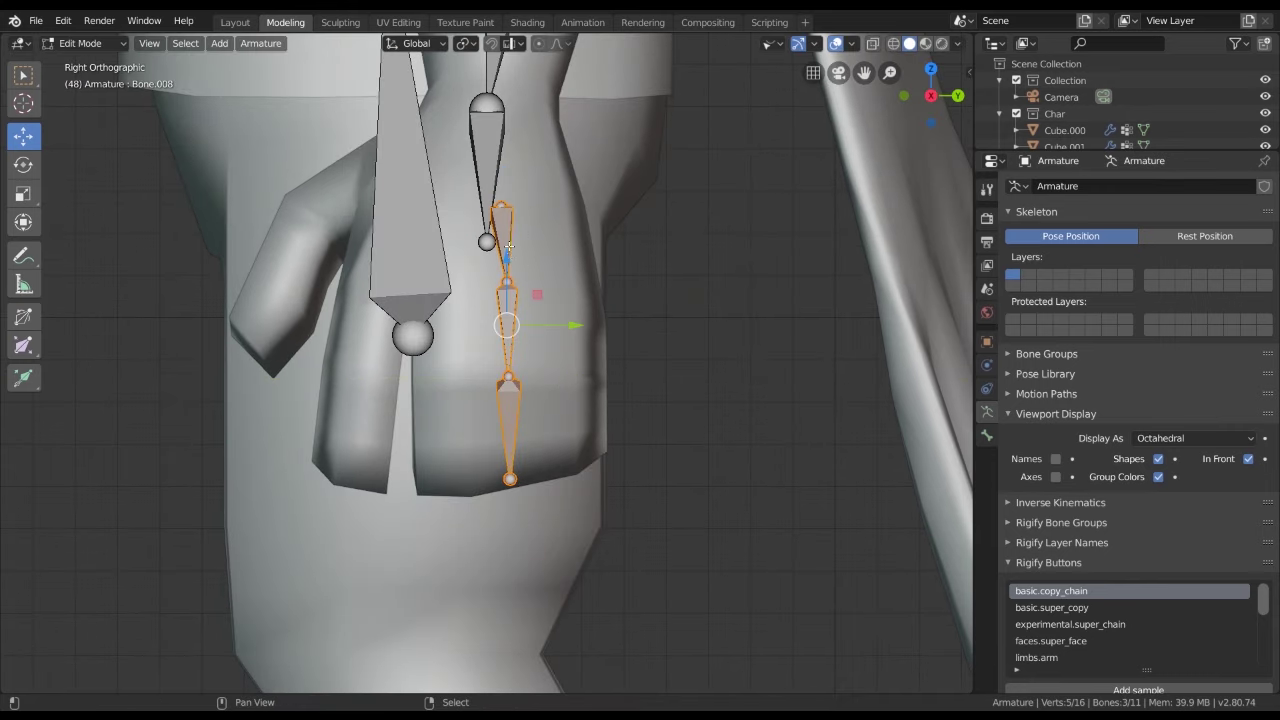
left_click_drag(570, 325, 576, 322)
left_click(576, 323)
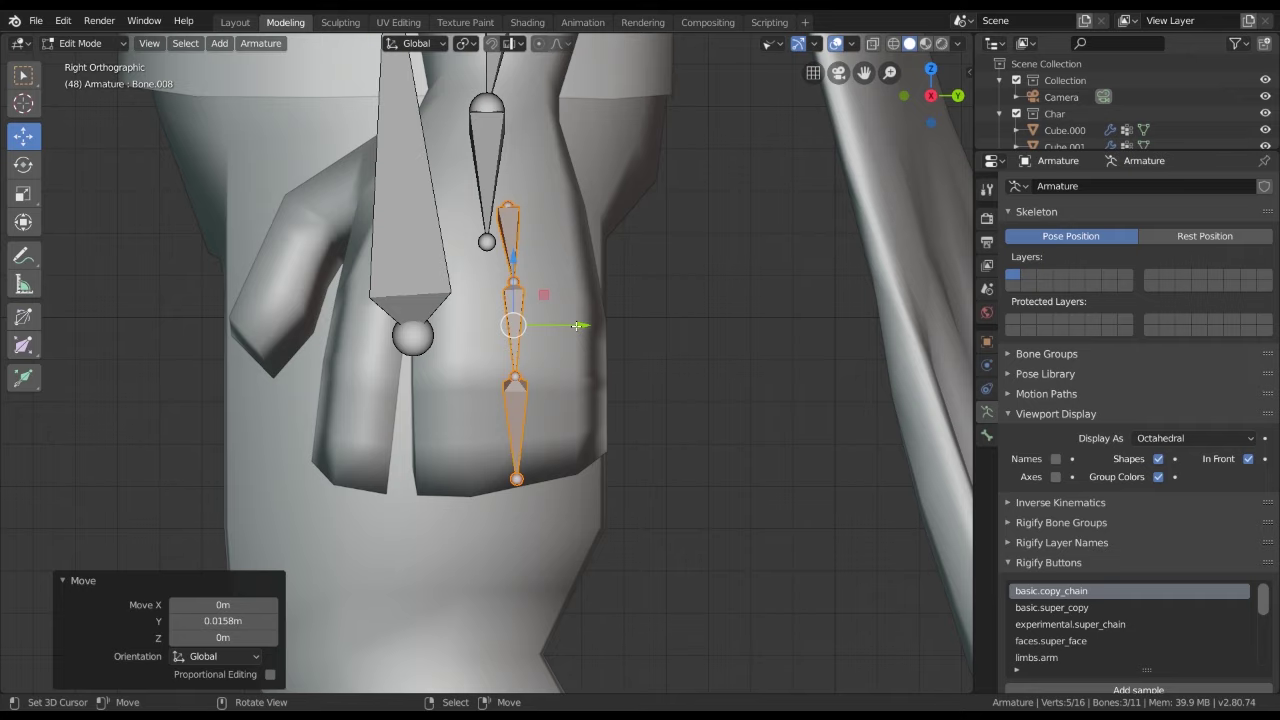
mouse_move(576, 323)
middle_mouse_down()
mouse_move(559, 187)
mouse_move(555, 342)
middle_mouse_up()
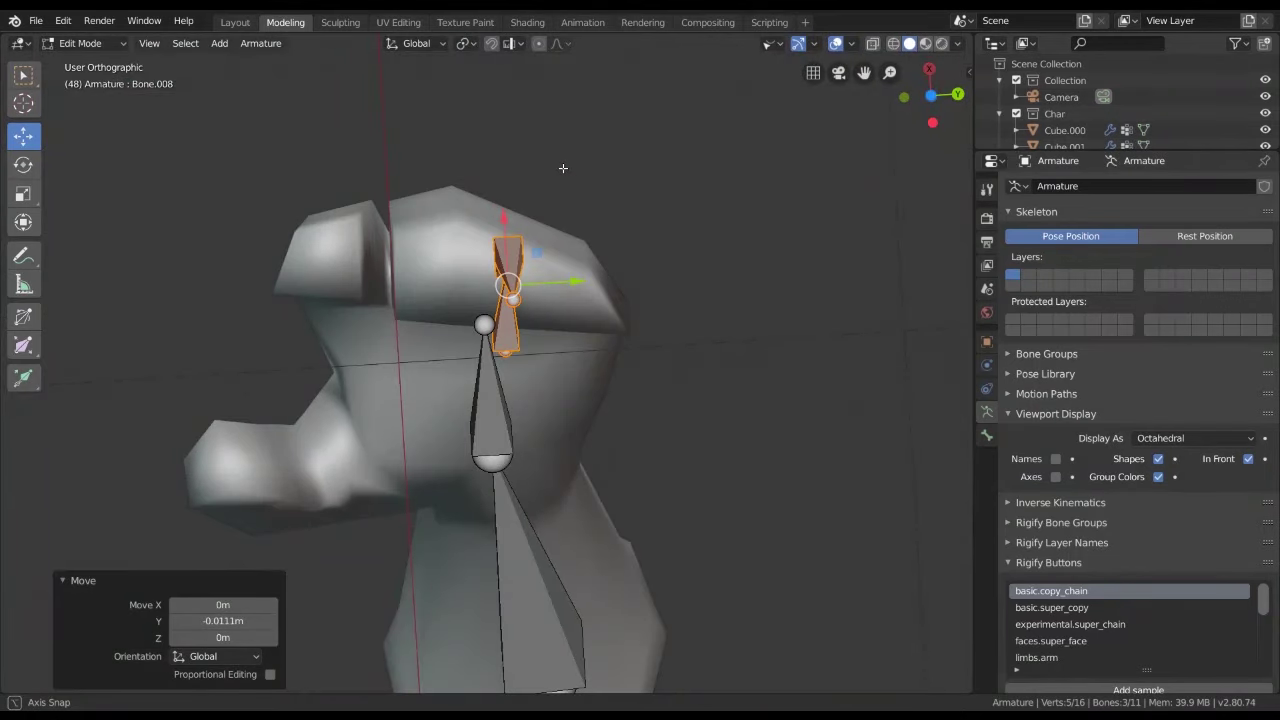
key("shift+d")
key("x")
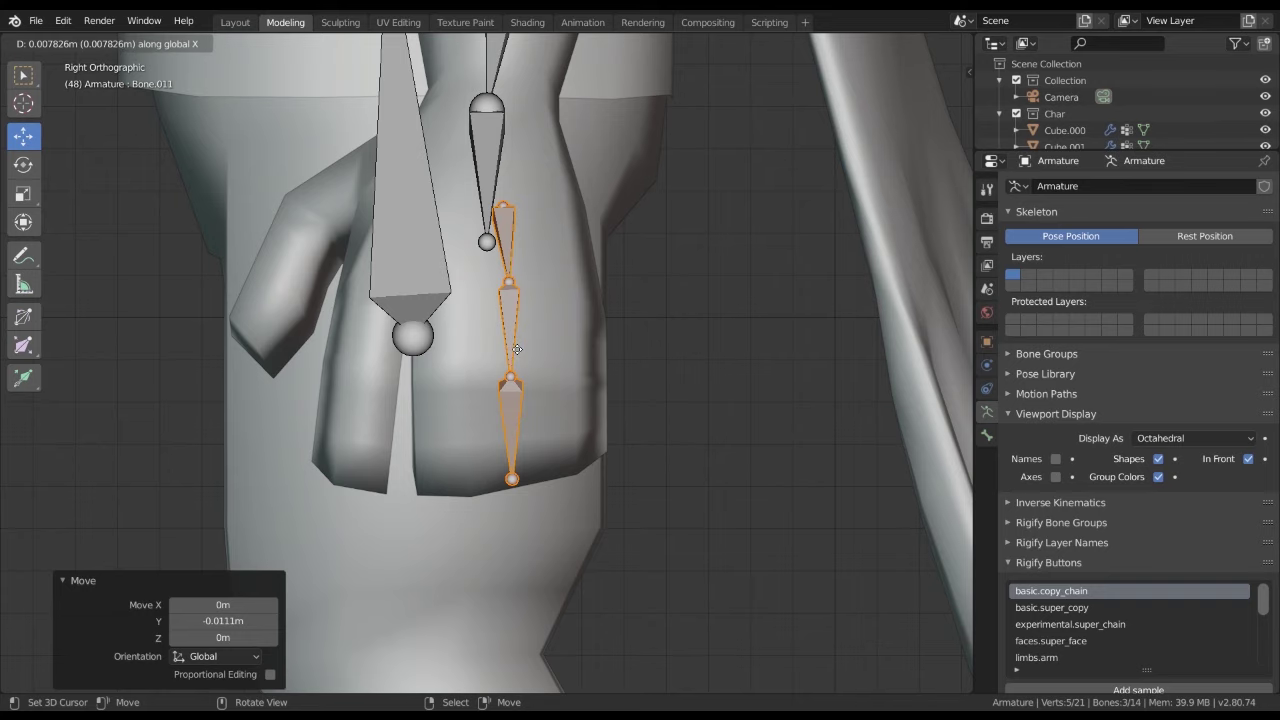
Slide the duplicated chain along Y beside the first finger and tilt it 11.5°
key("y")
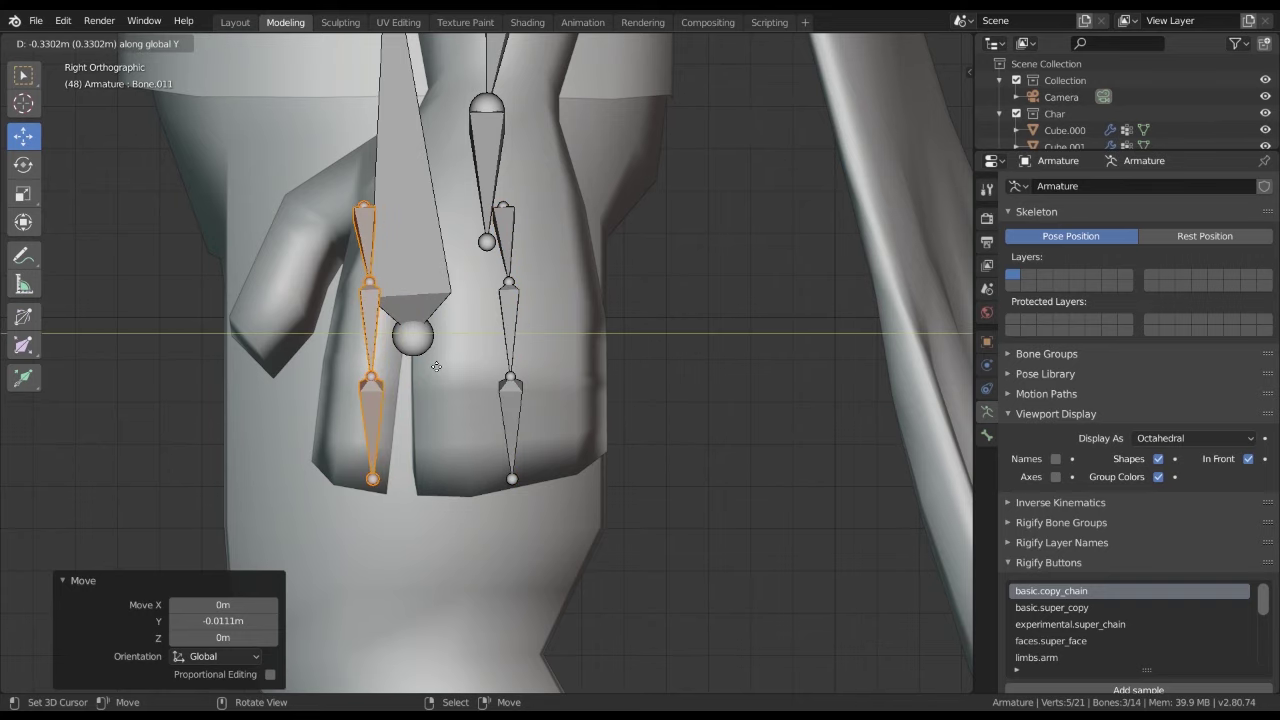
left_click(436, 366)
middle_click_drag(436, 366, 649, 319)
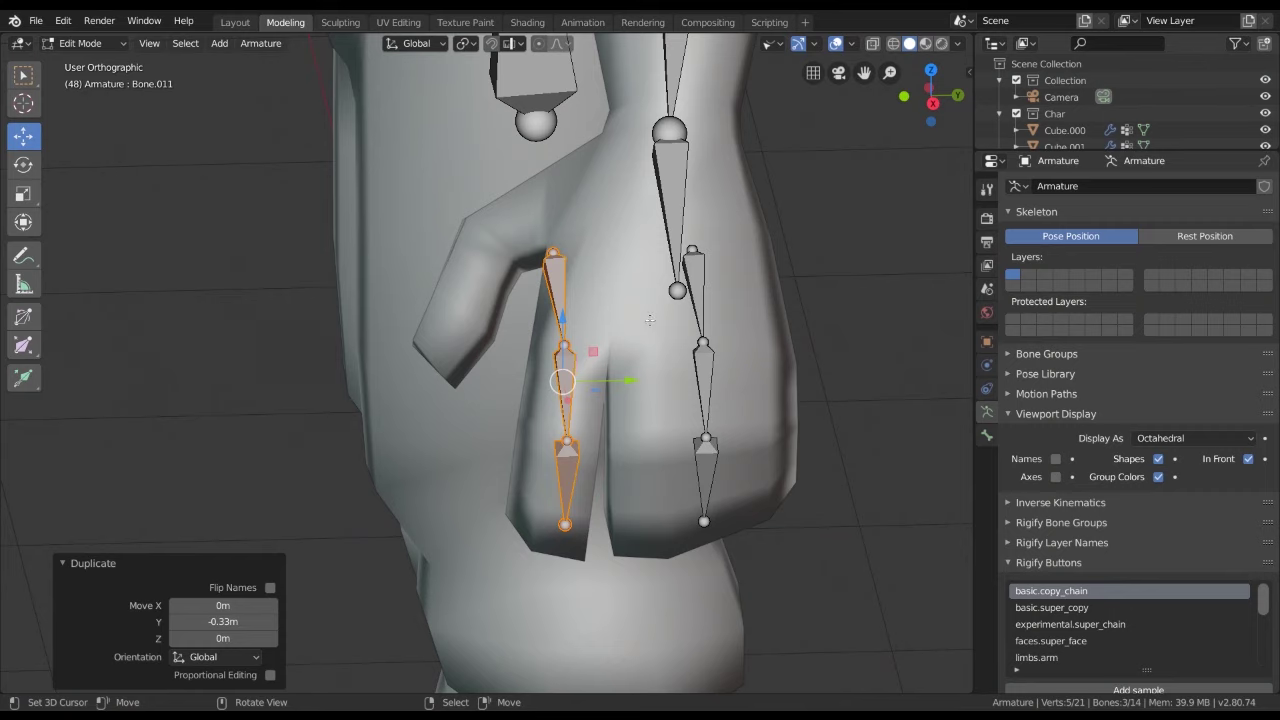
key("r")
key("z")
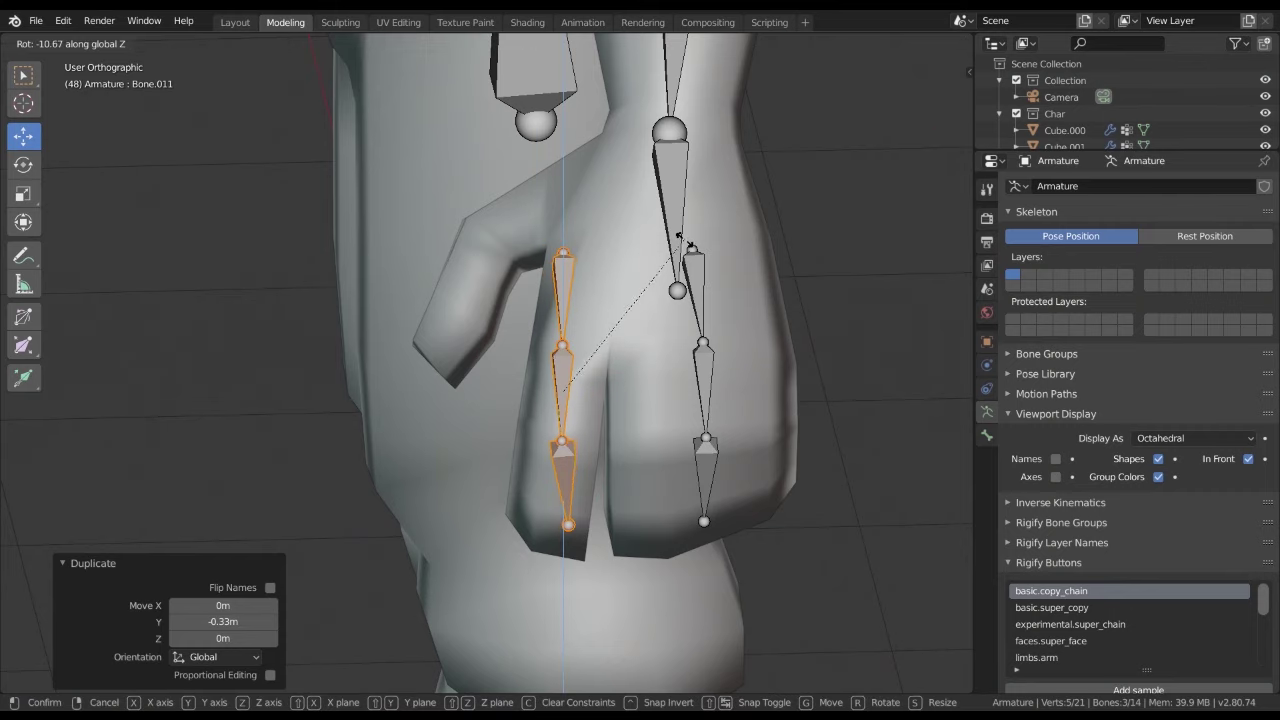
key("Escape")
key("KP_3")
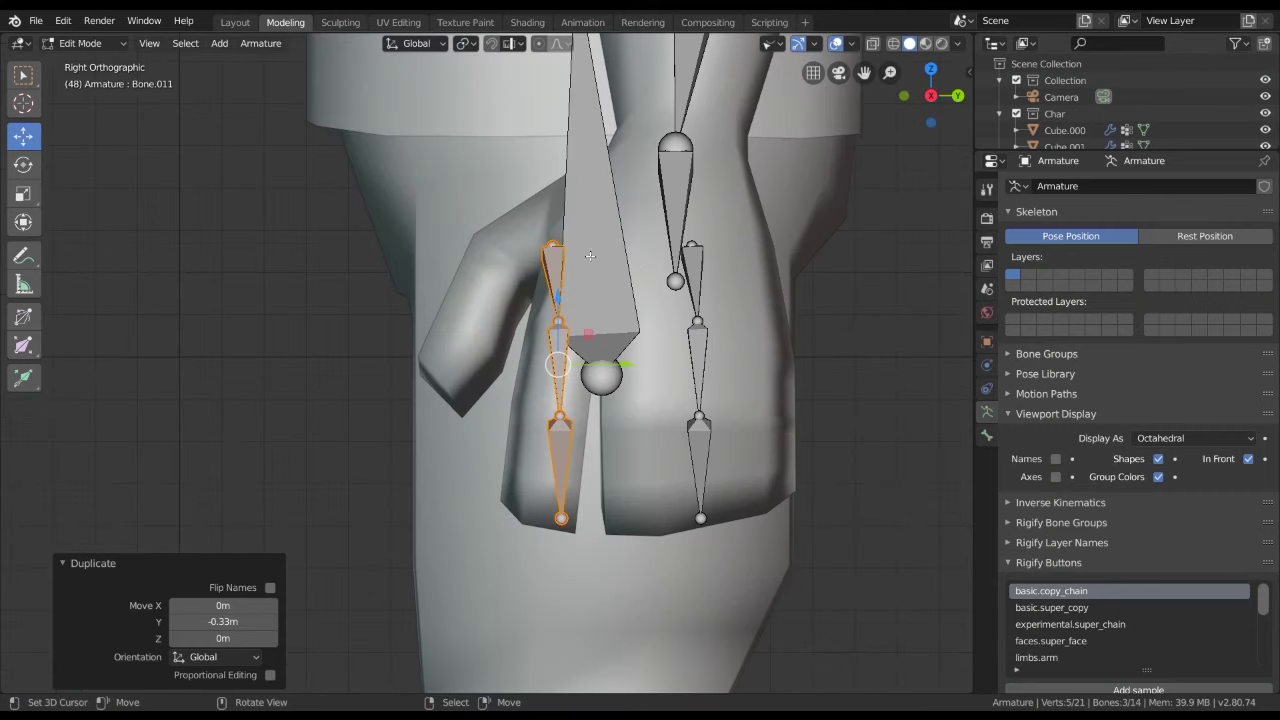
key("r")
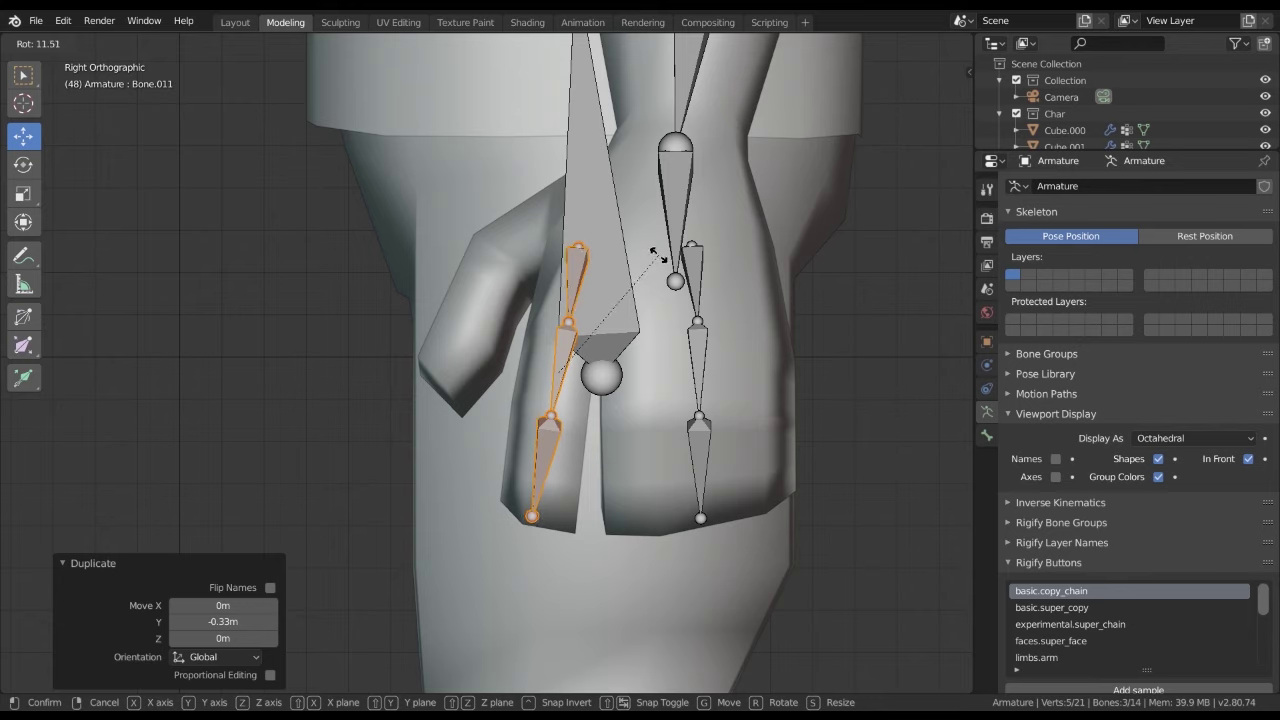
left_click(654, 256)
Nudge the new chain's top joint 0.019 m in Y
left_click(585, 238)
left_click(586, 242)
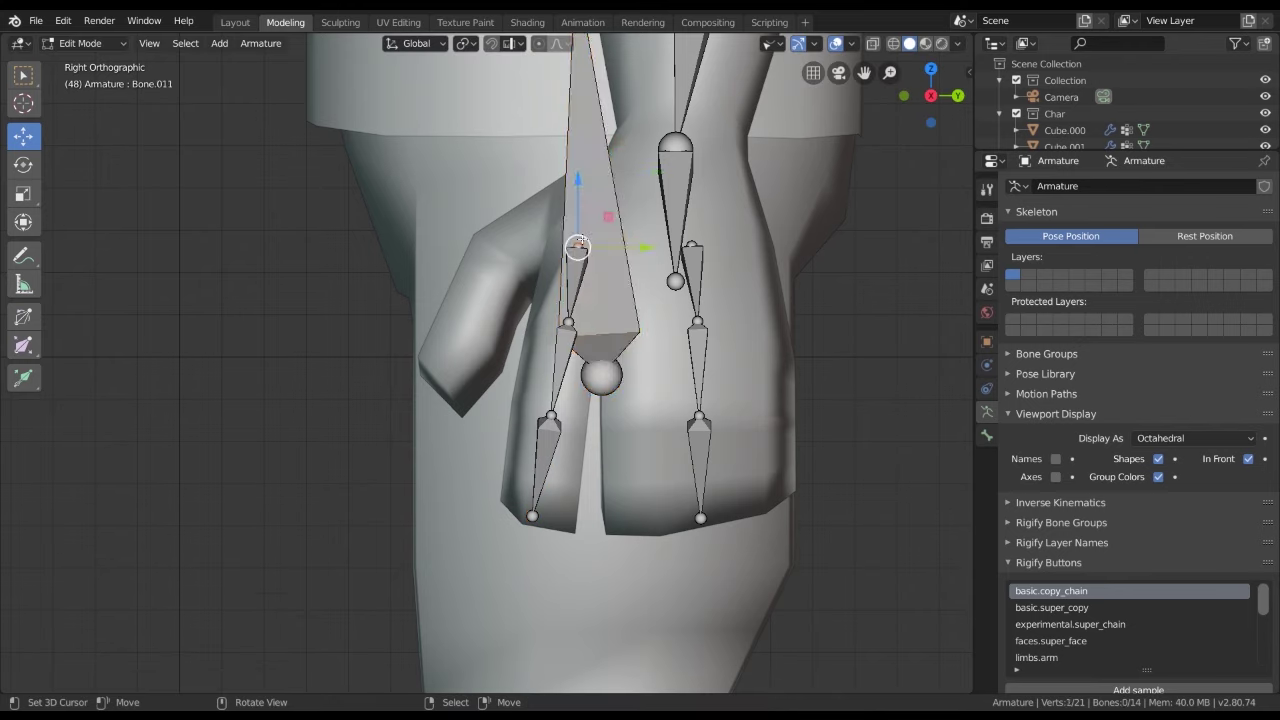
key("g")
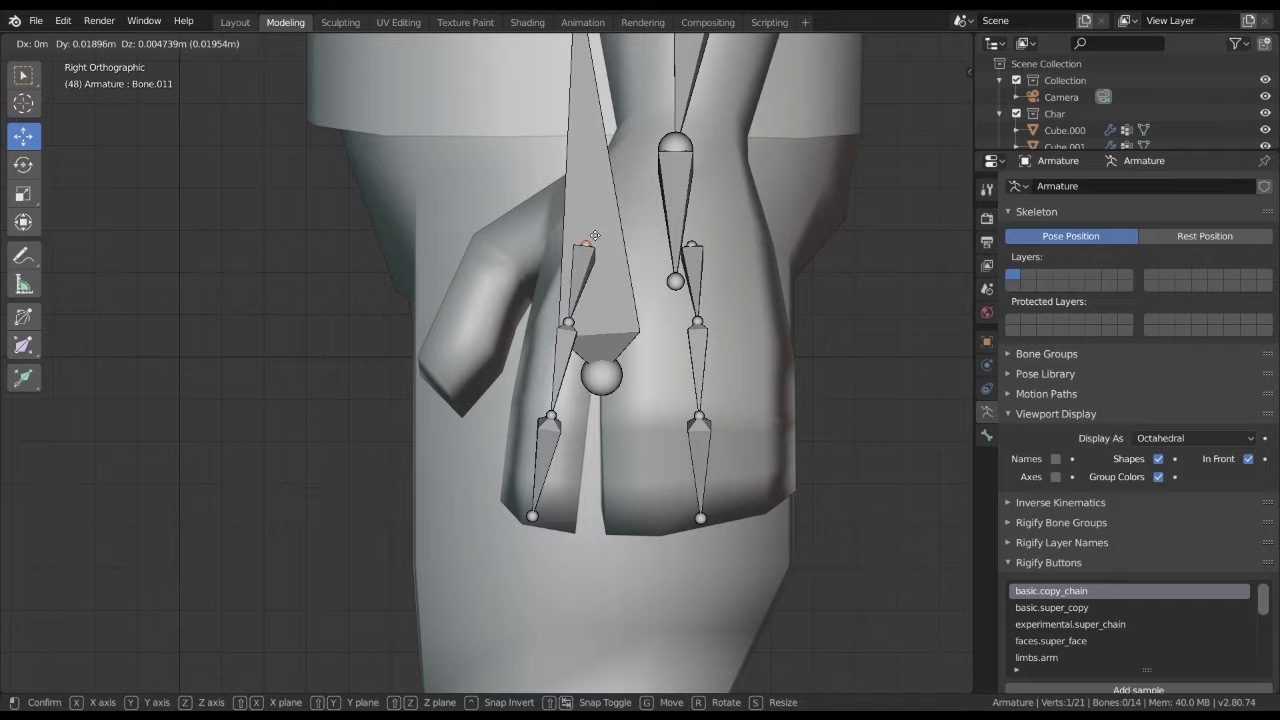
left_click(595, 235)
mouse_move(595, 235)
middle_mouse_down()
mouse_move(640, 288)
mouse_move(513, 374)
middle_mouse_up()
left_click(513, 374)
mouse_move(465, 305)
middle_mouse_down()
mouse_move(490, 421)
mouse_move(470, 400)
middle_mouse_up()
Box-select the outer finger's bones, duplicate them and rotate the copy -82° about Z
key("b")
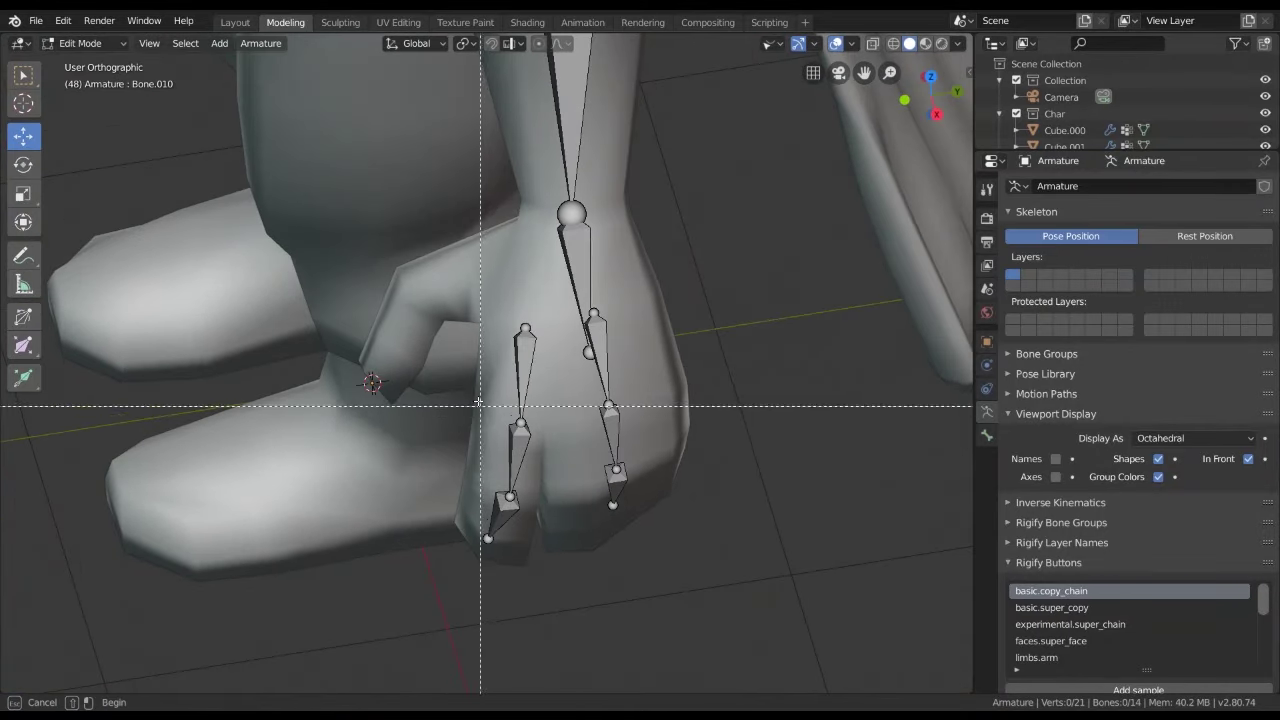
left_click_drag(438, 364, 564, 594)
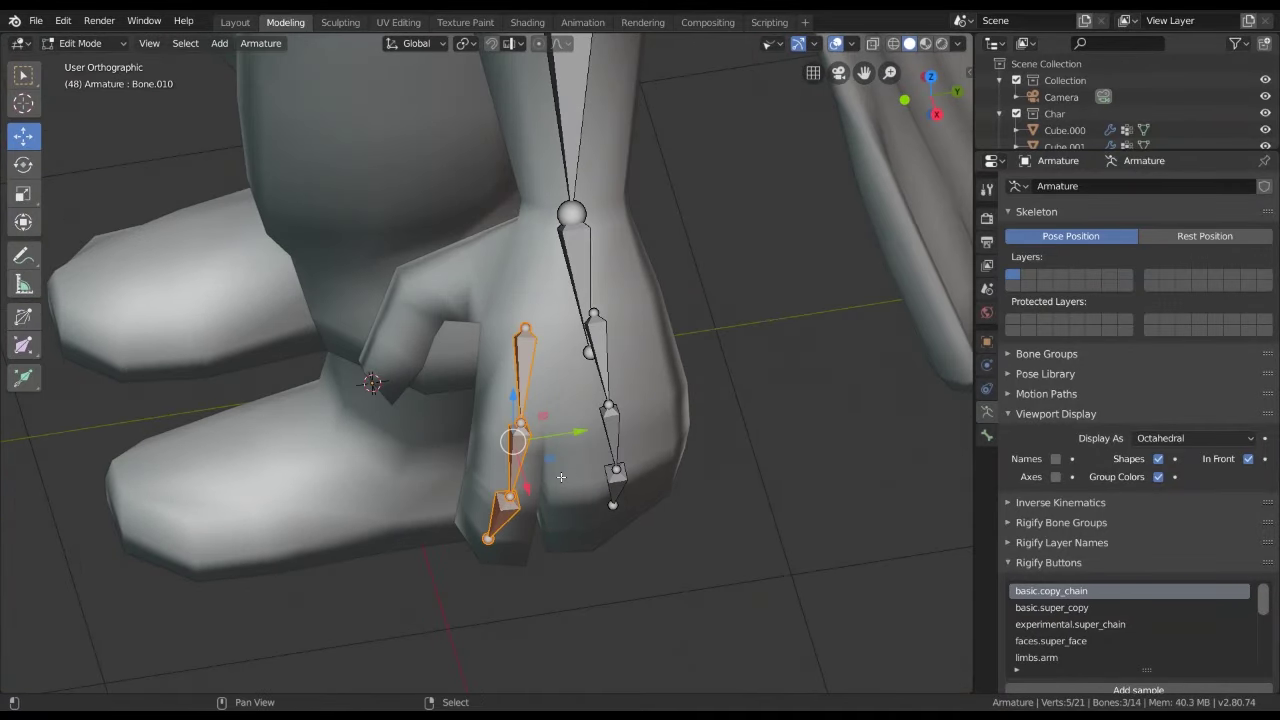
key("shift+d")
left_click(421, 367)
middle_click_drag(421, 367, 506, 236)
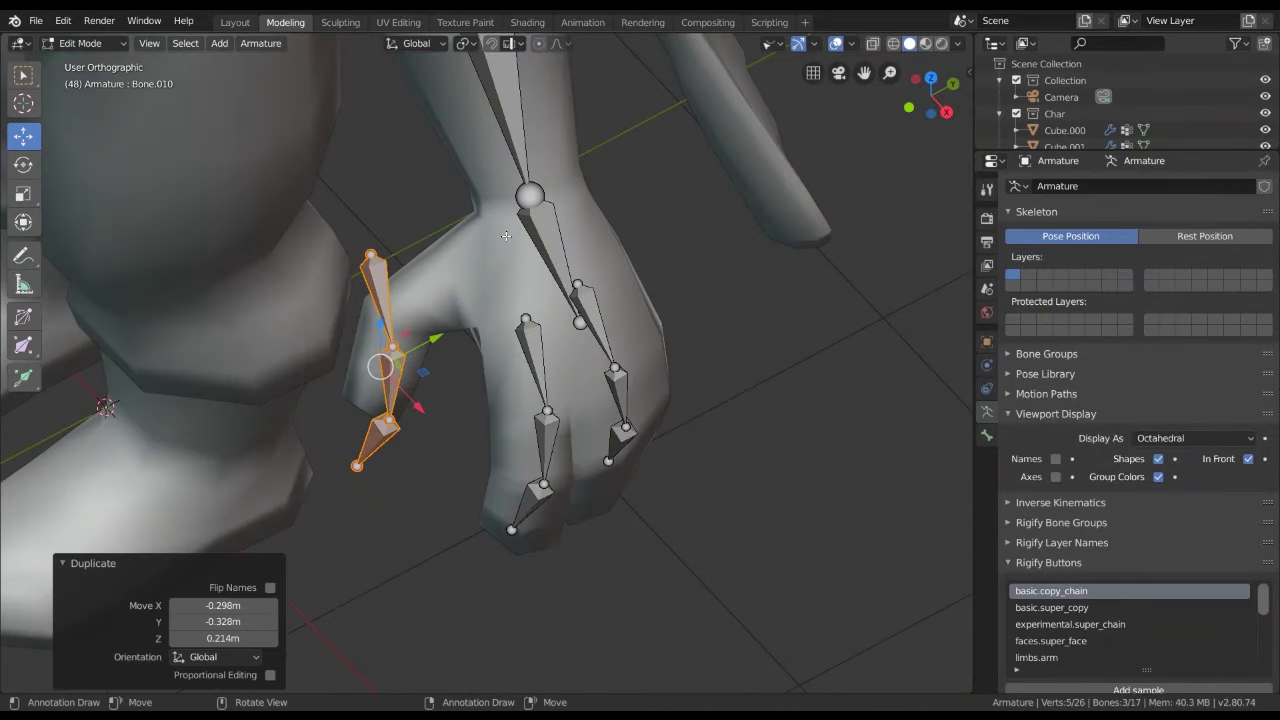
key("r")
key("z")
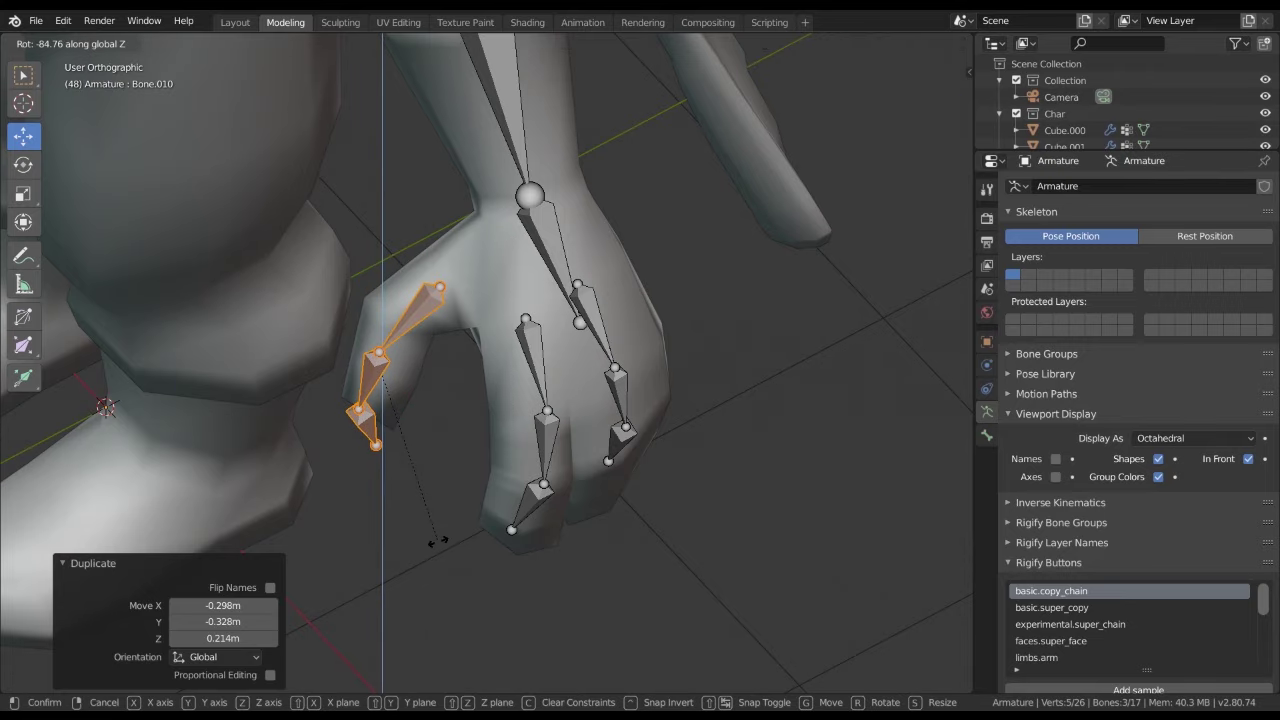
left_click(438, 518)
Move and rotate the copied chain in front and side views to lie along the thumb
key("KP_1")
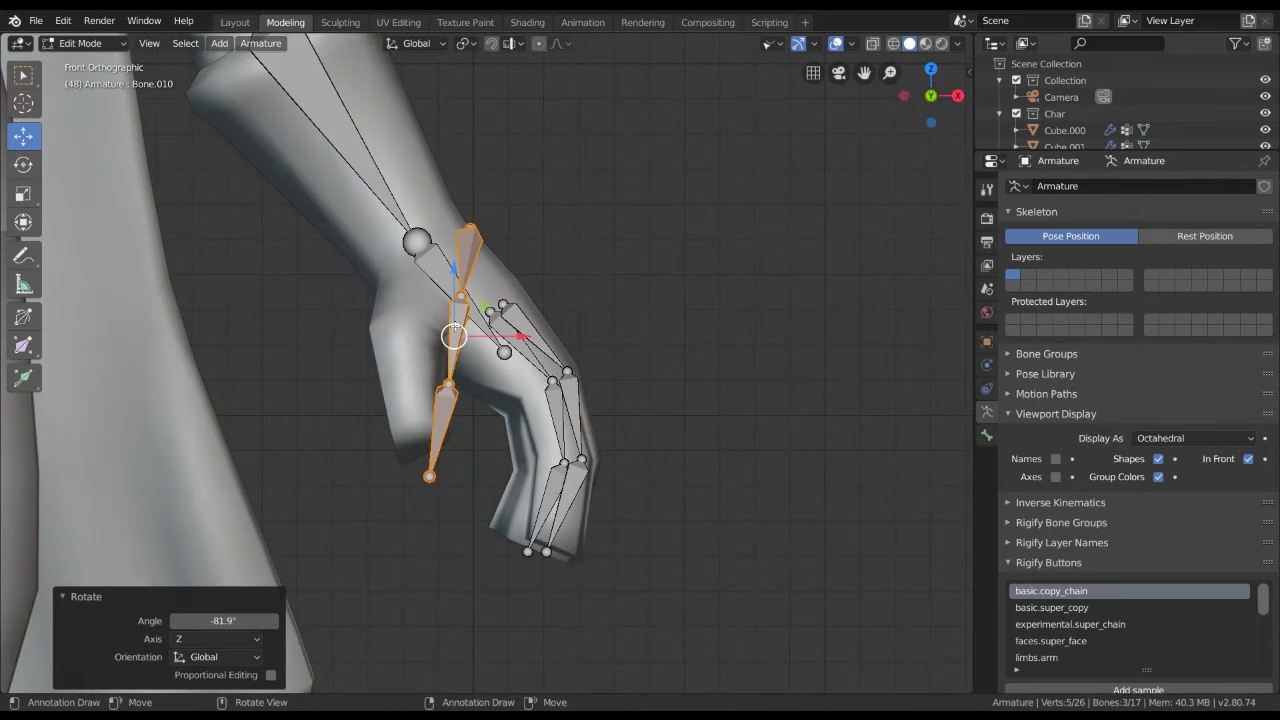
key("g")
left_click(448, 471)
key("r")
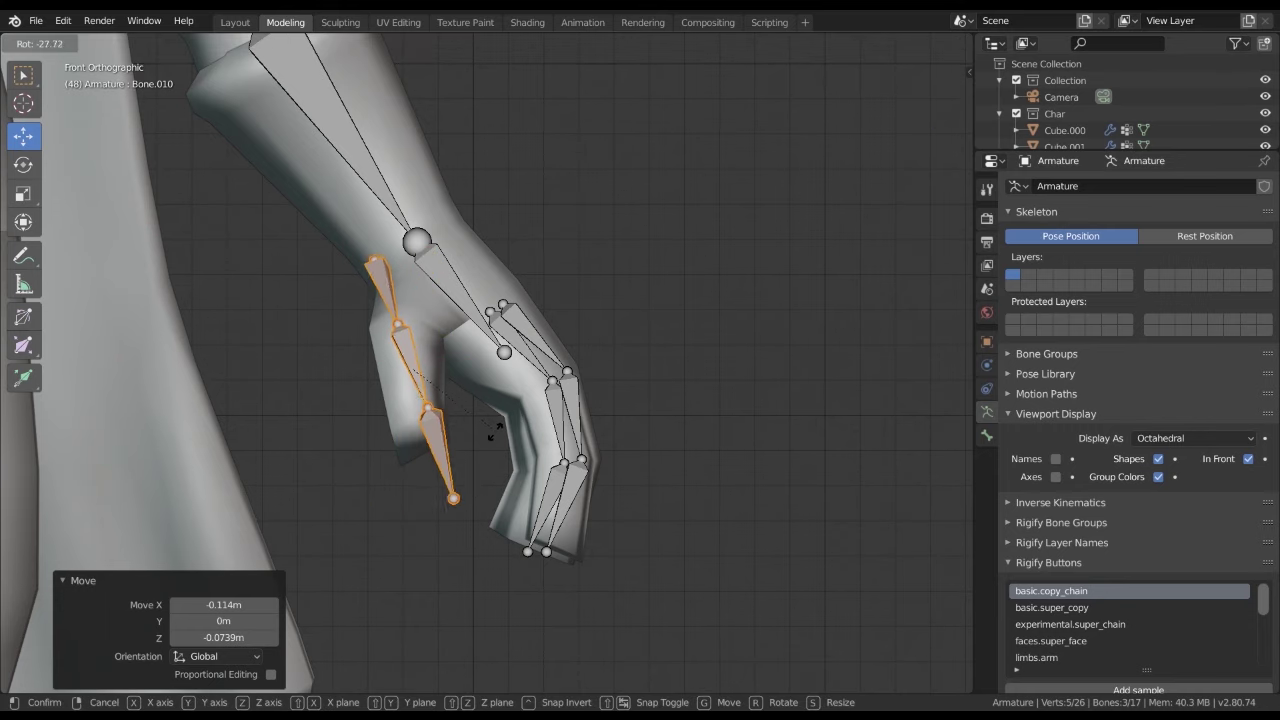
left_click(443, 422)
key("g")
left_click(430, 400)
key("KP_3")
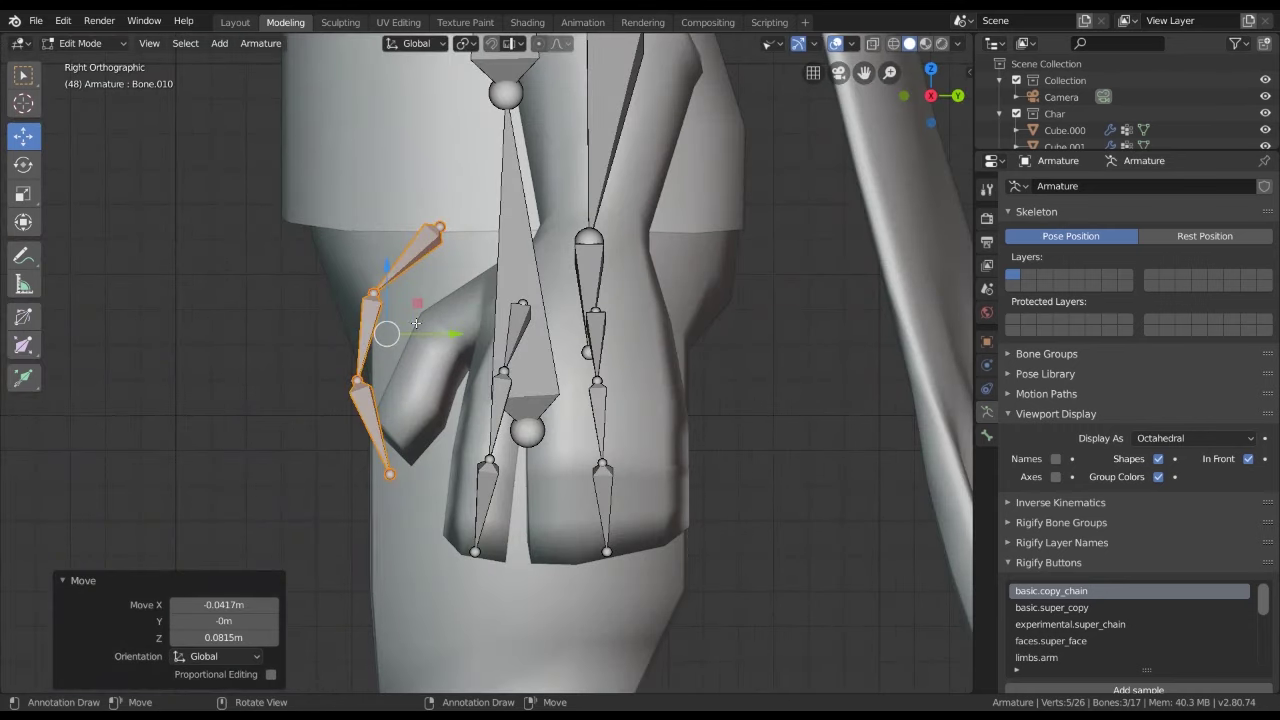
key("r")
left_click(545, 297)
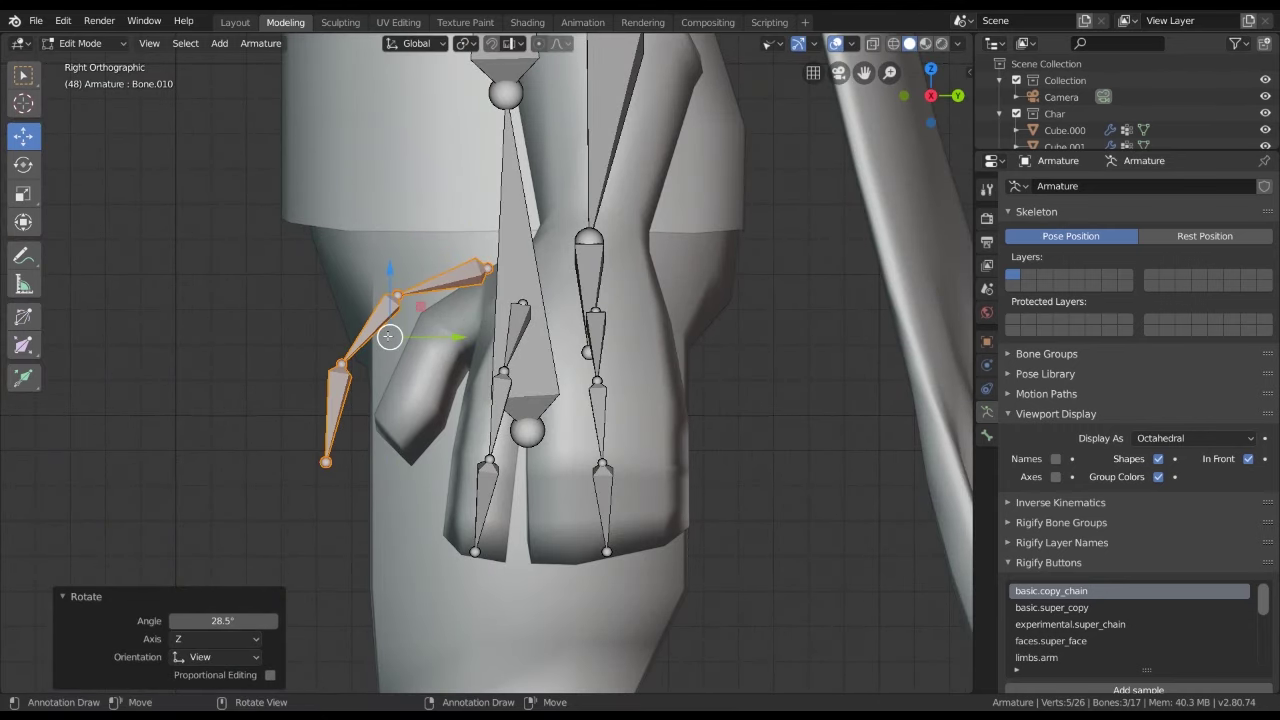
key("g")
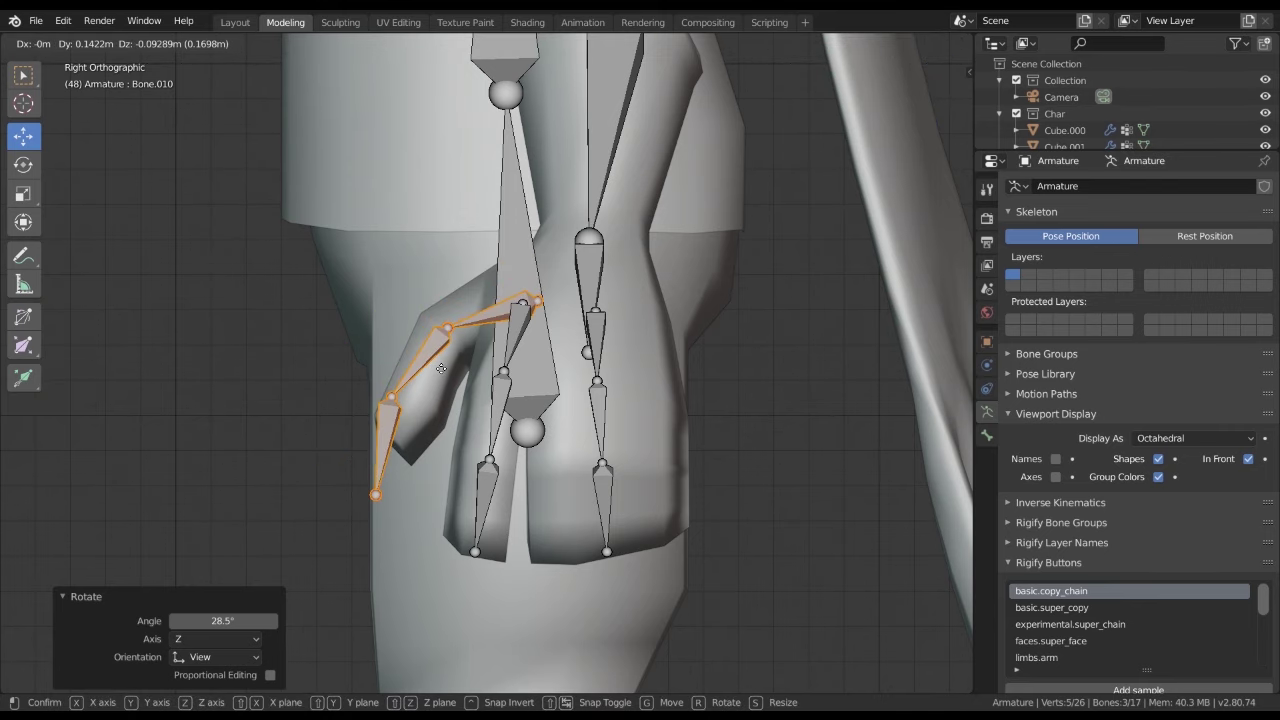
left_click(496, 302)
Reposition the thumb chain's lower and upper joints in the front view
left_click(430, 428)
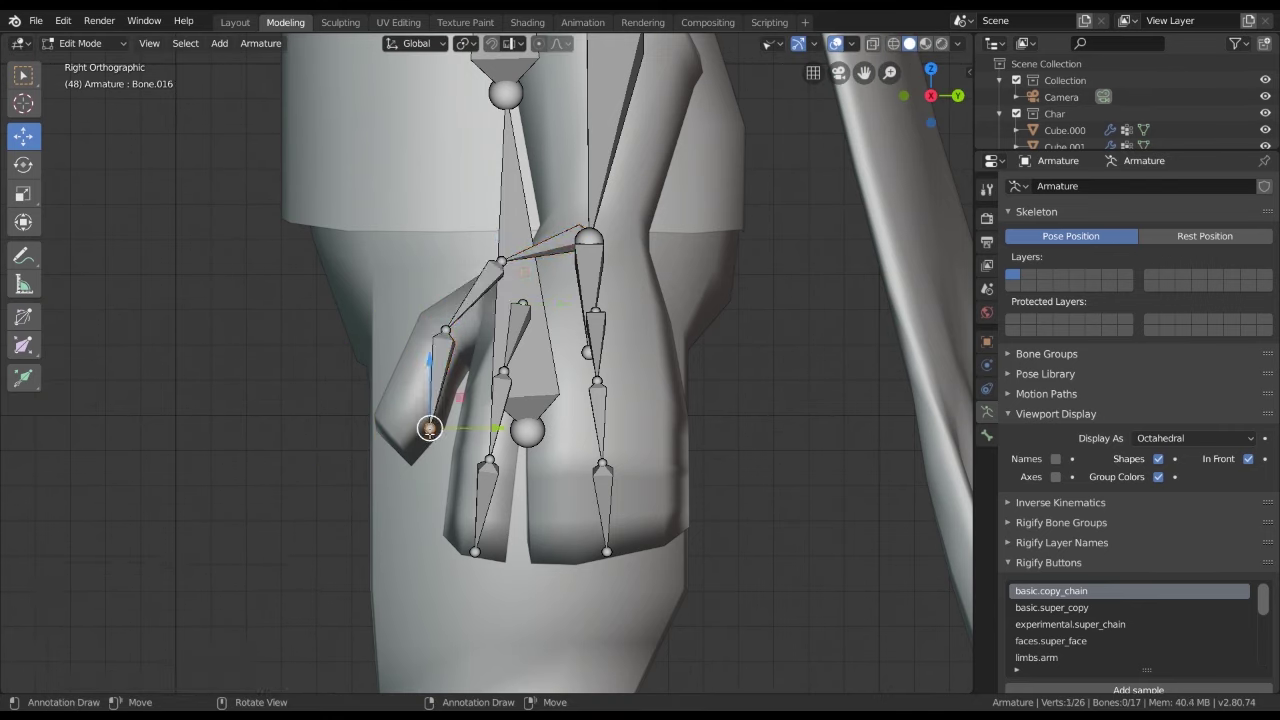
key("g")
left_click(386, 443)
key("KP_1")
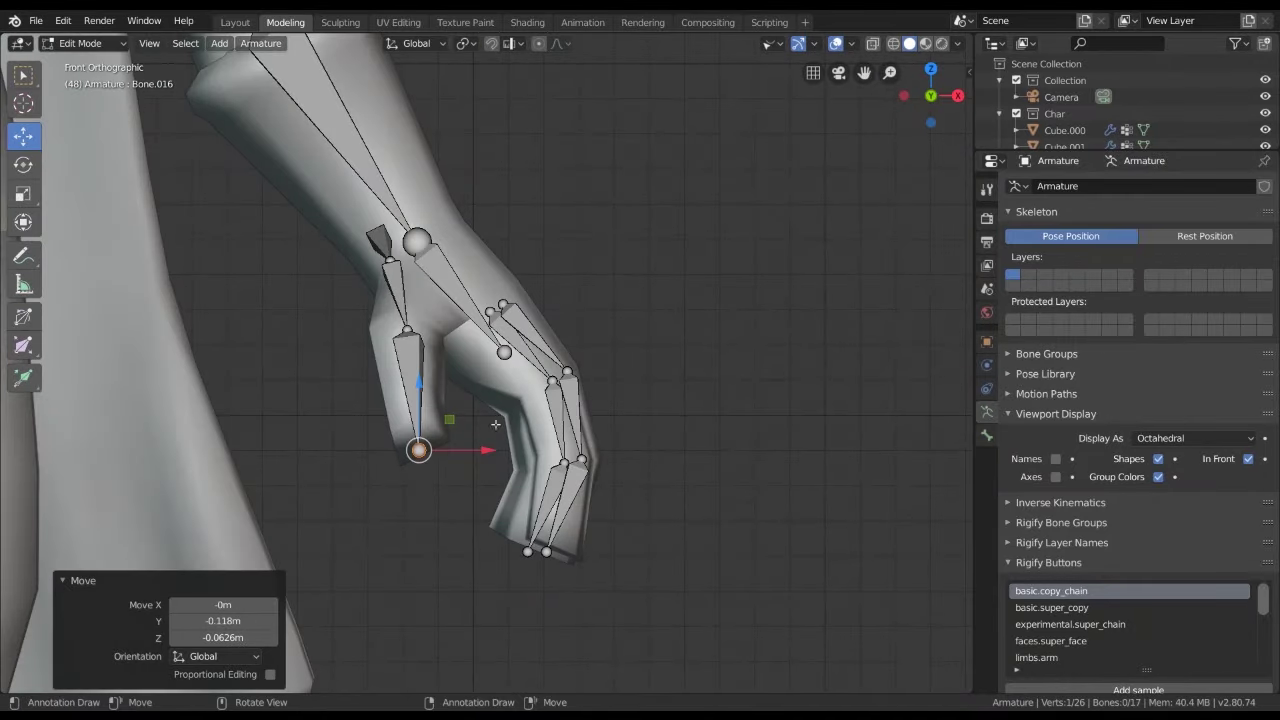
left_click(407, 330)
key("g")
left_click(400, 332)
Move the thumb's root joint toward the wrist and nudge the last joint 0.0142 m in X
key("shift+z")
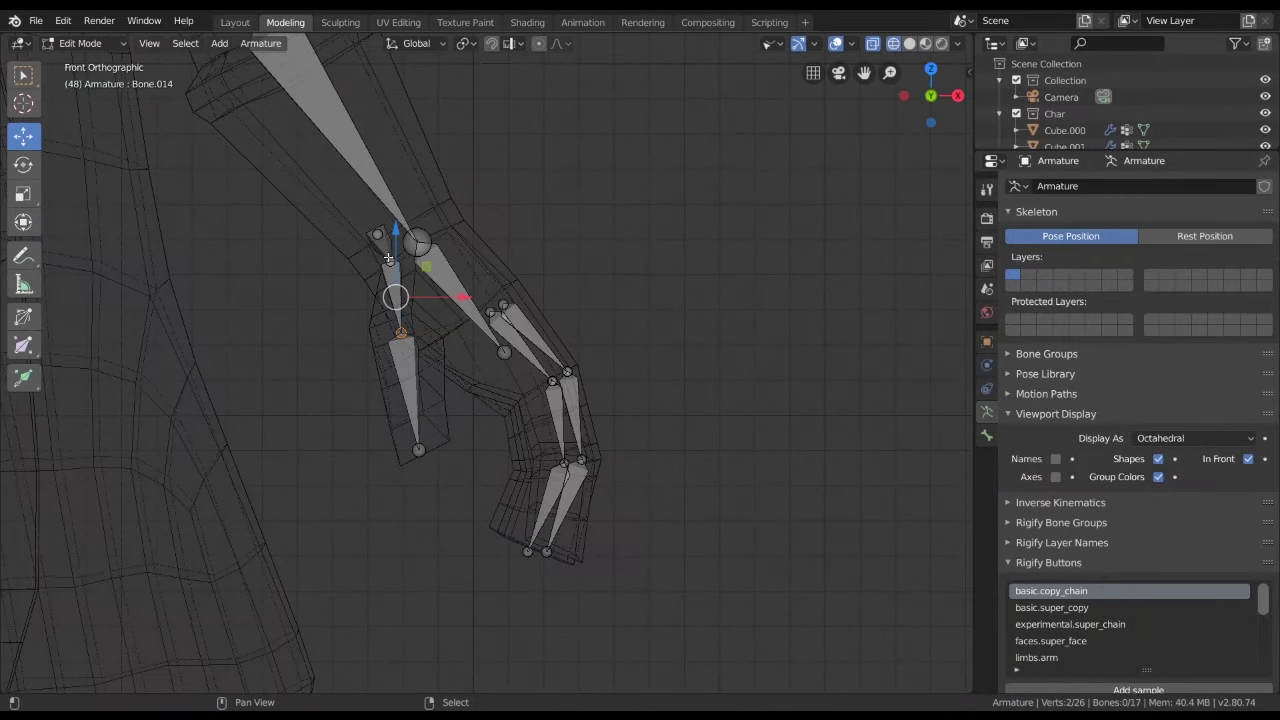
left_click(388, 259)
key("shift+z")
mouse_move(389, 260)
left_mouse_down()
mouse_move(409, 300)
mouse_move(425, 285)
left_mouse_up()
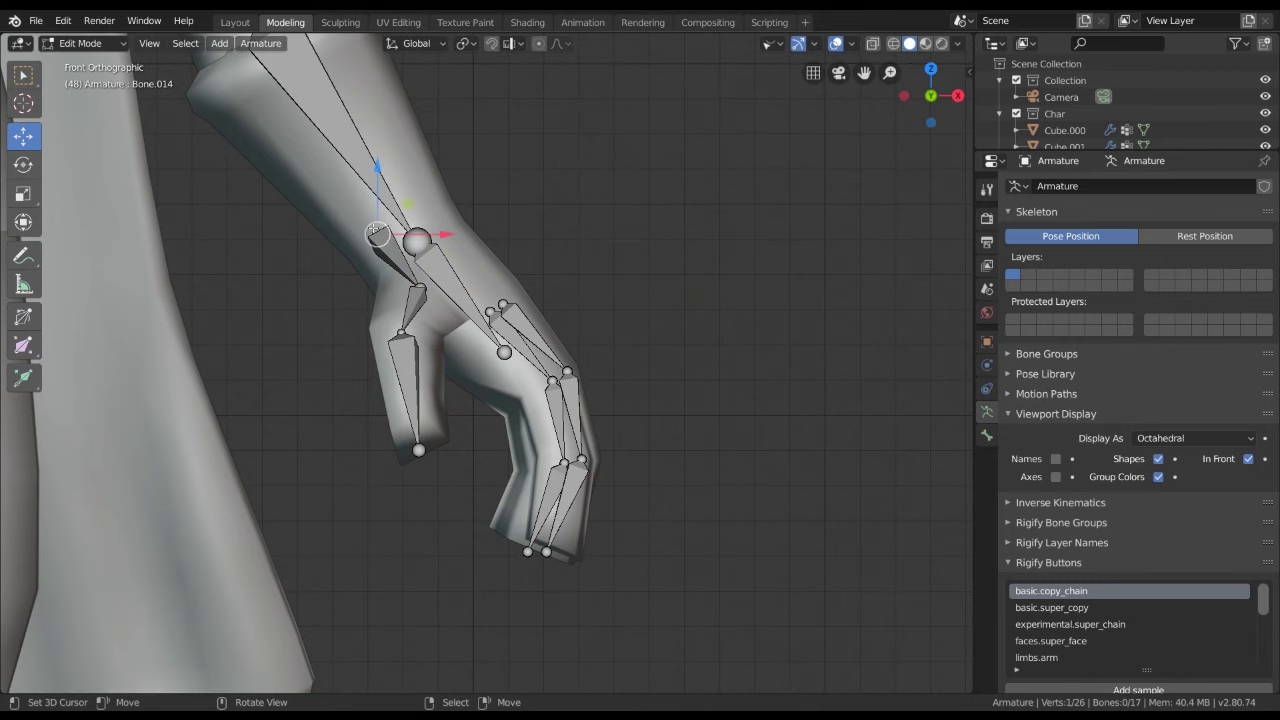
key("g")
left_click(463, 262)
key("KP_3")
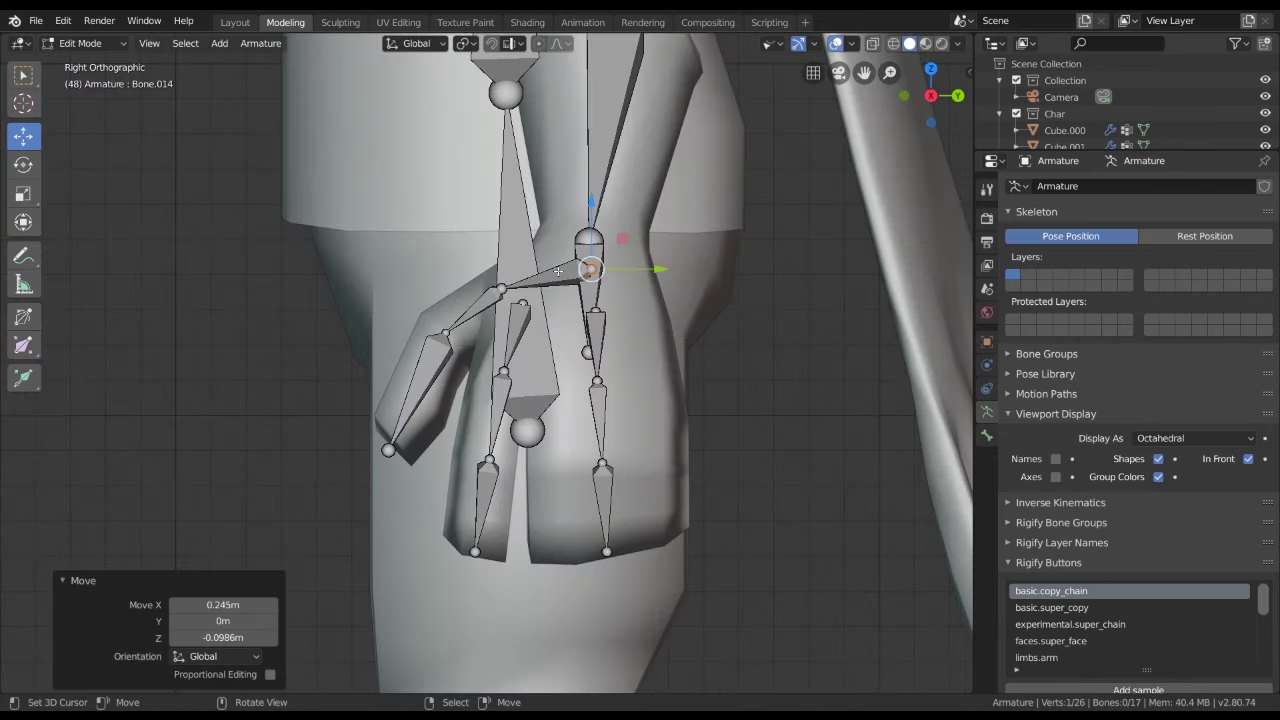
left_click_drag(591, 268, 586, 273)
mouse_move(586, 273)
middle_mouse_down()
mouse_move(405, 247)
mouse_move(651, 370)
mouse_move(605, 269)
mouse_move(618, 320)
mouse_move(590, 284)
mouse_move(588, 340)
middle_mouse_up()
scroll(605, 269, "down", 5)
Set finger bone Bone.013's roll to -55° in its transform properties
left_click(588, 340)
left_click(580, 442, "shift")
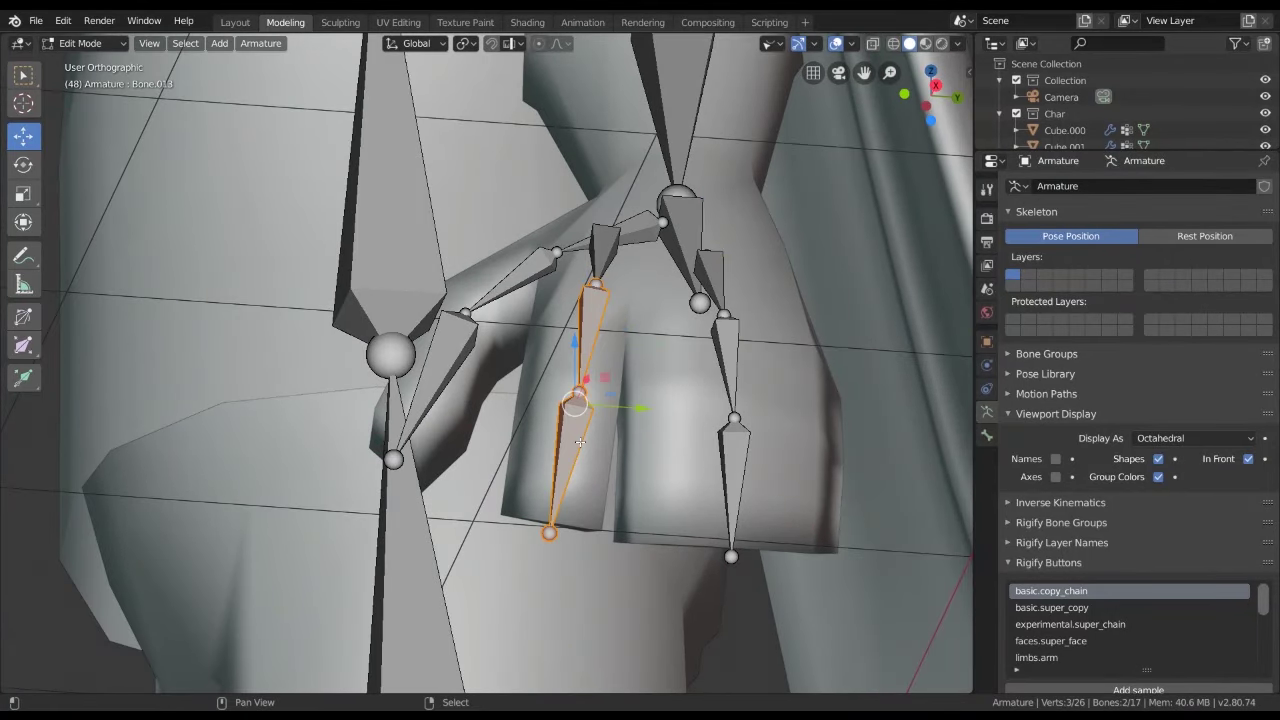
middle_click_drag(784, 456, 658, 419)
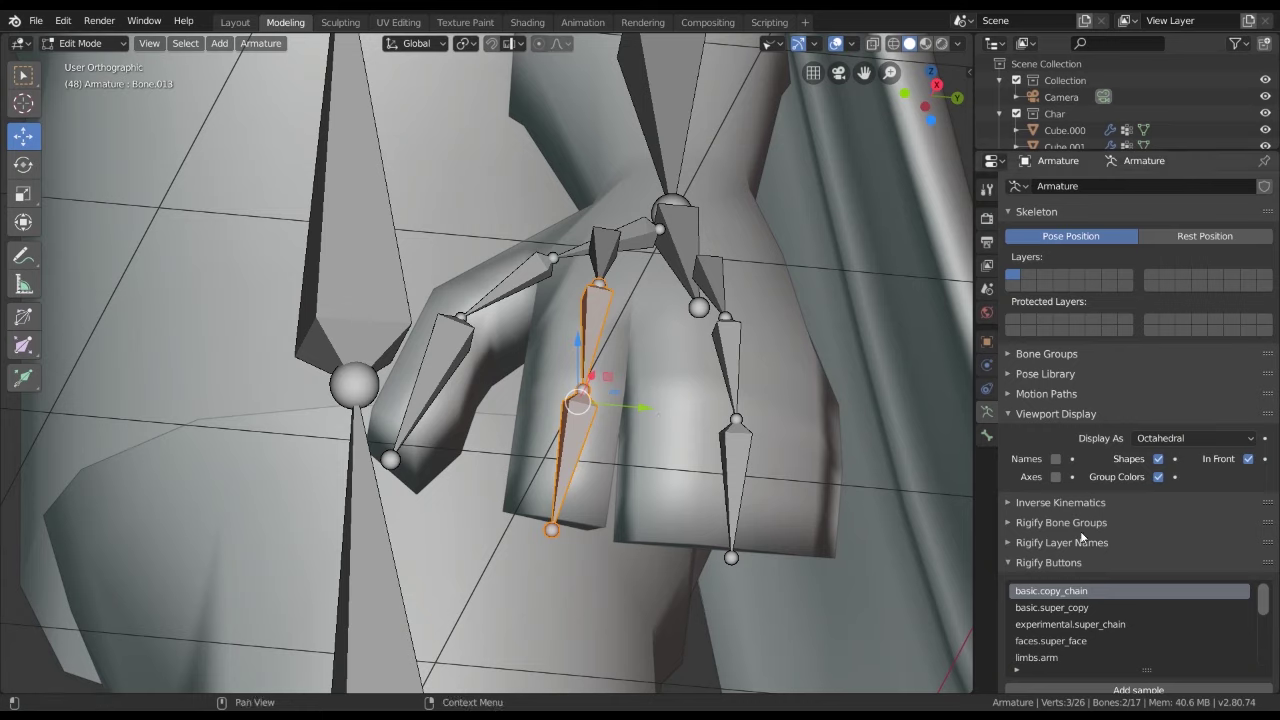
scroll(1081, 537, "down", 1)
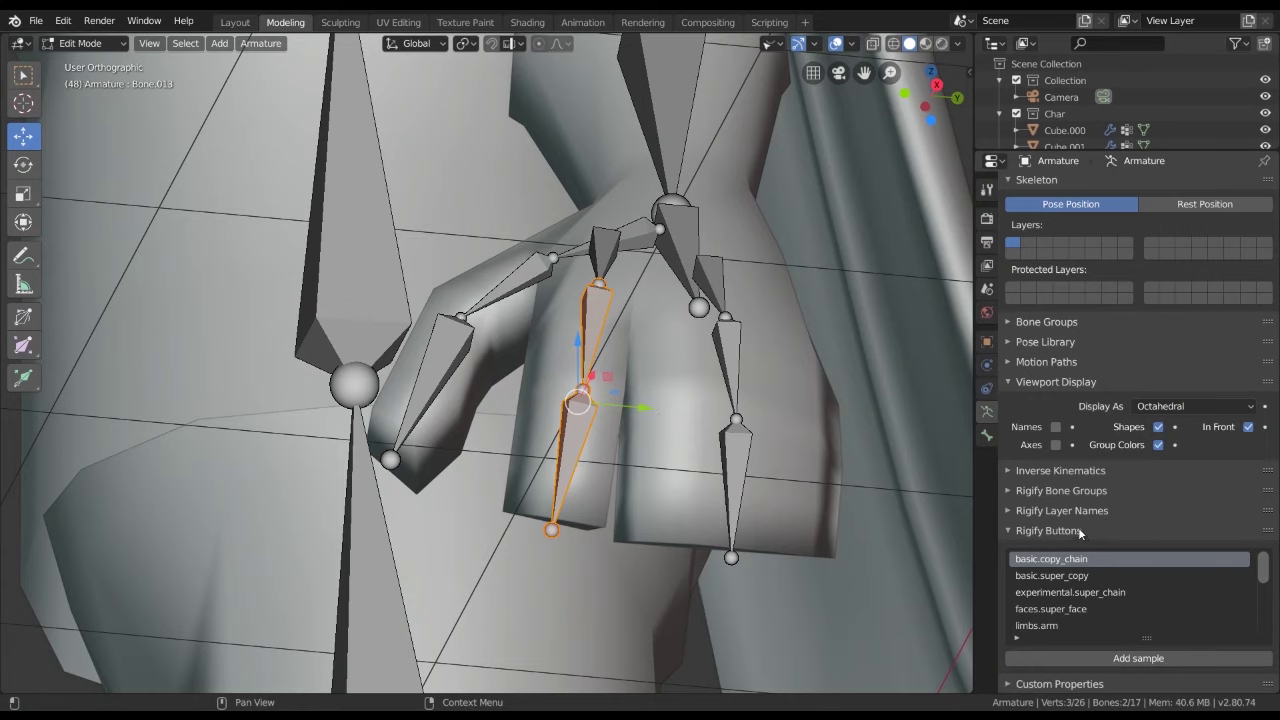
left_click(987, 436)
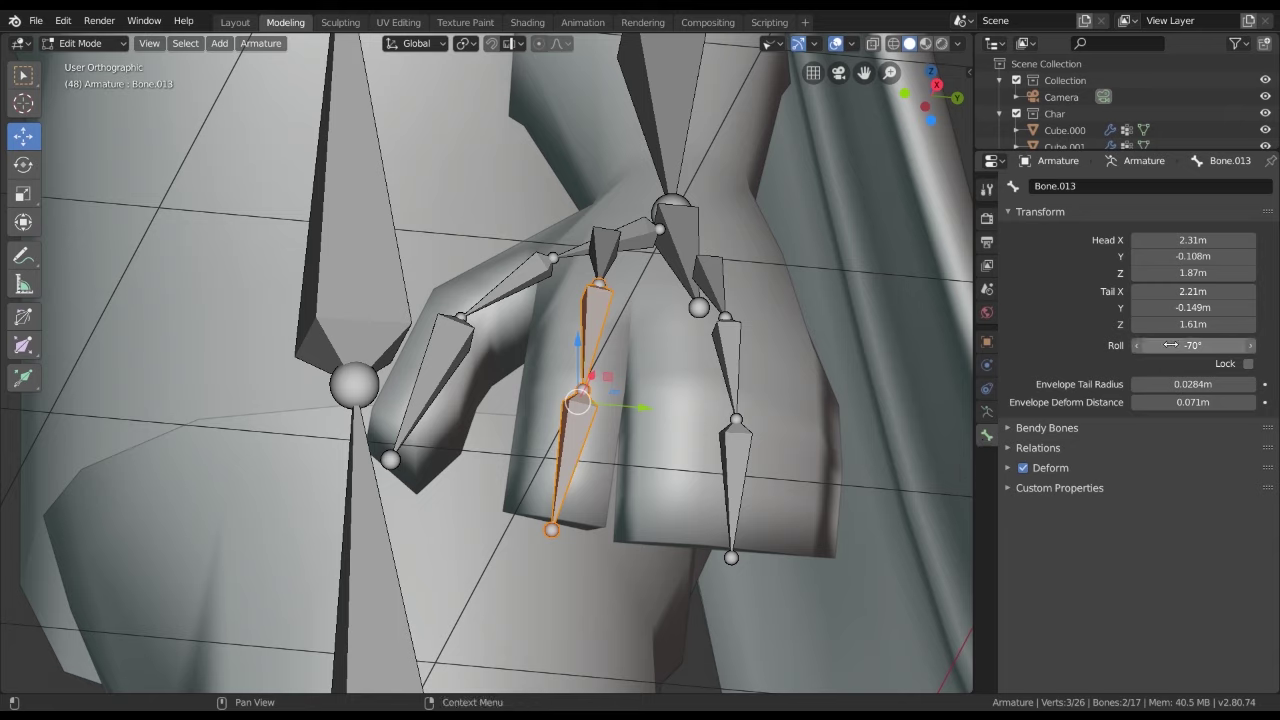
left_click(592, 340)
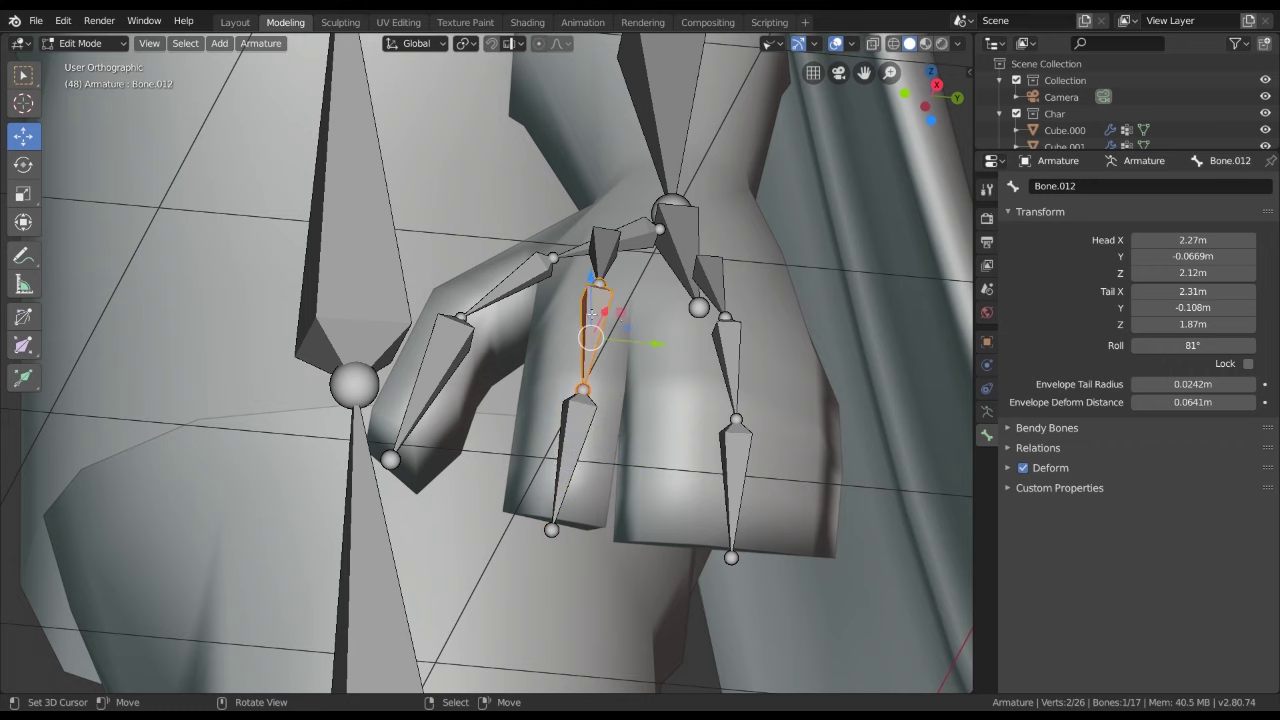
middle_click_drag(592, 340, 622, 298)
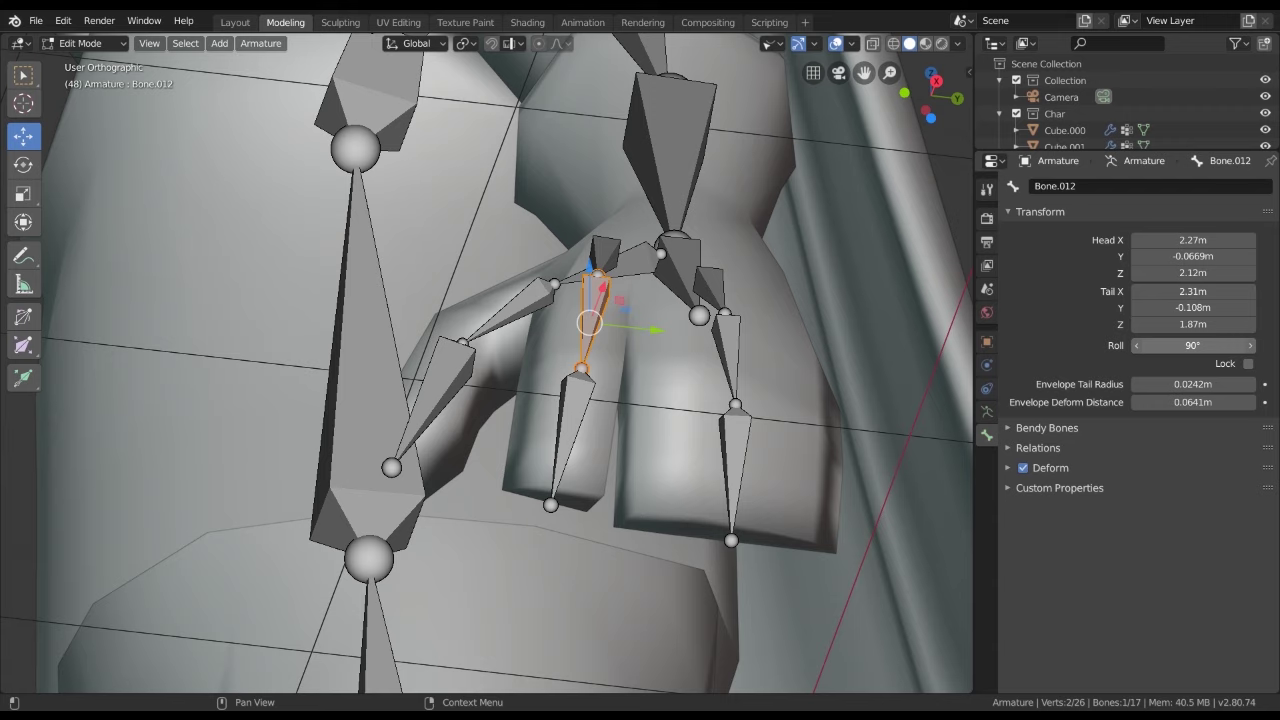
middle_click_drag(740, 310, 753, 307)
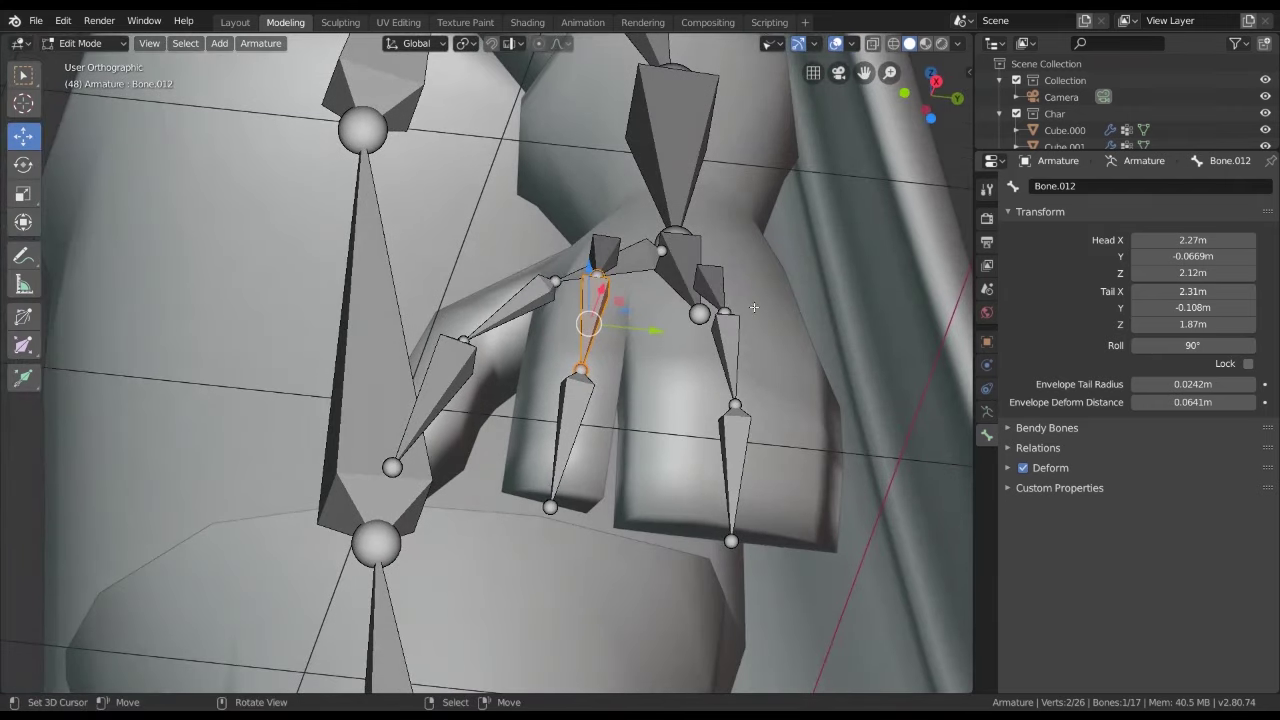
left_click(590, 256)
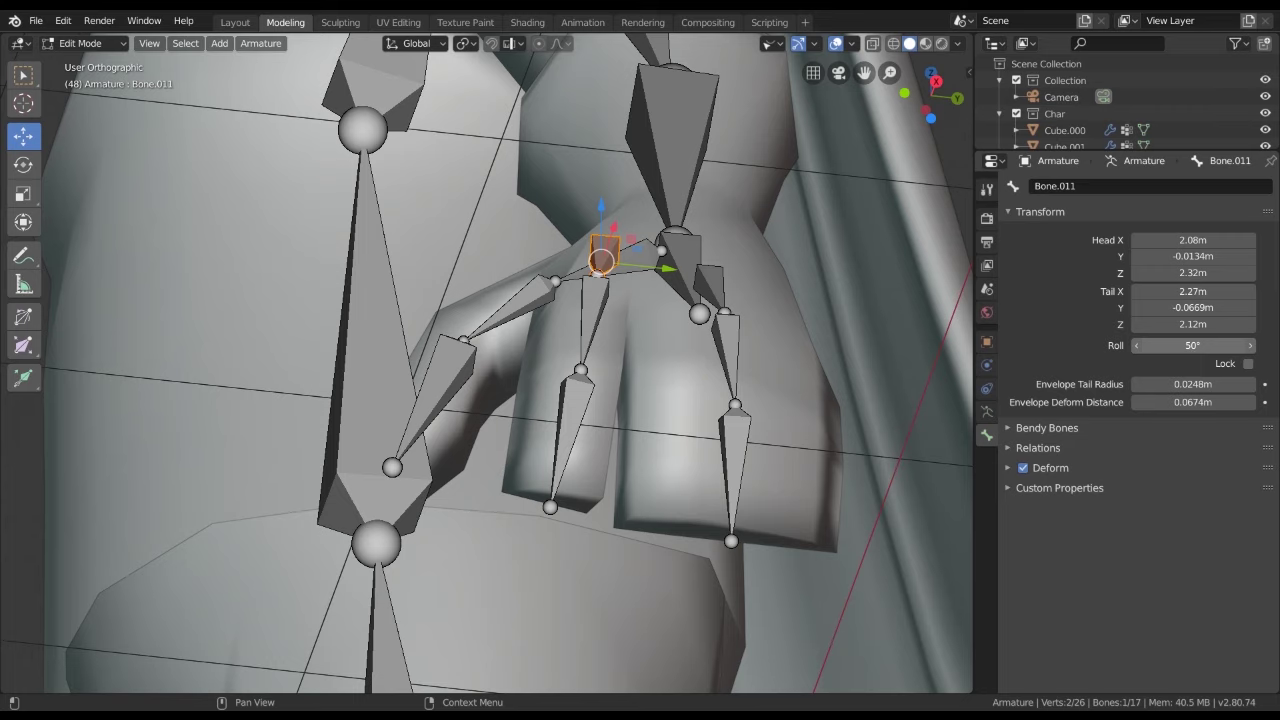
left_click(563, 413)
middle_click_drag(570, 405, 640, 400)
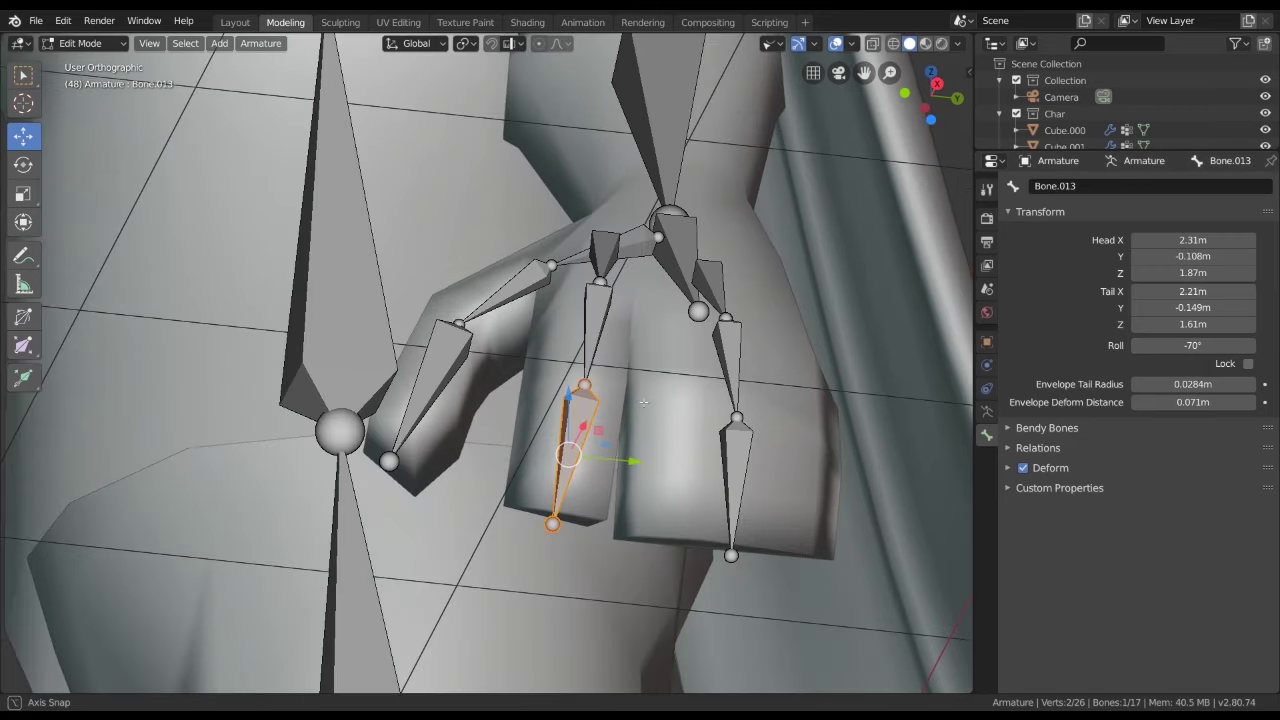
left_click_drag(1205, 342, 1215, 342)
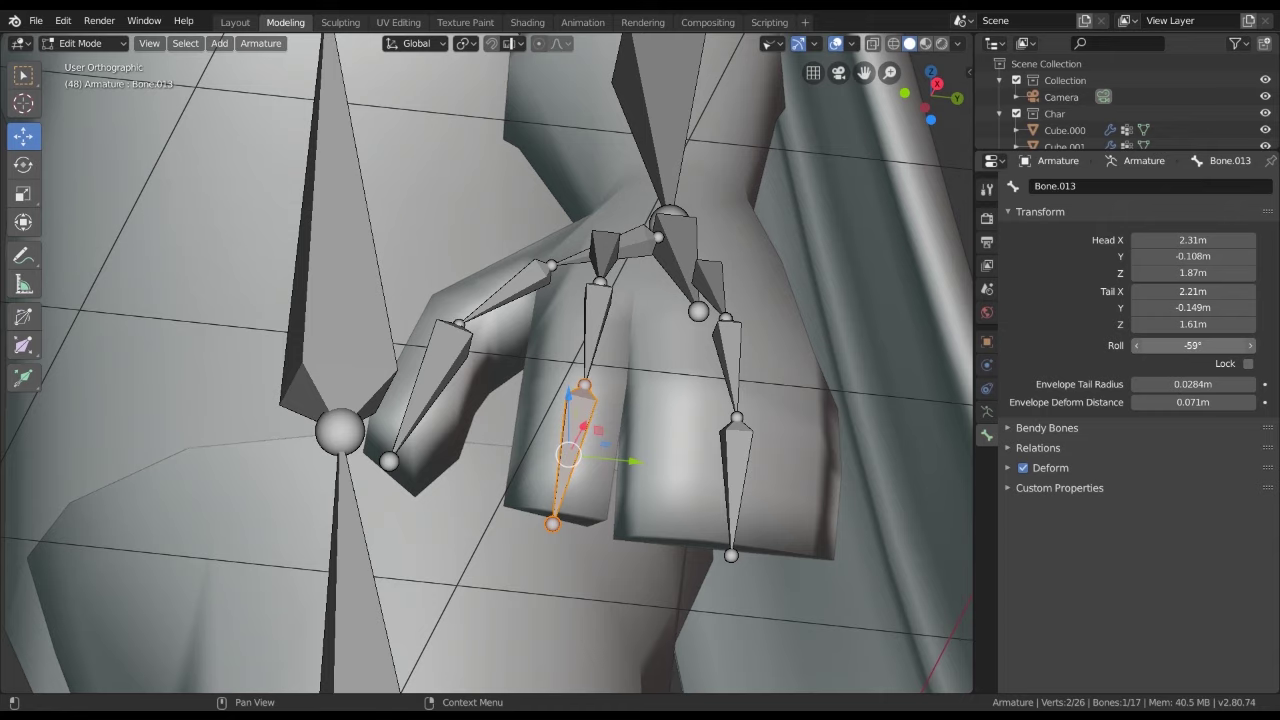
middle_click_drag(620, 470, 538, 566)
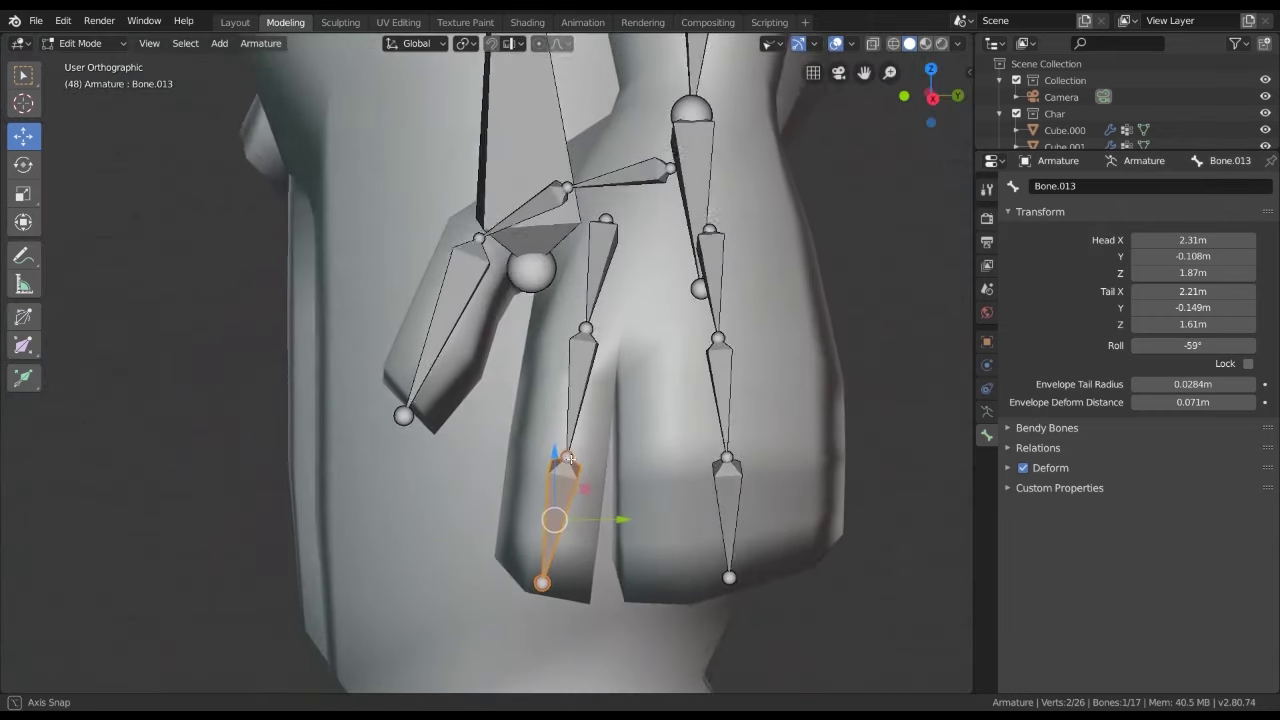
Nudge Bone.013's tail to Y -0.132 m, then select Bone.010 and Bone.009
left_click(539, 584)
middle_click_drag(540, 584, 560, 520)
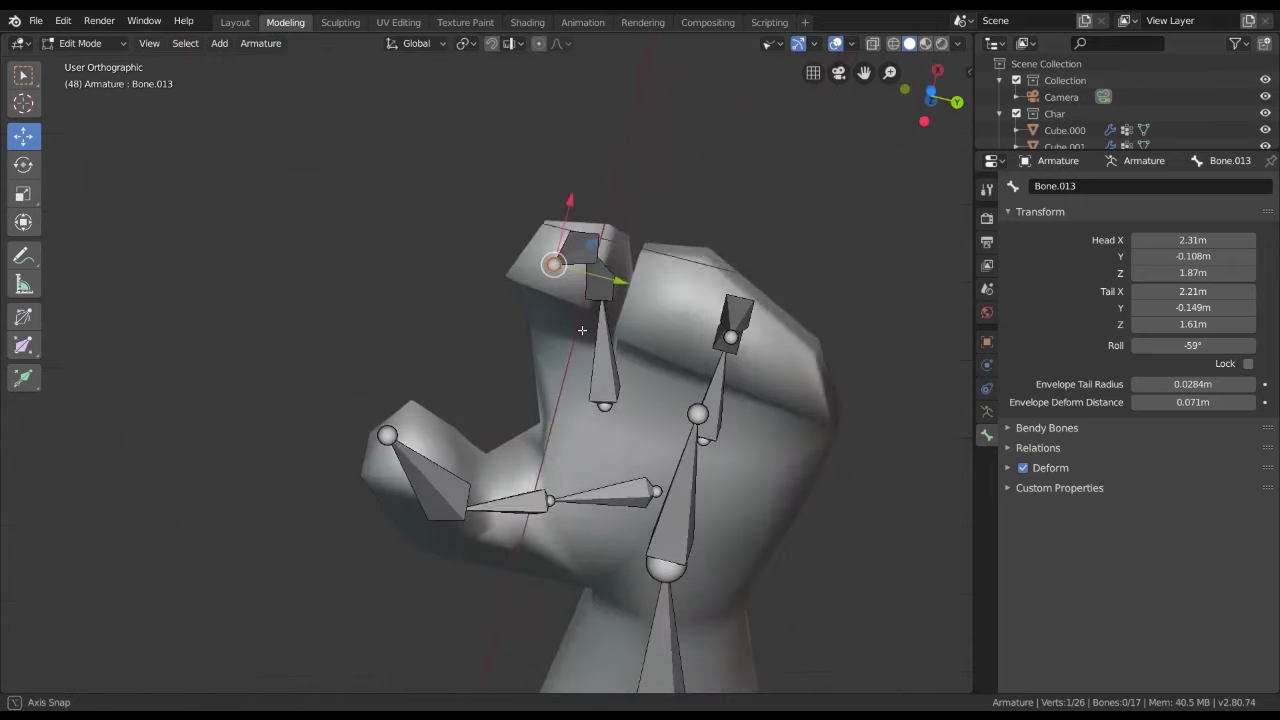
left_click_drag(606, 553, 600, 553)
left_click(600, 553)
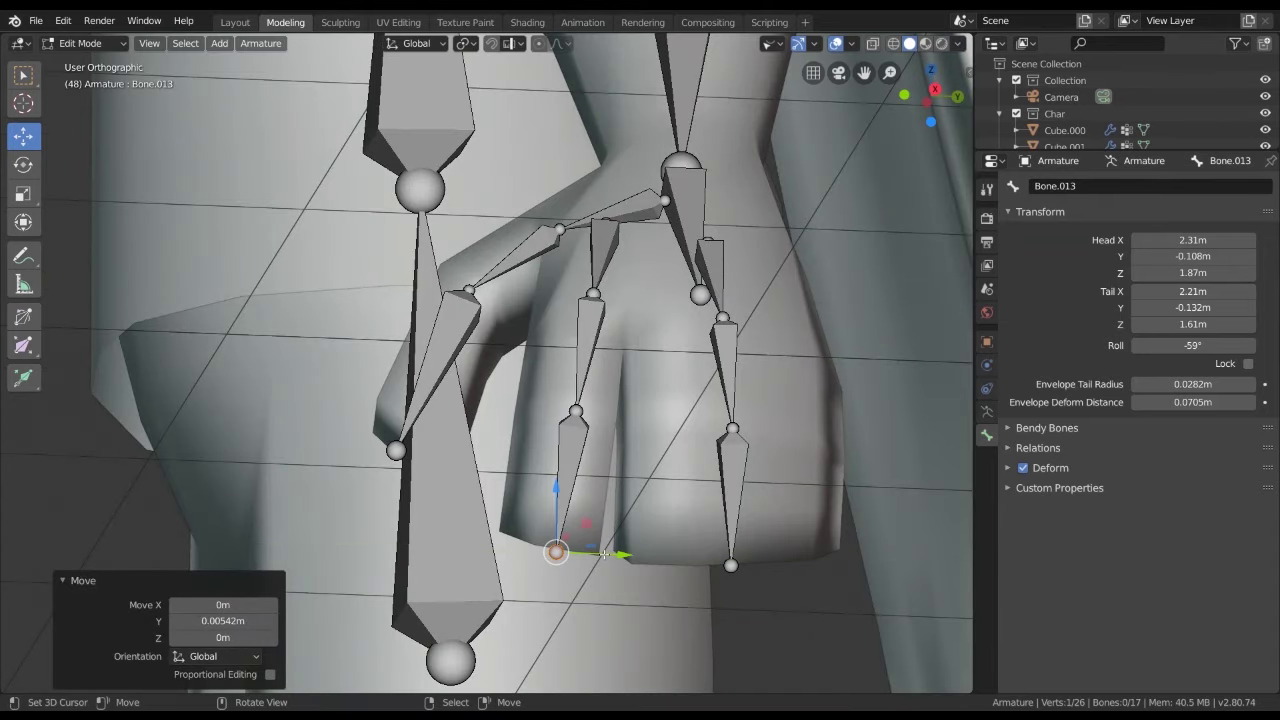
middle_click_drag(600, 553, 632, 440)
left_click(580, 465)
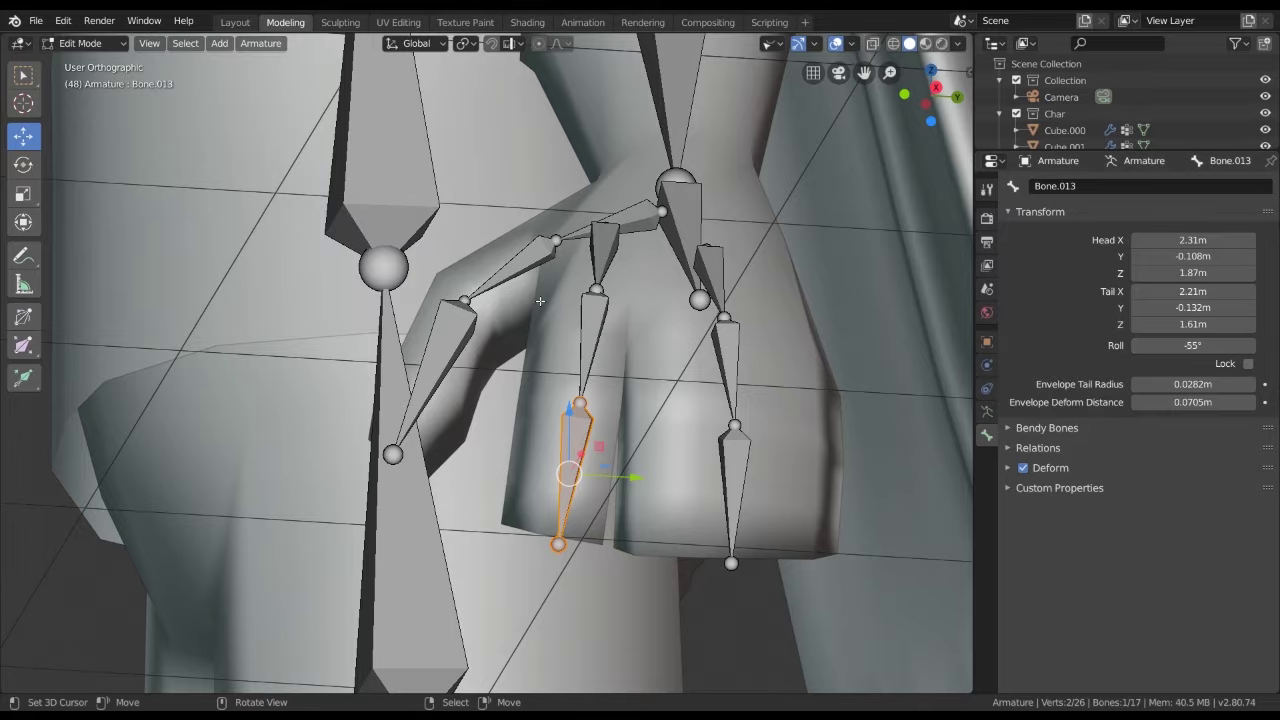
mouse_move(620, 380)
middle_mouse_down()
mouse_move(555, 262)
mouse_move(540, 360)
mouse_move(366, 614)
middle_mouse_up()
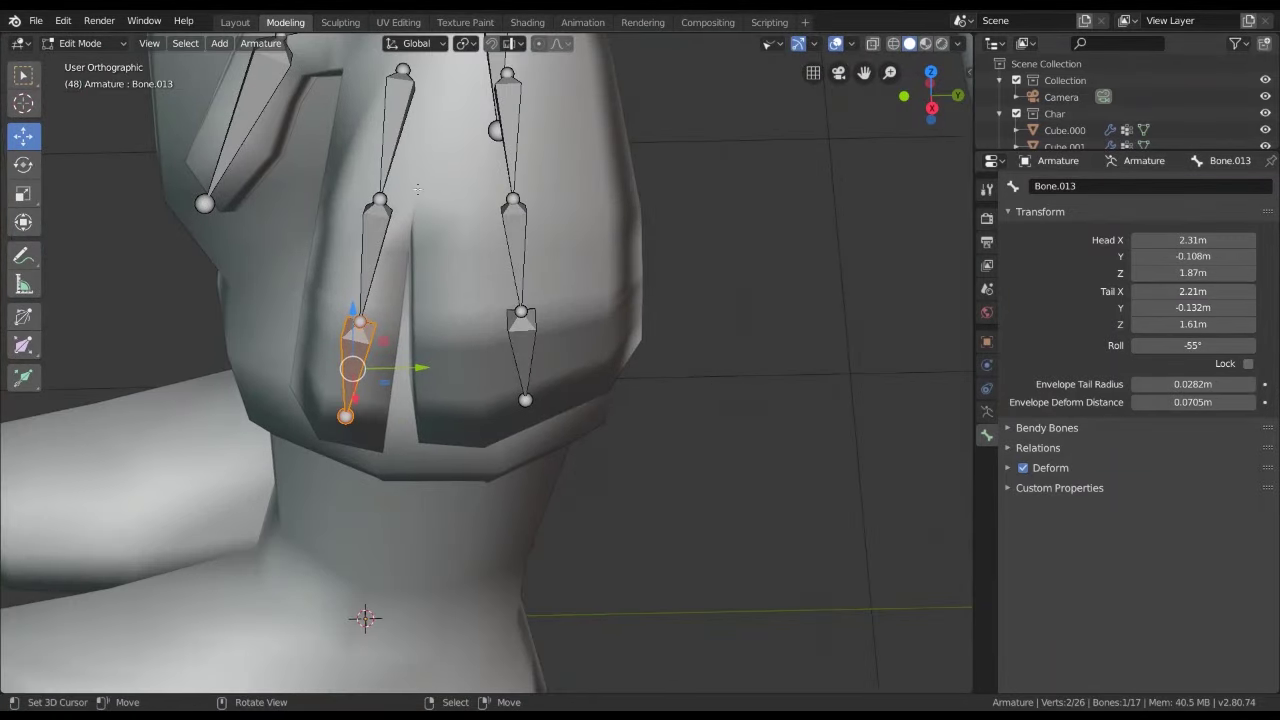
left_click(522, 355)
mouse_move(537, 346)
middle_mouse_down()
mouse_move(522, 290)
mouse_move(609, 211)
middle_mouse_up()
left_click(522, 283)
Move Bone.010's lower joint along Y with the mesh shown see-through
key("g")
key("Escape")
key("shift+z")
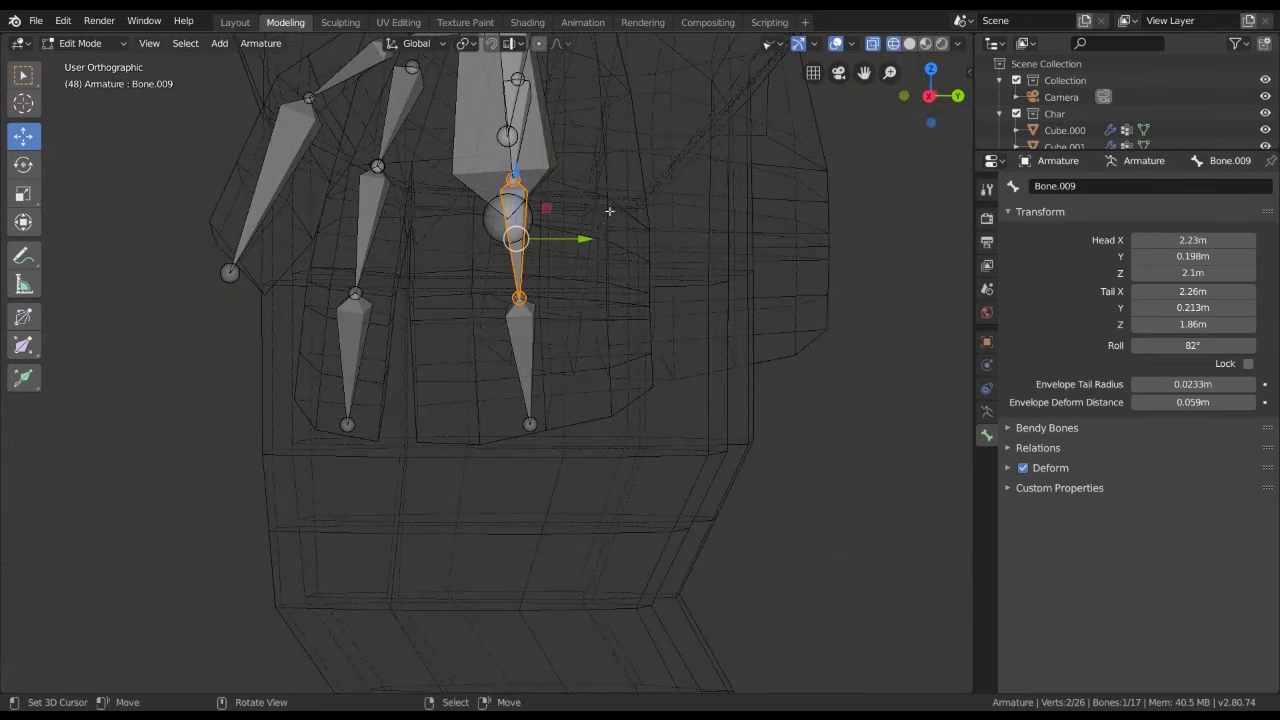
left_click(541, 428)
key("g")
key("y")
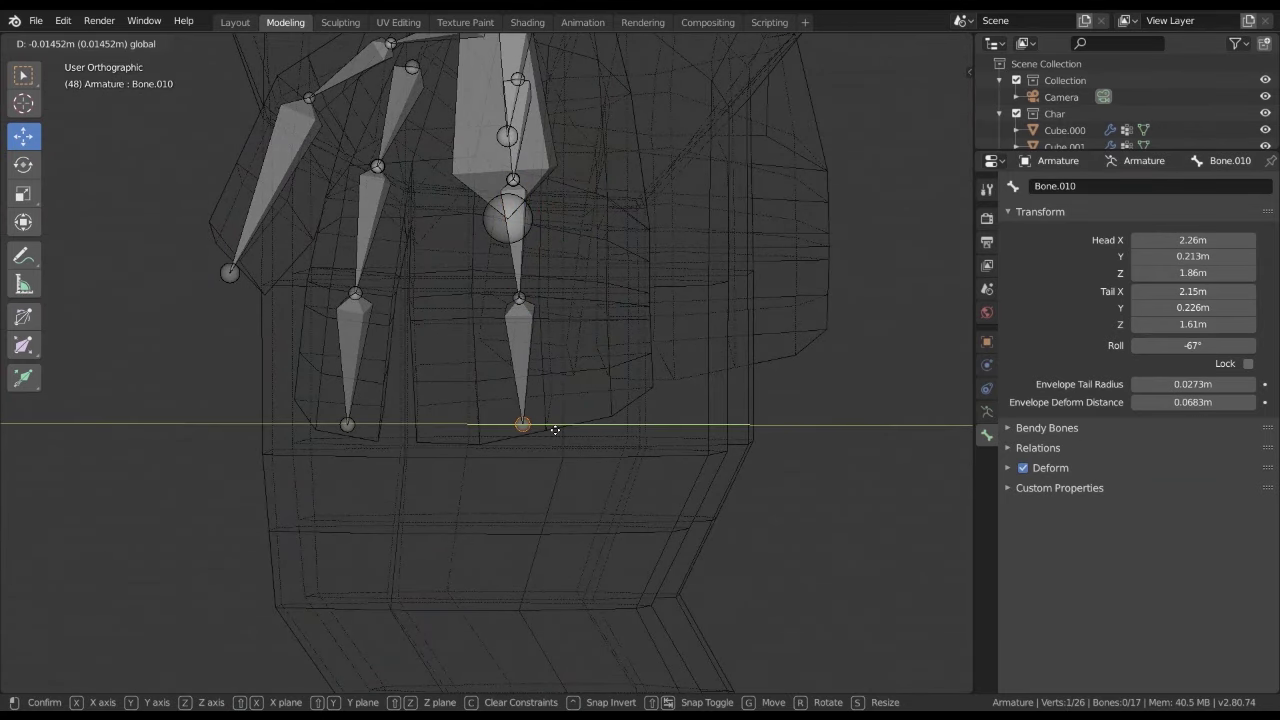
left_click(555, 430)
mouse_move(555, 430)
middle_mouse_down()
mouse_move(555, 240)
mouse_move(533, 494)
mouse_move(643, 426)
mouse_move(519, 185)
mouse_move(506, 208)
mouse_move(592, 277)
mouse_move(667, 281)
middle_mouse_up()
key("shift+z")
key("shift+z")
Set Bone.008's roll to 45°
left_click(561, 251)
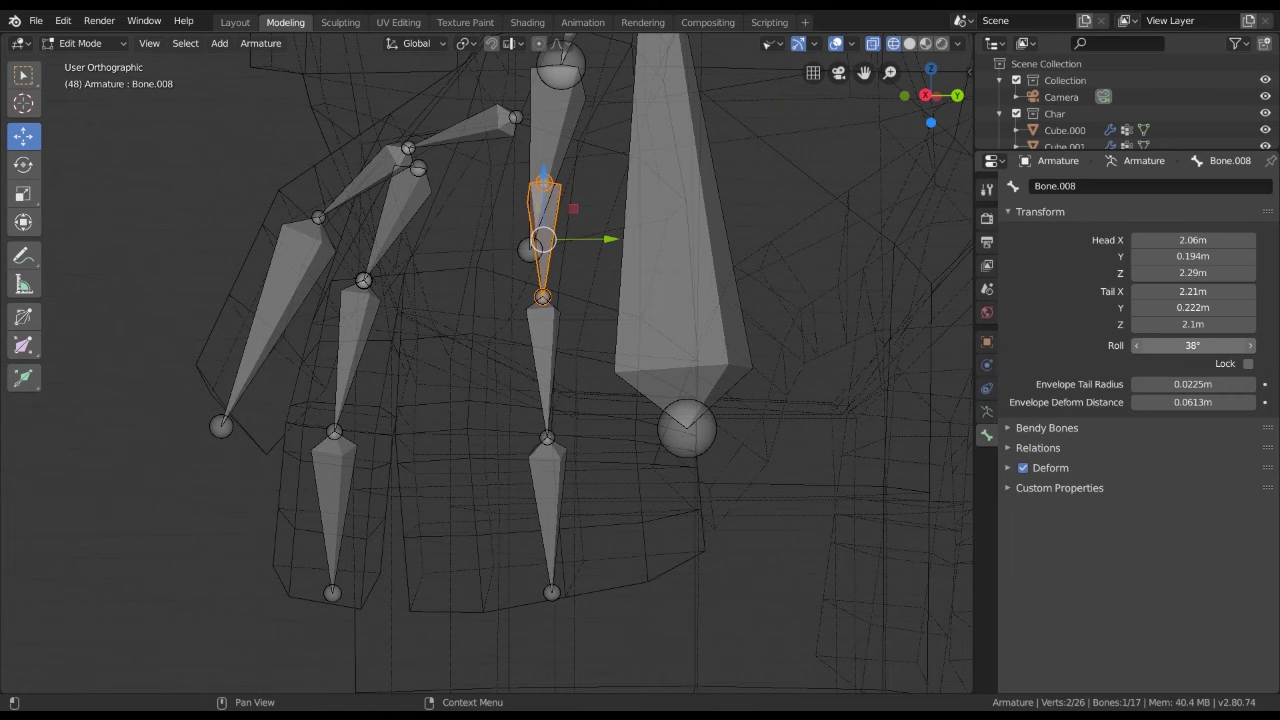
middle_click_drag(600, 400, 660, 380)
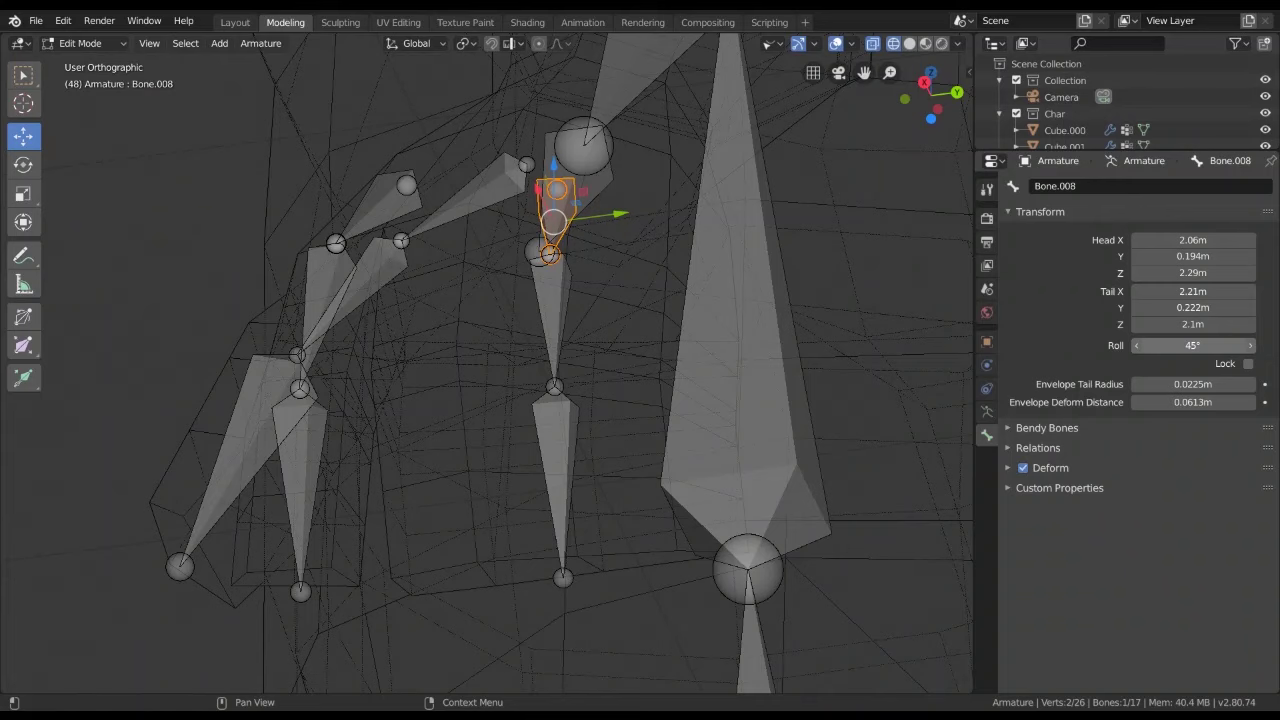
middle_click_drag(600, 320, 555, 297)
key("g")
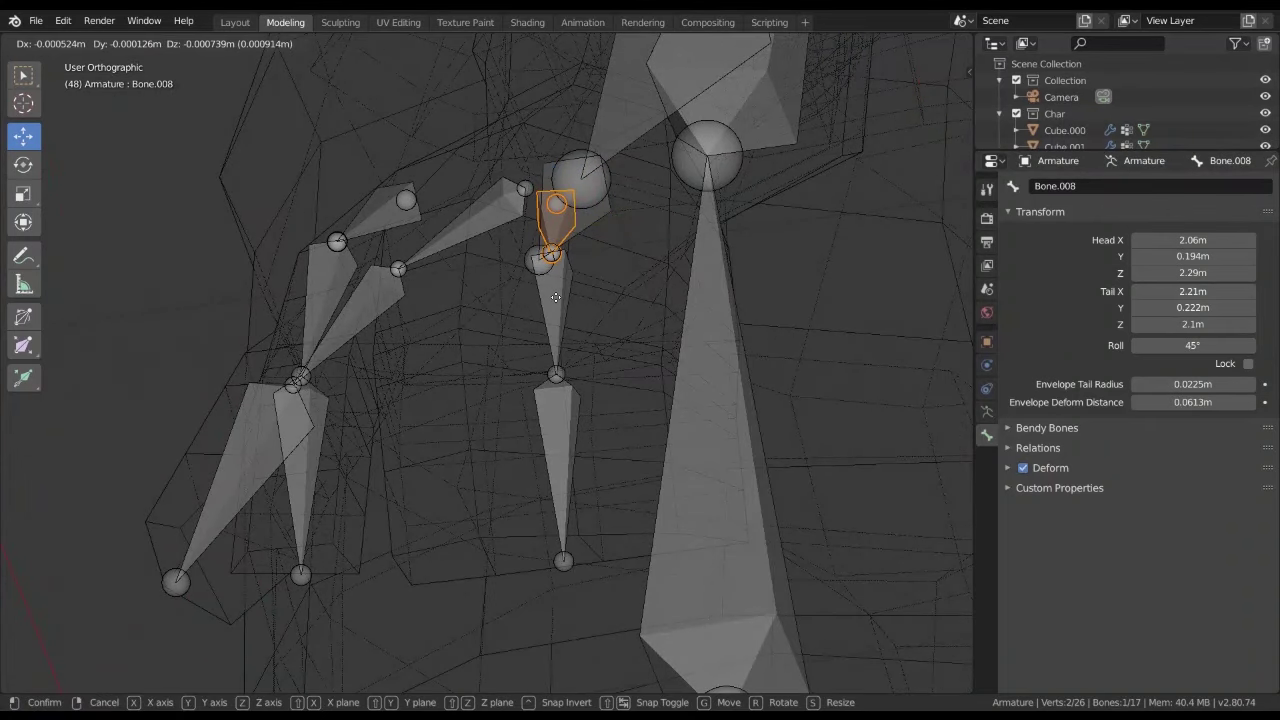
left_click(555, 297)
Set the rolls of Bone.009 to 75° and Bone.010 to -75°
left_click(555, 300)
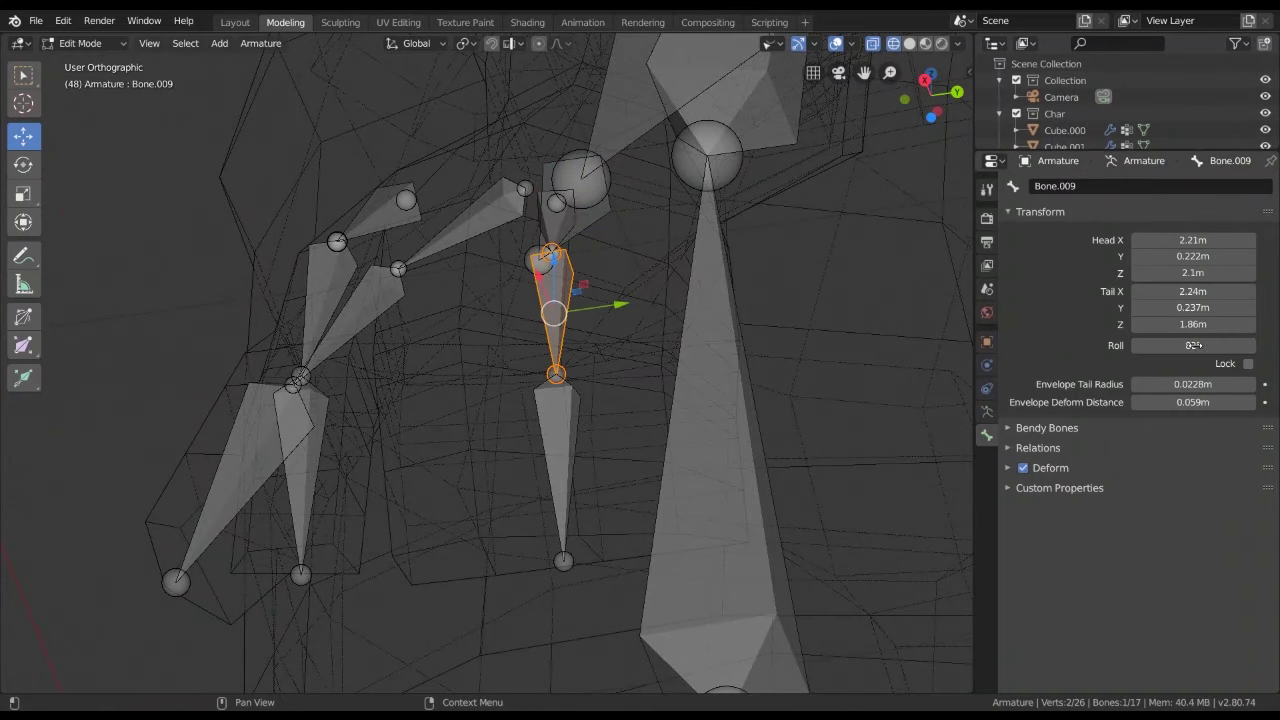
left_click_drag(1196, 345, 1202, 345)
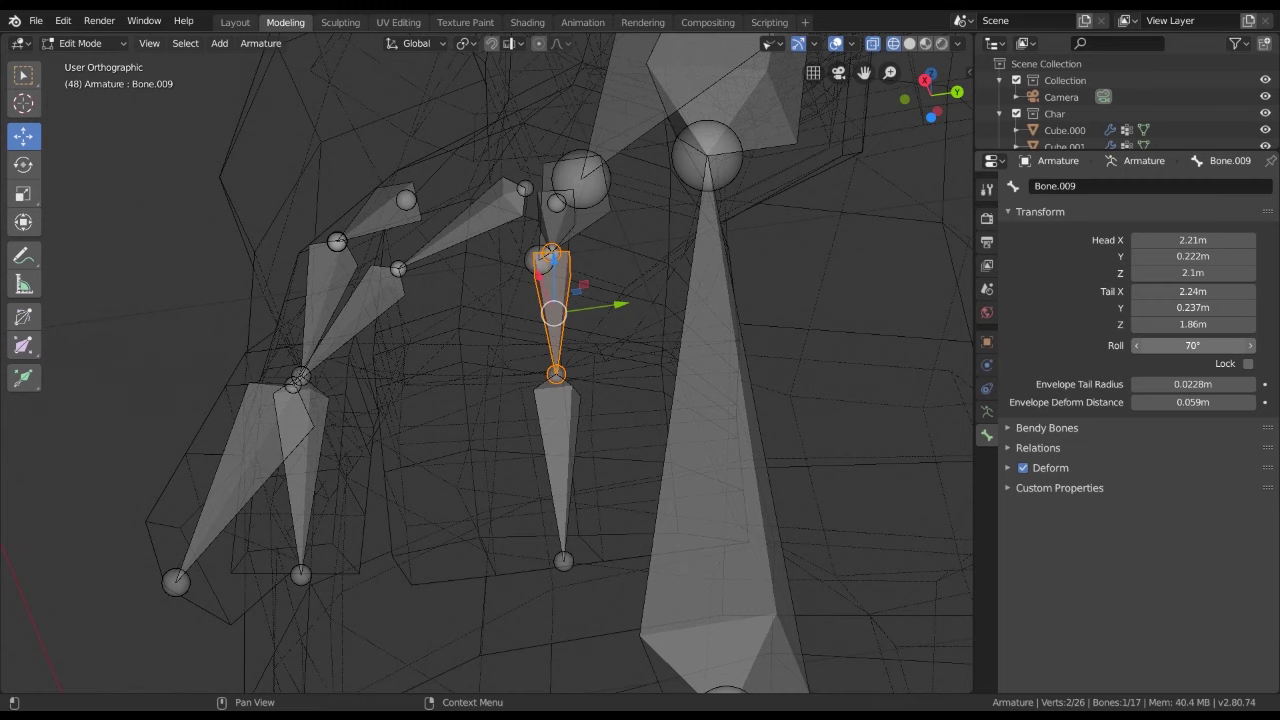
middle_click_drag(640, 330, 1183, 345)
mouse_move(1191, 345)
left_mouse_down()
mouse_move(1180, 345)
mouse_move(1195, 345)
left_mouse_up()
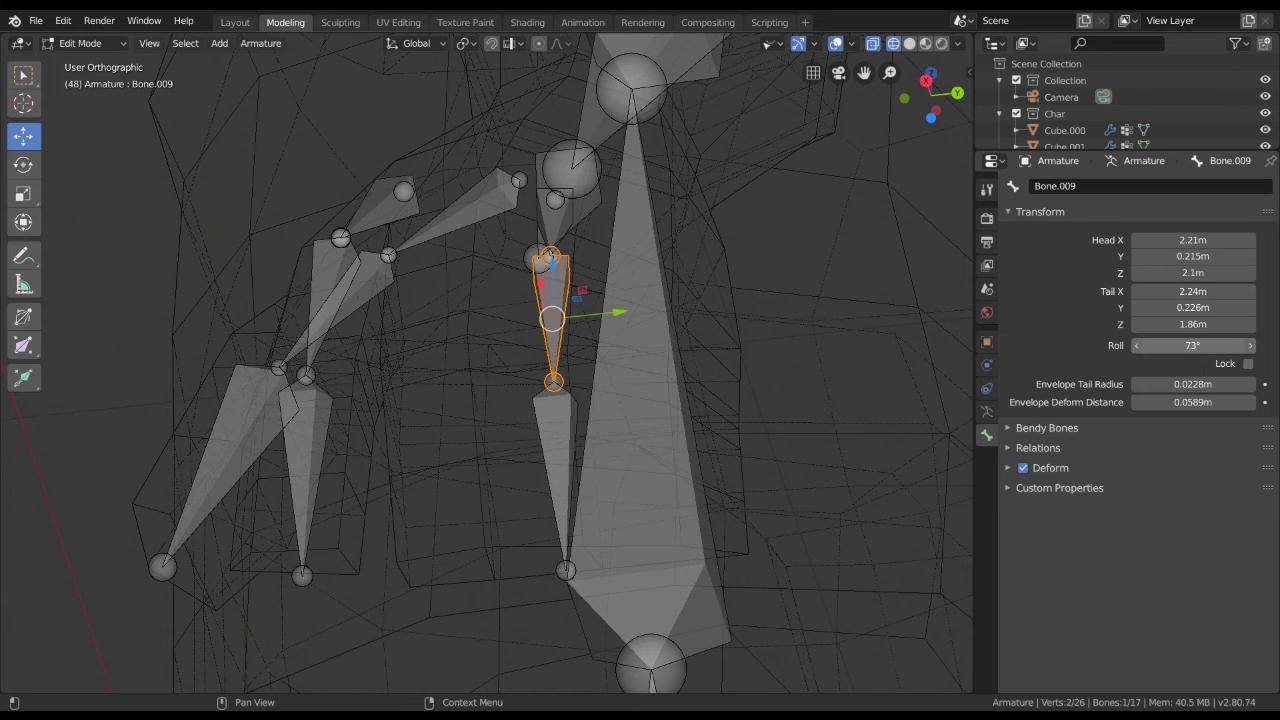
middle_click_drag(760, 320, 666, 278)
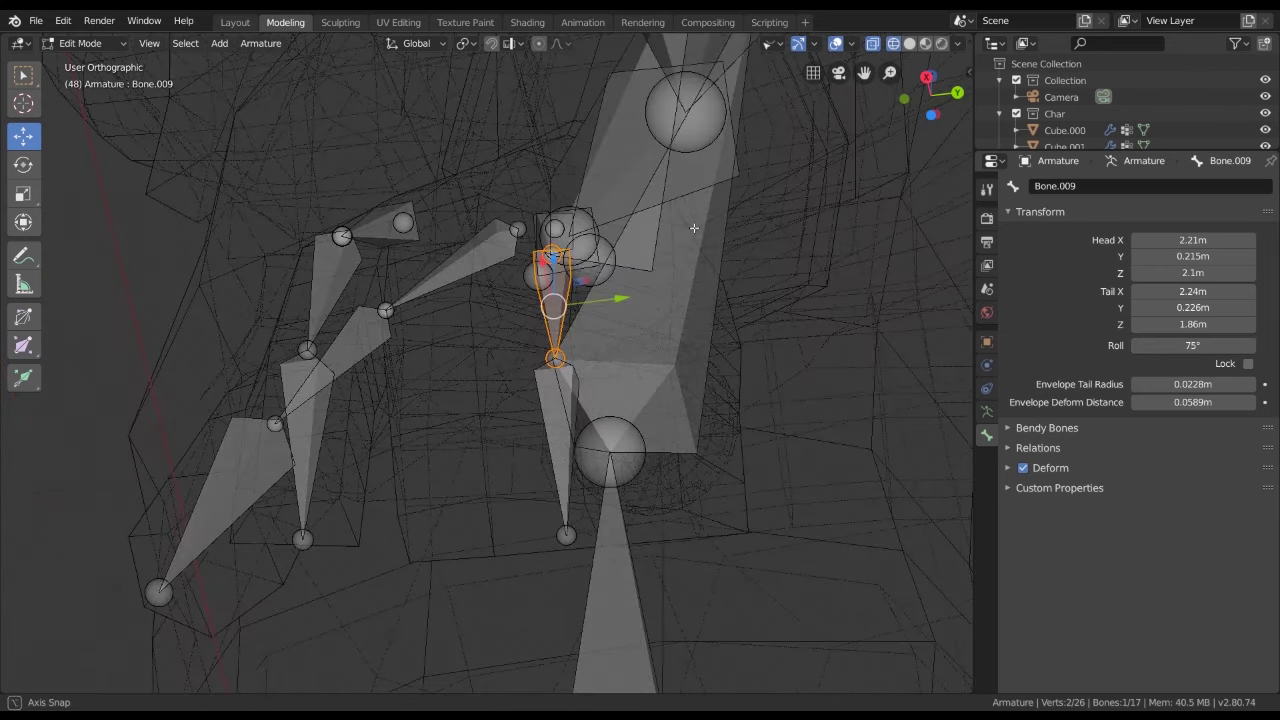
left_click(598, 433)
middle_click_drag(598, 433, 700, 430)
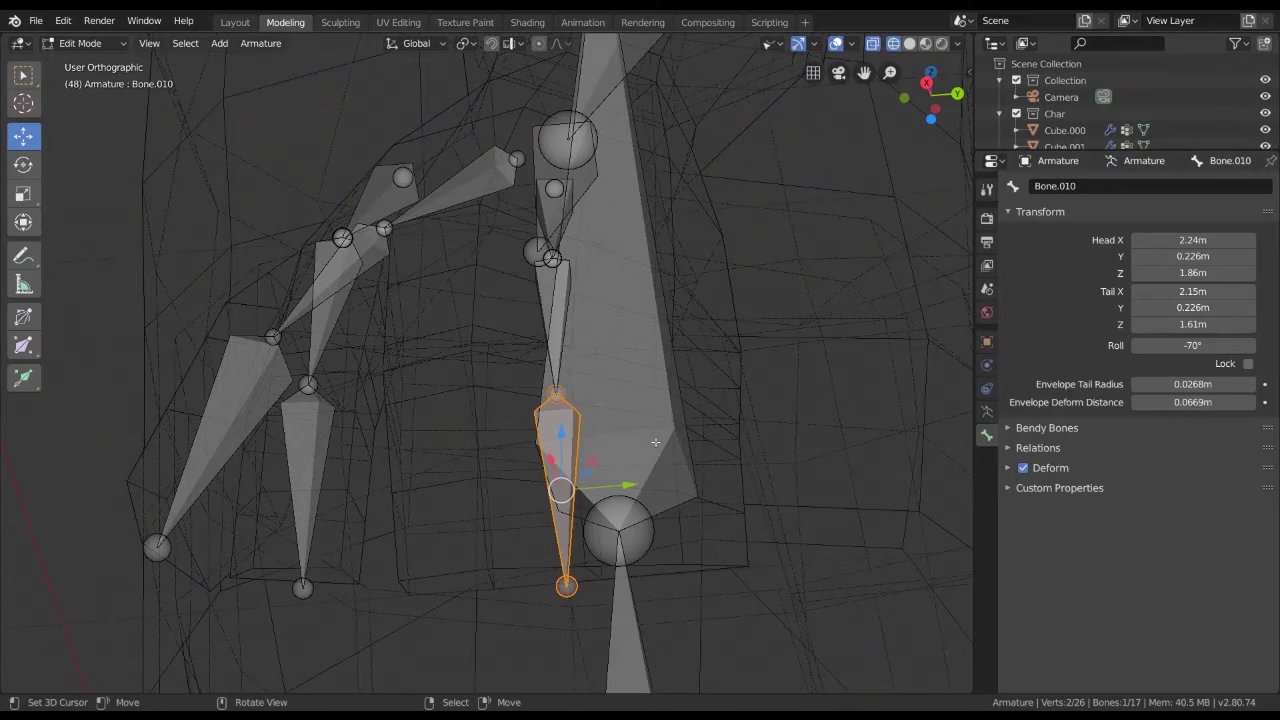
left_click_drag(1219, 348, 1227, 348)
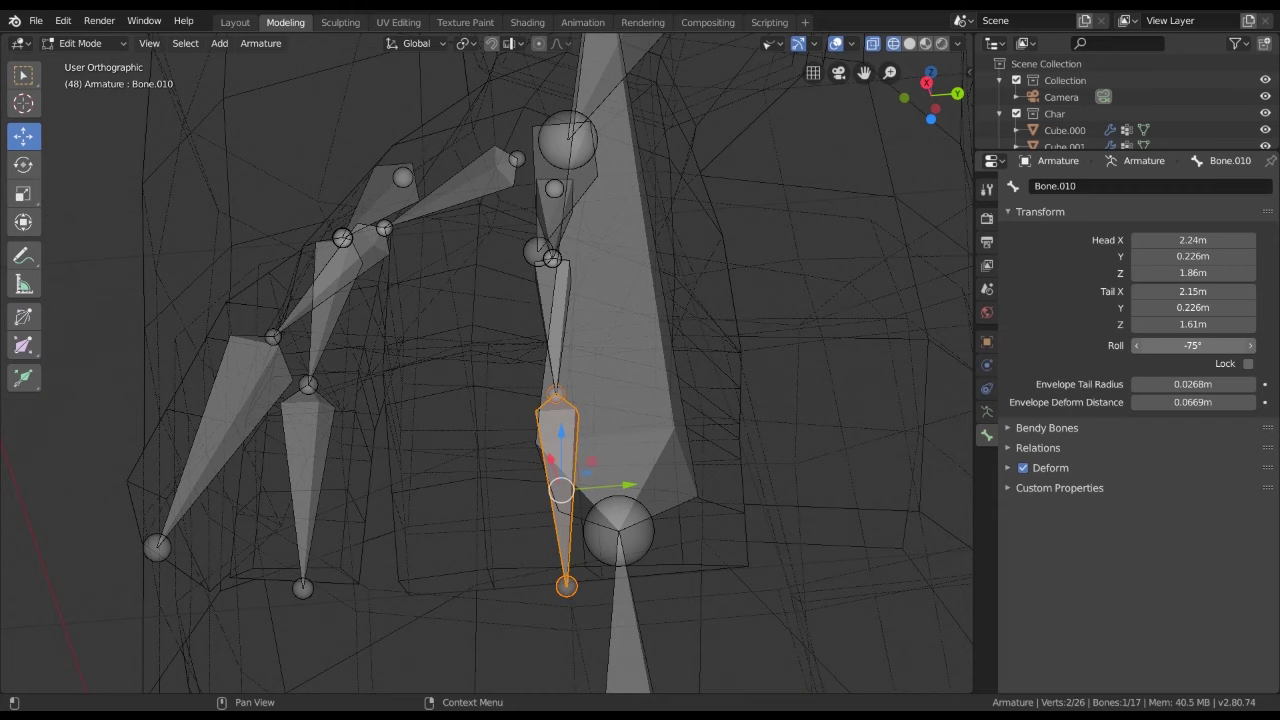
mouse_move(594, 243)
middle_mouse_down()
mouse_move(628, 232)
mouse_move(495, 596)
mouse_move(480, 560)
middle_mouse_up()
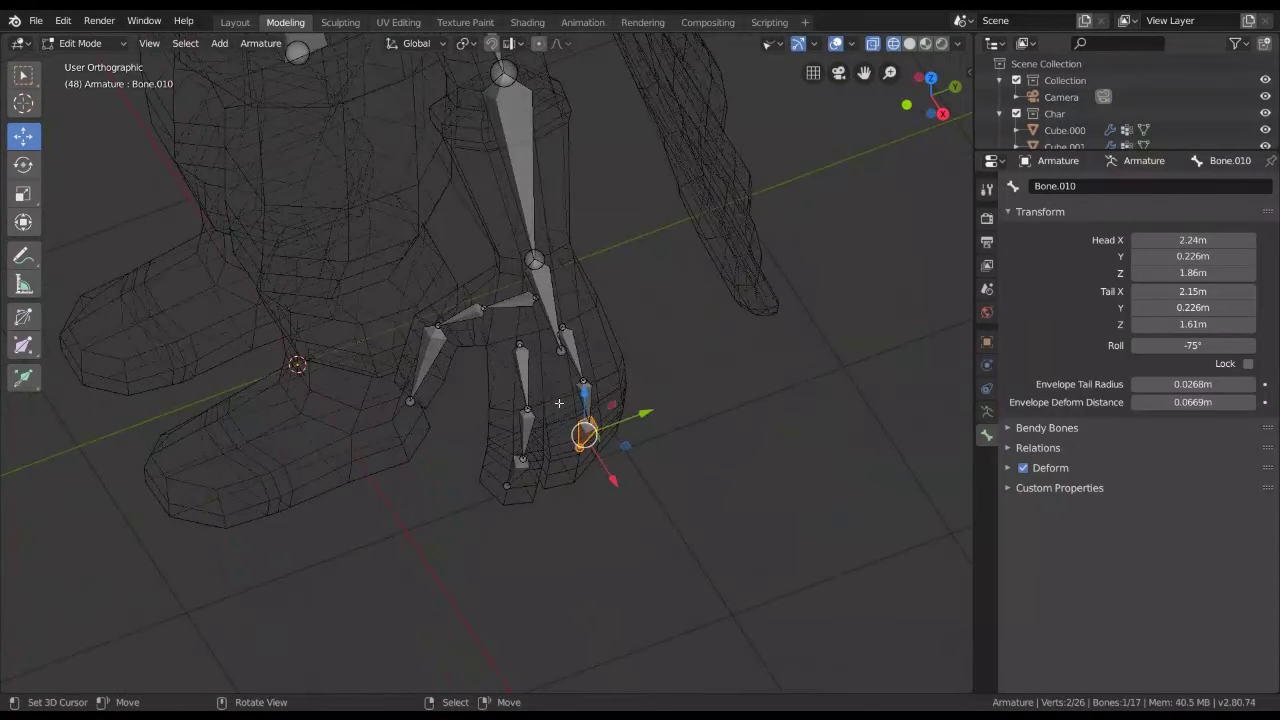
Move the head of thumb bone Bone.014 toward the palm and check it from the side
left_click(430, 143)
left_click(485, 113)
left_click_drag(485, 113, 430, 129)
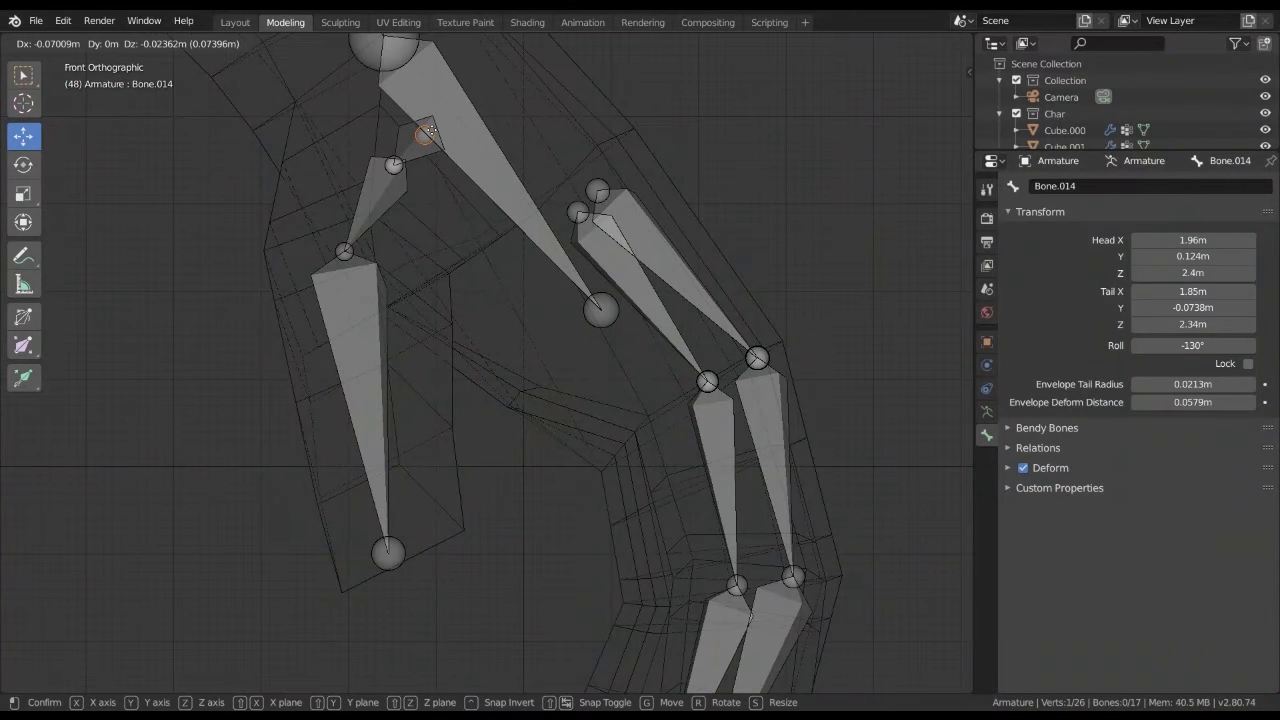
mouse_move(430, 129)
middle_mouse_down()
mouse_move(496, 150)
mouse_move(347, 305)
mouse_move(40, 326)
middle_mouse_up()
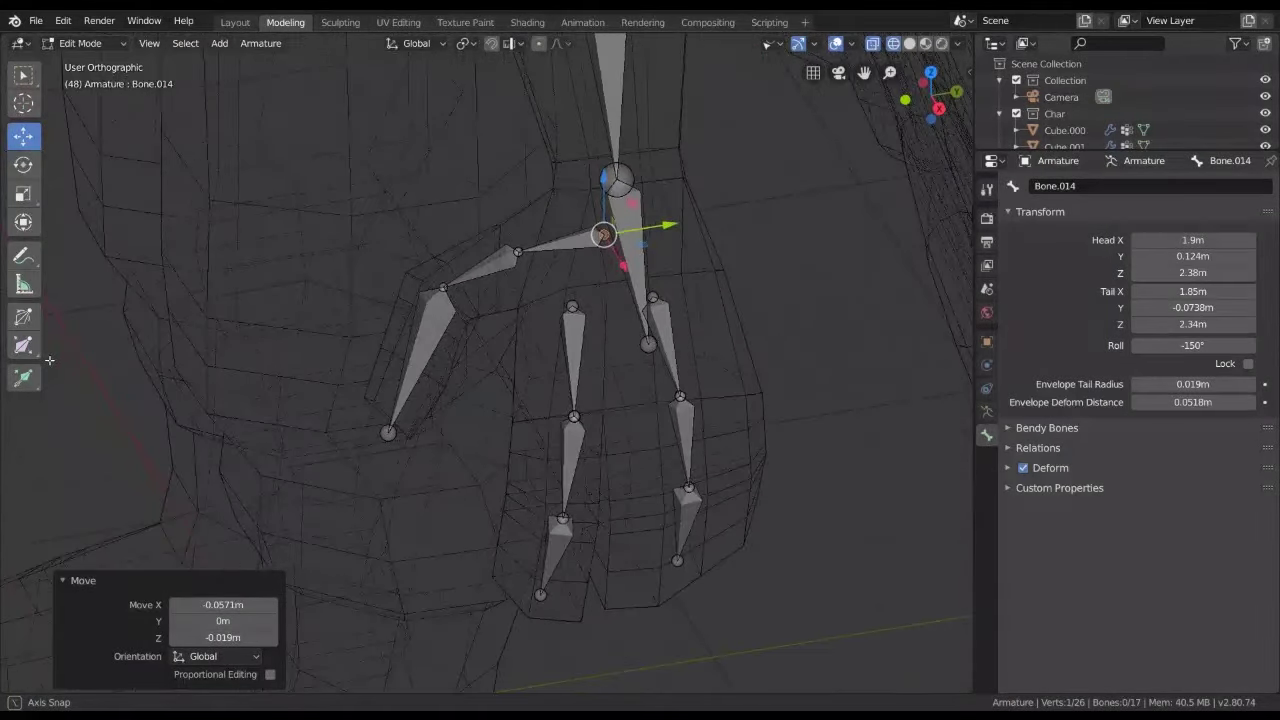
middle_click_drag(40, 326, 477, 321)
key("KP_1")
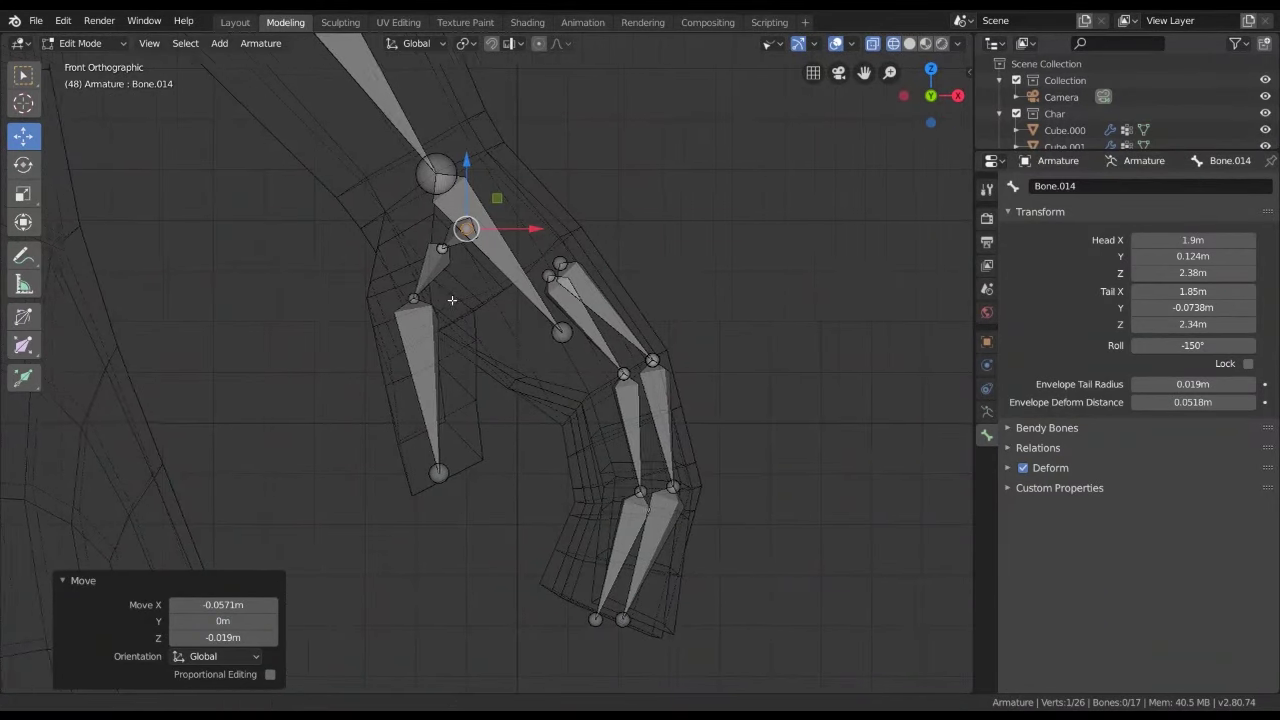
Move the Bone.014/Bone.015 joint in front view and inspect it from several angles
left_click(420, 270)
key("g")
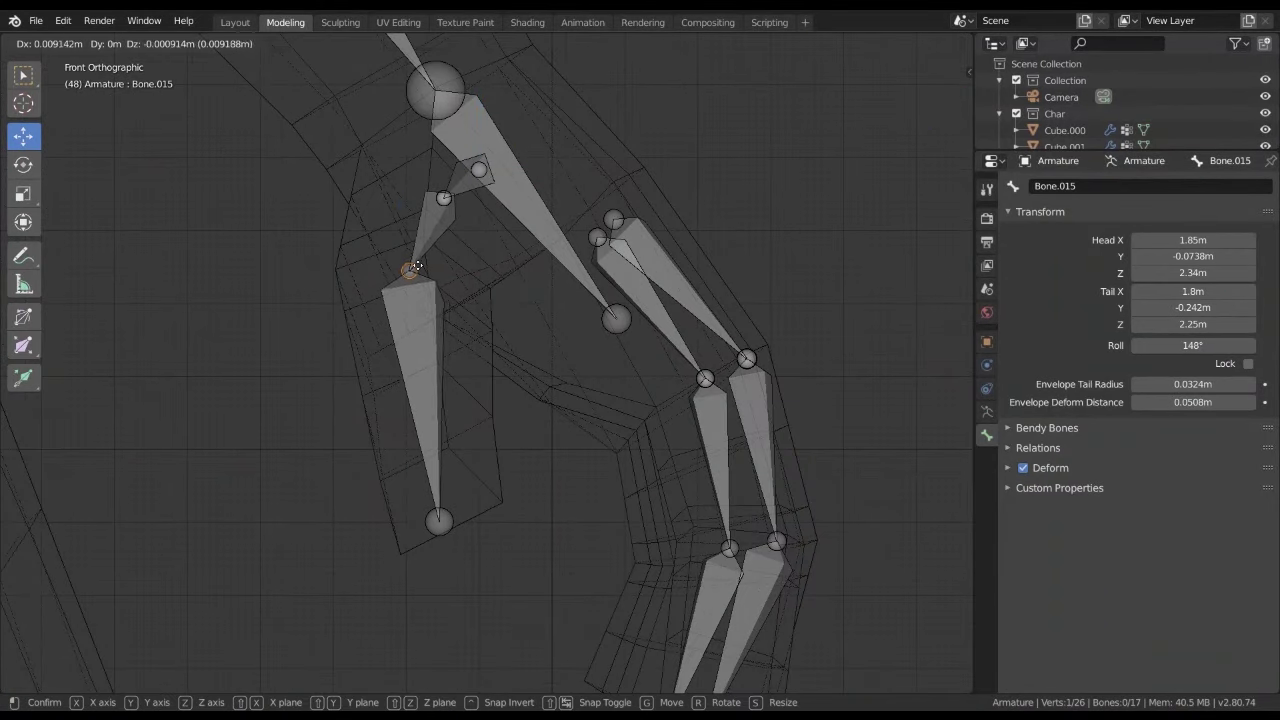
left_click(427, 268)
middle_click_drag(430, 270, 683, 315)
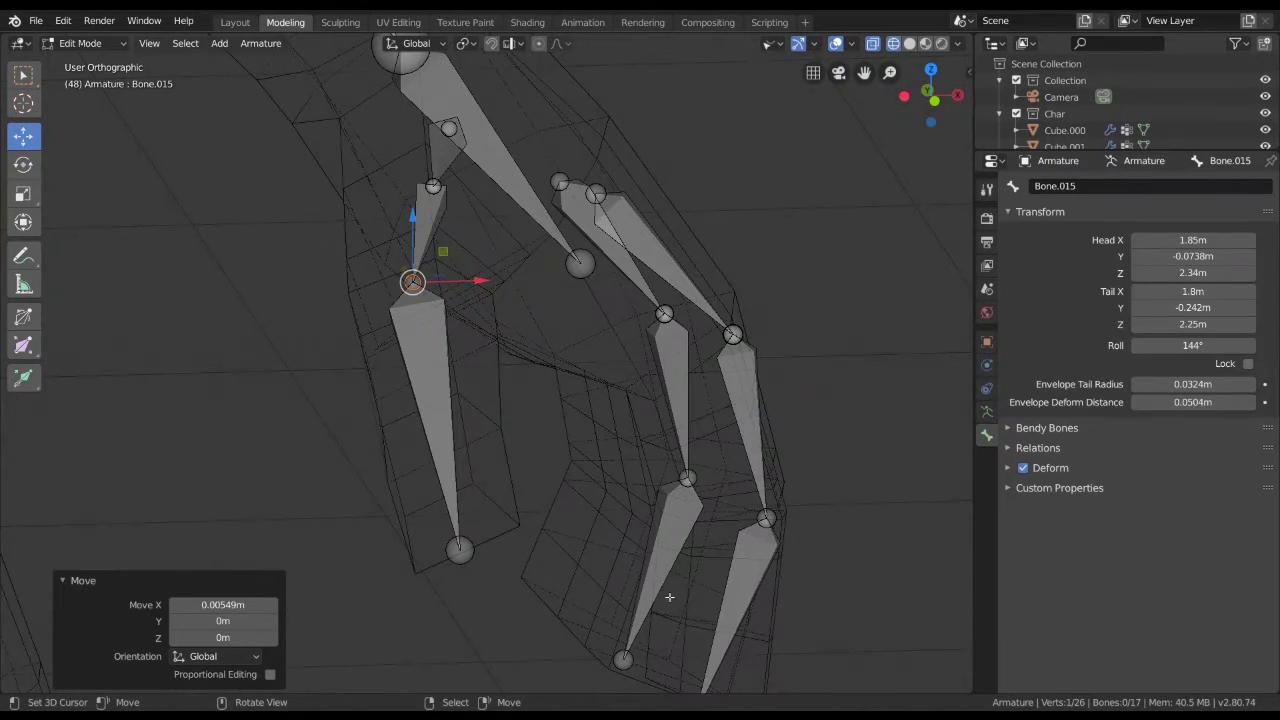
middle_click_drag(669, 597, 509, 151)
scroll(383, 431, "up", 3)
scroll(341, 303, "up", 2)
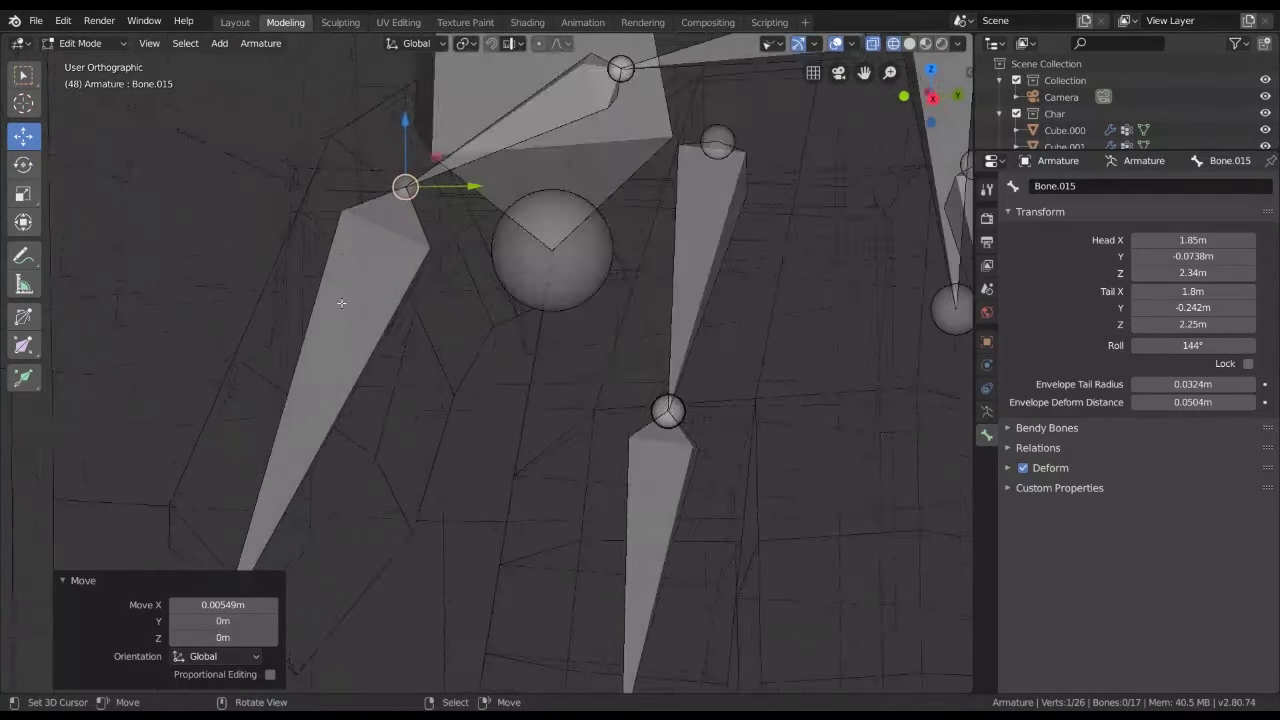
scroll(341, 303, "down", 4)
mouse_move(341, 303)
middle_mouse_down()
mouse_move(471, 371)
mouse_move(490, 308)
middle_mouse_up()
Refine the thumb joint position twice more so the chain sits inside the thumb mesh
key("g")
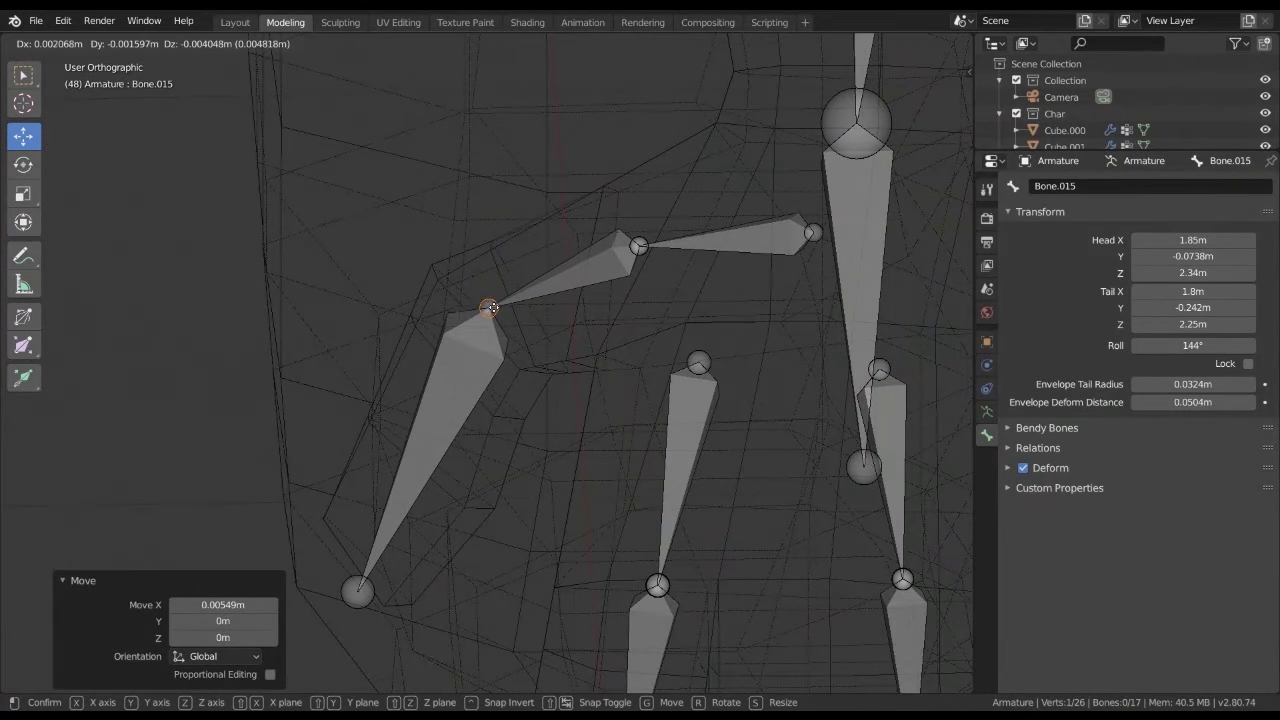
left_click(488, 312)
key("KP_1")
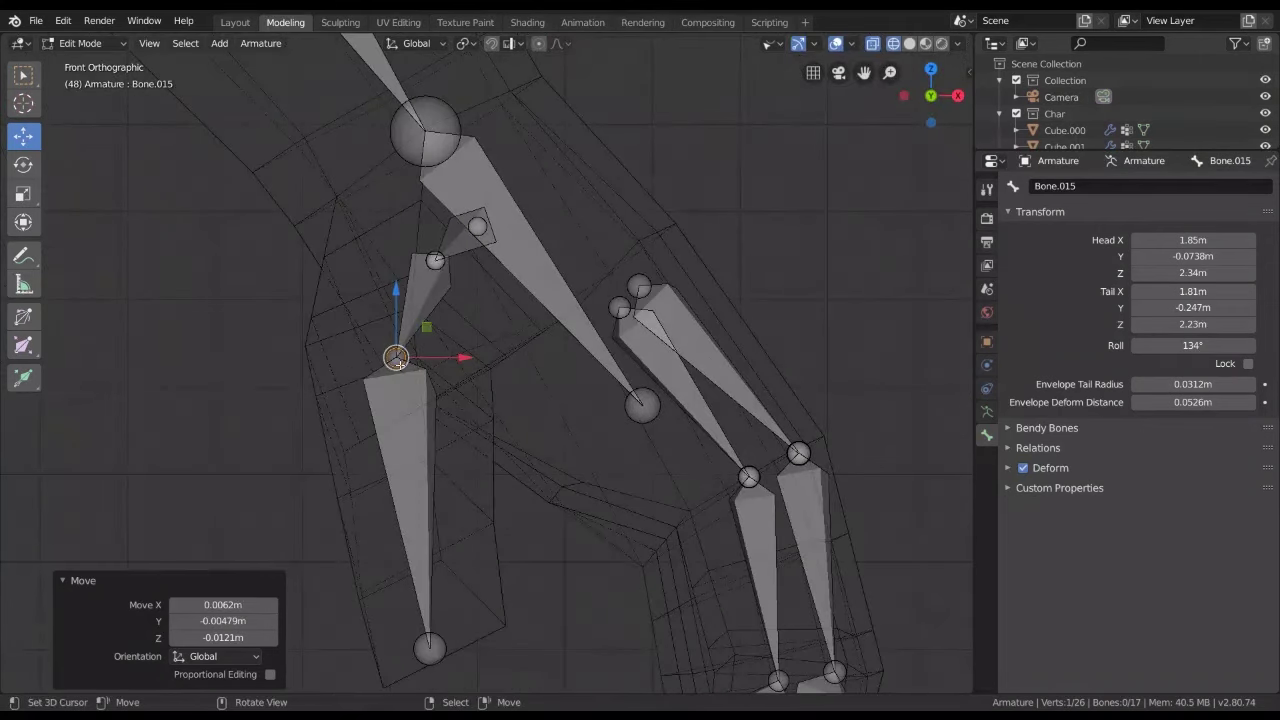
key("g")
left_click(398, 352)
scroll(398, 352, "down", 1)
mouse_move(398, 352)
middle_mouse_down()
mouse_move(520, 486)
mouse_move(622, 457)
middle_mouse_up()
Extrude a new bone straight down along Z from the root spine bone Bone
left_click(572, 405)
key("KP_1")
scroll(469, 291, "up", 1)
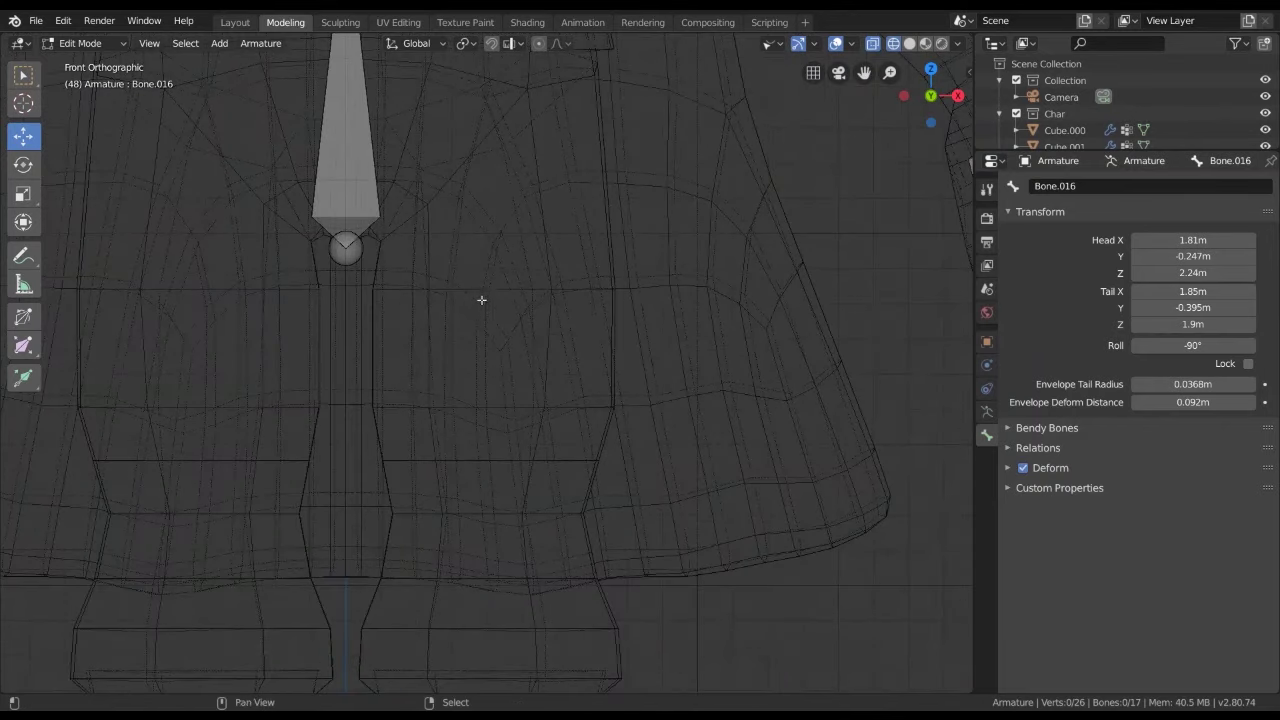
scroll(483, 357, "down", 2)
scroll(483, 357, "down", 1)
scroll(500, 308, "down", 1)
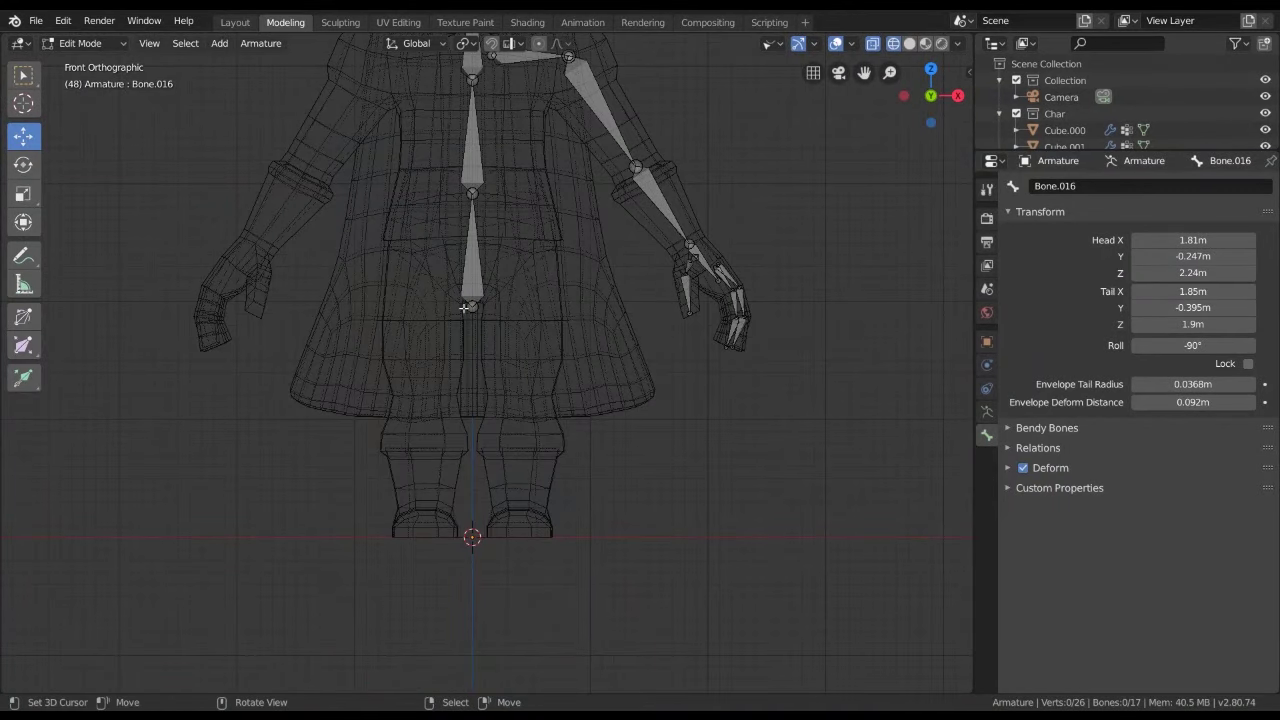
left_click(473, 307)
scroll(471, 300, "up", 1)
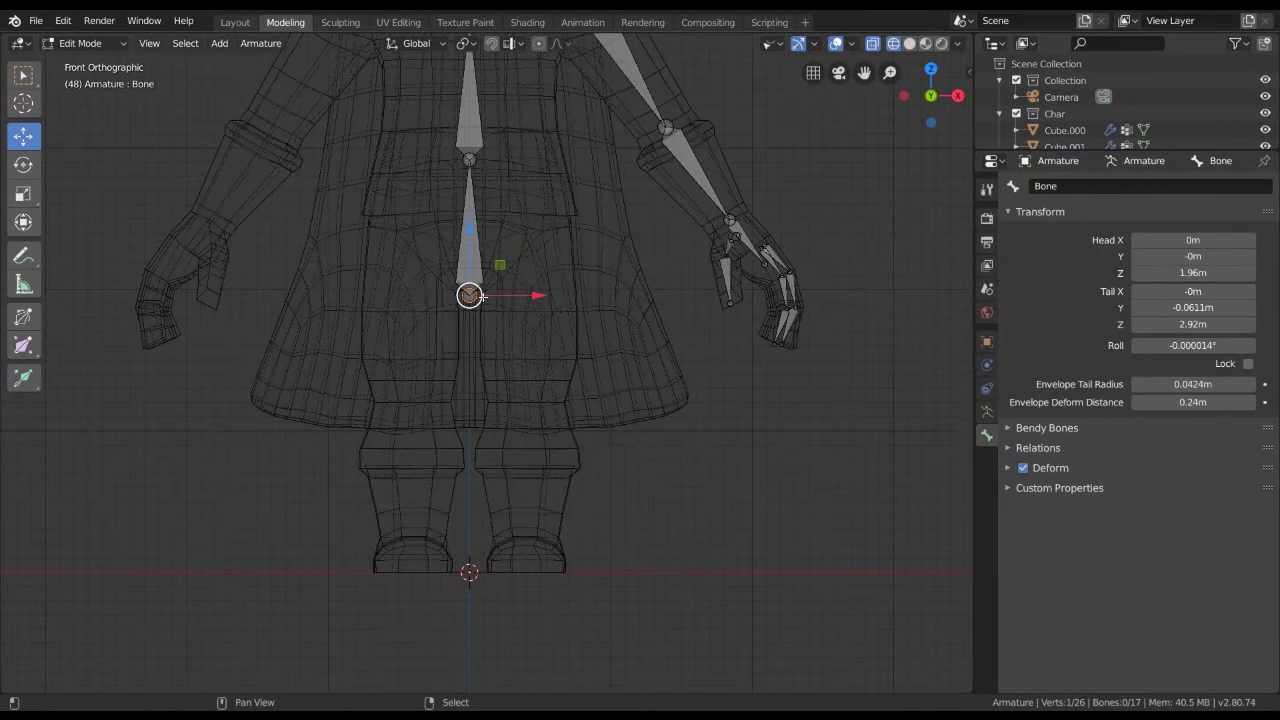
scroll(498, 333, "up", 4)
key("e")
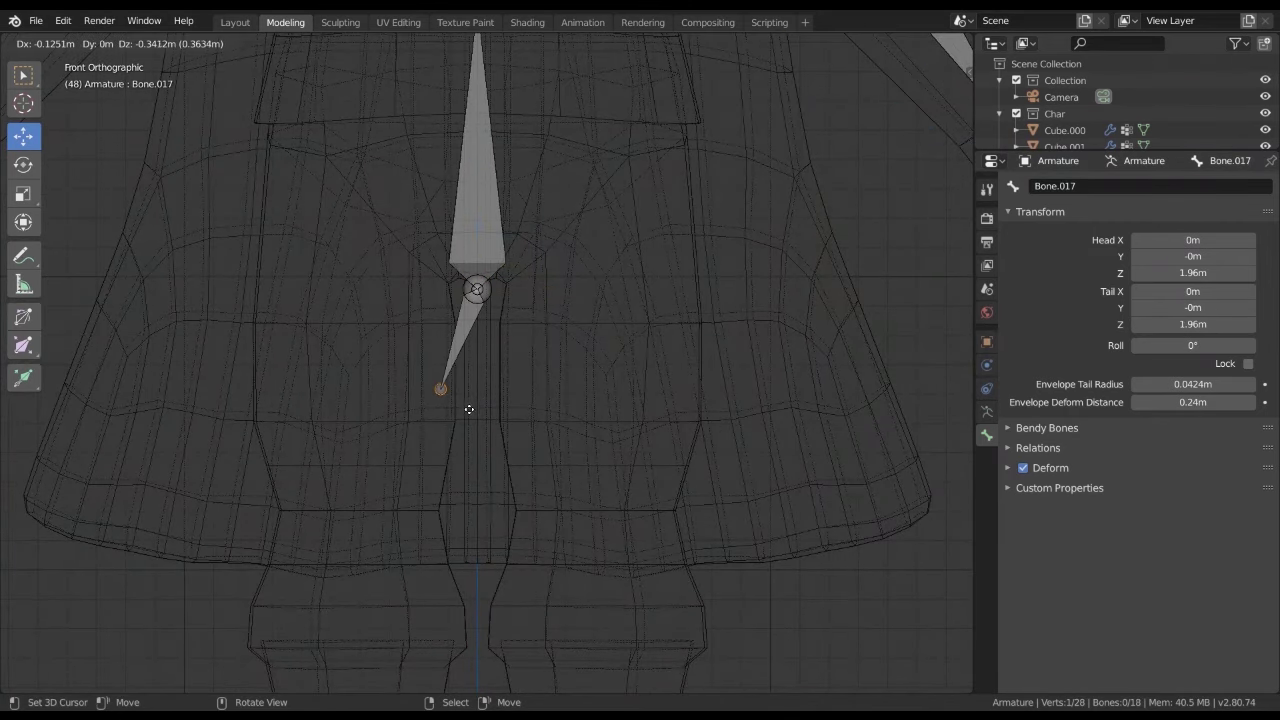
key("z")
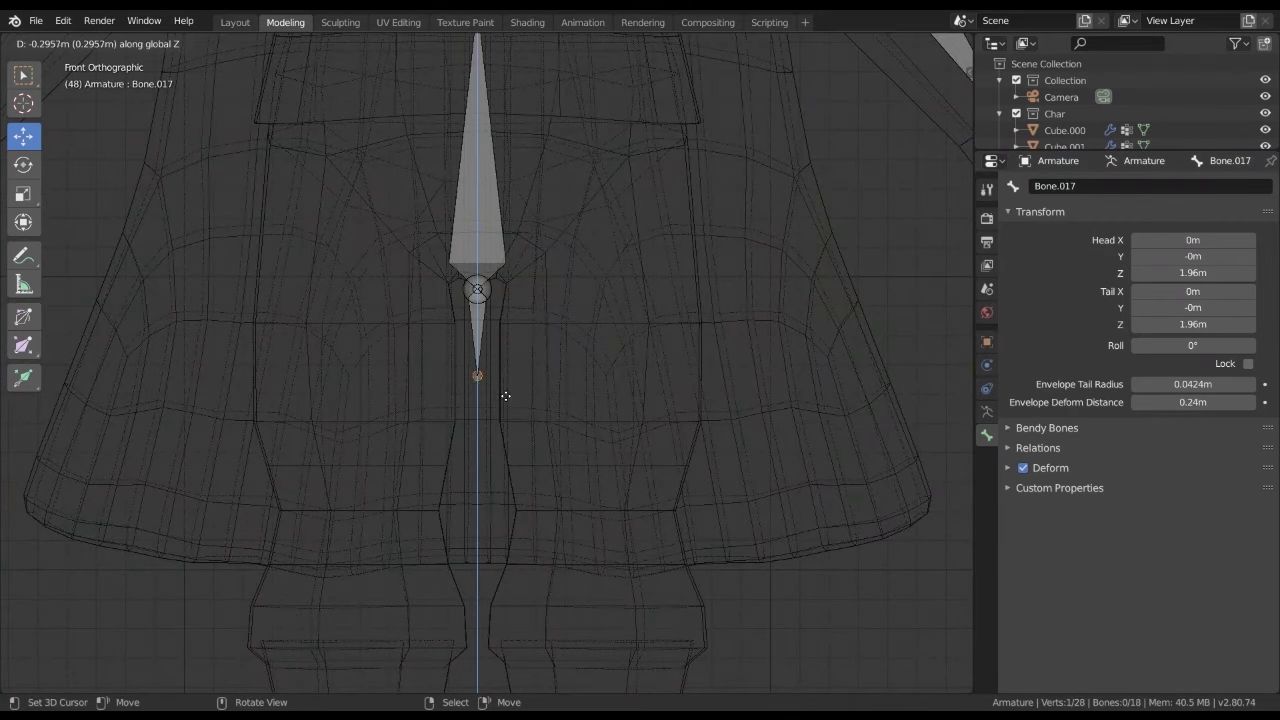
left_click(510, 477)
Move the new bone over to the character's right hip as the thigh
scroll(494, 386, "down", 2)
left_click(482, 365)
key("g")
left_click(543, 250)
middle_click_drag(600, 450, 604, 372, "shift")
Place the thigh's lower end at the knee, 1.2 m high, adjusted along depth
left_click(543, 293)
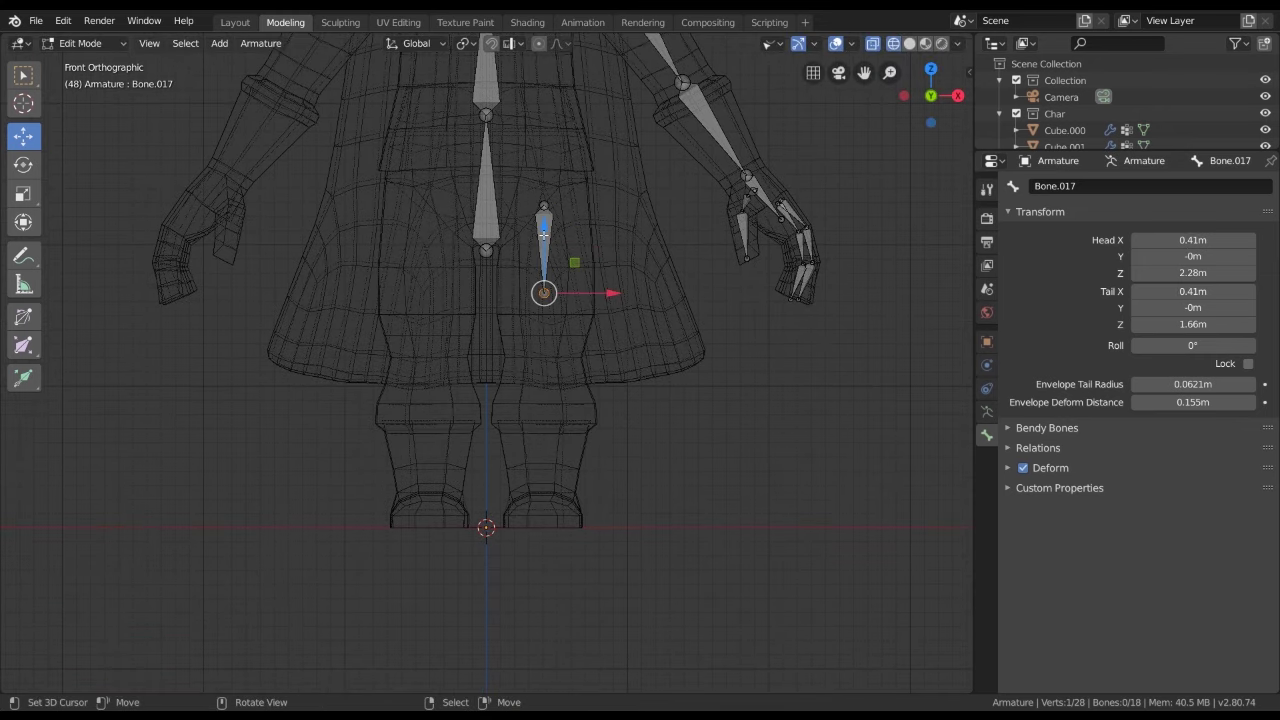
key("g")
key("z")
left_click(540, 287)
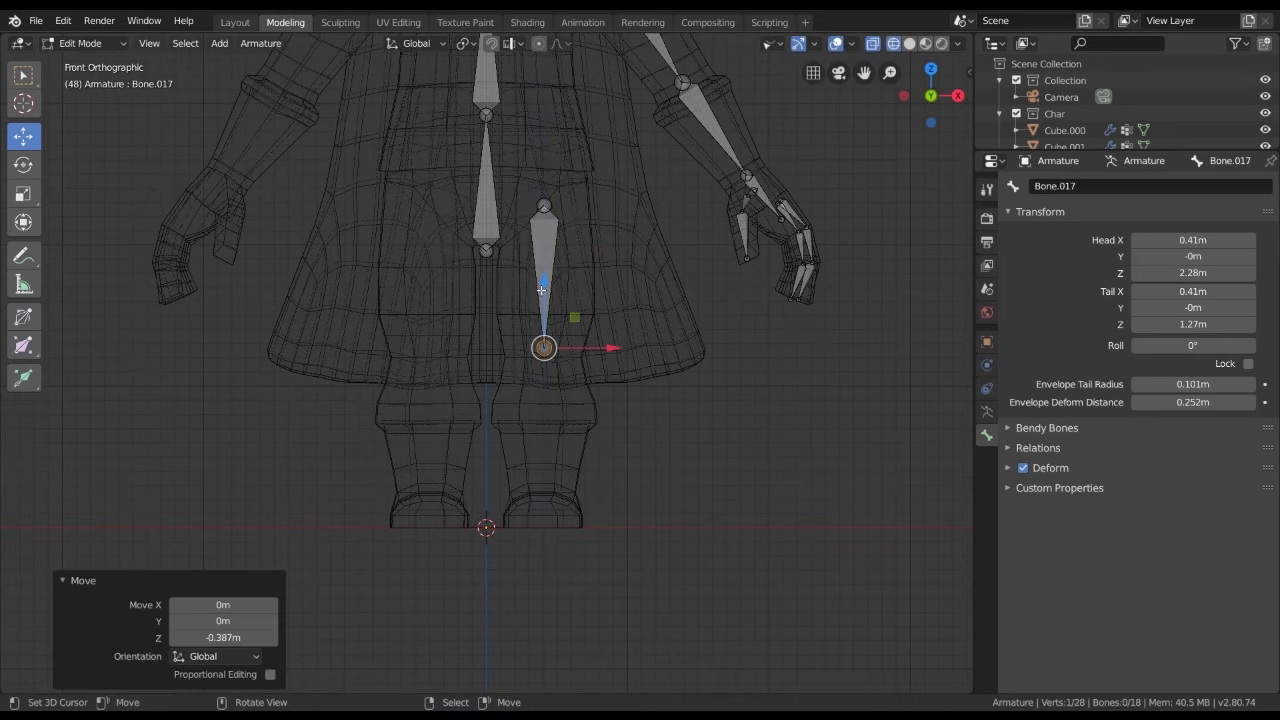
scroll(551, 294, "up", 4)
middle_click_drag(551, 294, 388, 290, "alt")
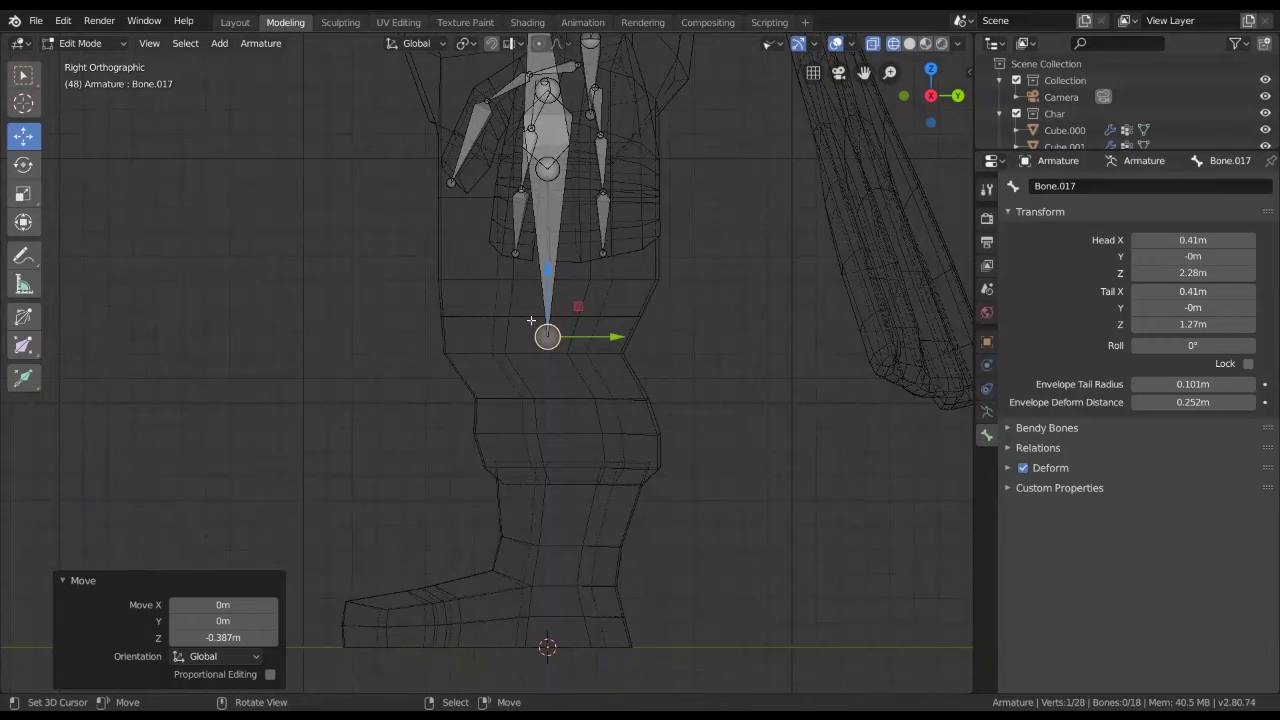
key("g")
key("z")
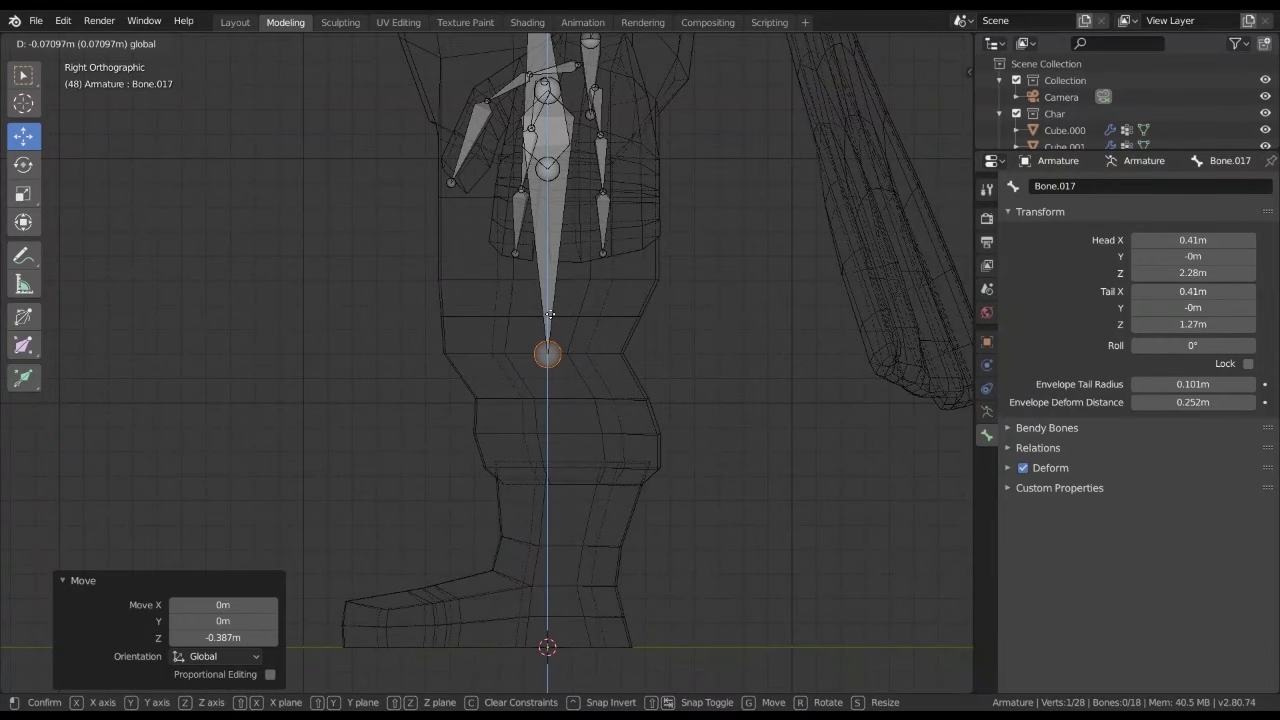
left_click(550, 314)
scroll(590, 350, "down", 2)
scroll(615, 371, "down", 1)
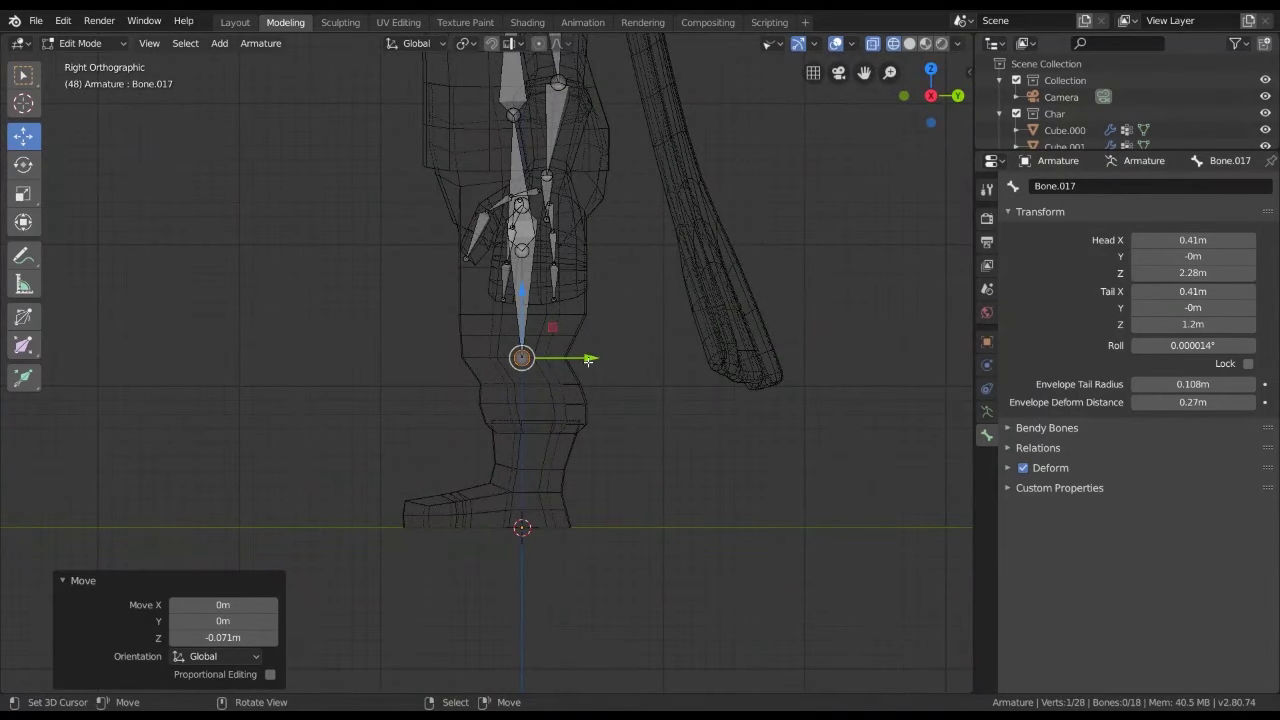
left_click_drag(589, 360, 553, 362)
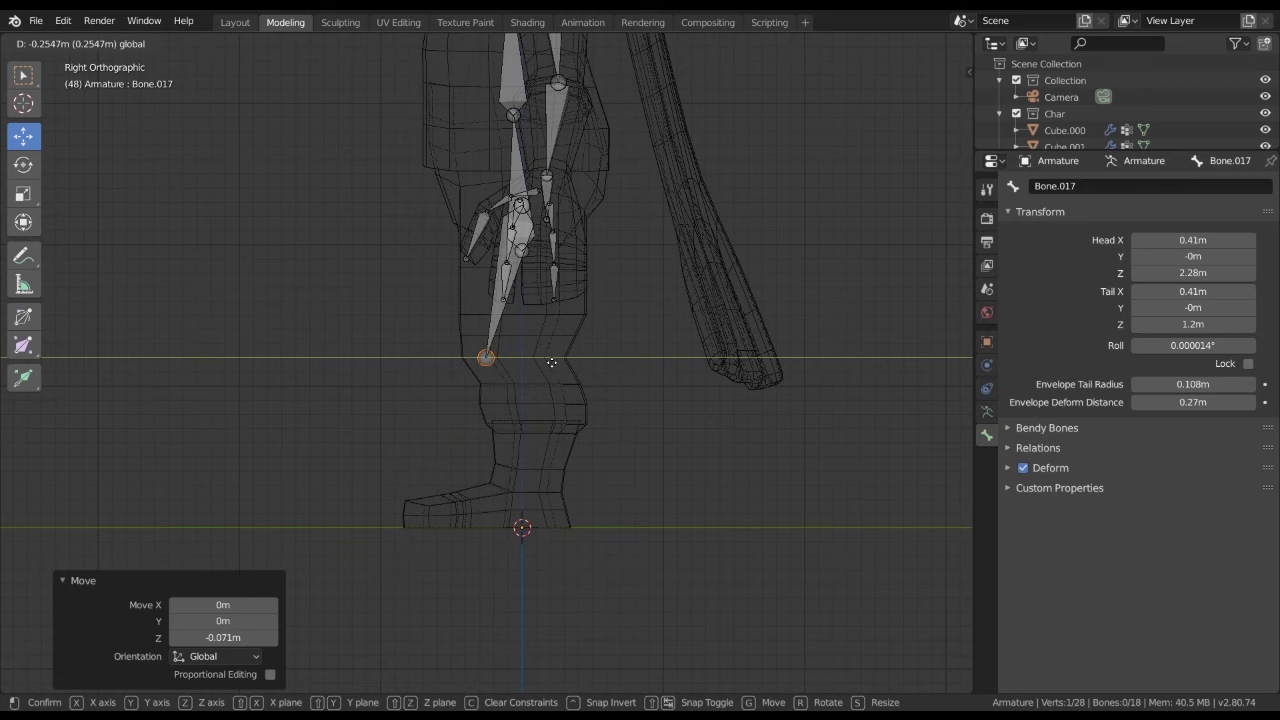
left_click(551, 362)
middle_click_drag(551, 362, 536, 300, "shift")
Extrude shin, foot and toe bones from the knee down to the toe tip
key("e")
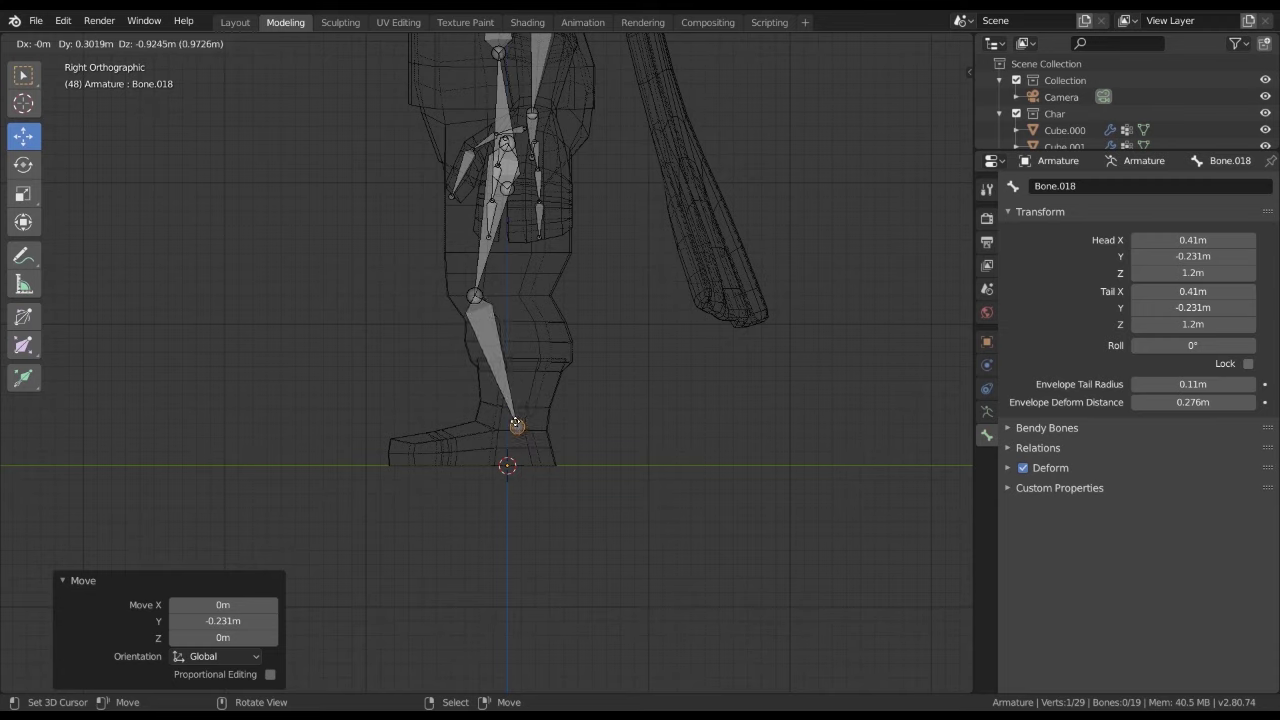
left_click(514, 426)
key("e")
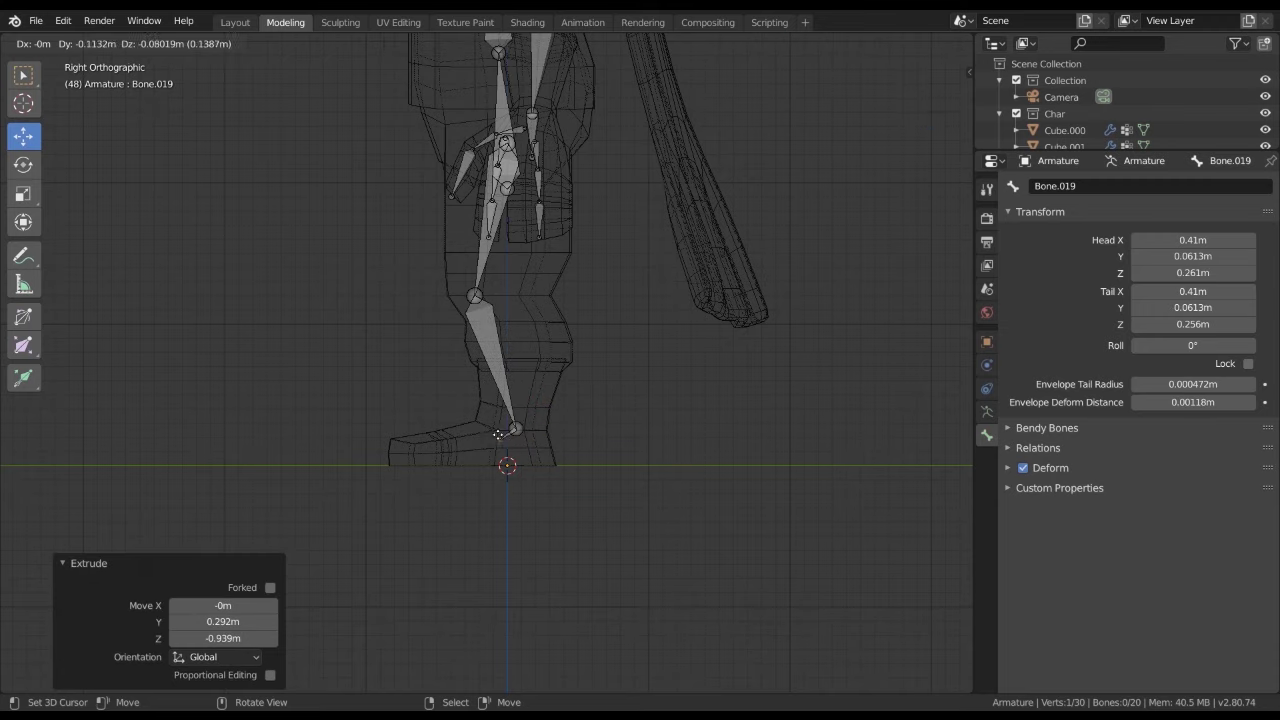
left_click(443, 438)
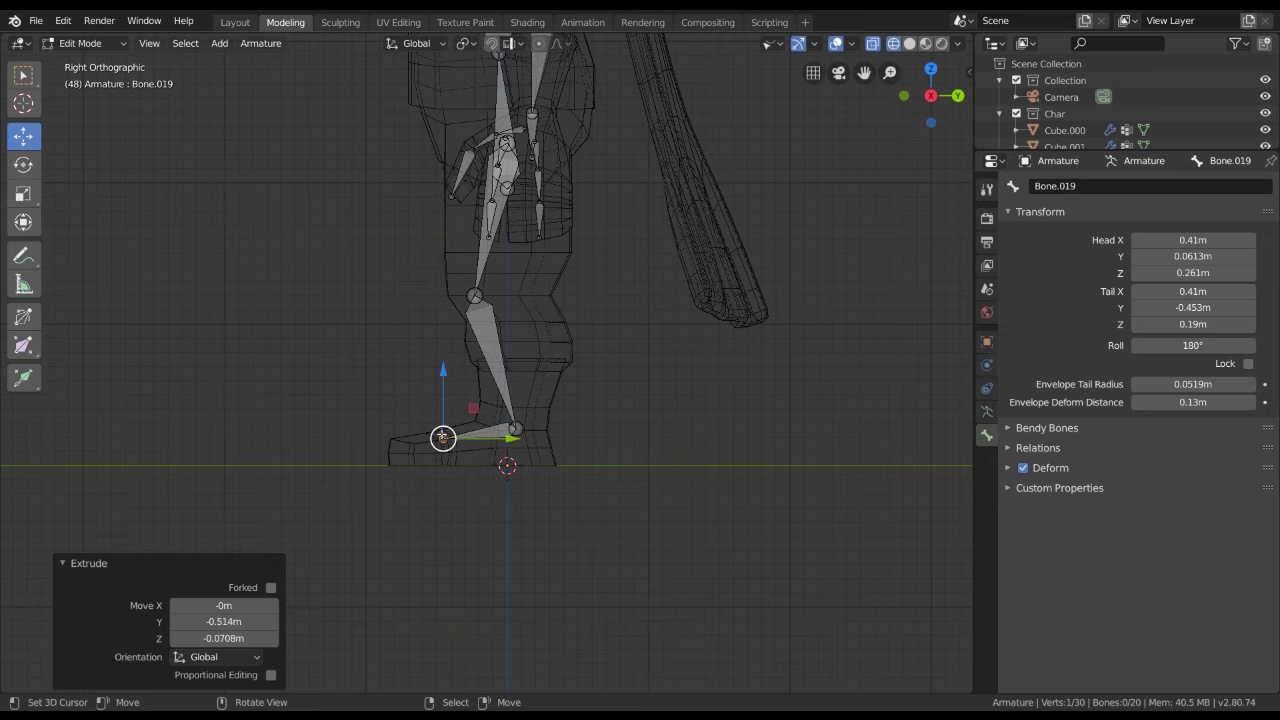
key("e")
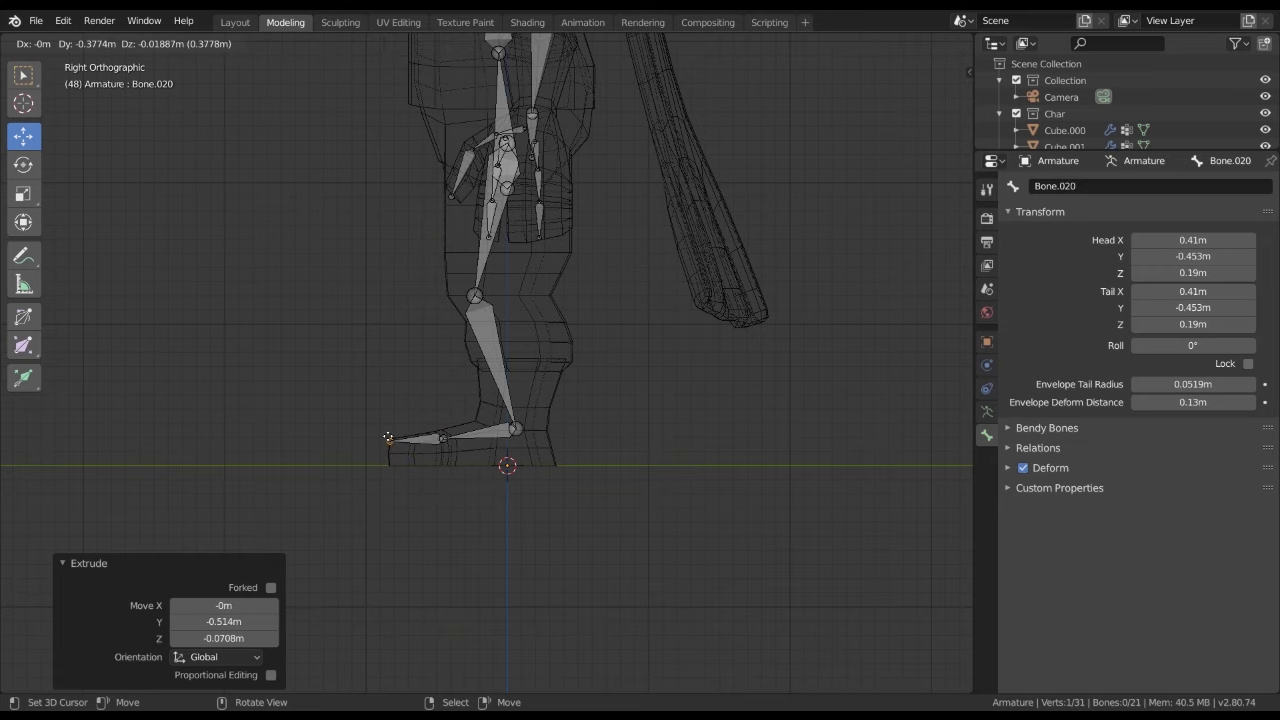
left_click(387, 438)
scroll(390, 445, "up", 7)
middle_click_drag(394, 448, 518, 236, "shift")
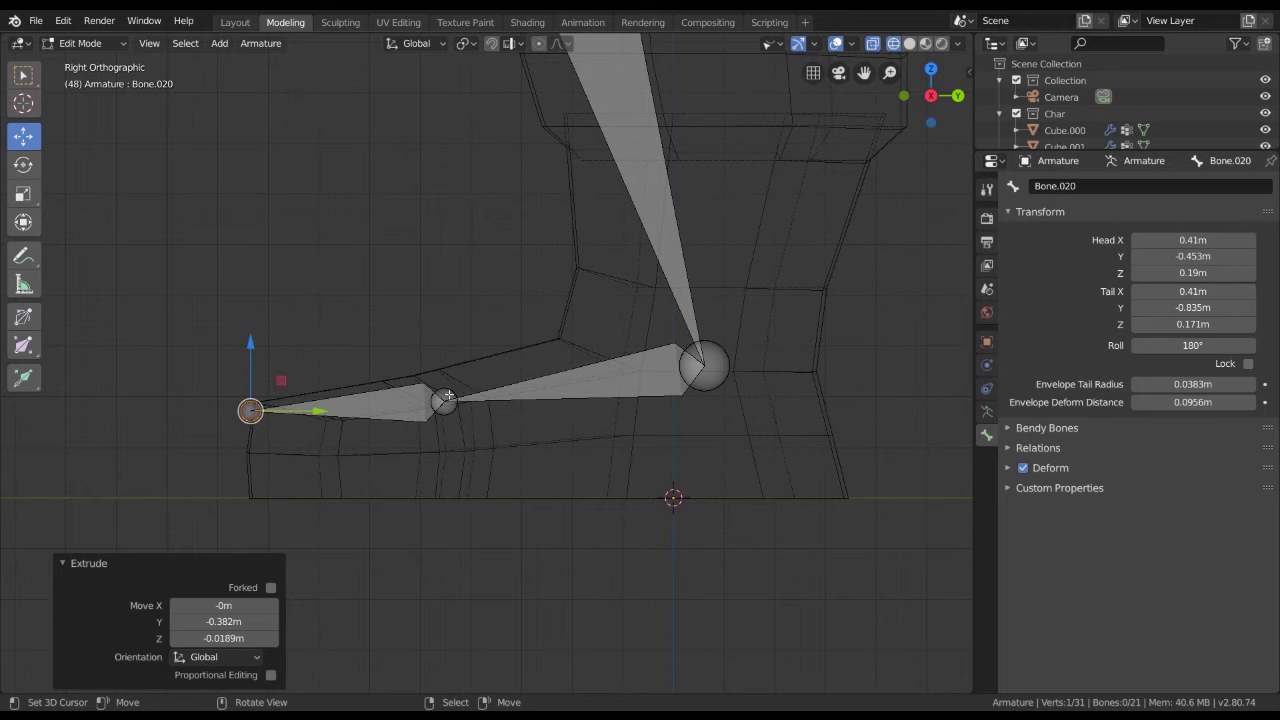
Lower the toe bone slightly and inspect the foot bones from the side
left_click(408, 389)
left_click_drag(353, 348, 353, 351)
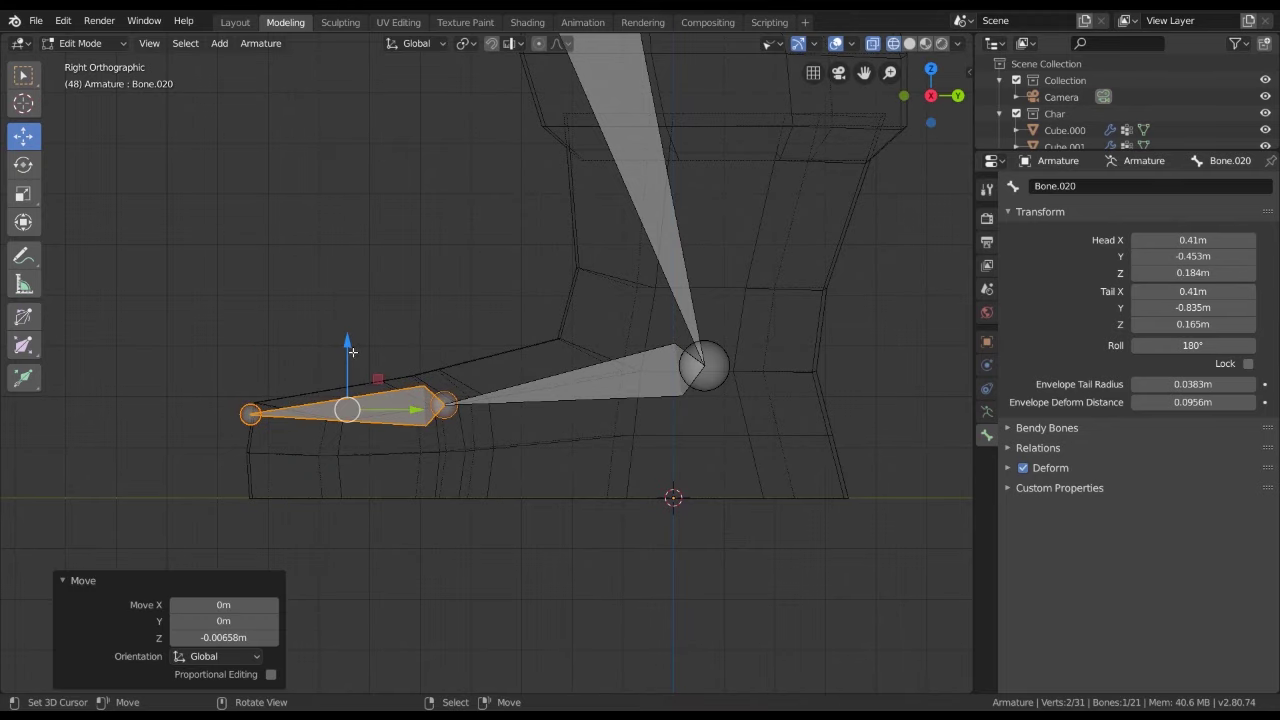
scroll(420, 380, "down", 5)
middle_click_drag(450, 360, 567, 342)
key("KP_3")
scroll(560, 330, "up", 4)
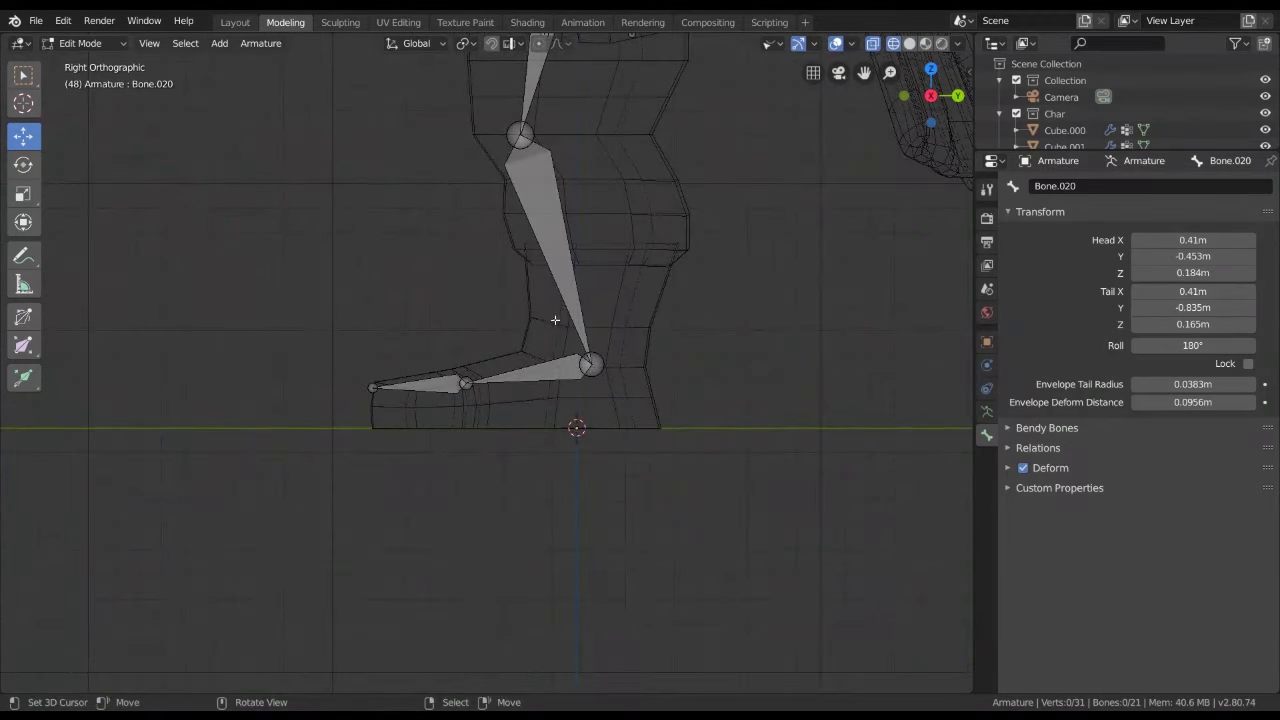
Extrude a level heel bone backward along Y from the ankle
left_click(497, 403)
mouse_move(520, 382)
middle_mouse_down("shift")
mouse_move(487, 340)
mouse_move(551, 334)
mouse_move(543, 426)
middle_mouse_up("shift")
scroll(487, 340, "up", 2)
key("KP_3")
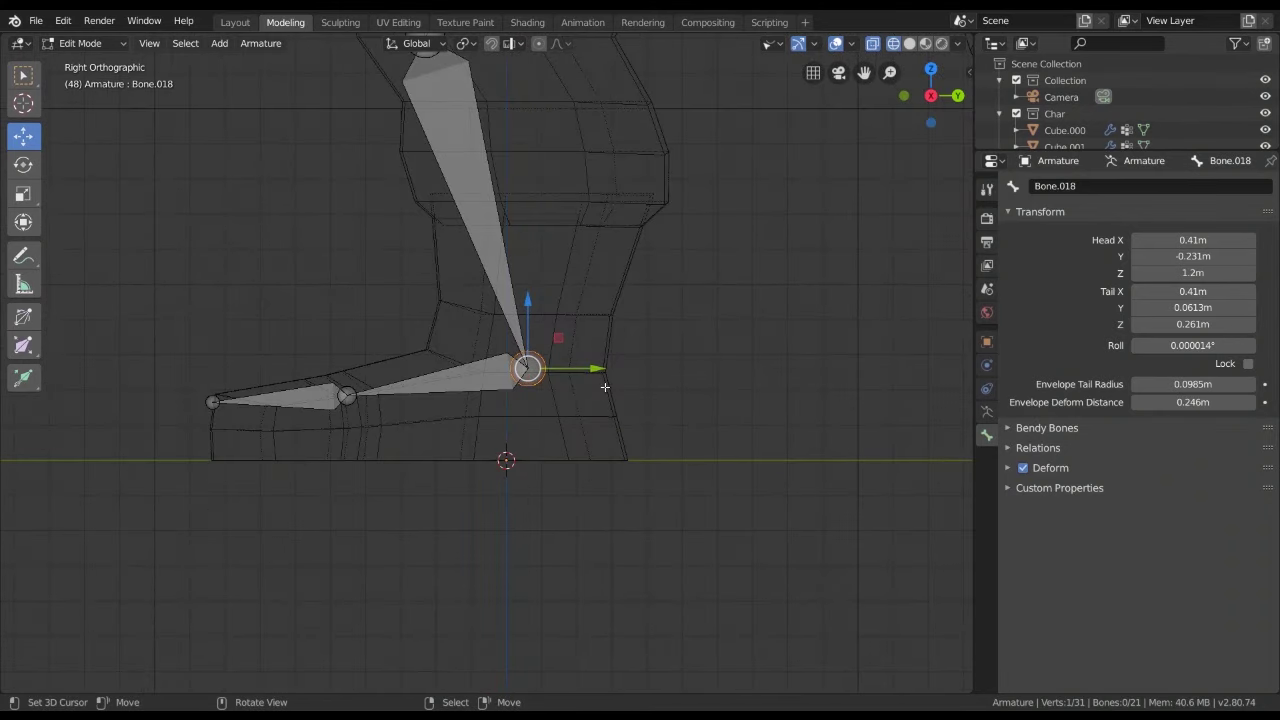
mouse_move(560, 360)
middle_mouse_down("shift")
mouse_move(531, 383)
mouse_move(531, 405)
middle_mouse_up("shift")
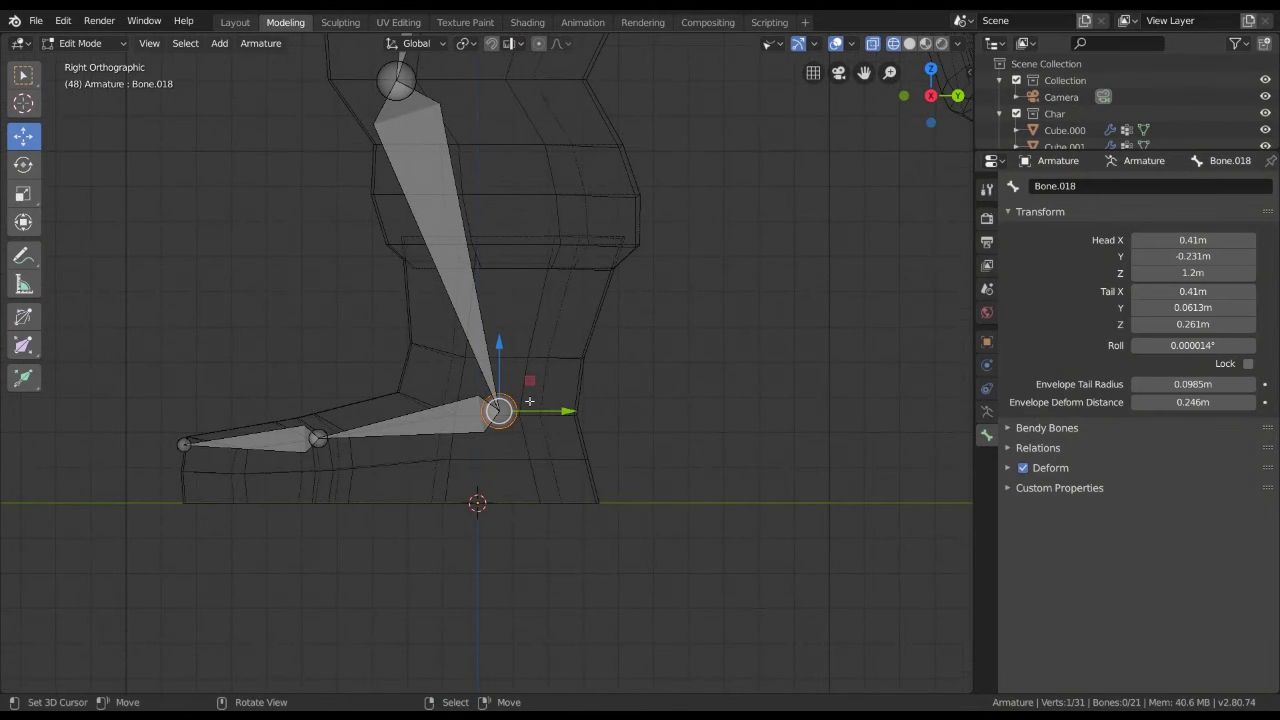
right_click(530, 401)
key("e")
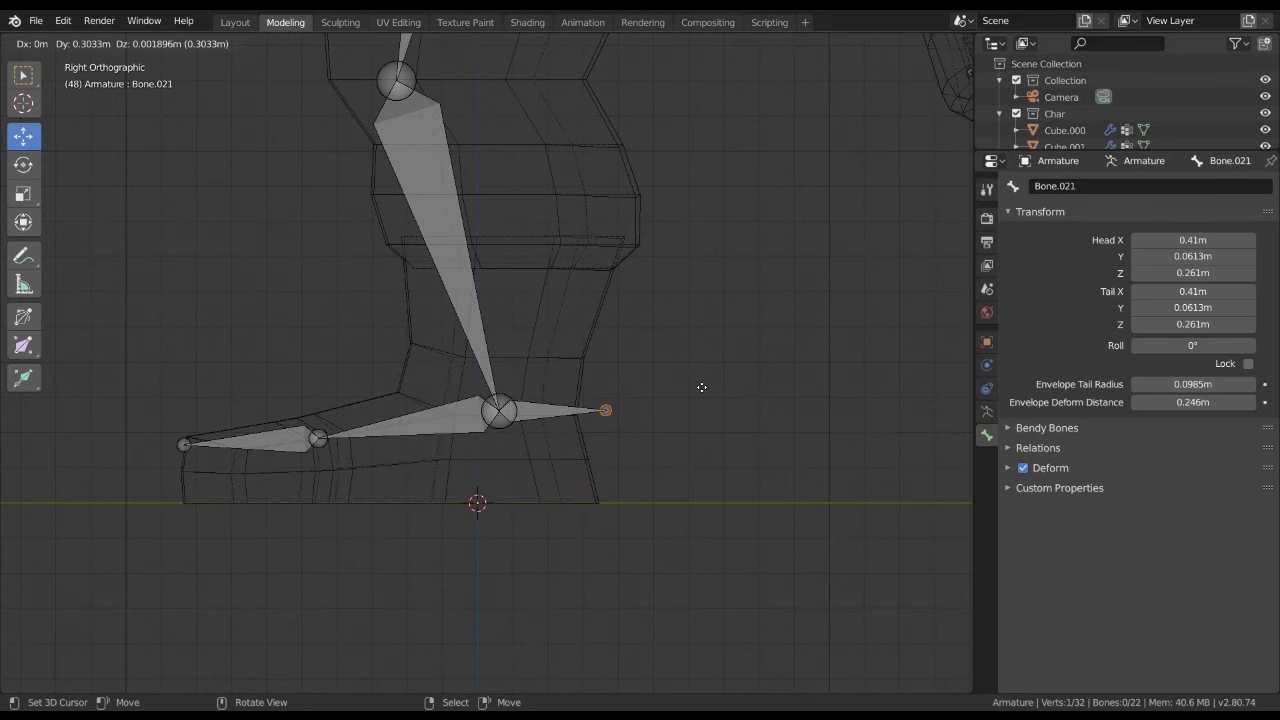
key("y")
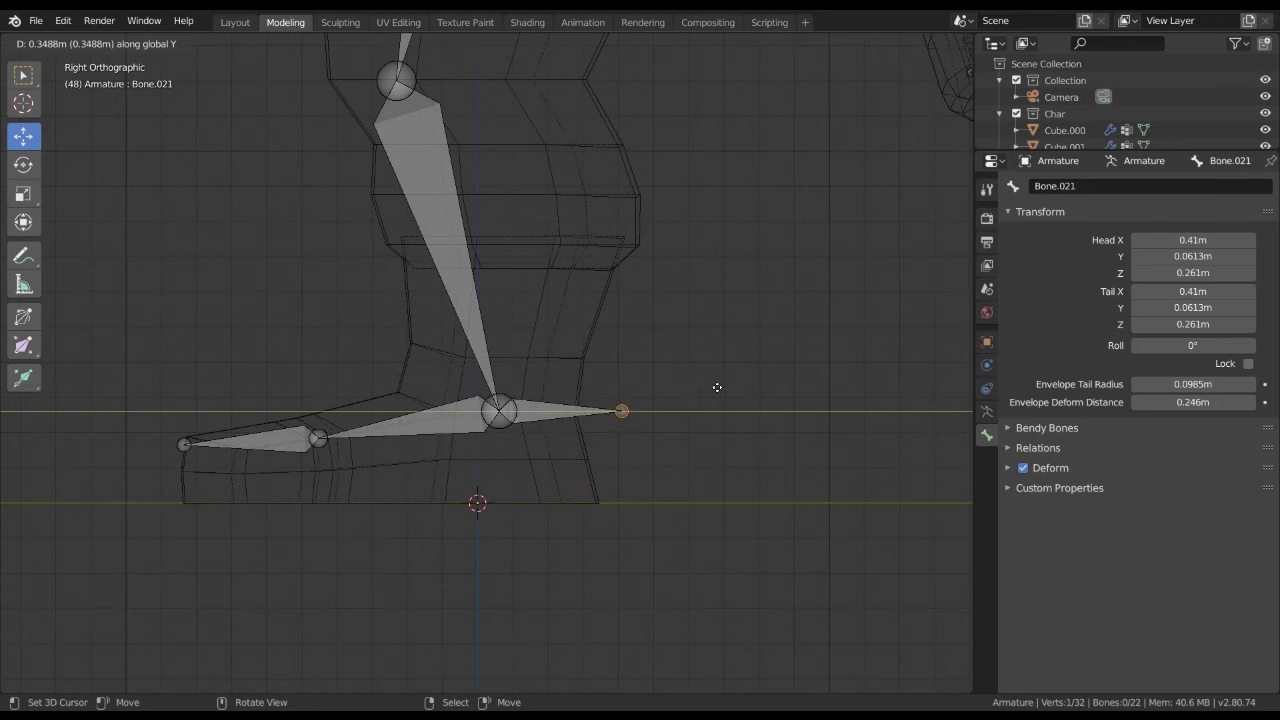
left_click(722, 387)
Duplicate the foot bone
middle_click_drag(555, 415, 632, 398, "shift")
left_click(512, 382)
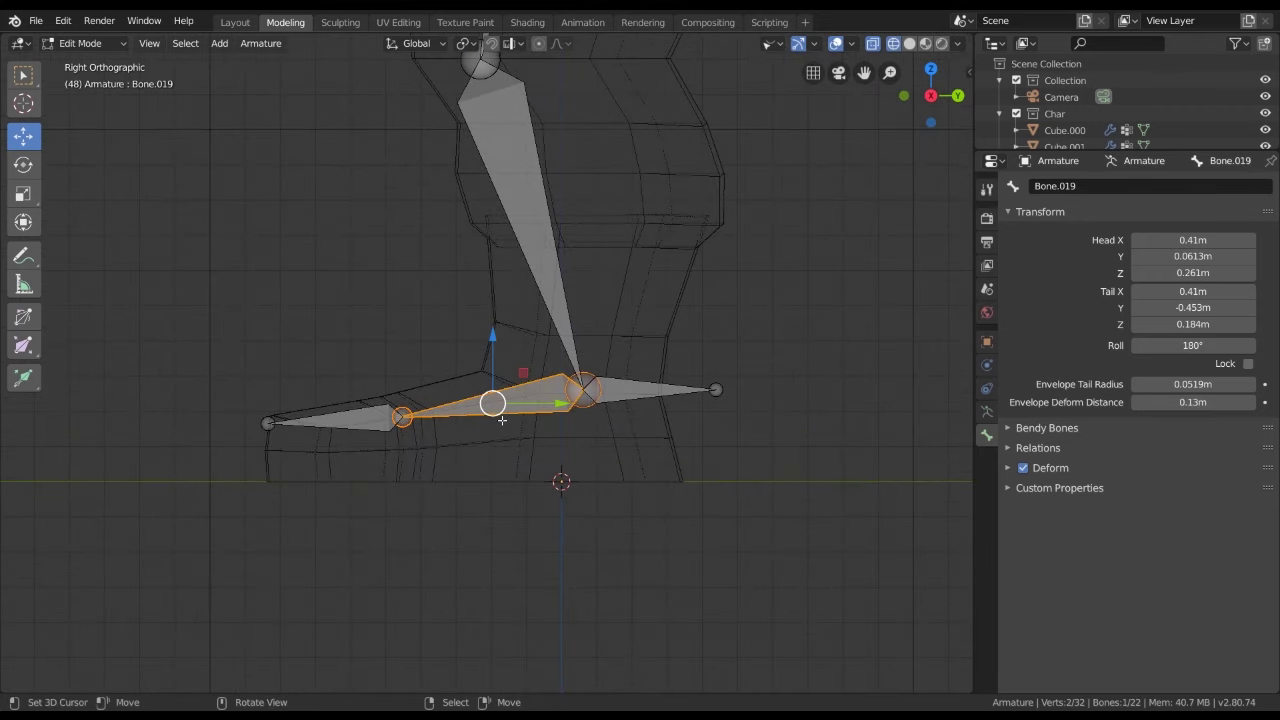
middle_click_drag(502, 420, 496, 400, "shift")
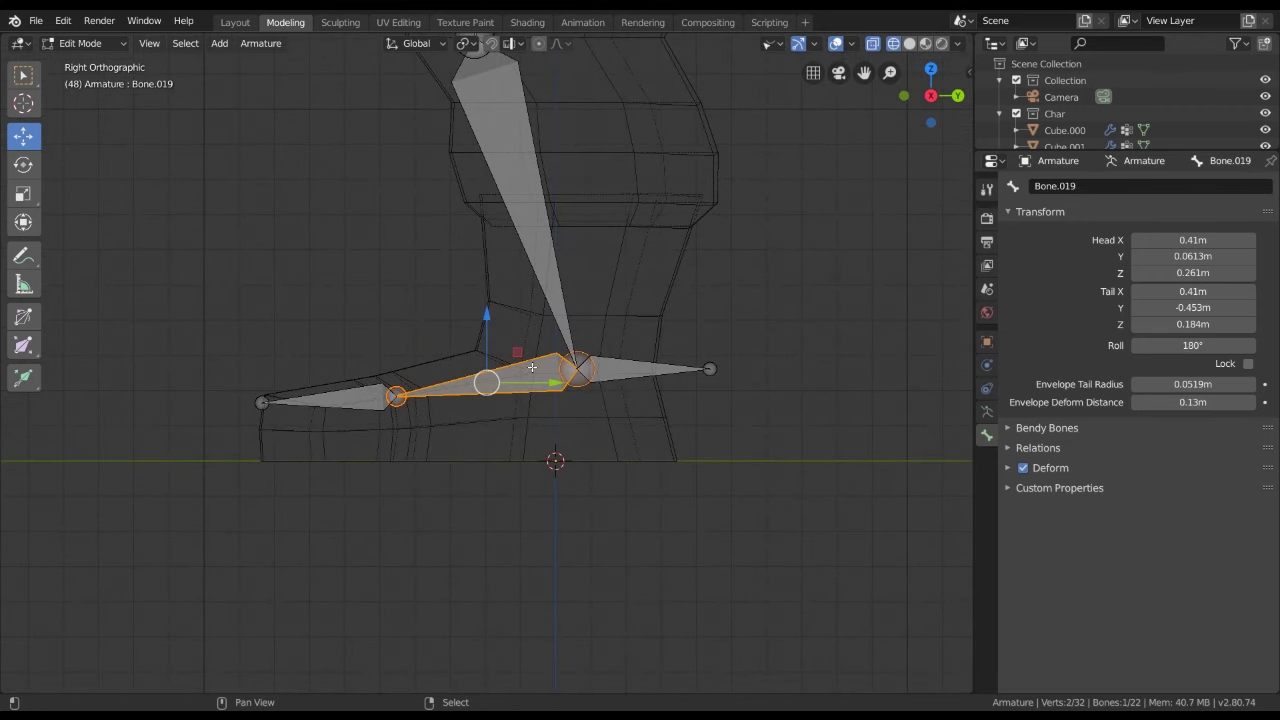
key("shift+d")
Drop the foot-bone copy below the foot and flatten it to zero height on Z
key("z")
left_click(533, 431)
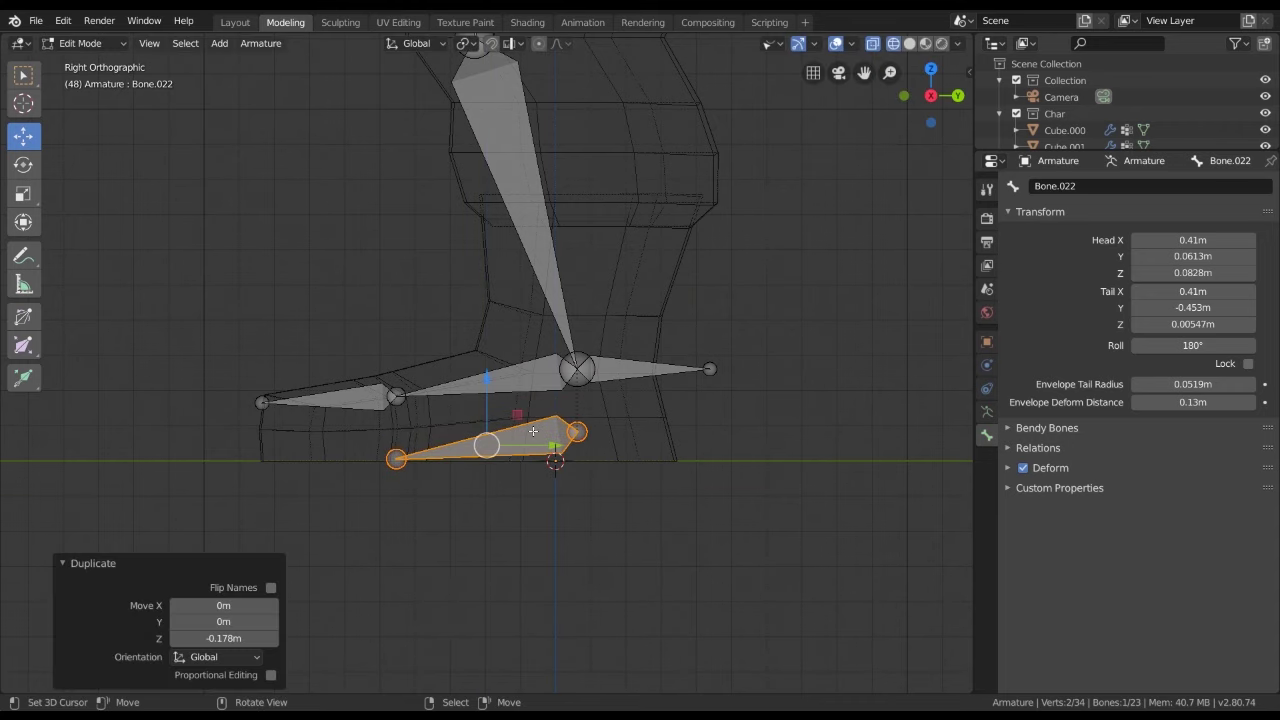
key("s")
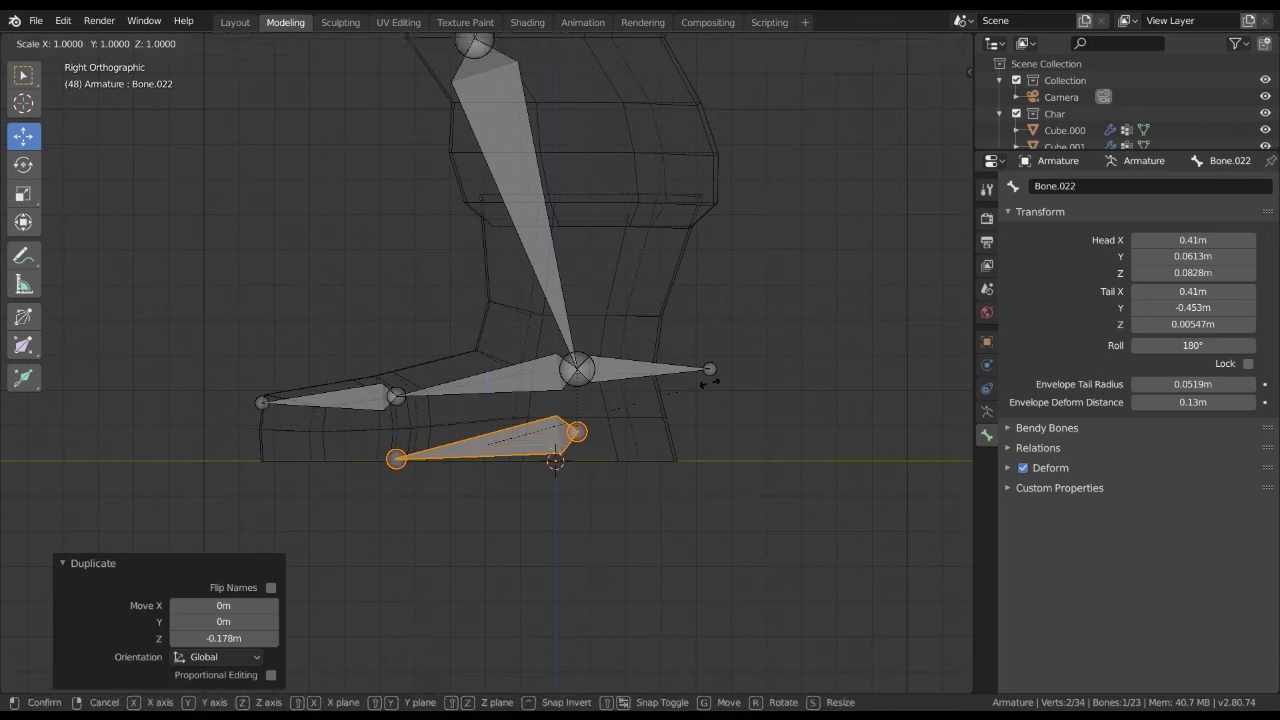
key("z")
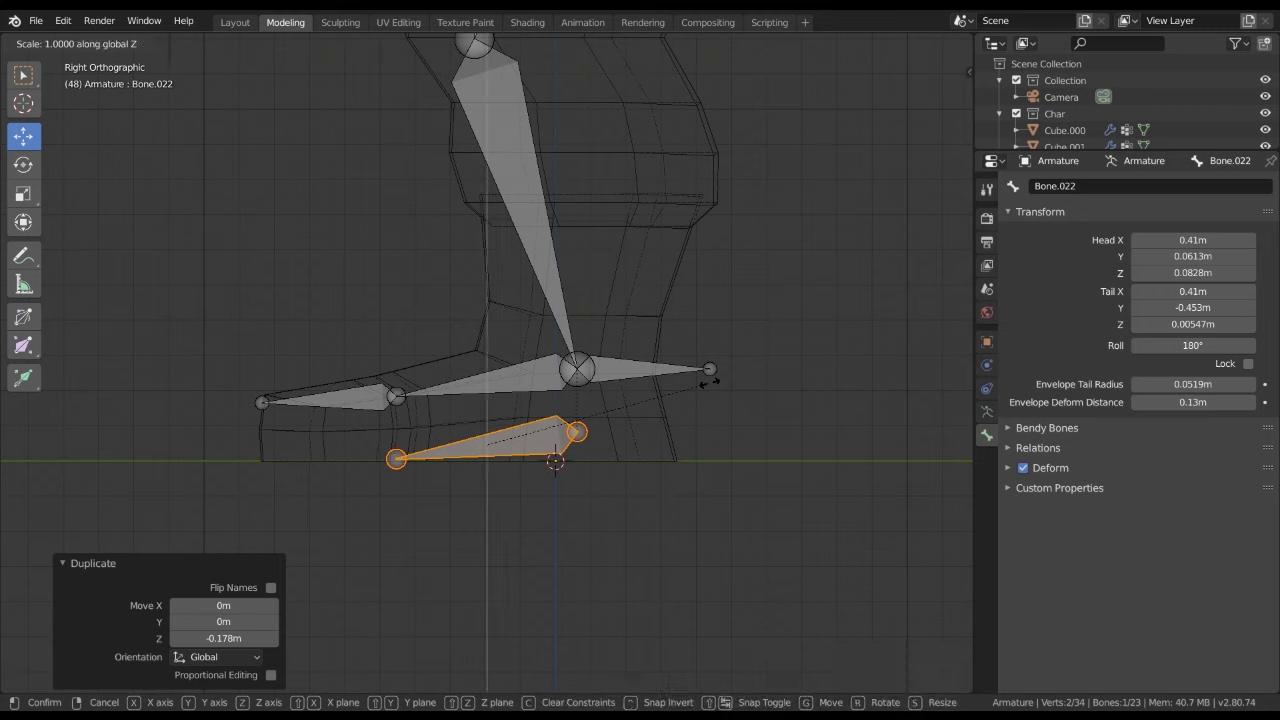
key("0")
key("Return")
Scale the flat bone about 2.3x and move it under the sole
key("s")
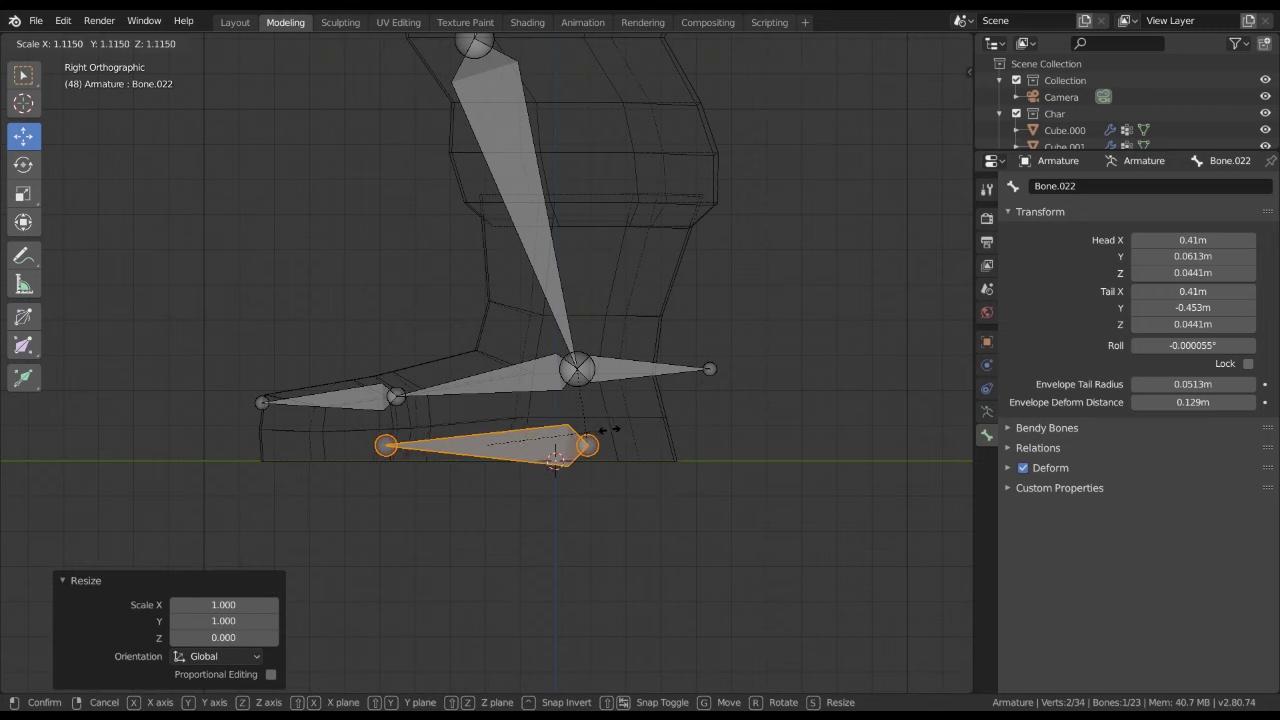
left_click(734, 426)
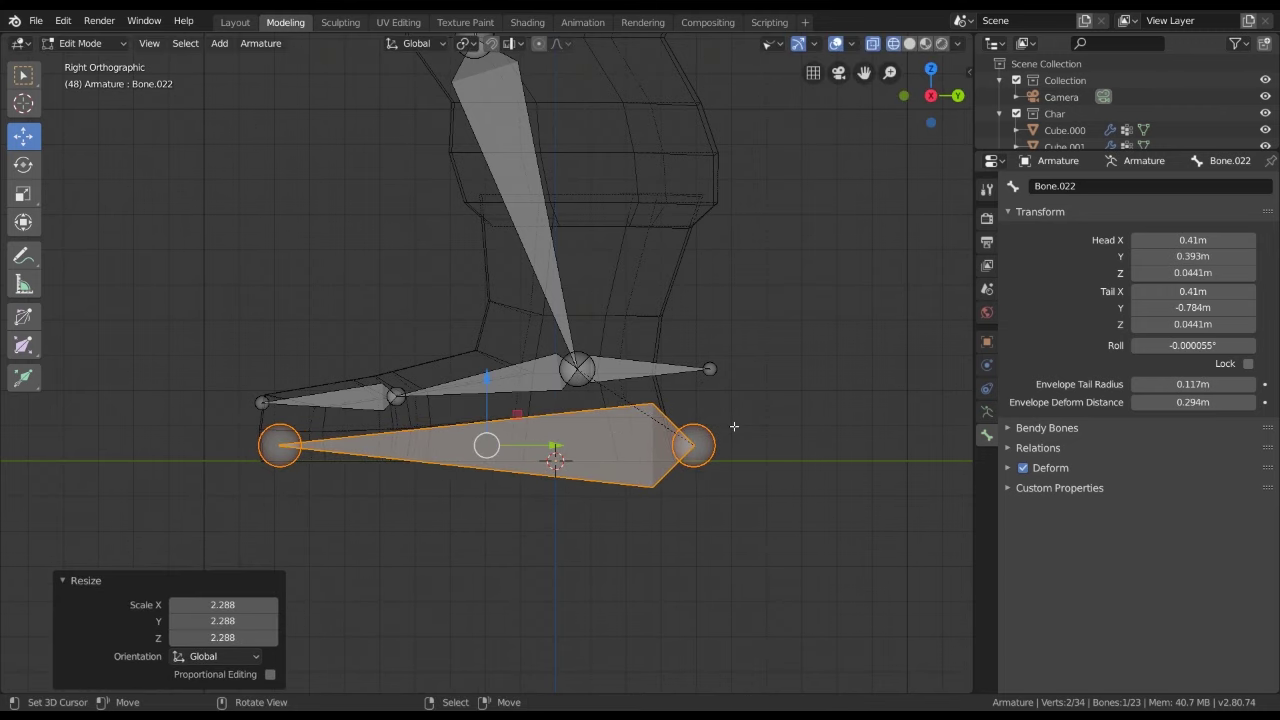
left_click_drag(497, 445, 465, 451)
middle_click_drag(465, 451, 479, 367)
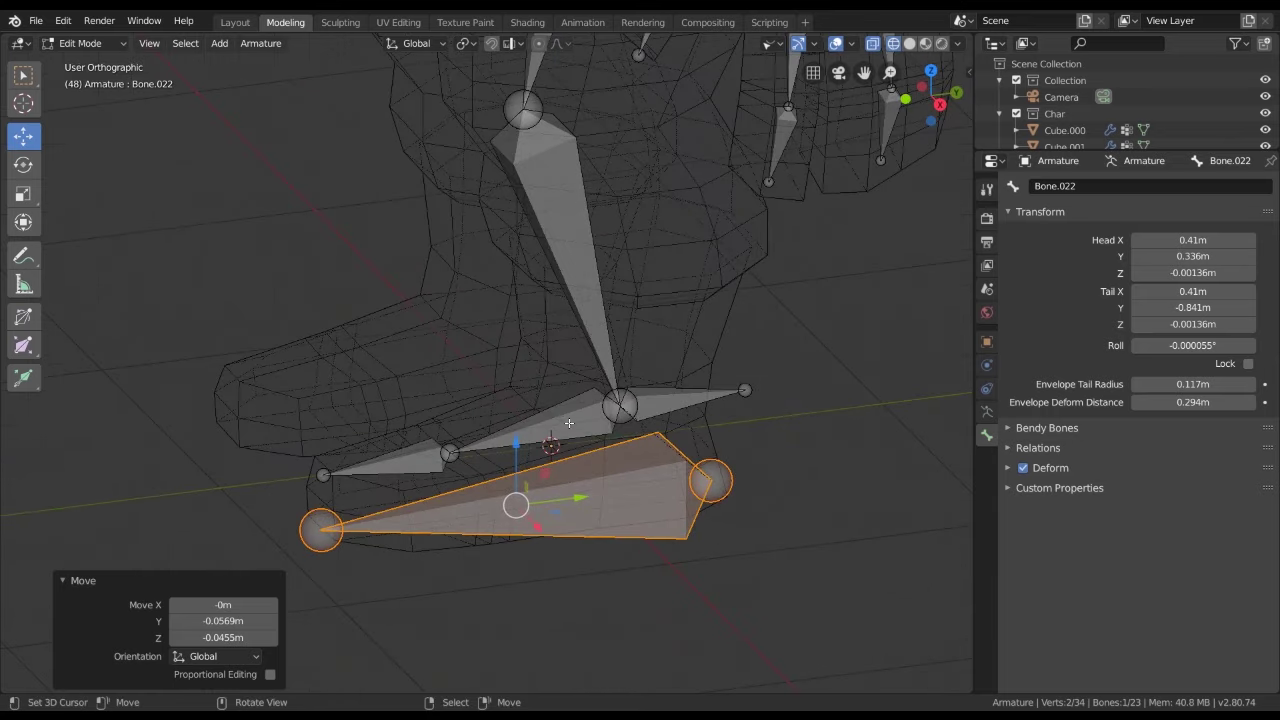
Extrude a new bone forward along the Y axis from the knee joint
scroll(511, 266, "up", 3)
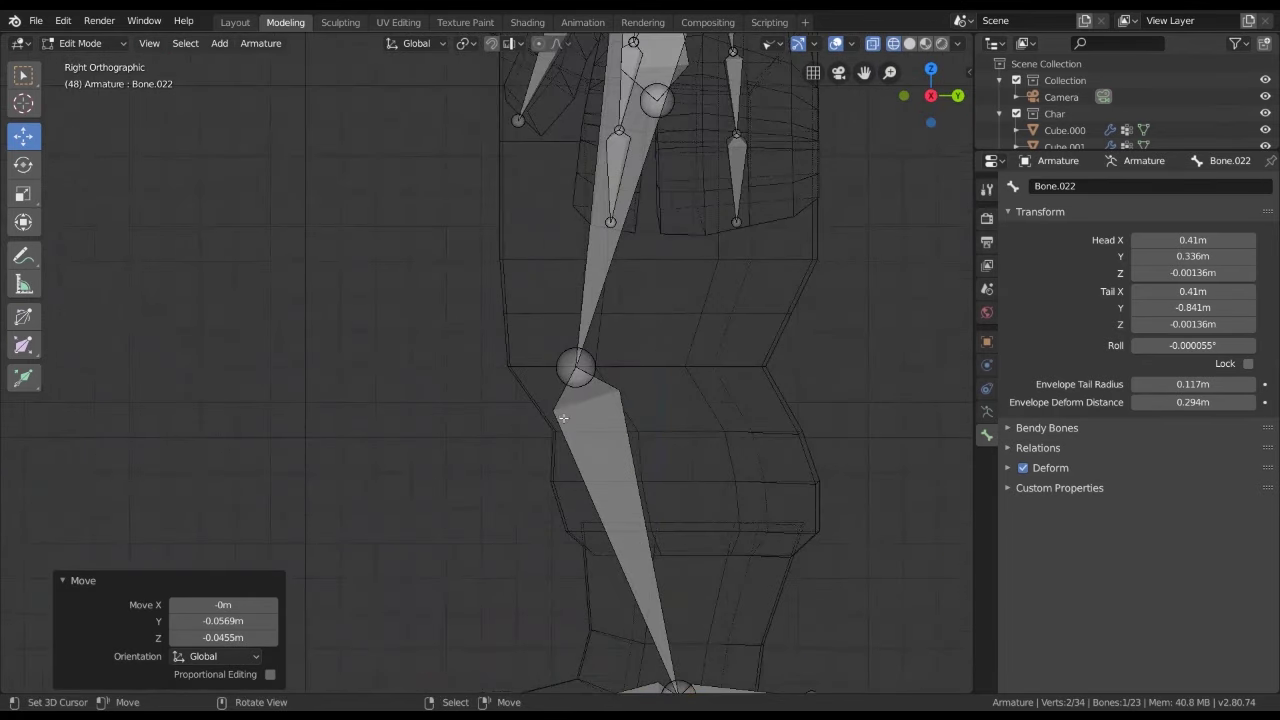
left_click(571, 408)
scroll(571, 408, "down", 3)
scroll(642, 399, "up", 1)
scroll(667, 386, "up", 1)
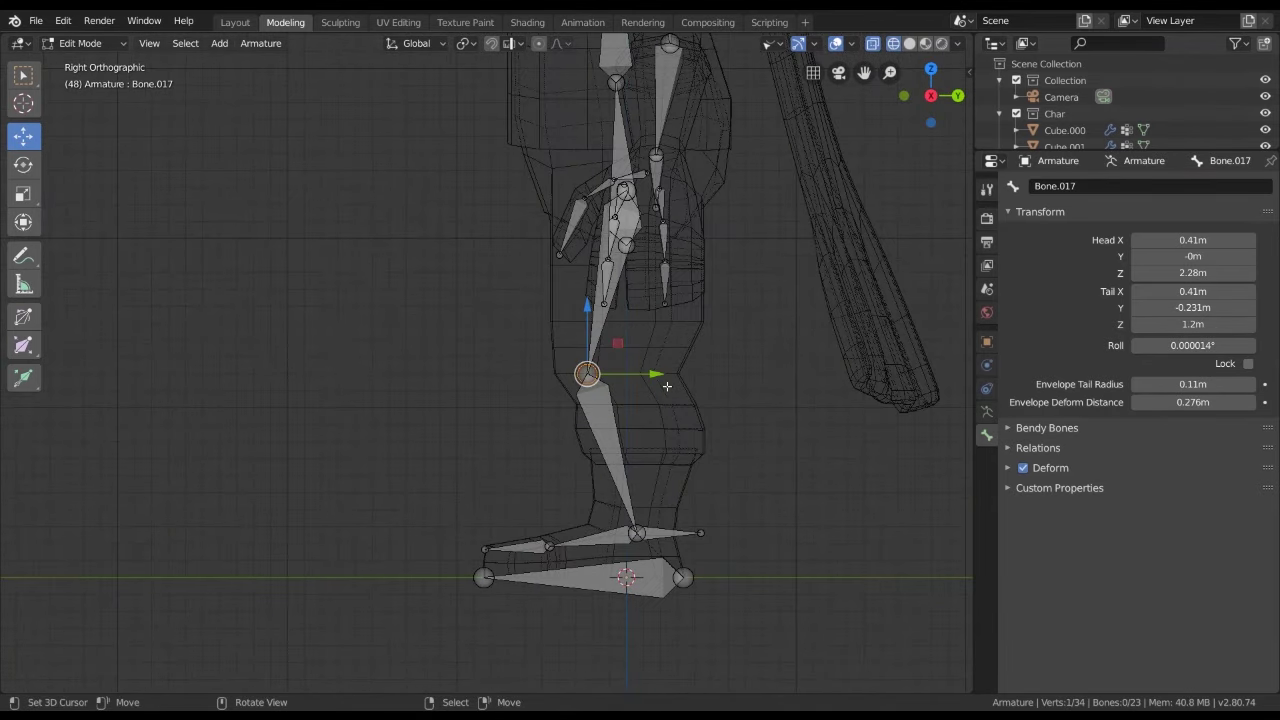
scroll(667, 386, "up", 5)
scroll(769, 369, "down", 3)
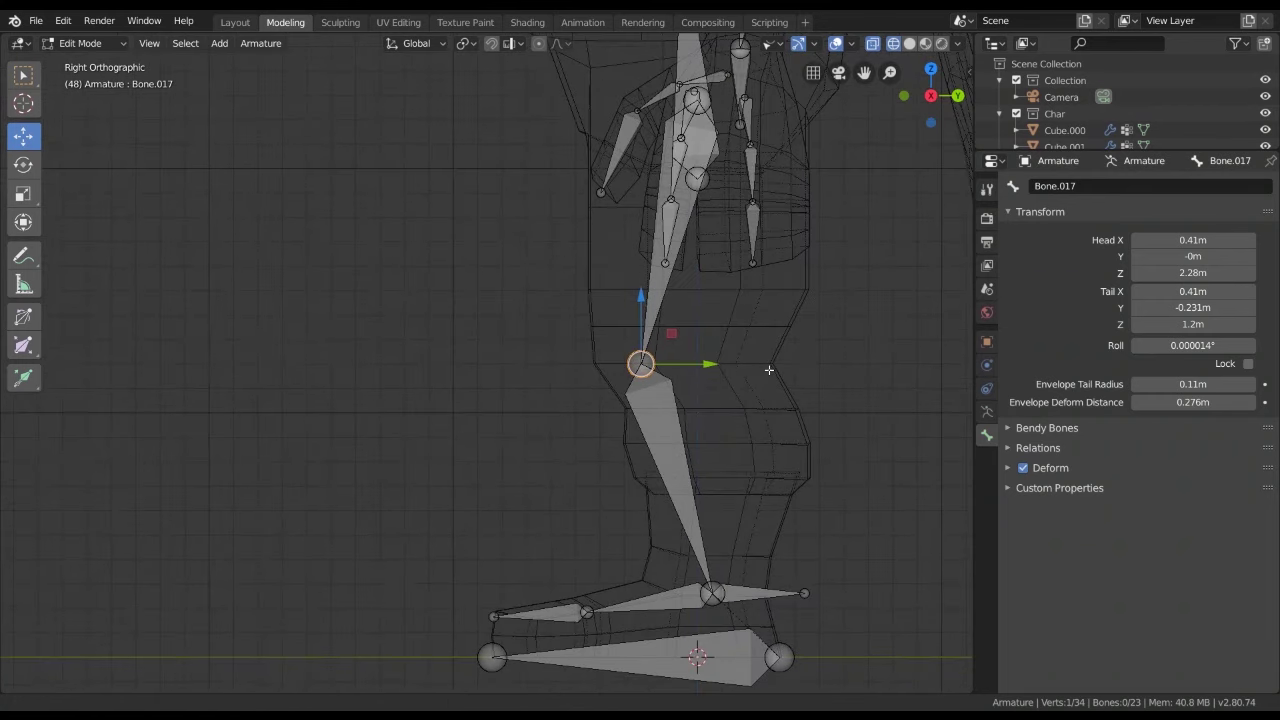
key("e")
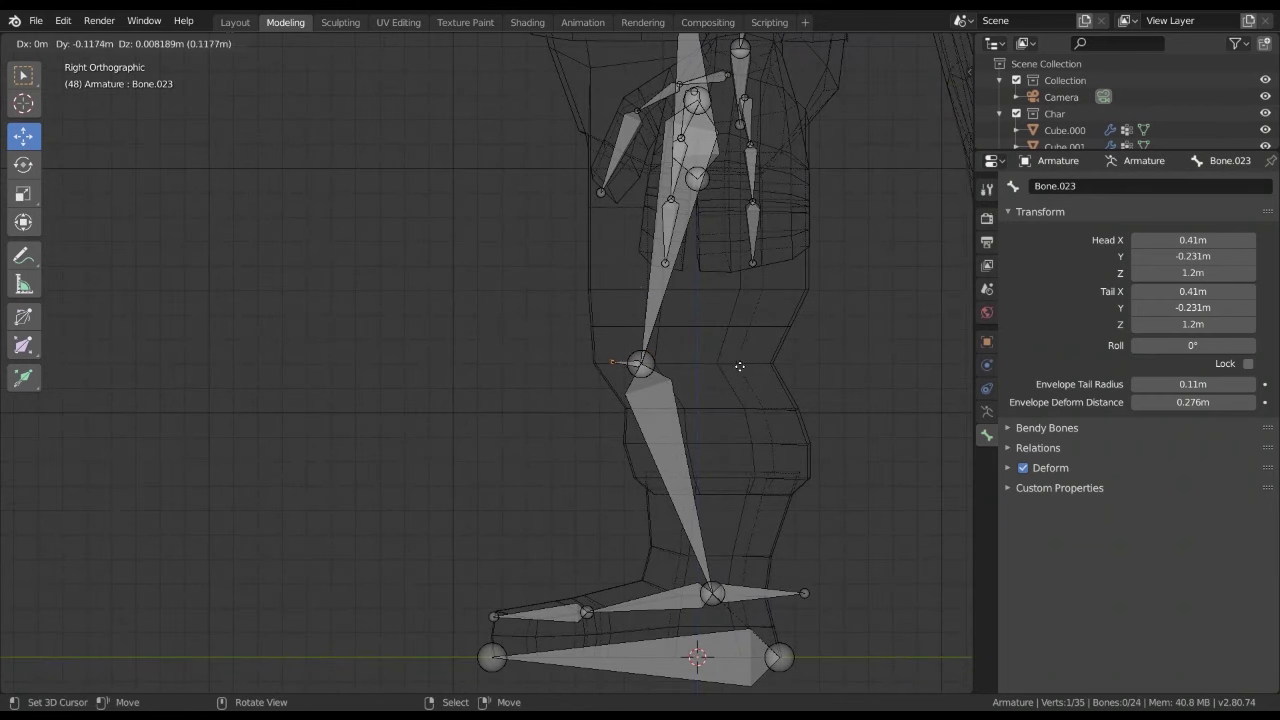
key("y")
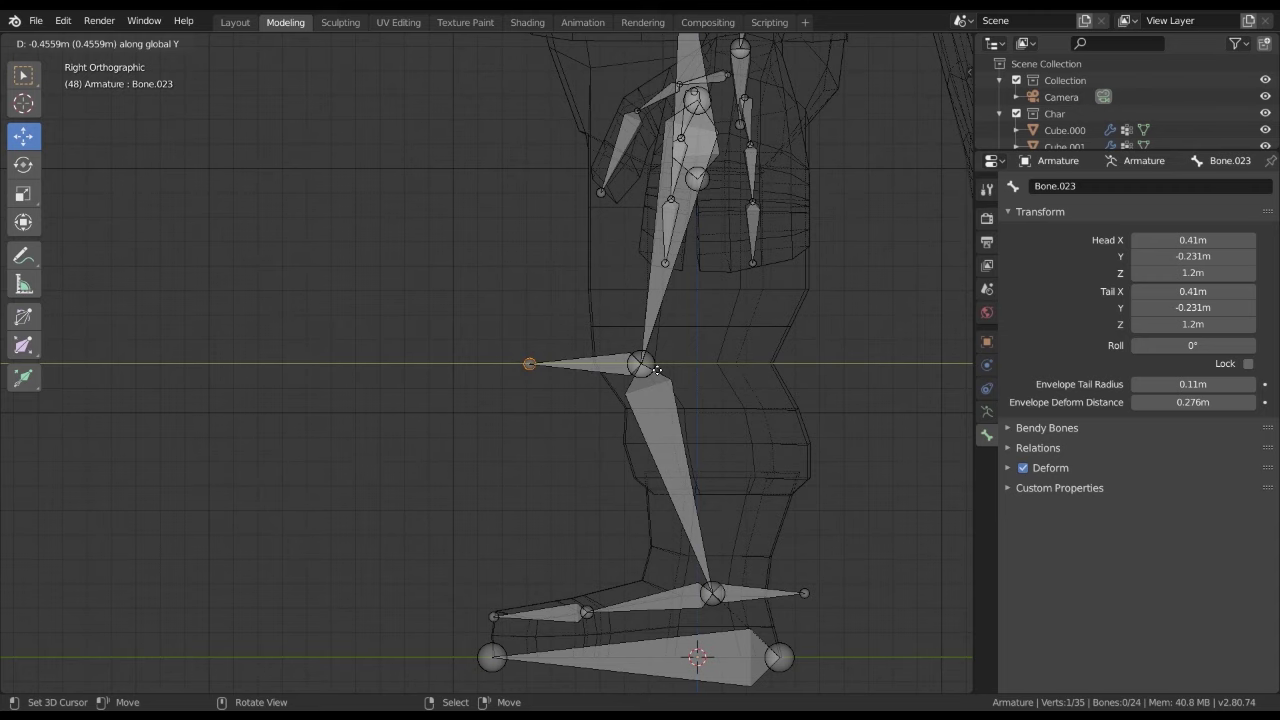
left_click(647, 372)
Reposition the new knee bone Bone.023 and check it in side view
left_click(580, 363)
scroll(580, 363, "up", 1)
key("g")
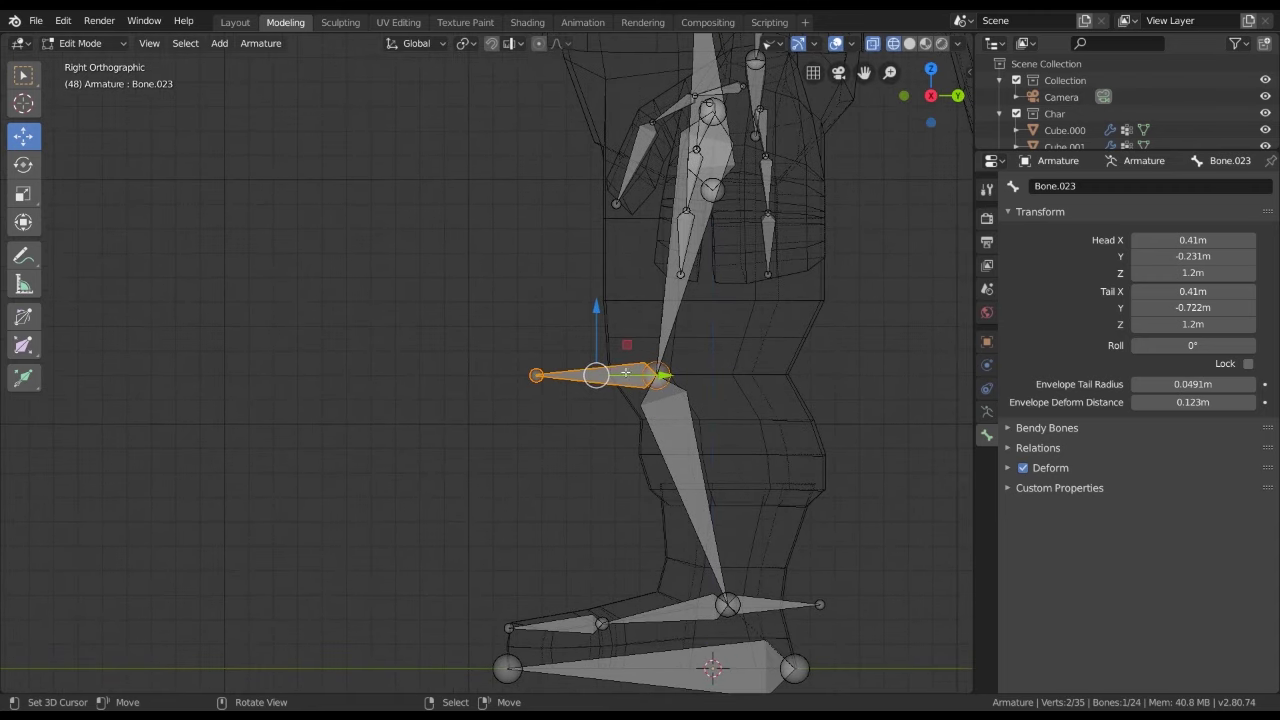
left_click(615, 362)
mouse_move(723, 354)
middle_mouse_down()
mouse_move(647, 428)
mouse_move(633, 370)
middle_mouse_up()
key("KP_3")
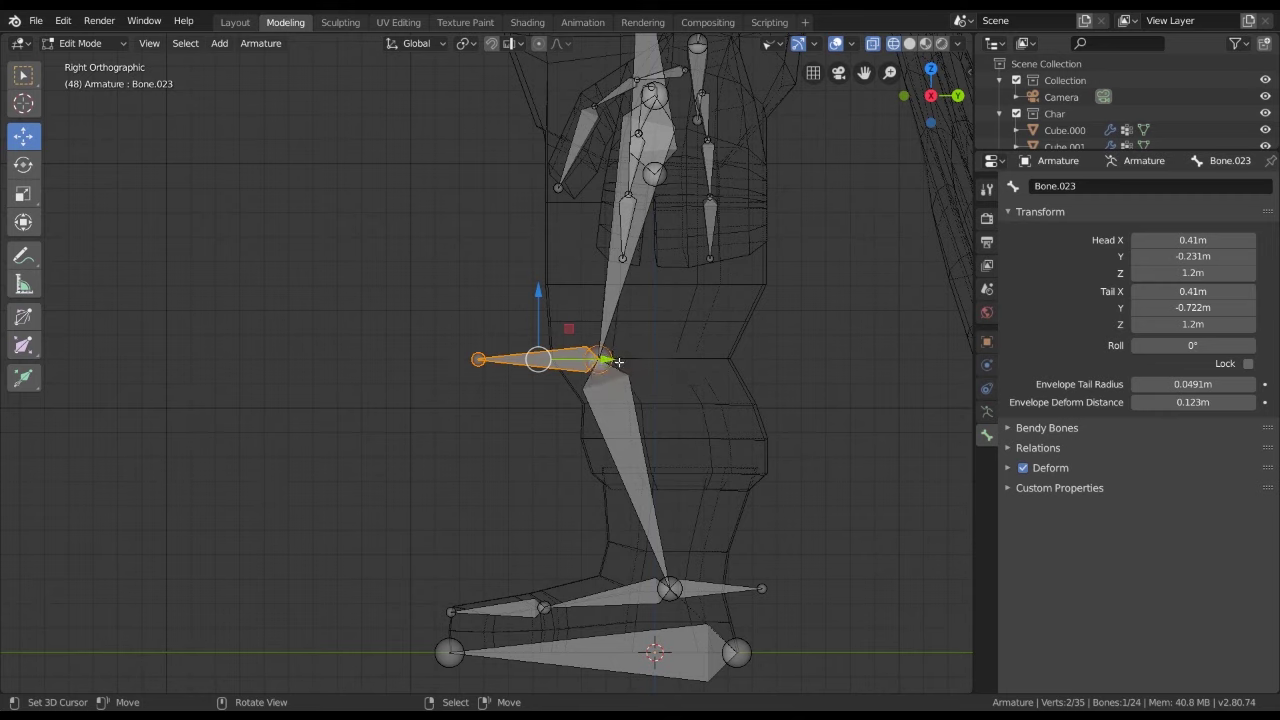
Clear Bone.023's parent and move it 1.49 m forward along Y
key("alt+p")
left_click(548, 414)
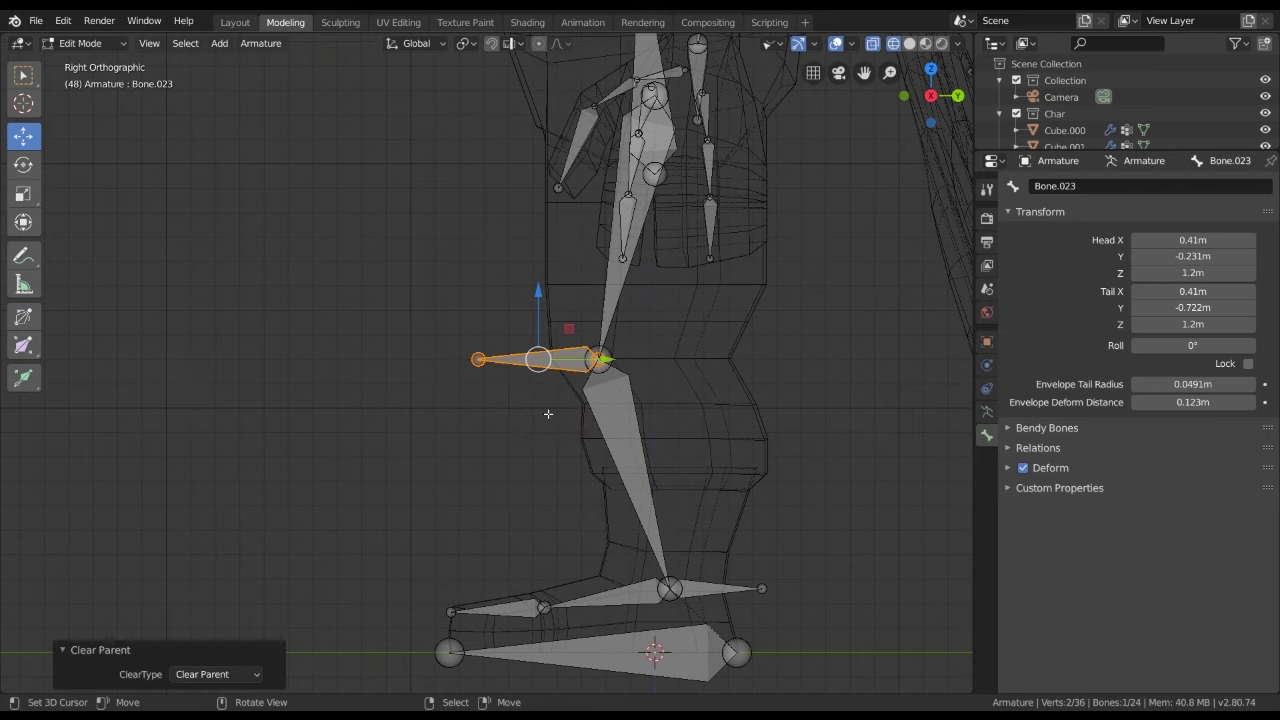
scroll(576, 341, "down", 2)
key("g")
key("Escape")
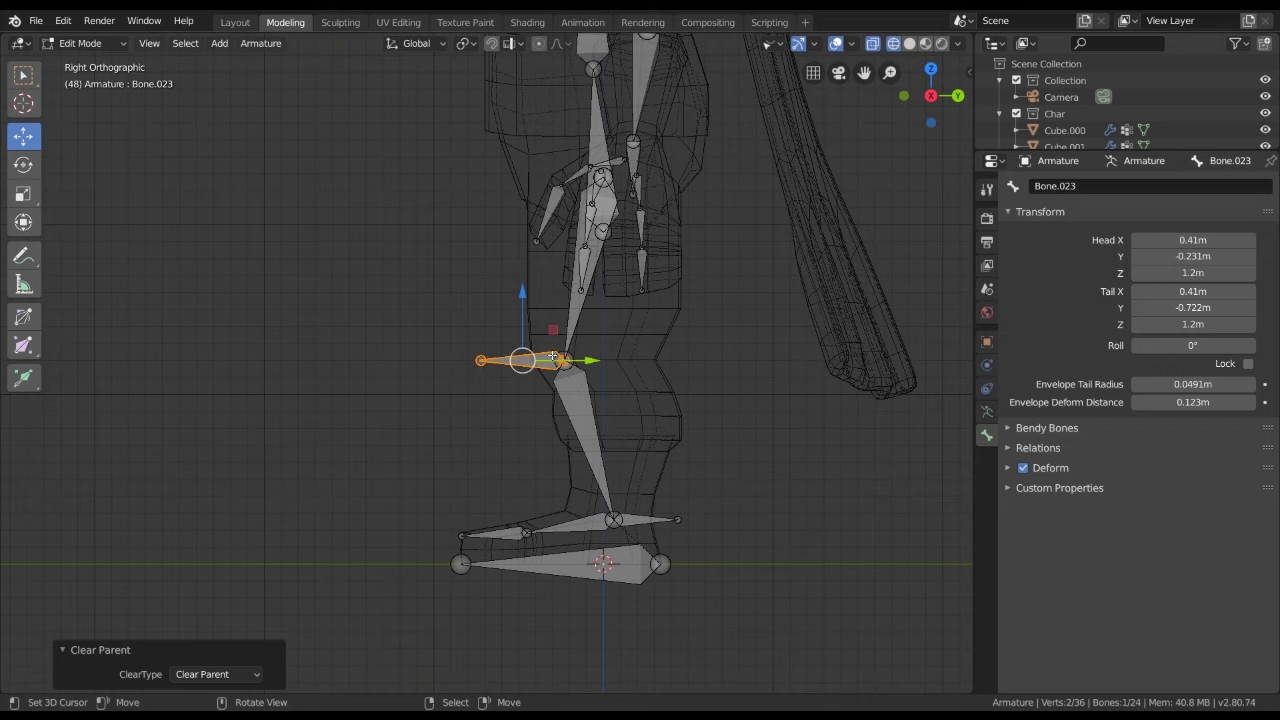
key("g")
key("y")
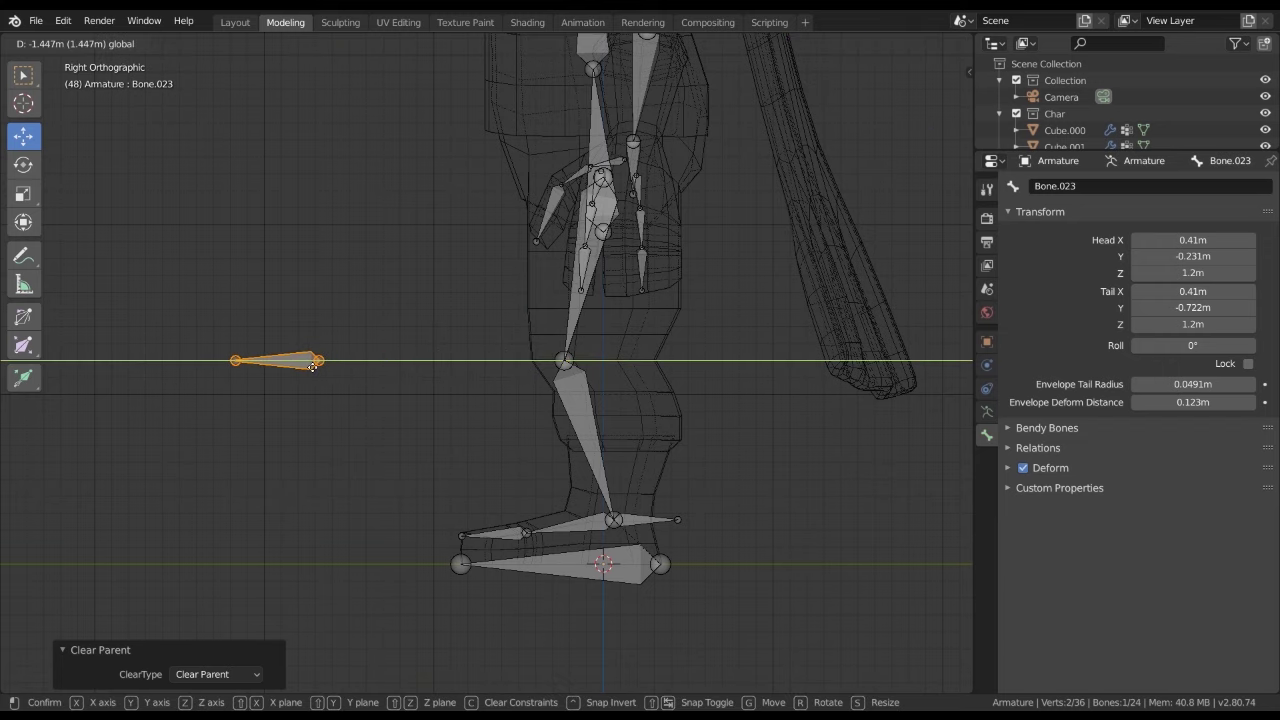
left_click(305, 374)
scroll(465, 321, "up", 4)
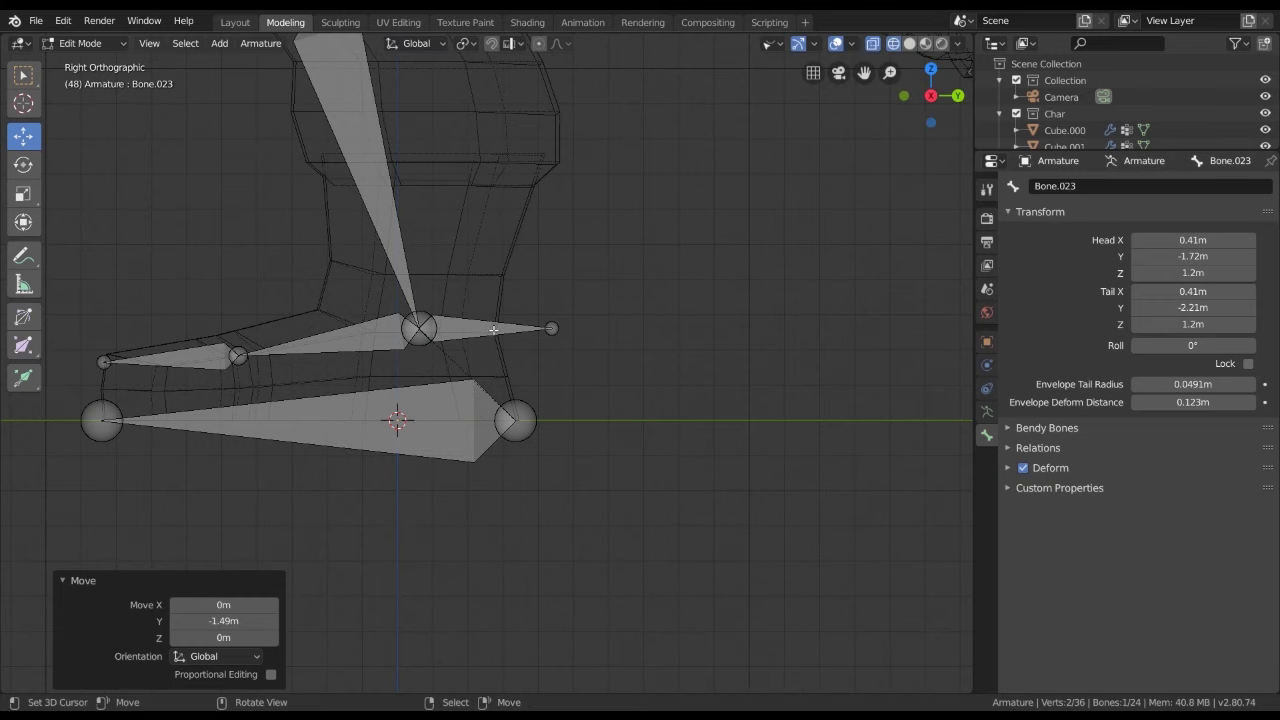
Clear the parent of foot bone Bone.021
left_click(508, 328)
key("g")
key("Escape")
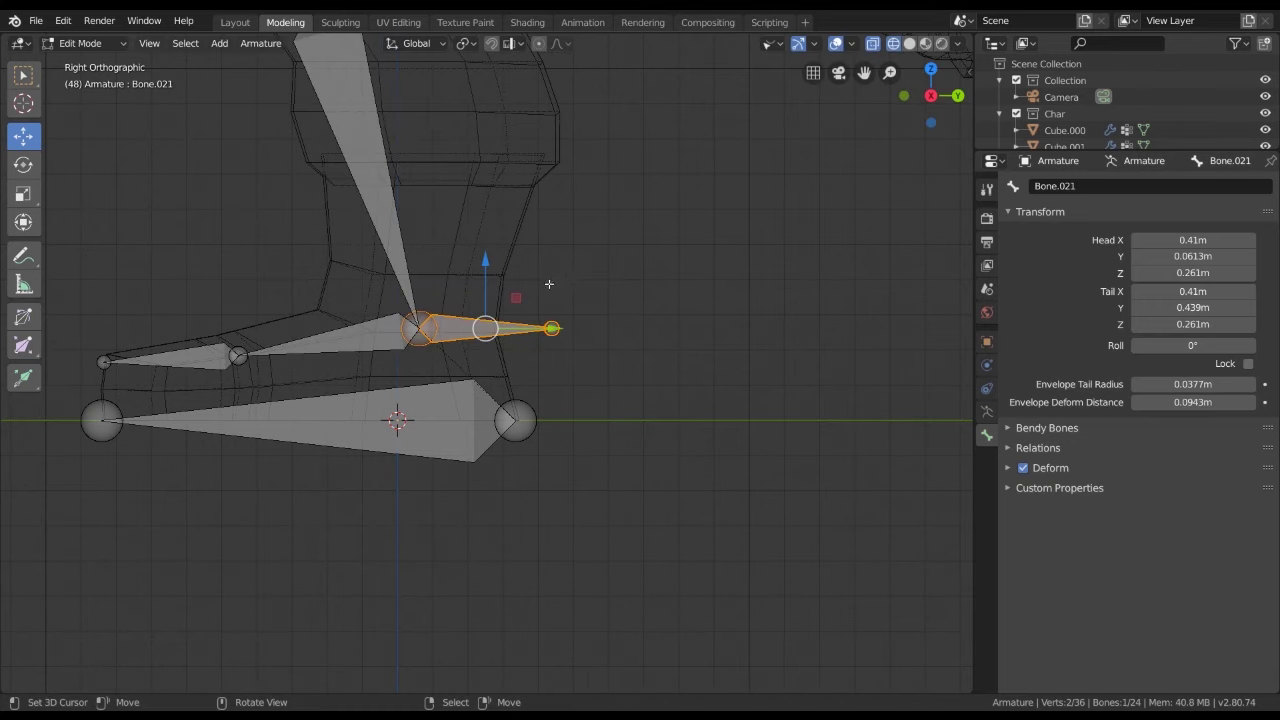
key("alt+p")
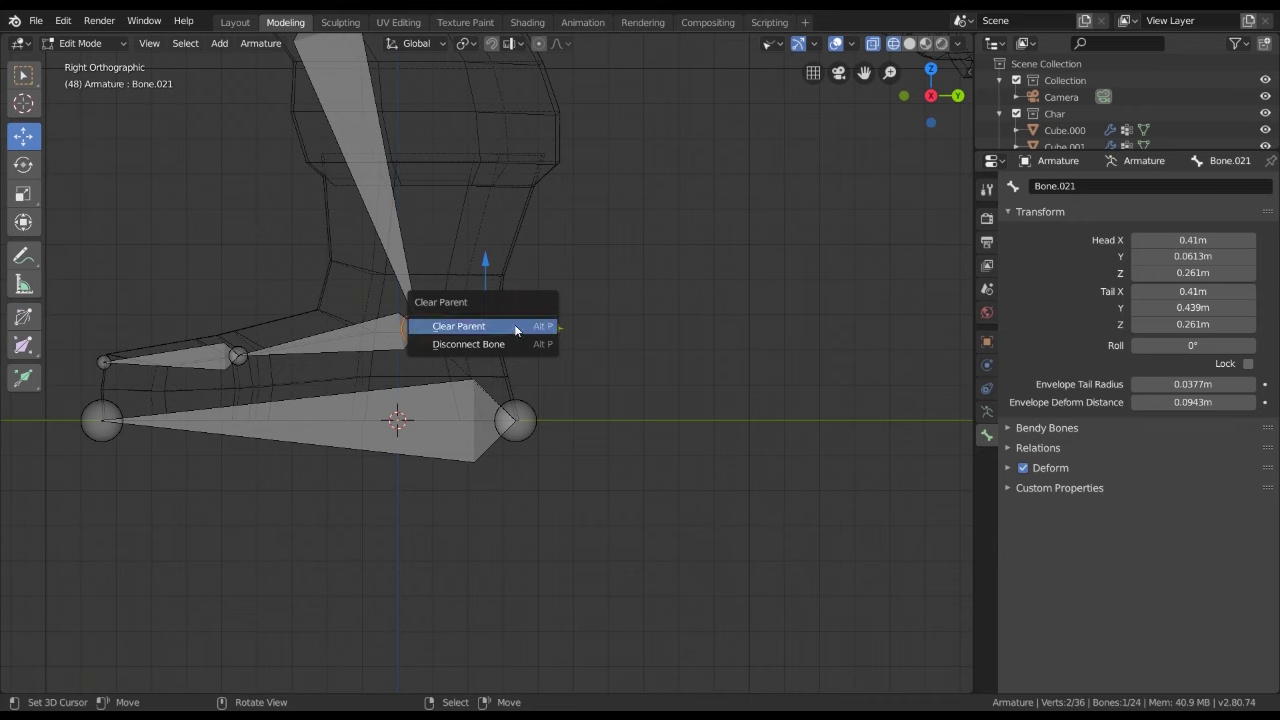
left_click(516, 330)
Clear the parent of the flat sole bone Bone.022
mouse_move(516, 330)
middle_mouse_down()
mouse_move(543, 445)
mouse_move(560, 462)
middle_mouse_up()
left_click(560, 470)
key("alt+p")
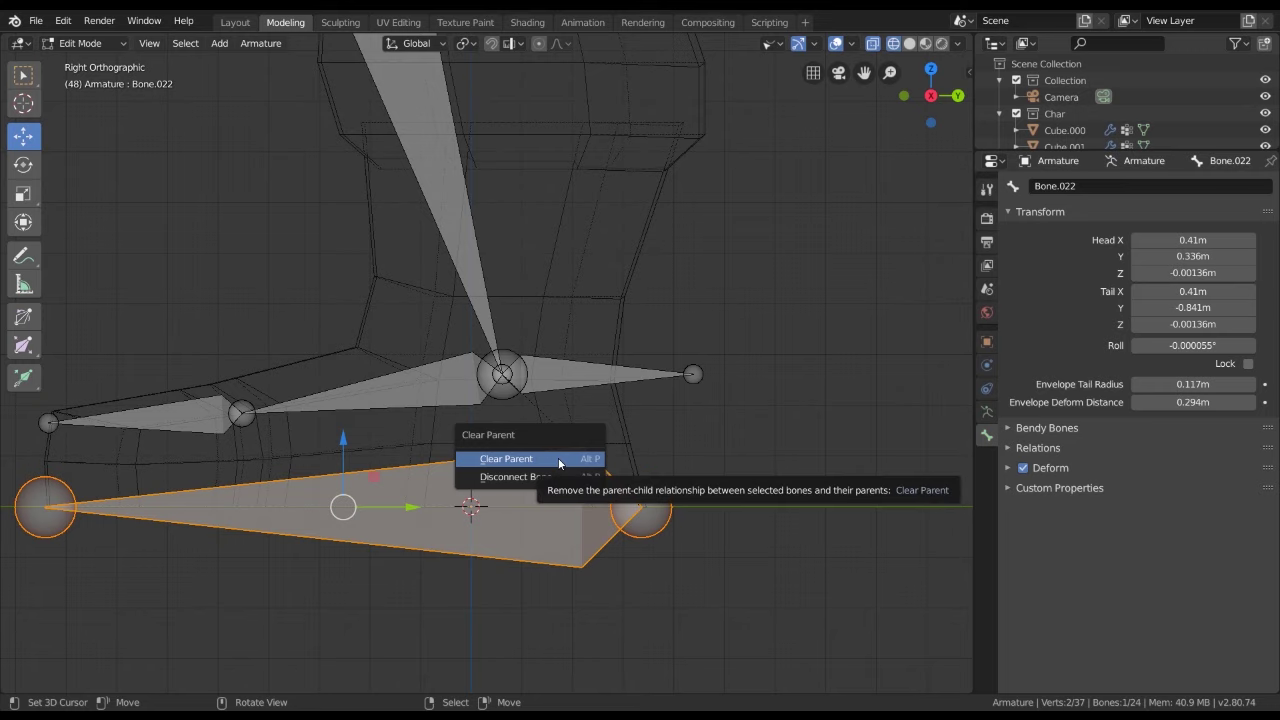
left_click(558, 458)
mouse_move(558, 458)
middle_mouse_down()
mouse_move(464, 401)
mouse_move(470, 370)
middle_mouse_up()
key("KP_1")
scroll(595, 249, "down", 5)
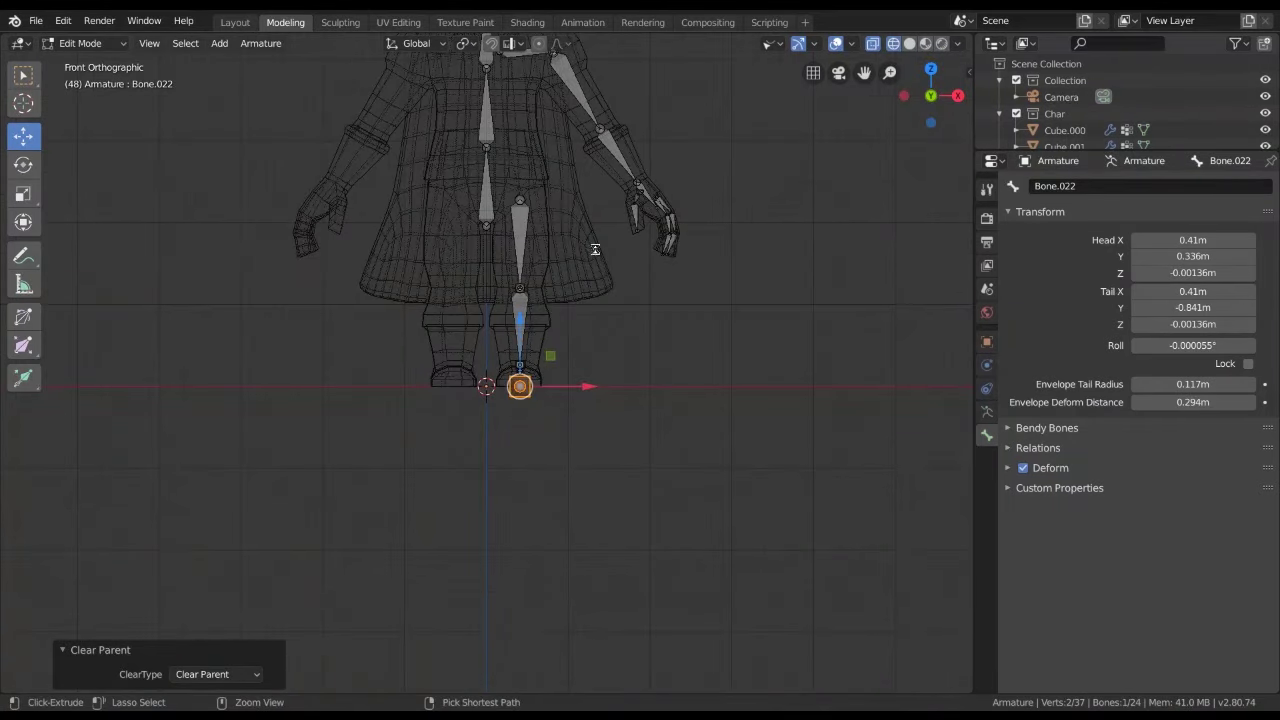
Save the file as 2.blend and view the character with solid shading from the front
key("ctrl+s")
scroll(595, 249, "up", 3)
middle_click_drag(595, 250, 595, 252)
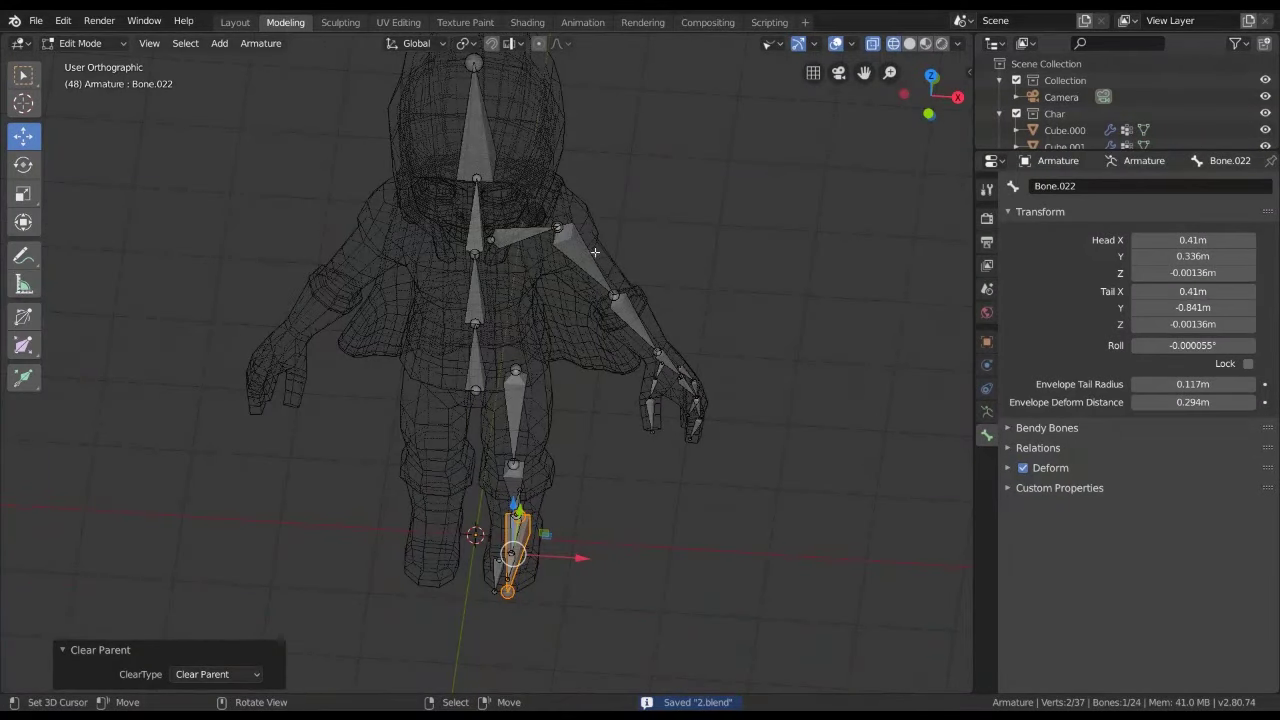
key("shift+z")
scroll(580, 240, "up", 3)
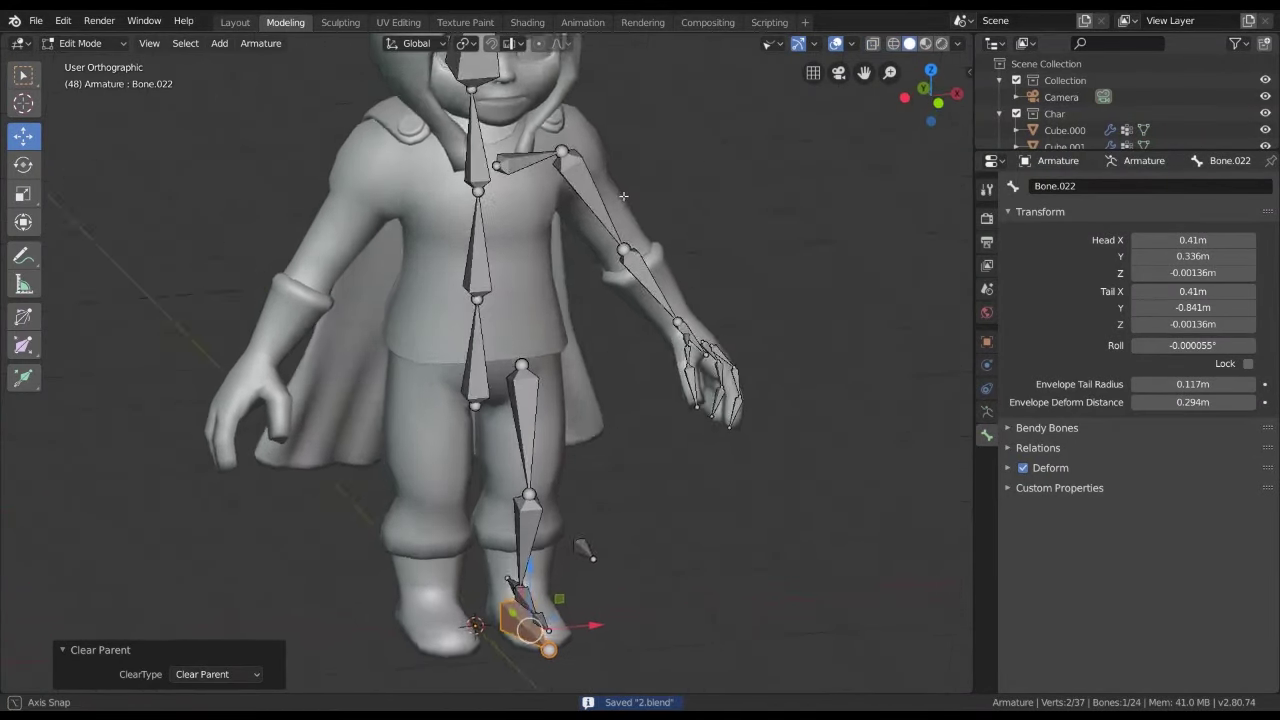
key("KP_1")
scroll(562, 230, "up", 3)
scroll(564, 250, "down", 5)
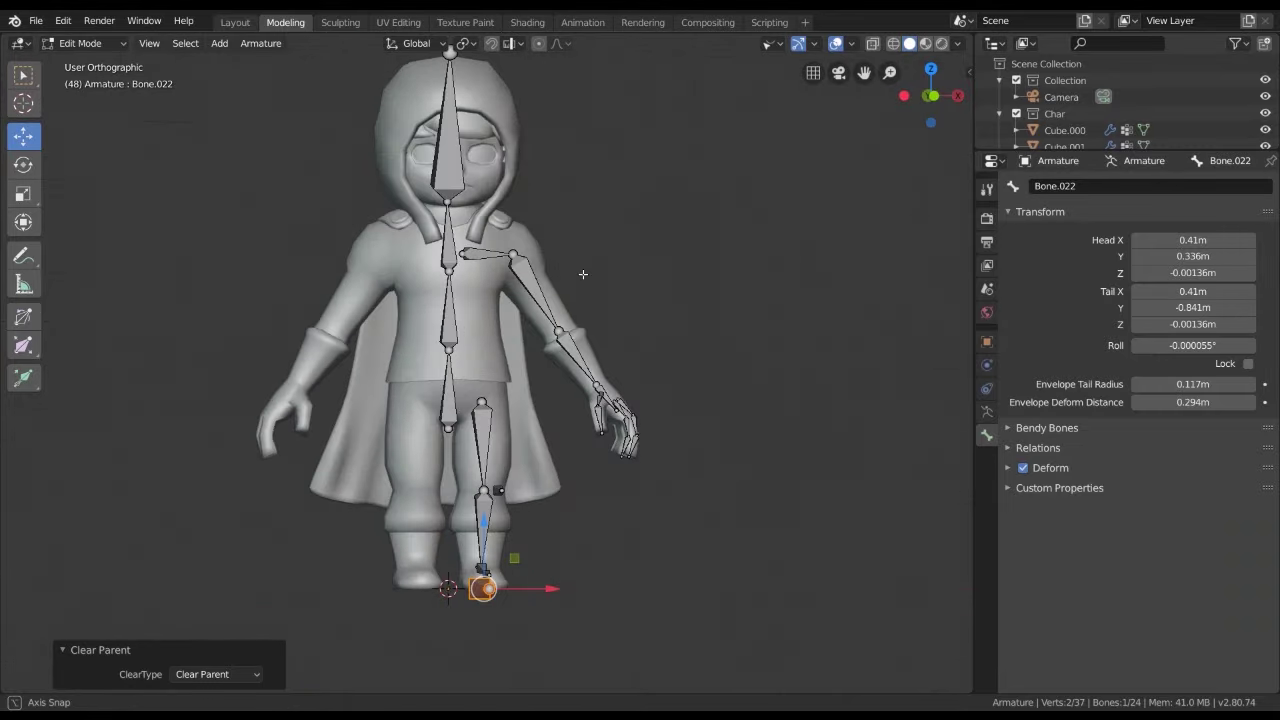
scroll(620, 300, "up", 3)
middle_click_drag(657, 344, 490, 254)
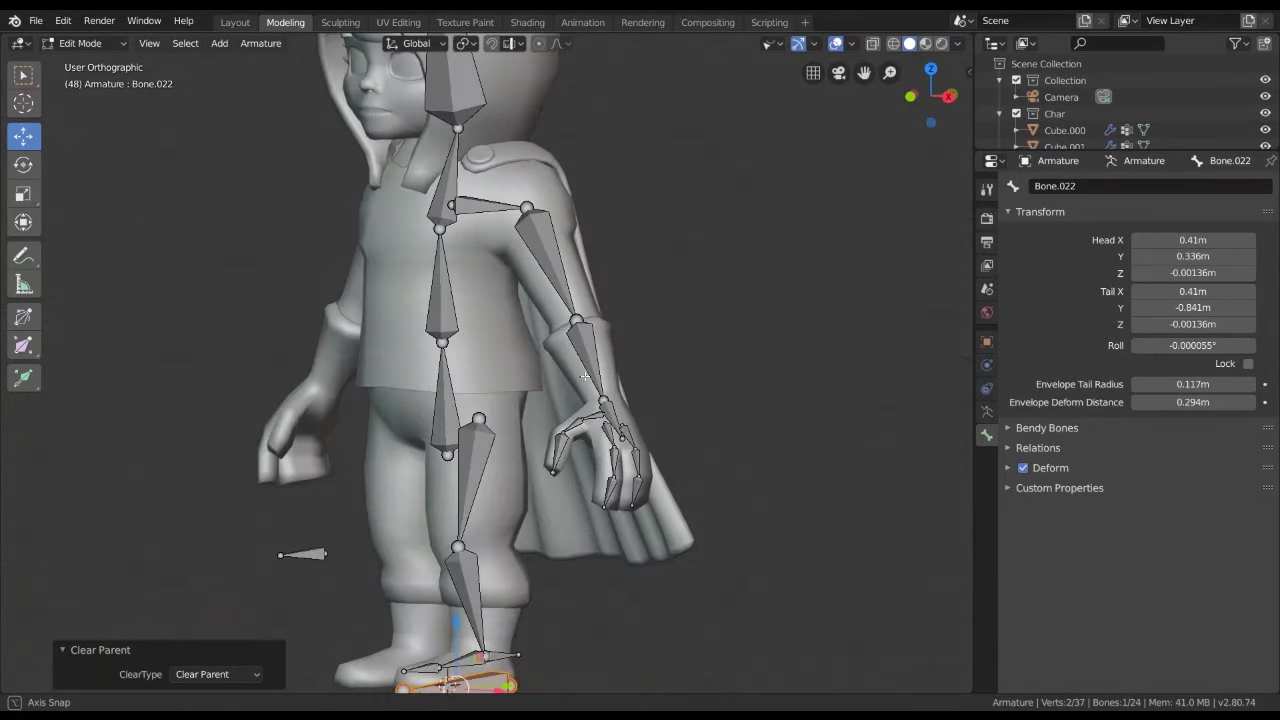
Enter Pose Mode and test-move the shoulder bone Bone.004, cancelling back to rest
key("ctrl+Tab")
key("KP_1")
scroll(598, 547, "up", 6)
scroll(495, 443, "up", 1)
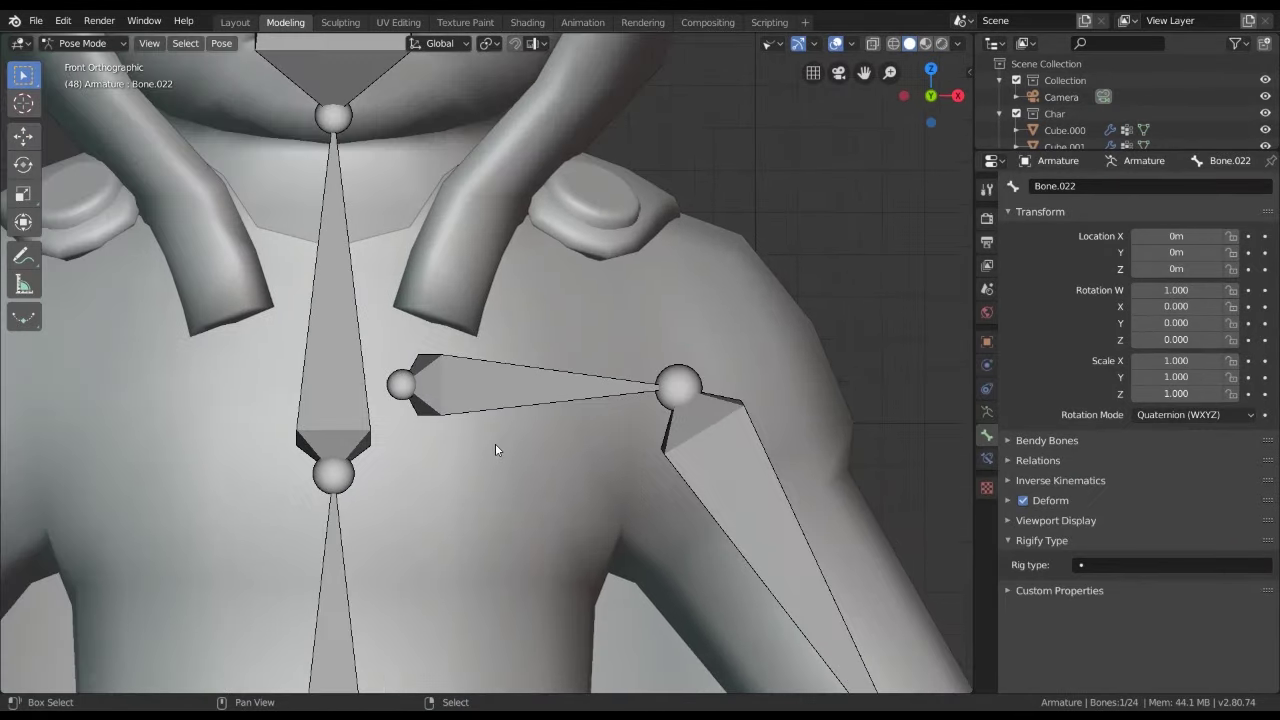
scroll(497, 444, "down", 1)
left_click(473, 398)
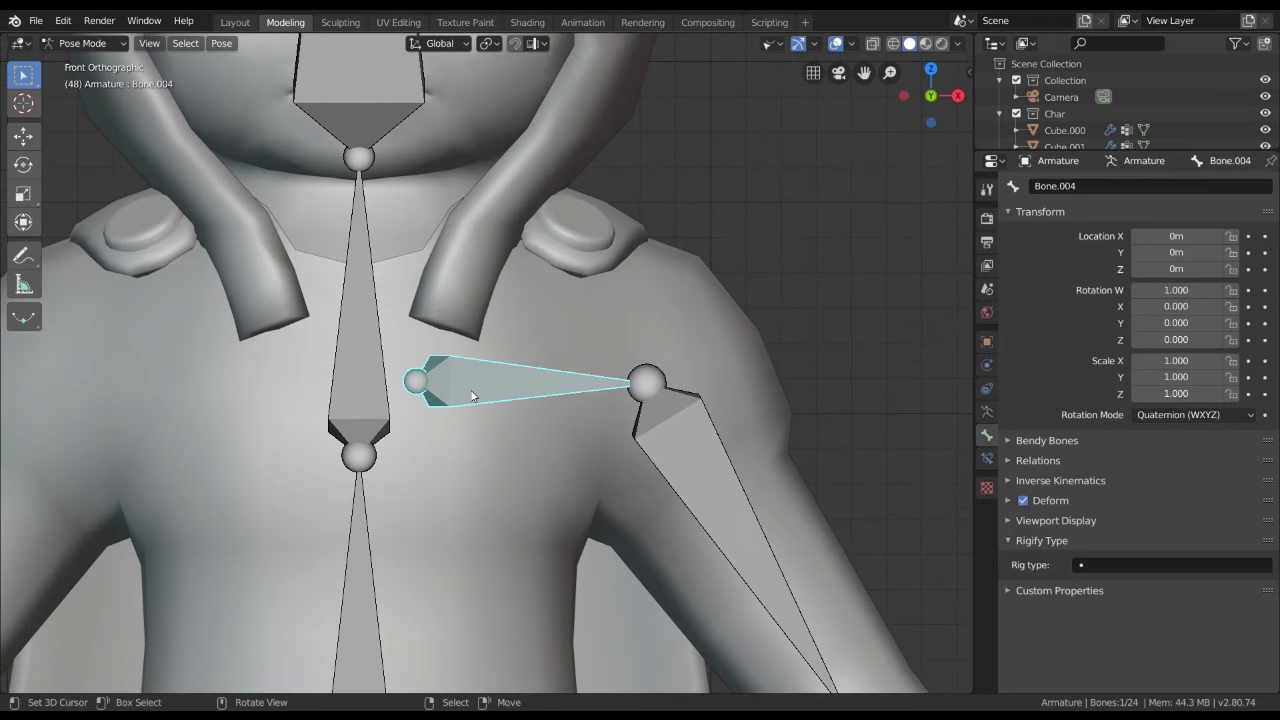
key("g")
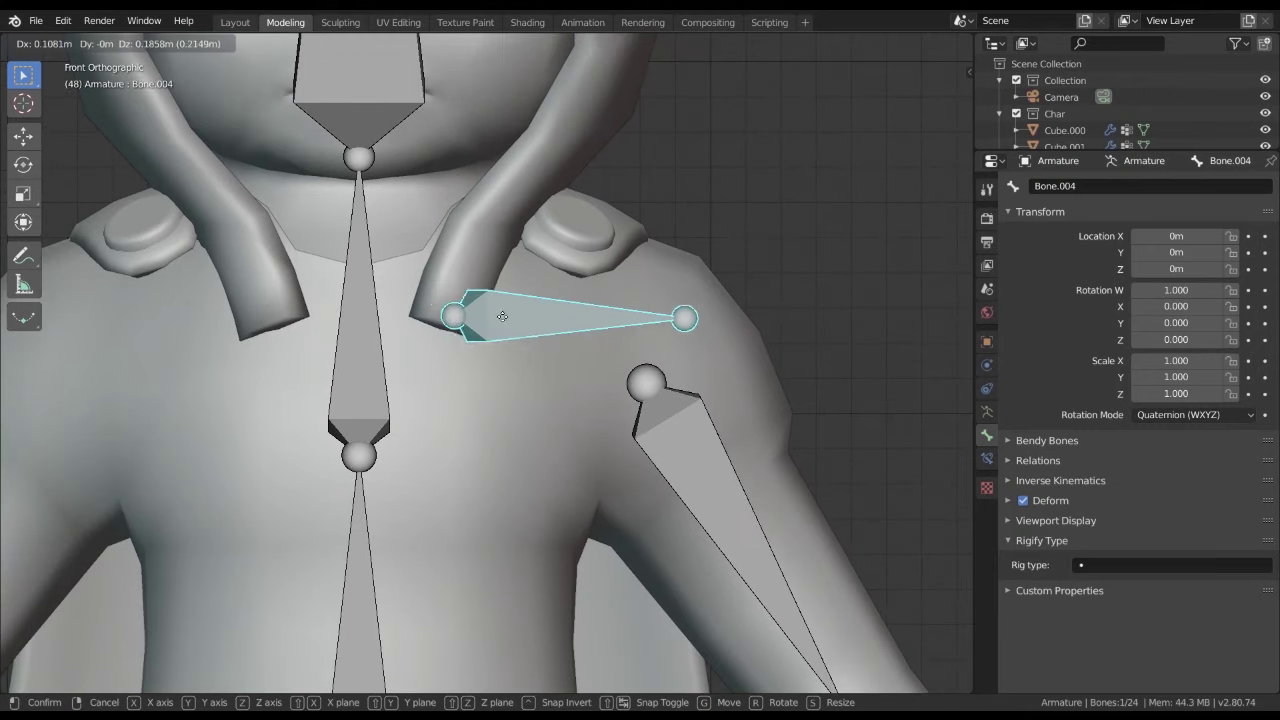
key("Escape")
Test-rotate the neck bone Bone.002, then cancel so it returns to rest pose
mouse_move(486, 400)
middle_mouse_down()
mouse_move(450, 405)
mouse_move(466, 367)
middle_mouse_up()
scroll(474, 375, "up", 2)
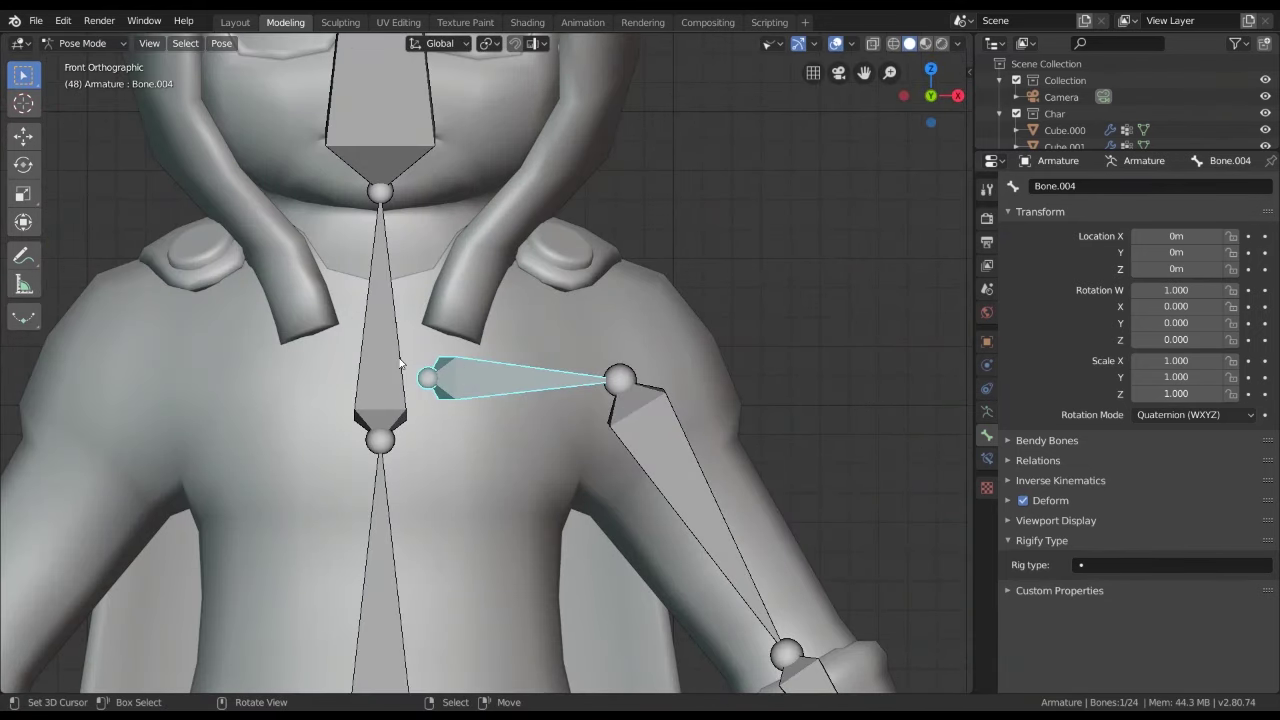
left_click(387, 362, "shift")
left_click(458, 381)
left_click(397, 359)
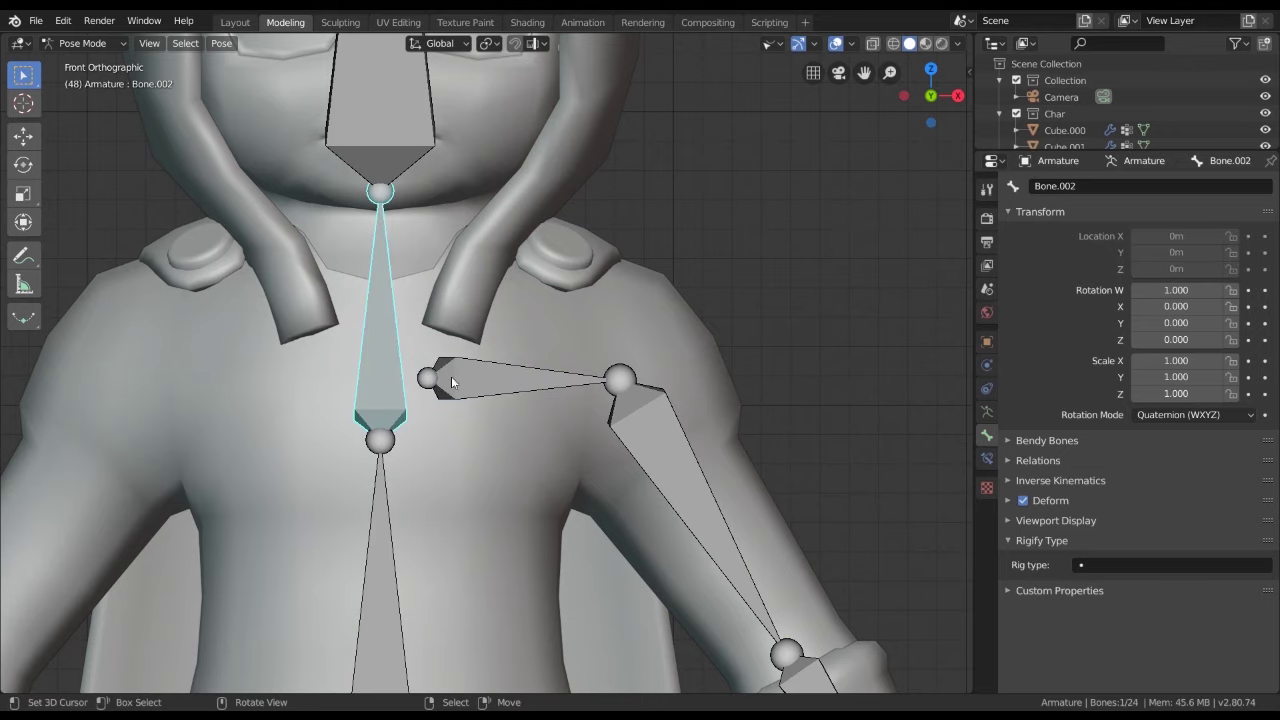
key("r")
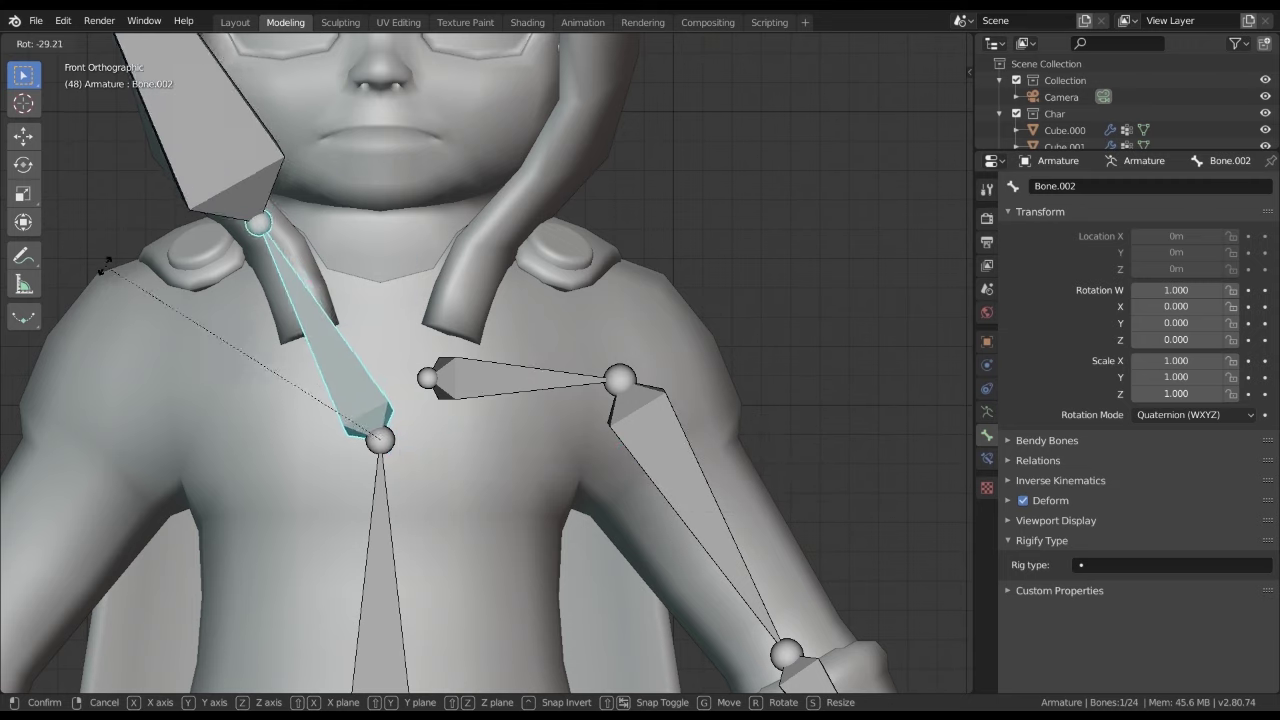
key("Escape")
scroll(618, 408, "down", 4)
middle_click_drag(618, 404, 590, 378, "shift")
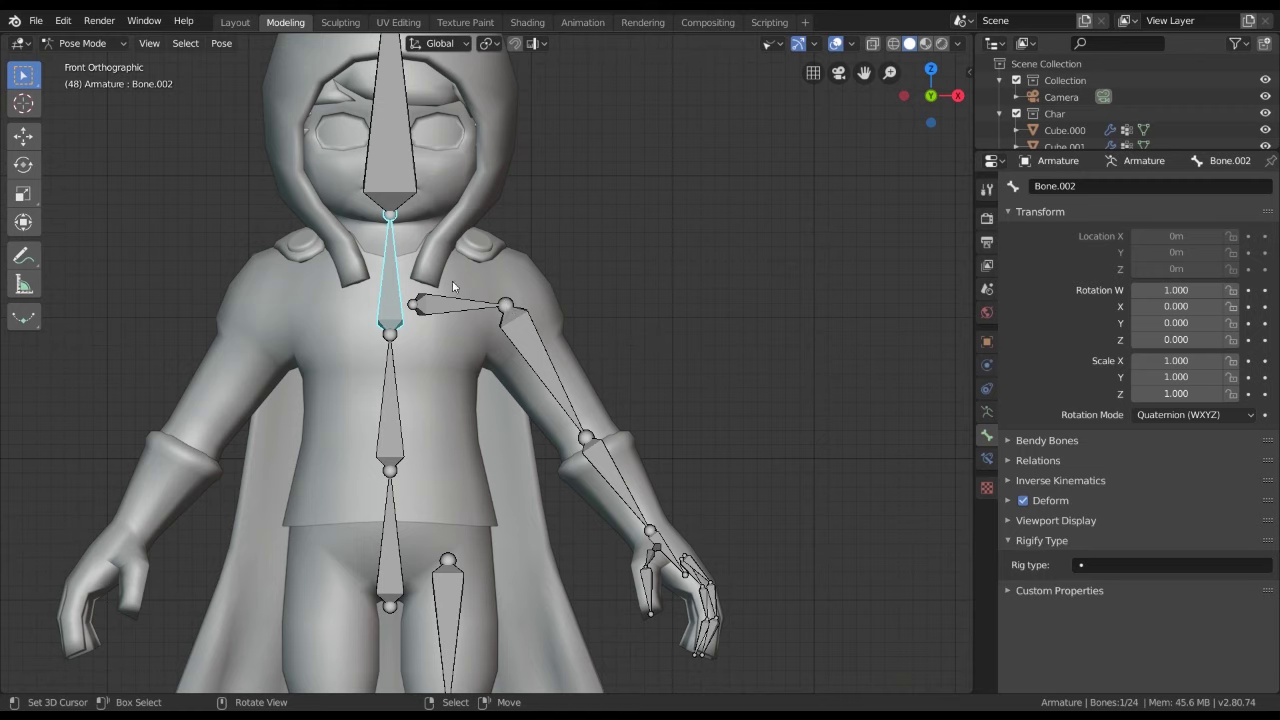
Test-rotate the chest bone, then select the shoulder, upper-arm and chest bones
key("r")
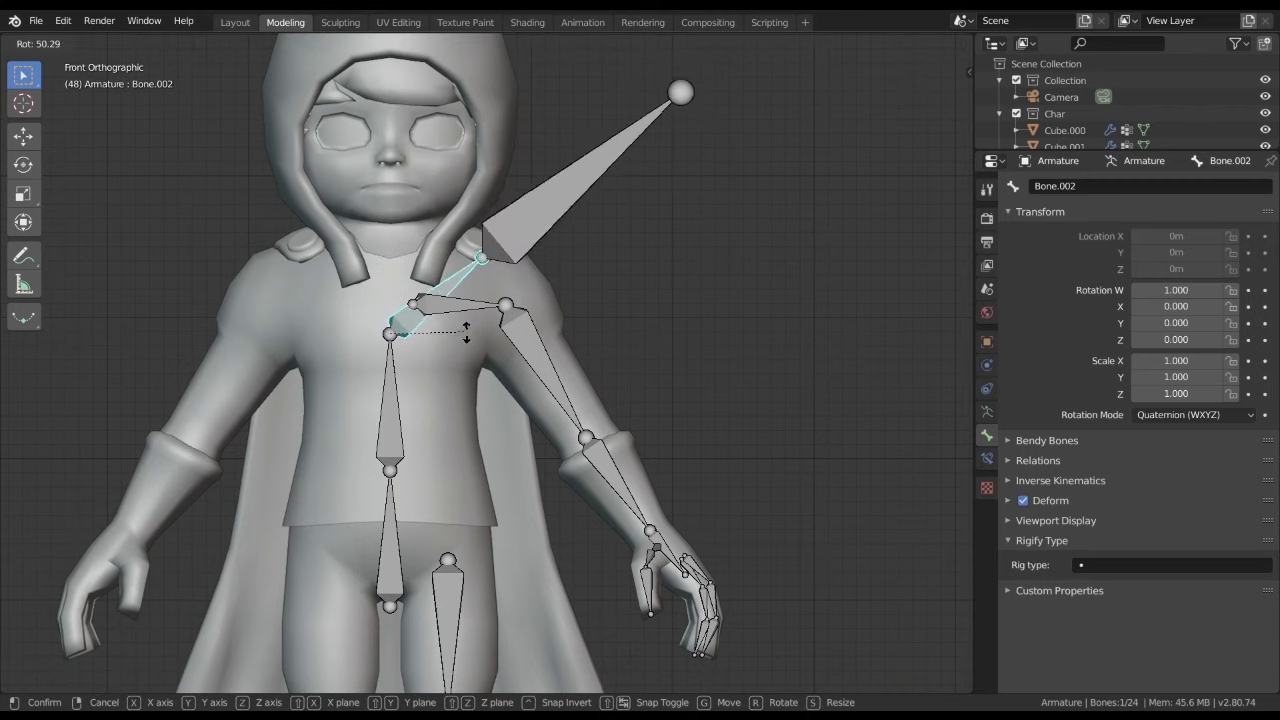
key("Escape")
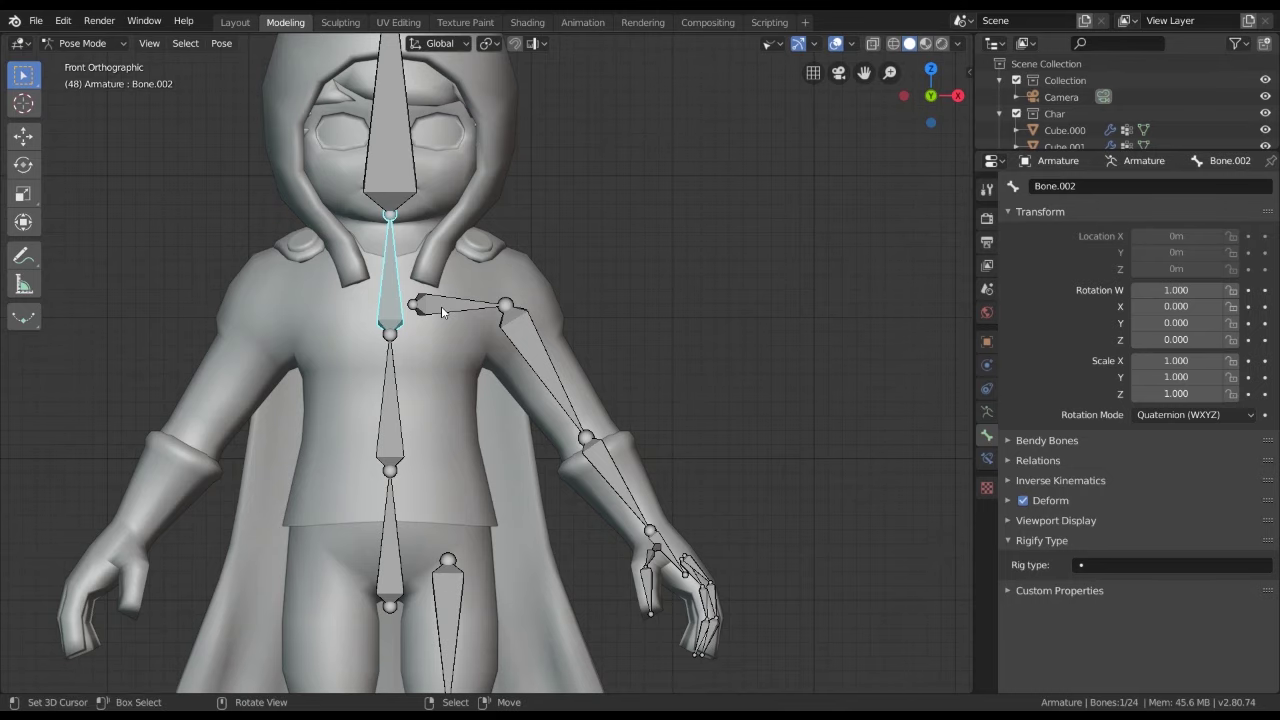
scroll(518, 378, "up", 2)
scroll(518, 378, "up", 2)
left_click(545, 374)
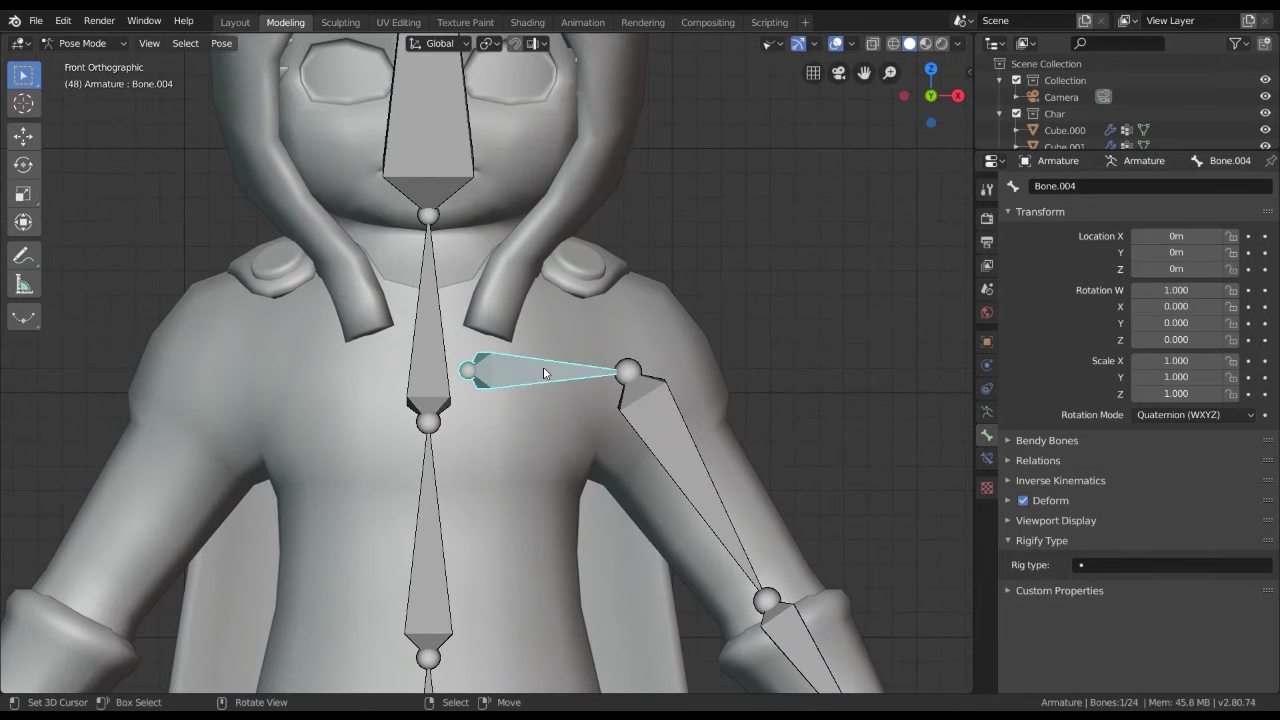
left_click(640, 404)
left_click(522, 374, "shift")
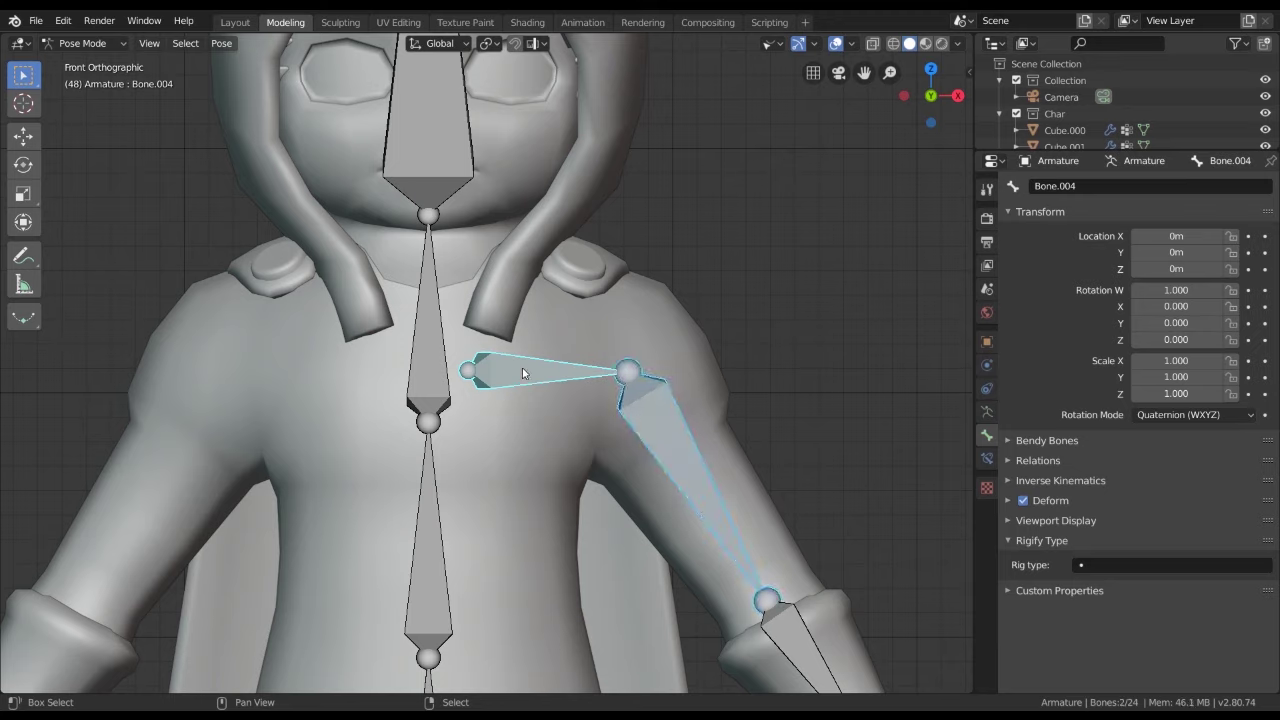
left_click(420, 314, "shift")
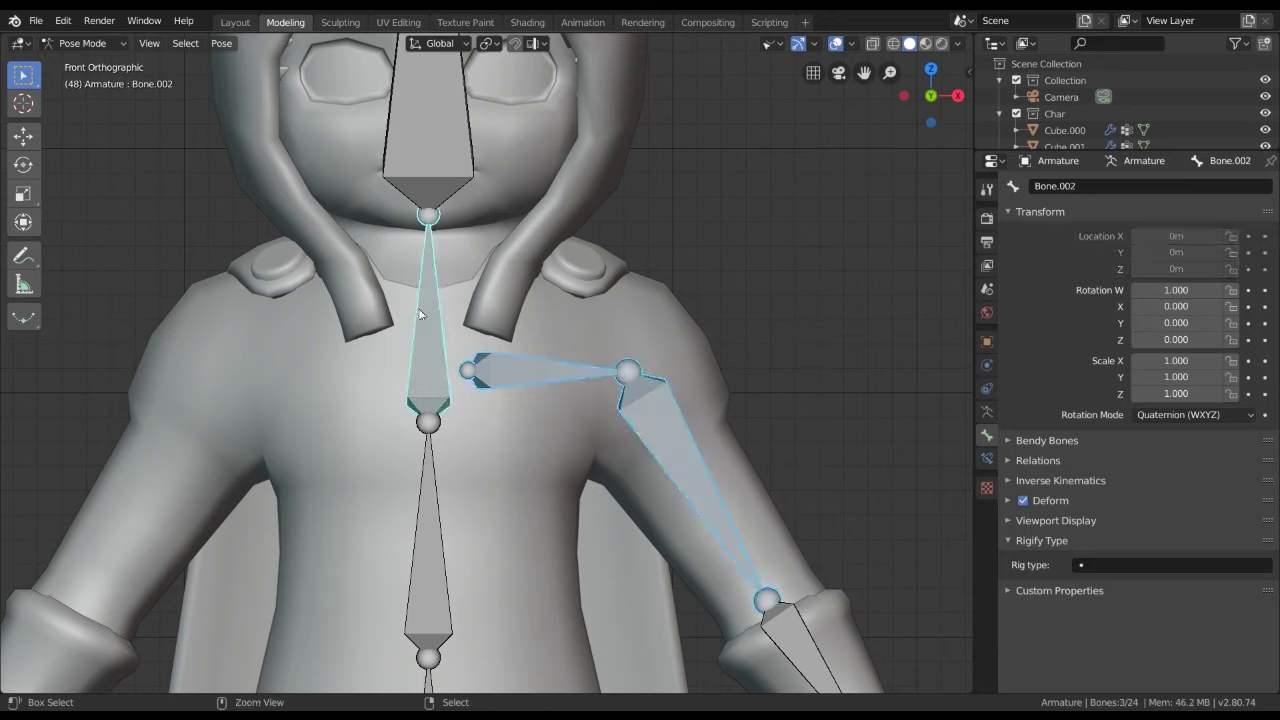
key("ctrl+p")
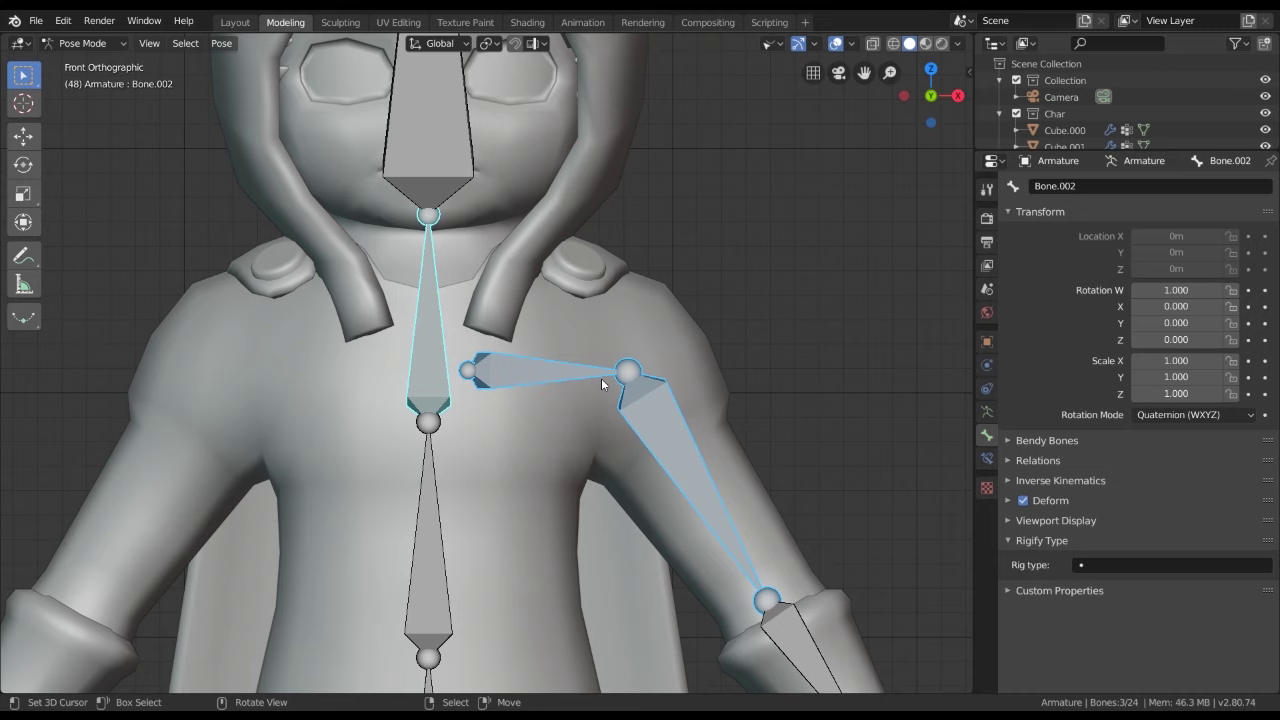
In Edit Mode, parent the shoulder and upper-arm bones to the chest bone with Keep Offset
key("Tab")
middle_click_drag(702, 400, 678, 368, "shift")
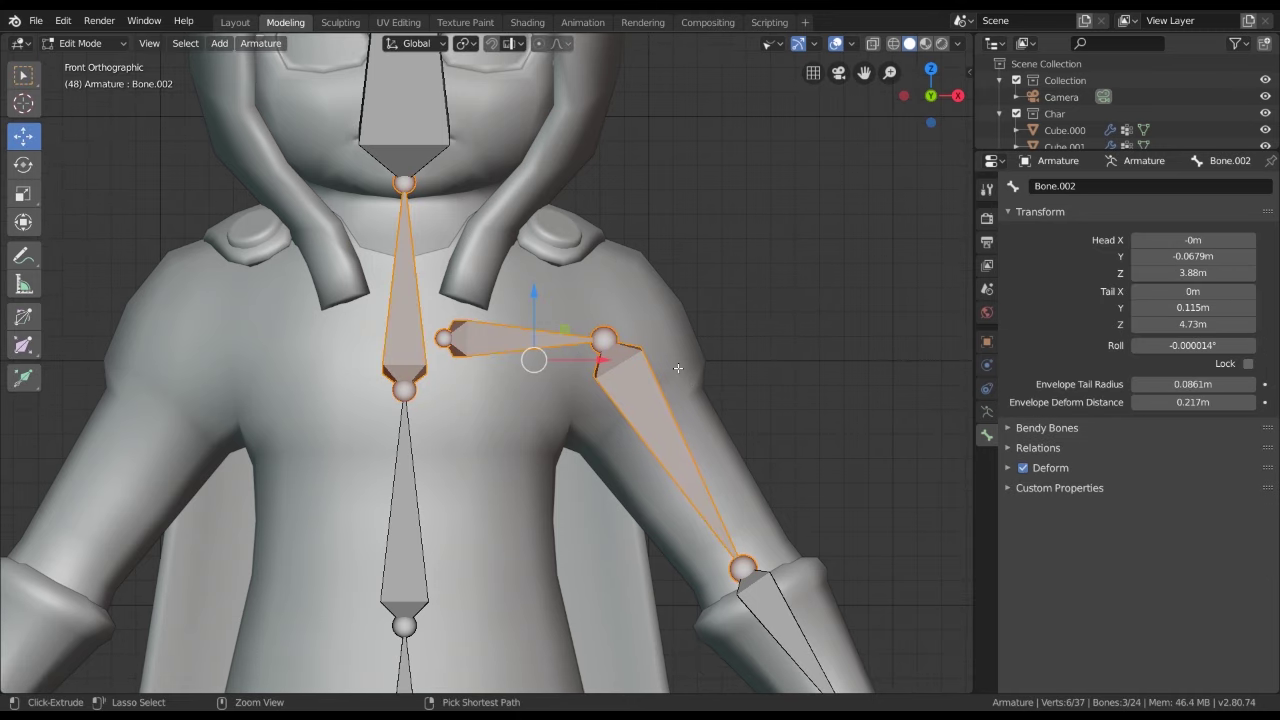
key("ctrl+p")
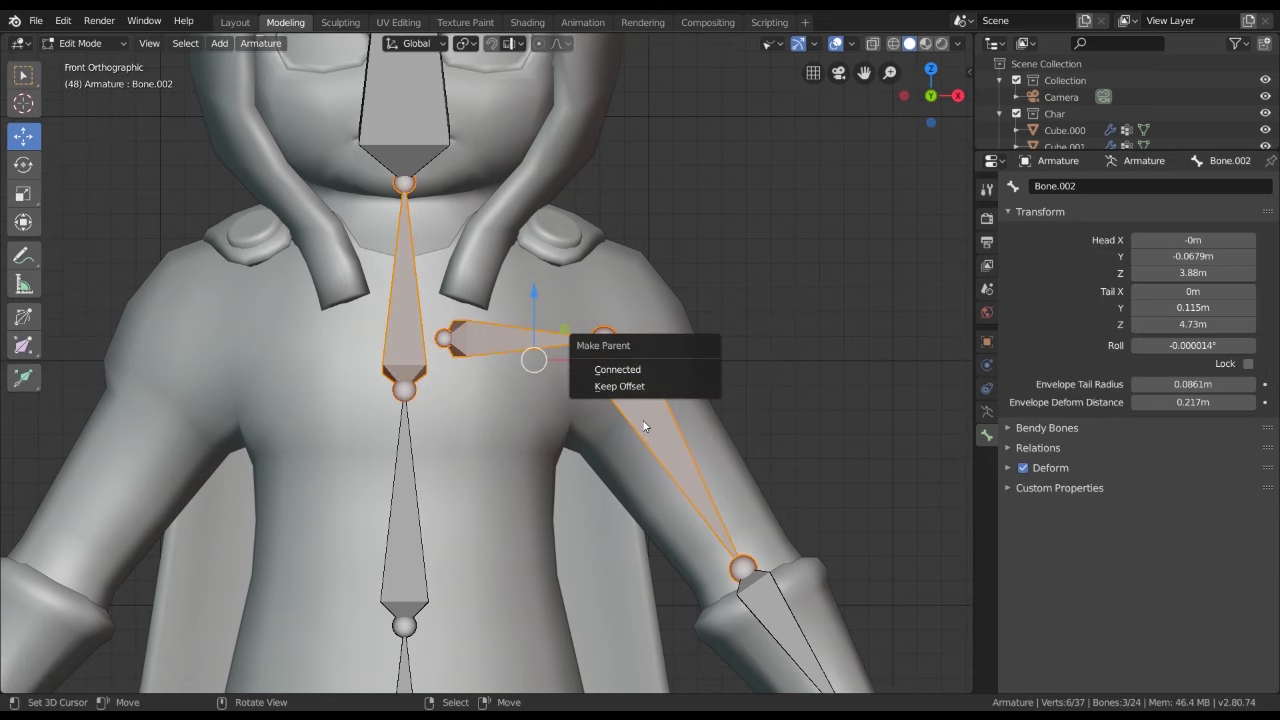
left_click(643, 387)
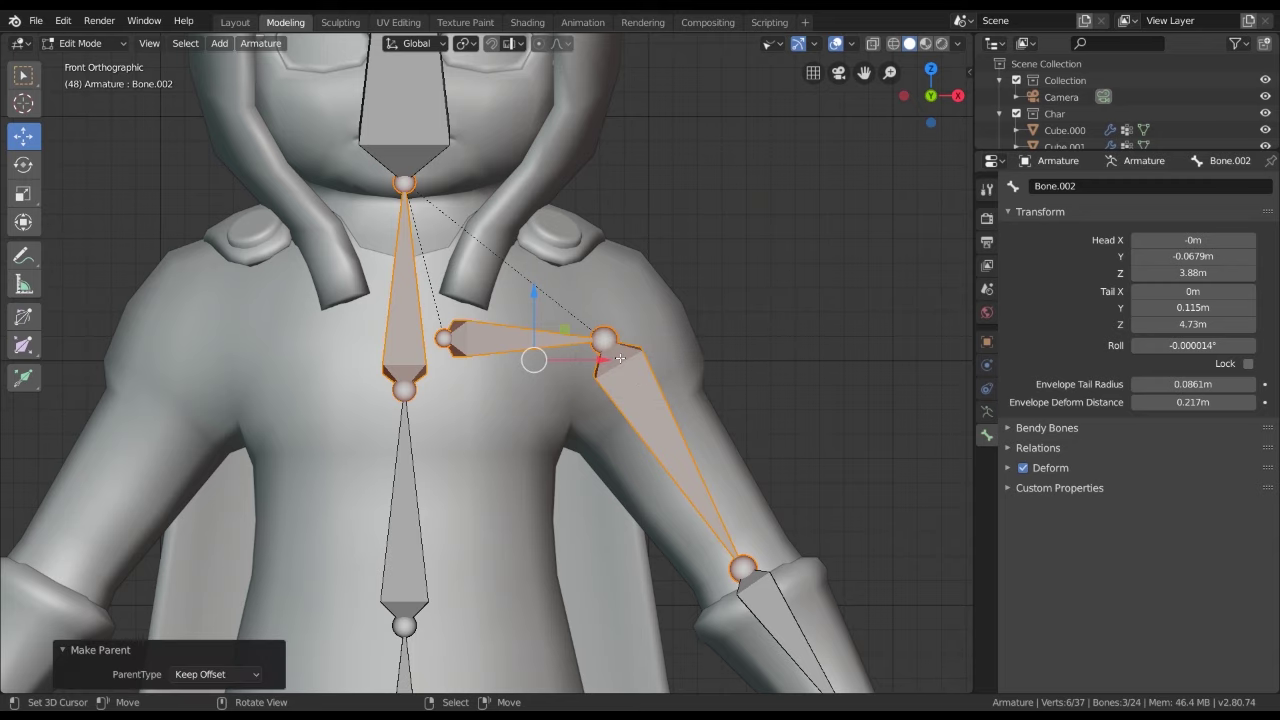
scroll(480, 340, "down", 3)
key("Tab")
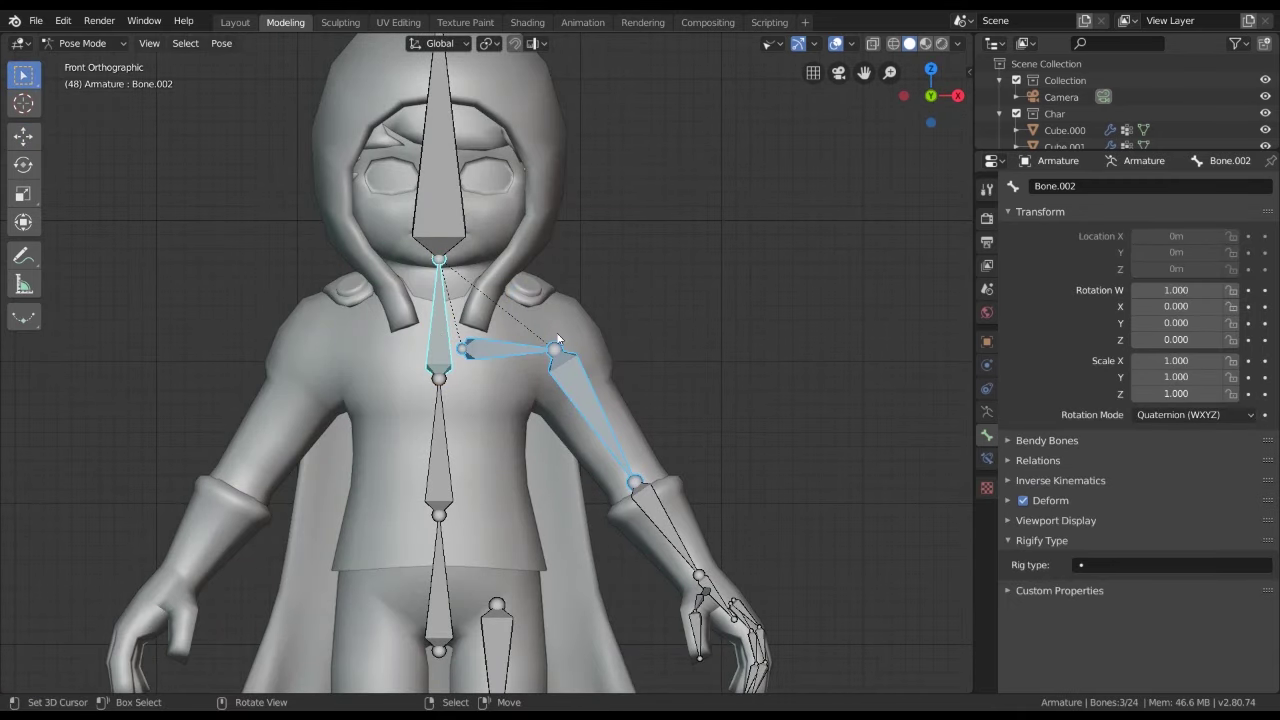
Rotate the chest bone in Pose Mode and orbit around to confirm the arm follows
key("r")
key("Escape")
key("KP_3")
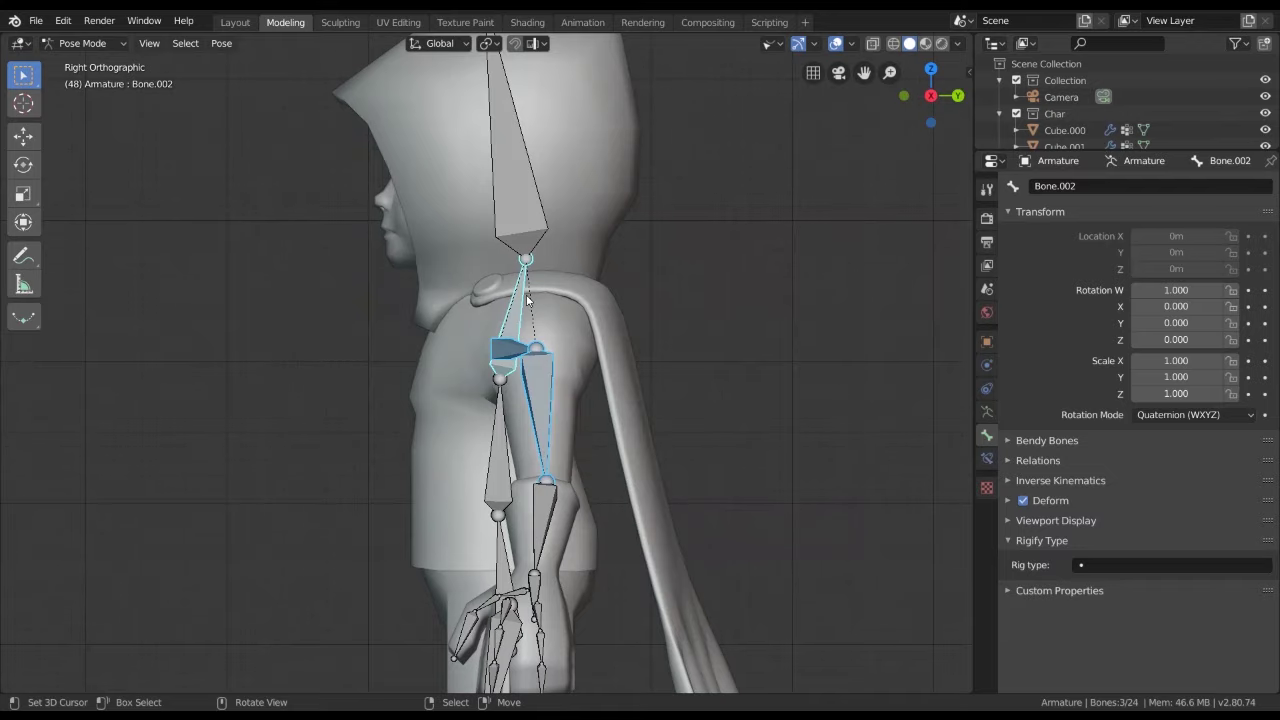
key("KP_1")
key("r")
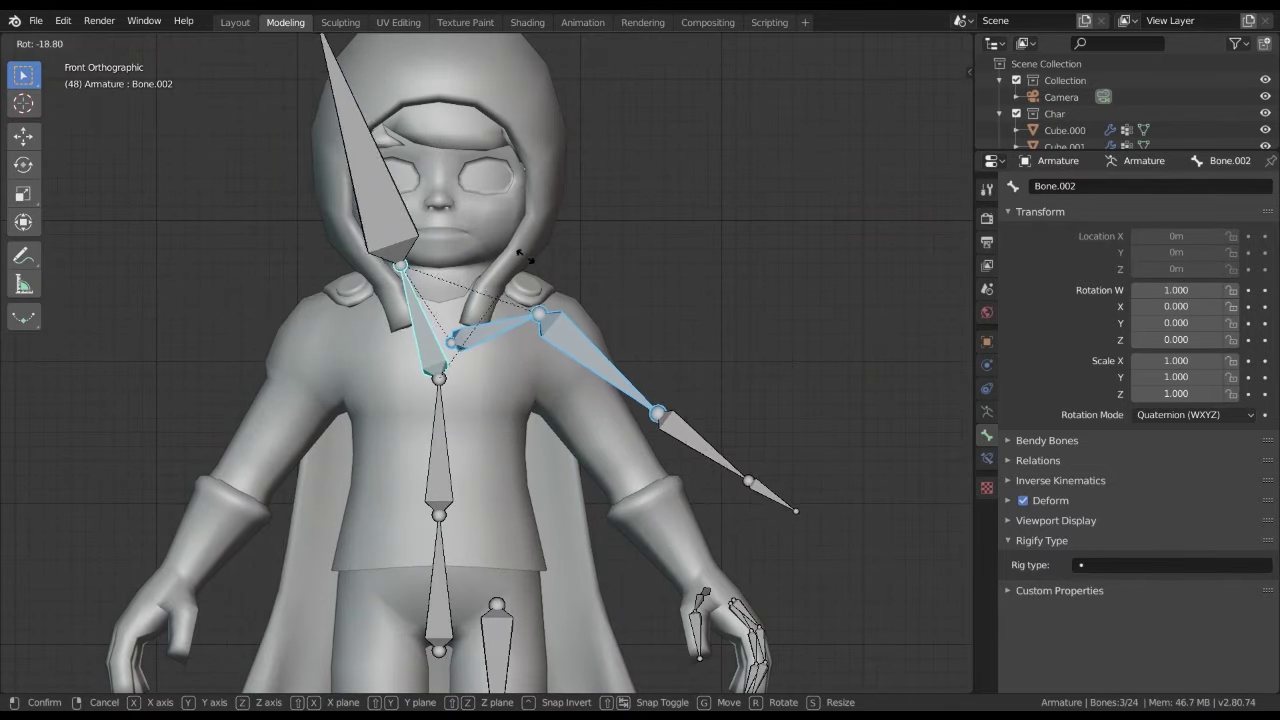
left_click(518, 327)
key("KP_3")
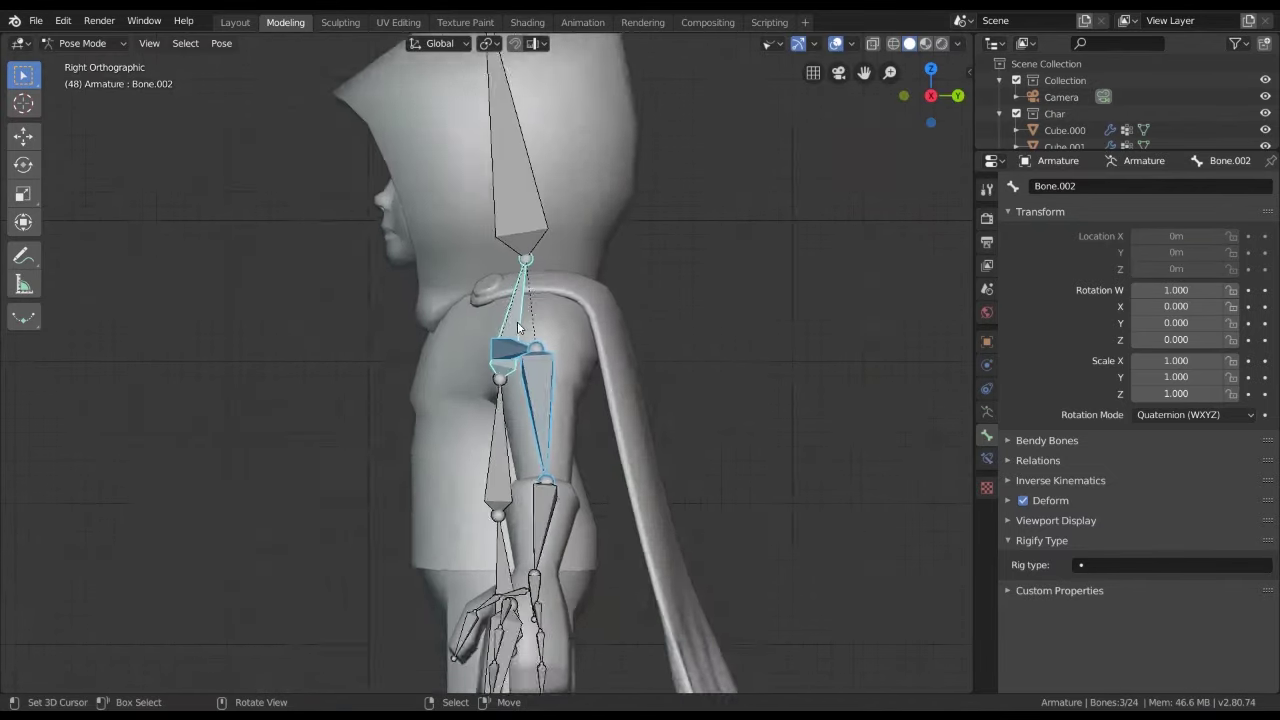
scroll(560, 250, "up", 3)
mouse_move(590, 177)
middle_mouse_down()
mouse_move(606, 311)
mouse_move(447, 327)
middle_mouse_up()
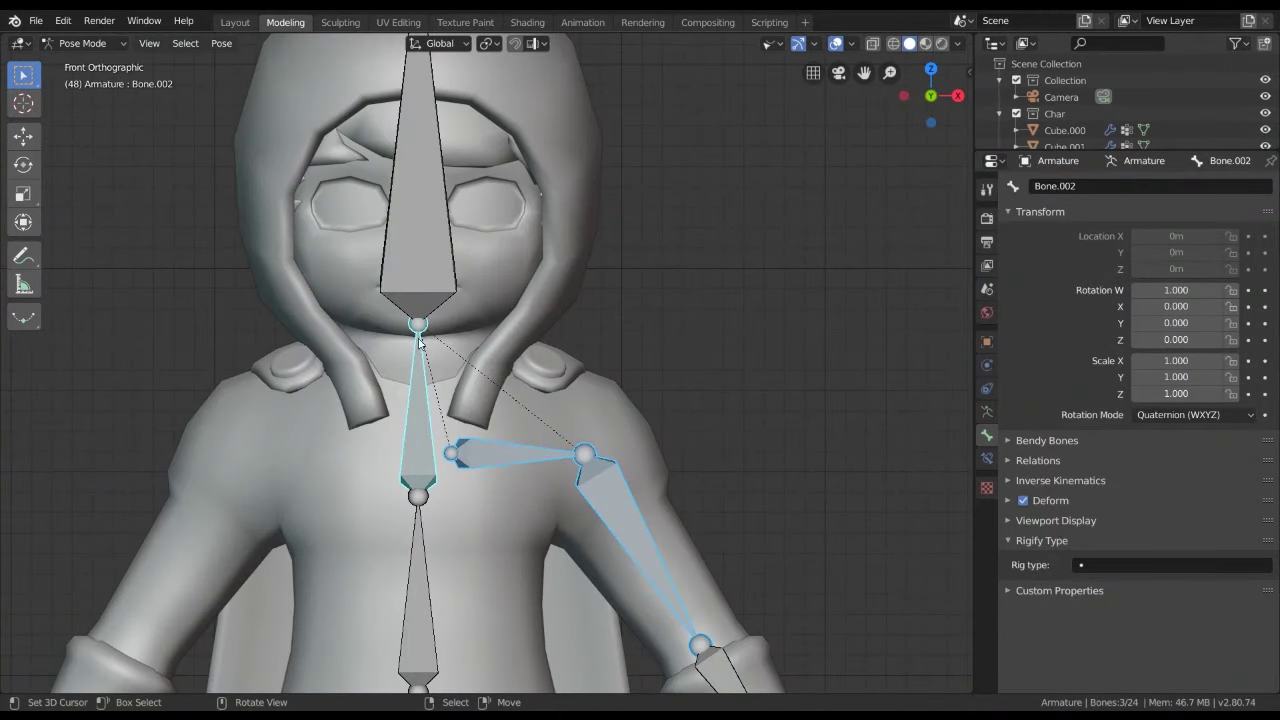
scroll(428, 224, "down", 5)
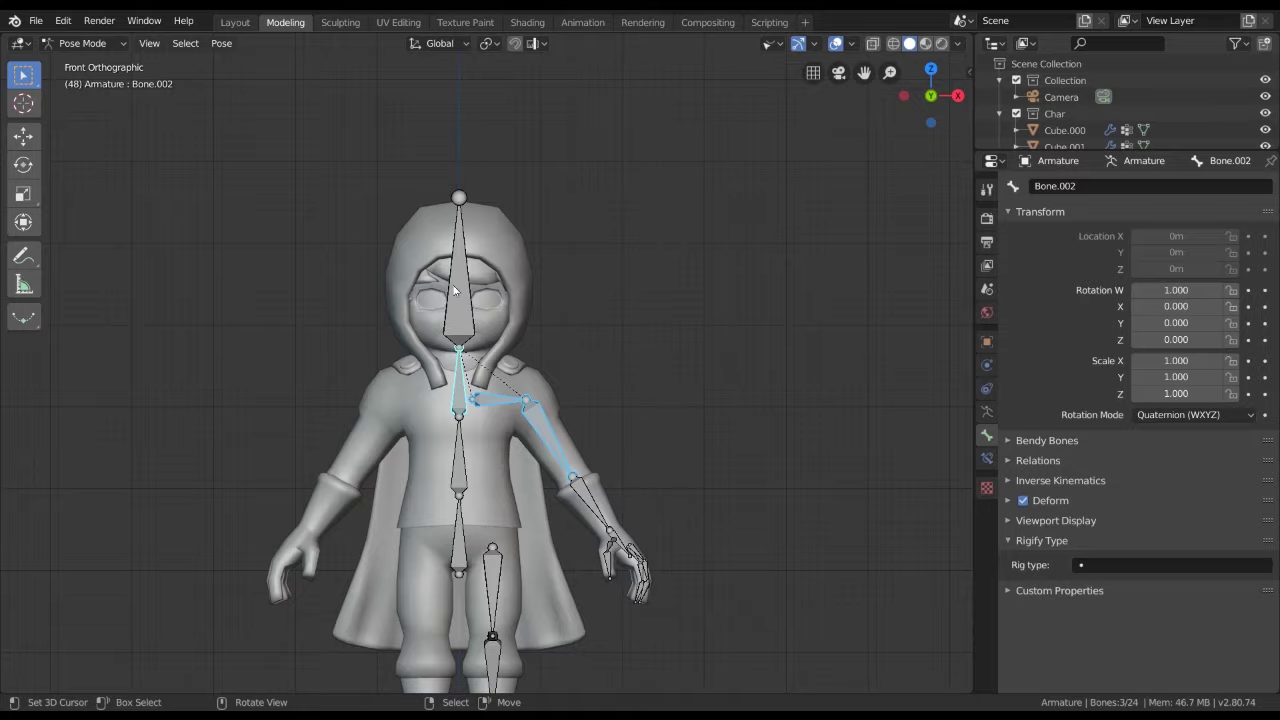
scroll(428, 224, "up", 5)
middle_click_drag(428, 224, 520, 380)
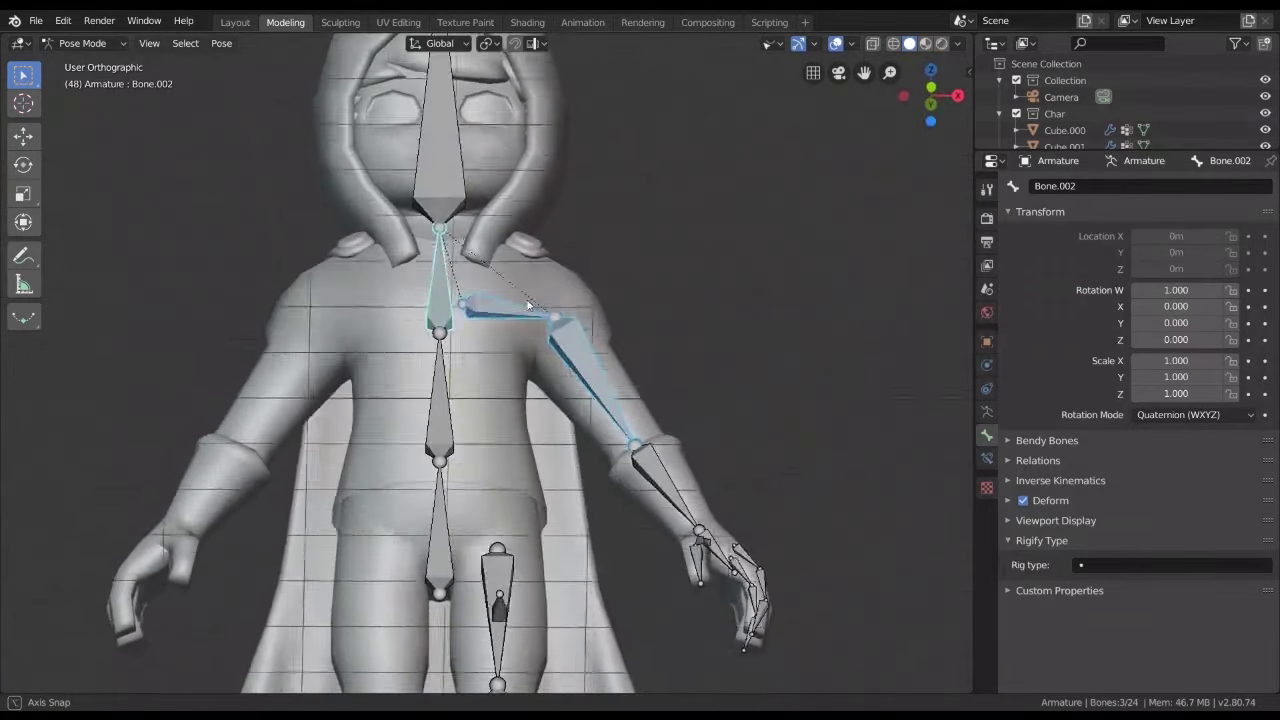
Enter Edit Mode and begin selecting the finger base bones of the hand
scroll(740, 500, "up", 5)
scroll(612, 366, "up", 4)
scroll(602, 394, "down", 4)
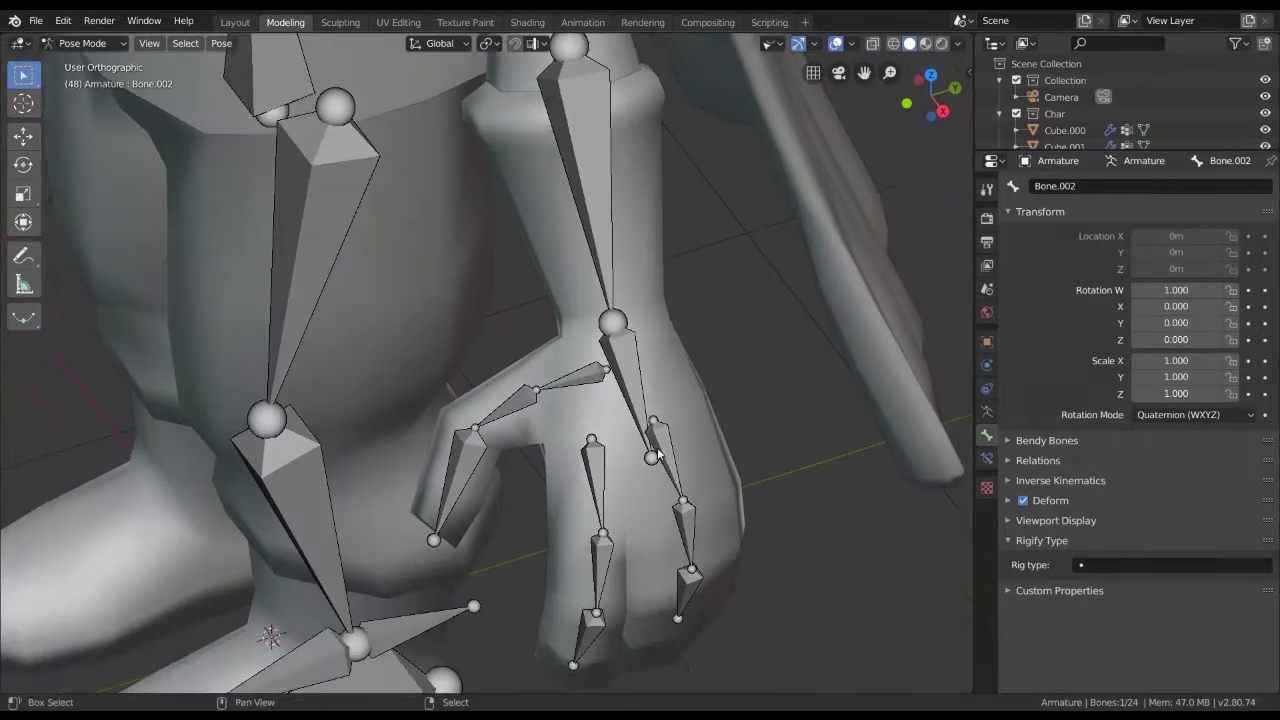
key("Tab")
scroll(600, 380, "up", 3)
left_click(567, 356)
left_click(493, 268, "shift")
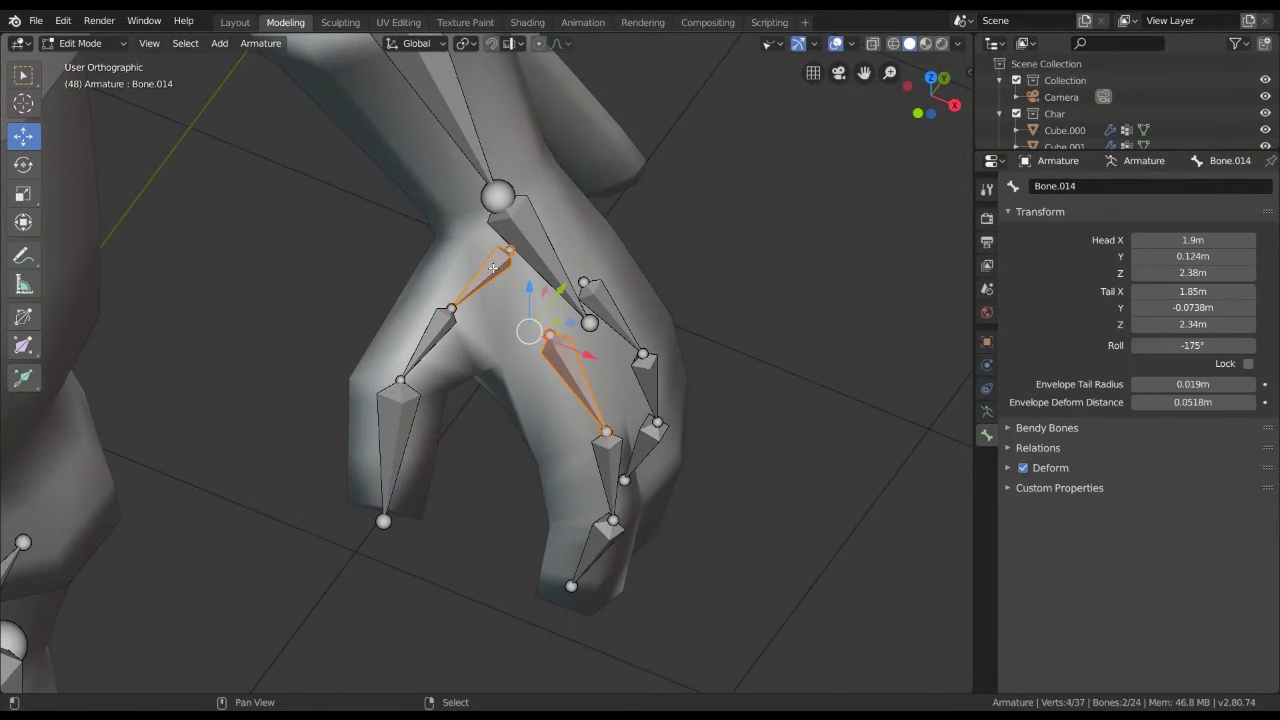
left_click(615, 450)
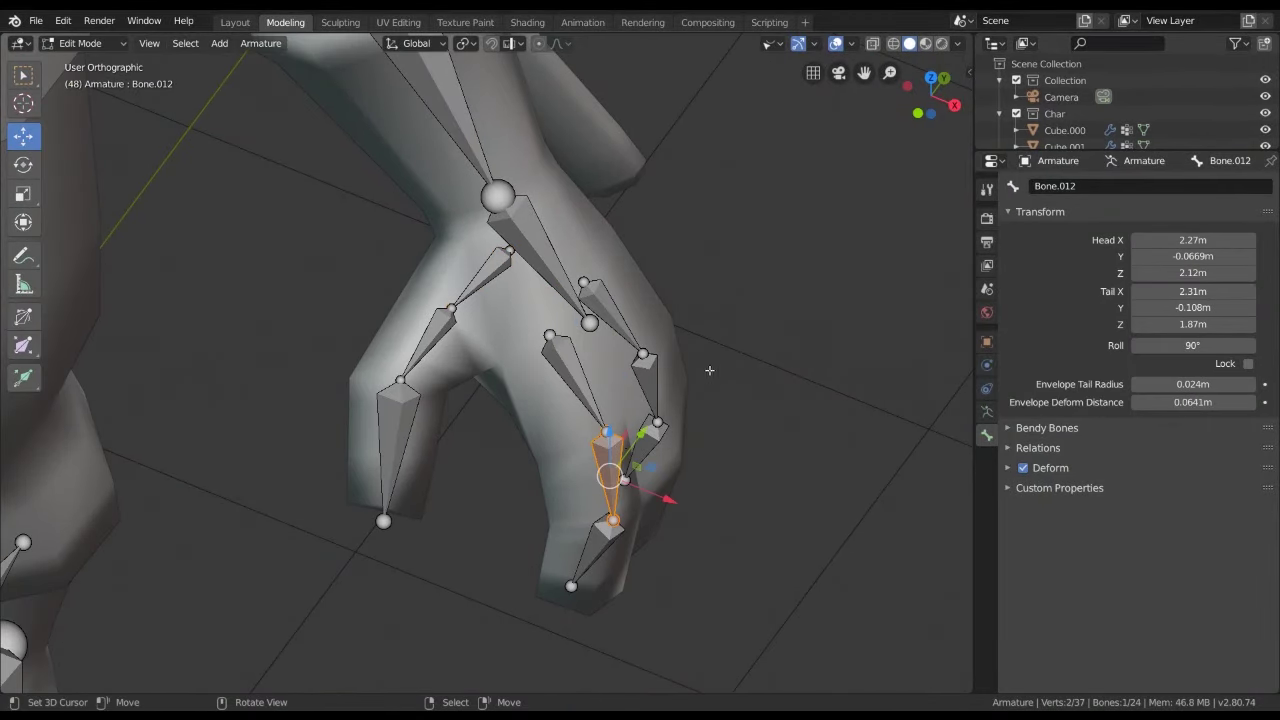
middle_click_drag(615, 450, 629, 424, "shift")
left_click(560, 385)
left_click(620, 340, "shift")
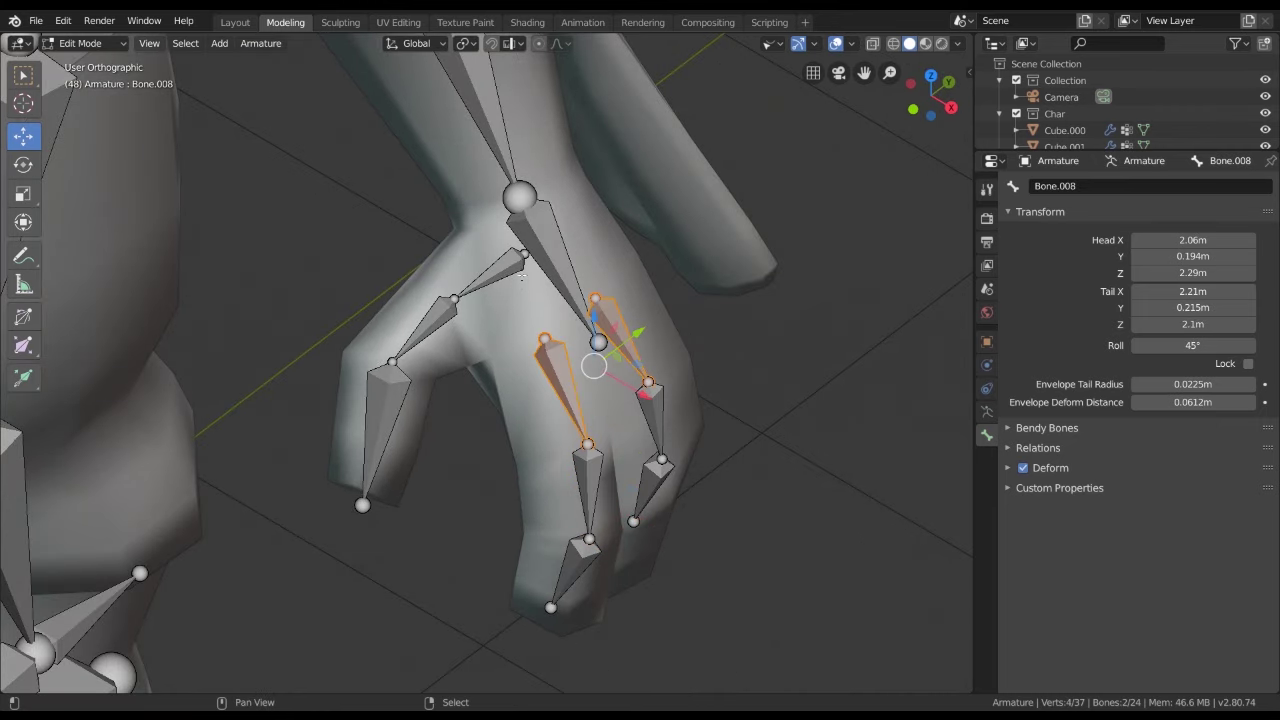
left_click(490, 275, "shift")
key("g")
key("Escape")
Parent all finger base bones to the hand bone with Keep Offset
left_click(655, 420)
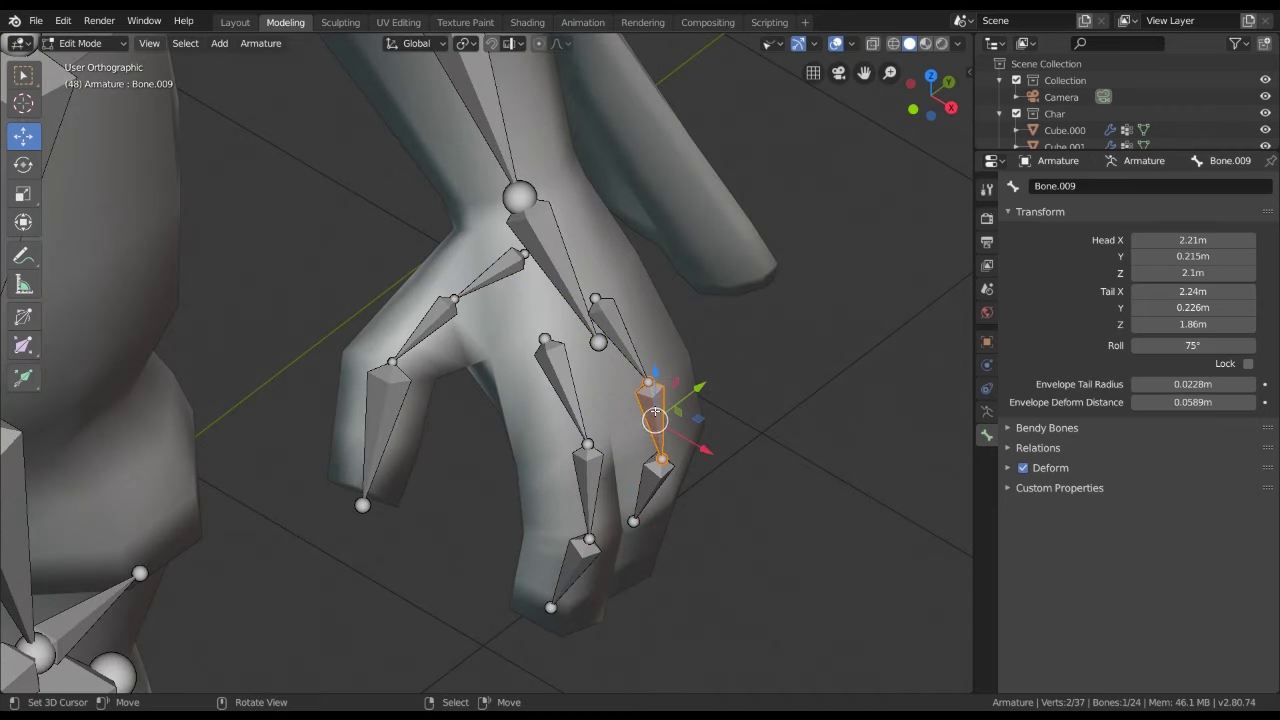
left_click(586, 490, "shift")
left_click(425, 330, "shift")
left_click(490, 275, "shift")
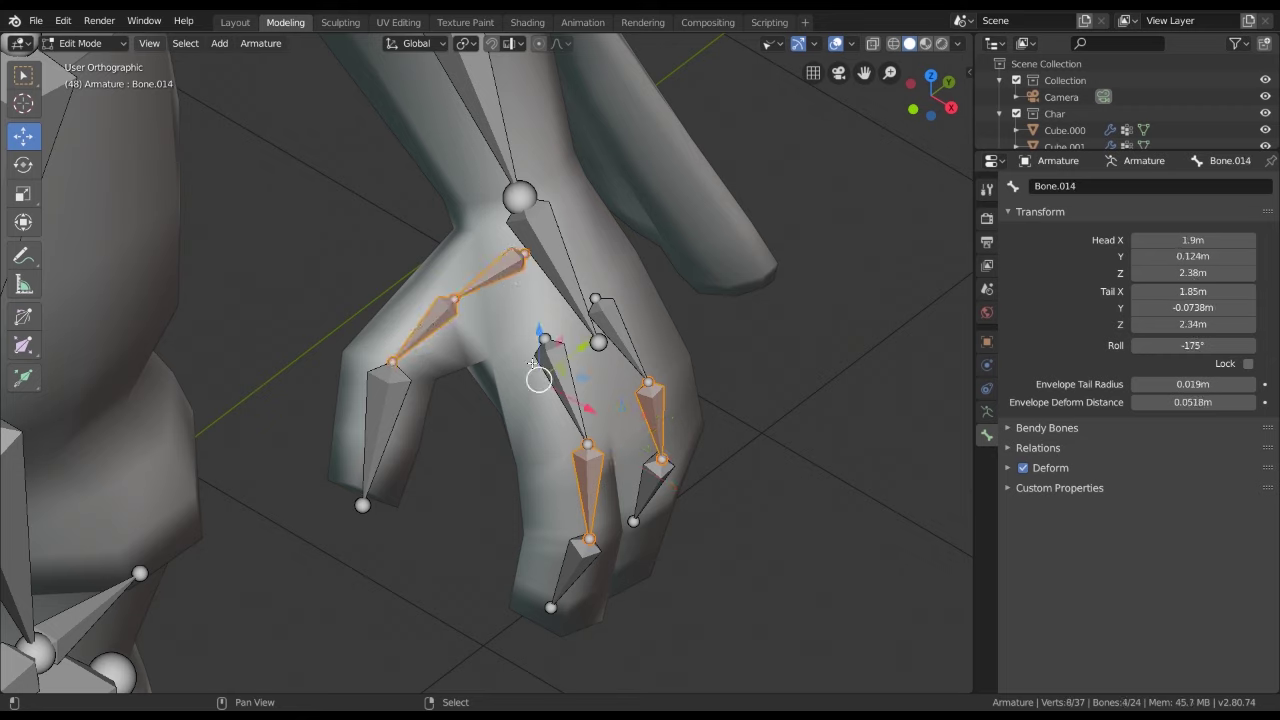
left_click(560, 390, "shift")
left_click(628, 342, "shift")
left_click(549, 249, "shift")
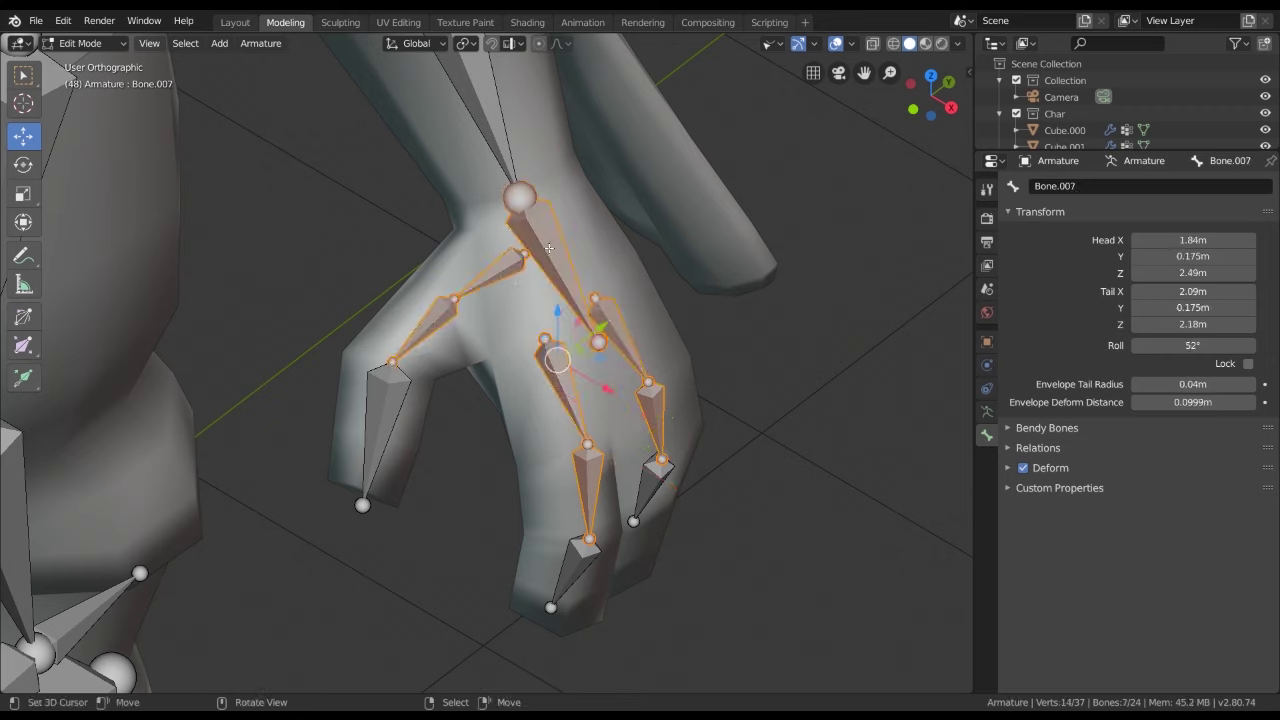
key("ctrl+p")
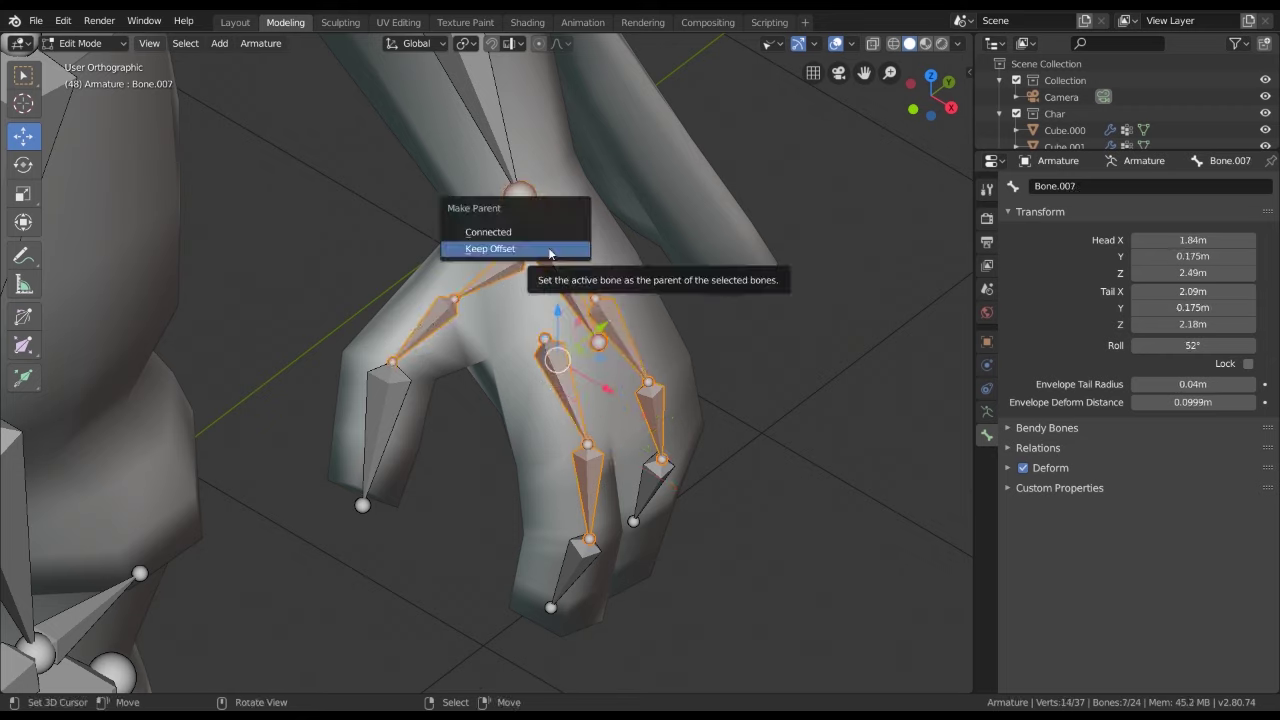
left_click(549, 249)
scroll(549, 249, "down", 2)
Back in Pose Mode, rotate the chest bone to check the hand follows
key("KP_1")
key("ctrl+Tab")
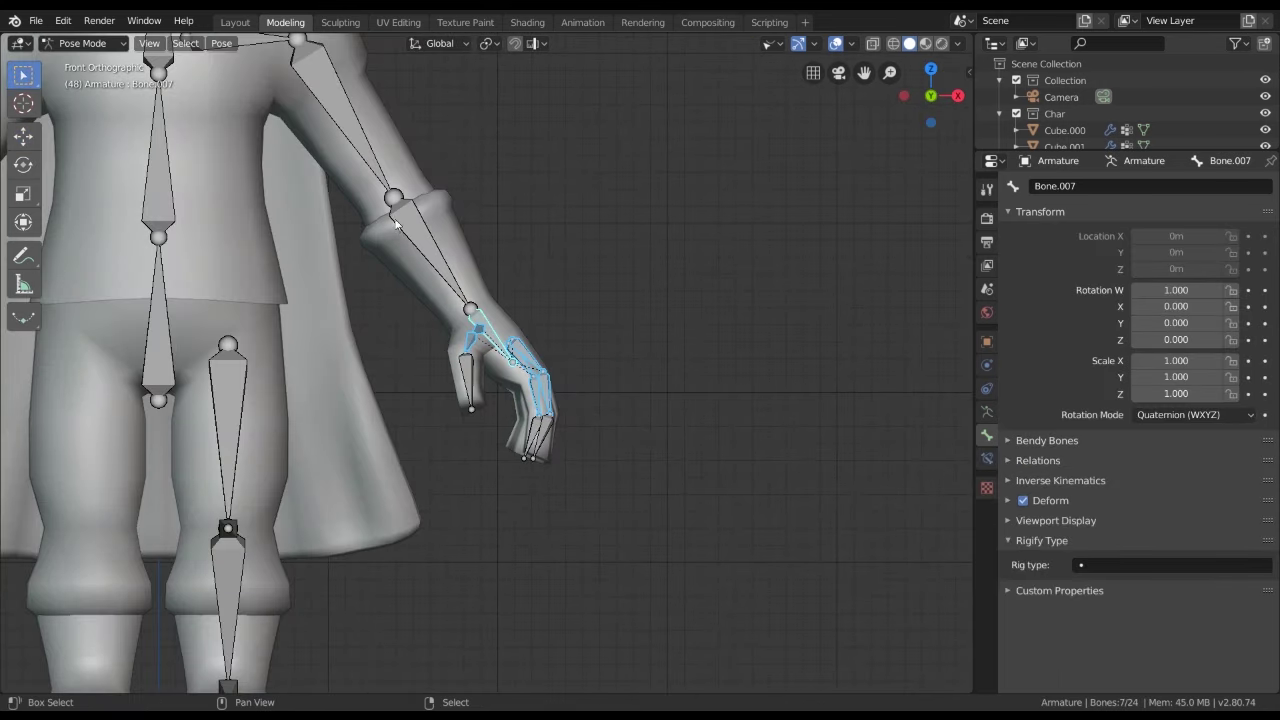
scroll(466, 350, "up", 2)
left_click(279, 150)
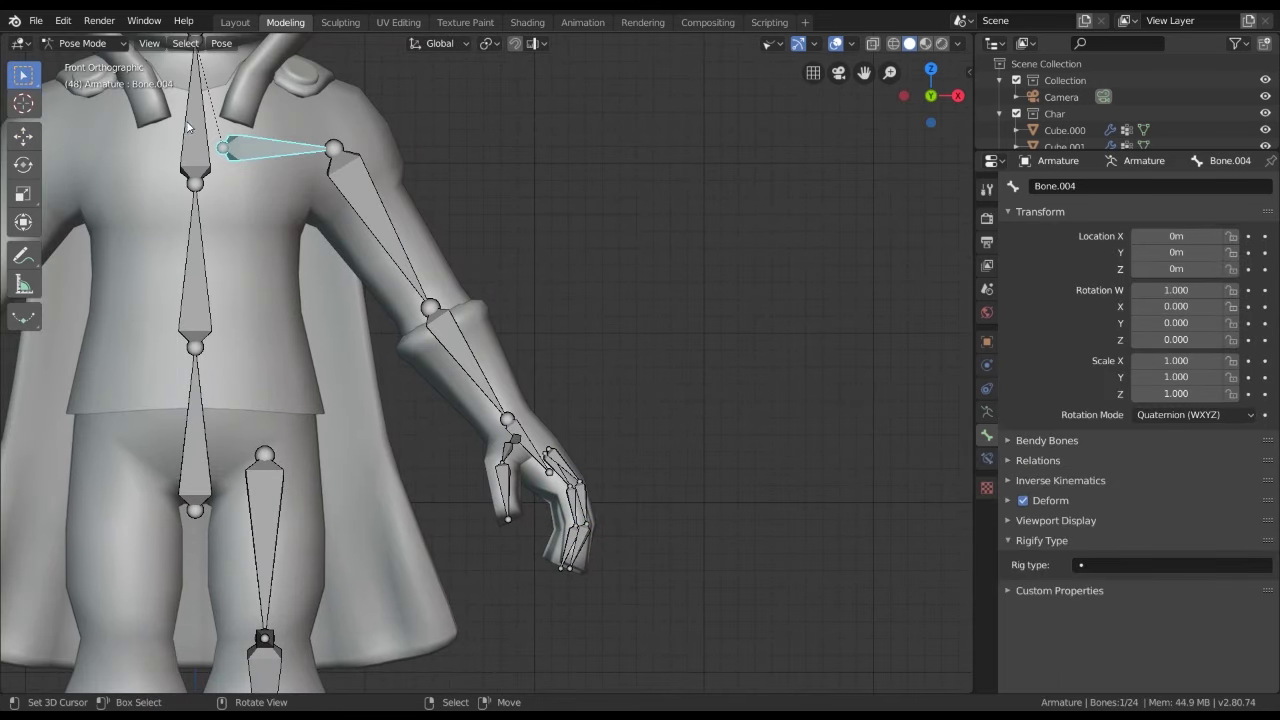
key("r")
key("Escape")
left_click(195, 110)
key("r")
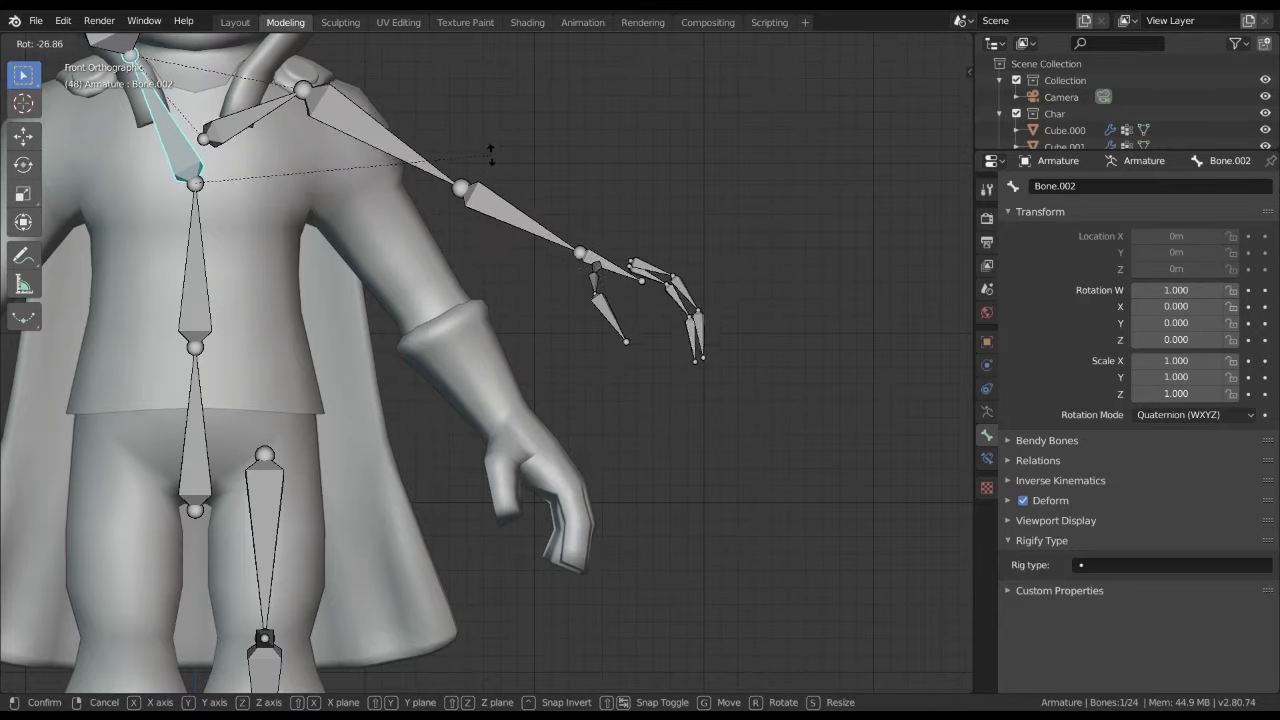
left_click(486, 285)
Orbit and pan the view over to the character's leg
scroll(484, 331, "down", 3)
mouse_move(484, 331)
middle_mouse_down()
mouse_move(352, 360)
mouse_move(502, 419)
middle_mouse_up()
scroll(502, 419, "up", 3)
middle_click_drag(320, 400, 463, 416, "shift")
Inspect the shin, foot and toe bones from a side view of the foot
left_click(557, 398)
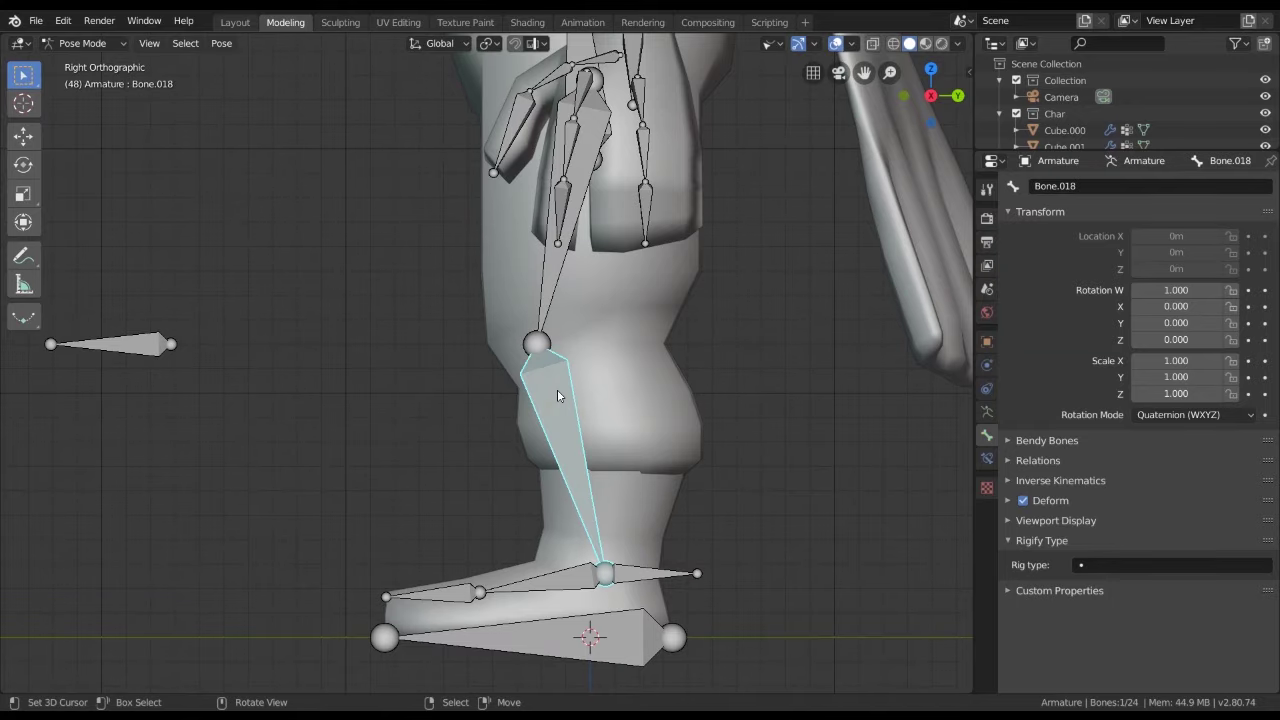
mouse_move(557, 398)
middle_mouse_down()
mouse_move(590, 430)
mouse_move(470, 517)
middle_mouse_up()
left_click(411, 528)
scroll(411, 526, "down", 3)
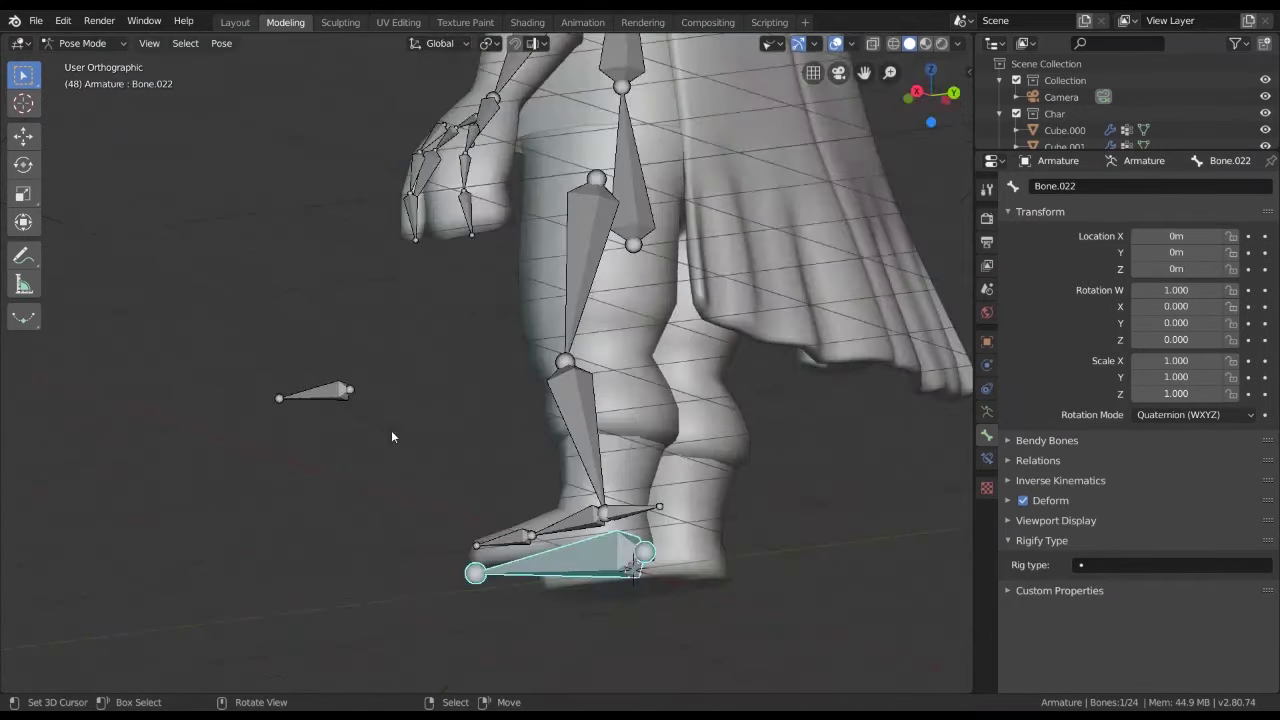
middle_click_drag(391, 430, 614, 412)
scroll(614, 412, "up", 3)
scroll(421, 432, "up", 4)
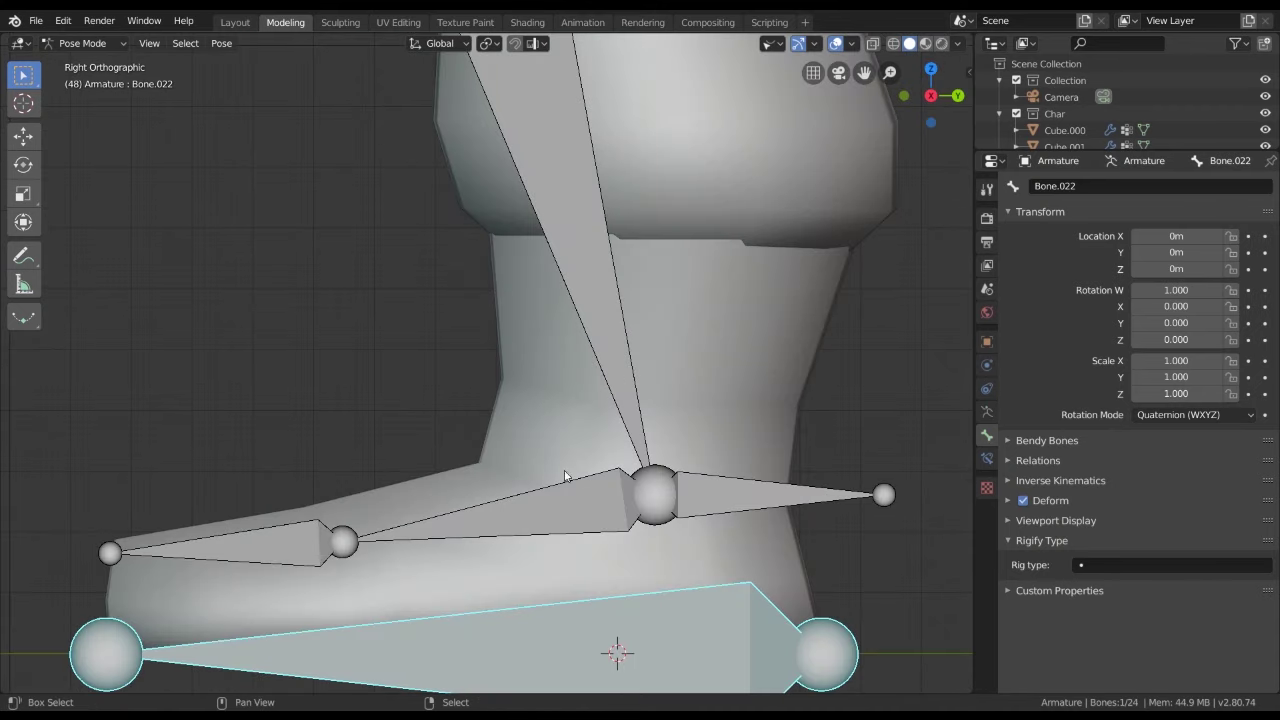
left_click(668, 486)
Enter Edit Mode with see-through shading and pick the toe joint, cancelling an unintended move
key("Tab")
left_click(658, 488)
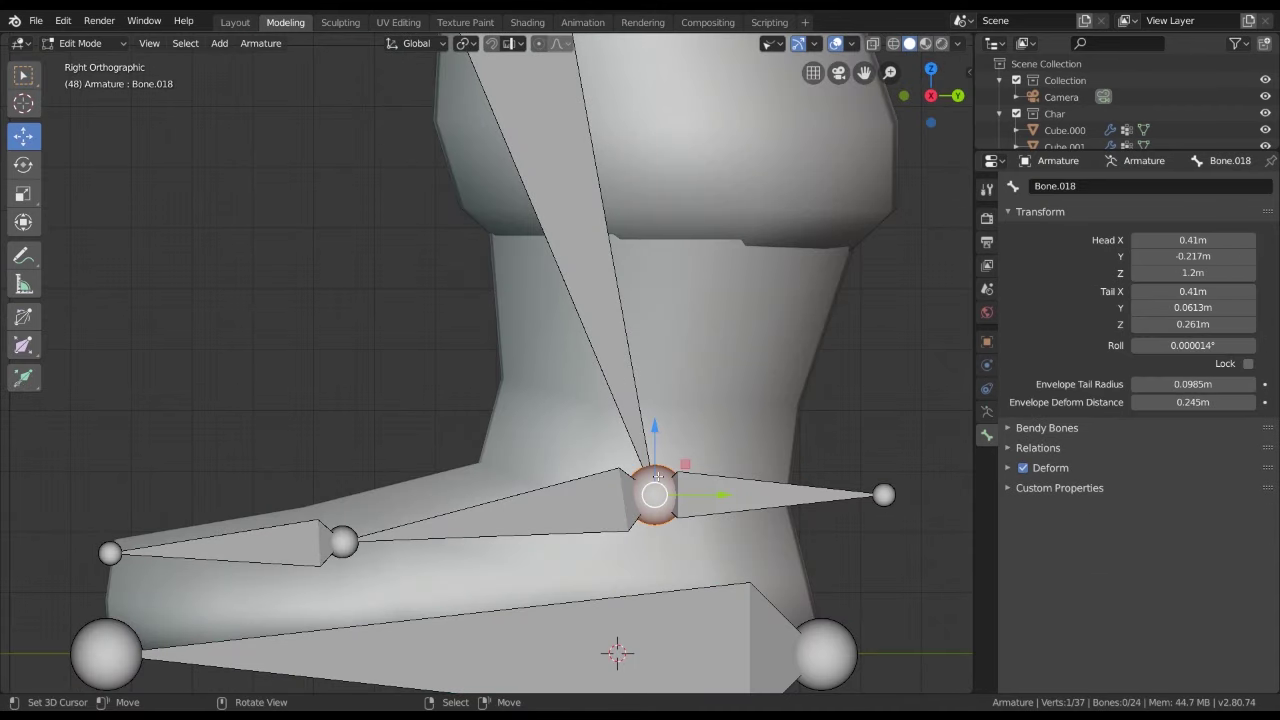
key("alt+z")
key("shift+space")
key("g")
key("alt+z")
key("g")
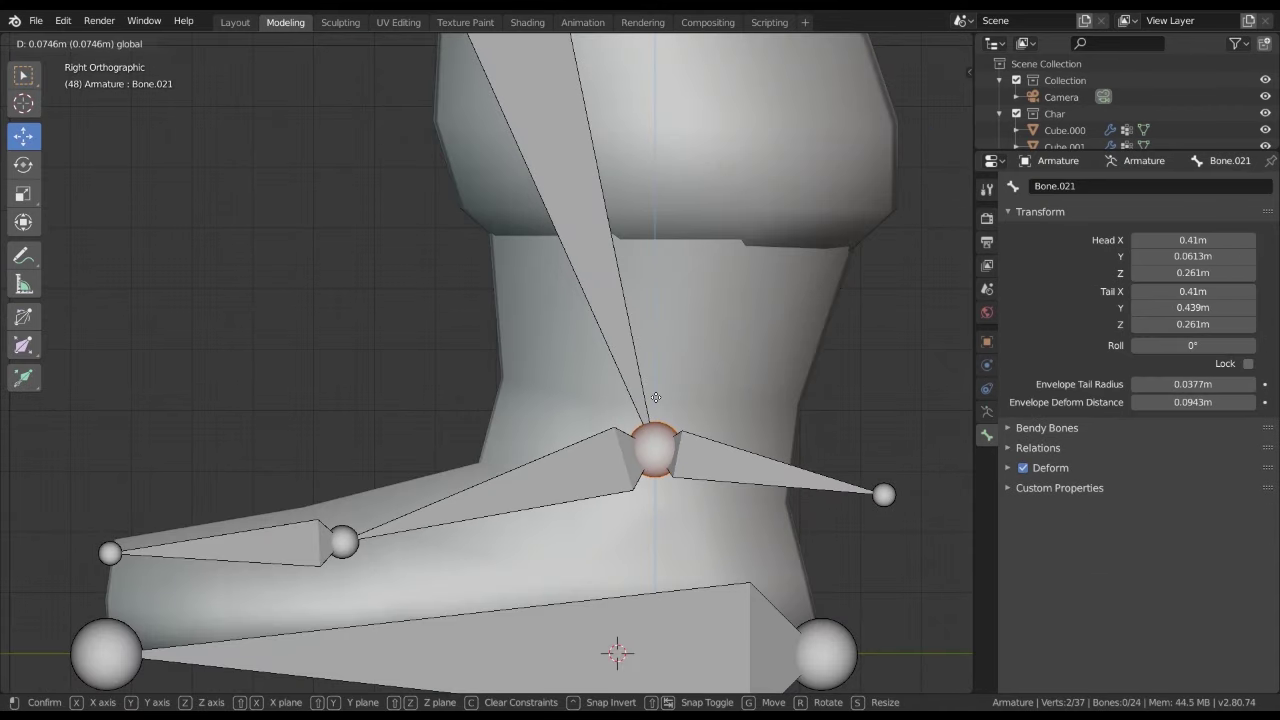
key("Escape")
Raise the heel bone Bone.021 straight up along Z to 0.337 m
left_click(860, 494)
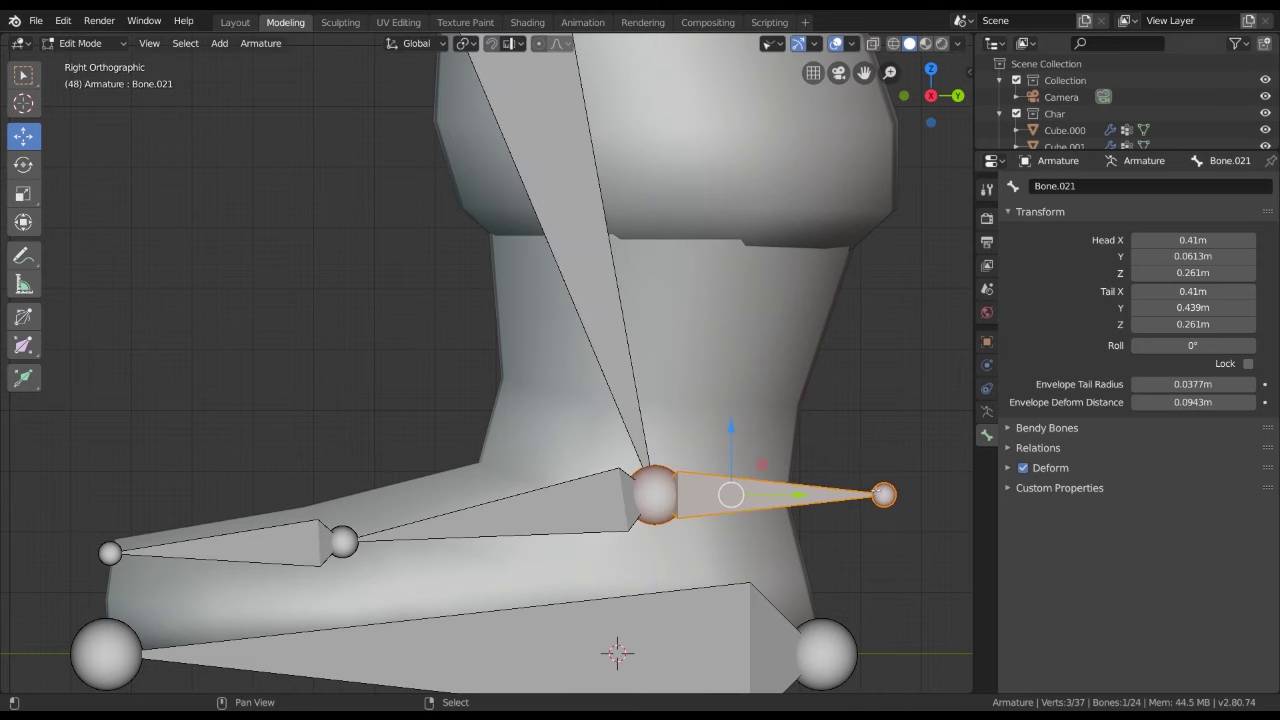
left_click_drag(734, 441, 745, 406)
key("alt+z")
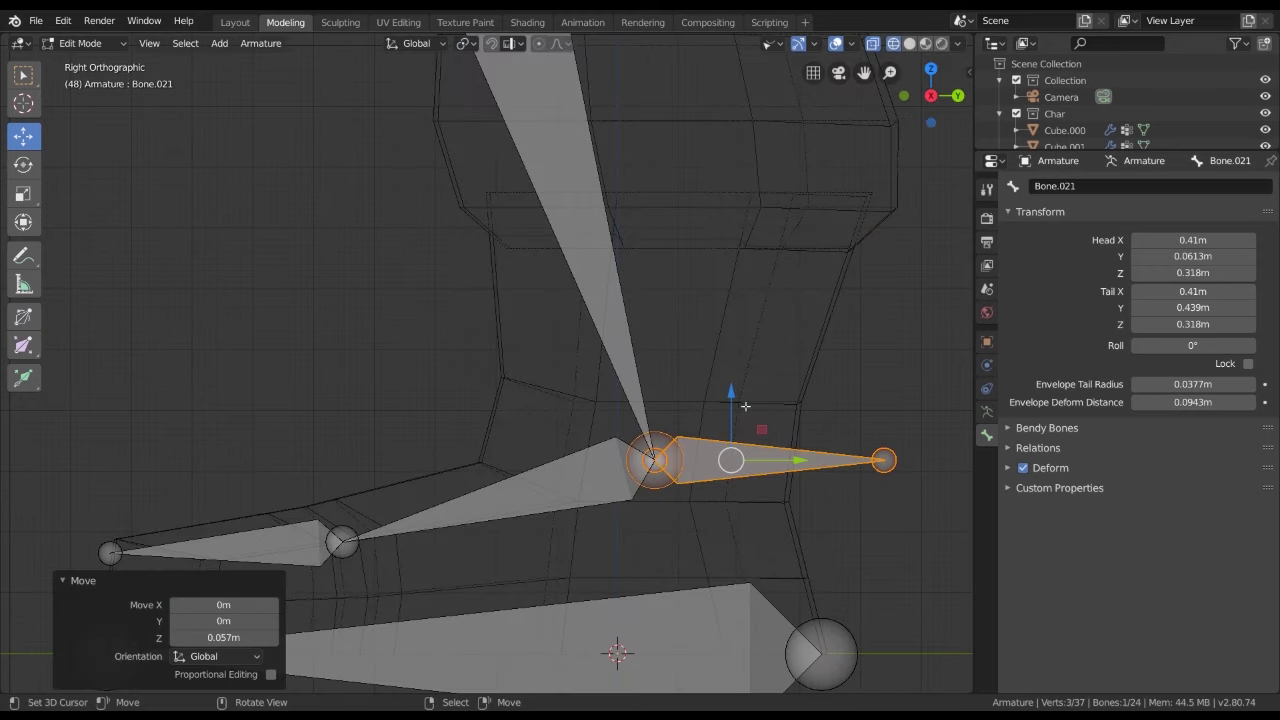
key("g")
key("Escape")
key("g")
key("z")
left_click(731, 383)
key("alt+z")
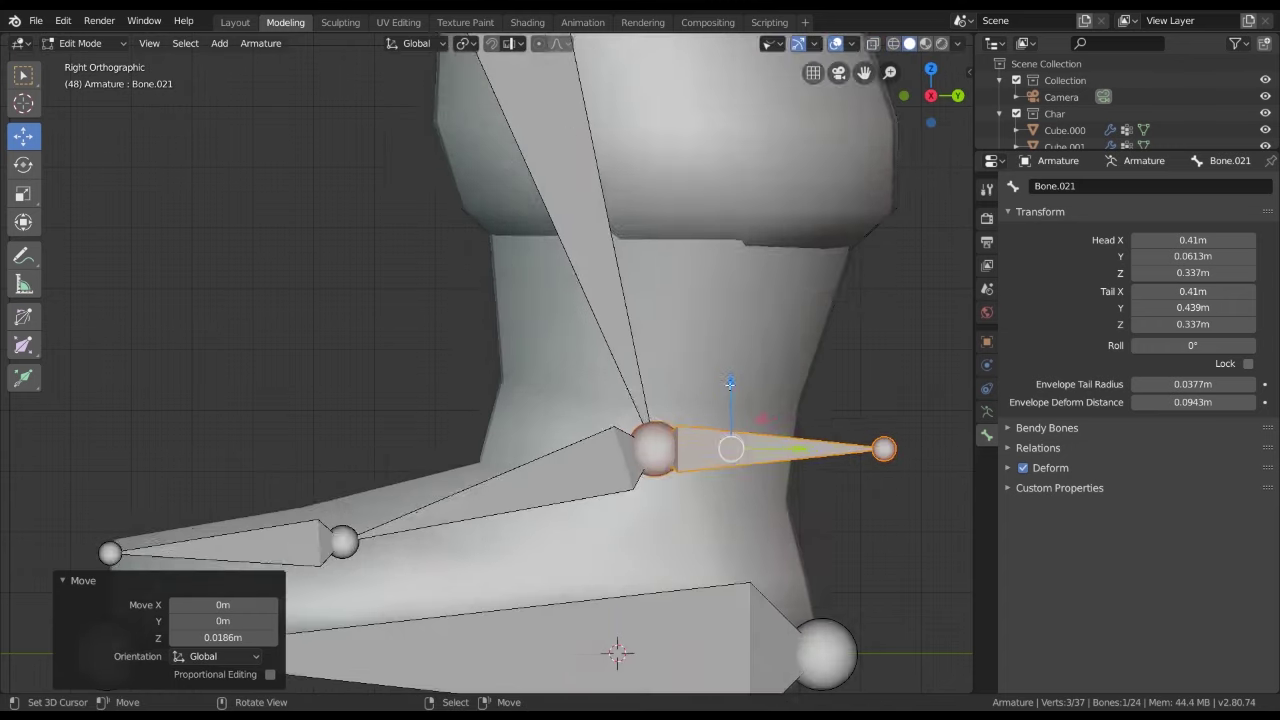
Check the foot from the right side view and switch the armature to Pose Mode
middle_click_drag(731, 383, 665, 441)
key("alt+z")
key("KP_3")
scroll(483, 434, "up", 8)
scroll(508, 423, "down", 2)
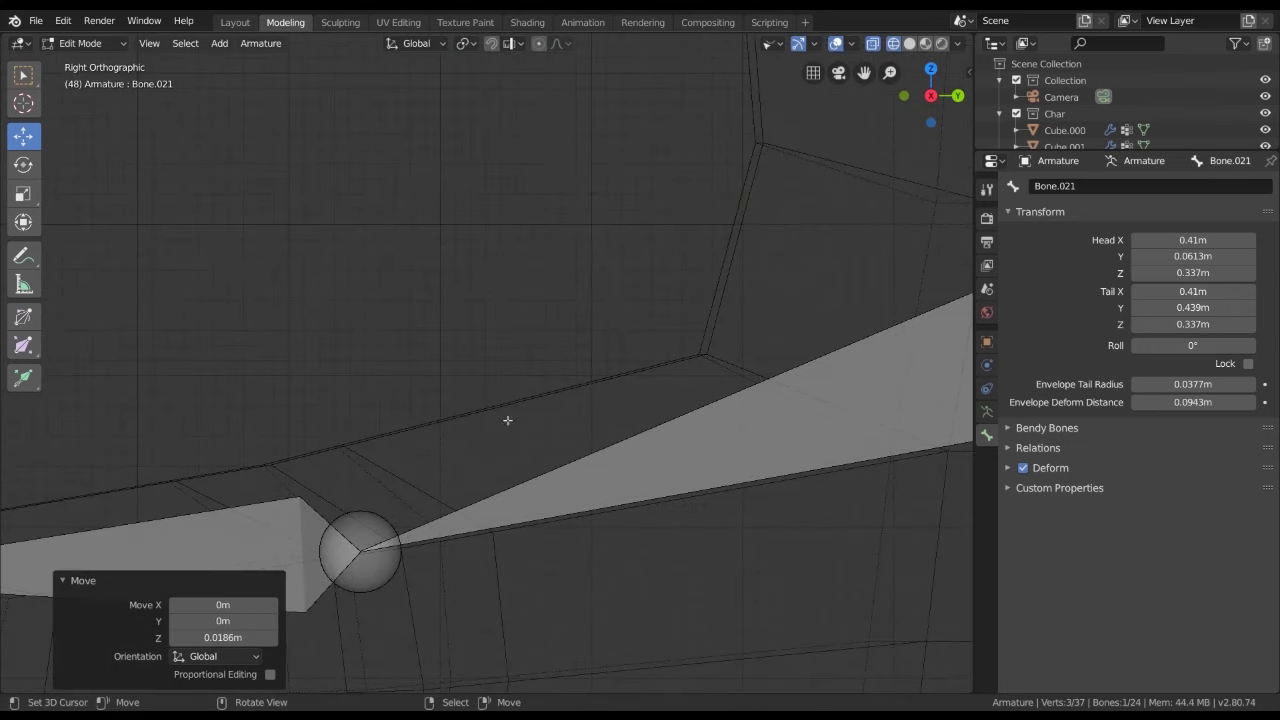
left_click(389, 522)
key("g")
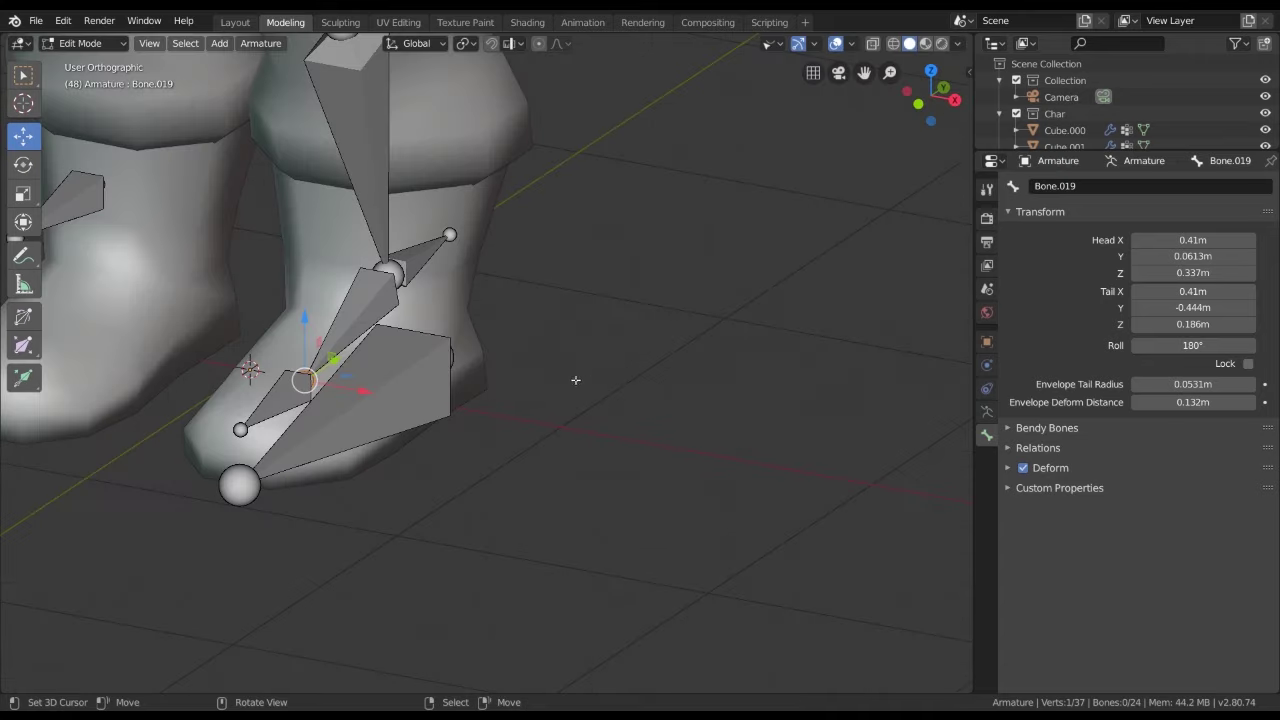
key("ctrl+Tab")
key("ctrl+Tab")
key("ctrl+Tab")
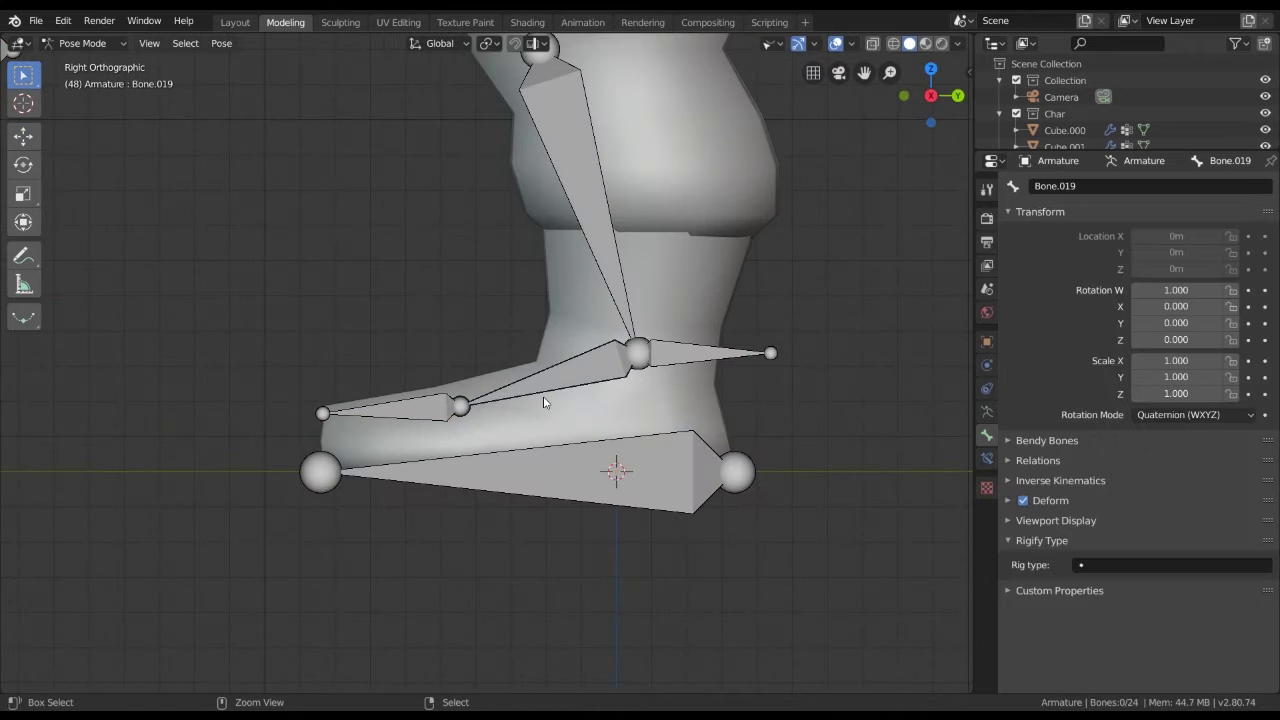
Select the large foot bone and return to the right side view
left_click(560, 473)
scroll(580, 500, "down", 2)
mouse_move(557, 543)
middle_mouse_down()
mouse_move(514, 531)
mouse_move(522, 415)
middle_mouse_up()
key("KP_3")
scroll(592, 465, "up", 3)
scroll(535, 301, "down", 1)
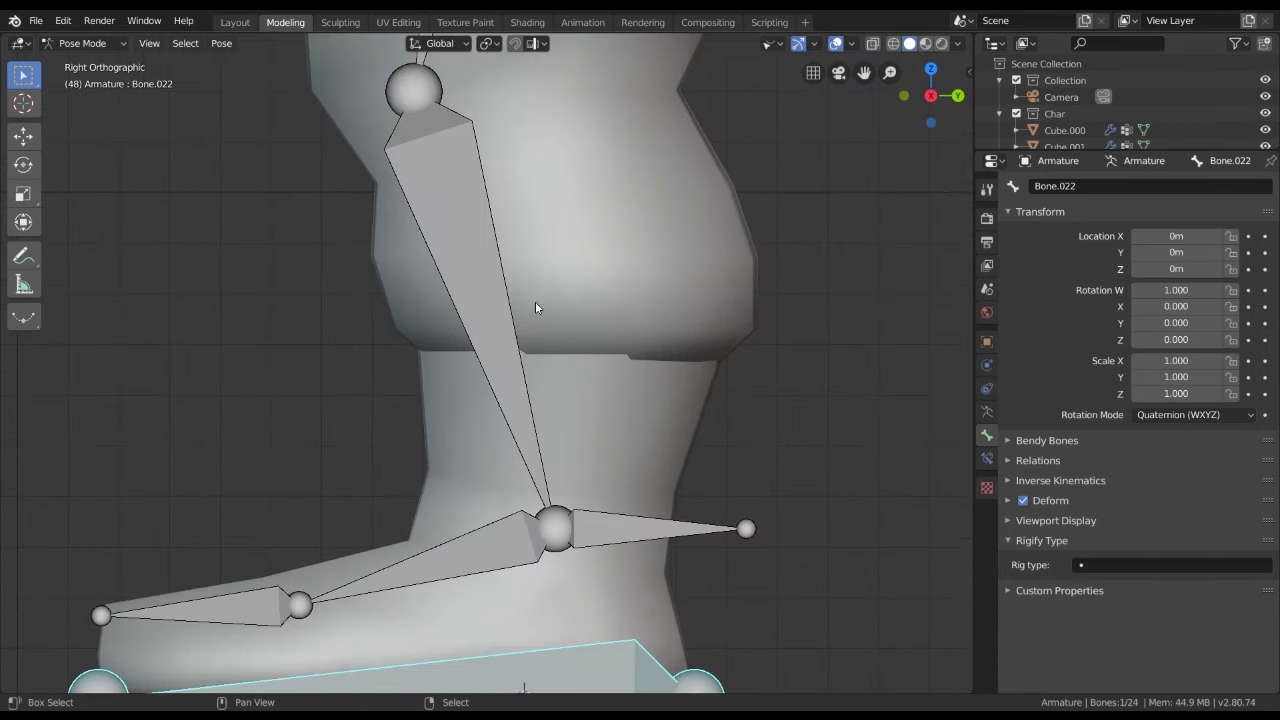
Select the shin, heel, large foot and floating bones while inspecting the leg
left_click(490, 287)
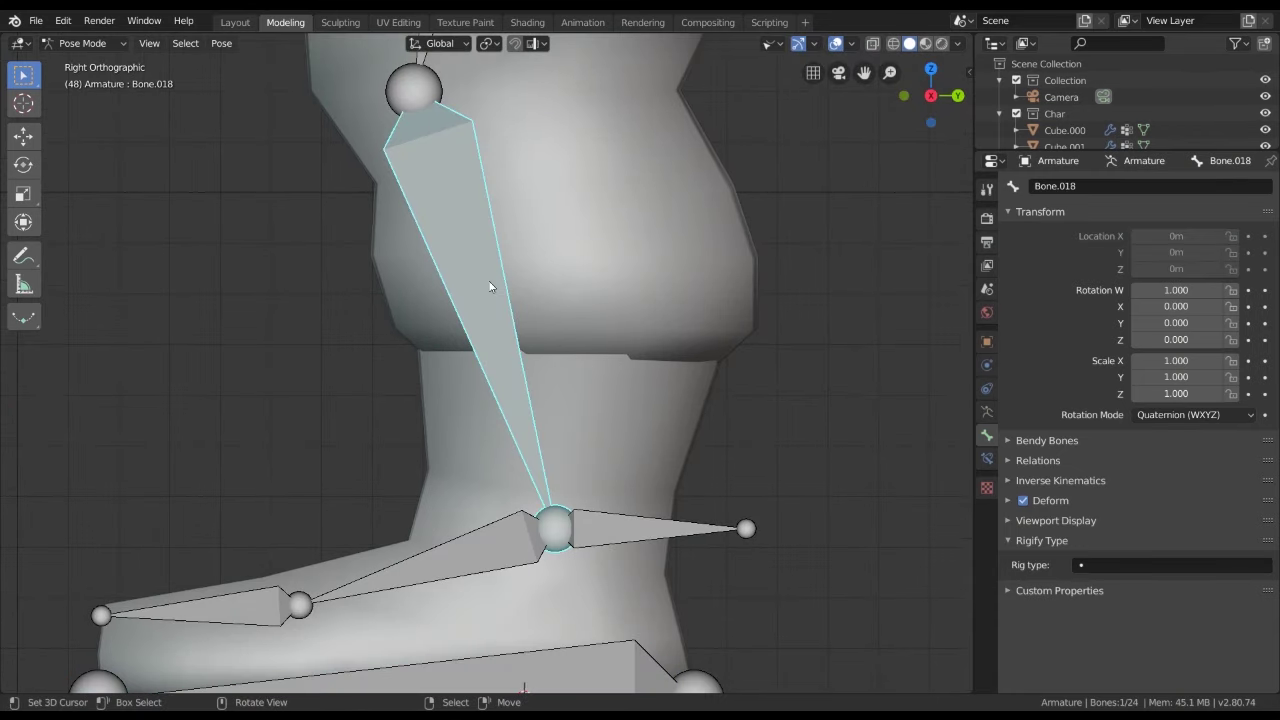
left_click(636, 526, "shift")
mouse_move(636, 526)
middle_mouse_down("shift")
mouse_move(563, 474)
mouse_move(850, 505)
mouse_move(686, 463)
middle_mouse_up("shift")
scroll(563, 474, "down", 4)
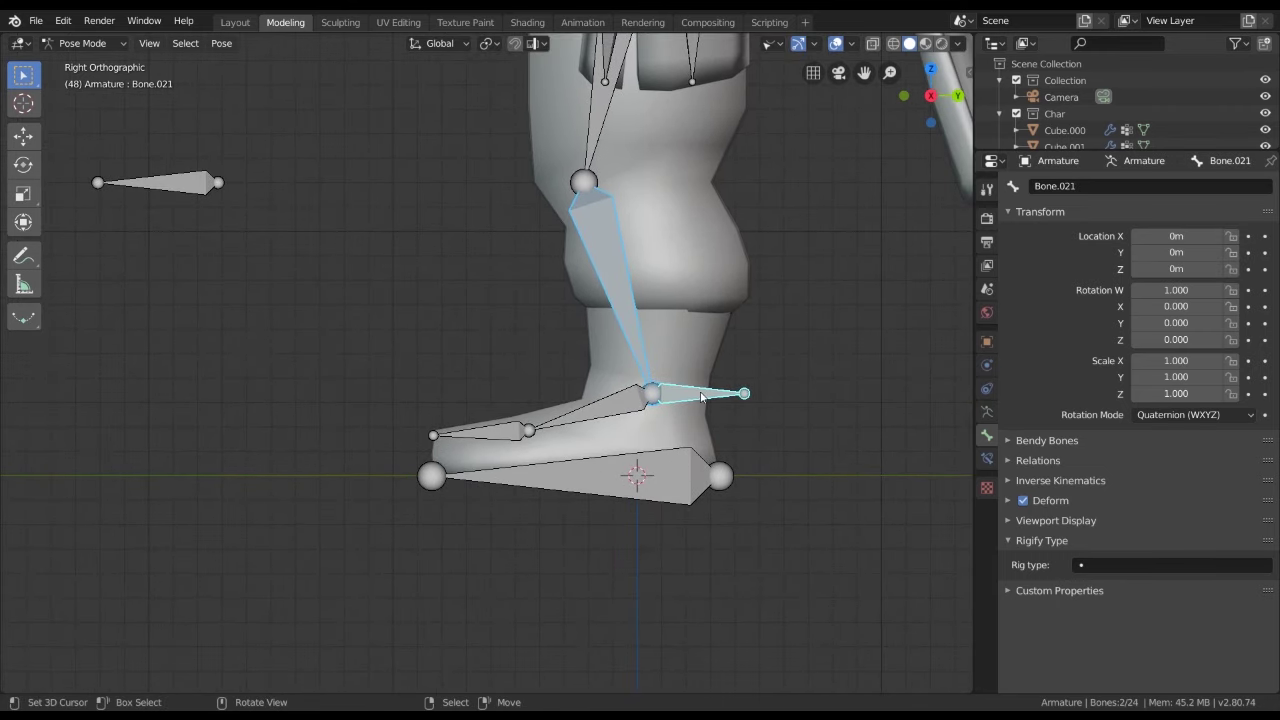
left_click(701, 397)
left_click(686, 467, "shift")
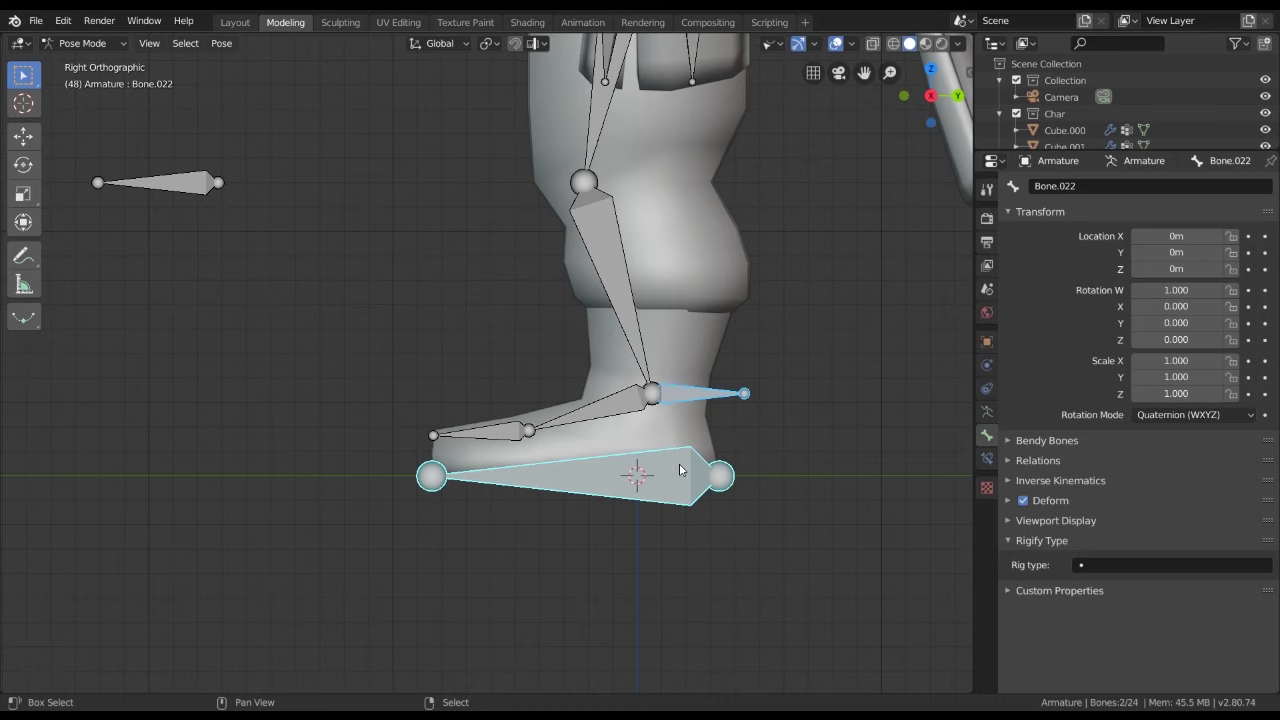
left_click(165, 183, "shift")
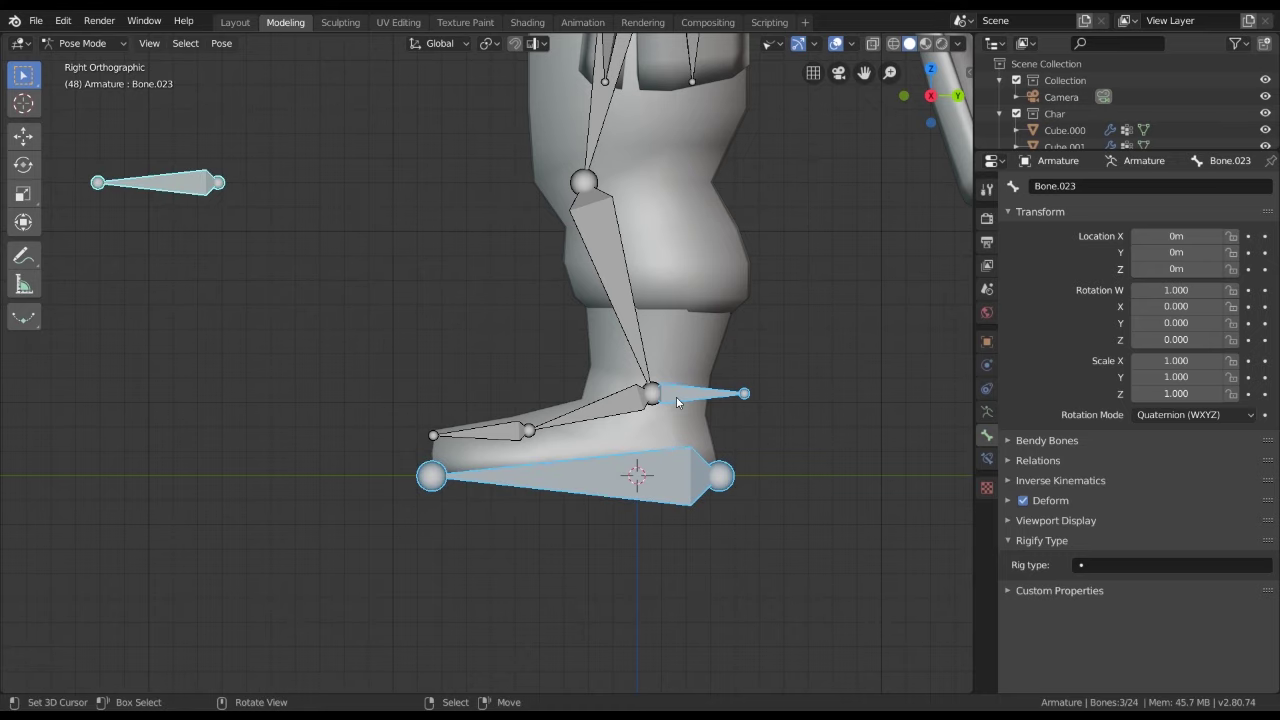
scroll(706, 418, "up", 1)
scroll(716, 465, "down", 3)
scroll(740, 510, "up", 3)
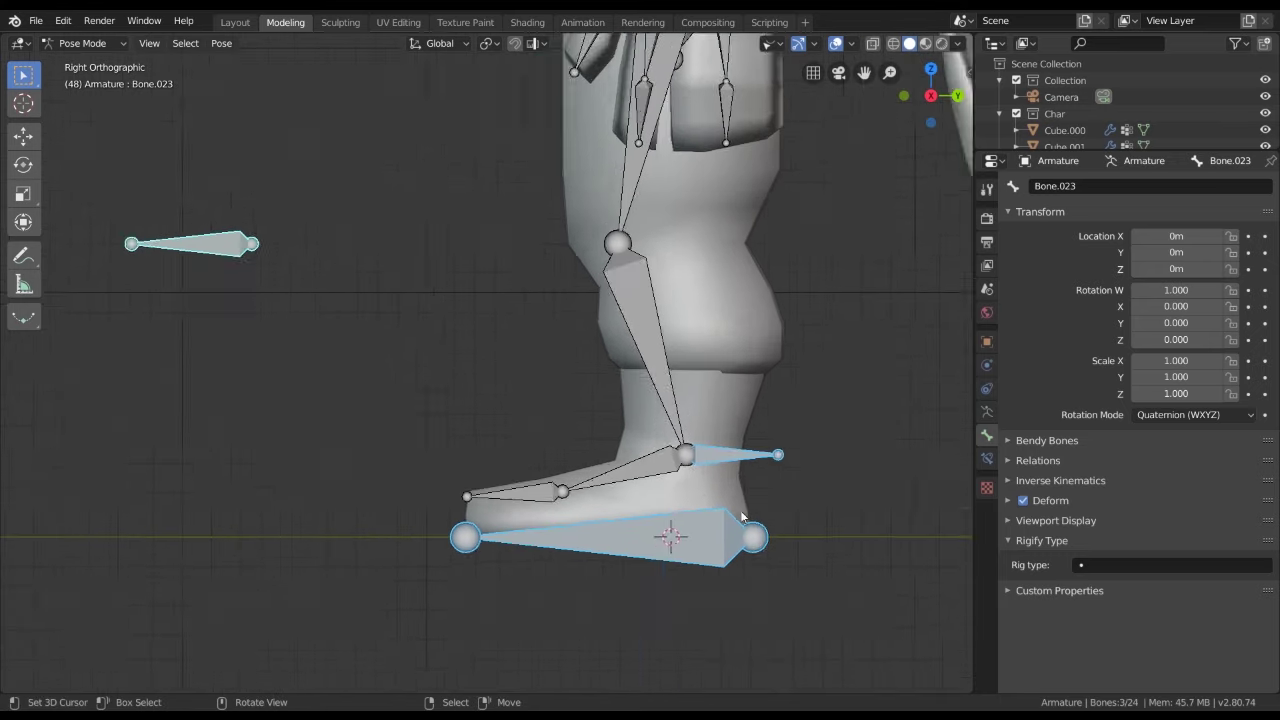
scroll(740, 527, "up", 1)
scroll(740, 527, "down", 2)
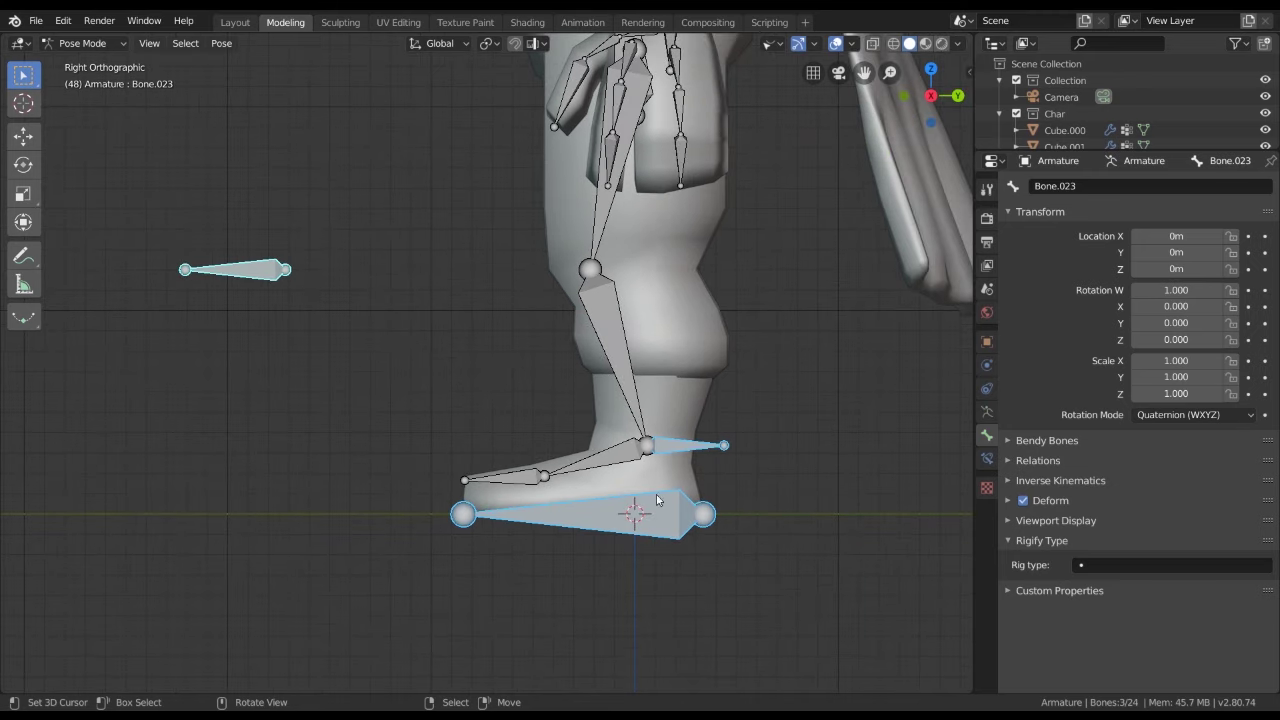
middle_click_drag(591, 452, 588, 467)
Uncheck Deform for the heel bone Bone.021 in Bone properties
left_click(679, 450)
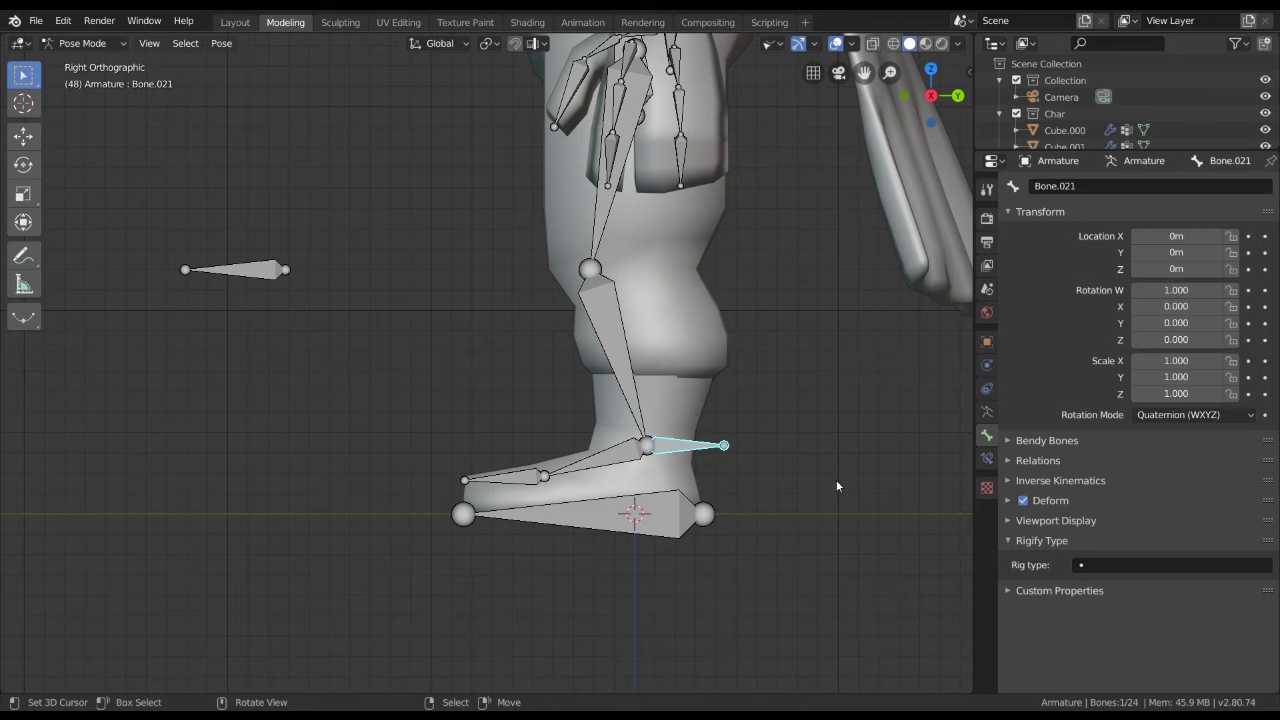
left_click(1024, 501)
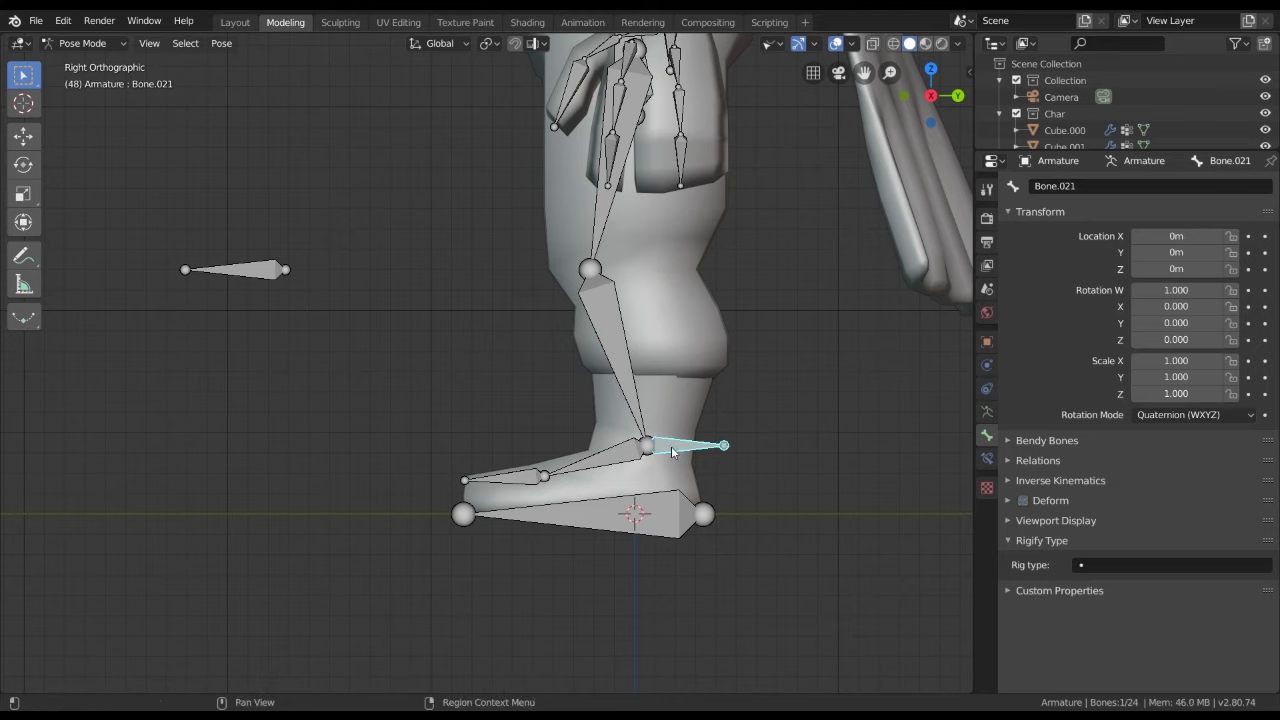
middle_click_drag(588, 299, 650, 520)
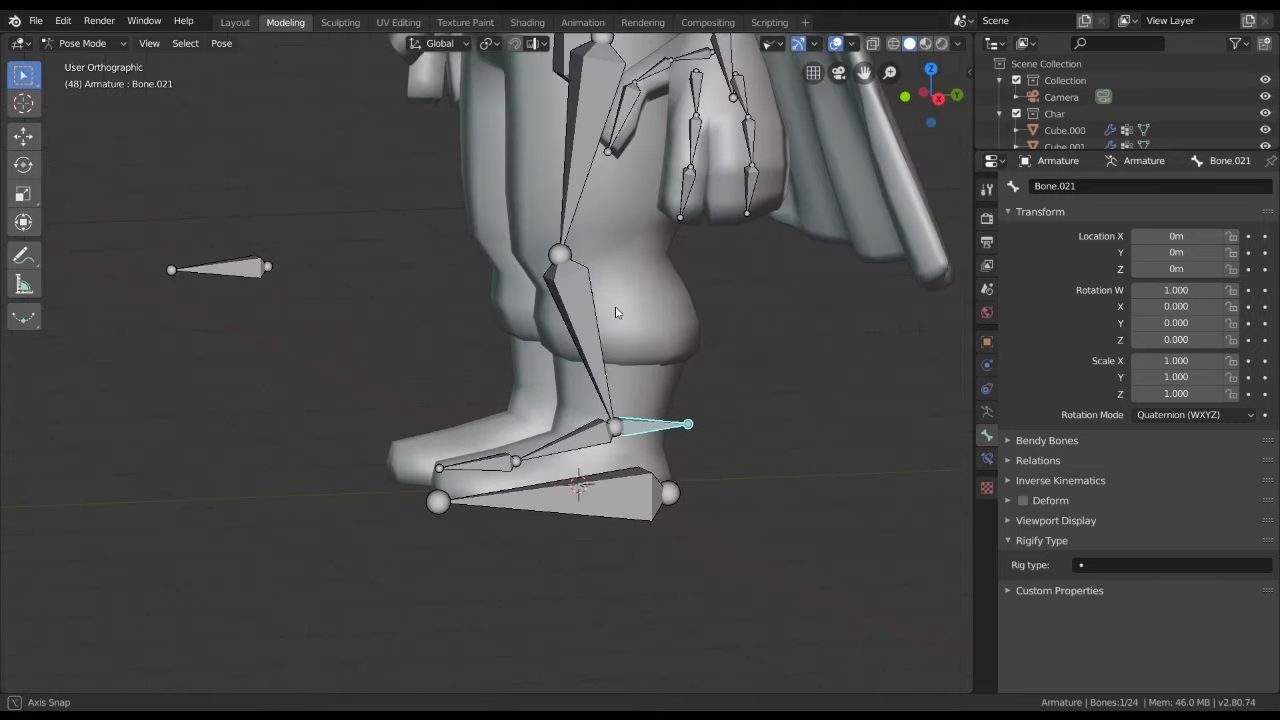
scroll(650, 520, "up", 2)
Reselect the floating and large foot bones, cancelling an accidental move of the foot bone
left_click(562, 465)
middle_click_drag(562, 465, 612, 424, "shift")
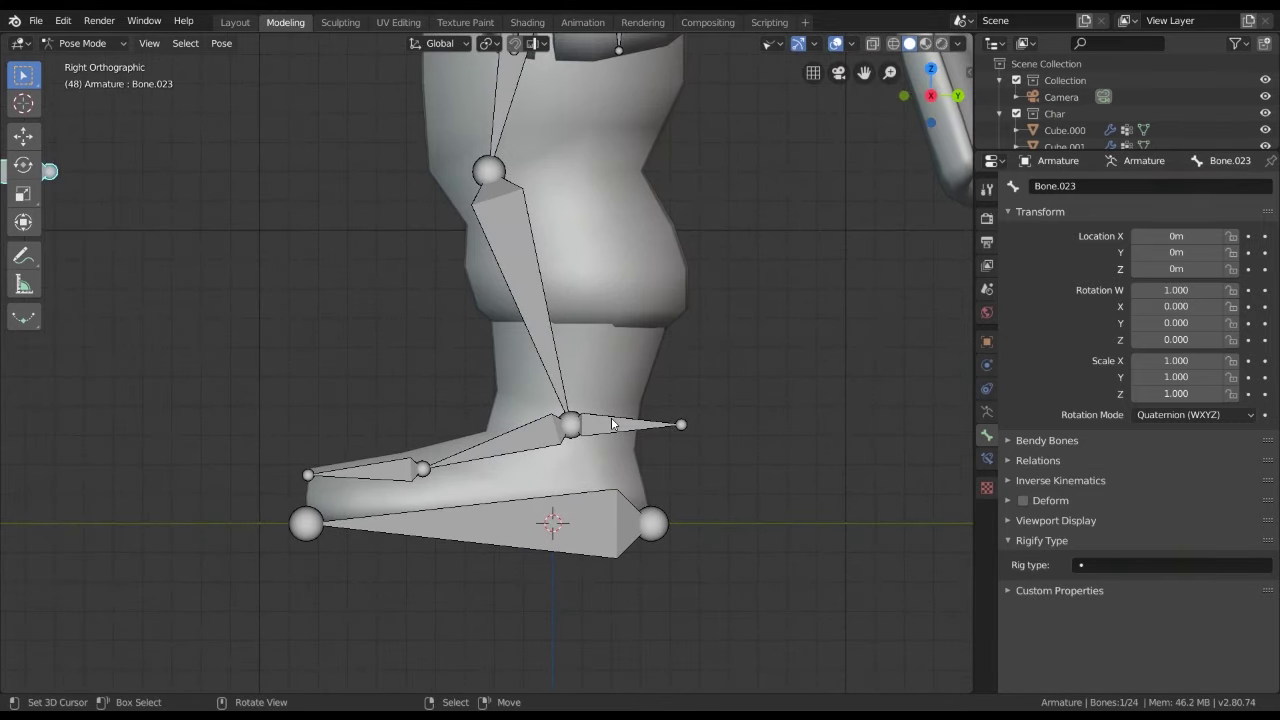
left_click(580, 510)
scroll(617, 427, "down", 2)
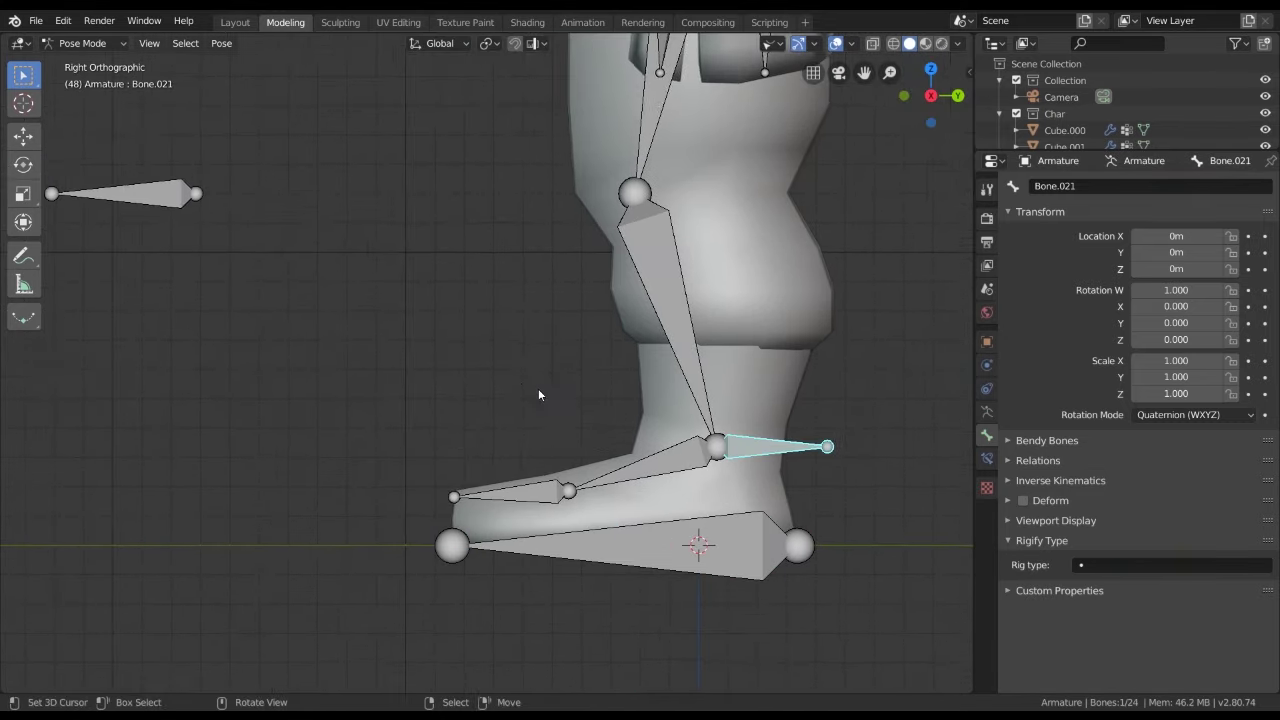
left_click(224, 245)
left_click(661, 492)
left_click(699, 430)
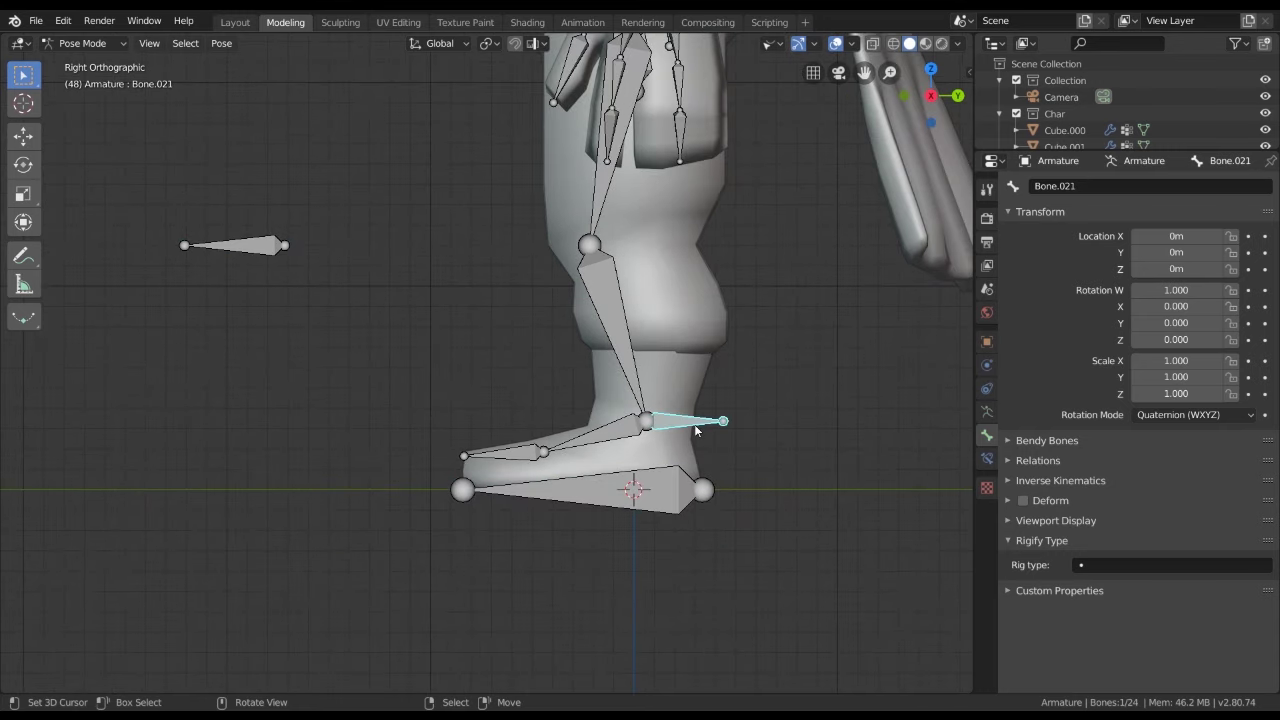
left_click_drag(636, 488, 211, 279)
right_click(211, 279)
With heel bone Bone.021 and shin Bone.018 selected, bring up Add Constraint (with Targets)
scroll(700, 448, "up", 4)
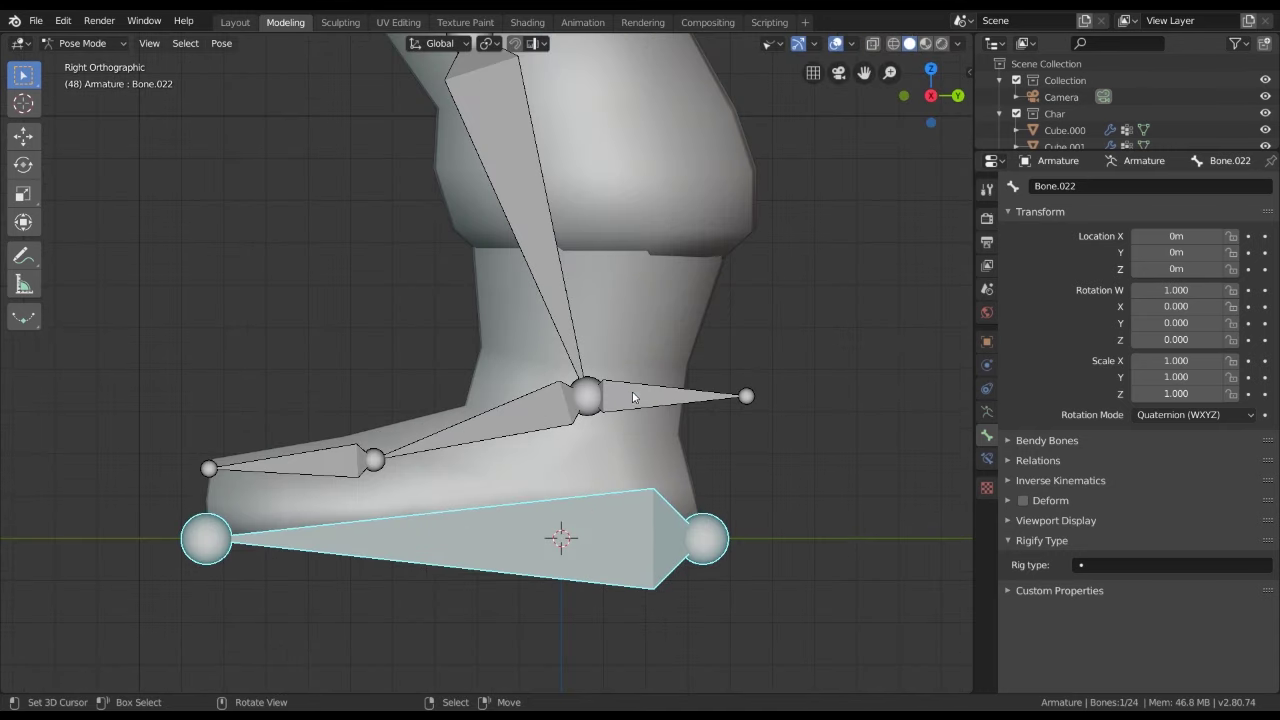
left_click(650, 398)
scroll(564, 382, "up", 2, "shift")
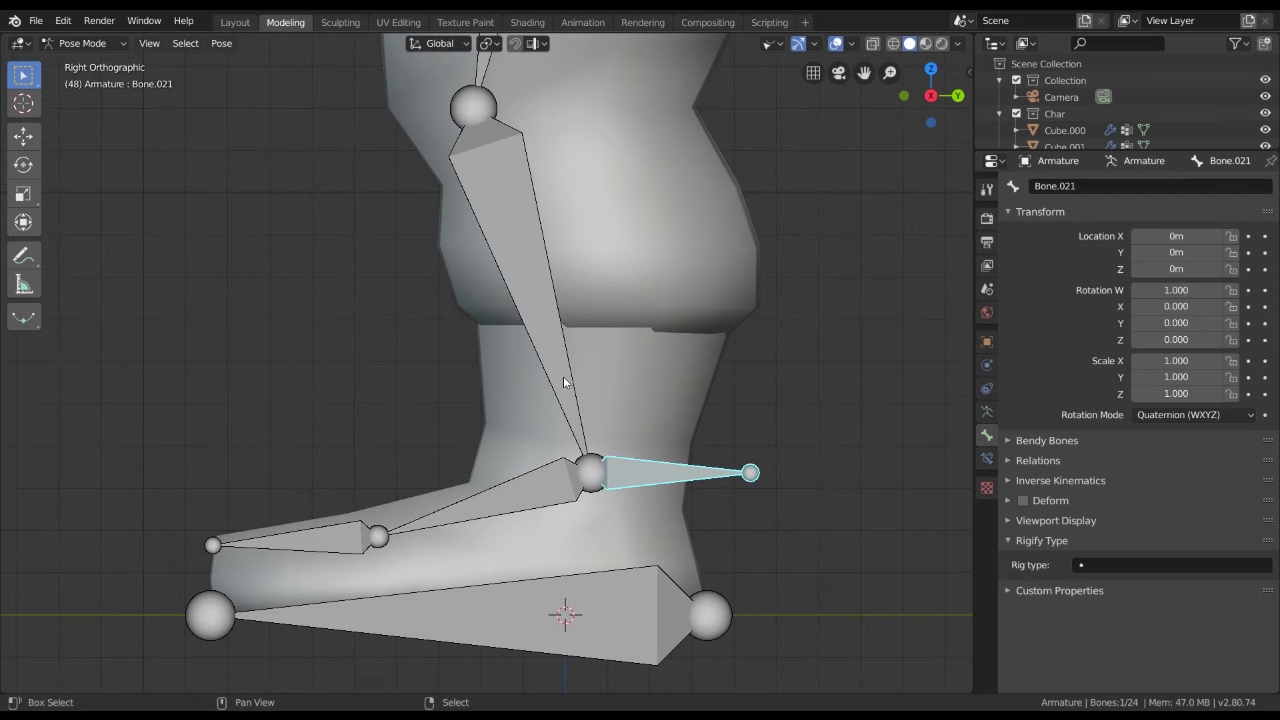
left_click(533, 327, "shift")
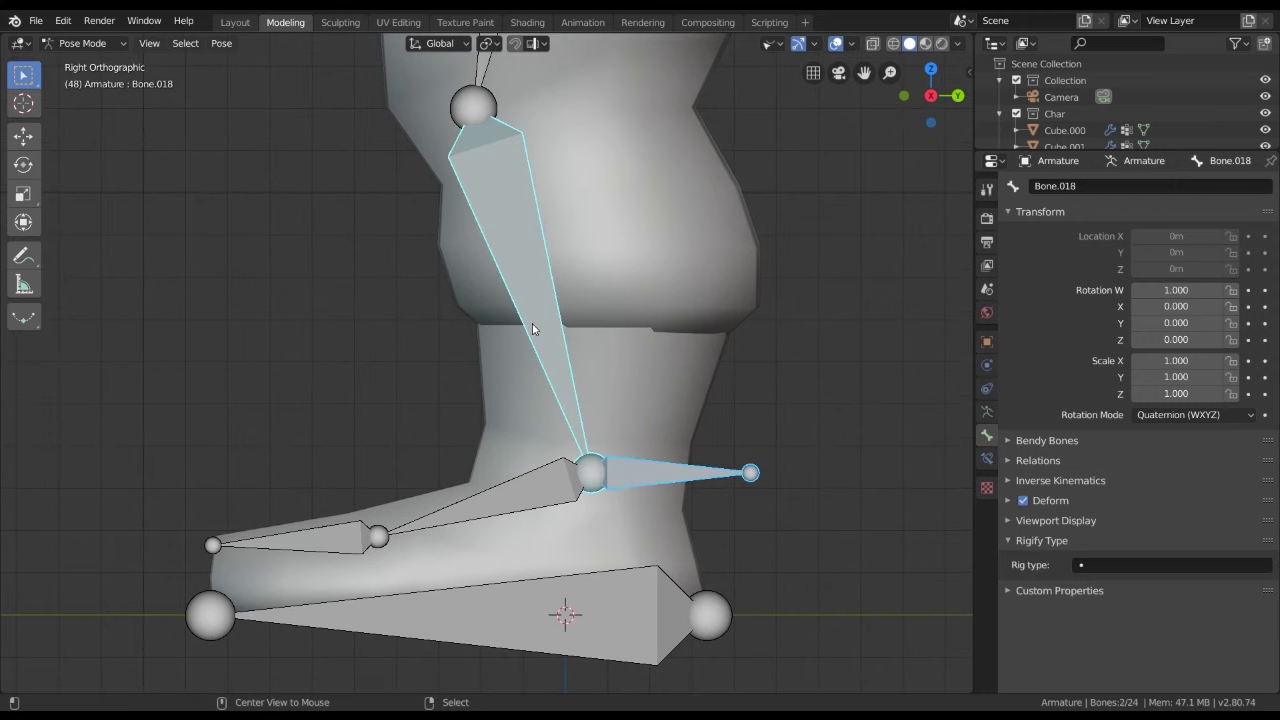
key("alt+p")
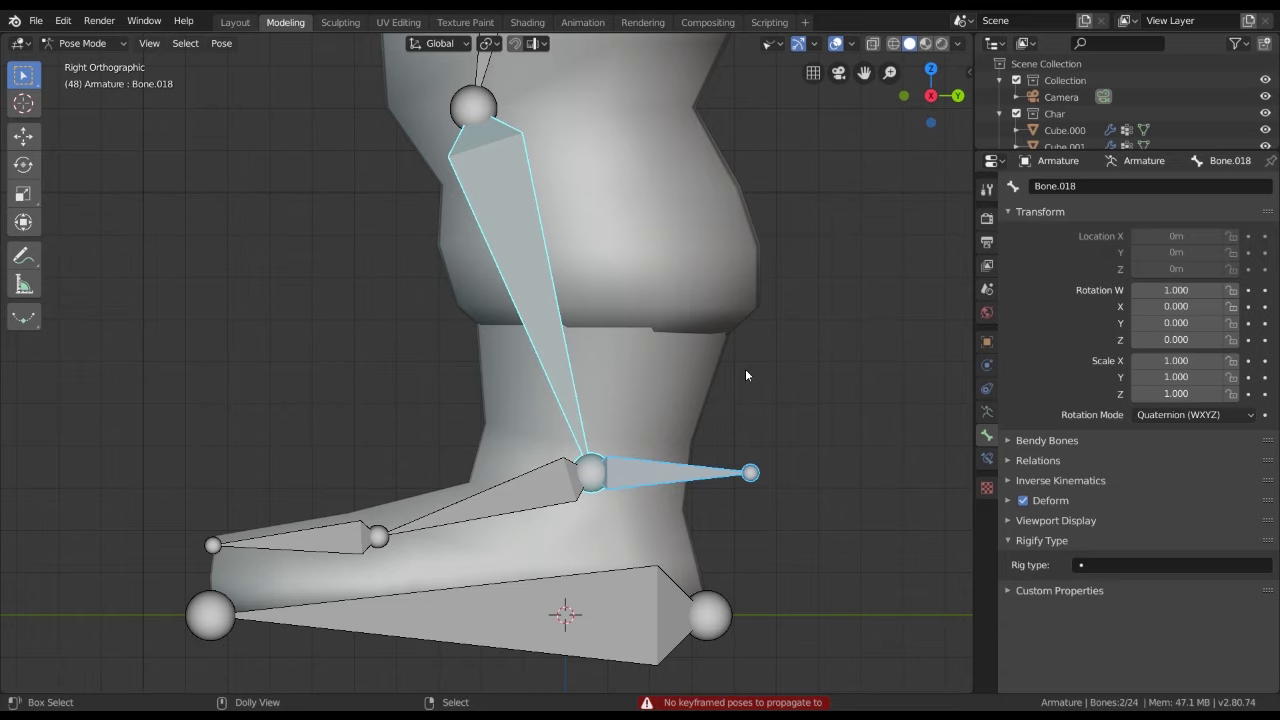
key("shift+ctrl+c")
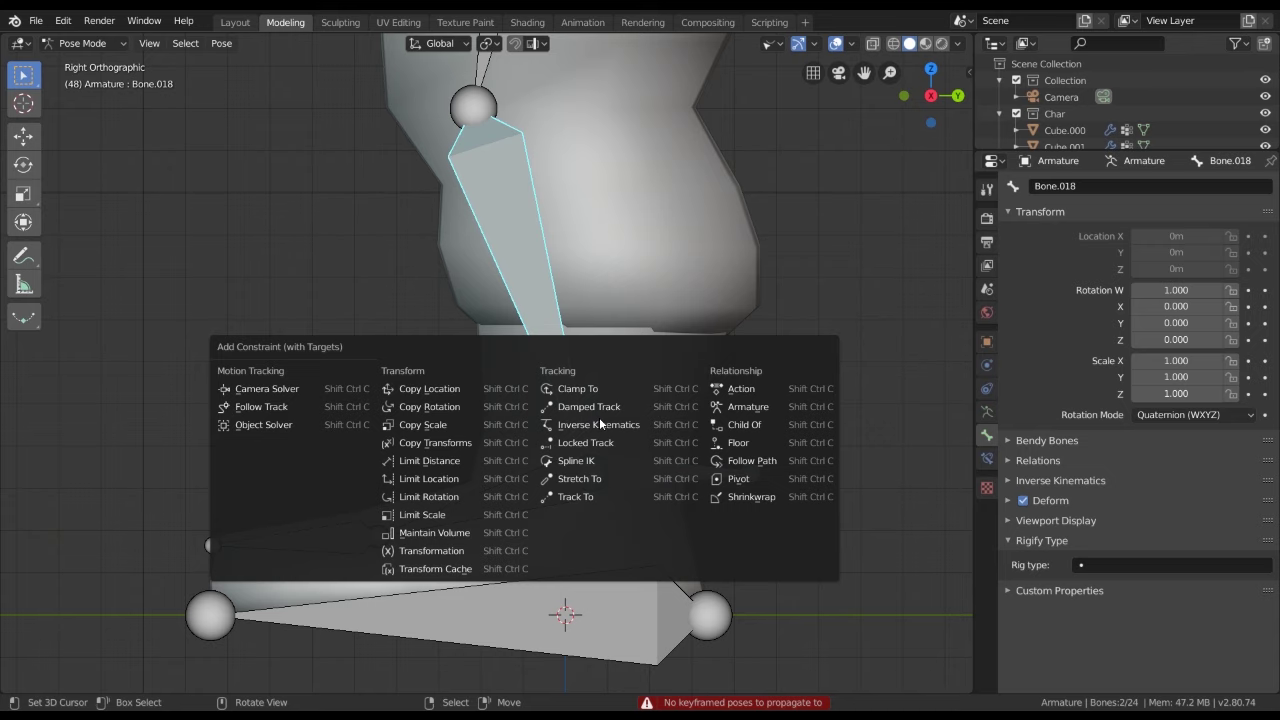
Select ankle bone Bone.021, then shin bone Bone.018, and show the shin's IK constraint settings
left_click(599, 421)
mouse_move(599, 421)
middle_mouse_down()
mouse_move(615, 491)
mouse_move(600, 476)
middle_mouse_up()
scroll(614, 489, "down", 5)
scroll(600, 476, "up", 3)
left_click(581, 442)
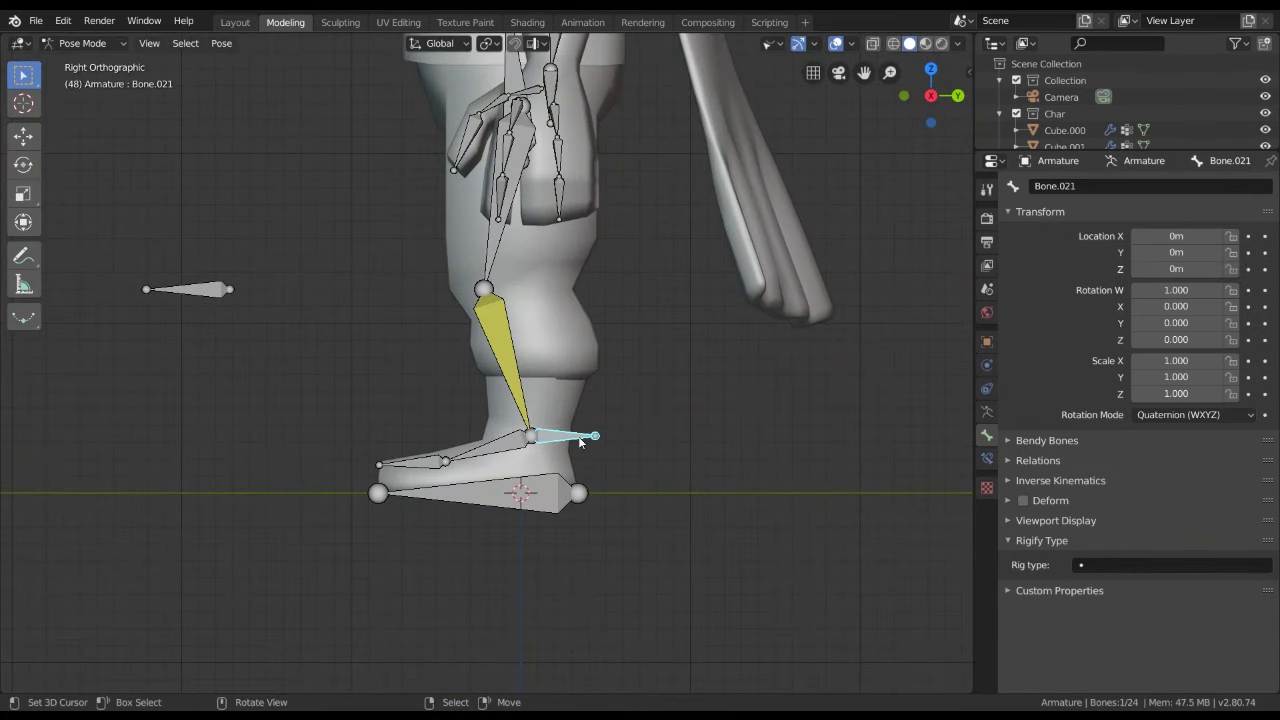
left_click(503, 375)
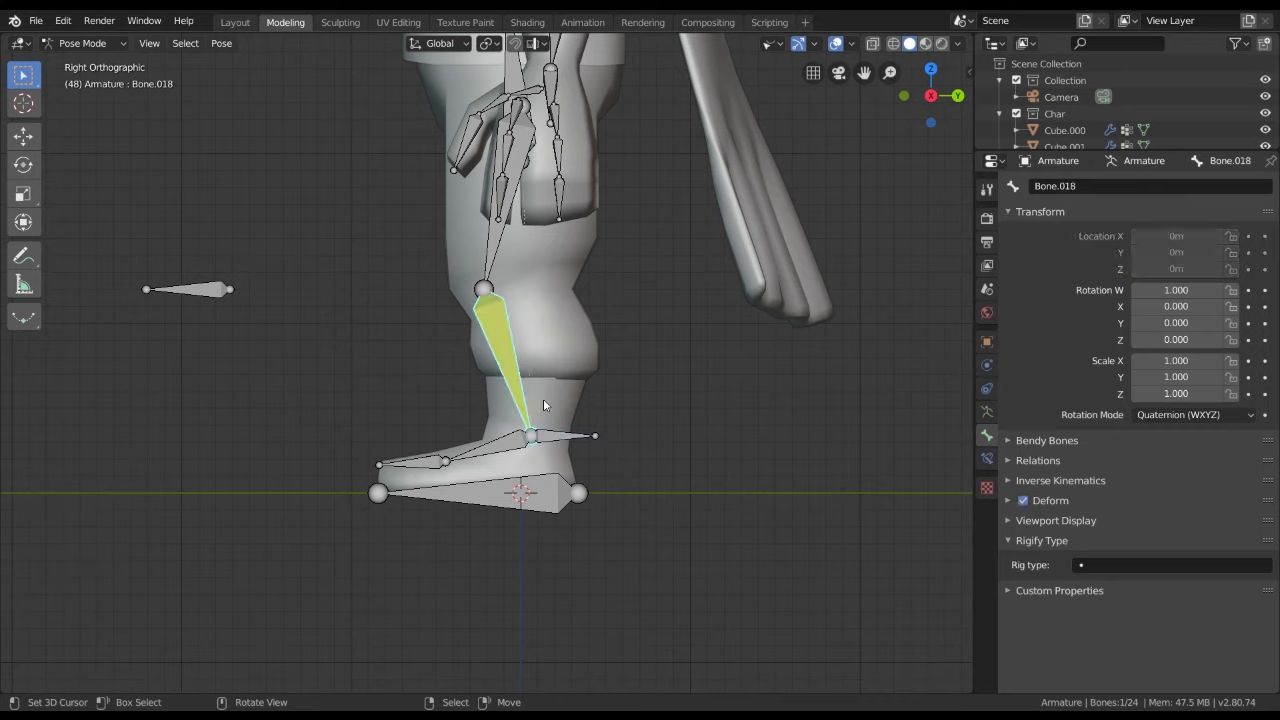
left_click(988, 459)
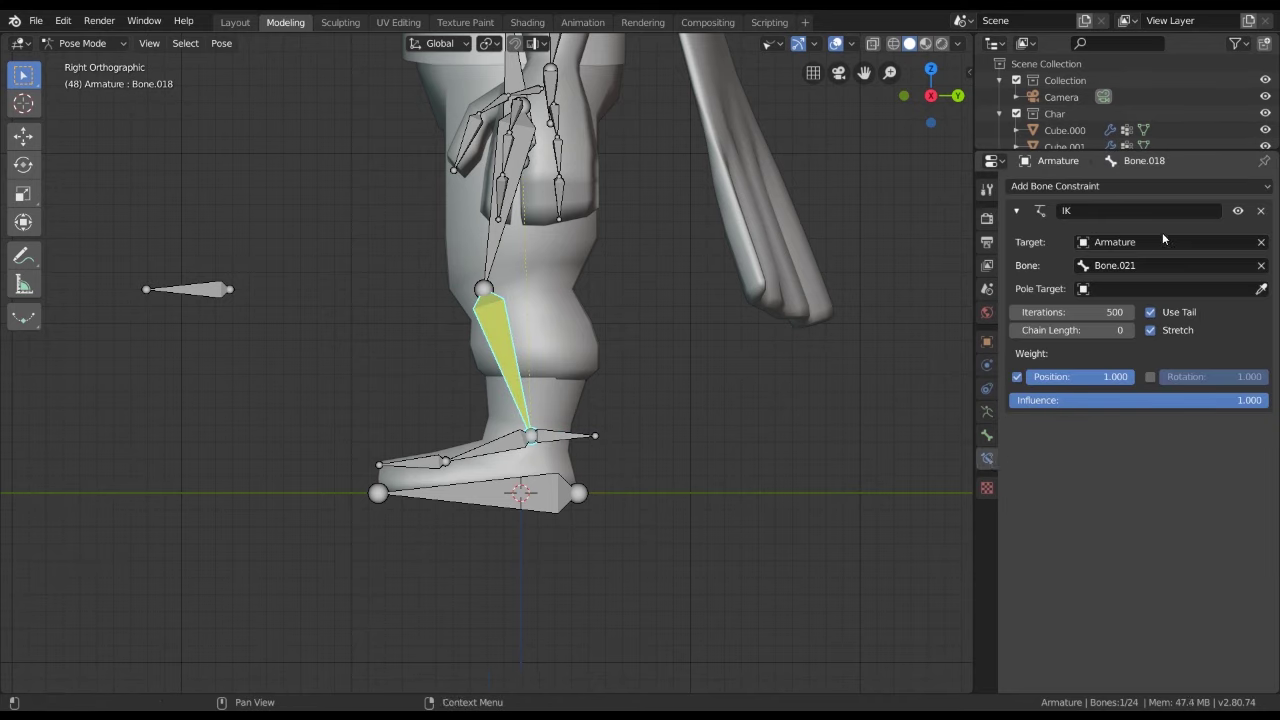
Set the IK pole target to the armature with Bone.023 as the pole bone
left_click(1262, 290)
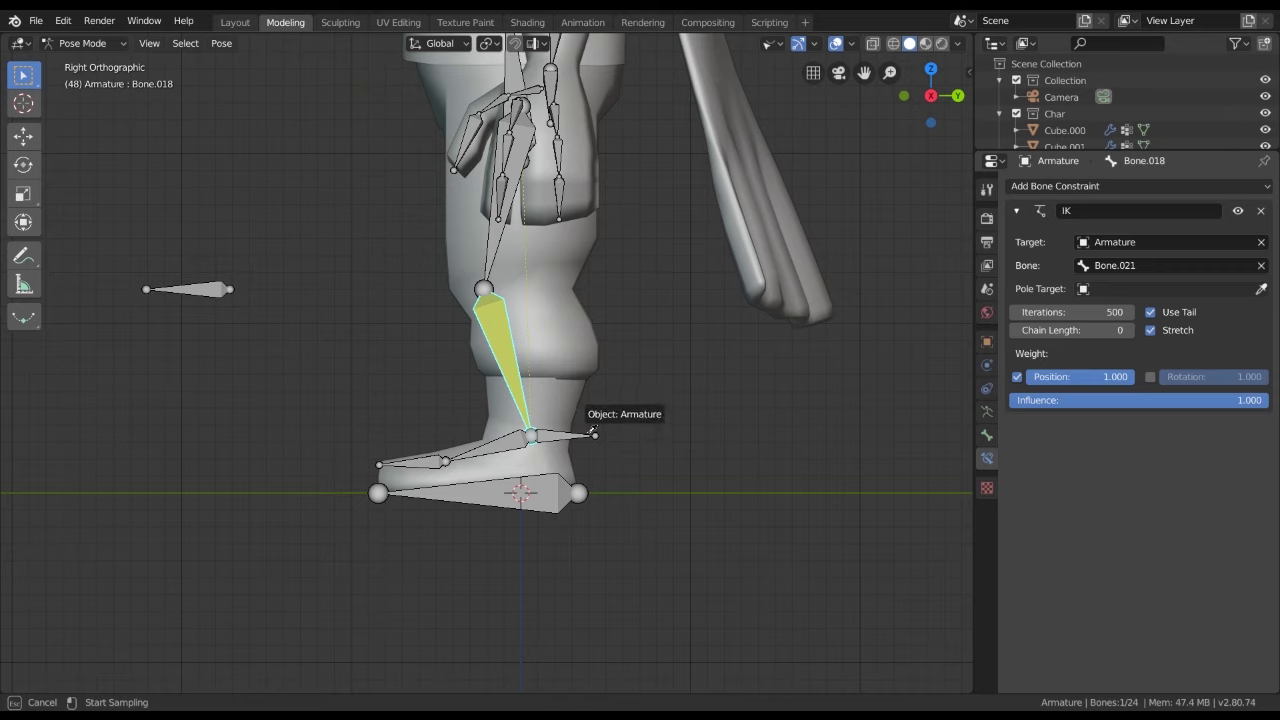
left_click(592, 432)
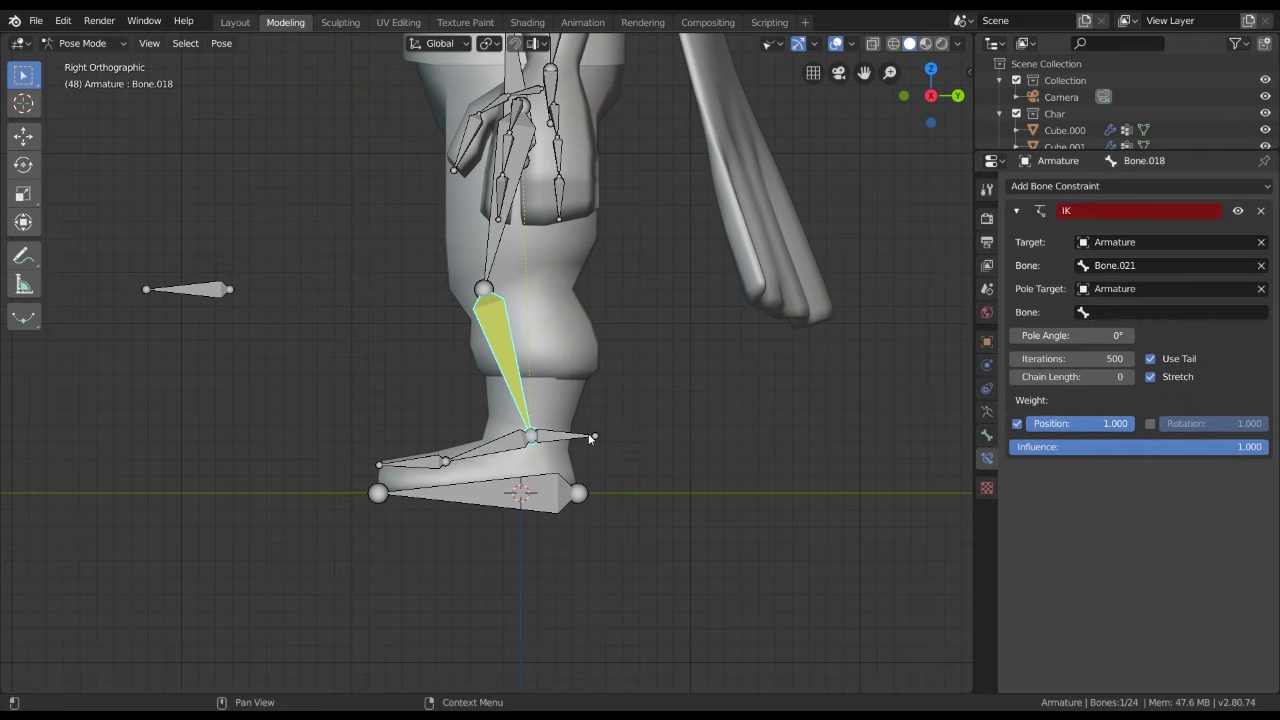
left_click(1138, 315)
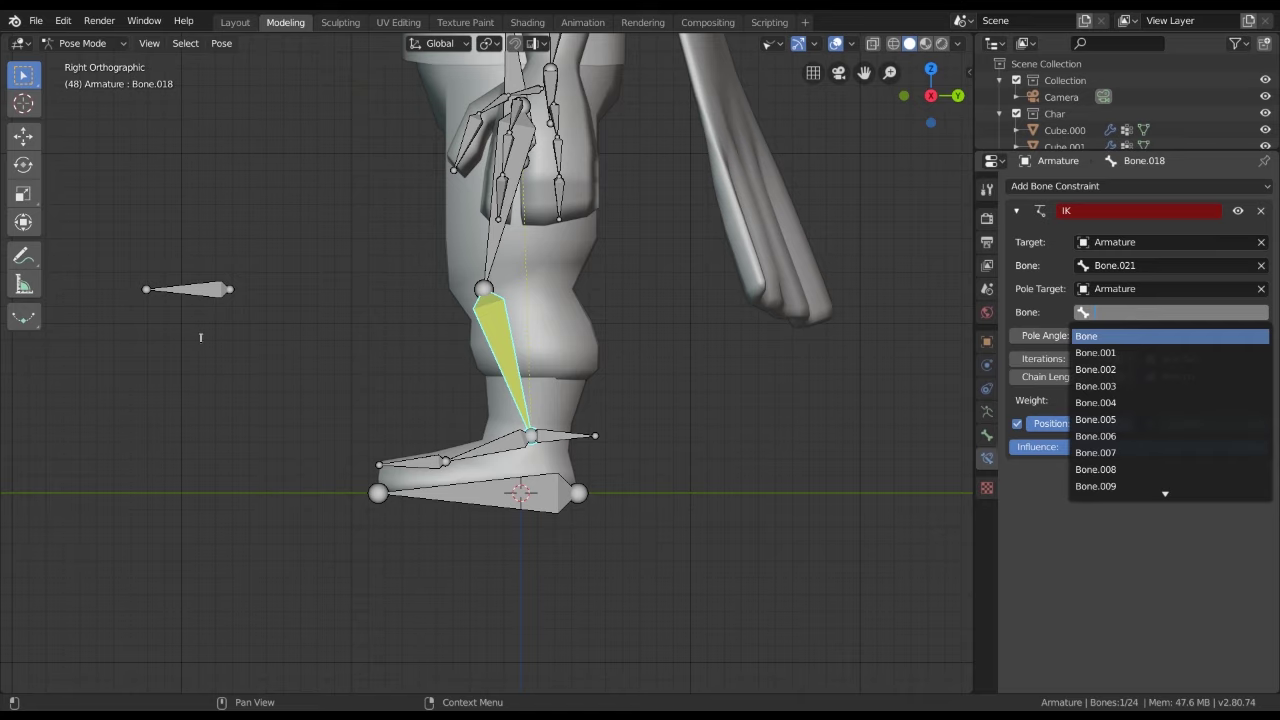
left_click(191, 293)
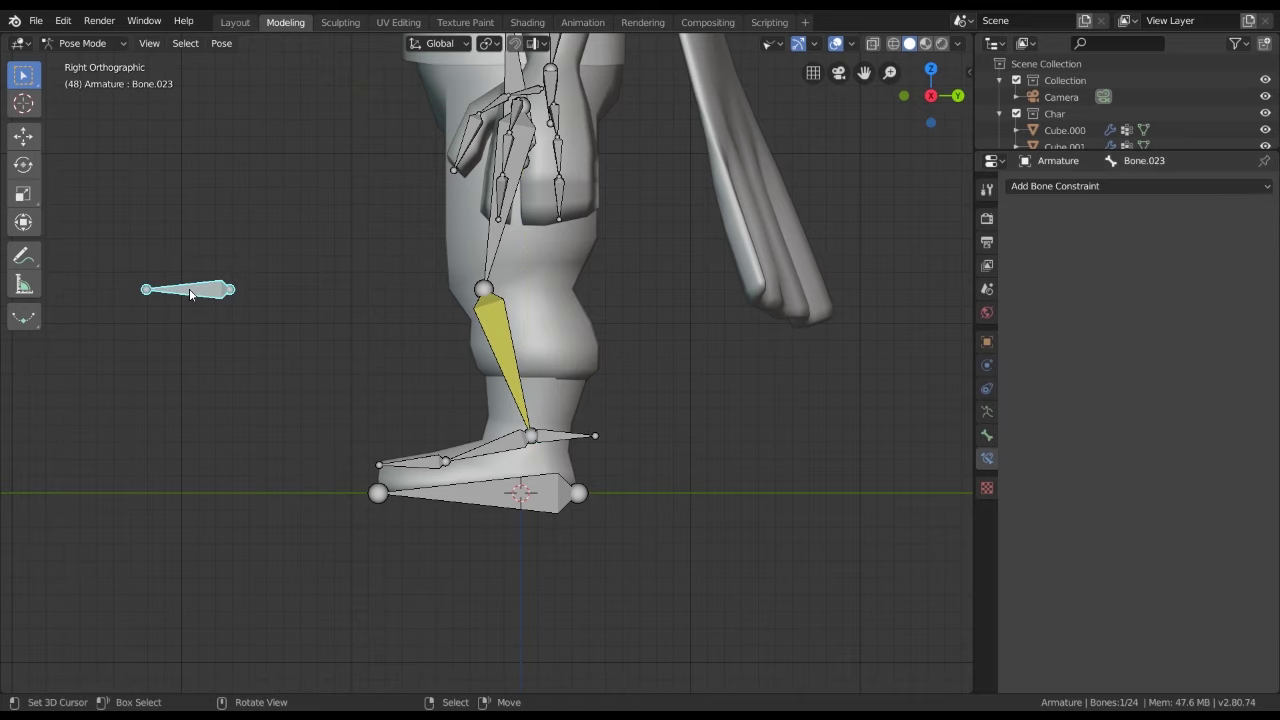
left_click(570, 435)
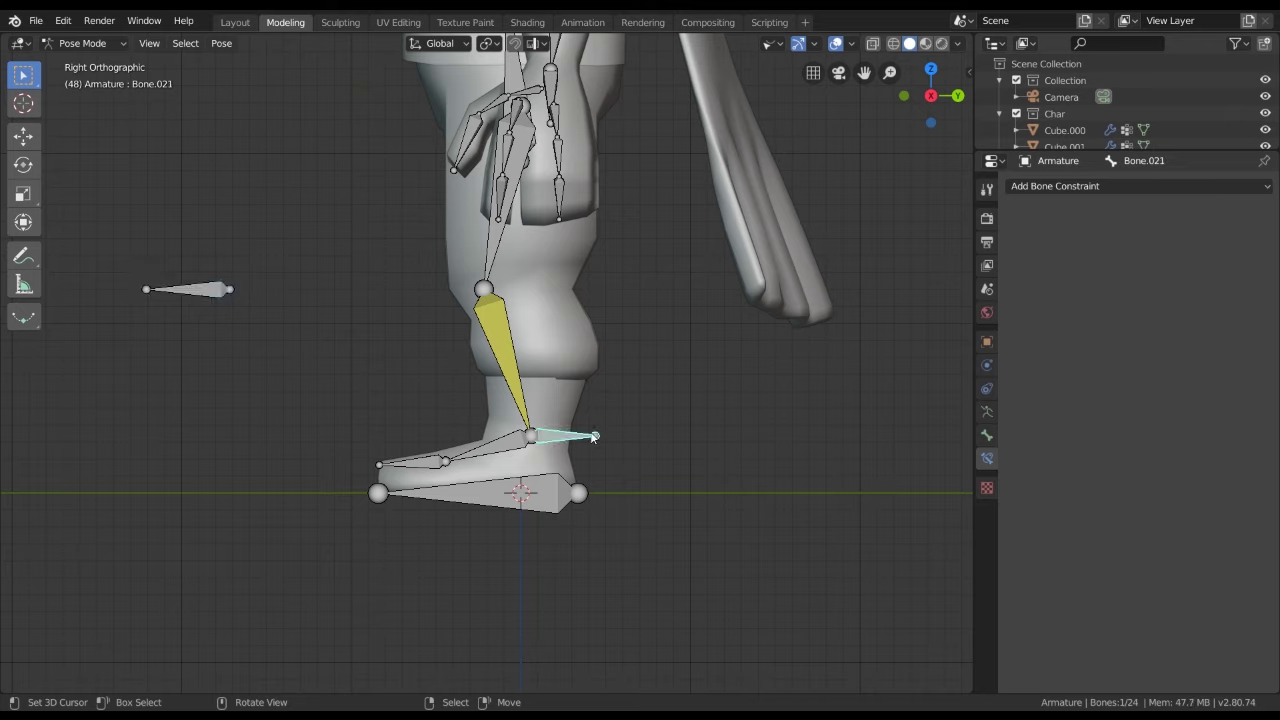
left_click(505, 370)
left_click(1134, 313)
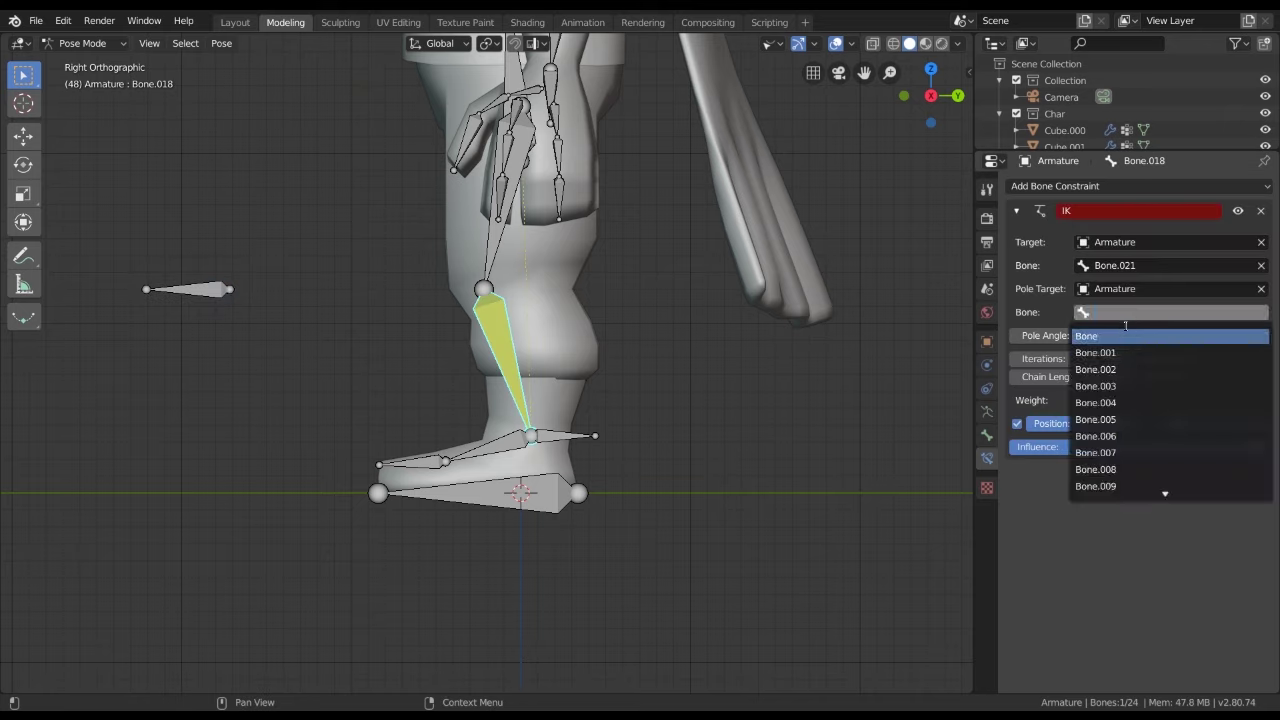
type("23")
key("Return")
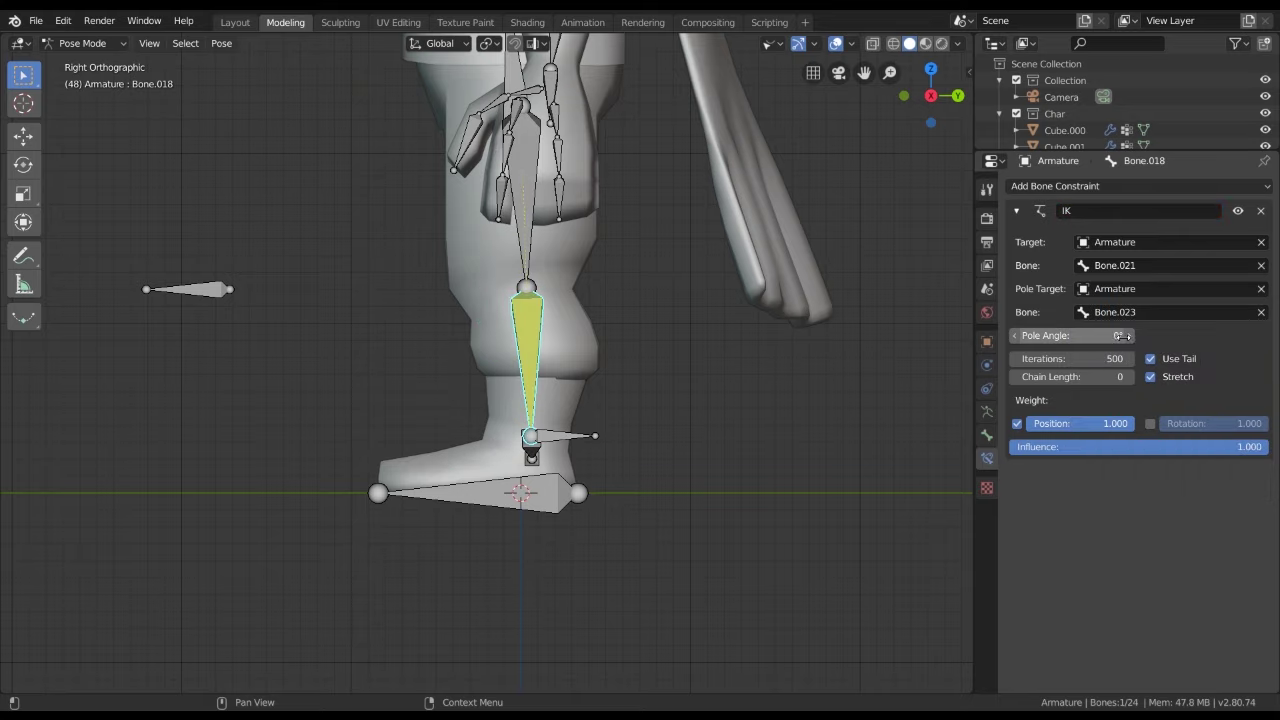
Raise the shin IK constraint's chain length to 2
middle_click_drag(630, 327, 742, 344)
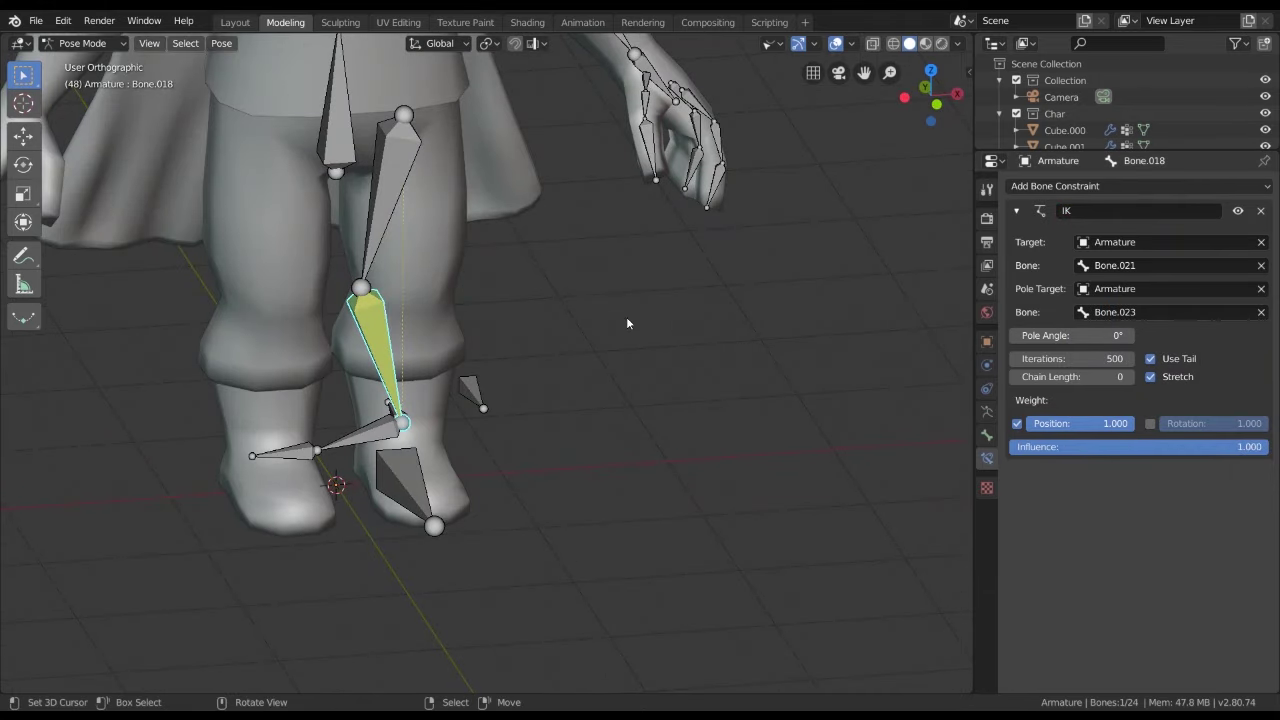
mouse_move(626, 316)
middle_mouse_down("shift")
mouse_move(520, 347)
mouse_move(610, 353)
middle_mouse_up("shift")
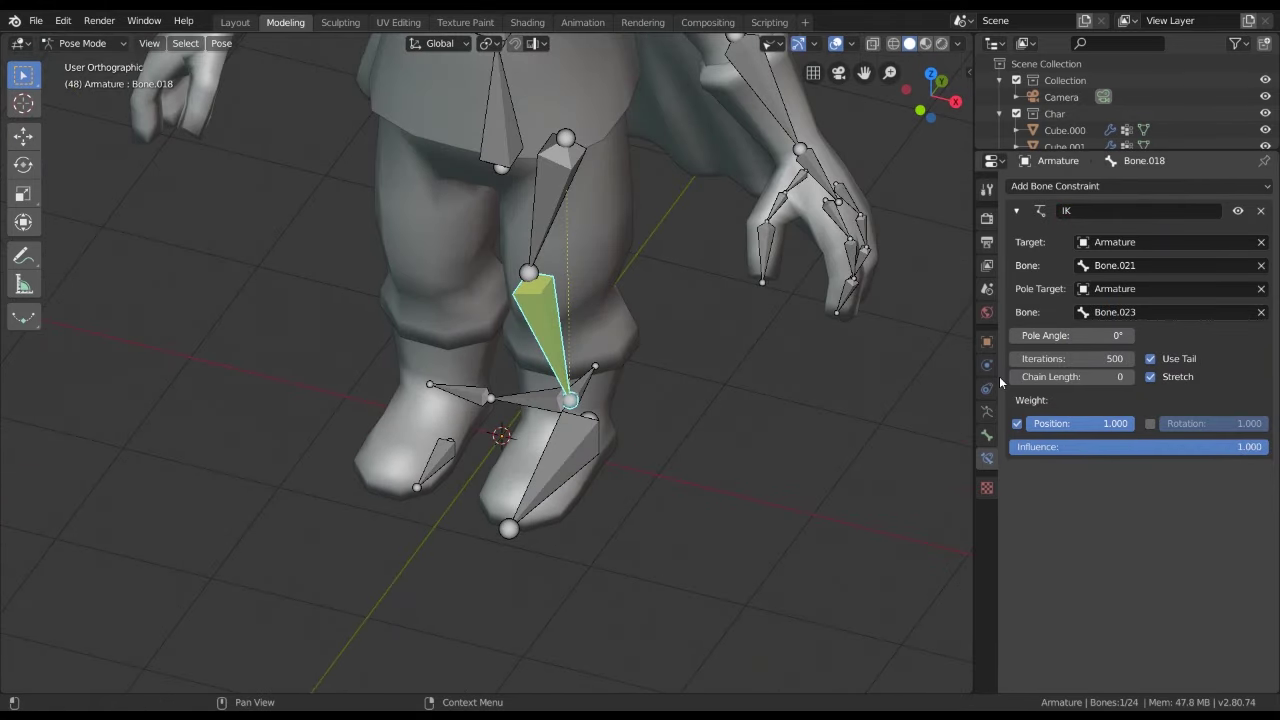
left_click(1129, 377)
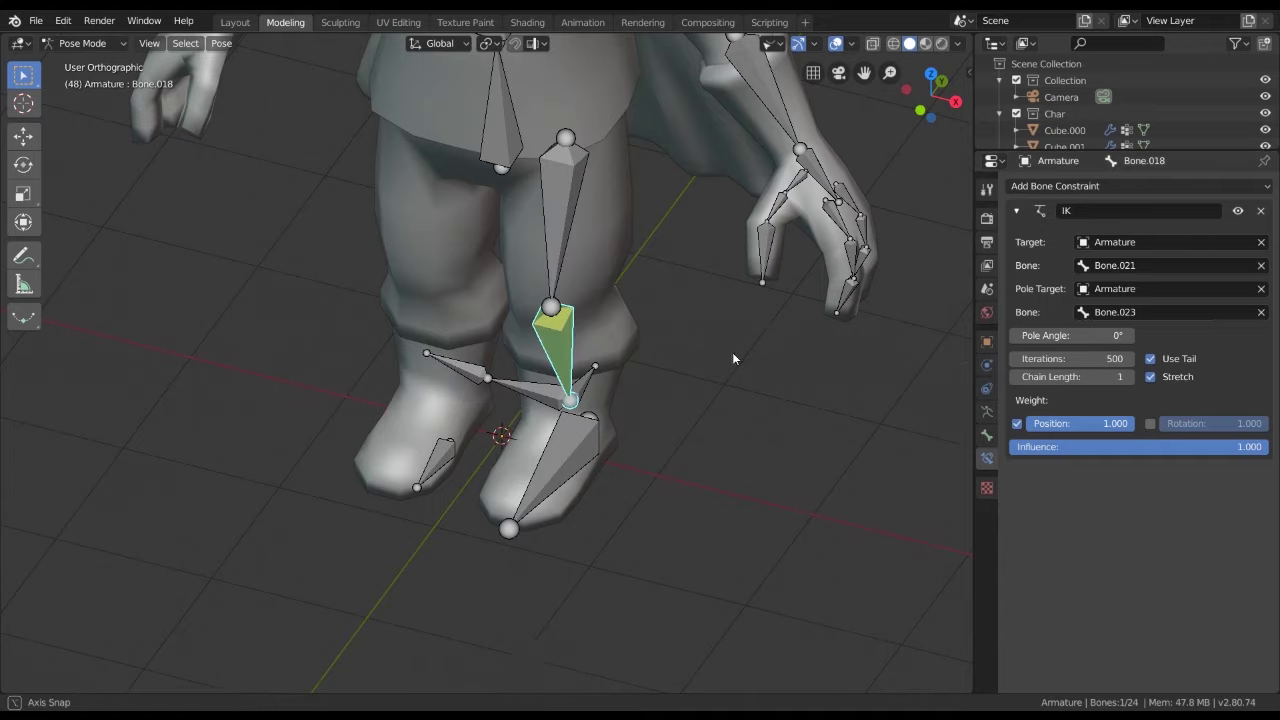
mouse_move(732, 352)
middle_mouse_down()
mouse_move(731, 332)
mouse_move(735, 345)
middle_mouse_up()
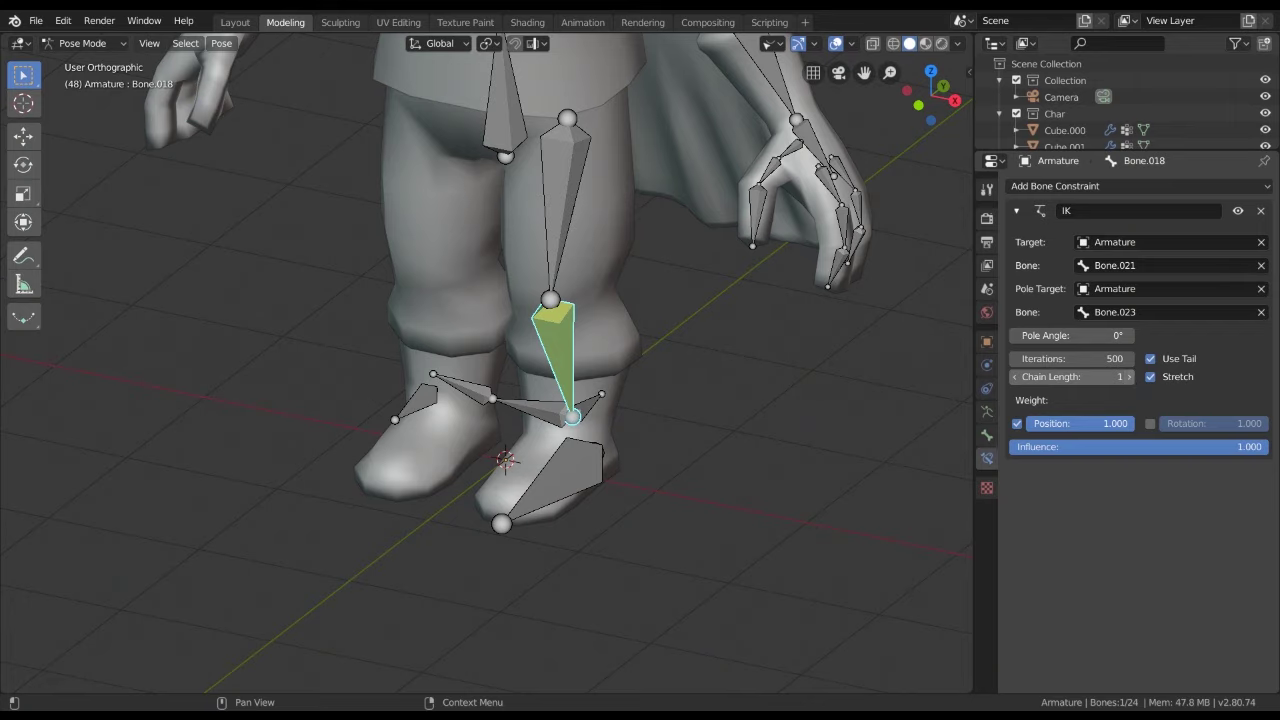
left_click(1129, 377)
mouse_move(650, 350)
middle_mouse_down()
mouse_move(606, 345)
mouse_move(703, 414)
mouse_move(694, 383)
middle_mouse_up()
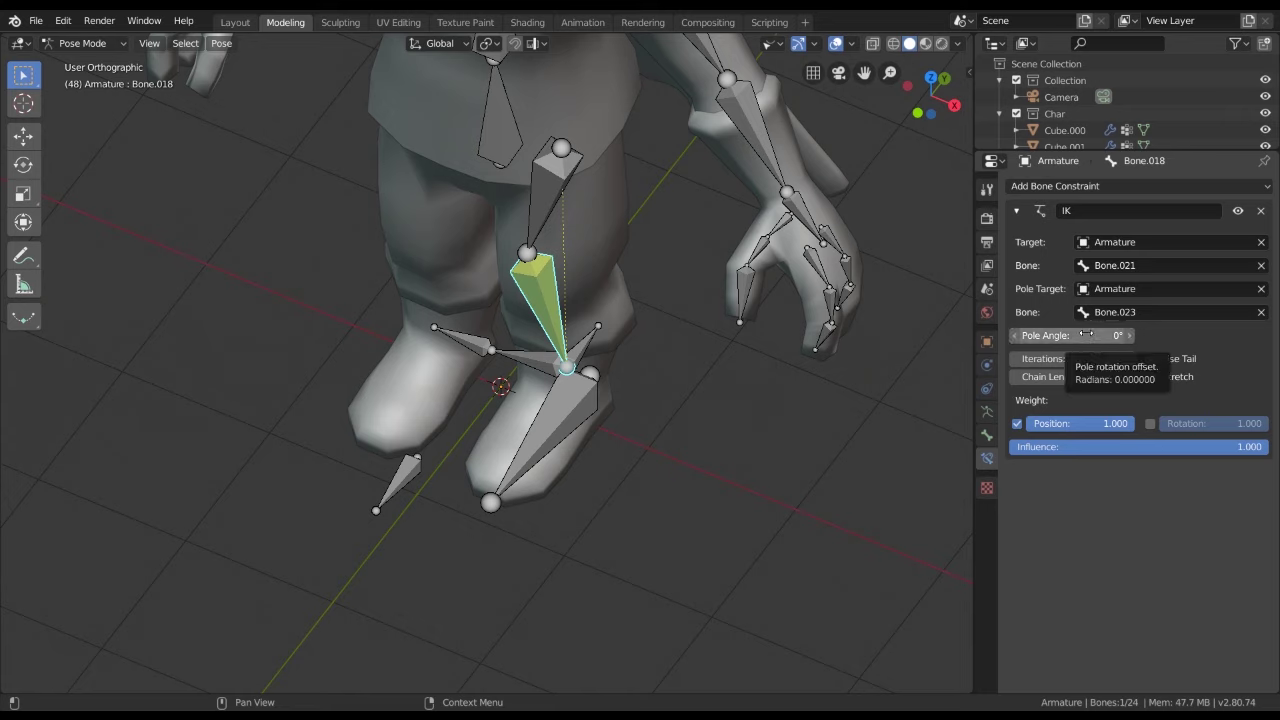
Set the IK pole angle to -90° and check from several angles that the leg bends
left_click_drag(1083, 335, 990, 336)
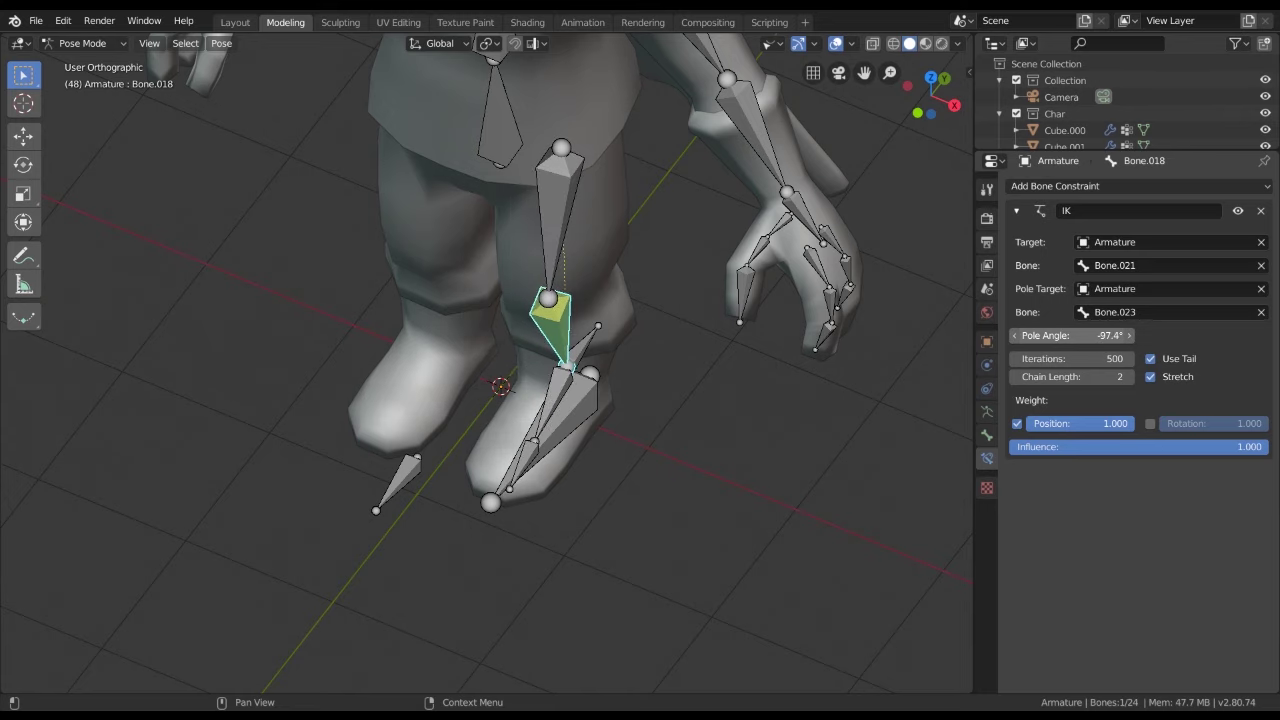
key("Escape")
left_click(1083, 335)
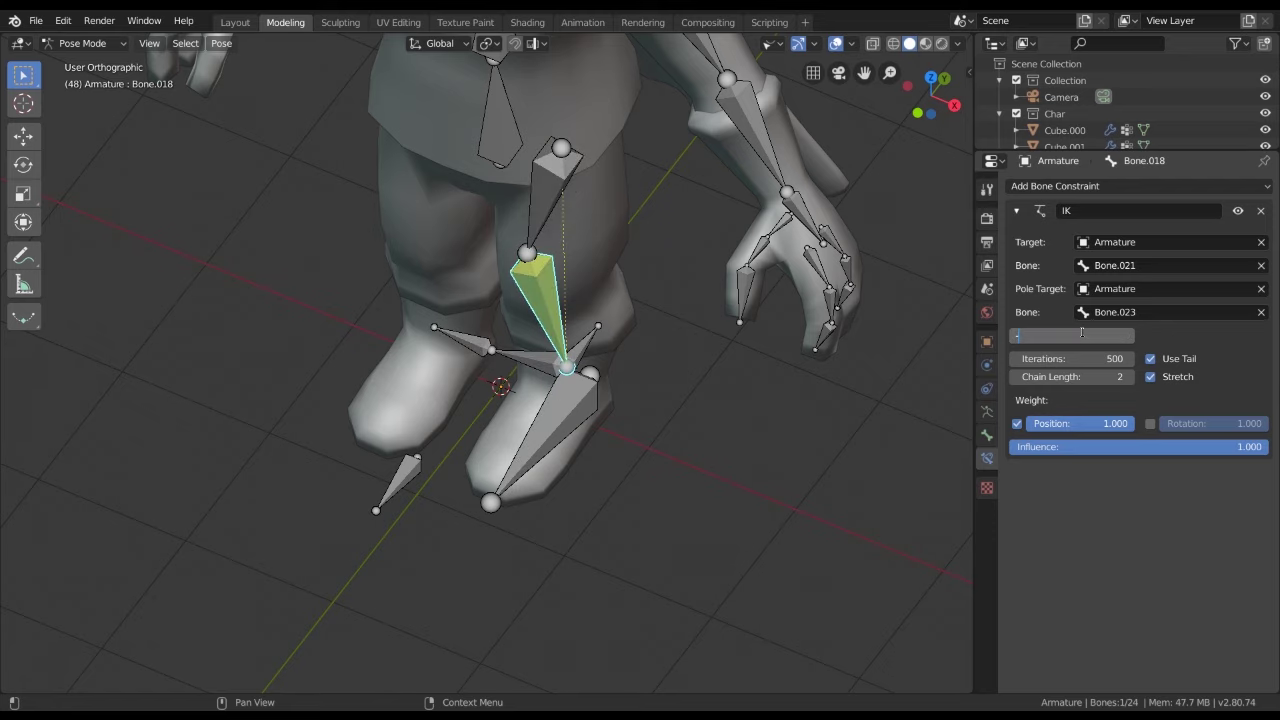
key("Return")
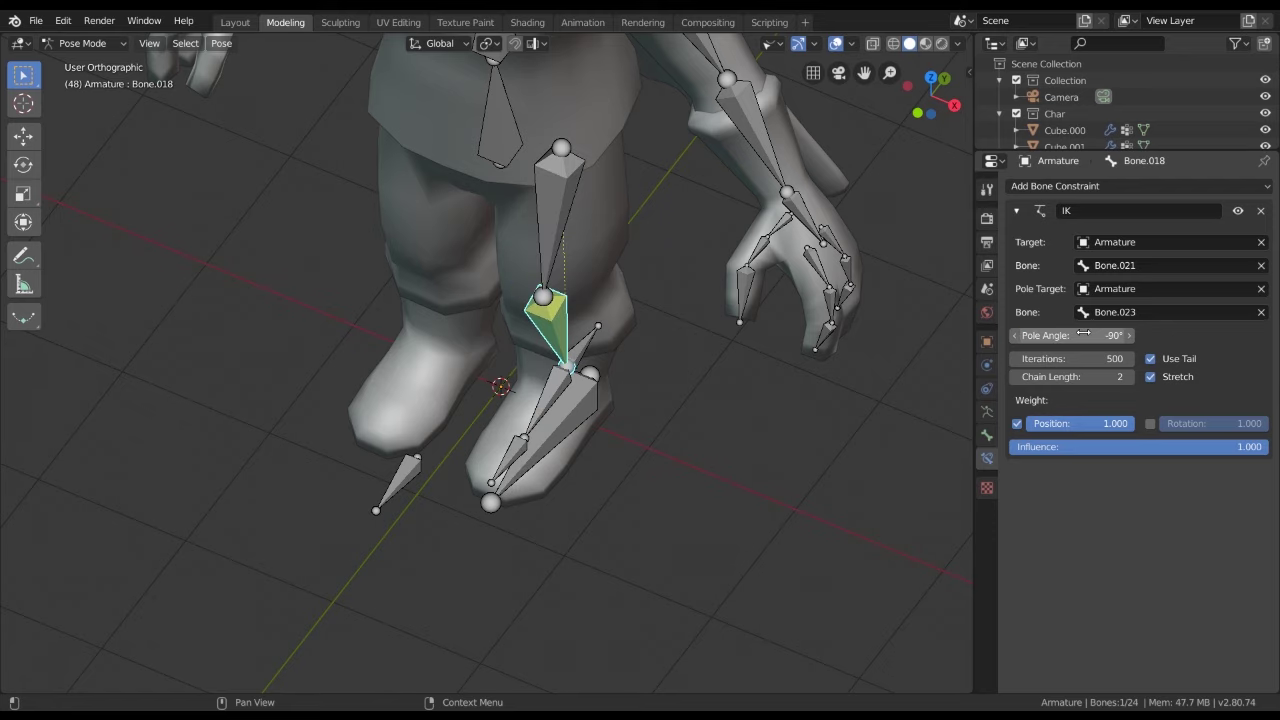
middle_click_drag(685, 288, 740, 267)
middle_click_drag(712, 311, 718, 286)
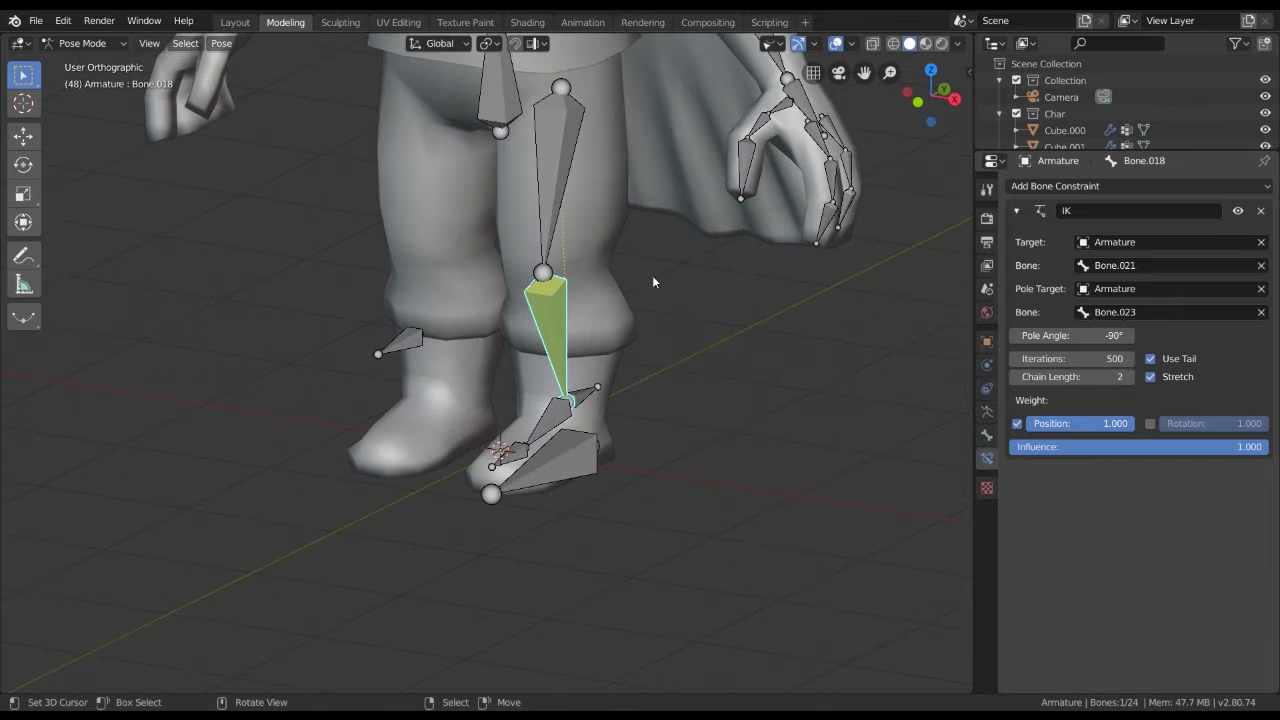
scroll(718, 286, "up", 3)
middle_click_drag(734, 336, 711, 392)
scroll(711, 392, "down", 2)
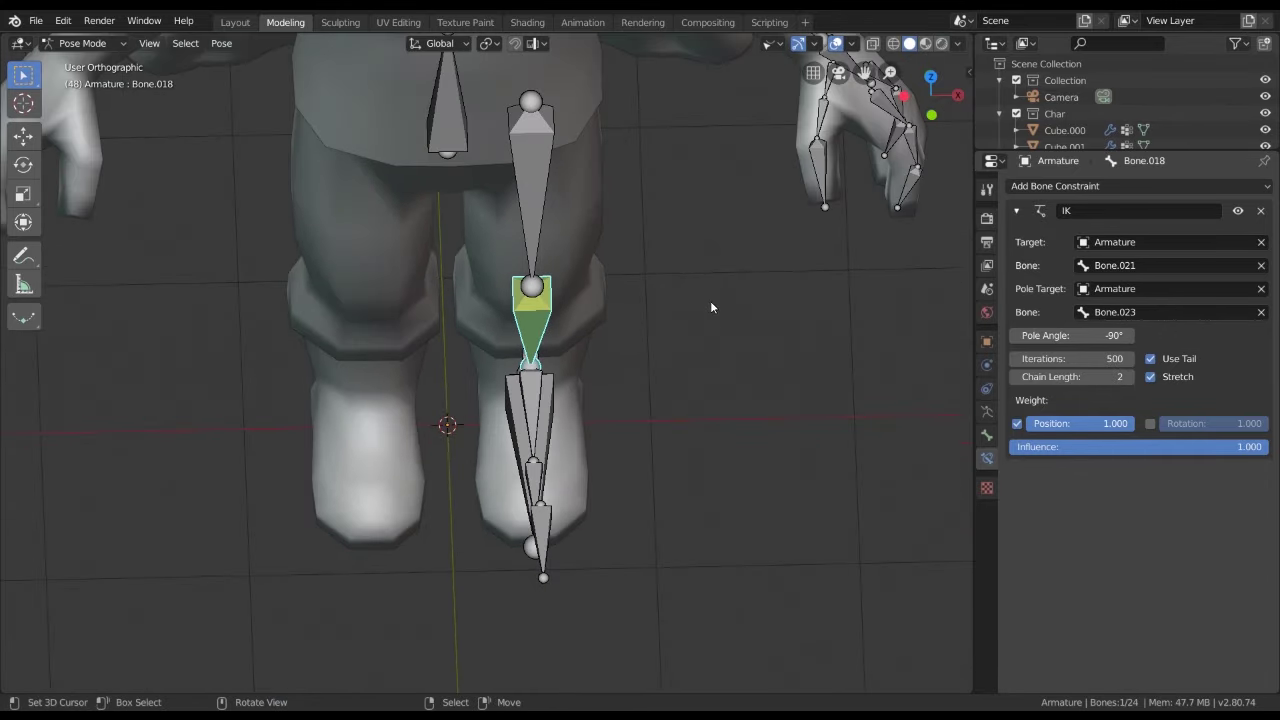
mouse_move(701, 332)
middle_mouse_down()
mouse_move(647, 320)
mouse_move(724, 293)
mouse_move(552, 281)
mouse_move(642, 322)
mouse_move(587, 352)
middle_mouse_up()
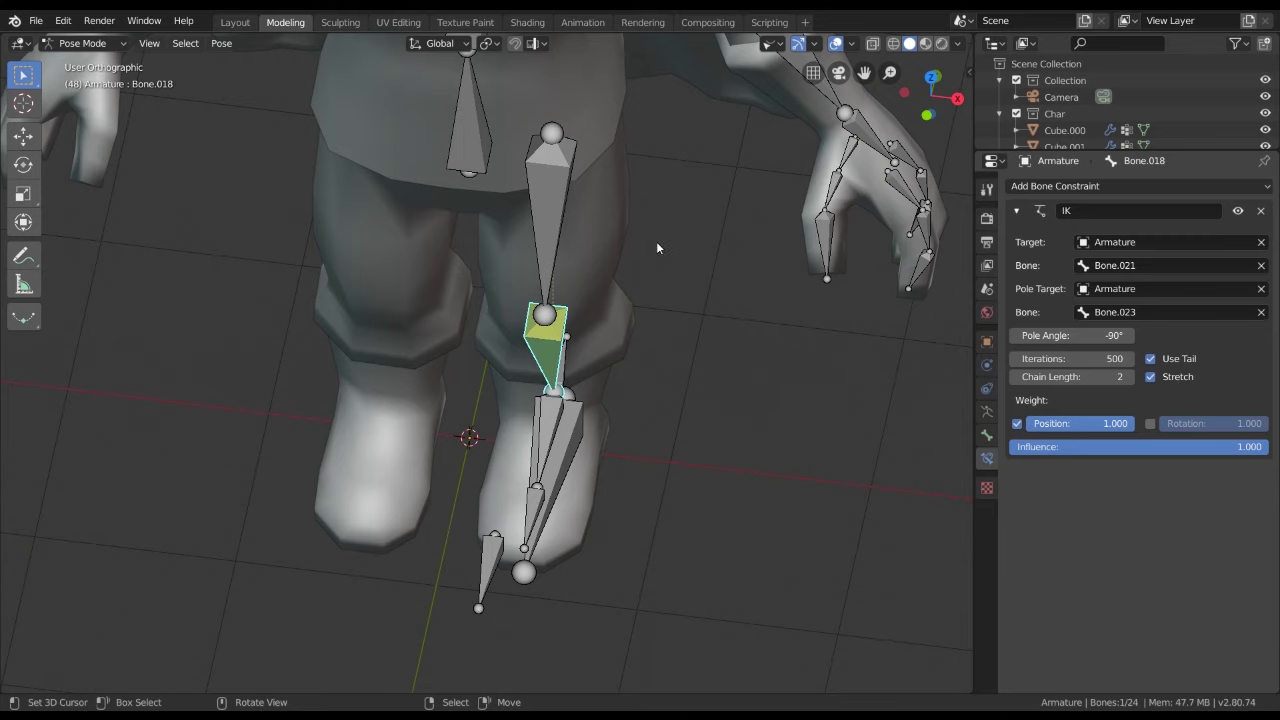
middle_click_drag(656, 248, 584, 494)
left_click(586, 466)
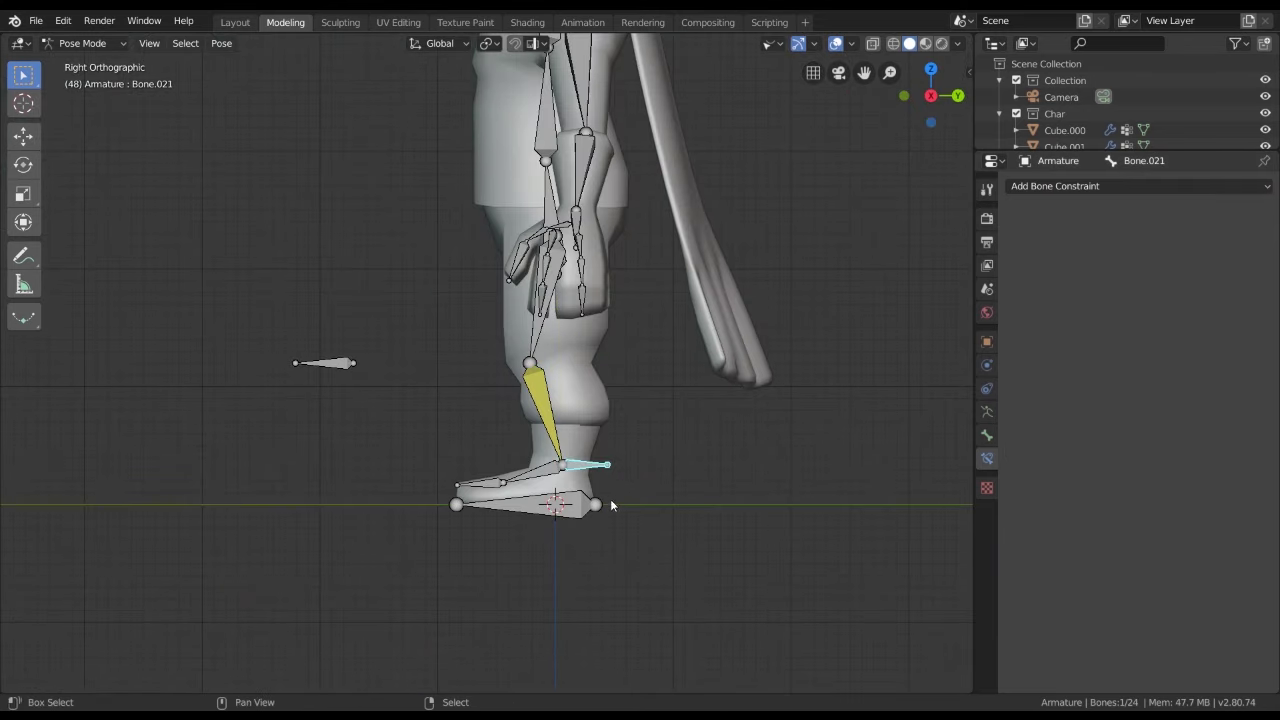
scroll(612, 505, "up", 3)
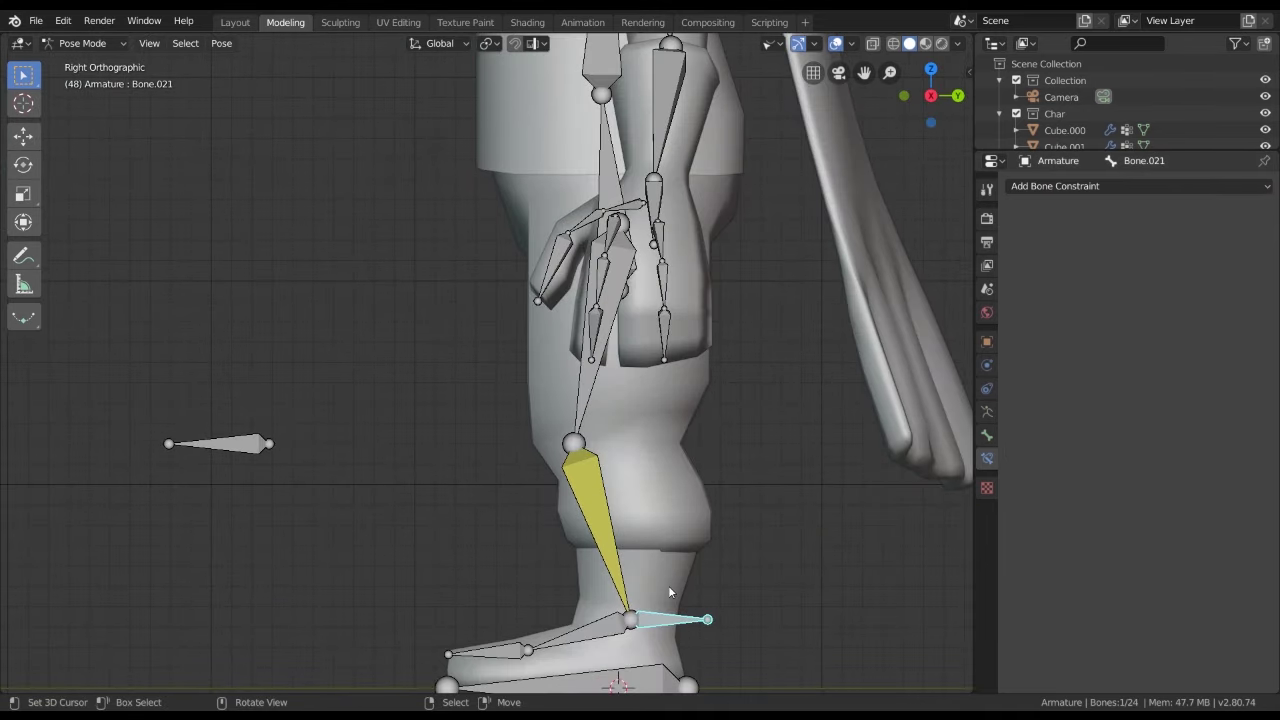
key("g")
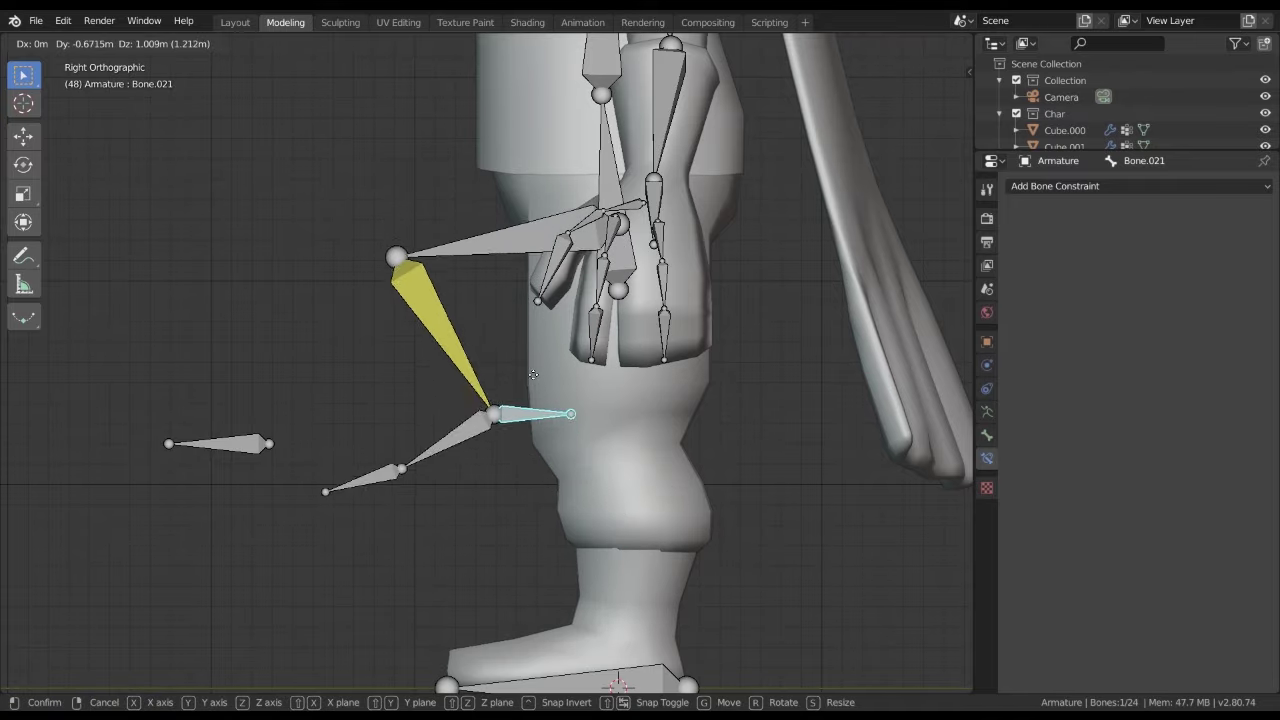
left_click(530, 424)
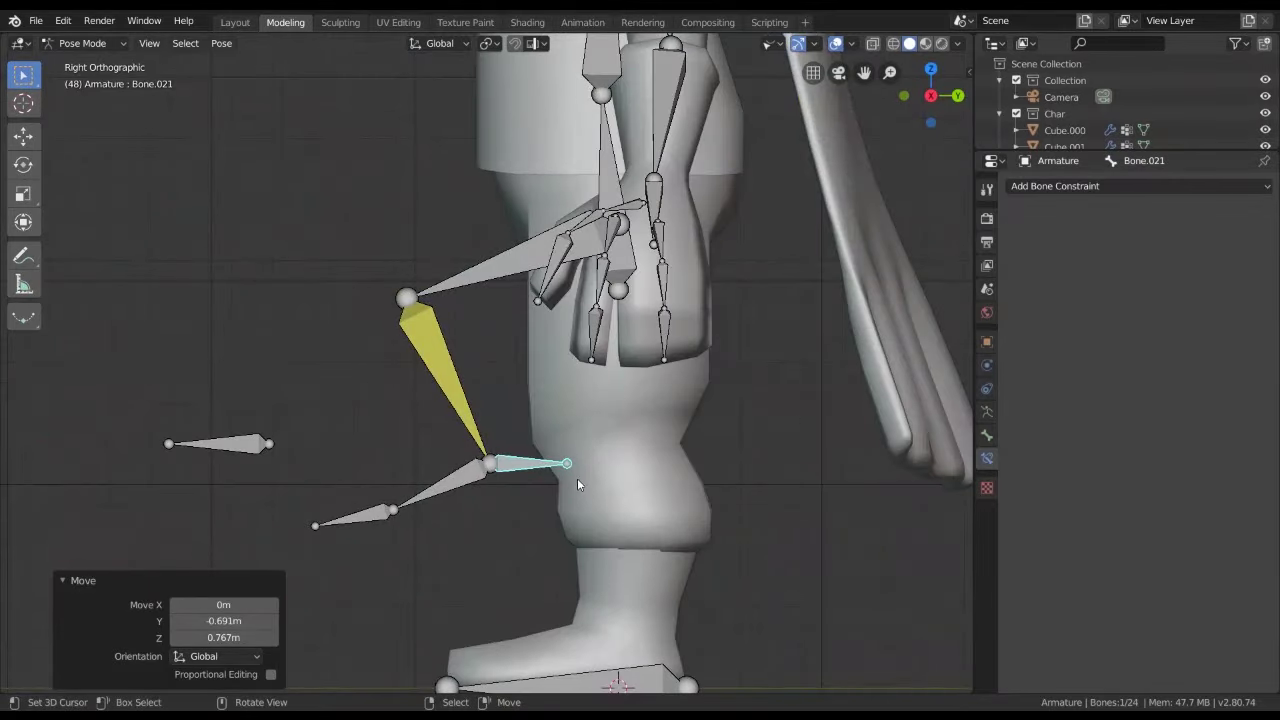
key("g")
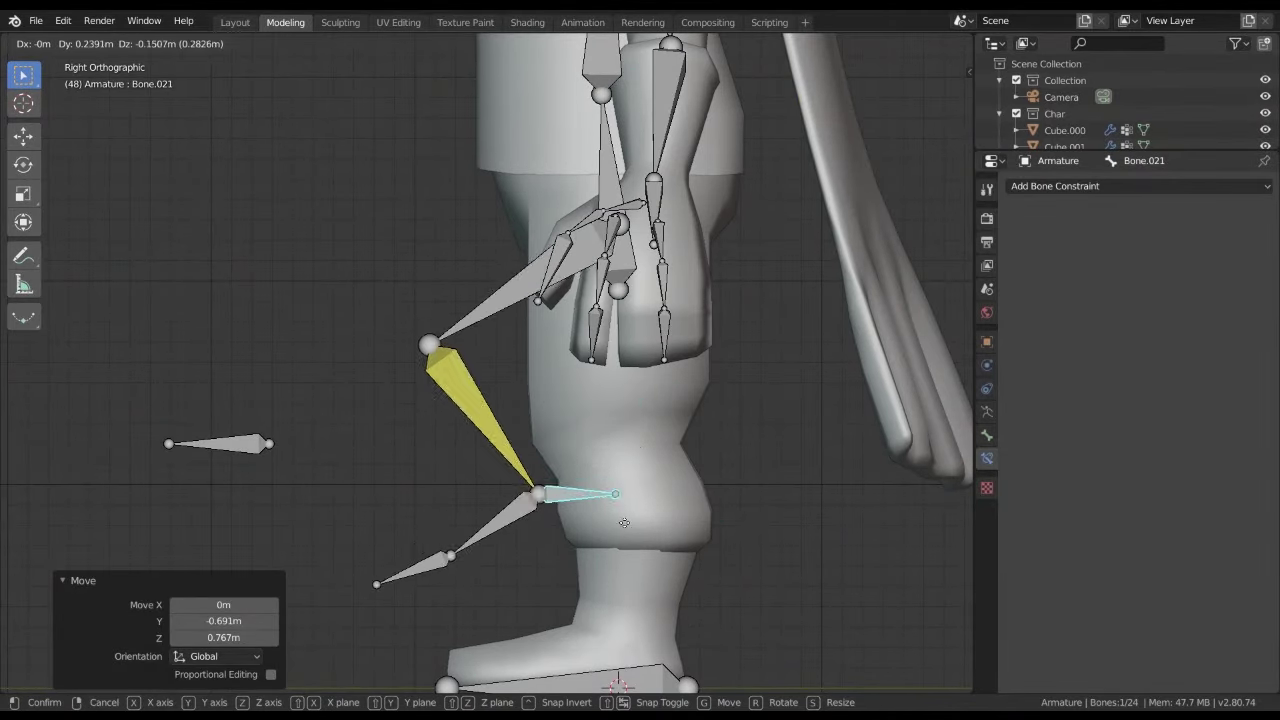
right_click(676, 535)
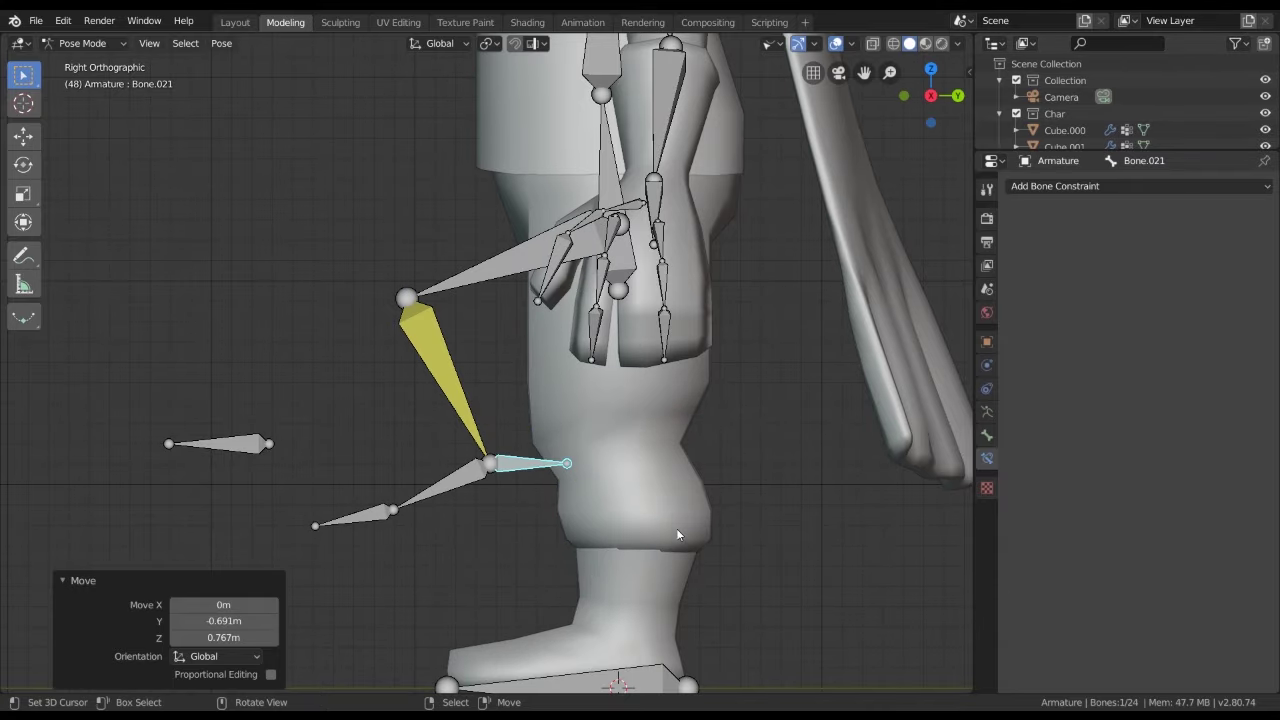
scroll(709, 533, "down", 1, "shift")
key("ctrl+z")
scroll(657, 455, "down", 1, "shift")
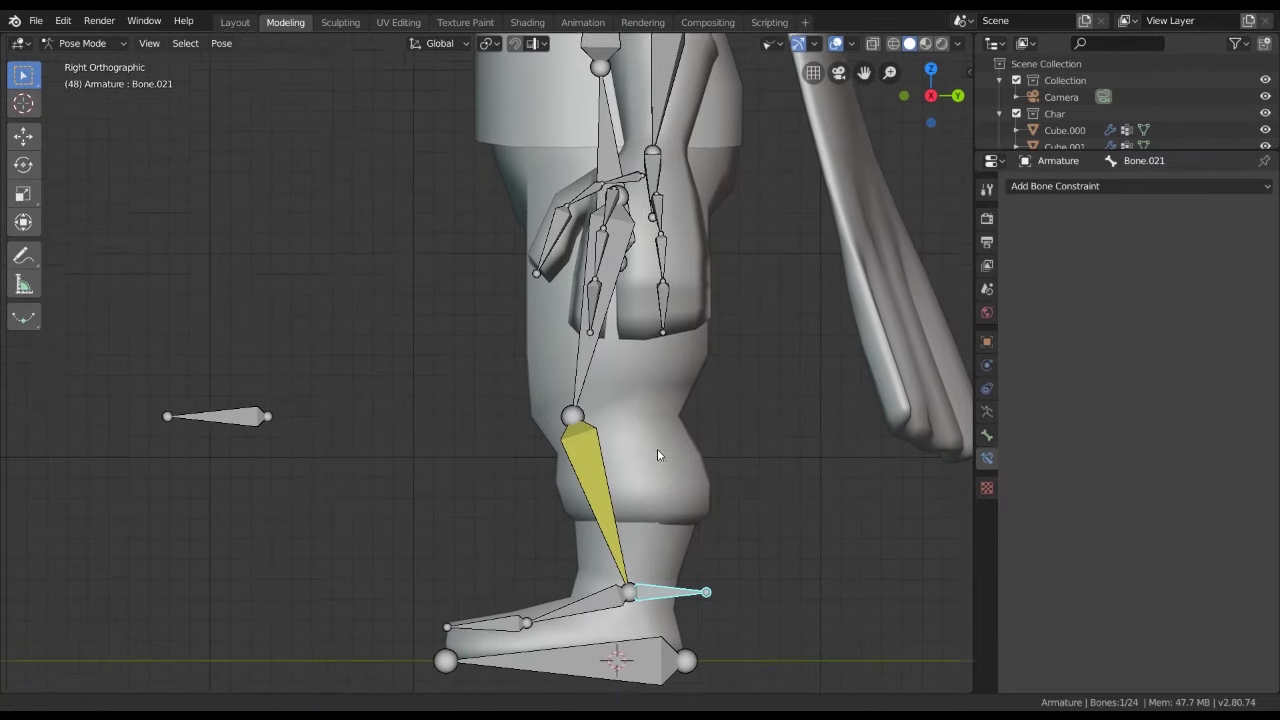
mouse_move(657, 455)
middle_mouse_down()
mouse_move(610, 507)
mouse_move(660, 470)
mouse_move(624, 393)
middle_mouse_up()
scroll(700, 470, "down", 4, "shift")
scroll(734, 472, "up", 3)
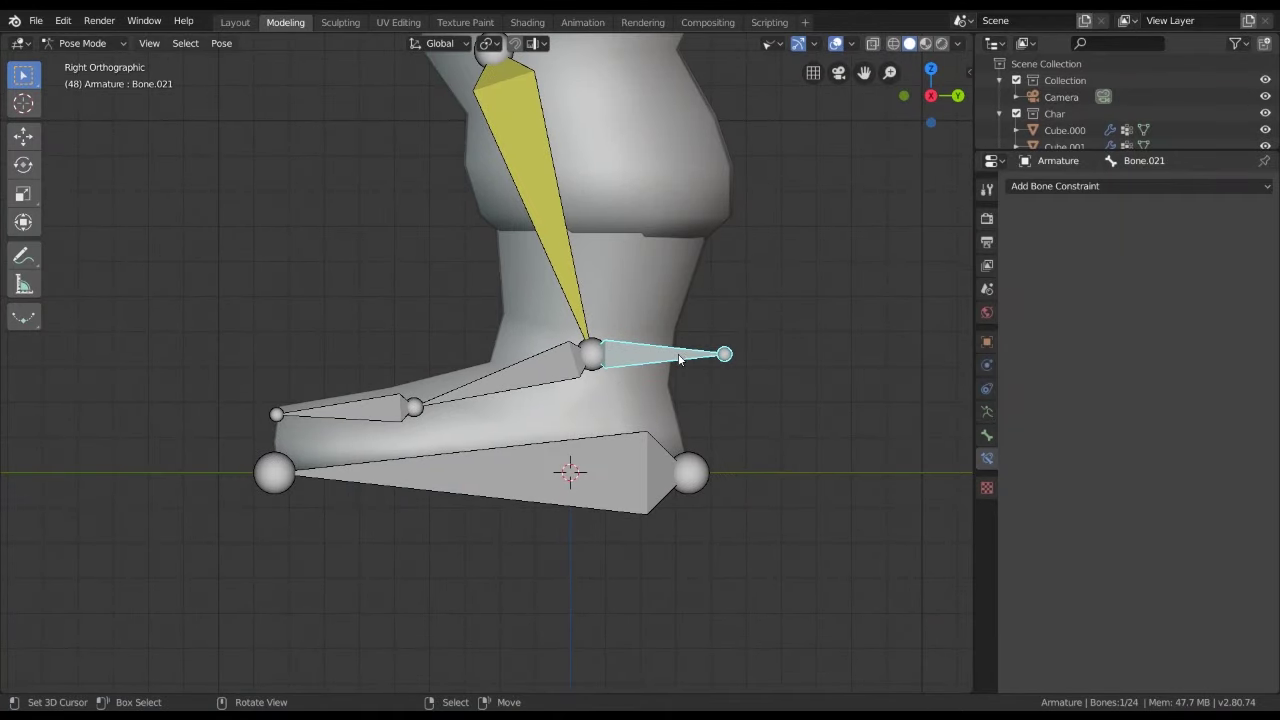
left_click(630, 465)
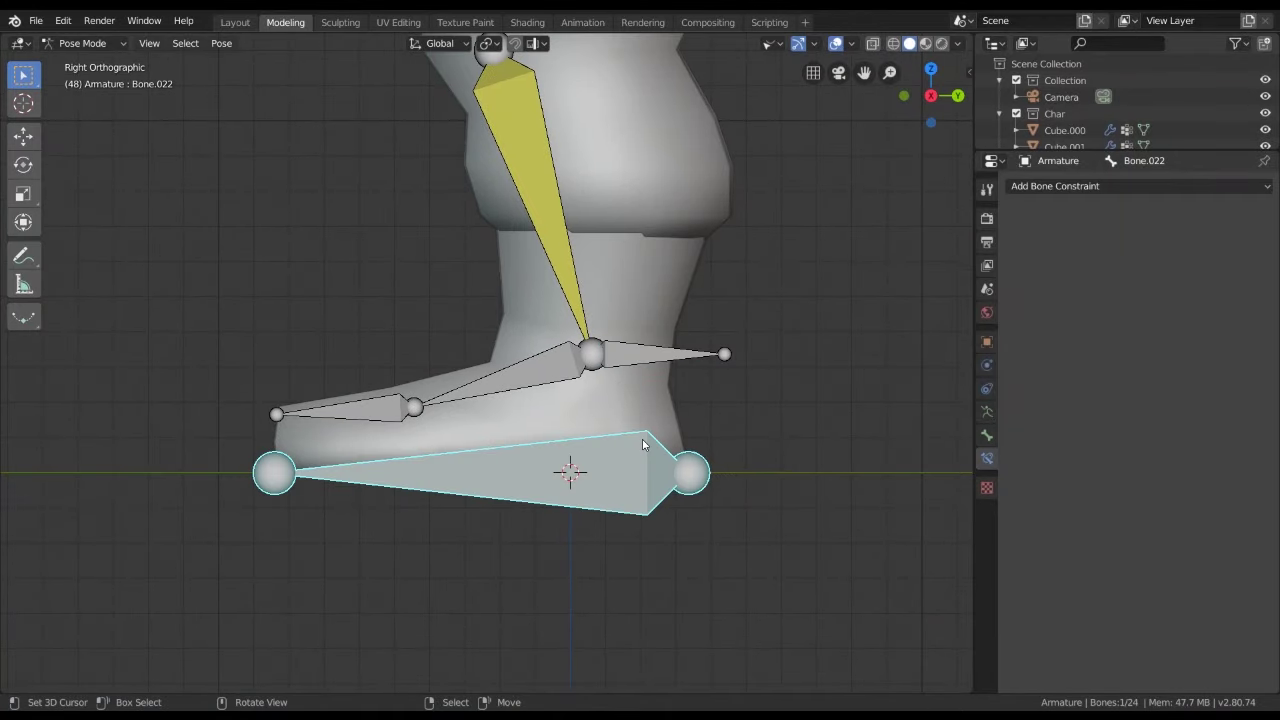
left_click(651, 358)
middle_click_drag(611, 370, 635, 504)
key("KP_3")
left_click(575, 453)
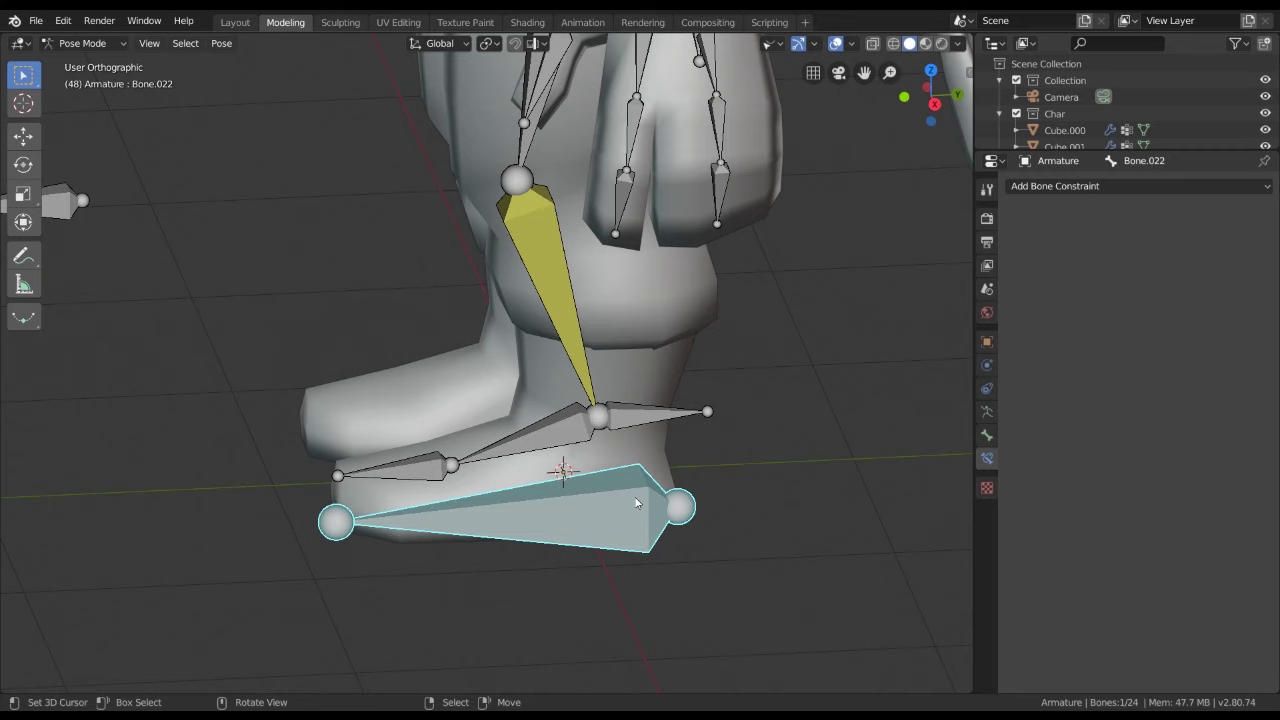
key("KP_3")
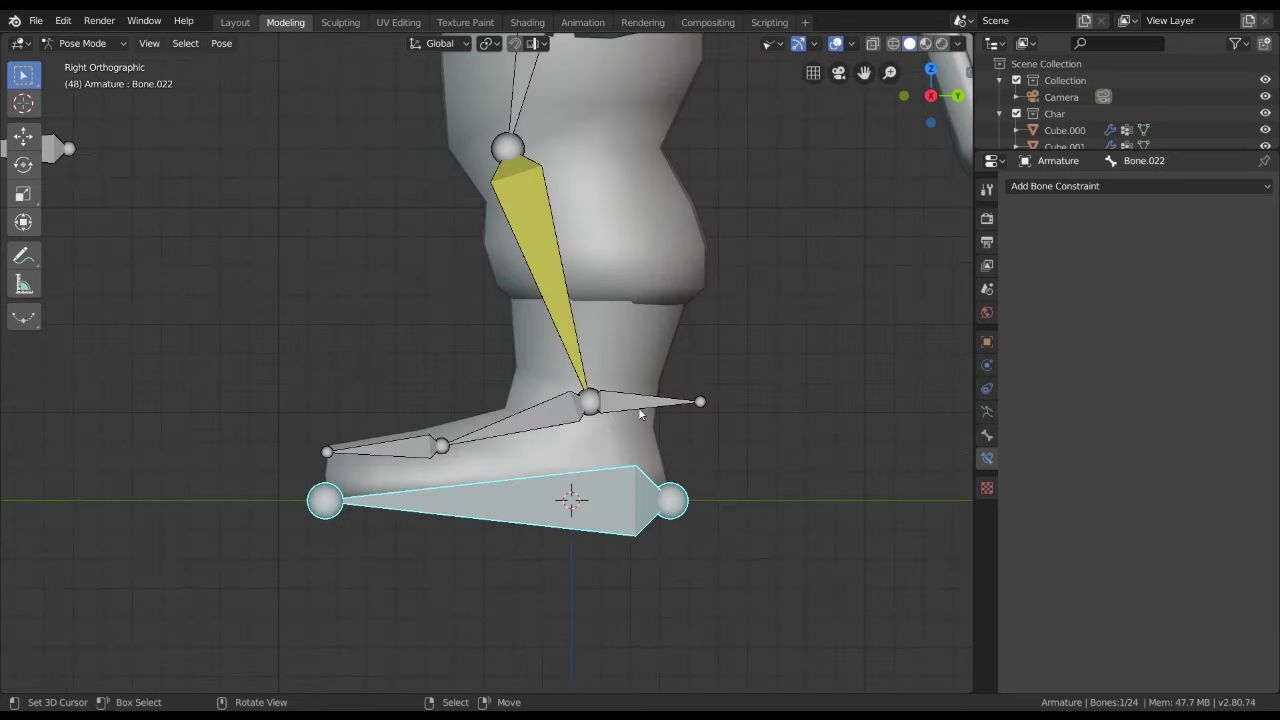
left_click(640, 405)
mouse_move(660, 409)
middle_mouse_down()
mouse_move(685, 452)
mouse_move(621, 384)
middle_mouse_up()
In Edit Mode, parent Bone.021 to foot bone Bone.022 with Keep Offset, then return to Pose Mode
key("Tab")
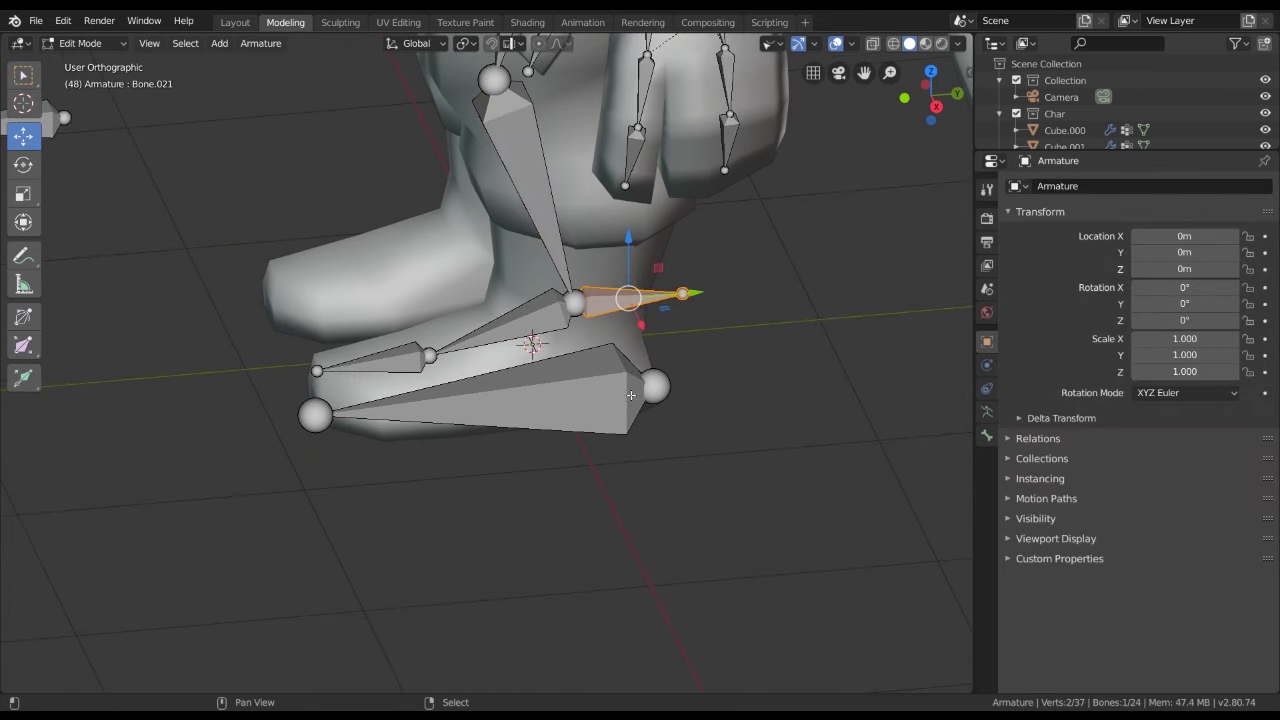
left_click(621, 384, "shift")
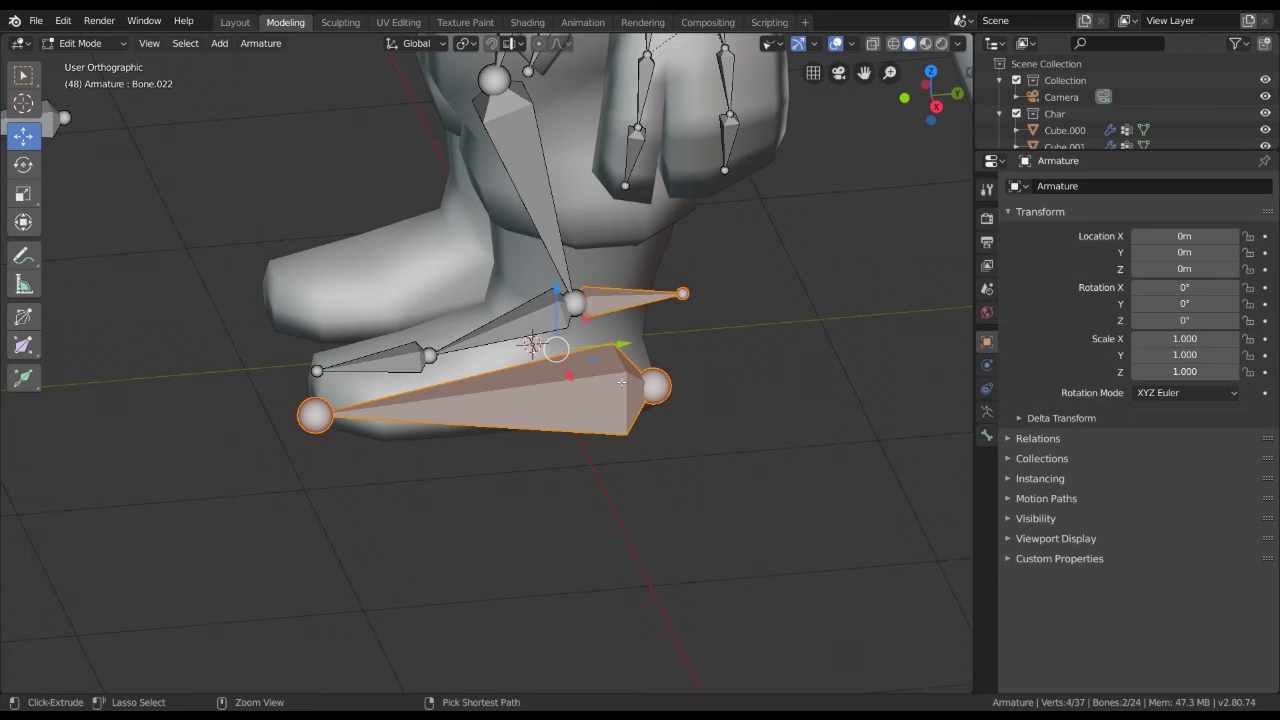
key("ctrl+p")
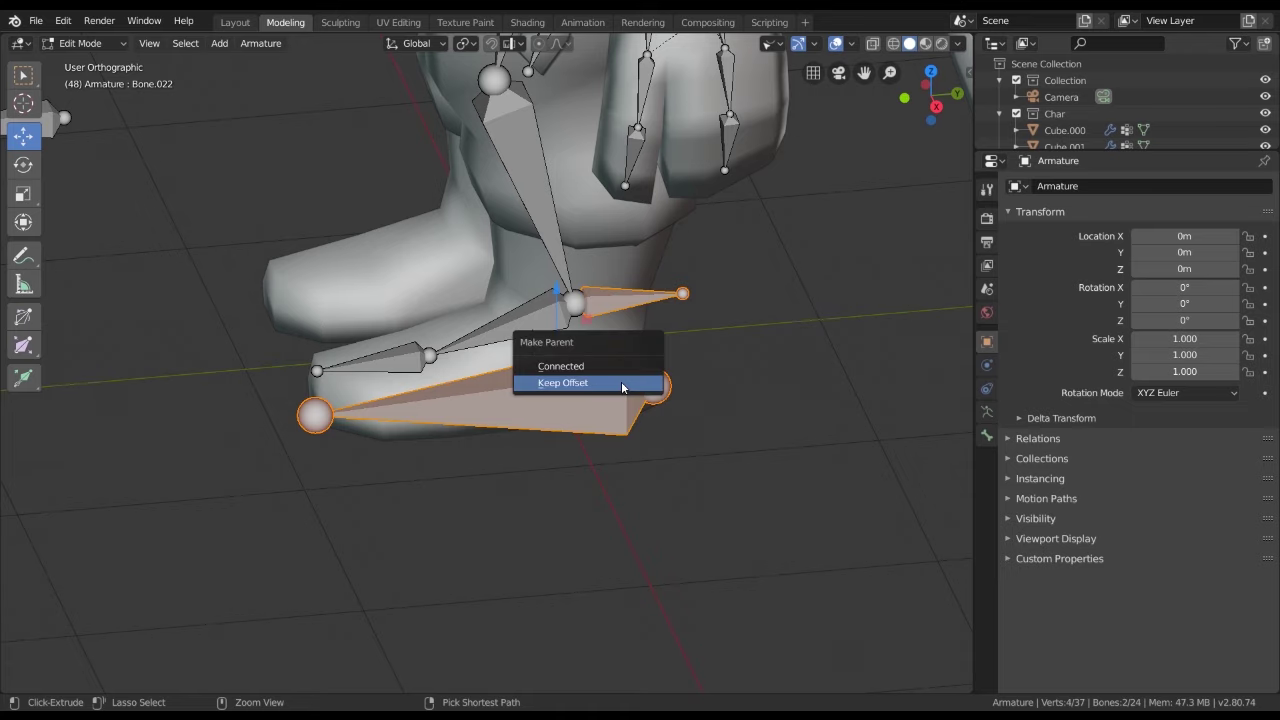
left_click(619, 384)
key("KP_3")
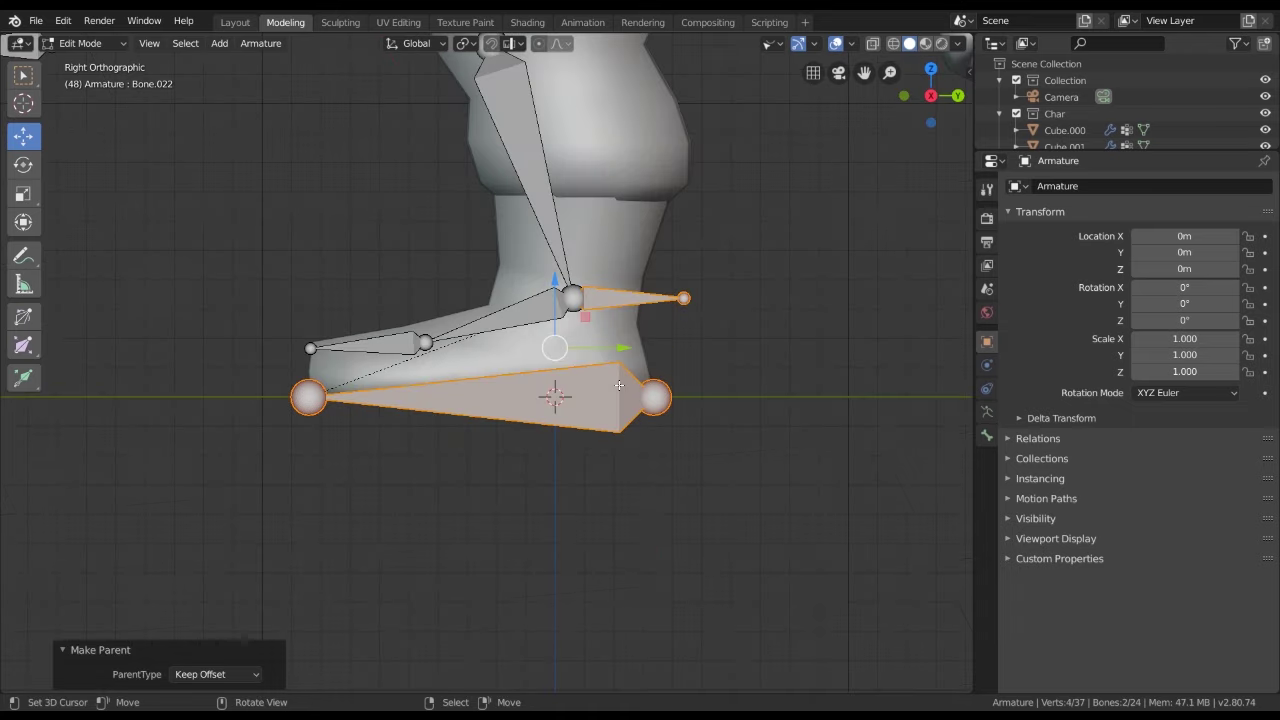
key("ctrl+Tab")
Test-move the large foot bone Bone.022 and the heel control to check the leg follows
key("g")
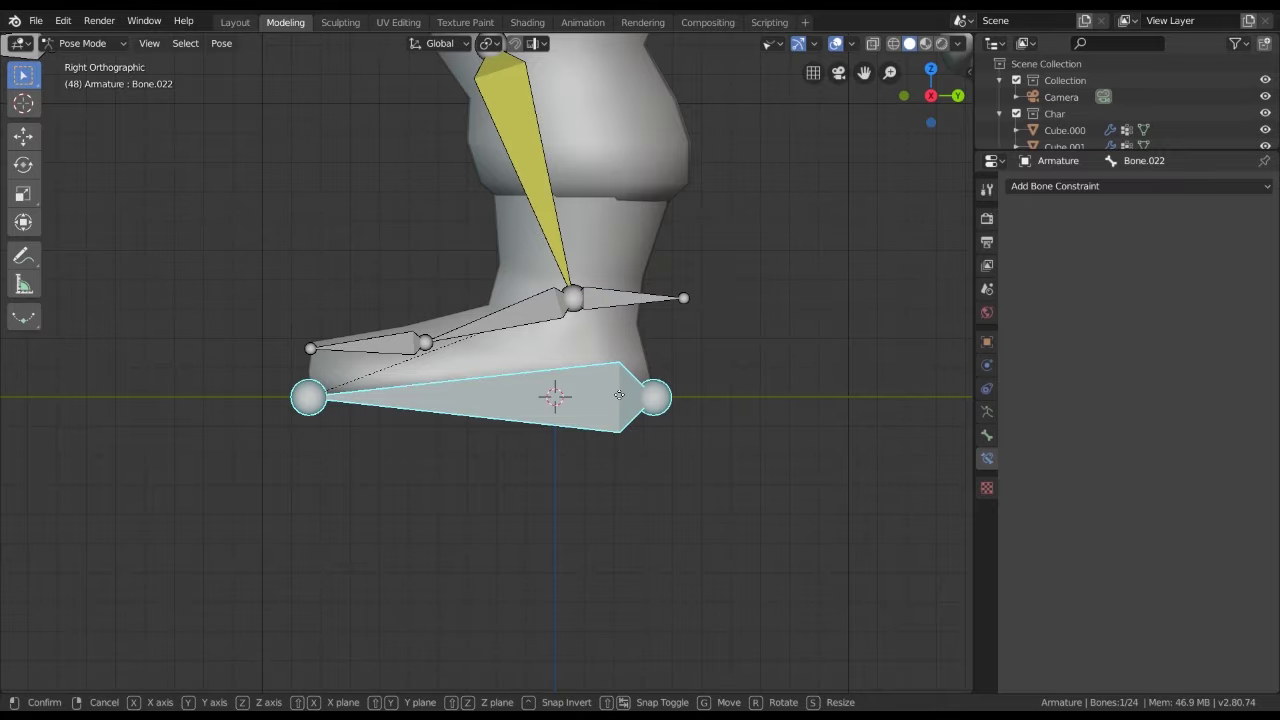
key("Escape")
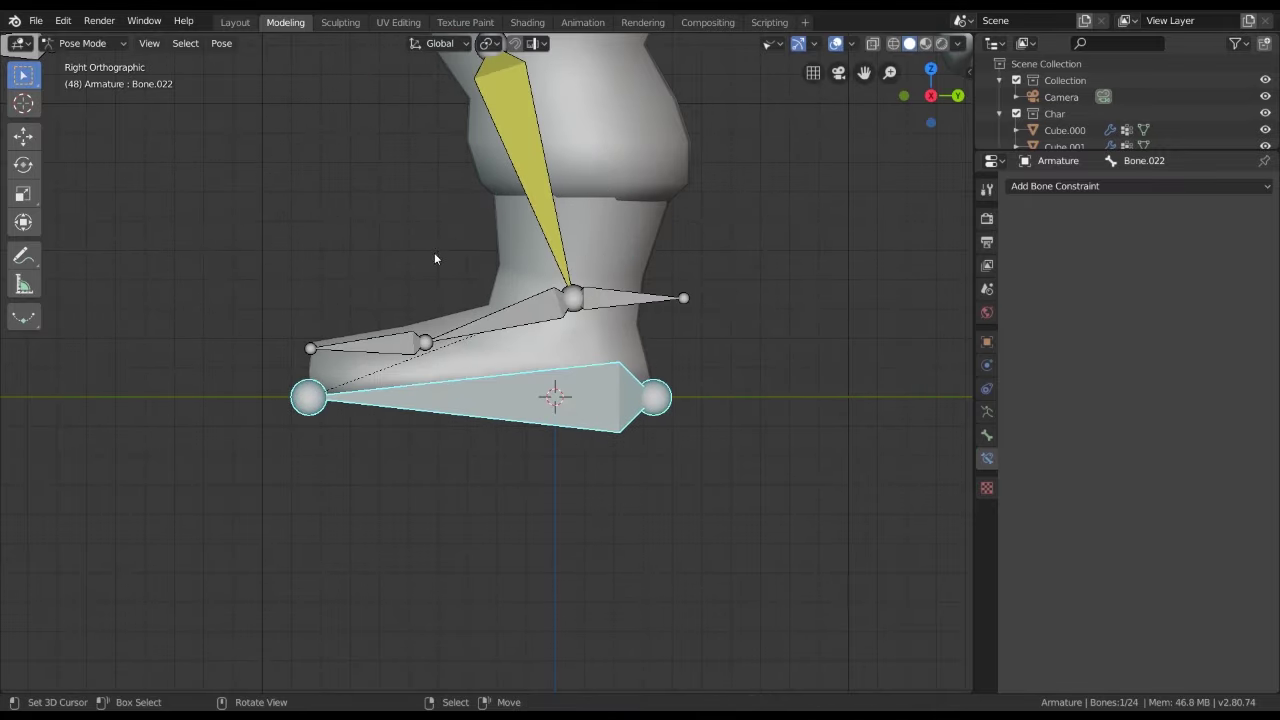
middle_click_drag(434, 252, 603, 395, "shift")
key("g")
left_click(536, 354)
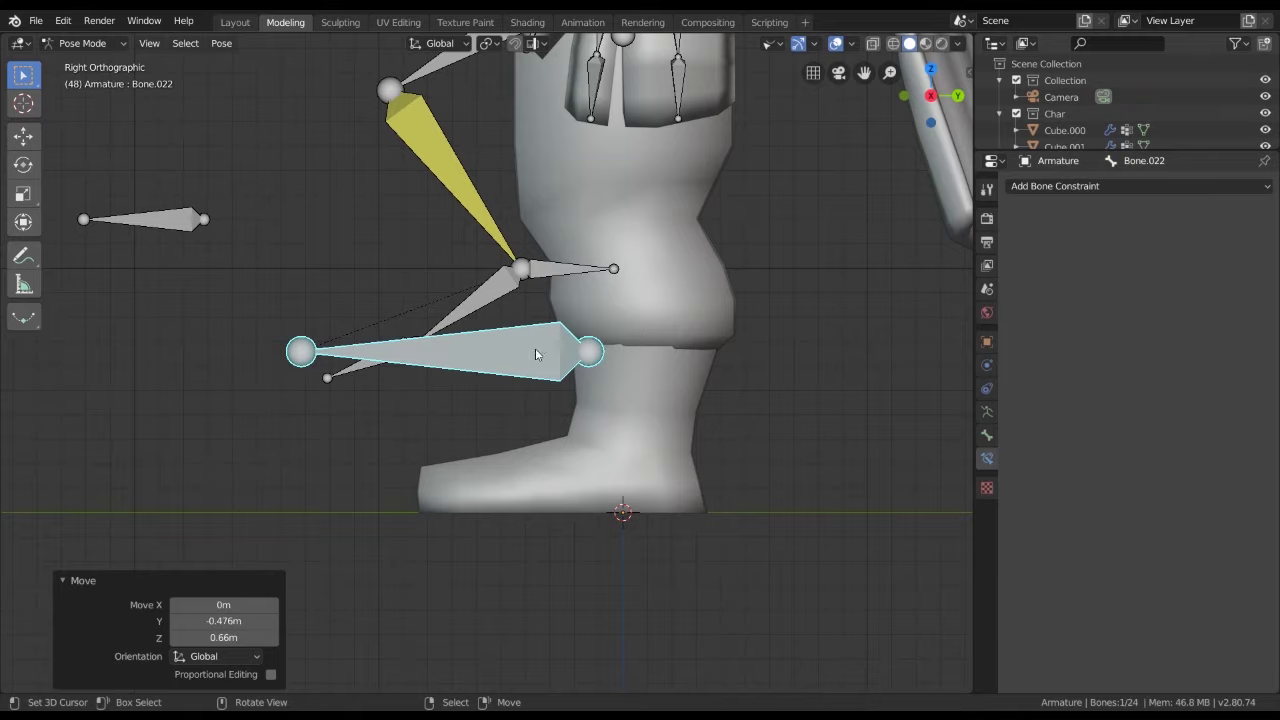
key("g")
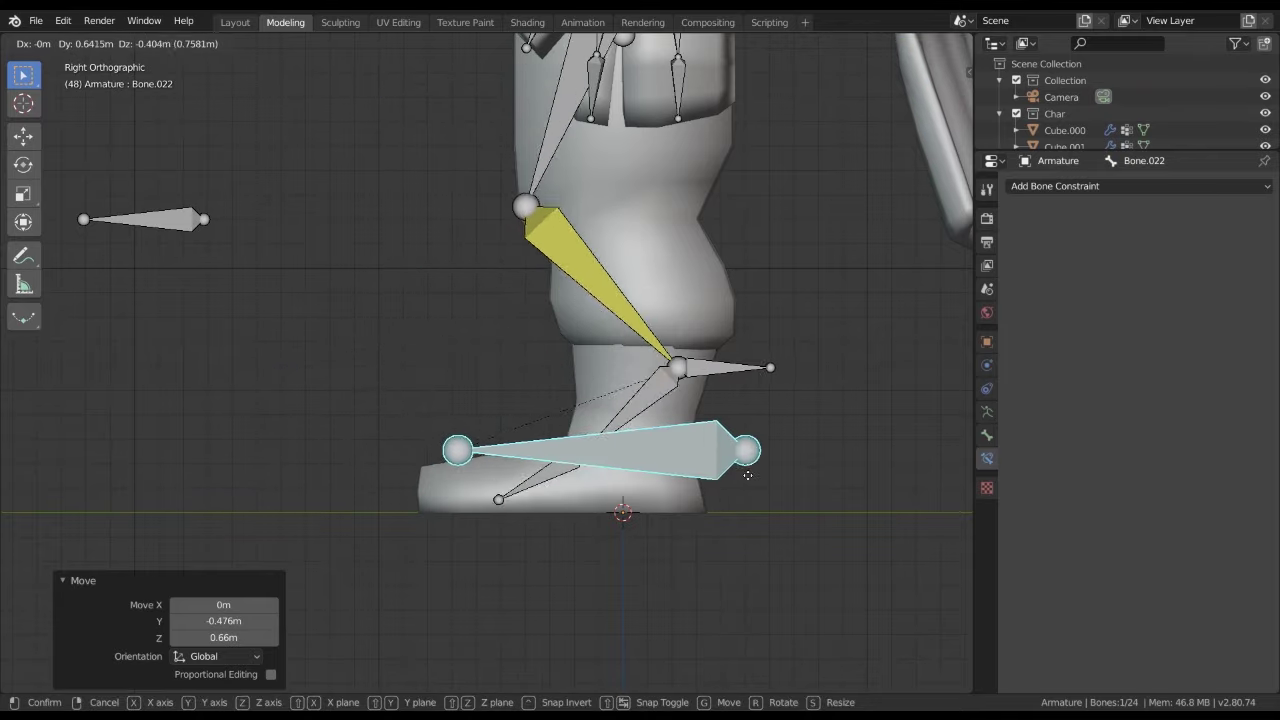
left_click_drag(785, 413, 595, 378)
left_click(595, 378)
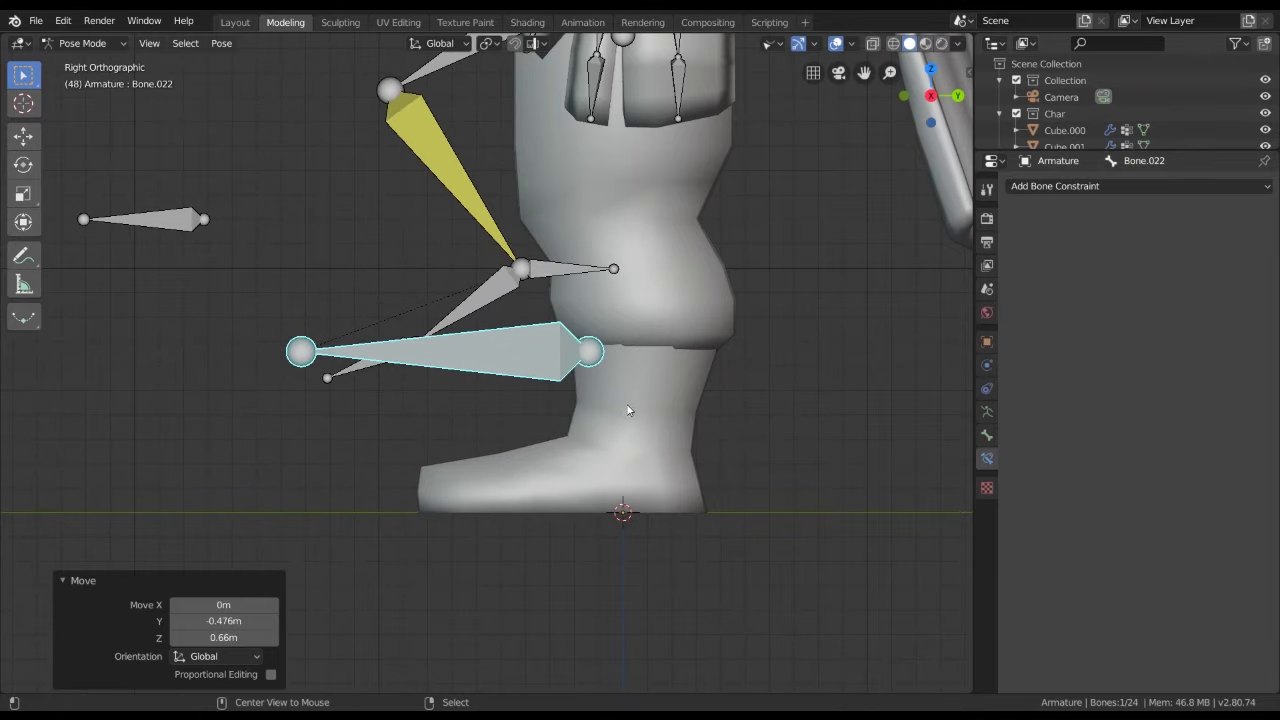
key("g")
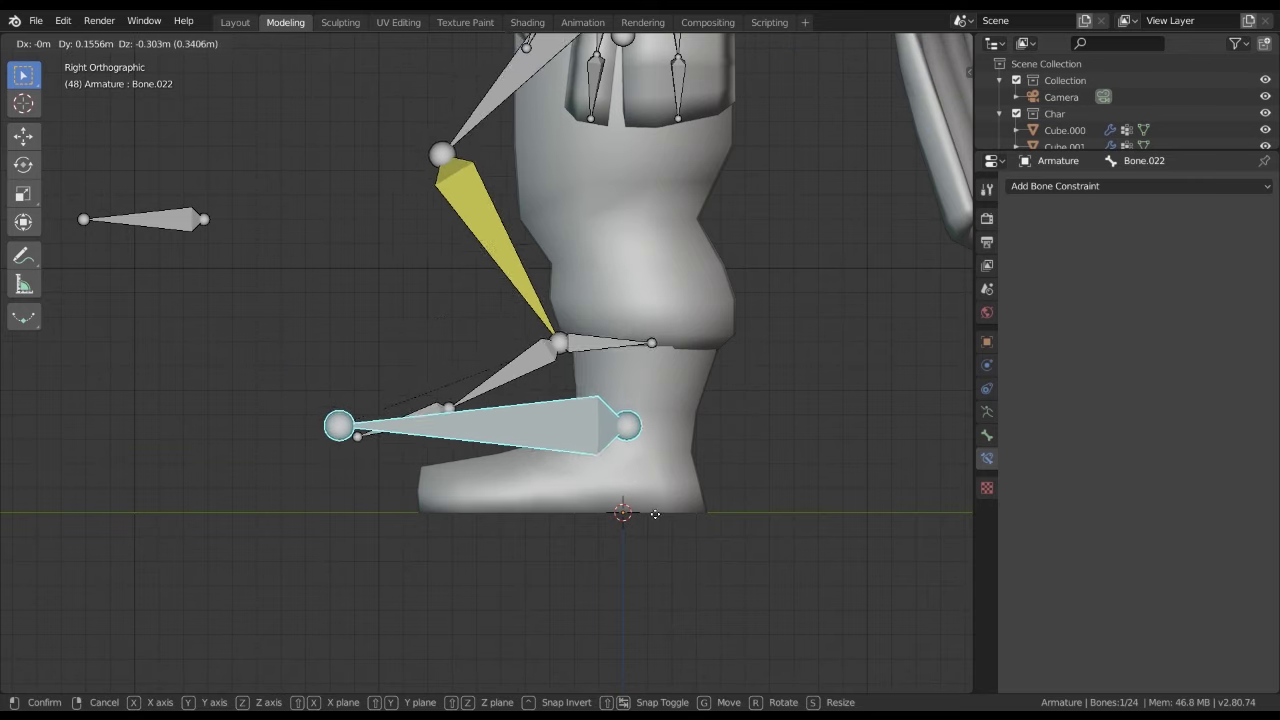
left_click(613, 451)
scroll(613, 451, "up", 4)
middle_click_drag(337, 367, 482, 434, "shift")
Rotate the toe bone Bone.020 to a flatter angle
left_click(375, 455)
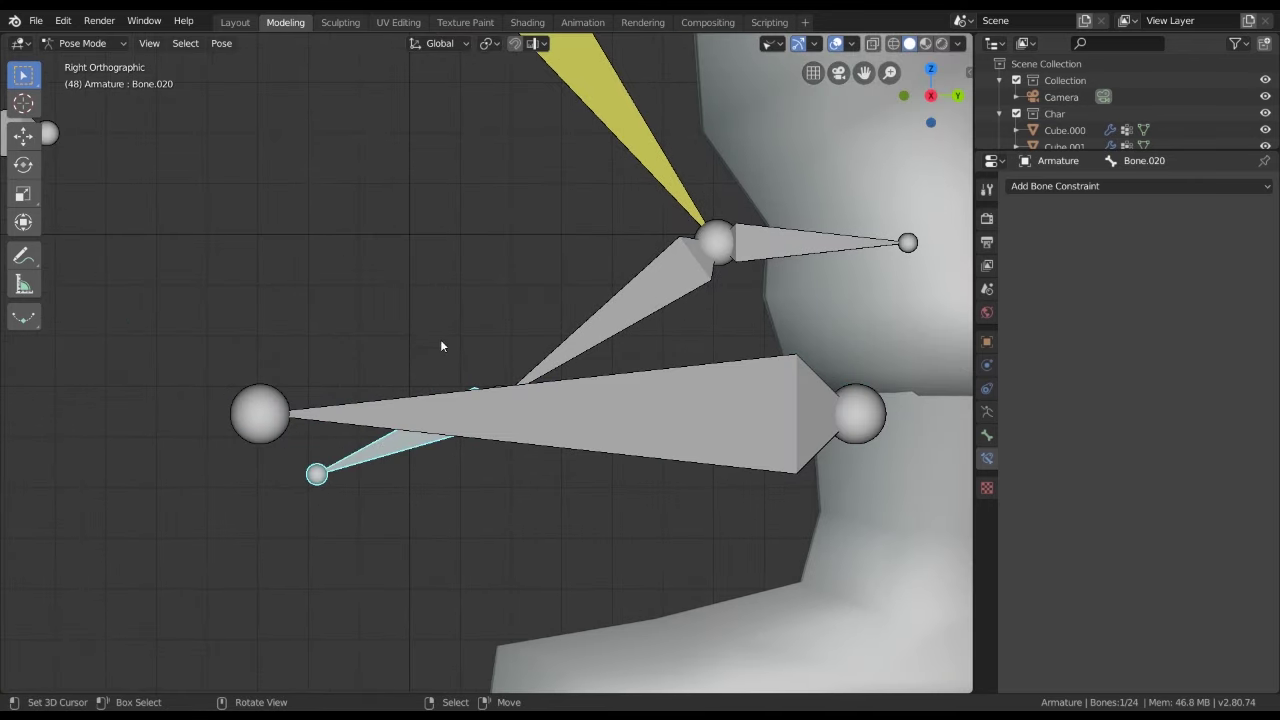
scroll(452, 279, "down", 3)
key("r")
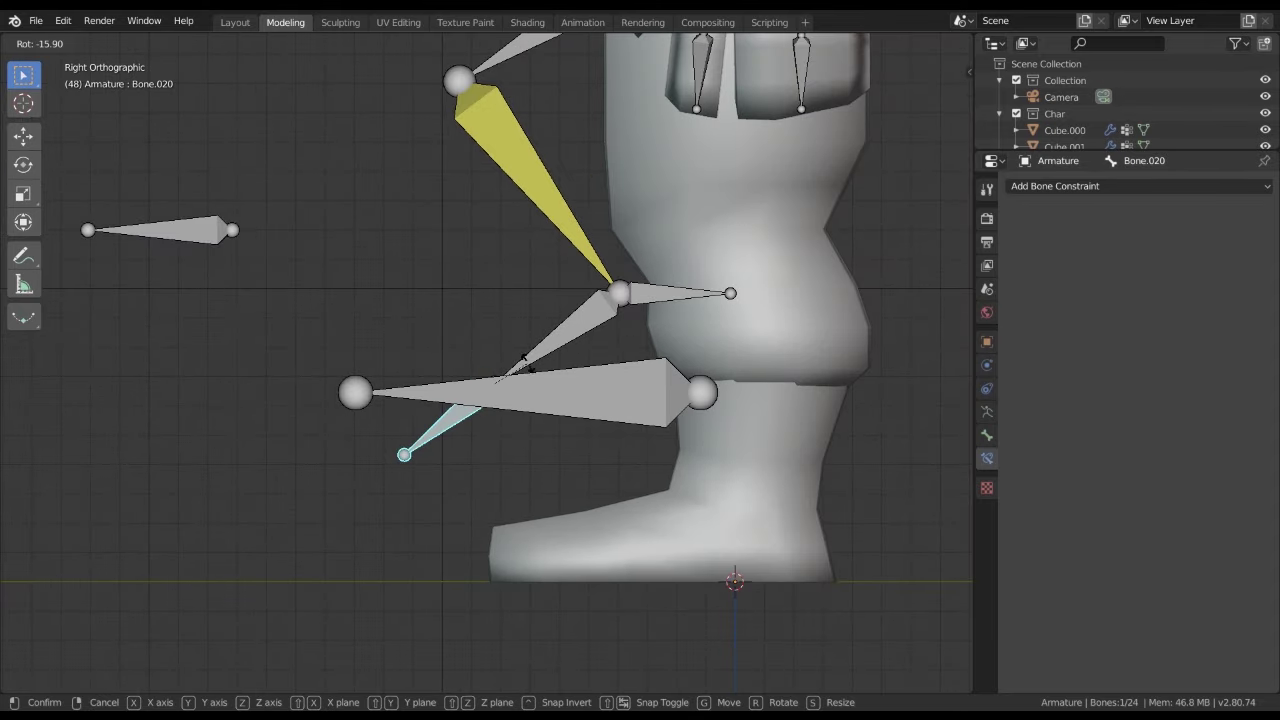
left_click(523, 378)
left_click(573, 399)
key("g")
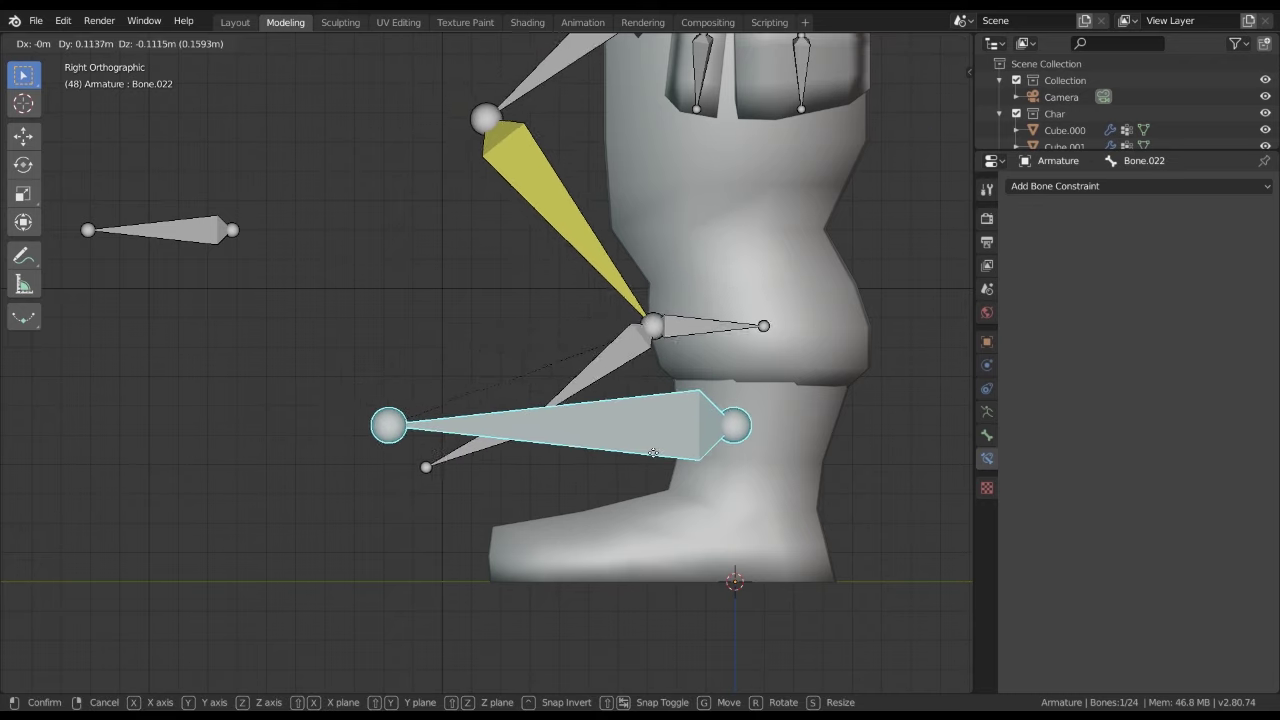
right_click(603, 420)
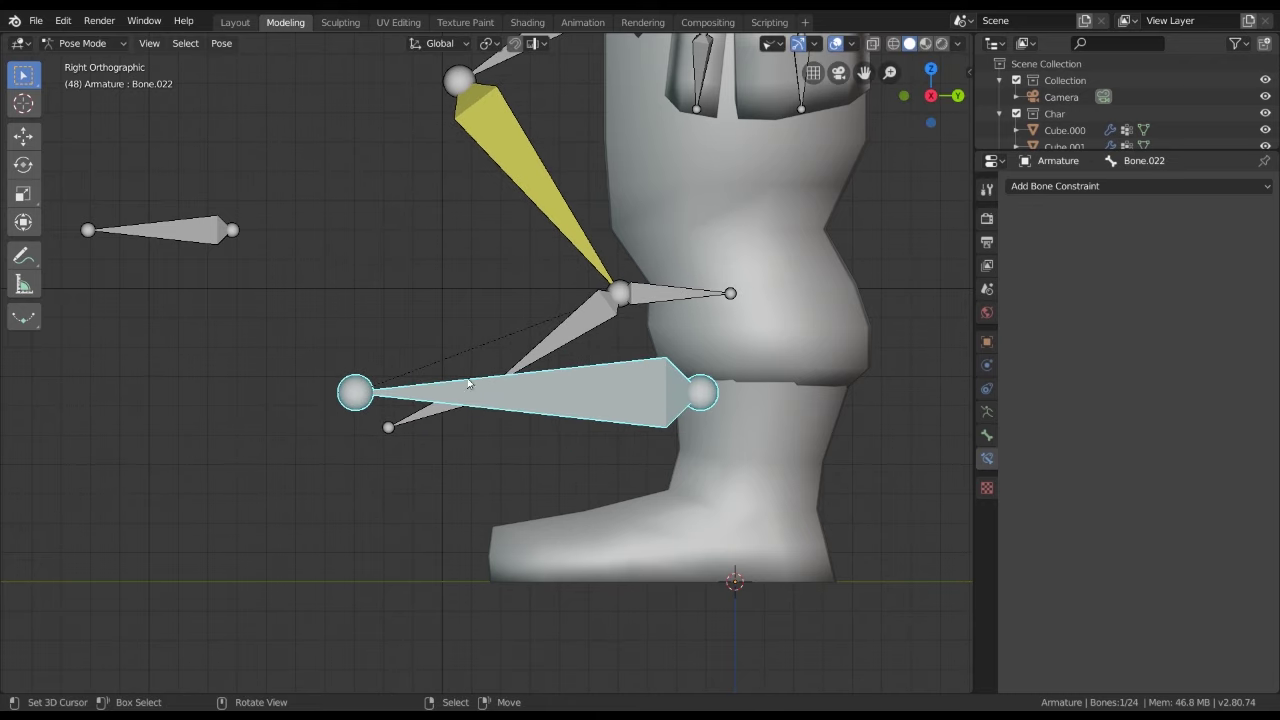
Rotate Bone.020 several more times and reposition Bone.022 to test the foot roll
left_click(393, 415)
key("r")
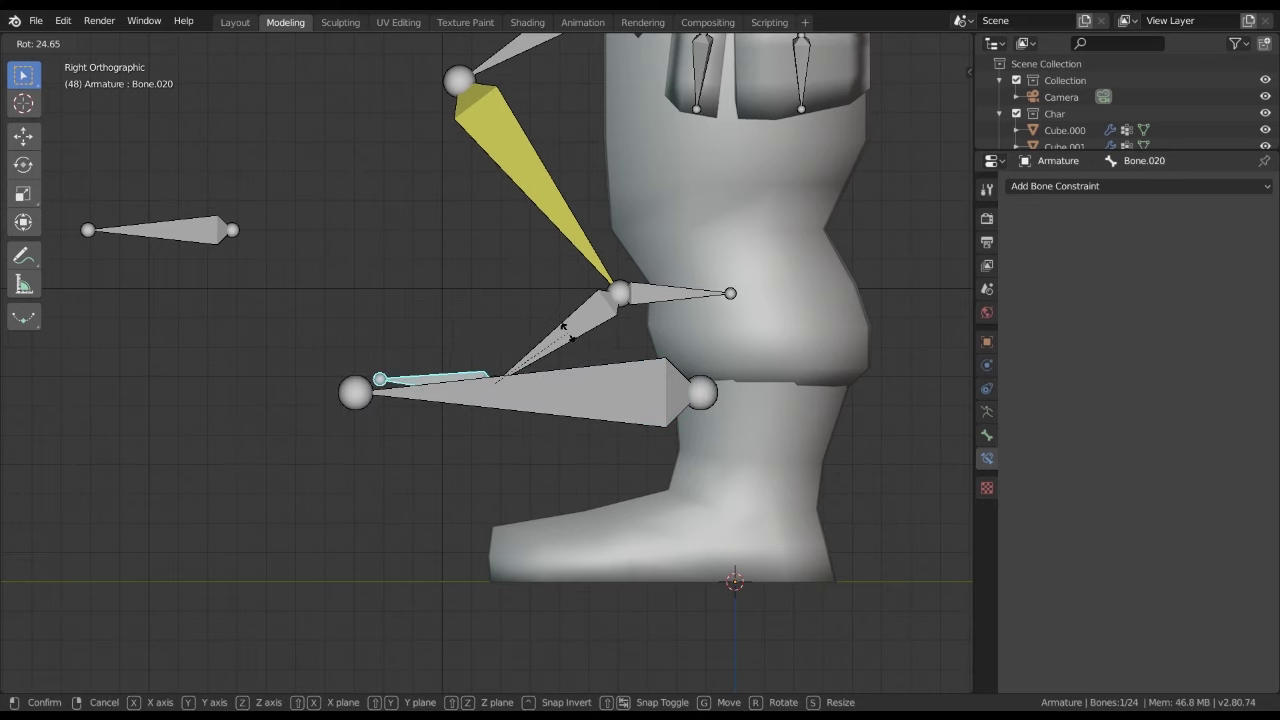
left_click(569, 337)
key("r")
left_click(623, 360)
key("r")
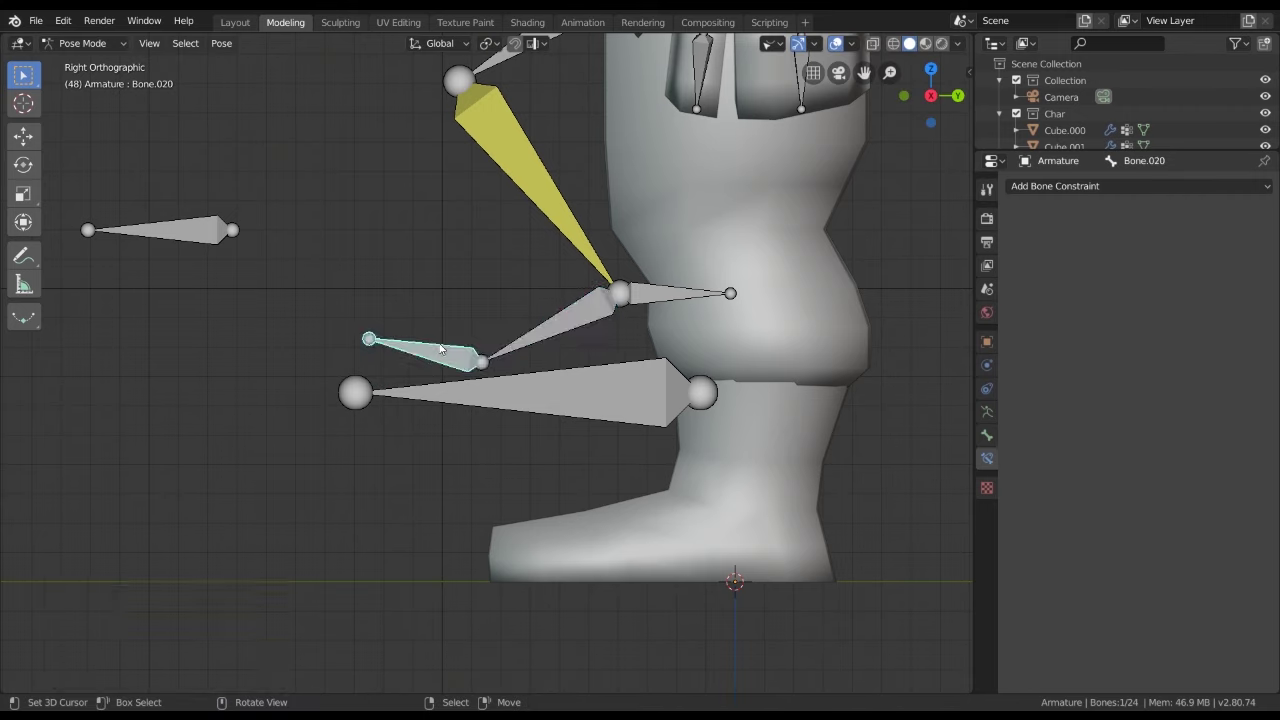
left_click(525, 360)
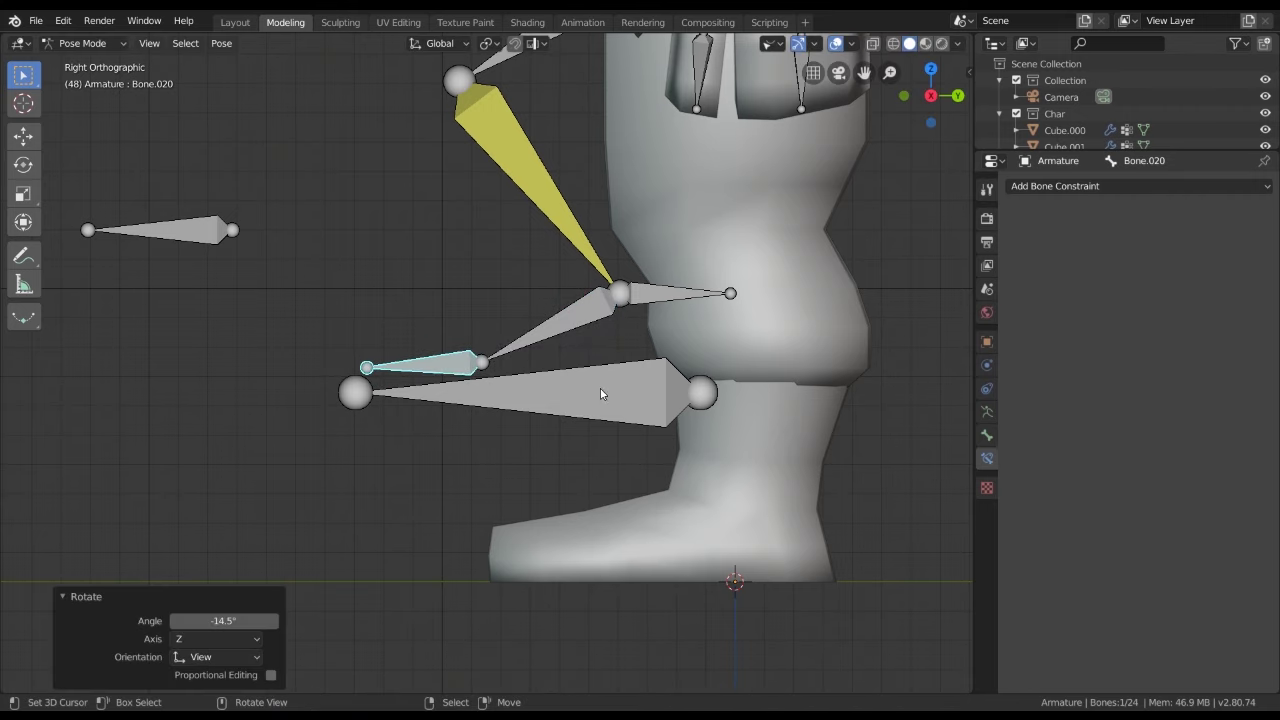
left_click(600, 388)
key("g")
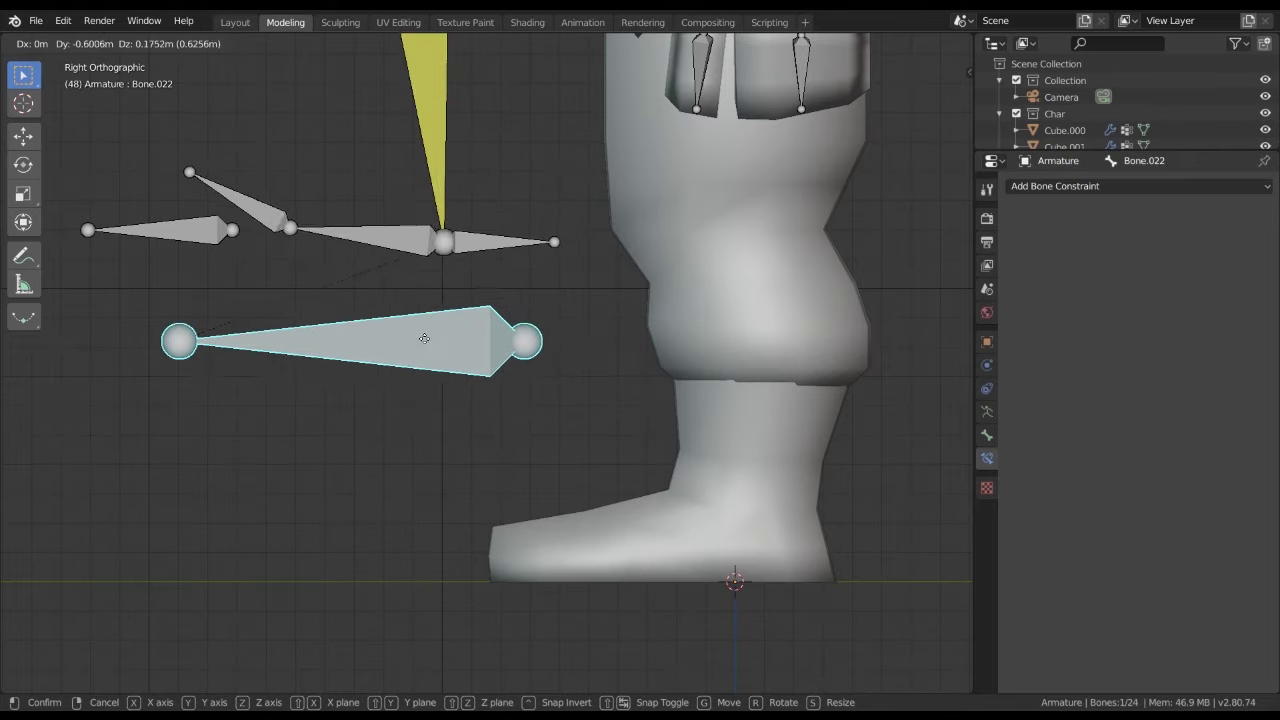
left_click(597, 389)
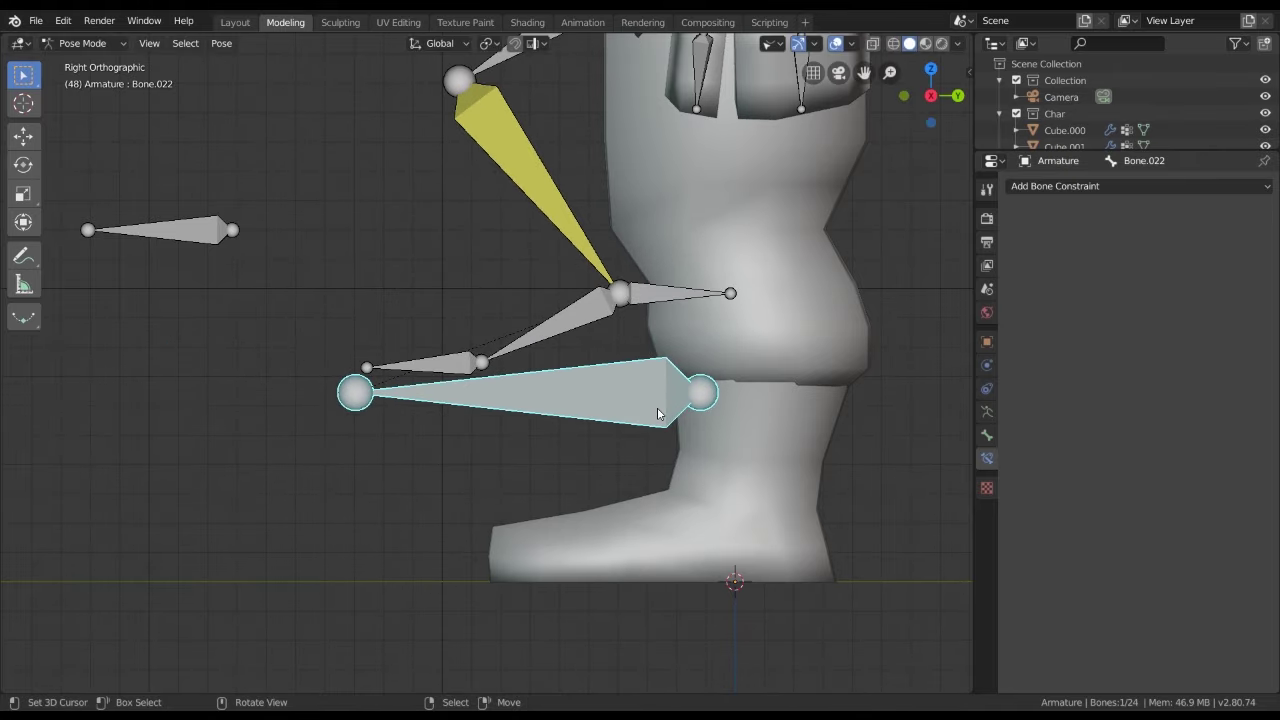
Select all bones and clear the pose, then inspect Bone.020, Bone.022 and Bone.019 from the side
key("a")
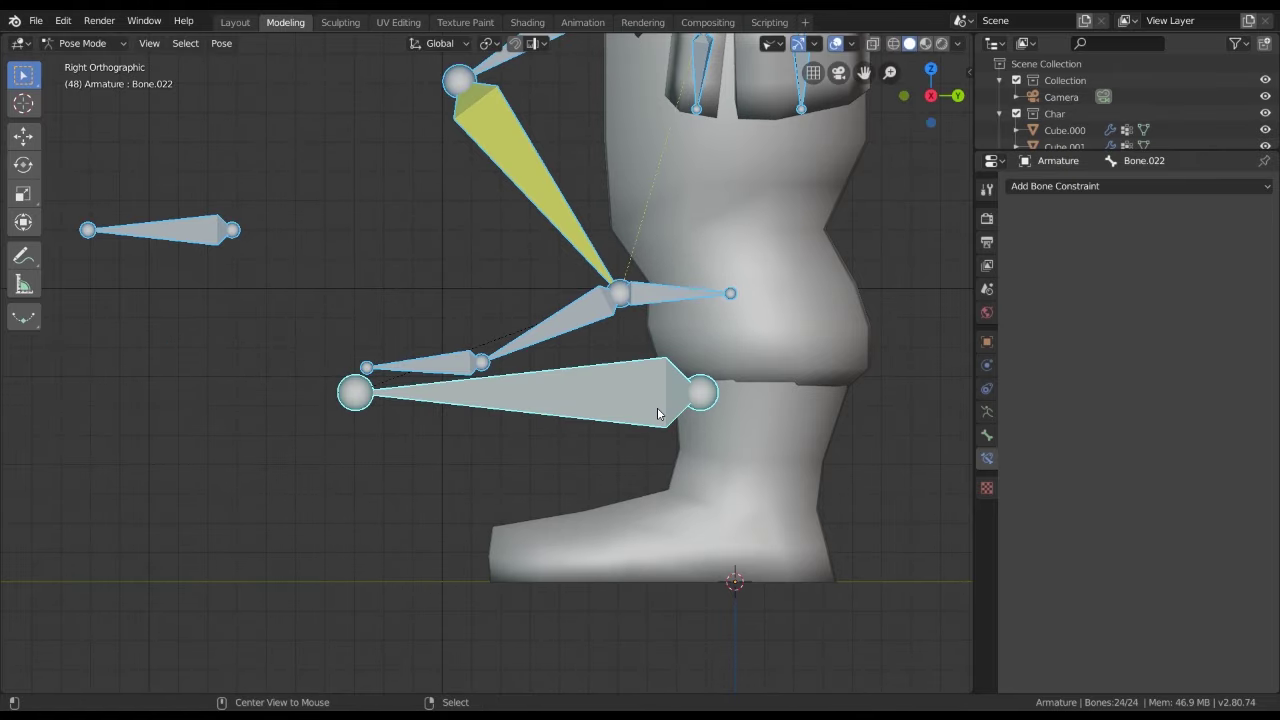
key("alt+g")
middle_click_drag(606, 485, 533, 291, "shift")
scroll(541, 343, "up", 3)
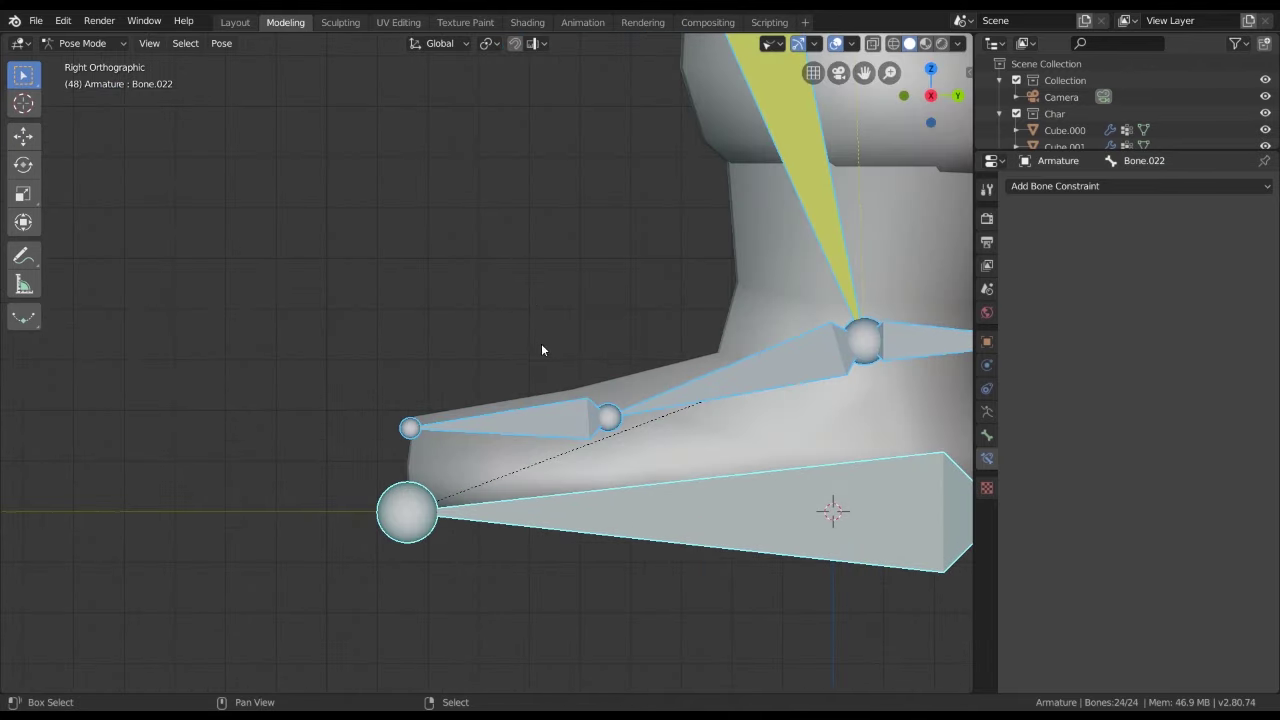
middle_click_drag(541, 349, 430, 260, "shift")
scroll(430, 300, "down", 2)
left_click(438, 360)
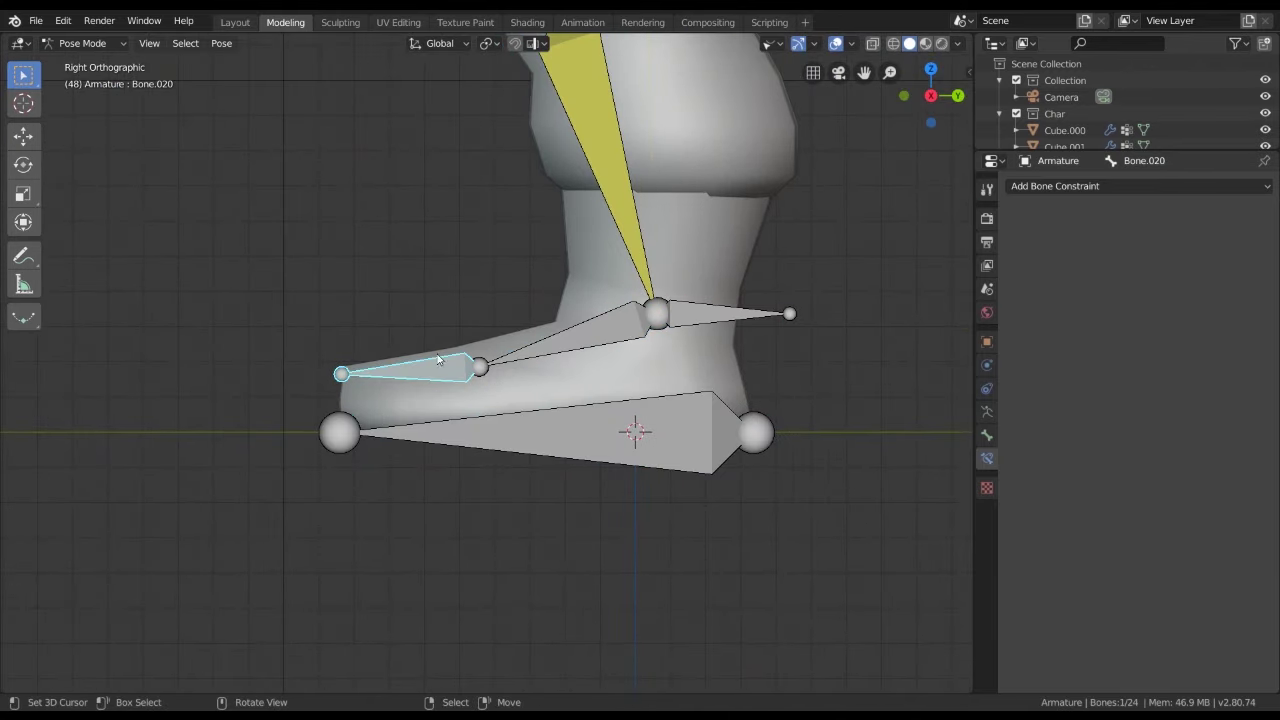
left_click(588, 416)
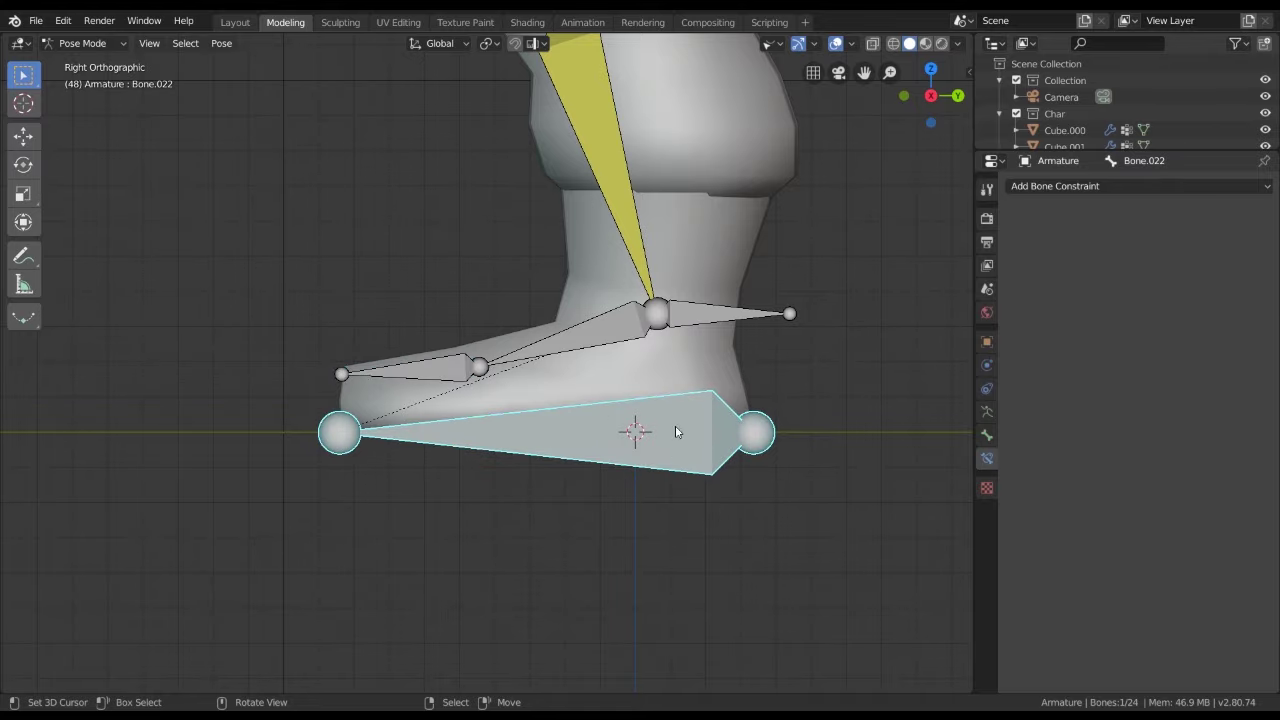
mouse_move(397, 400)
middle_mouse_down()
mouse_move(740, 464)
mouse_move(655, 320)
mouse_move(583, 390)
middle_mouse_up()
scroll(655, 320, "up", 3)
left_click(655, 320)
scroll(540, 350, "down", 4)
mouse_move(520, 327)
middle_mouse_down()
mouse_move(580, 439)
mouse_move(660, 454)
mouse_move(538, 340)
middle_mouse_up()
key("KP_3")
scroll(541, 381, "up", 3)
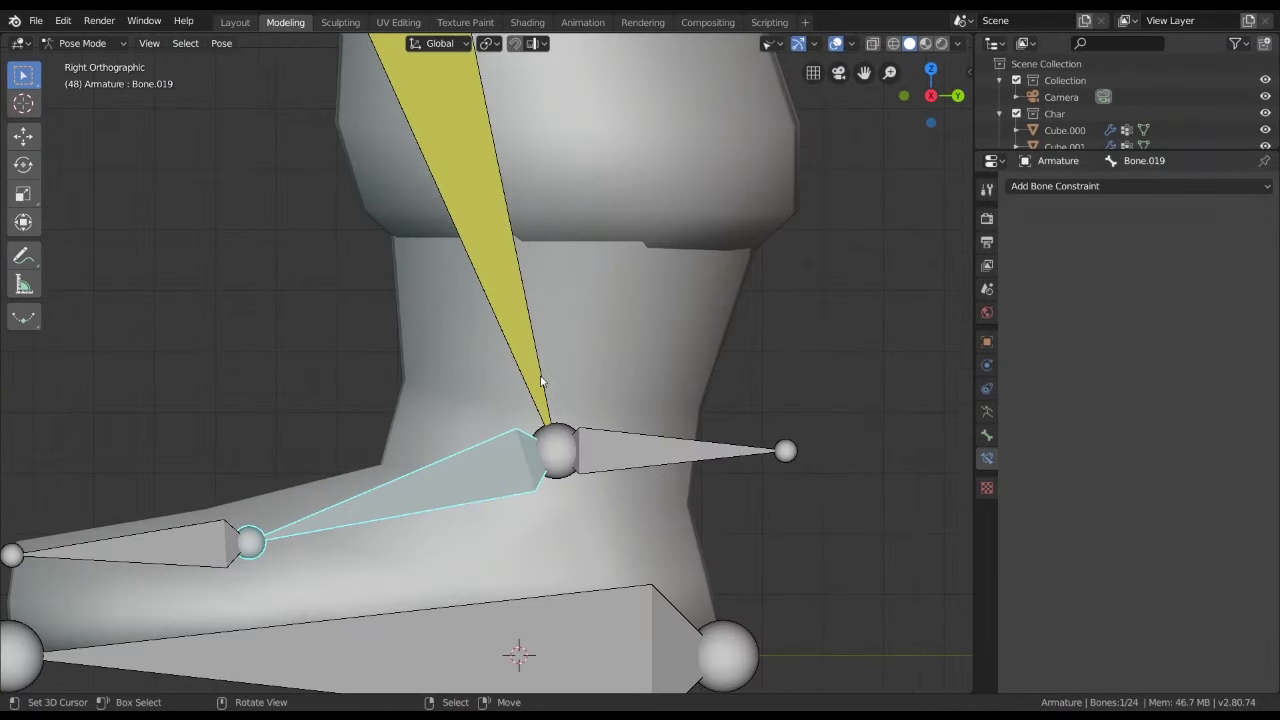
In X-ray Edit Mode, clear Bone.019's parent and reparent it to Bone.021 with Keep Offset
middle_click_drag(527, 434, 516, 377, "shift")
key("Tab")
key("alt+z")
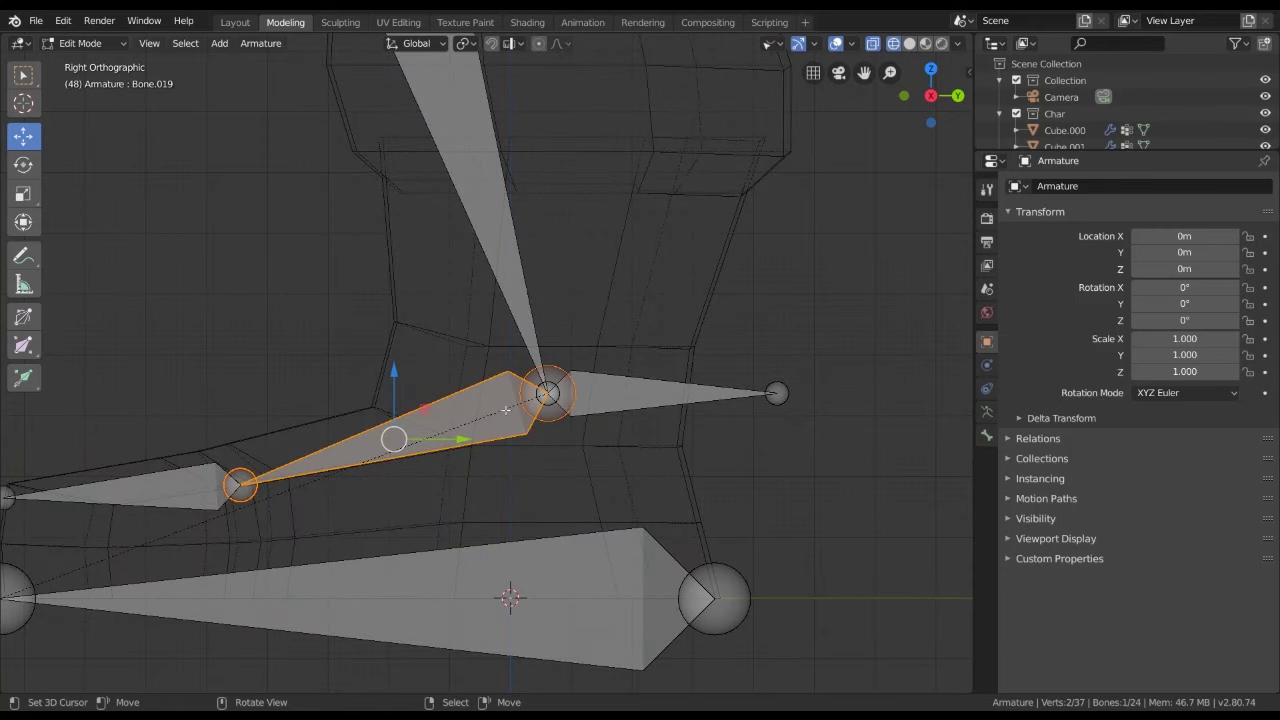
key("g")
key("Escape")
left_click(640, 384, "shift")
middle_click_drag(640, 384, 676, 331, "shift")
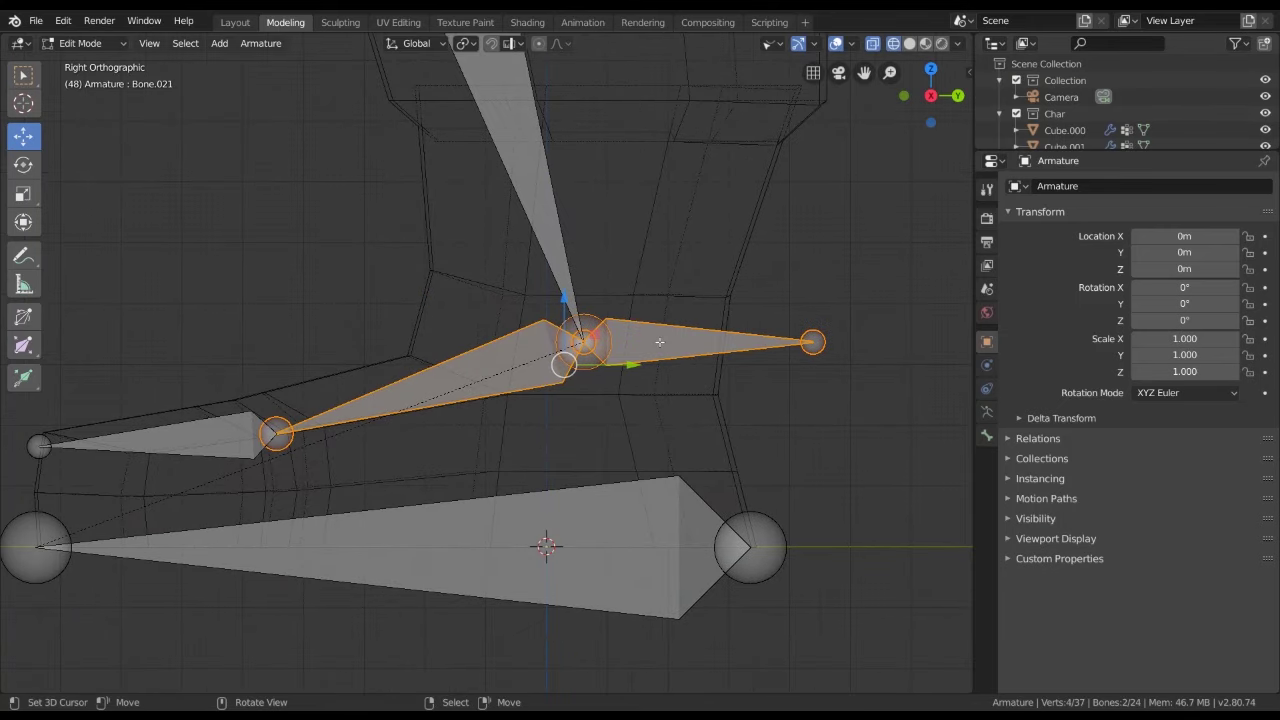
key("alt+p")
key("ctrl+p")
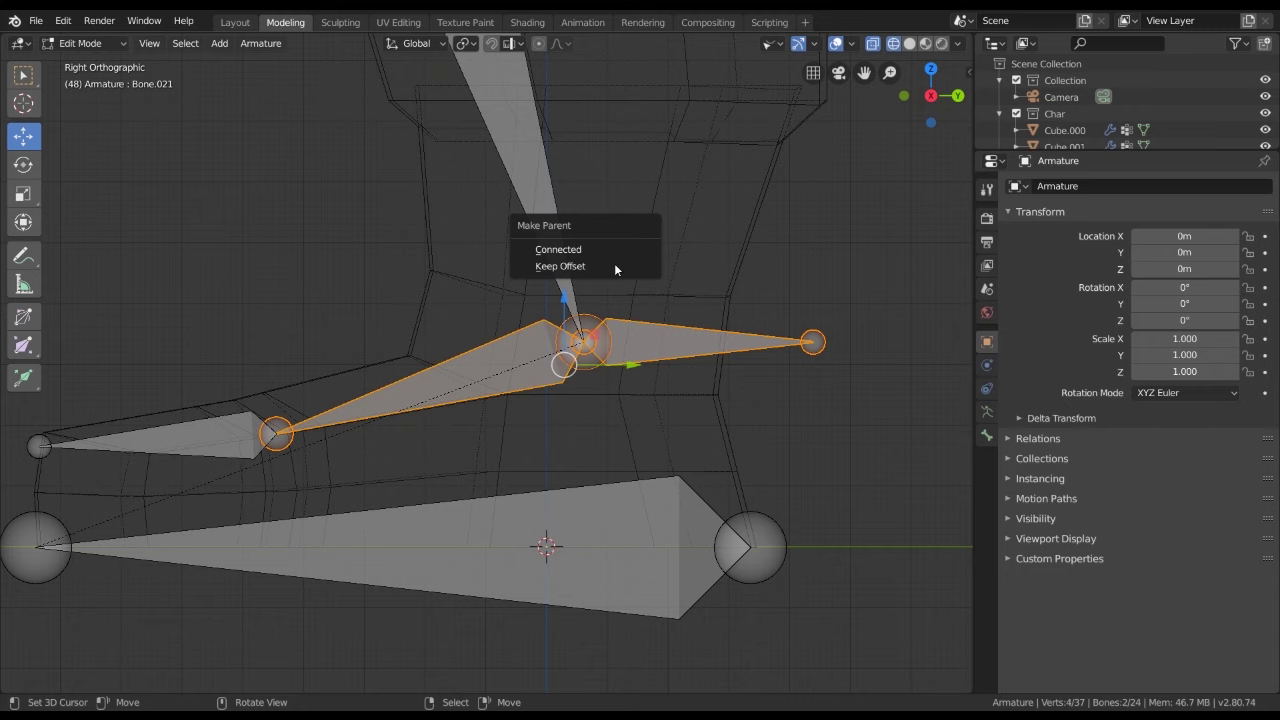
left_click(560, 266)
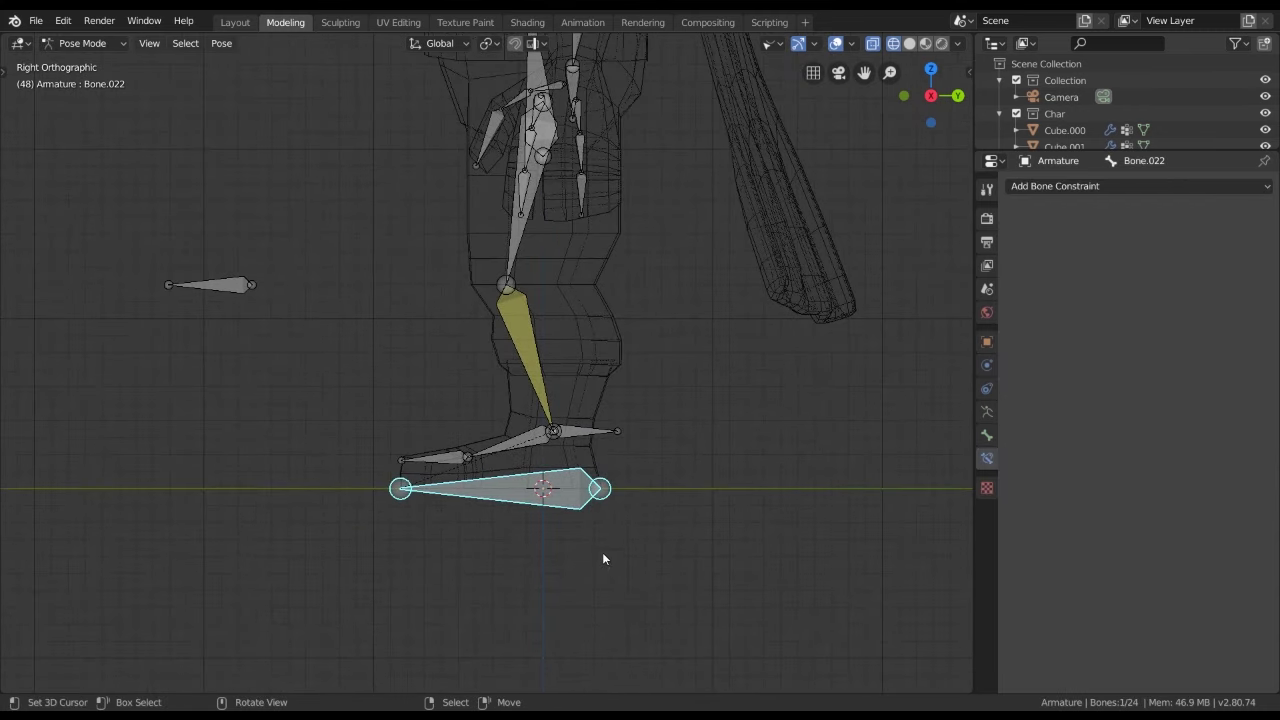
Drag heel control Bone.022 with G and the Move gizmo to test the IK leg, then undo
key("g")
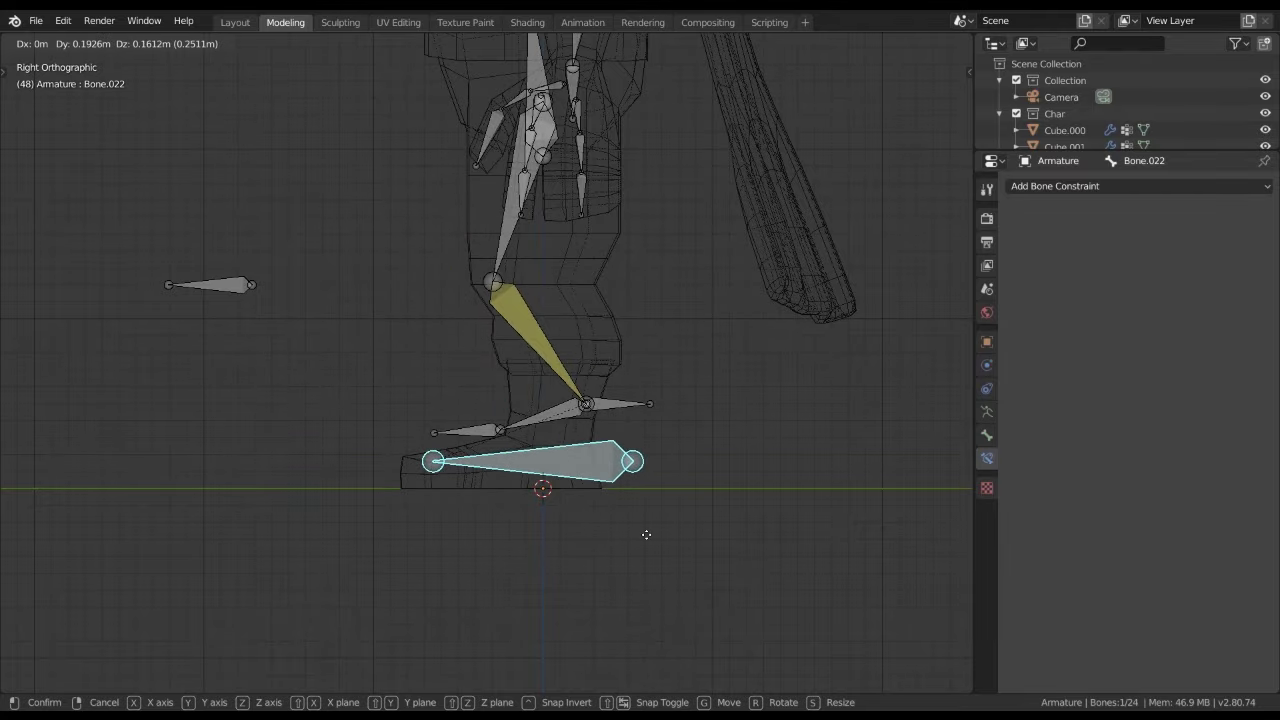
left_click(579, 478)
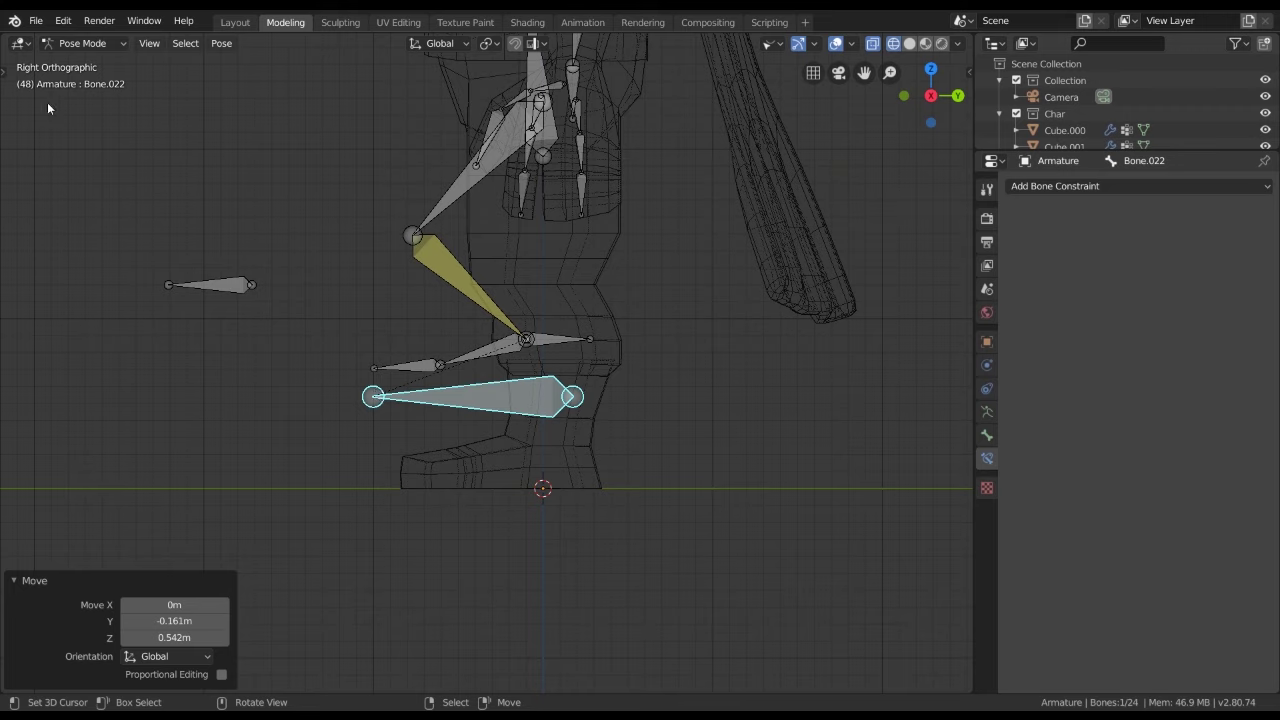
key("t")
left_click(24, 140)
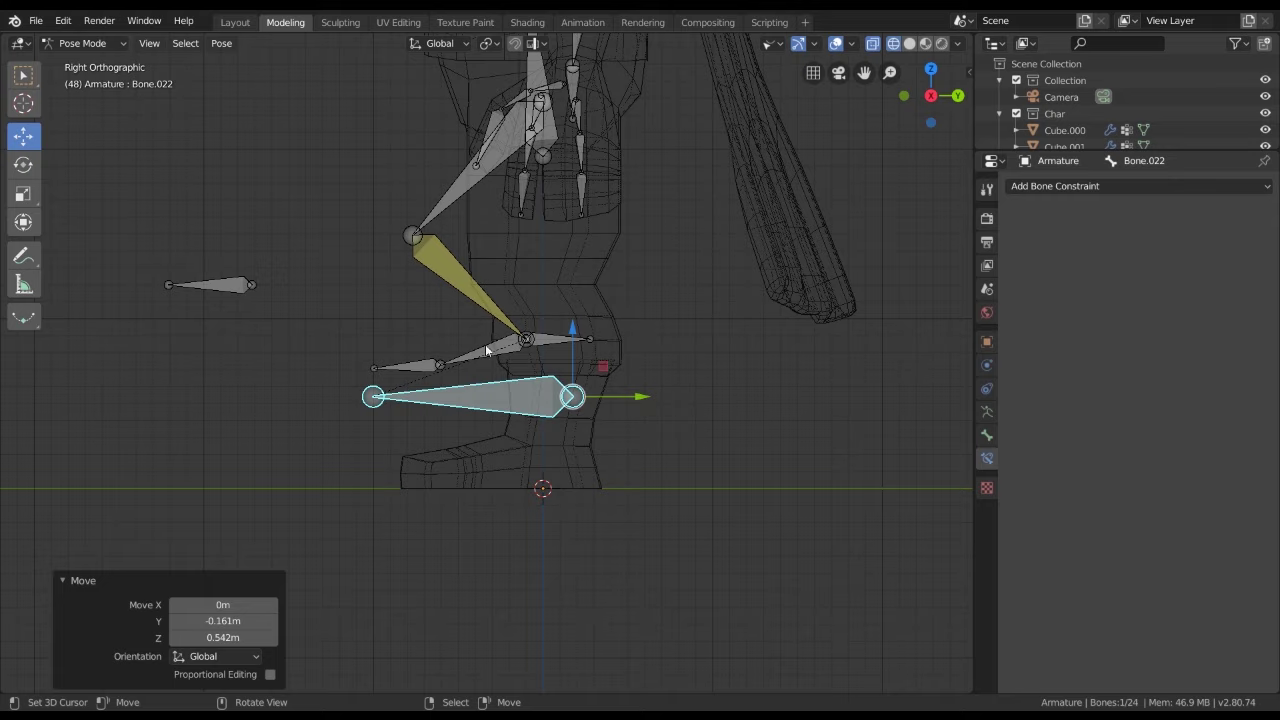
mouse_move(546, 387)
left_mouse_down()
mouse_move(880, 493)
mouse_move(465, 533)
mouse_move(565, 375)
mouse_move(573, 544)
mouse_move(582, 372)
mouse_move(478, 556)
mouse_move(609, 542)
mouse_move(566, 493)
mouse_move(560, 539)
mouse_move(542, 551)
left_mouse_up()
mouse_move(483, 455)
middle_mouse_down()
mouse_move(563, 486)
mouse_move(527, 536)
middle_mouse_up()
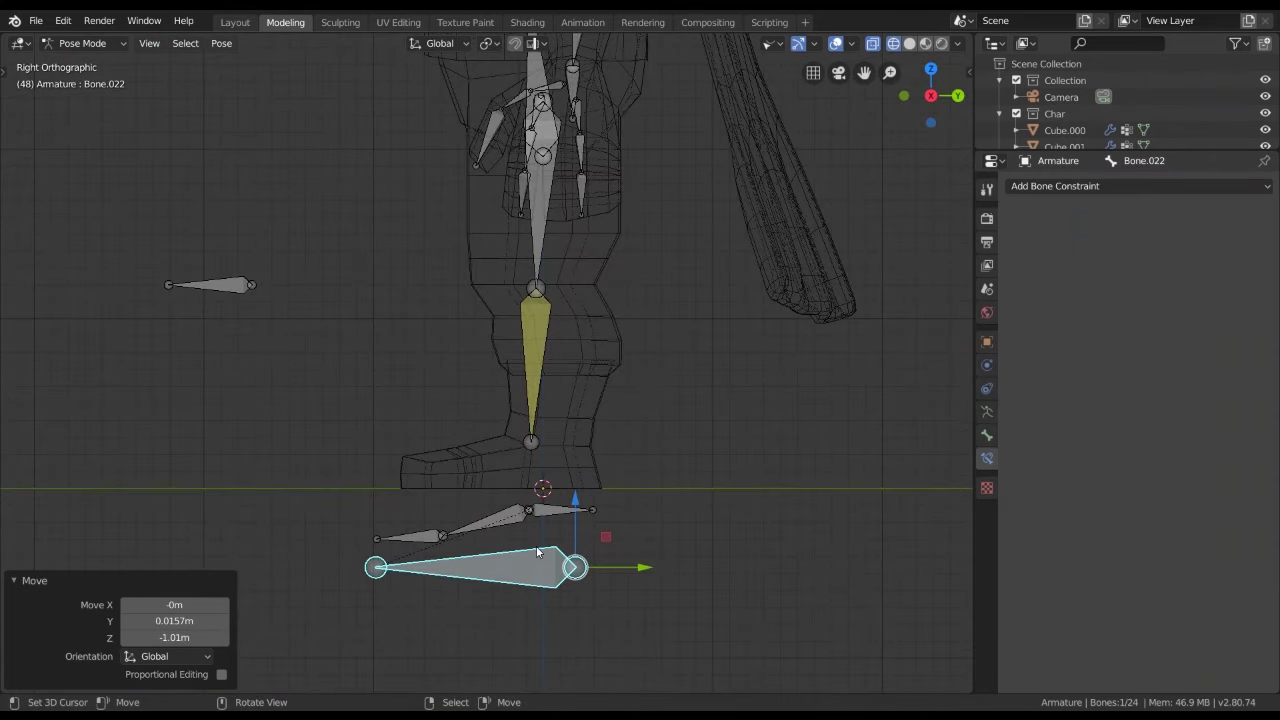
left_click_drag(537, 552, 523, 495)
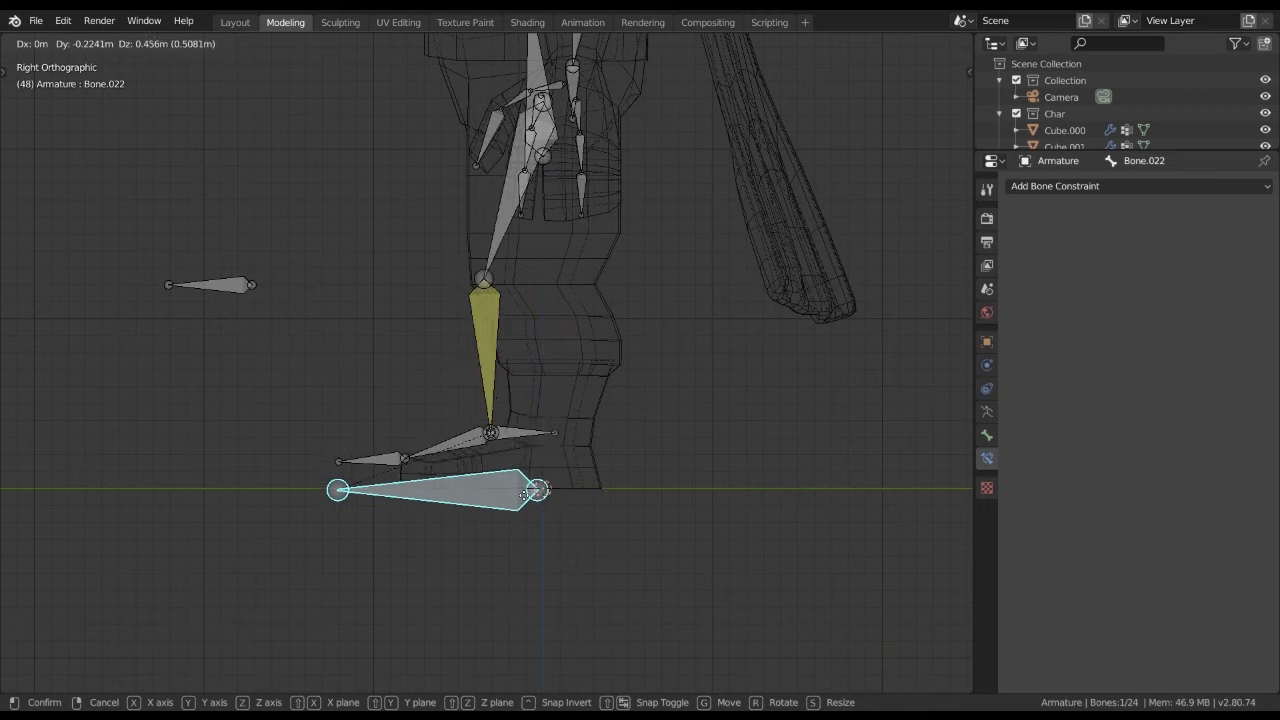
left_click_drag(523, 495, 600, 513)
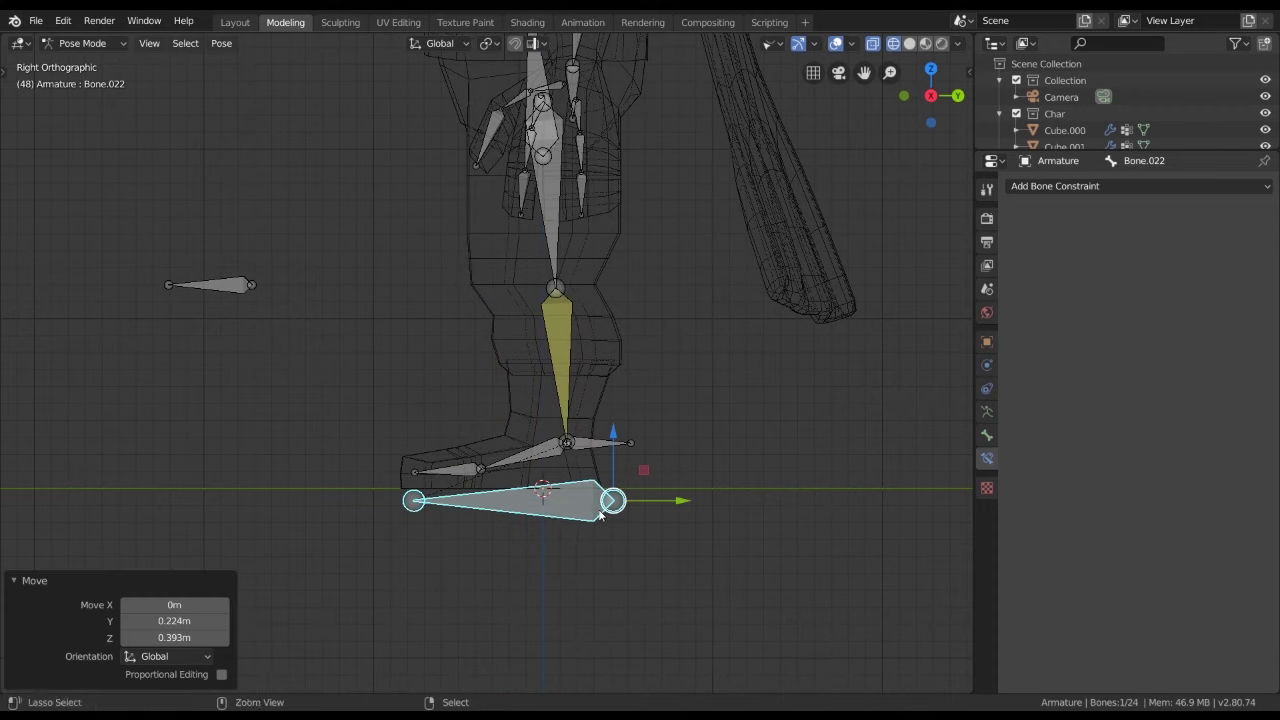
key("ctrl+z")
key("ctrl+z")
key("ctrl+z")
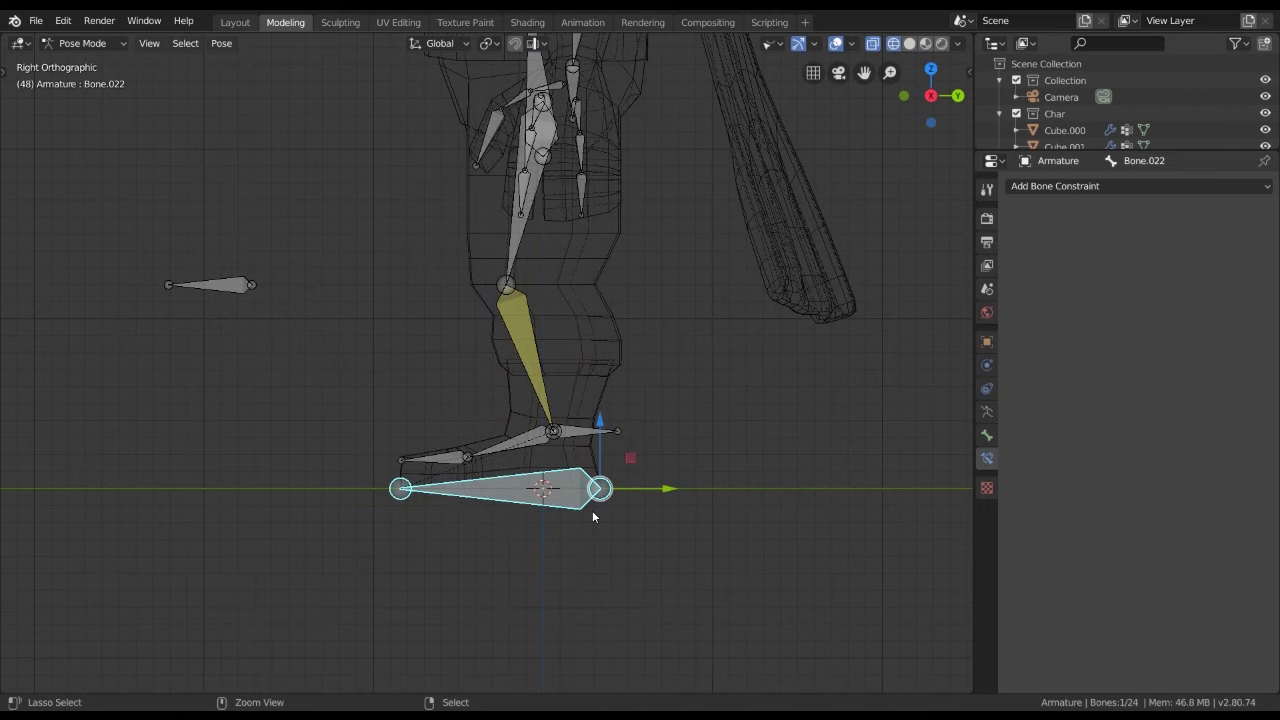
key("ctrl+z")
scroll(577, 382, "up", 3)
Add a Copy Location constraint to foot bone Bone.019 targeting shin bone Bone.018
middle_click_drag(578, 388, 572, 412, "shift")
left_click(557, 369, "shift")
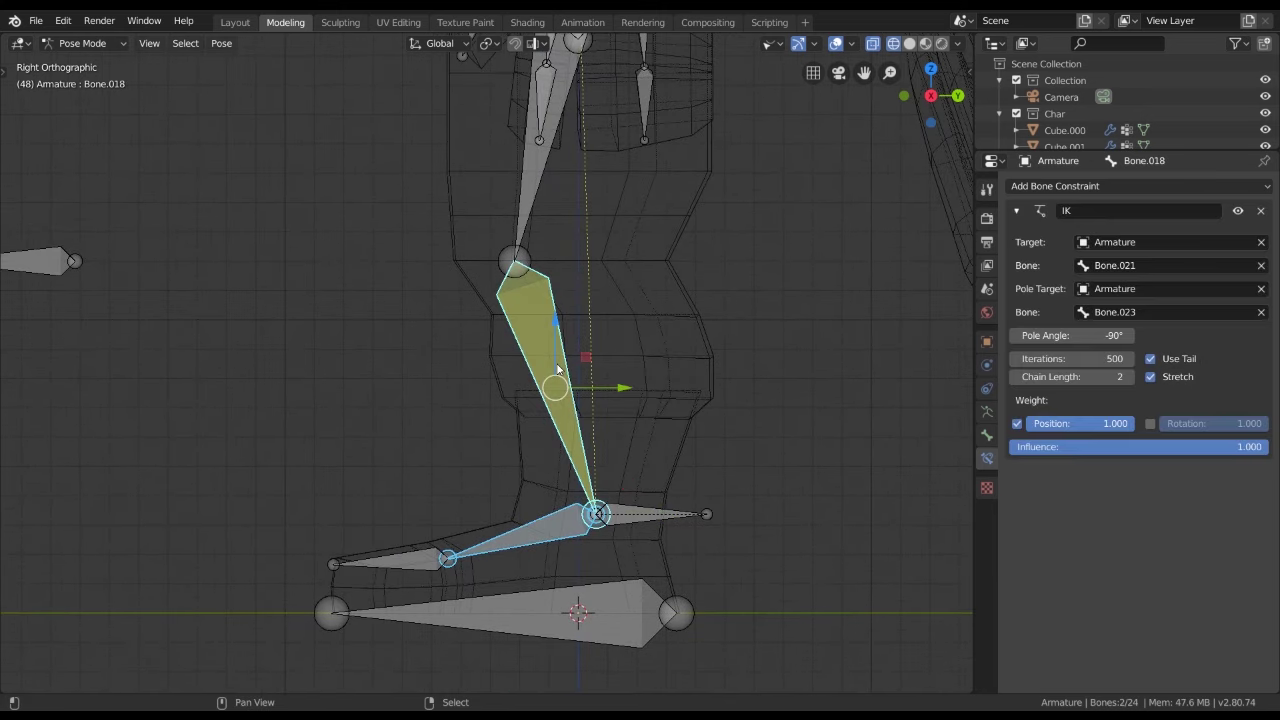
left_click(571, 477)
left_click(569, 381)
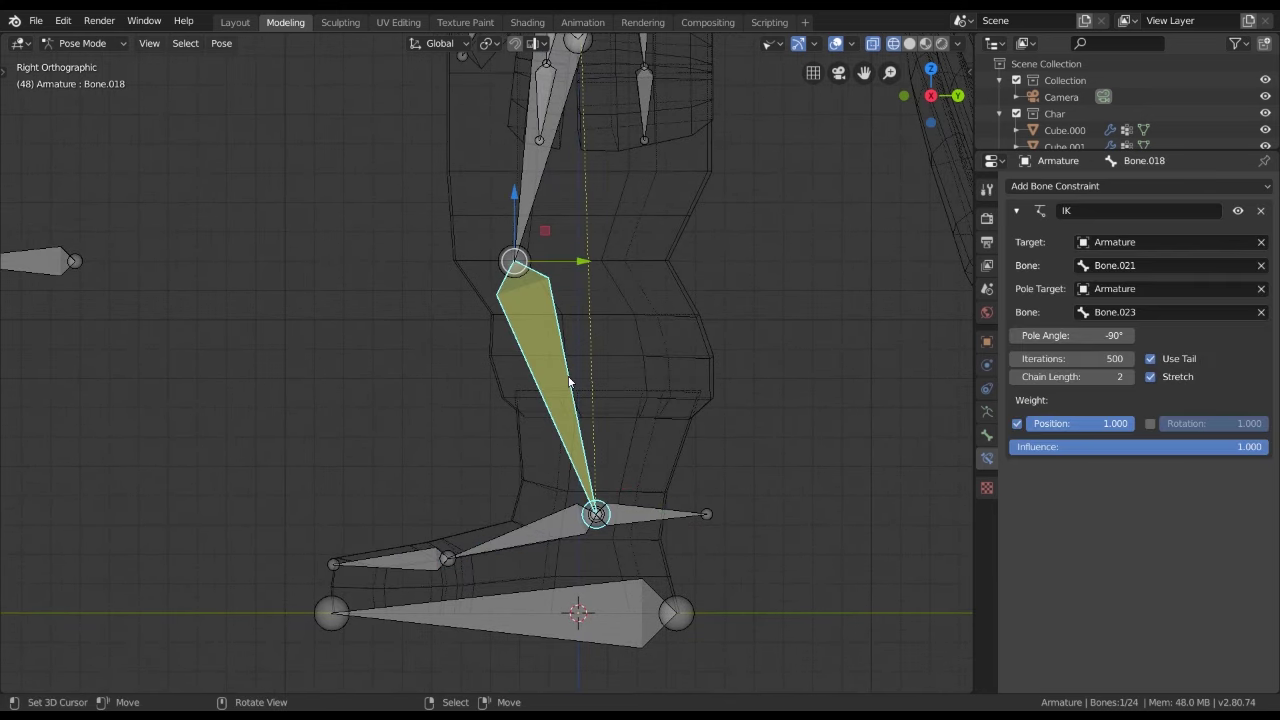
left_click(547, 516, "shift")
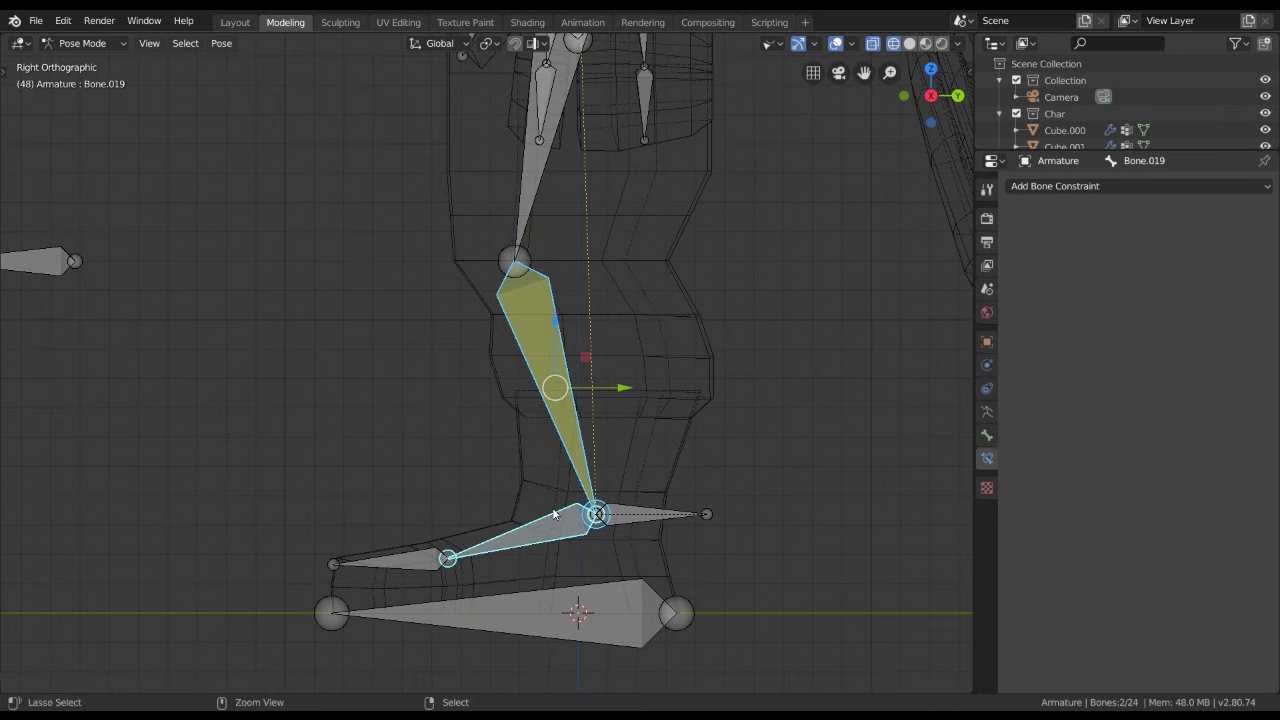
key("shift+ctrl+c")
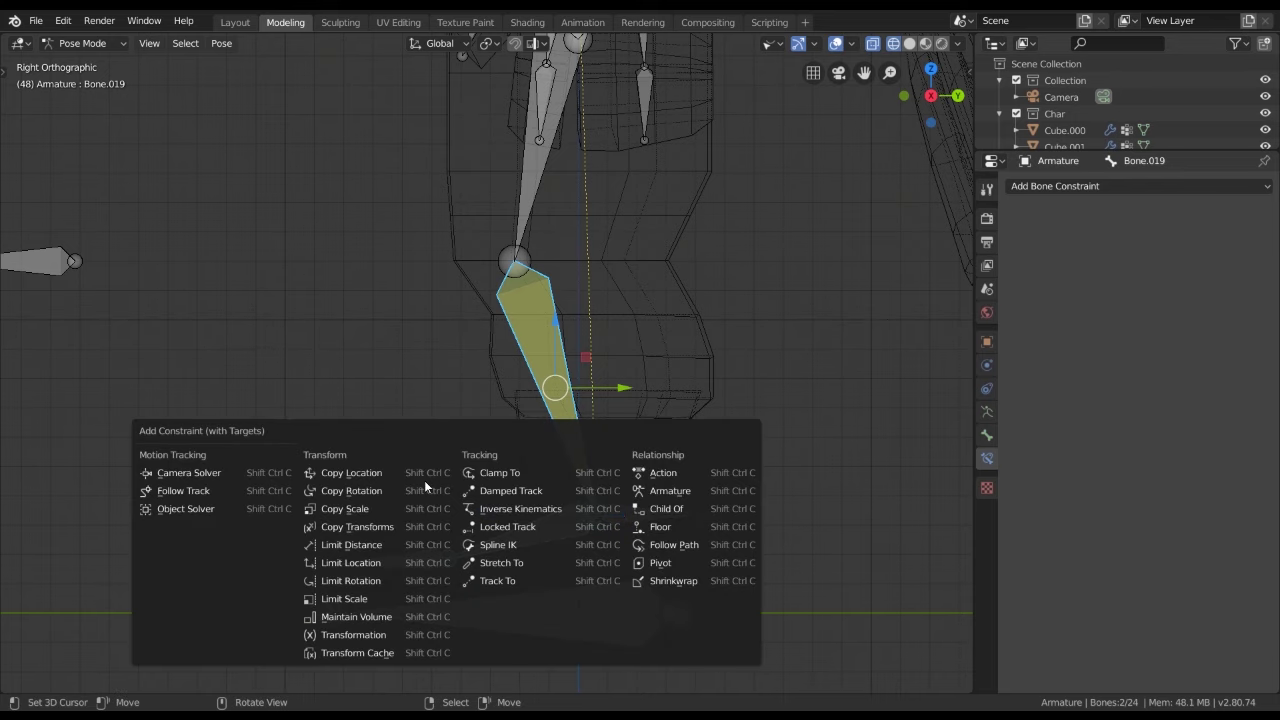
left_click(426, 474)
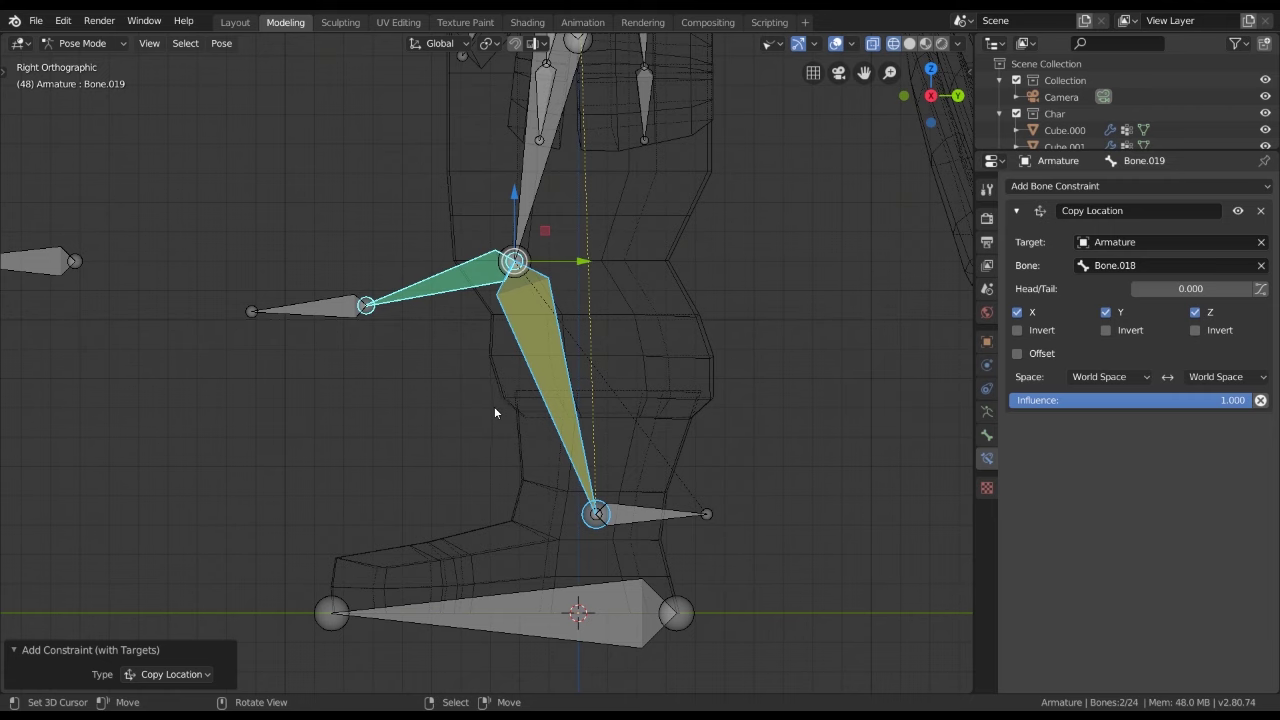
Set the Copy Location Head/Tail to 1.000 so Bone.019 sits at the ankle
middle_click_drag(494, 406, 520, 432)
left_click(463, 287)
key("KP_3")
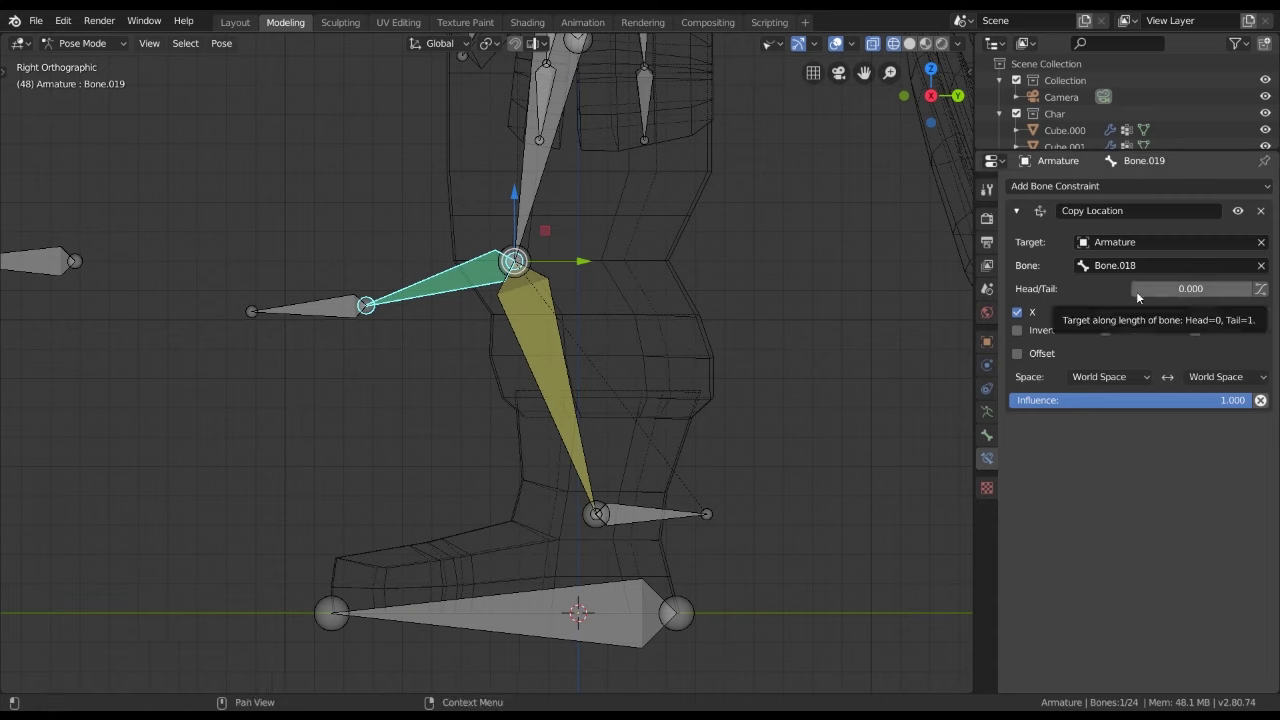
left_click_drag(1137, 291, 1250, 291)
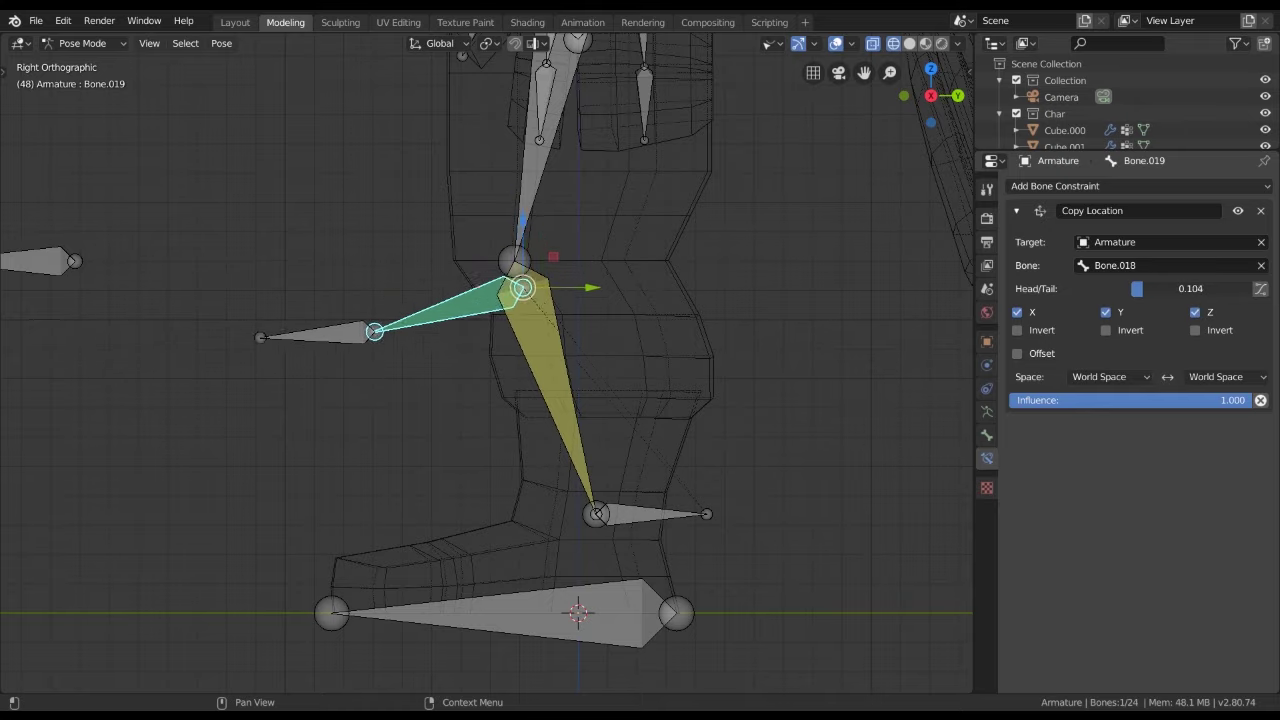
mouse_move(701, 389)
middle_mouse_down()
mouse_move(647, 363)
mouse_move(559, 512)
middle_mouse_up()
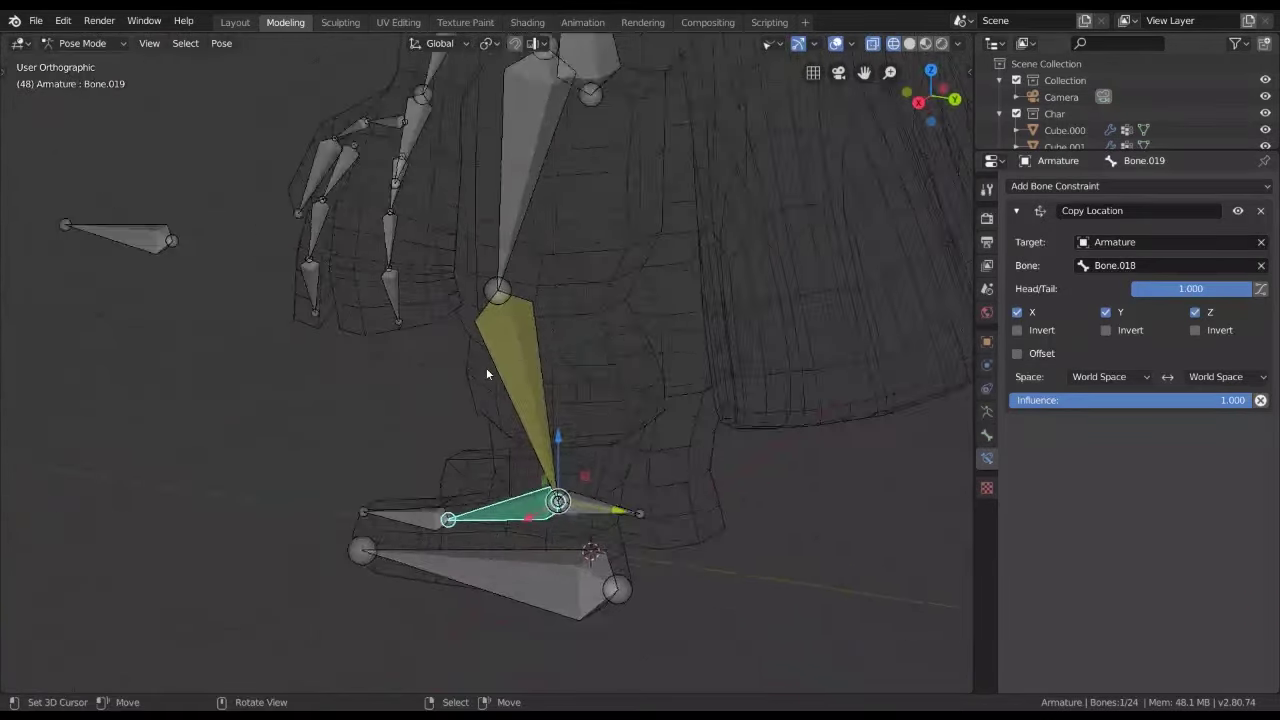
Switch to solid shading and test-move the large foot control bone, cancelling the first try
left_click(608, 490)
key("shift+z")
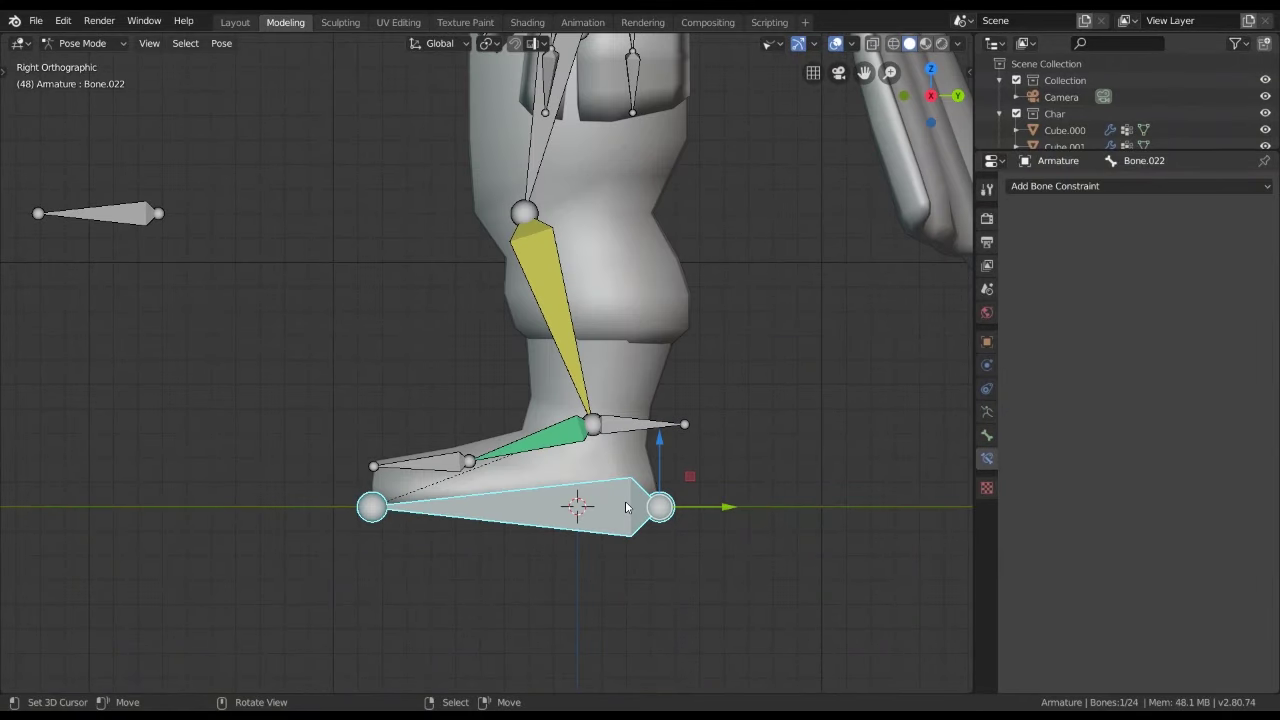
mouse_move(583, 506)
middle_mouse_down("shift")
mouse_move(575, 487)
mouse_move(587, 523)
middle_mouse_up("shift")
scroll(575, 487, "down", 4)
key("g")
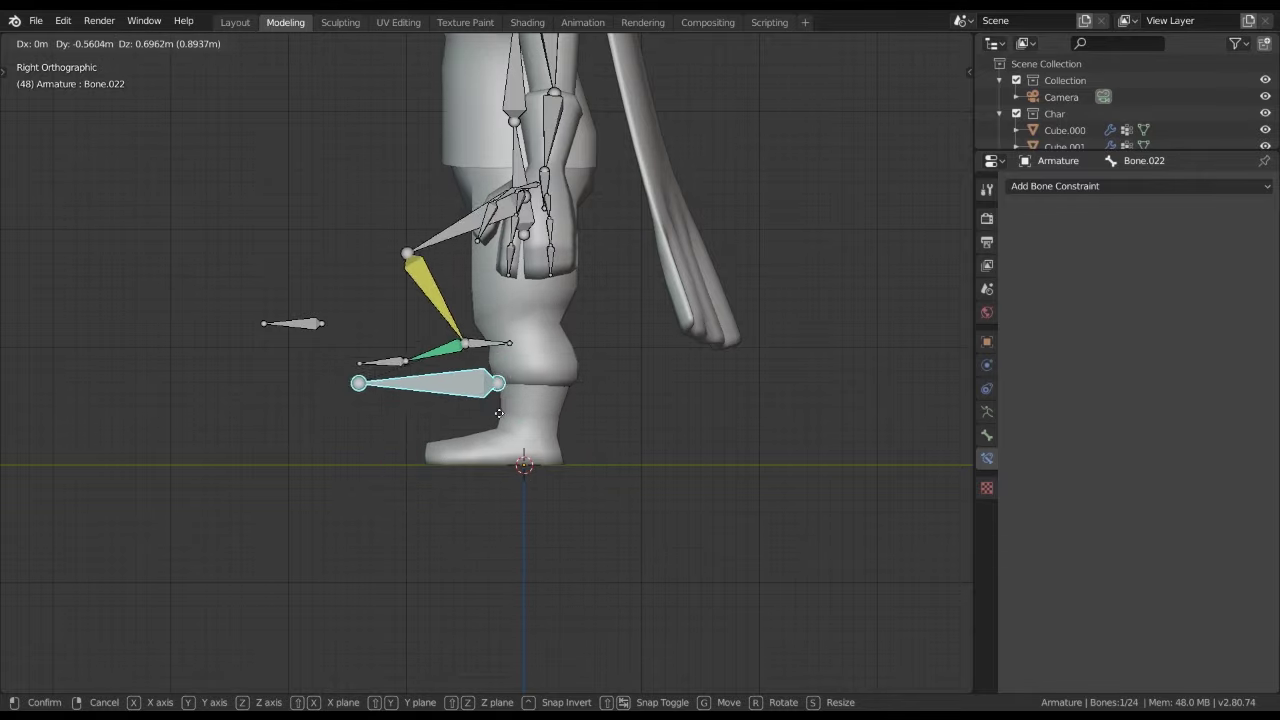
right_click(606, 494)
scroll(574, 420, "down", 3)
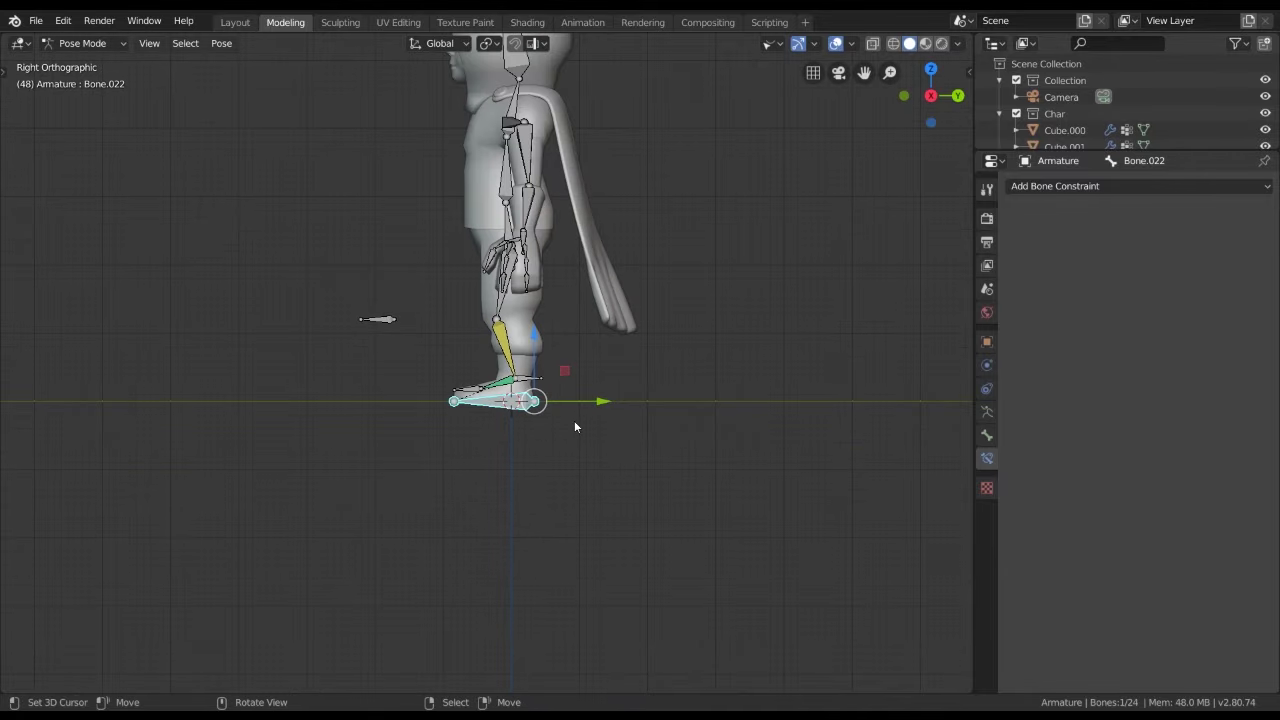
scroll(581, 457, "up", 6)
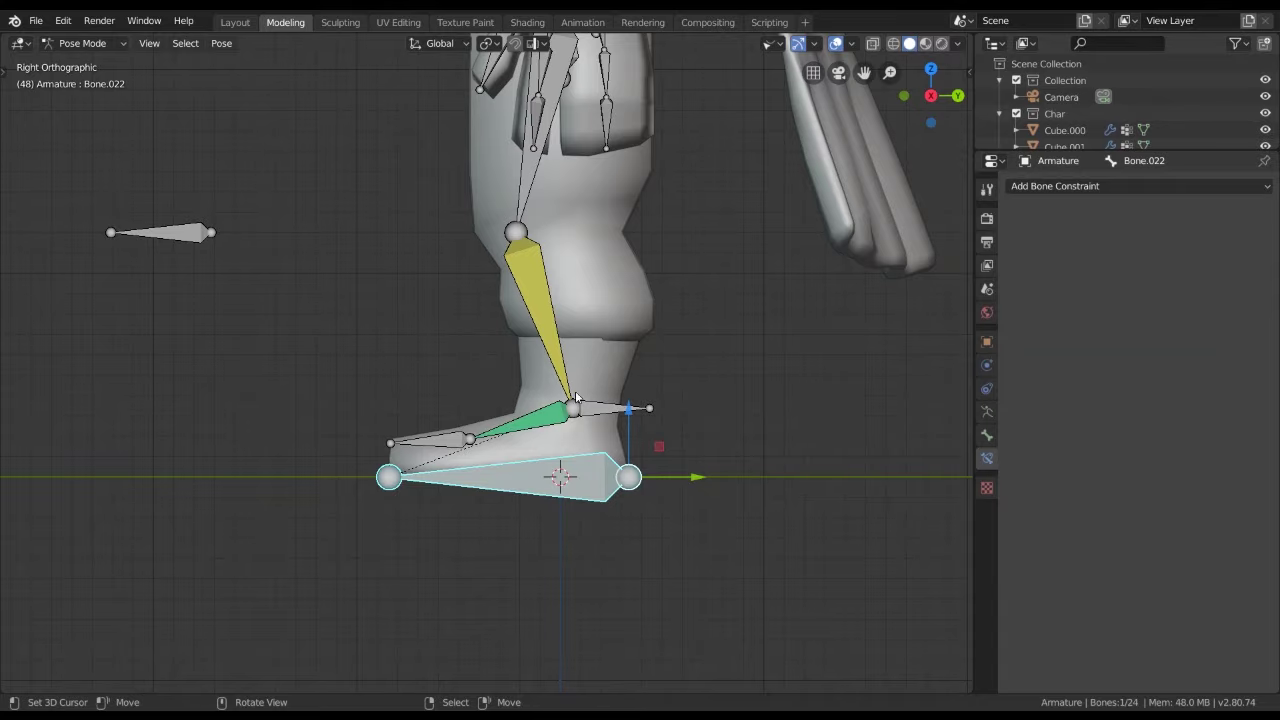
key("g")
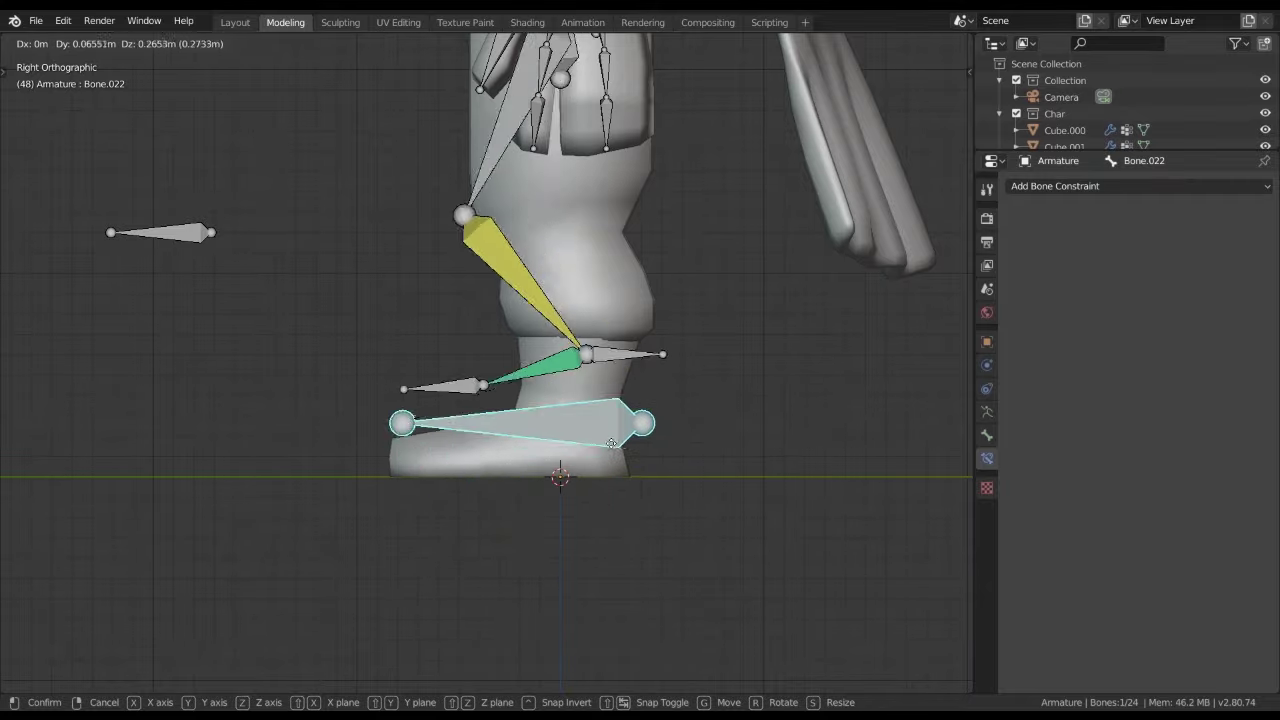
left_click(605, 500)
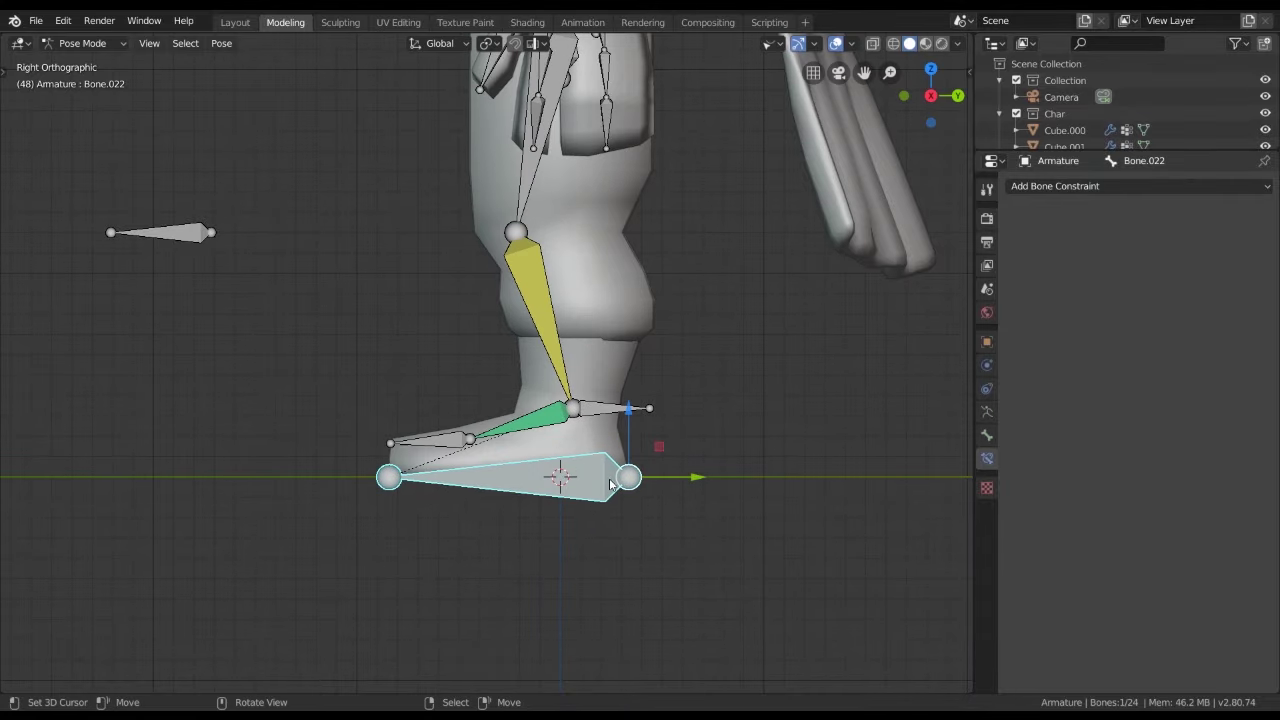
Rotate the green foot bone downward to test the roll, then reselect the foot control
left_click(548, 413)
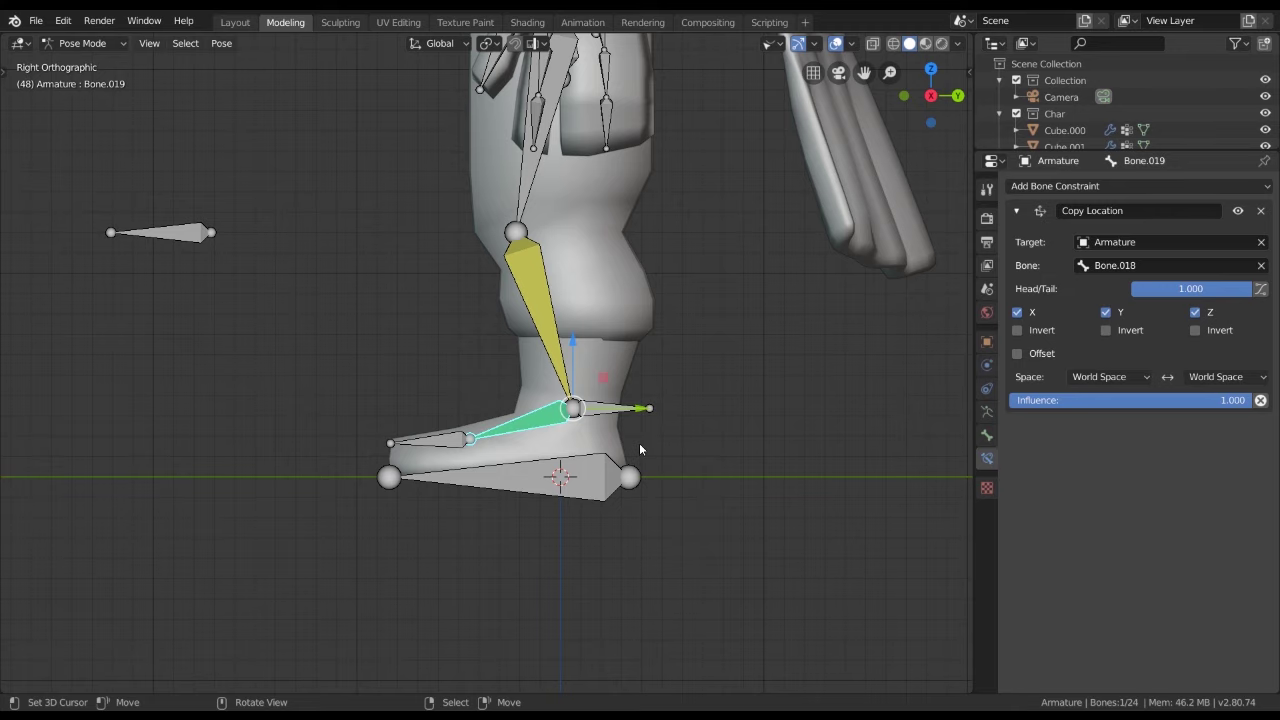
key("r")
key("Escape")
key("r")
left_click(602, 417)
mouse_move(602, 417)
middle_mouse_down()
mouse_move(625, 500)
mouse_move(631, 483)
middle_mouse_up()
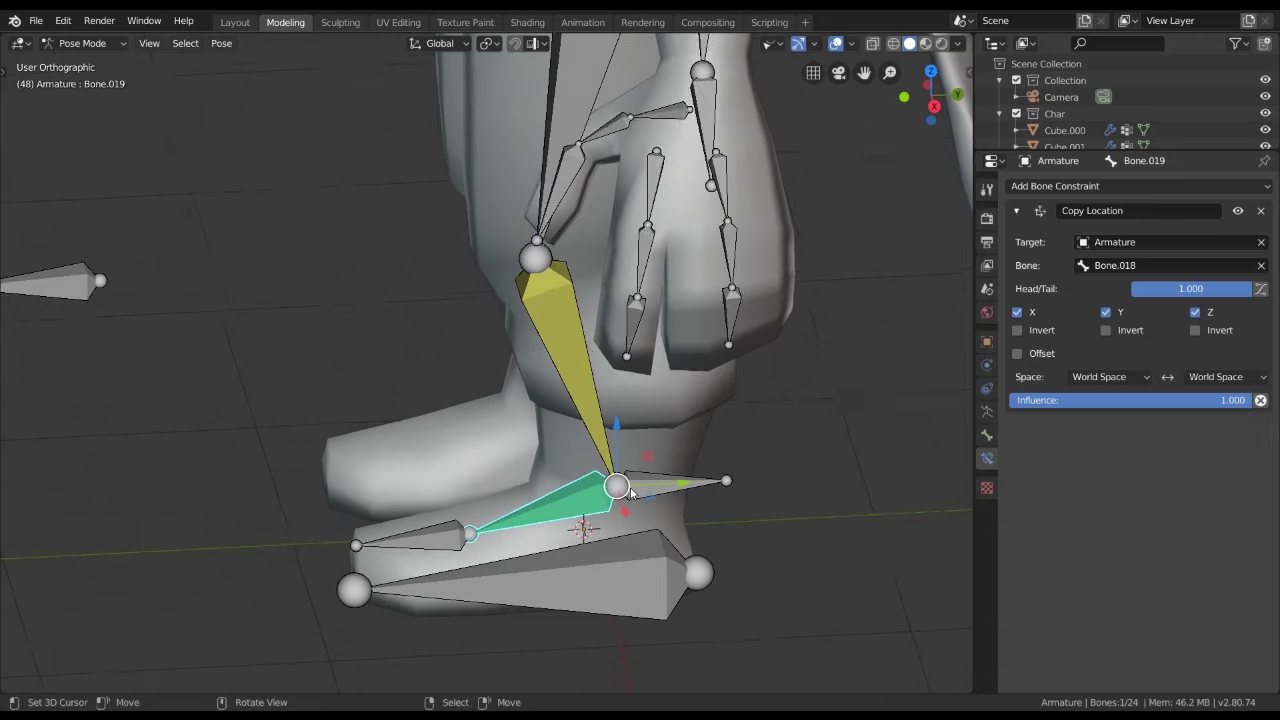
left_click(631, 483)
scroll(622, 450, "up", 3)
scroll(622, 409, "down", 3)
Enter Edit Mode in wireframe view and select foot bone Bone.019
key("Tab")
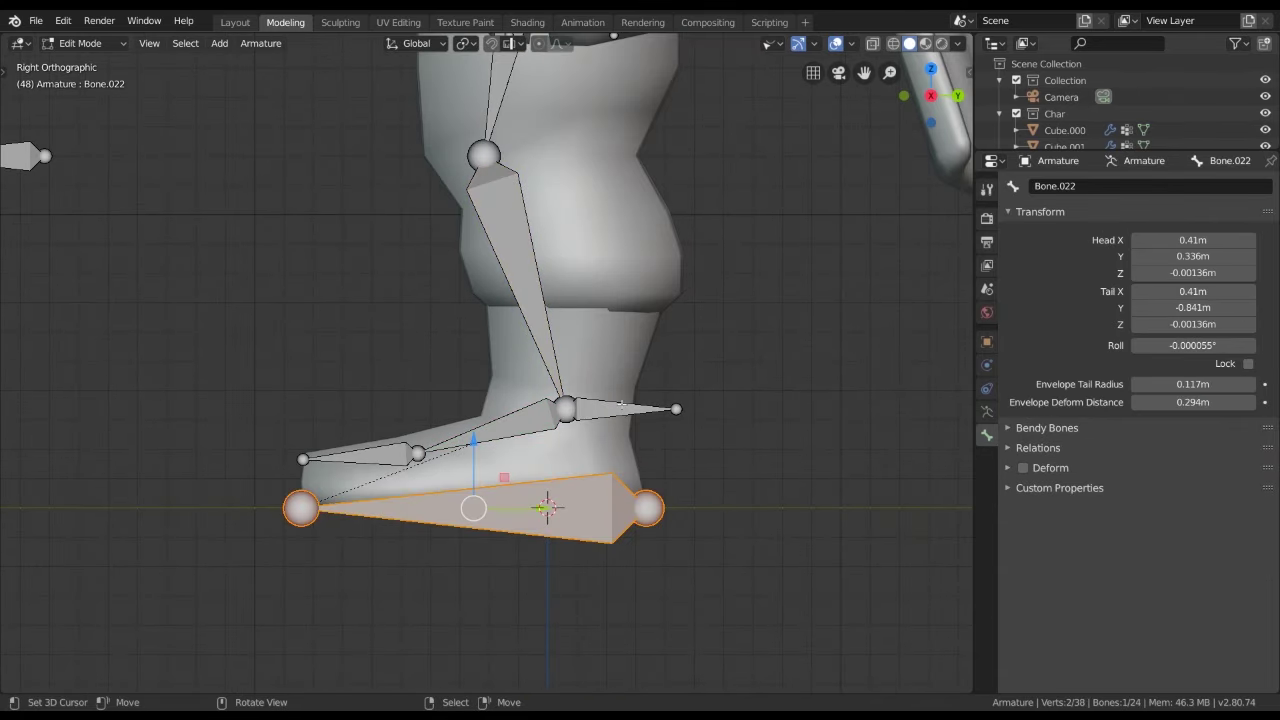
key("alt+a")
key("shift+z")
left_click(521, 424)
Select both toe bones and centre them in the view
middle_click_drag(521, 424, 563, 397, "shift")
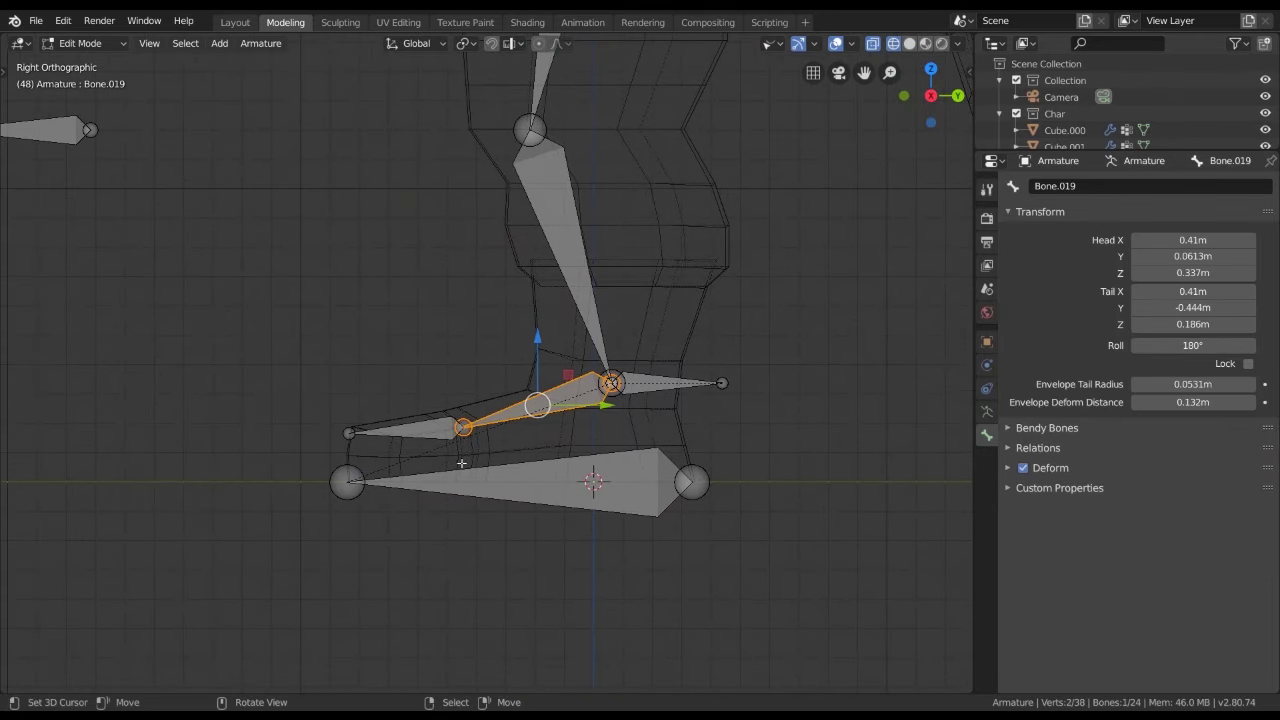
scroll(563, 397, "up", 1)
left_click(390, 440, "shift")
scroll(595, 490, "up", 3)
middle_click_drag(660, 502, 613, 505, "shift")
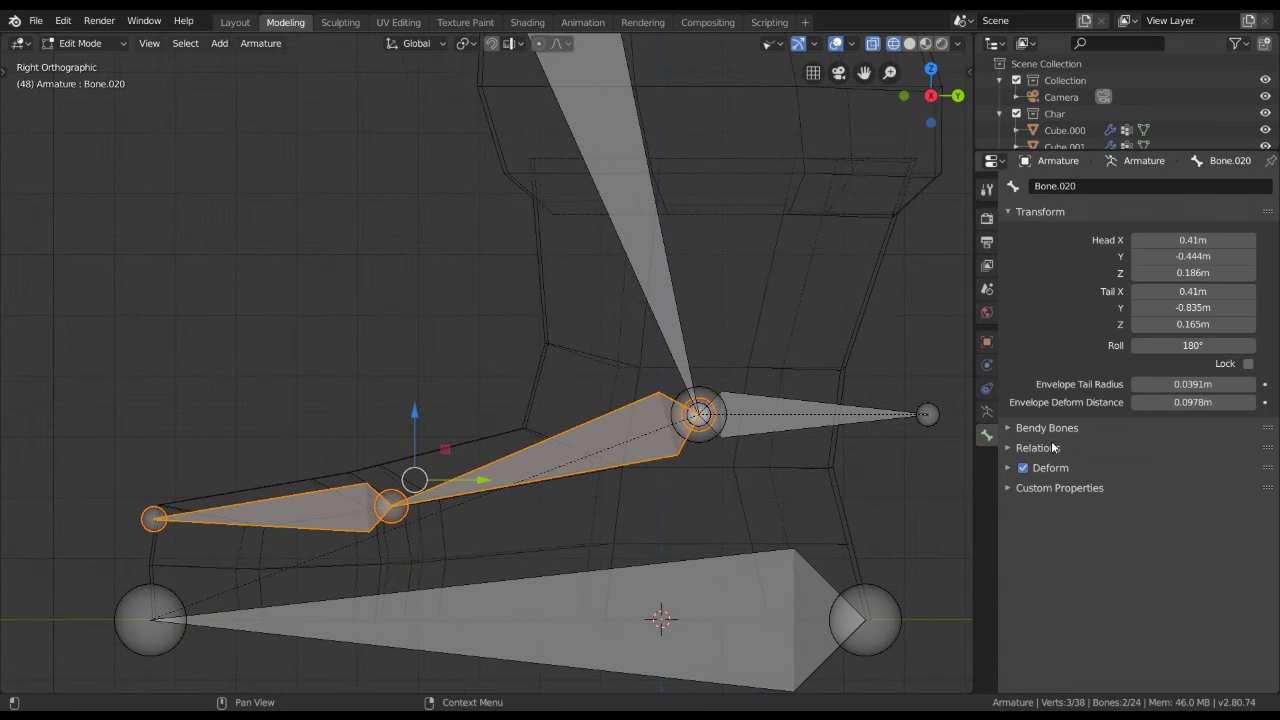
Change the armature's bone display from Octahedral to B-Bone, then return to the right side view
left_click(986, 411)
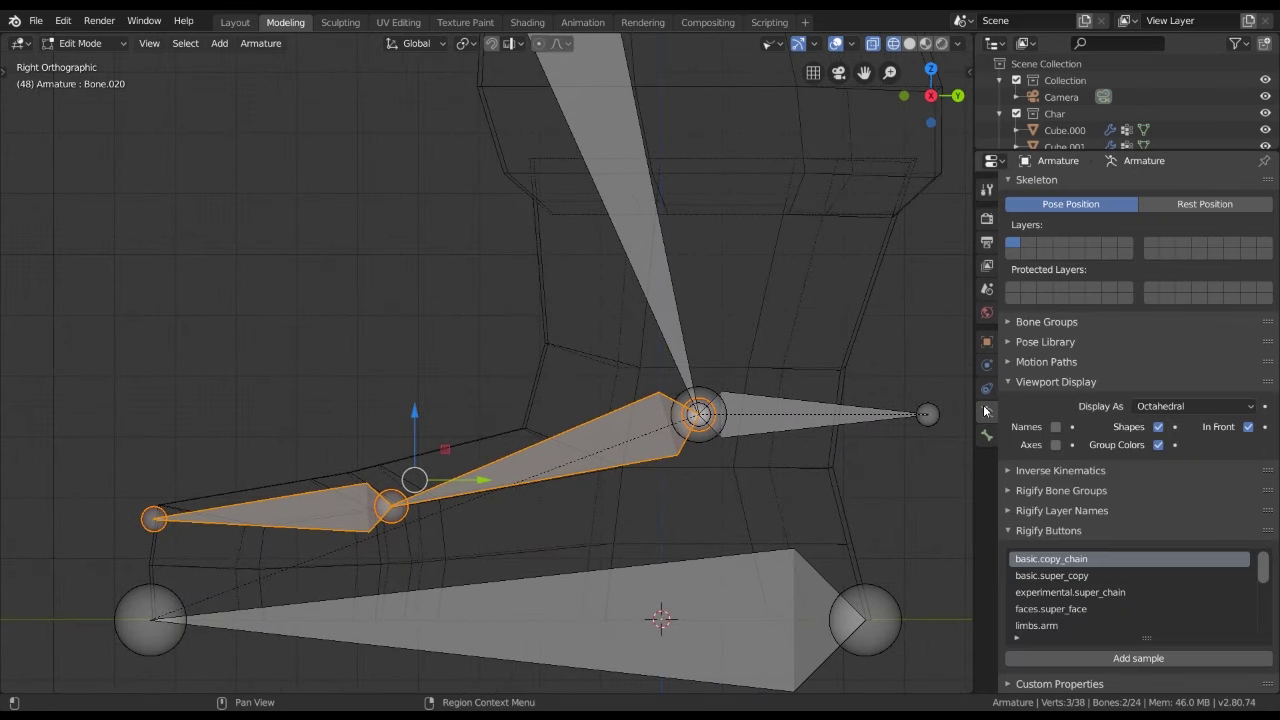
left_click(1224, 406)
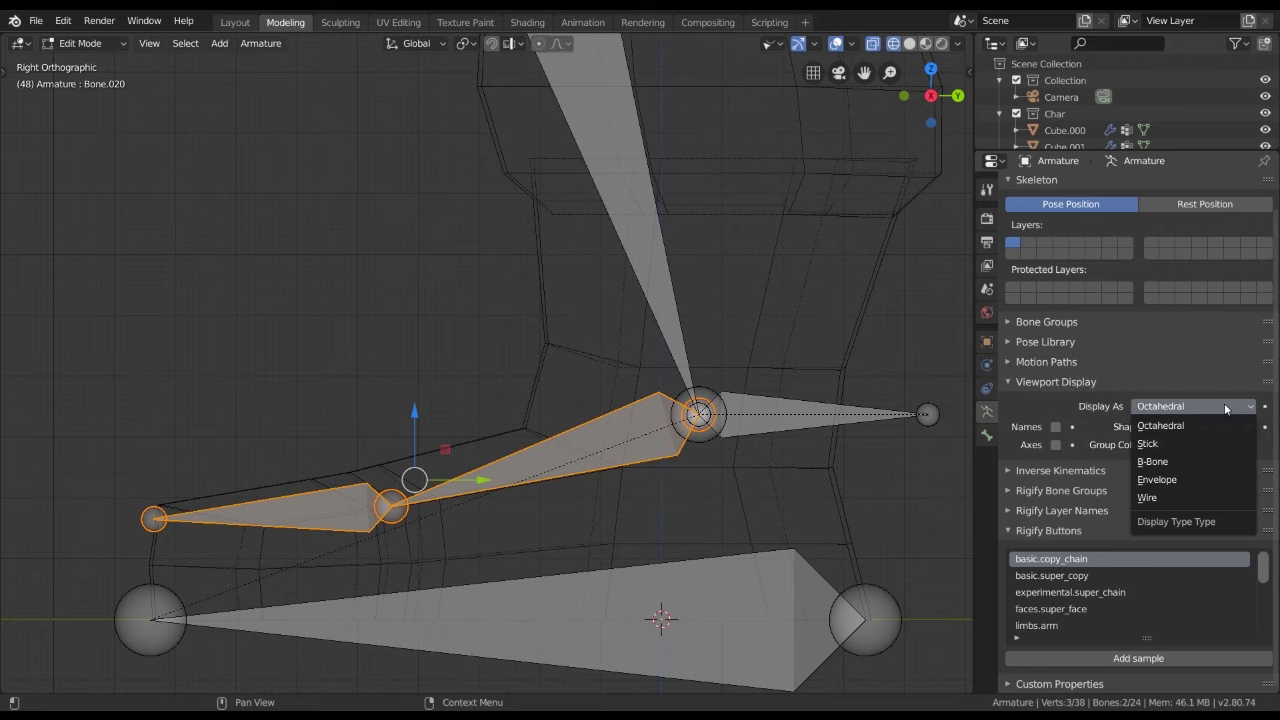
left_click(1170, 462)
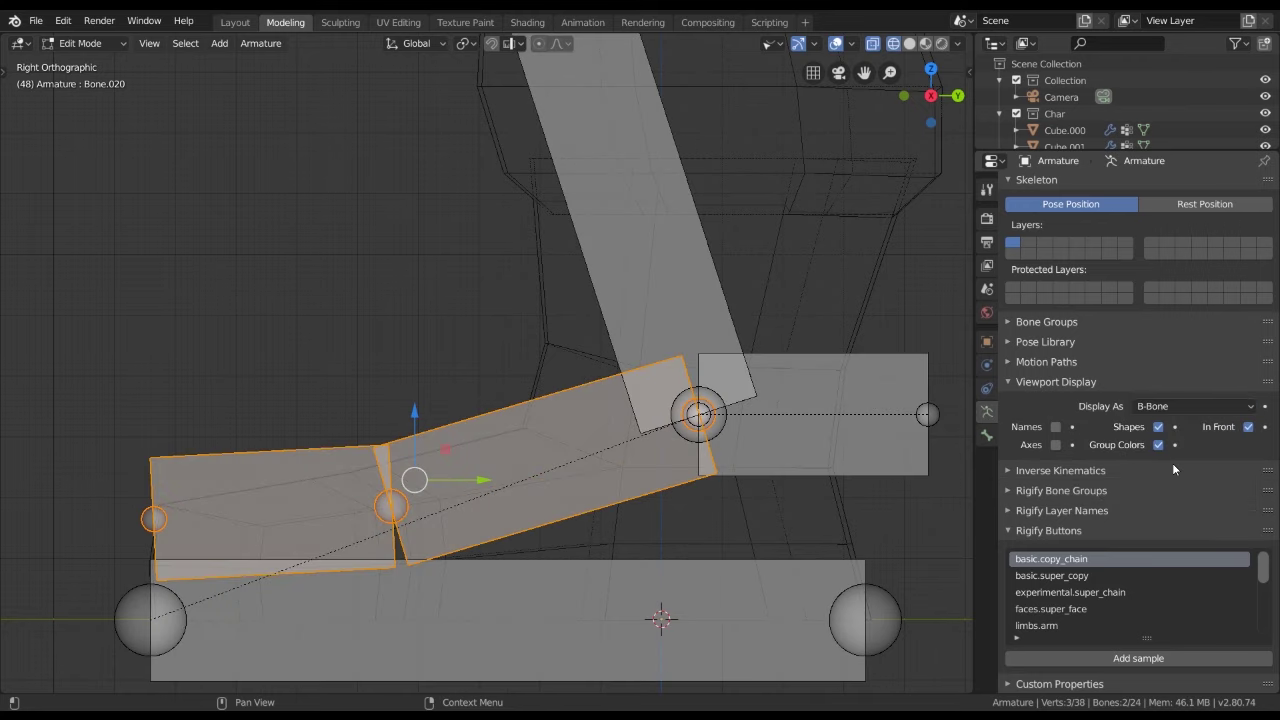
mouse_move(940, 467)
middle_mouse_down("shift")
mouse_move(965, 412)
mouse_move(718, 388)
middle_mouse_up("shift")
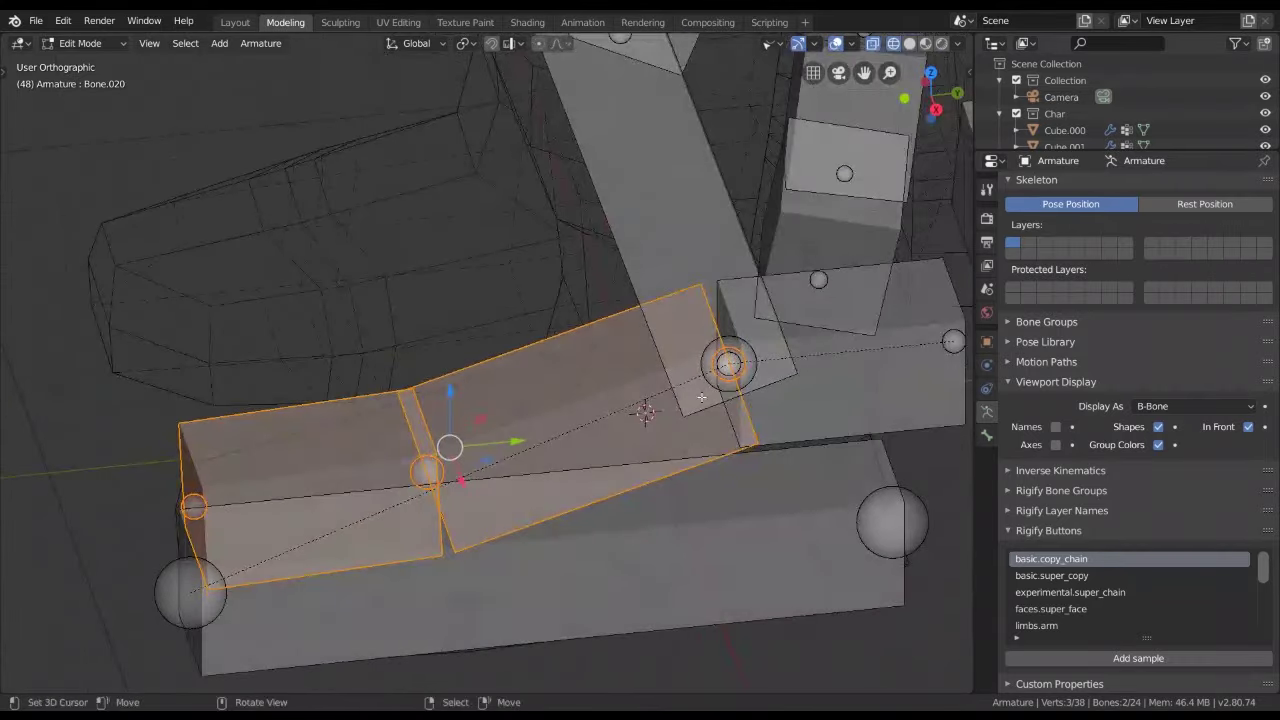
middle_click_drag(809, 344, 817, 332)
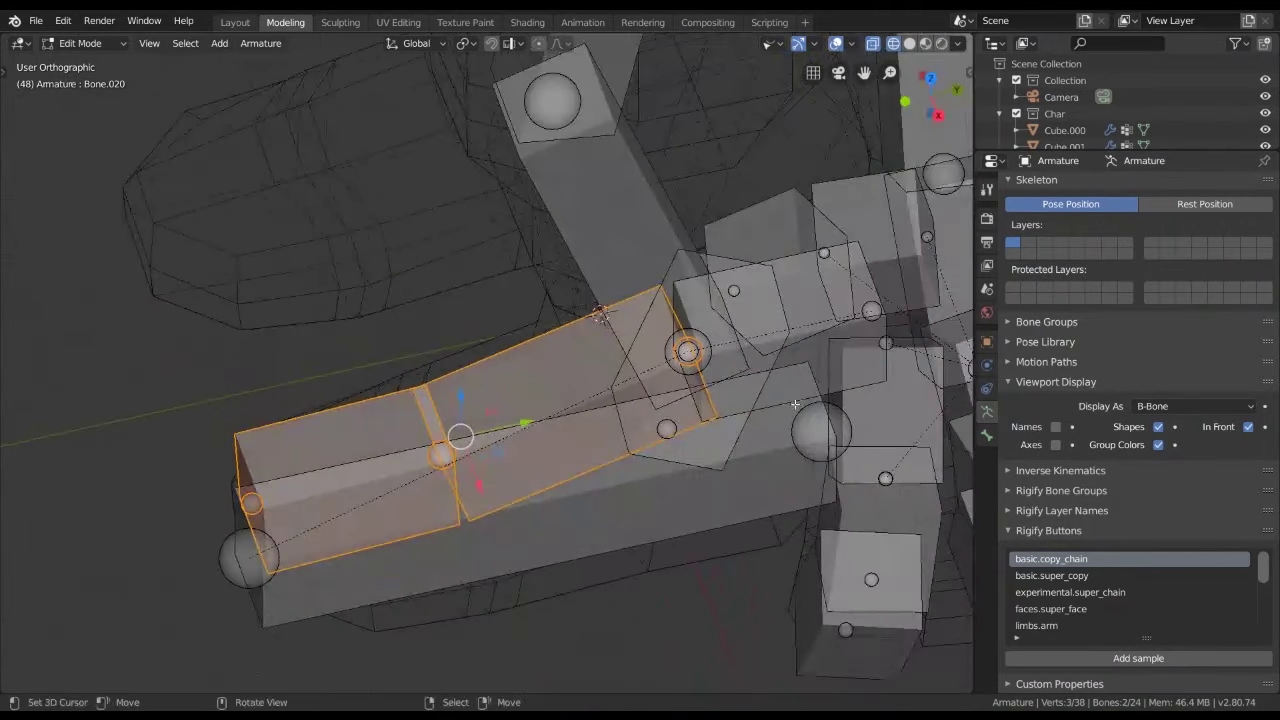
key("KP_3")
Duplicate the two toe bones in place without moving the copies
key("shift+d")
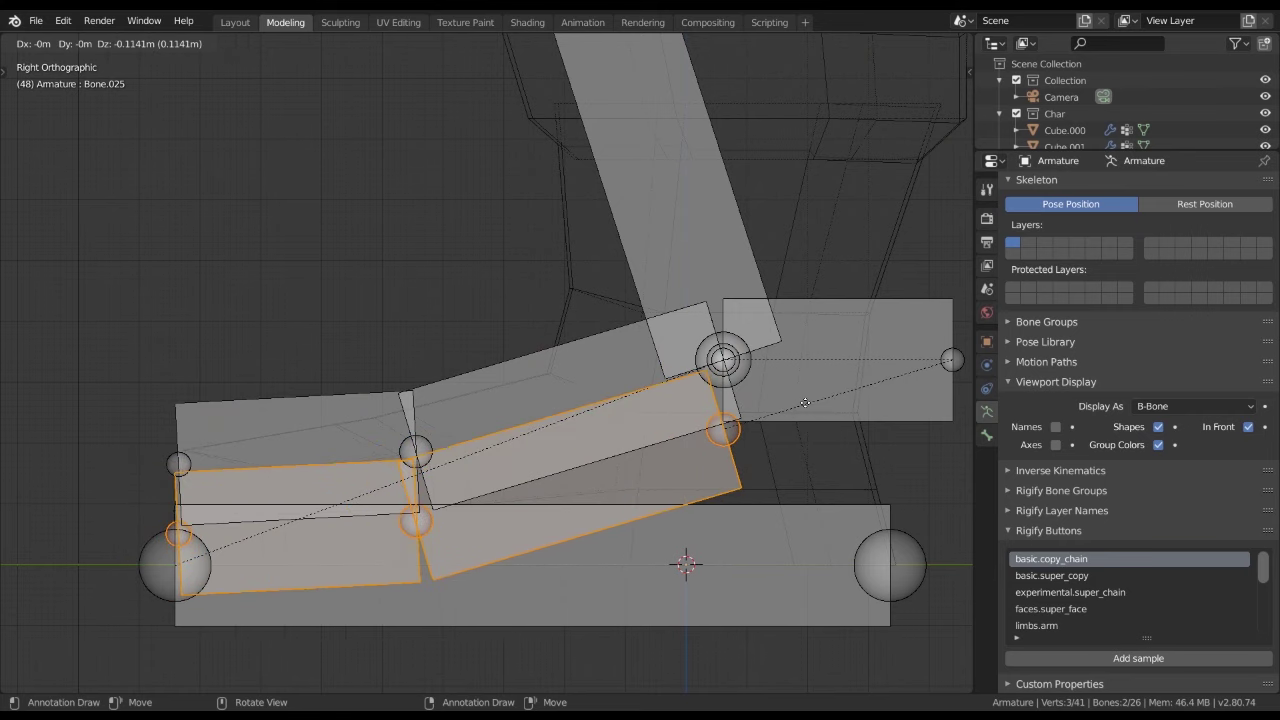
key("Escape")
middle_click_drag(807, 260, 767, 295, "shift")
key("shift")
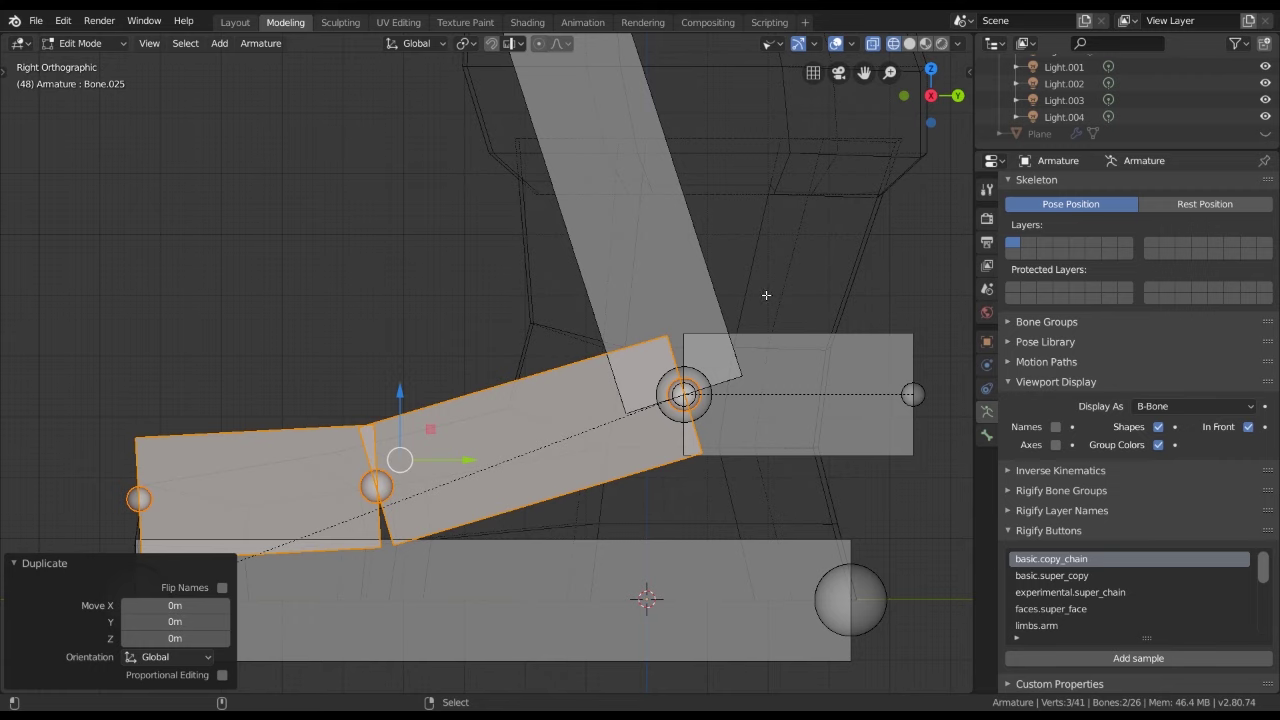
Shrink the duplicates' B-Bone size to 0.308, then reselect the original toe bone
key("ctrl+alt+s")
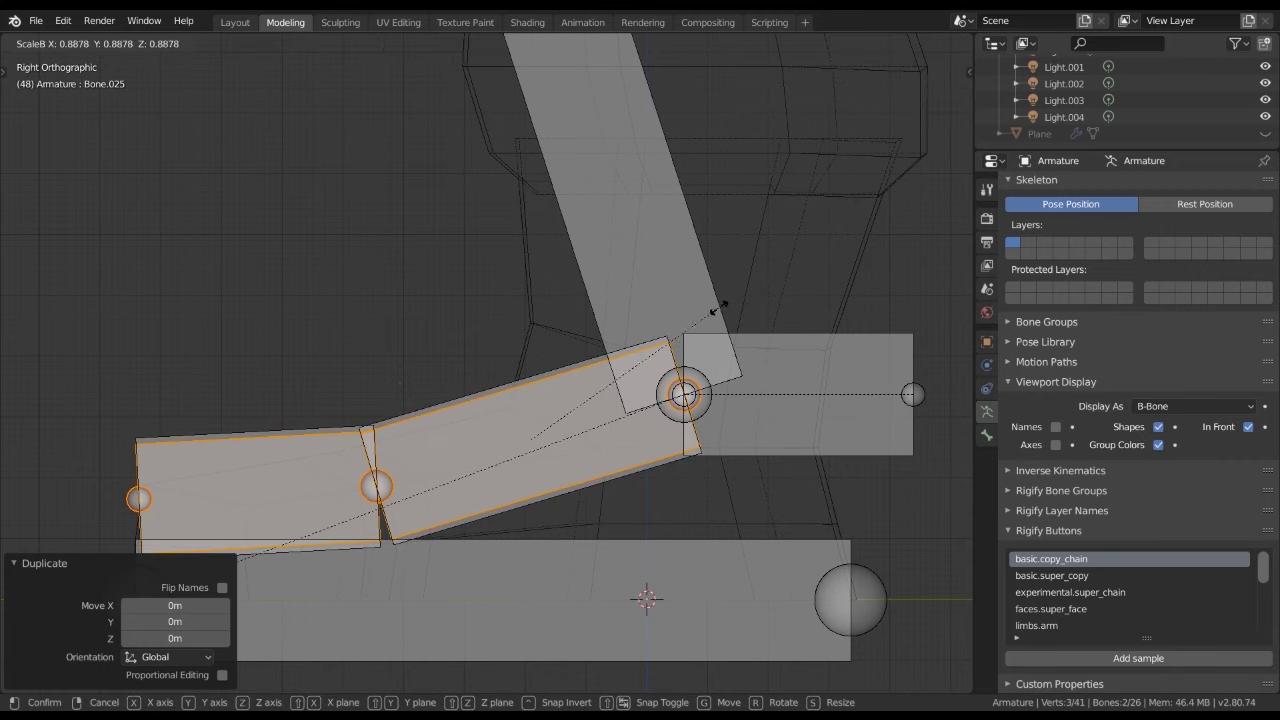
left_click(590, 388)
scroll(590, 388, "down", 3)
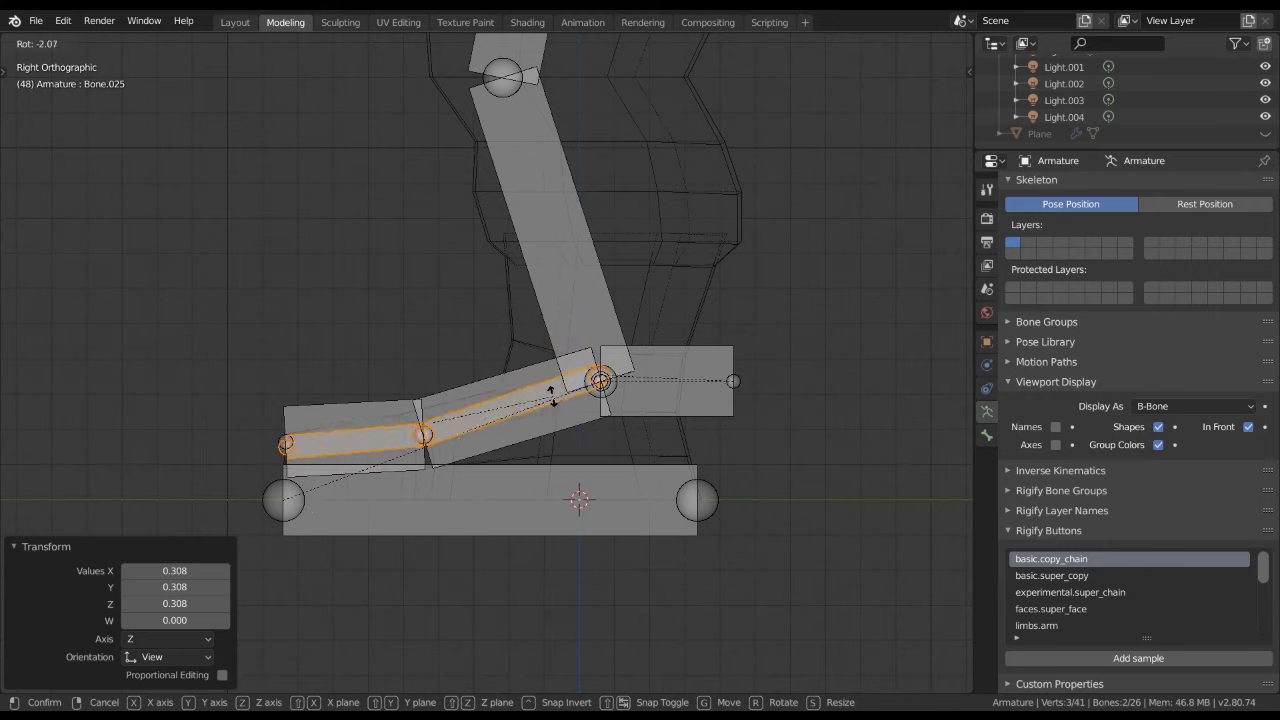
left_click(336, 432)
left_click(336, 432)
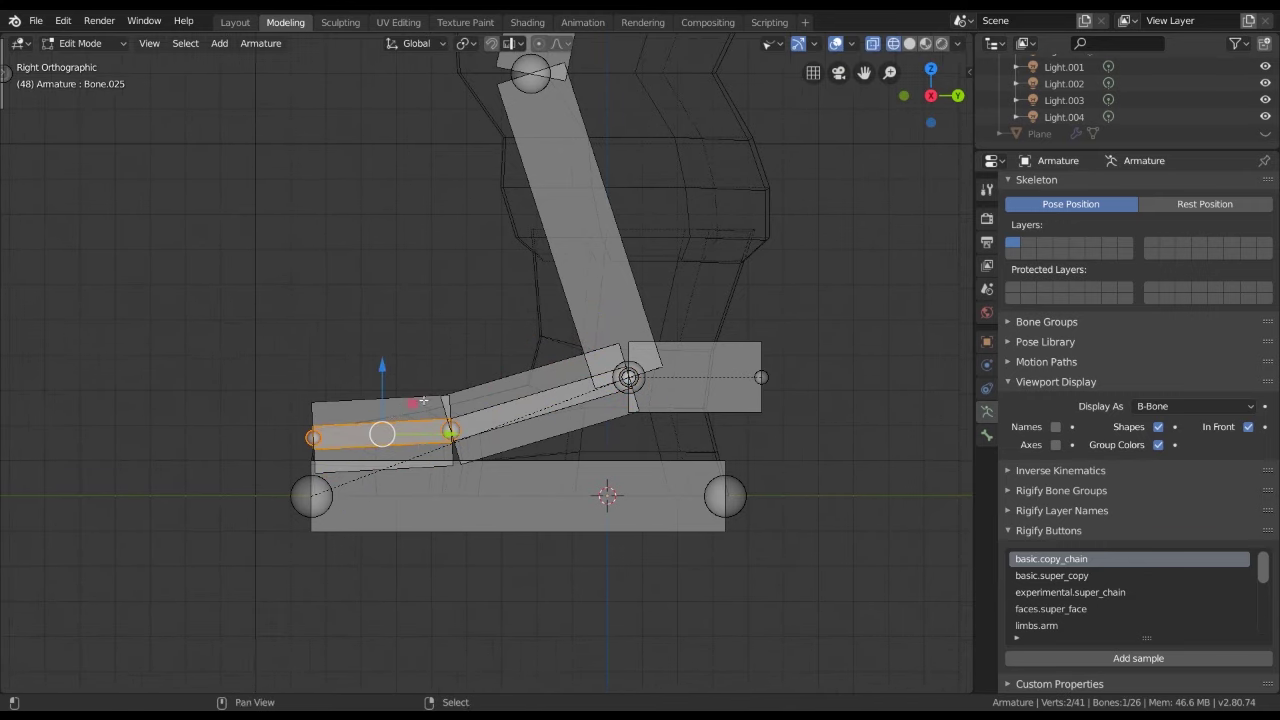
Parent toe bone Bone.020 to the large foot bone Bone.022 with Keep Offset, then enter Pose Mode
middle_click_drag(336, 432, 465, 476, "shift")
scroll(465, 476, "up", 2)
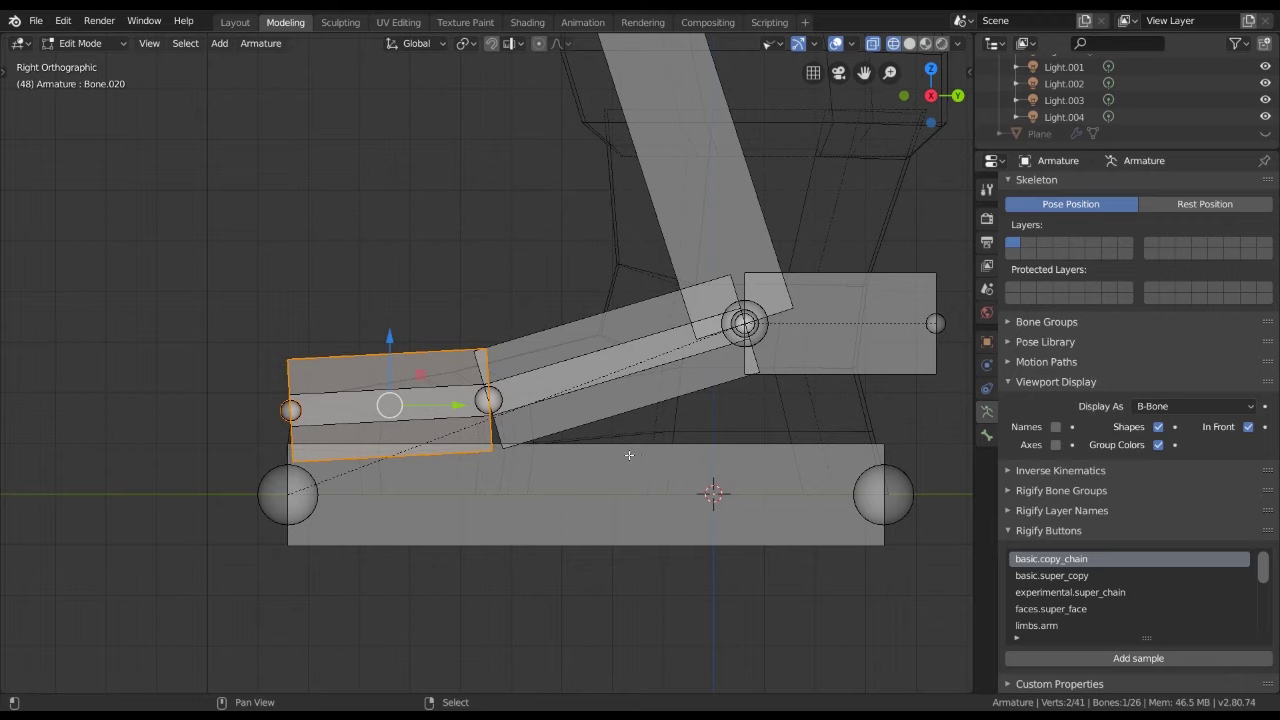
left_click(389, 367)
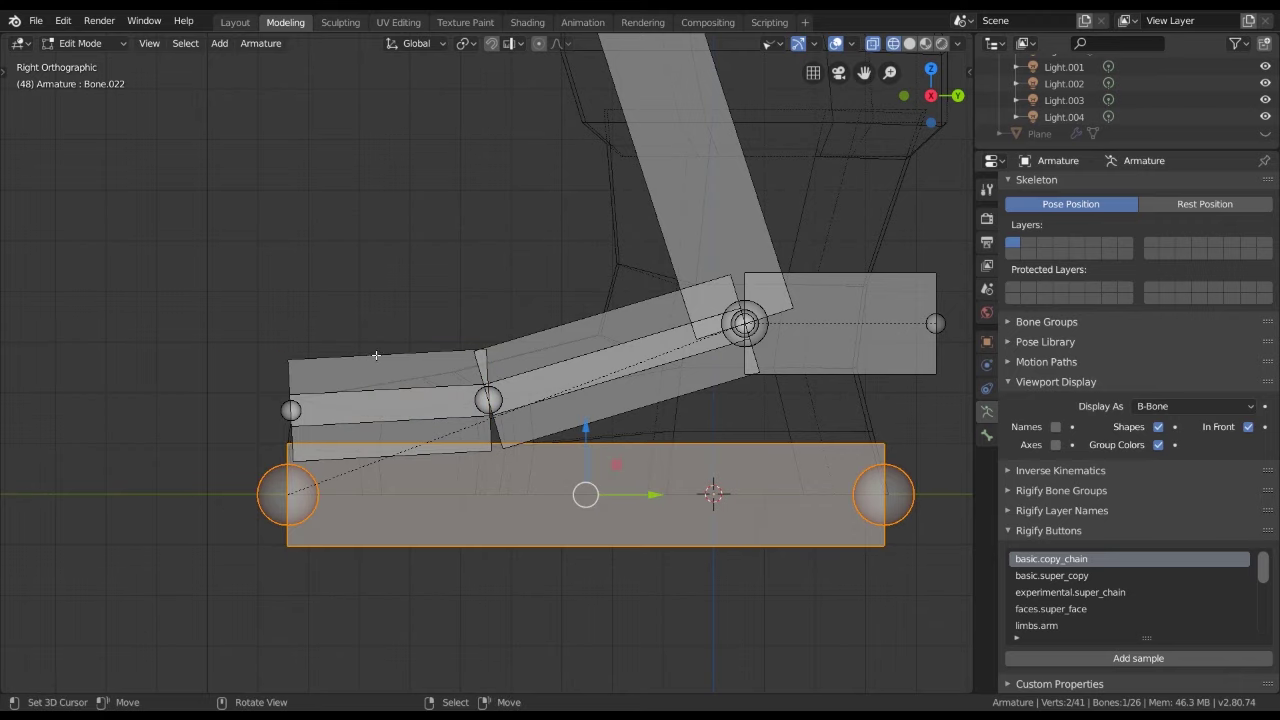
left_click(376, 355)
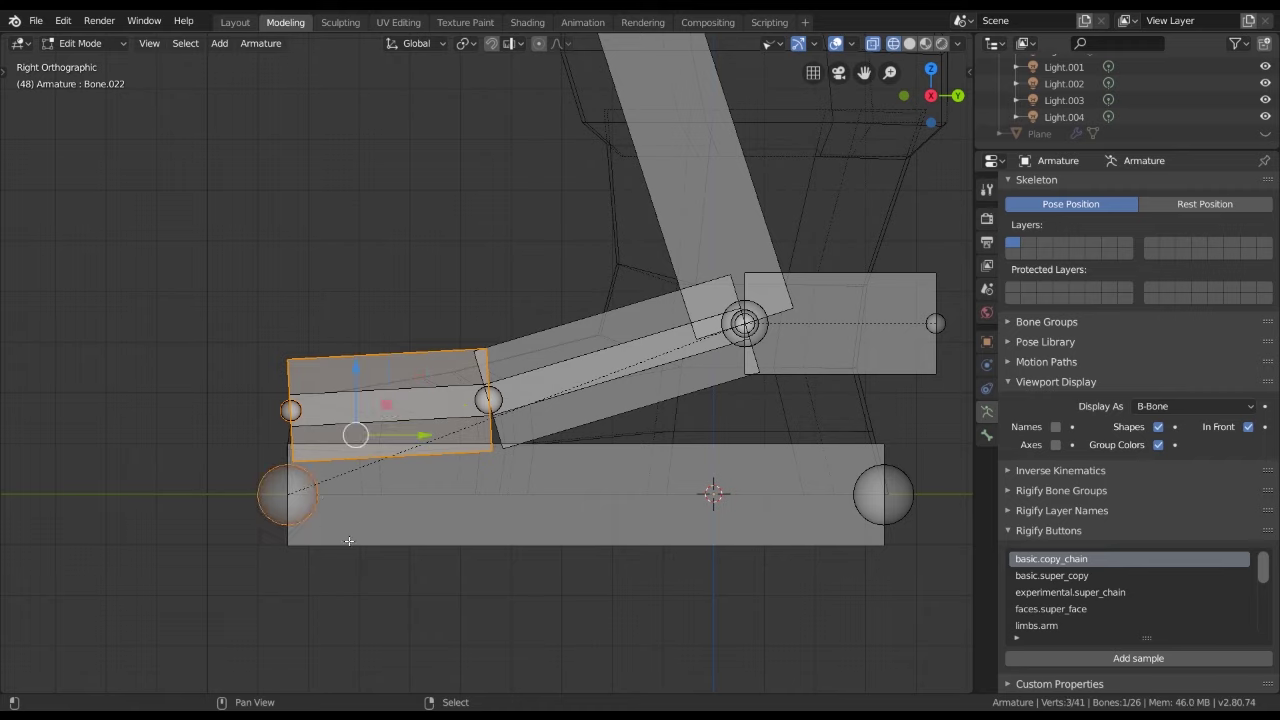
left_click(316, 500, "shift")
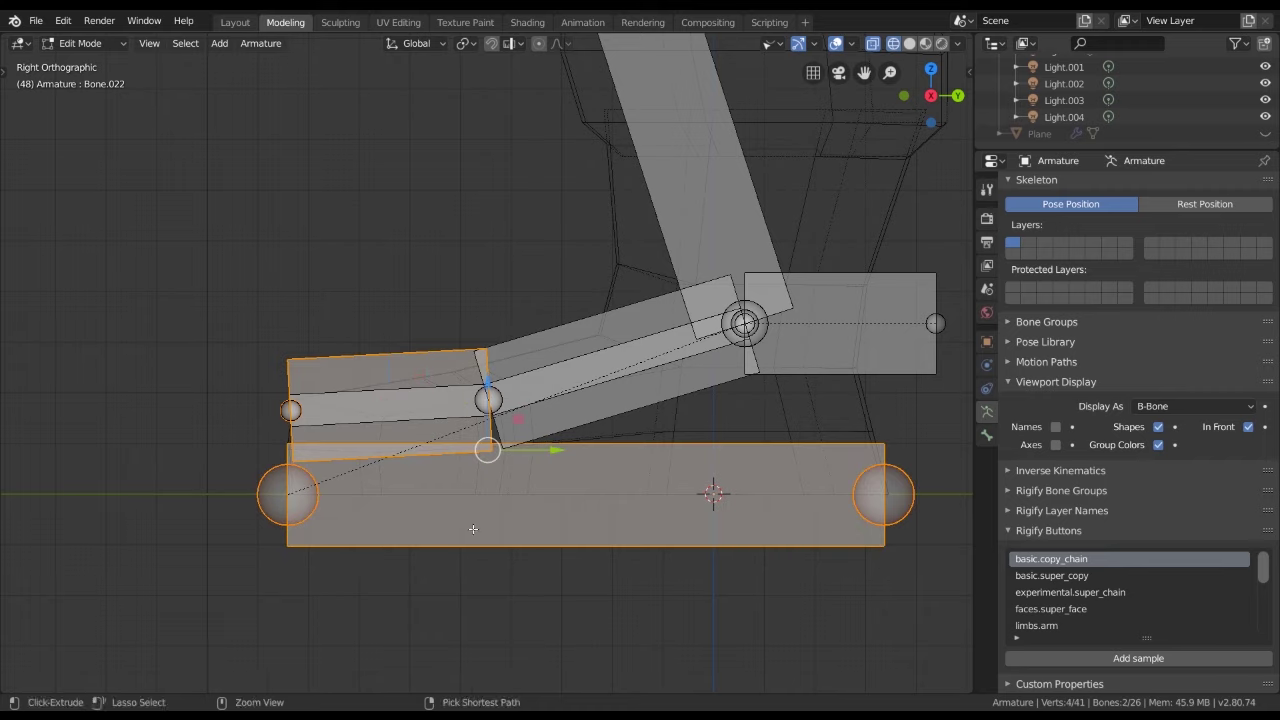
key("ctrl+p")
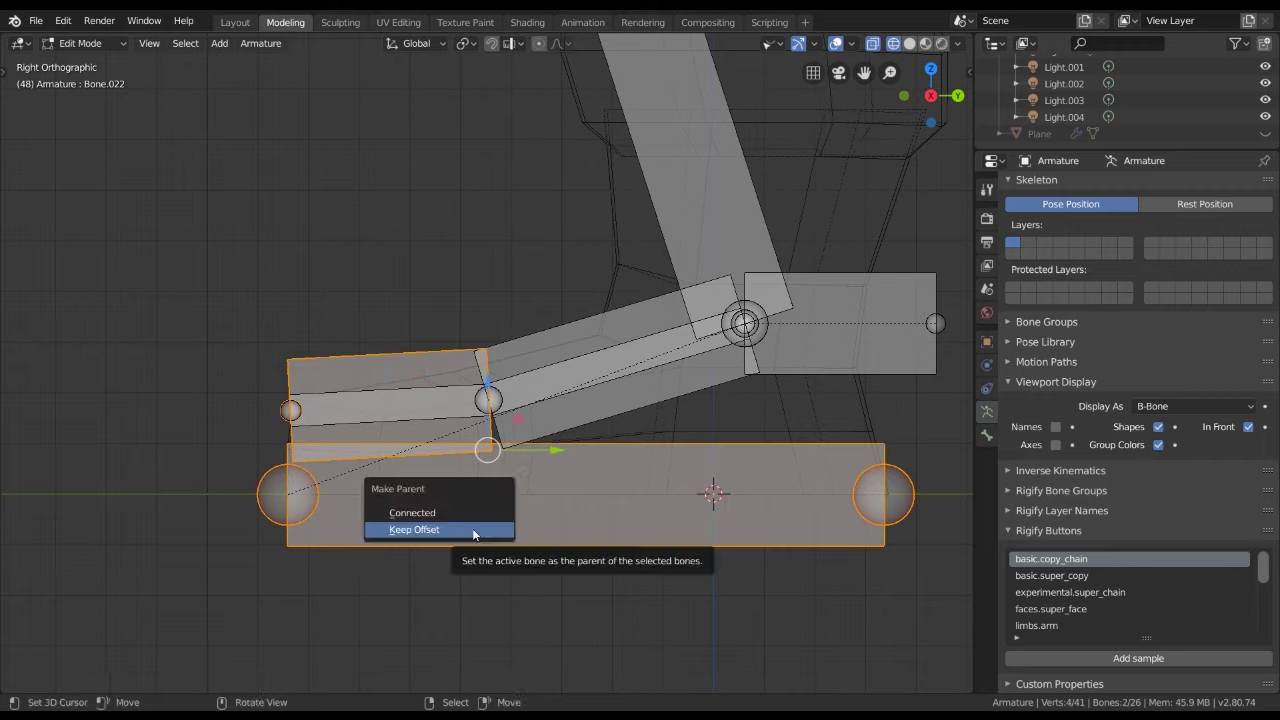
left_click(472, 529)
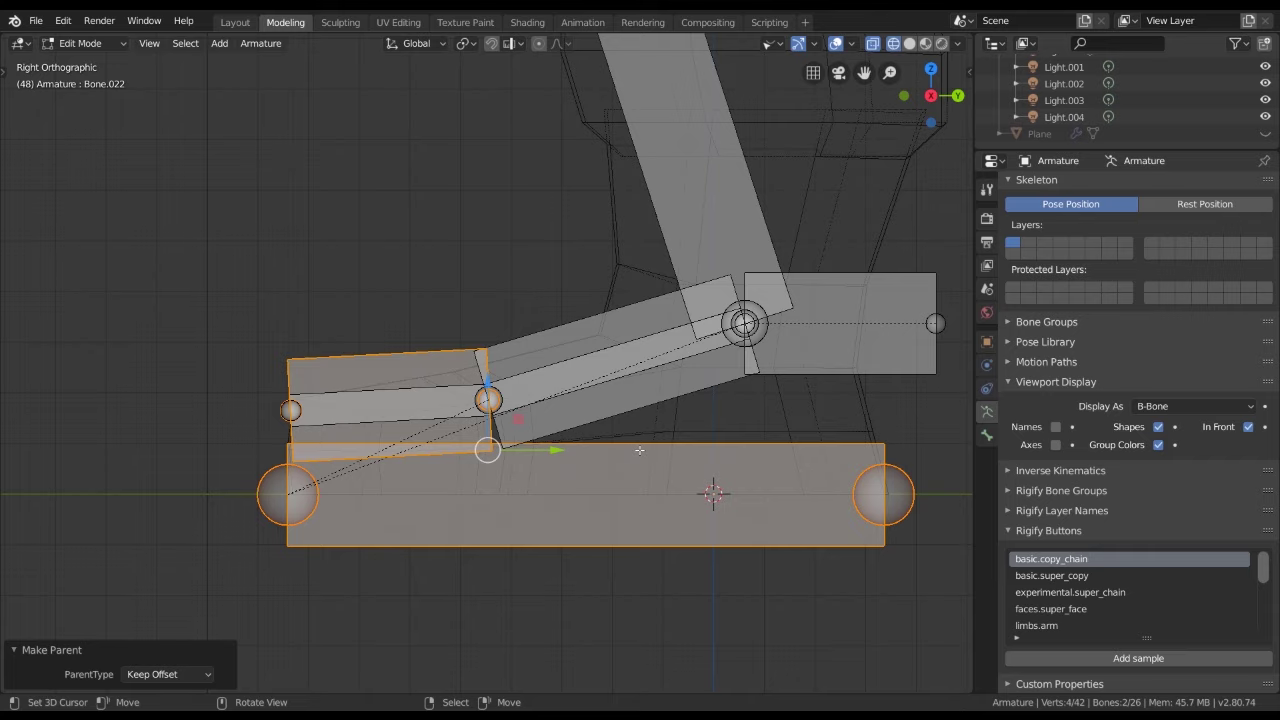
key("ctrl+Tab")
Test-move the foot control, then turn off Deform for the selected foot bone
key("g")
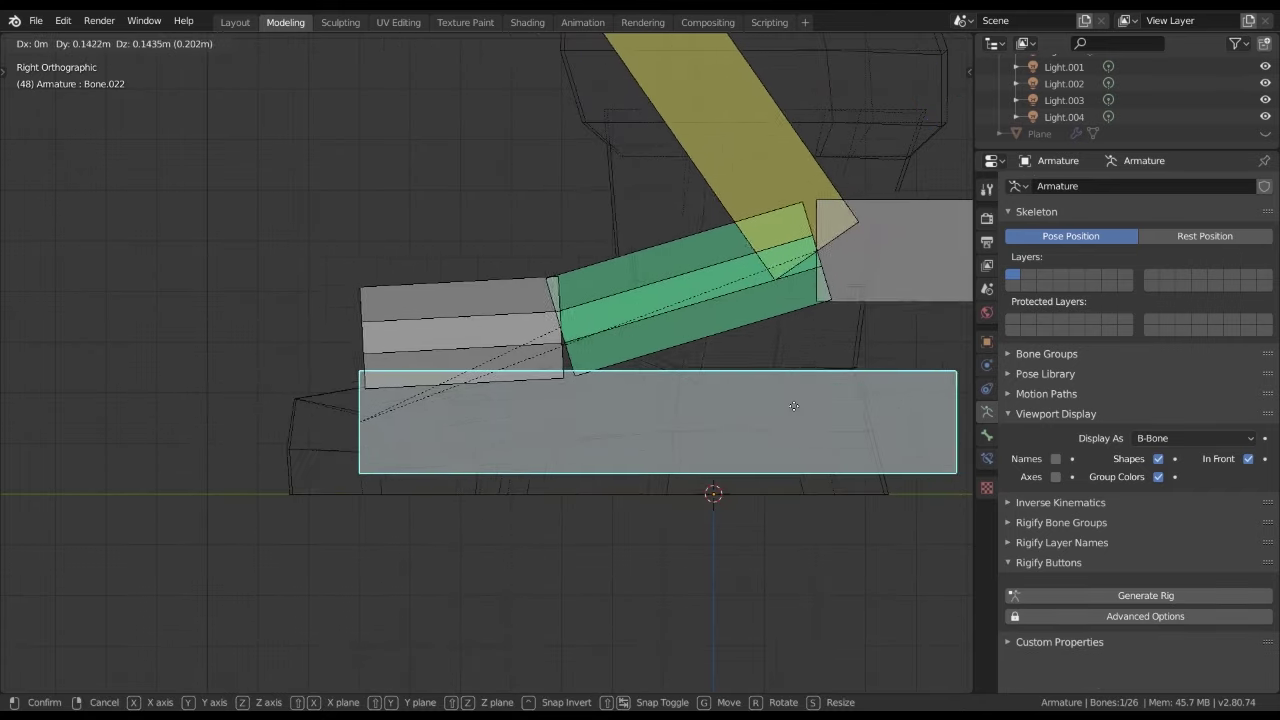
right_click(793, 406)
left_click(663, 398)
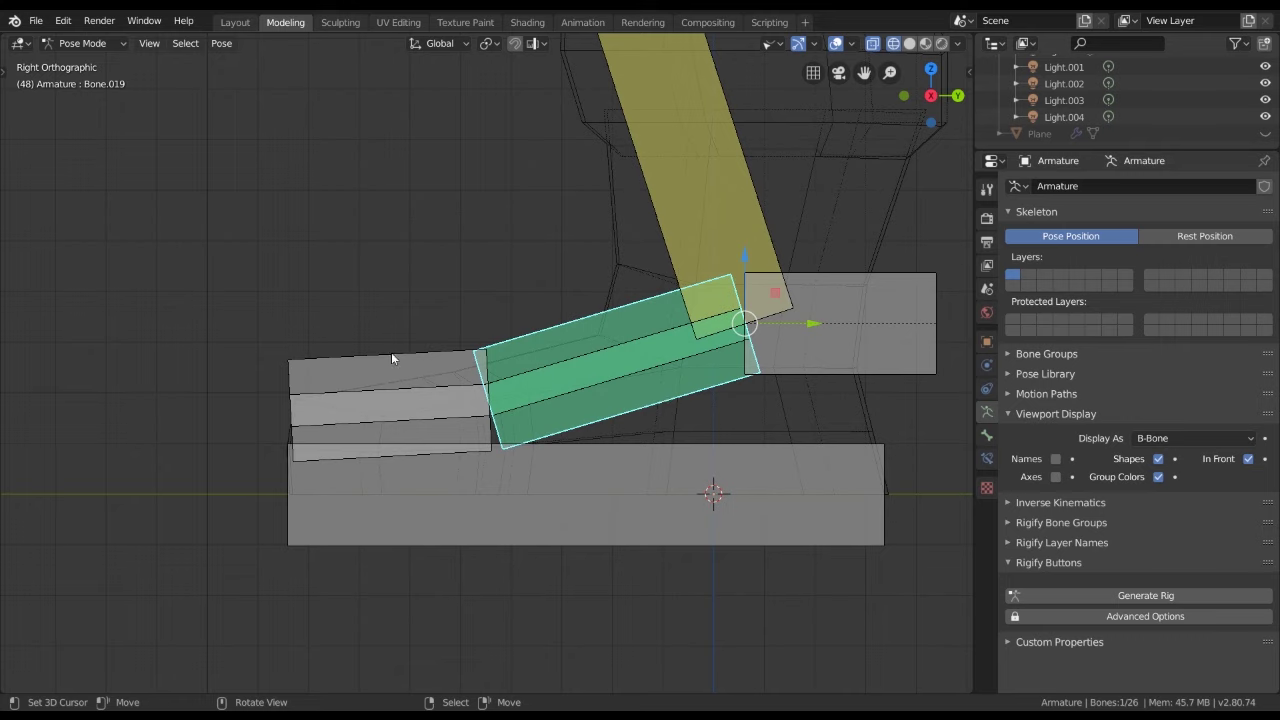
left_click(465, 357, "shift")
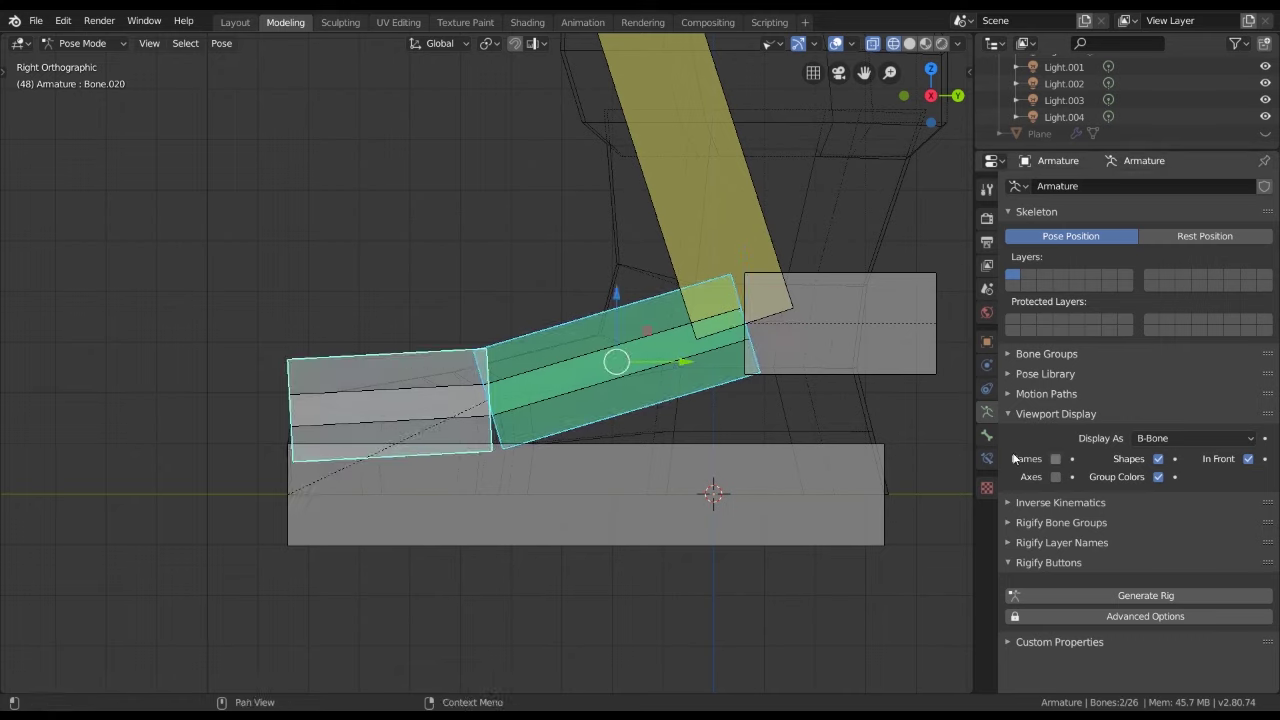
left_click(987, 435)
left_click(658, 397)
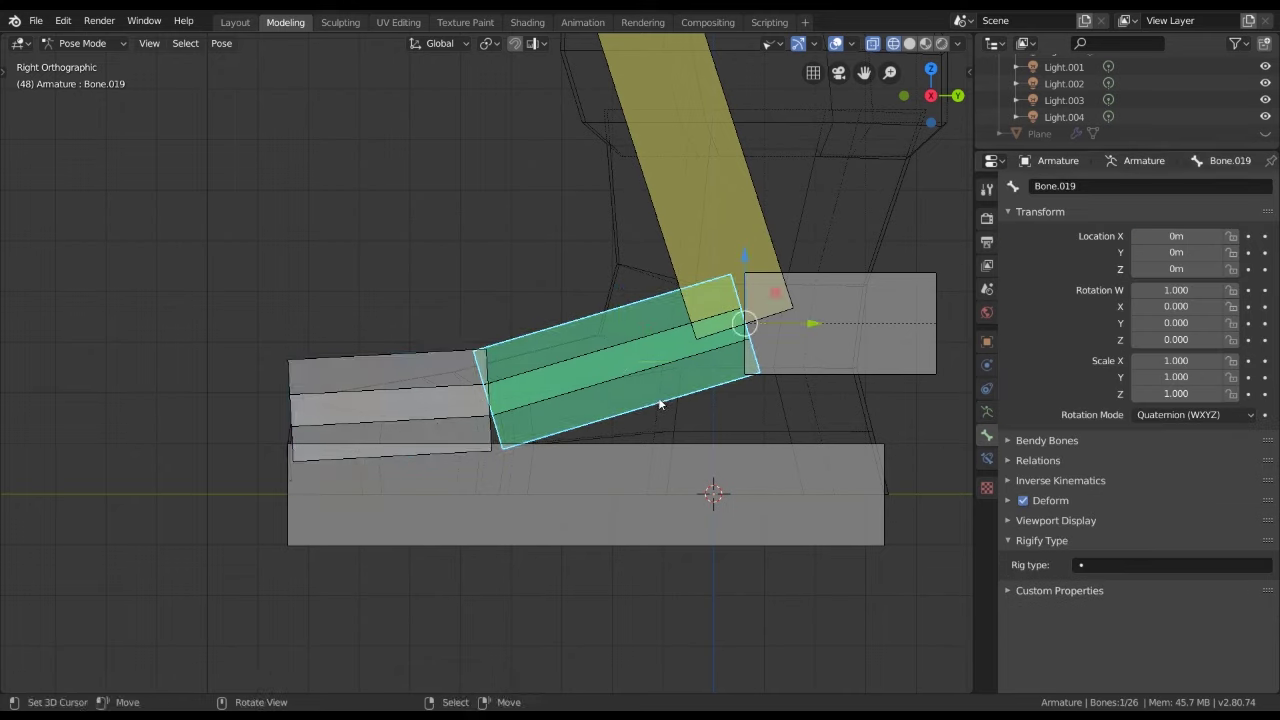
left_click(414, 359)
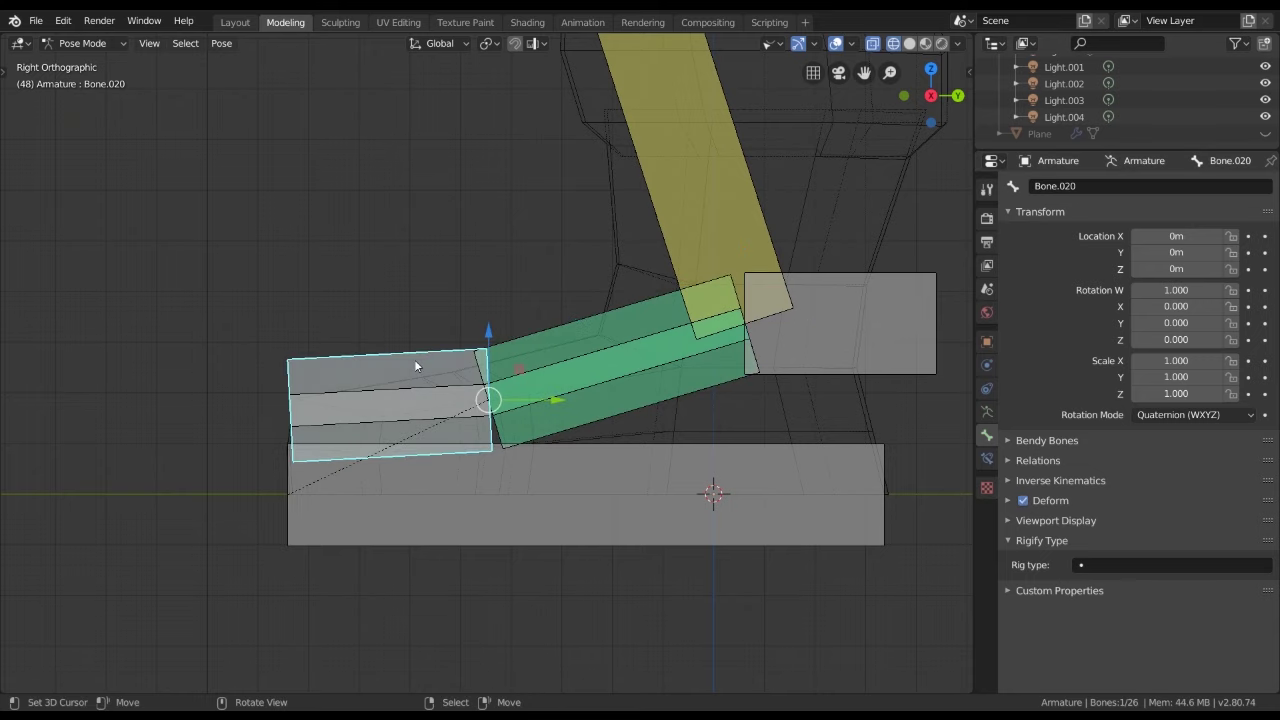
left_click(1022, 500)
Delete the Copy Location constraint from Bone.019
mouse_move(658, 347)
middle_mouse_down()
mouse_move(663, 365)
mouse_move(644, 341)
mouse_move(674, 378)
mouse_move(647, 318)
mouse_move(618, 319)
mouse_move(633, 369)
mouse_move(918, 405)
middle_mouse_up()
left_click(645, 347)
left_click(626, 299)
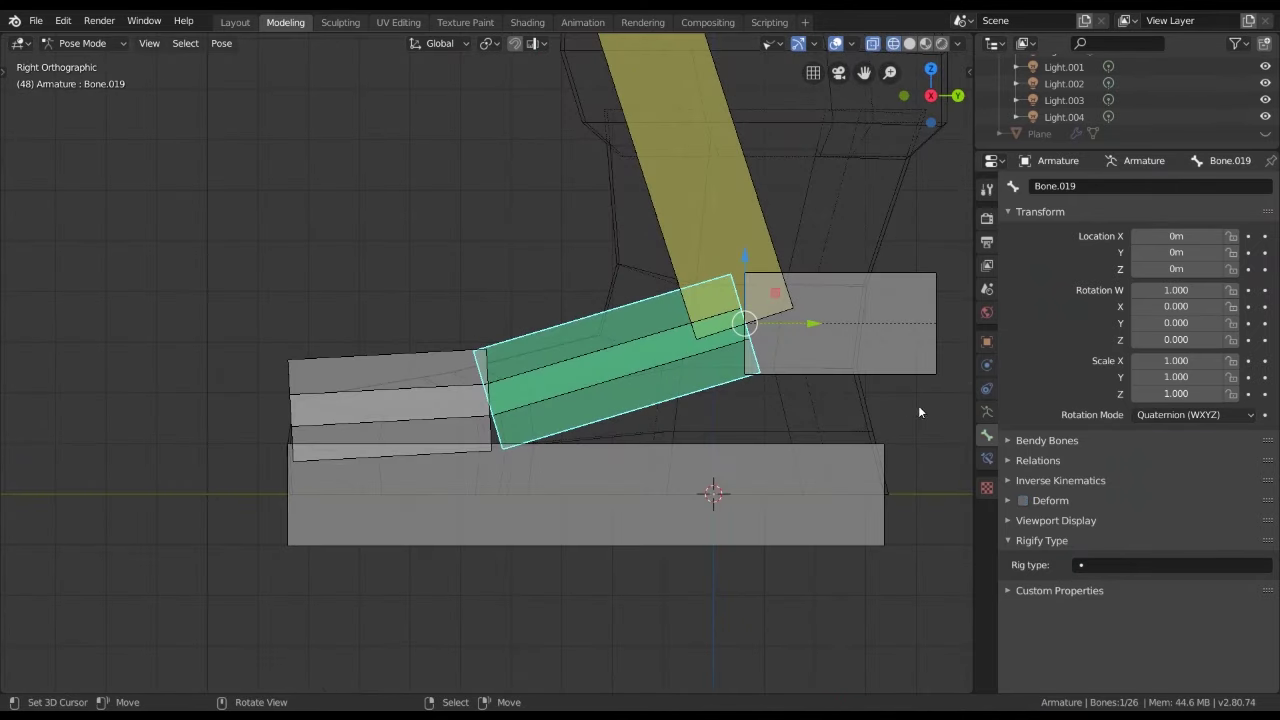
left_click(987, 458)
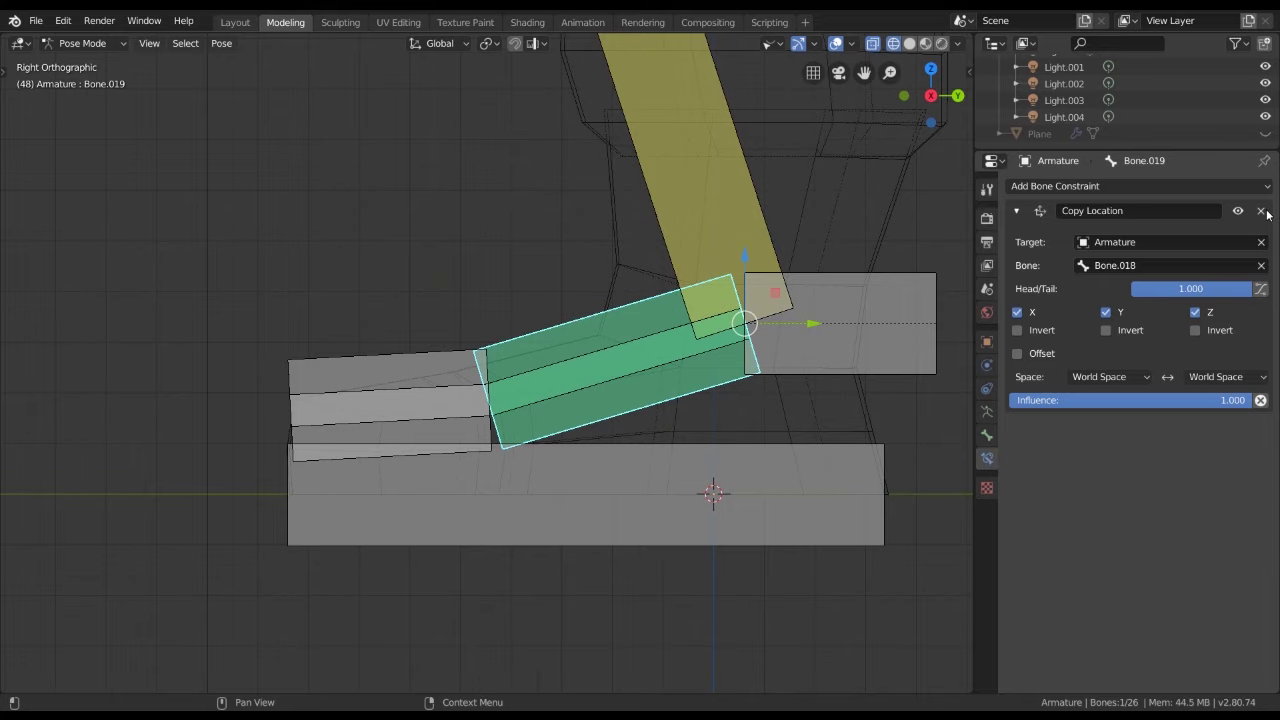
left_click(1262, 211)
mouse_move(546, 277)
middle_mouse_down()
mouse_move(558, 359)
mouse_move(632, 297)
mouse_move(638, 355)
middle_mouse_up()
Try test rotations of the selected bone in Pose Mode
key("Tab")
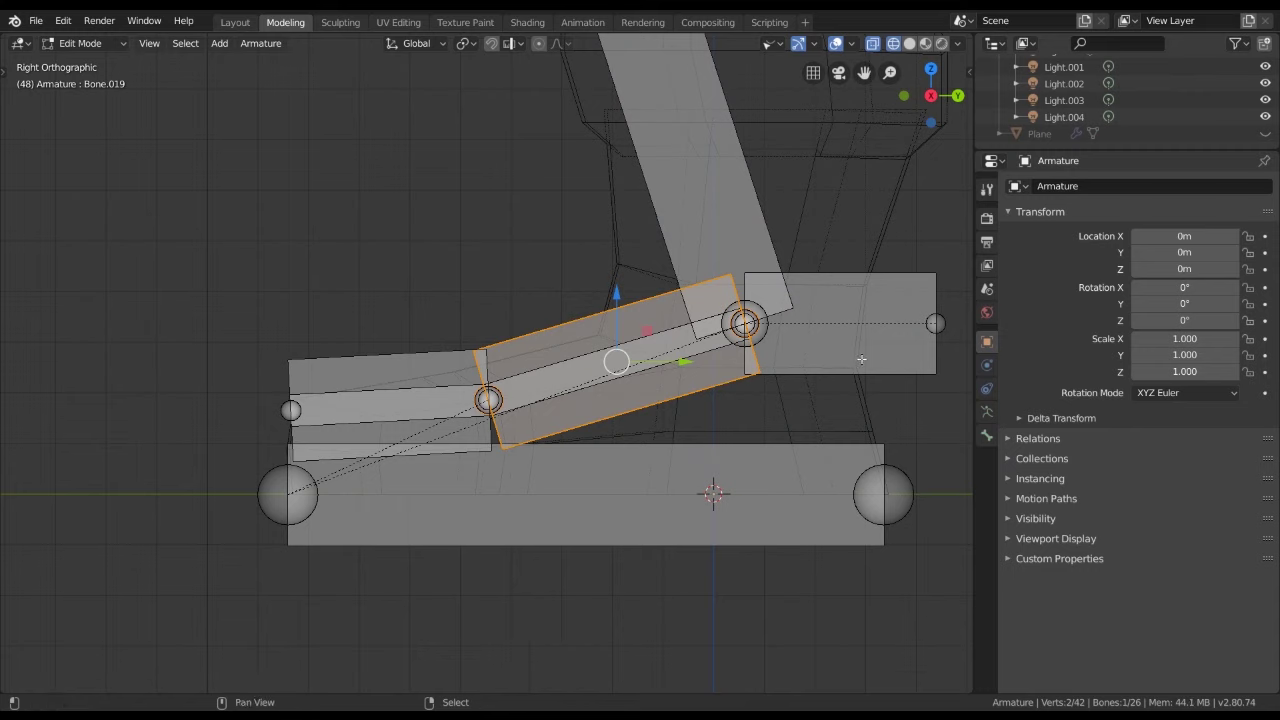
middle_click_drag(815, 359, 775, 401, "shift")
key("Tab")
key("r")
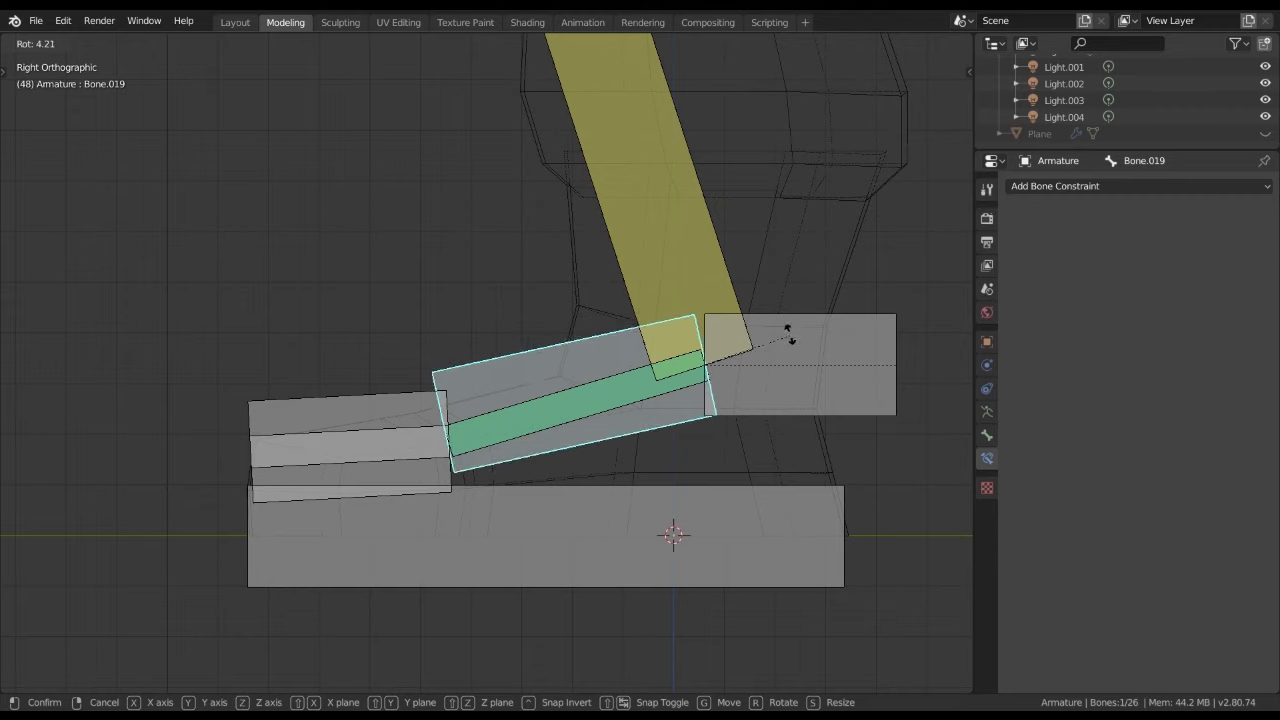
left_click(728, 352)
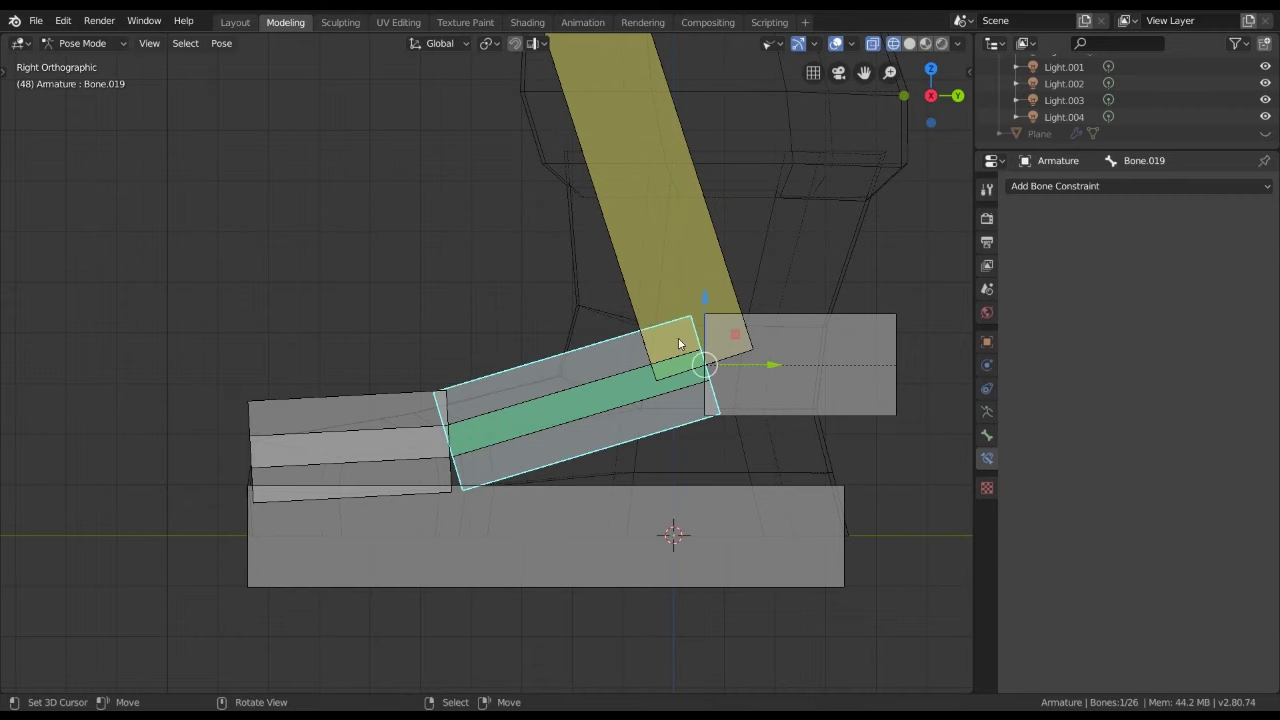
key("r")
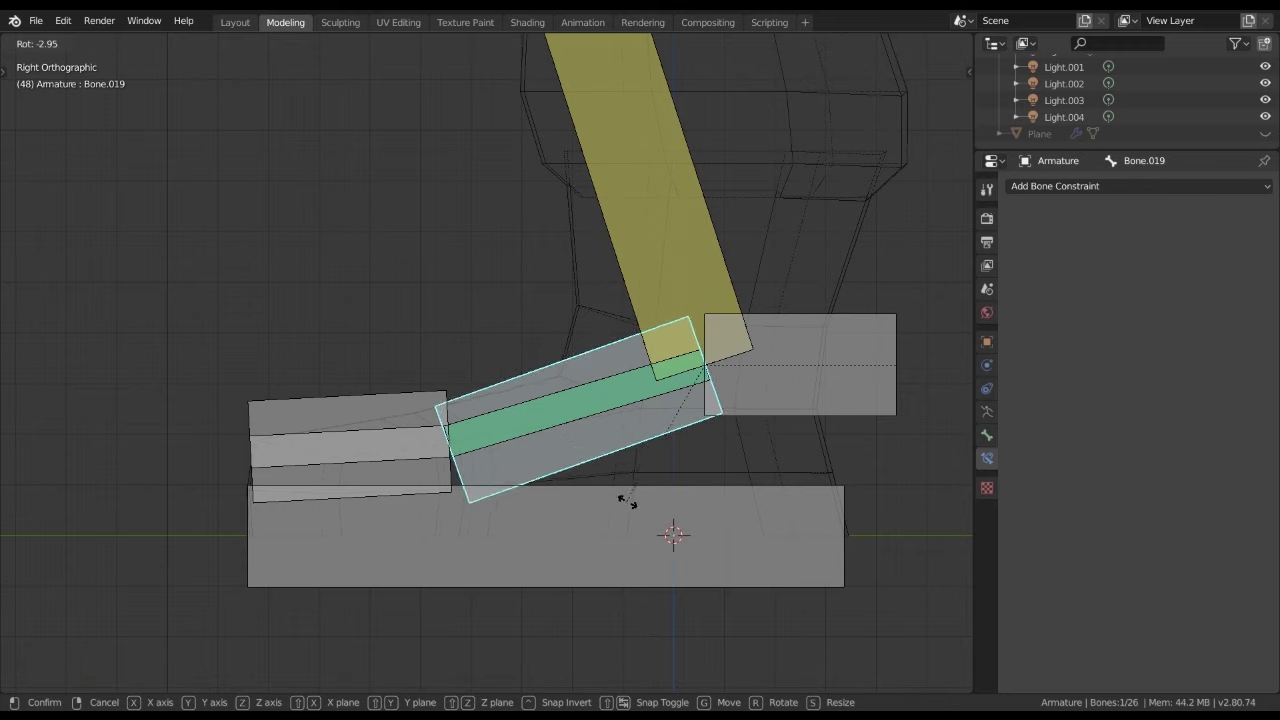
key("Escape")
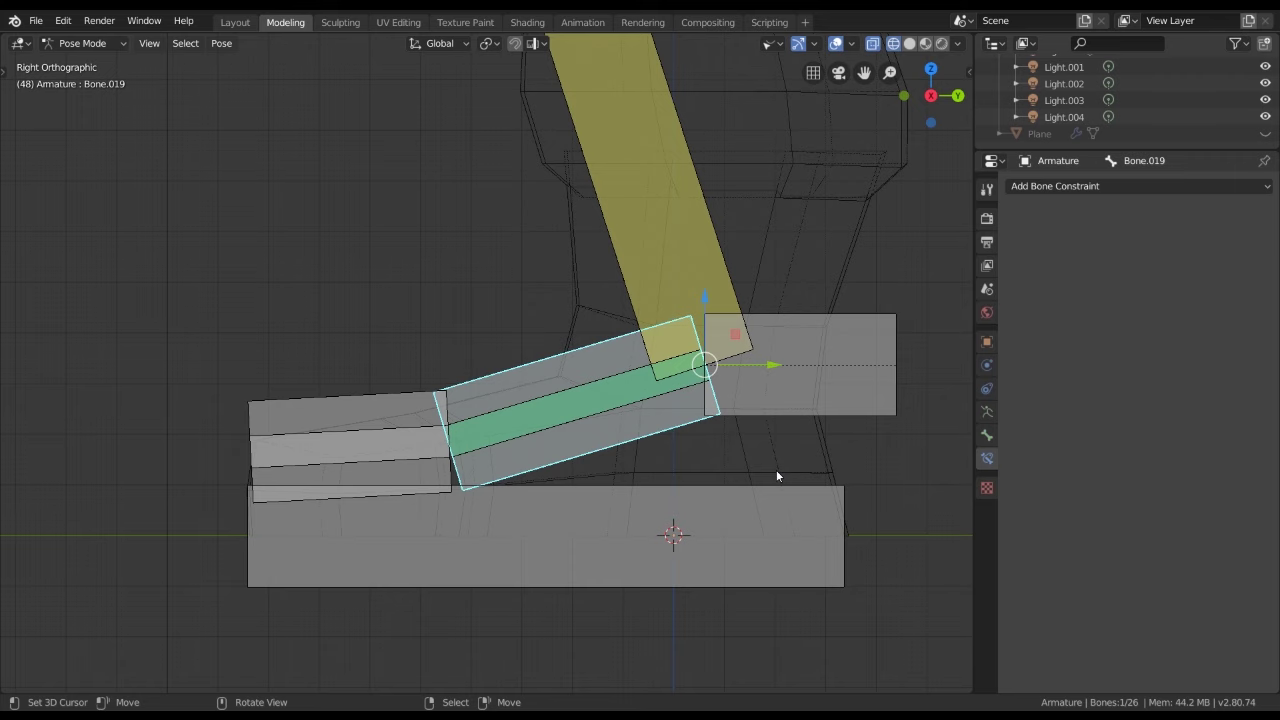
In Edit Mode, flip Bone.019 180° and set its roll to 90°
key("Tab")
middle_click_drag(810, 419, 771, 395, "shift")
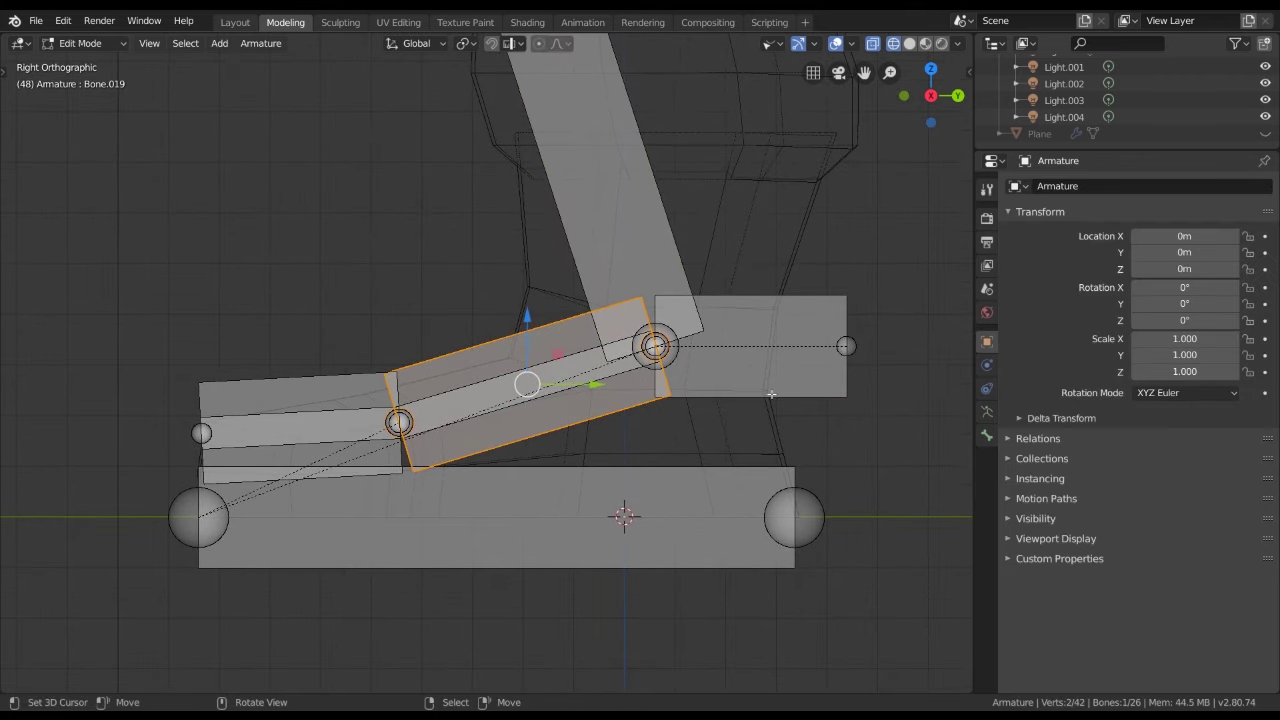
type("r")
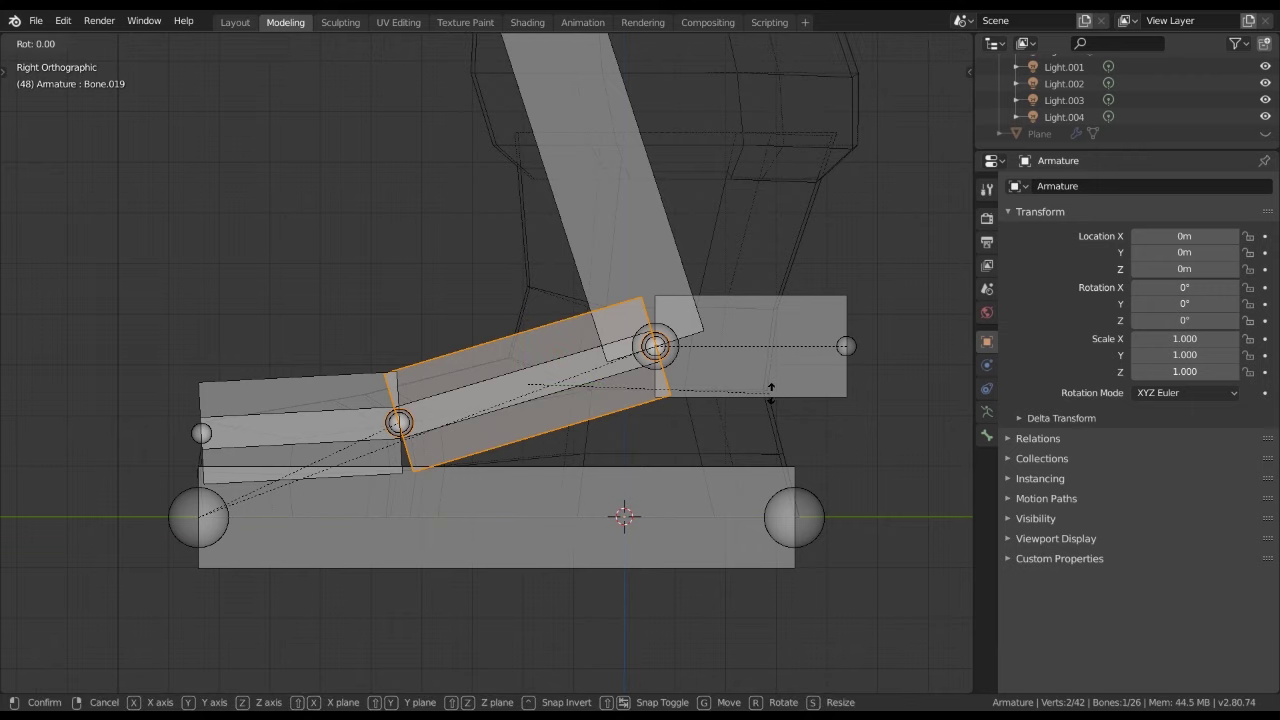
type("180")
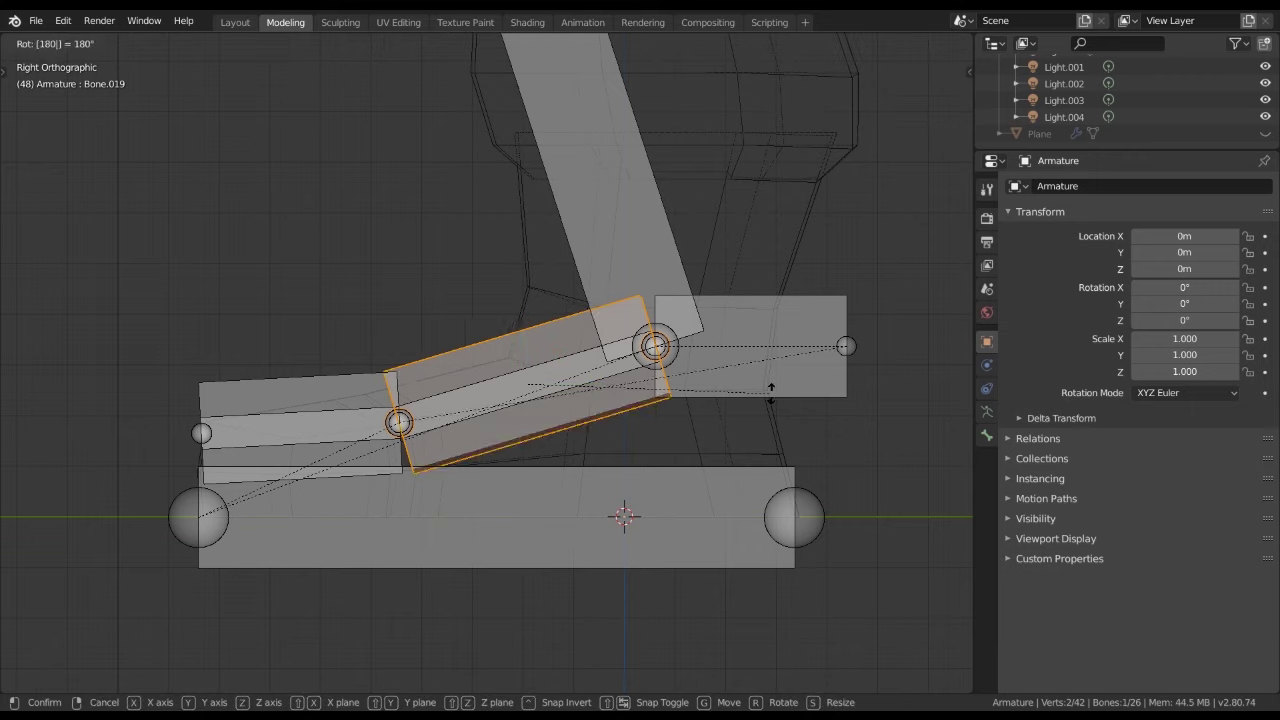
key("Return")
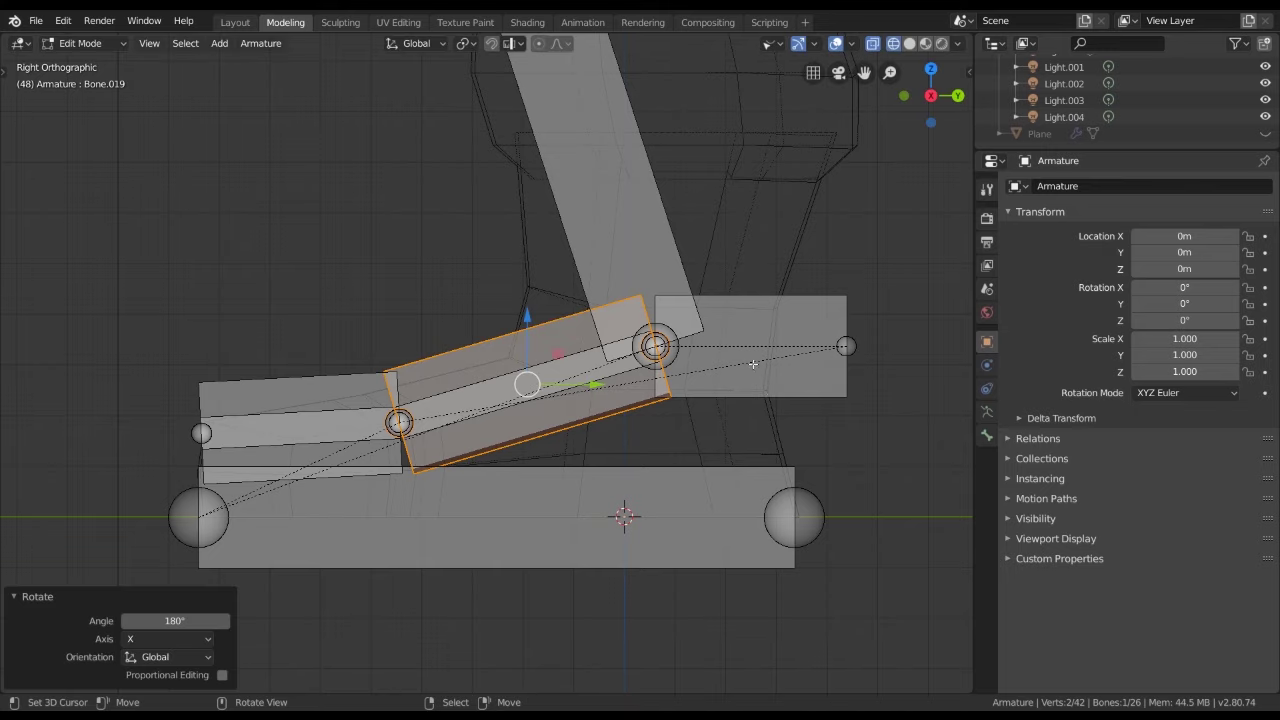
middle_click_drag(771, 392, 687, 313)
scroll(680, 322, "up", 3)
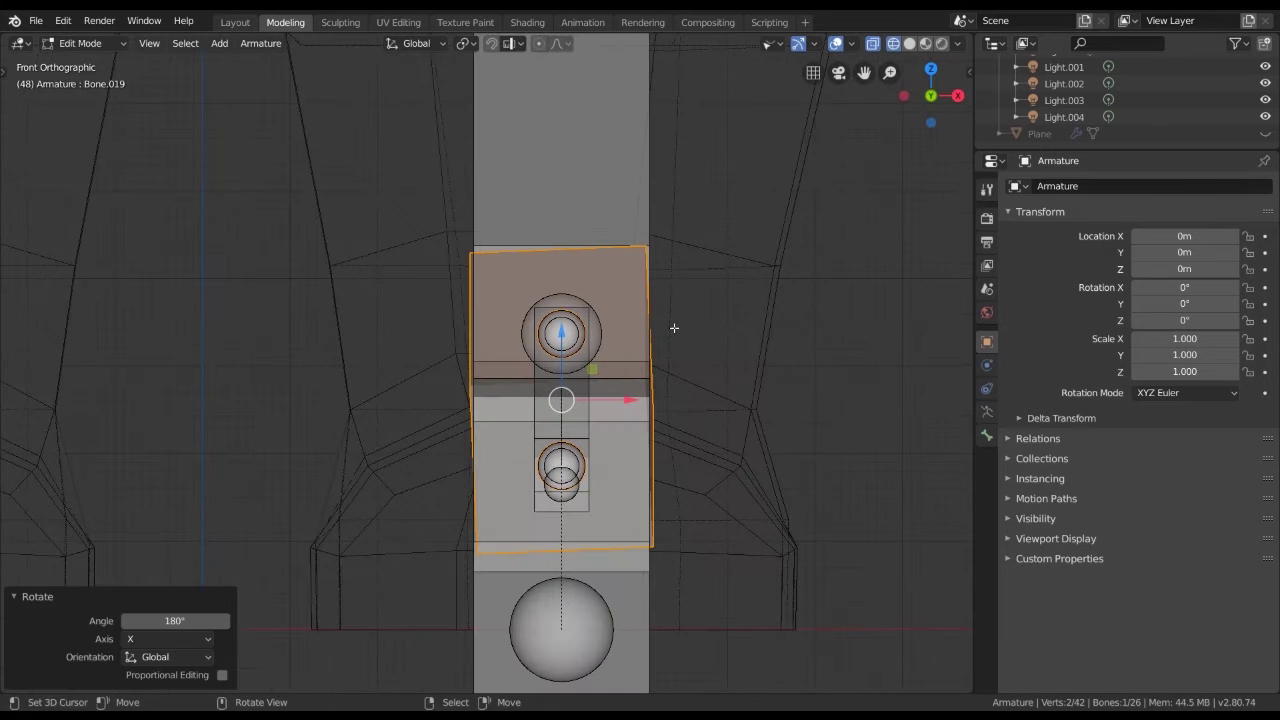
left_click(986, 435)
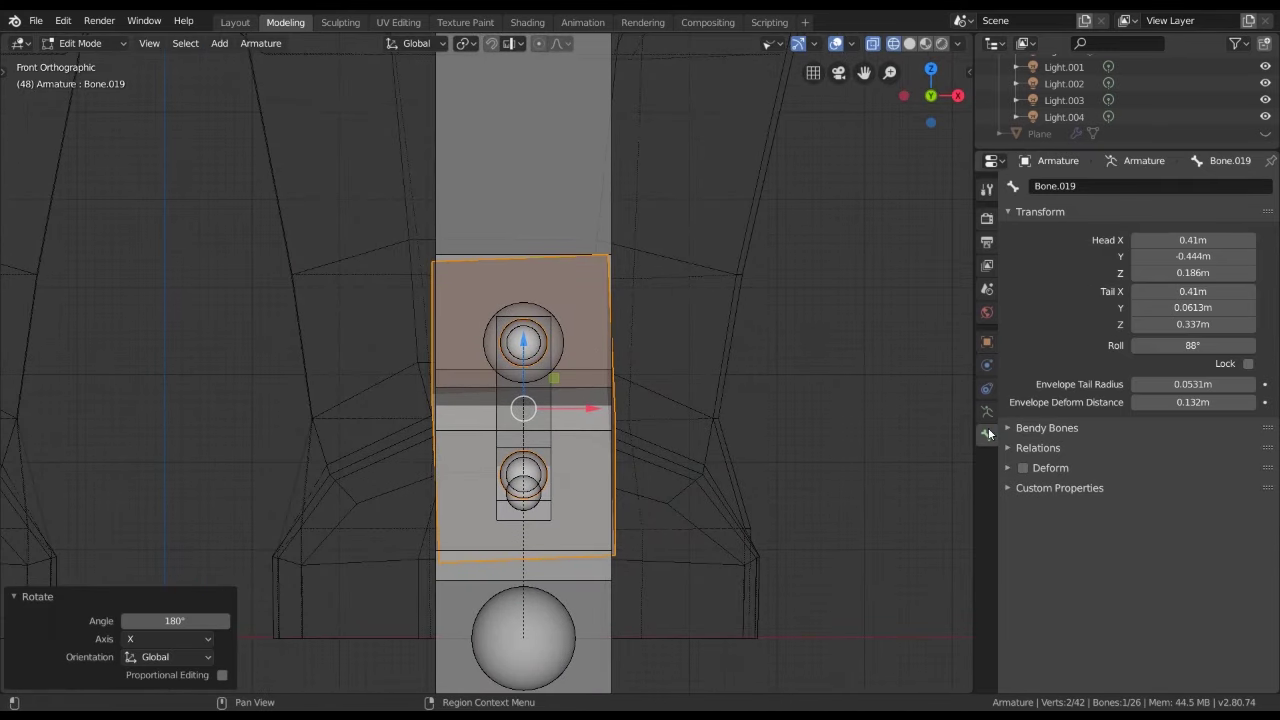
left_click_drag(1192, 345, 1200, 345)
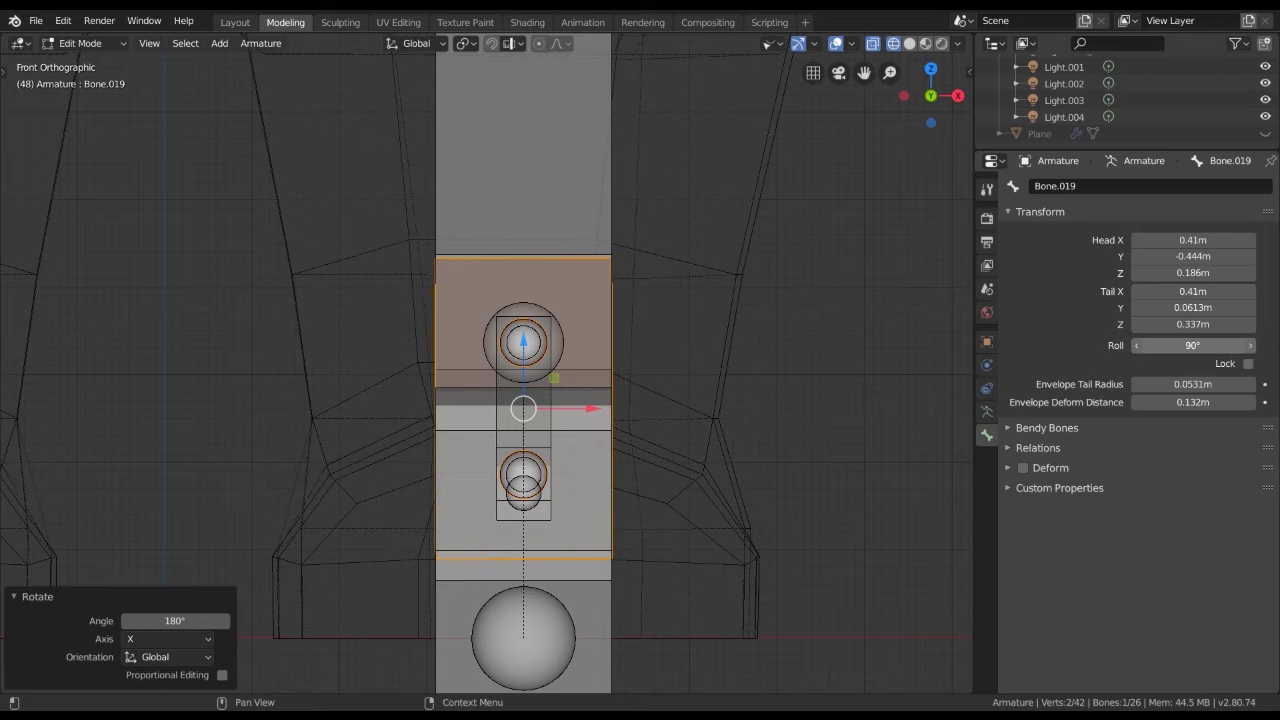
left_click(958, 95)
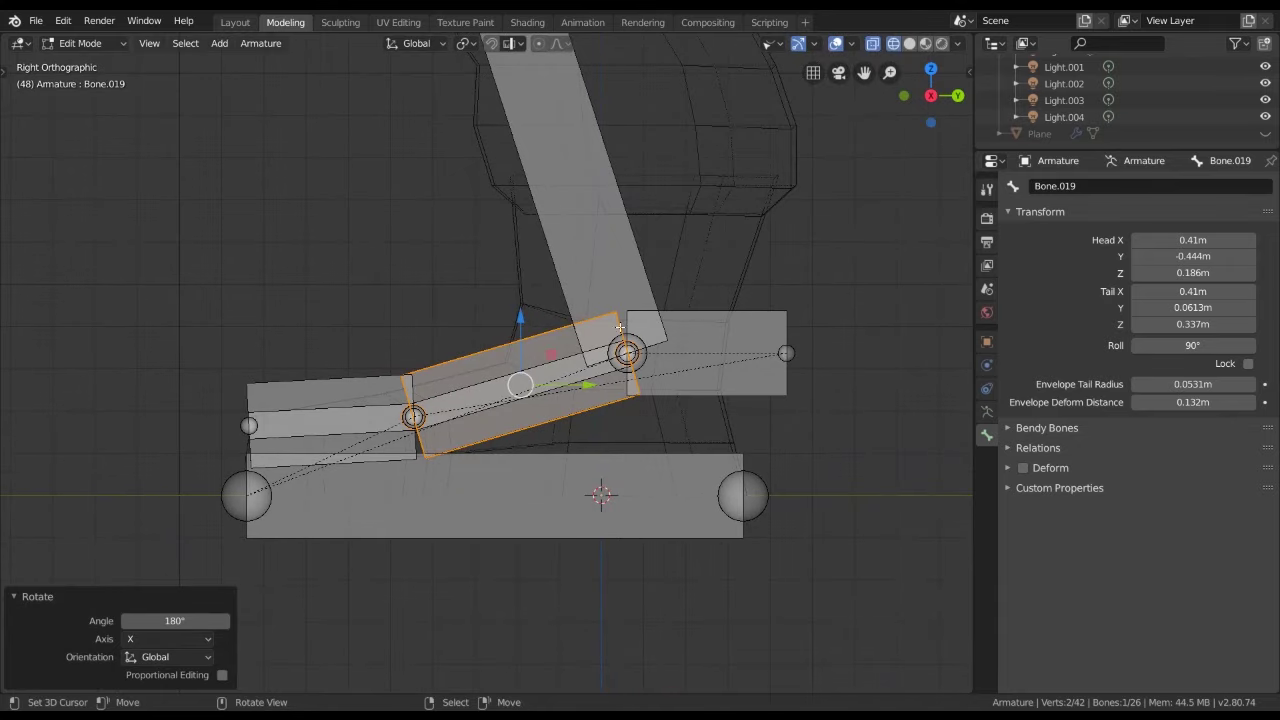
Rotate Bone.019 in Pose Mode to test the foot roll
key("ctrl+Tab")
left_click(540, 317)
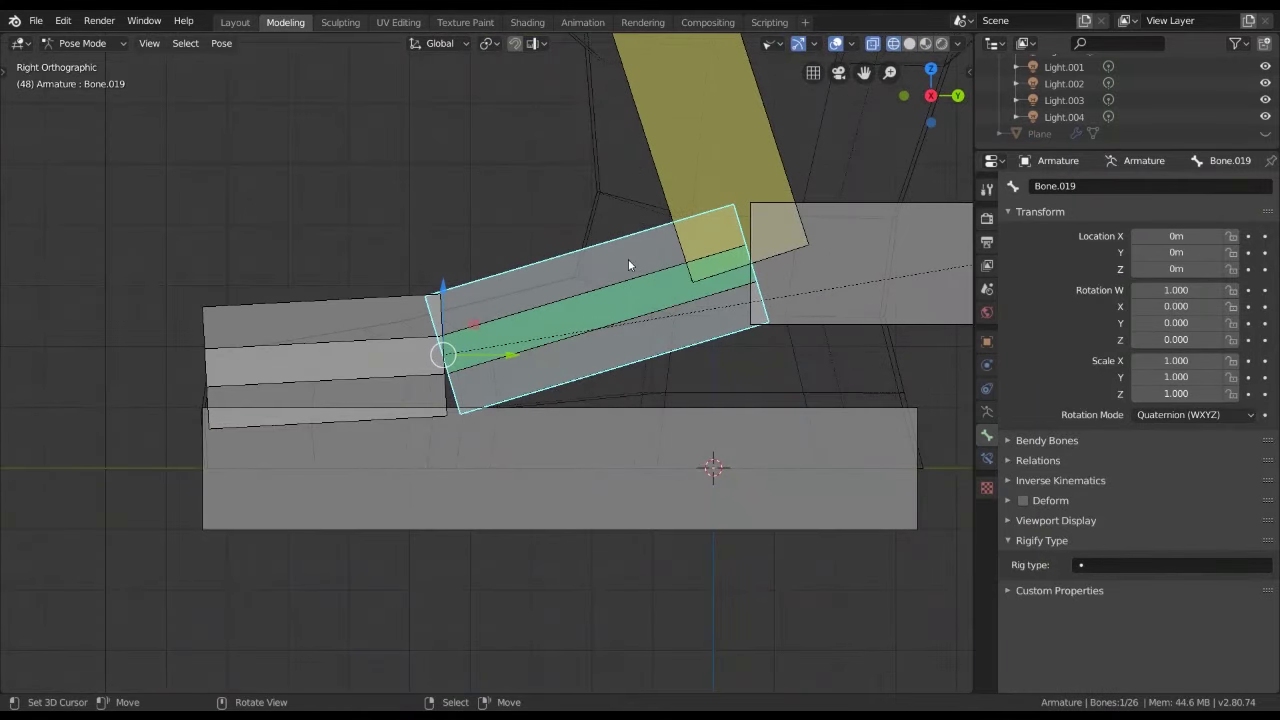
mouse_move(628, 259)
middle_mouse_down()
mouse_move(590, 309)
mouse_move(604, 367)
mouse_move(586, 289)
middle_mouse_up()
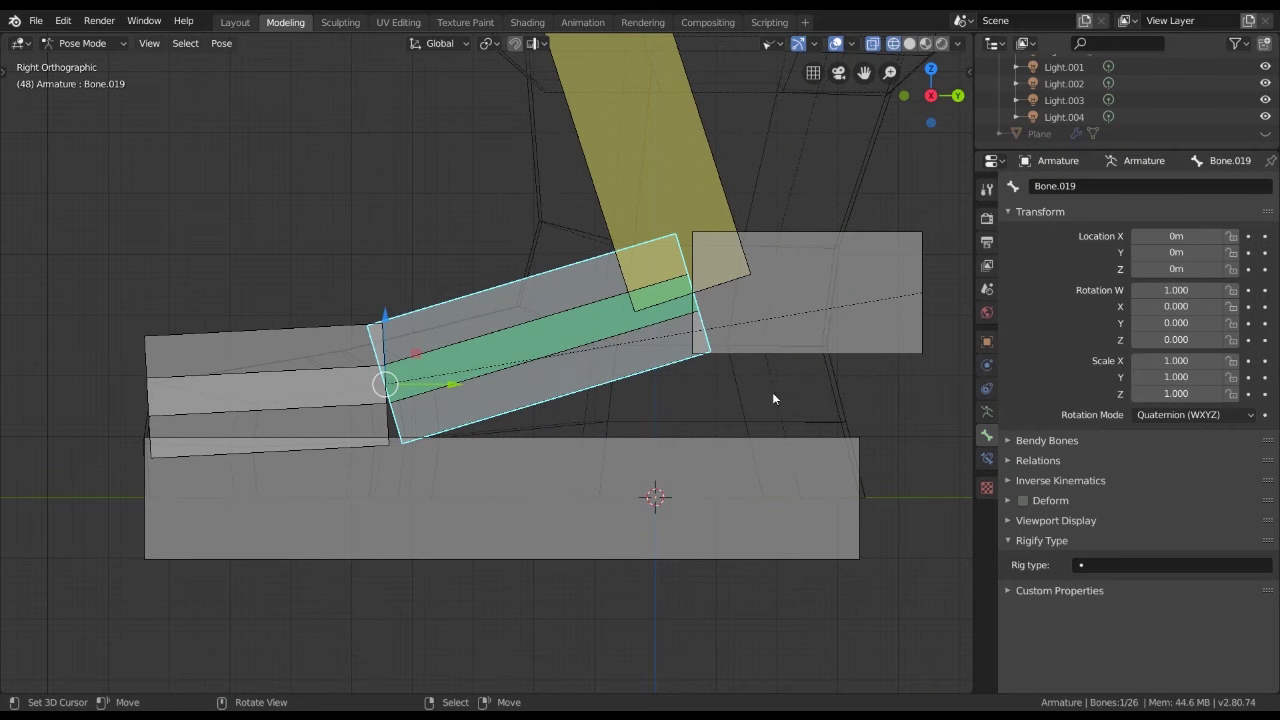
key("r")
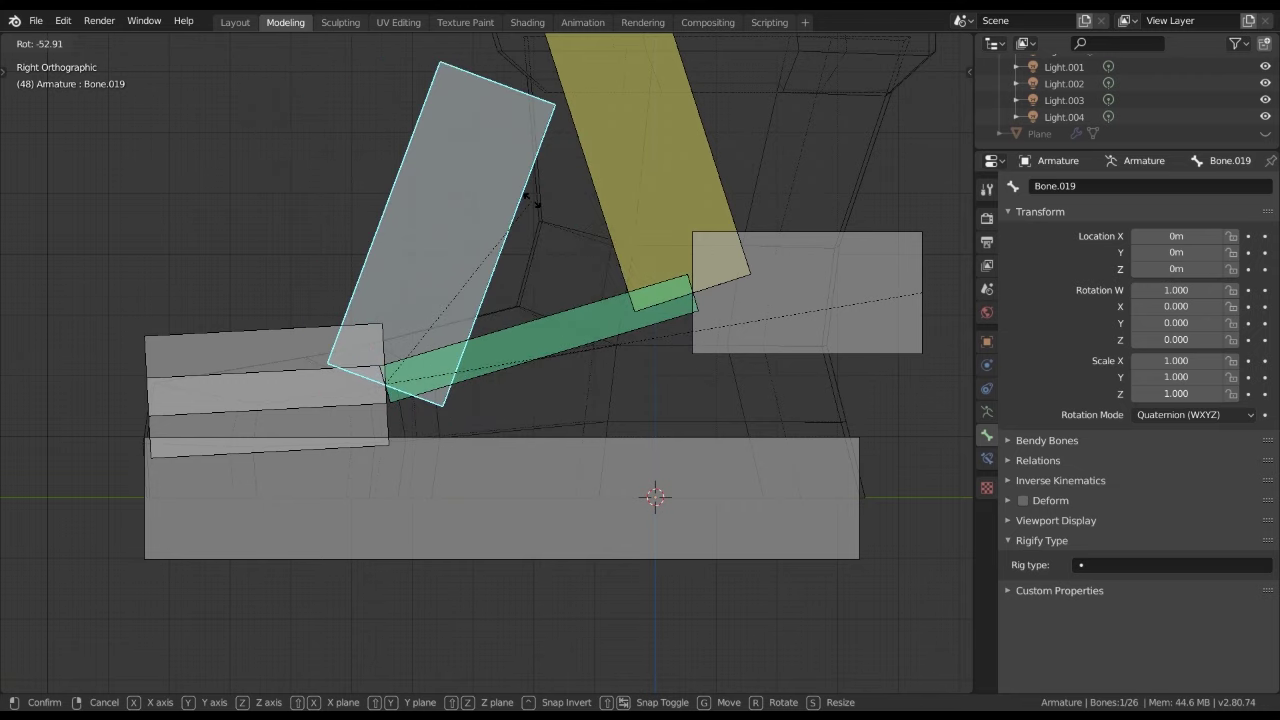
left_click(655, 371)
Try a connected parenting with Bone.021, then undo it
key("Tab")
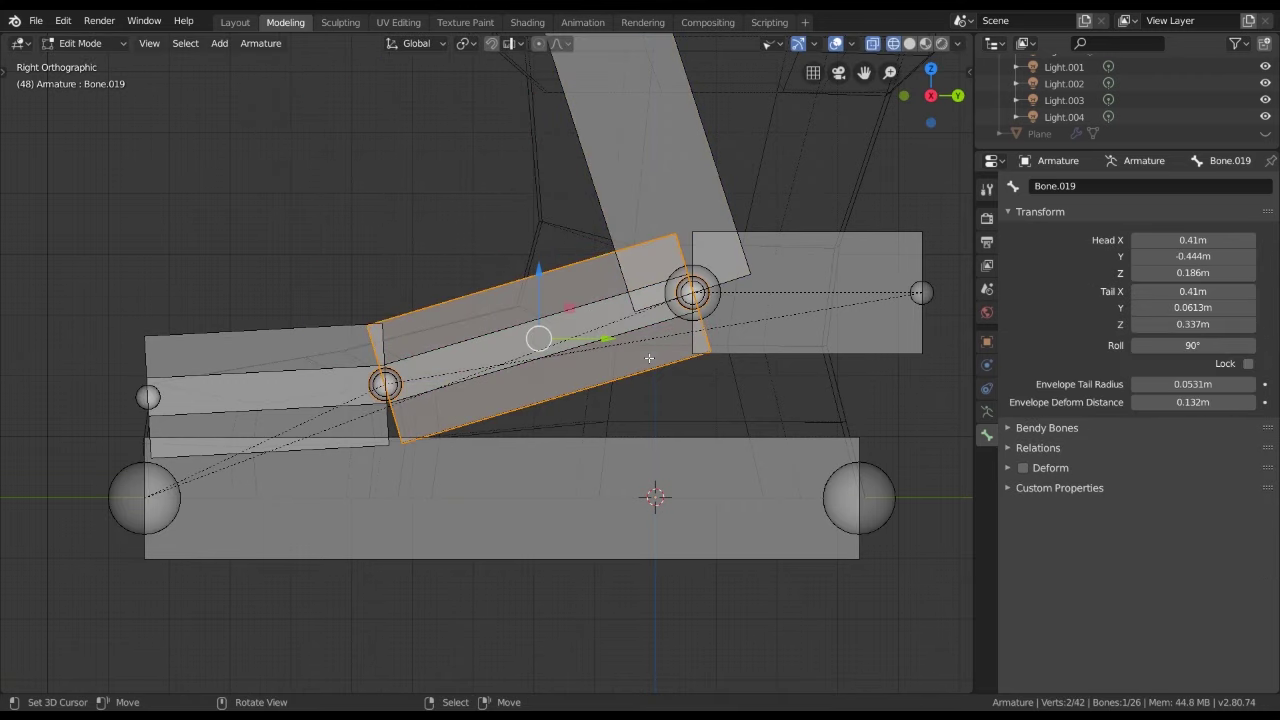
mouse_move(728, 362)
middle_mouse_down("shift")
mouse_move(644, 400)
mouse_move(690, 395)
middle_mouse_up("shift")
left_click(680, 350, "shift")
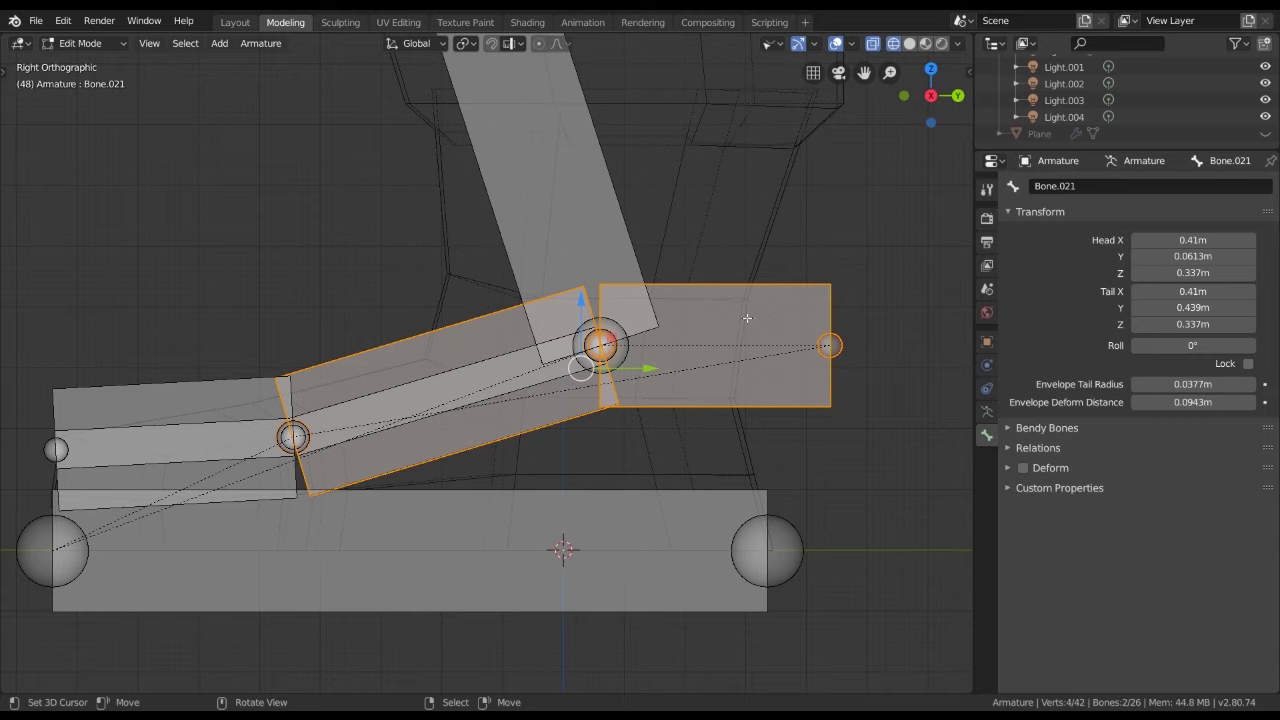
key("ctrl+p")
left_click(796, 347)
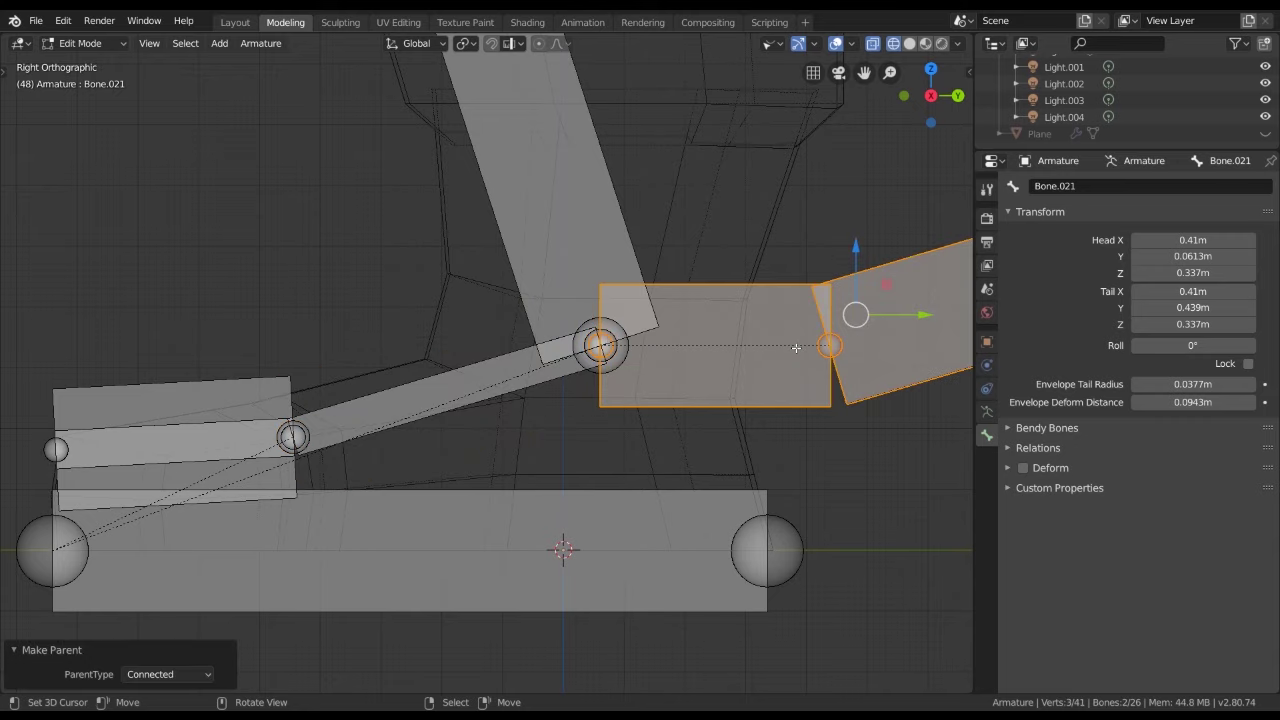
key("ctrl+z")
Make Bone.021 a connected child of Bone.019 and test-move it
left_click(788, 285)
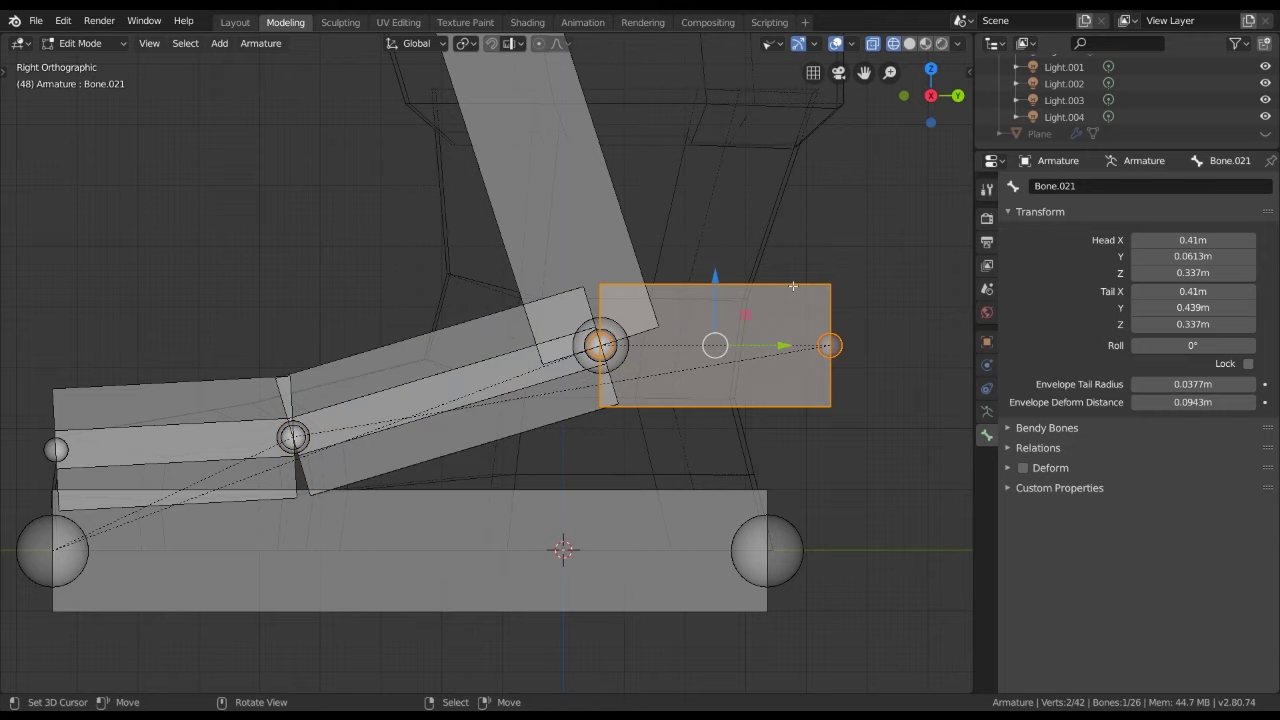
left_click(430, 338, "shift")
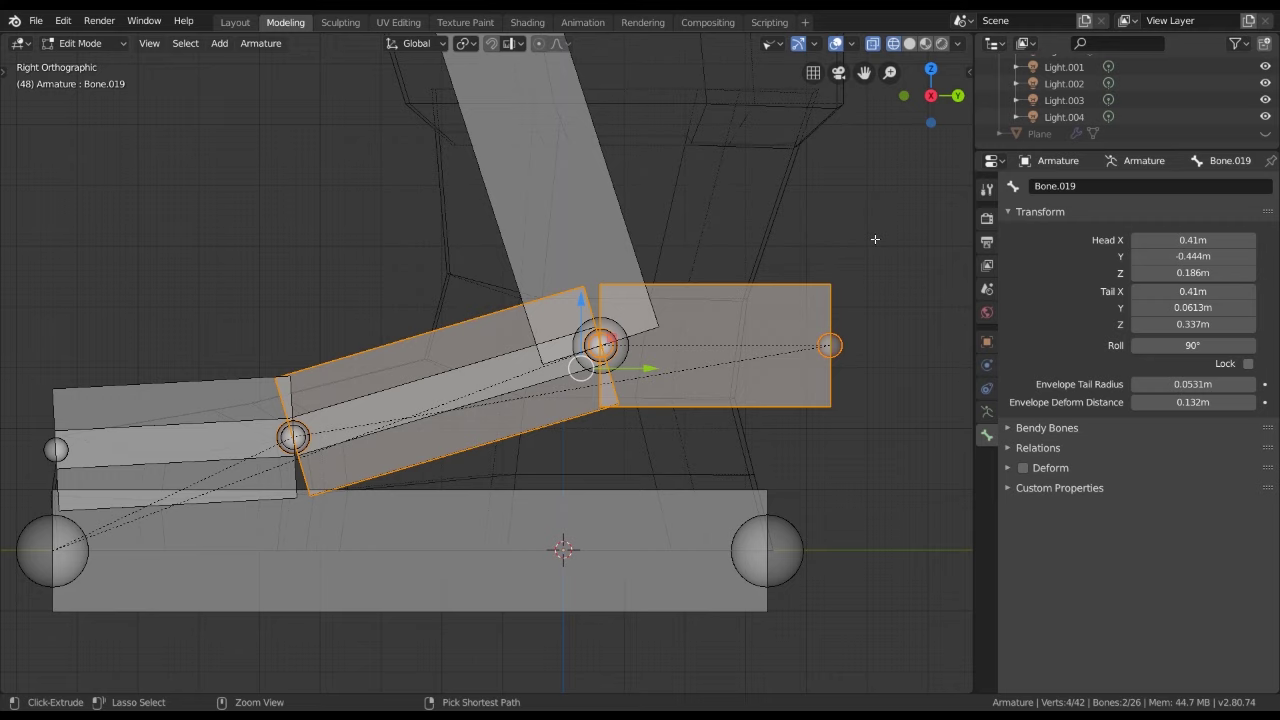
key("ctrl+p")
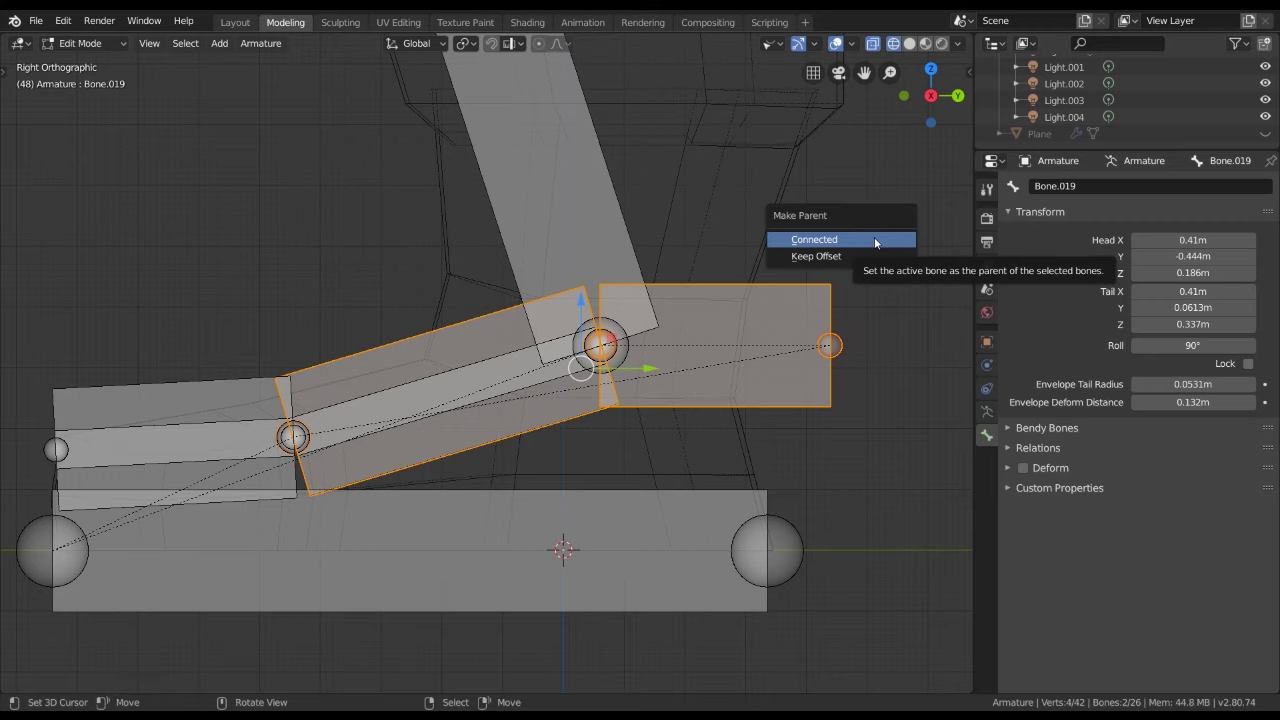
left_click(875, 241)
scroll(666, 380, "down", 2)
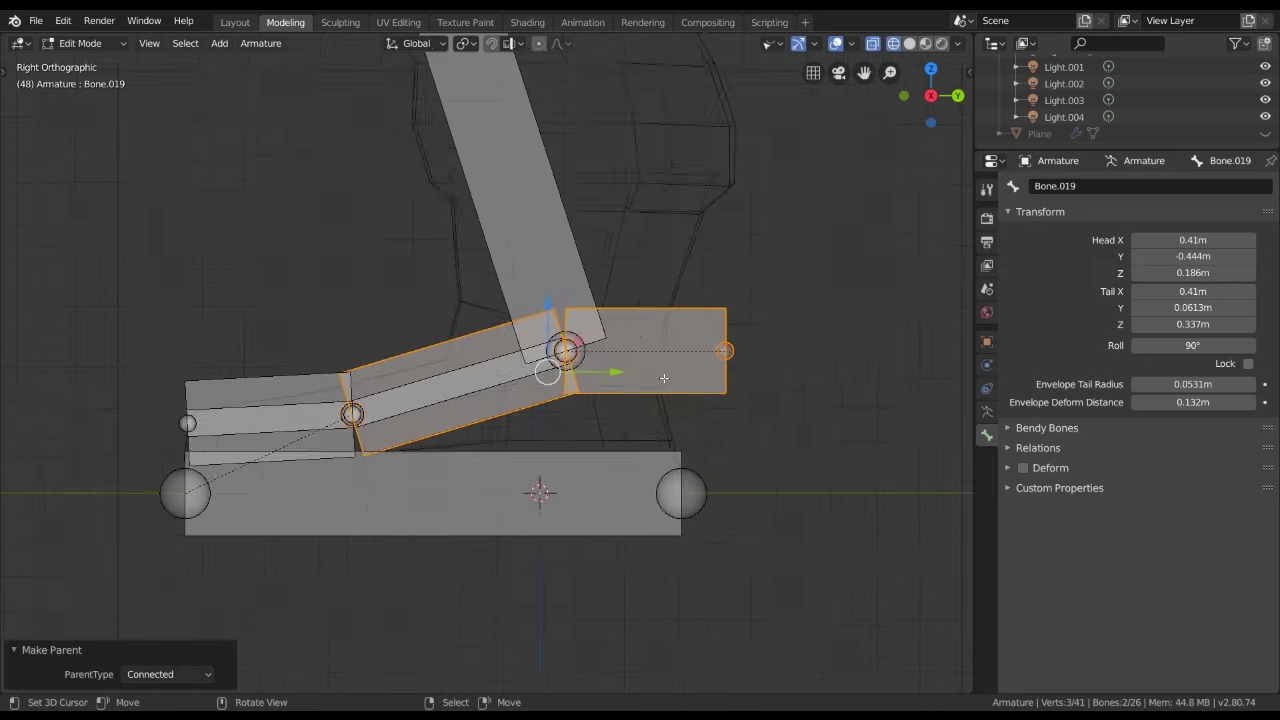
scroll(664, 450, "down", 1)
left_click(652, 454)
left_click(641, 384)
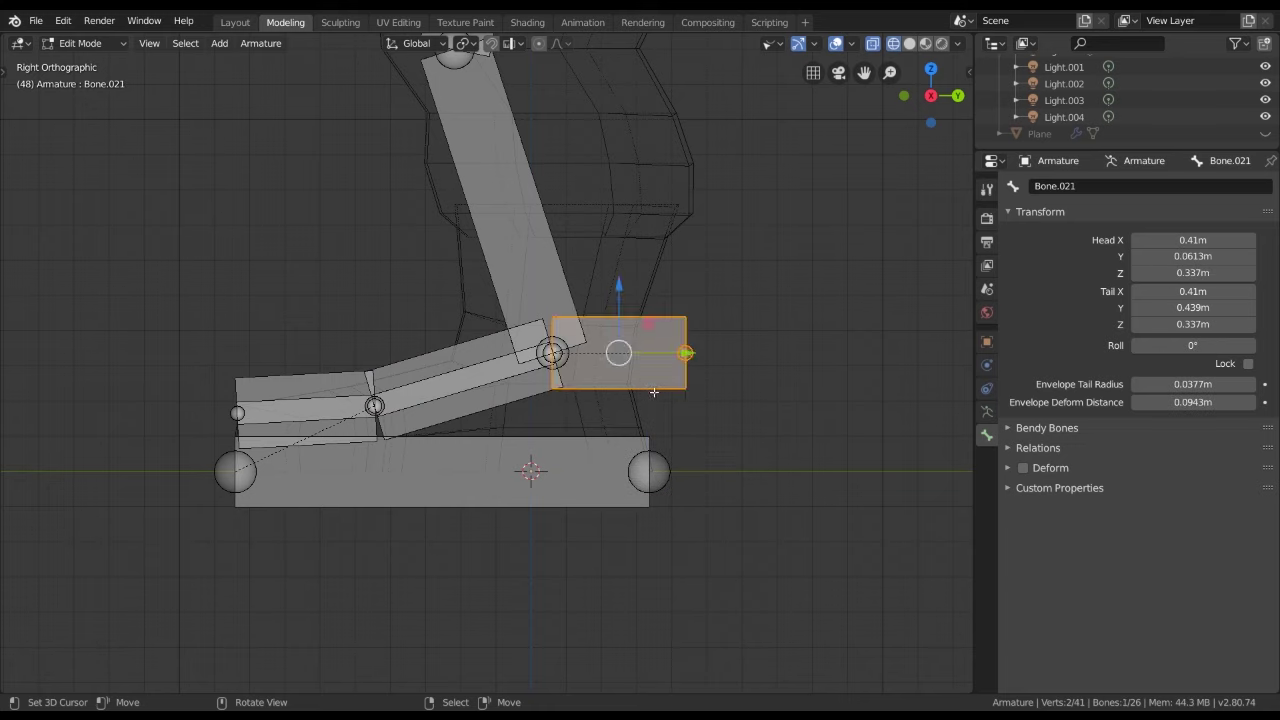
key("g")
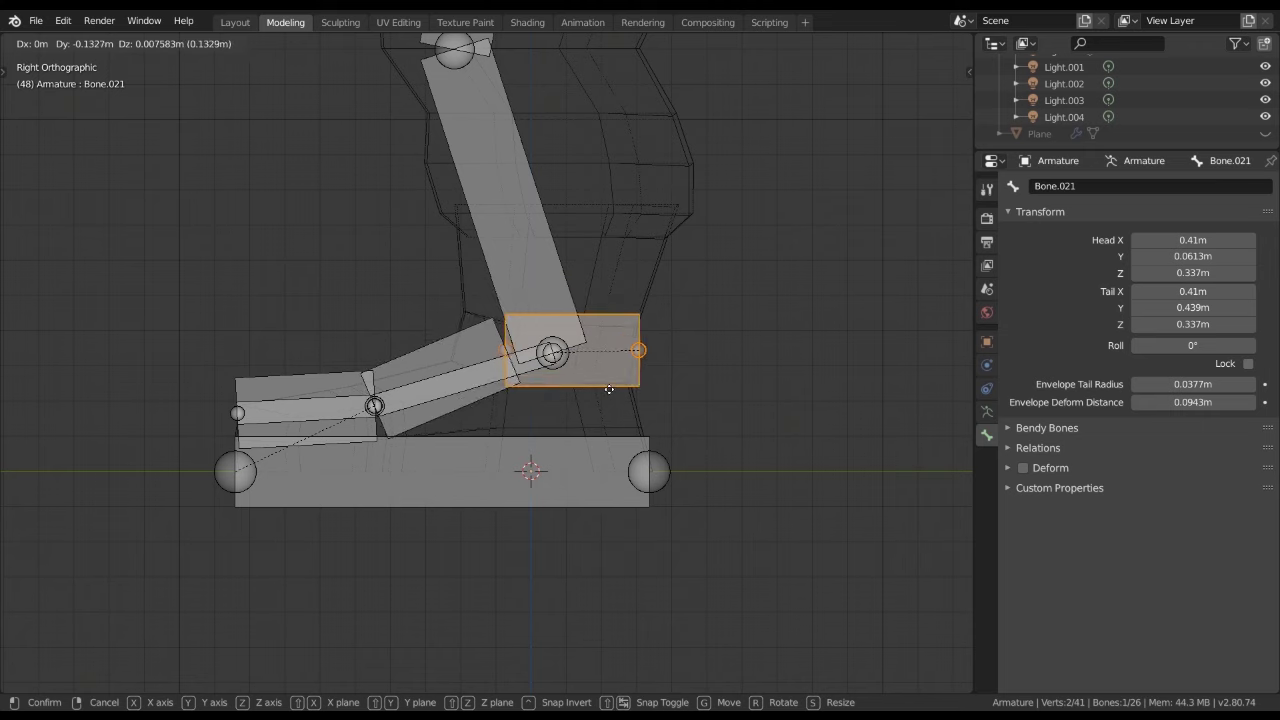
right_click(609, 389)
scroll(600, 400, "up", 2)
Parent the tilted Bone.019 to Bone.022 with Keep Offset and test-move them together
right_click(596, 410)
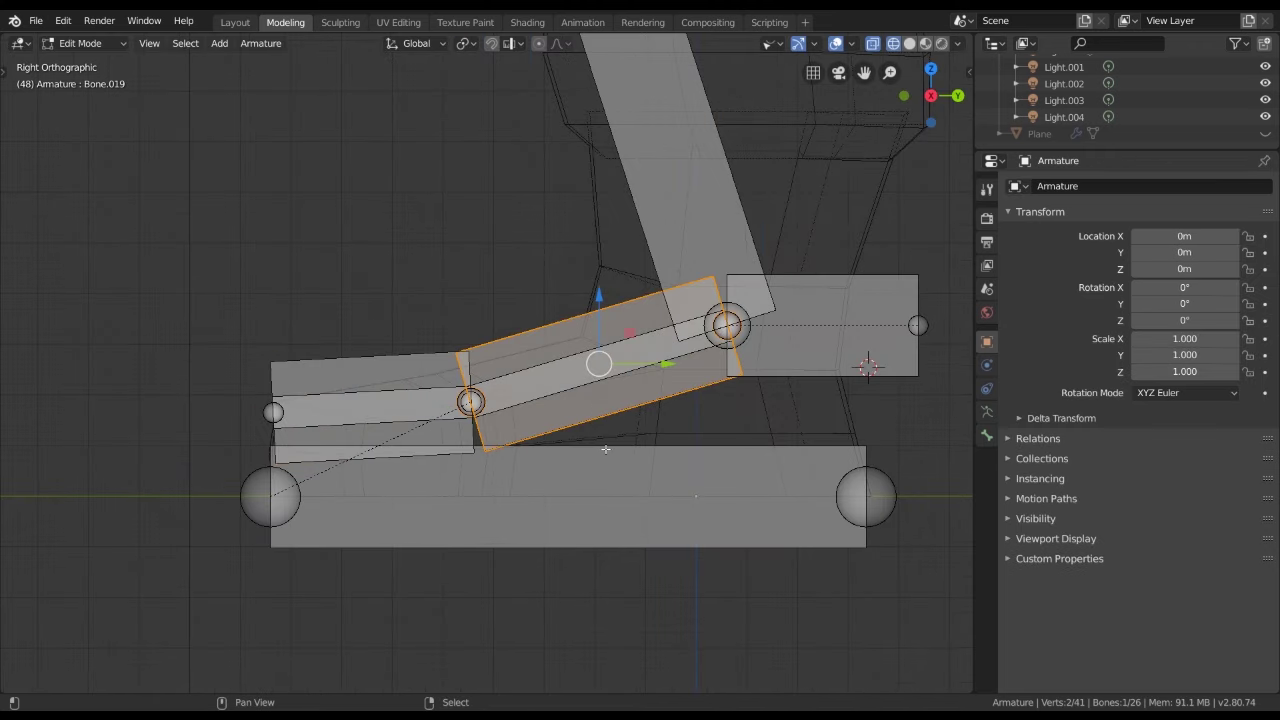
right_click(605, 449, "shift")
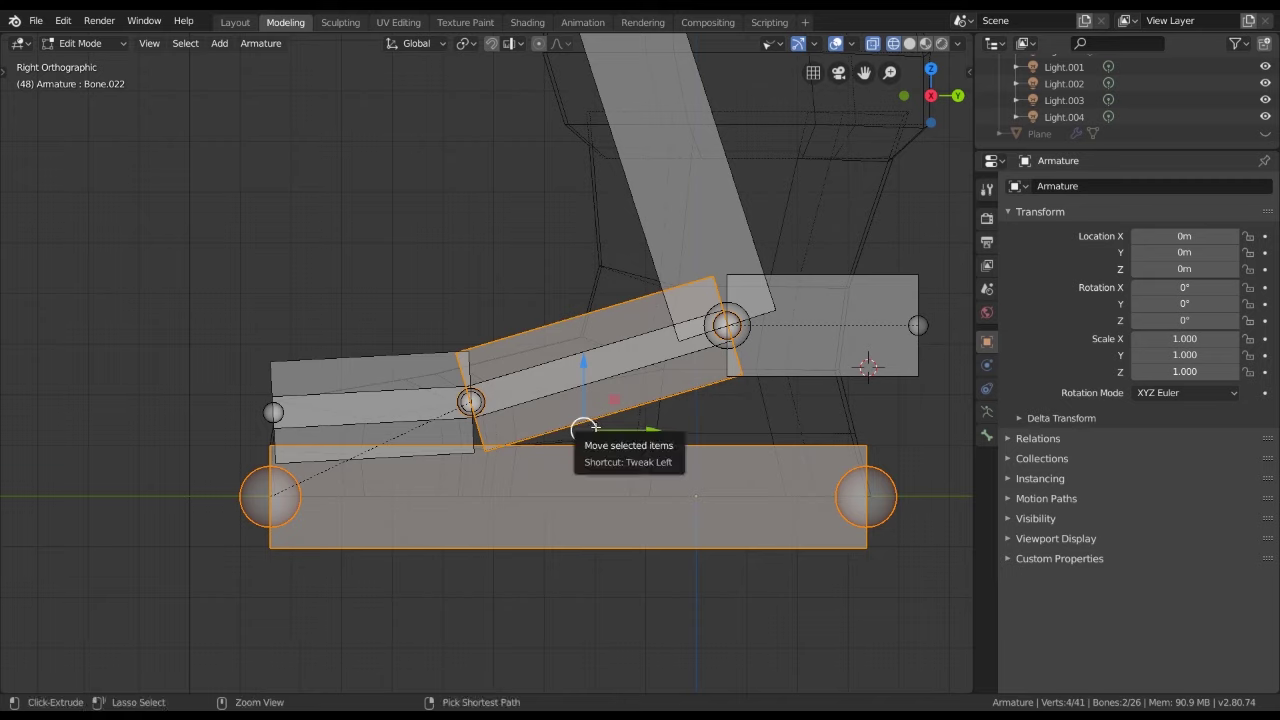
key("ctrl+p")
left_click(594, 427)
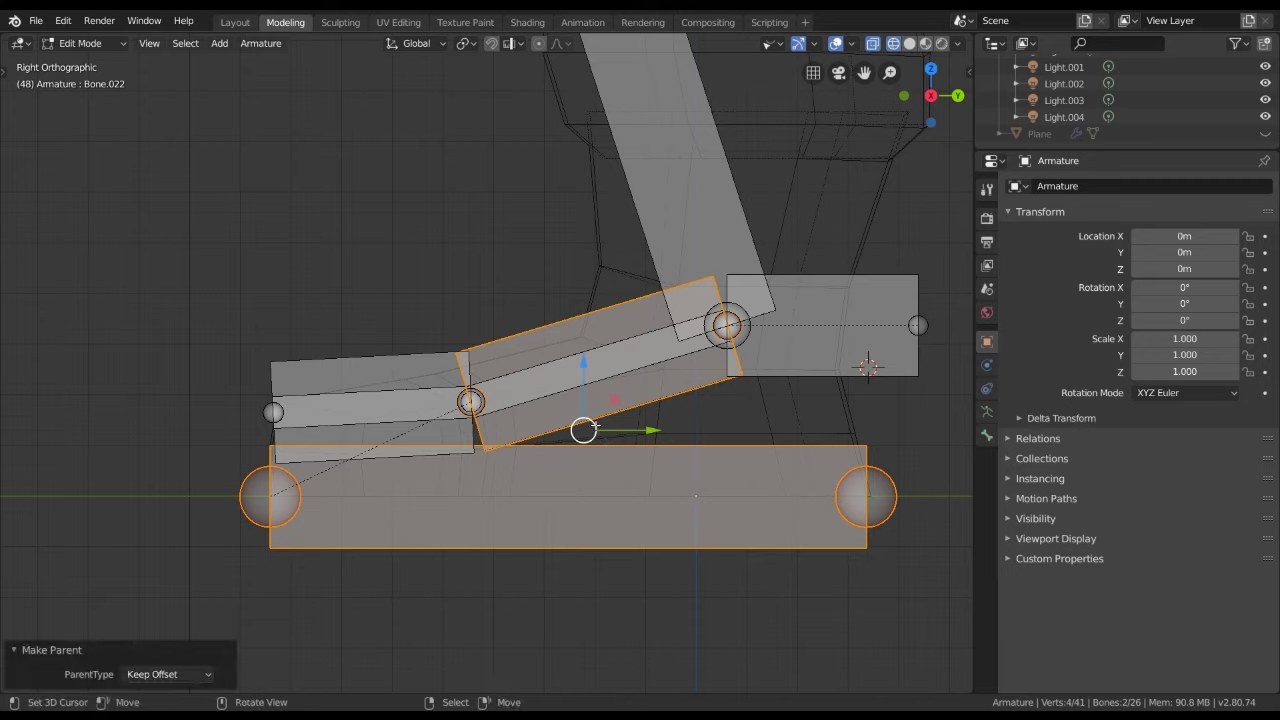
left_click_drag(601, 418, 690, 489)
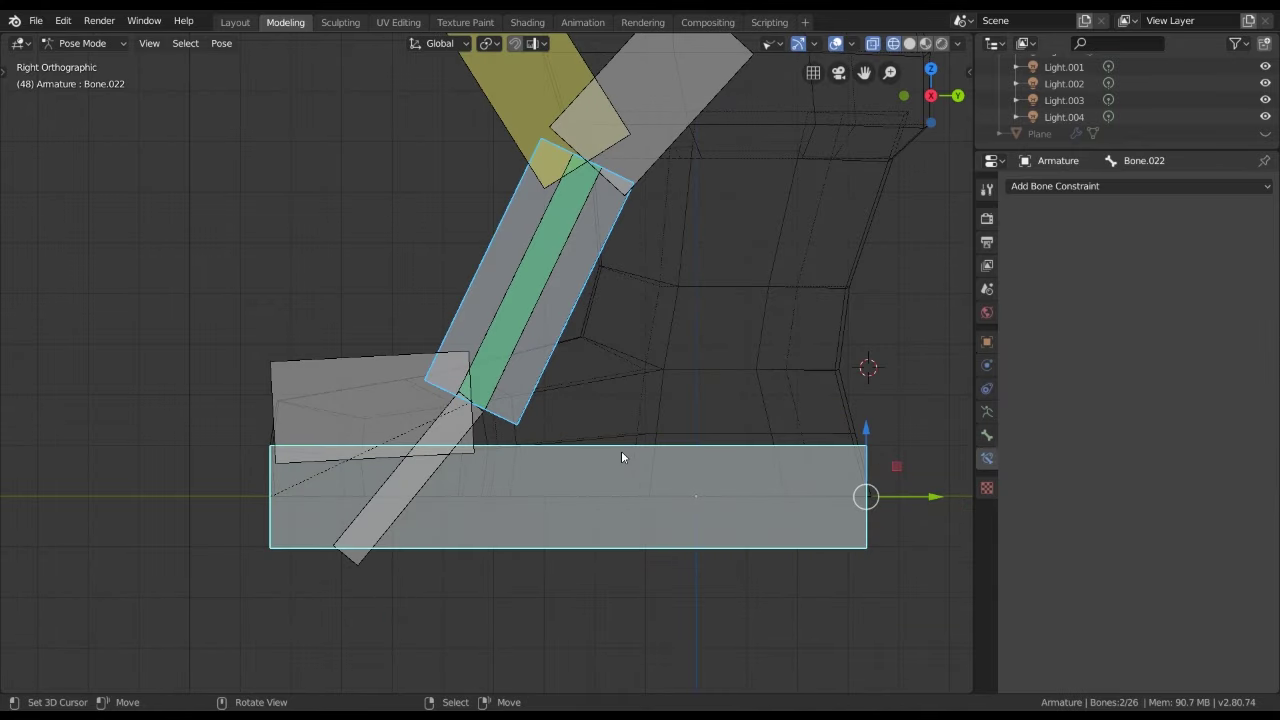
Move the foot-control bone Bone.022 twice to test the leg
left_click(621, 452)
key("g")
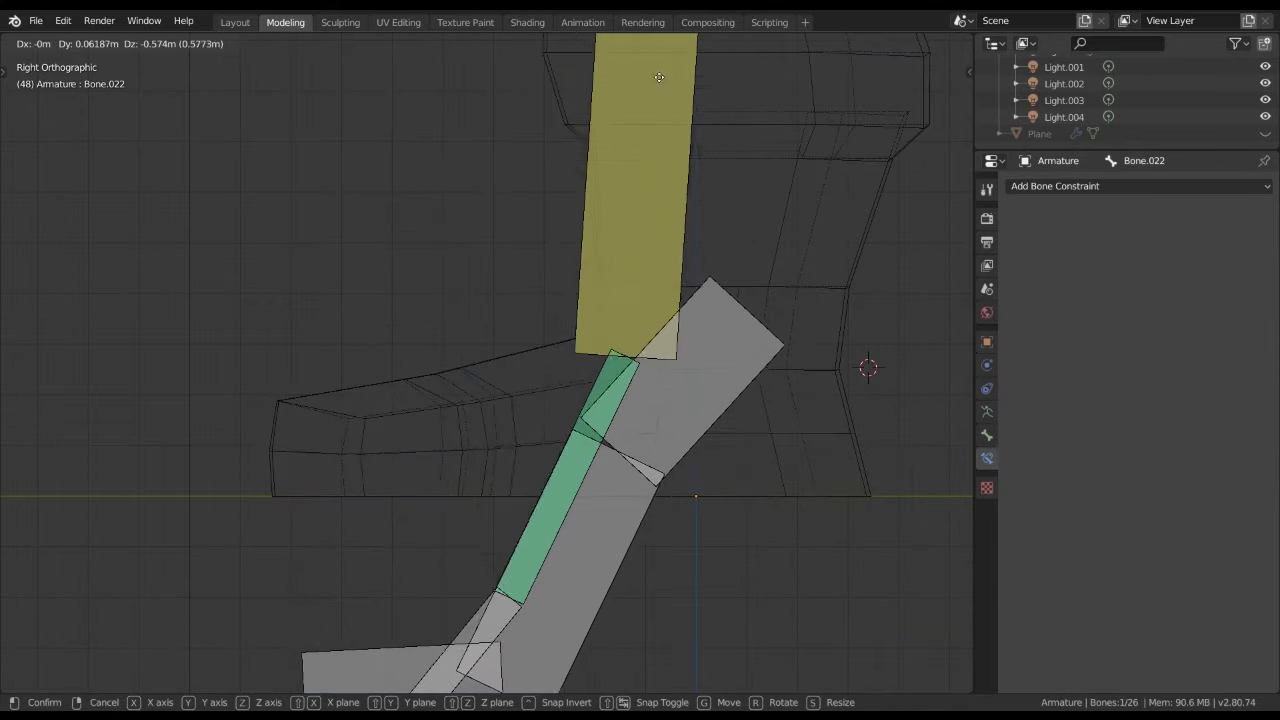
left_click(574, 574)
scroll(580, 510, "down", 3)
key("g")
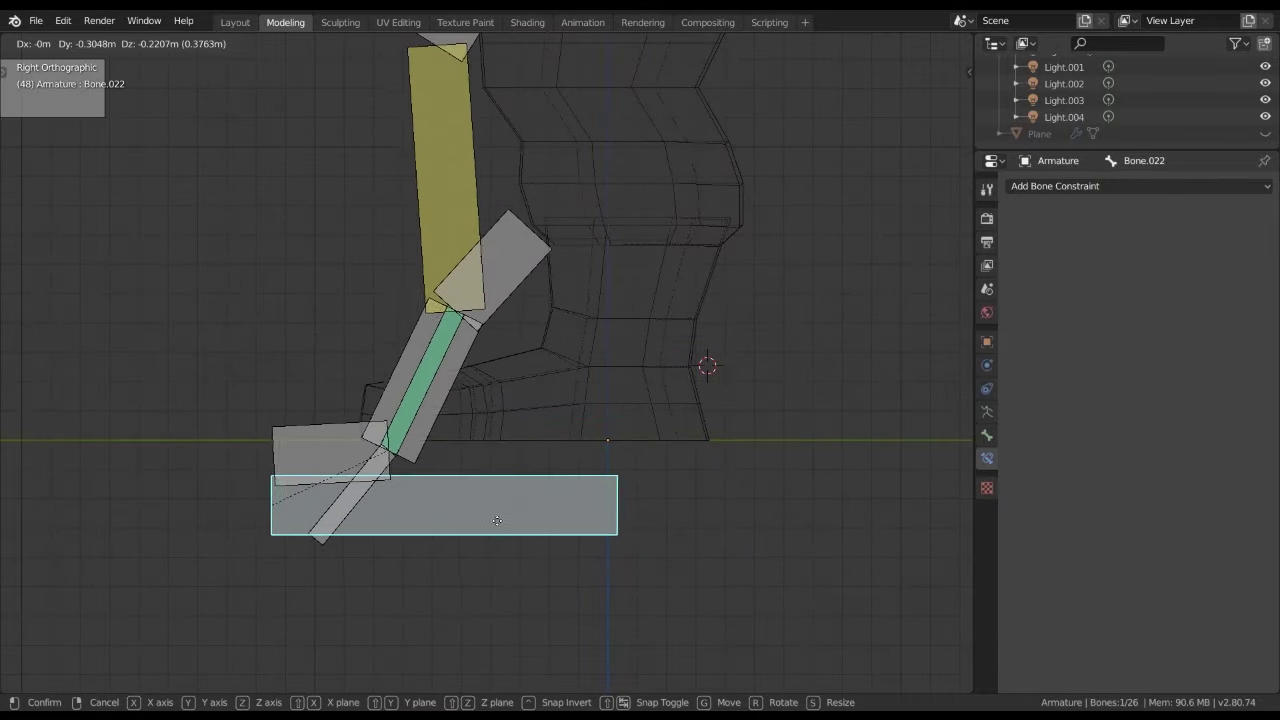
left_click(586, 455)
Select Bone.019 and undo the test moves, restoring the unposed leg
left_click(548, 280)
left_click(555, 280)
key("t")
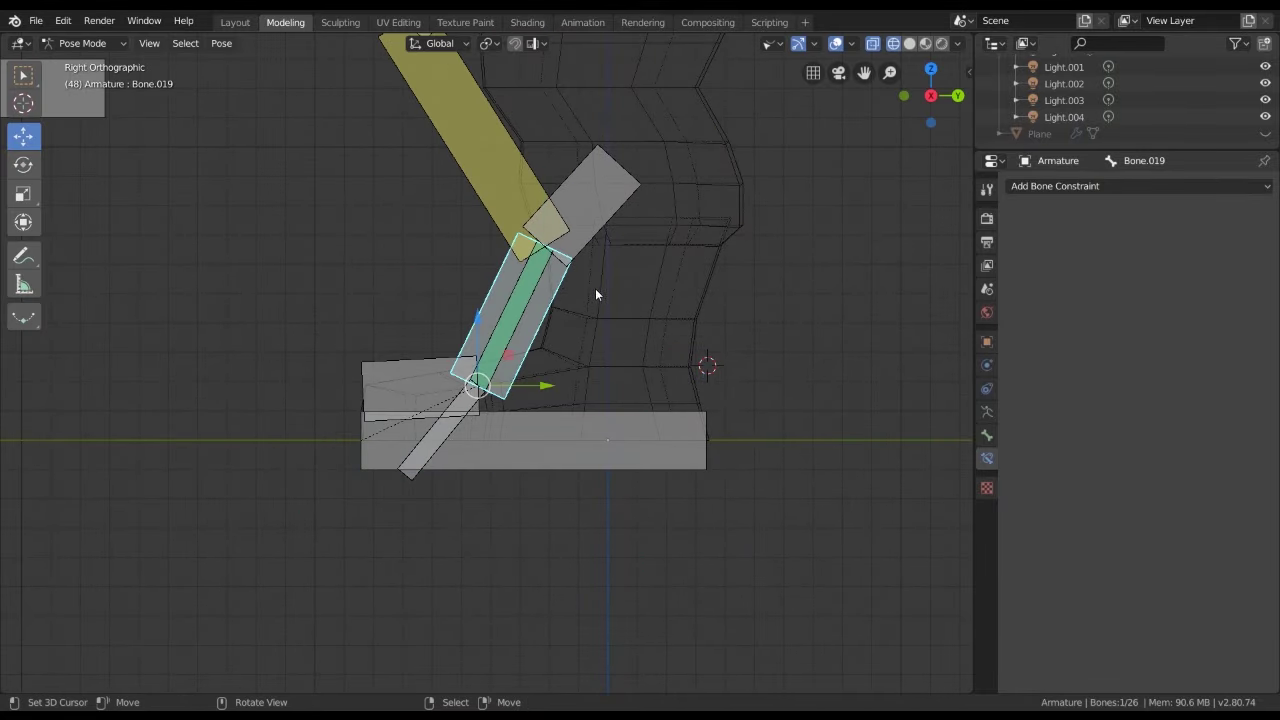
key("r")
key("Escape")
key("F3")
key("Escape")
key("ctrl+z")
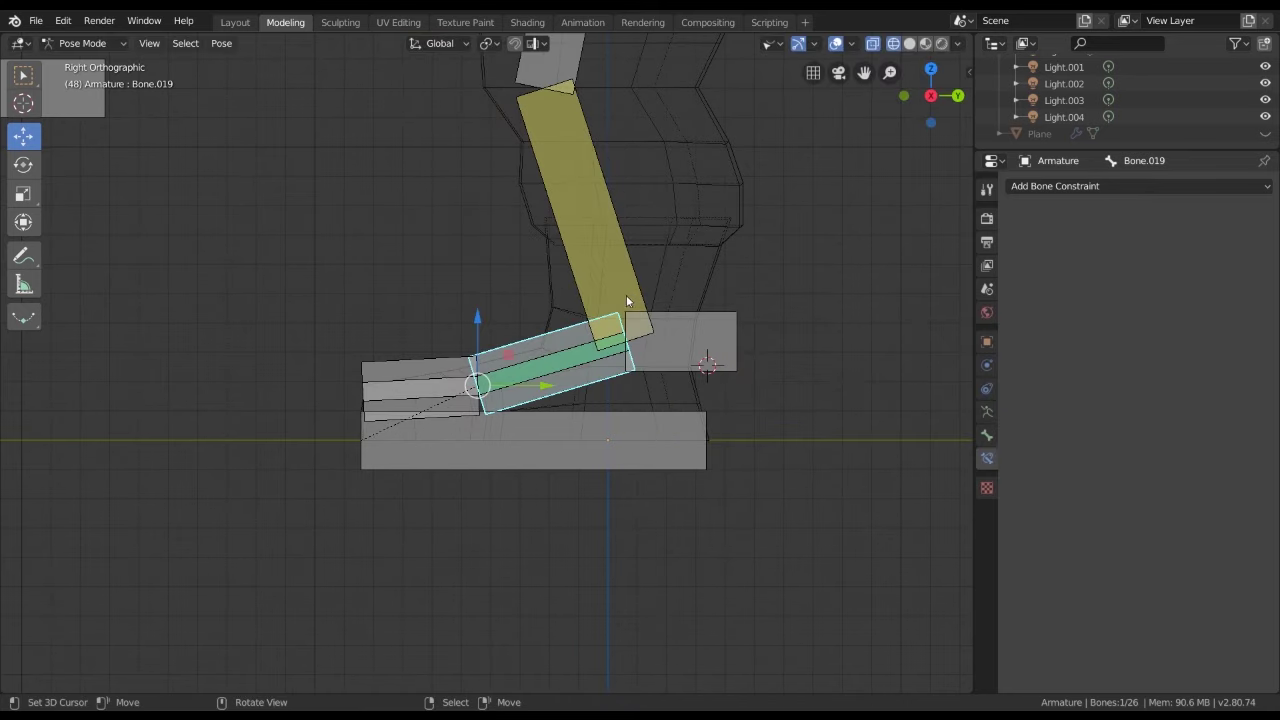
middle_click_drag(618, 280, 643, 348, "shift")
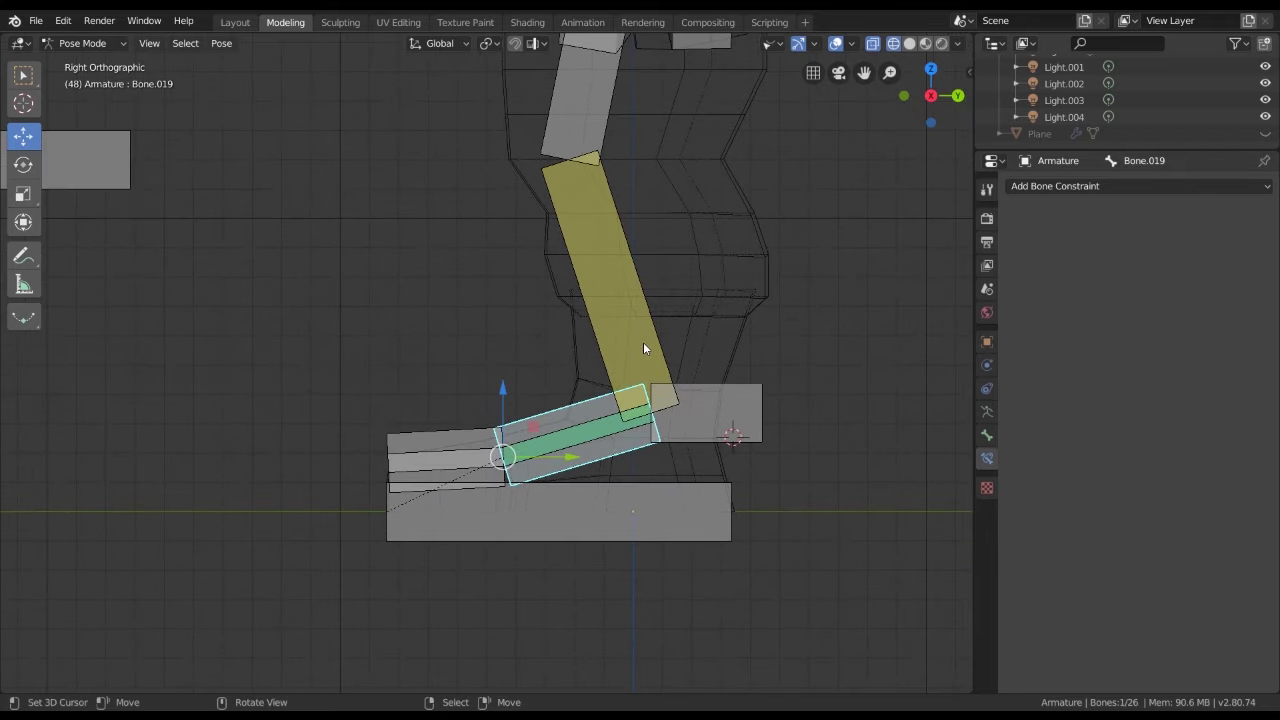
scroll(620, 400, "up", 2)
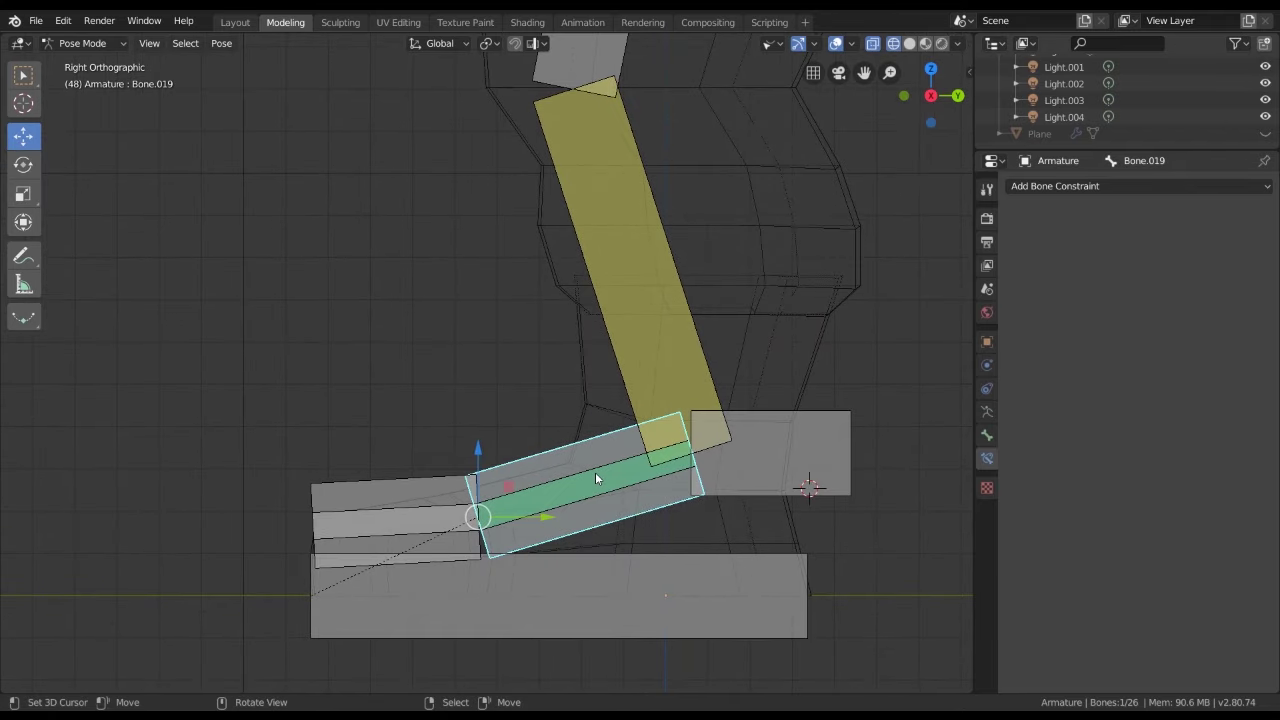
scroll(590, 476, "down", 2)
middle_click_drag(587, 485, 583, 487, "shift")
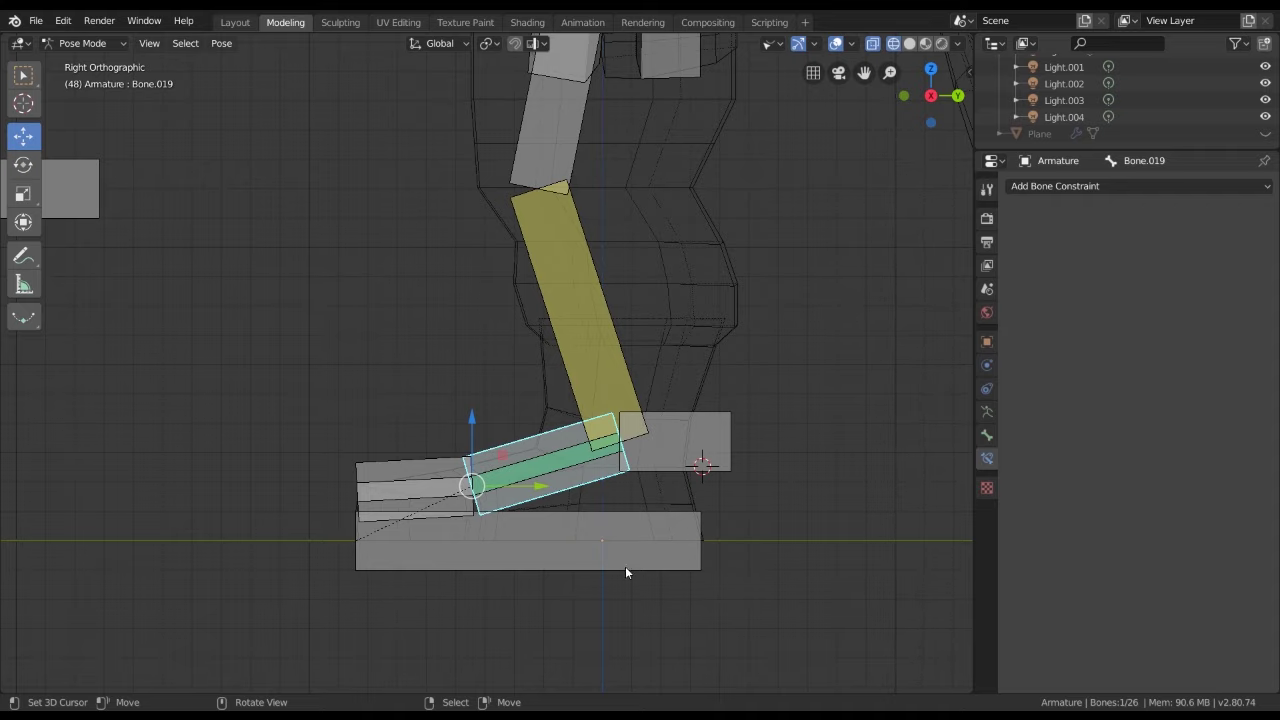
scroll(540, 525, "down", 2, "shift")
Rotate foot-roll bone Bone.019 to -47.6°, then undo it
left_click(411, 434)
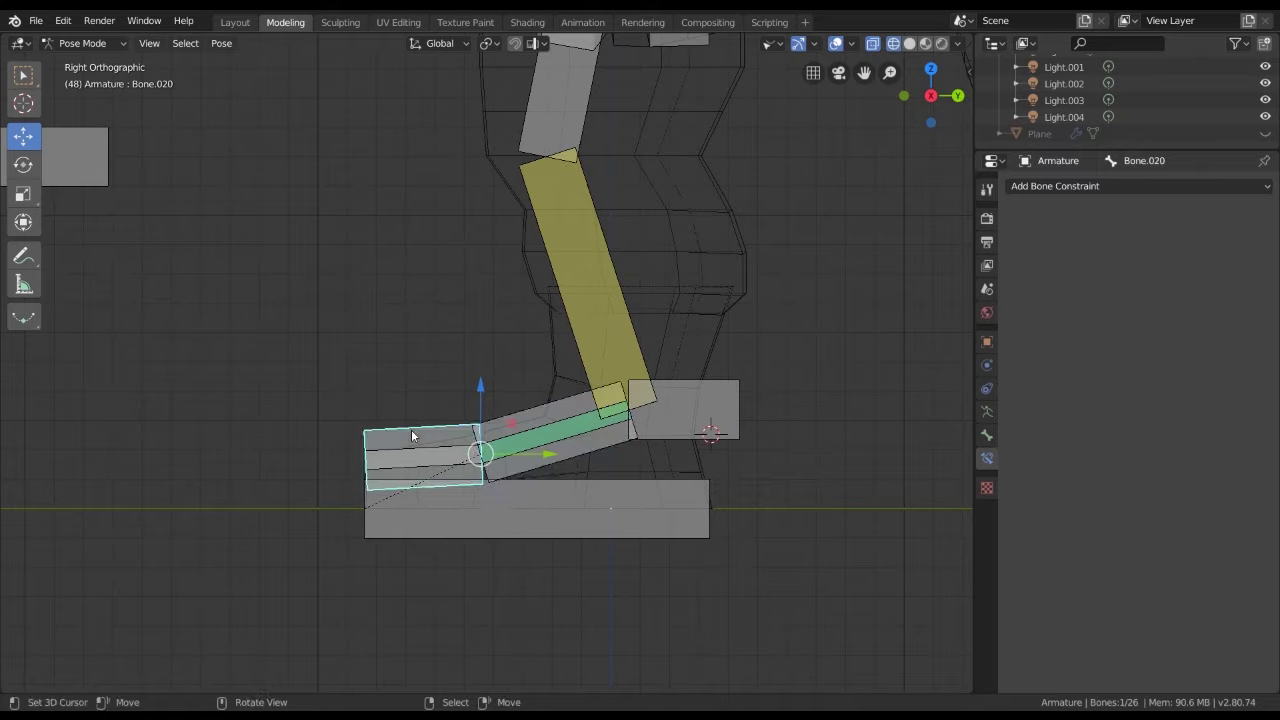
left_click(582, 457)
key("r")
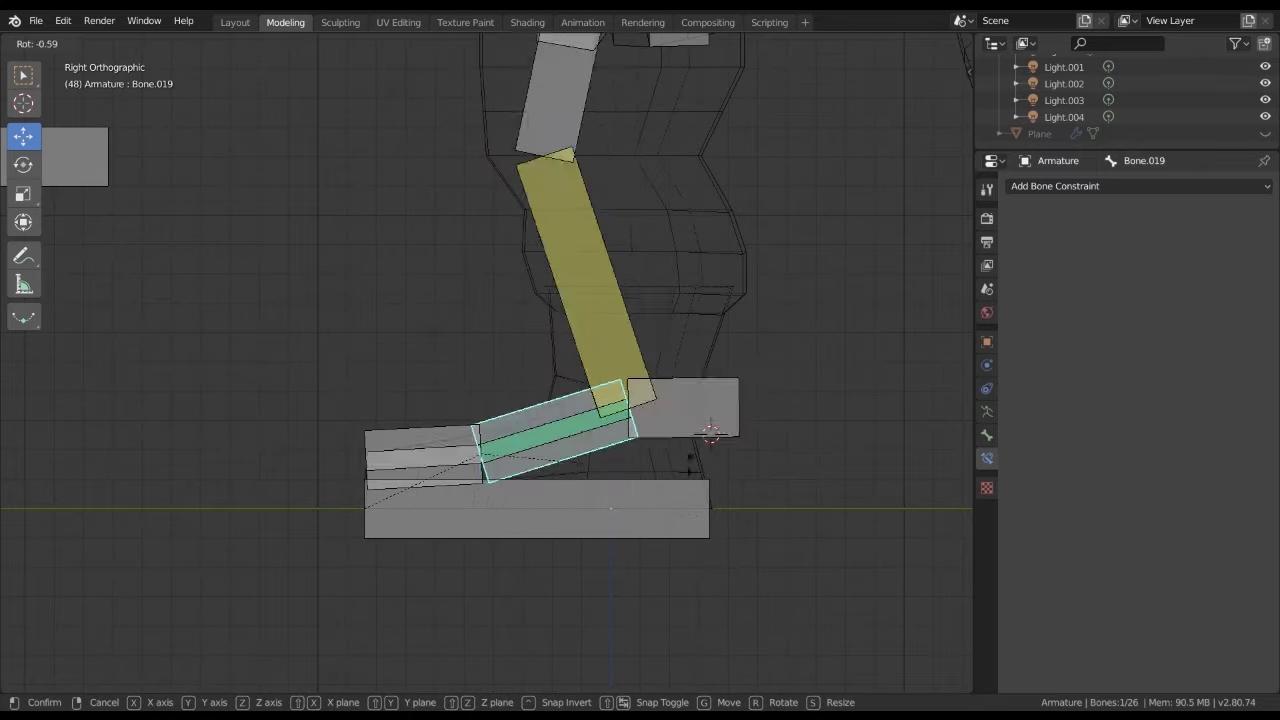
left_click(589, 360)
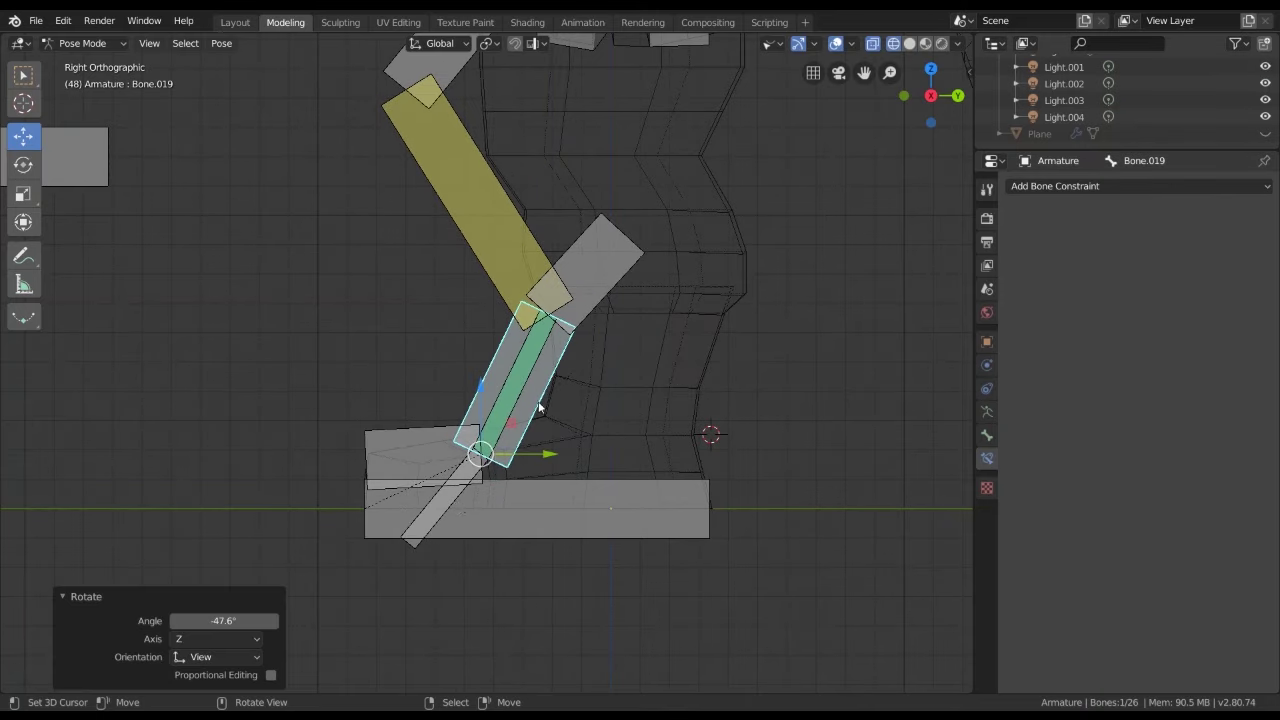
key("r")
right_click(628, 386)
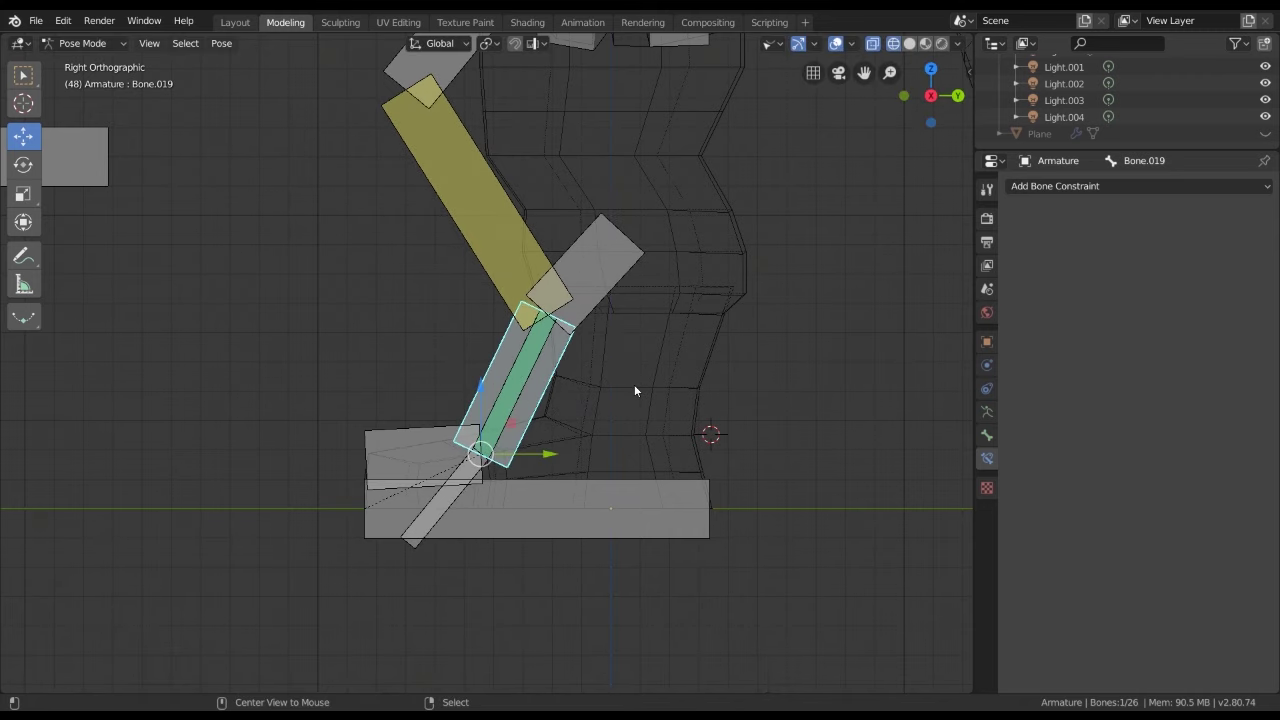
key("ctrl+z")
Rotate Bone.019 about -35° to raise the heel and bend the leg
left_click(439, 437)
scroll(445, 440, "up", 3)
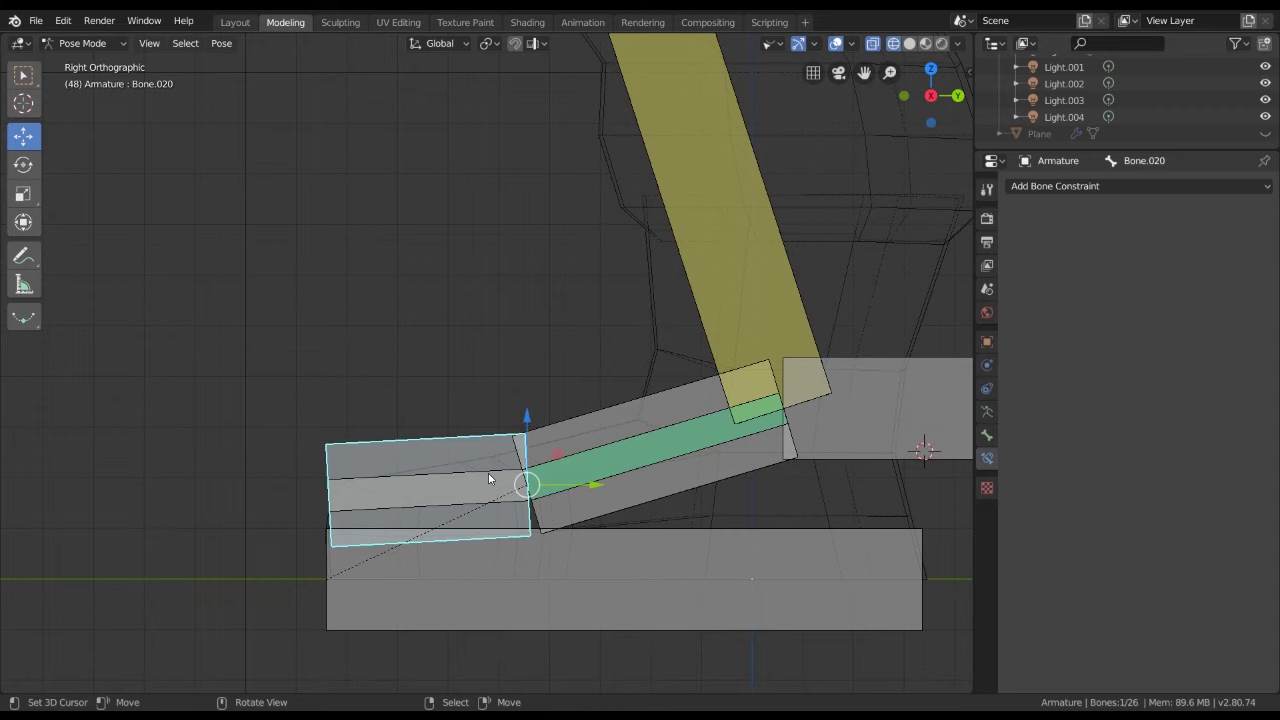
left_click(745, 478)
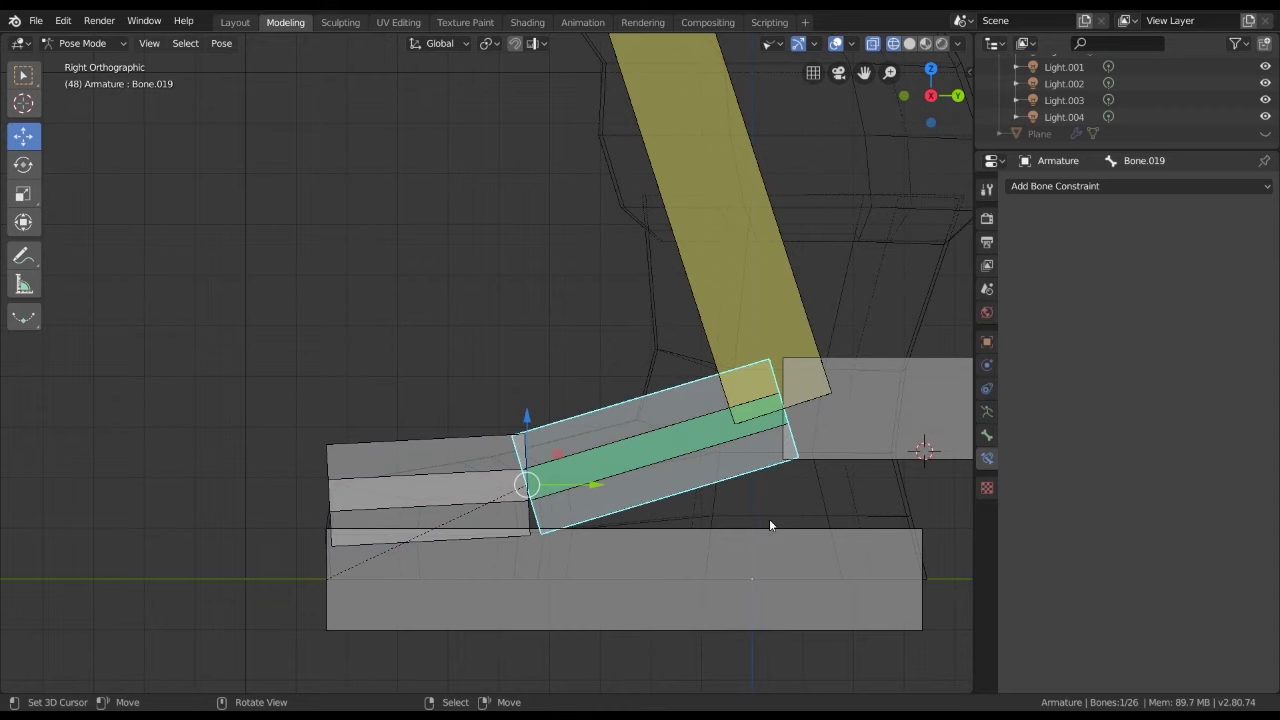
scroll(776, 527, "down", 2)
scroll(773, 555, "up", 2)
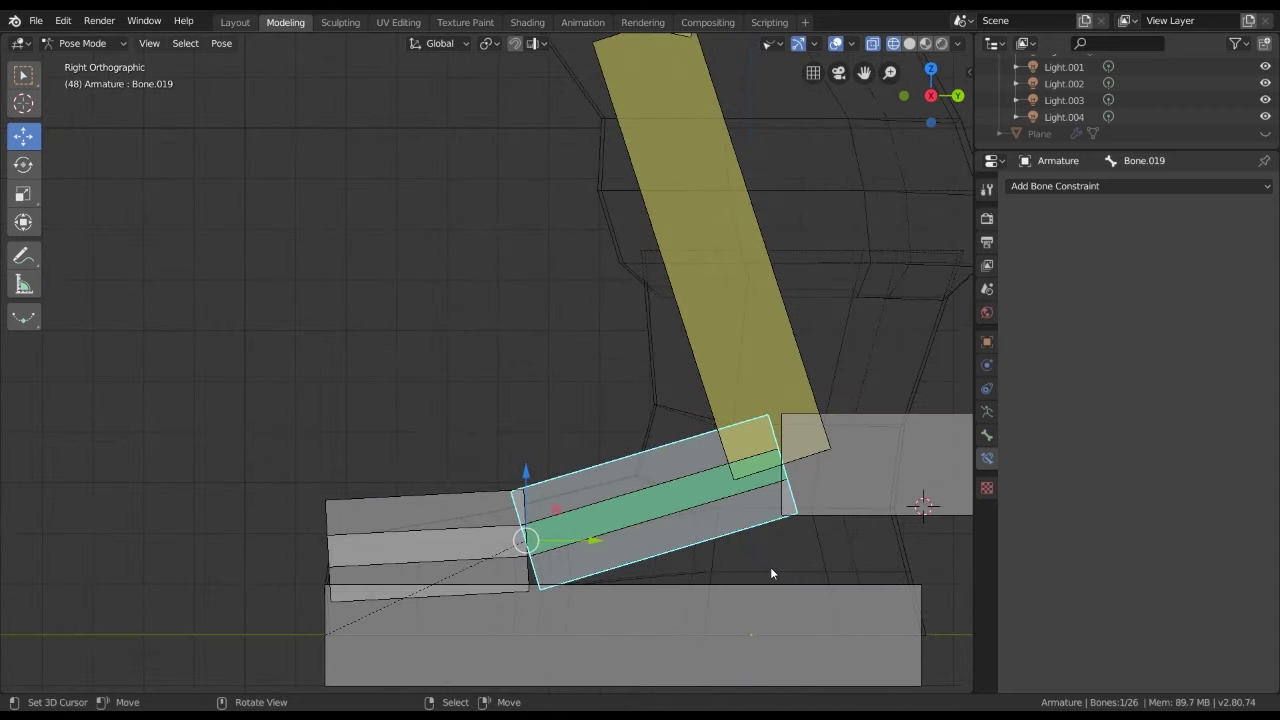
scroll(770, 552, "down", 2)
key("r")
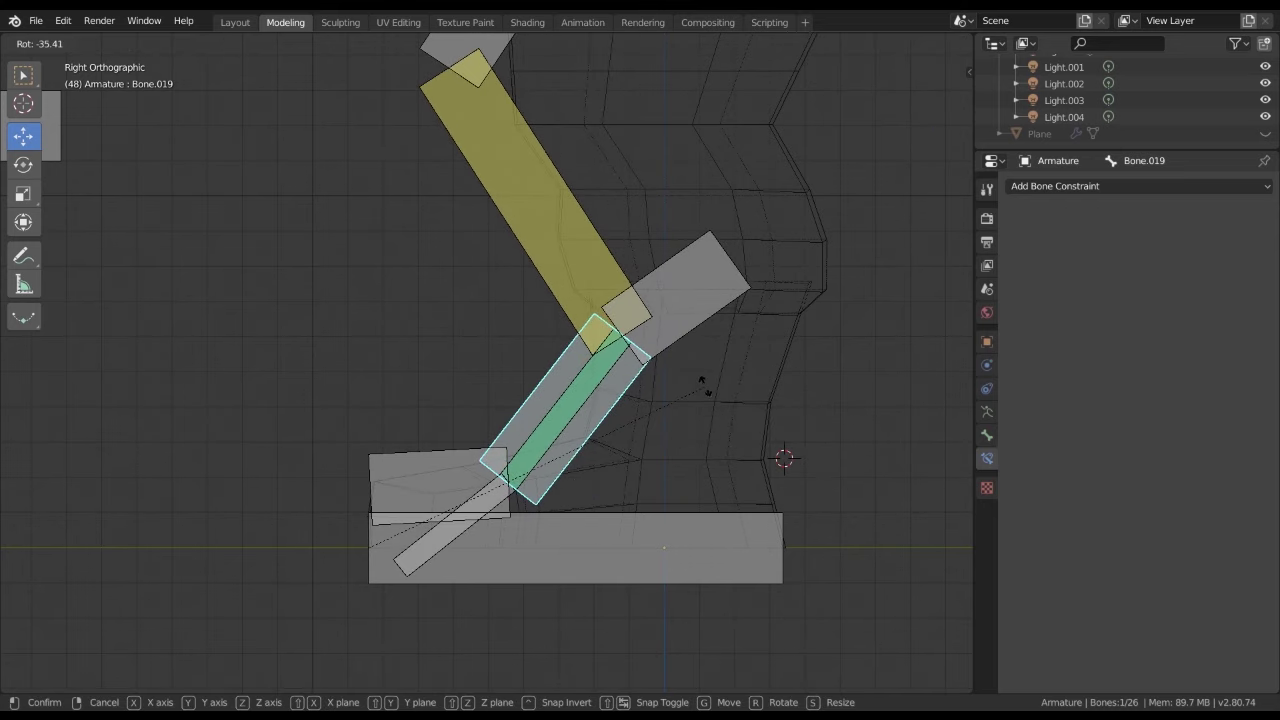
left_click(684, 429)
Select Bone.020 and add Bone.025 as the active bone
left_click(472, 505)
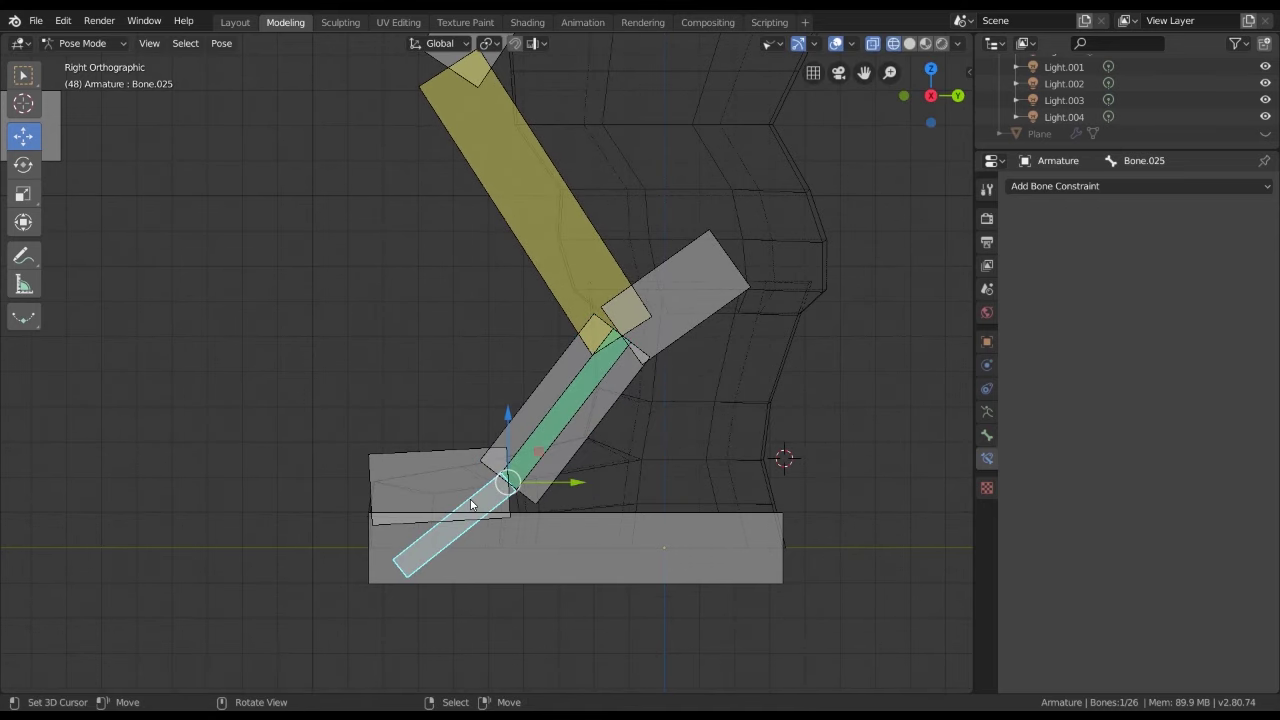
left_click(447, 458)
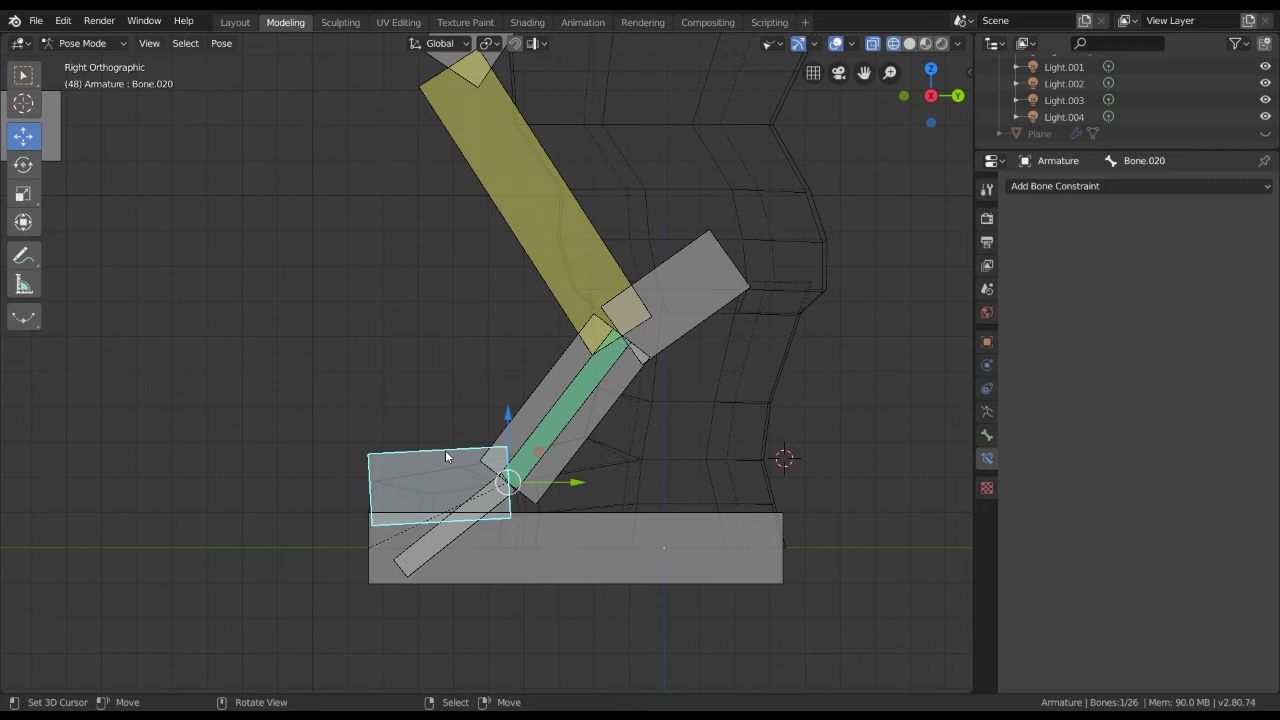
left_click(483, 494, "shift")
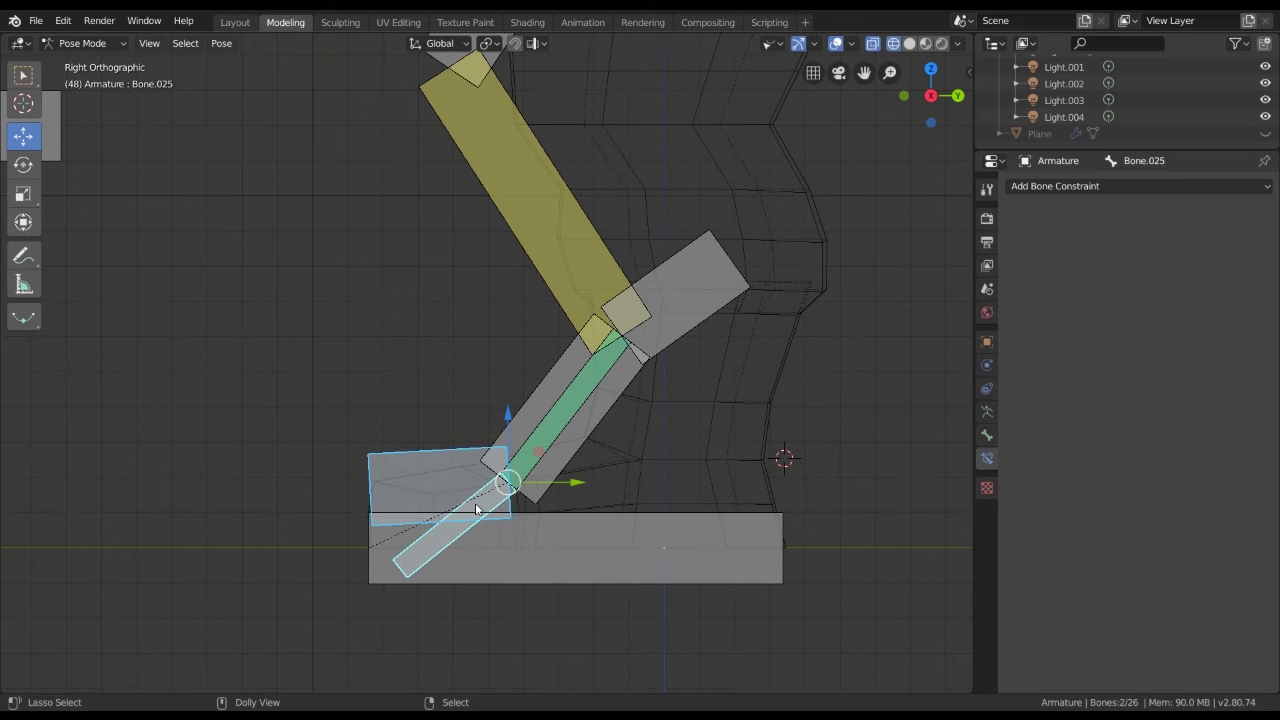
Add an IK constraint to Bone.025 targeting Bone.020, with Chain Length 1 and Use Tail off
key("shift+ctrl+c")
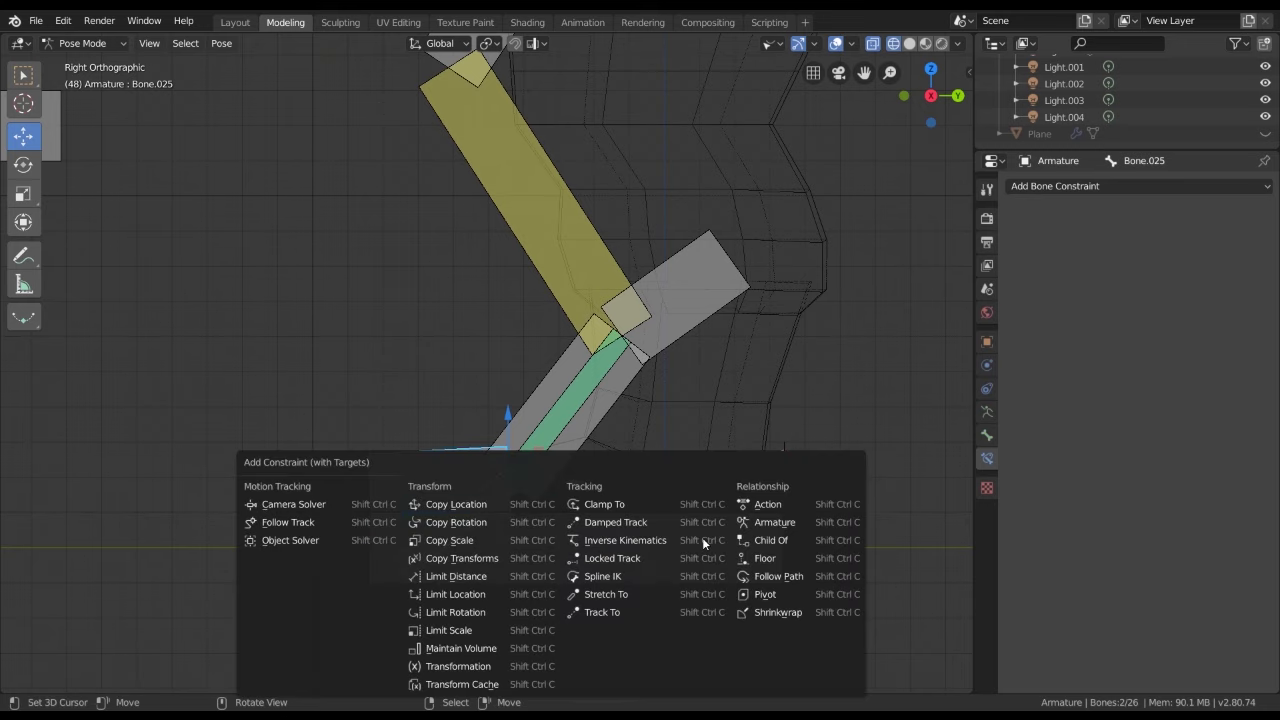
left_click(704, 541)
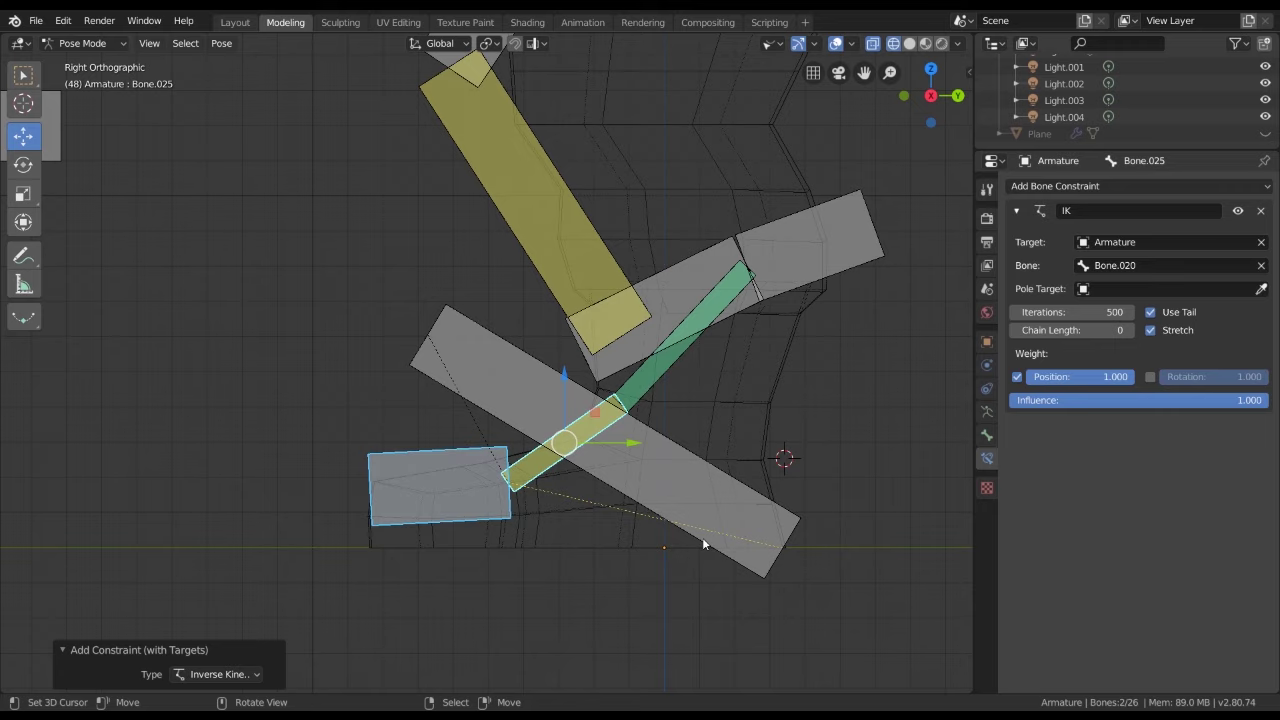
left_click(1131, 330)
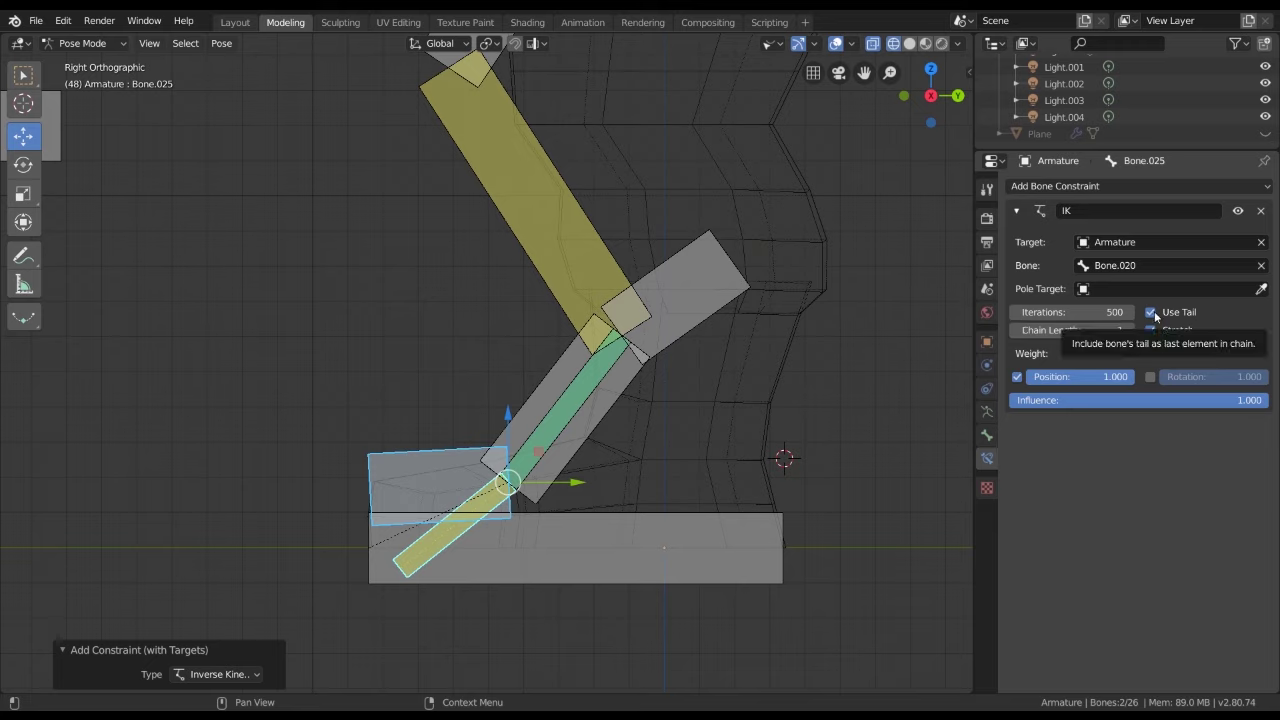
left_click(1152, 313)
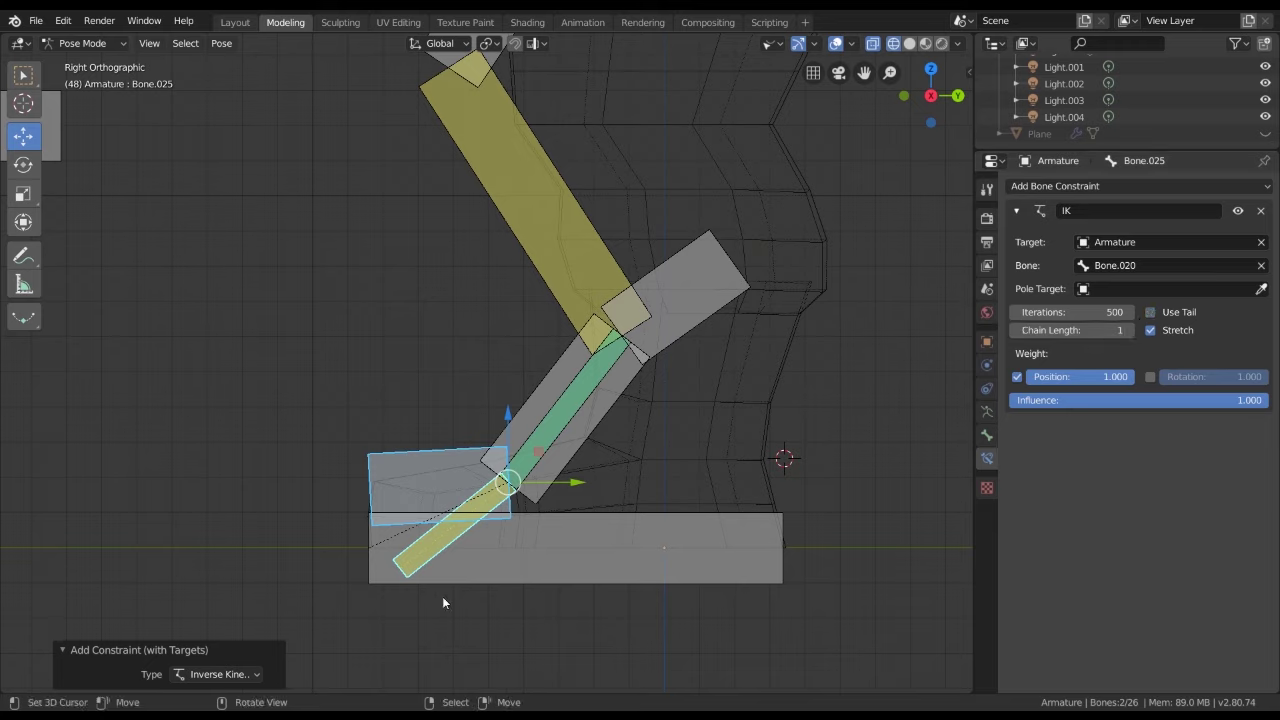
Test the IK by test-moving the leg bones and rotating the foot-roll bone Bone.019
middle_click_drag(481, 545, 502, 505, "shift")
left_click(578, 421)
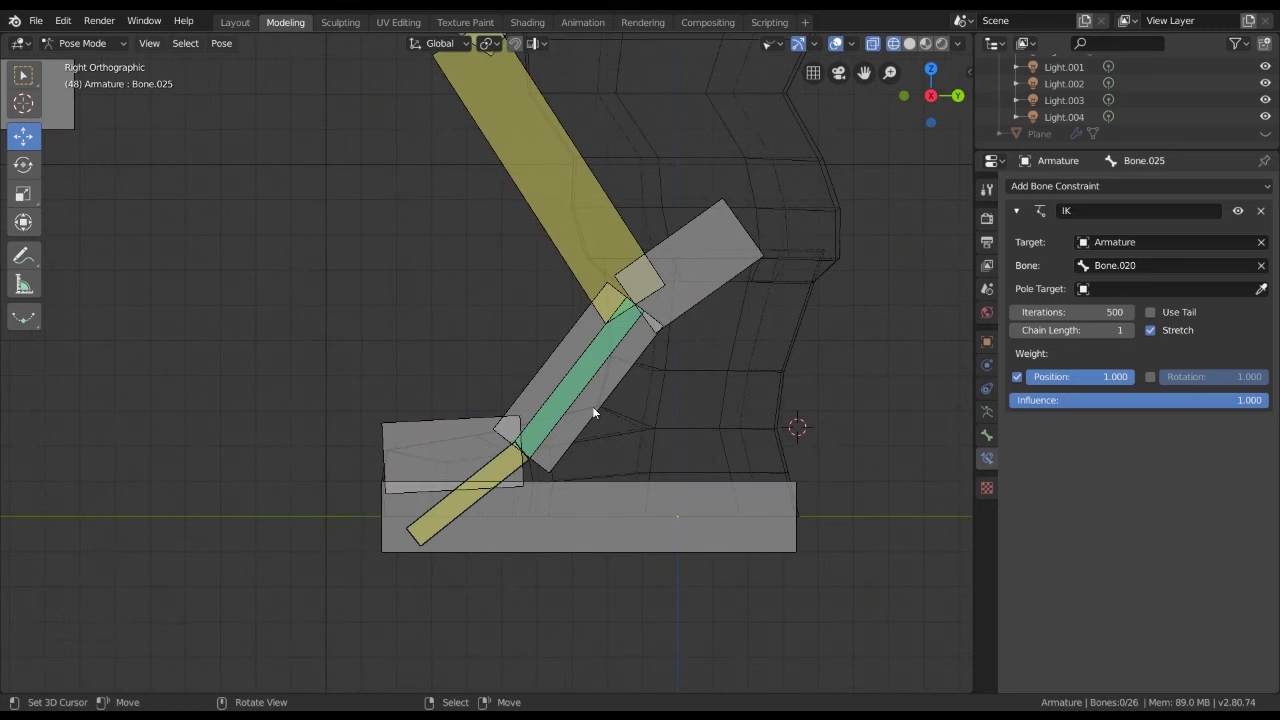
key("g")
key("Escape")
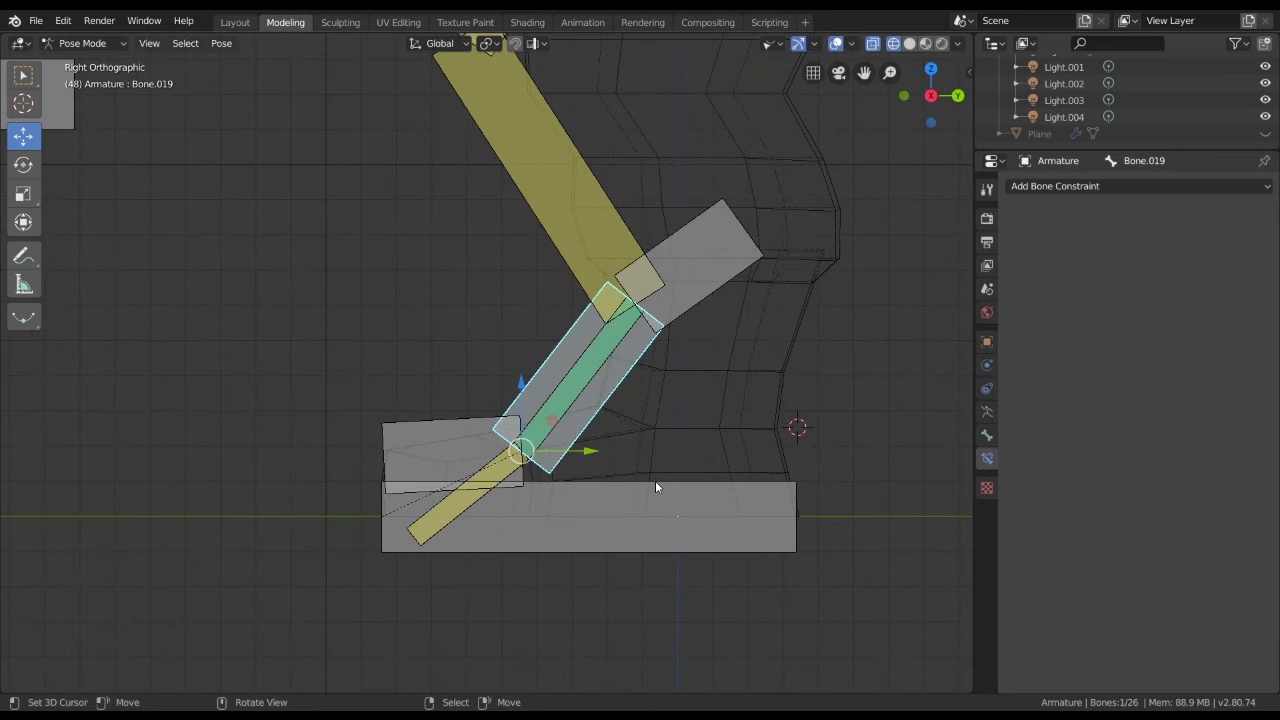
left_click(655, 487)
key("g")
key("Escape")
left_click(613, 384)
key("r")
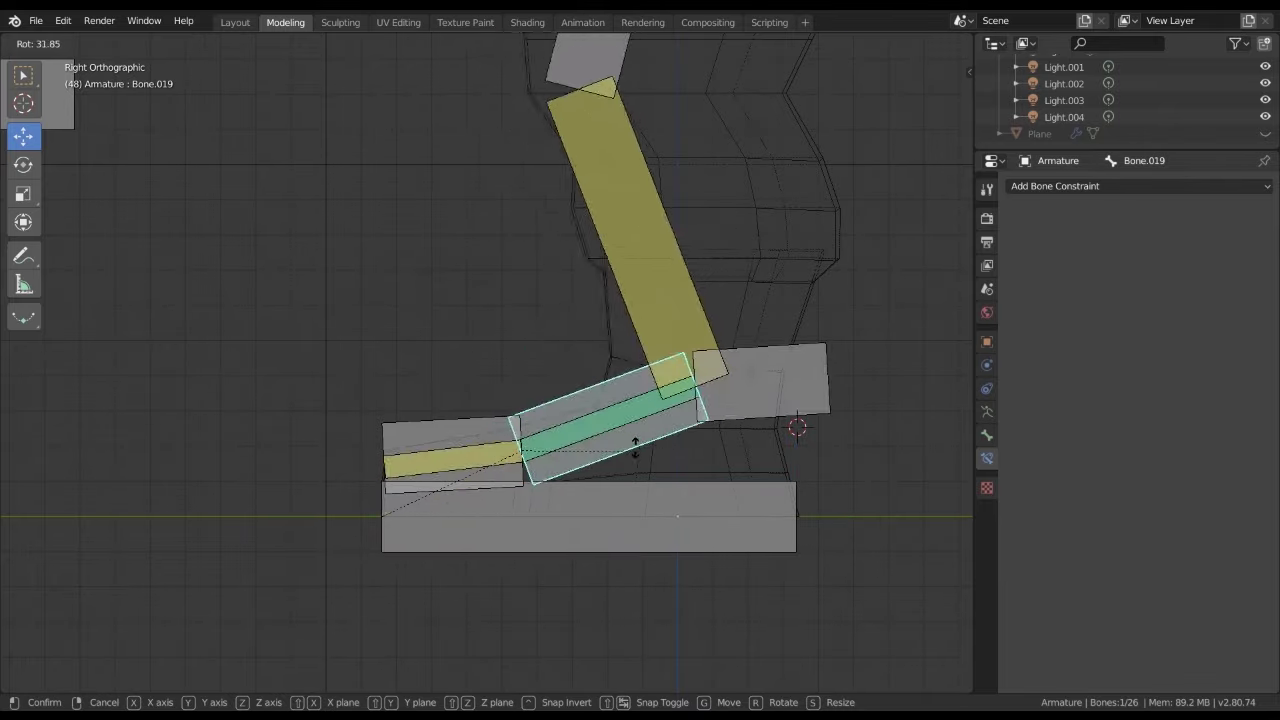
left_click(655, 352)
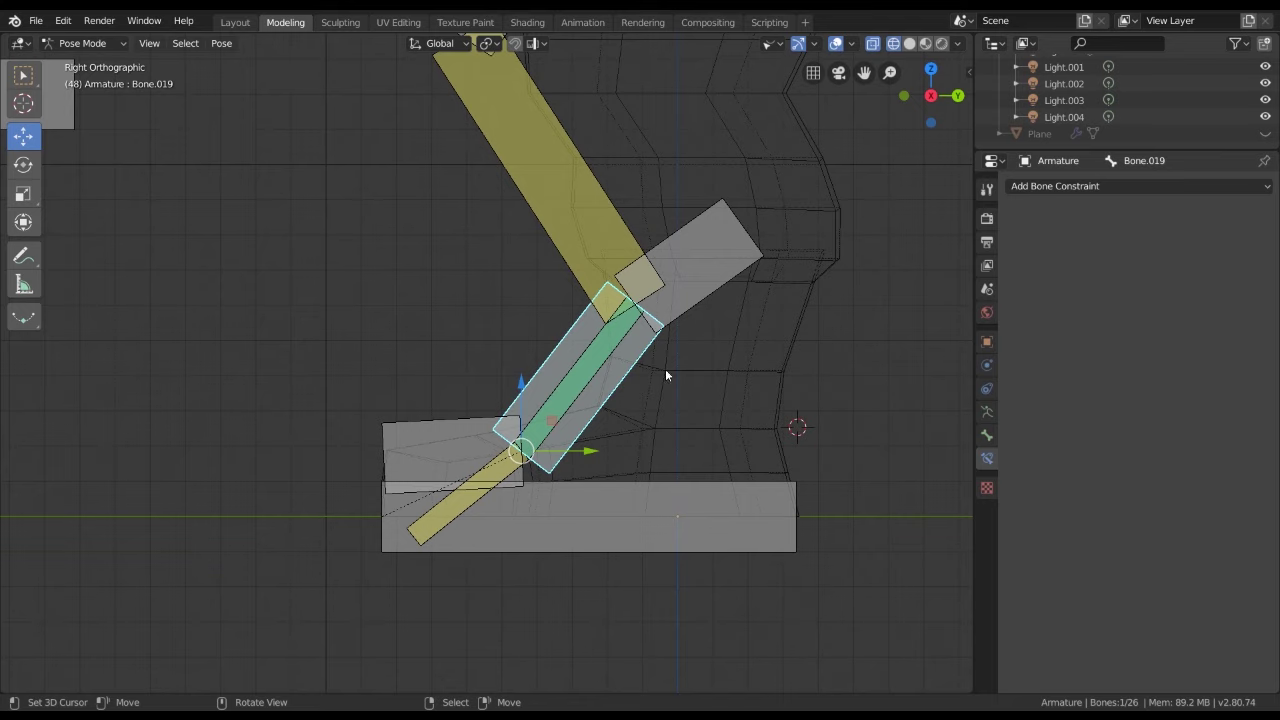
key("r")
key("Escape")
Select Bone.025 together with the toe block bone Bone.020
left_click(487, 465)
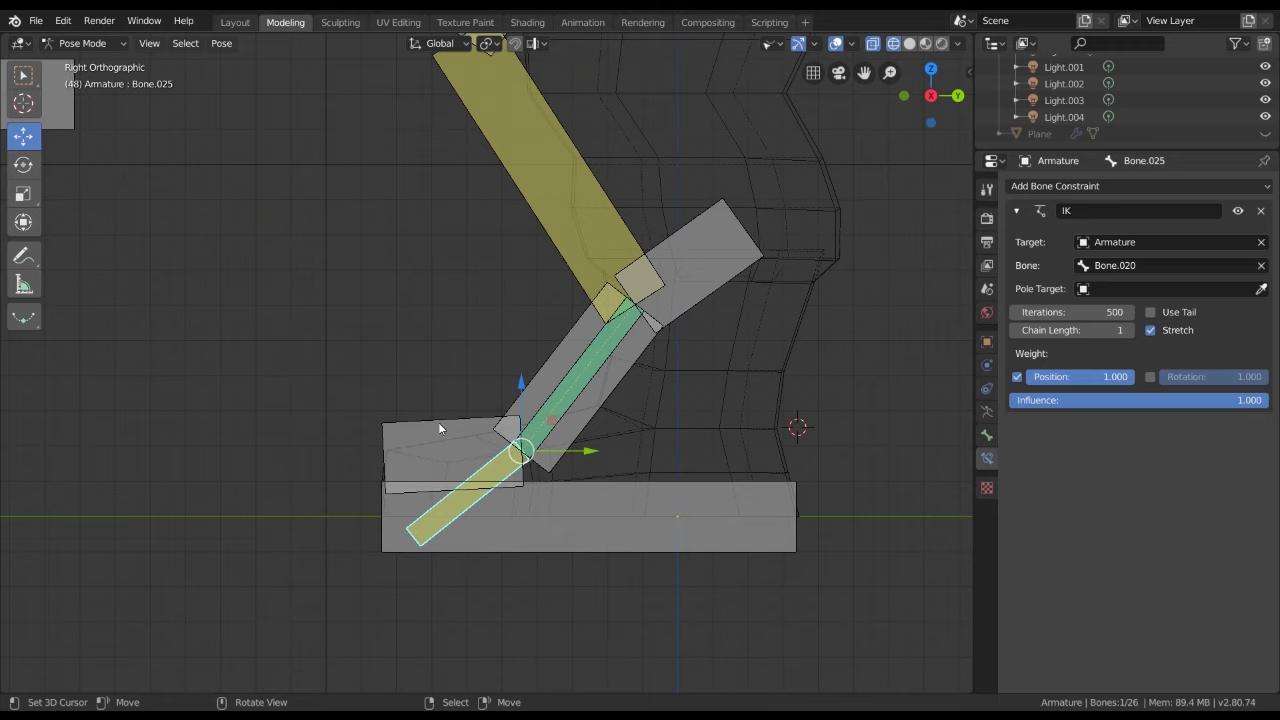
key("shift")
left_click(447, 421, "shift")
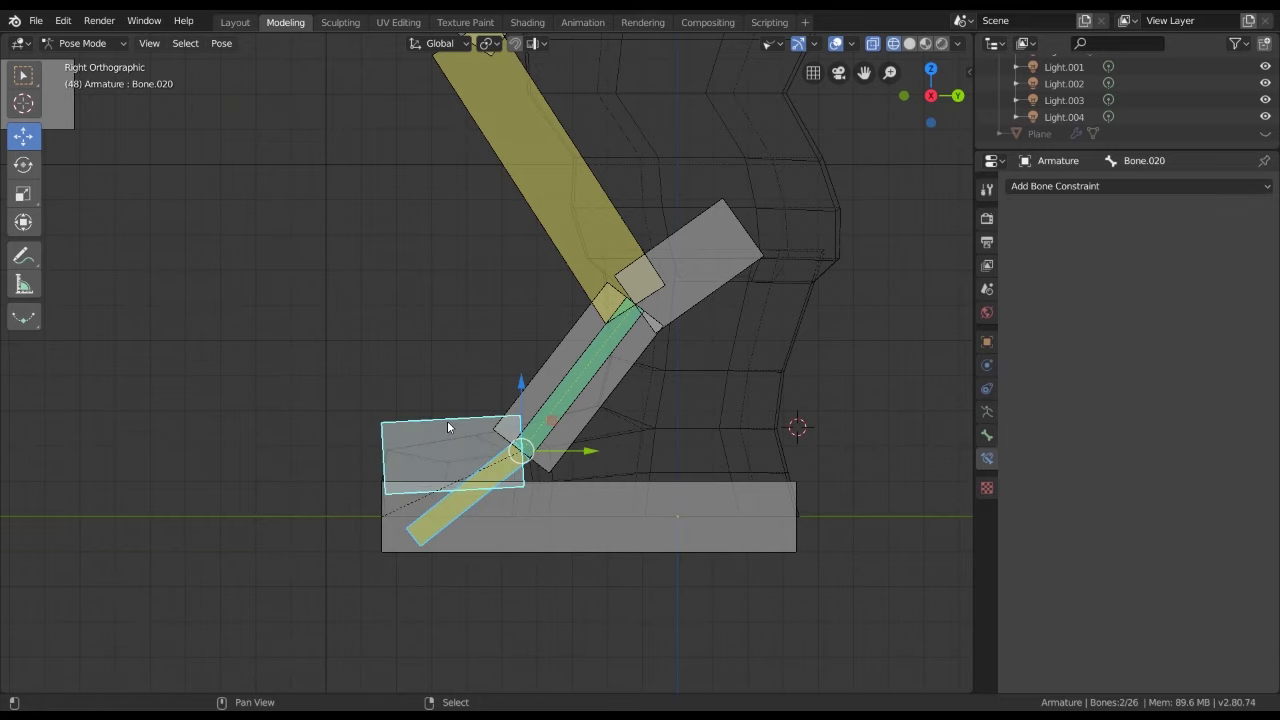
key("ctrl")
Add a Copy Rotation constraint to Bone.025 targeting Bone.020, undoing a misplaced first attempt
key("shift+ctrl+c")
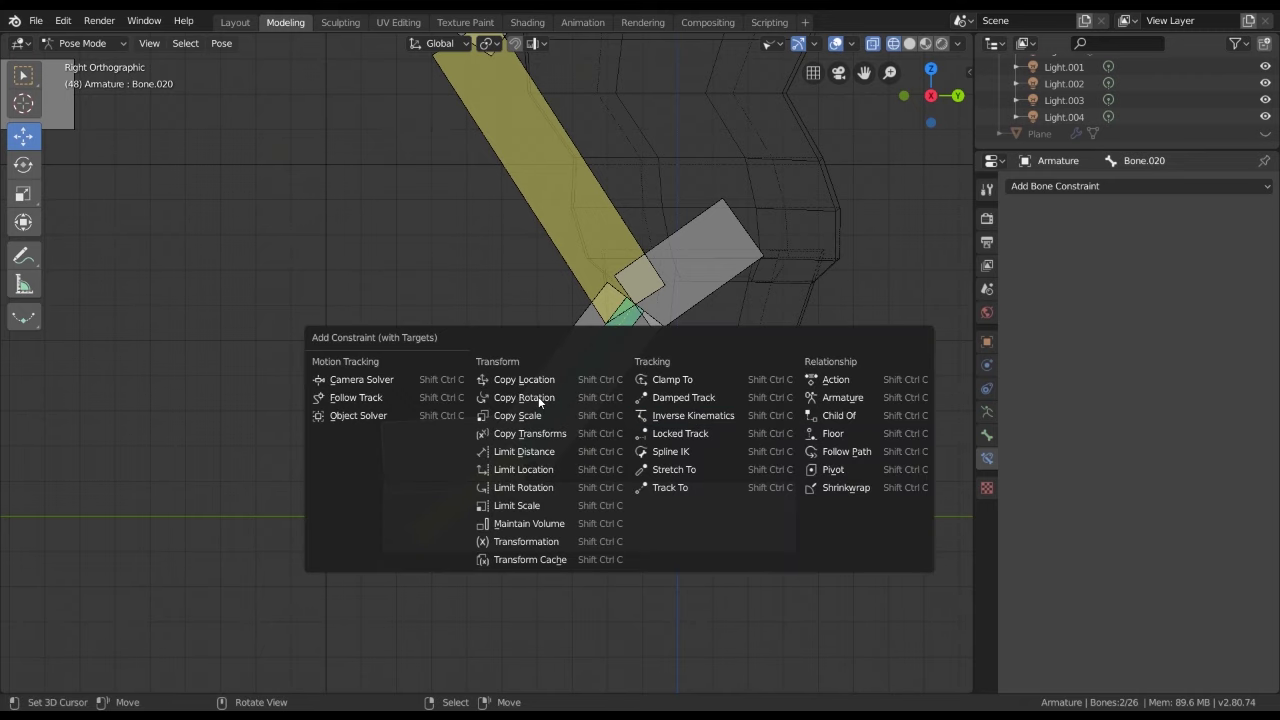
left_click(538, 396)
key("ctrl+z")
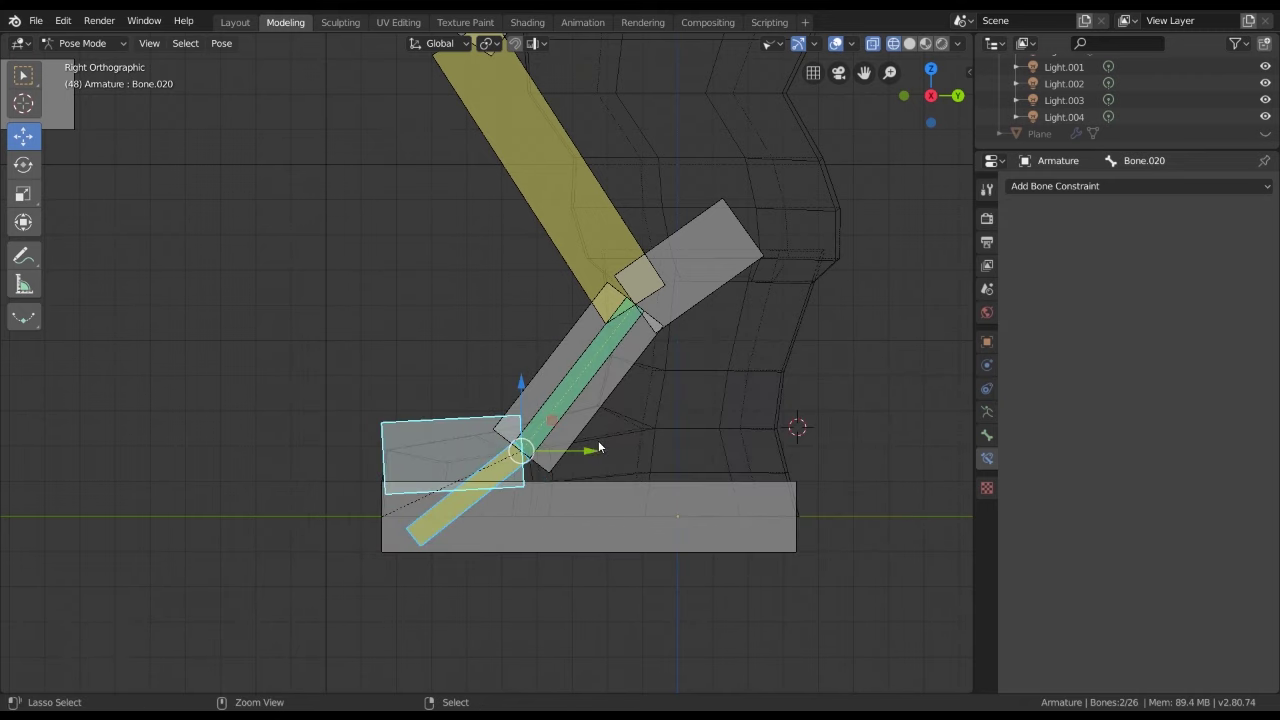
key("ctrl+z")
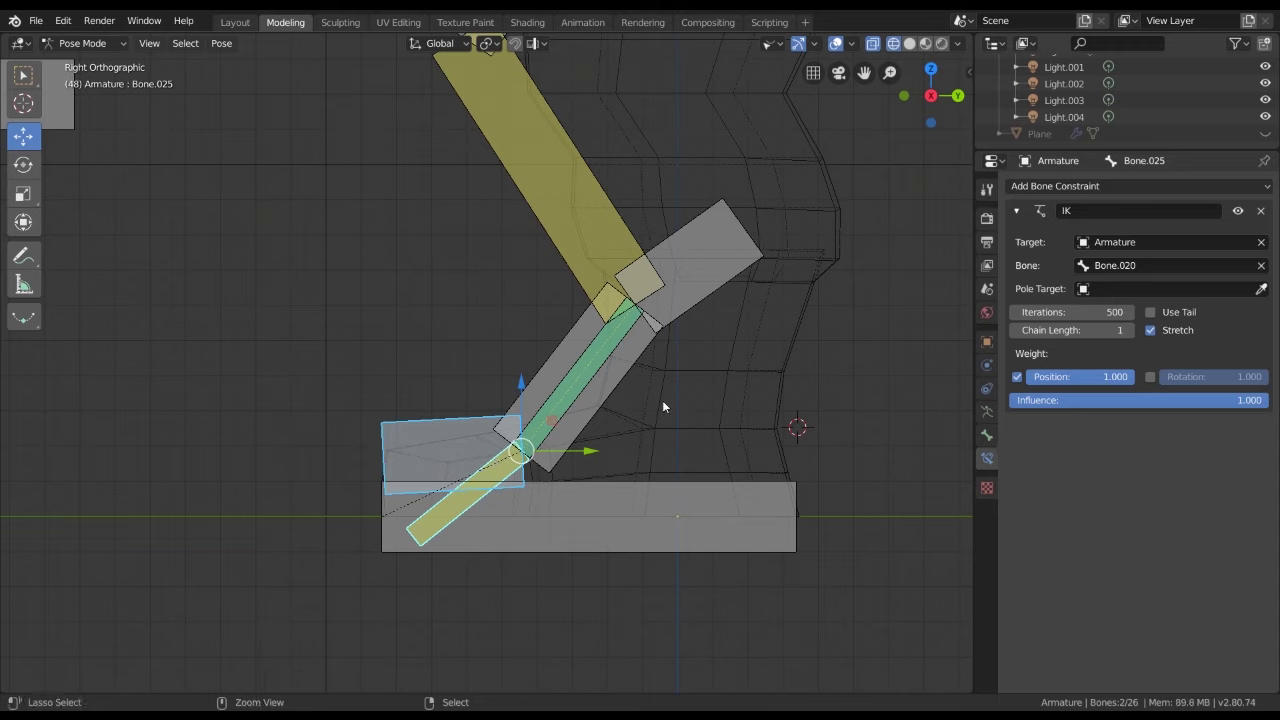
key("shift+ctrl+c")
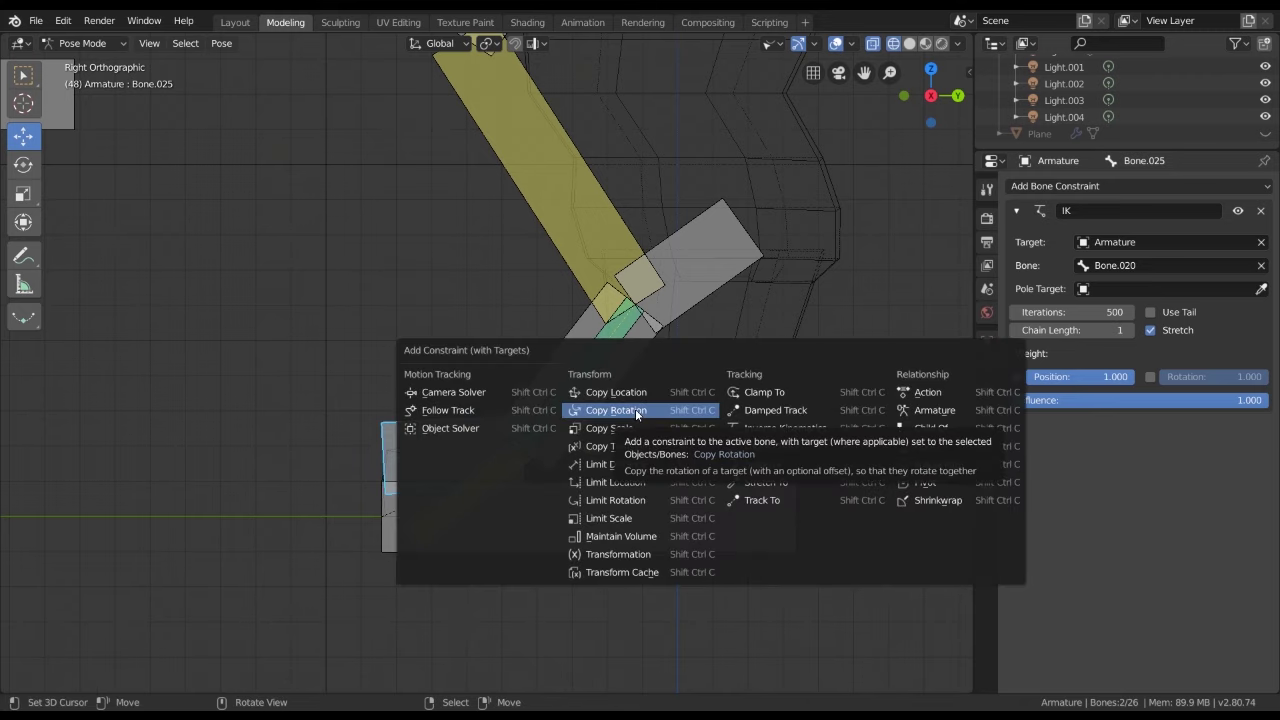
left_click(637, 411)
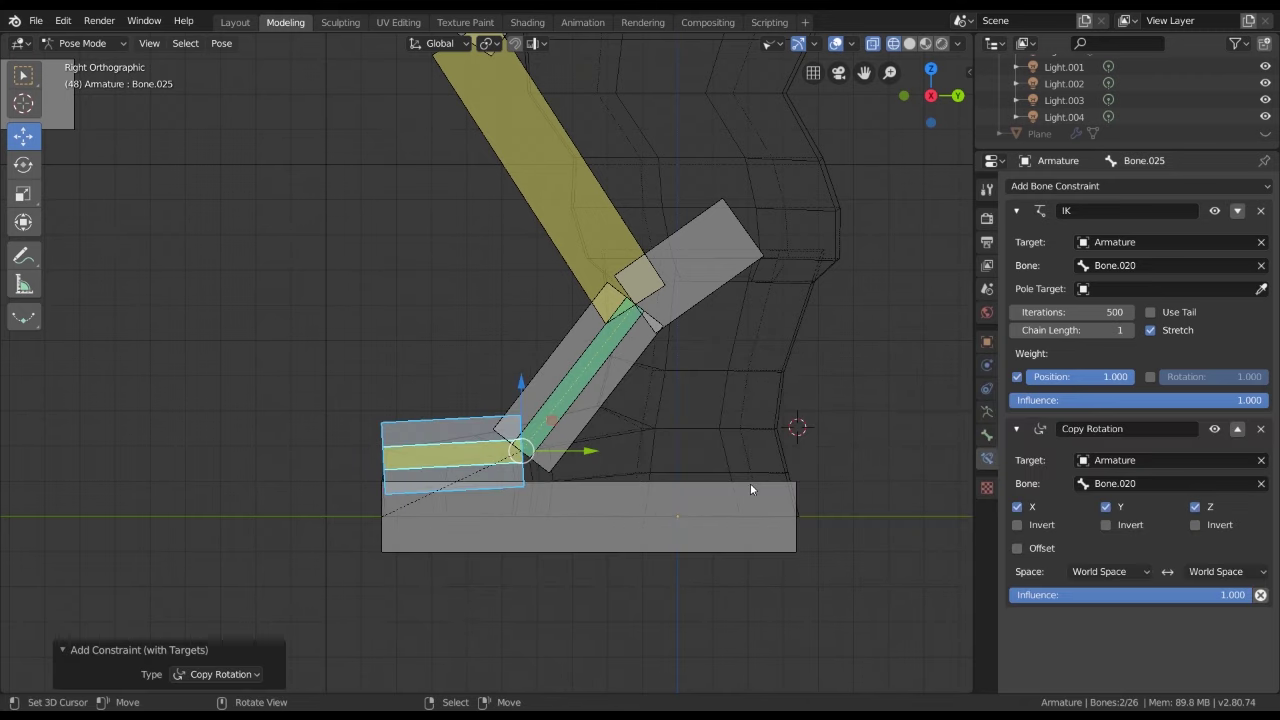
Rotate the foot-roll bone Bone.019 twice to test the foot roll
left_click(640, 370)
key("r")
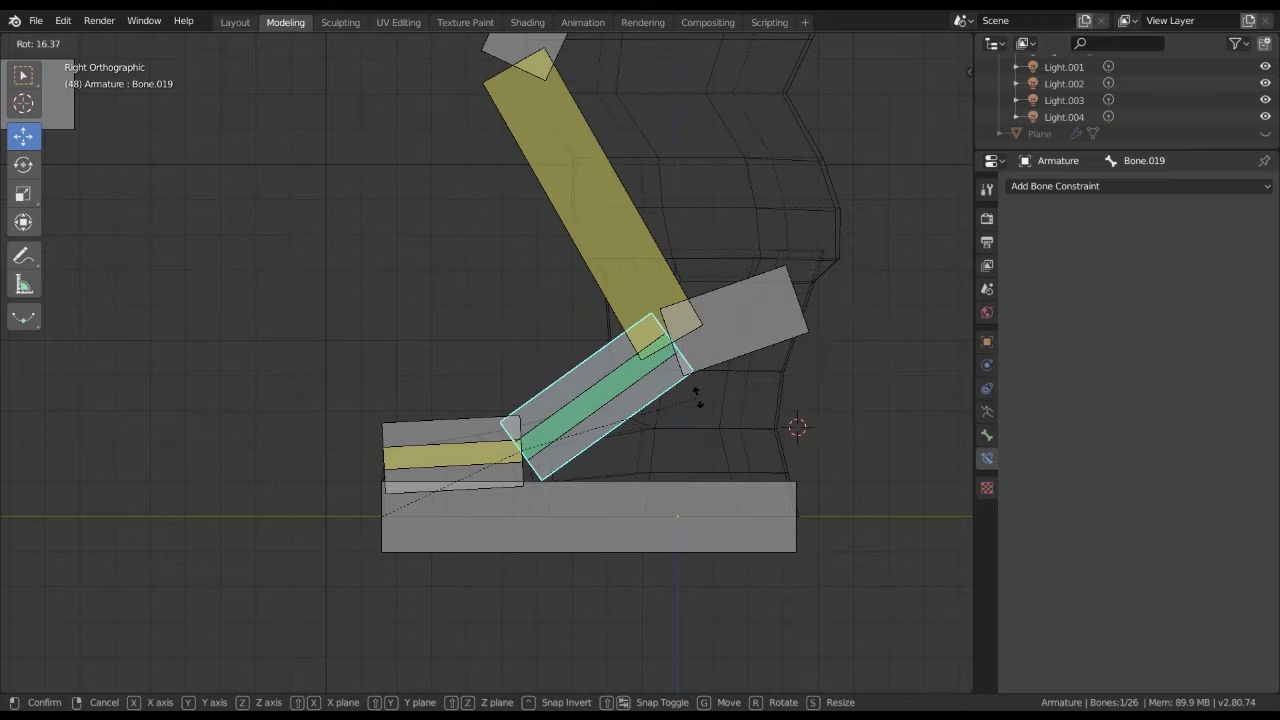
left_click(666, 346)
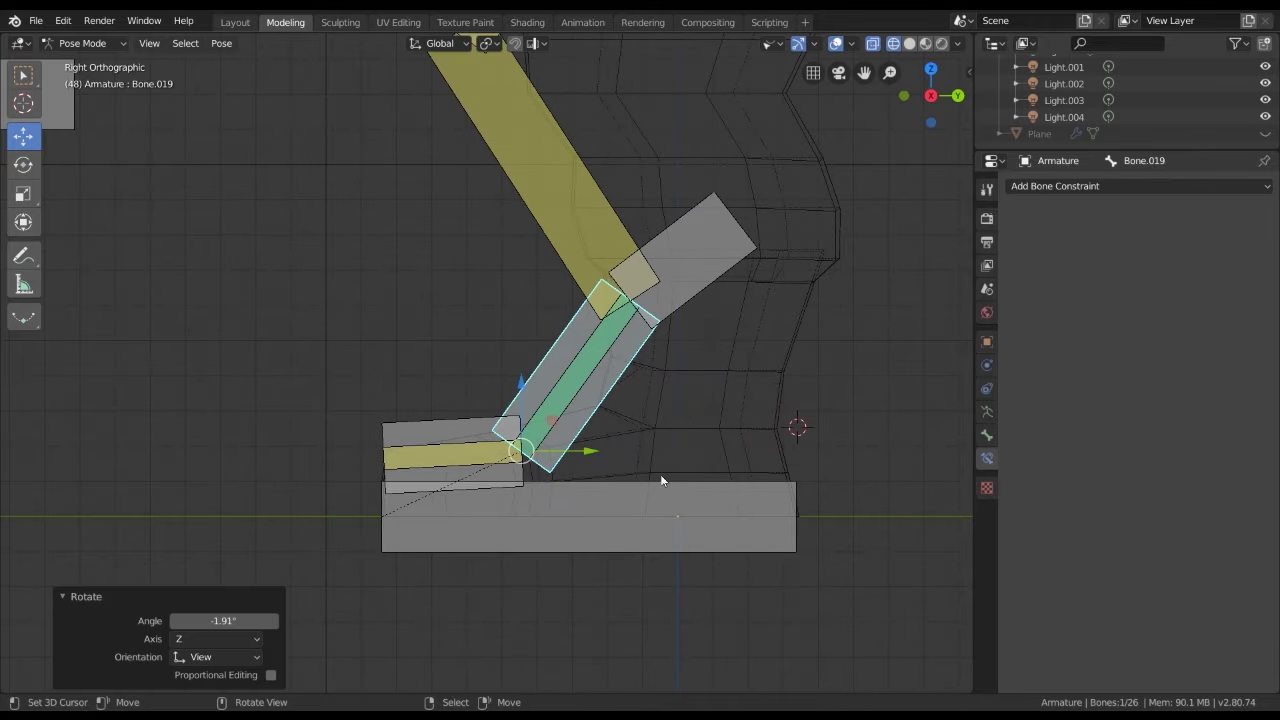
scroll(661, 475, "down", 3)
scroll(624, 424, "up", 3)
key("r")
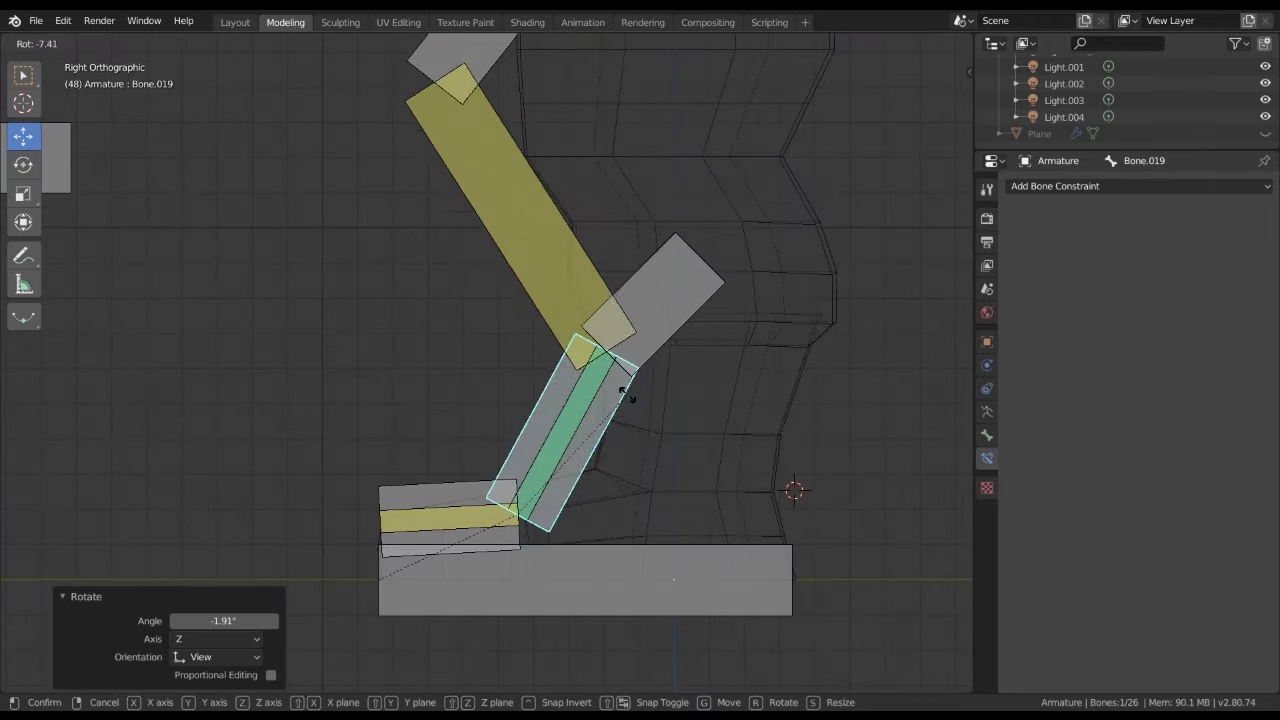
left_click(688, 531)
Move the foot control bone Bone.022 twice to test the leg following it
left_click(685, 543)
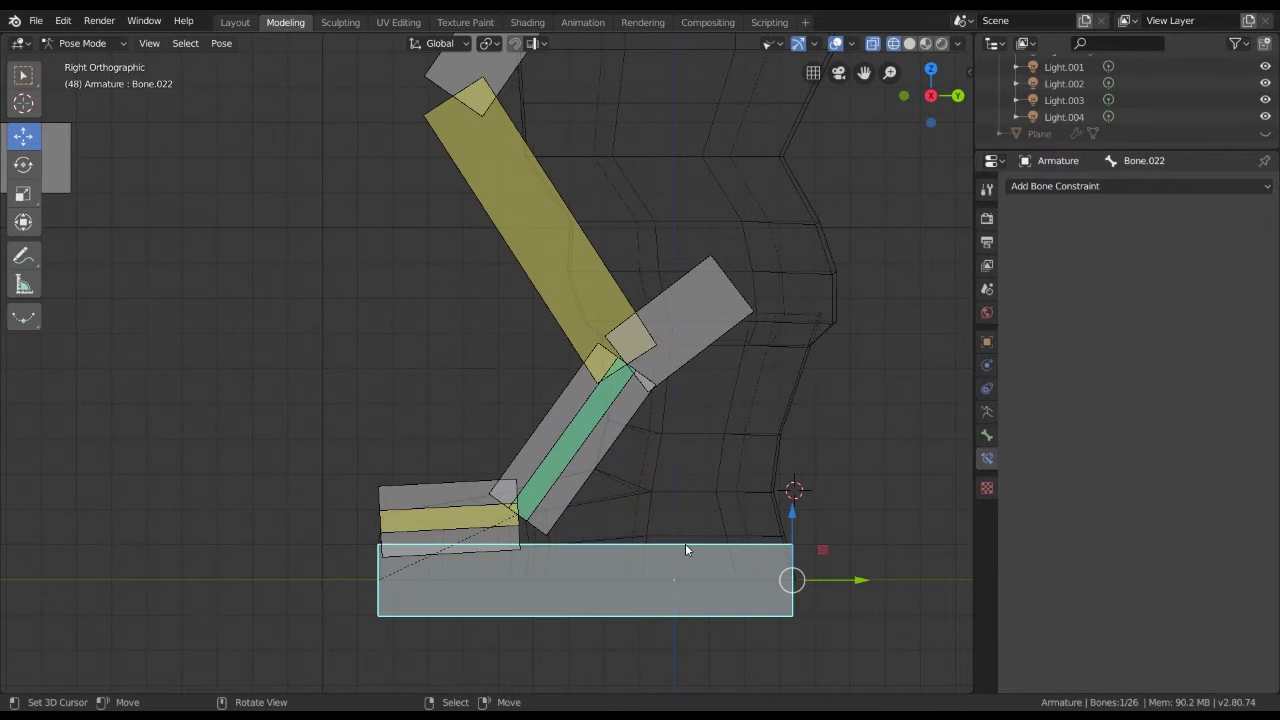
middle_click_drag(685, 543, 616, 541, "shift")
scroll(610, 525, "down", 2)
key("g")
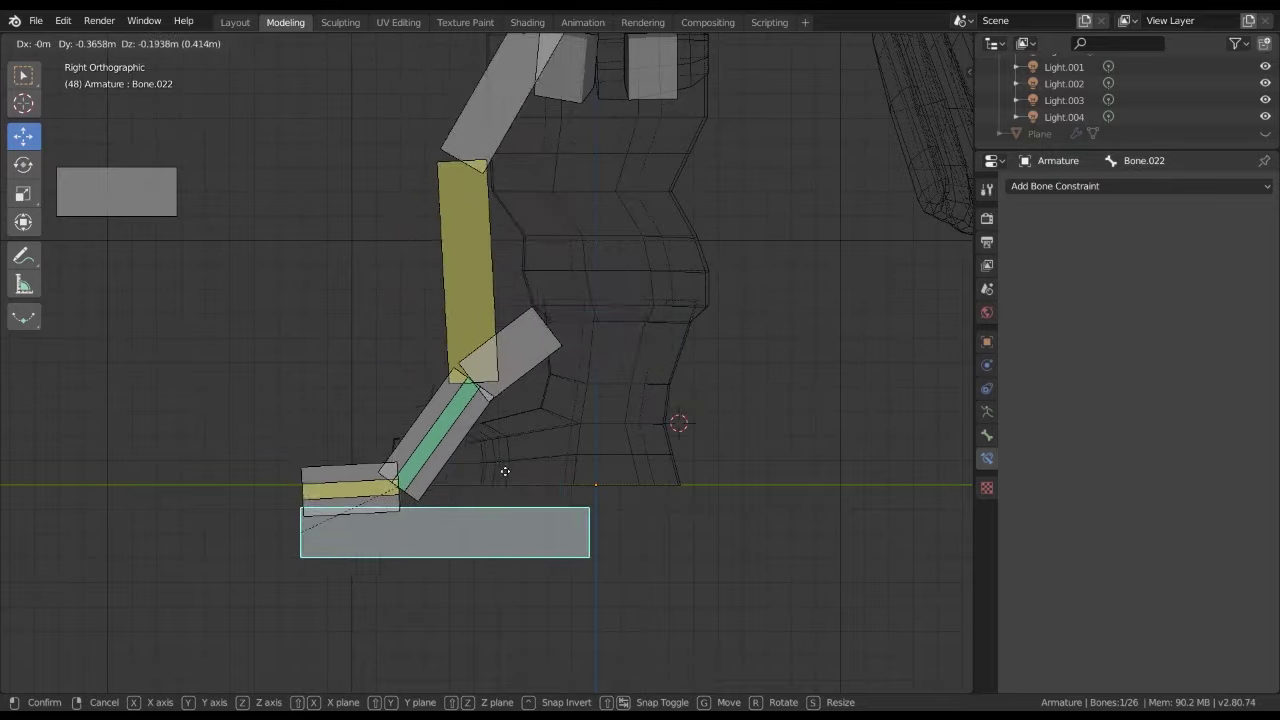
left_click(633, 430)
scroll(633, 430, "down", 3)
scroll(633, 430, "down", 2)
key("g")
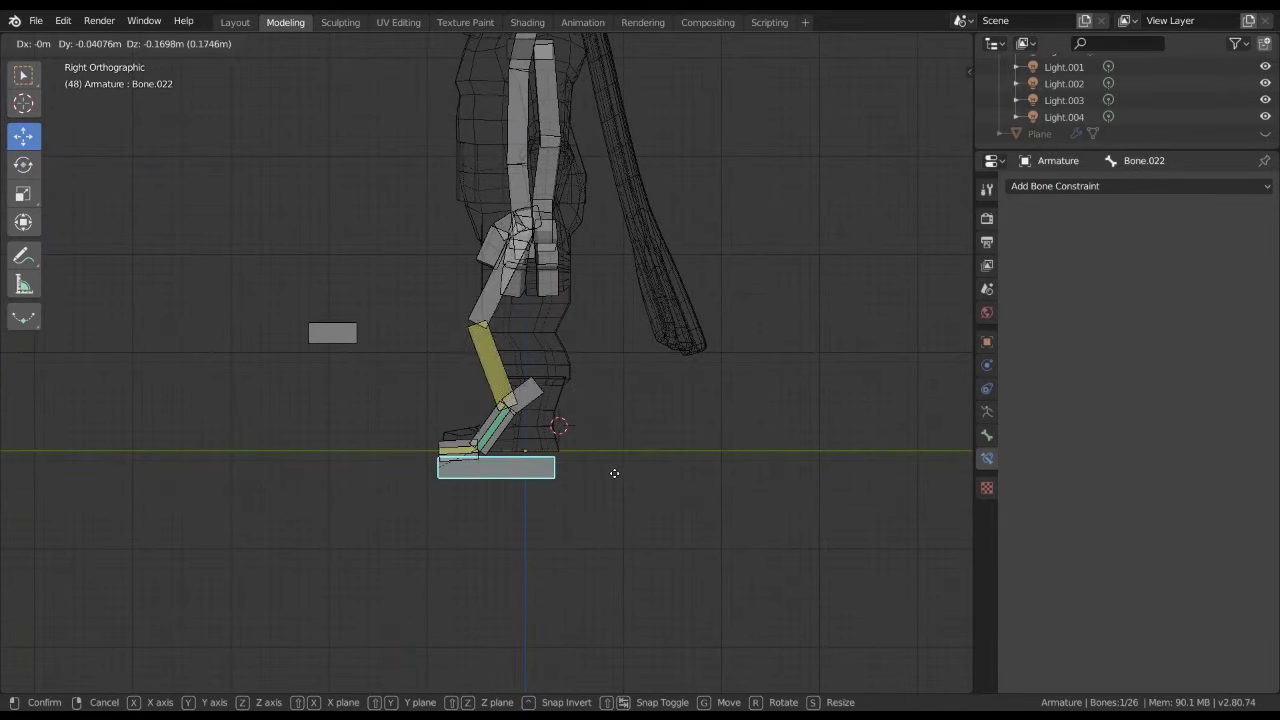
left_click(615, 458)
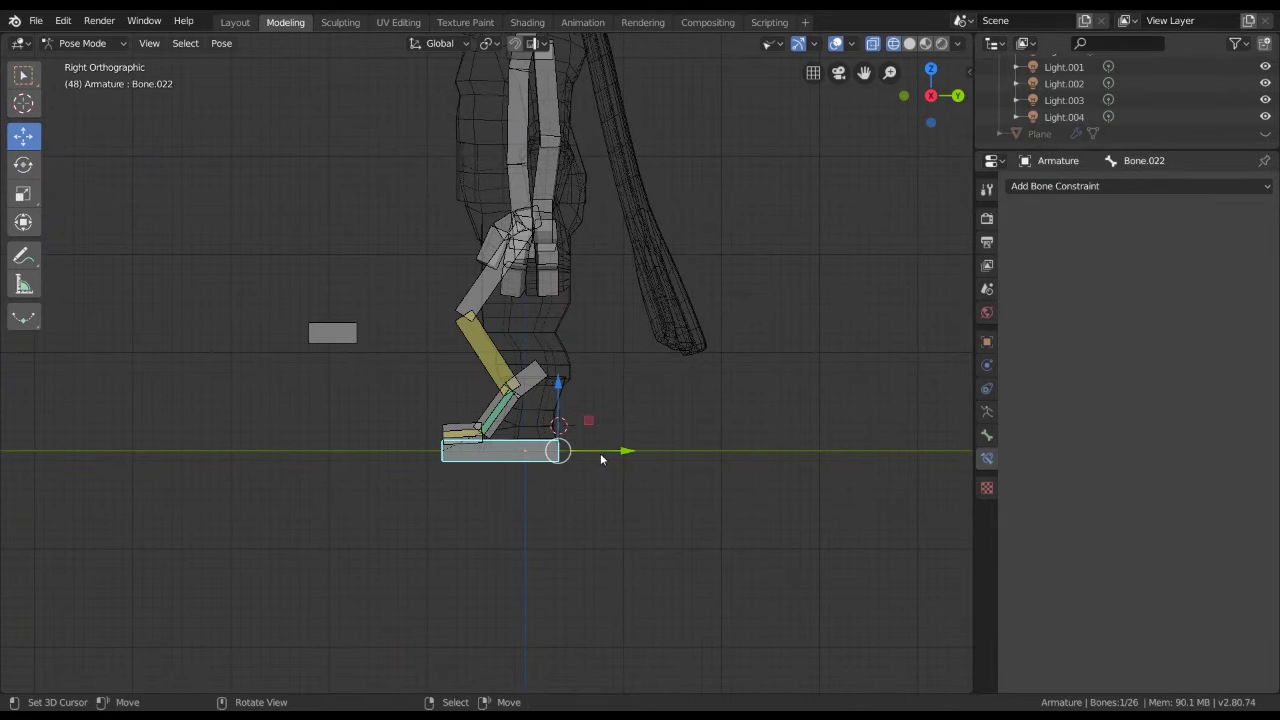
scroll(605, 470, "up", 3)
Select foot bone Bone.025 and clear the leg's test pose with Alt+G
left_click(547, 491)
key("alt+g")
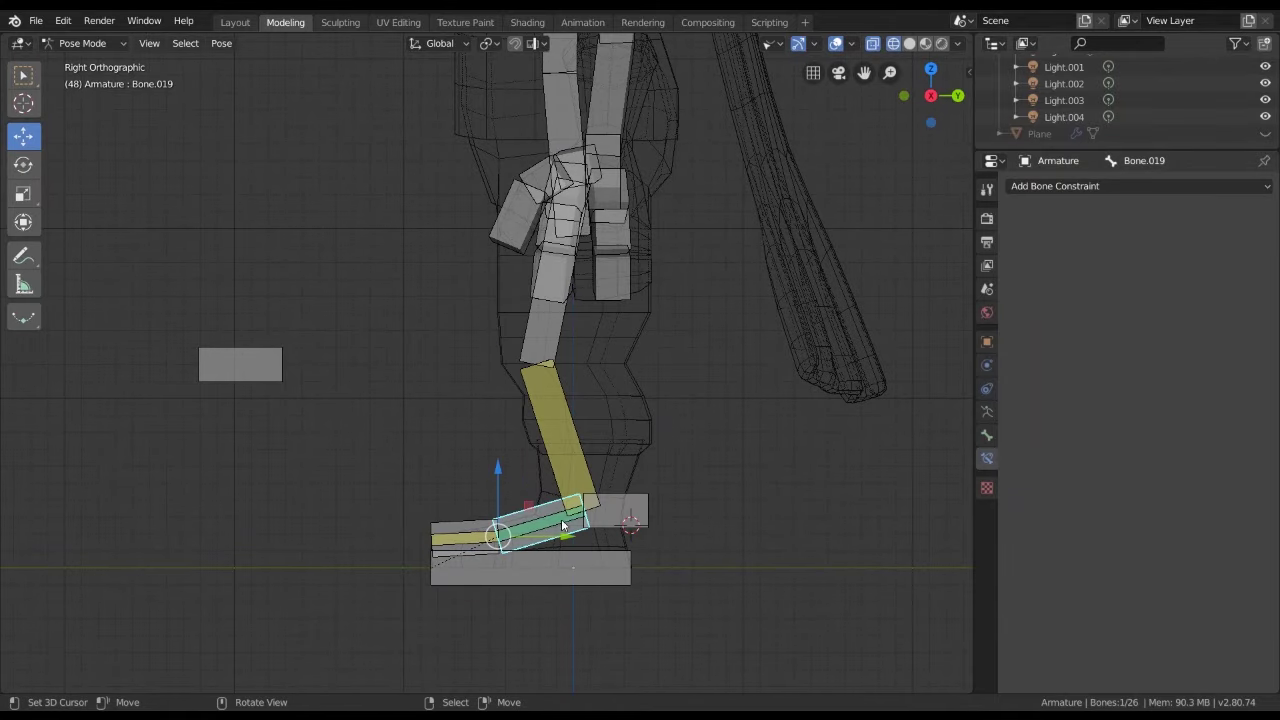
mouse_move(547, 491)
middle_mouse_down()
mouse_move(672, 365)
mouse_move(653, 395)
mouse_move(668, 430)
mouse_move(655, 319)
mouse_move(535, 279)
mouse_move(718, 299)
mouse_move(698, 396)
mouse_move(592, 380)
middle_mouse_up()
middle_click_drag(619, 376, 622, 395)
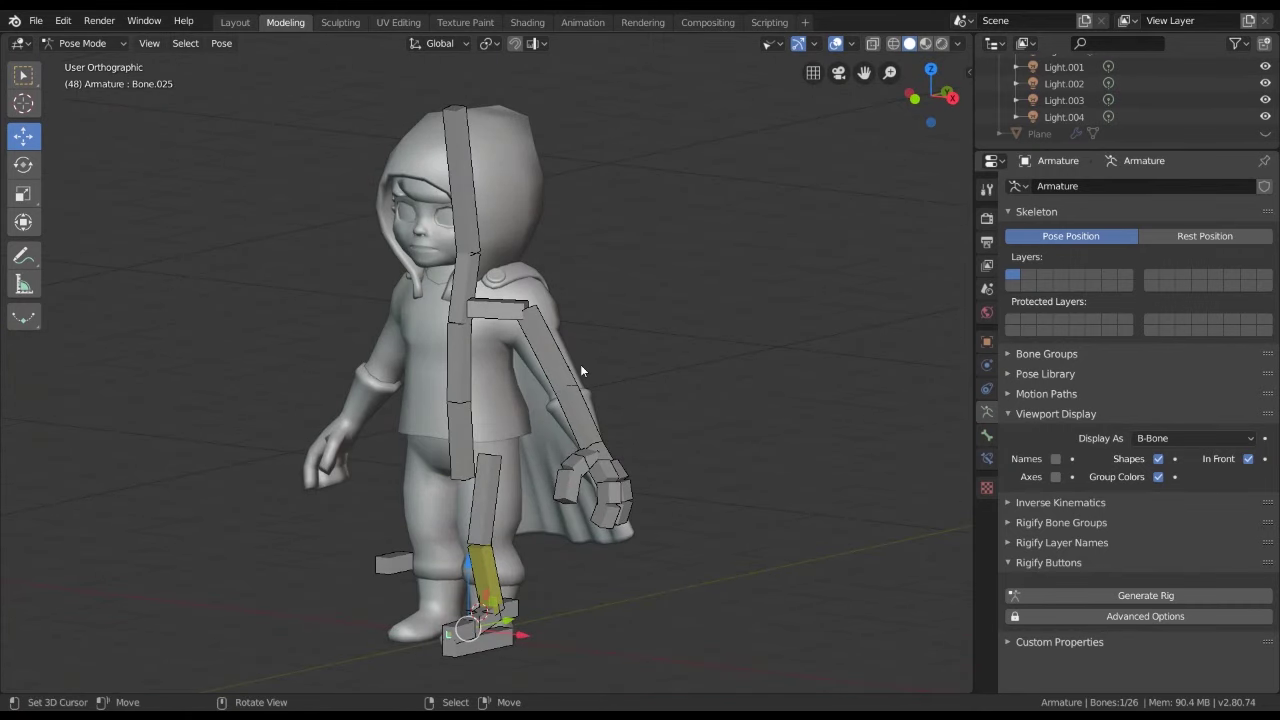
Inspect the shoulder, upper-arm, forearm and hand bones in the Bone properties from front view
left_click(495, 316)
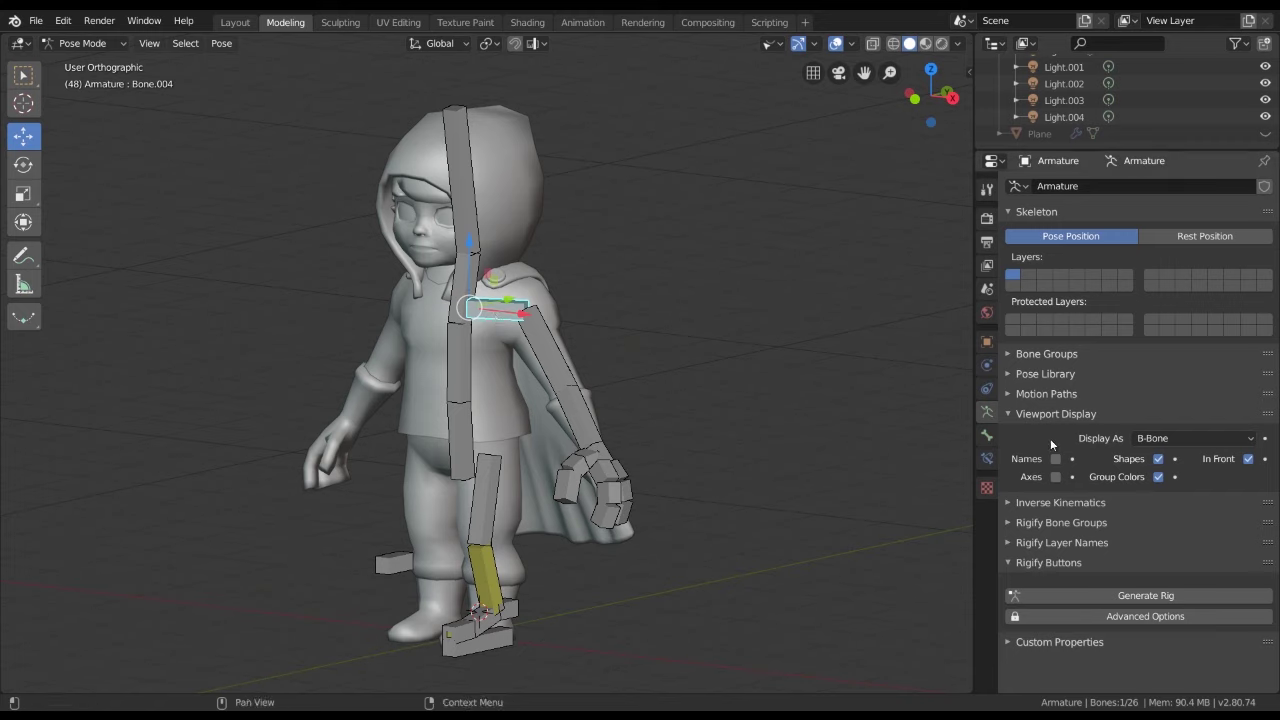
left_click(988, 436)
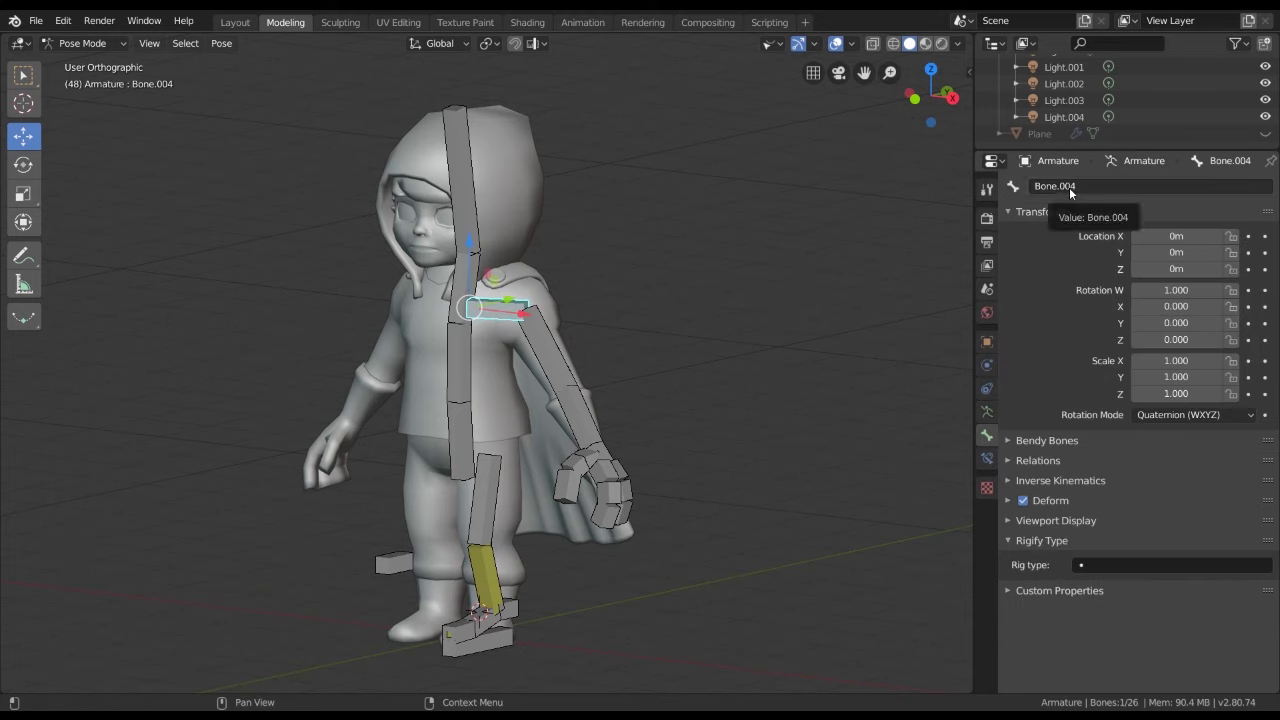
left_click(547, 355)
left_click(586, 425)
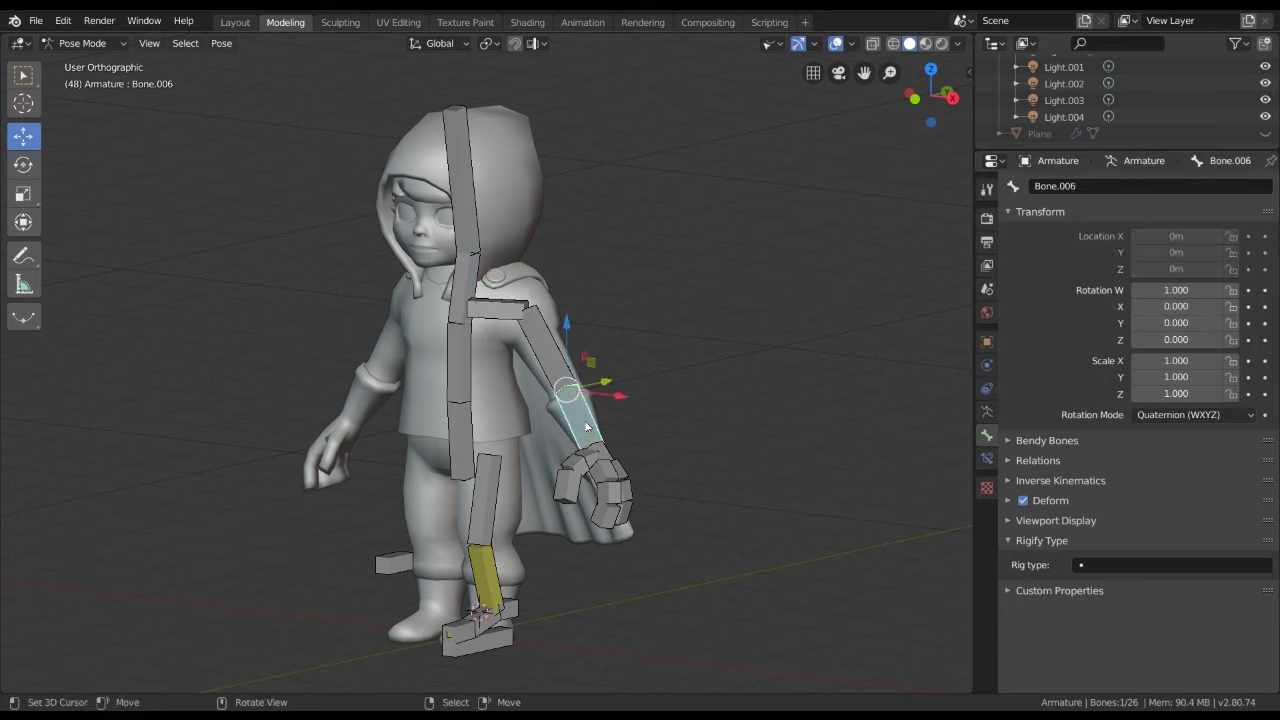
left_click(599, 457)
key("KP_1")
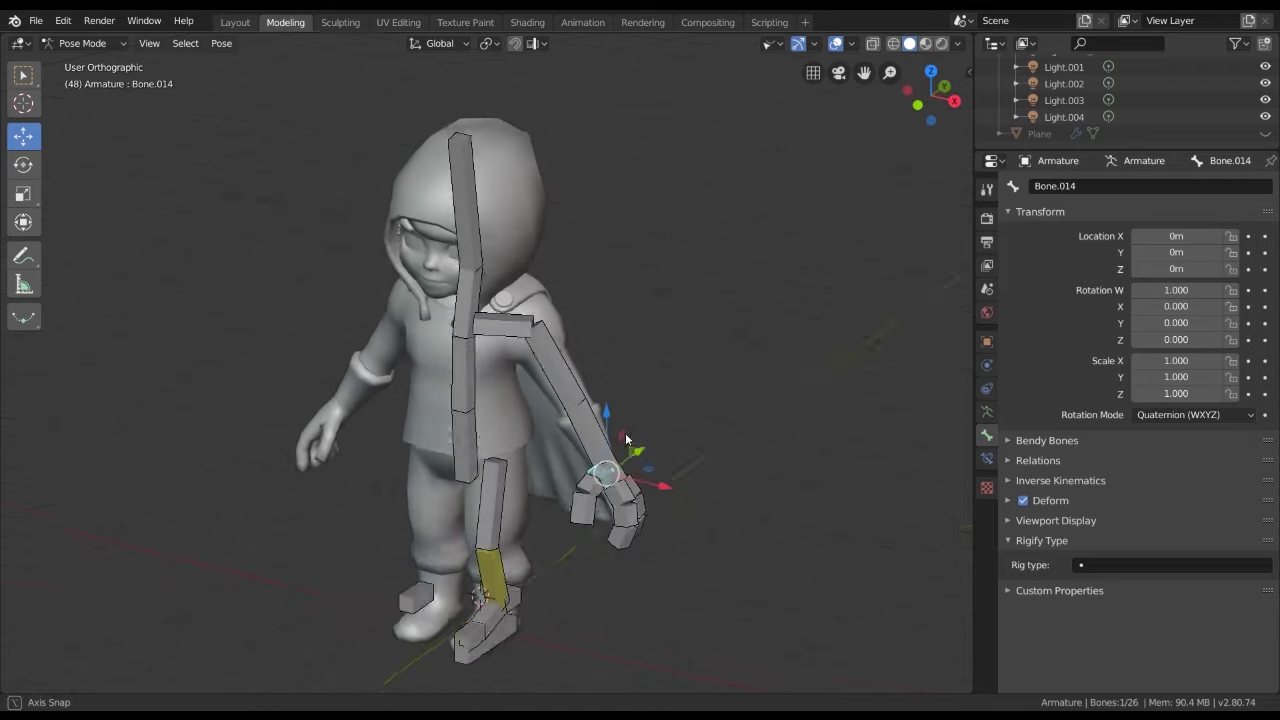
scroll(630, 316, "up", 3)
mouse_move(630, 316)
middle_mouse_down()
mouse_move(606, 397)
mouse_move(549, 426)
middle_mouse_up()
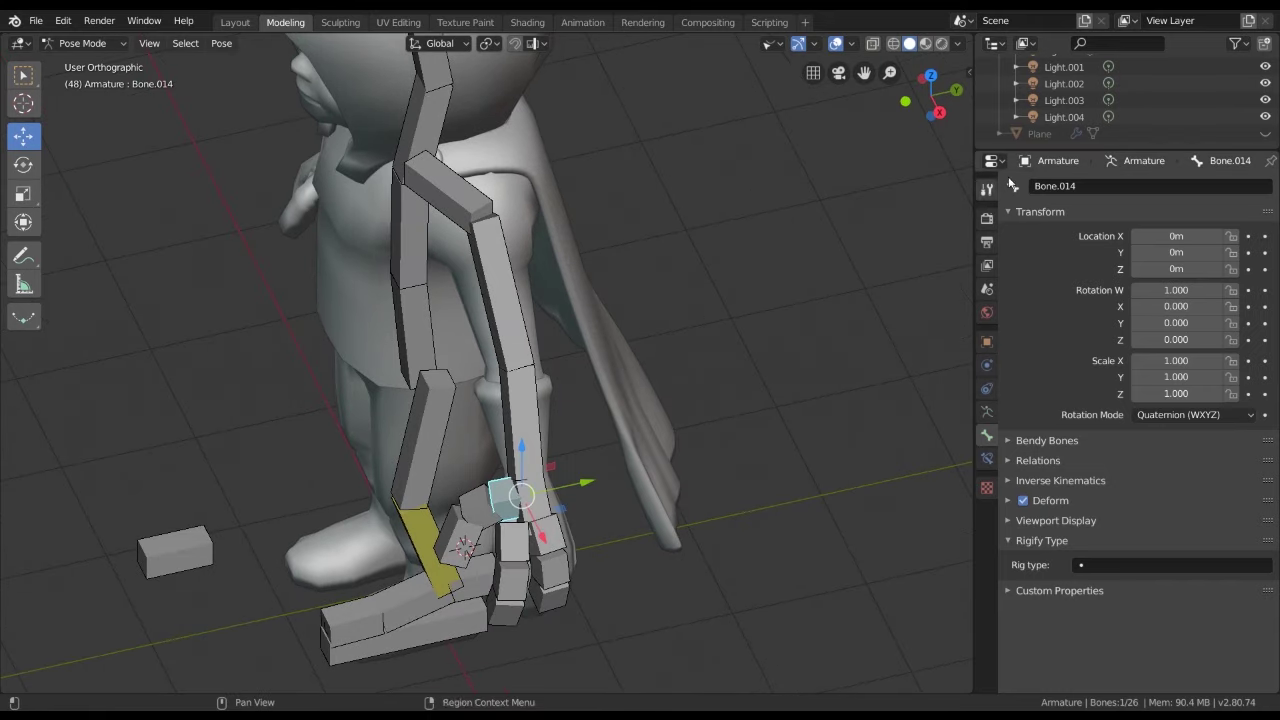
scroll(715, 259, "down", 3)
middle_click_drag(715, 259, 732, 362)
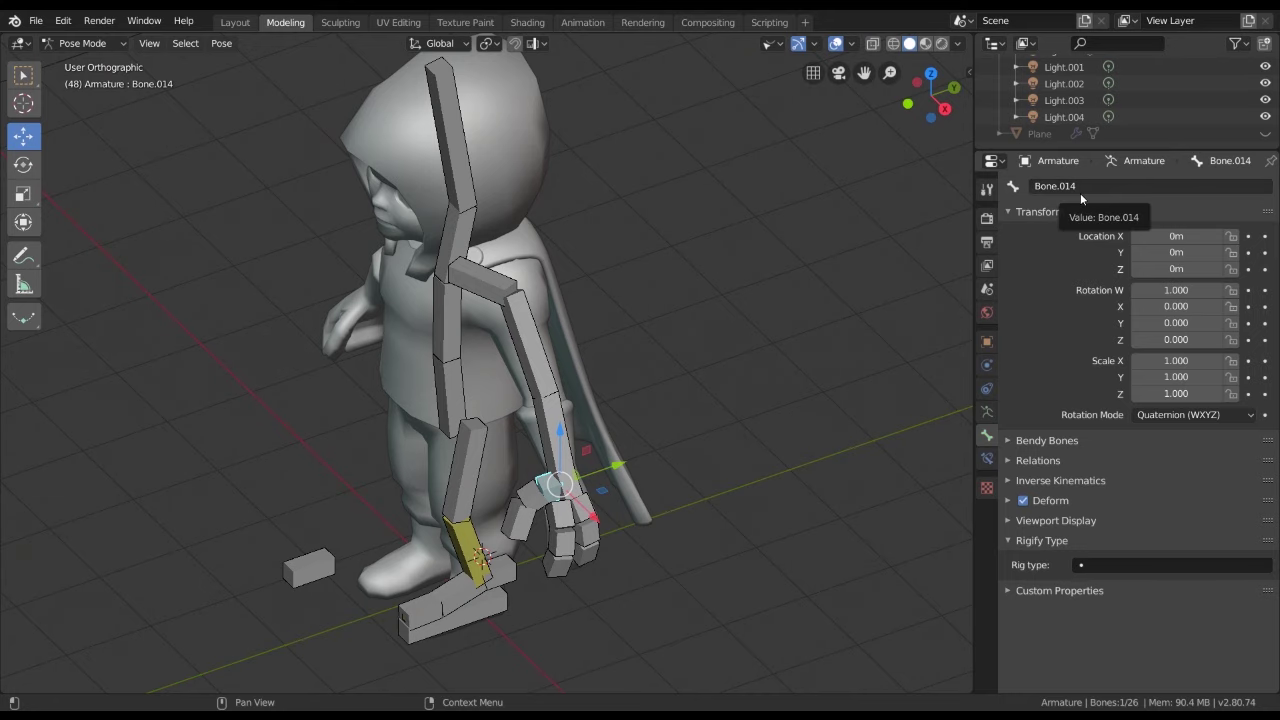
key("KP_1")
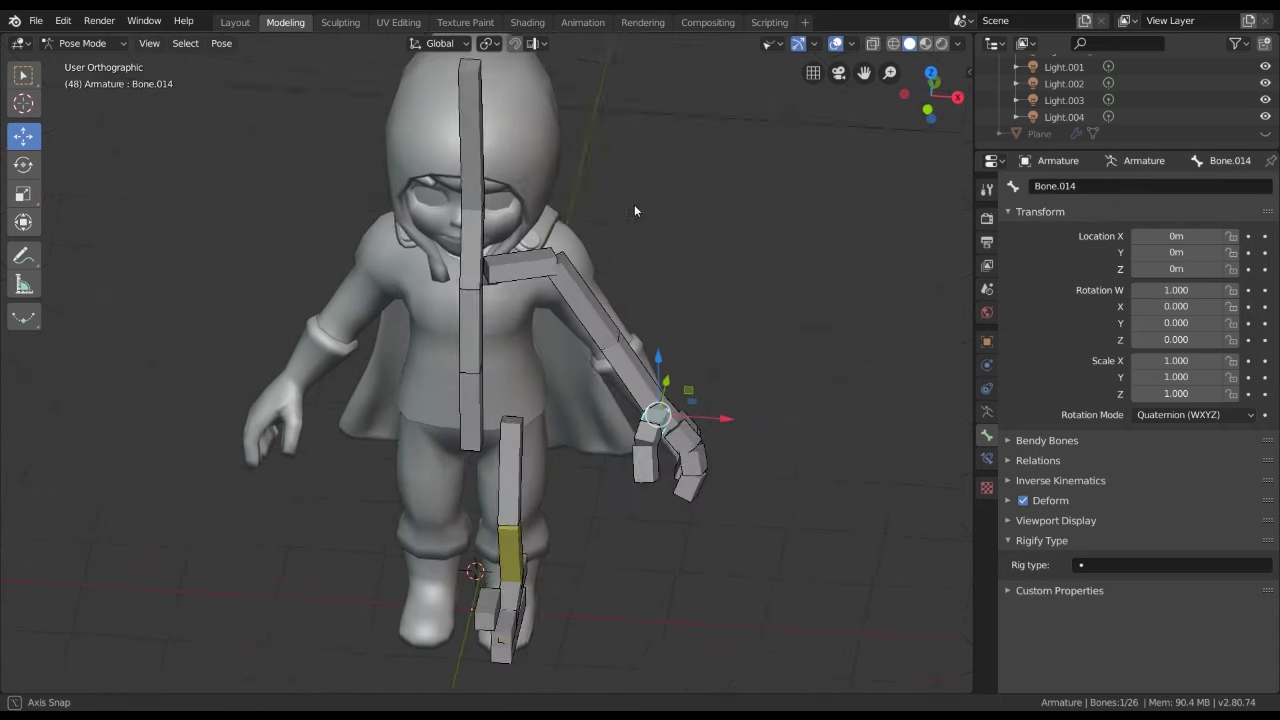
scroll(613, 257, "up", 4)
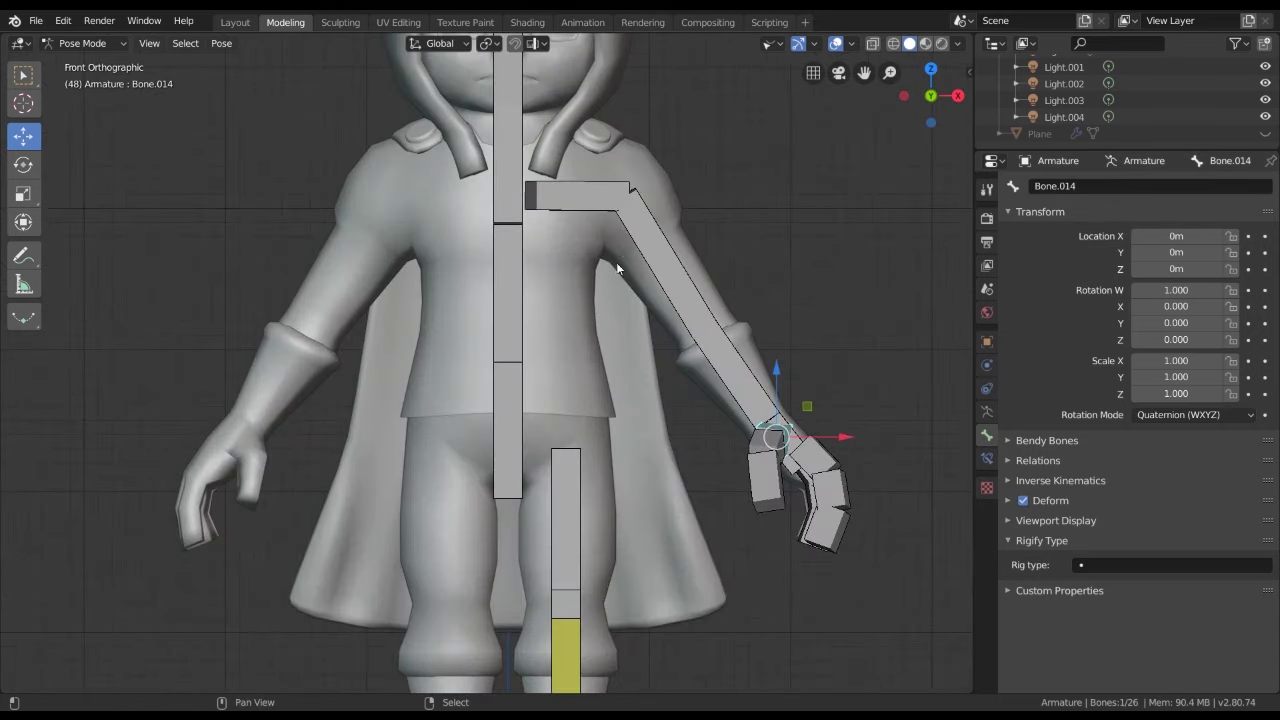
scroll(600, 300, "down", 4)
middle_click_drag(566, 342, 498, 353)
Rename the shoulder bone Bone.004 to 'Four'
left_click(505, 328)
key("KP_1")
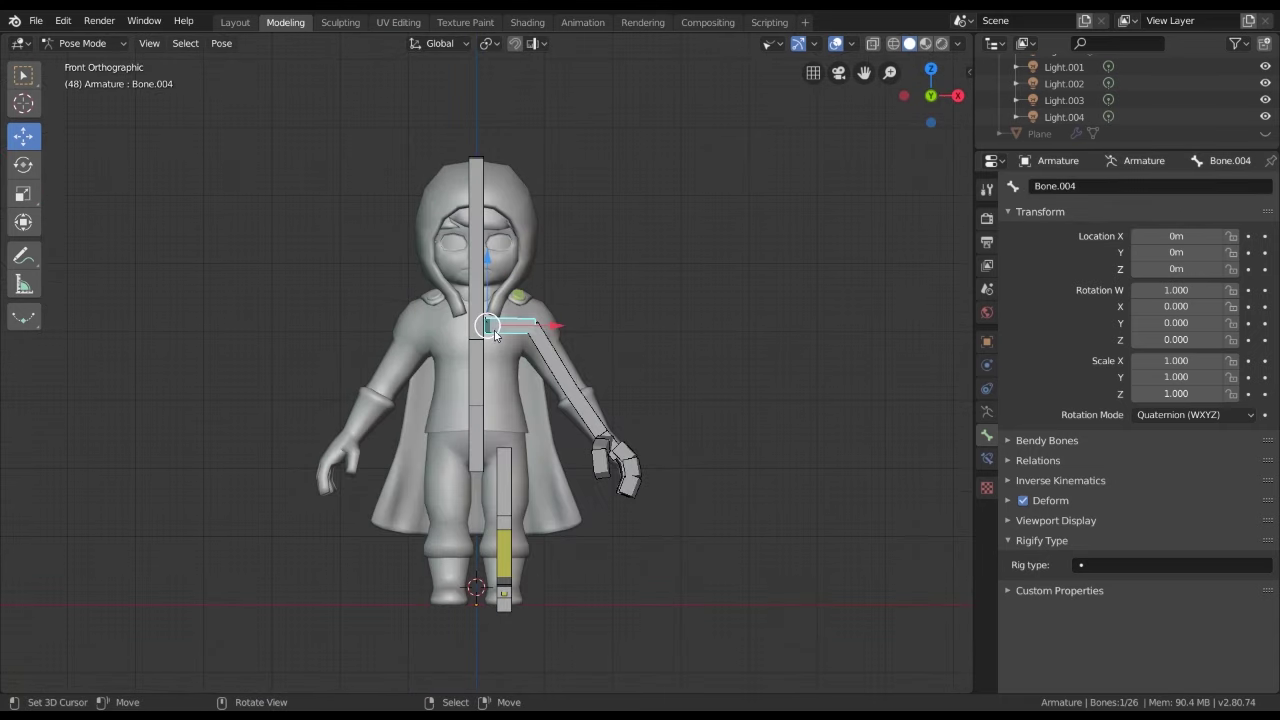
scroll(526, 330, "up", 1)
scroll(527, 330, "up", 1)
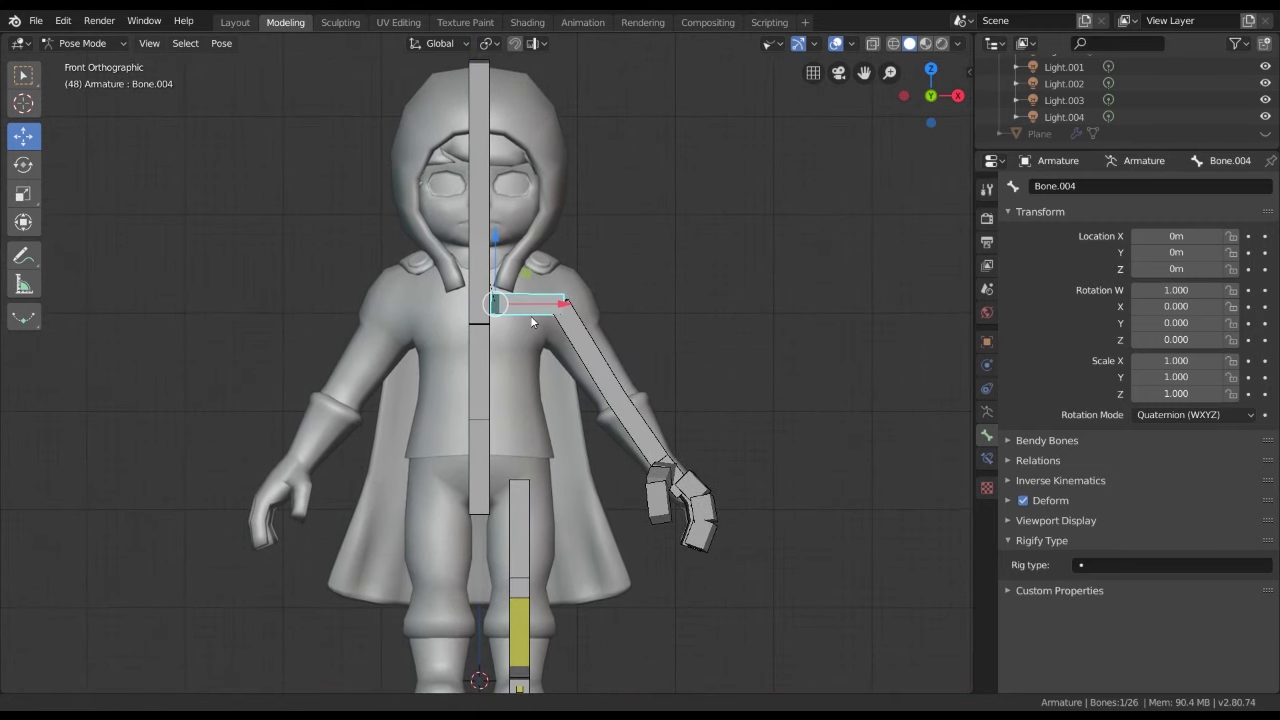
scroll(527, 330, "down", 1)
middle_click_drag(527, 330, 530, 309, "shift")
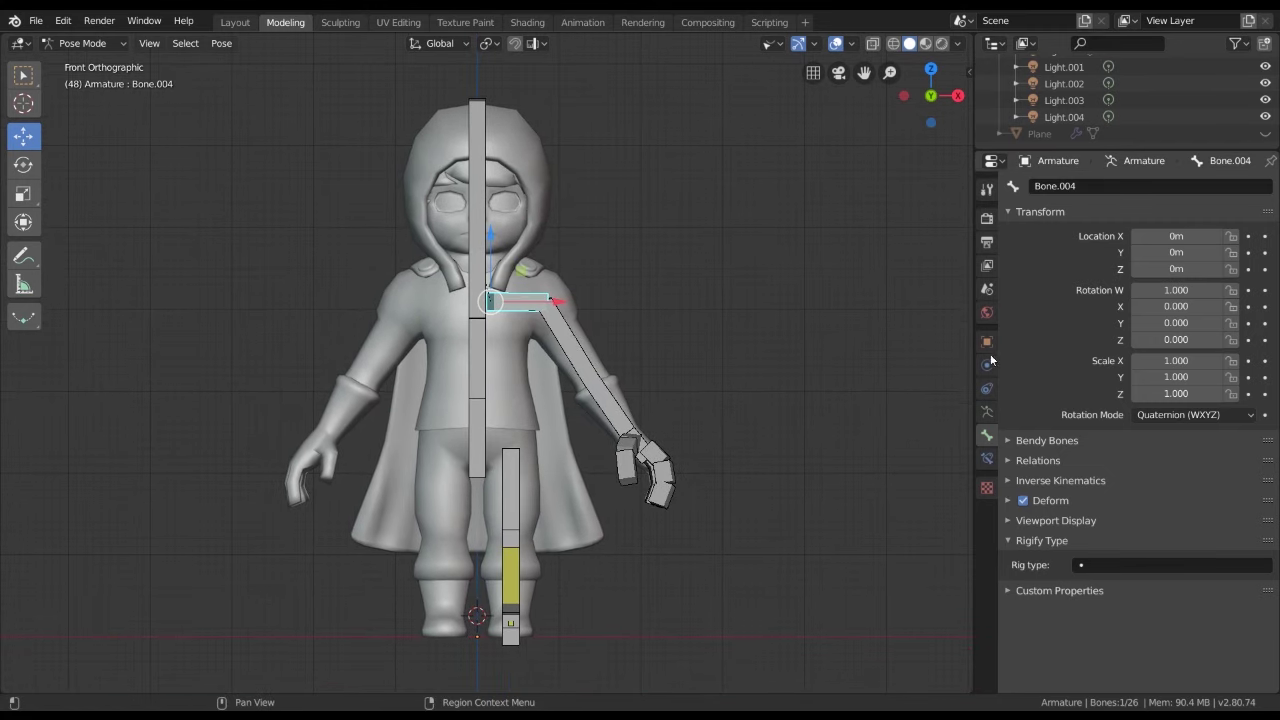
left_click(1076, 185)
type("Four")
key("Return")
Switch the viewport to wireframe and save the file as 2.blend
key("shift+z")
key("ctrl+s")
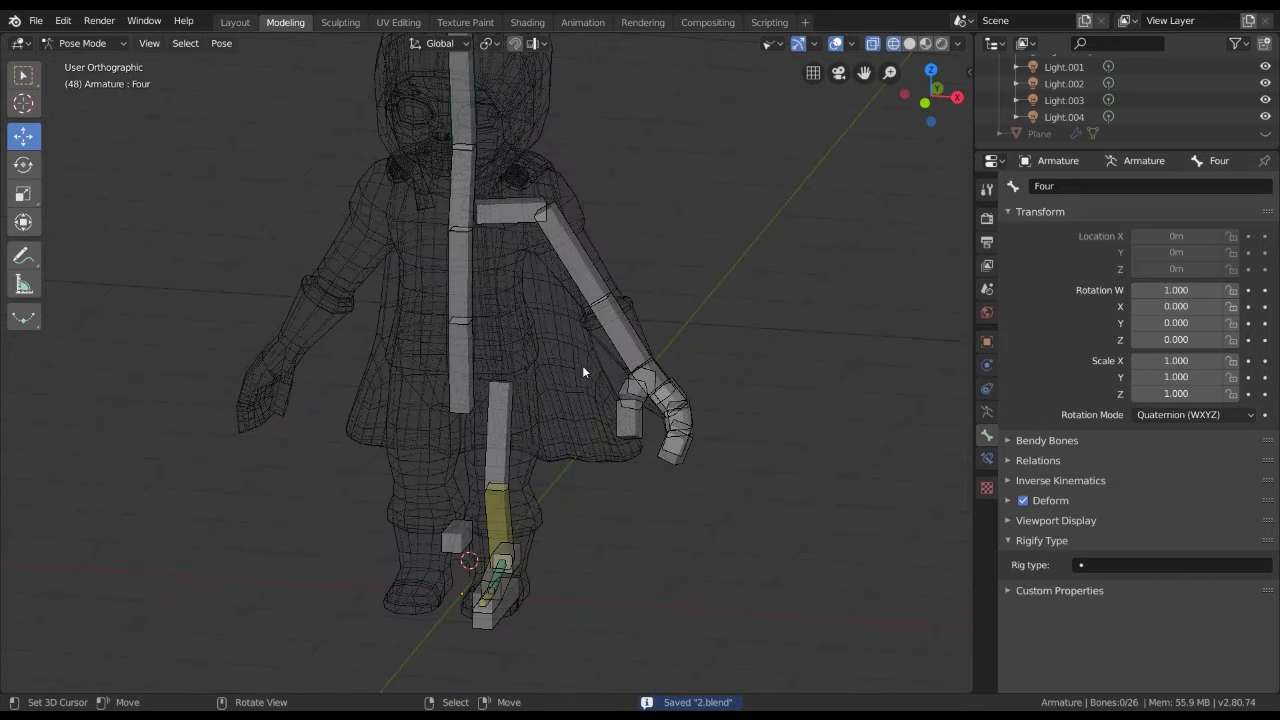
mouse_move(582, 365)
middle_mouse_down()
mouse_move(557, 359)
mouse_move(580, 342)
mouse_move(599, 393)
mouse_move(605, 358)
middle_mouse_up()
scroll(602, 385, "up", 2)
scroll(534, 315, "down", 2)
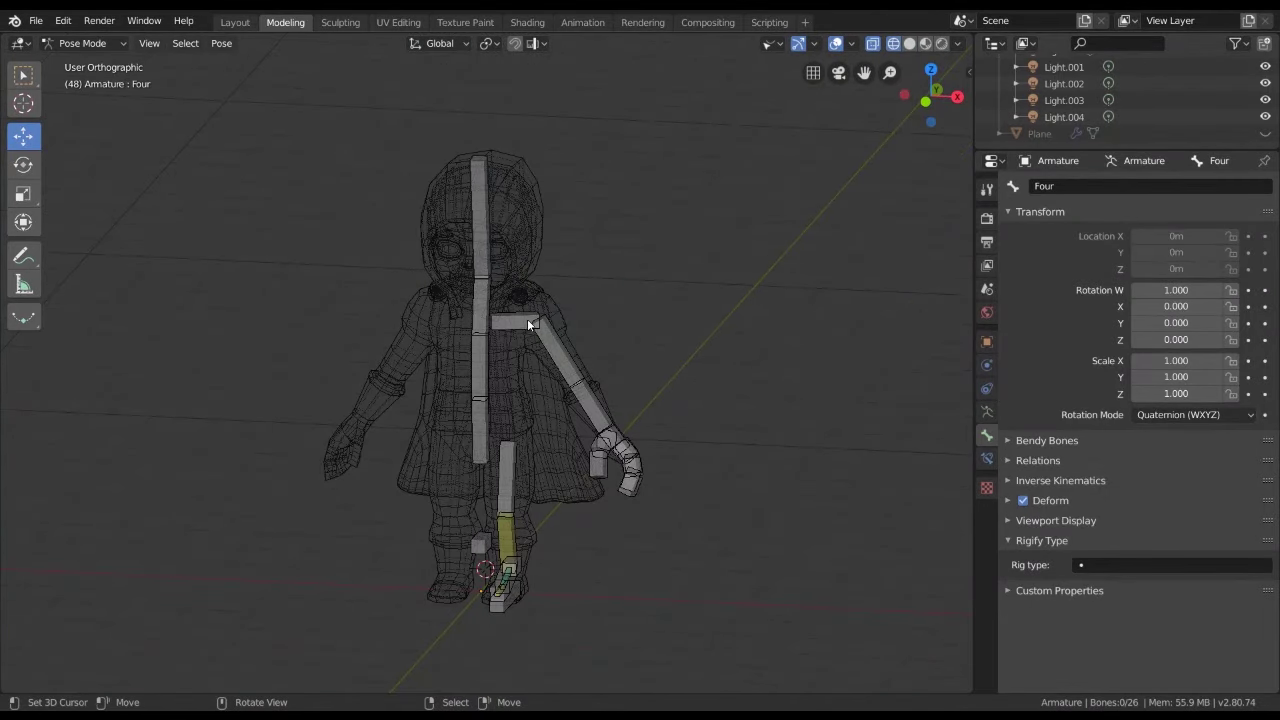
Check the names of the arm bones and the spine bones up to the head bone Four
left_click(545, 332)
left_click(538, 323)
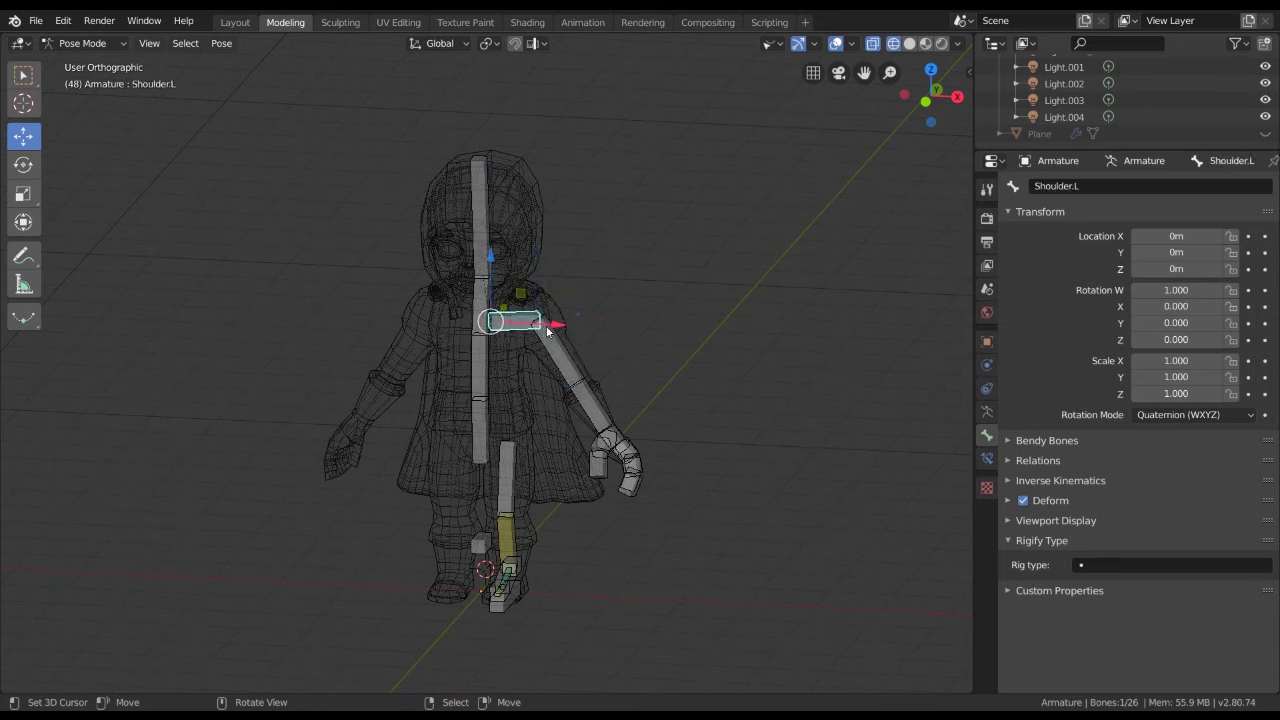
left_click(481, 418)
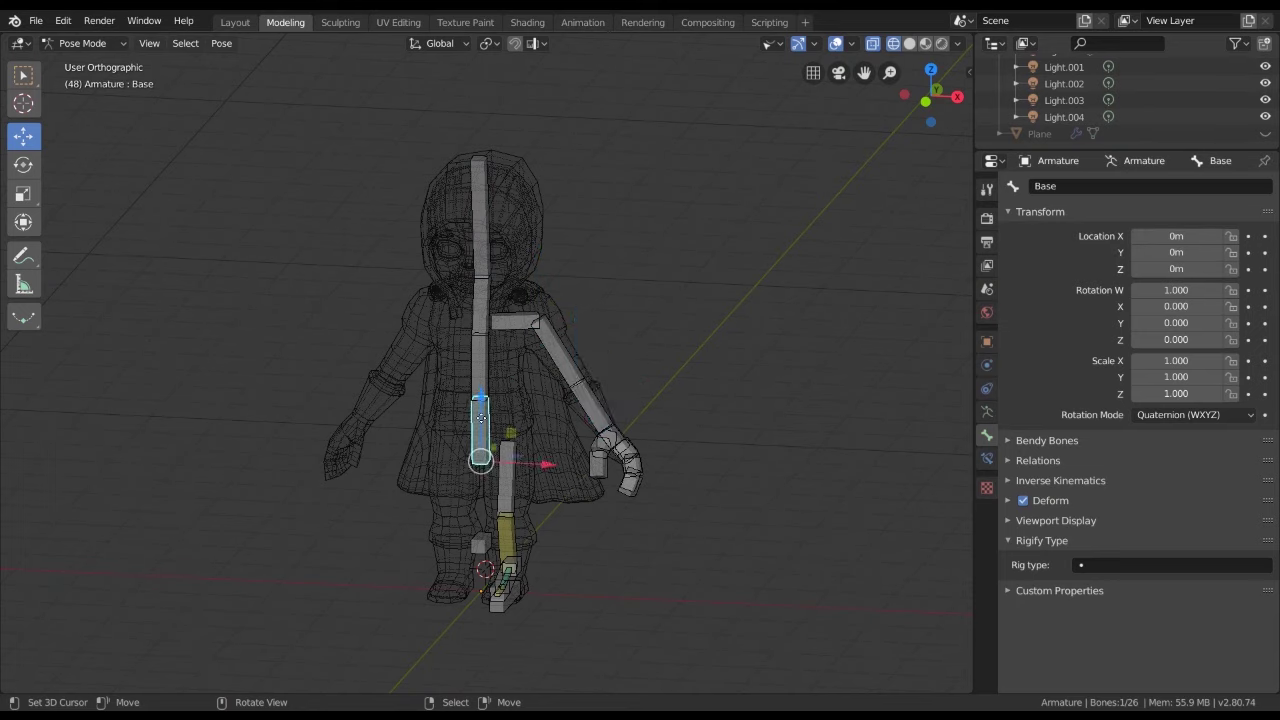
left_click(487, 368)
left_click(493, 325)
left_click(478, 308)
left_click(489, 236)
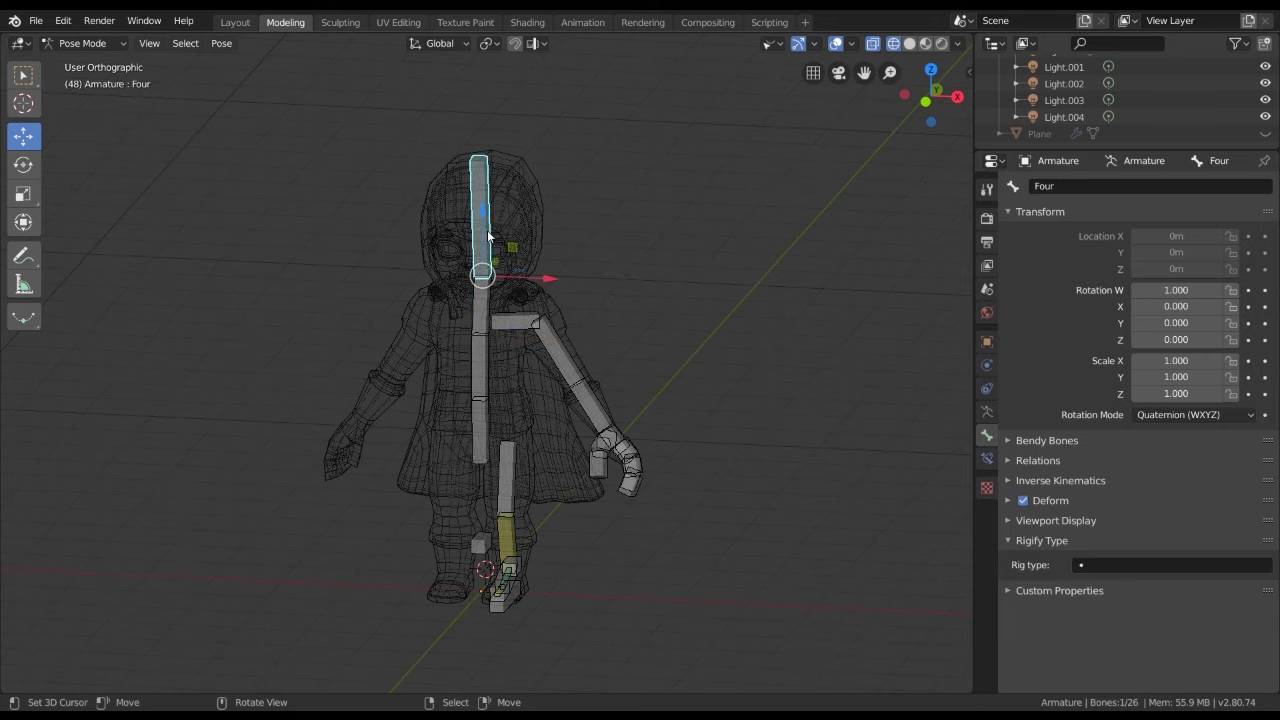
left_click(537, 330)
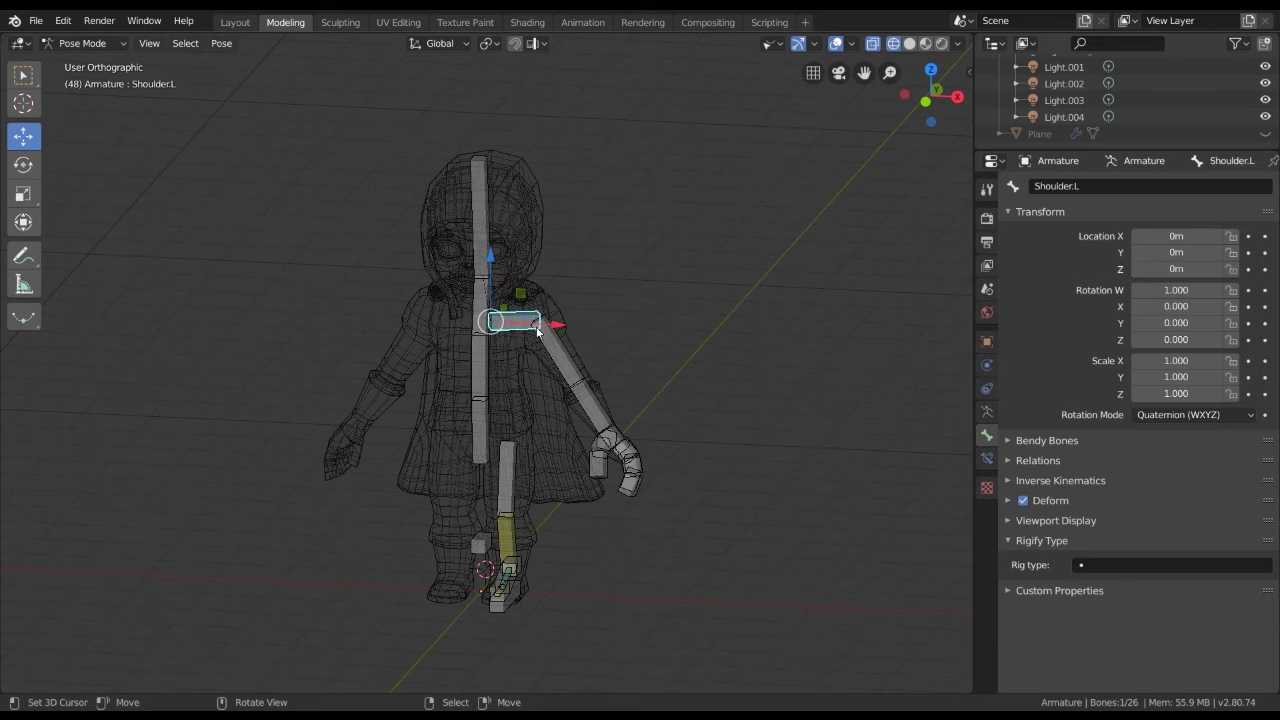
left_click(578, 370)
left_click(584, 411)
Check the names of the leg and foot bones, then step back up the spine to Four
middle_click_drag(584, 411, 549, 351)
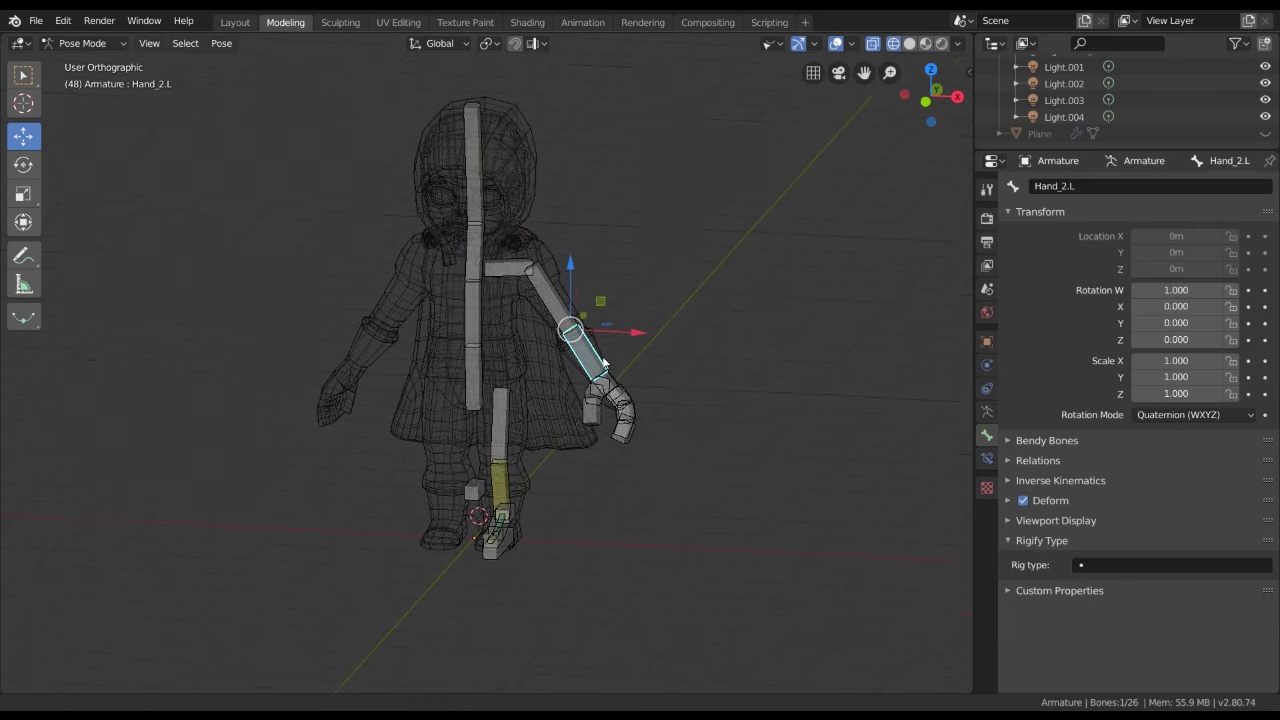
left_click(519, 398)
left_click(500, 448)
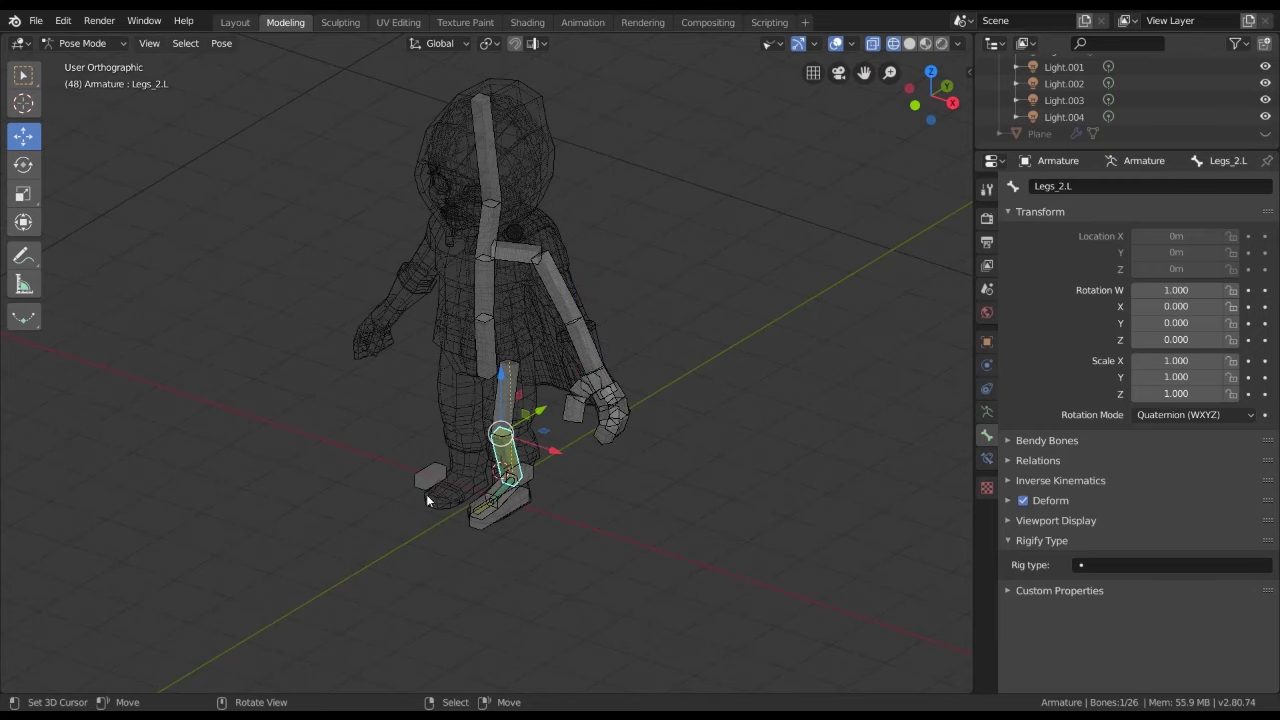
left_click(430, 478)
left_click(507, 478)
left_click(508, 445)
left_click(510, 480)
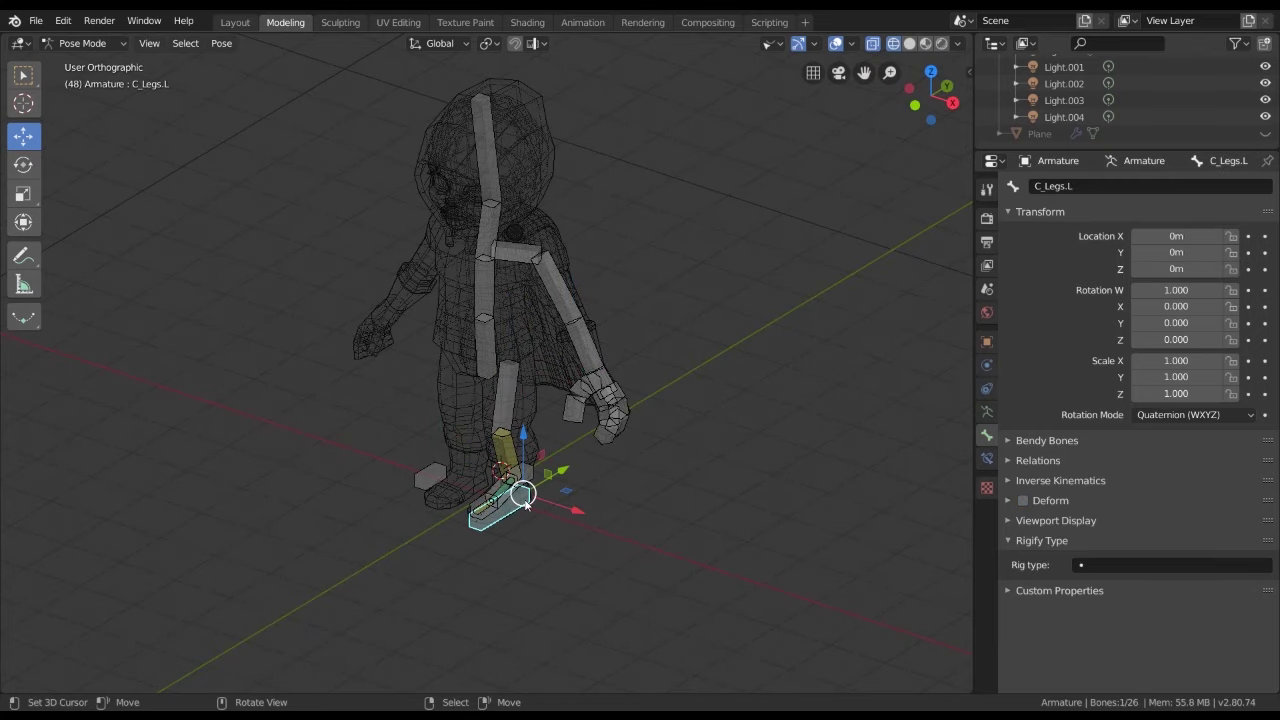
left_click(486, 340)
left_click(480, 283)
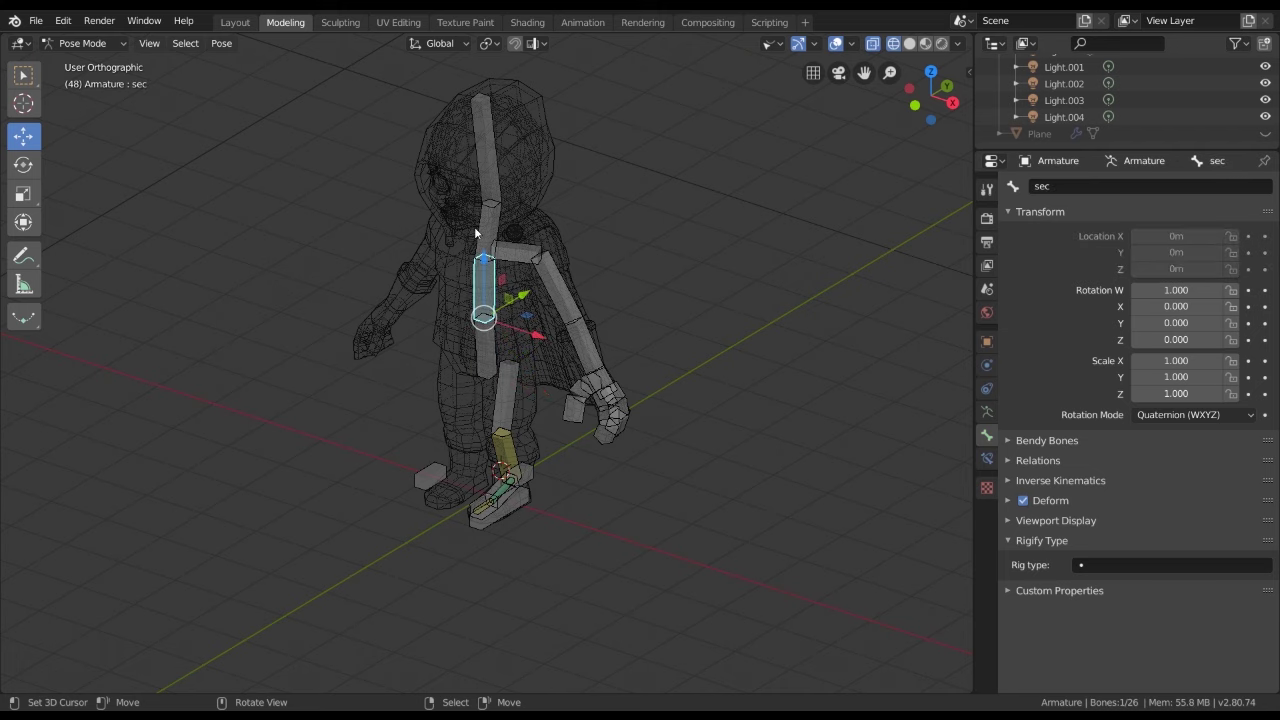
left_click(479, 234)
left_click(496, 158)
Show the armature's data settings and its Display As choices, still set to B-Bone
mouse_move(496, 158)
middle_mouse_down()
mouse_move(537, 229)
mouse_move(550, 222)
middle_mouse_up()
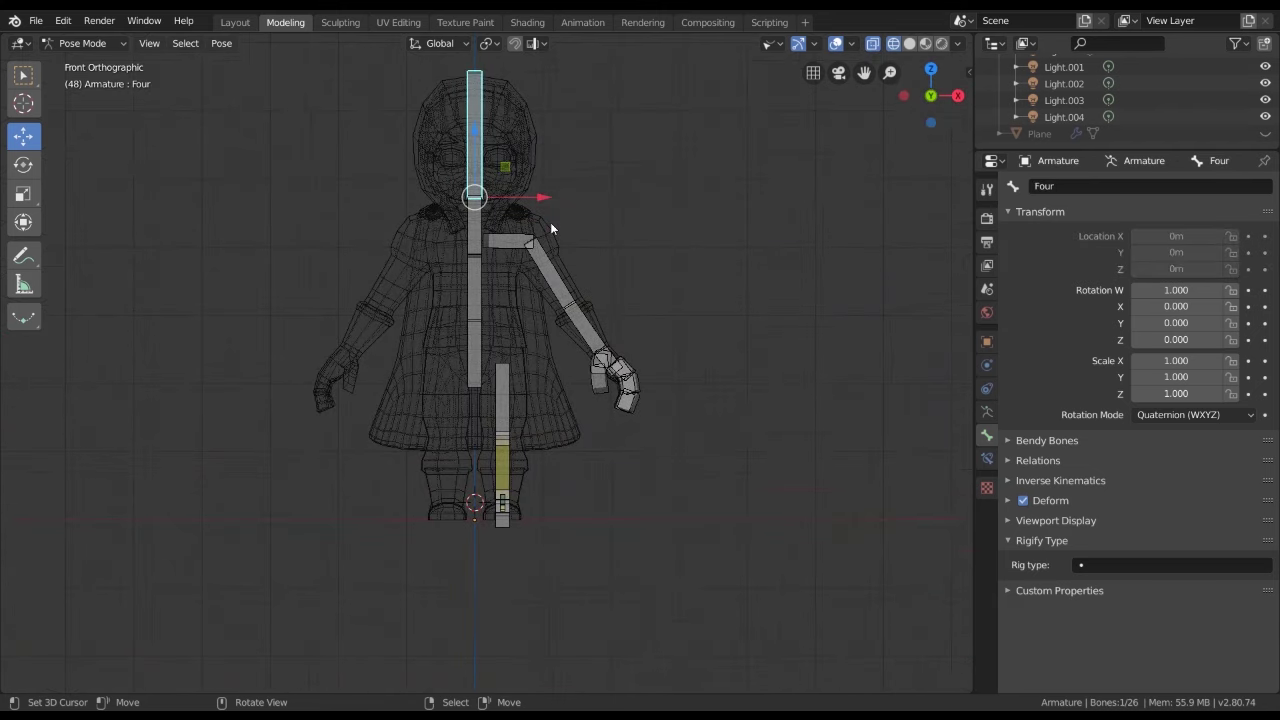
scroll(576, 264, "up", 3)
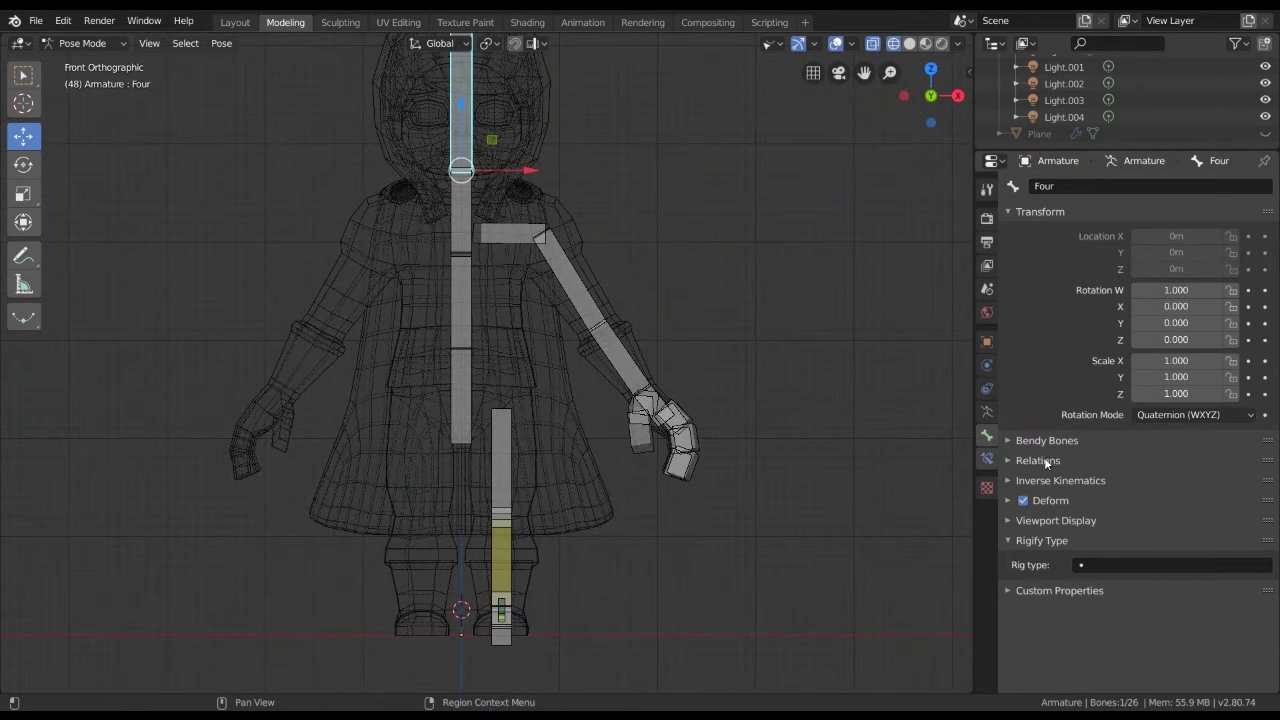
left_click(985, 413)
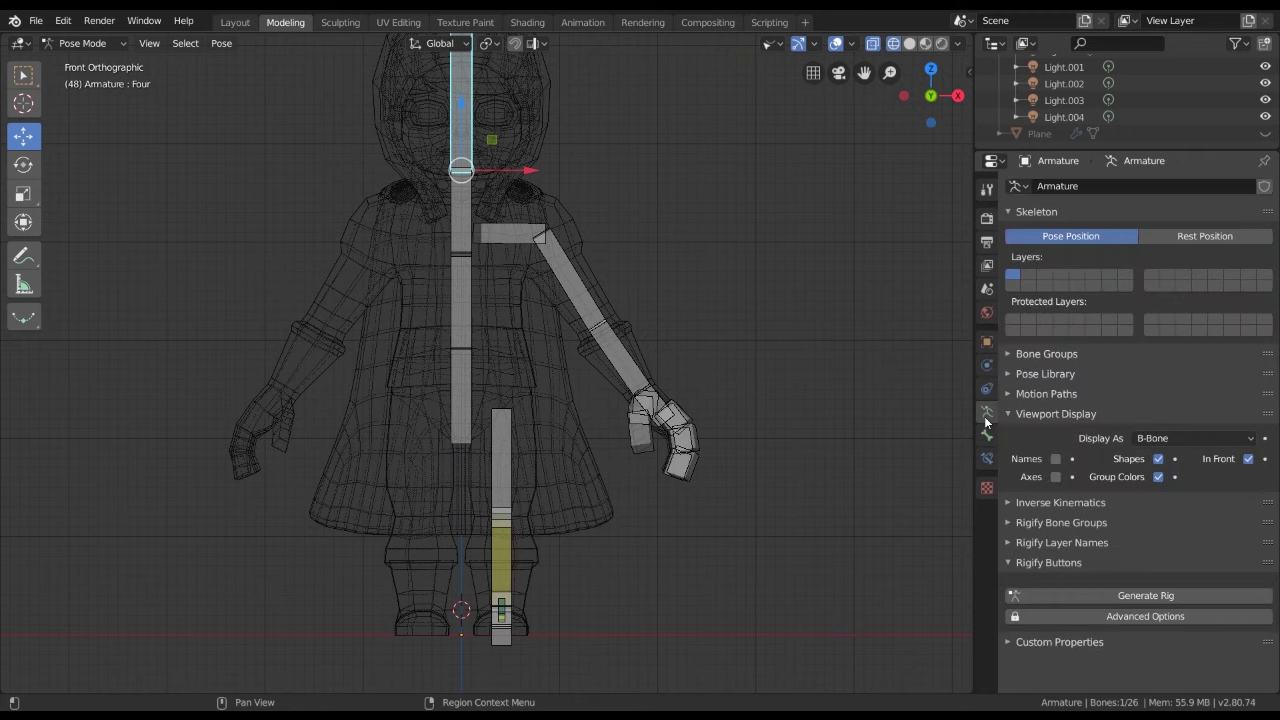
left_click(1208, 436)
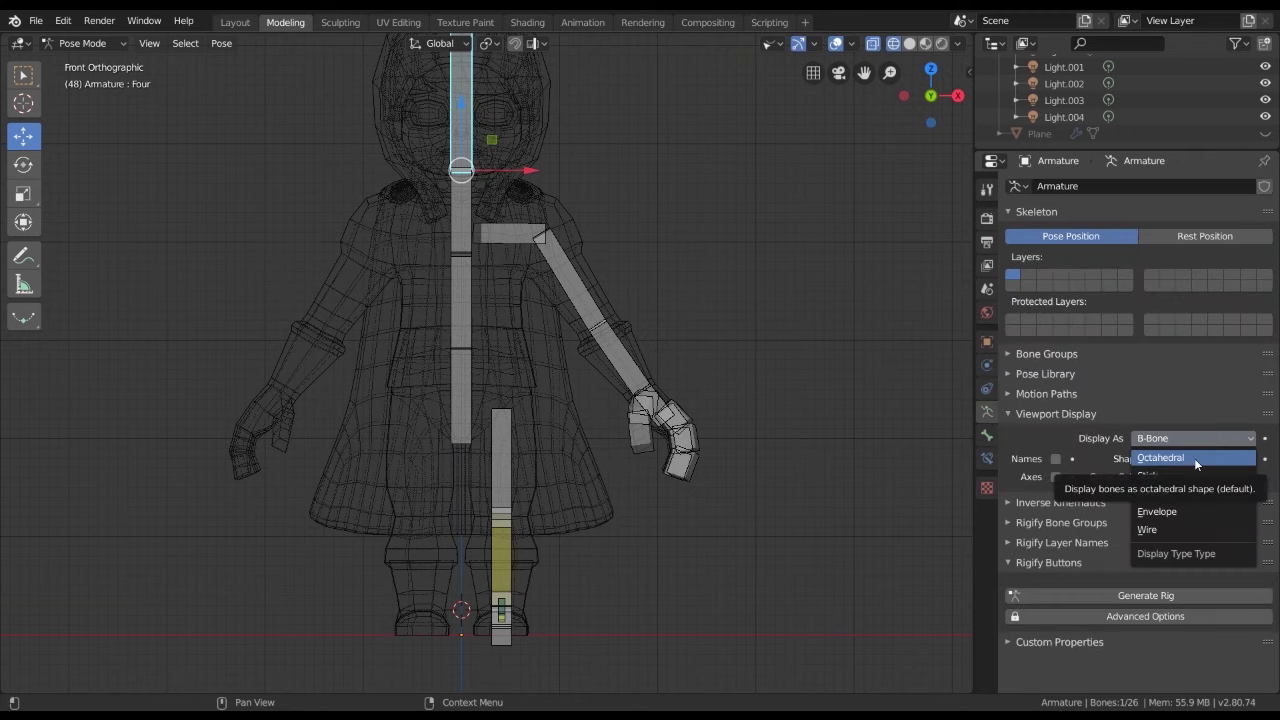
Set the armature to display bones as Octahedral and deselect the head bone
left_click(1194, 458)
scroll(712, 350, "down", 2)
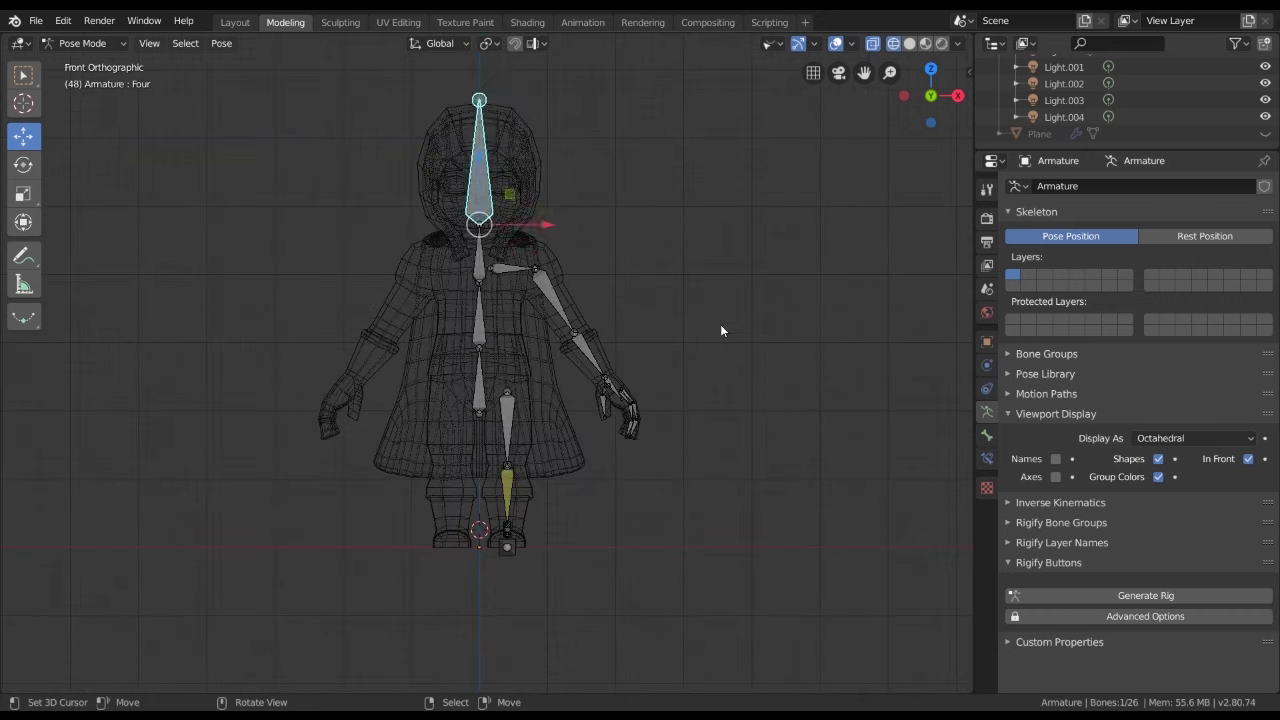
left_click(720, 324)
key("shift+z")
key("shift+z")
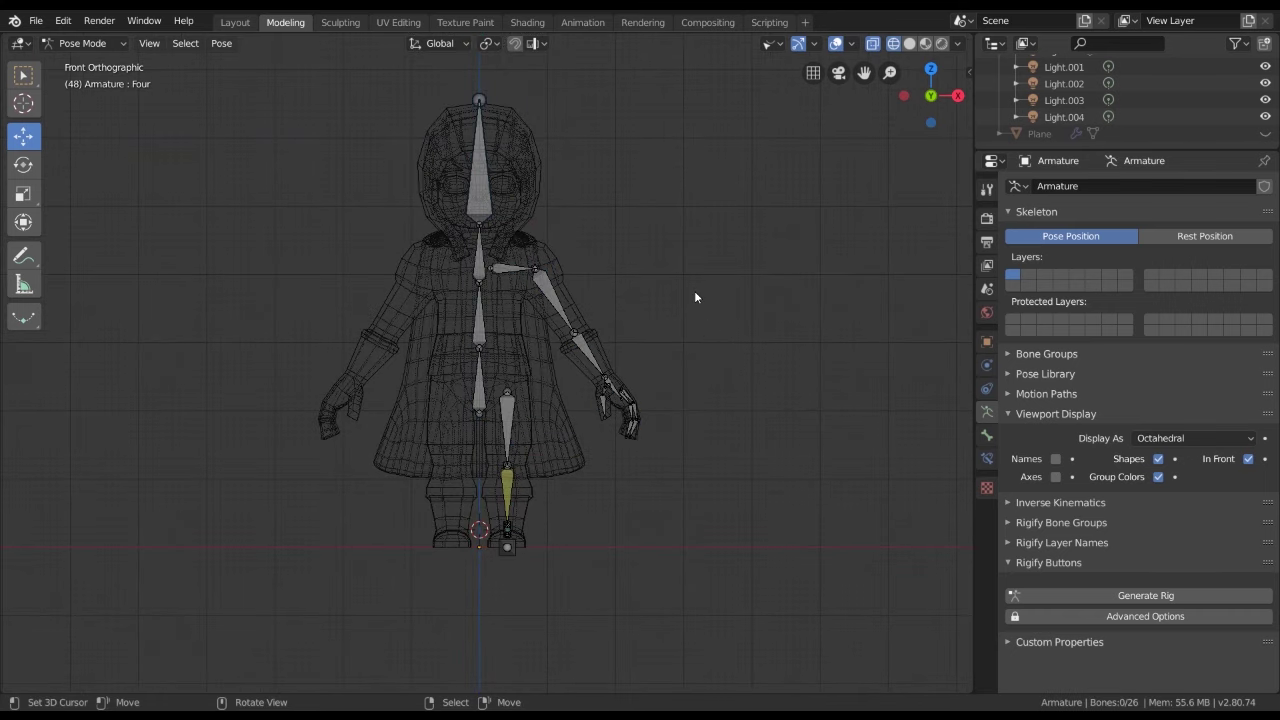
key("shift+z")
key("shift+z")
Box-select the left arm and leg bones
key("b")
mouse_move(693, 191)
left_mouse_down()
mouse_move(493, 548)
mouse_move(499, 599)
left_mouse_up()
middle_click_drag(499, 599, 591, 425)
key("KP_1")
scroll(590, 410, "up", 3)
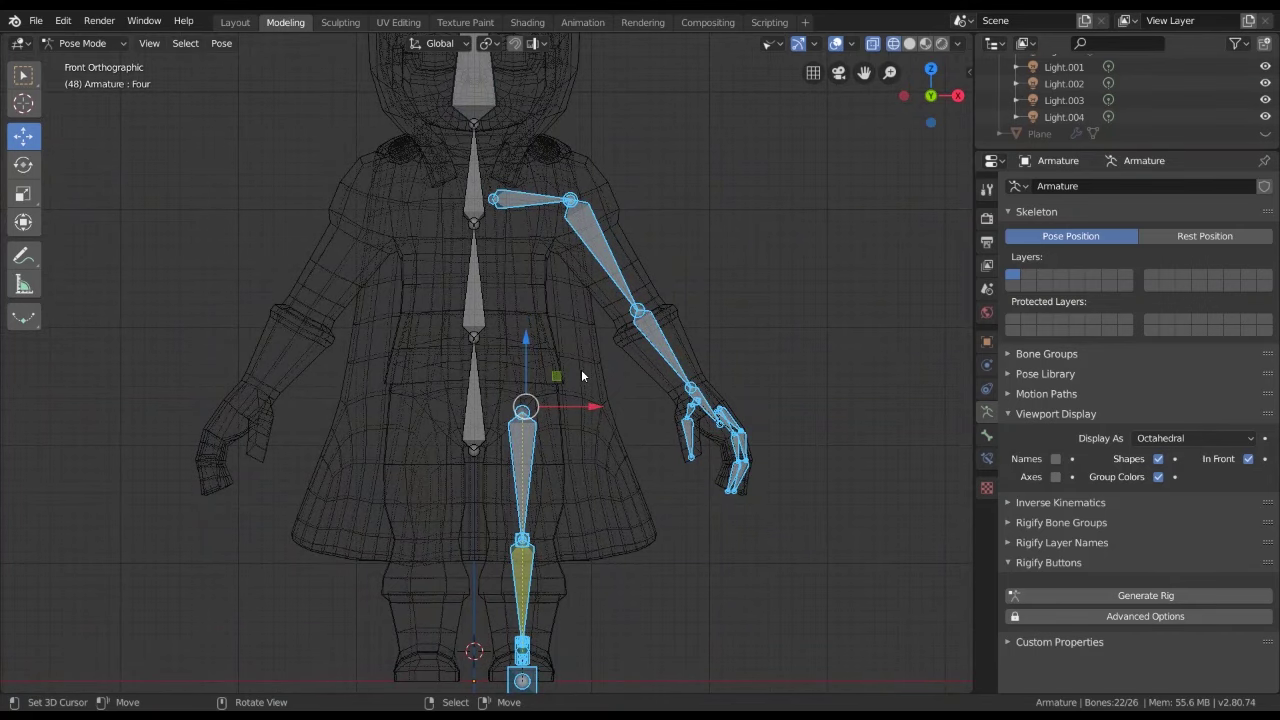
scroll(581, 369, "down", 4)
scroll(514, 533, "up", 1)
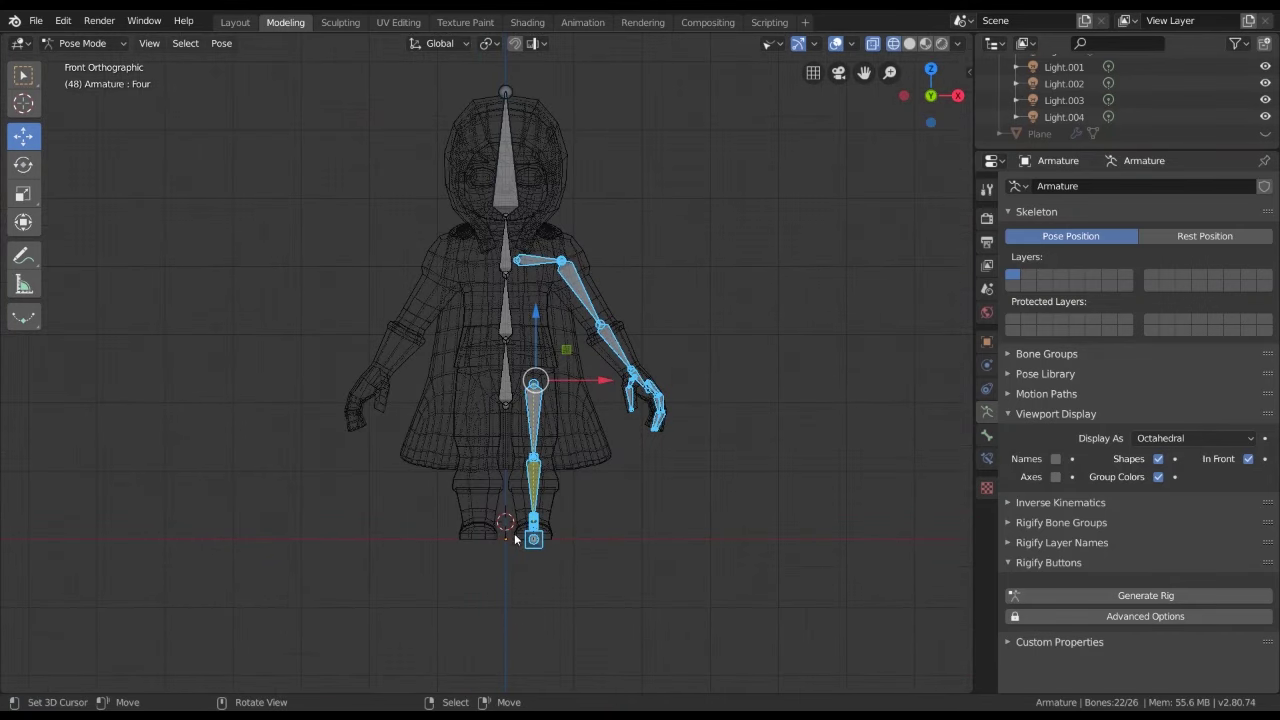
middle_click_drag(503, 522, 565, 566)
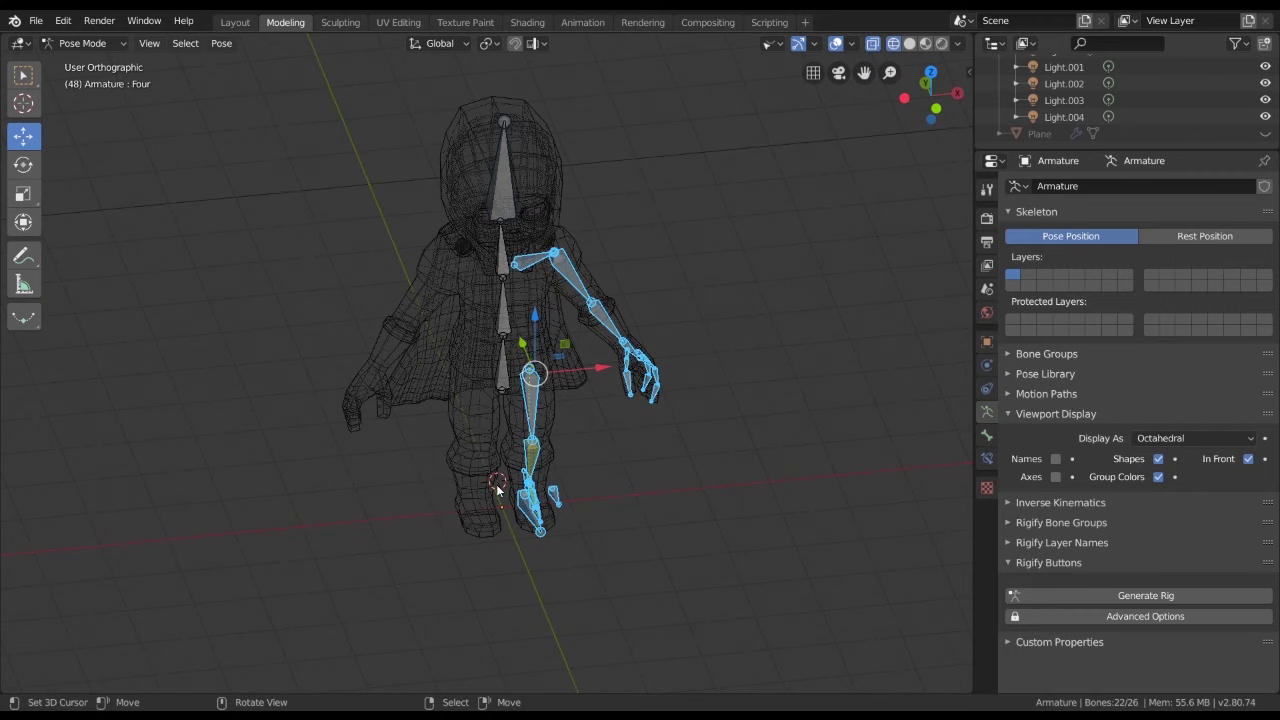
key("shift")
Snap the 3D cursor to the world origin
key("shift+s")
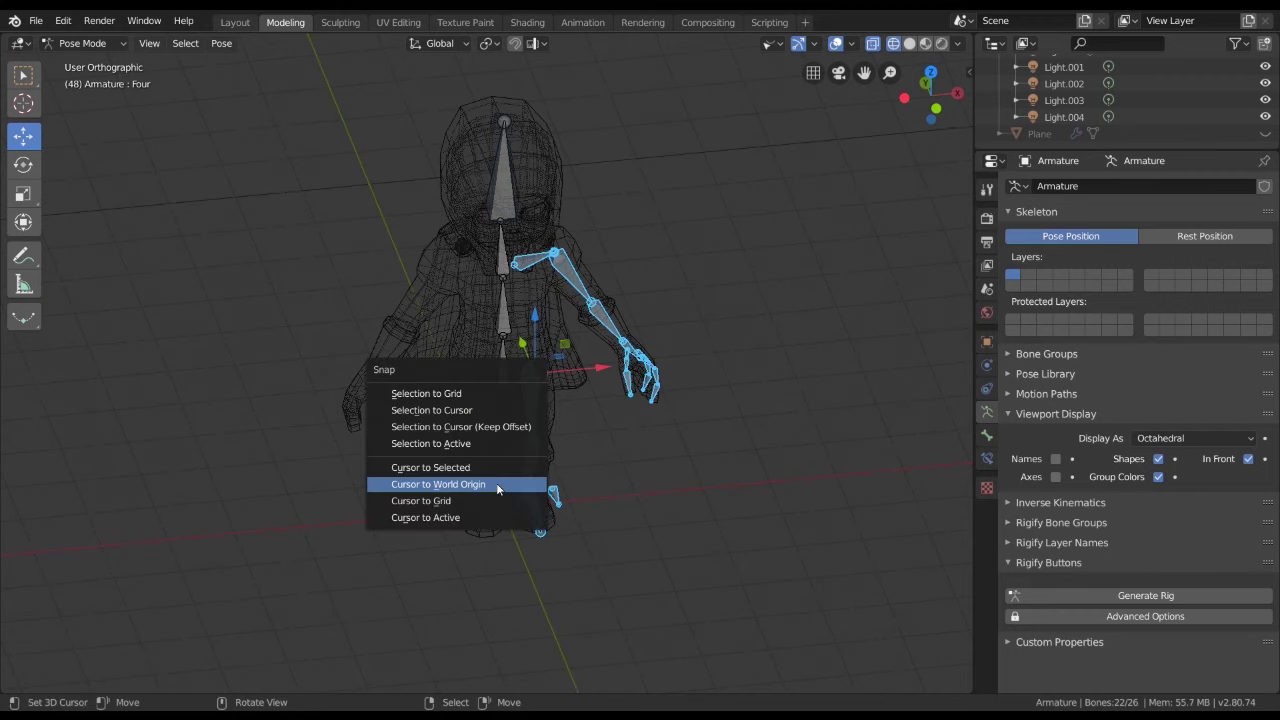
left_click(496, 484)
mouse_move(496, 484)
middle_mouse_down()
mouse_move(538, 503)
mouse_move(578, 588)
middle_mouse_up()
key("KP_1")
mouse_move(559, 364)
middle_mouse_down("shift")
mouse_move(569, 428)
mouse_move(553, 392)
middle_mouse_up("shift")
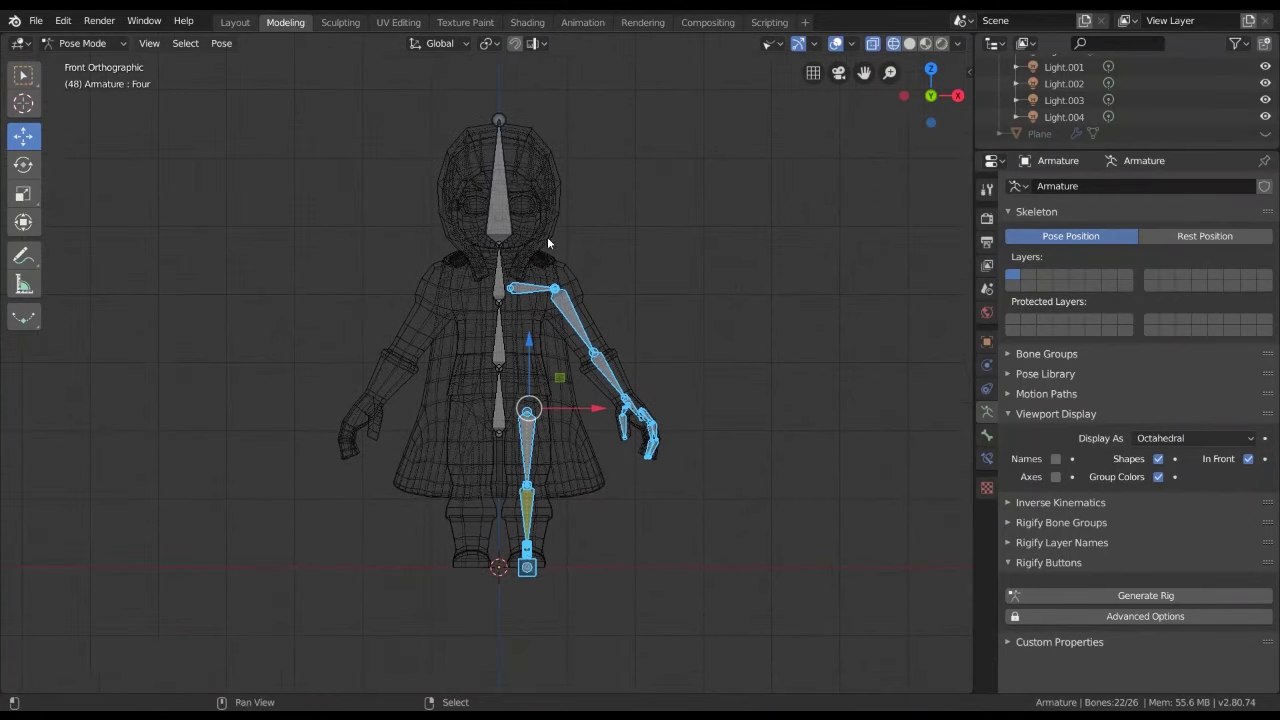
Set the transform pivot point to 3D Cursor
left_click(489, 44)
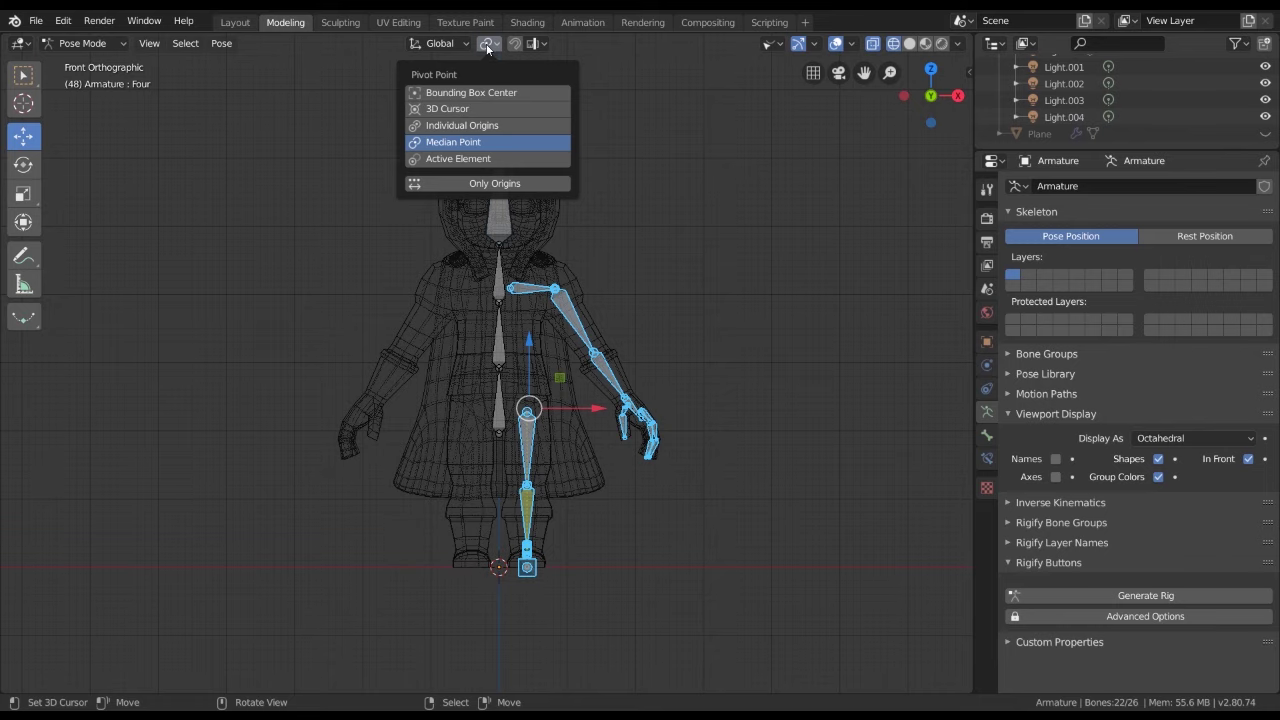
left_click(490, 108)
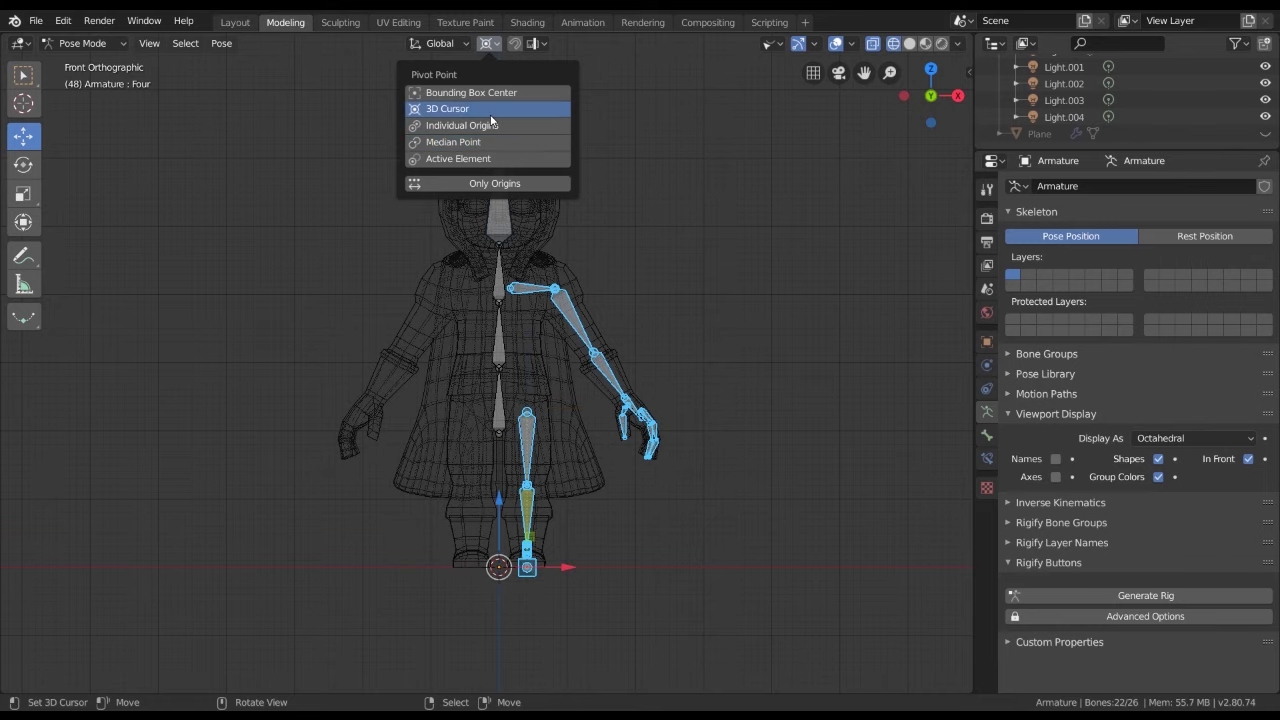
scroll(640, 420, "up", 1)
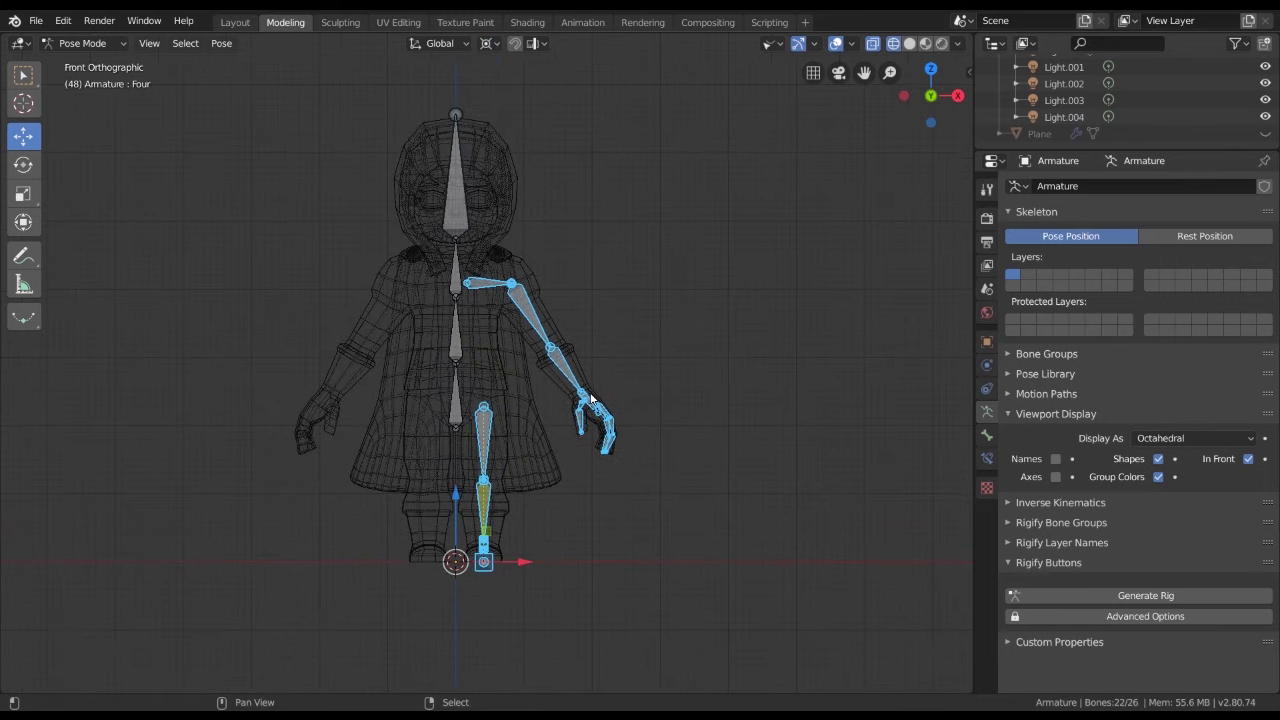
scroll(595, 384, "up", 1)
middle_click_drag(588, 387, 621, 400, "shift")
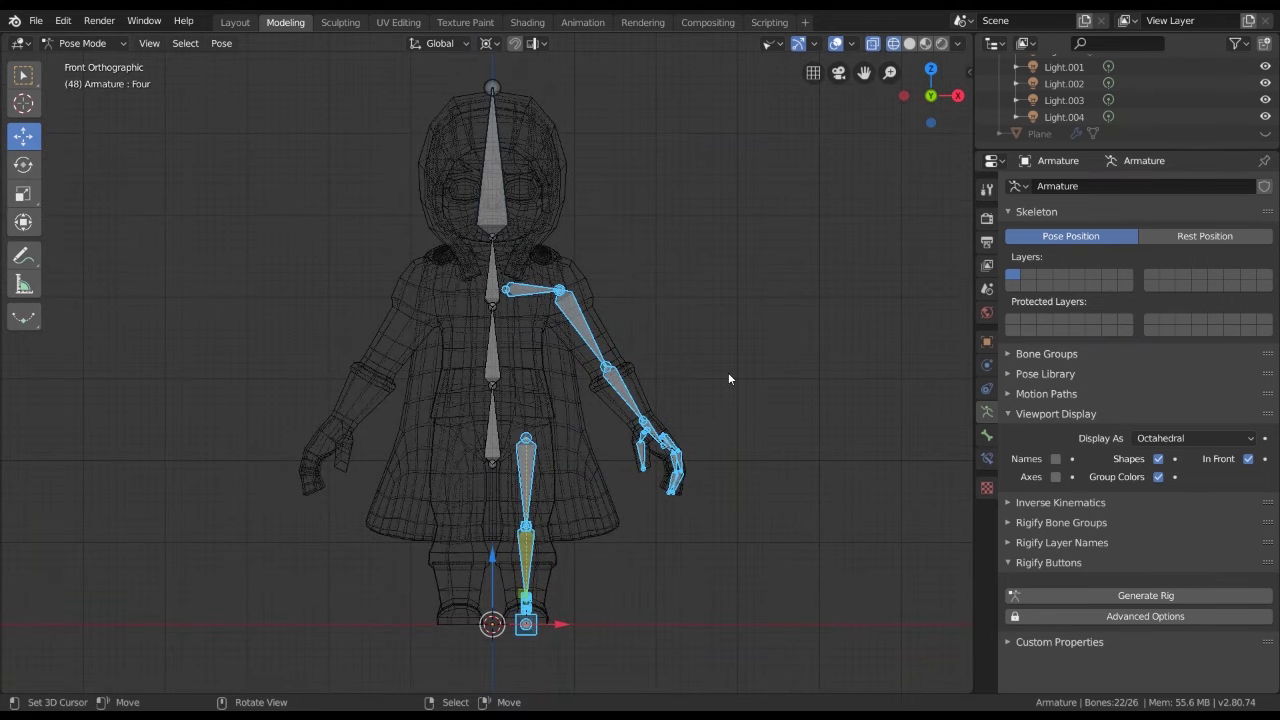
In Edit Mode, duplicate the selected arm and leg bones and mirror them with scale X -1
key("Tab")
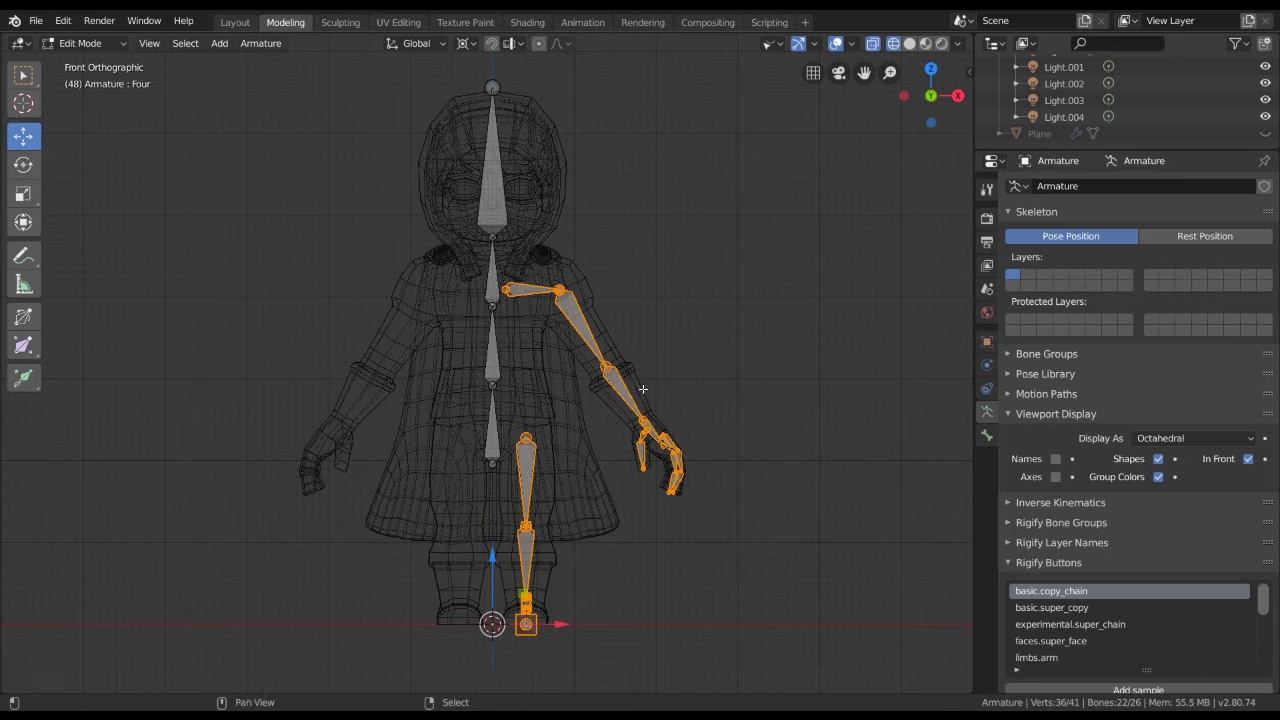
key("shift+d")
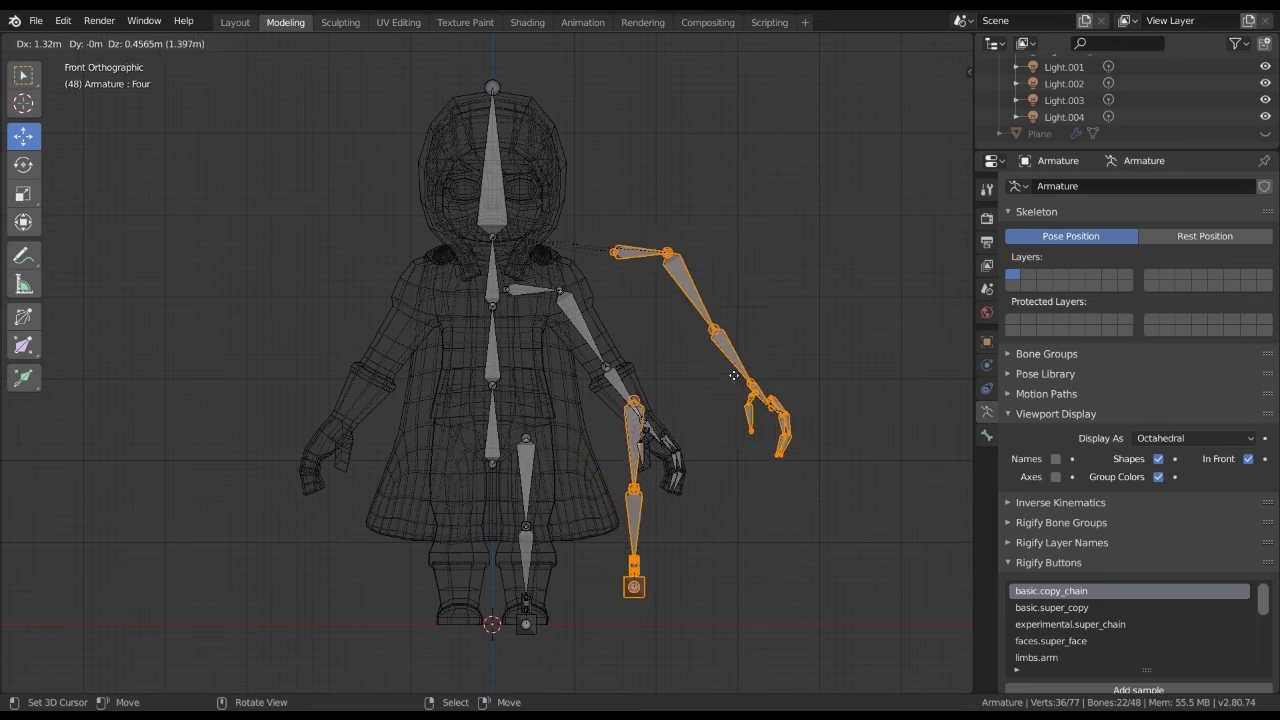
key("Escape")
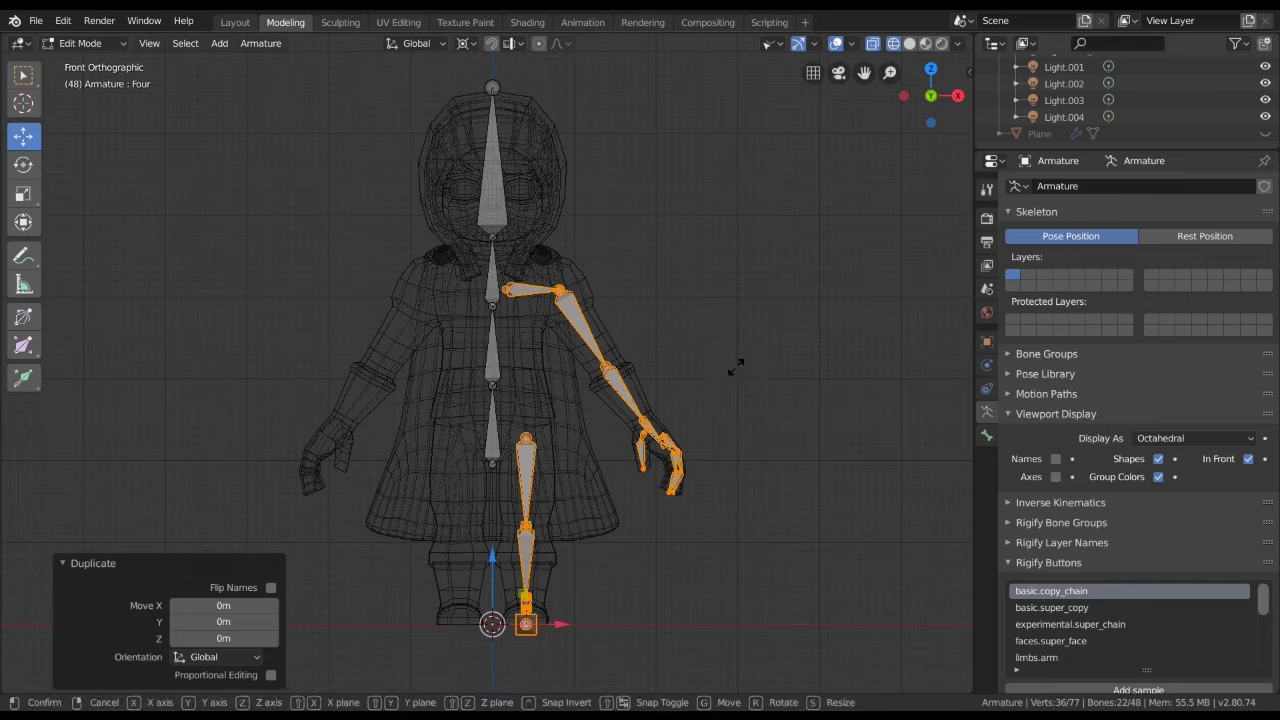
type("sx")
type("-1")
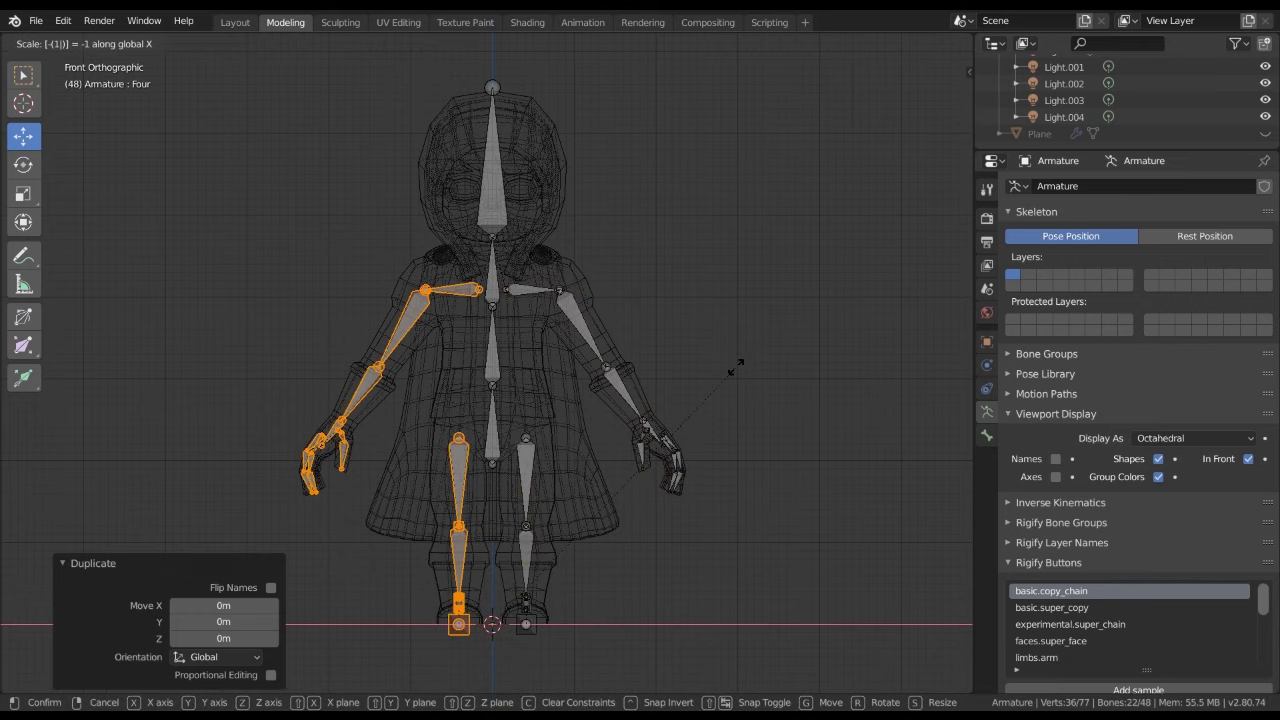
key("Return")
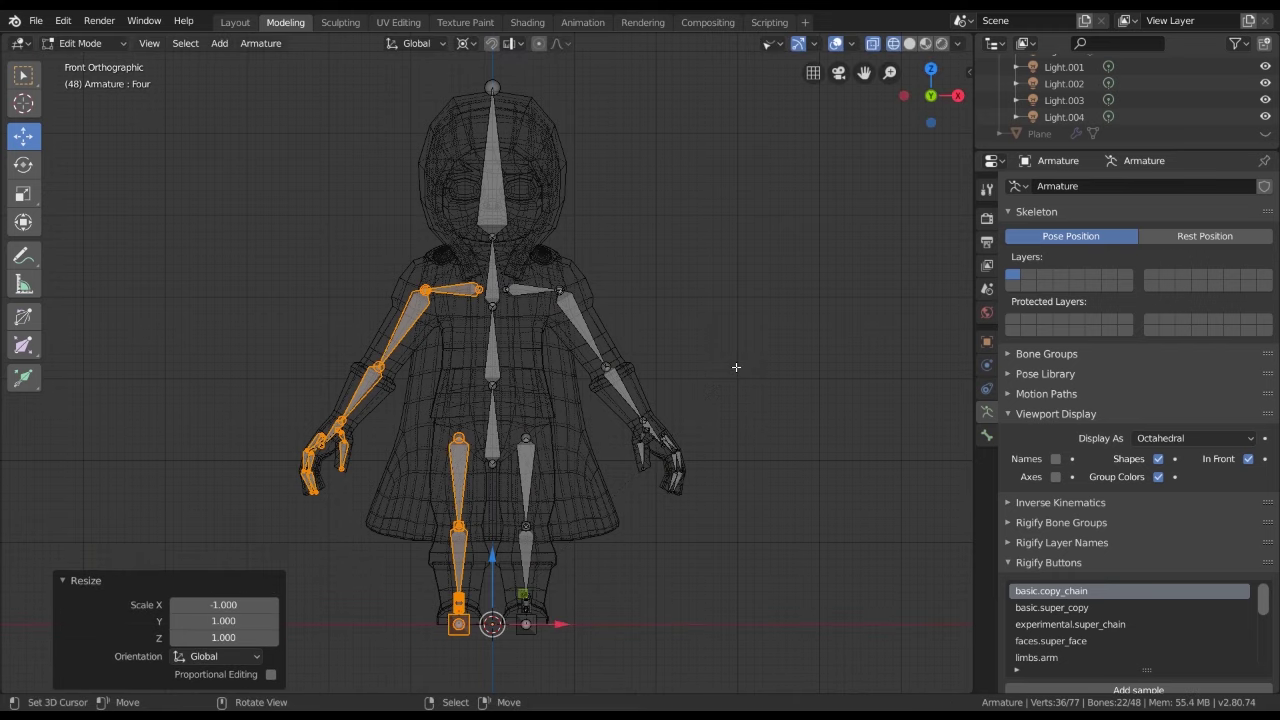
Reselect the mirrored arm and leg bones, including the copied shoulder bone
left_click(441, 289)
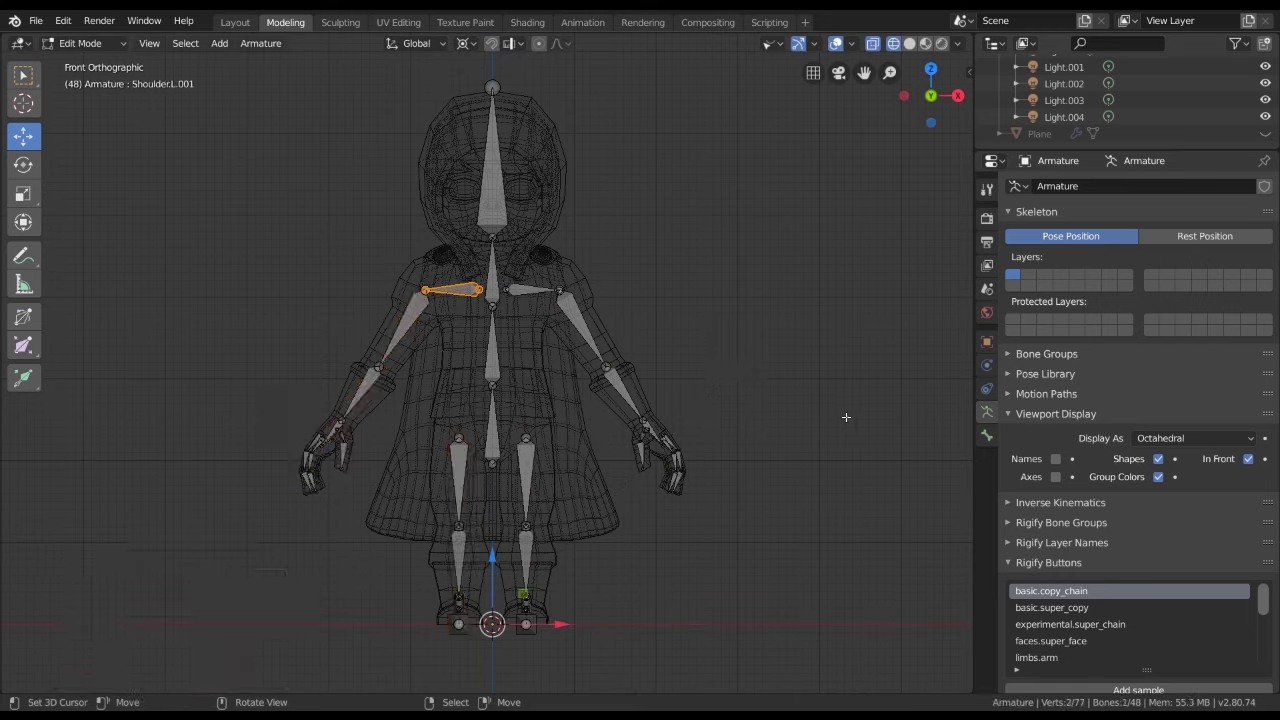
key("alt+a")
key("b")
left_click_drag(186, 215, 471, 686)
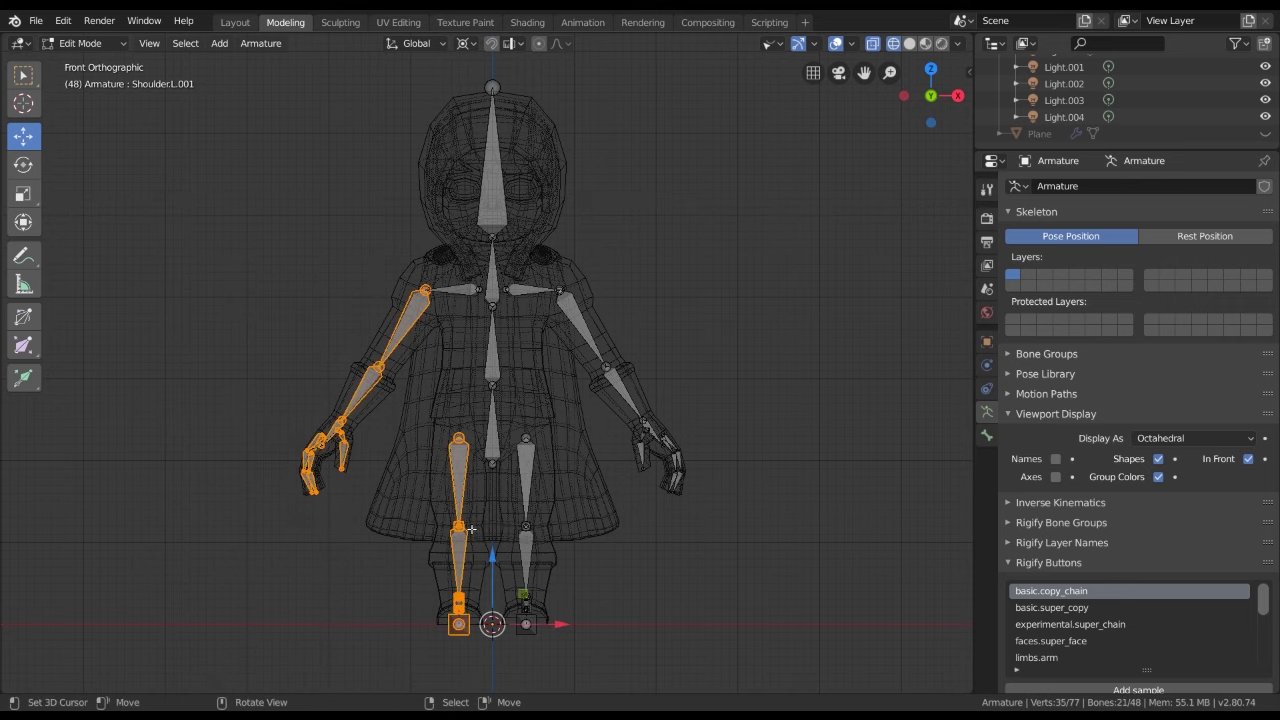
left_click(455, 291, "shift")
left_click(251, 45)
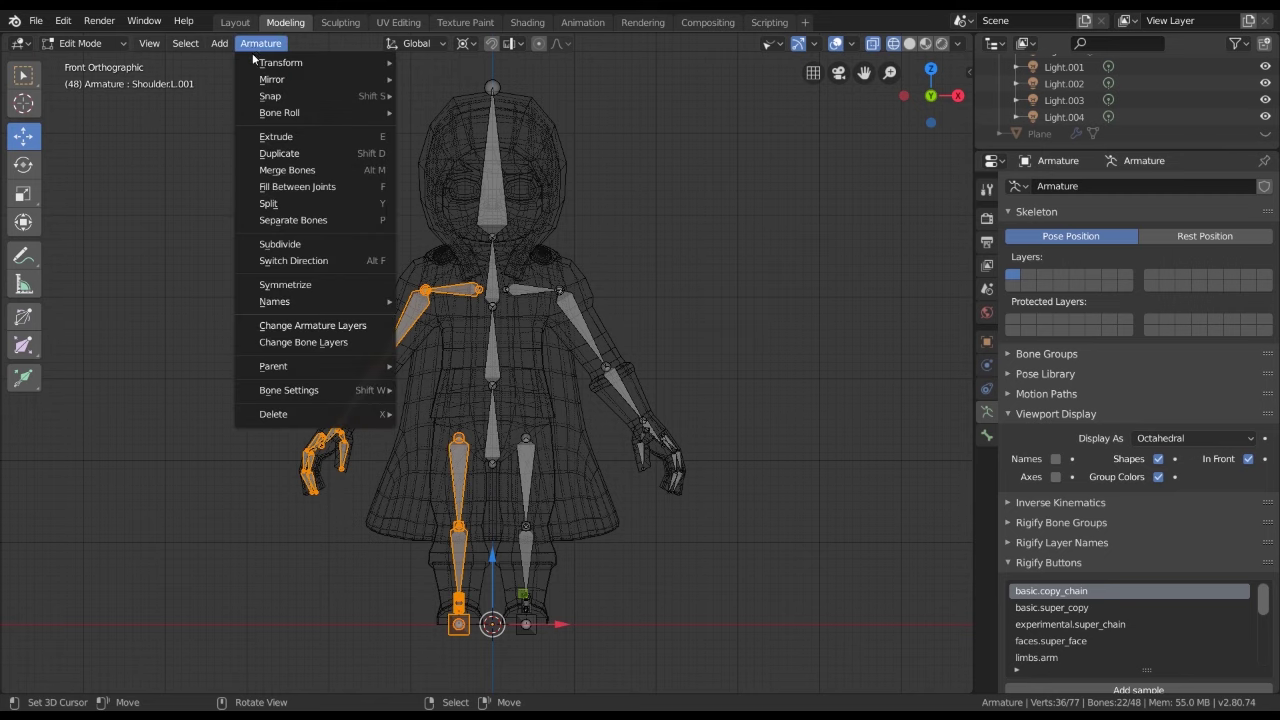
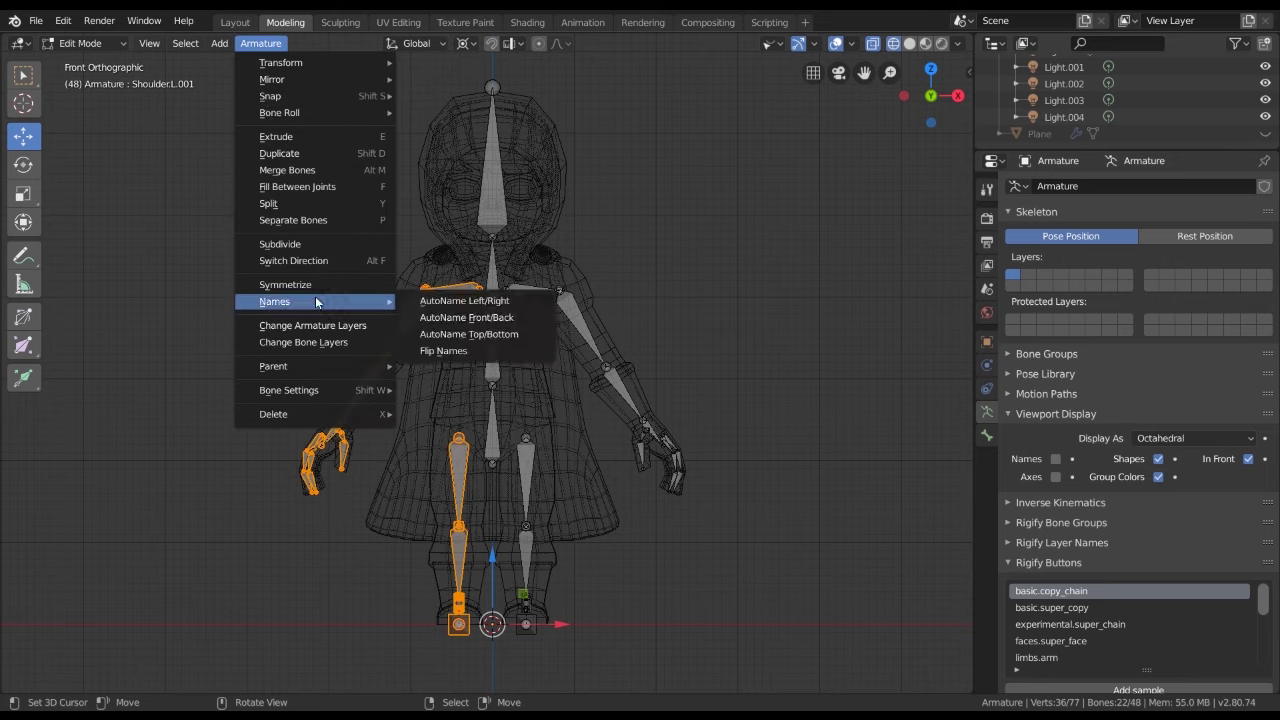
Auto-name the arm bones by left/right side and rename the shoulder bone to Shoulder.R
left_click(476, 301)
left_click(474, 305)
left_click(466, 288)
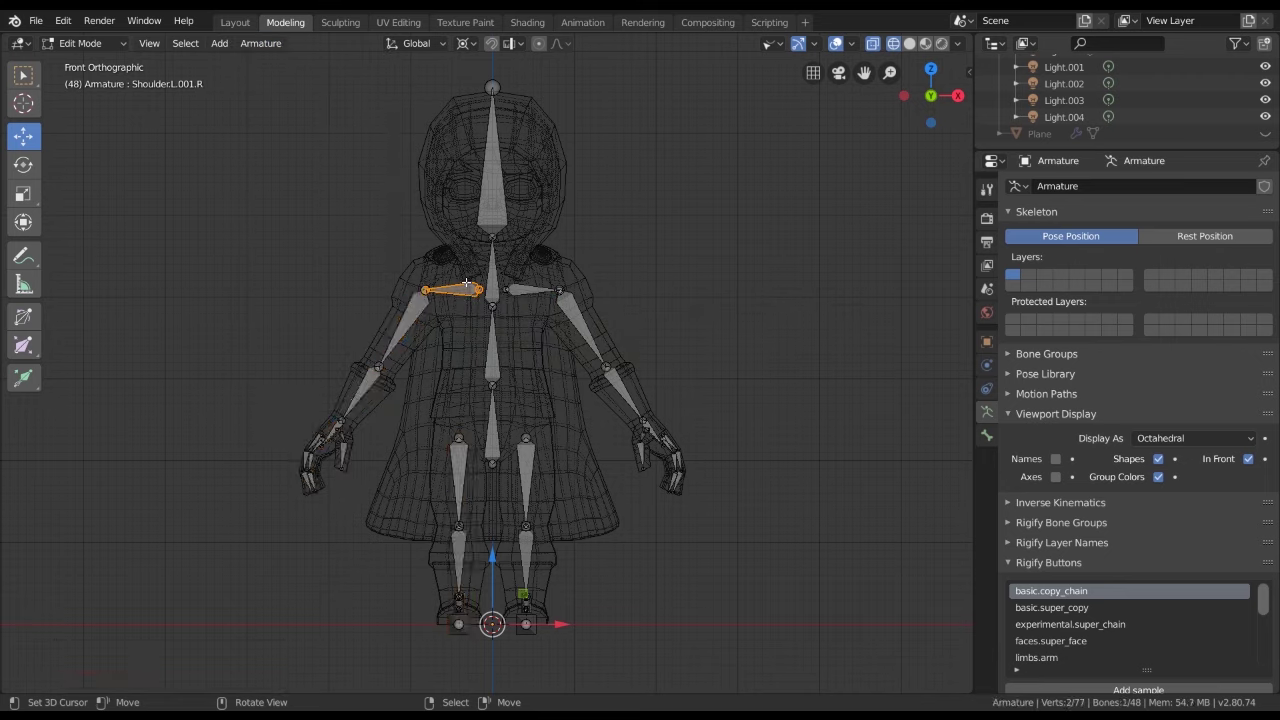
left_click(987, 435)
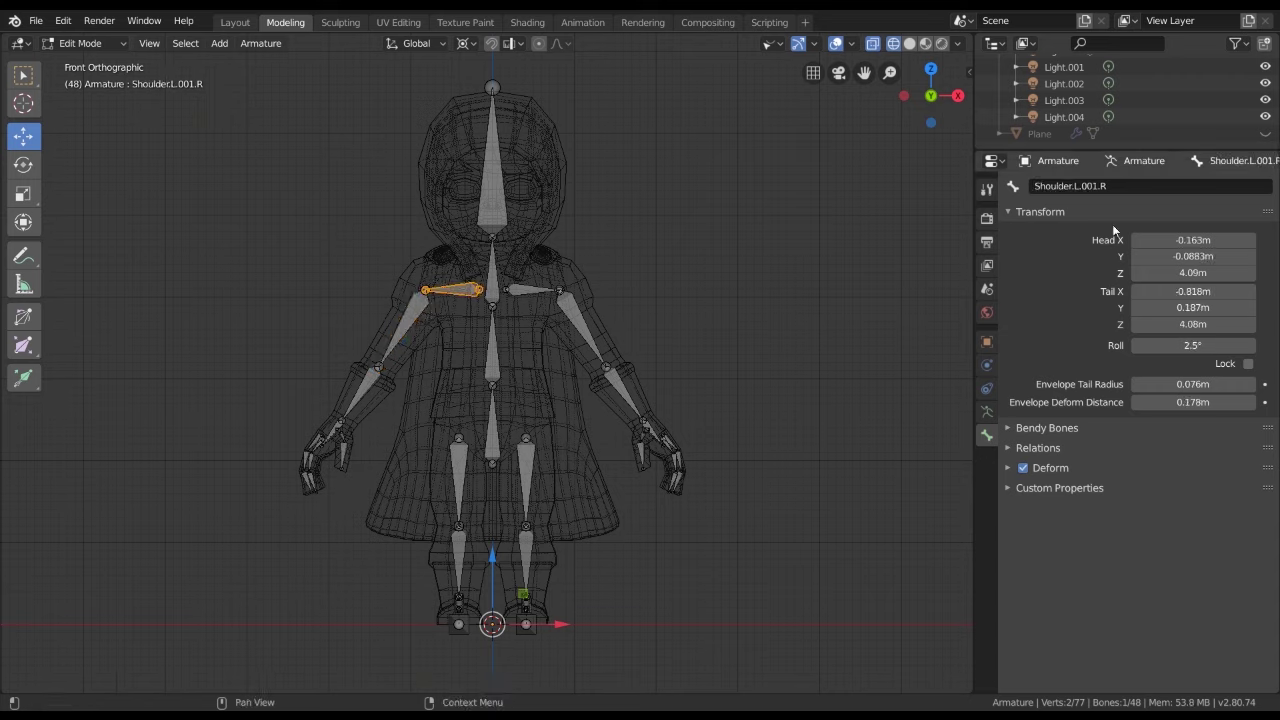
left_click(1095, 186)
left_click_drag(1097, 186, 1071, 187)
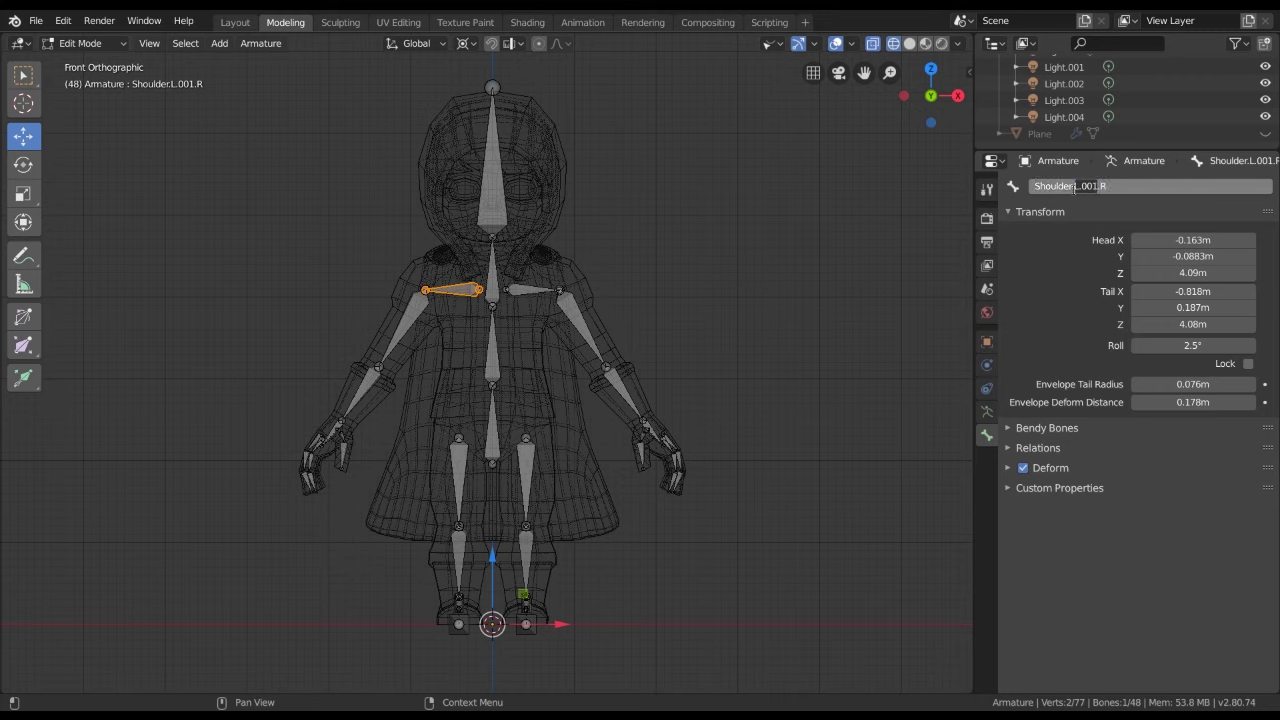
key("BackSpace")
key("Return")
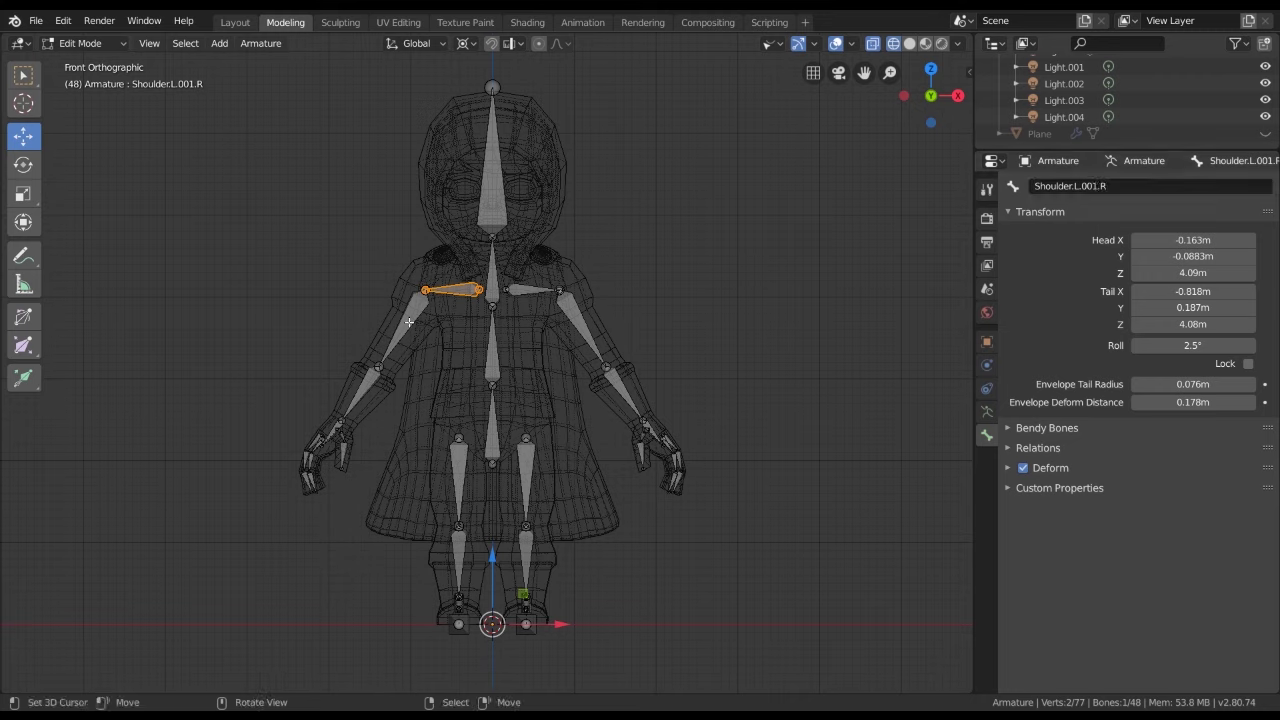
Rename the upper-arm bone to Hand_3.R
left_click(405, 322)
left_click(1095, 186)
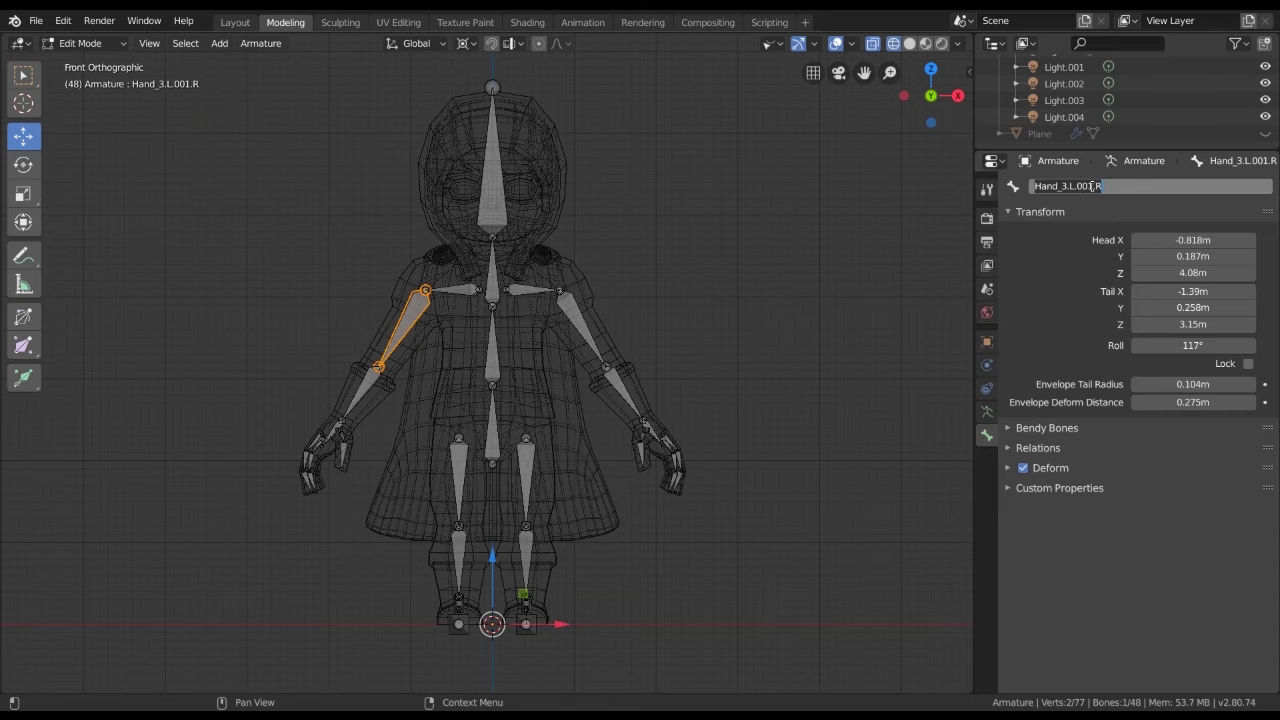
left_click(618, 405)
scroll(618, 405, "up", 1)
scroll(625, 344, "down", 2)
In front view, select Hand_3.R, Hand_2.L and the left upper-arm bone to check names
middle_click_drag(625, 344, 608, 371)
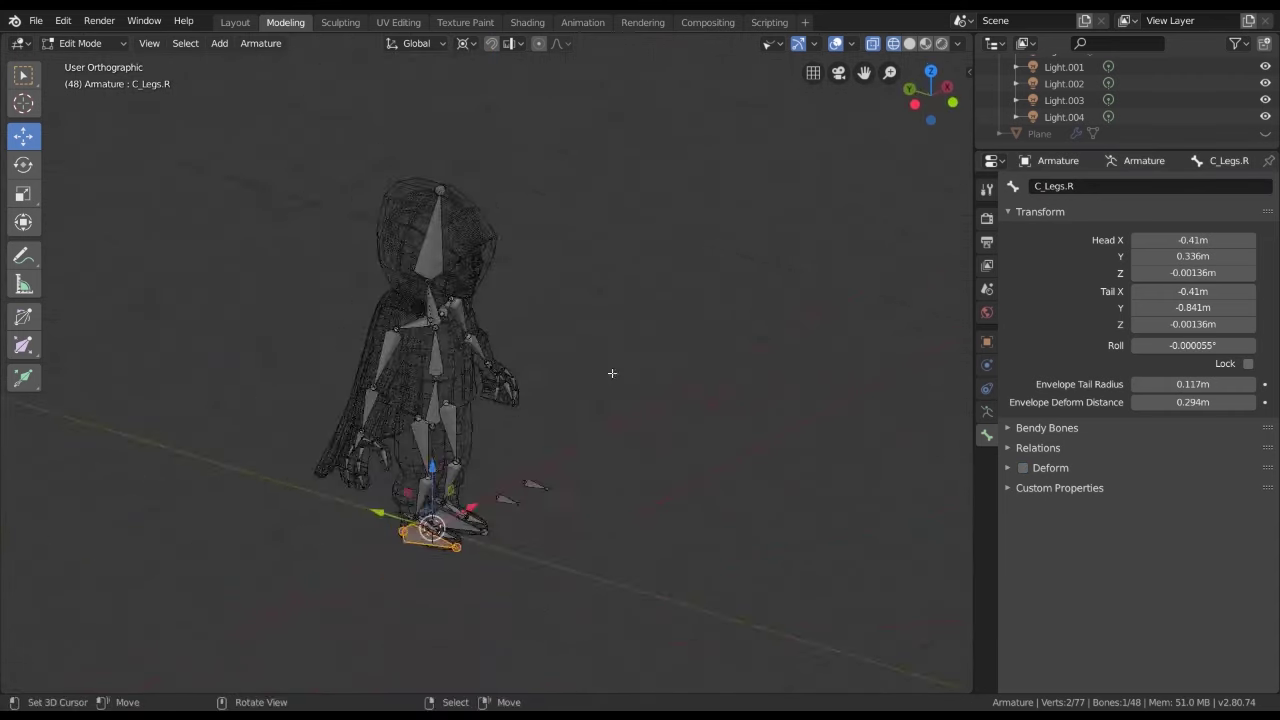
key("KP_1")
left_click(421, 327)
left_click(368, 382)
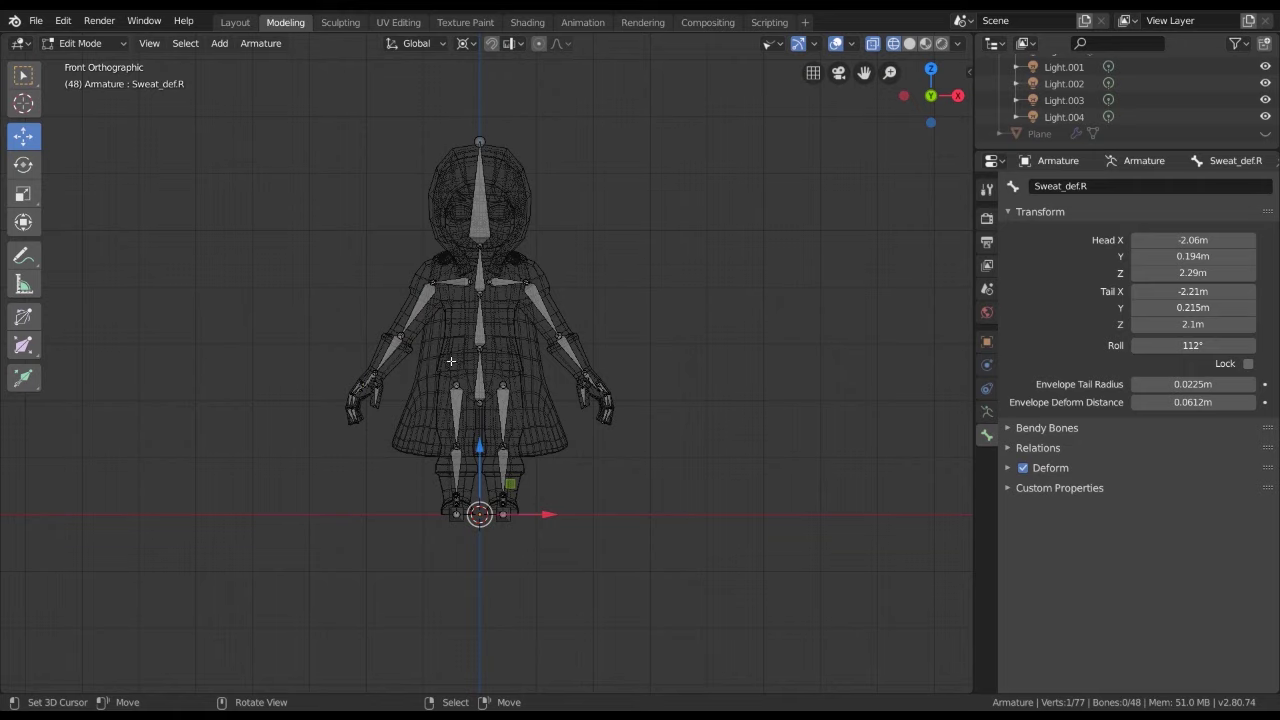
left_click(550, 340)
left_click(556, 343)
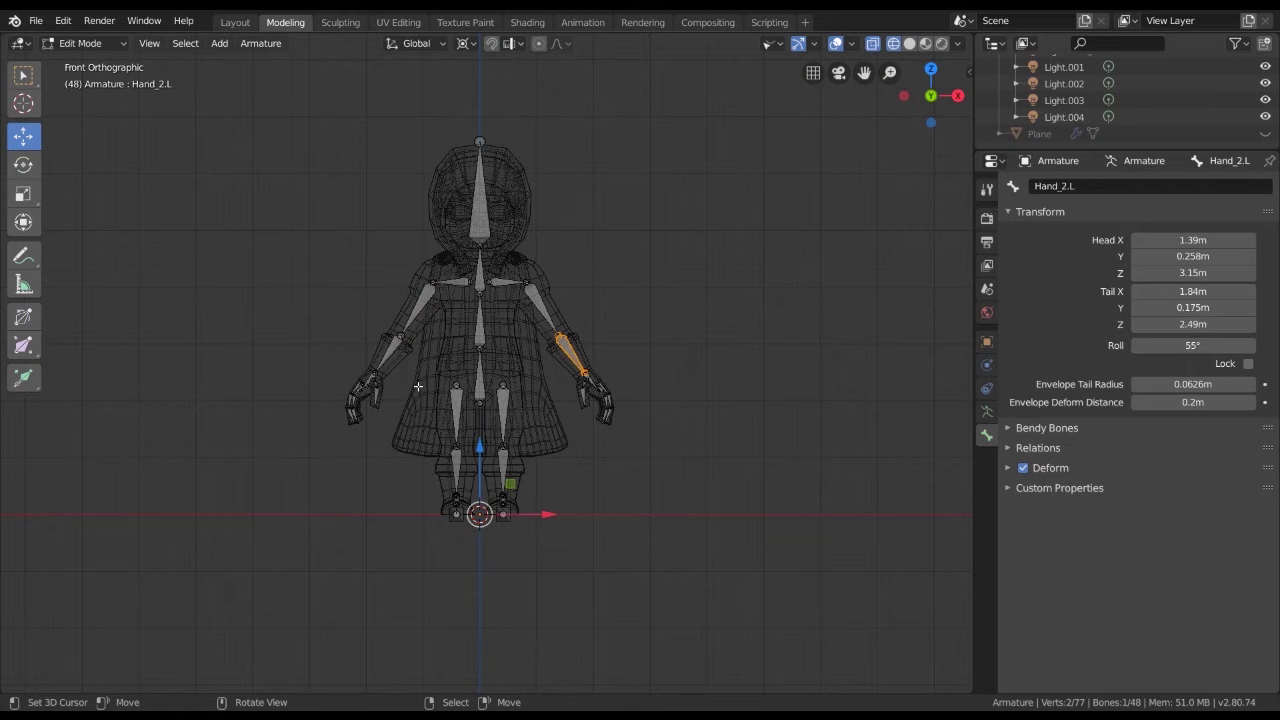
left_click(415, 328)
Return the armature to Object Mode and clear the selection in a front wireframe view
key("g")
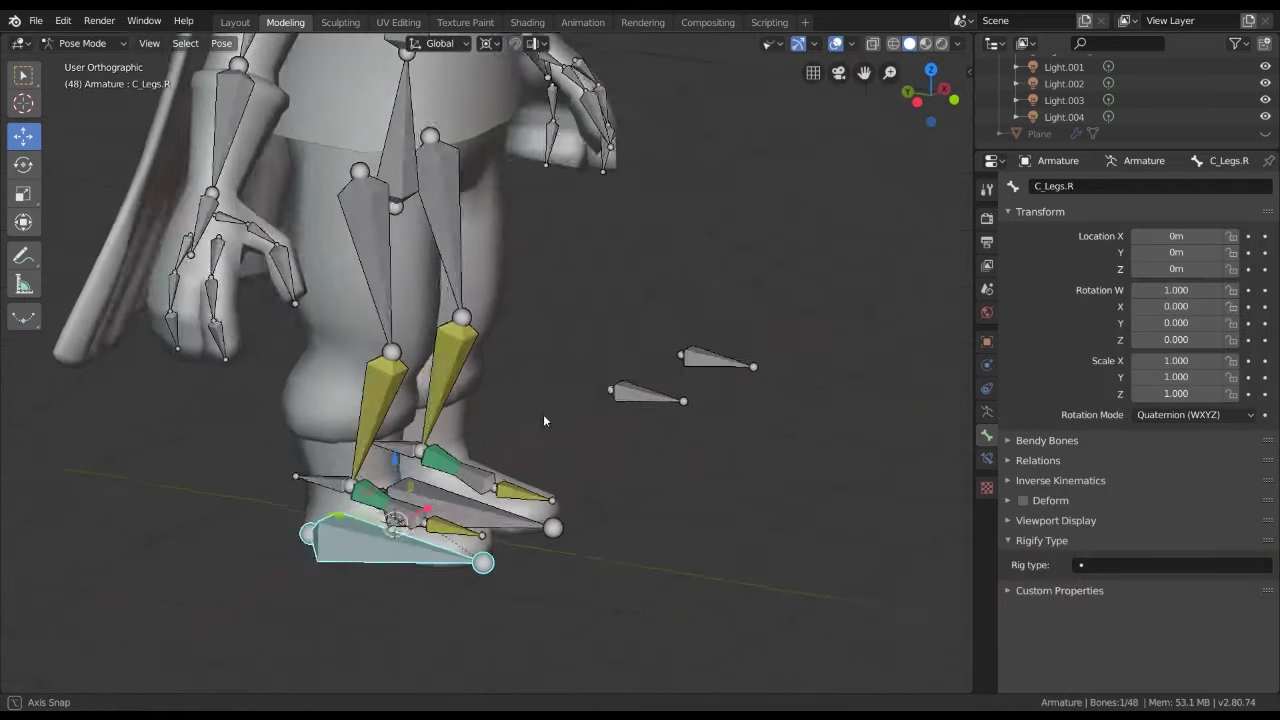
mouse_move(543, 420)
middle_mouse_down()
mouse_move(514, 286)
mouse_move(588, 343)
middle_mouse_up()
scroll(700, 340, "down", 2)
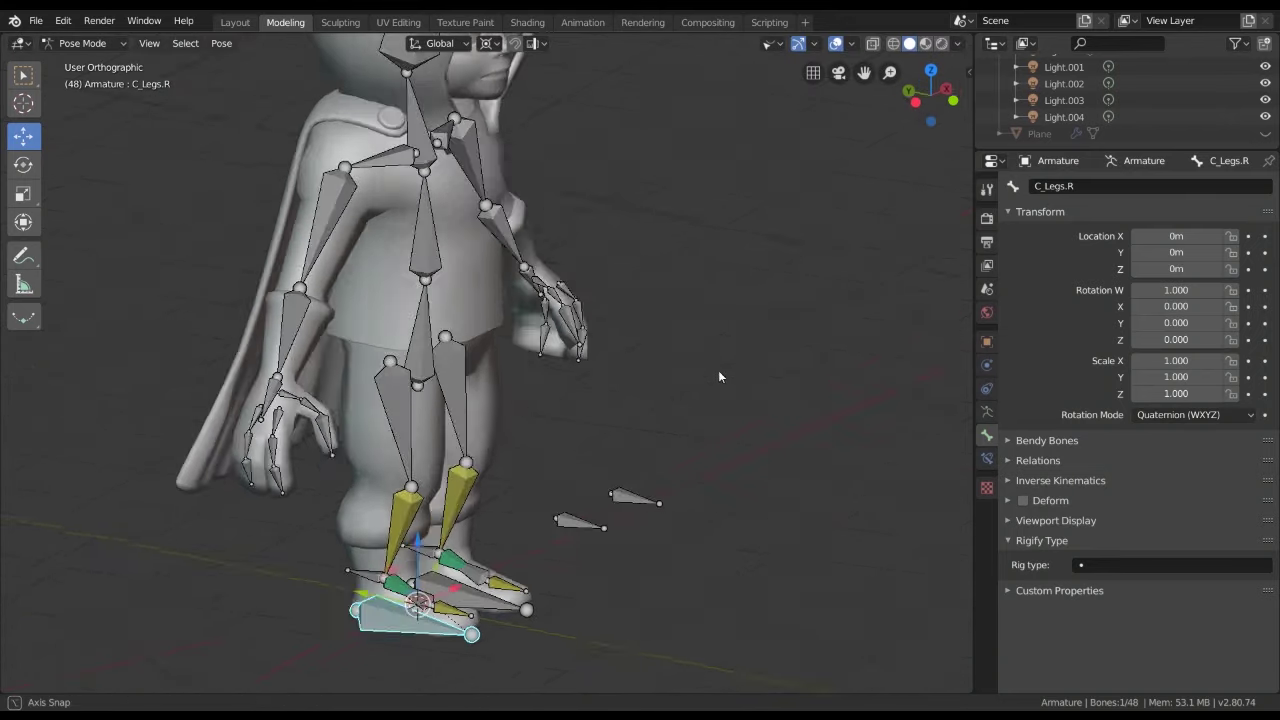
mouse_move(718, 376)
middle_mouse_down()
mouse_move(540, 397)
mouse_move(559, 341)
middle_mouse_up()
key("alt+a")
key("Tab")
key("Tab")
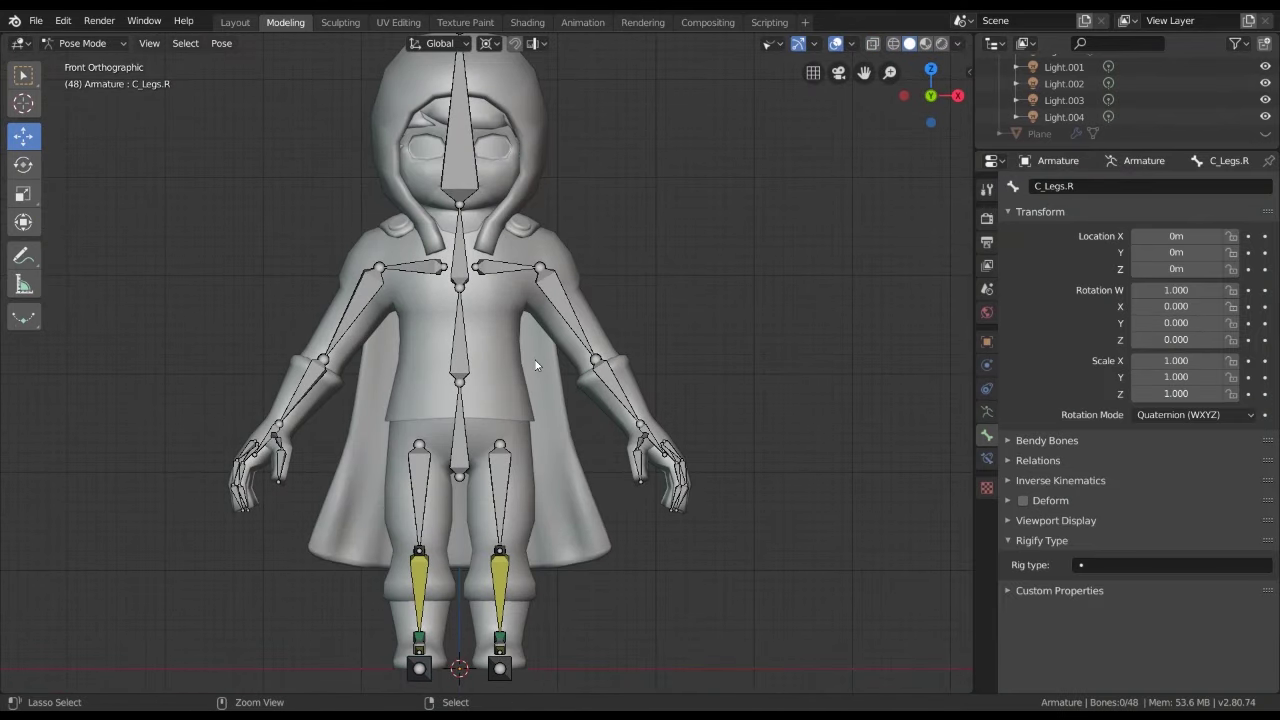
key("ctrl+Tab")
key("alt+a")
scroll(535, 340, "down", 5)
mouse_move(547, 317)
middle_mouse_down()
mouse_move(569, 367)
mouse_move(602, 361)
middle_mouse_up()
key("shift+z")
key("a")
key("alt+a")
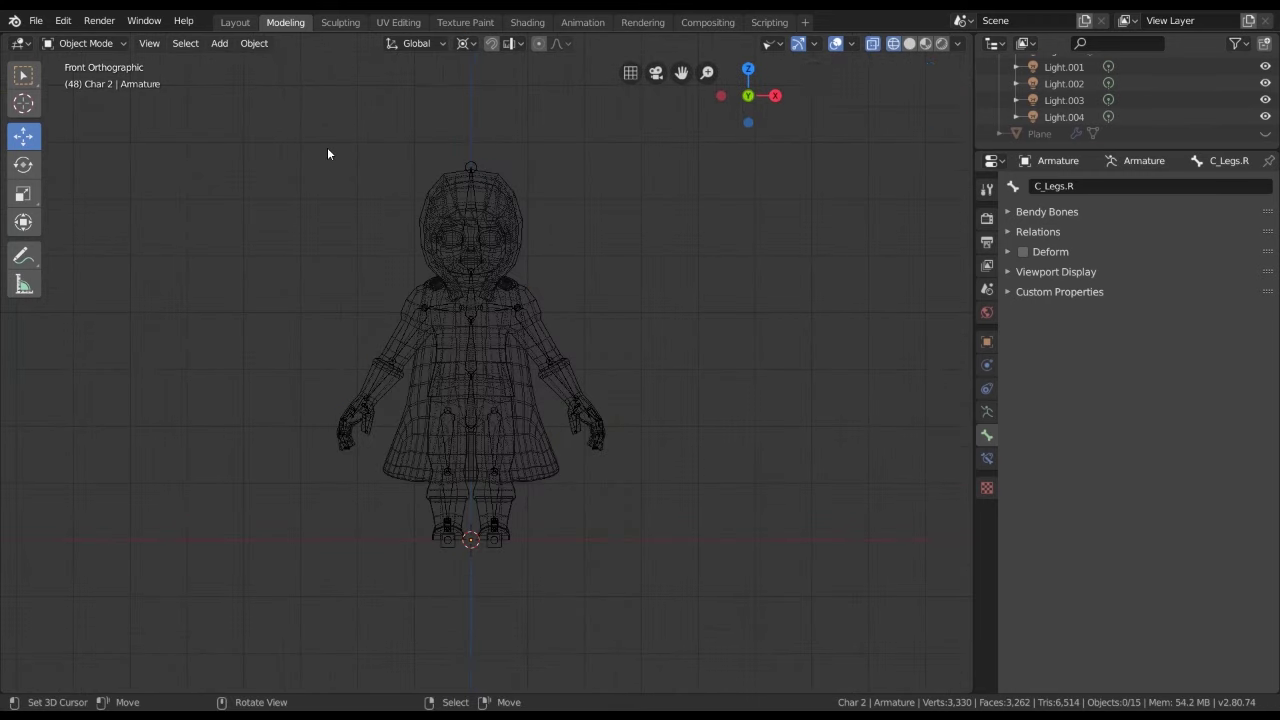
Box-select the character mesh and armature, adding missed parts, with the armature active
key("b")
left_click_drag(327, 150, 654, 631)
key("KP_Decimal")
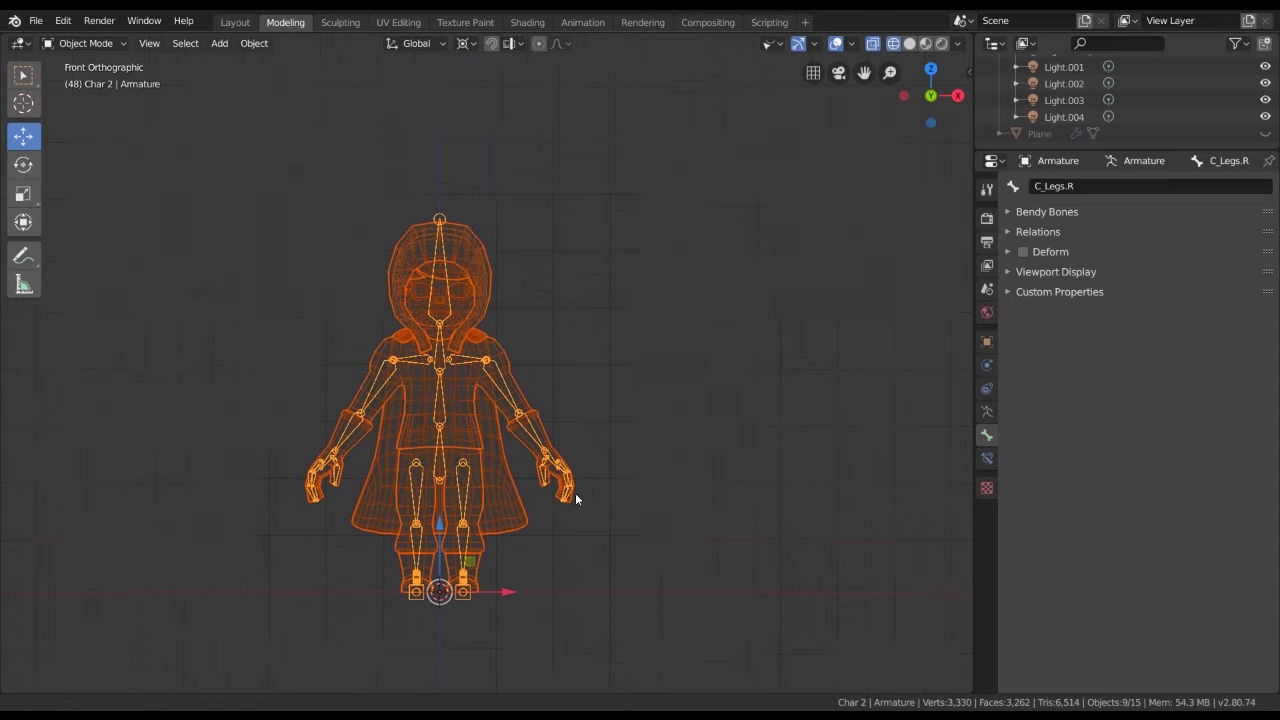
key("shift+z")
scroll(578, 492, "up", 4)
mouse_move(578, 492)
middle_mouse_down()
mouse_move(564, 477)
mouse_move(578, 413)
middle_mouse_up()
scroll(564, 477, "down", 3)
key("shift+z")
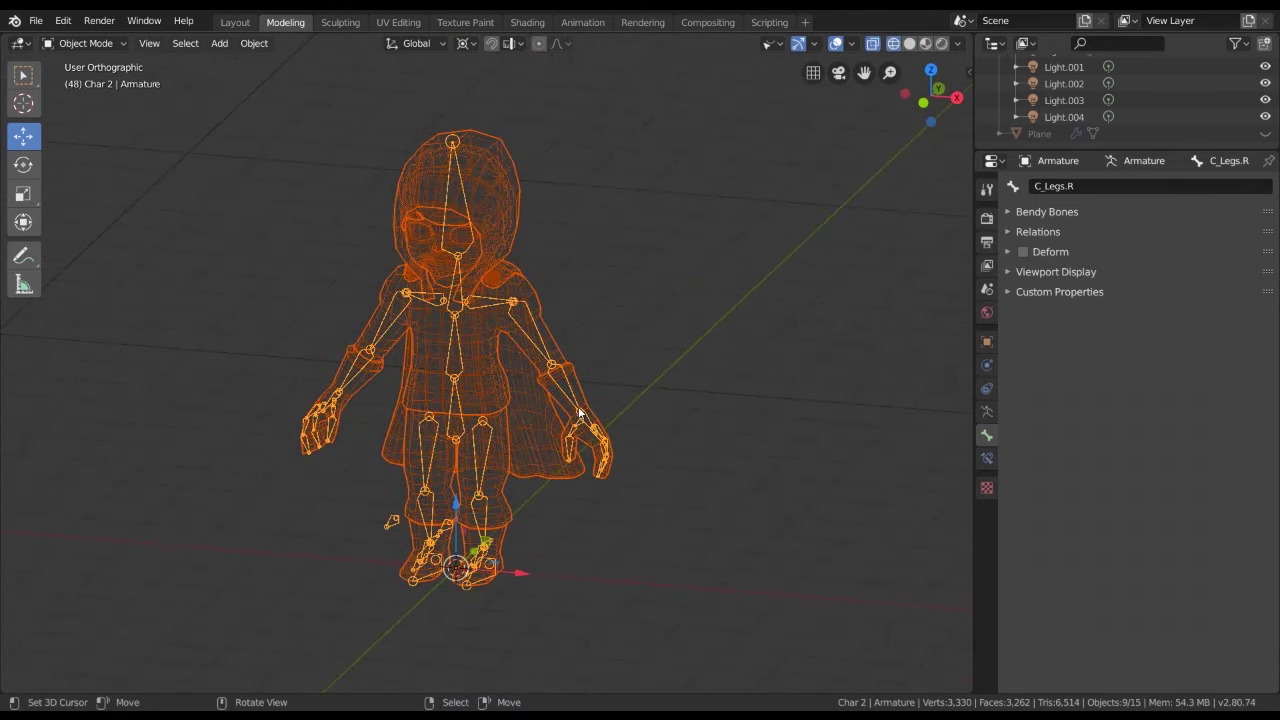
left_click(574, 401, "shift")
left_click(572, 397, "shift")
left_click(571, 395, "shift")
left_click(571, 395, "shift")
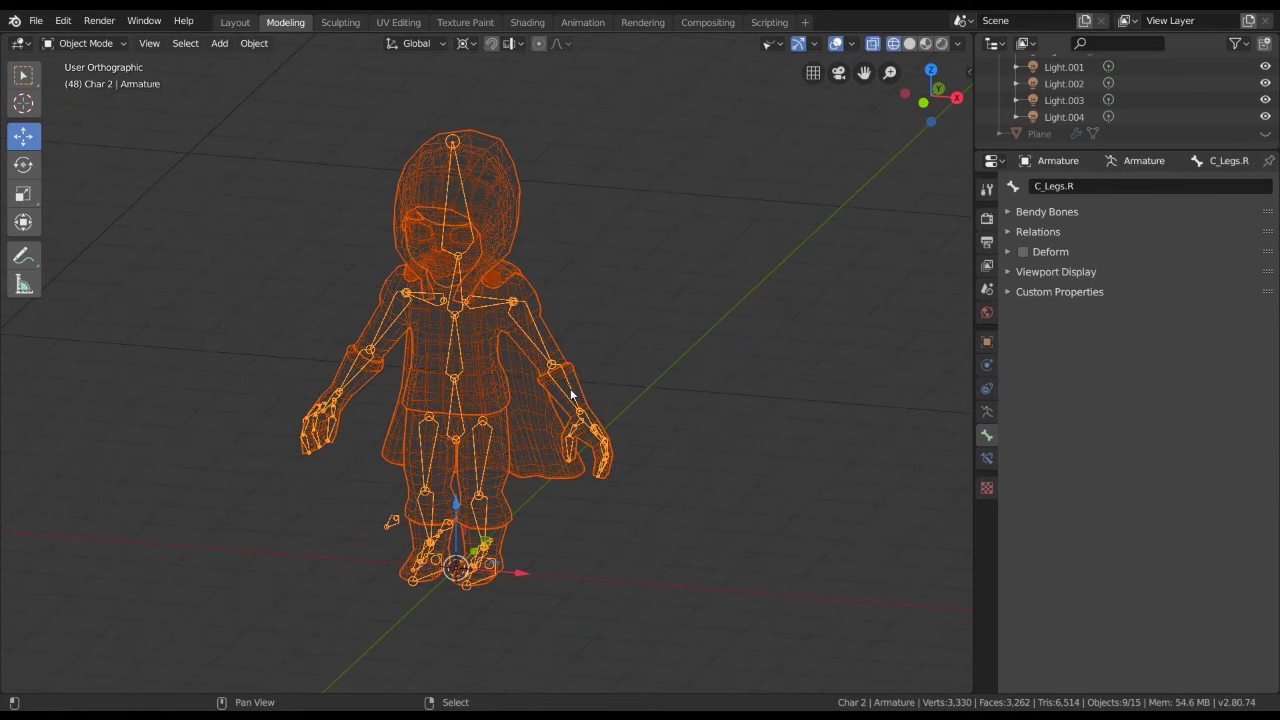
key("shift+z")
mouse_move(572, 395)
middle_mouse_down()
mouse_move(557, 374)
mouse_move(617, 380)
middle_mouse_up()
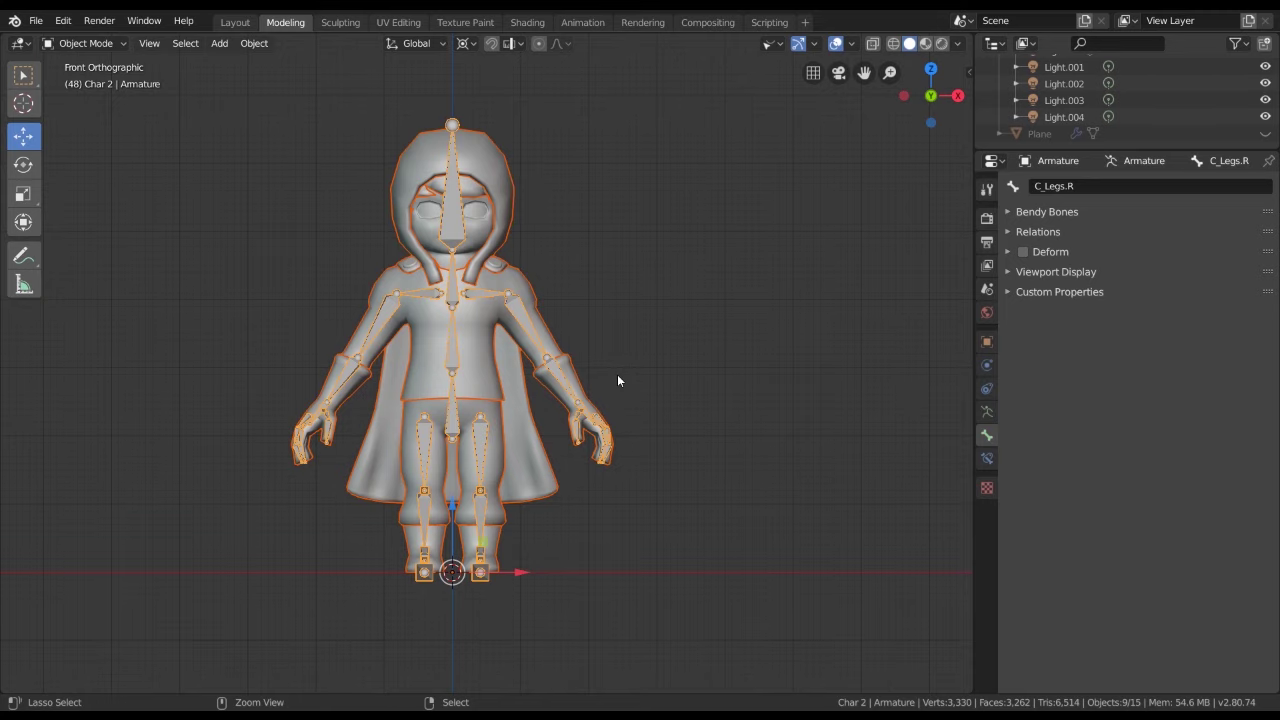
Parent the mesh to the armature With Automatic Weights
key("ctrl+p")
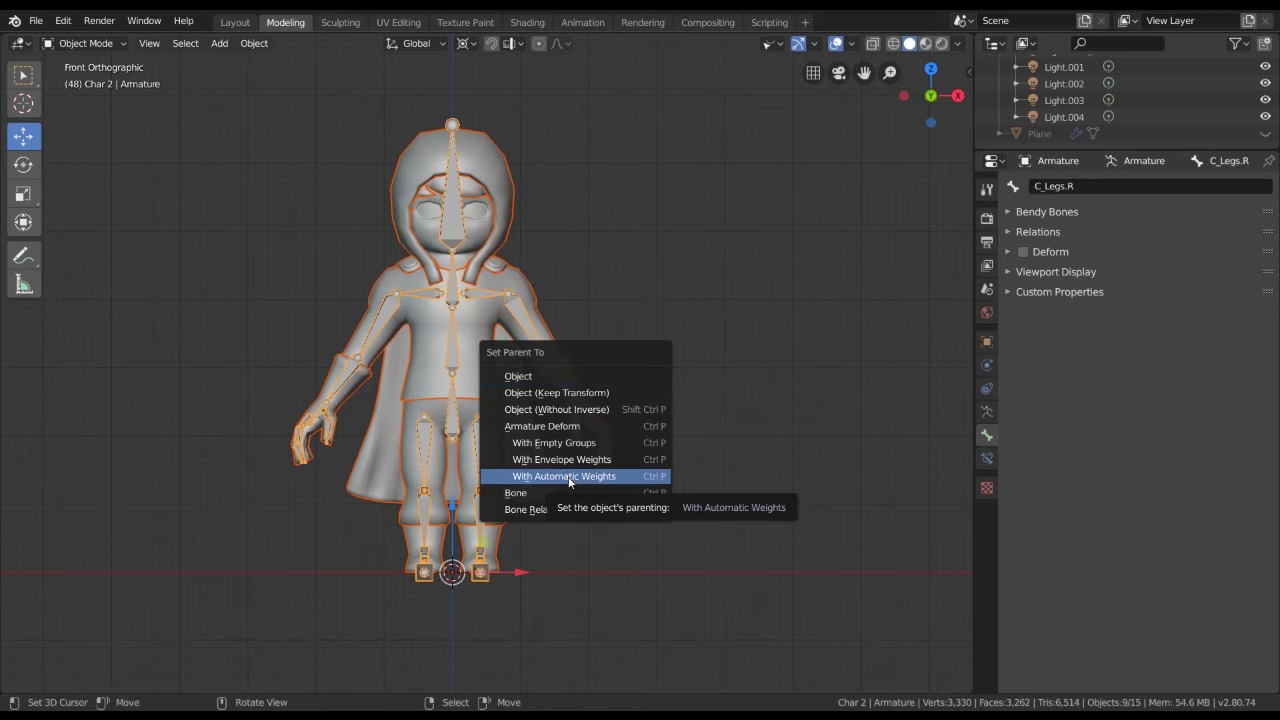
left_click(568, 476)
middle_click_drag(568, 470, 567, 466)
key("shift+z")
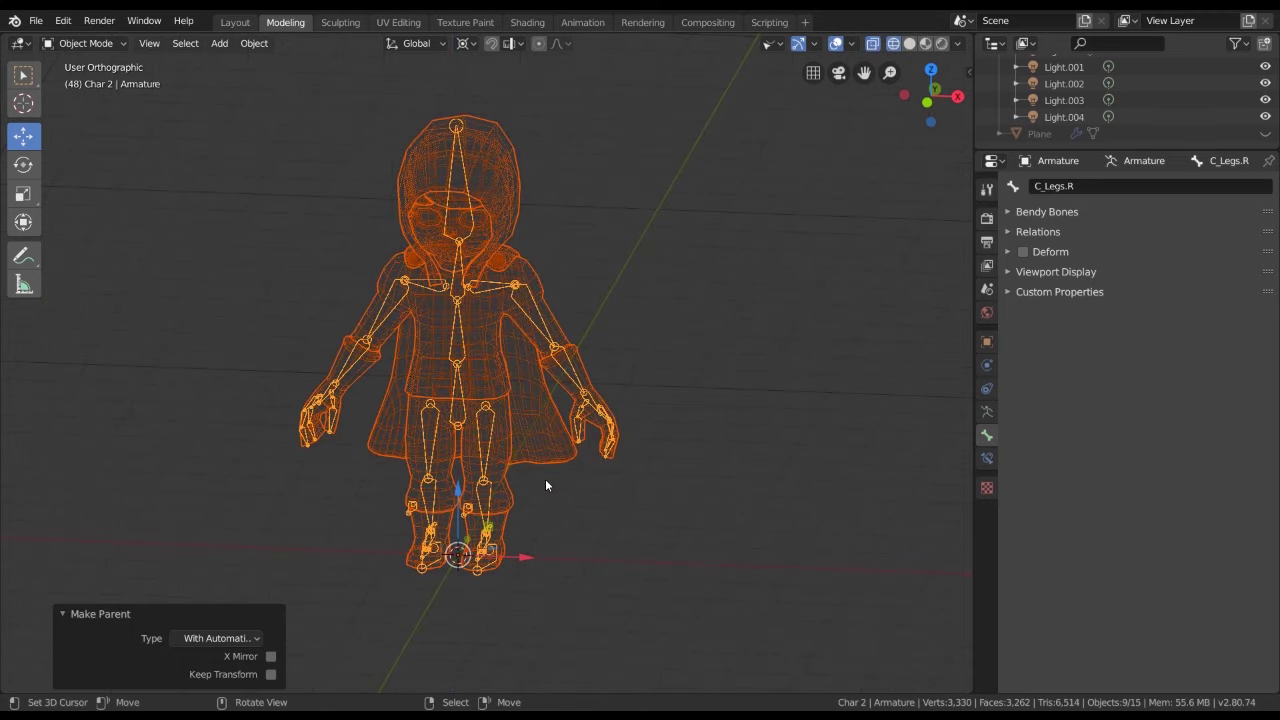
key("KP_1")
Select only the armature and switch it into Pose Mode
left_click(487, 573)
left_click(483, 575)
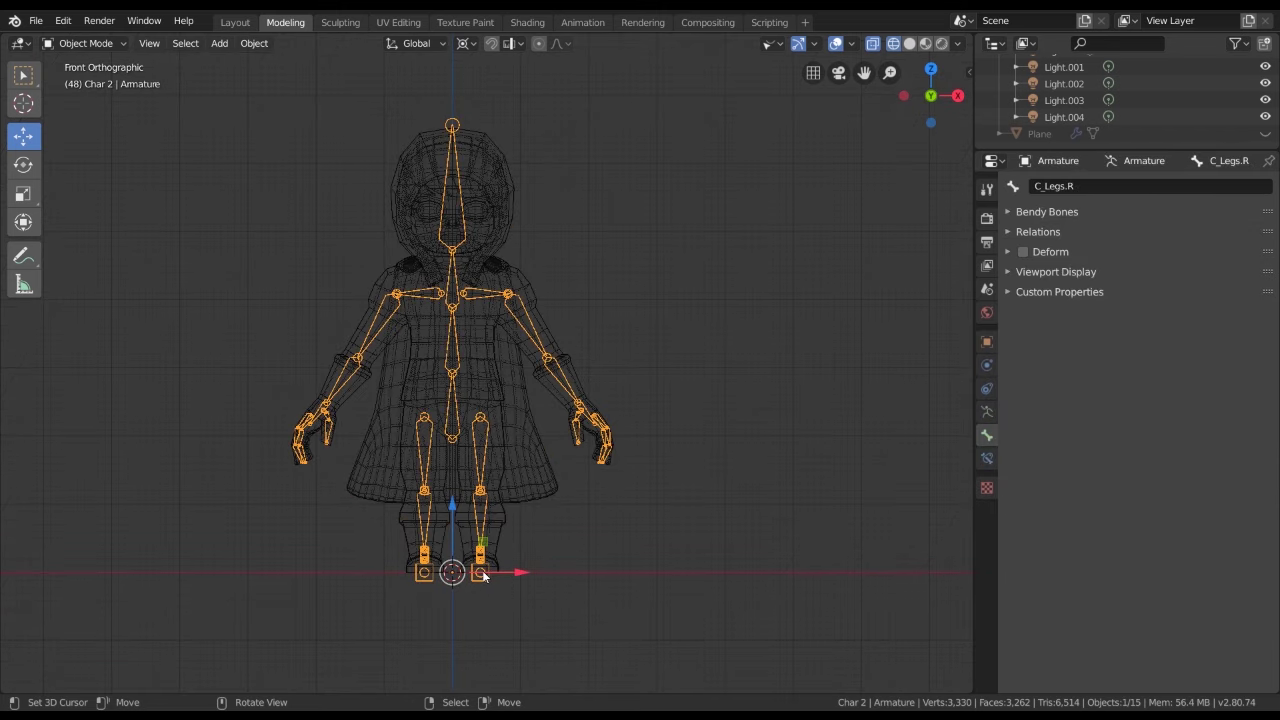
key("shift+z")
middle_click_drag(583, 465, 536, 490)
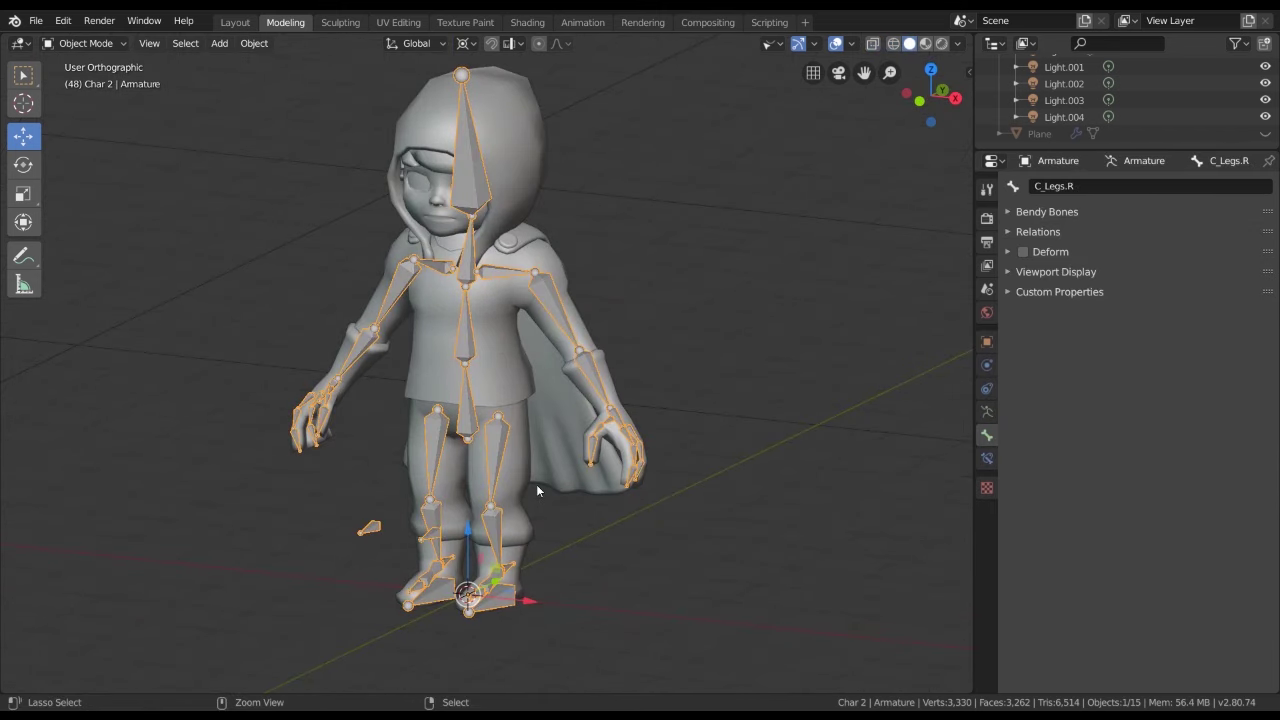
key("ctrl+Tab")
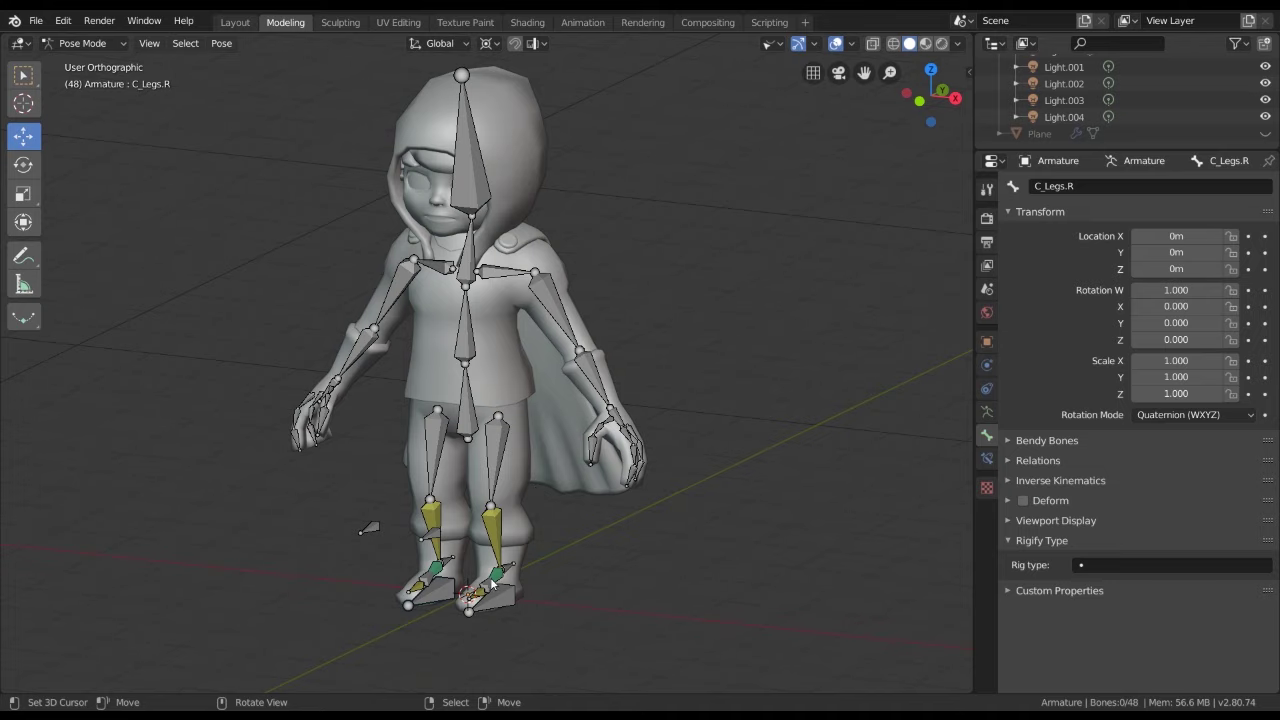
Move the left leg bones Leg_3.L, Legs_2.L and Legs.L to another bone layer
key("KP_3")
scroll(543, 600, "up", 4)
scroll(542, 519, "up", 2)
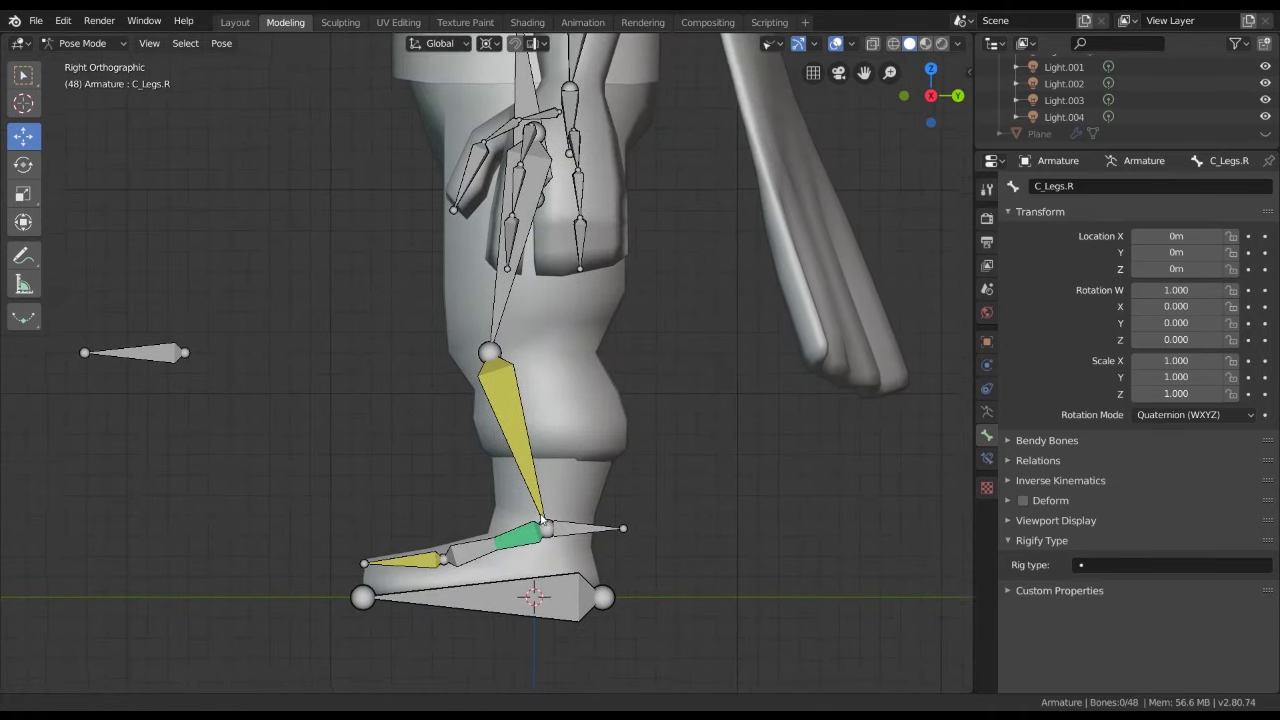
scroll(541, 519, "up", 2)
left_click(482, 548)
key("shift+z")
middle_click_drag(482, 548, 521, 463)
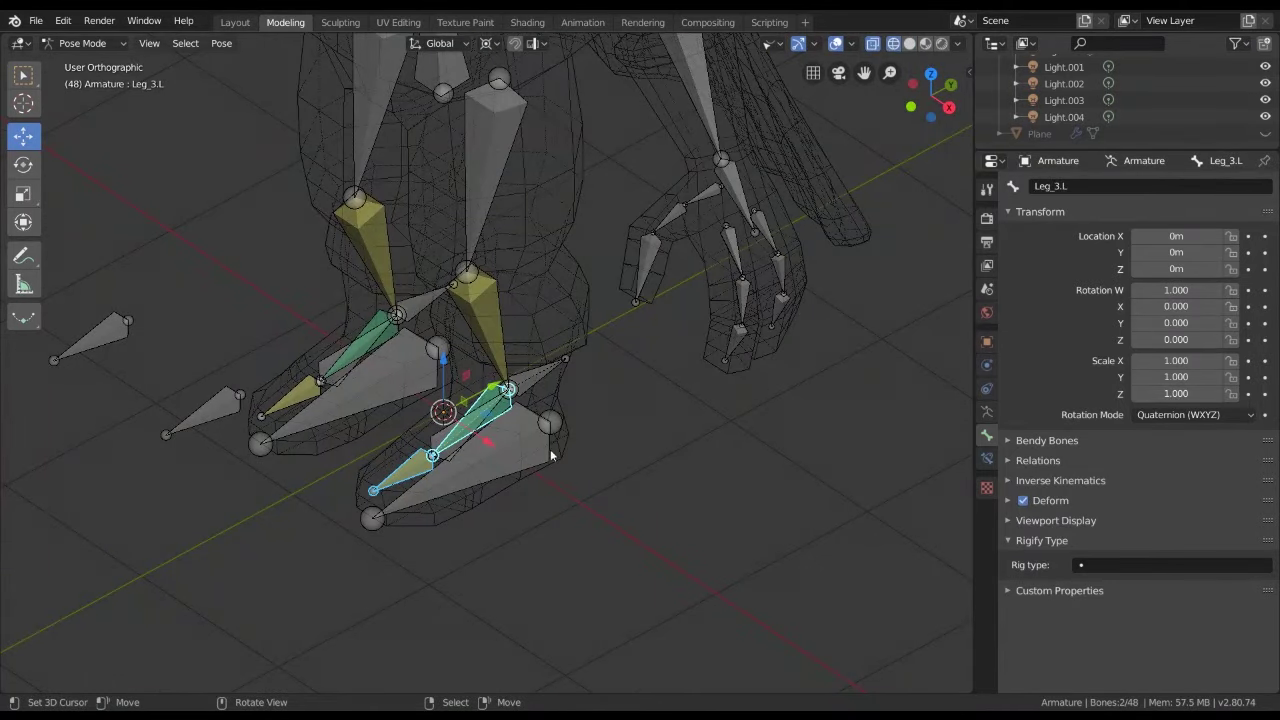
left_click(488, 305, "shift")
middle_click_drag(488, 302, 532, 394)
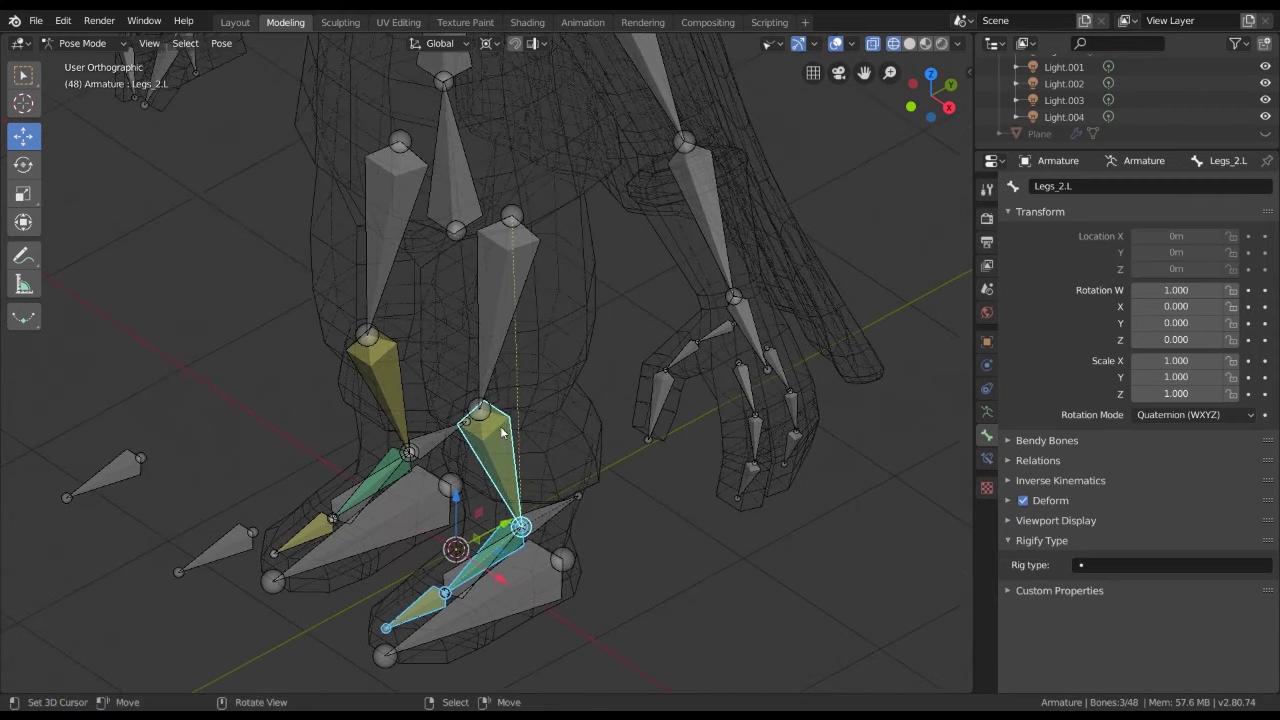
left_click(509, 282, "shift")
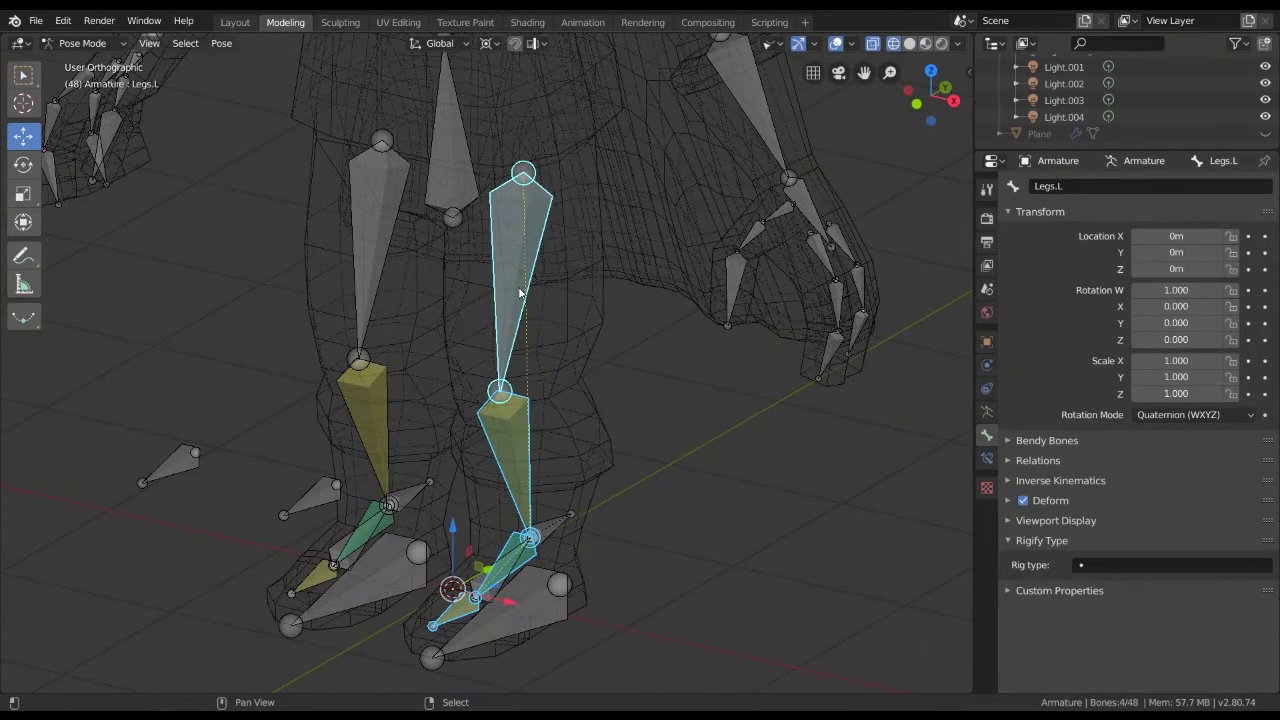
key("m")
left_click(668, 426)
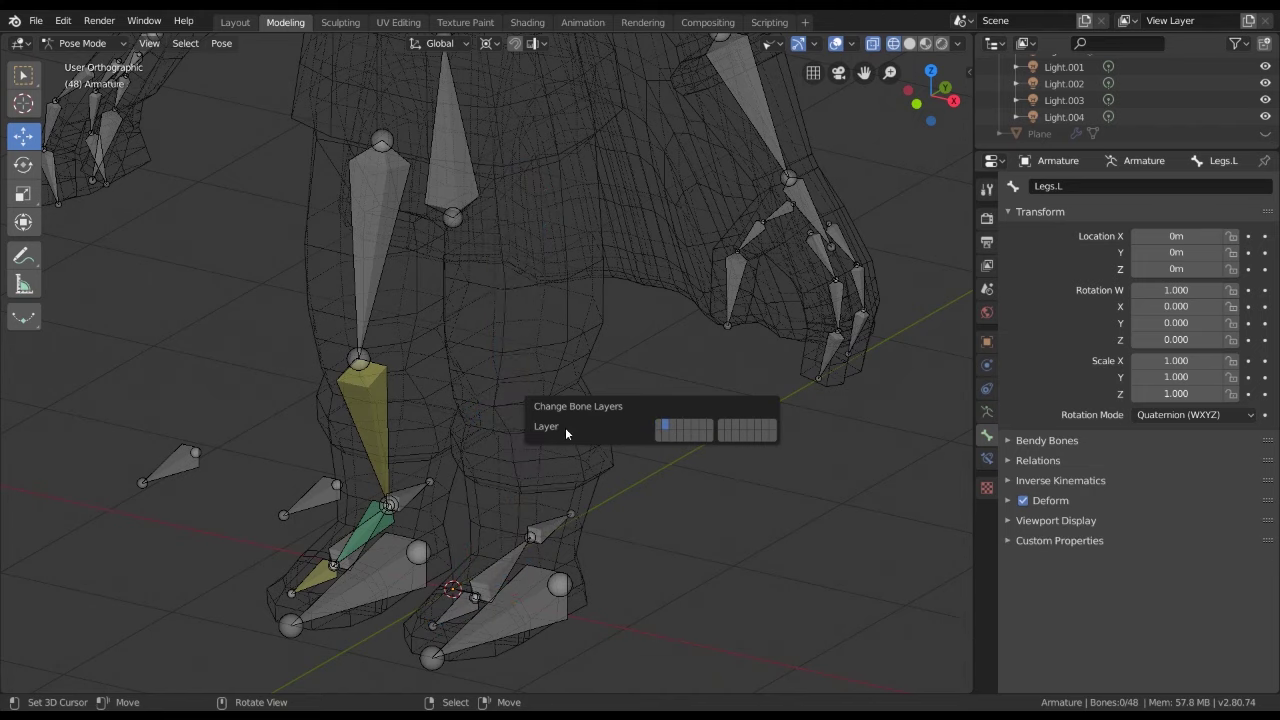
Select the right thigh and shin bones Legs.R and Legs_2.R and change the pivot point
middle_click_drag(565, 427, 400, 298)
left_click(400, 298)
left_click(411, 409, "shift")
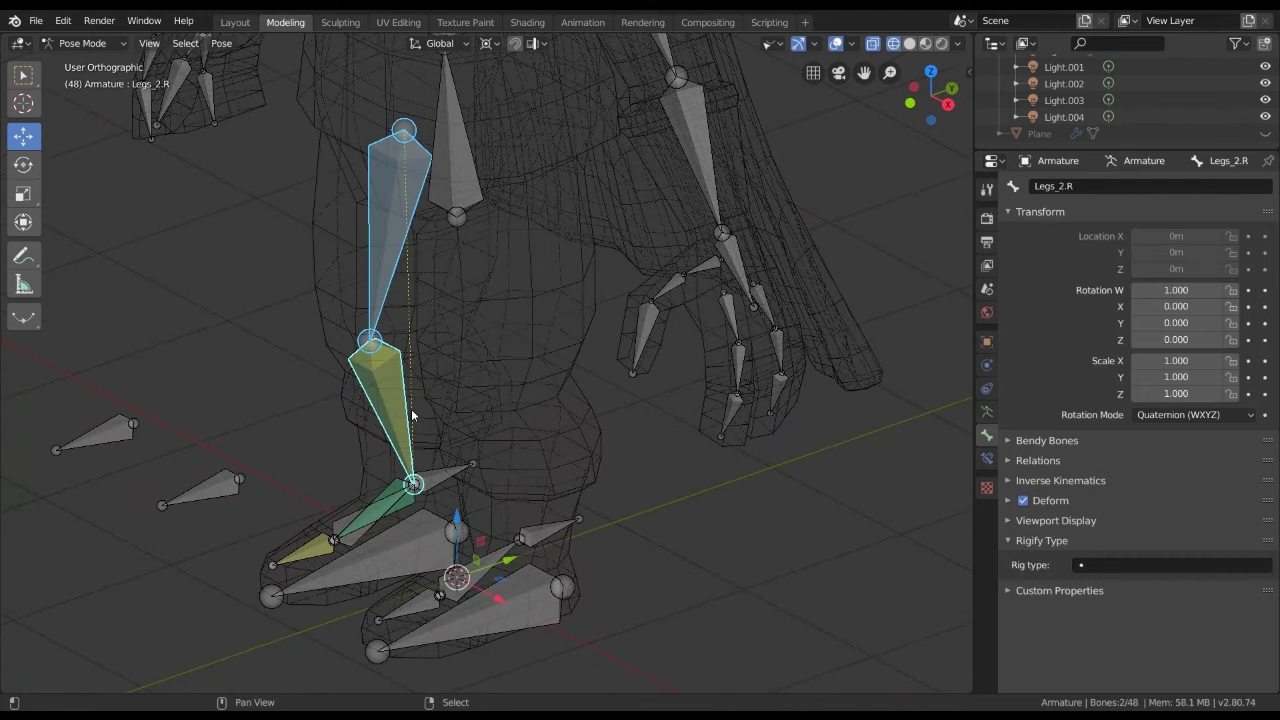
mouse_move(411, 409)
middle_mouse_down()
mouse_move(483, 321)
mouse_move(522, 390)
middle_mouse_up()
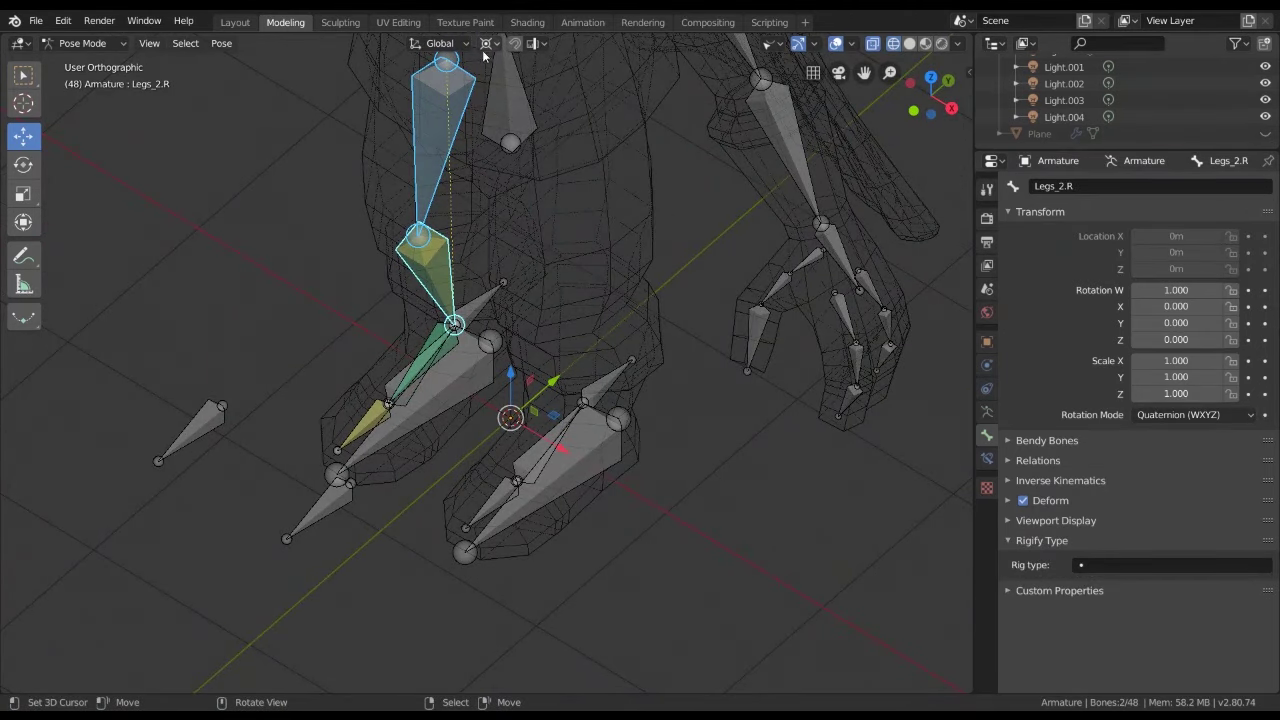
left_click(489, 43)
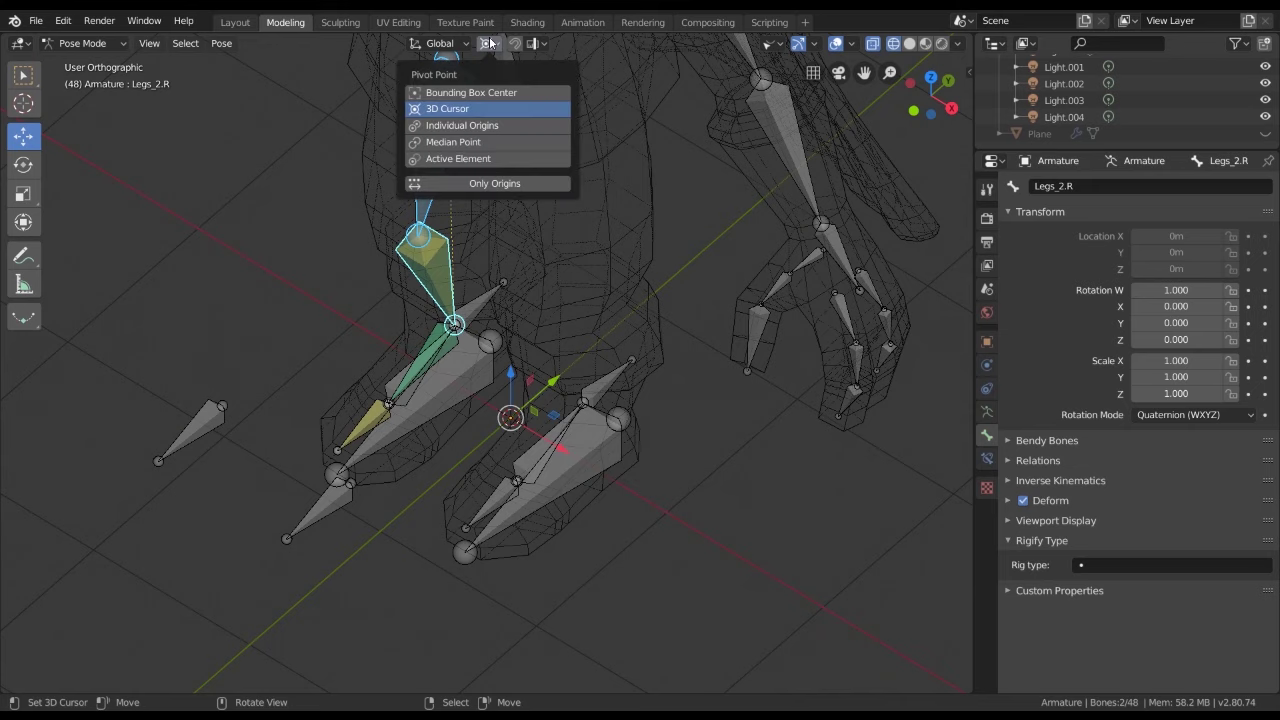
left_click(473, 143)
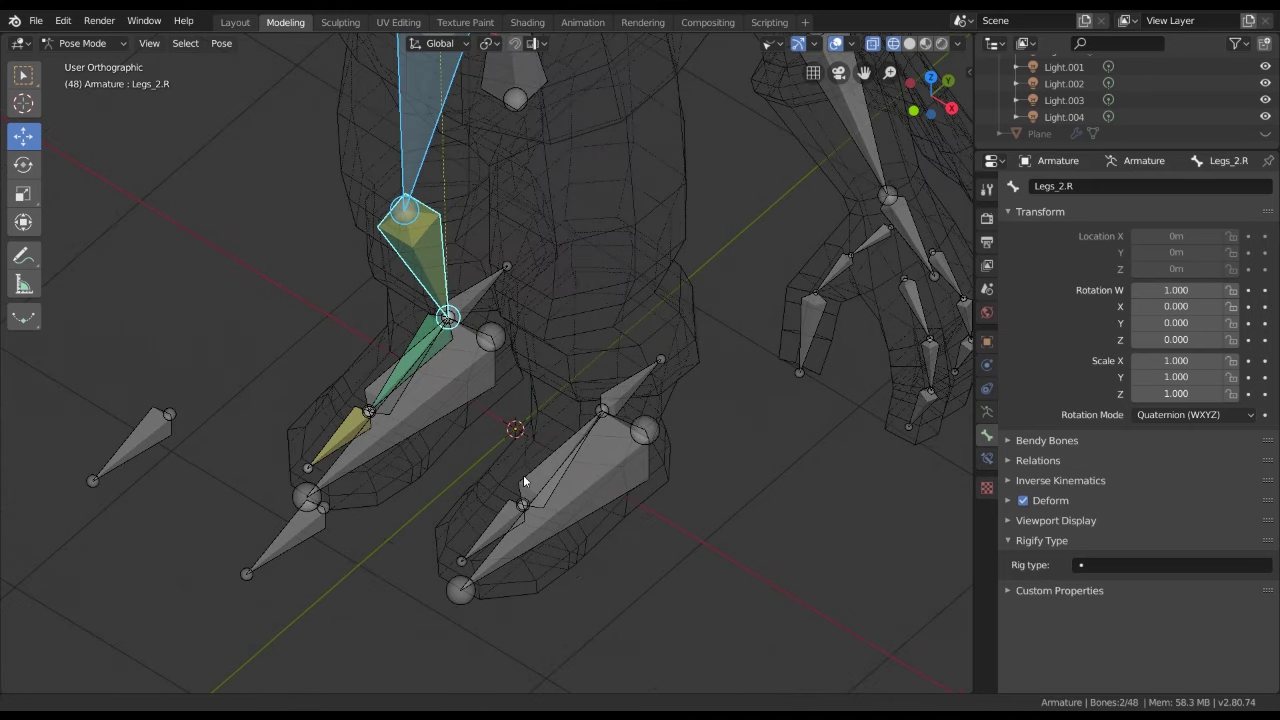
middle_click_drag(523, 475, 476, 422)
Add Leg_3.R and Legs_finger.R, move the right leg bones to another layer, then select C_Leg_3.L
left_click(517, 237, "shift")
scroll(520, 230, "up", 6)
scroll(500, 250, "down", 3)
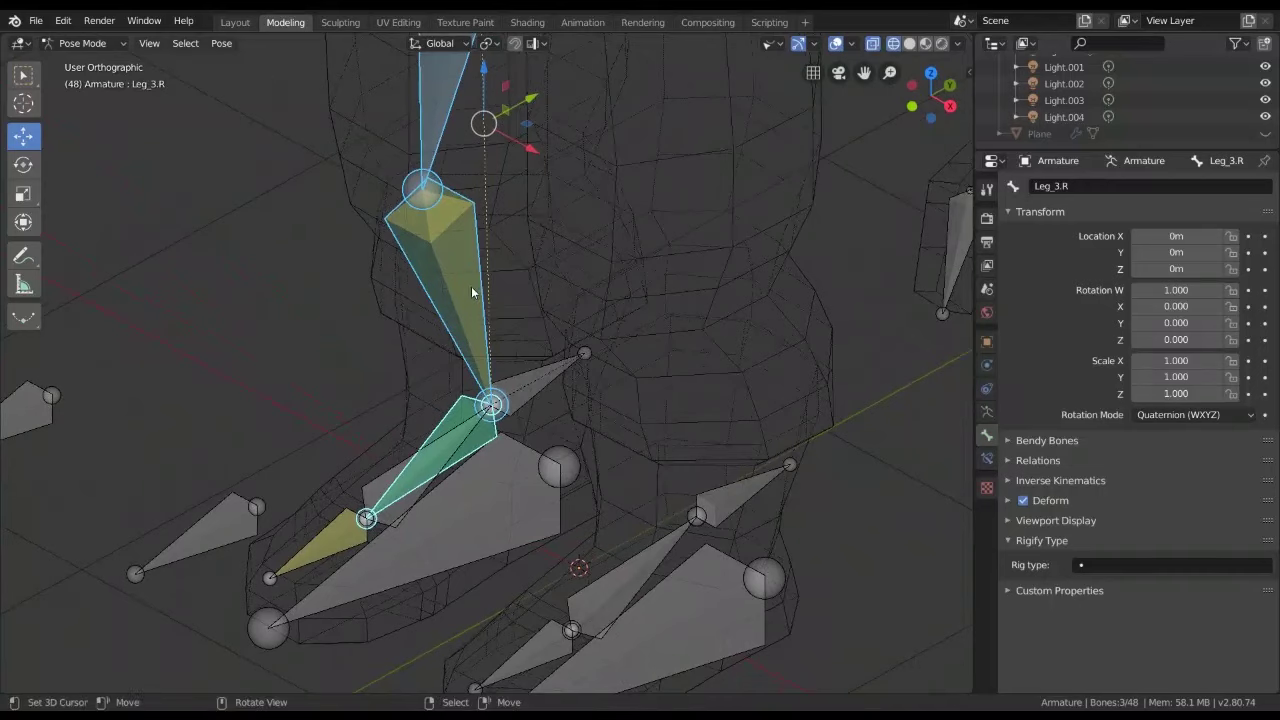
left_click(334, 522, "shift")
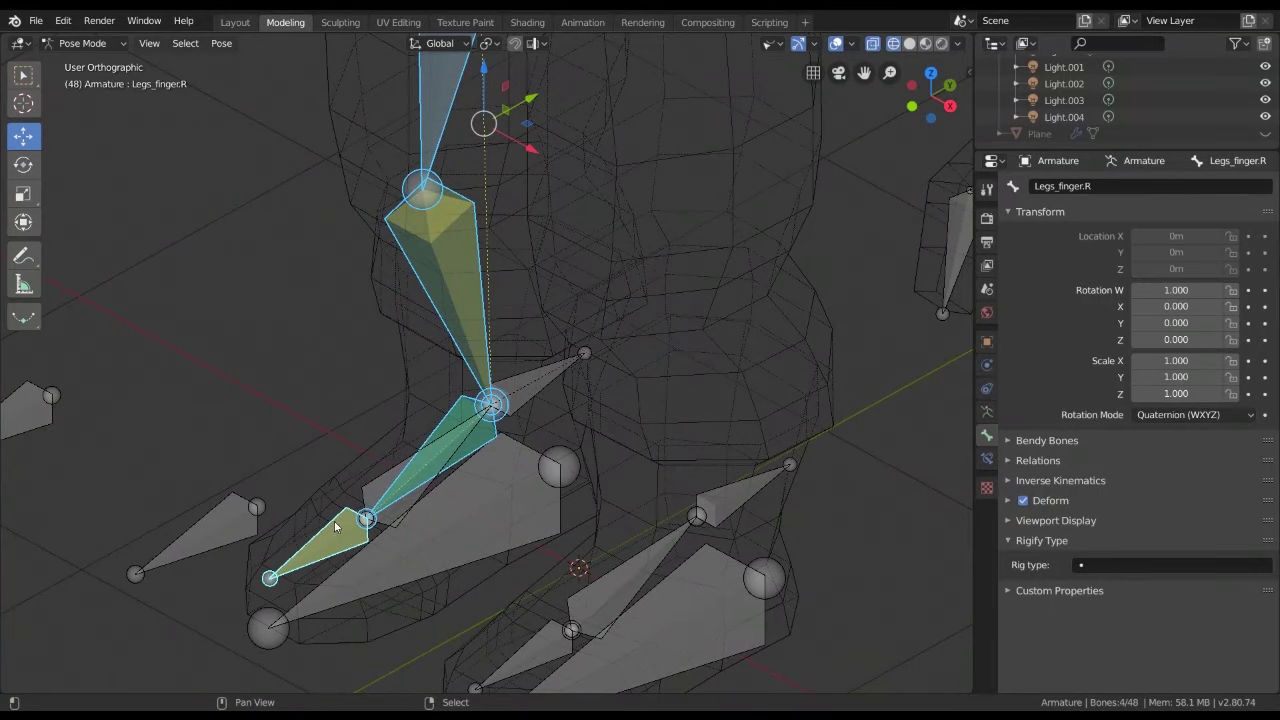
key("m")
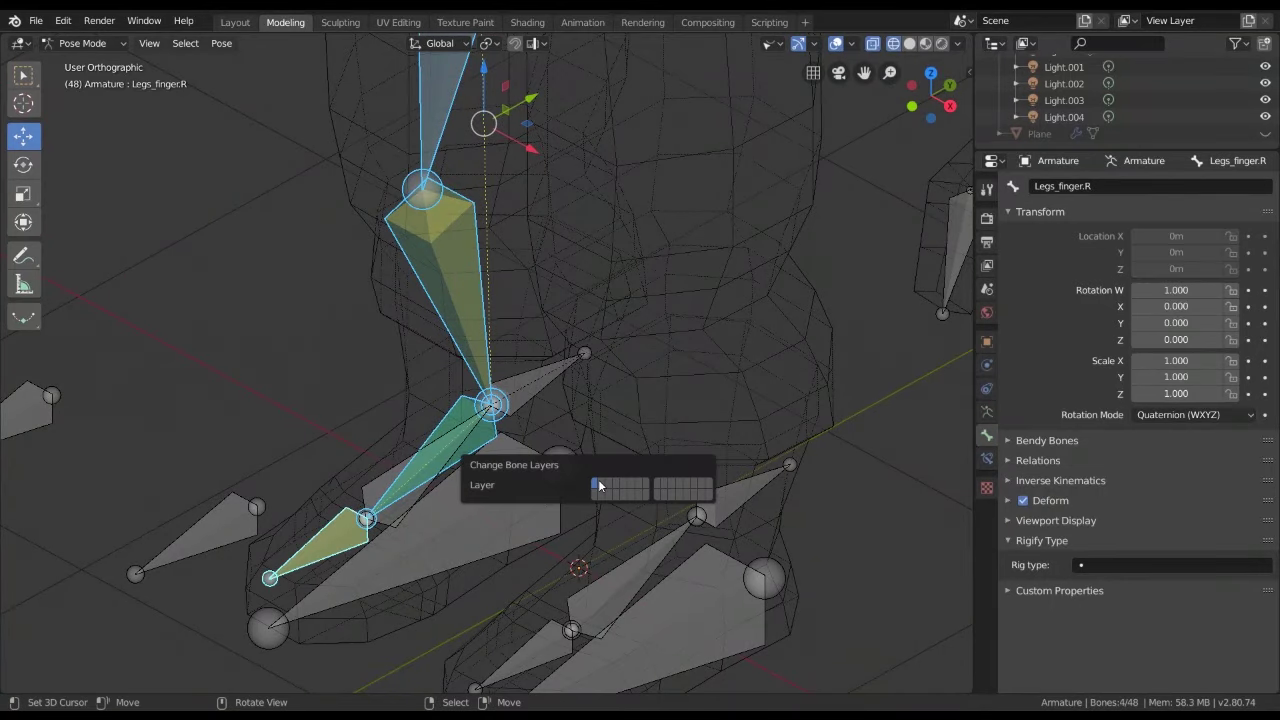
left_click(599, 486)
scroll(344, 507, "down", 2)
key("KP_3")
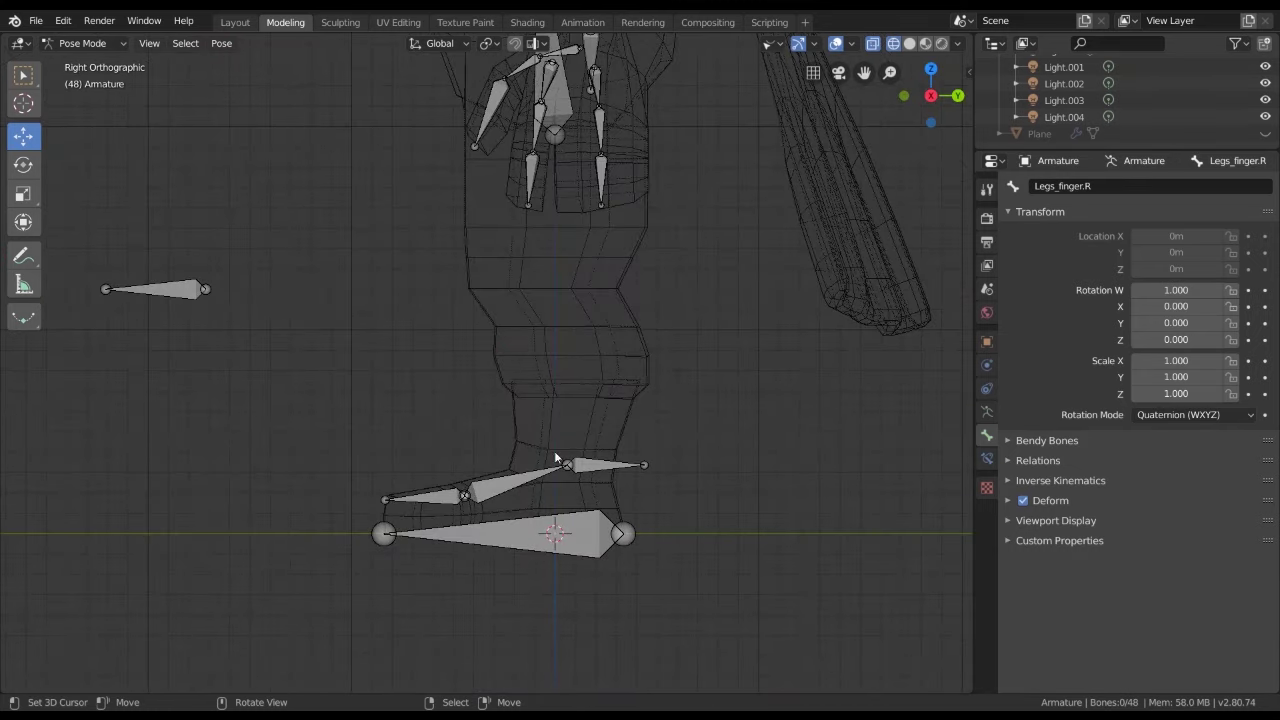
key("shift+z")
left_click(556, 457)
Test-rotate the knee control, cancel it, and try lifting the C_Legs.L foot control
key("r")
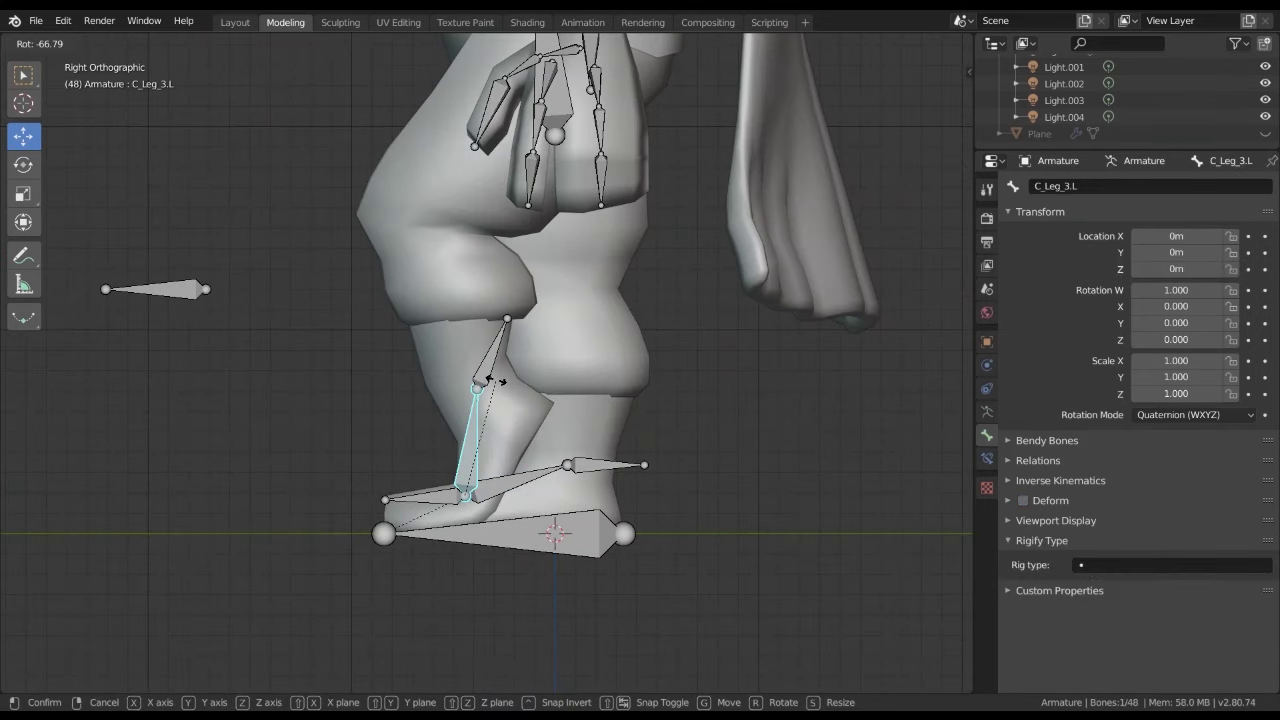
right_click(495, 380)
scroll(546, 424, "down", 1)
scroll(512, 450, "down", 1)
left_click(557, 541)
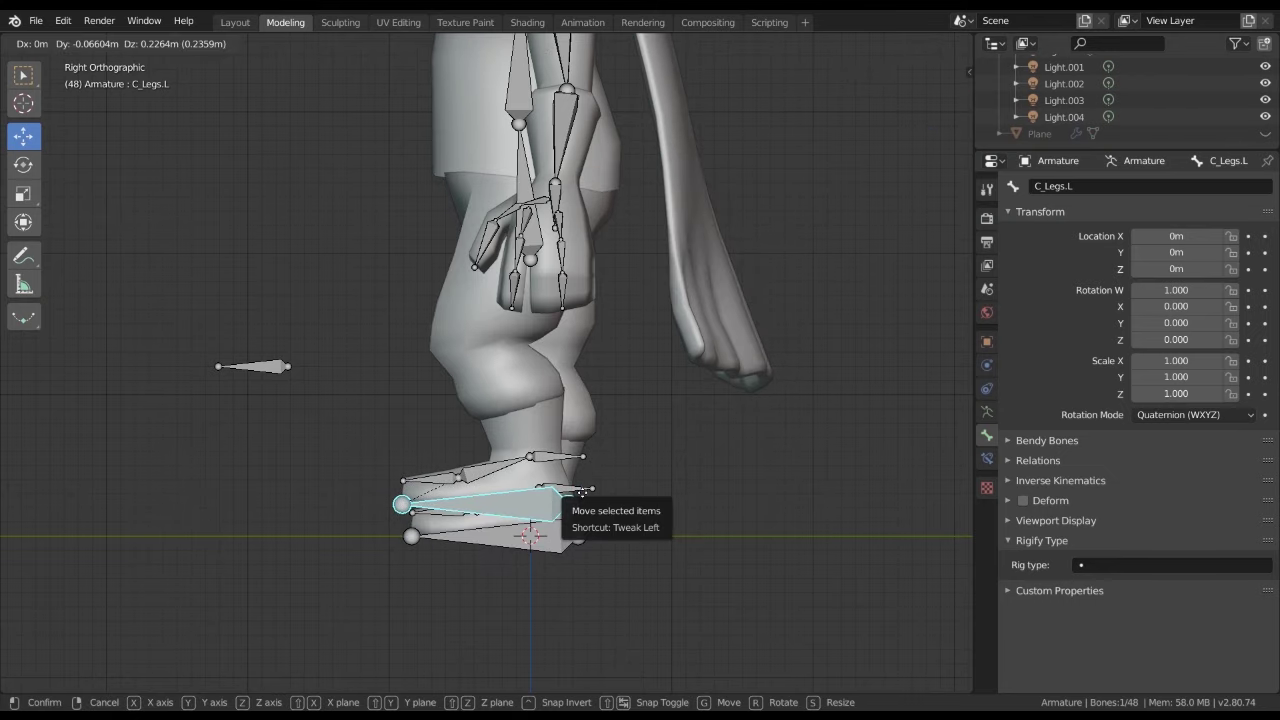
left_click_drag(577, 474, 566, 468)
middle_click_drag(566, 464, 609, 515)
Move both Control_legs bones to another bone layer
left_click(575, 503)
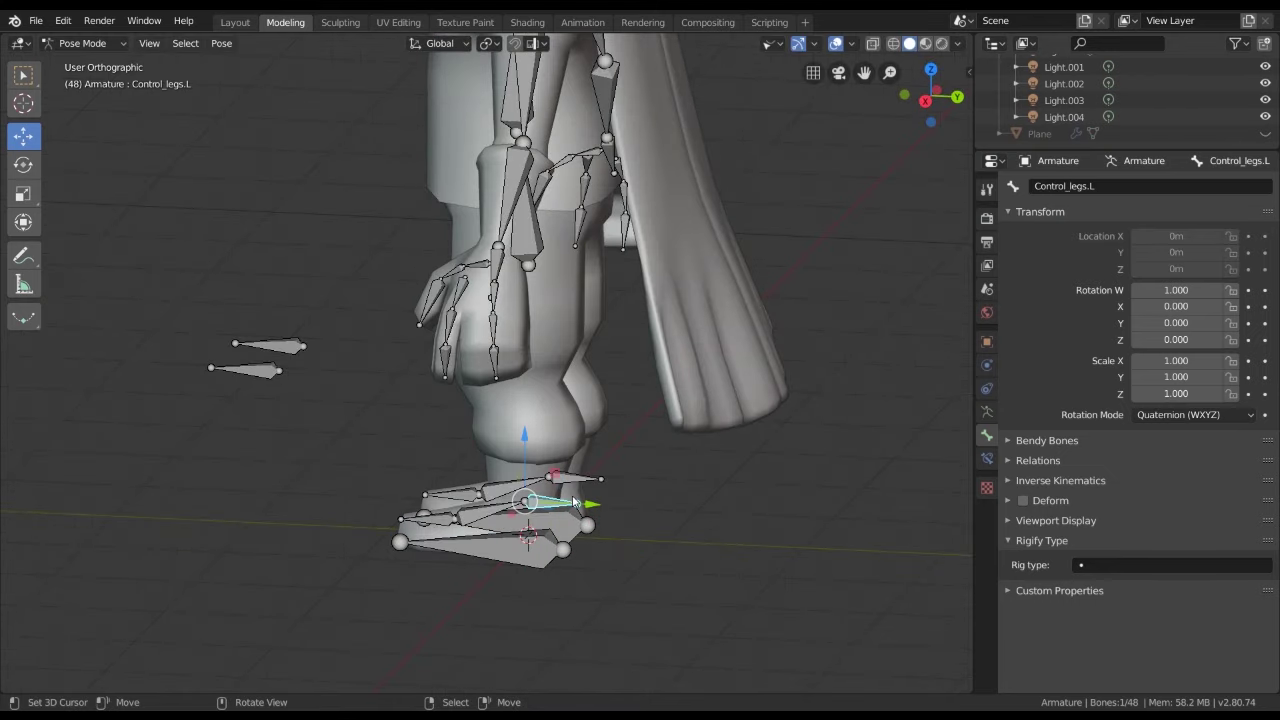
key("m")
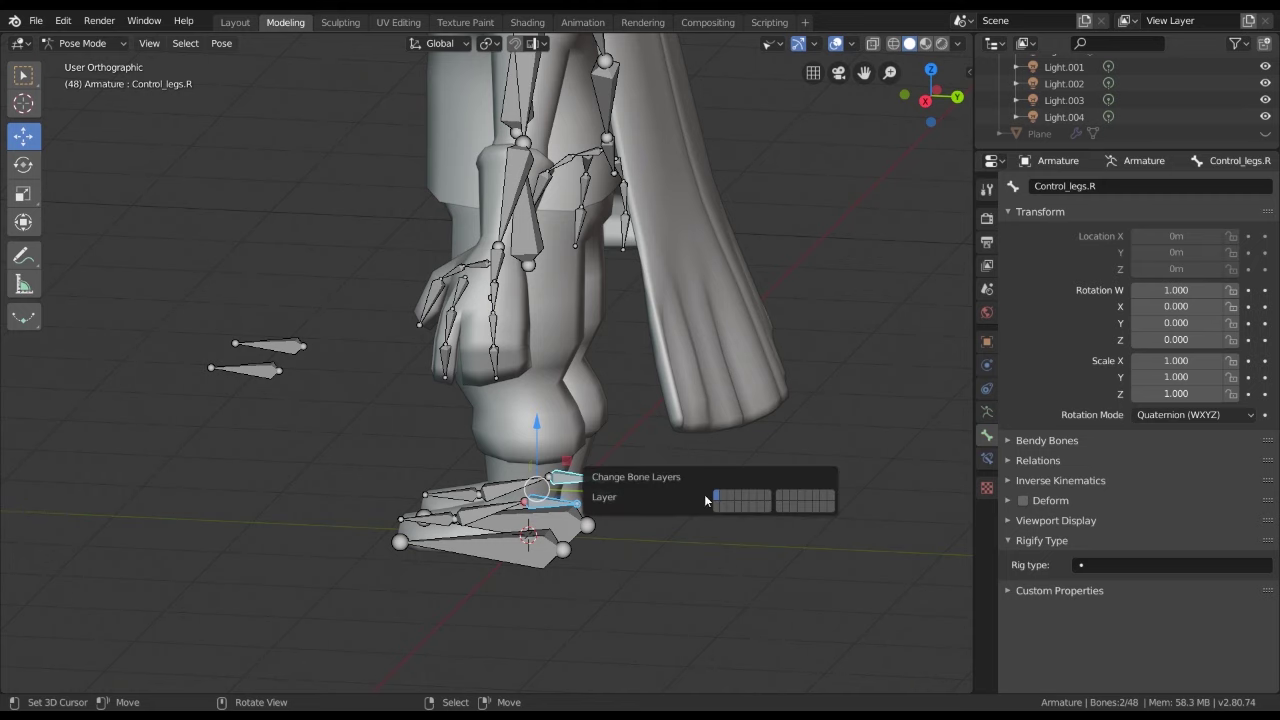
left_click(727, 500)
key("KP_3")
Raise the C_Legs.L foot control and reposition it from the side view
left_click(514, 540)
key("g")
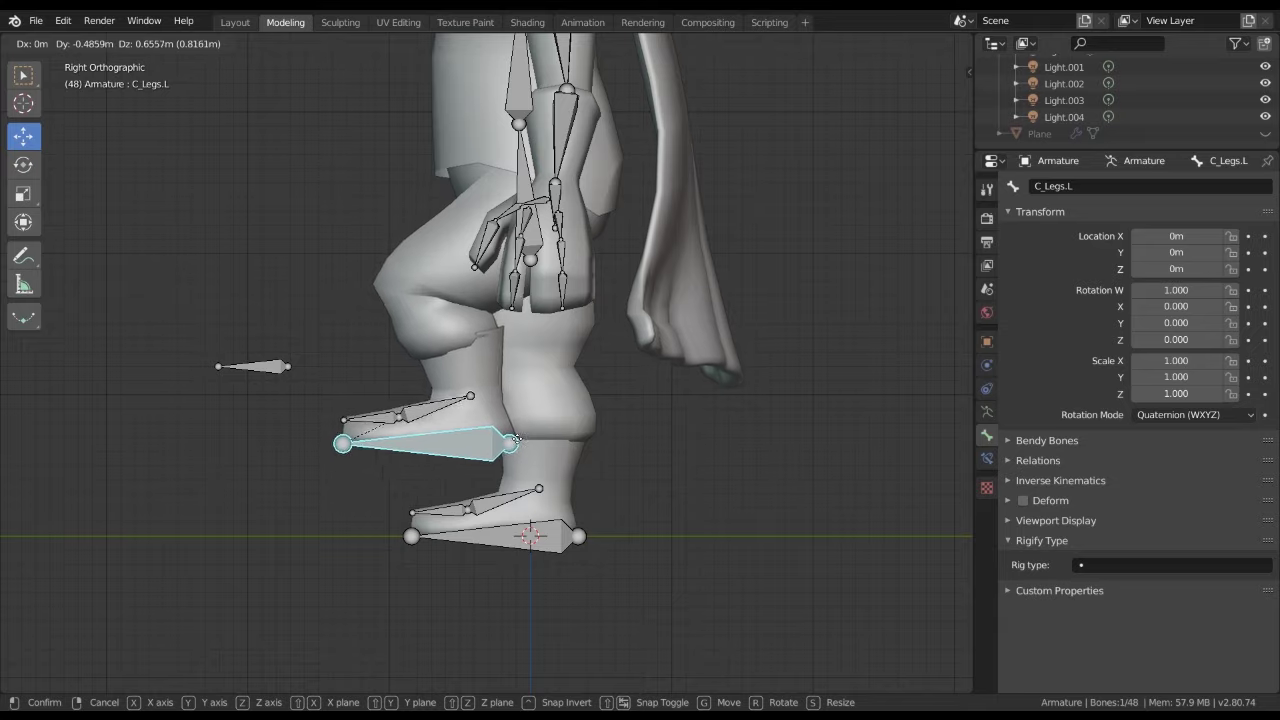
left_click(520, 472)
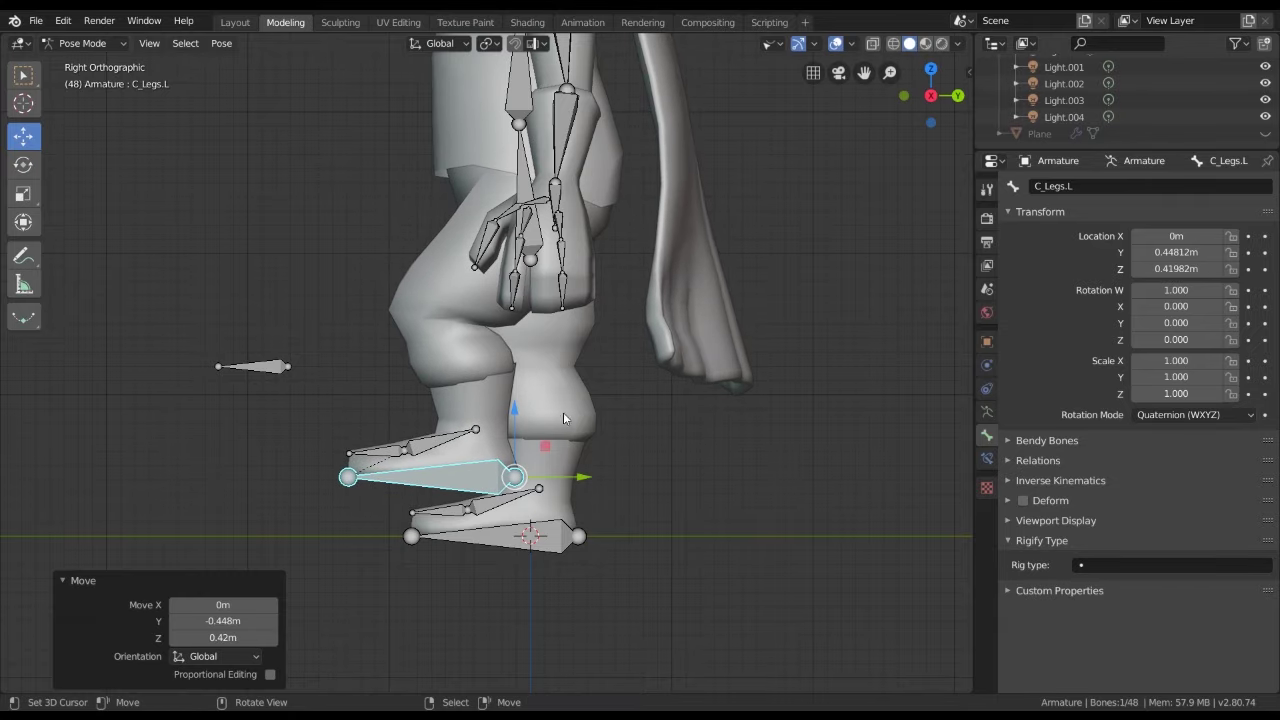
middle_click_drag(563, 412, 648, 326)
key("KP_1")
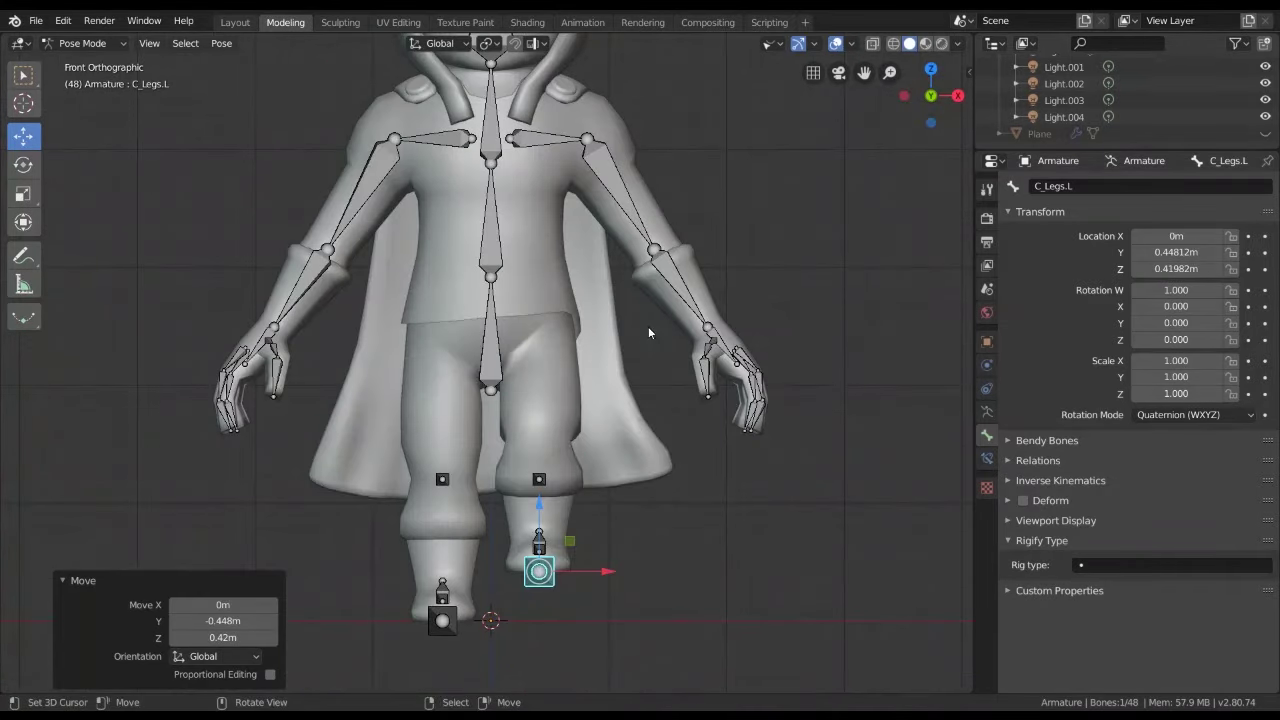
key("KP_3")
key("g")
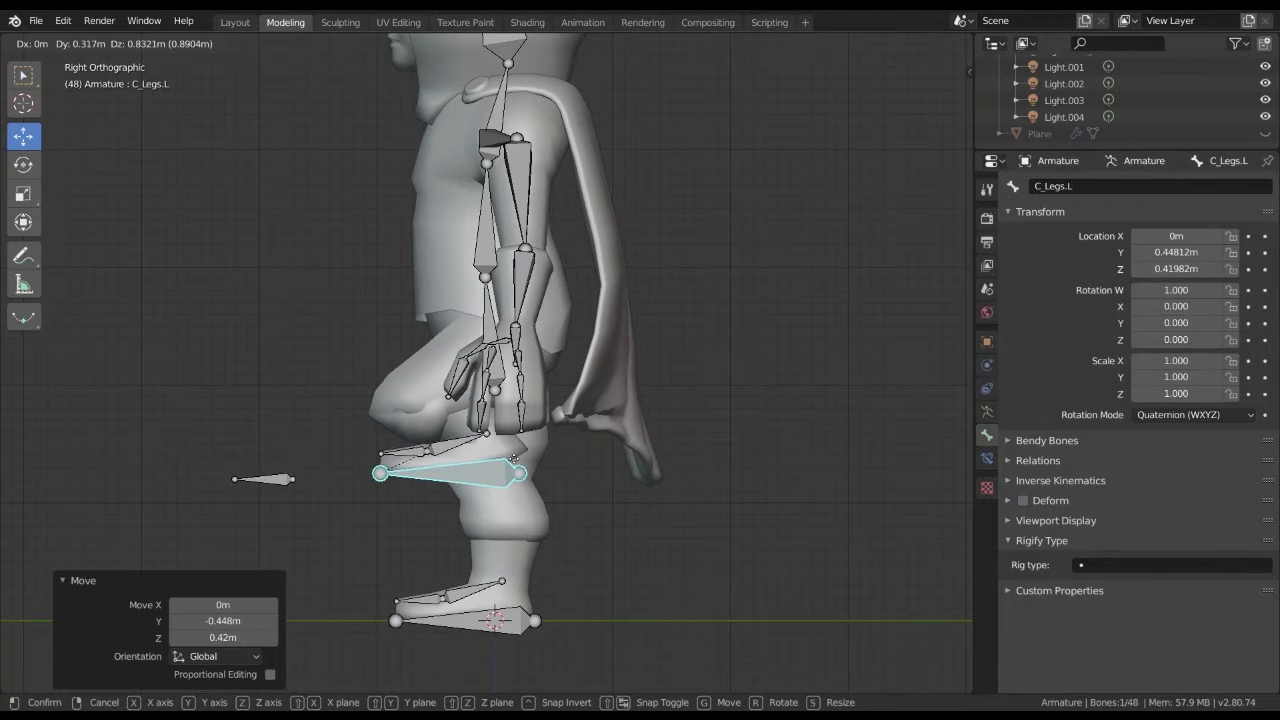
left_click(428, 515)
middle_click_drag(428, 515, 405, 461)
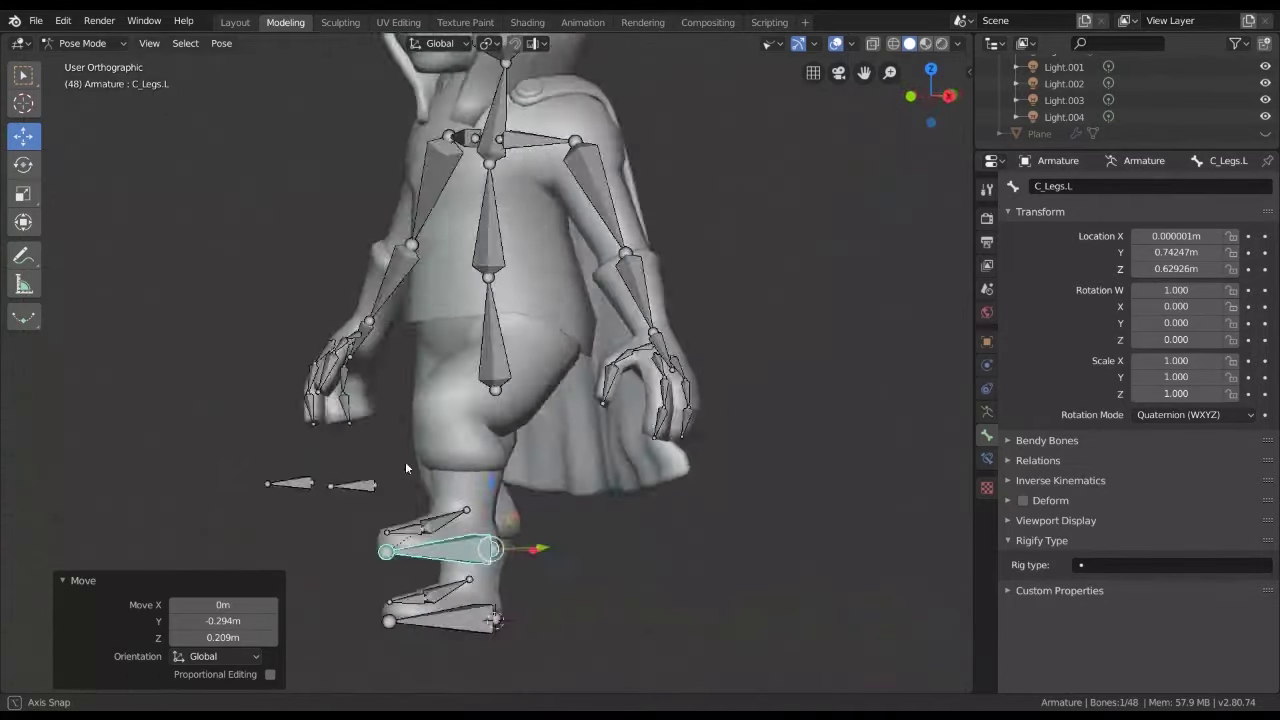
key("KP_3")
key("Tab")
key("Tab")
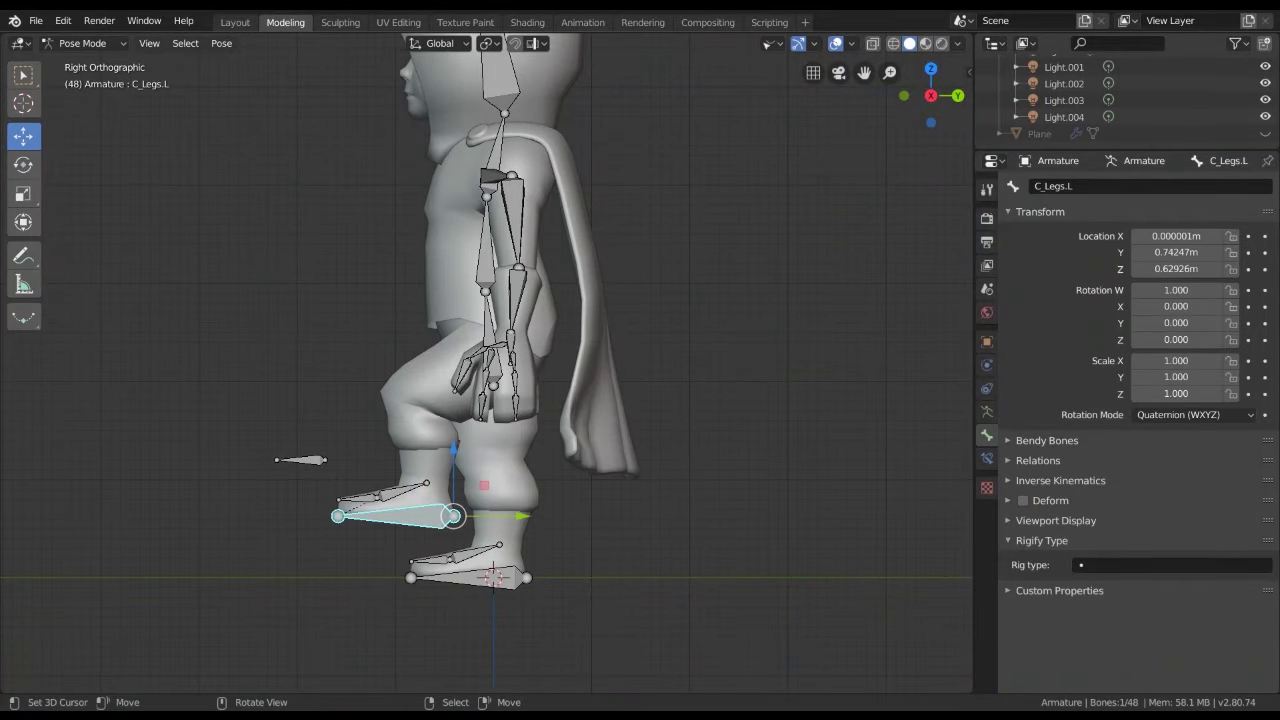
Delete the cape mesh in Object Mode and return the armature to Pose Mode
key("ctrl+Tab")
left_click(597, 337)
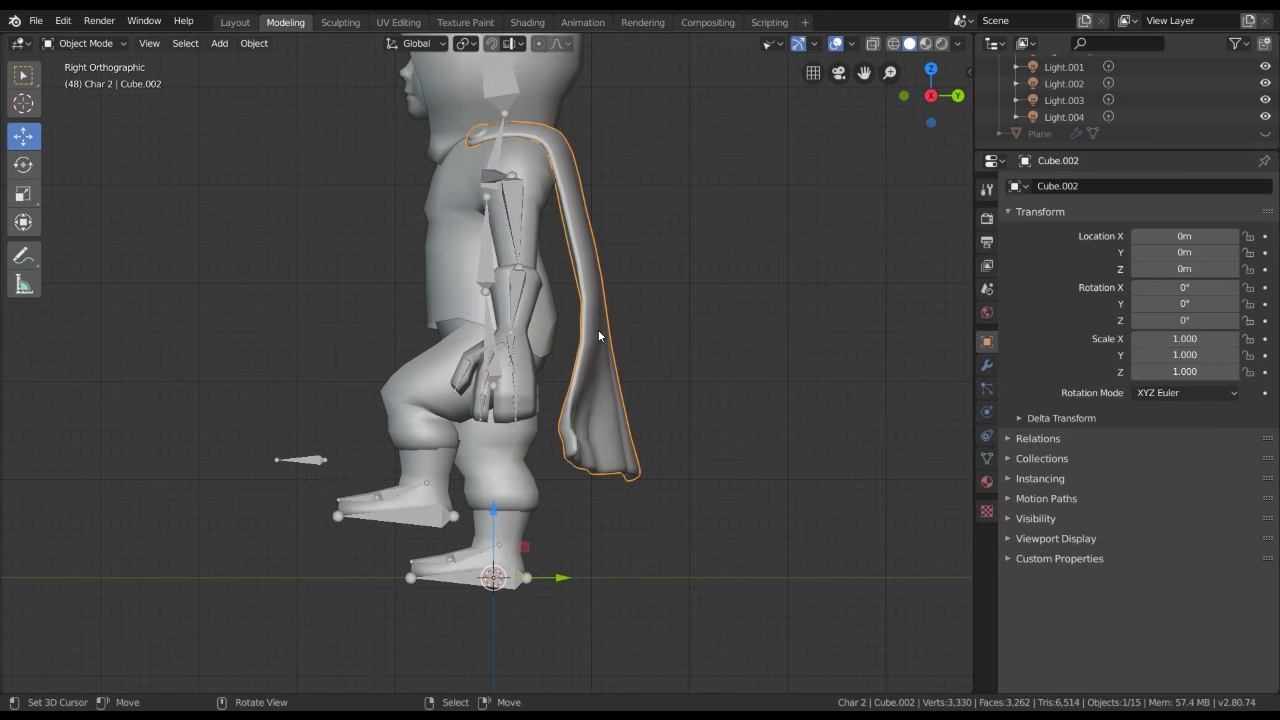
key("Delete")
left_click(428, 521)
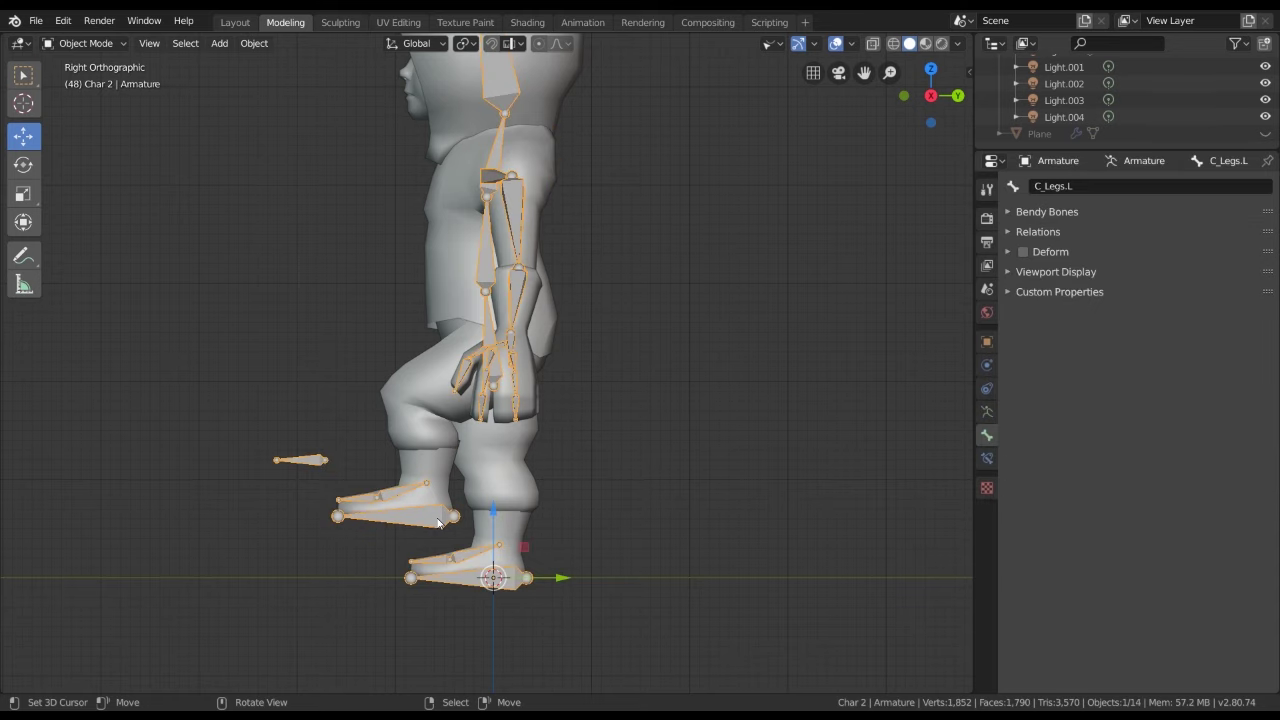
key("ctrl+Tab")
Raise the C_Legs.L foot control and move C_Legs.R up and back to test leg bending
left_click(438, 522)
key("g")
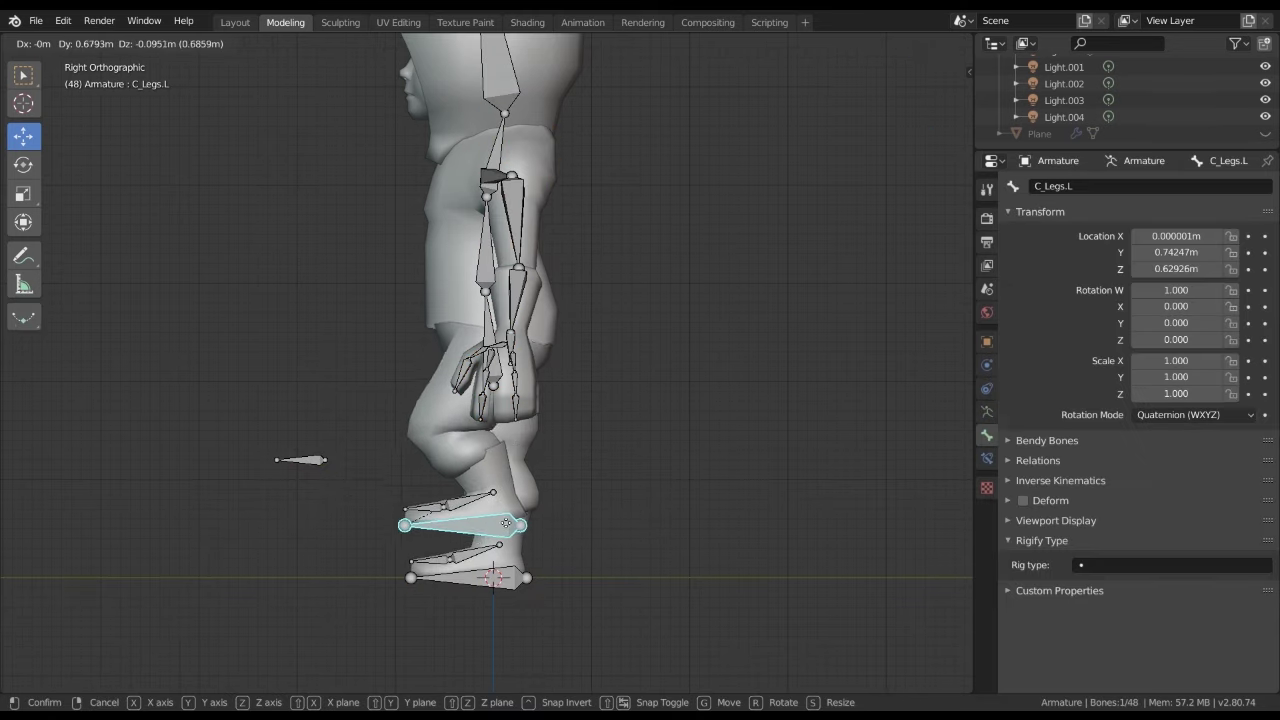
left_click(460, 458)
mouse_move(460, 458)
middle_mouse_down()
mouse_move(610, 500)
mouse_move(597, 420)
mouse_move(597, 449)
middle_mouse_up()
left_click(451, 607)
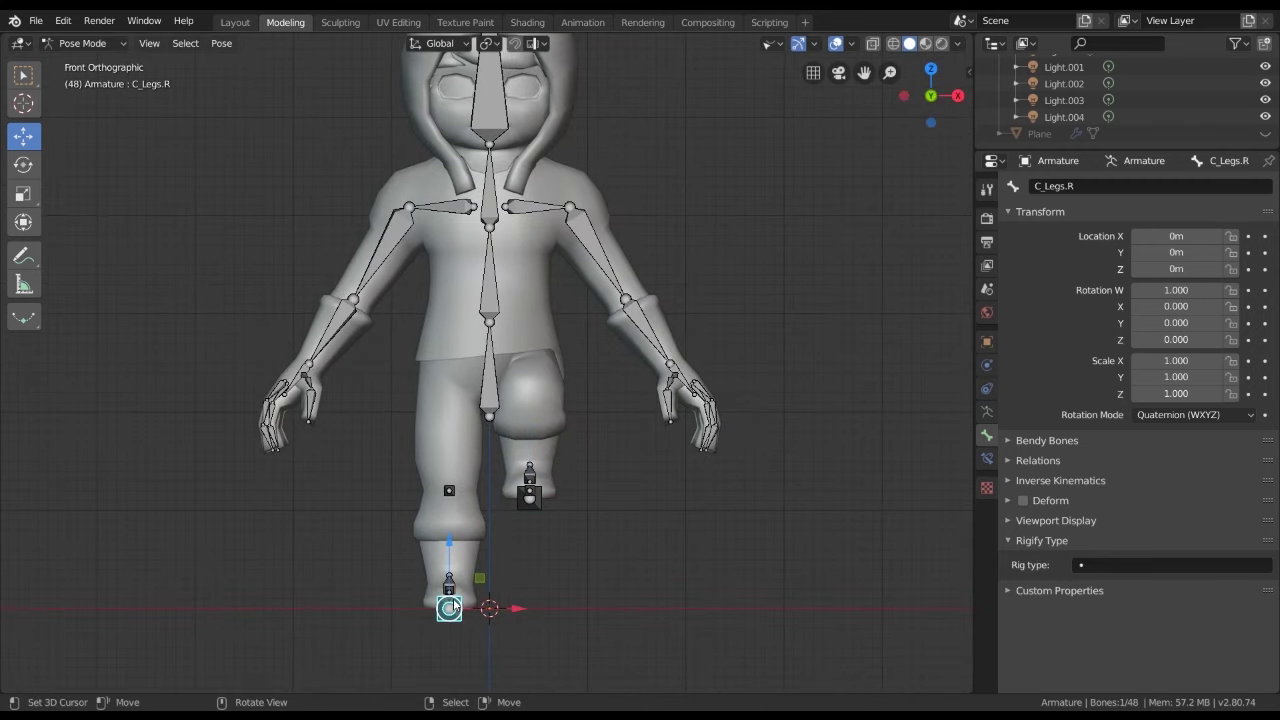
left_click_drag(462, 562, 418, 416)
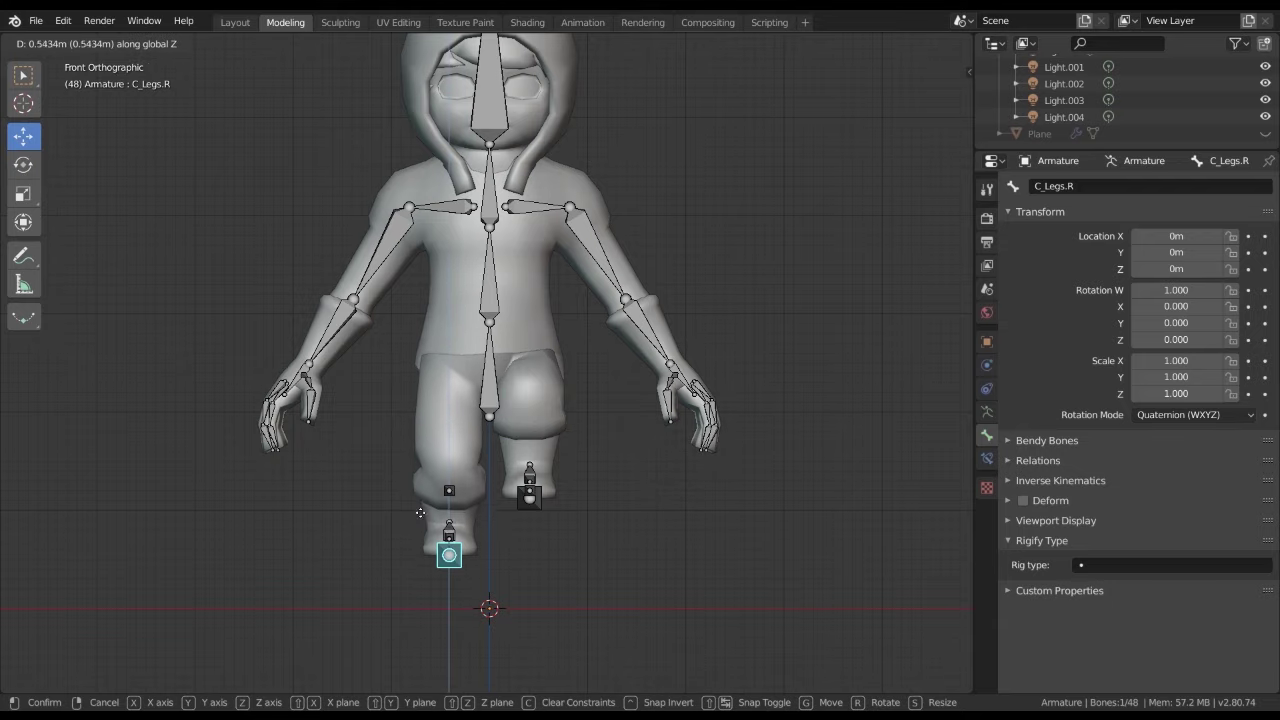
middle_click_drag(418, 416, 505, 490, "alt")
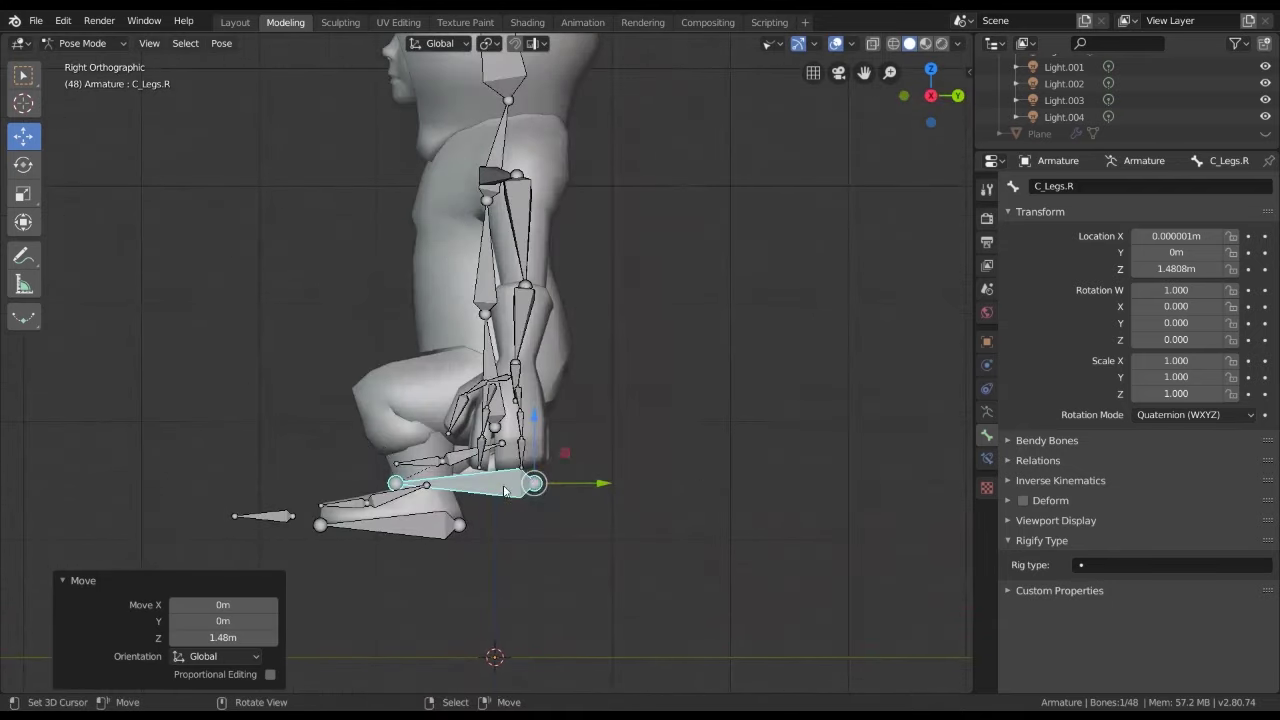
left_click_drag(549, 482, 454, 530)
mouse_move(454, 530)
middle_mouse_down("alt")
mouse_move(640, 576)
mouse_move(511, 454)
middle_mouse_up("alt")
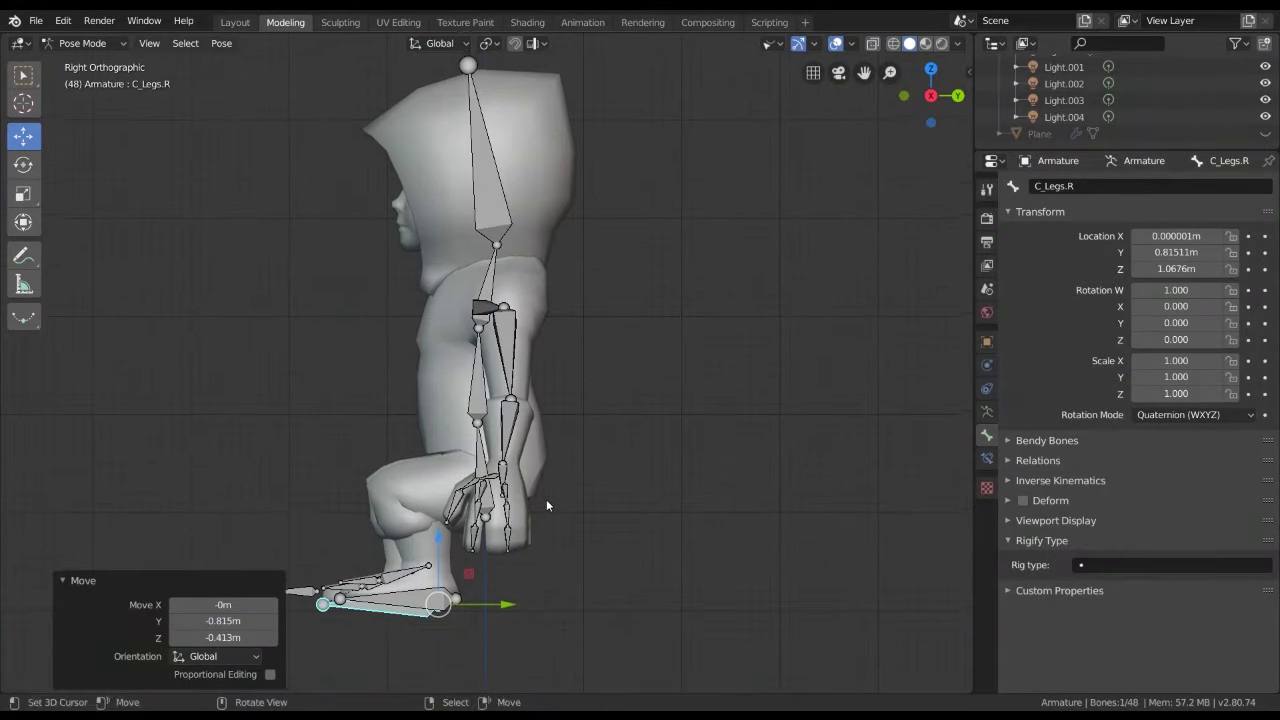
In Edit Mode, parent Hand_3.L to Shoulder.L with Keep Offset
key("Tab")
key("alt+z")
key("alt+z")
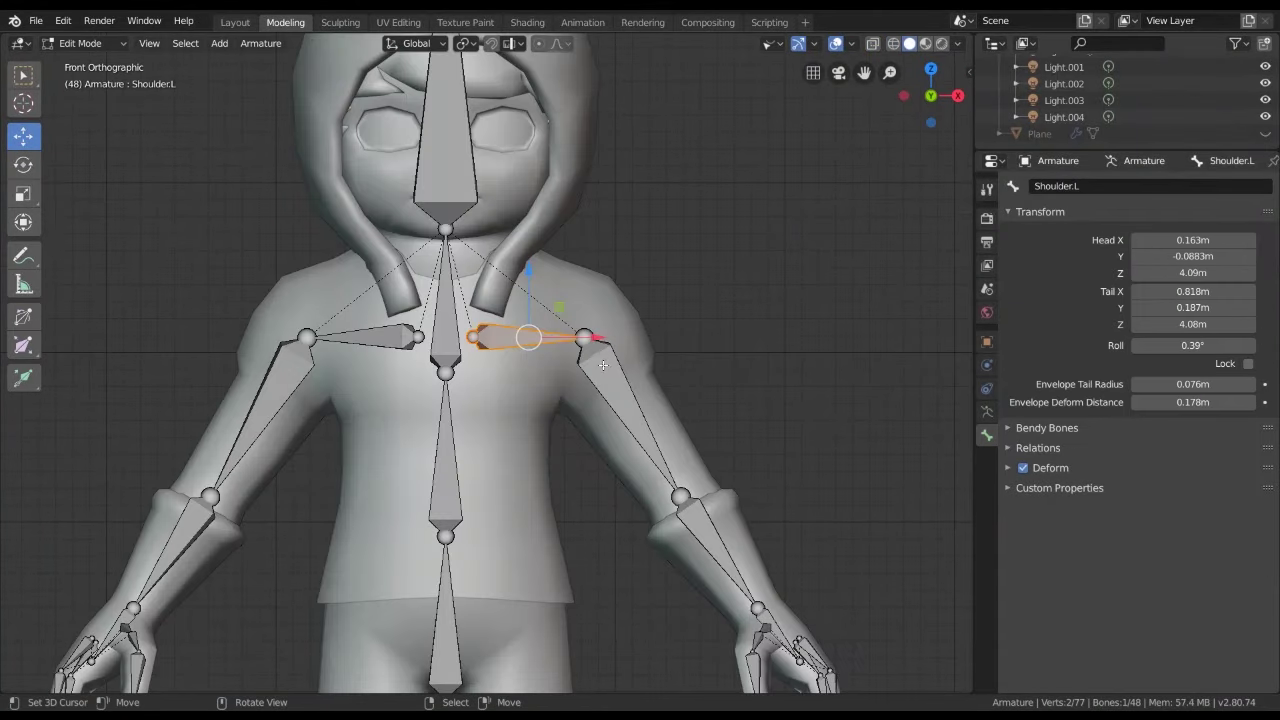
left_click(605, 363)
left_click_drag(607, 362, 736, 384)
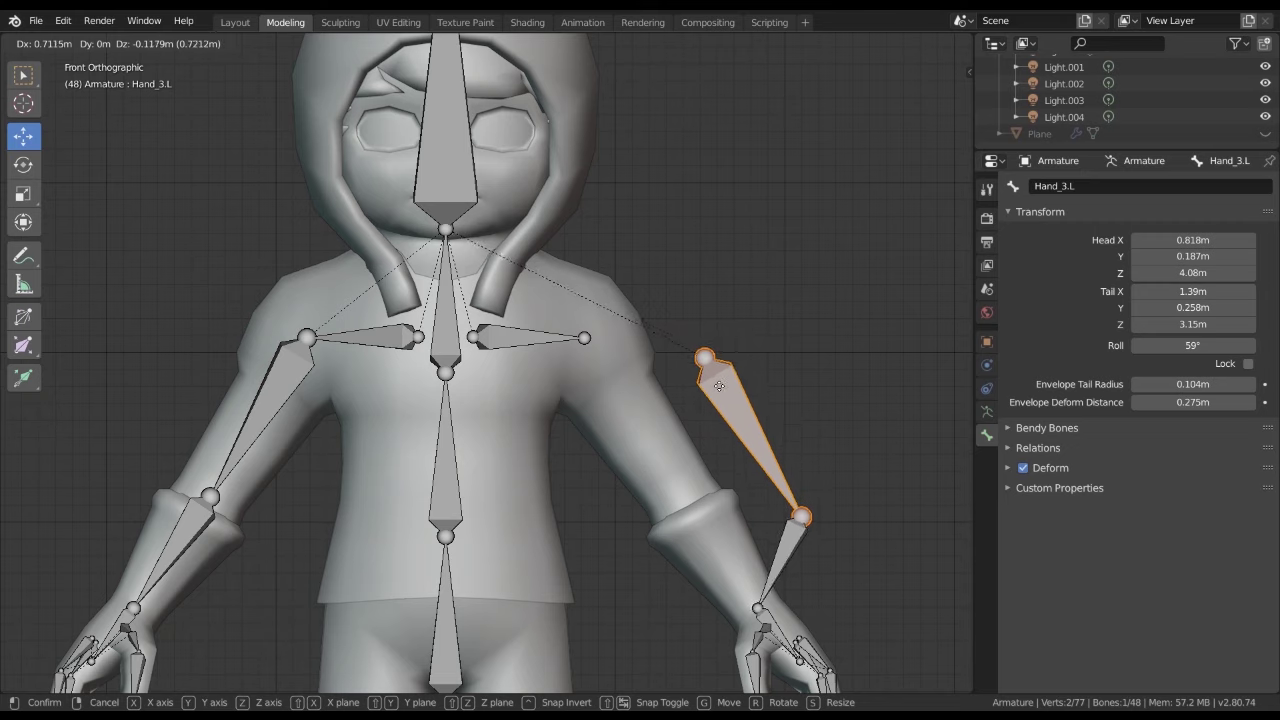
key("Escape")
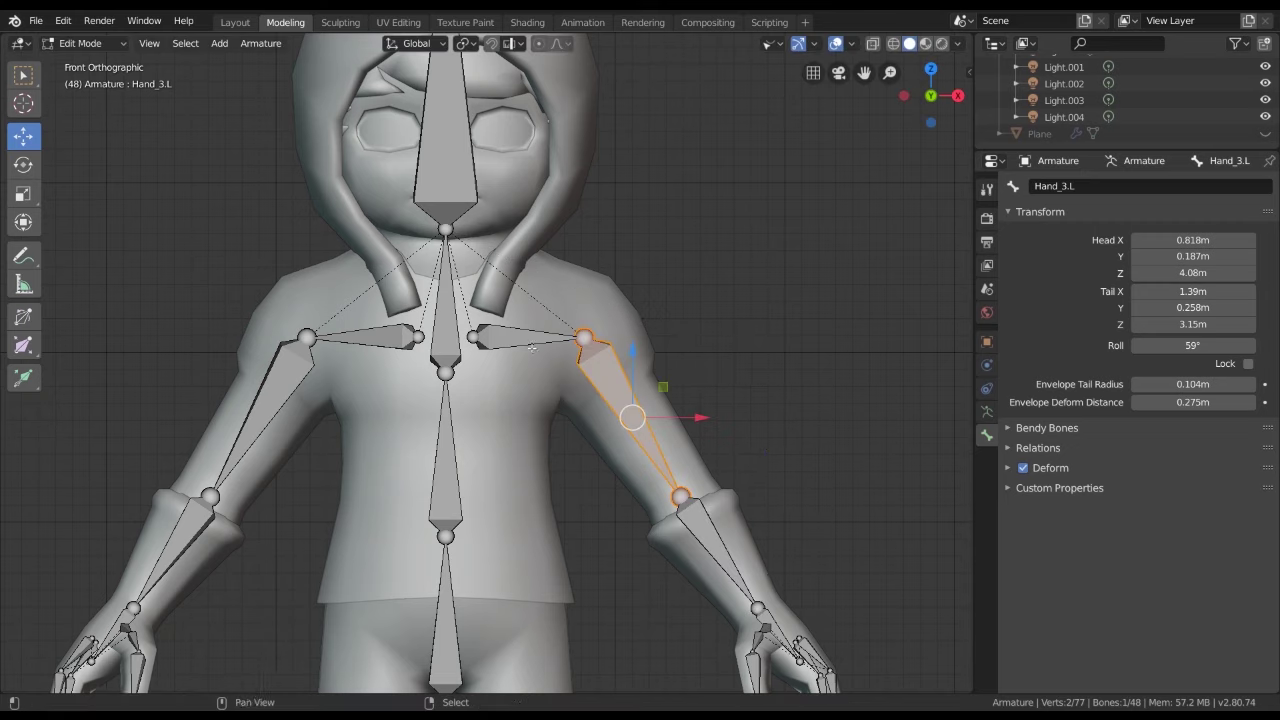
left_click(531, 345, "shift")
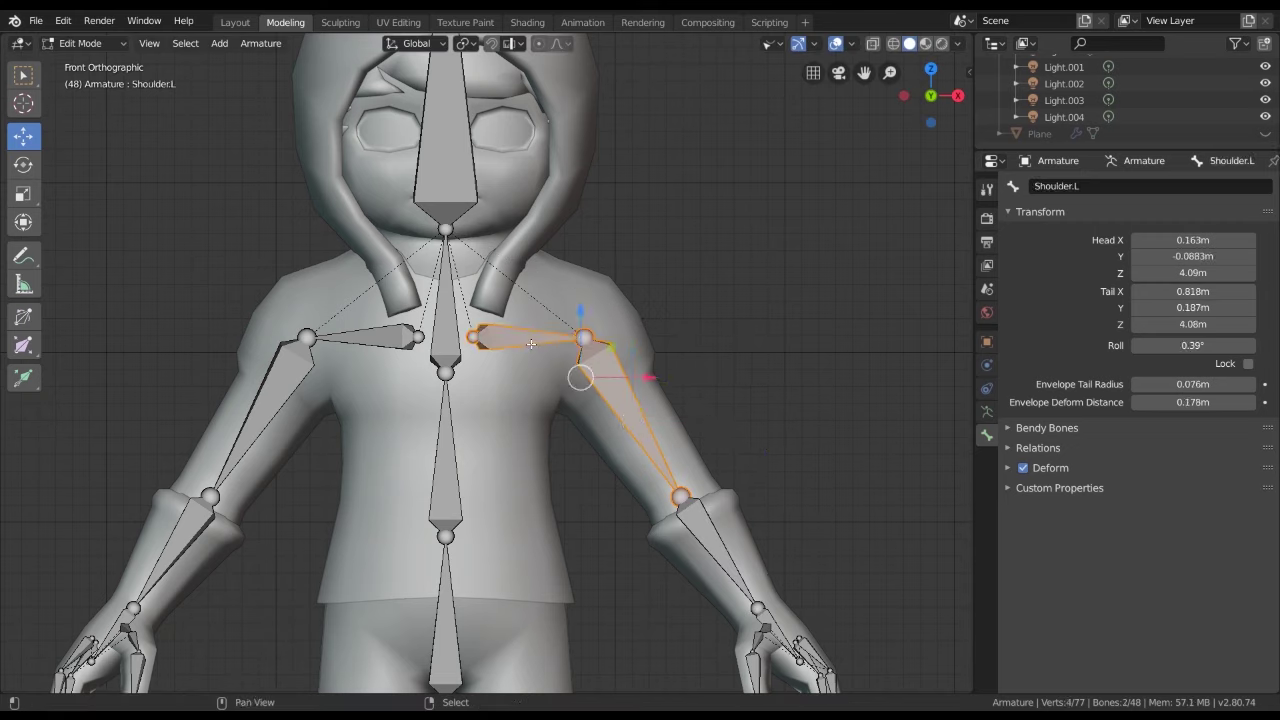
left_click(606, 359)
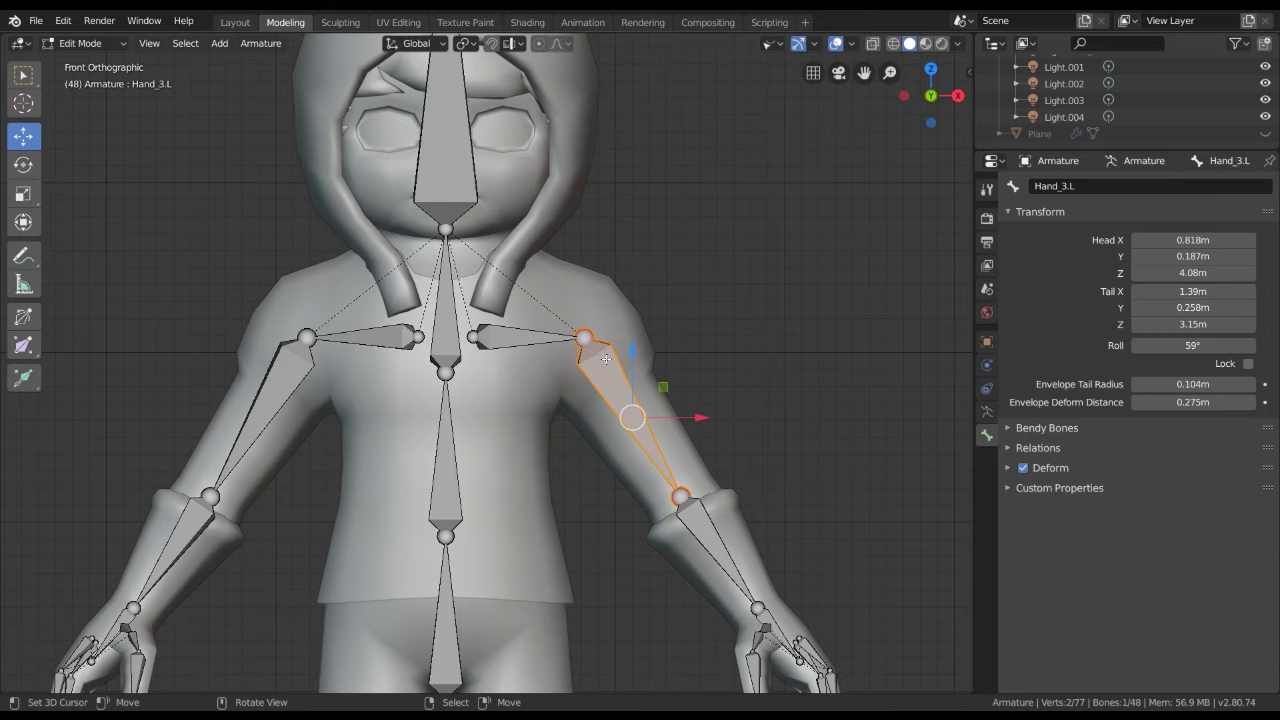
left_click(523, 339, "shift")
key("ctrl+p")
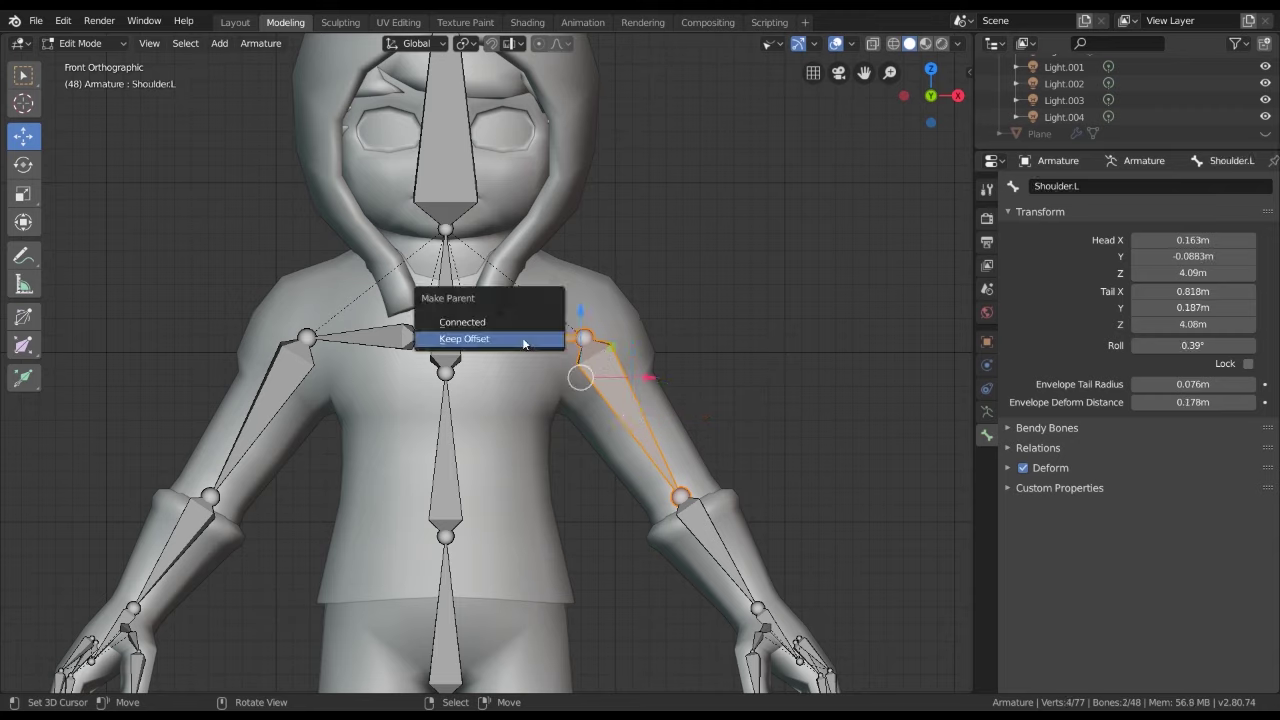
left_click(523, 339)
Parent Hand_3.R to Shoulder.L.001.R with Keep Offset
left_click(303, 369)
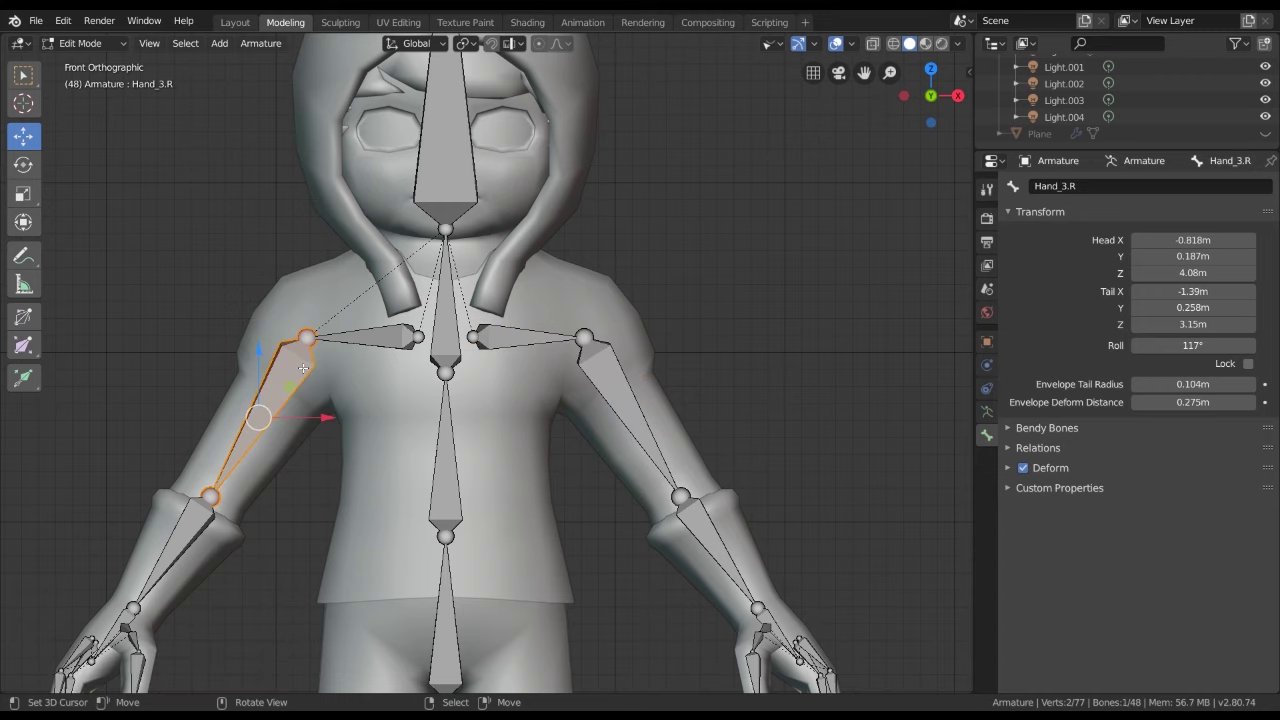
left_click(361, 339, "shift")
key("ctrl+p")
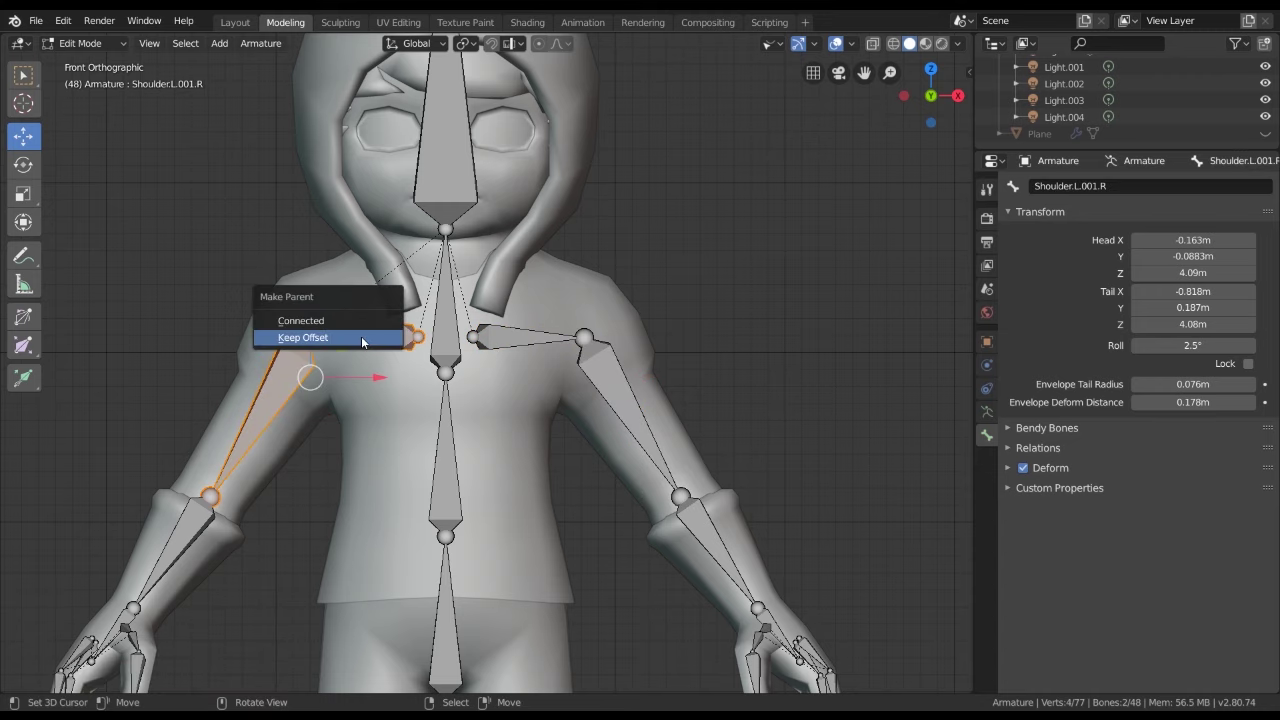
left_click(361, 339)
scroll(504, 400, "down", 2)
In Pose Mode, test-rotate the Shoulder.L bone and then the Hand_3.L upper arm
key("ctrl+Tab")
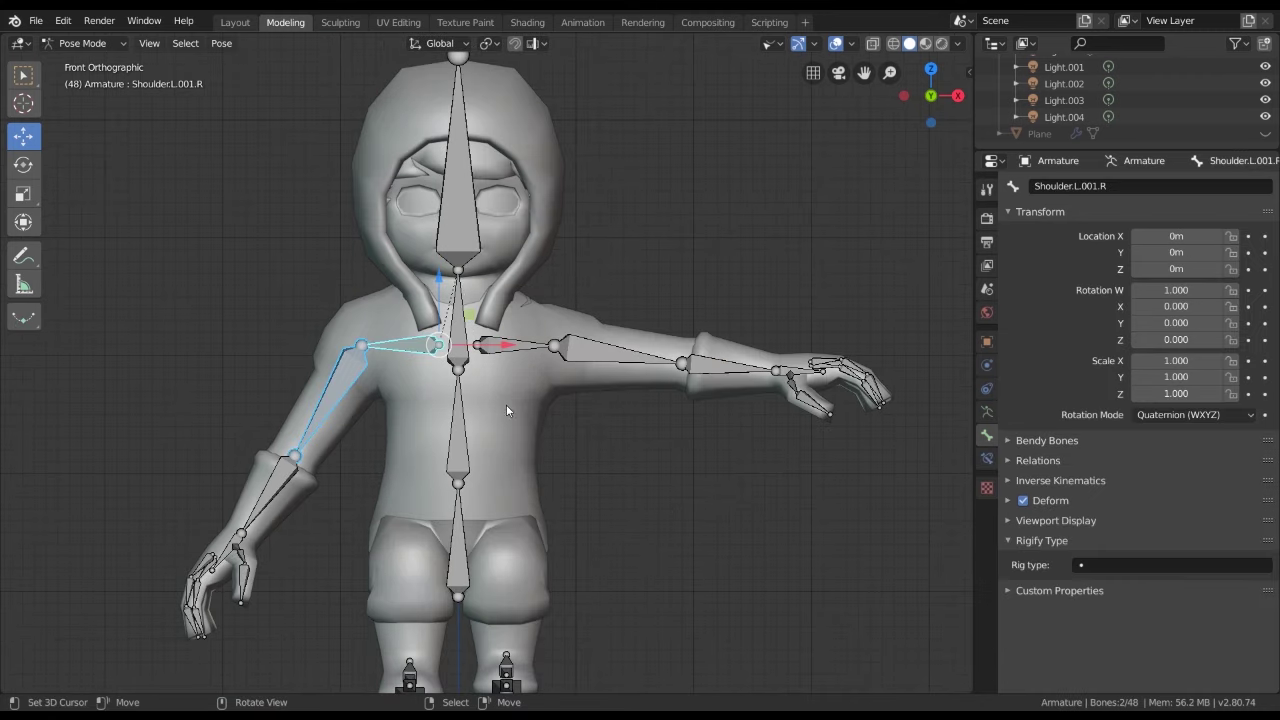
left_click(529, 347)
key("r")
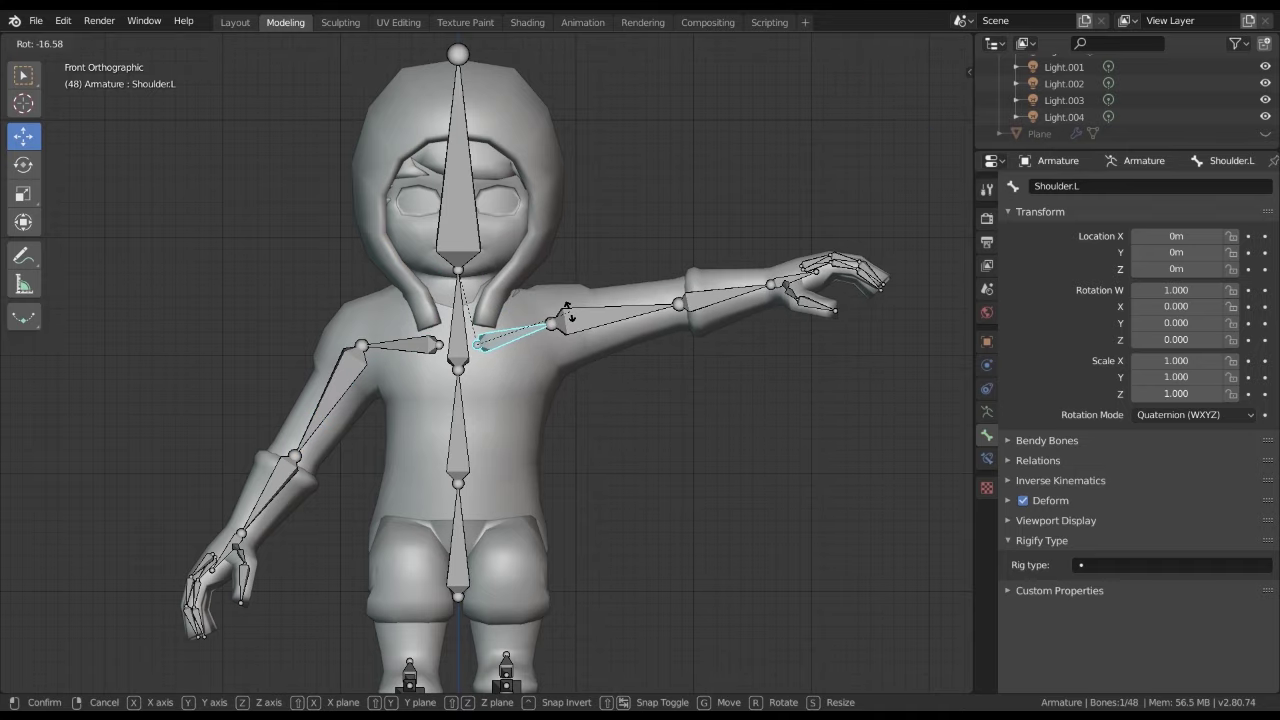
left_click(578, 325)
left_click(578, 325)
key("r")
left_click(585, 350)
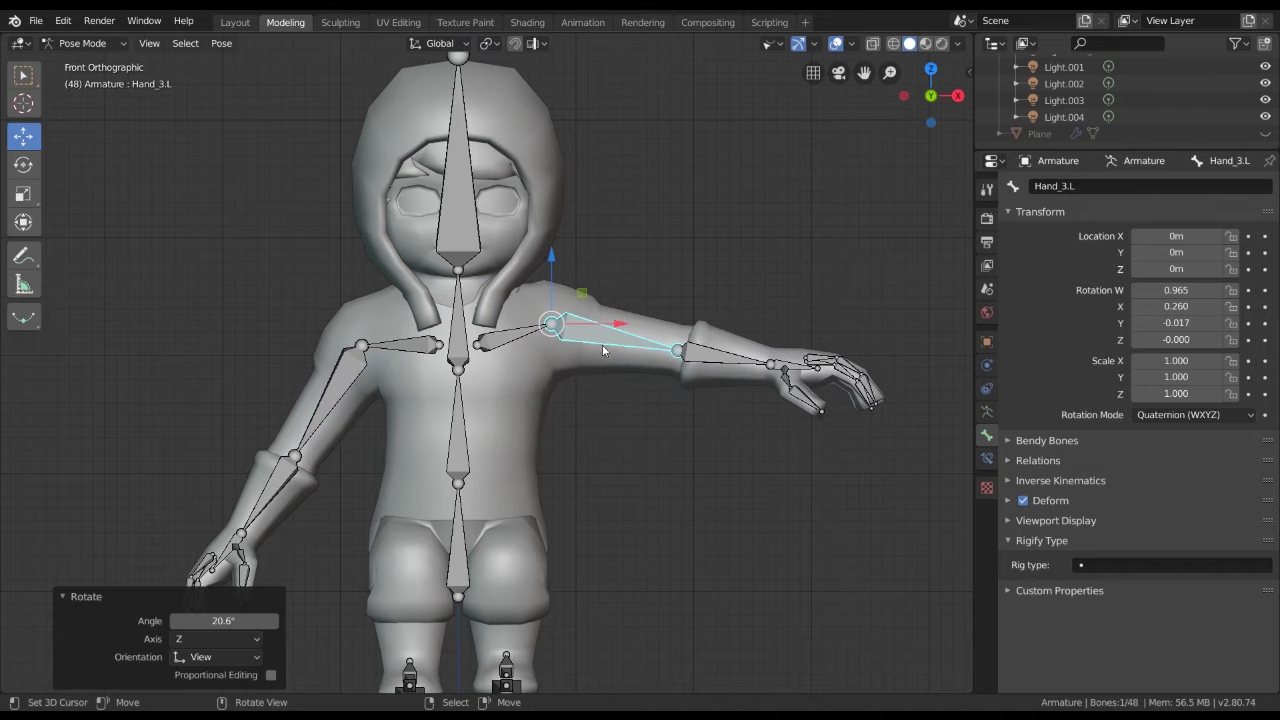
Rotate Hand_3.L by 62.4° while checking front and side views, then undo the test rotation
mouse_move(585, 350)
middle_mouse_down()
mouse_move(568, 360)
mouse_move(620, 365)
middle_mouse_up()
key("KP_1")
key("r")
left_click(600, 421)
key("KP_3")
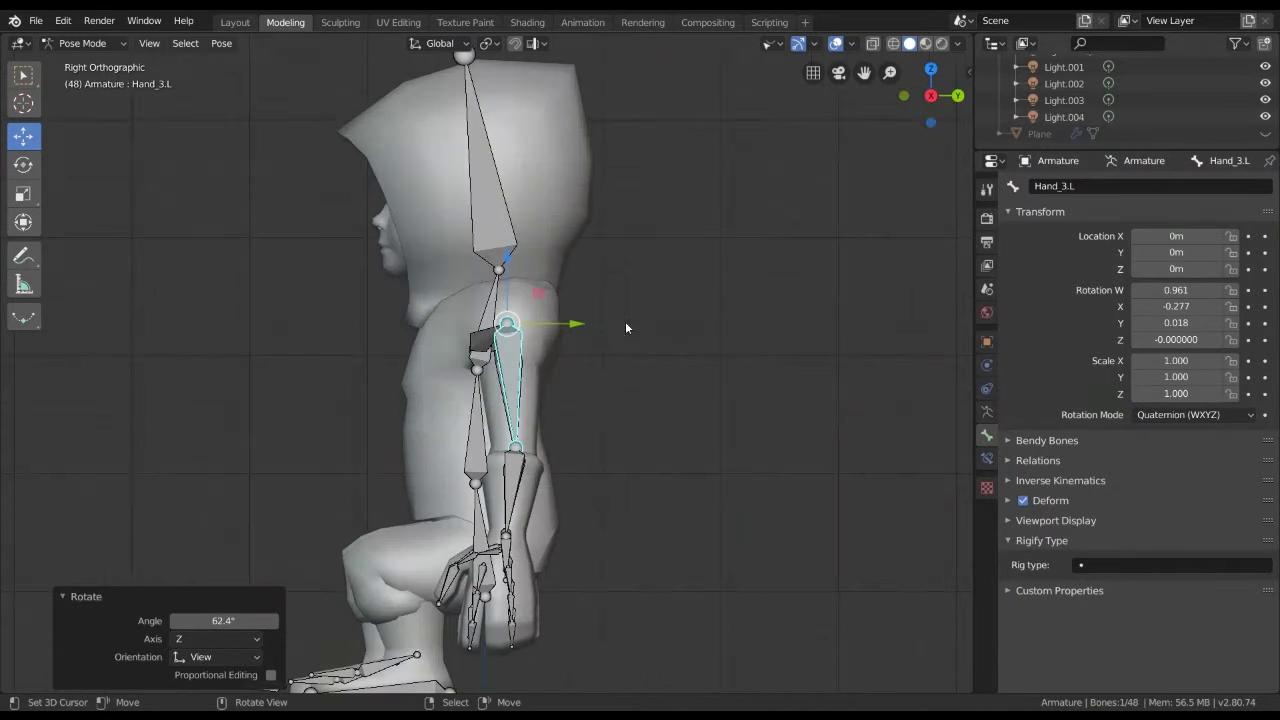
key("r")
key("KP_1")
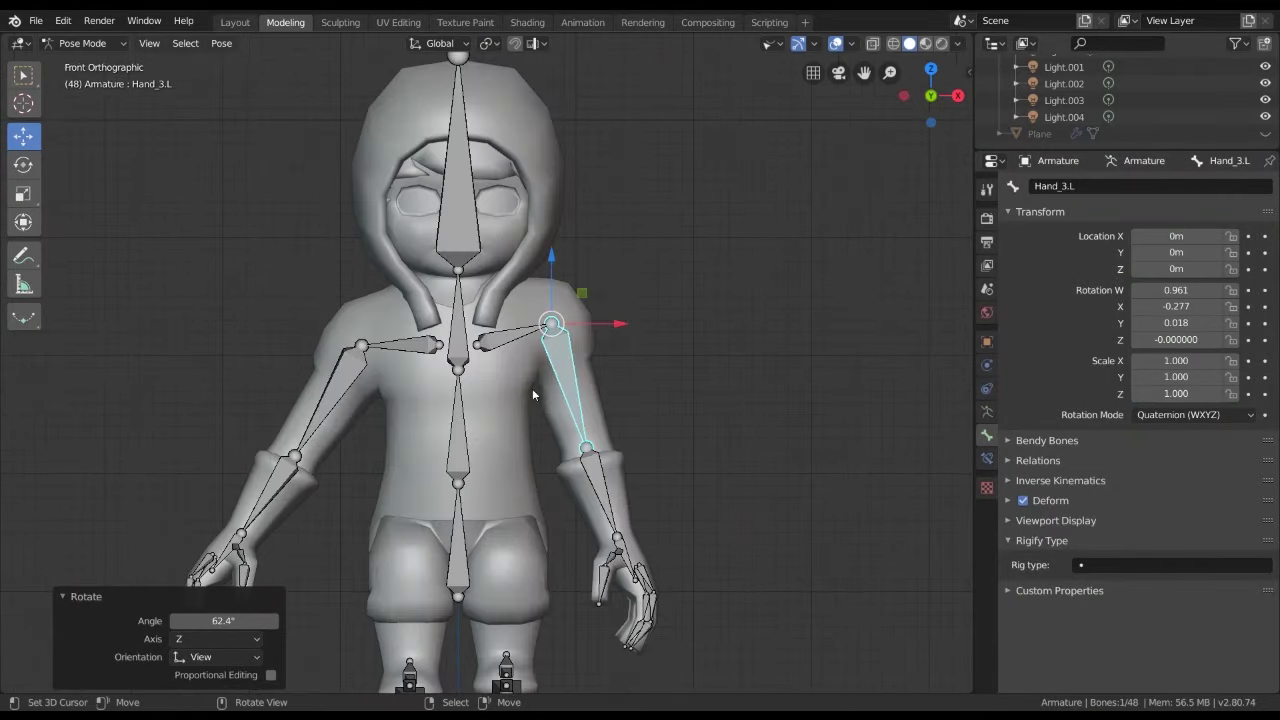
key("ctrl+z")
mouse_move(650, 355)
middle_mouse_down()
mouse_move(554, 340)
mouse_move(824, 424)
mouse_move(712, 373)
mouse_move(726, 360)
middle_mouse_up()
scroll(760, 400, "up", 3)
Switch to Object Mode and hide the hood mesh to reveal the head
key("KP_1")
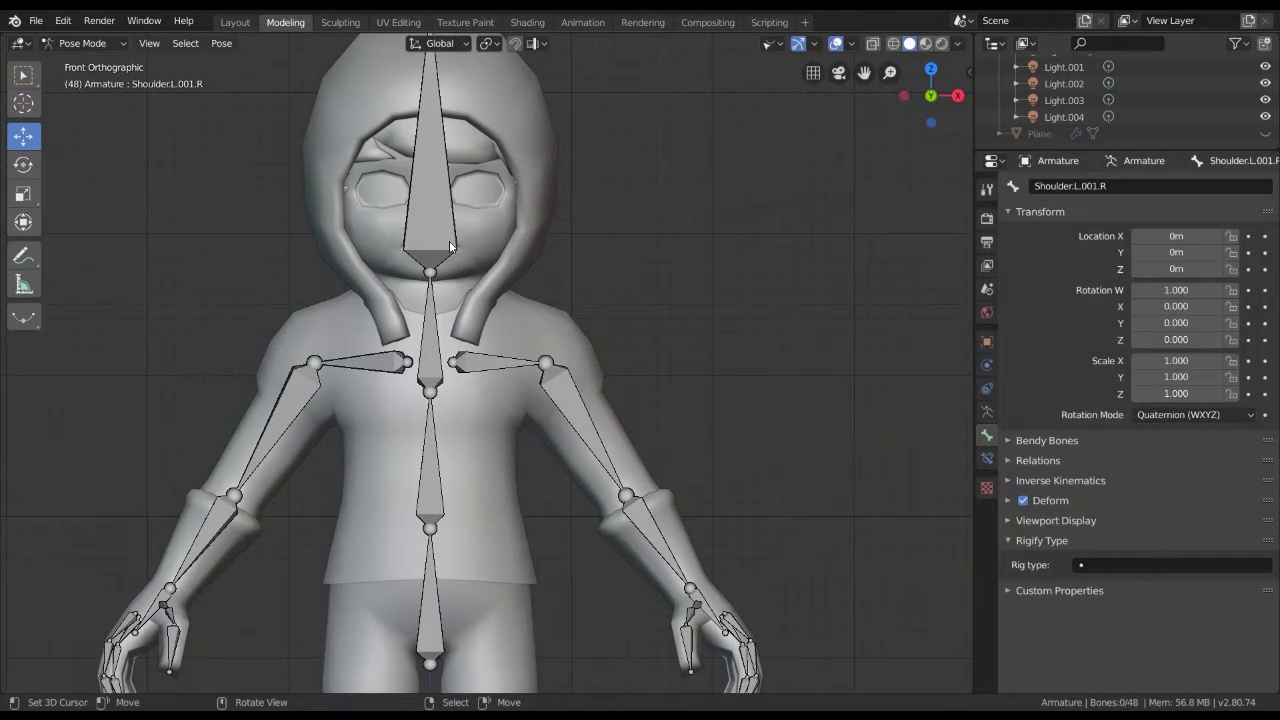
left_click(455, 222)
key("KP_3")
middle_click_drag(465, 222, 497, 341, "shift")
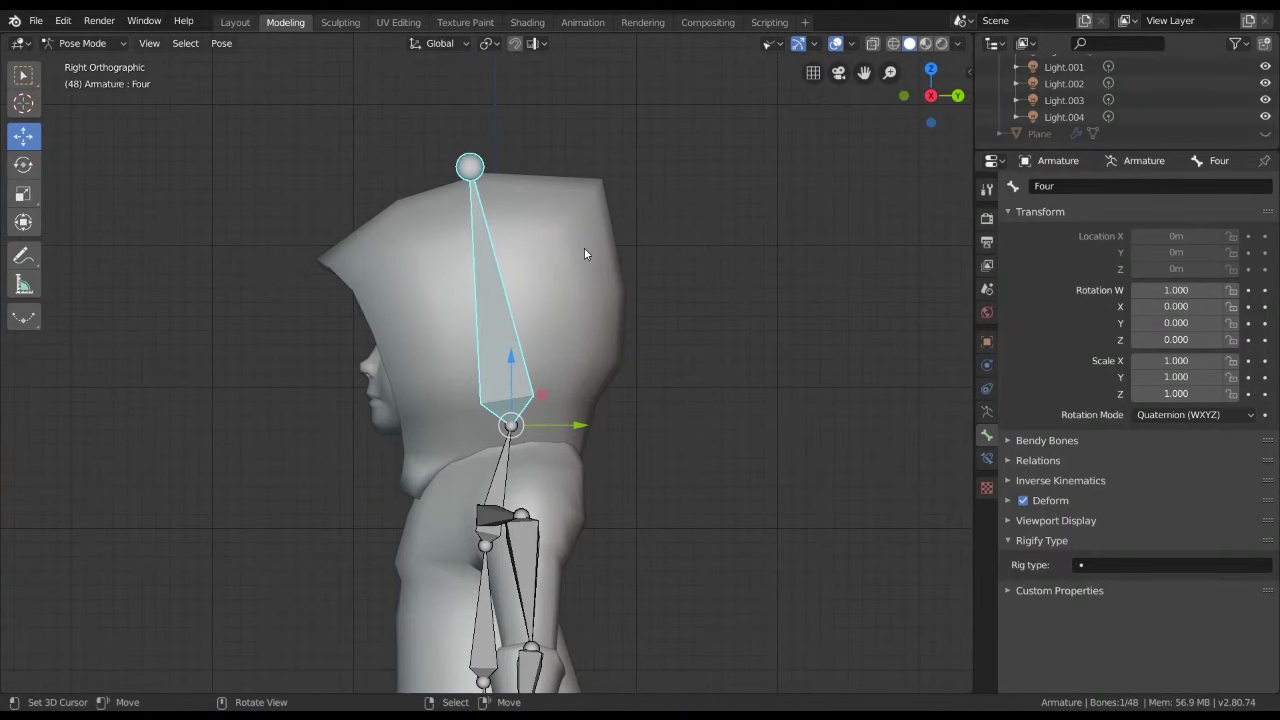
key("ctrl+Tab")
left_click(589, 247)
key("h")
Select the armature together with head mesh Cube.001, then clear the selection
mouse_move(487, 275)
middle_mouse_down()
mouse_move(473, 366)
mouse_move(435, 296)
middle_mouse_up()
left_click(472, 350)
left_click(576, 310, "shift")
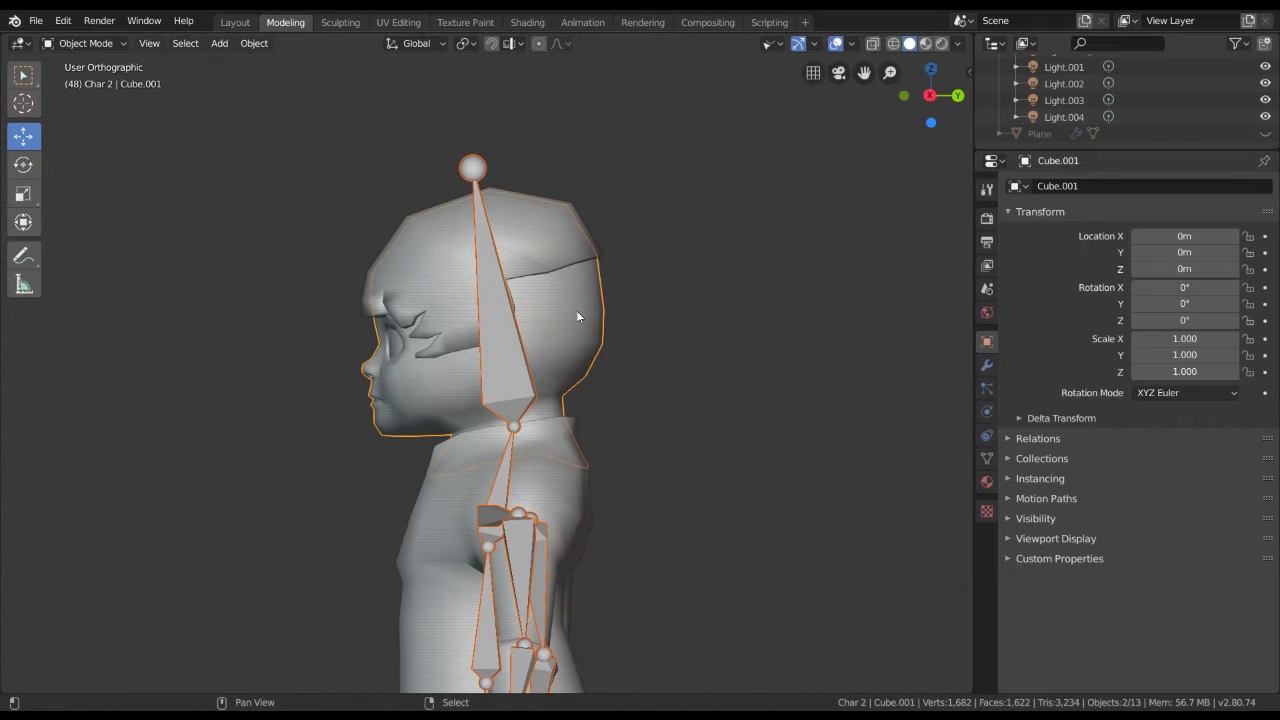
middle_click_drag(568, 310, 575, 322)
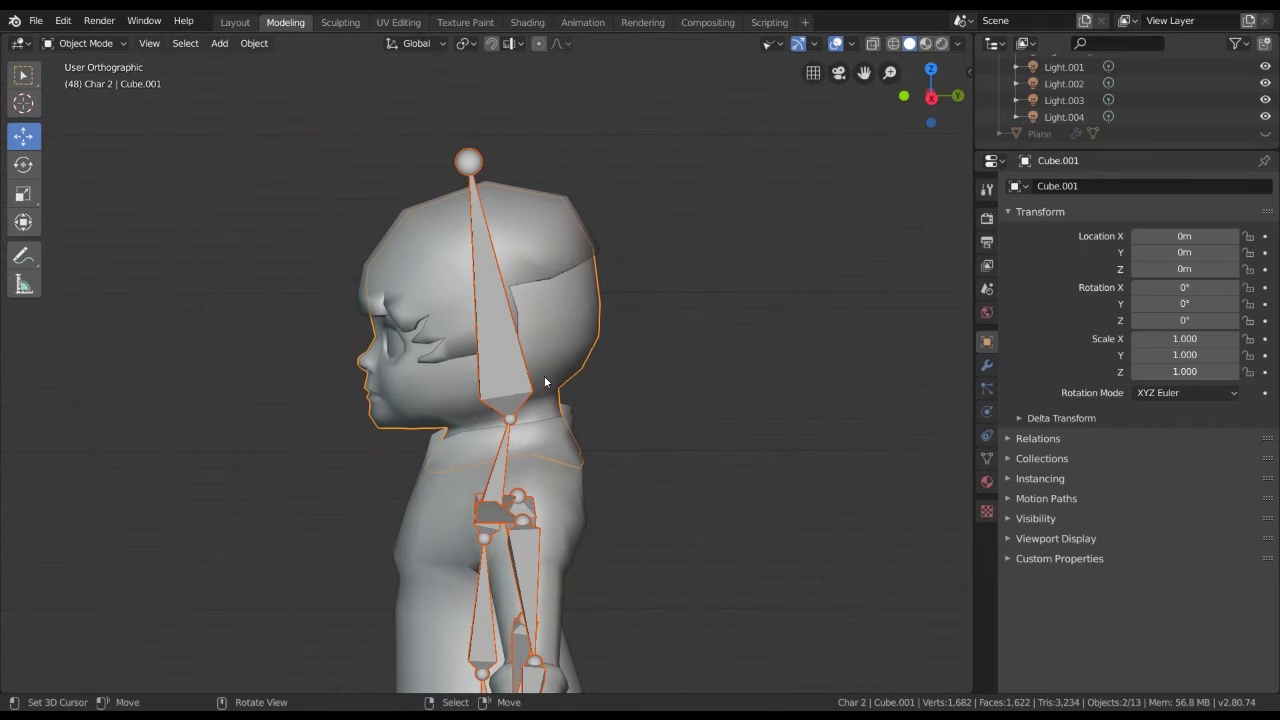
middle_click_drag(544, 378, 668, 385)
middle_click_drag(564, 386, 612, 332)
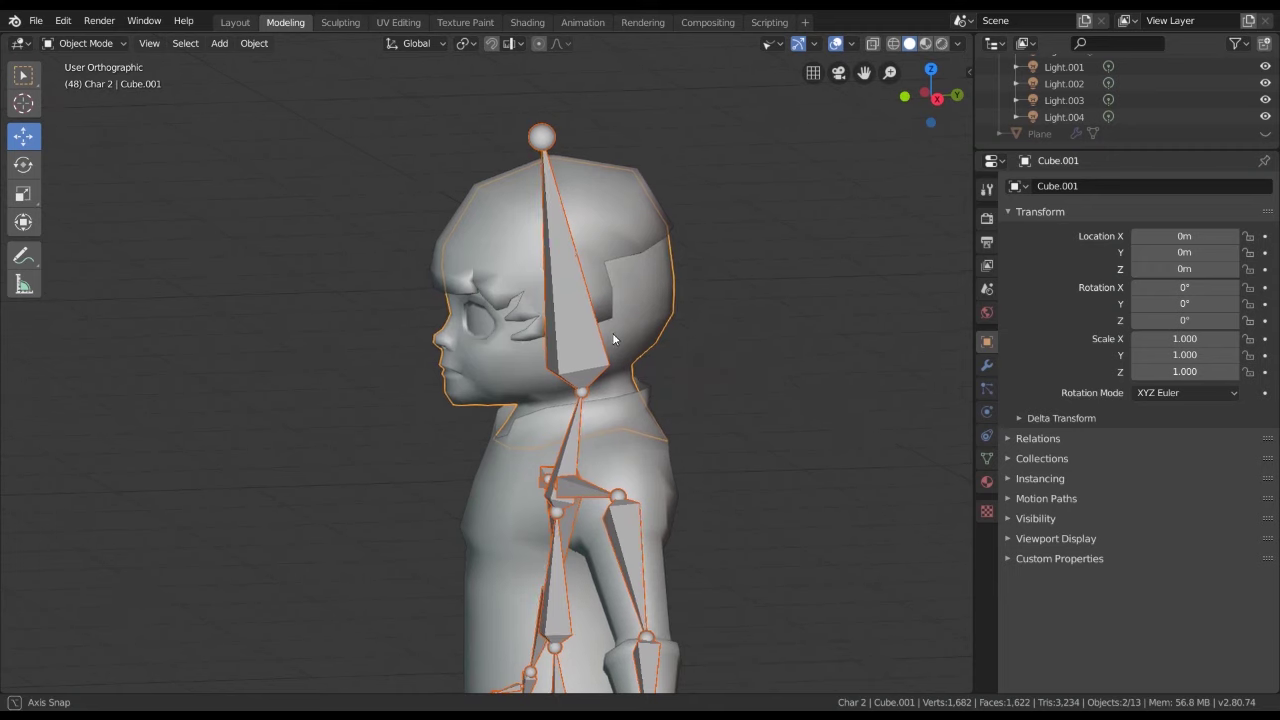
key("alt+a")
In Pose Mode, select head bone Four and try a rotation, cancelling it
left_click(514, 150)
key("ctrl+Tab")
left_click(517, 166)
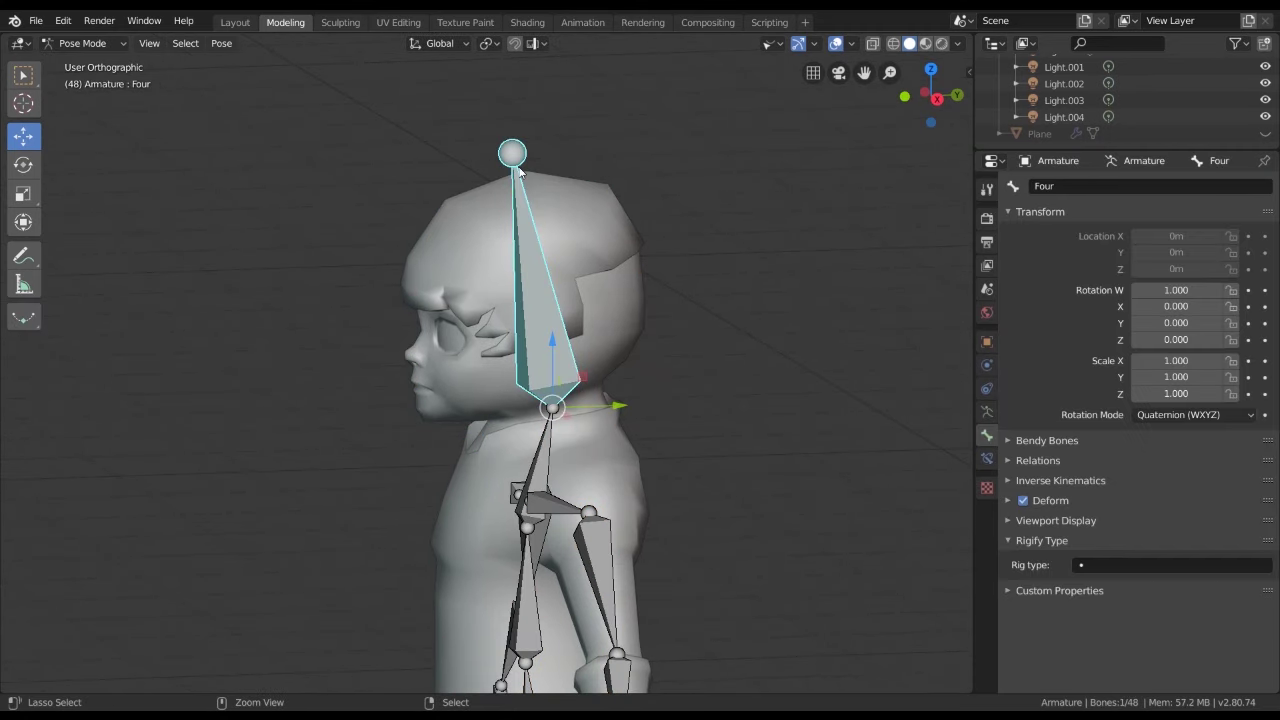
key("alt+a")
key("a")
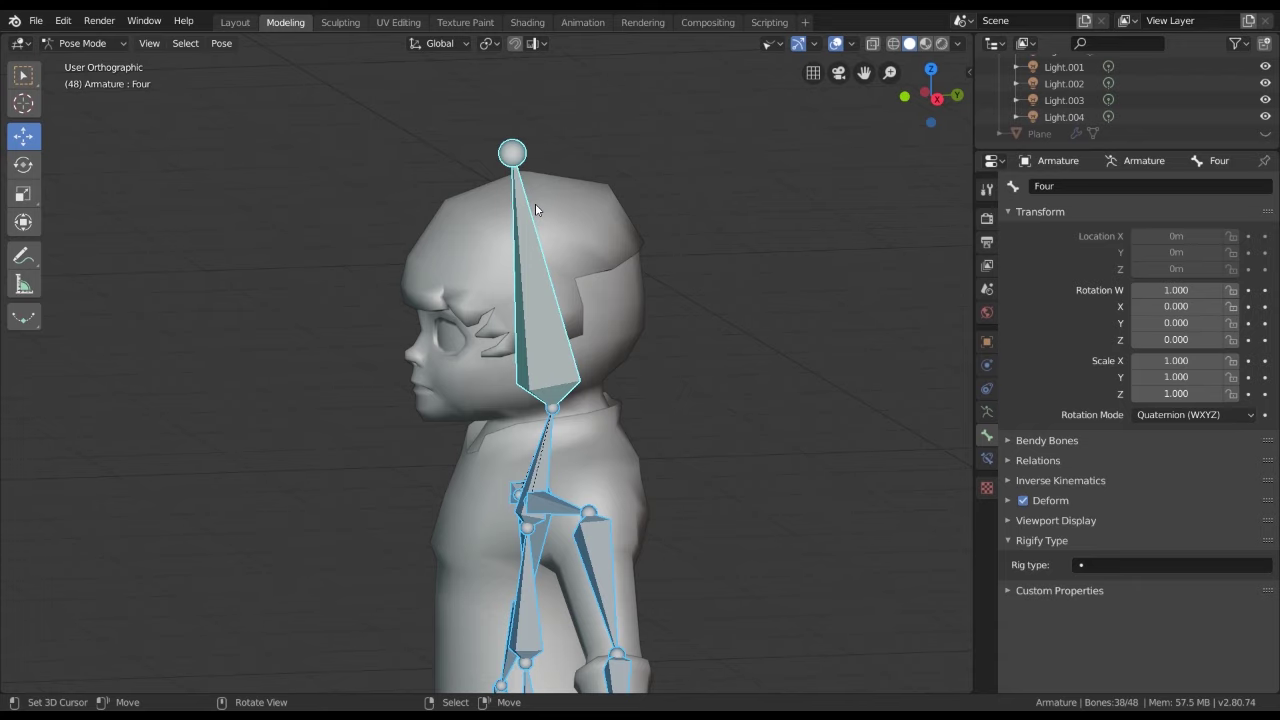
left_click(555, 377)
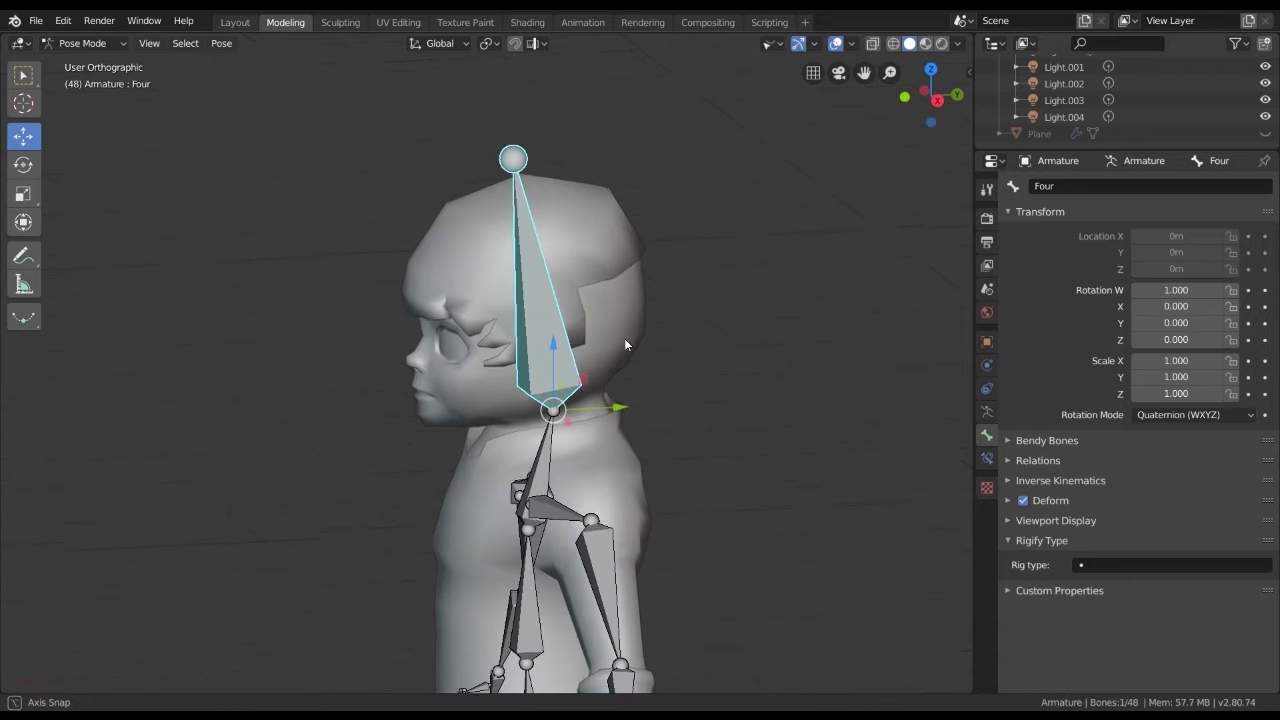
middle_click_drag(621, 340, 600, 331)
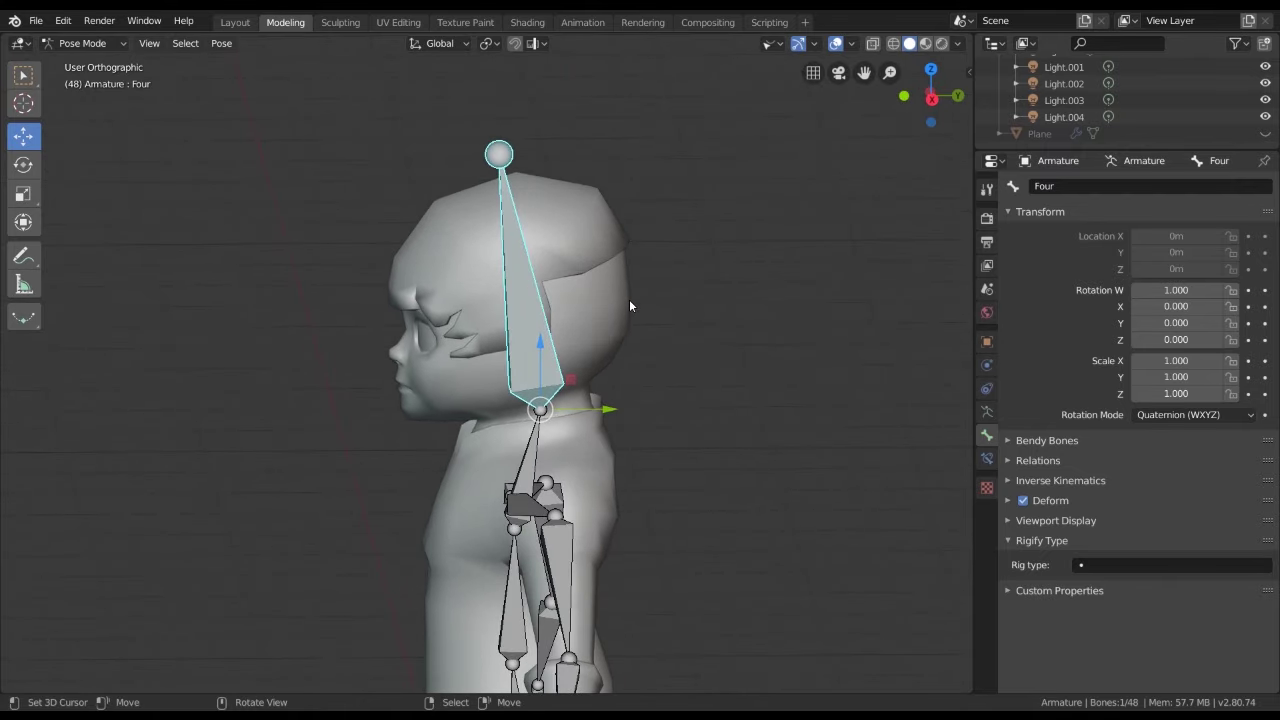
key("r")
key("Escape")
mouse_move(411, 371)
middle_mouse_down()
mouse_move(611, 330)
mouse_move(589, 325)
middle_mouse_up()
Add Cube.001 to the armature selection and enter Weight Paint mode on the head mesh
key("ctrl+Tab")
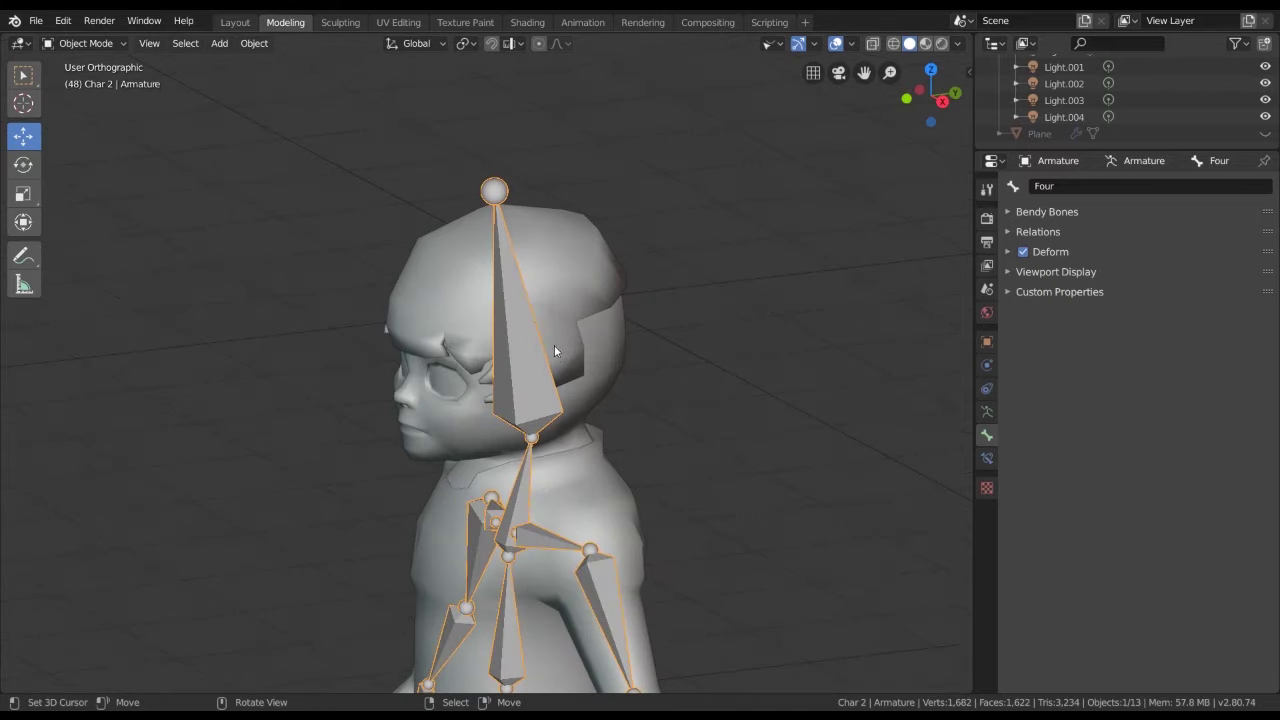
left_click(634, 354, "shift")
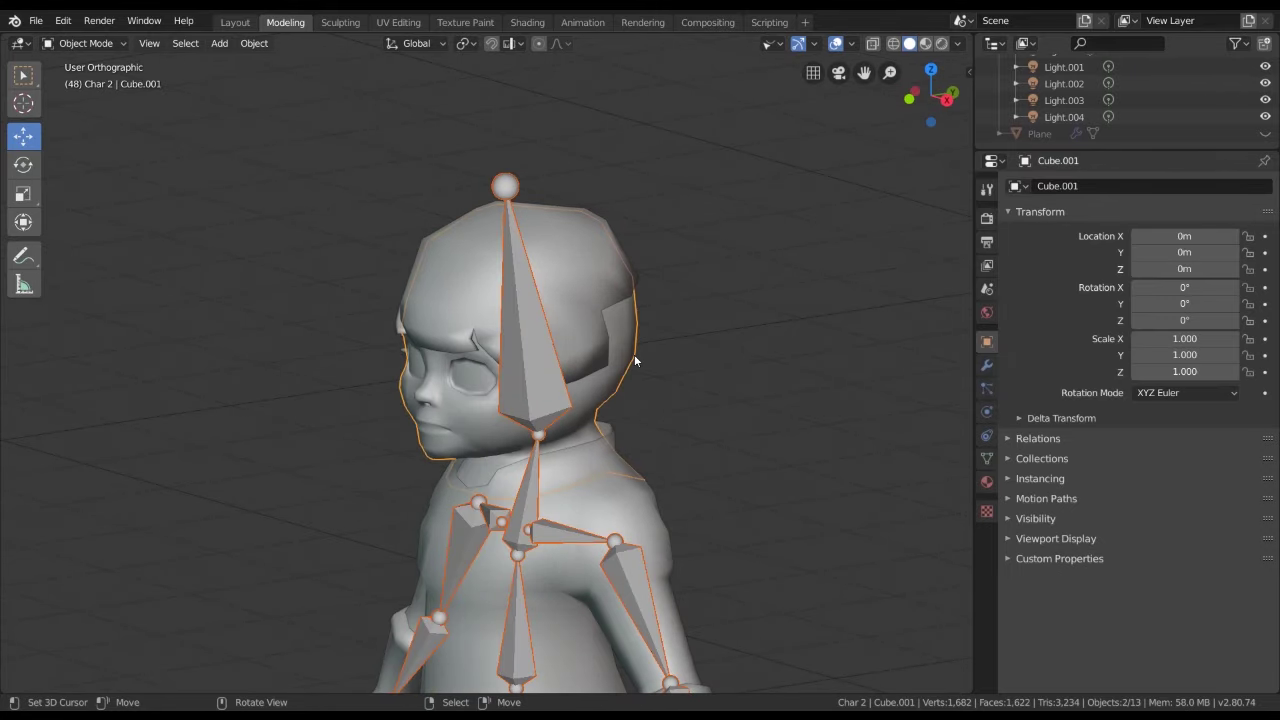
key("ctrl+Tab")
mouse_move(634, 360)
middle_mouse_down()
mouse_move(663, 386)
mouse_move(700, 390)
mouse_move(465, 365)
middle_mouse_up()
scroll(663, 386, "up", 3)
scroll(663, 386, "up", 3)
scroll(607, 383, "down", 2)
scroll(607, 383, "down", 3)
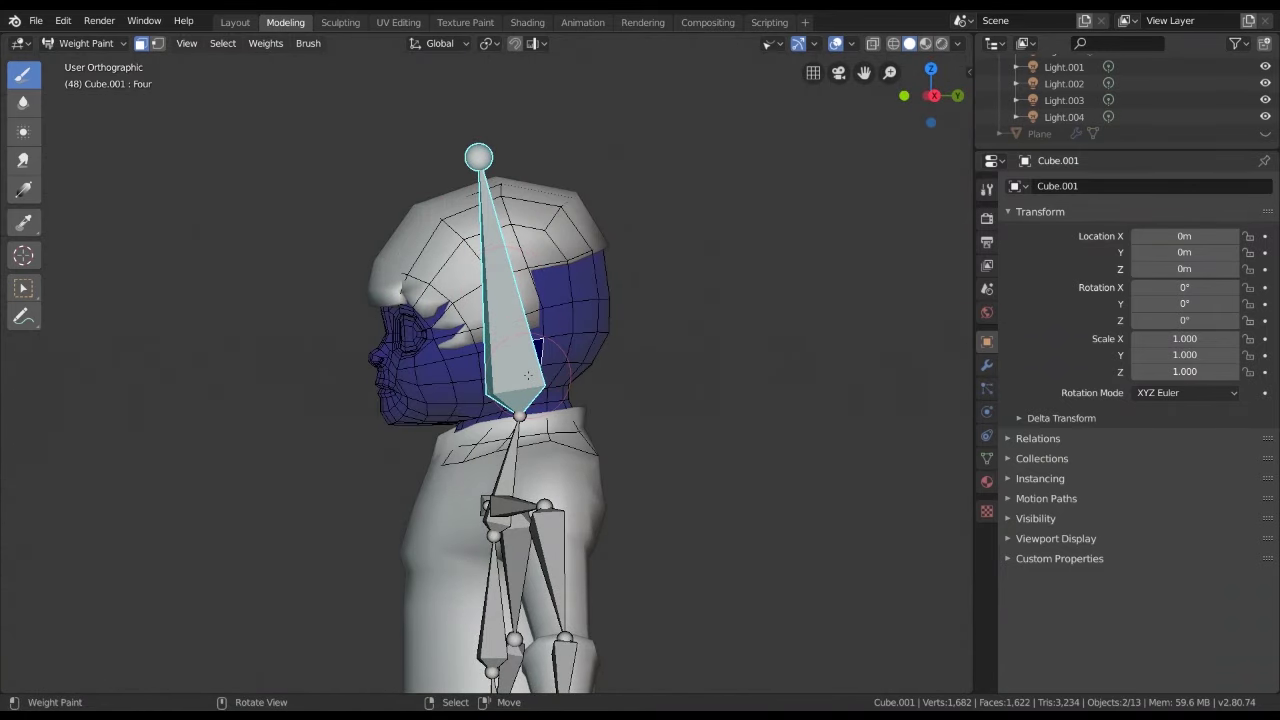
Display the head bone's weights unmasked on the face and show the weight brush settings
left_click(141, 43)
key("shift+z")
mouse_move(528, 375)
middle_mouse_down("alt")
mouse_move(519, 42)
mouse_move(446, 328)
mouse_move(635, 318)
middle_mouse_up("alt")
key("shift+z")
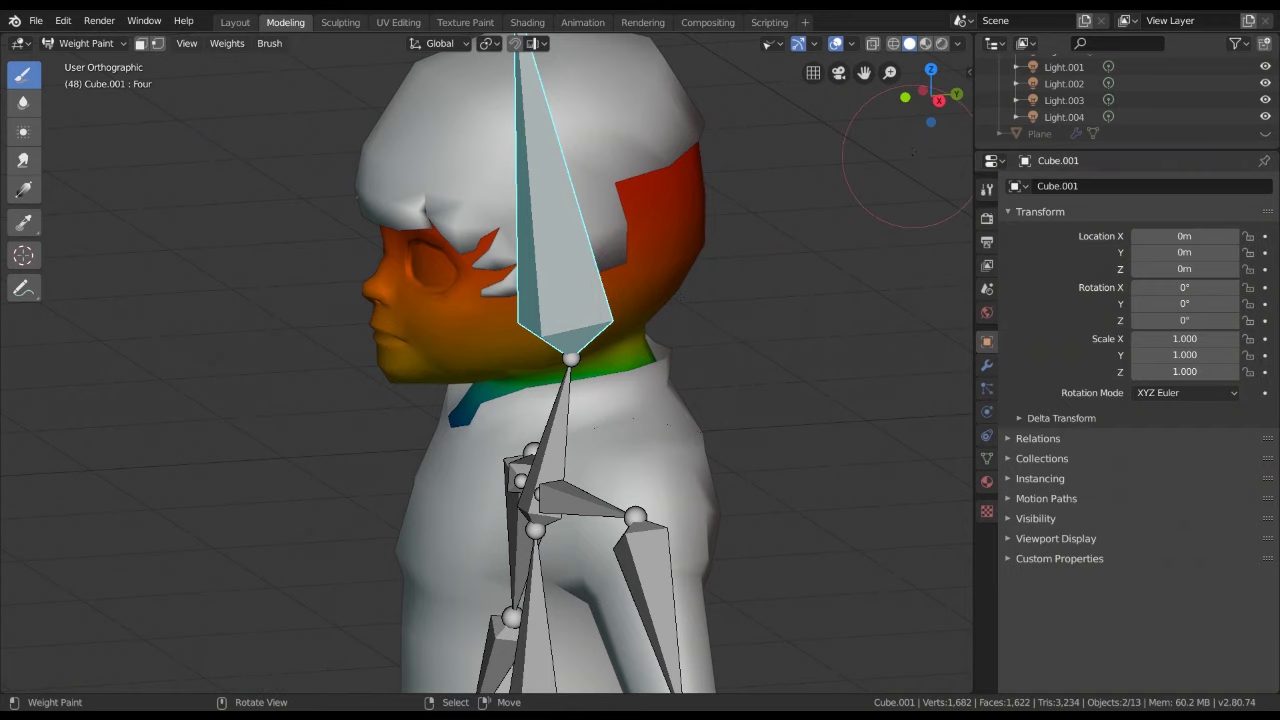
left_click(968, 72)
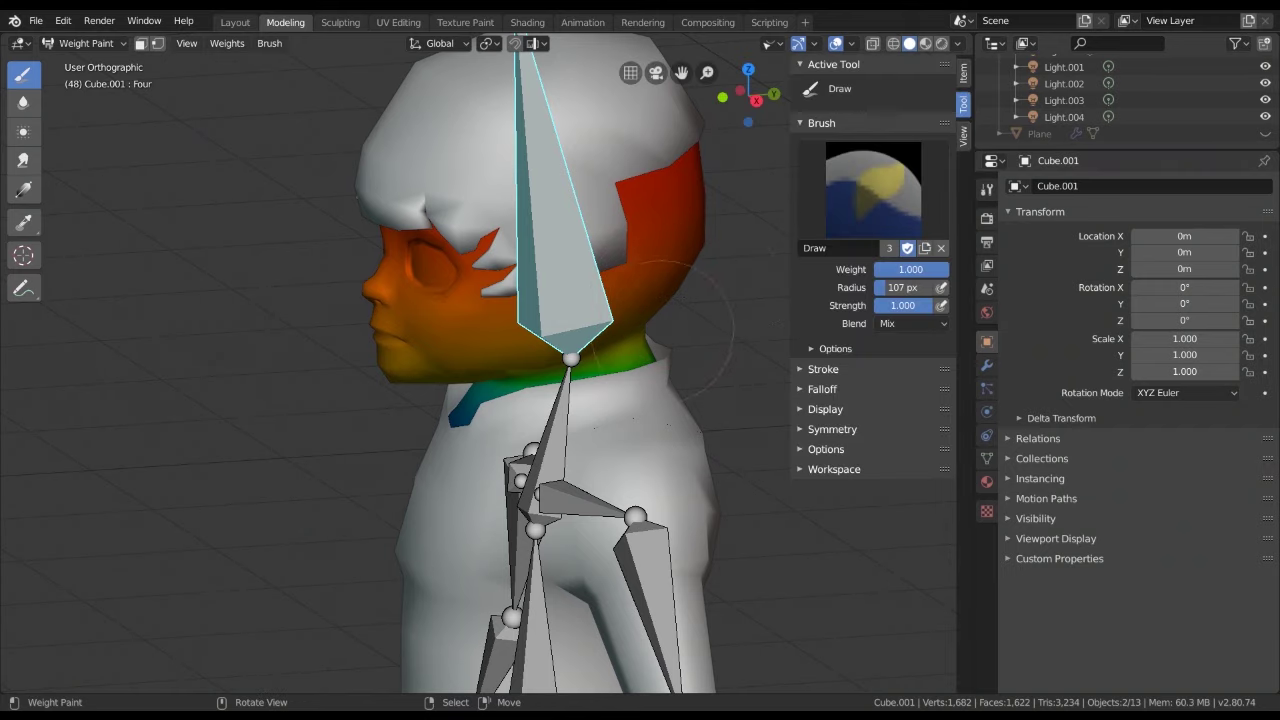
middle_click_drag(631, 387, 680, 390)
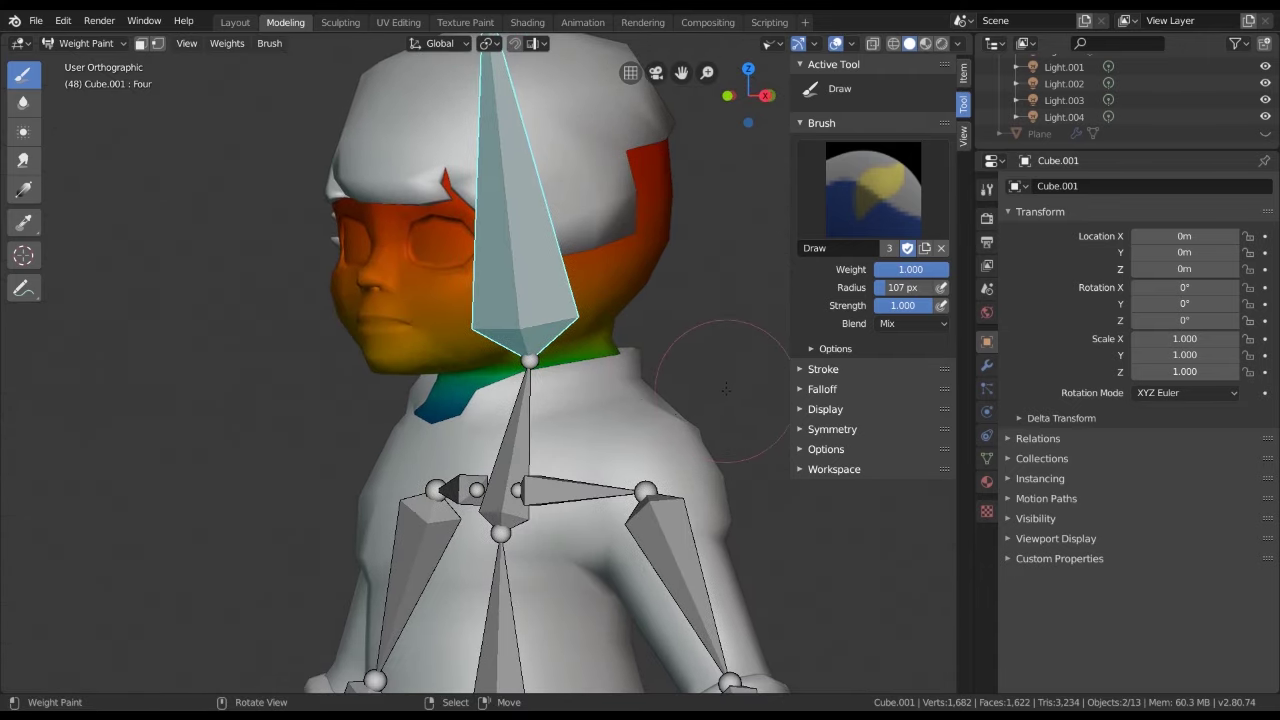
middle_click_drag(624, 447, 612, 437, "shift")
mouse_move(720, 320)
middle_mouse_down()
mouse_move(755, 322)
mouse_move(760, 300)
middle_mouse_up()
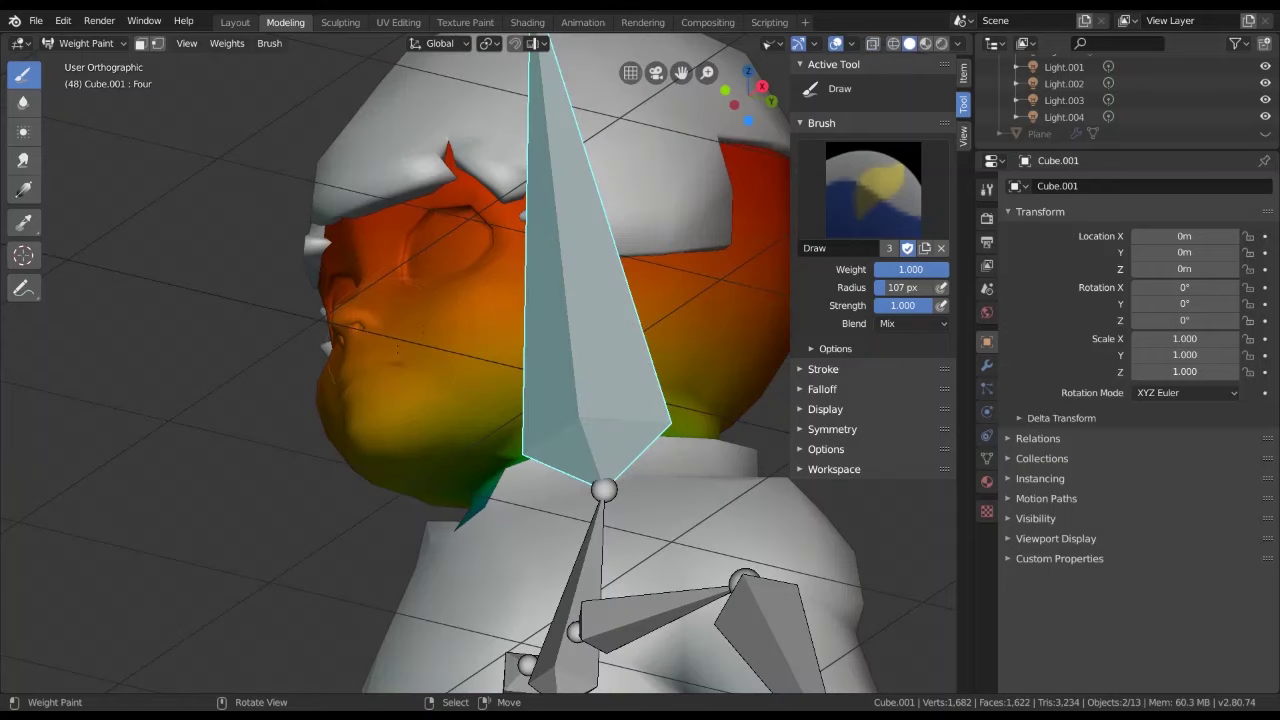
Paint full weight over the face and cheeks, resizing the brush radius to 185 then 90 px
left_click_drag(370, 365, 282, 267)
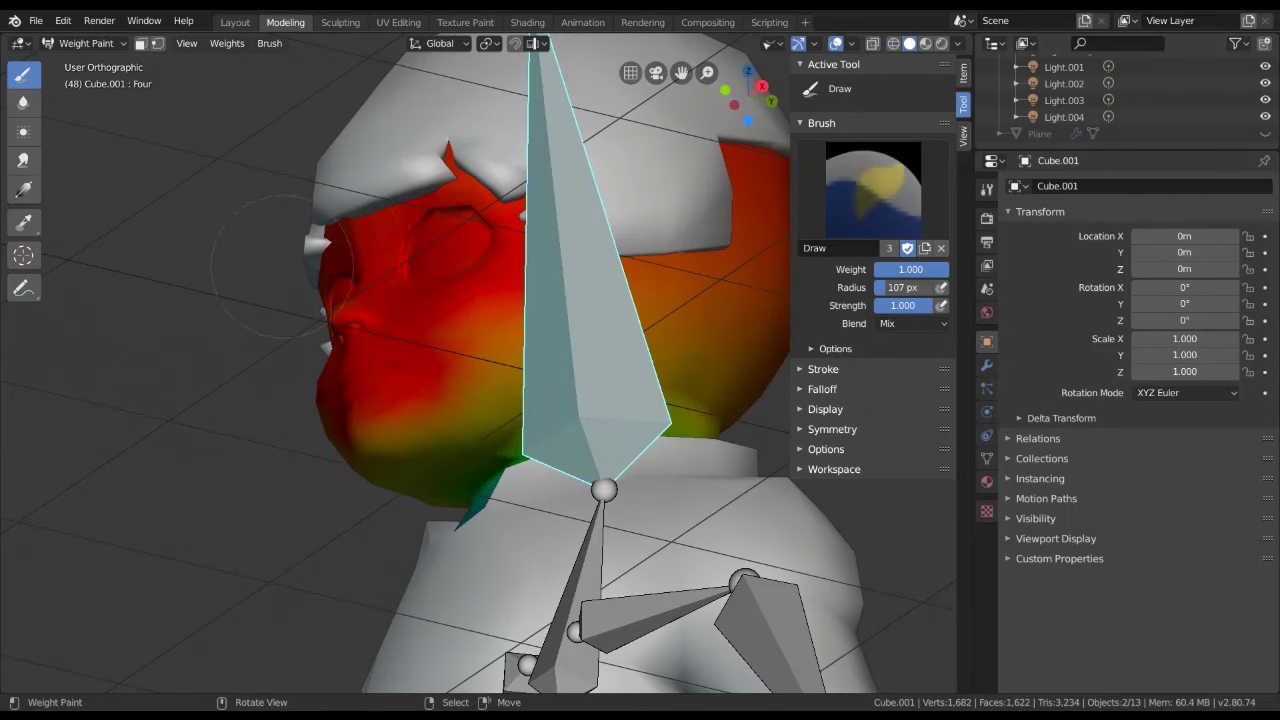
key("f")
left_click(405, 253)
scroll(405, 253, "down", 2)
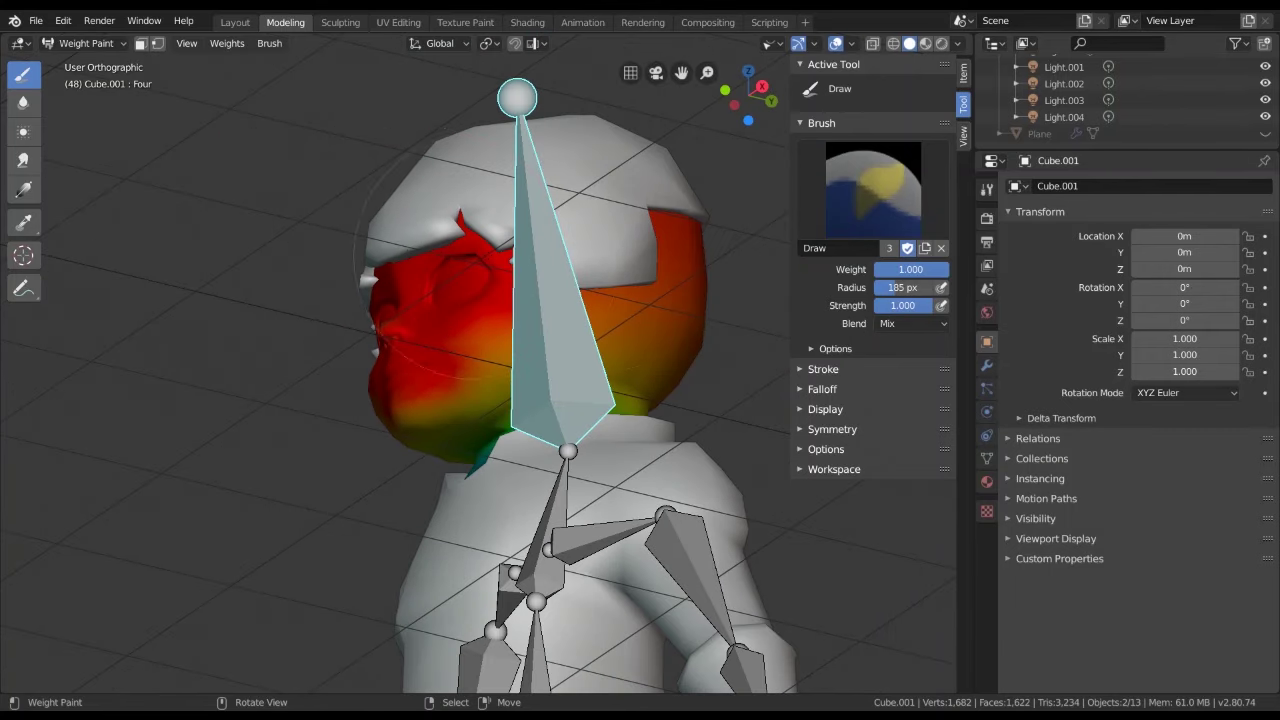
key("f")
left_click(440, 318)
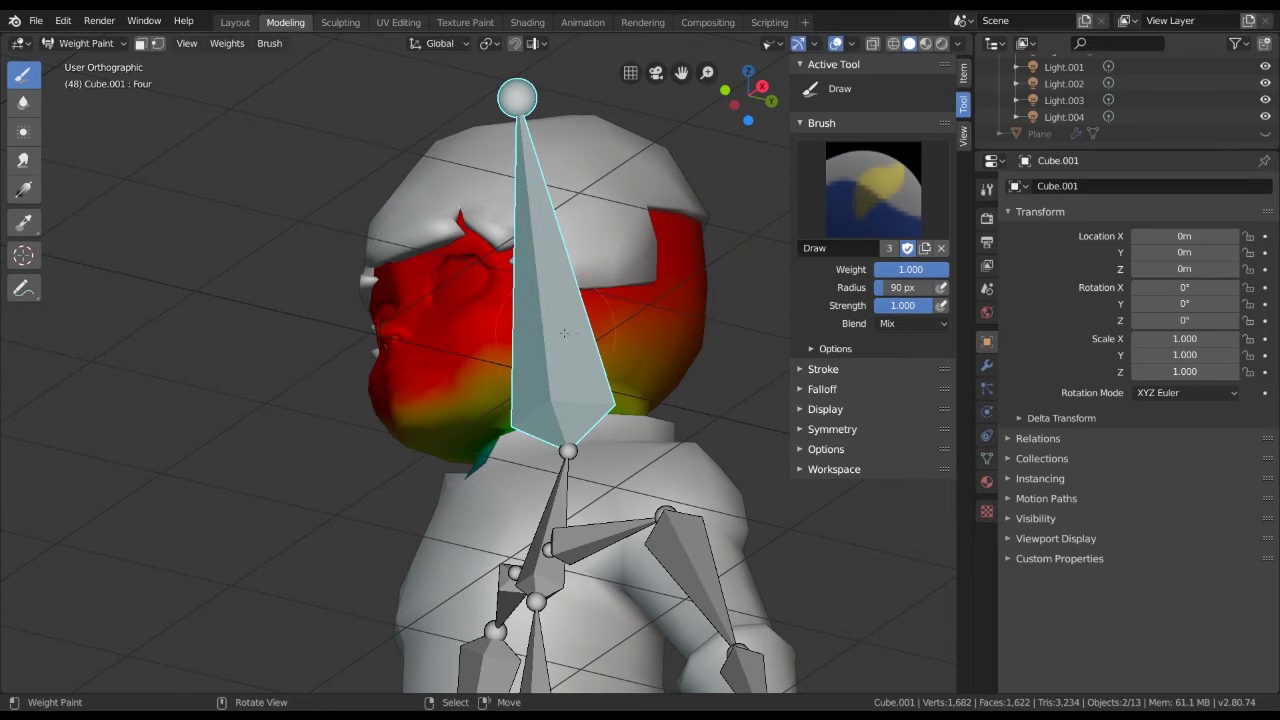
left_click_drag(564, 332, 447, 337)
mouse_move(648, 310)
left_mouse_down()
mouse_move(440, 340)
mouse_move(428, 398)
left_mouse_up()
Paint full weight onto the jaw and check the head's weights from several angles
middle_click_drag(431, 372, 424, 378)
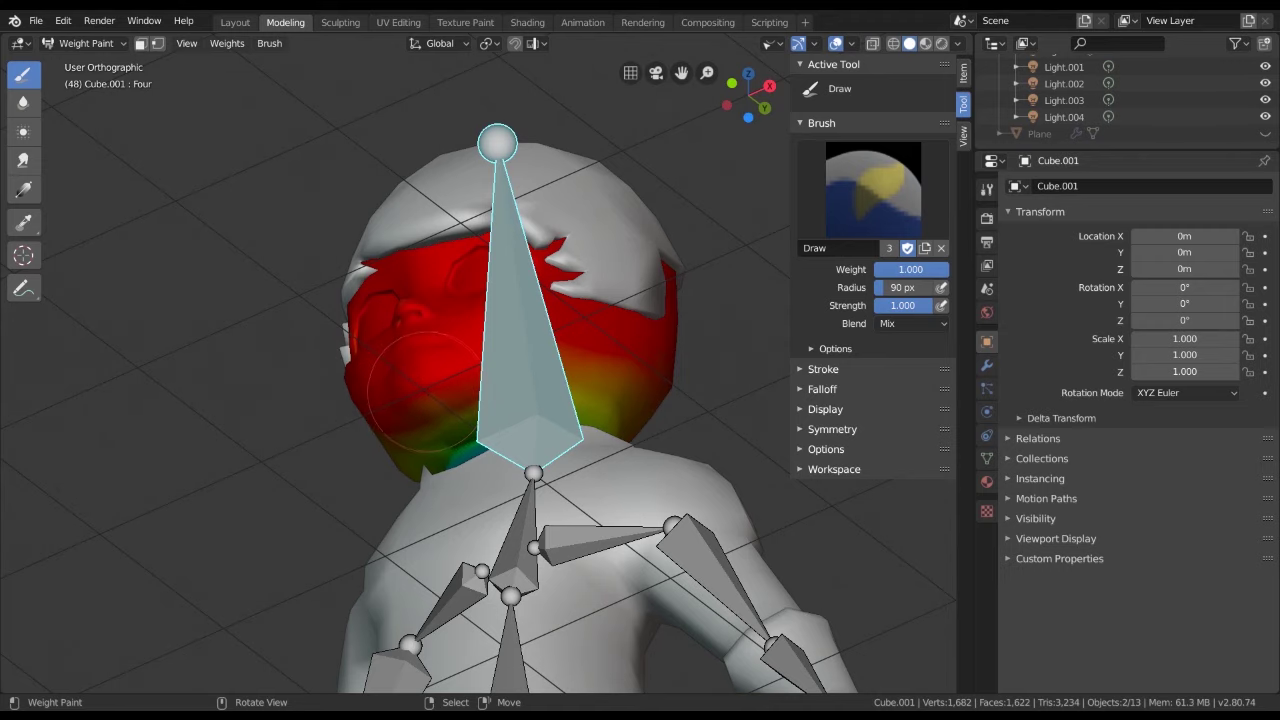
middle_click_drag(424, 395, 437, 287)
scroll(437, 287, "up", 2)
scroll(585, 250, "up", 3)
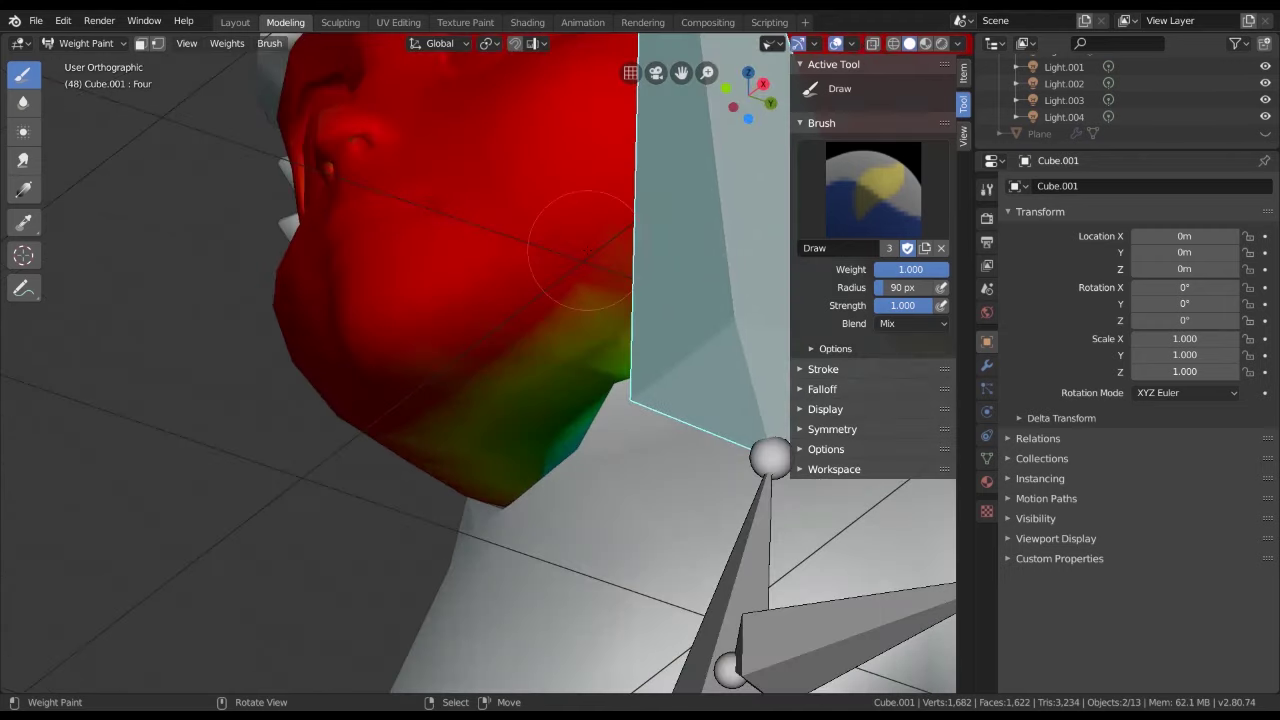
left_click_drag(560, 294, 550, 329)
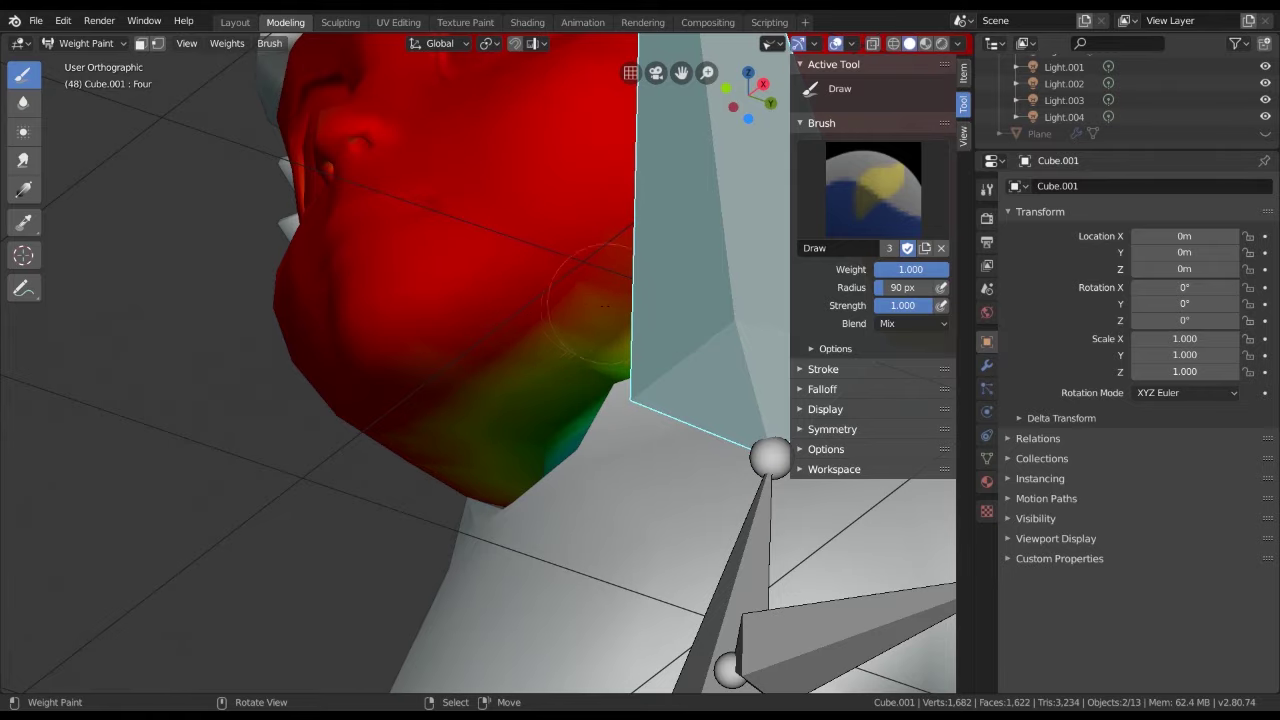
scroll(560, 320, "down", 3)
middle_click_drag(560, 320, 640, 330)
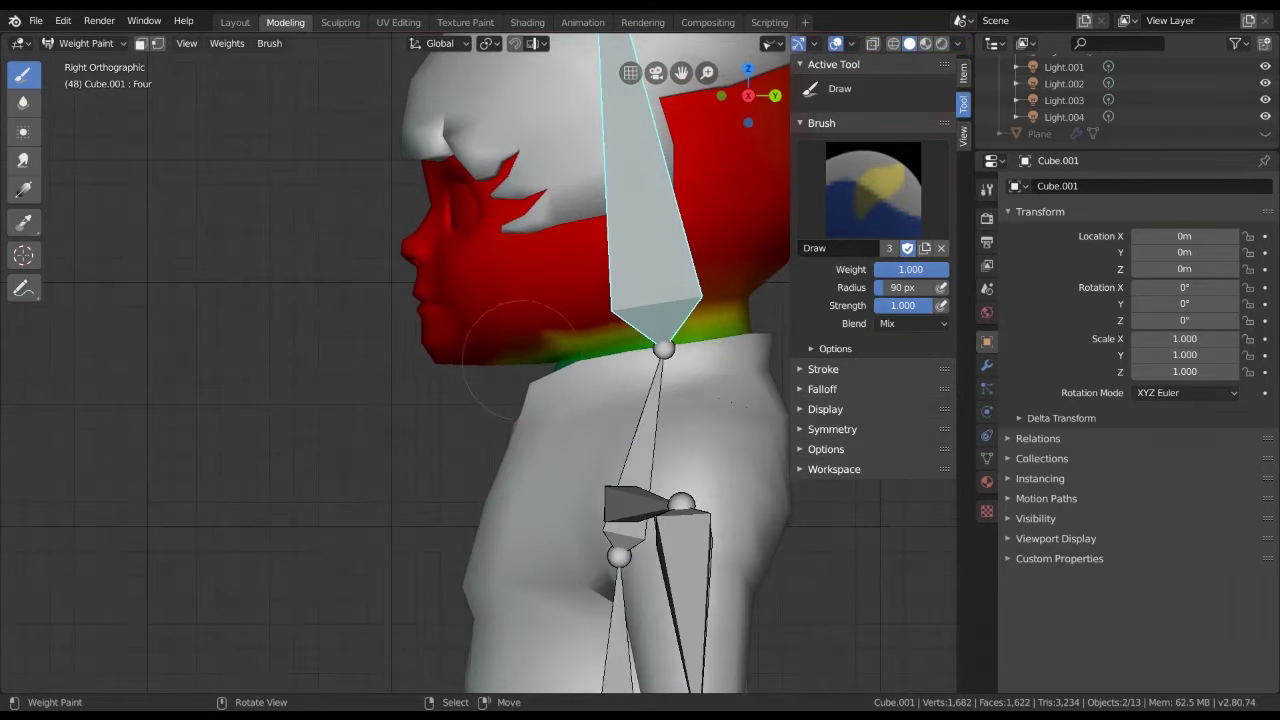
middle_click_drag(420, 240, 420, 230)
Select neck bone Third and paint zero weight over the left cheek, eye and lower face
left_click(480, 470, "ctrl")
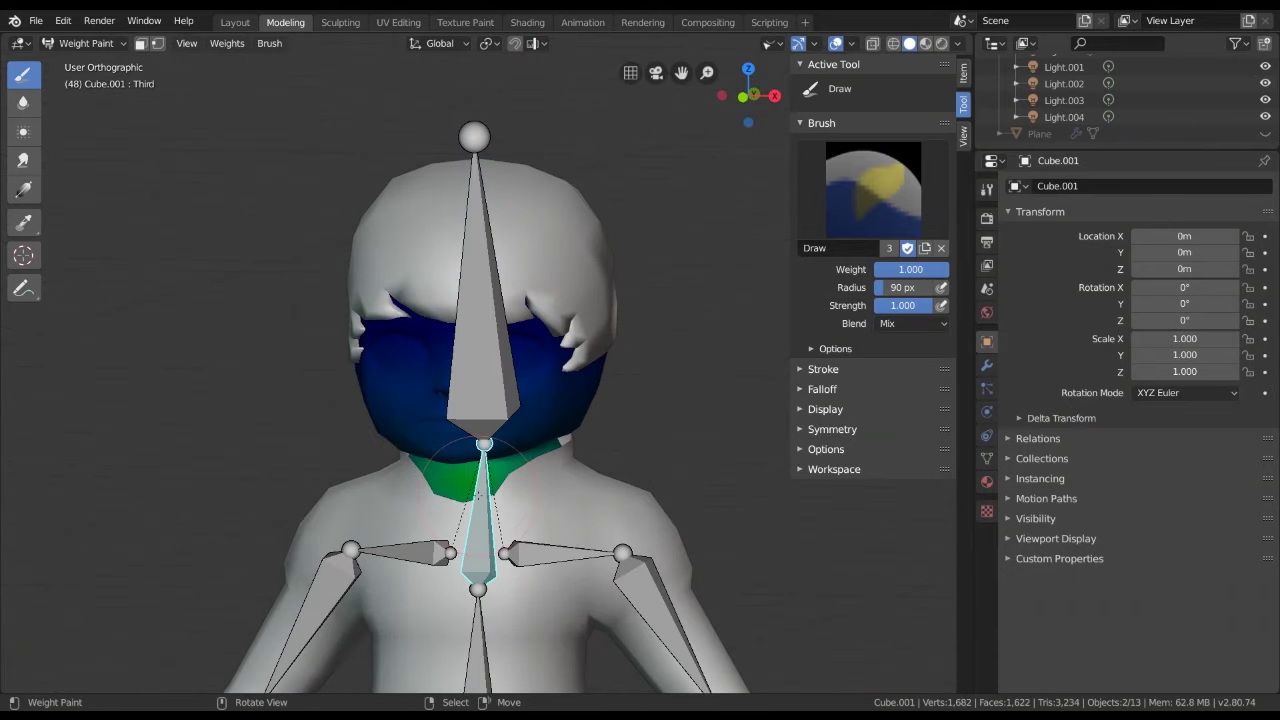
scroll(460, 430, "up", 2)
mouse_move(460, 430)
middle_mouse_down()
mouse_move(430, 352)
mouse_move(440, 400)
middle_mouse_up()
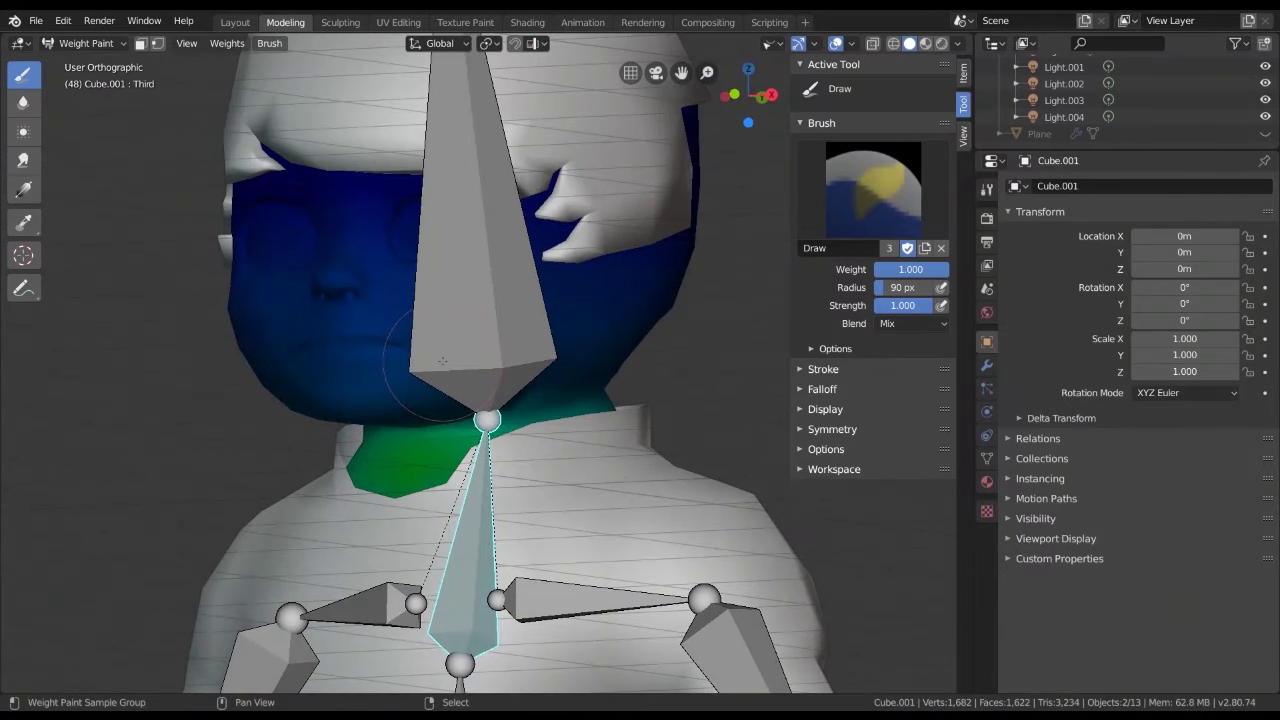
left_click(865, 150)
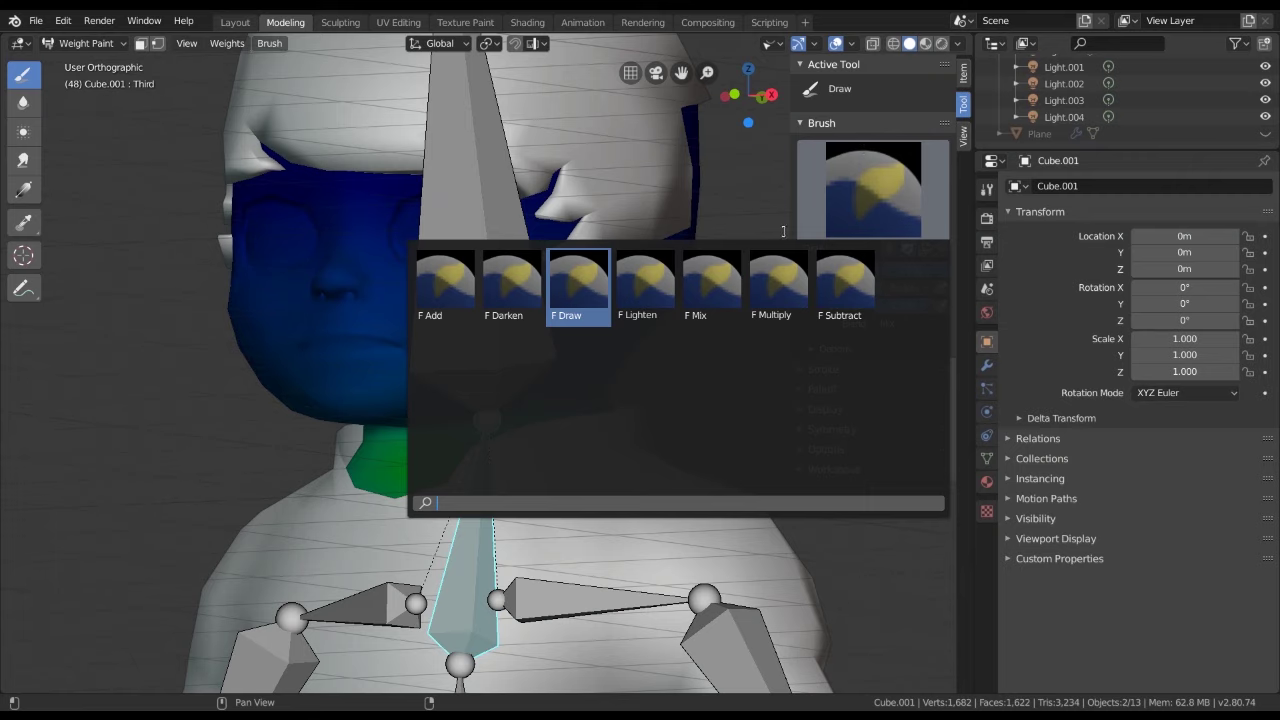
key("Escape")
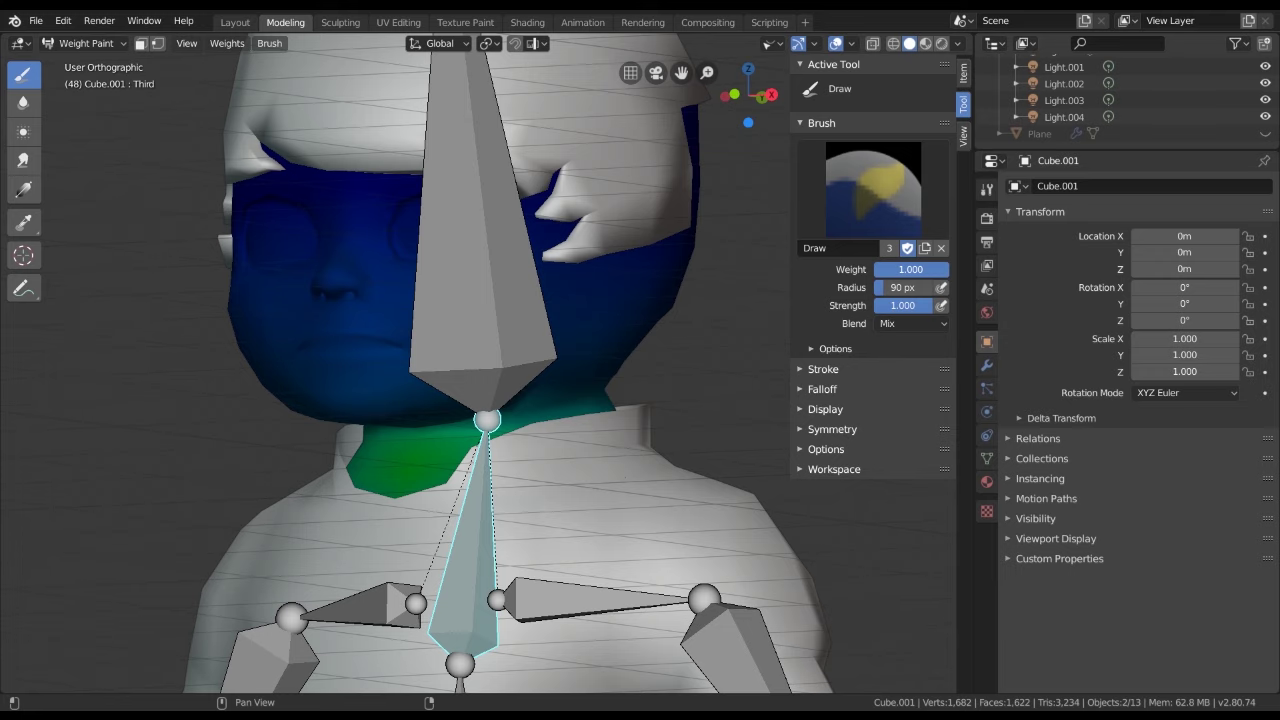
mouse_move(260, 260)
left_mouse_down()
mouse_move(513, 332)
mouse_move(296, 330)
left_mouse_up()
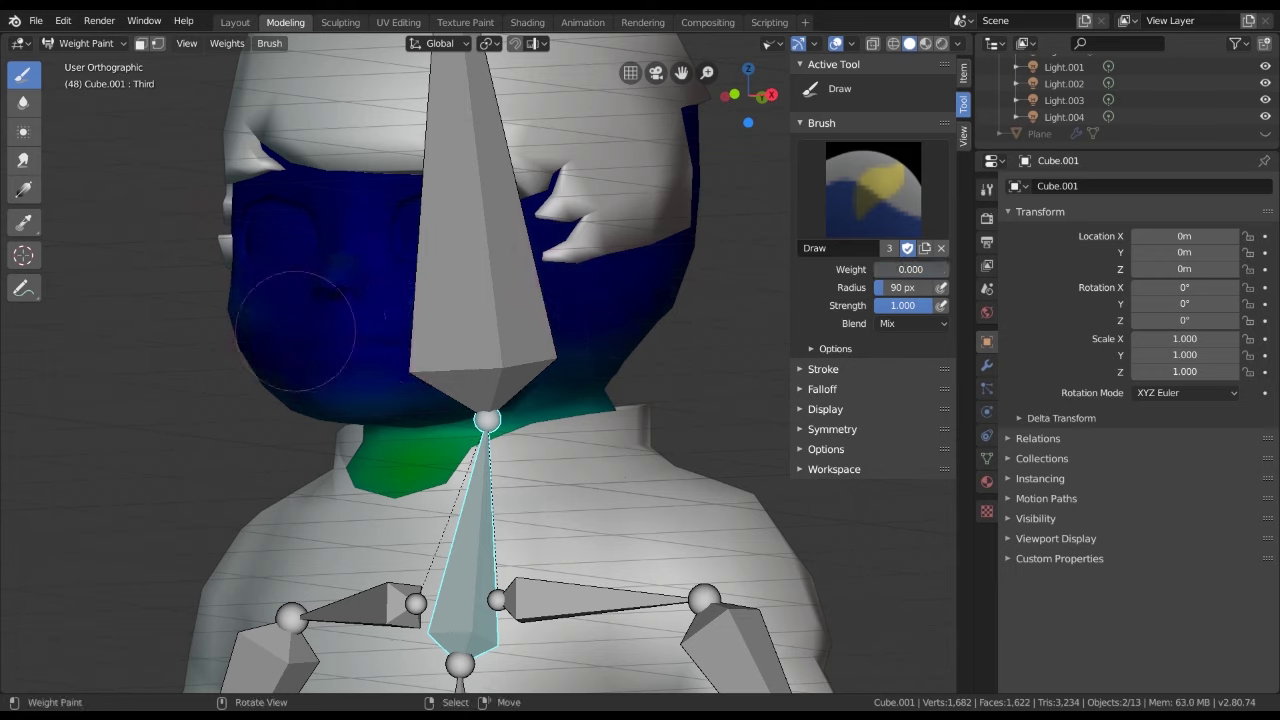
middle_click_drag(628, 340, 445, 330)
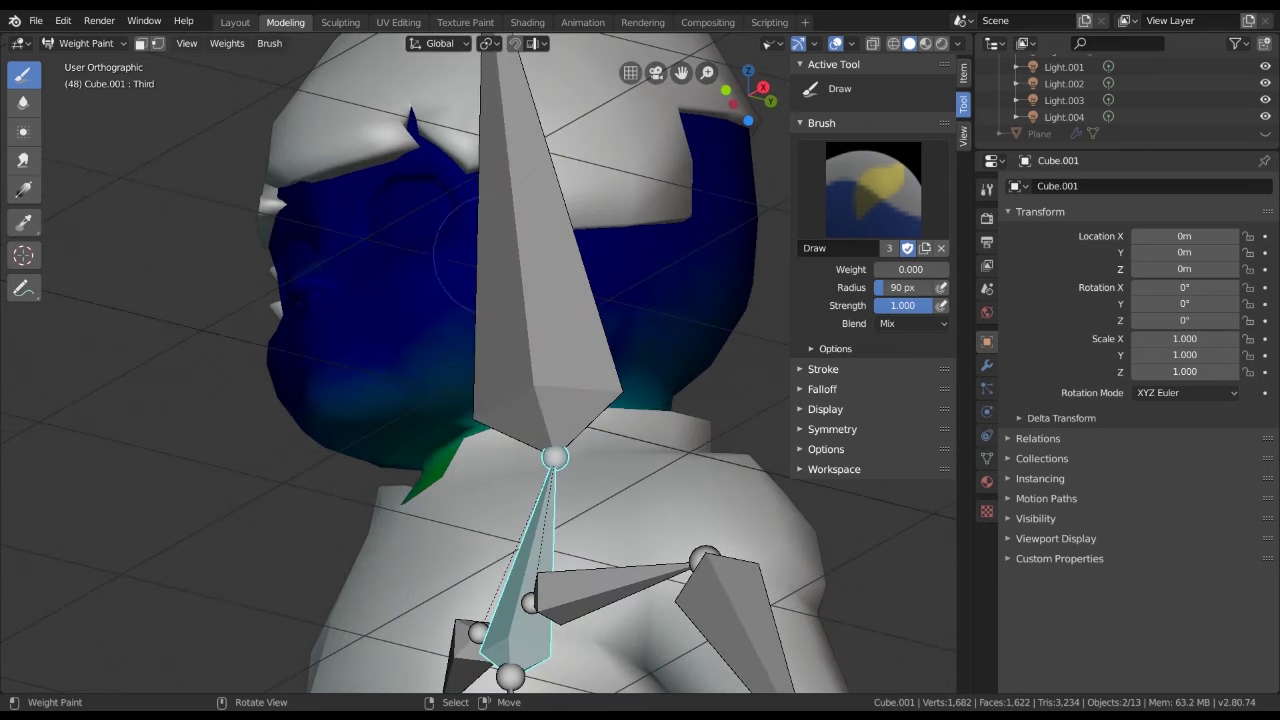
left_click(834, 347)
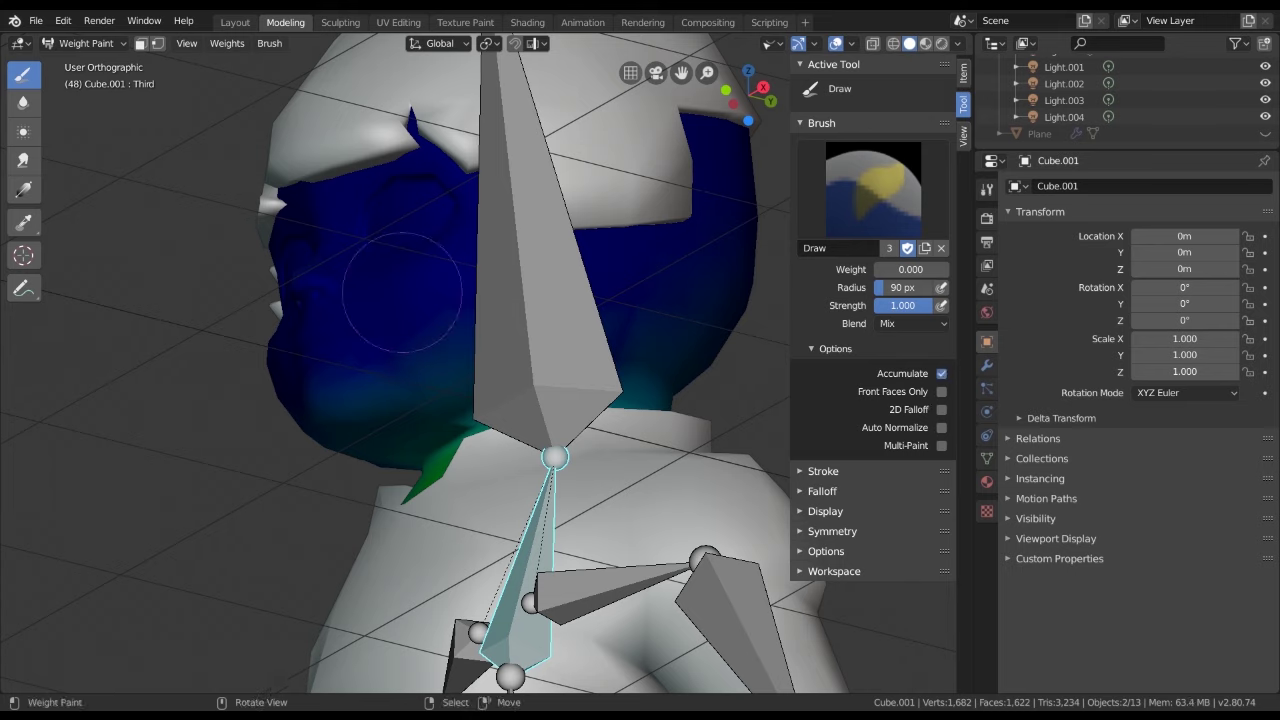
left_click_drag(316, 352, 690, 342)
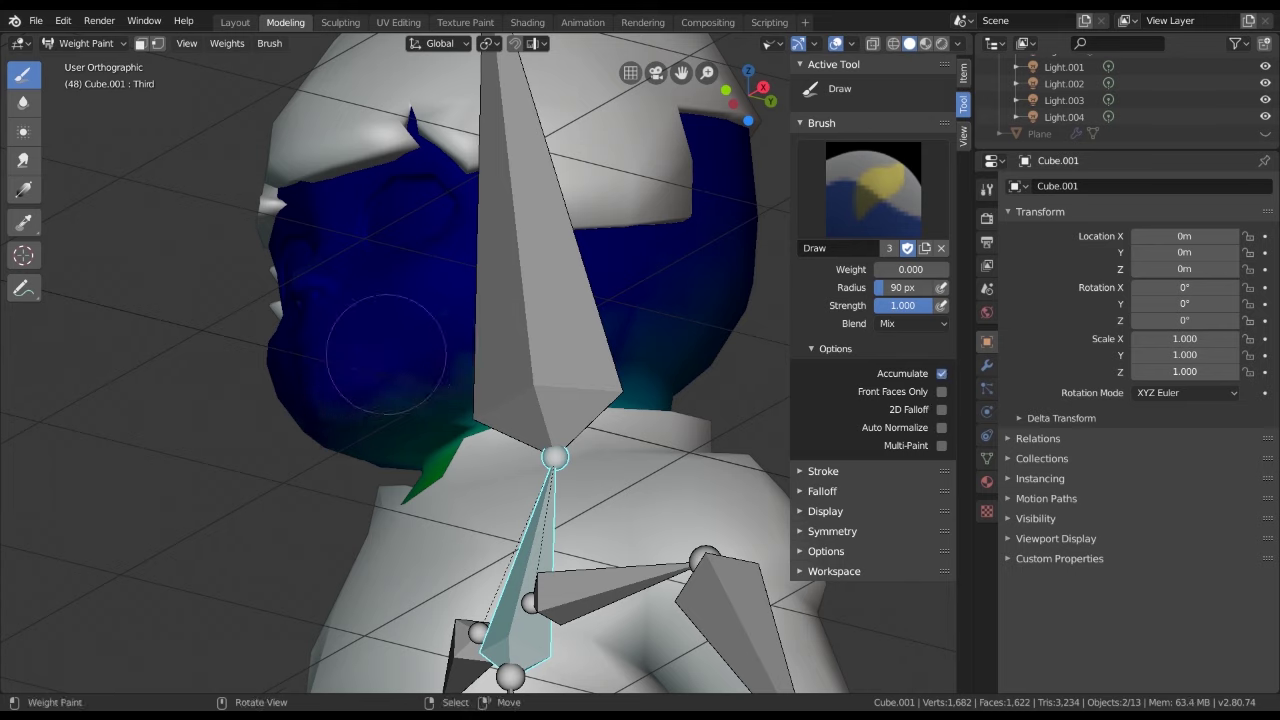
Inspect the head from profile, front and side, toggling see-through to reach the bones
middle_click_drag(690, 342, 622, 272)
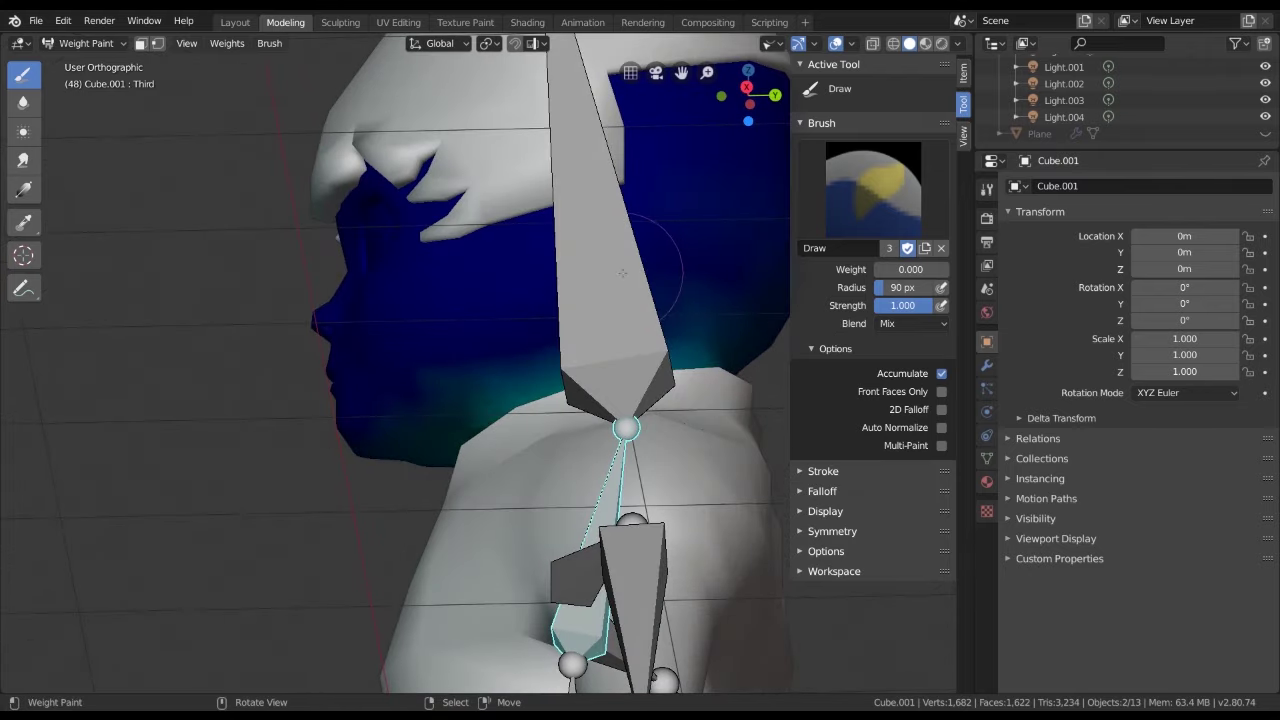
mouse_move(740, 297)
middle_mouse_down()
mouse_move(638, 295)
mouse_move(667, 327)
middle_mouse_up()
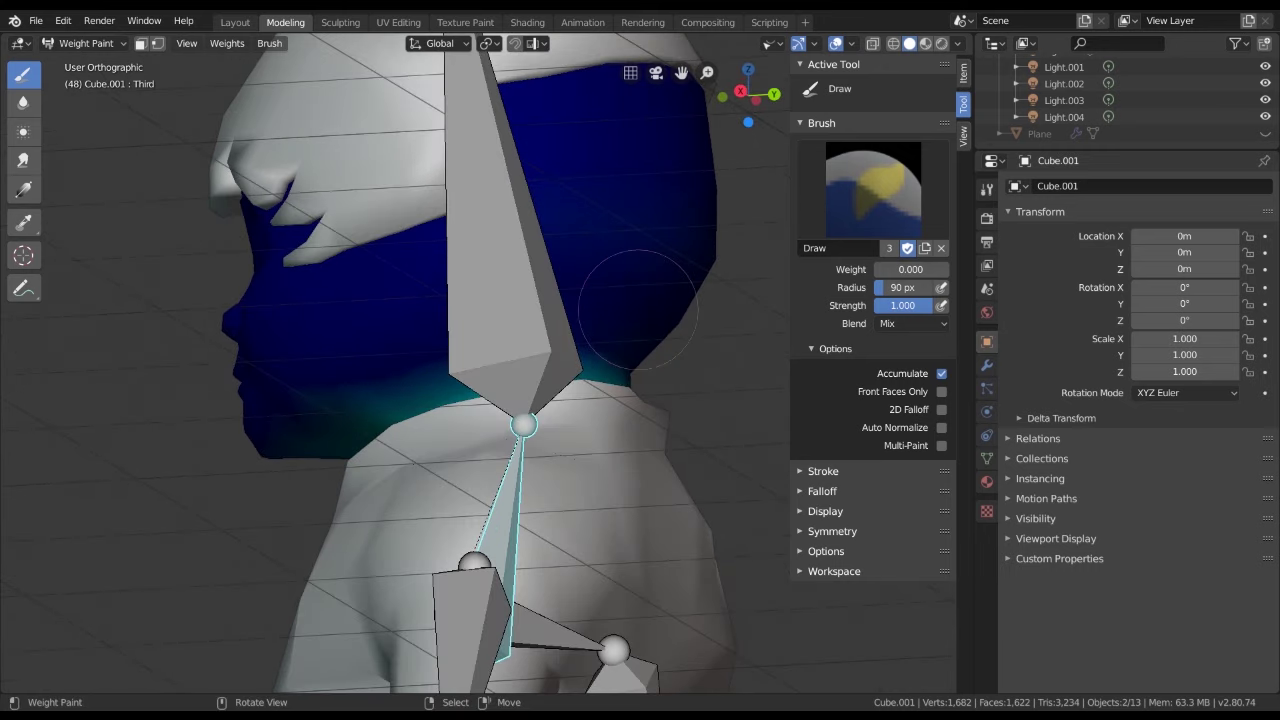
middle_click_drag(638, 309, 306, 255)
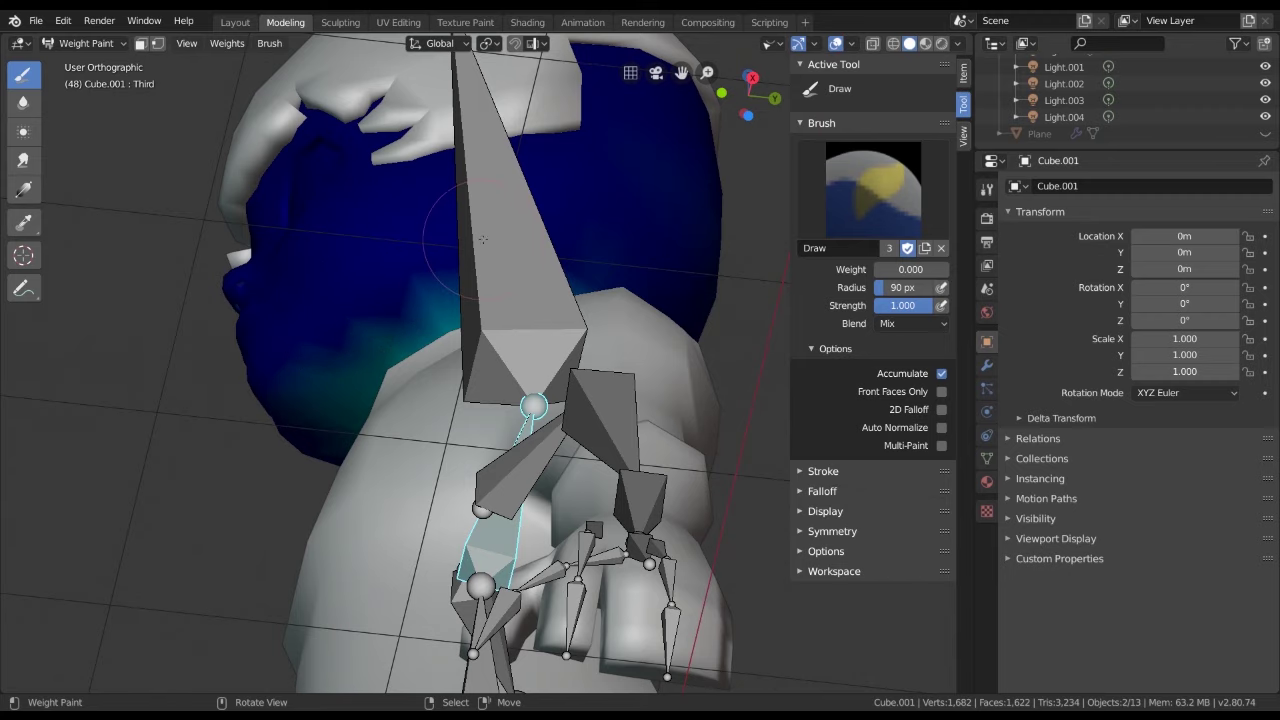
key("KP_1")
middle_click_drag(580, 272, 555, 265)
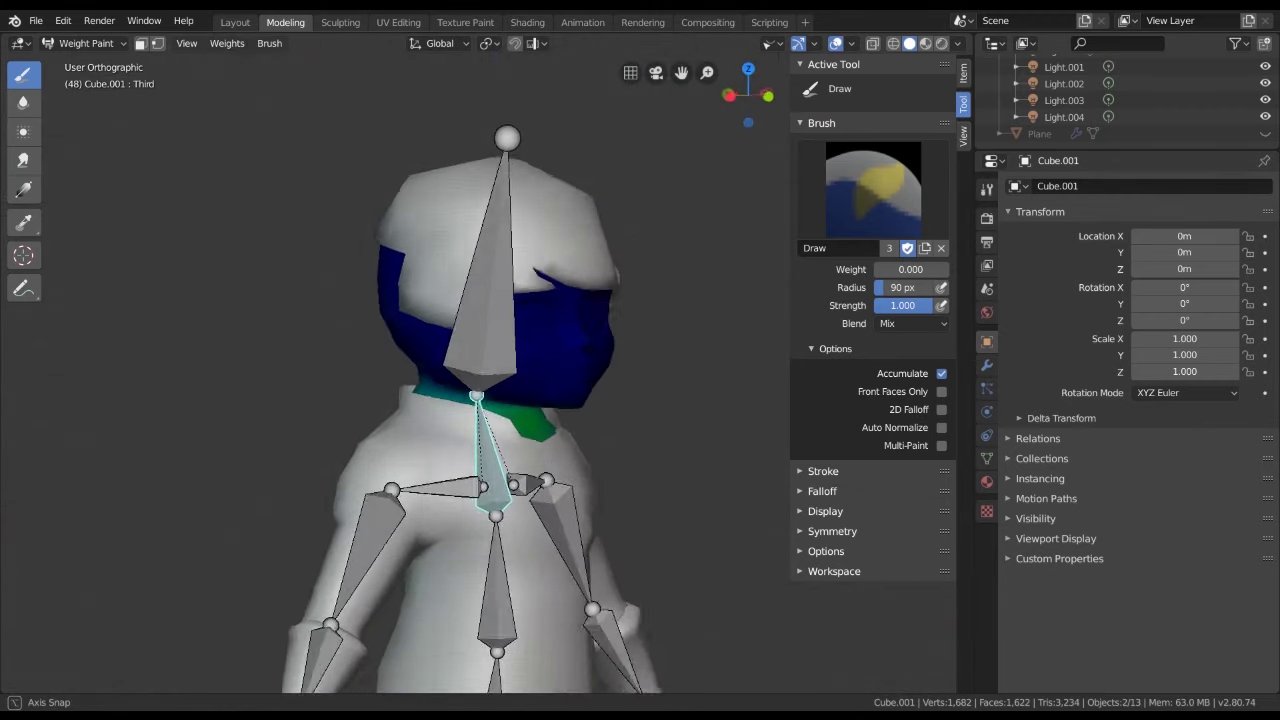
key("shift+z")
key("shift+z")
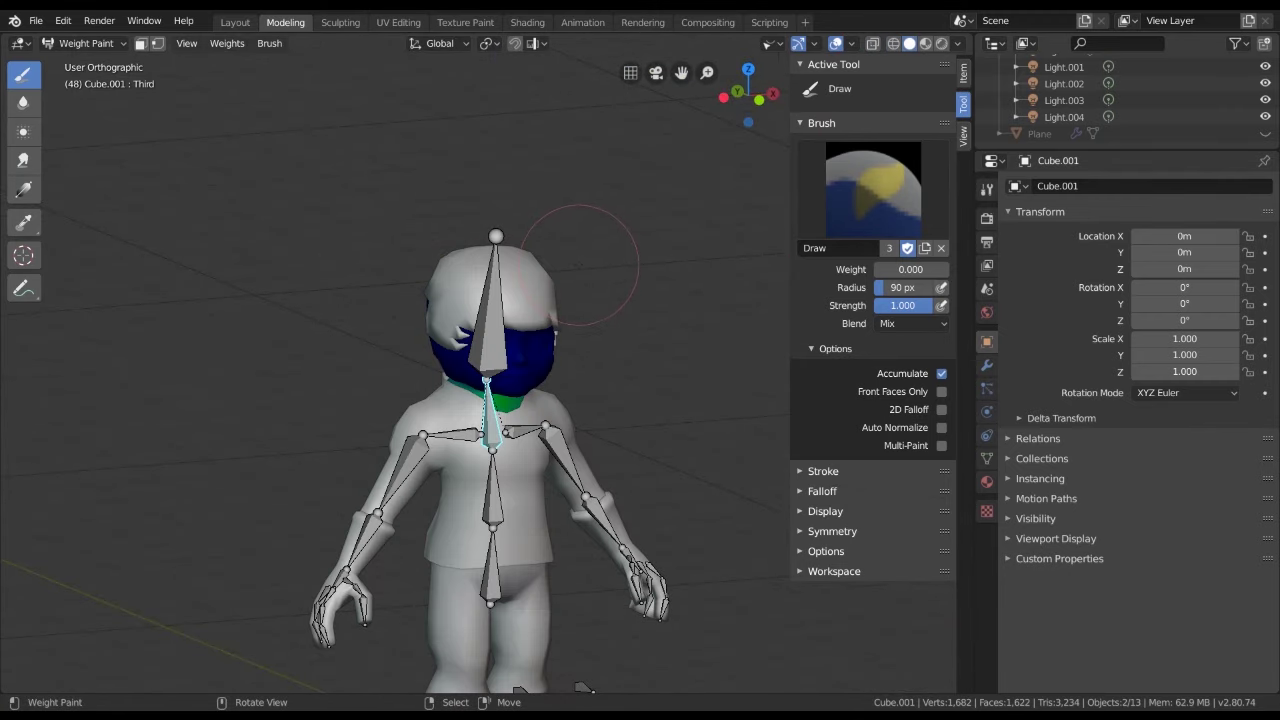
key("KP_3")
Select head bone Four and tilt it by 32°
left_click(497, 300, "ctrl")
key("r")
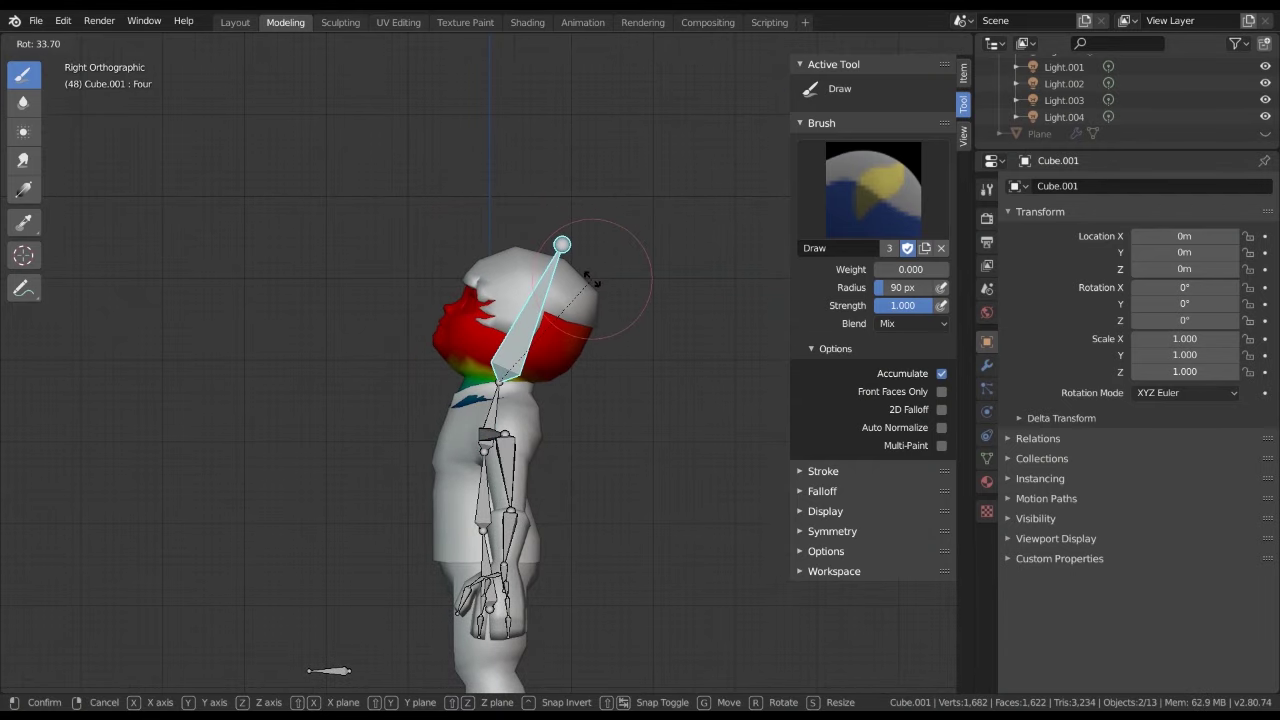
left_click(590, 265)
scroll(483, 392, "up", 5)
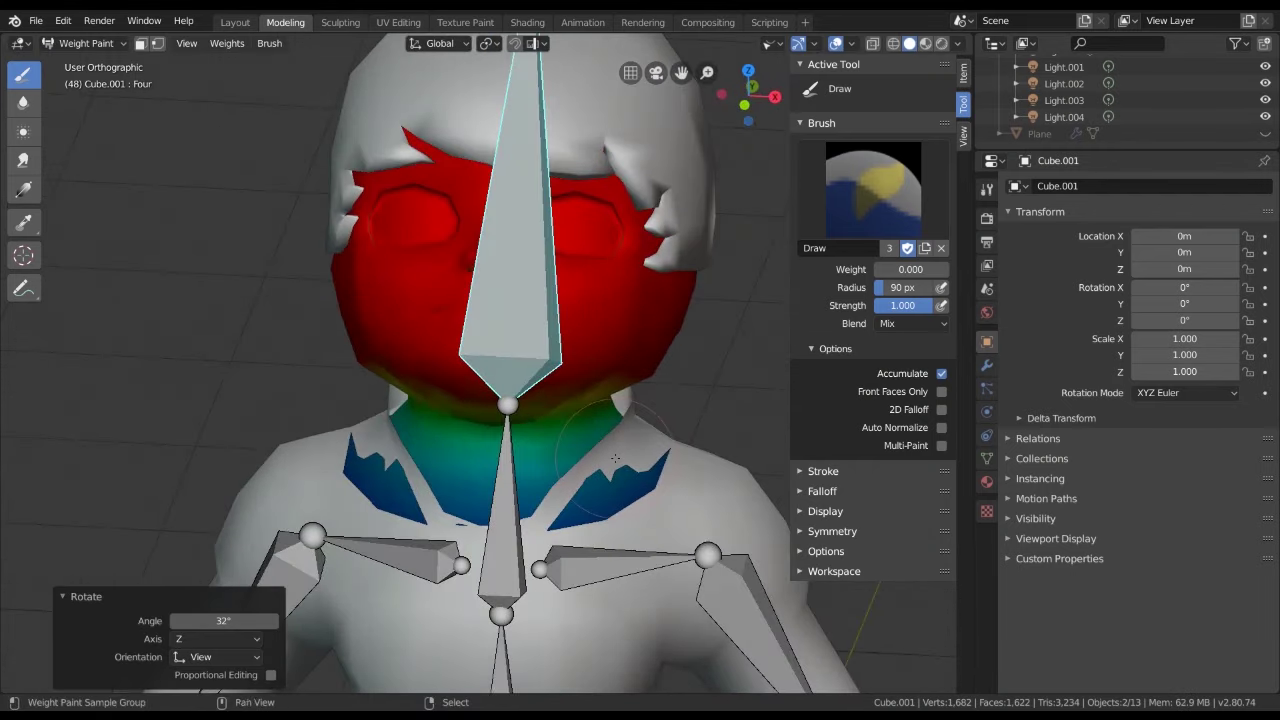
mouse_move(483, 392)
middle_mouse_down()
mouse_move(676, 378)
mouse_move(637, 397)
mouse_move(720, 360)
middle_mouse_up()
scroll(676, 378, "down", 3)
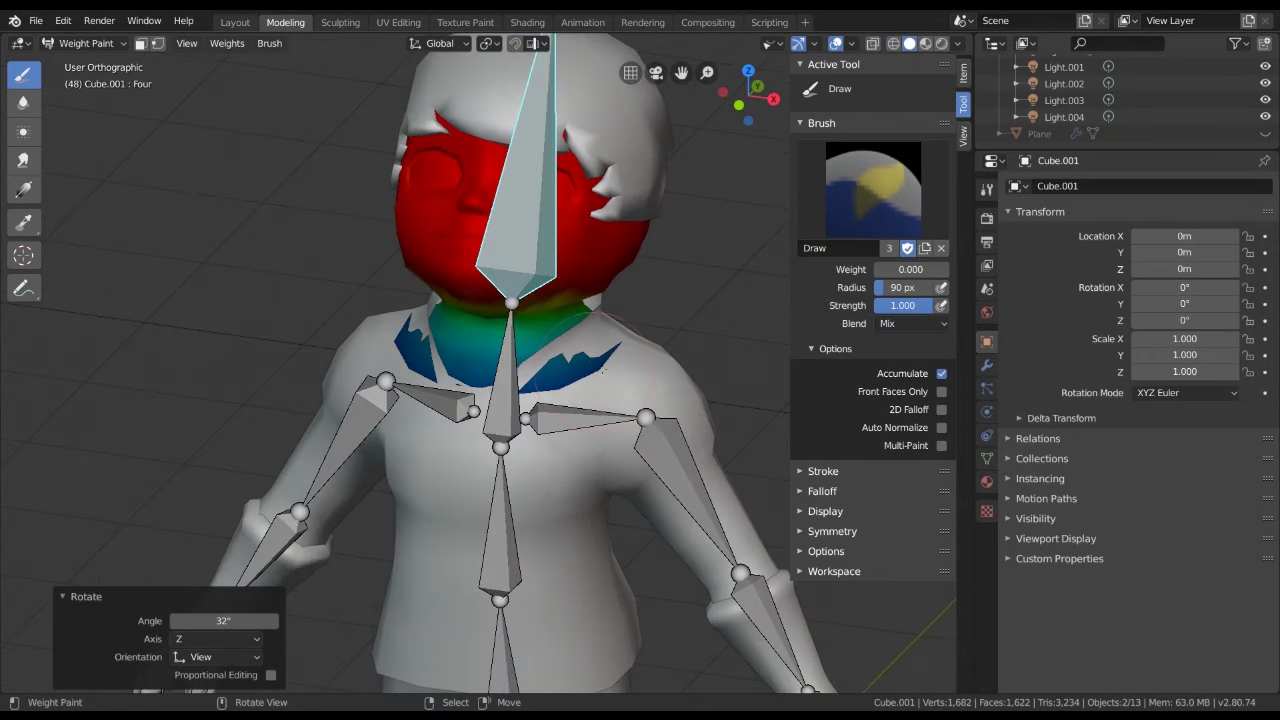
Erase bone Four's stray weight patches on the shirt collar and make neck bone Third active
left_click(881, 166)
key("Escape")
left_click_drag(533, 403, 594, 388)
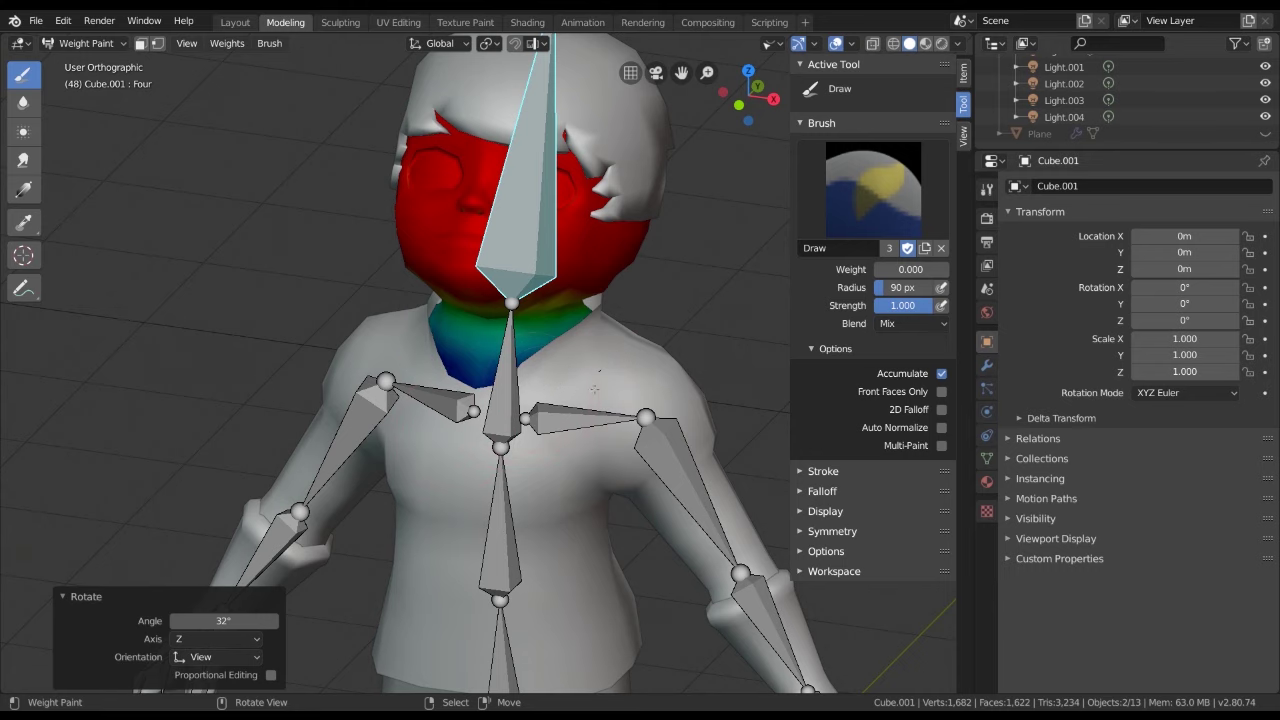
mouse_move(549, 387)
middle_mouse_down()
mouse_move(600, 411)
mouse_move(470, 396)
middle_mouse_up()
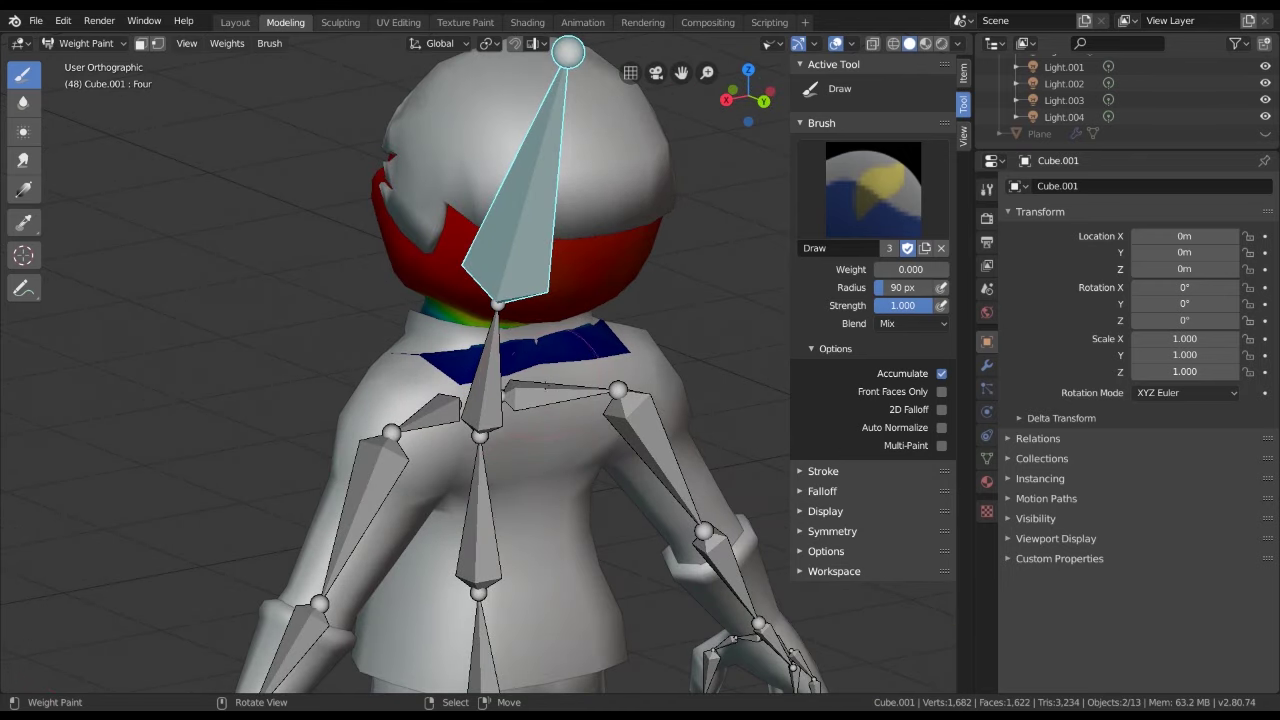
mouse_move(535, 340)
middle_mouse_down()
mouse_move(460, 360)
mouse_move(526, 389)
mouse_move(480, 380)
middle_mouse_up()
left_click(462, 395, "ctrl")
Switch the weight brush to F Lighten at 0.200 strength
left_click(873, 190)
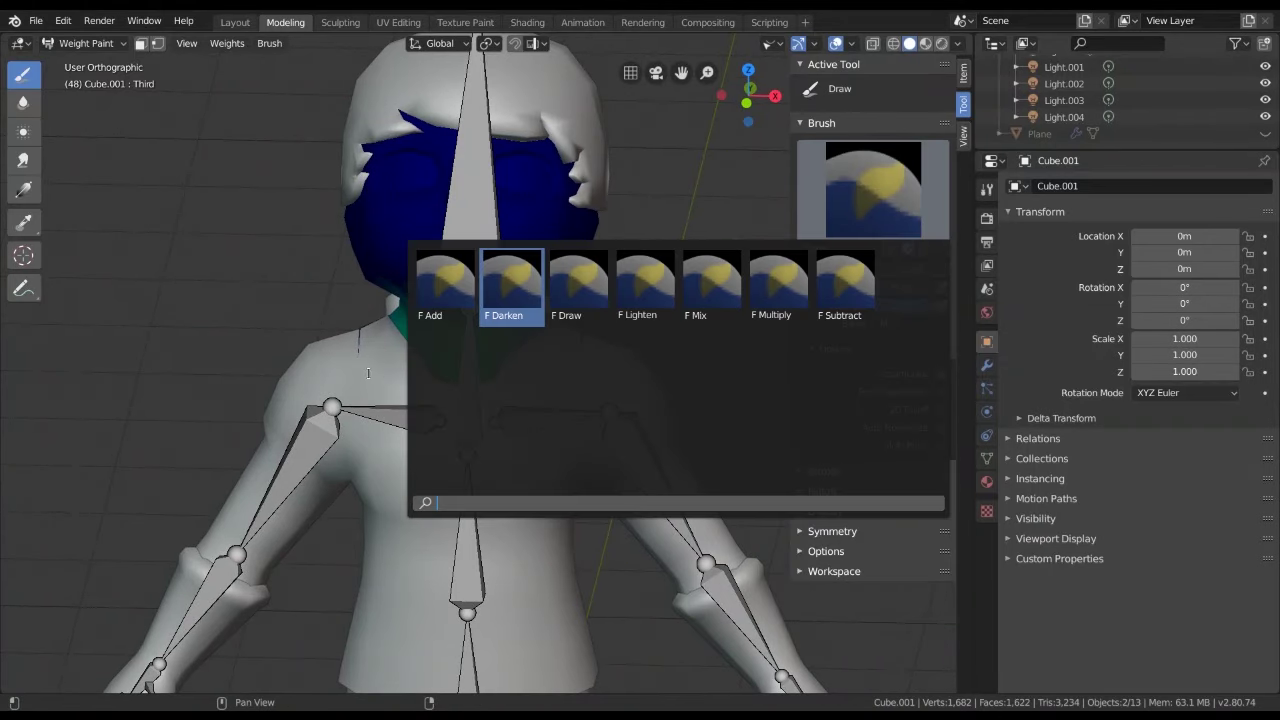
key("Escape")
middle_click_drag(480, 380, 560, 380)
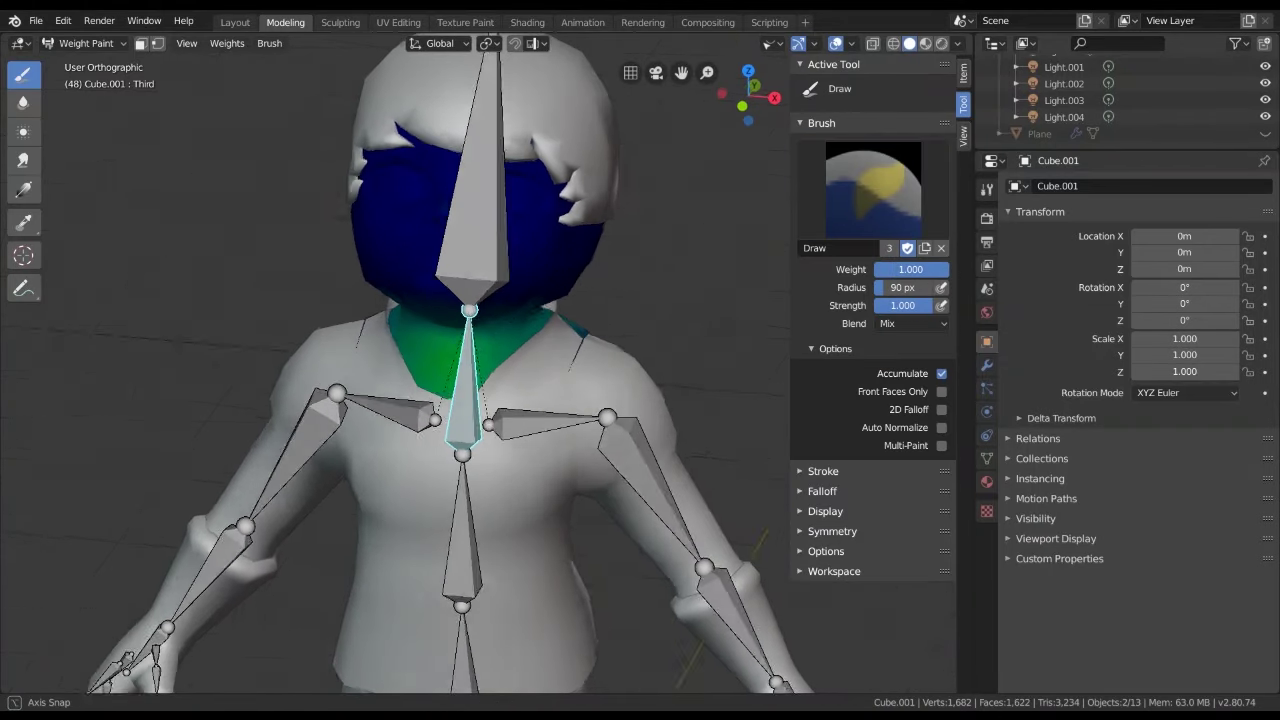
left_click(873, 190)
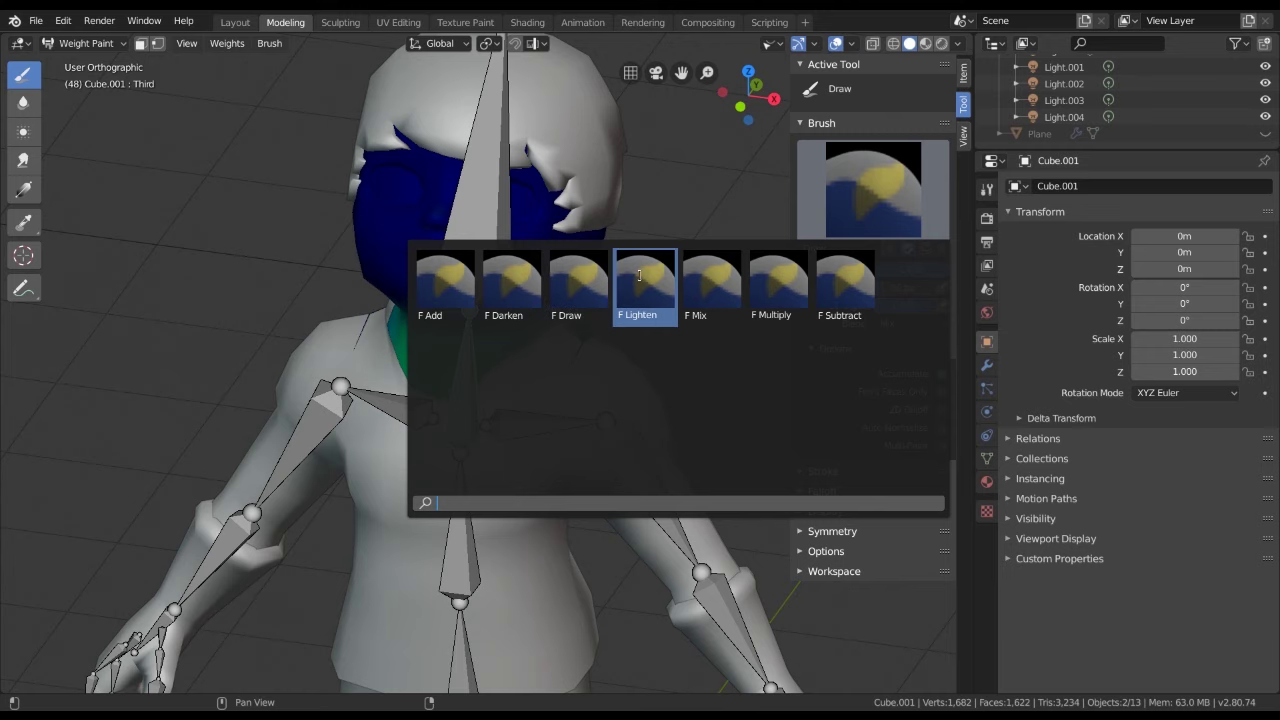
left_click(641, 274)
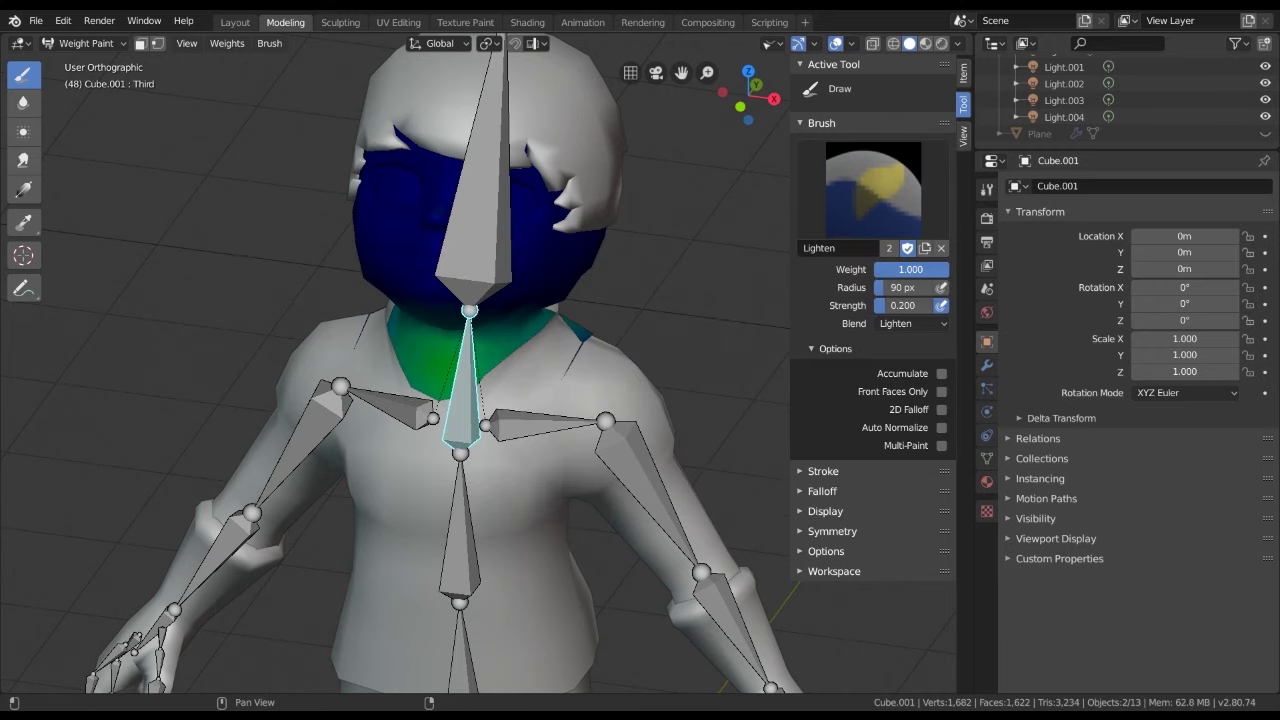
middle_click_drag(718, 285, 586, 300)
scroll(543, 403, "up", 2)
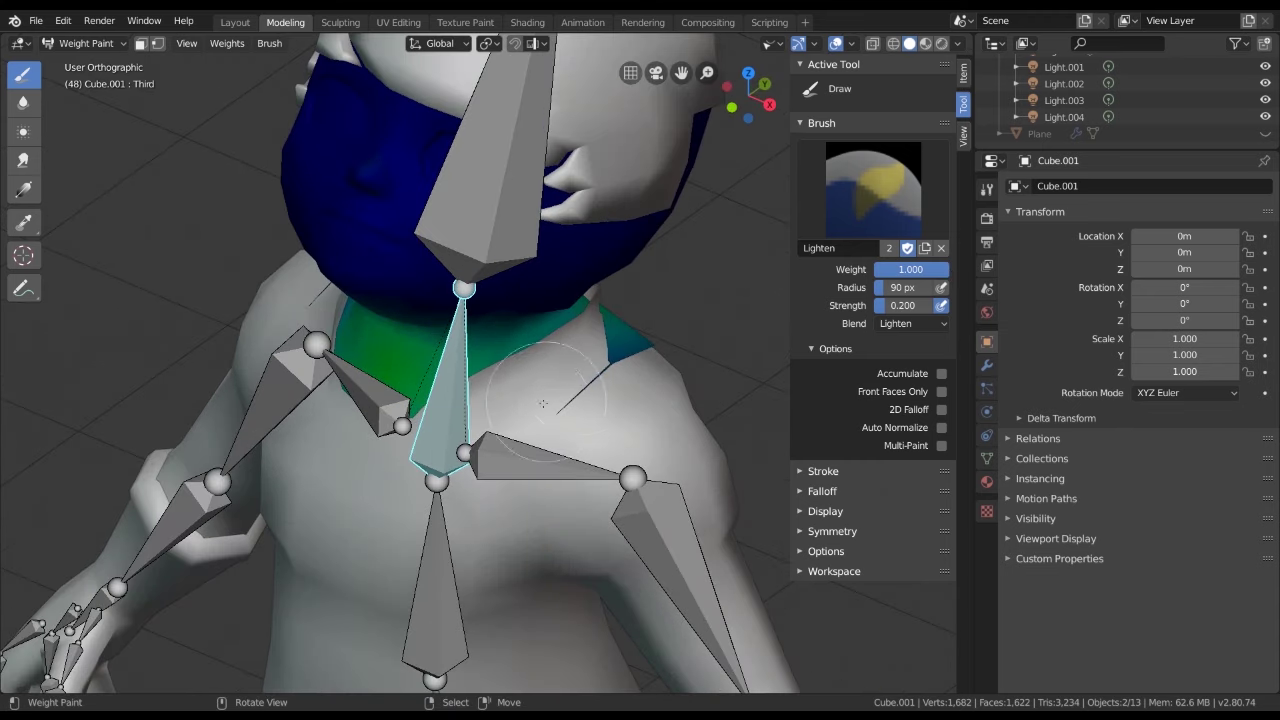
mouse_move(540, 393)
middle_mouse_down()
mouse_move(595, 359)
mouse_move(486, 411)
middle_mouse_up()
middle_click_drag(618, 366, 530, 440)
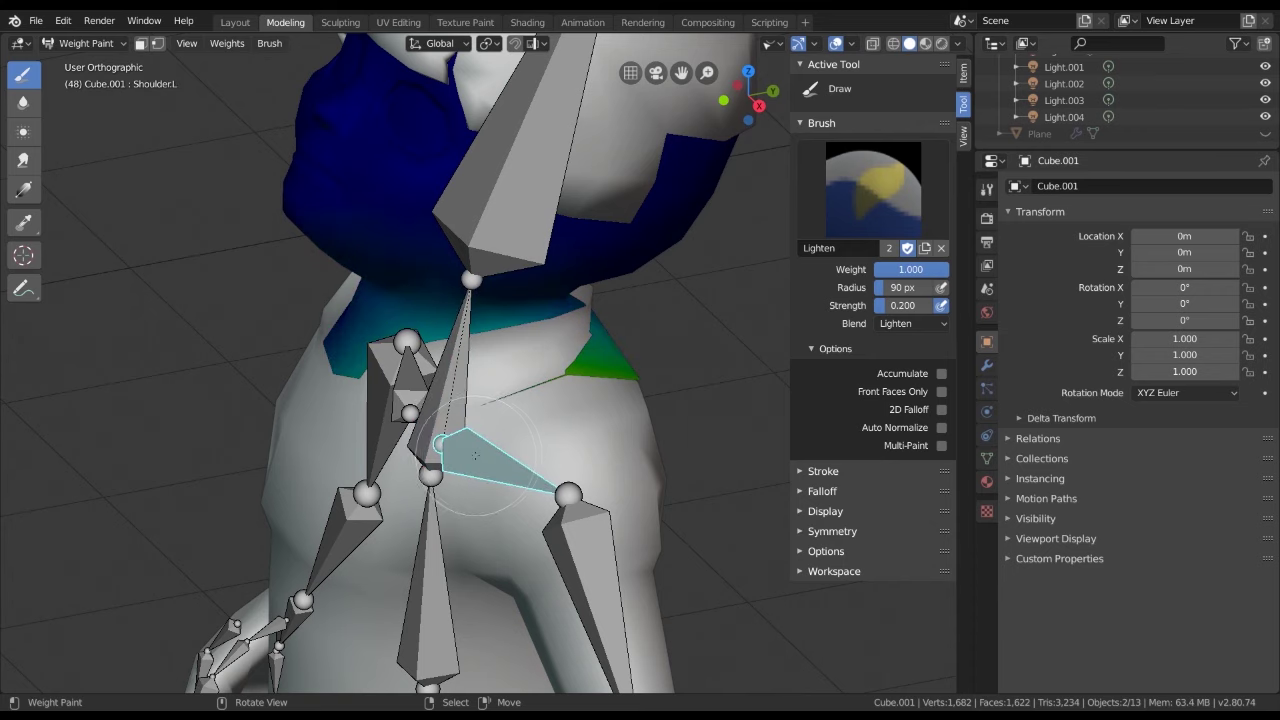
Make head bone Four active and tilt it back to test the deformation
left_click(522, 451, "ctrl")
mouse_move(545, 385)
middle_mouse_down()
mouse_move(515, 245)
mouse_move(577, 140)
middle_mouse_up()
left_click(515, 245, "ctrl")
scroll(577, 140, "down", 3)
key("r")
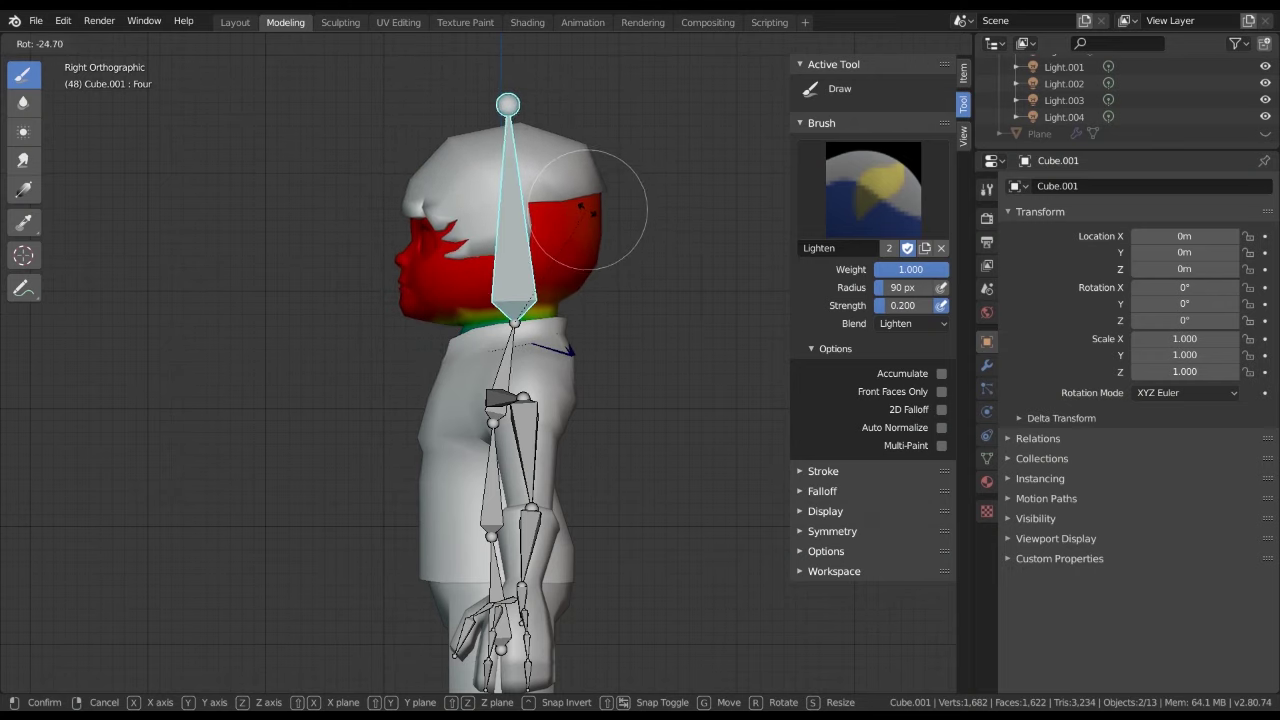
left_click(586, 400)
middle_click_drag(586, 400, 592, 420)
Check the tilt from front and side, rotate the head again, and return to Object Mode
key("KP_1")
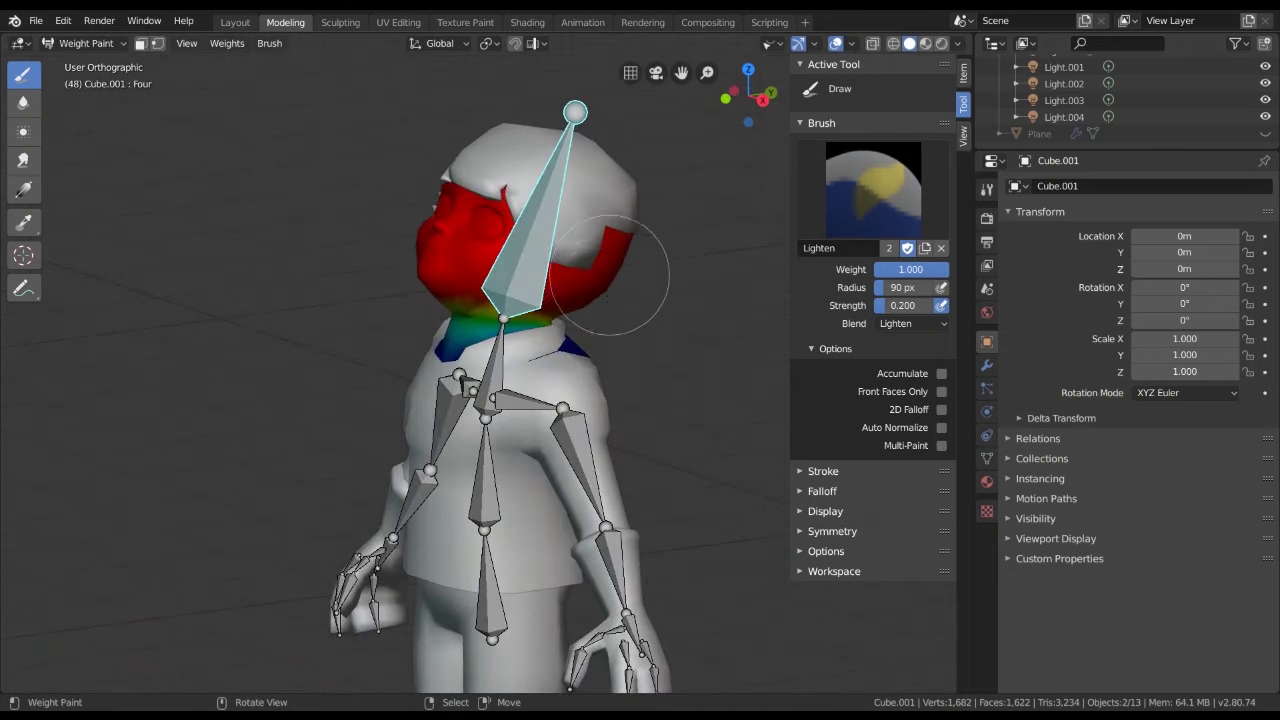
key("KP_3")
key("r")
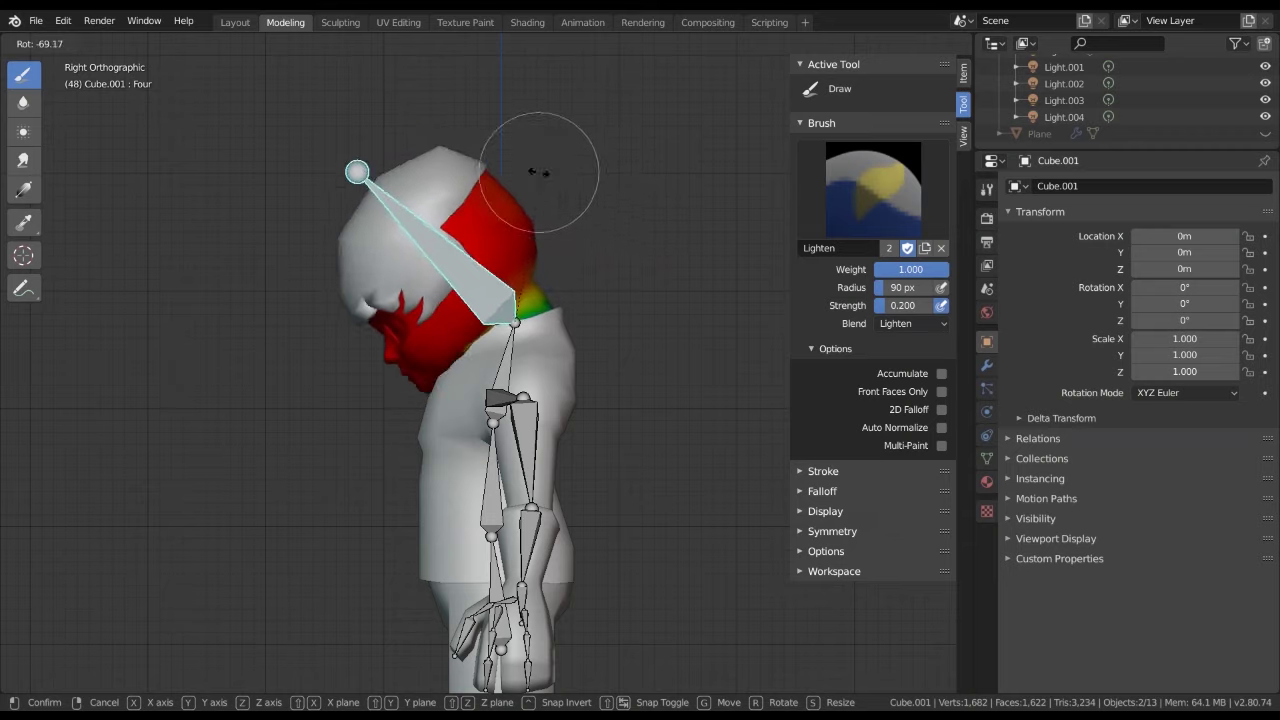
left_click(573, 262)
key("KP_1")
middle_click_drag(573, 262, 632, 412)
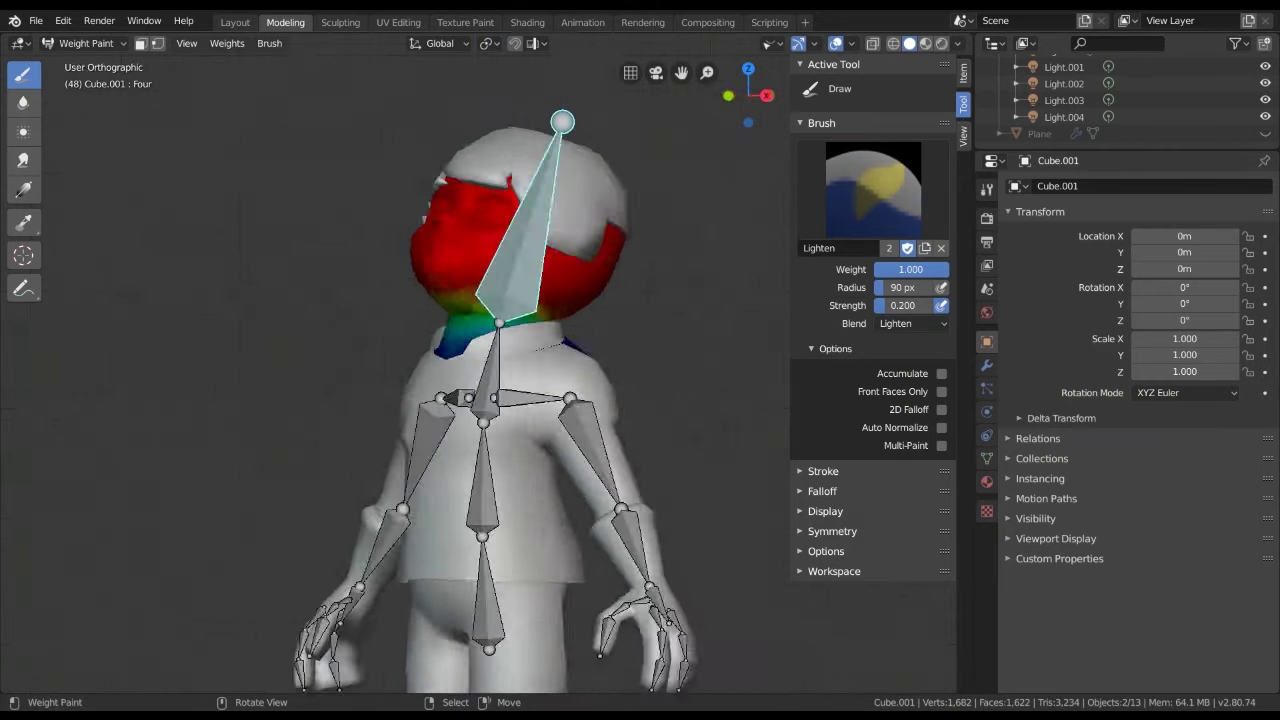
key("ctrl+Tab")
Select the armature and torso mesh and enter Weight Paint mode on the torso
left_click(526, 401)
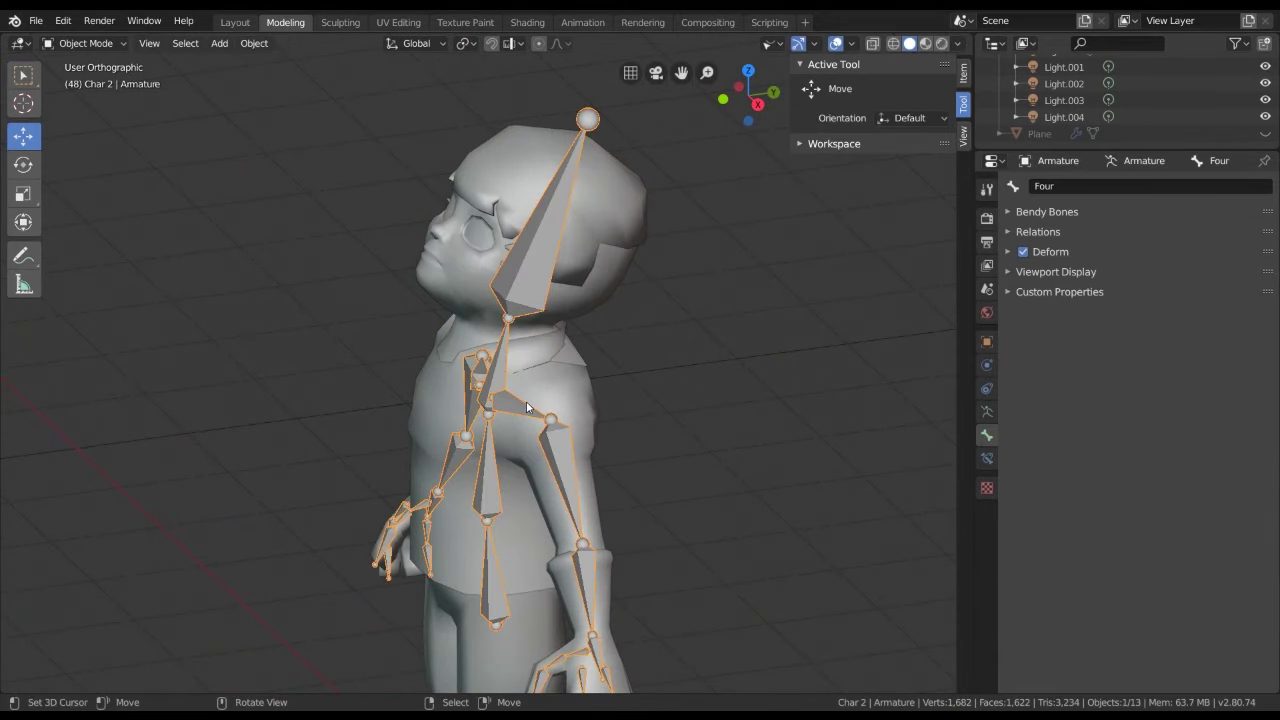
left_click(526, 401)
left_click(521, 402)
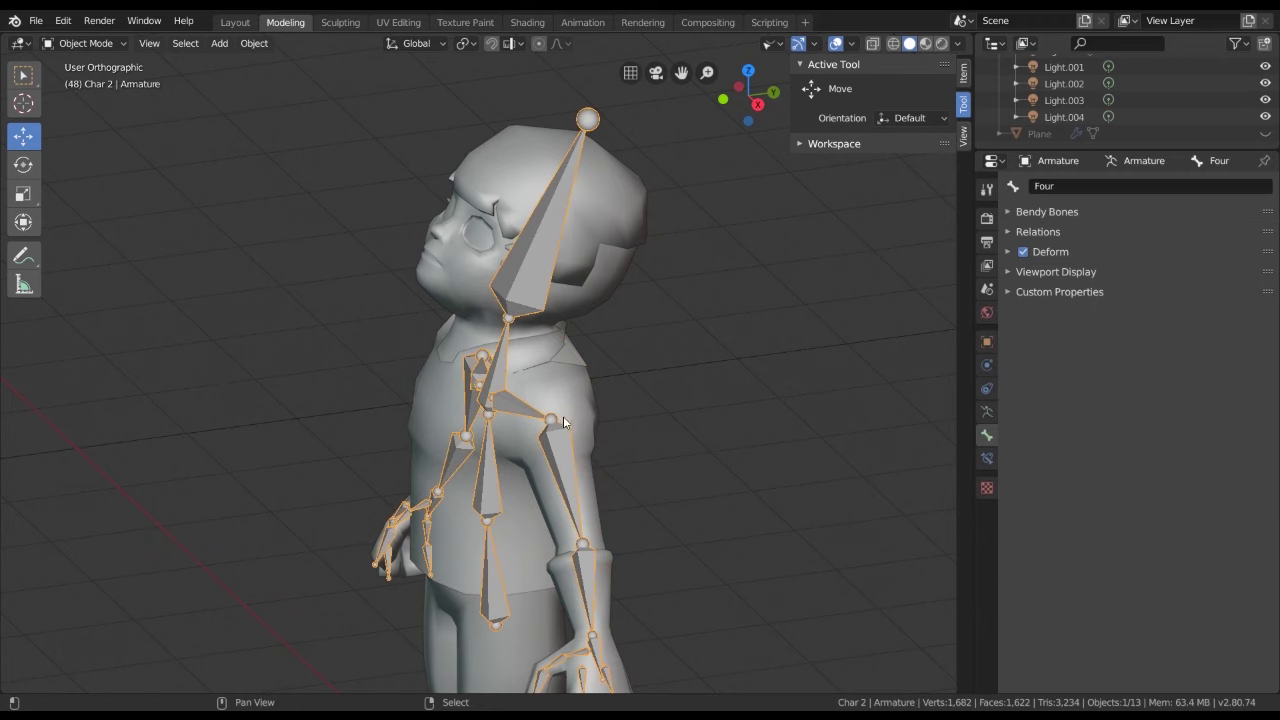
left_click(588, 394, "shift")
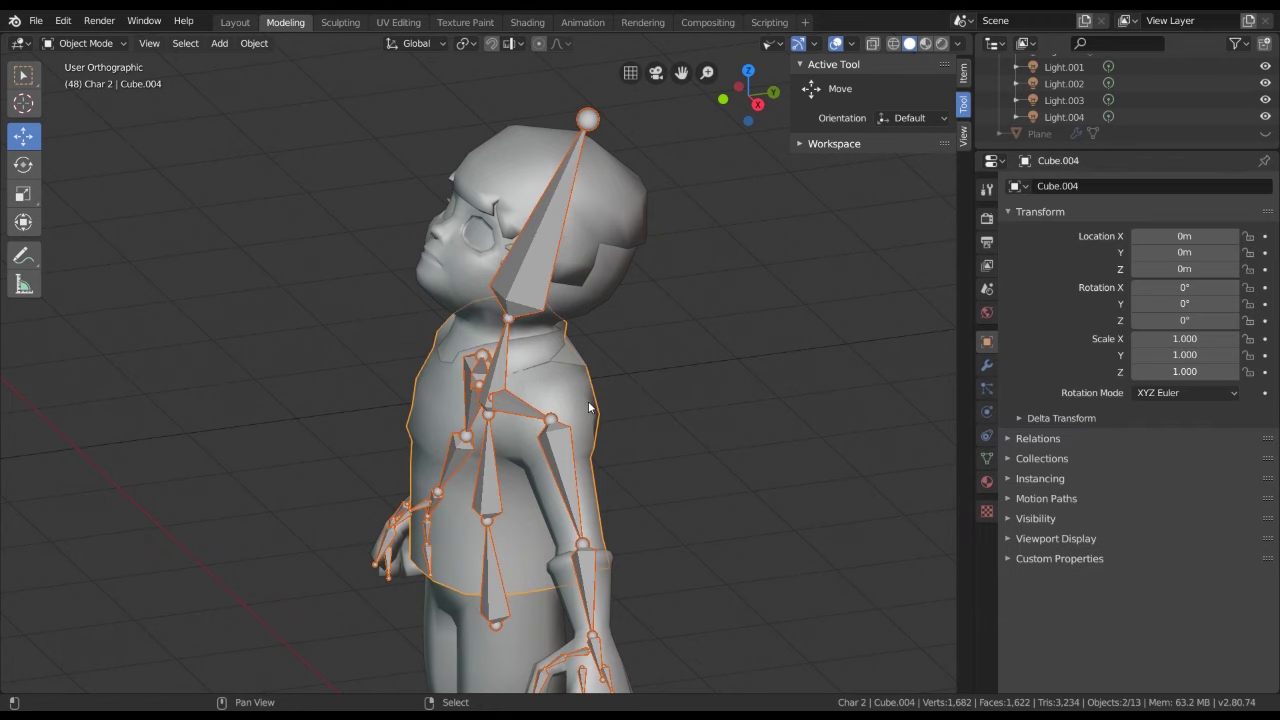
key("ctrl+Tab")
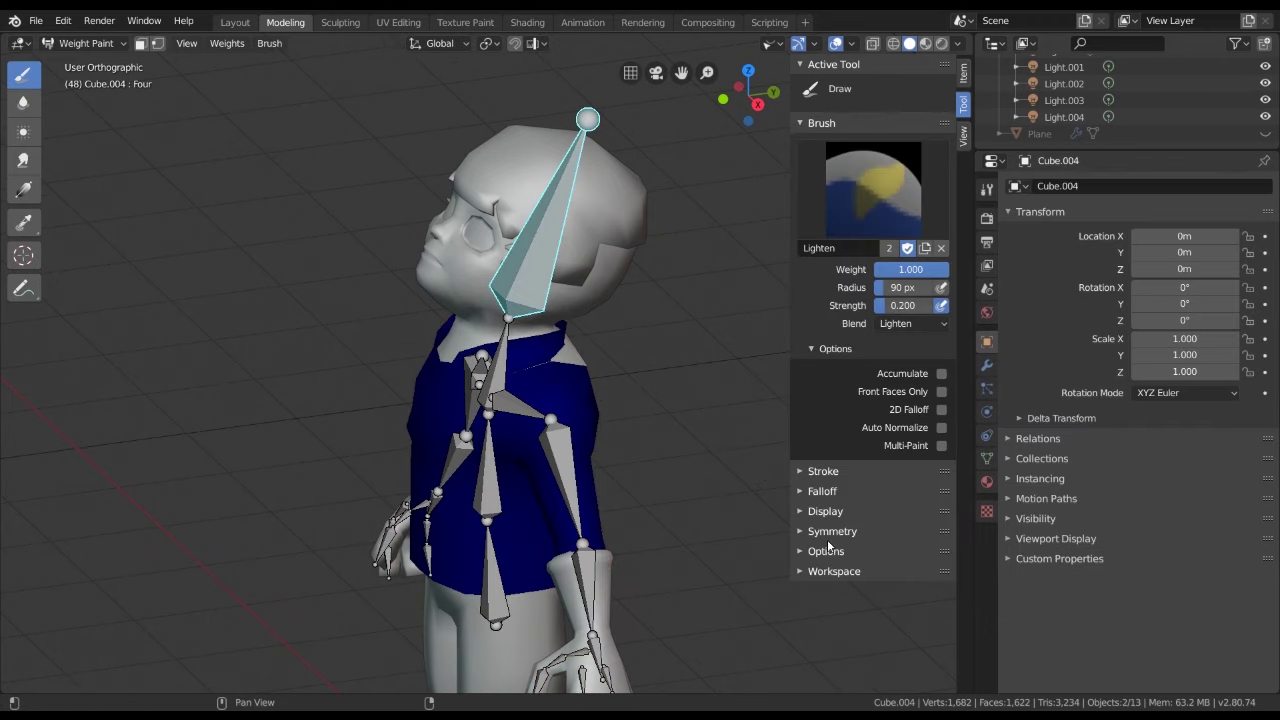
left_click(826, 551)
scroll(908, 600, "down", 1)
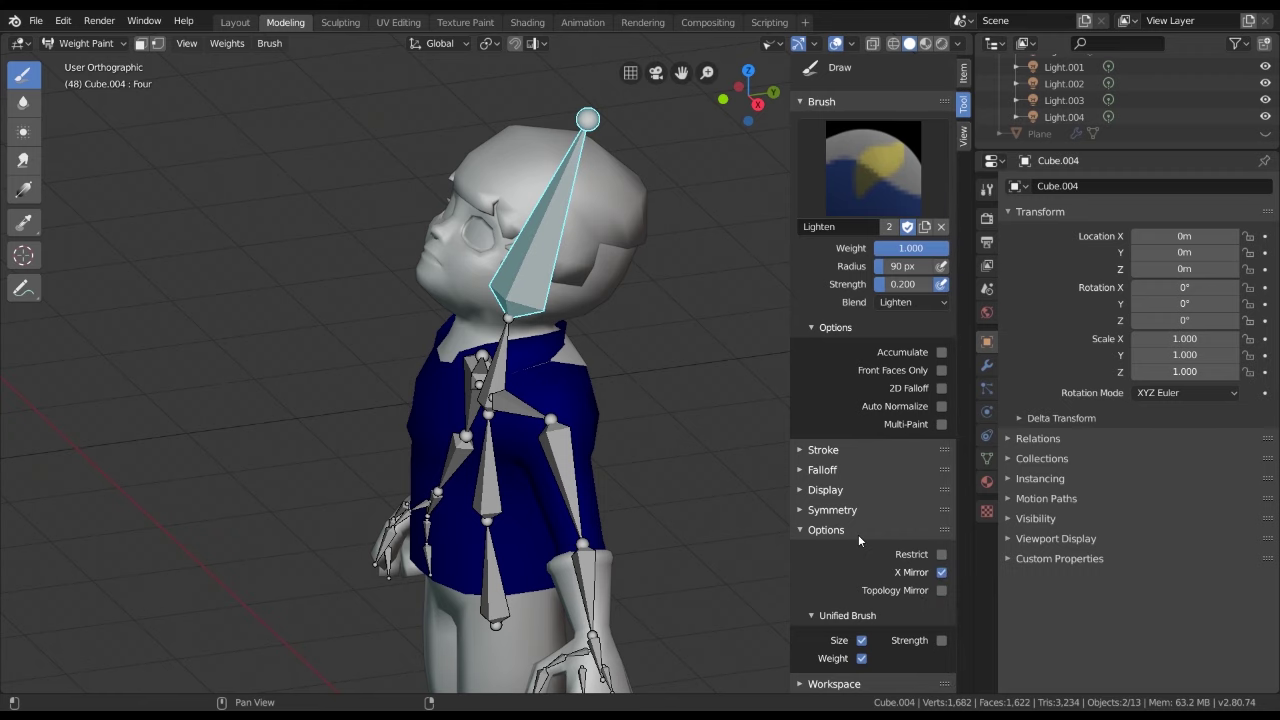
Inspect the shoulder, neck and head bone weights on the torso, then open the brush list
middle_click_drag(651, 471, 530, 475)
scroll(468, 440, "up", 5)
middle_click_drag(440, 430, 468, 440)
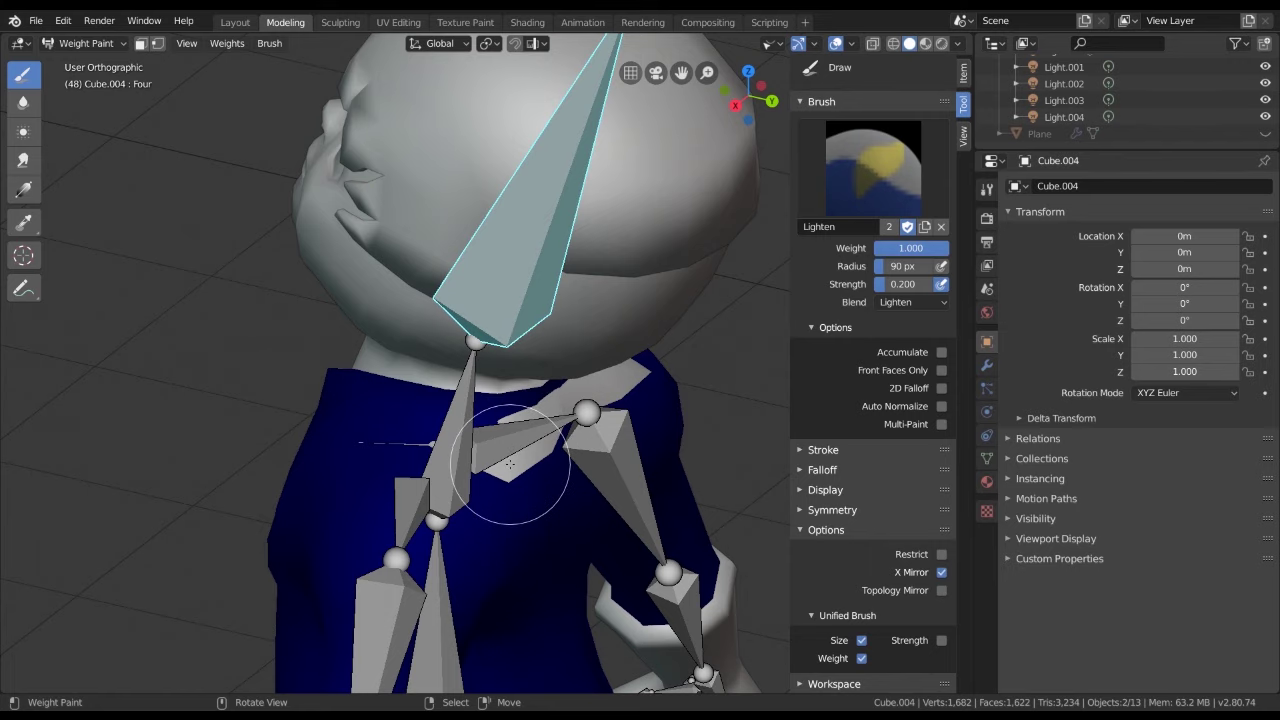
left_click(484, 462, "ctrl")
left_click(458, 461, "ctrl")
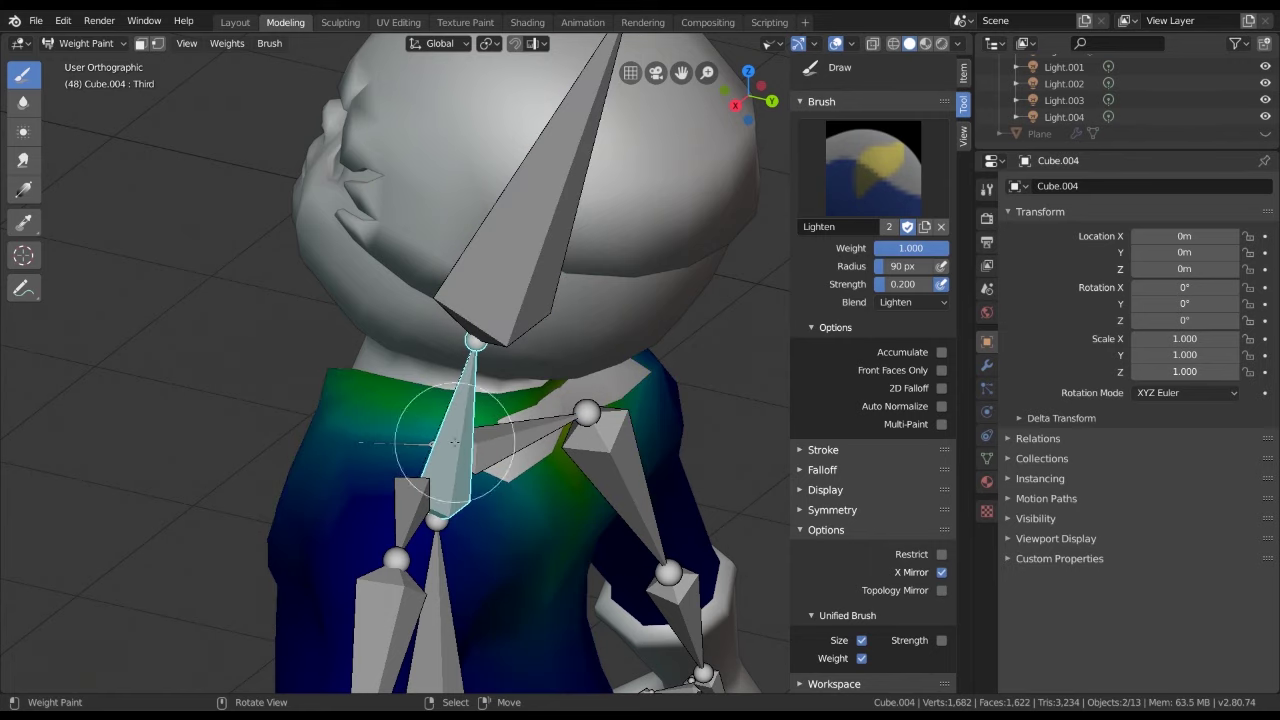
left_click(471, 271, "ctrl")
mouse_move(455, 442)
middle_mouse_down()
mouse_move(471, 271)
mouse_move(529, 314)
middle_mouse_up()
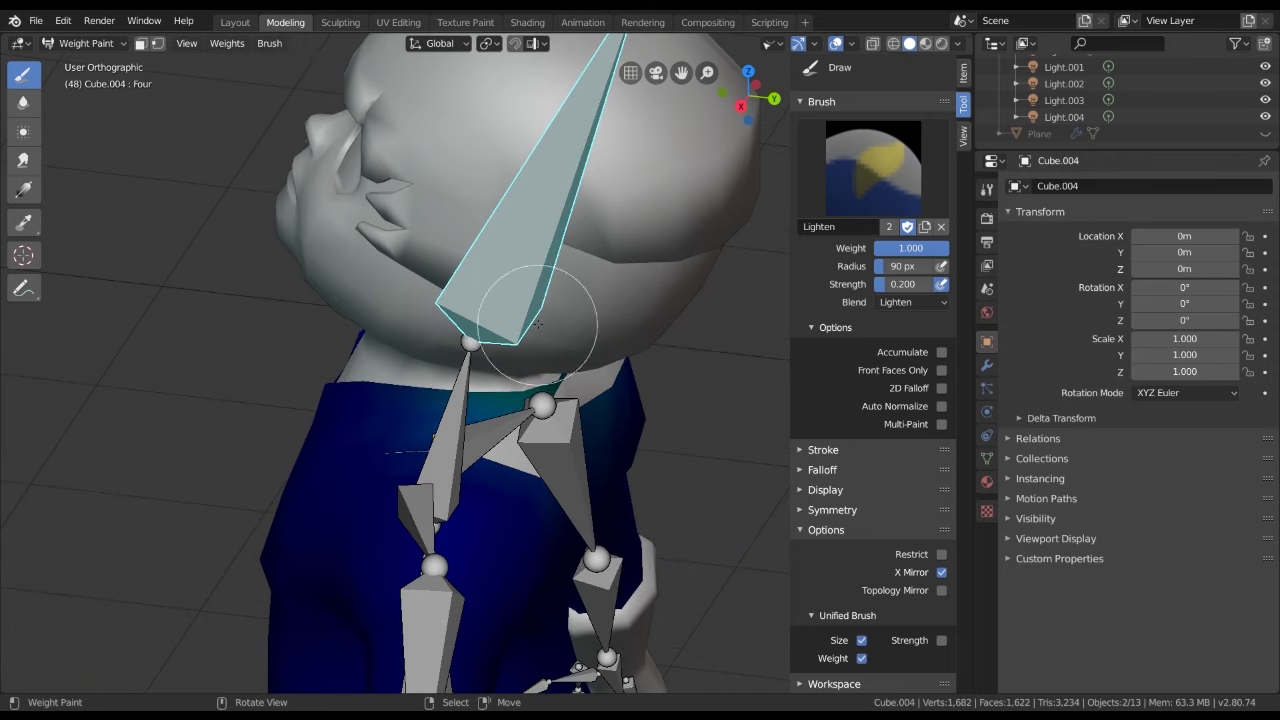
left_click(894, 145)
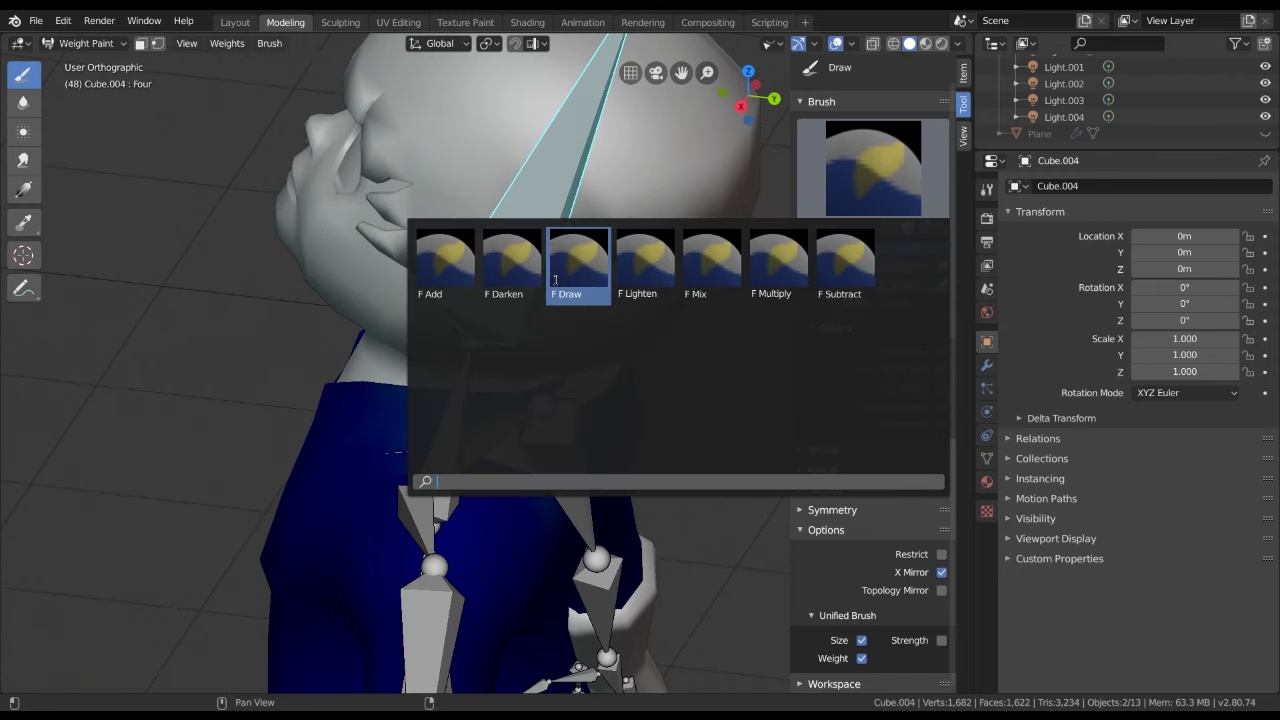
Switch to the Draw brush at weight 0 and paint the teal collar weight back to blue
left_click(572, 280)
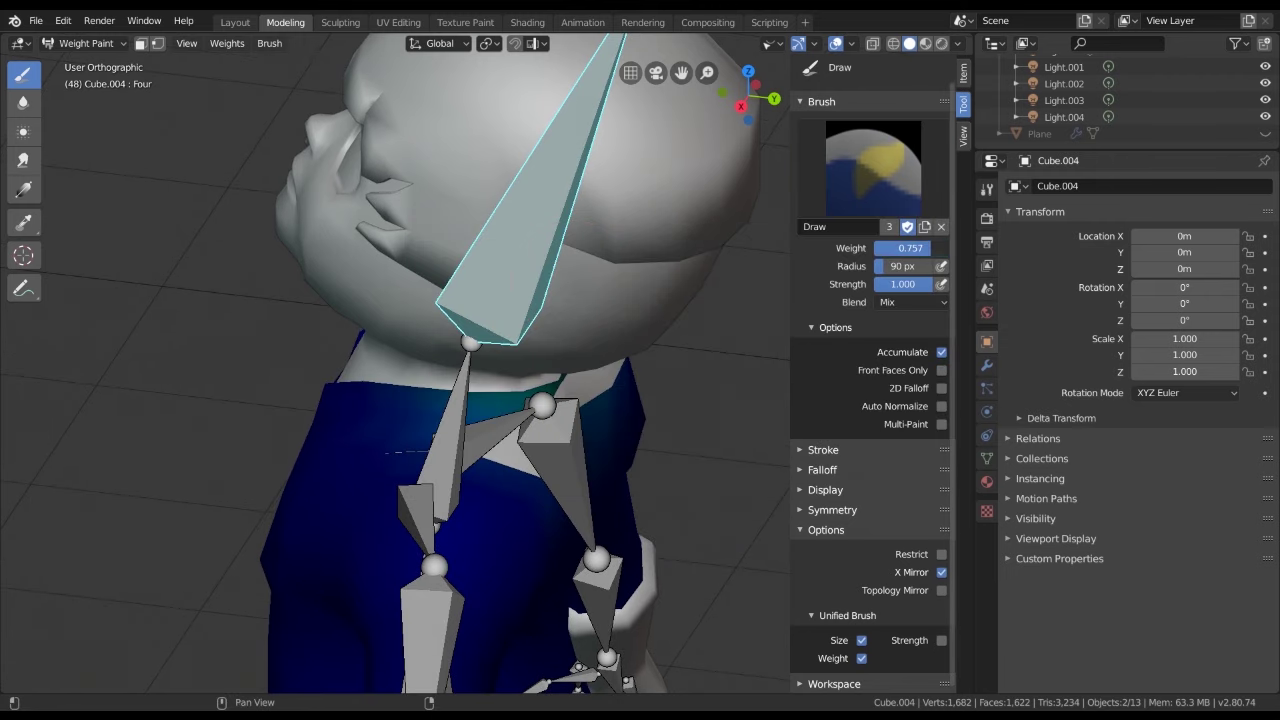
key("BackSpace")
middle_click_drag(694, 333, 564, 381)
middle_click_drag(395, 386, 340, 390)
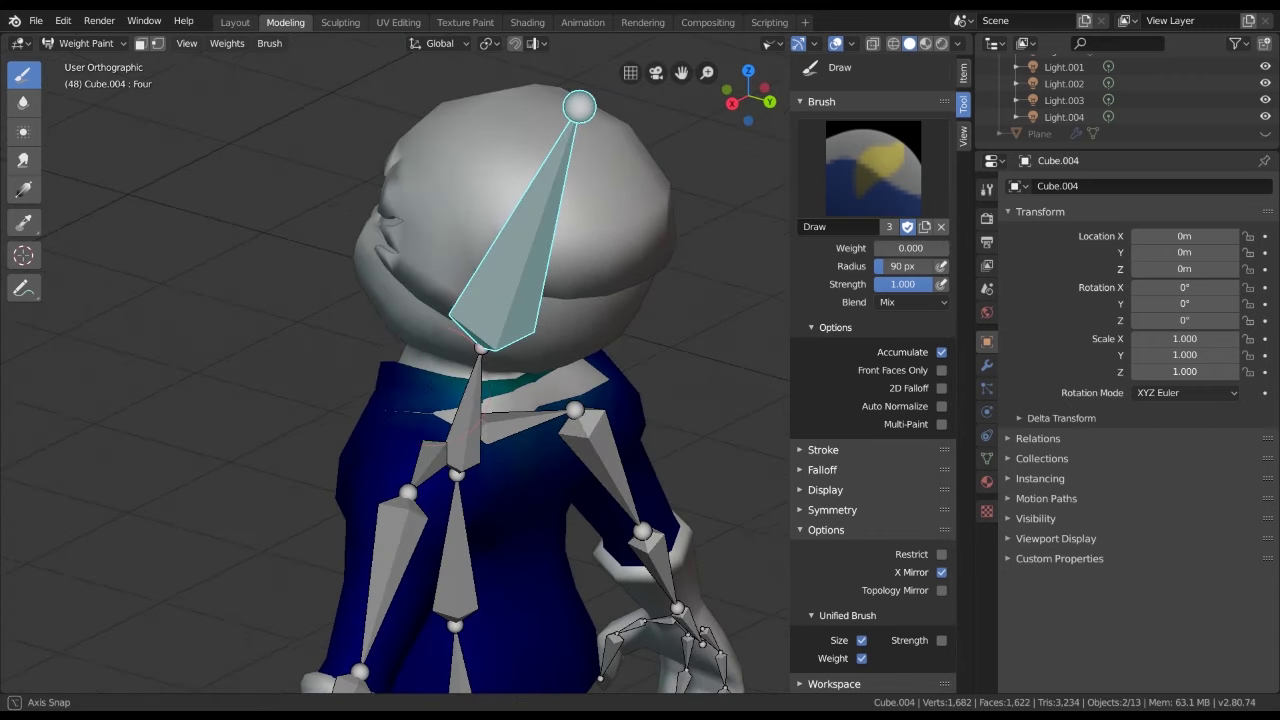
left_click_drag(413, 385, 428, 430)
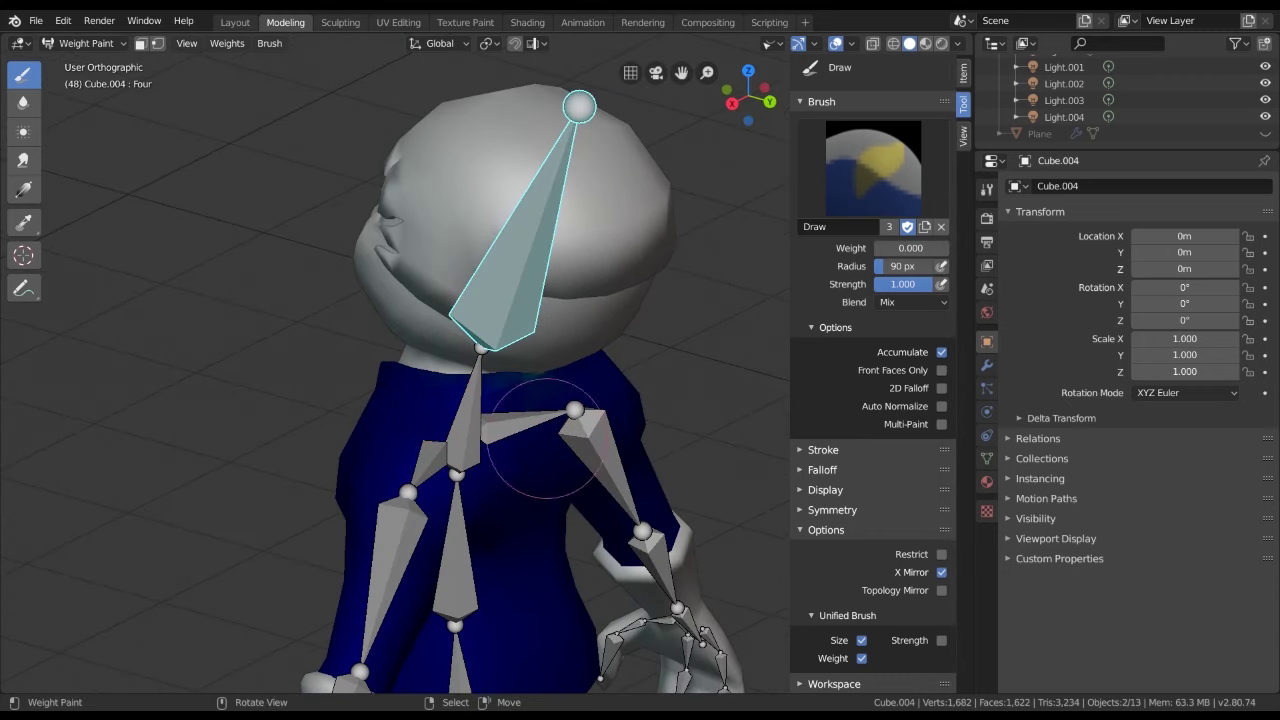
middle_click_drag(545, 438, 642, 431)
middle_click_drag(509, 406, 501, 320)
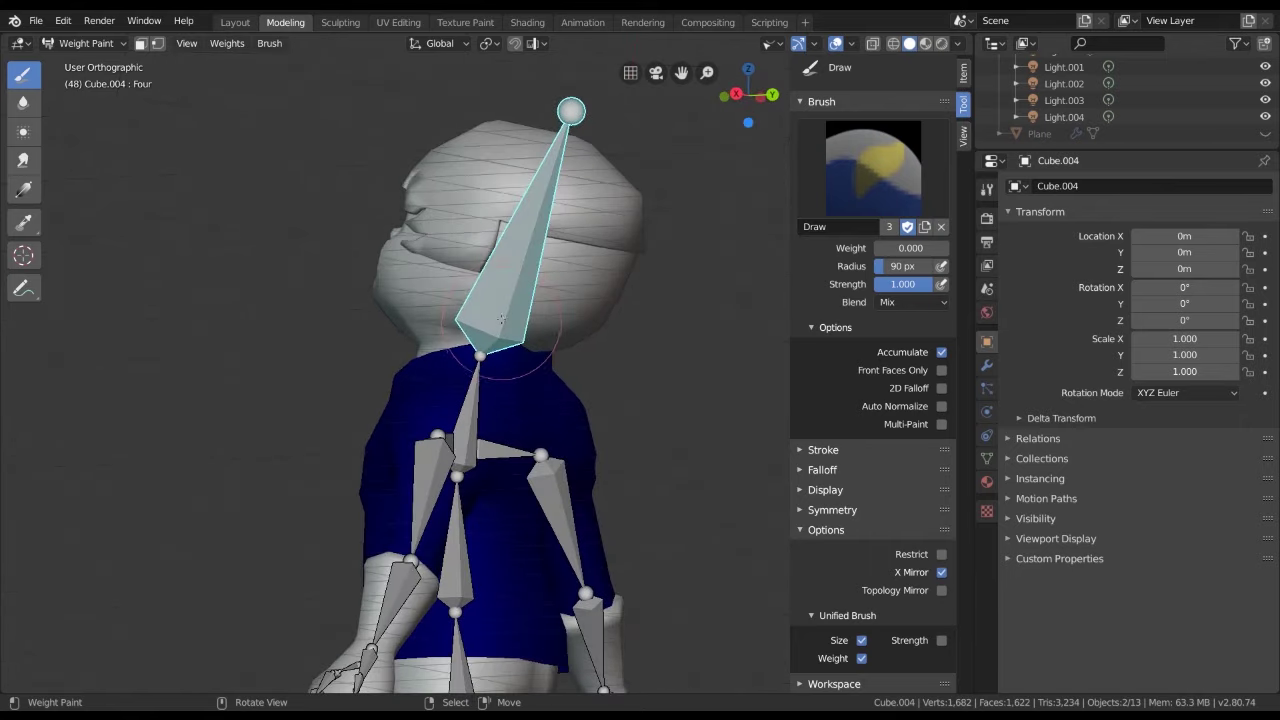
middle_click_drag(438, 368, 700, 375)
mouse_move(440, 380)
middle_mouse_down()
mouse_move(629, 357)
mouse_move(458, 362)
middle_mouse_up()
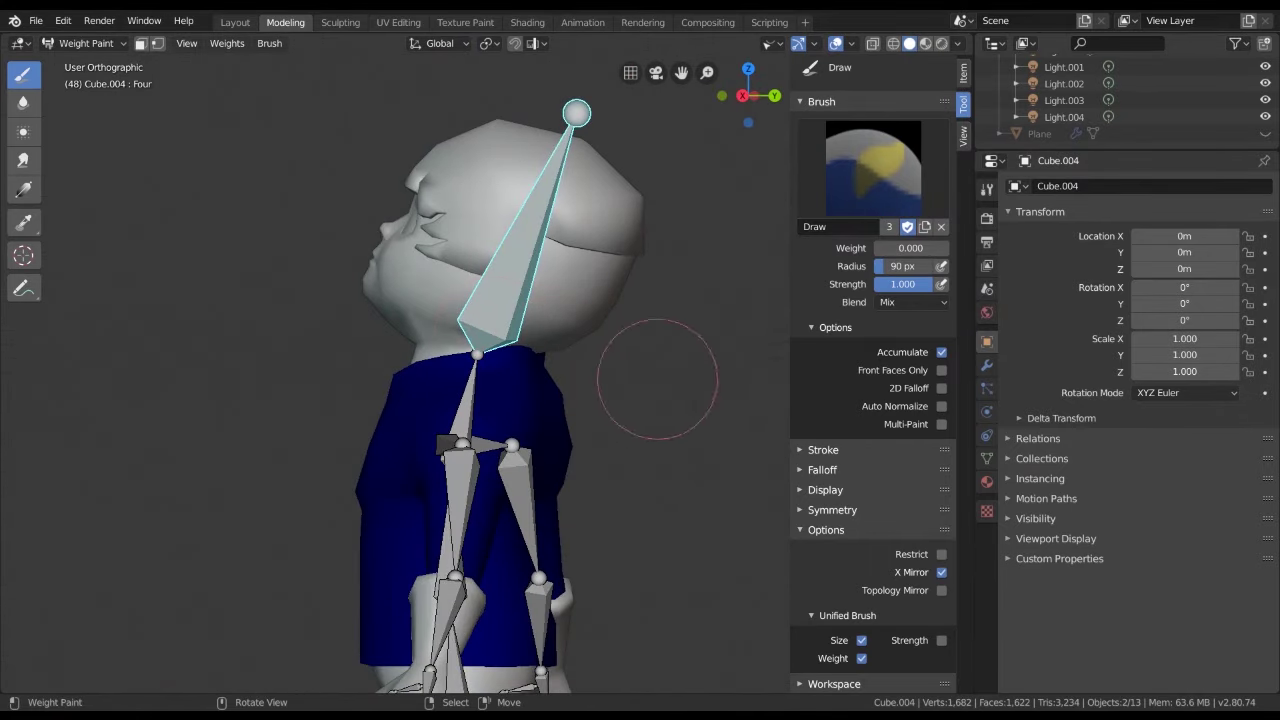
key("KP_1")
key("KP_3")
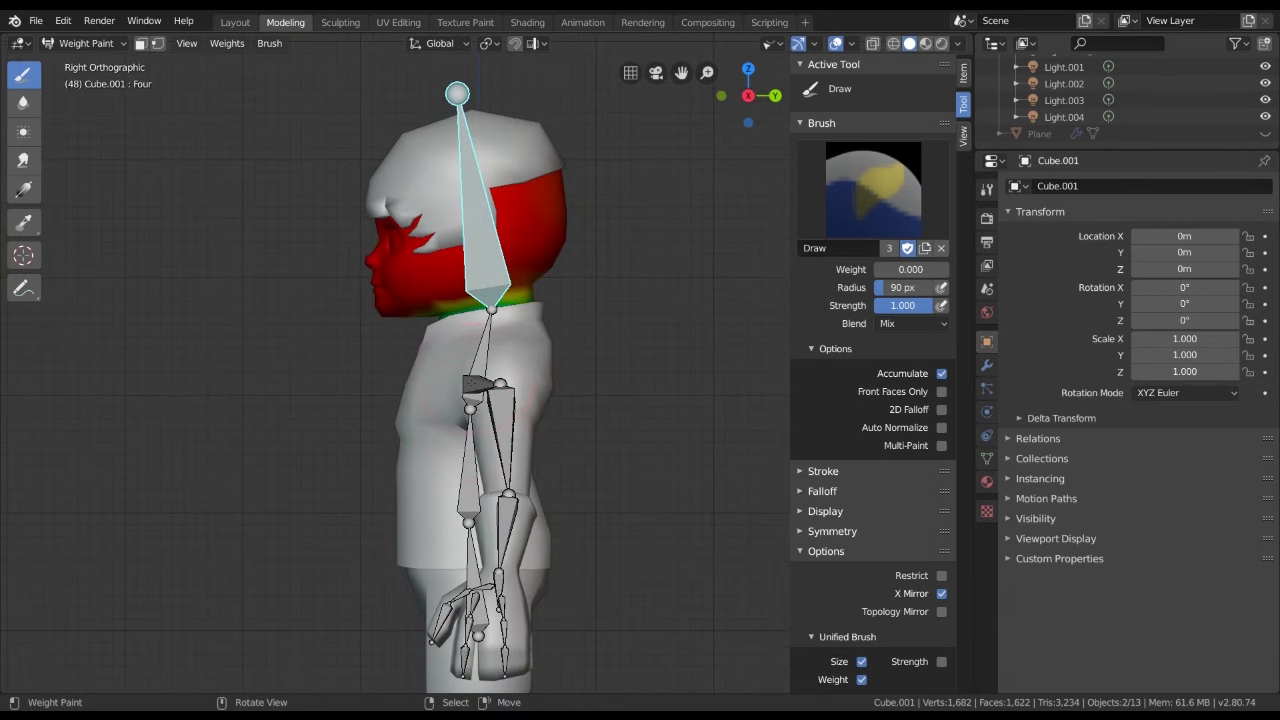
Rotate the neck bone to test how the neck deforms
left_click(478, 352, "ctrl")
key("r")
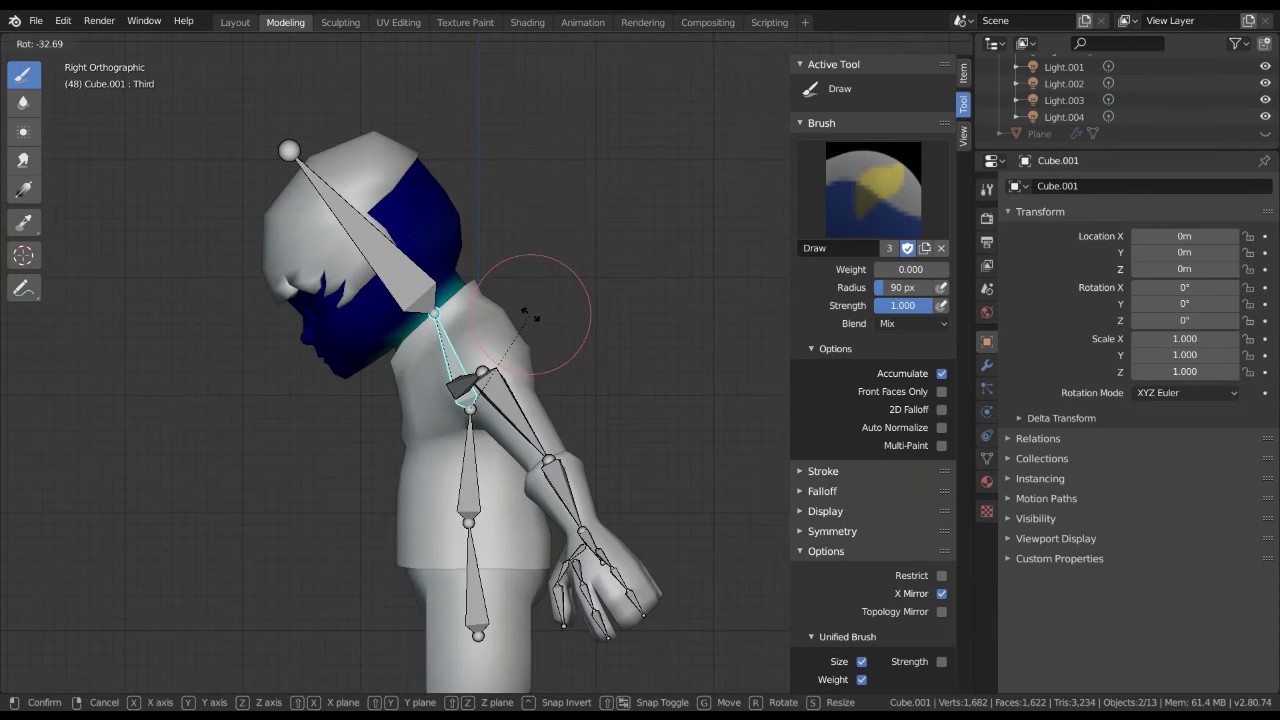
left_click(530, 332)
Bend spine bone sec forward to -15° and check the deformation from front and side
left_click(472, 455, "ctrl")
key("r")
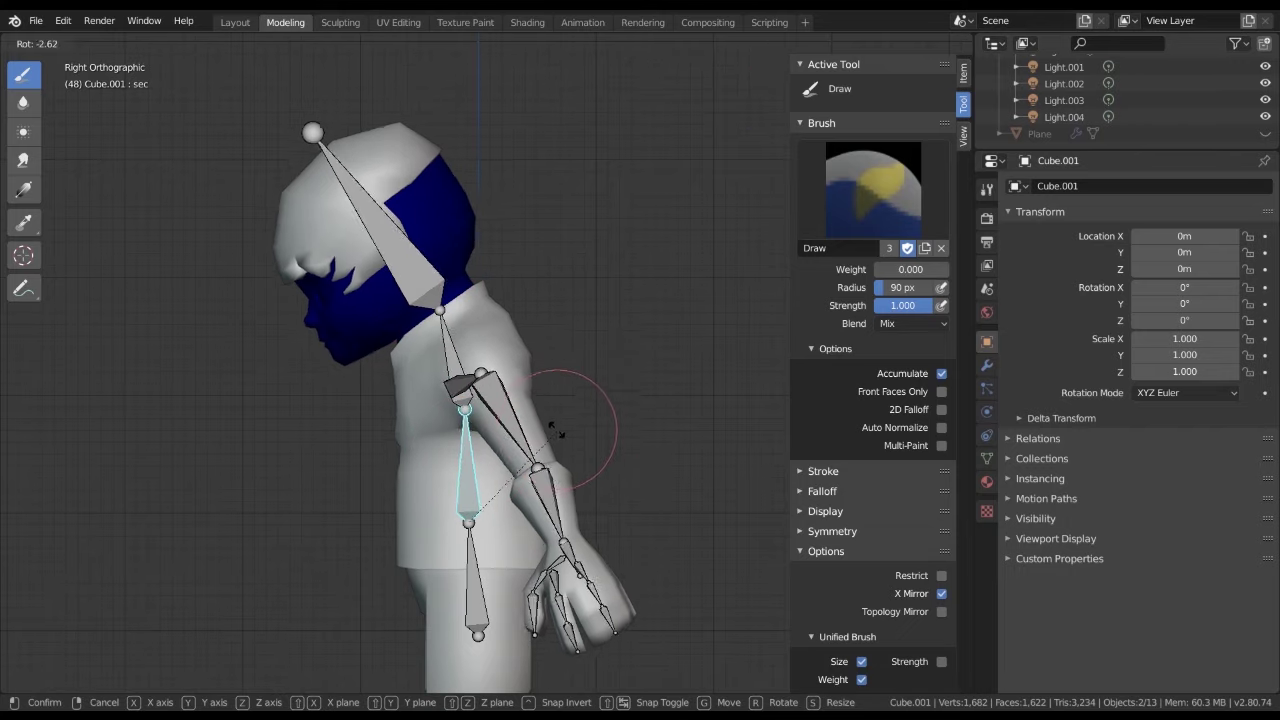
left_click(546, 397)
scroll(546, 397, "down", 2)
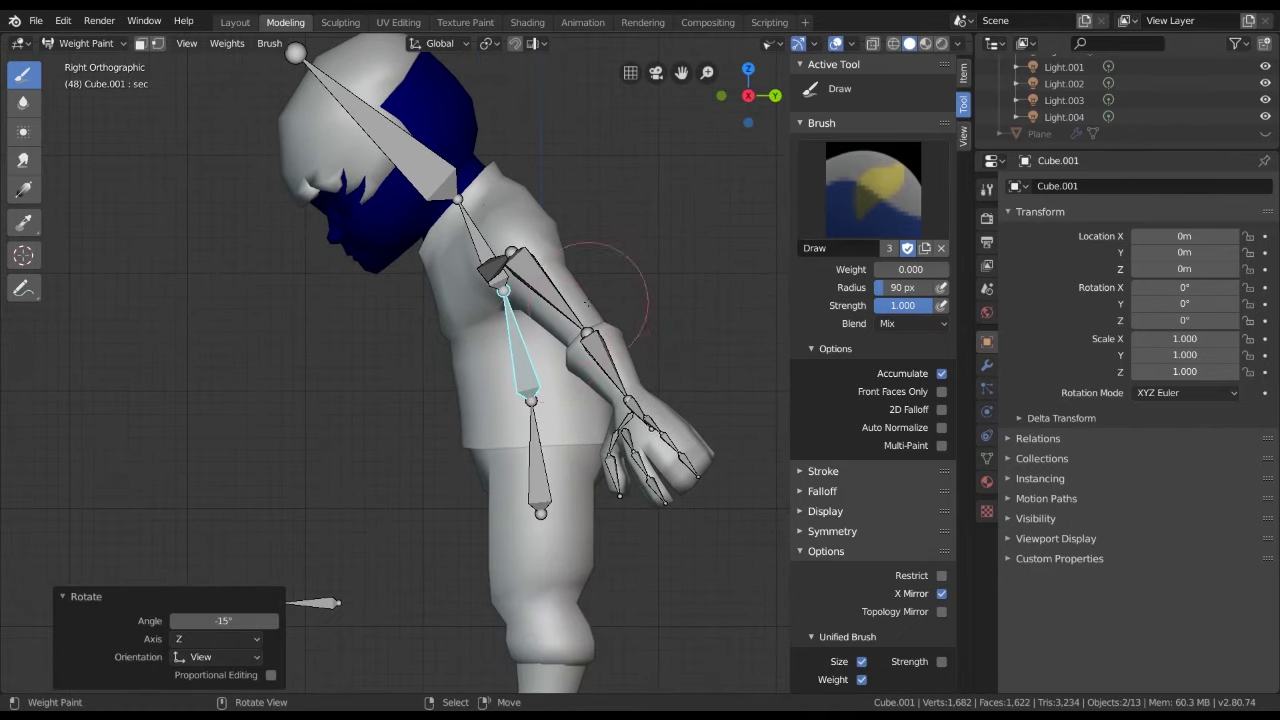
key("KP_1")
key("KP_3")
scroll(629, 514, "down", 3)
scroll(562, 457, "up", 4)
key("KP_1")
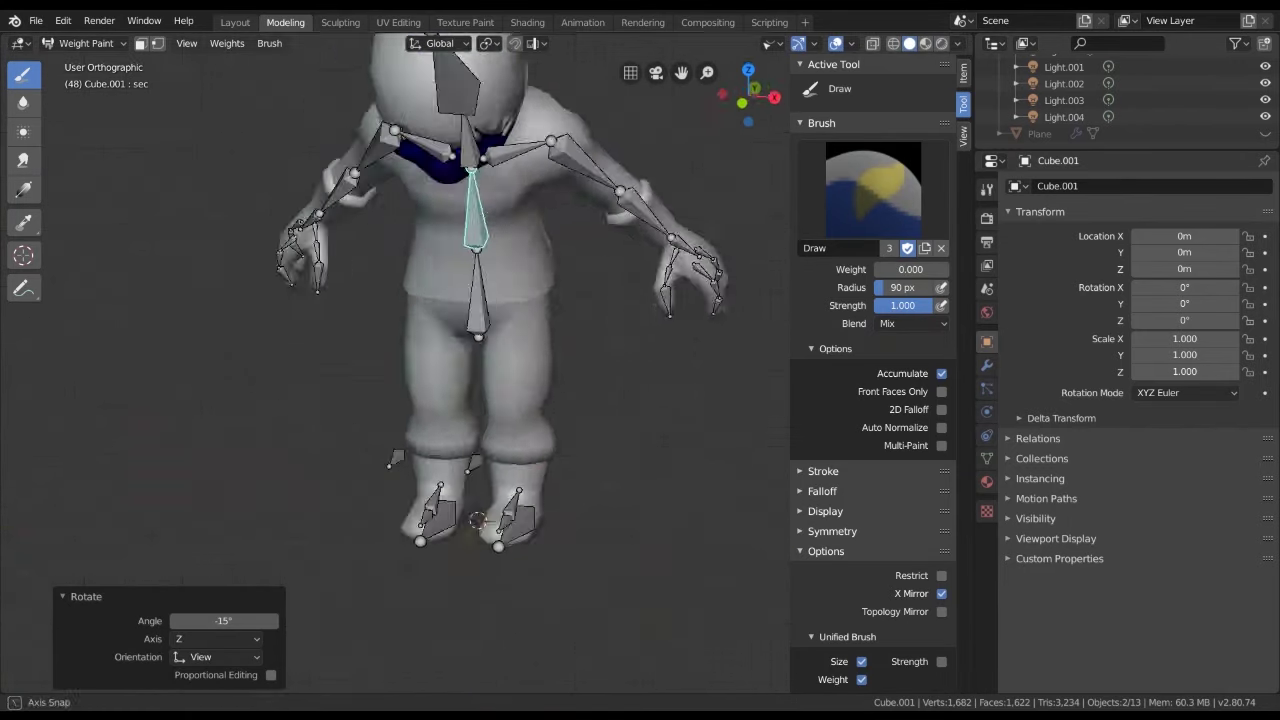
scroll(580, 490, "down", 3)
scroll(562, 455, "up", 2)
In Object Mode, unhide the hood and cape objects, then hide the cape again
key("KP_3")
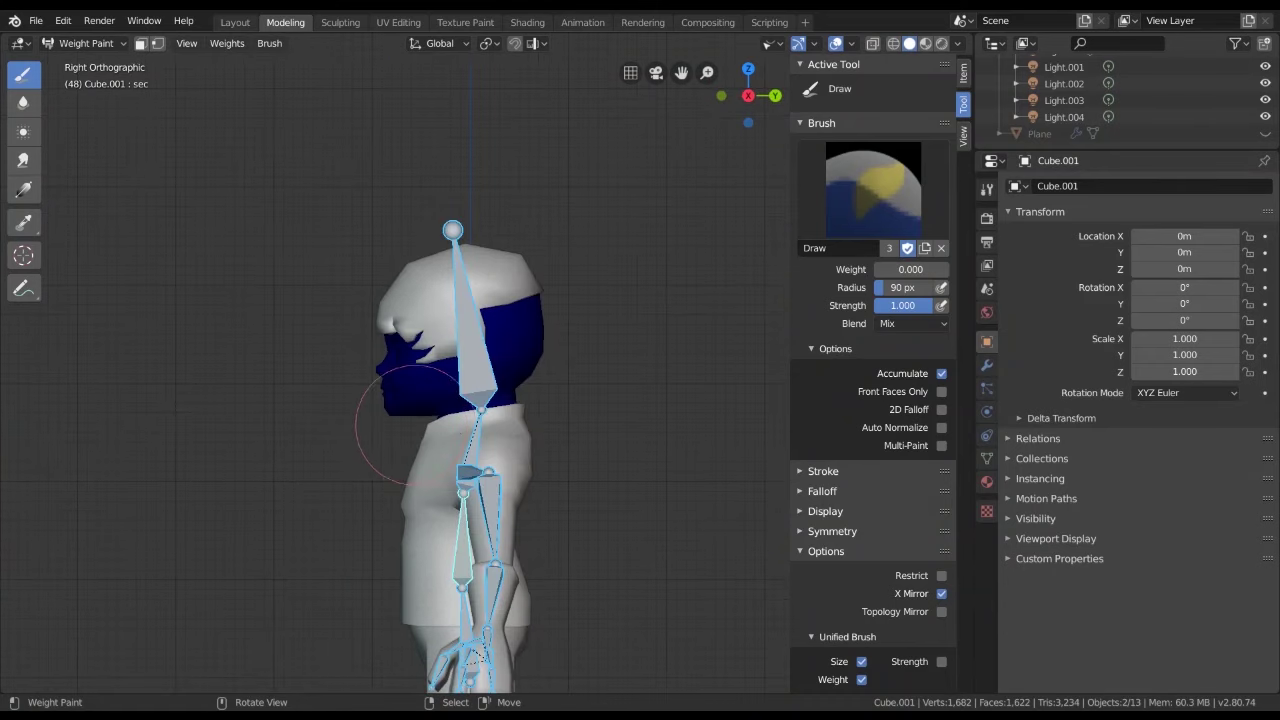
key("ctrl+Tab")
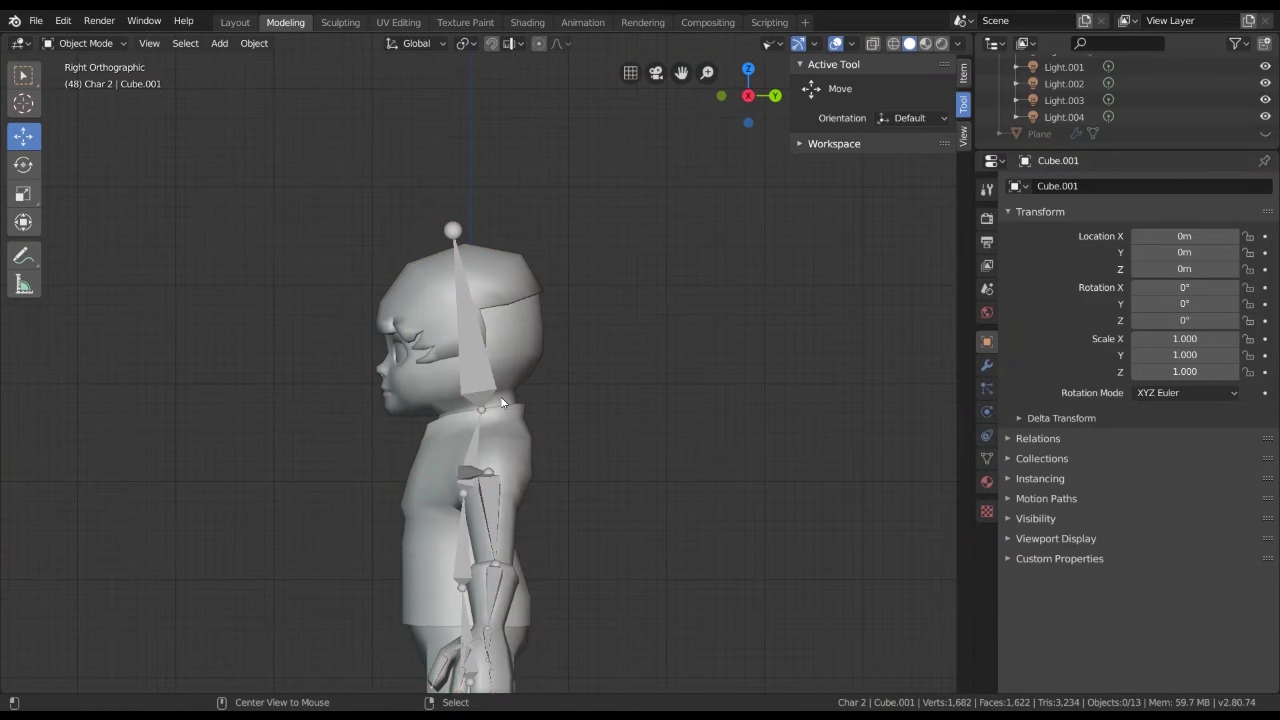
key("alt+h")
mouse_move(500, 396)
middle_mouse_down()
mouse_move(516, 452)
mouse_move(527, 443)
mouse_move(493, 268)
middle_mouse_up()
key("KP_3")
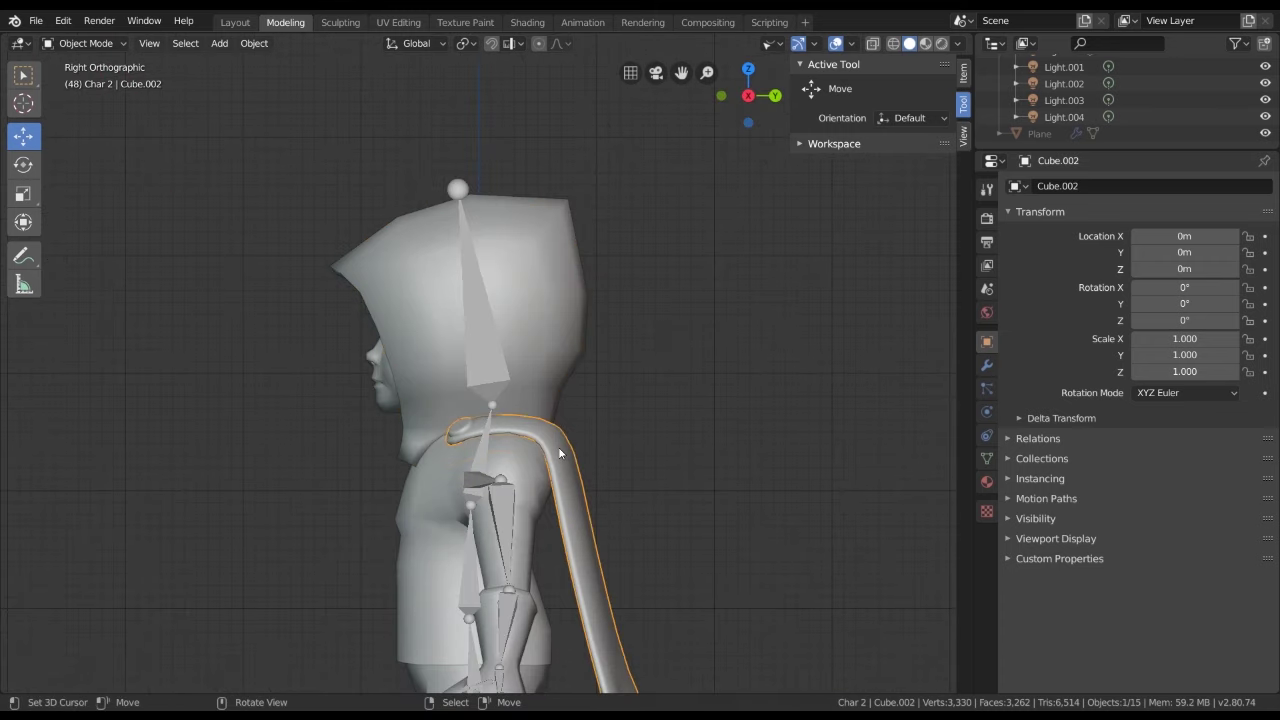
key("h")
Select the hood together with the armature and enter Weight Paint mode
left_click(538, 283)
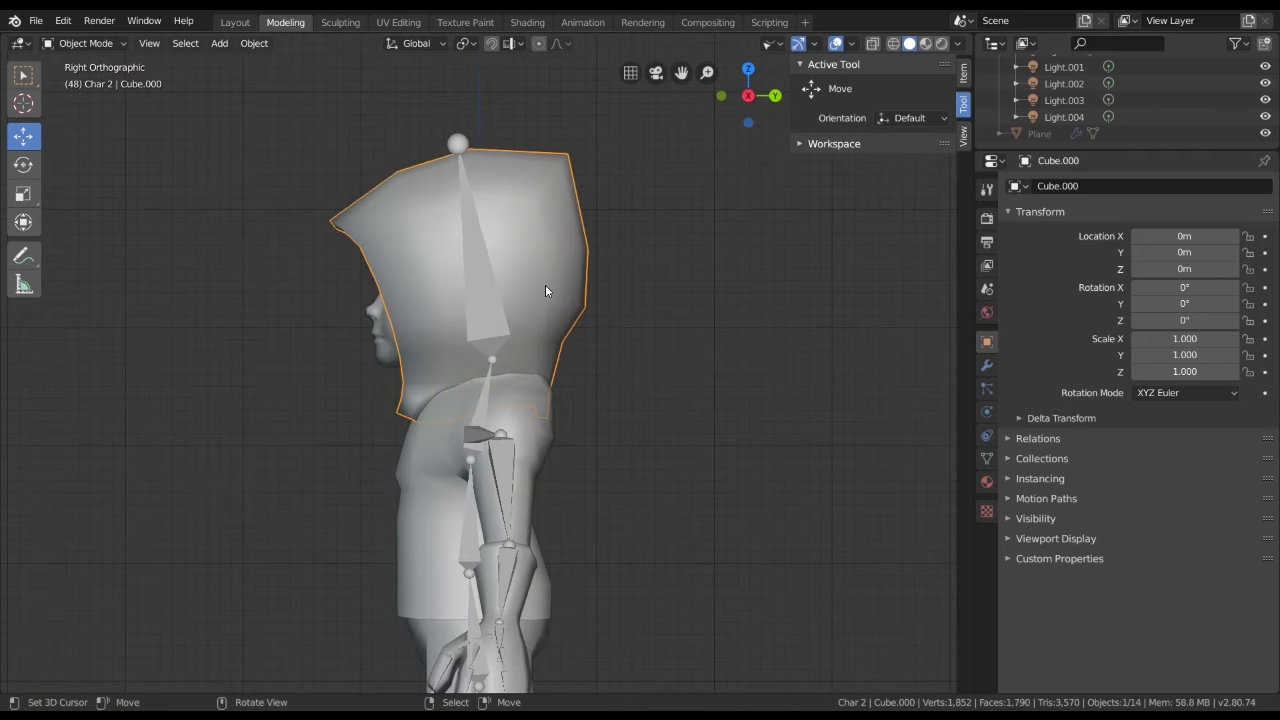
left_click(478, 253)
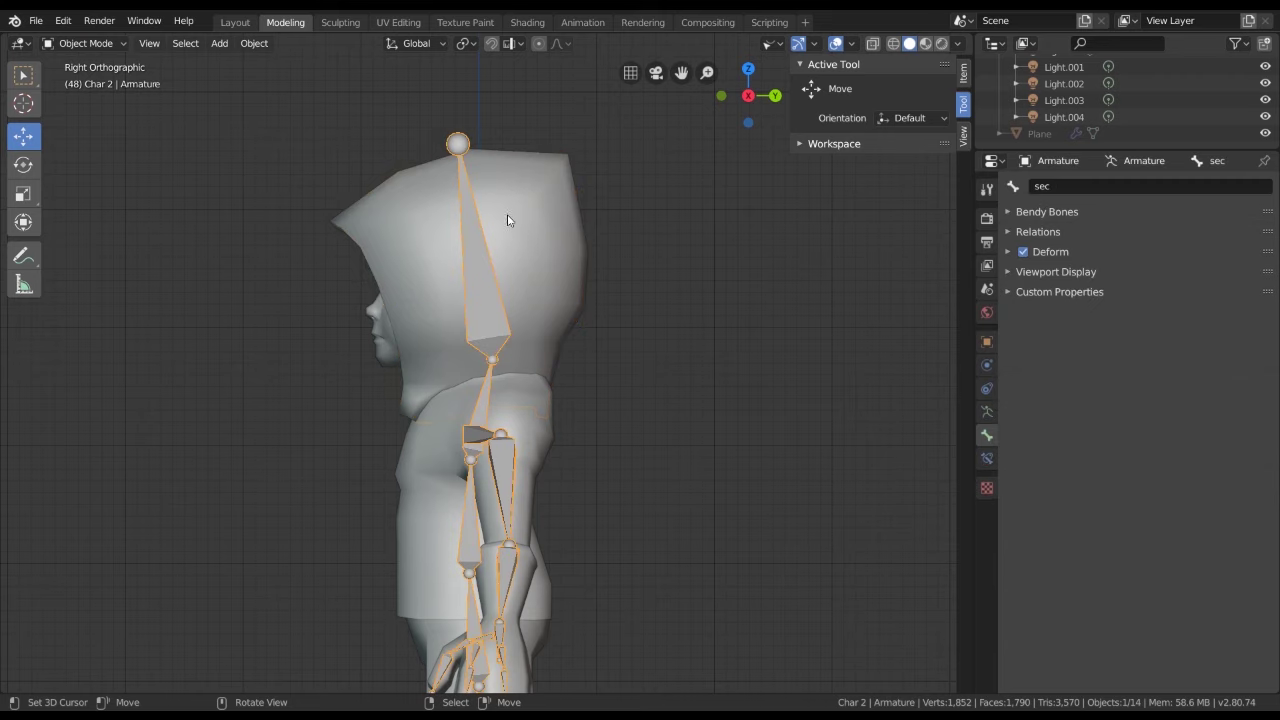
left_click(532, 223, "shift")
key("ctrl+Tab")
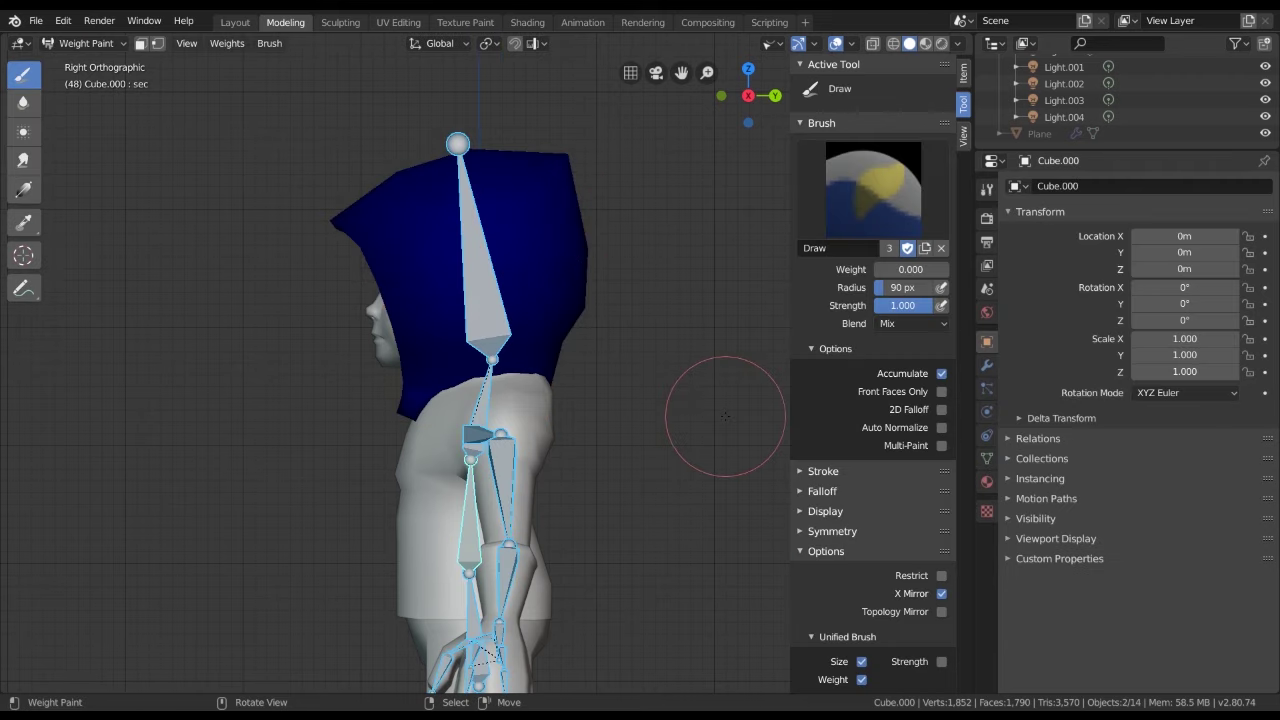
Tilt the head bone to about -23.2° and rotate it again to test the hood weights
left_click(461, 150, "ctrl")
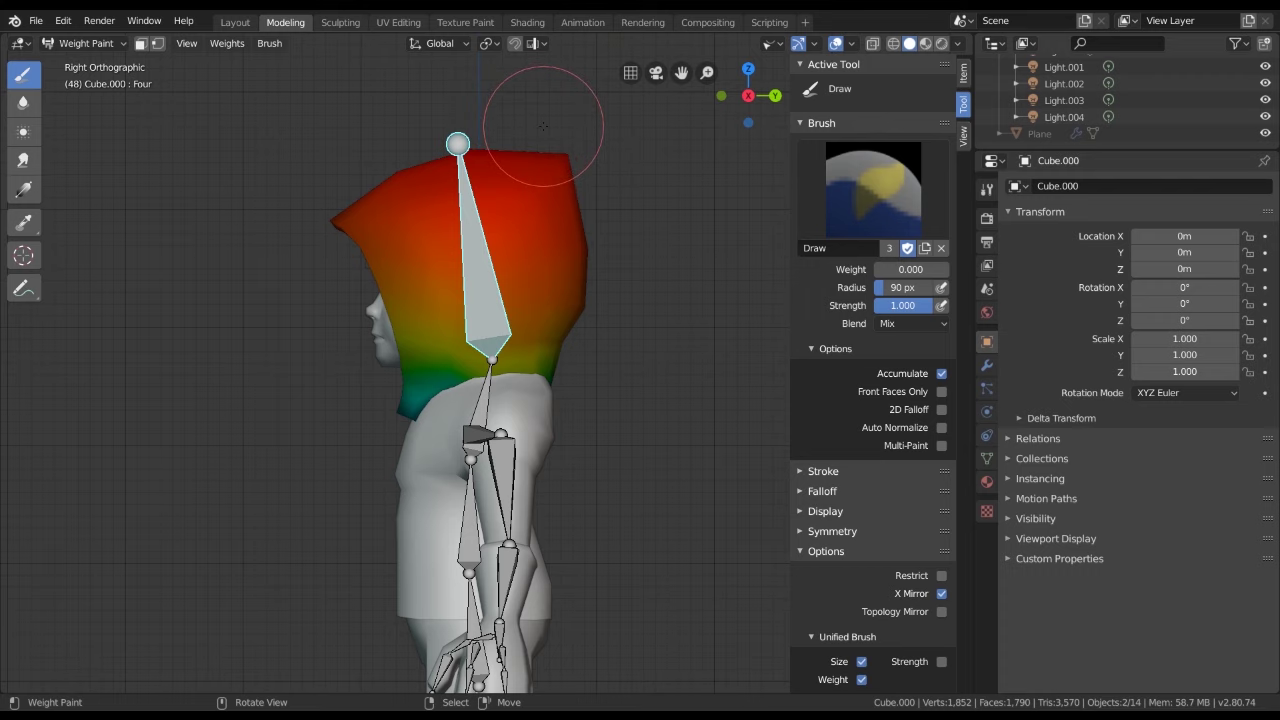
key("r")
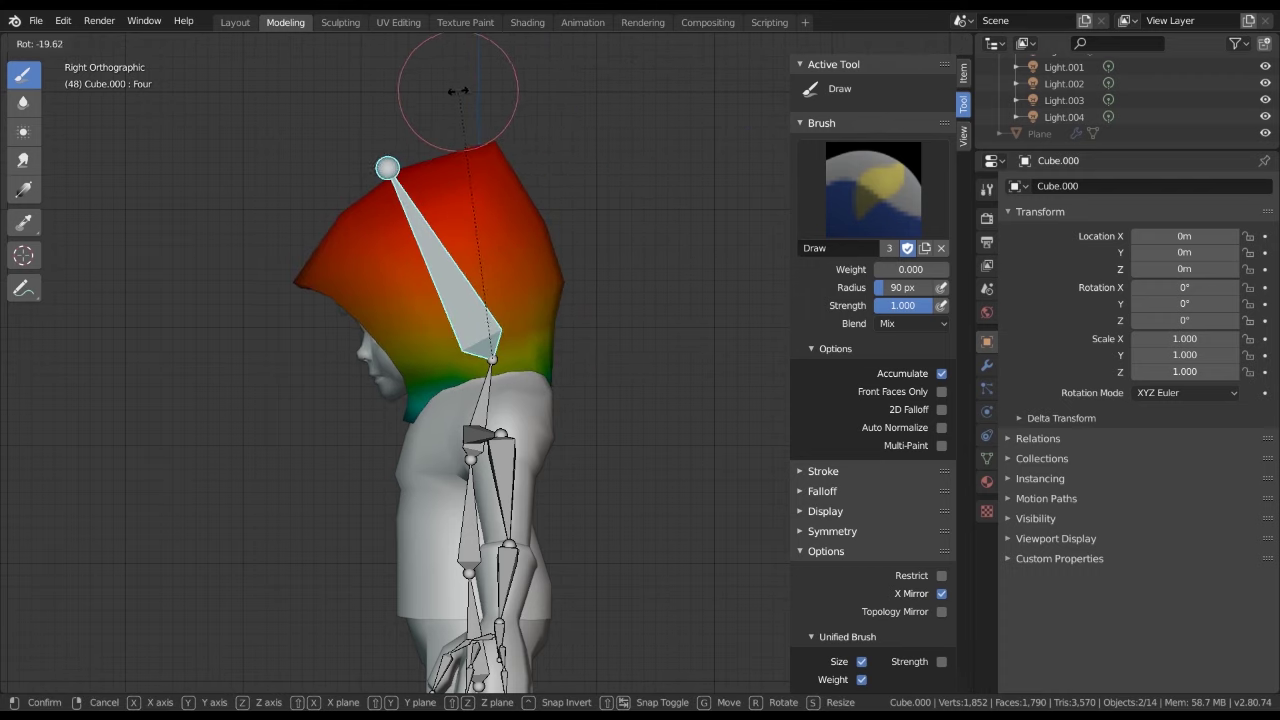
key("KP_1")
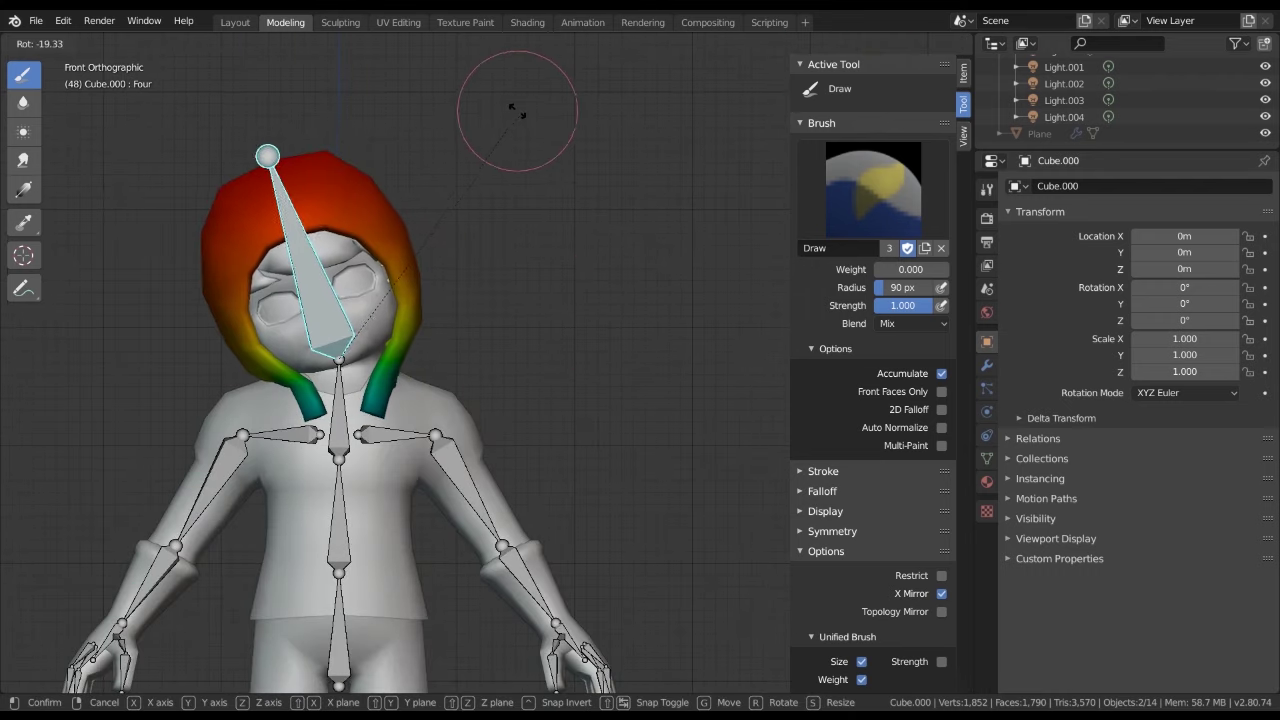
left_click(543, 320)
middle_click_drag(529, 243, 659, 280, "shift")
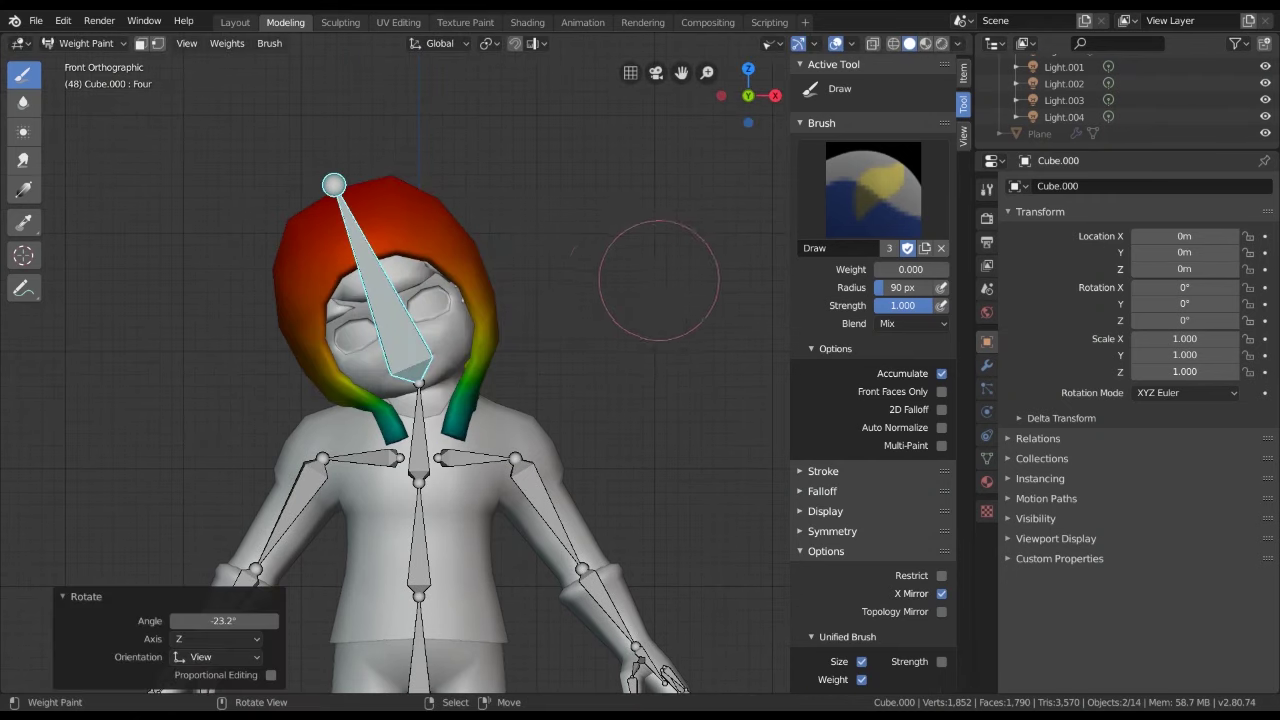
key("KP_3")
key("r")
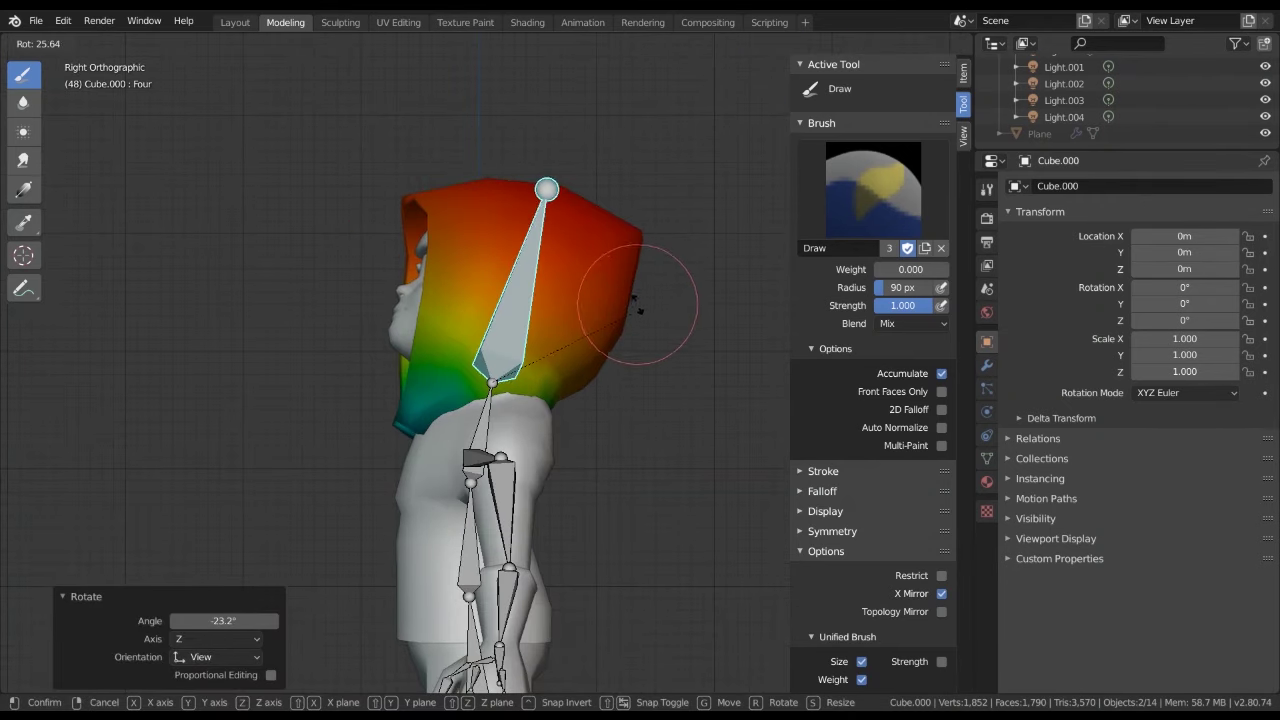
left_click(580, 200)
scroll(620, 270, "up", 4)
mouse_move(634, 274)
middle_mouse_down()
mouse_move(522, 293)
mouse_move(586, 237)
middle_mouse_up()
key("KP_1")
scroll(586, 237, "down", 5)
Cancel a final head rotation, save the file as 2.blend, and return to Object Mode
key("r")
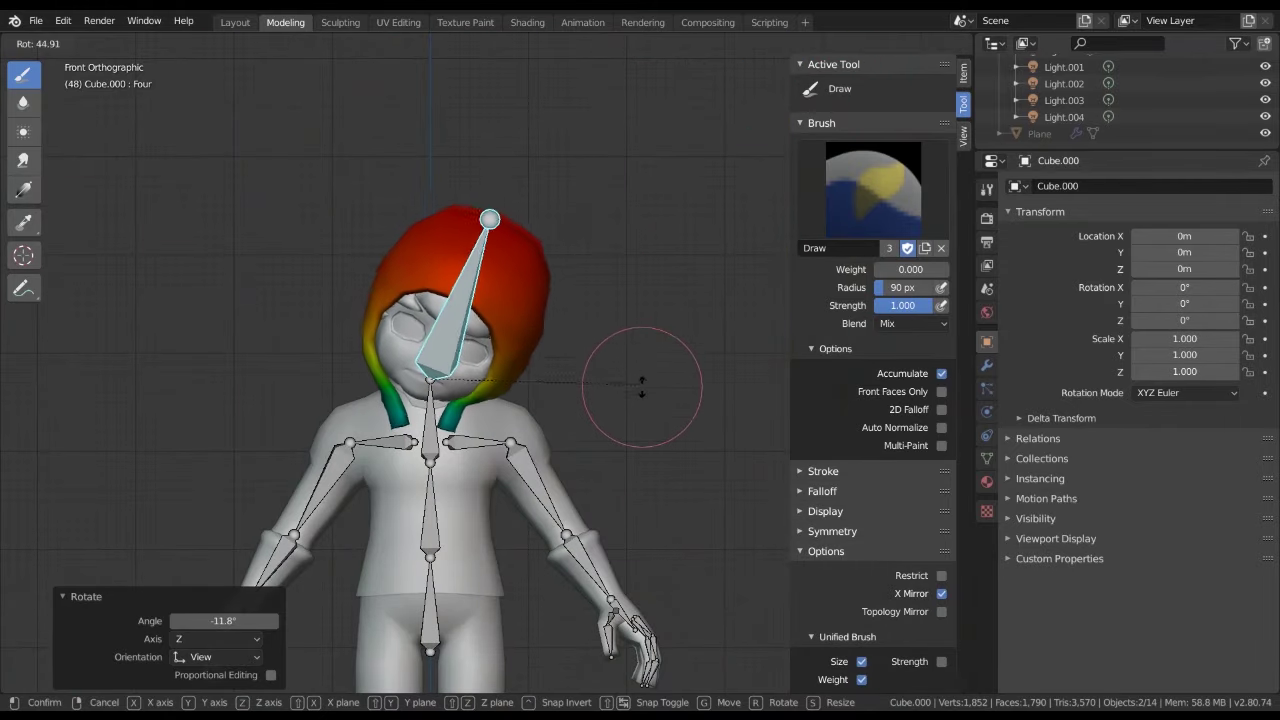
key("Escape")
key("ctrl+s")
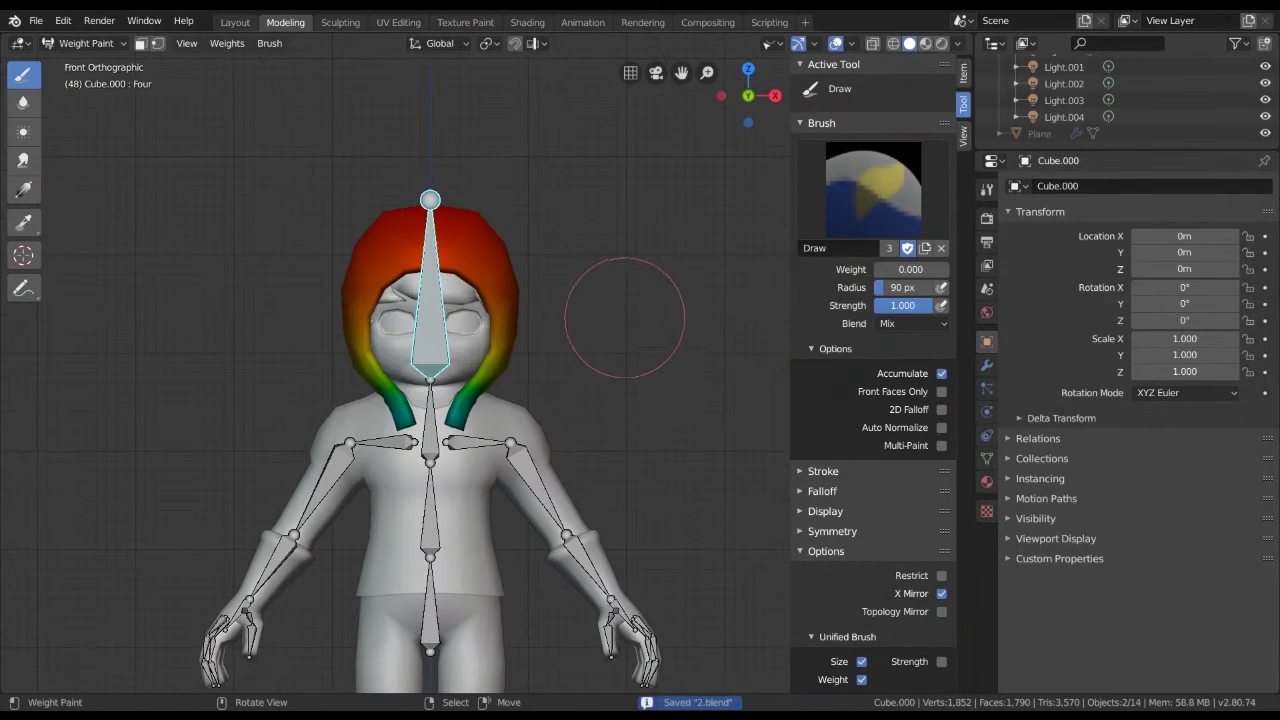
key("ctrl+Tab")
key("KP_3")
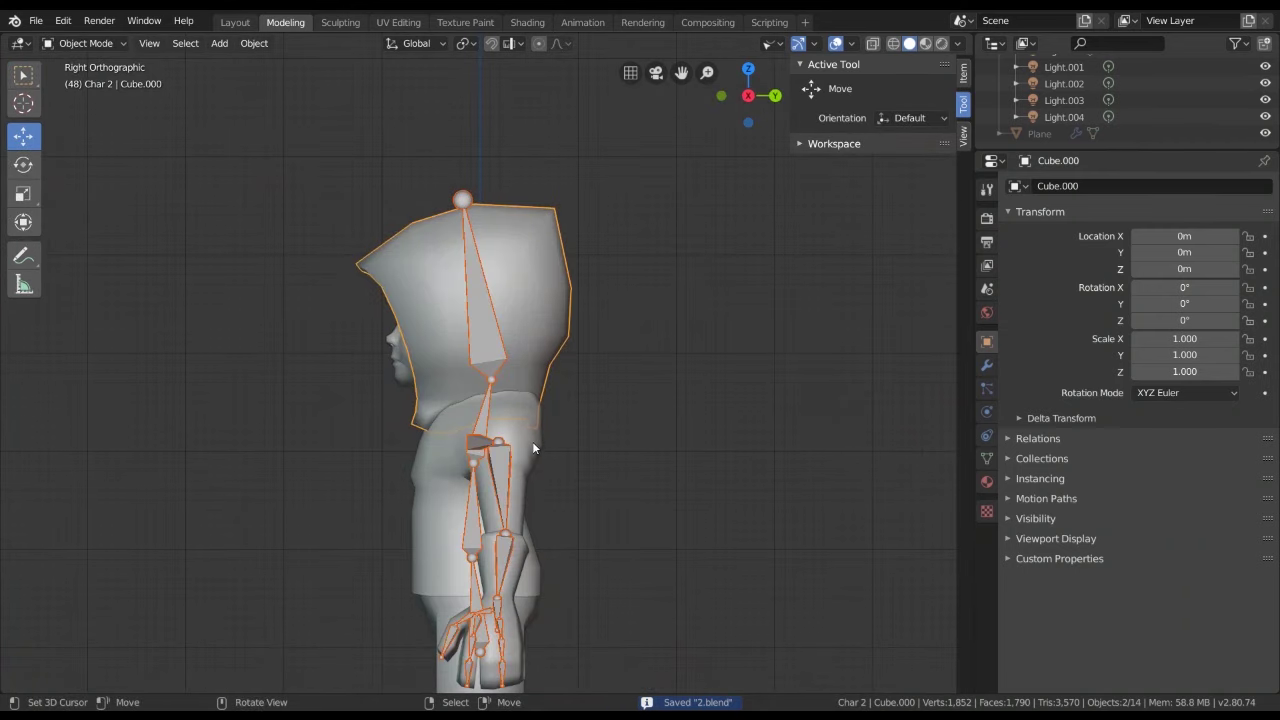
Reveal the cape, put the armature in Pose Mode, and lift the left foot bone C_Legs.L
key("alt+a")
middle_click_drag(532, 448, 562, 375)
key("alt+h")
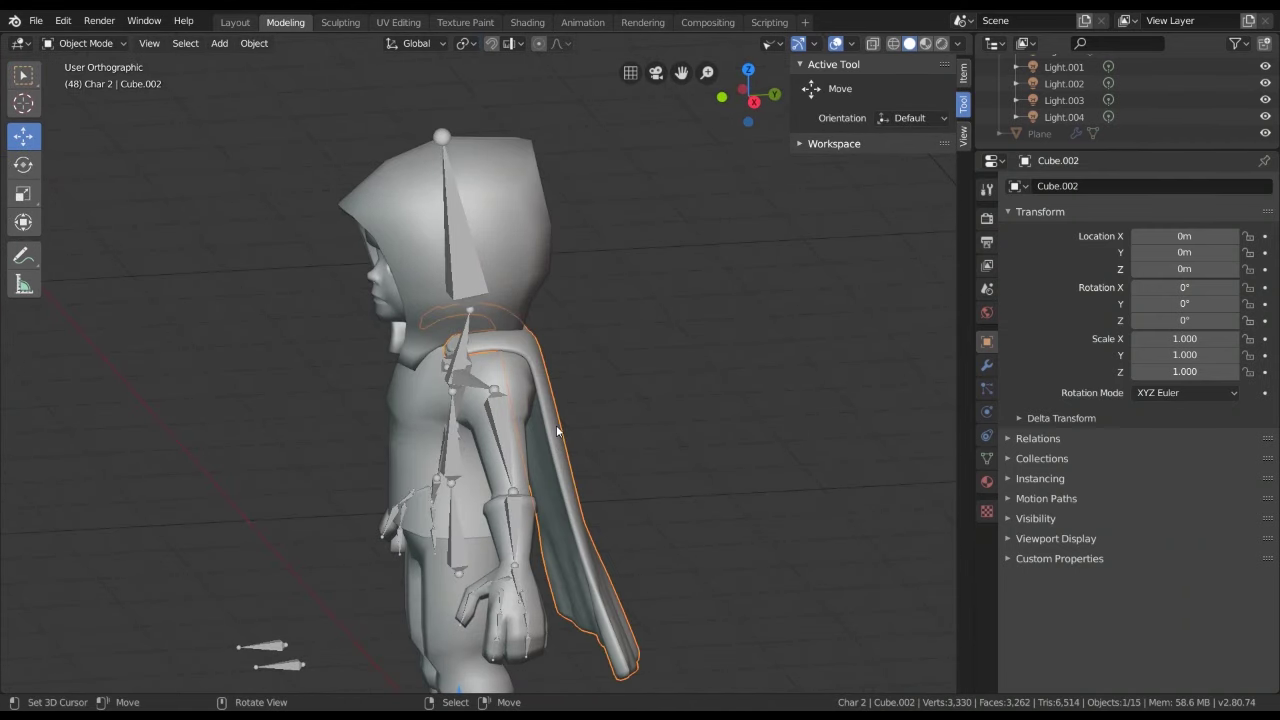
mouse_move(556, 425)
middle_mouse_down("alt")
mouse_move(420, 562)
mouse_move(441, 531)
middle_mouse_up("alt")
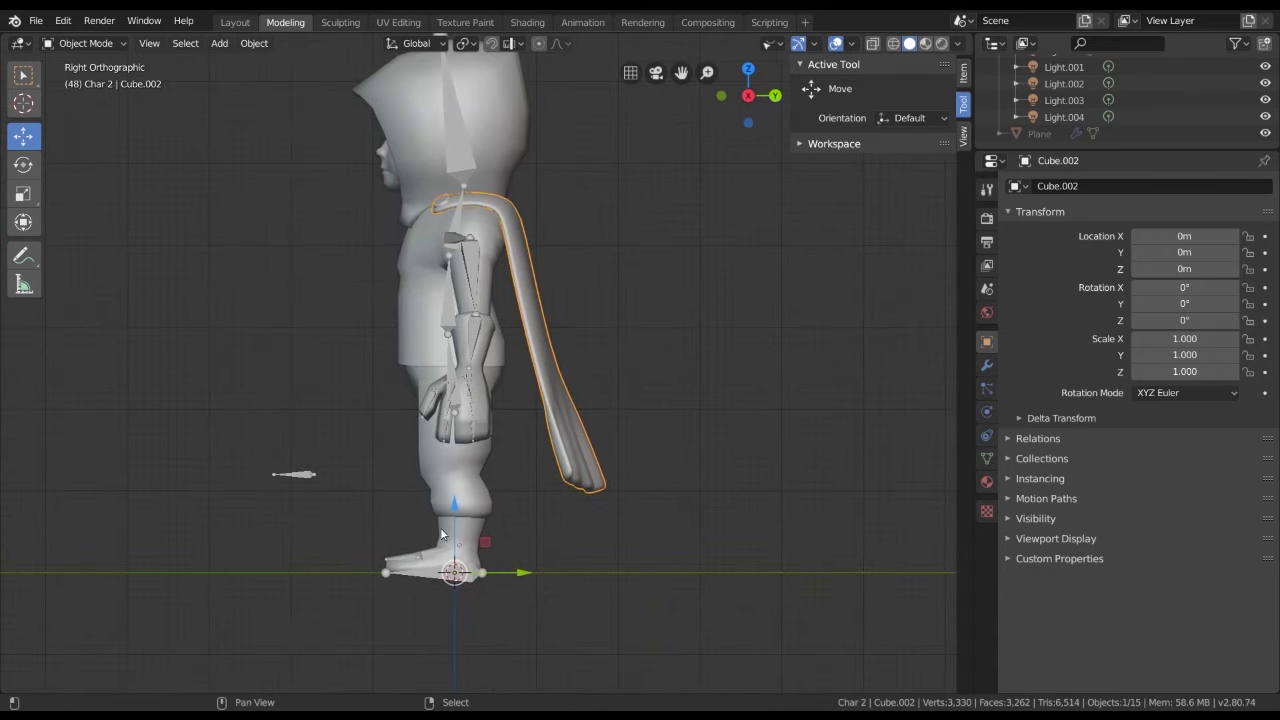
left_click(453, 570)
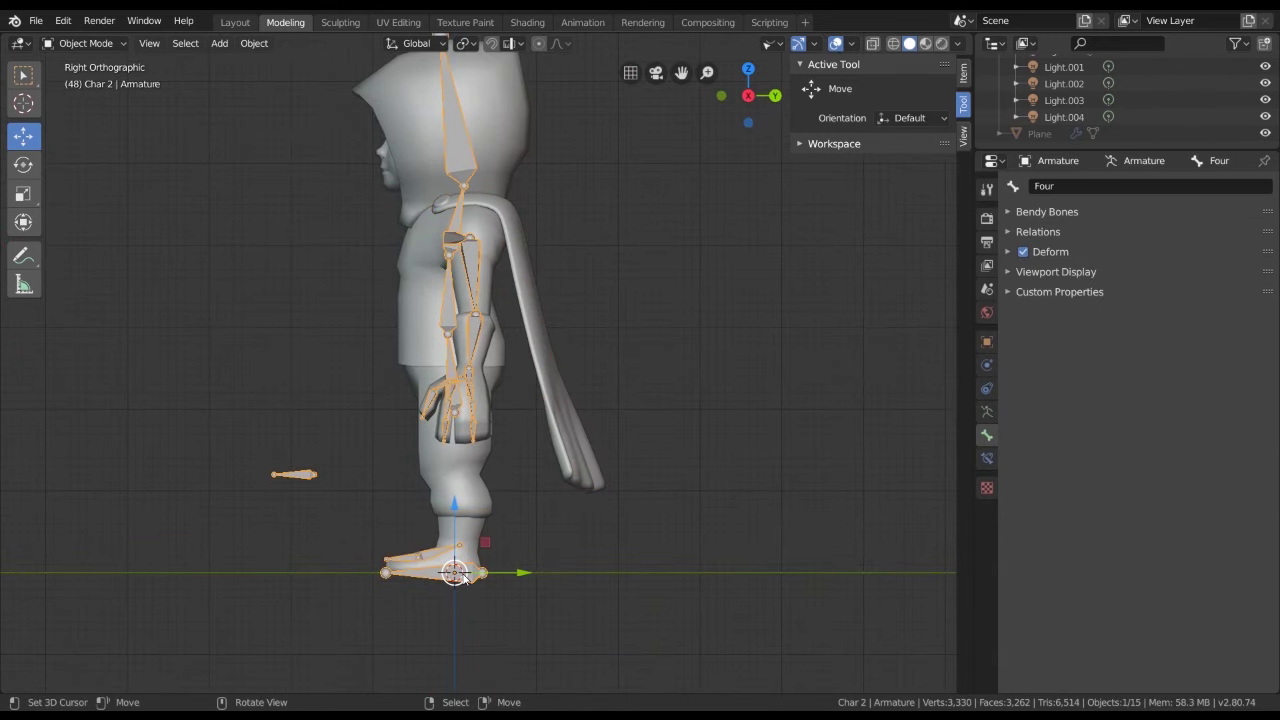
key("ctrl+Tab")
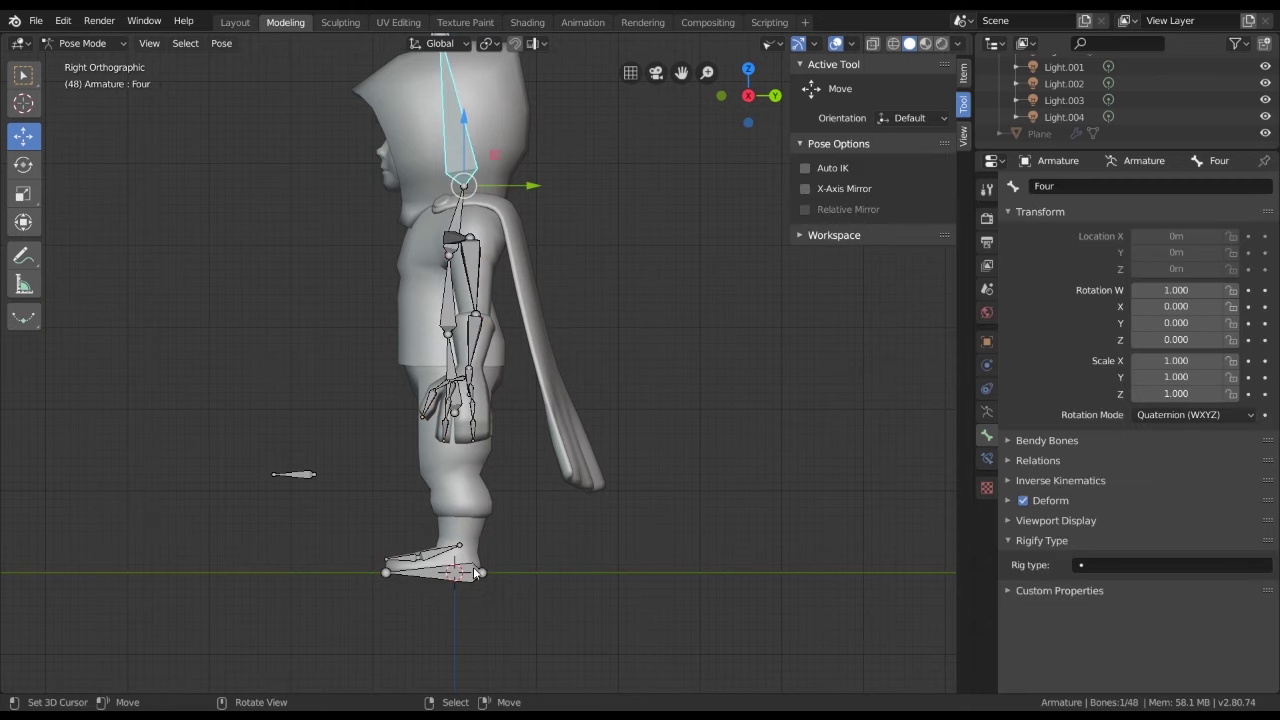
left_click(476, 572)
left_click_drag(478, 572, 426, 543)
Enable the armature's second bone layer to show the yellow and green leg bones
scroll(524, 446, "up", 2)
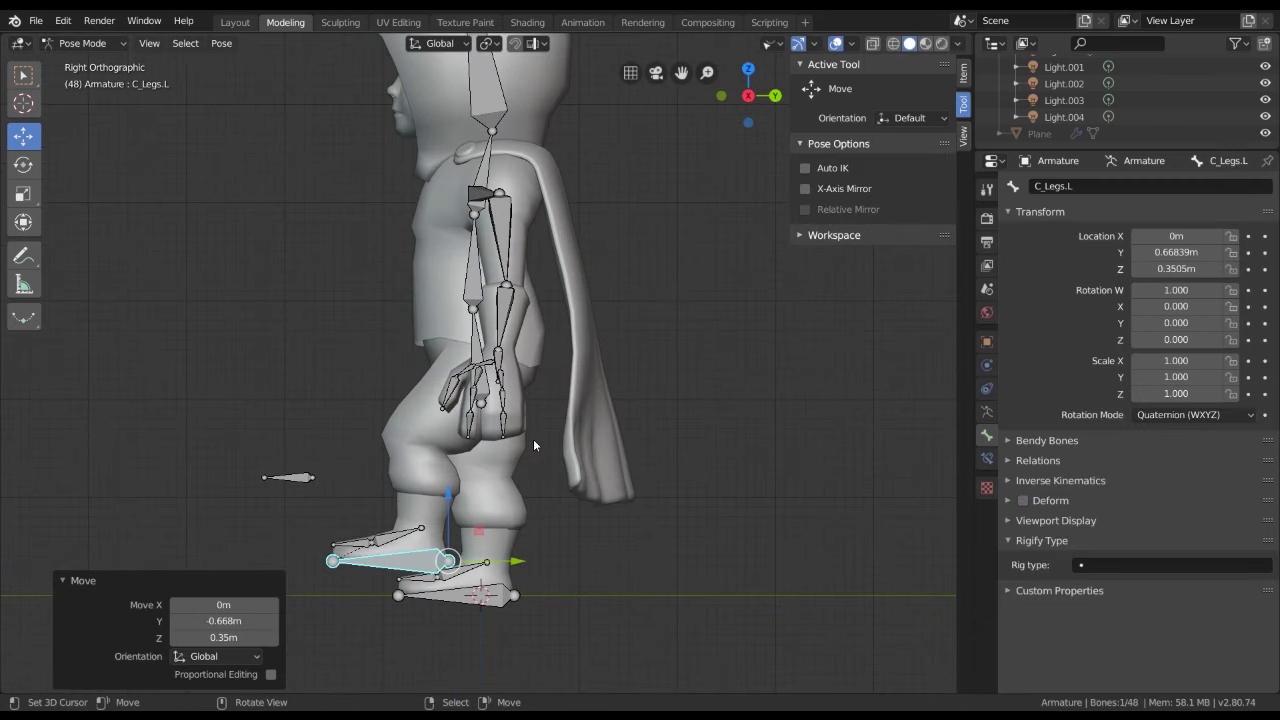
left_click(987, 458)
left_click(987, 435)
left_click(987, 412)
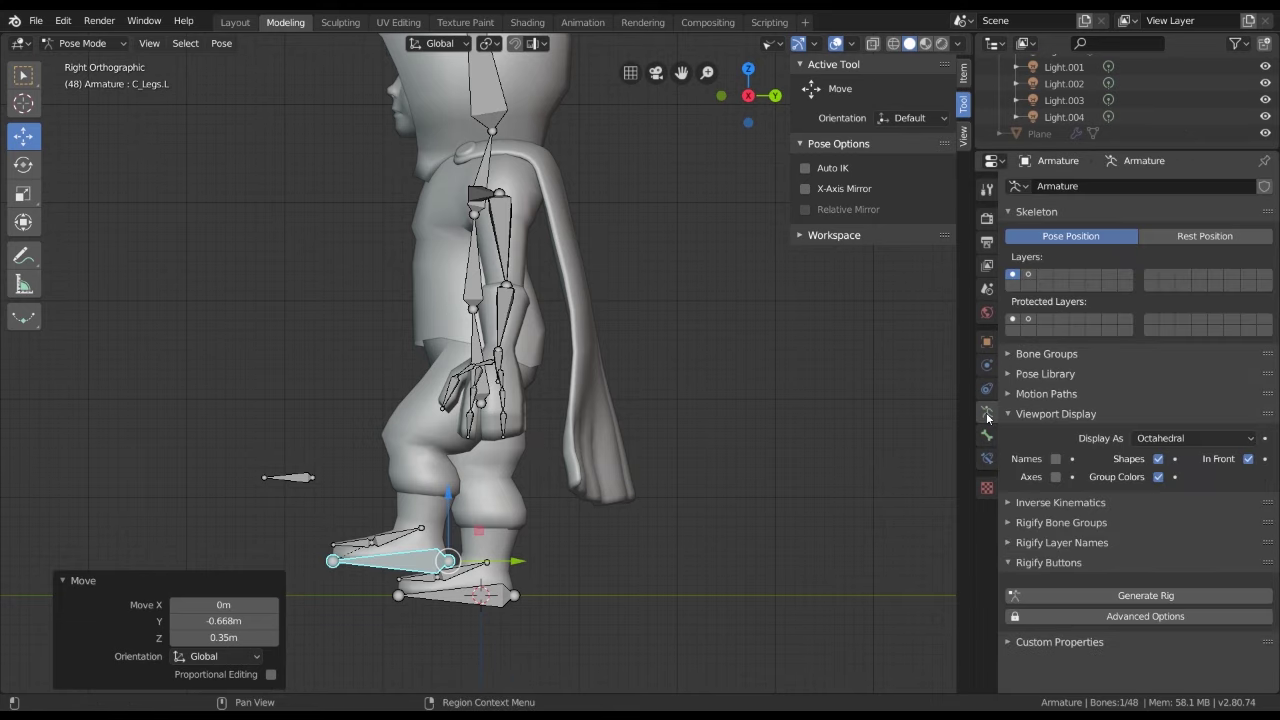
left_click(1029, 275)
scroll(427, 440, "up", 2)
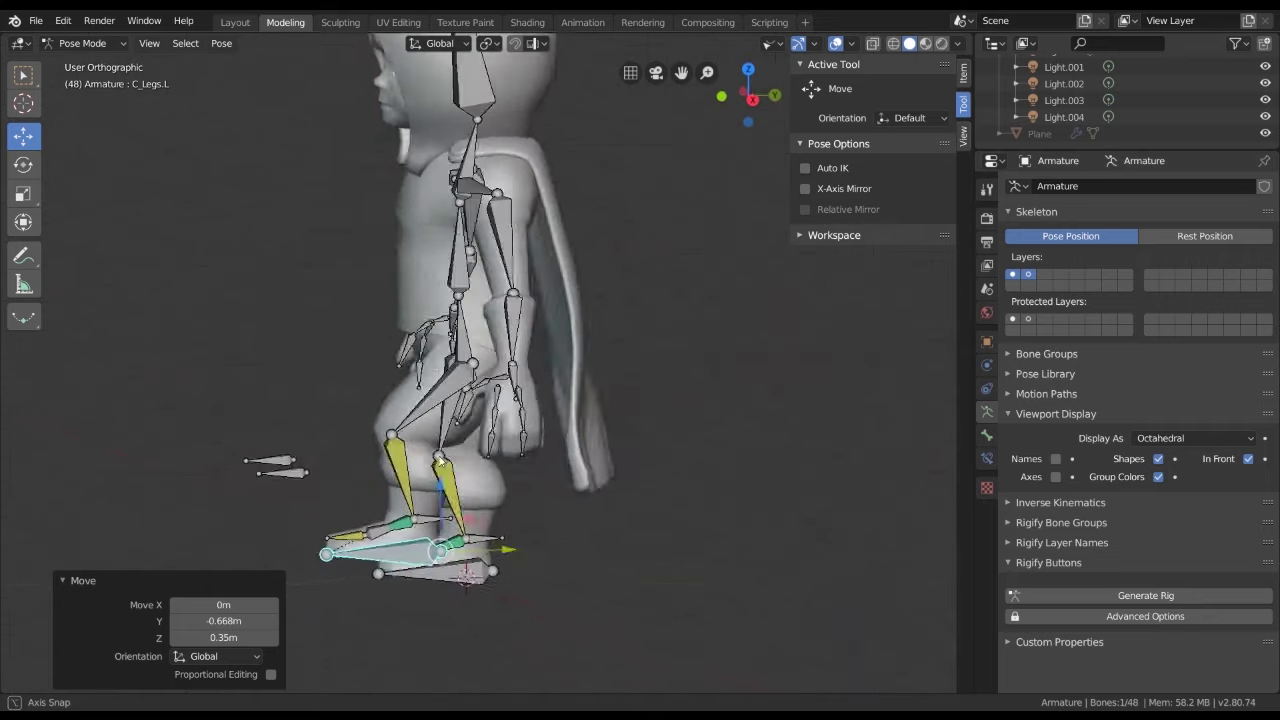
scroll(427, 500, "up", 2)
mouse_move(427, 507)
middle_mouse_down()
mouse_move(491, 405)
mouse_move(435, 472)
middle_mouse_up()
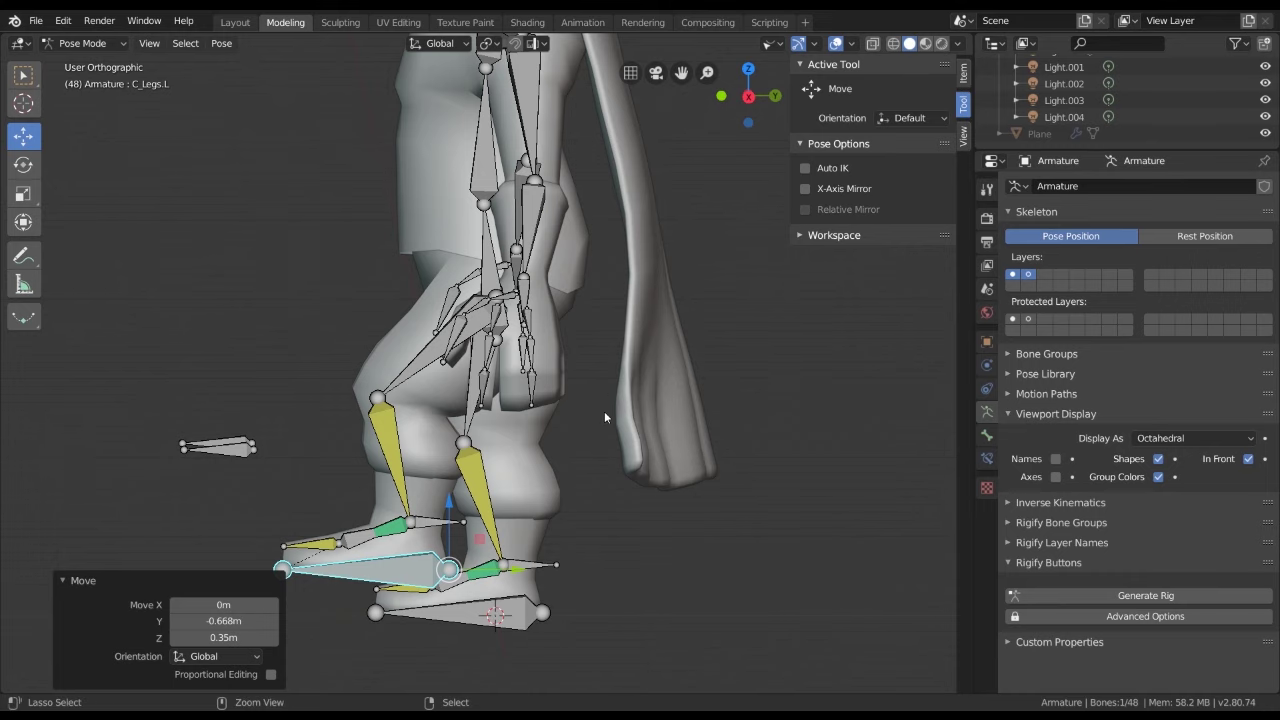
Return to Object Mode and add the leg mesh Cube.002 to the selection
key("Tab")
key("Tab")
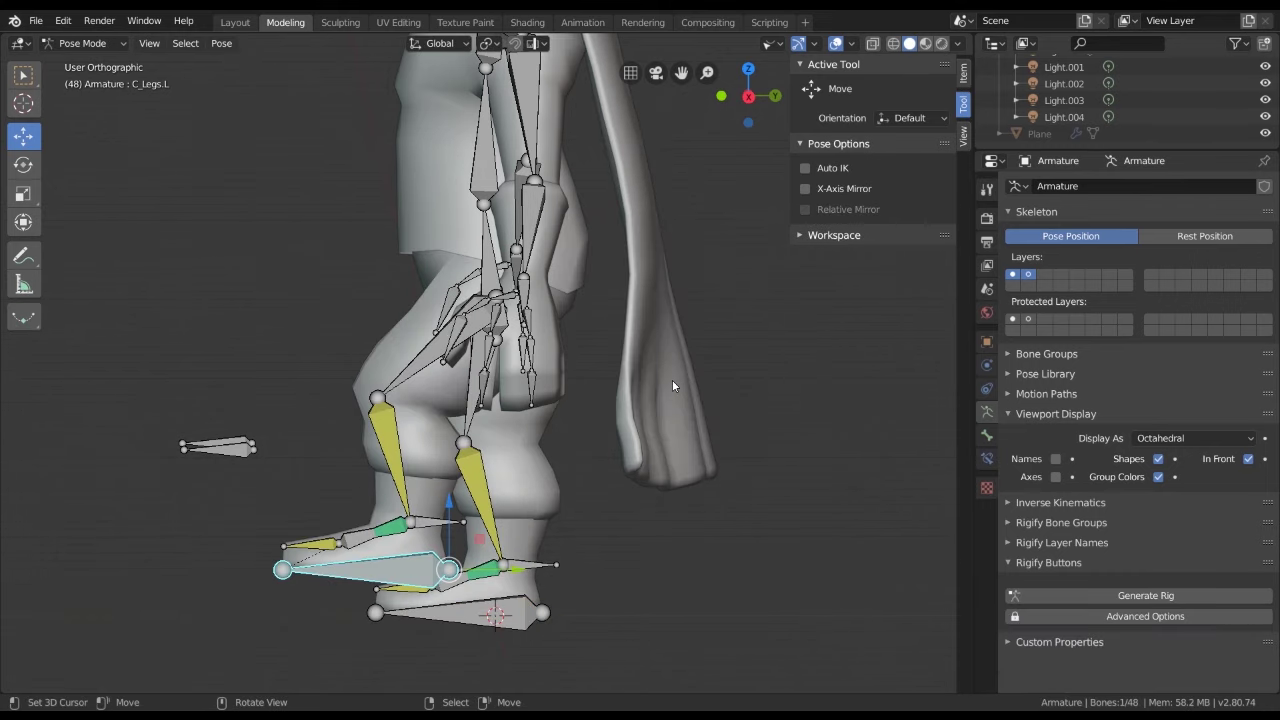
key("ctrl+Tab")
left_click(676, 399, "shift")
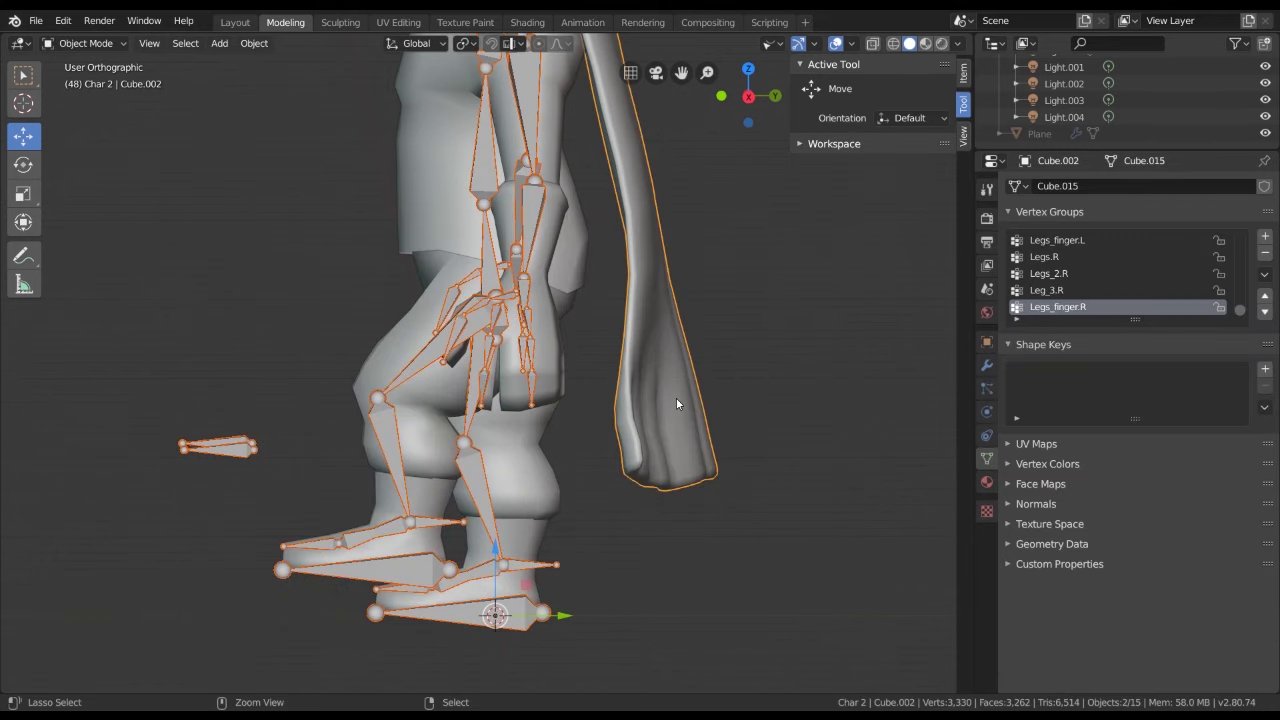
Weight paint Cube.002 with the left thigh bone selected and a 147 px brush radius
key("ctrl+Tab")
key("KP_3")
left_click(395, 548, "ctrl")
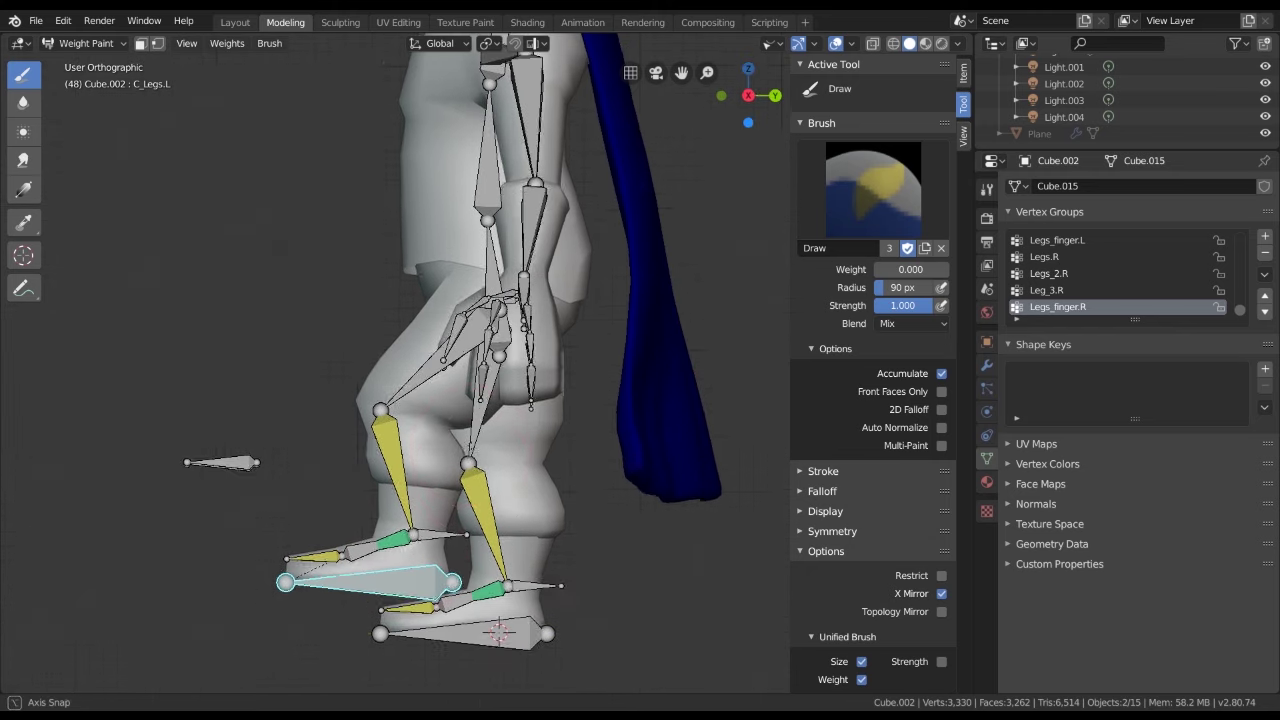
mouse_move(395, 548)
middle_mouse_down()
mouse_move(382, 330)
mouse_move(430, 340)
middle_mouse_up()
left_click(382, 330, "ctrl")
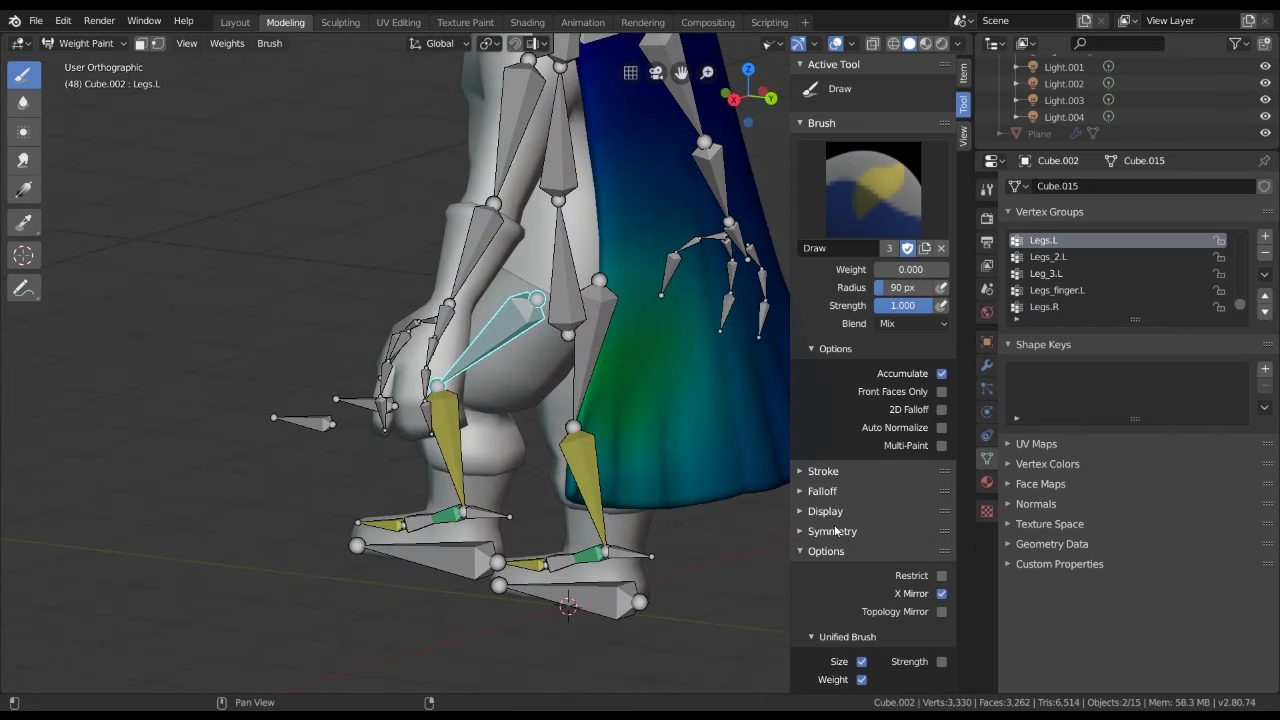
mouse_move(636, 212)
middle_mouse_down()
mouse_move(577, 296)
mouse_move(500, 244)
middle_mouse_up()
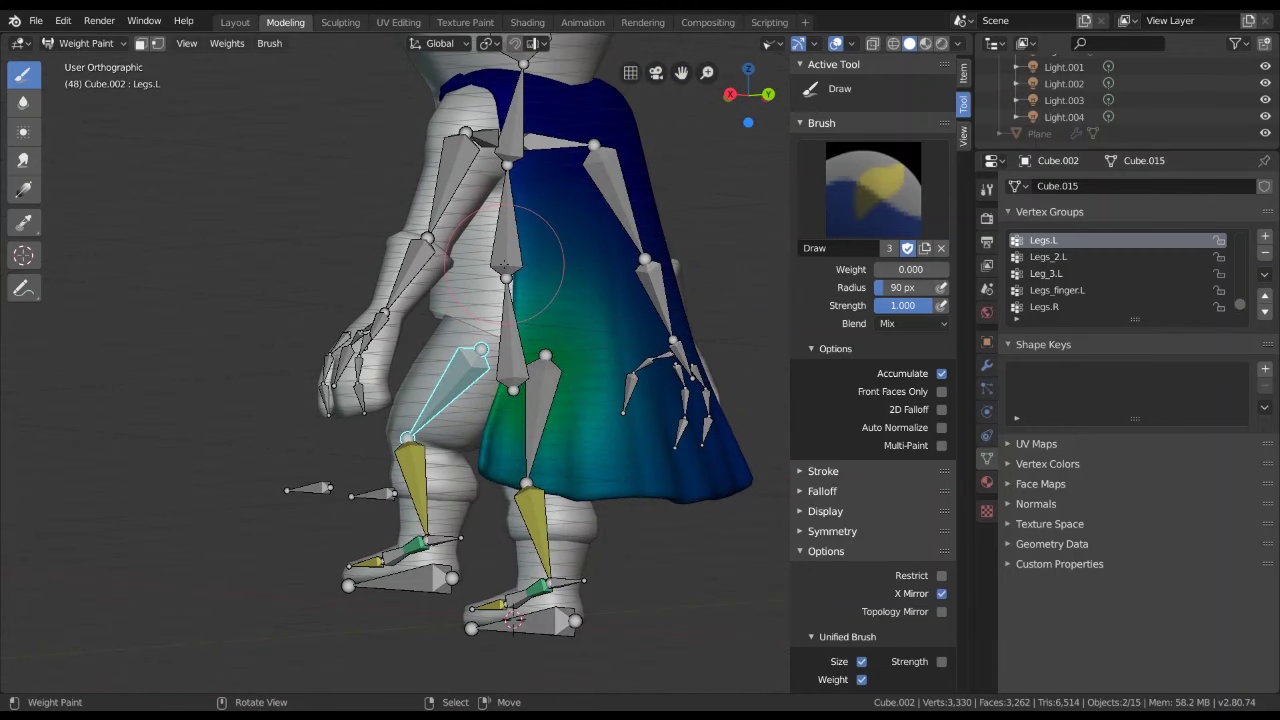
key("f")
left_click(595, 290)
Paint the cape's Legs.L weight down to zero
mouse_move(595, 290)
middle_mouse_down()
mouse_move(447, 362)
mouse_move(270, 365)
middle_mouse_up()
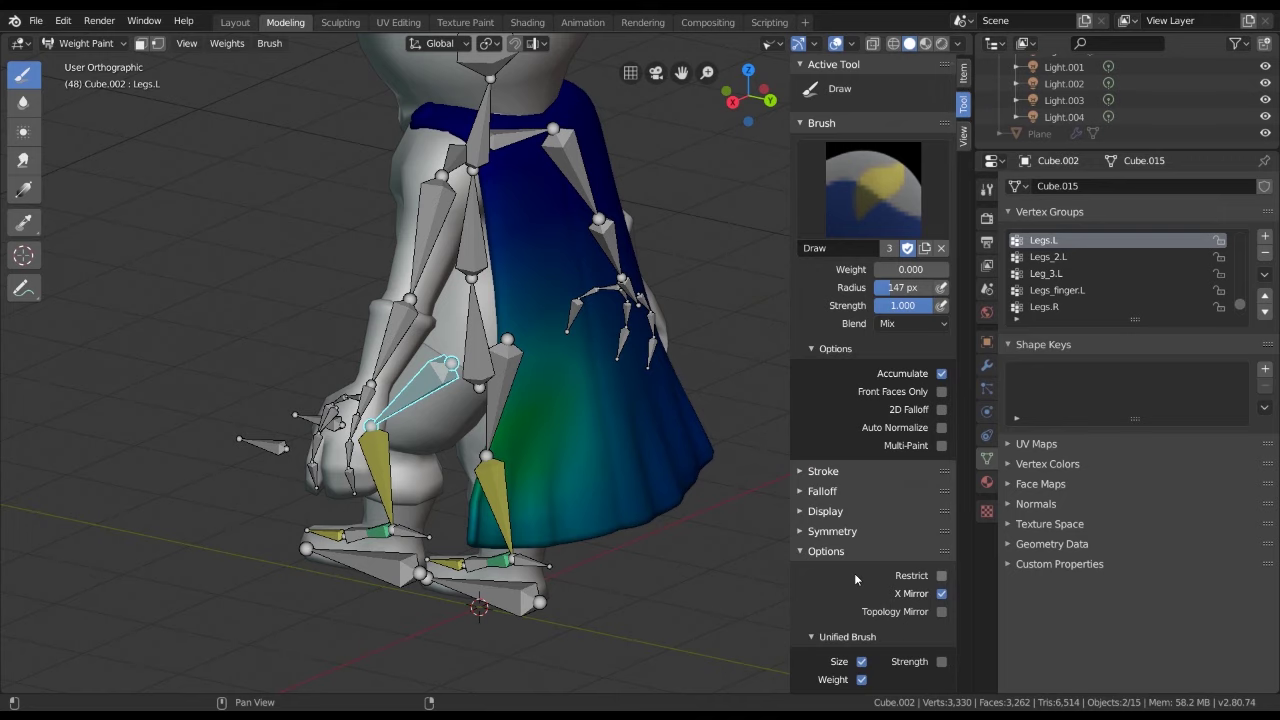
middle_click_drag(774, 587, 597, 318)
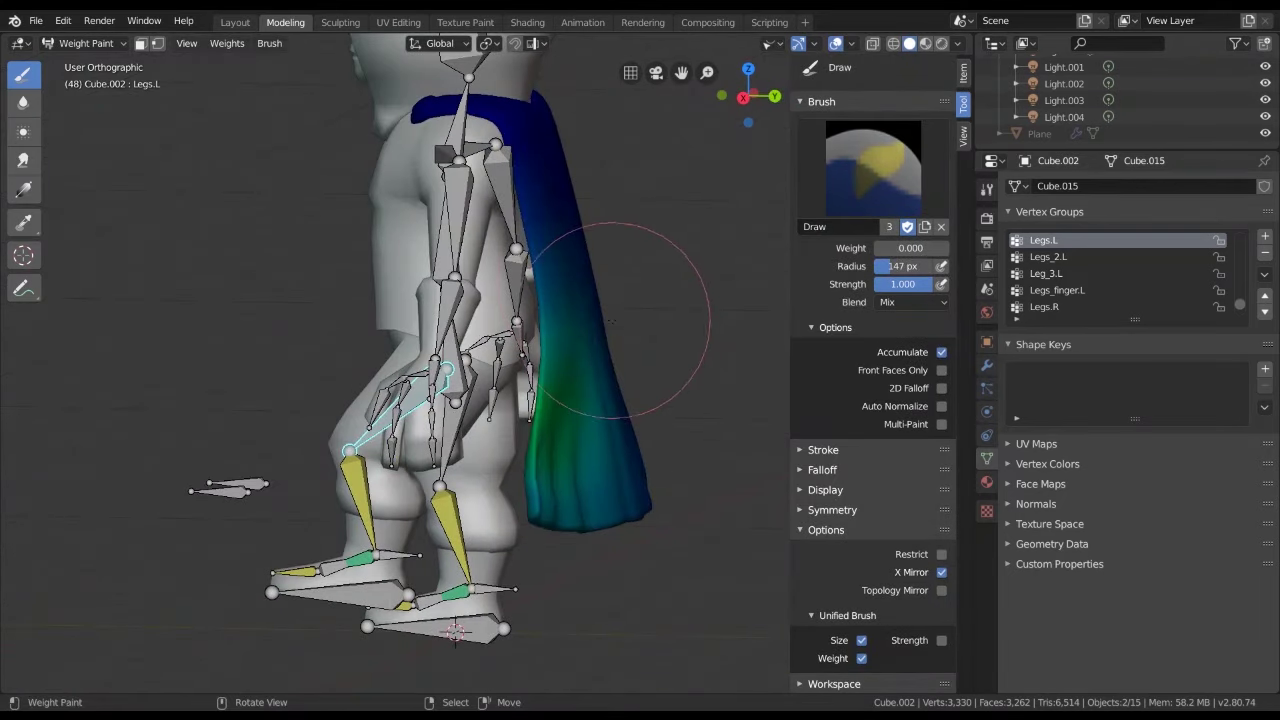
left_click_drag(595, 319, 645, 392)
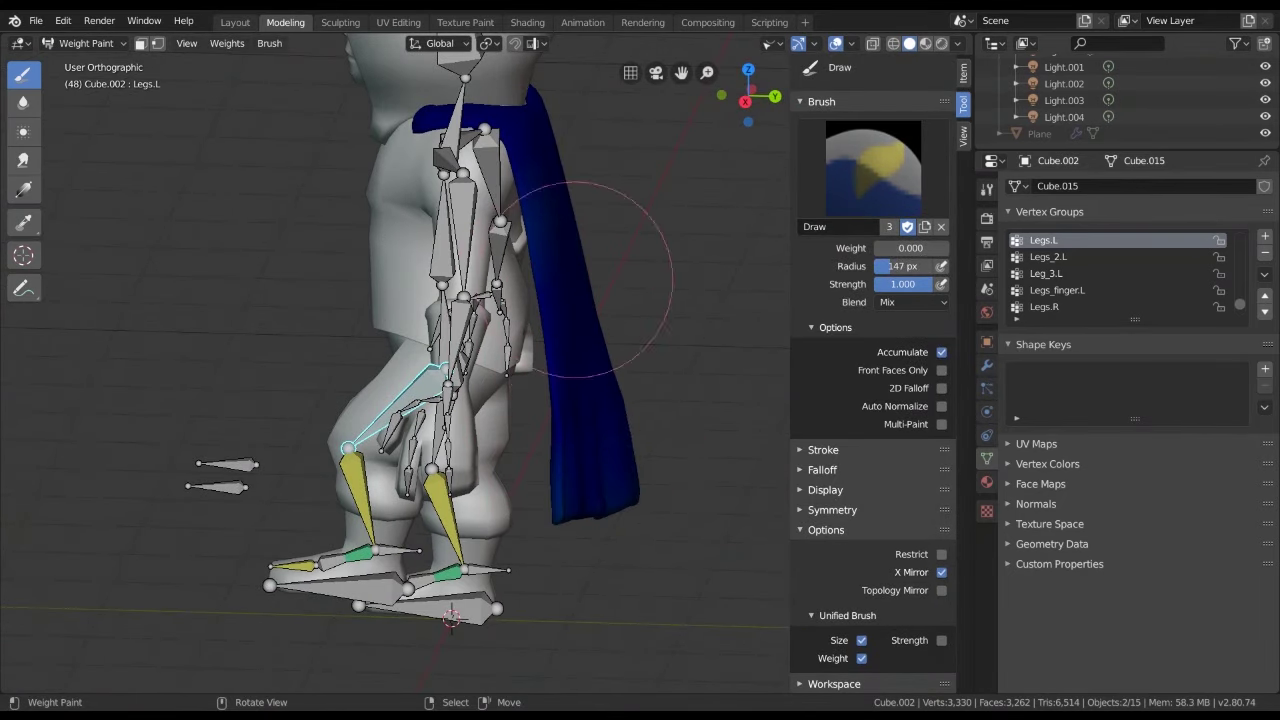
middle_click_drag(645, 392, 657, 471)
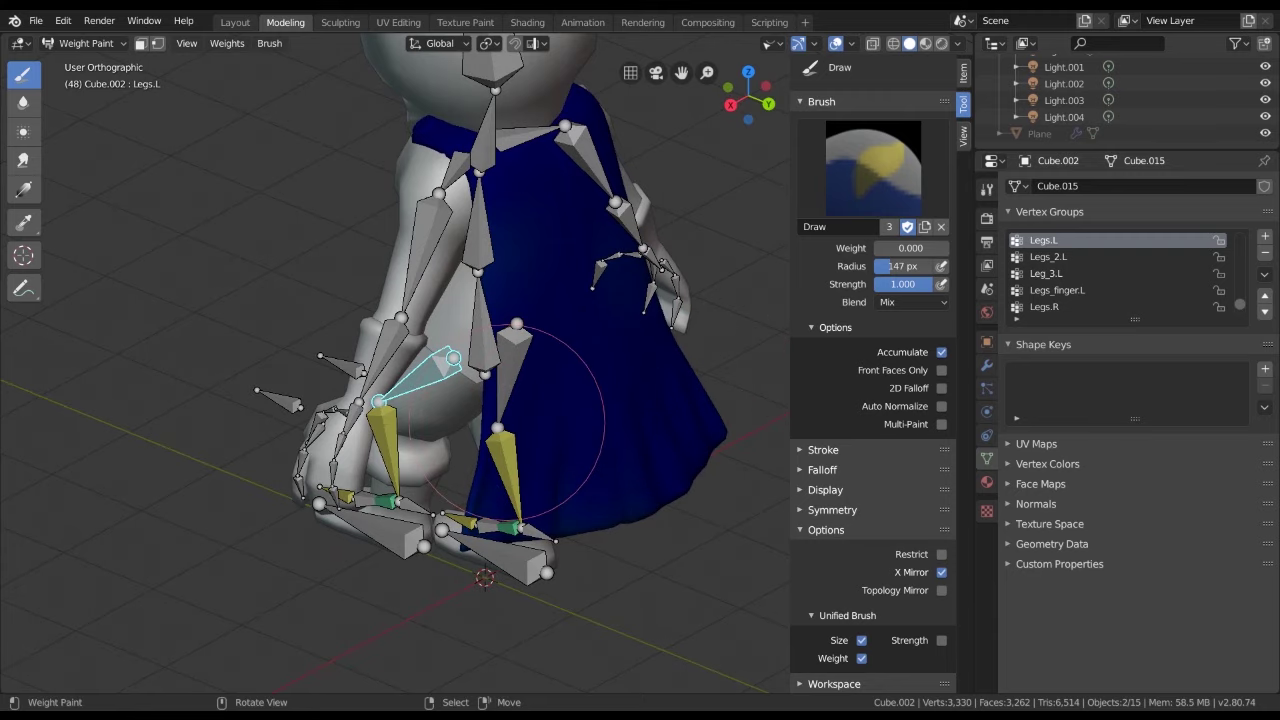
middle_click_drag(571, 457, 587, 307)
middle_click_drag(606, 471, 543, 528)
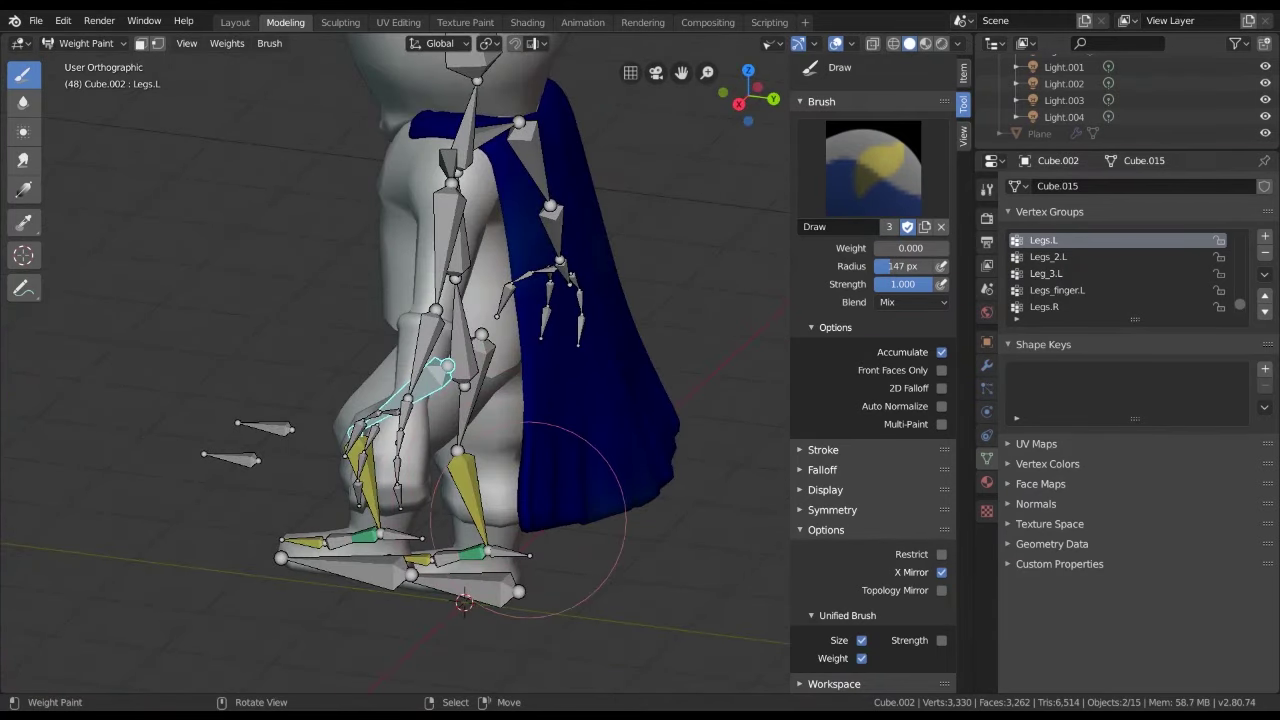
mouse_move(648, 390)
middle_mouse_down()
mouse_move(555, 512)
mouse_move(617, 450)
mouse_move(590, 366)
middle_mouse_up()
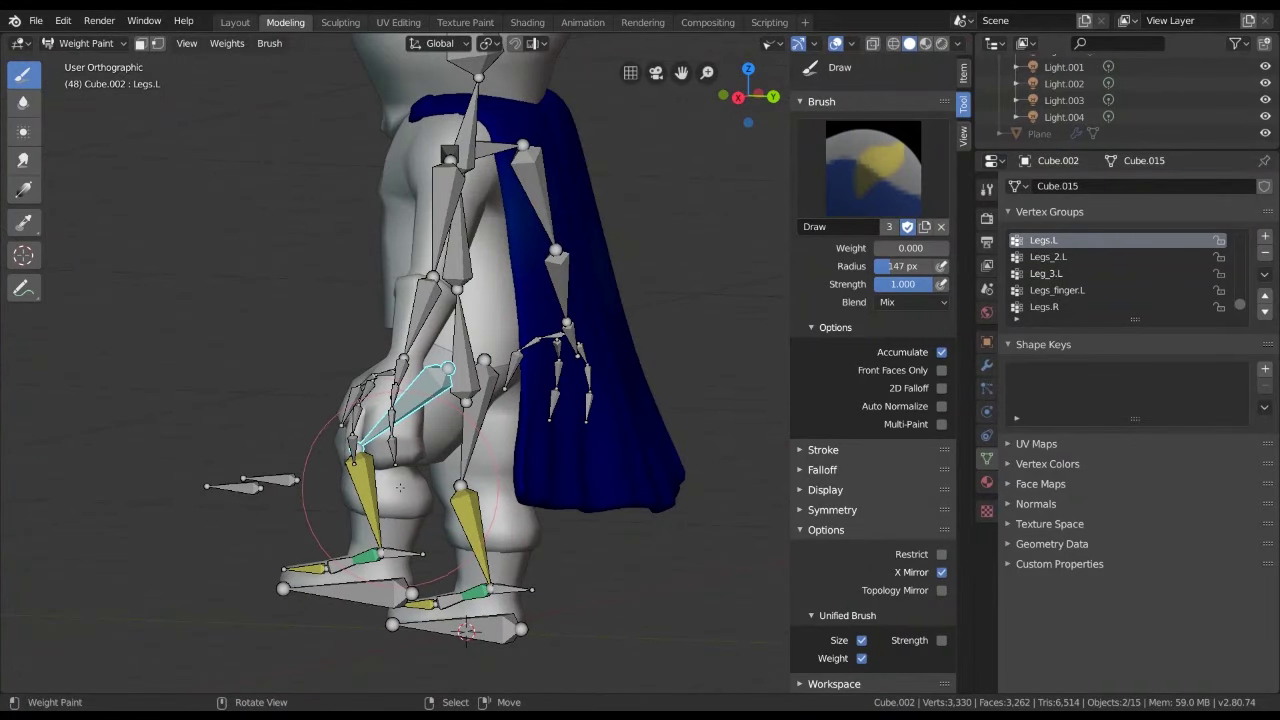
Paint the cape's Legs_2.L weight to zero from the lower-leg bone, then check the toe bone
left_click(371, 477, "ctrl")
middle_click_drag(450, 445, 505, 485)
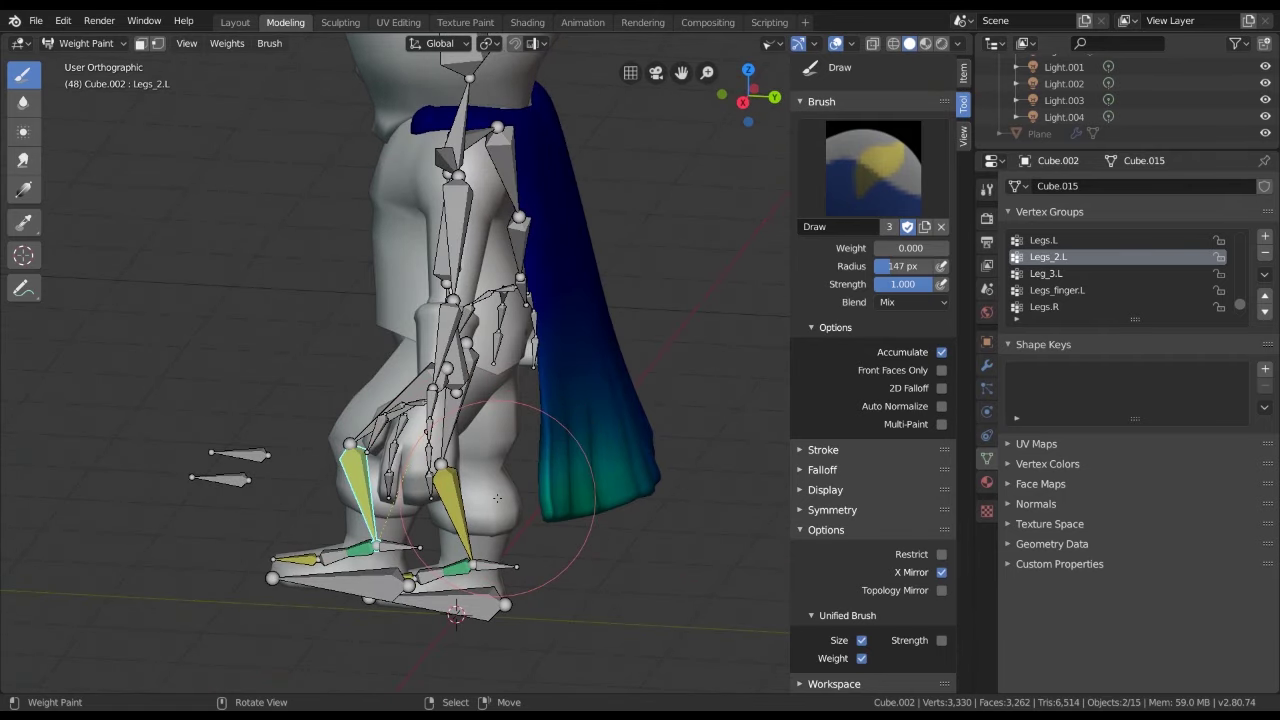
mouse_move(497, 497)
left_mouse_down()
mouse_move(586, 457)
mouse_move(557, 414)
left_mouse_up()
middle_click_drag(557, 414, 510, 425)
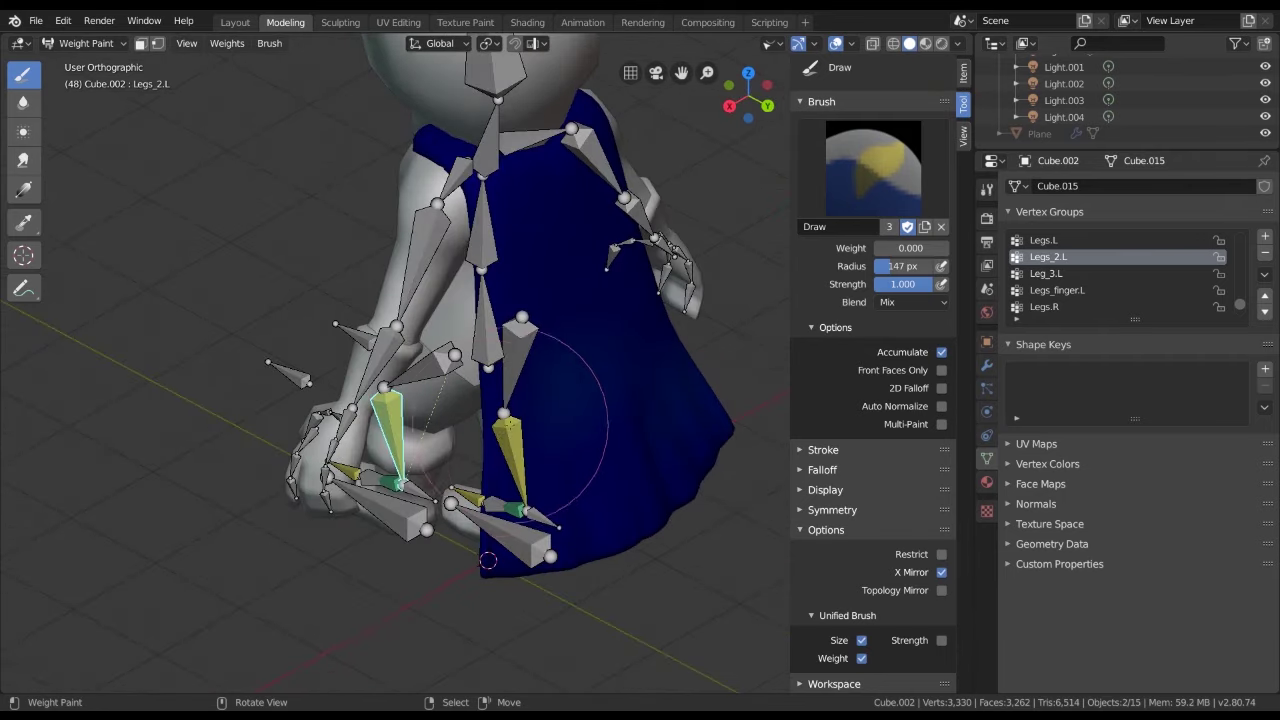
middle_click_drag(672, 410, 352, 435)
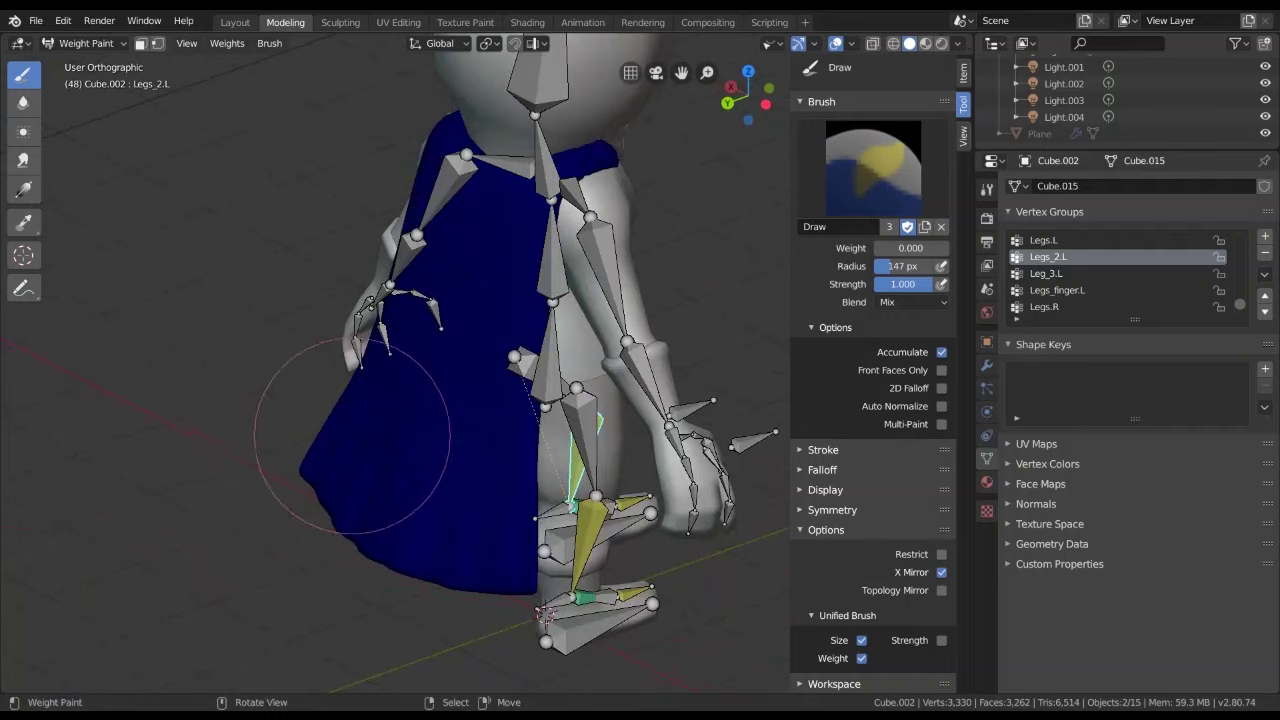
middle_click_drag(317, 543, 441, 576)
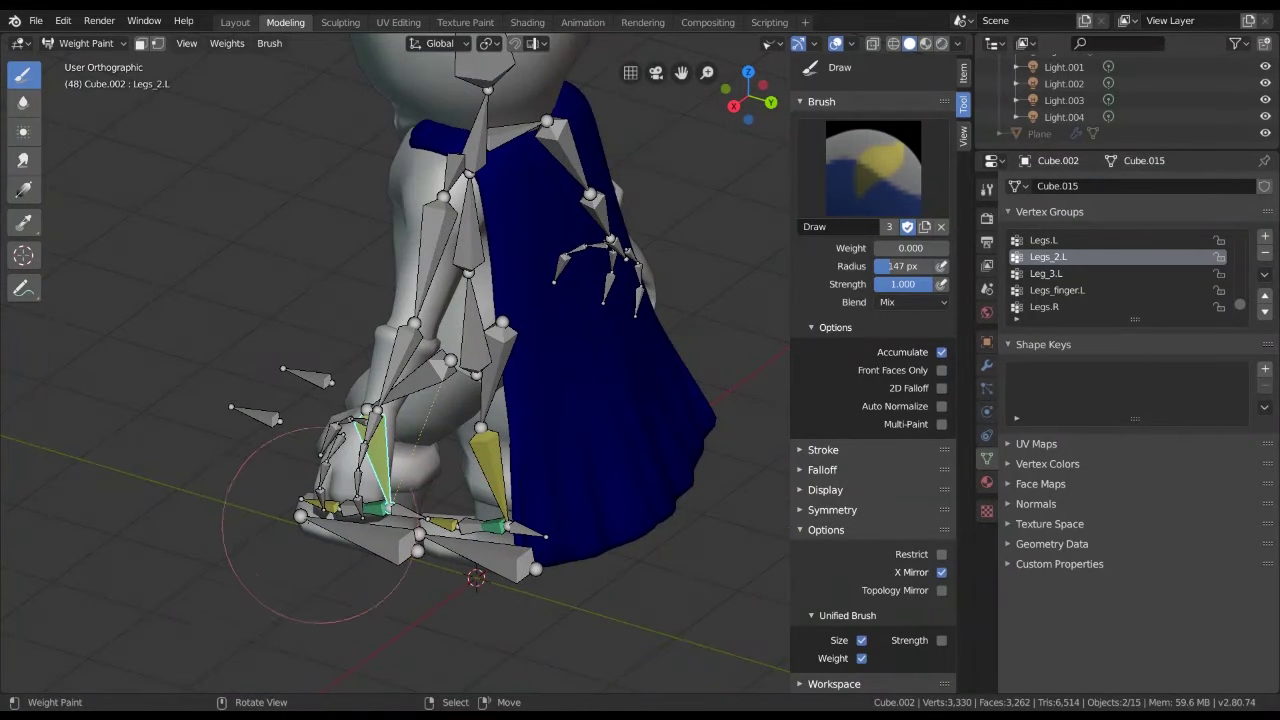
mouse_move(318, 526)
middle_mouse_down()
mouse_move(354, 575)
mouse_move(405, 530)
middle_mouse_up()
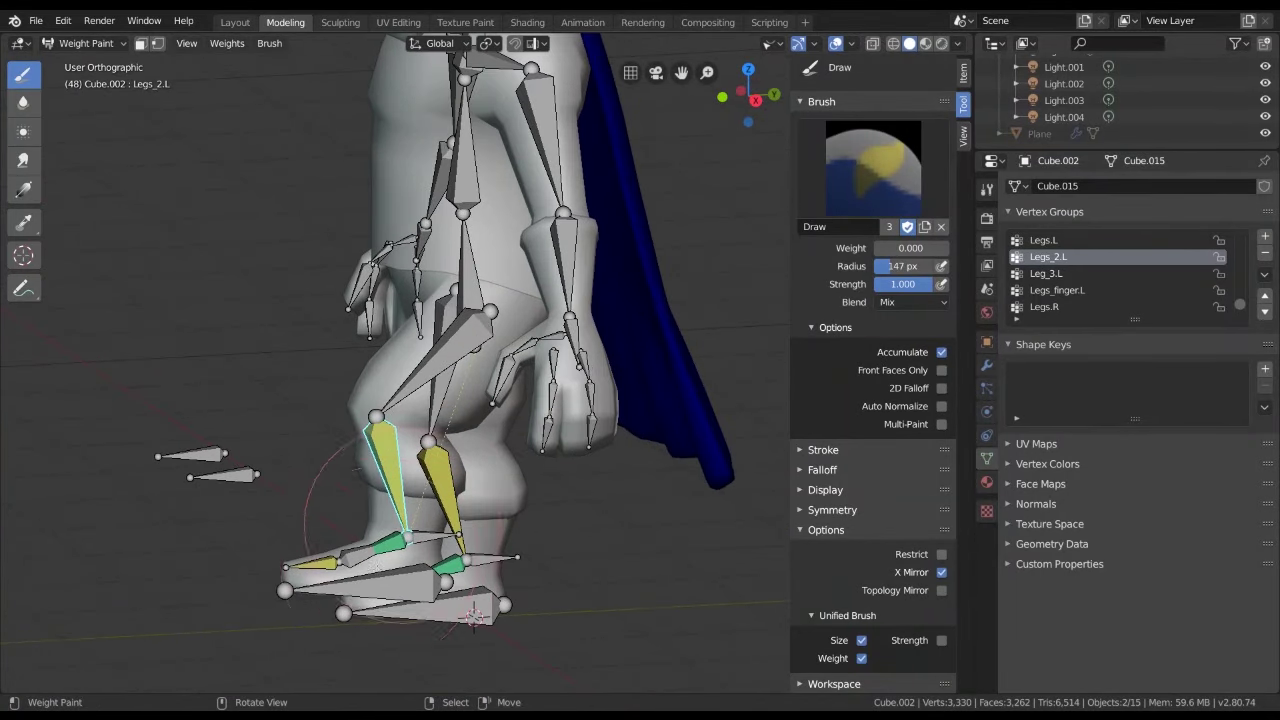
left_click(322, 572, "ctrl")
Select the Base and sec bones, test a forward bend of the upper body, then undo it
mouse_move(329, 580)
middle_mouse_down()
mouse_move(371, 600)
mouse_move(400, 588)
mouse_move(445, 340)
middle_mouse_up()
left_click(381, 575, "ctrl")
left_click(445, 330, "ctrl")
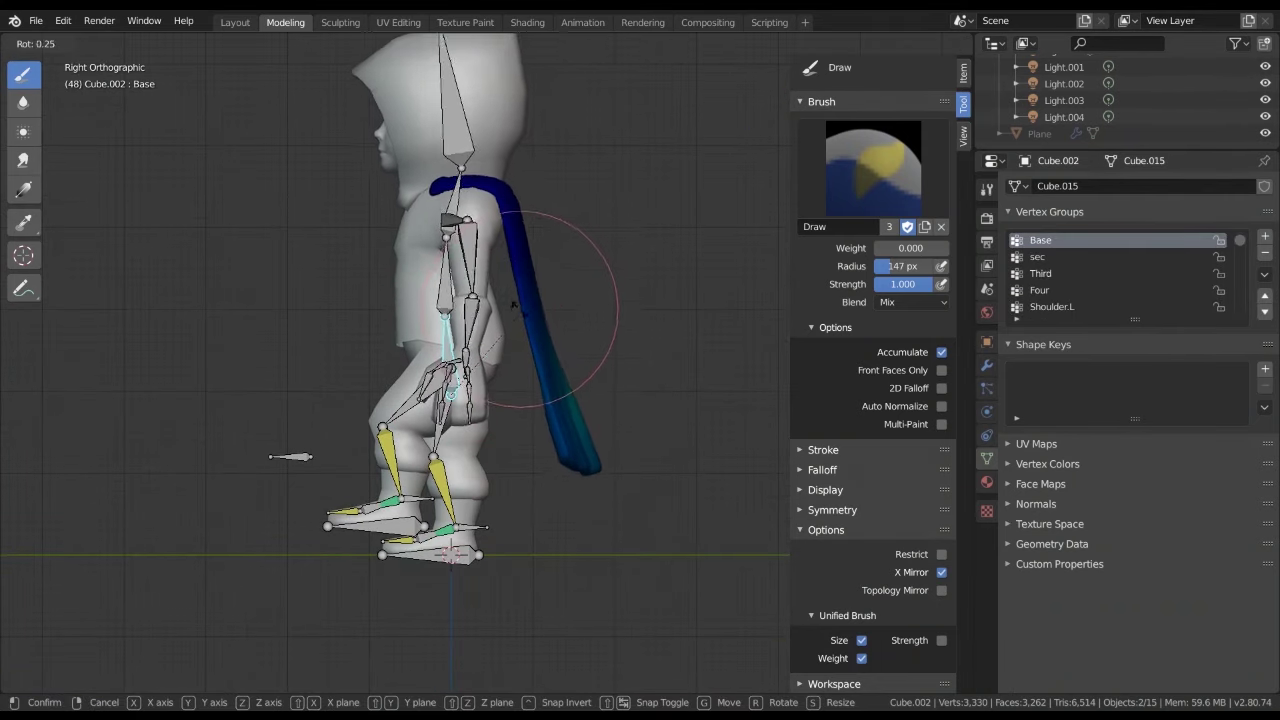
middle_click_drag(487, 396, 462, 316)
left_click(462, 316, "ctrl")
key("r")
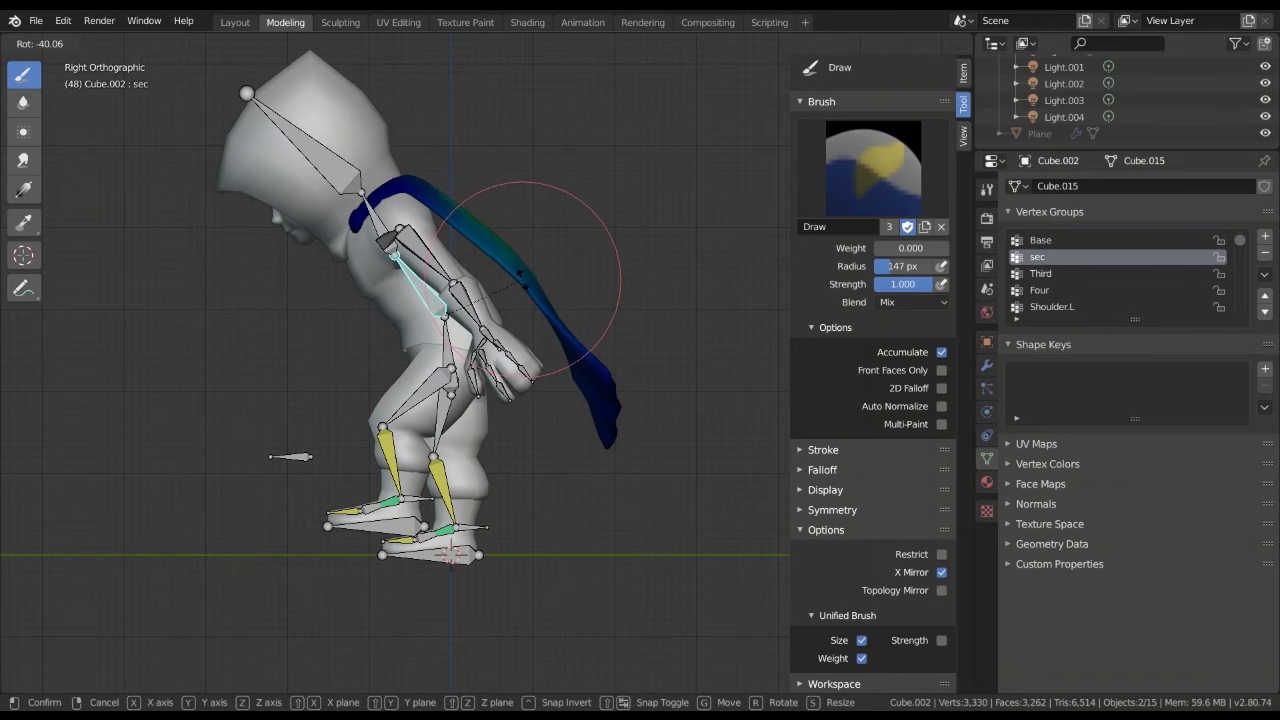
left_click(521, 281)
key("ctrl+z")
Bend the Third bone forward about -39.5° to test the cape weights
mouse_move(400, 457)
middle_mouse_down()
mouse_move(470, 420)
mouse_move(514, 280)
middle_mouse_up()
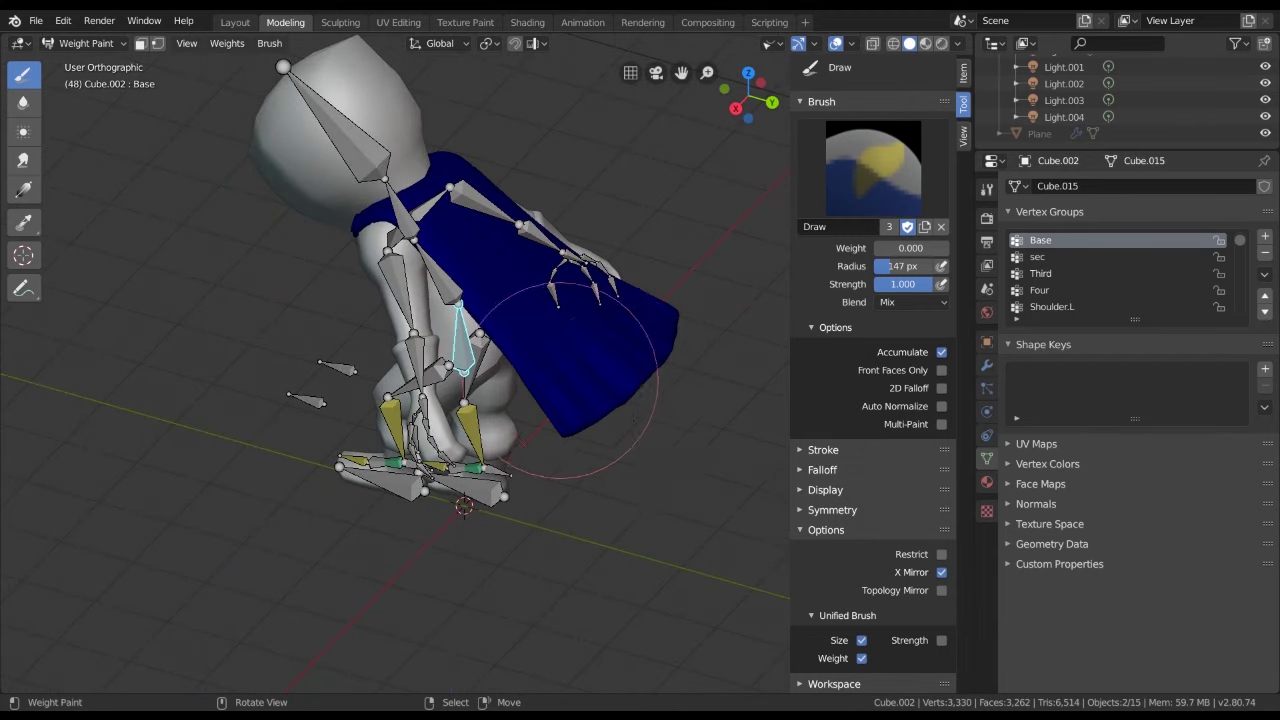
middle_click_drag(565, 381, 416, 271, "alt")
left_click(391, 247, "ctrl")
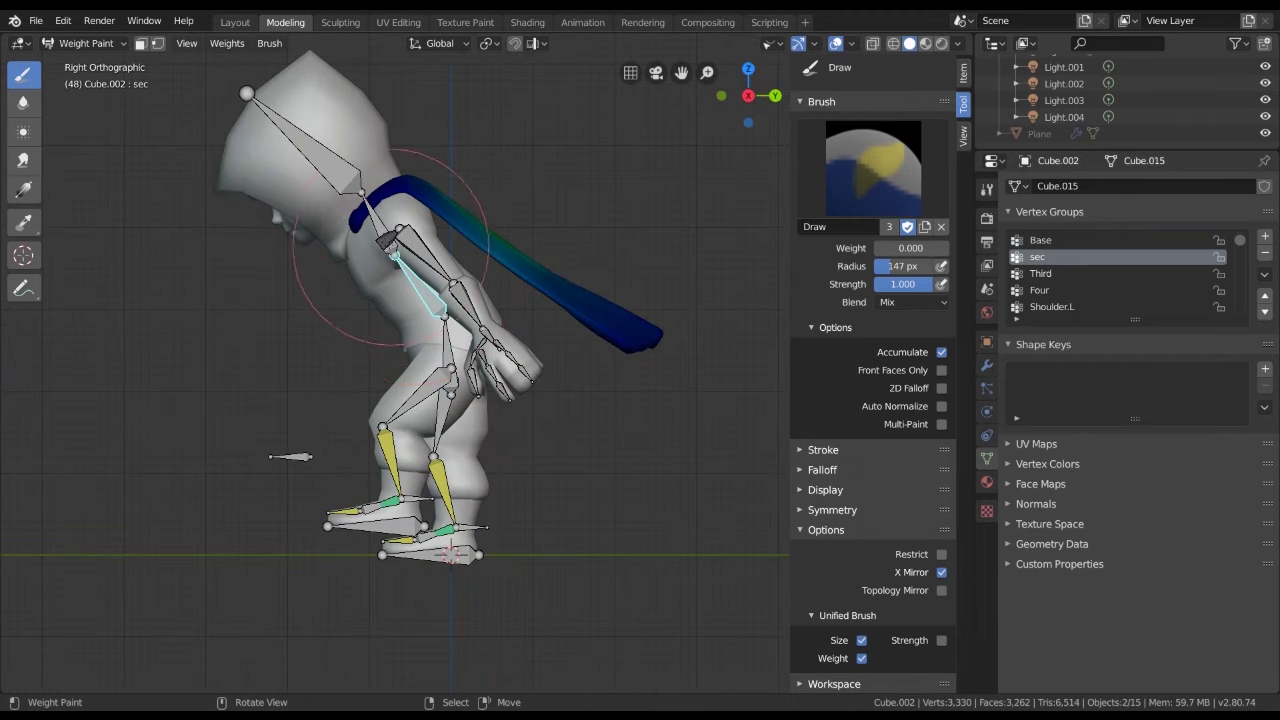
left_click(390, 238, "ctrl")
key("r")
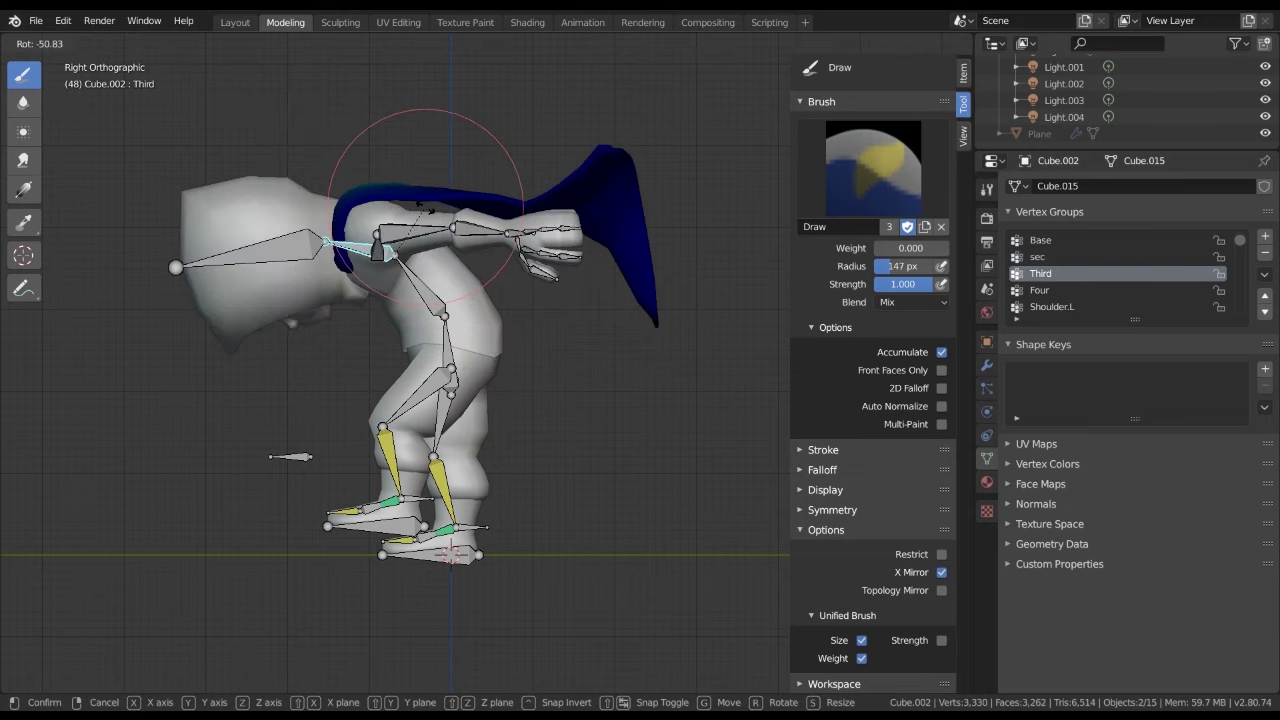
left_click(420, 275)
left_click(420, 275, "ctrl")
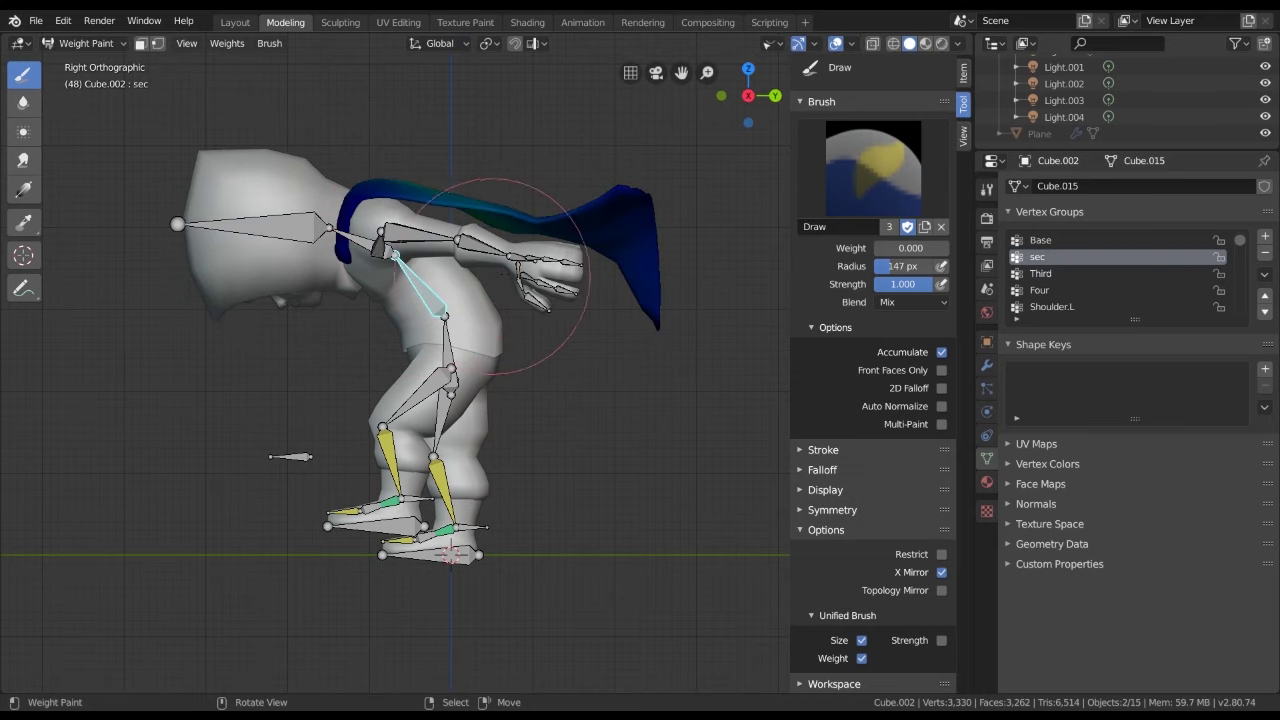
Inspect the arm and cape weights from several angles with the sec bone selected
middle_click_drag(420, 275, 400, 400)
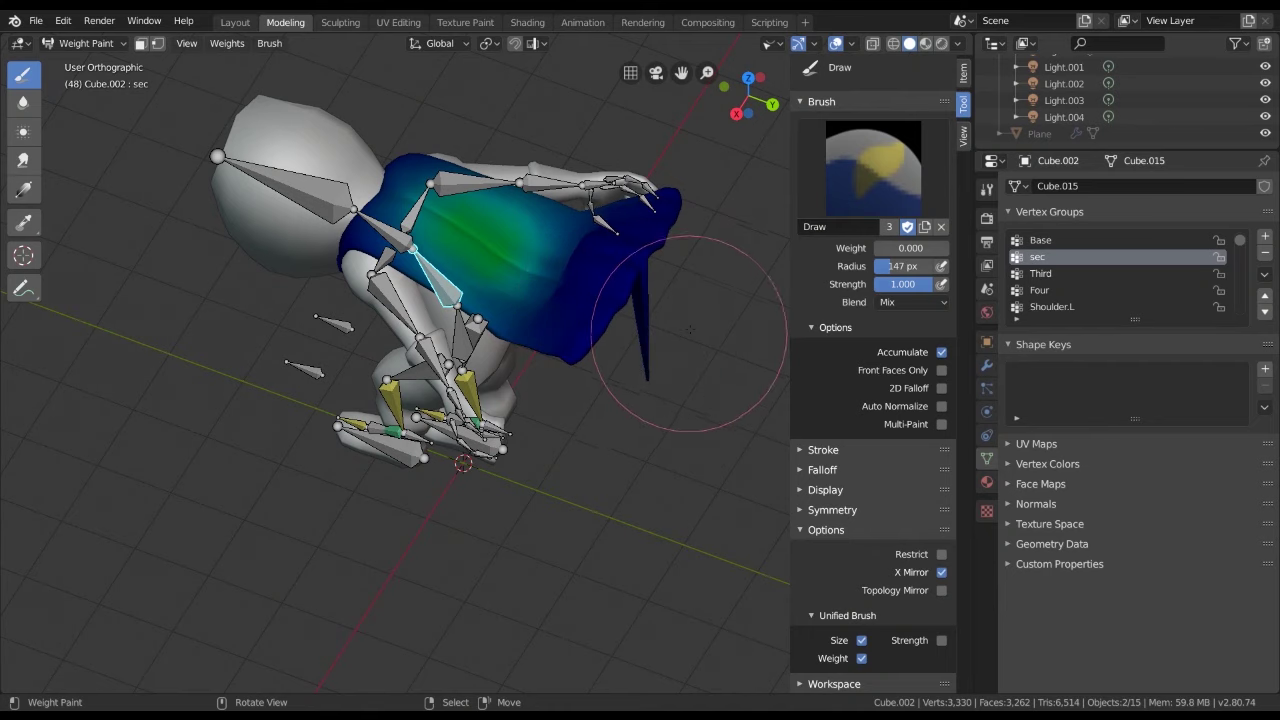
middle_click_drag(690, 330, 600, 380)
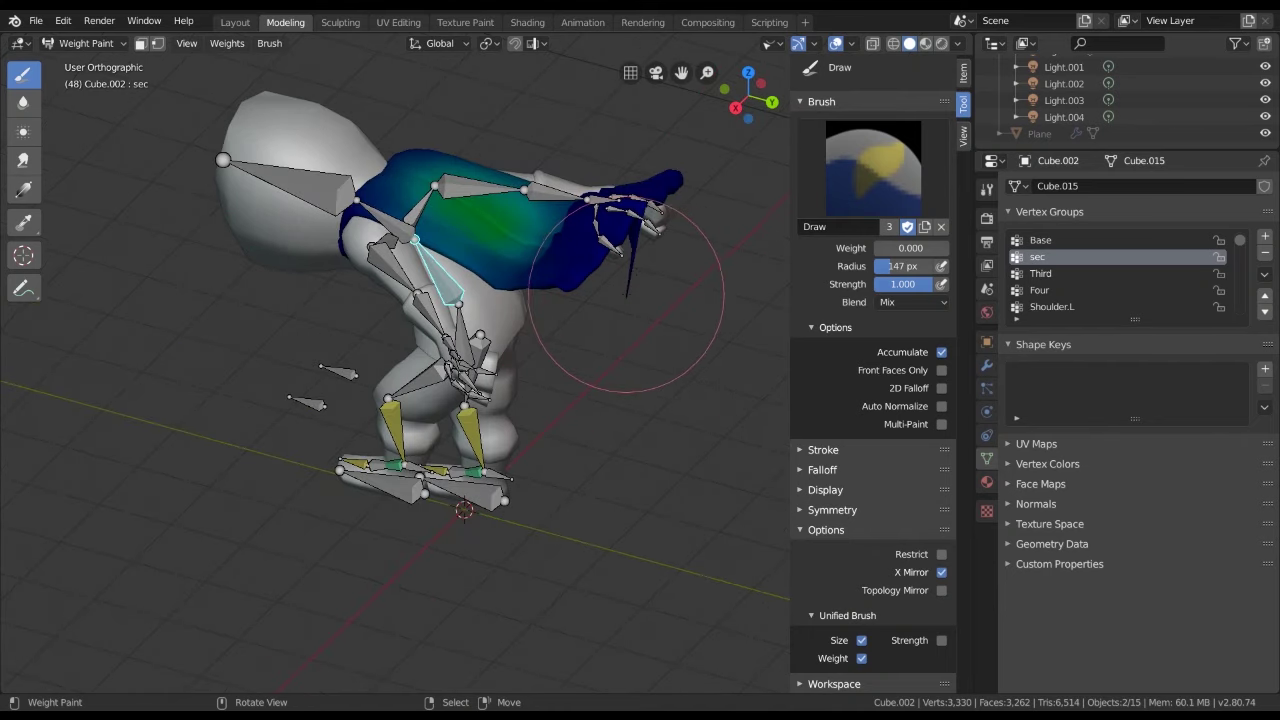
scroll(650, 280, "up", 3)
scroll(406, 354, "up", 4)
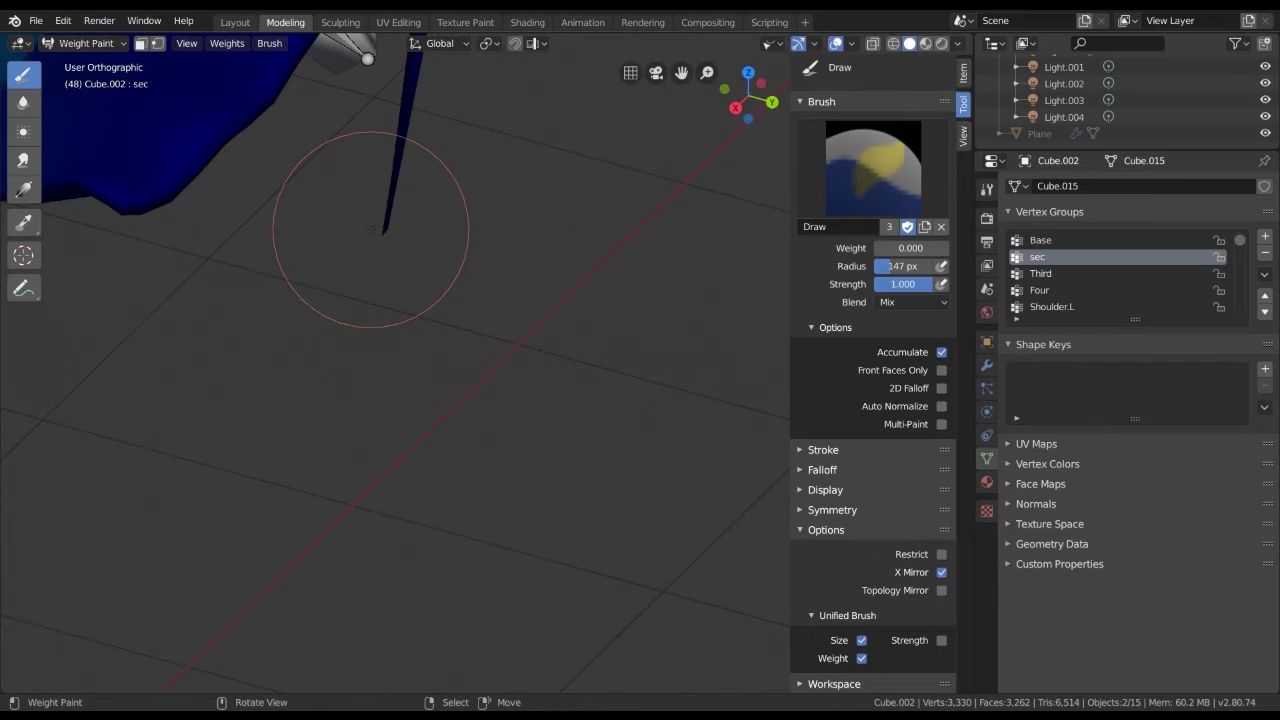
middle_click_drag(370, 229, 510, 487, "shift")
middle_click_drag(505, 390, 411, 393)
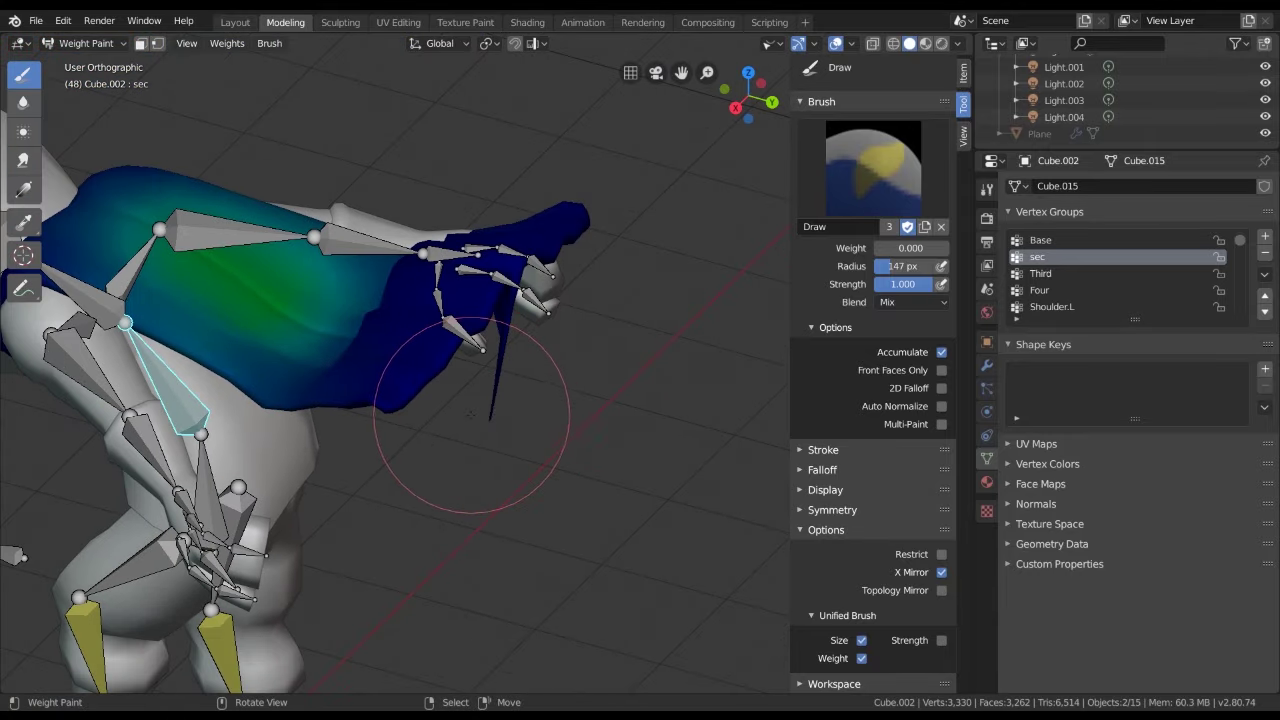
middle_click_drag(390, 330, 549, 430)
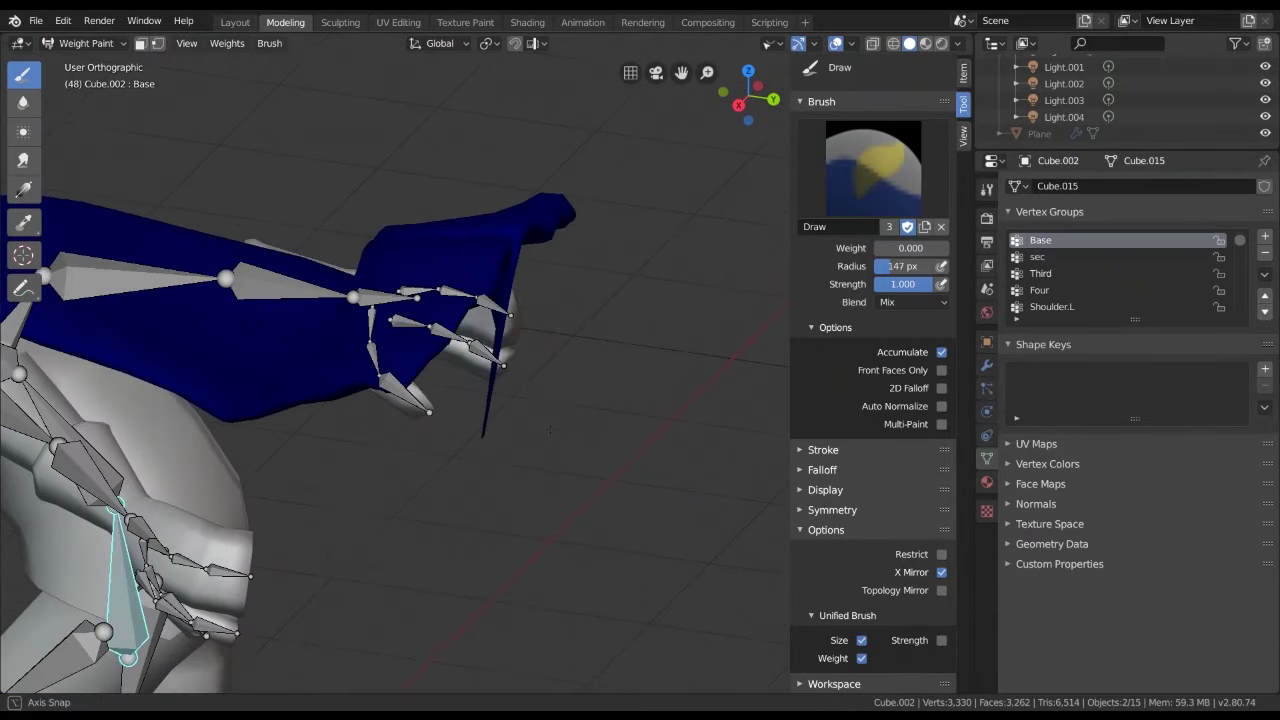
middle_click_drag(467, 463, 416, 460)
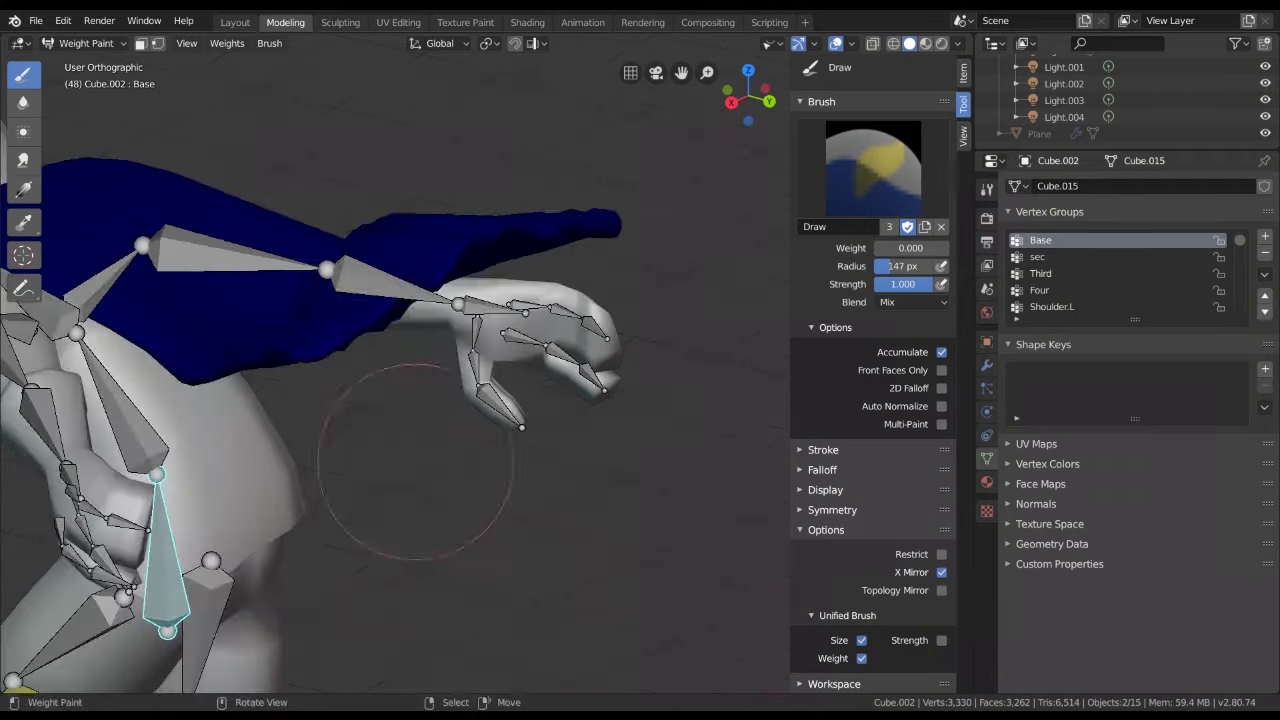
left_click(130, 435, "ctrl")
middle_click_drag(130, 435, 245, 455)
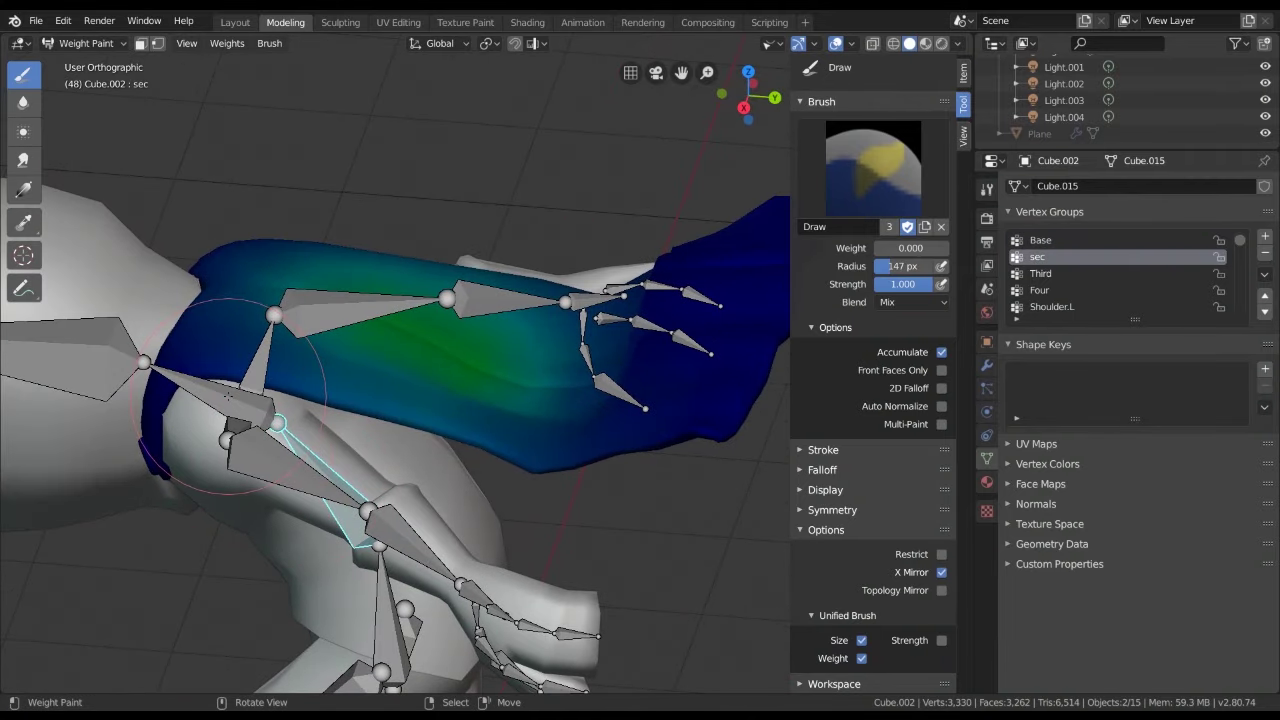
Rotate the Third bone to bend the upper body further forward
left_click(228, 397, "ctrl")
scroll(343, 314, "down", 5)
middle_click_drag(371, 371, 514, 345)
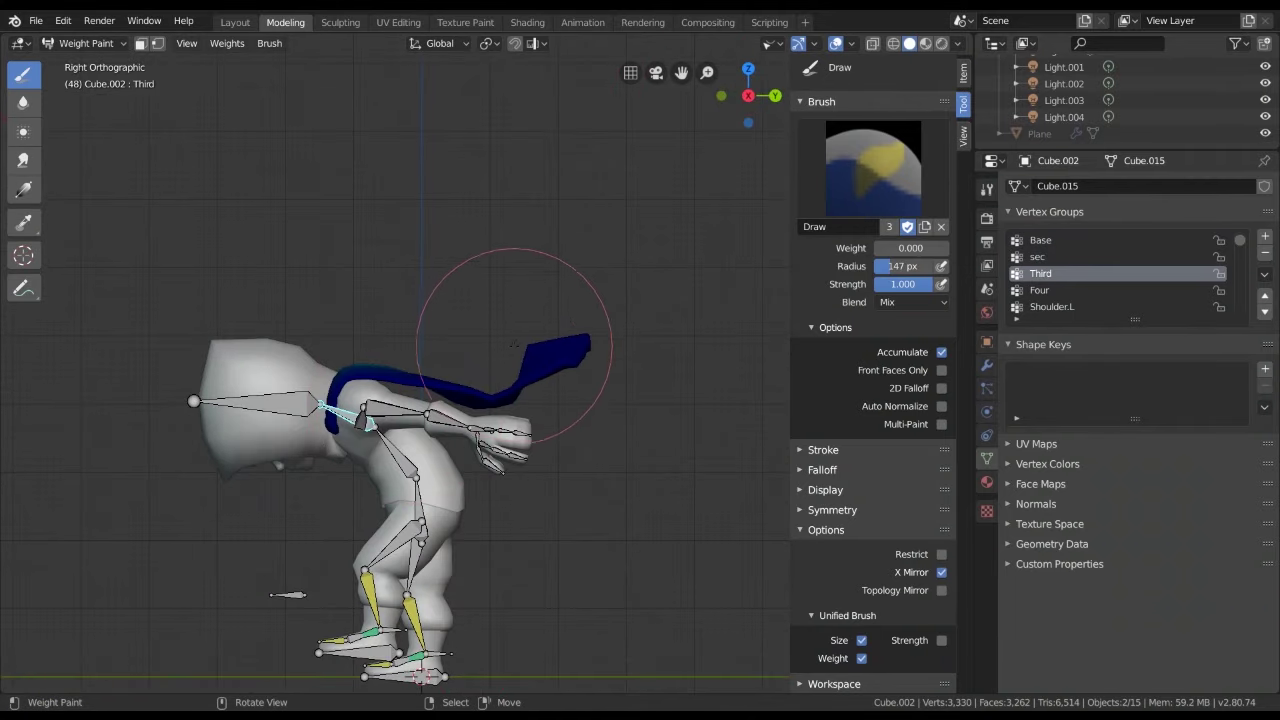
key("r")
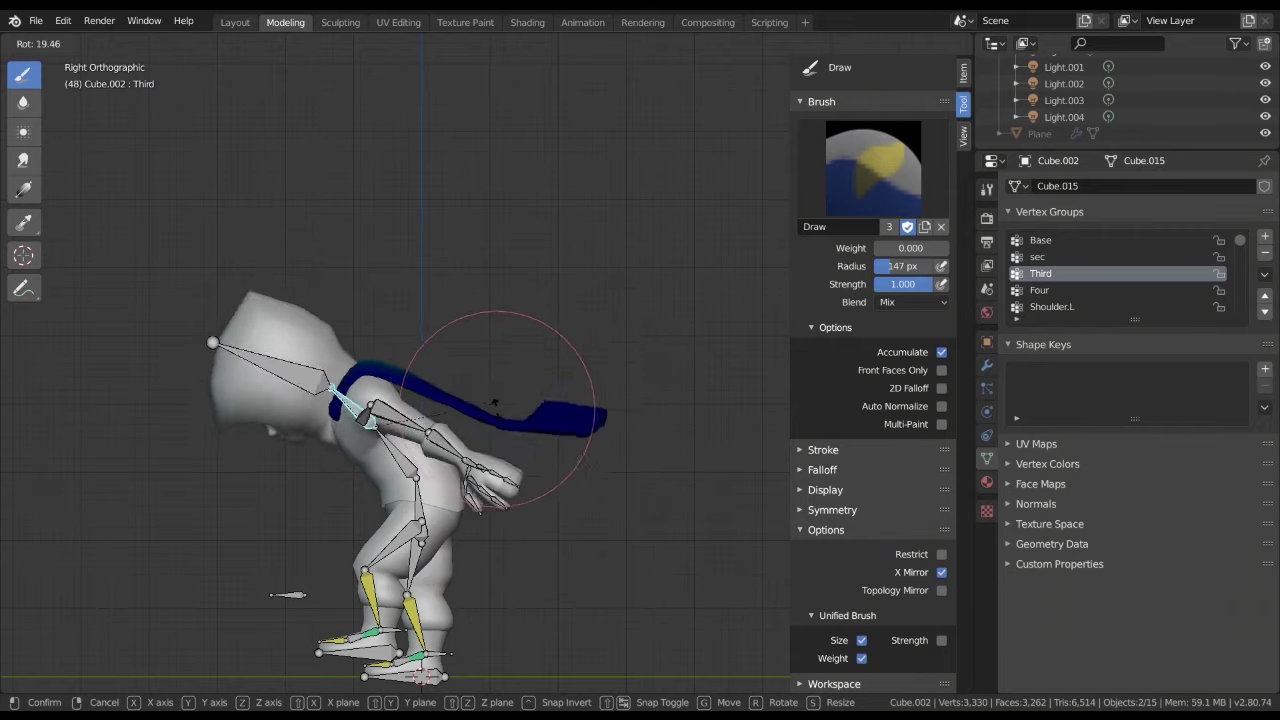
left_click(490, 440)
Check the cape's sec and Base bone weights from several angles
left_click(395, 458, "ctrl")
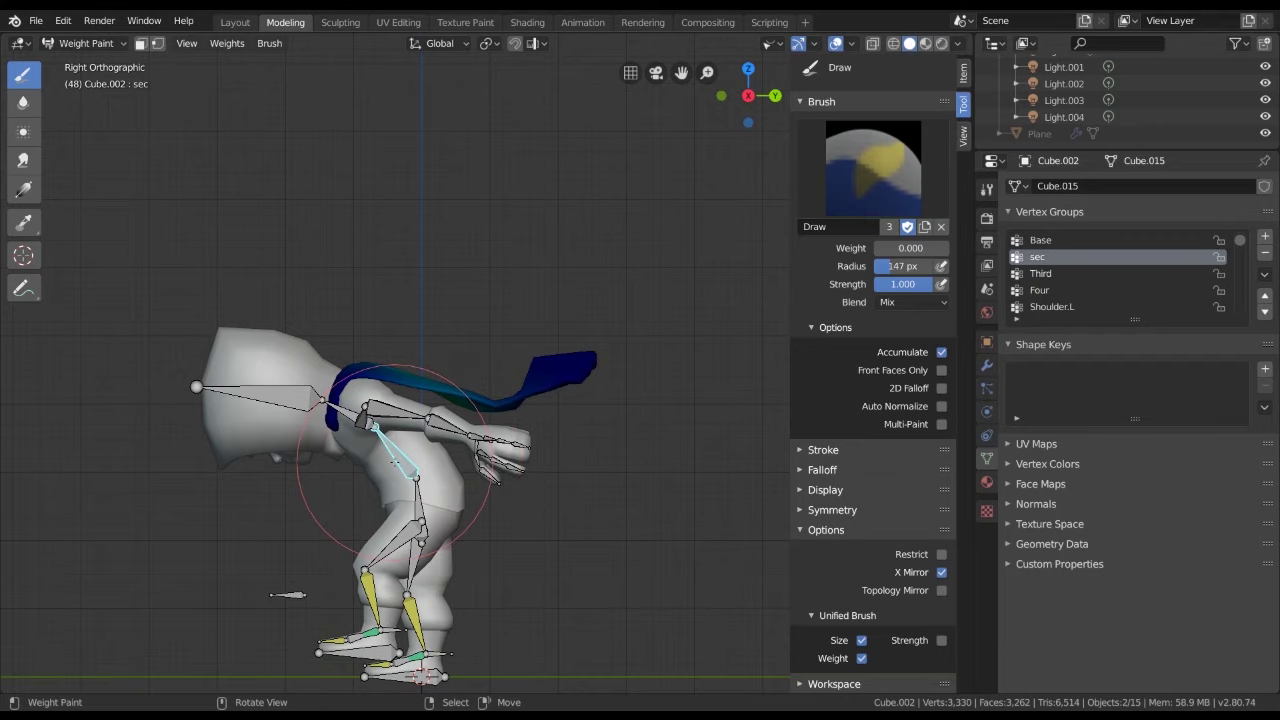
middle_click_drag(393, 458, 480, 420)
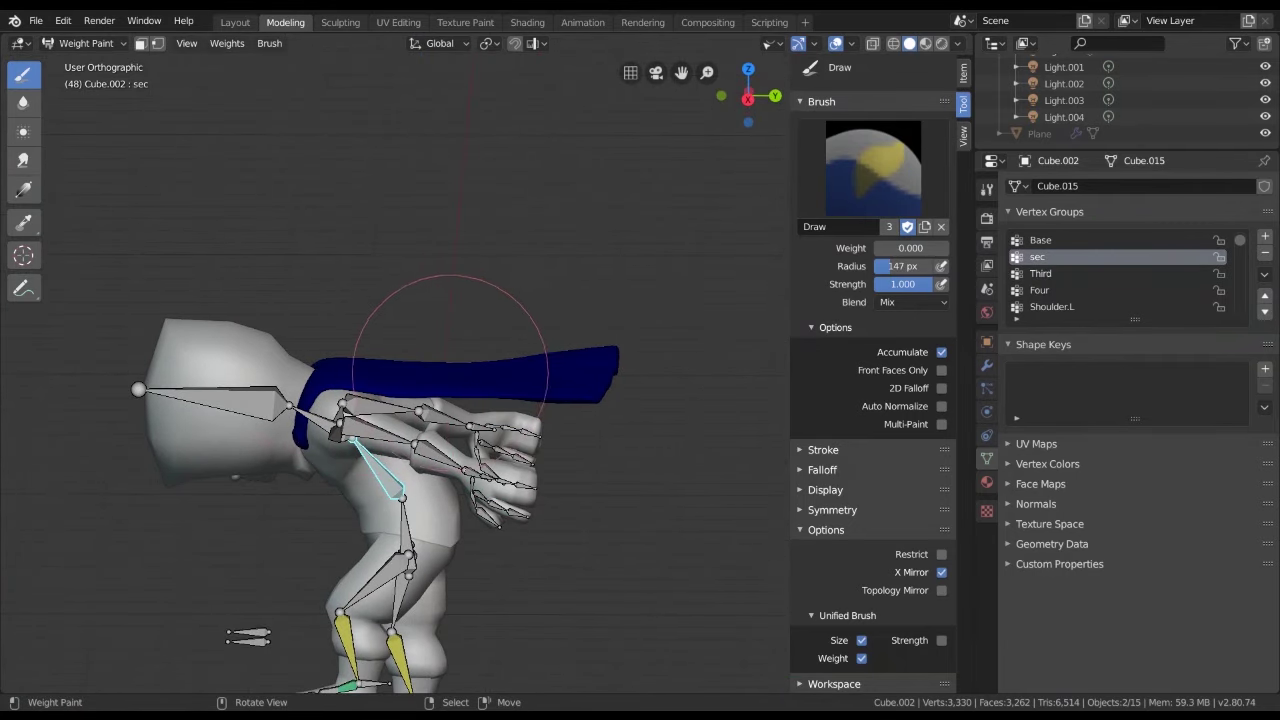
middle_click_drag(450, 372, 258, 373)
middle_click_drag(558, 435, 592, 341)
middle_click_drag(592, 427, 433, 563)
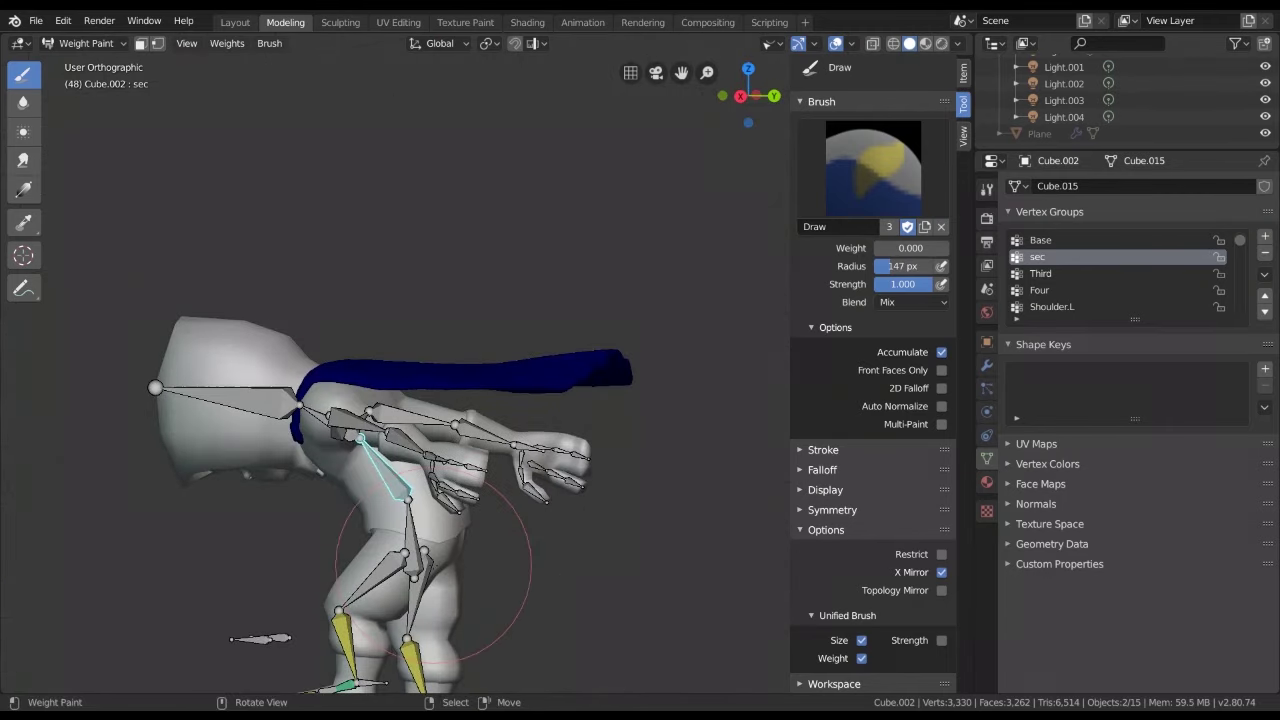
left_click(412, 530, "ctrl")
middle_click_drag(315, 370, 355, 460)
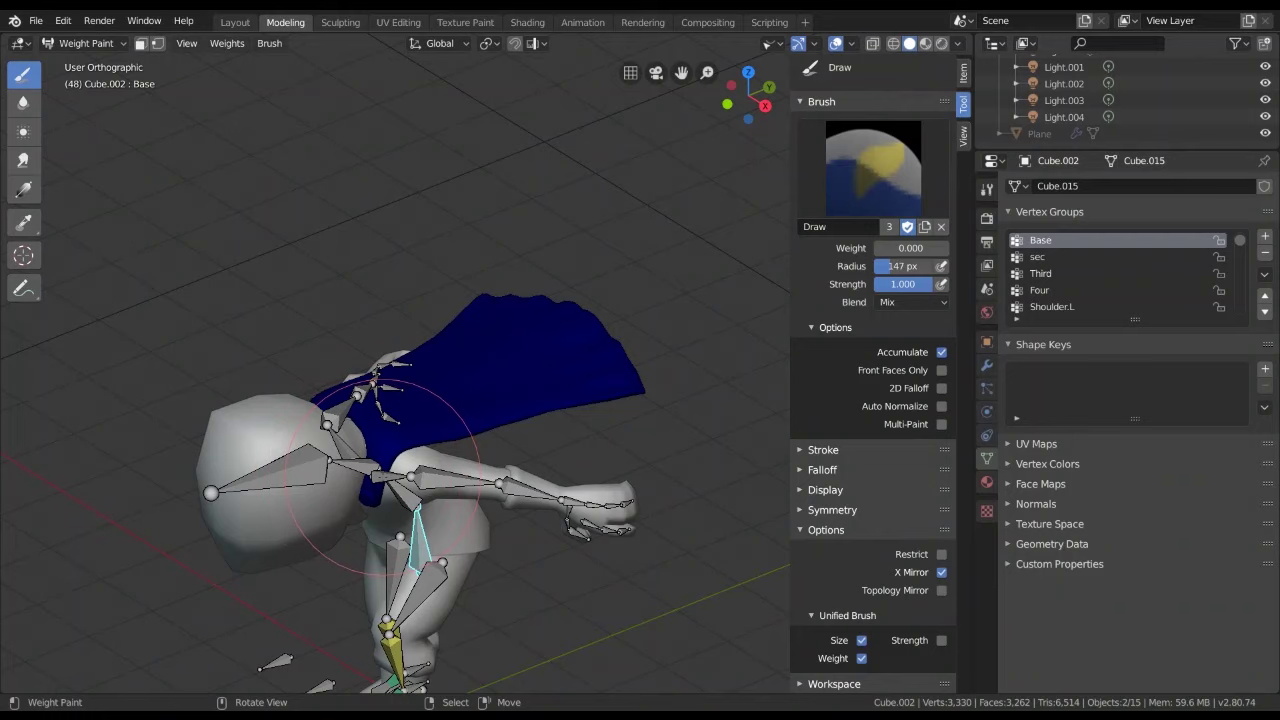
Test-bend the upper-body (Third) bone forward, then undo back to the upright pose
left_click(388, 468, "ctrl")
key("KP_3")
key("r")
key("Escape")
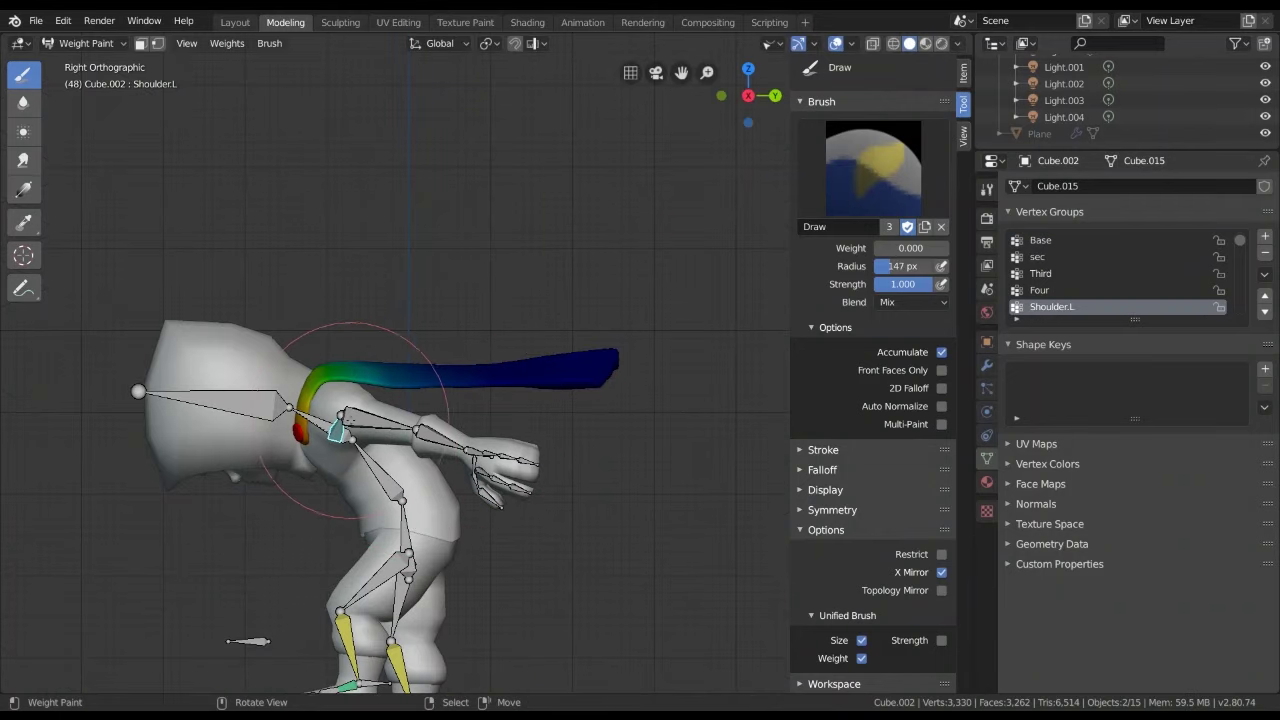
left_click(353, 420, "ctrl")
key("r")
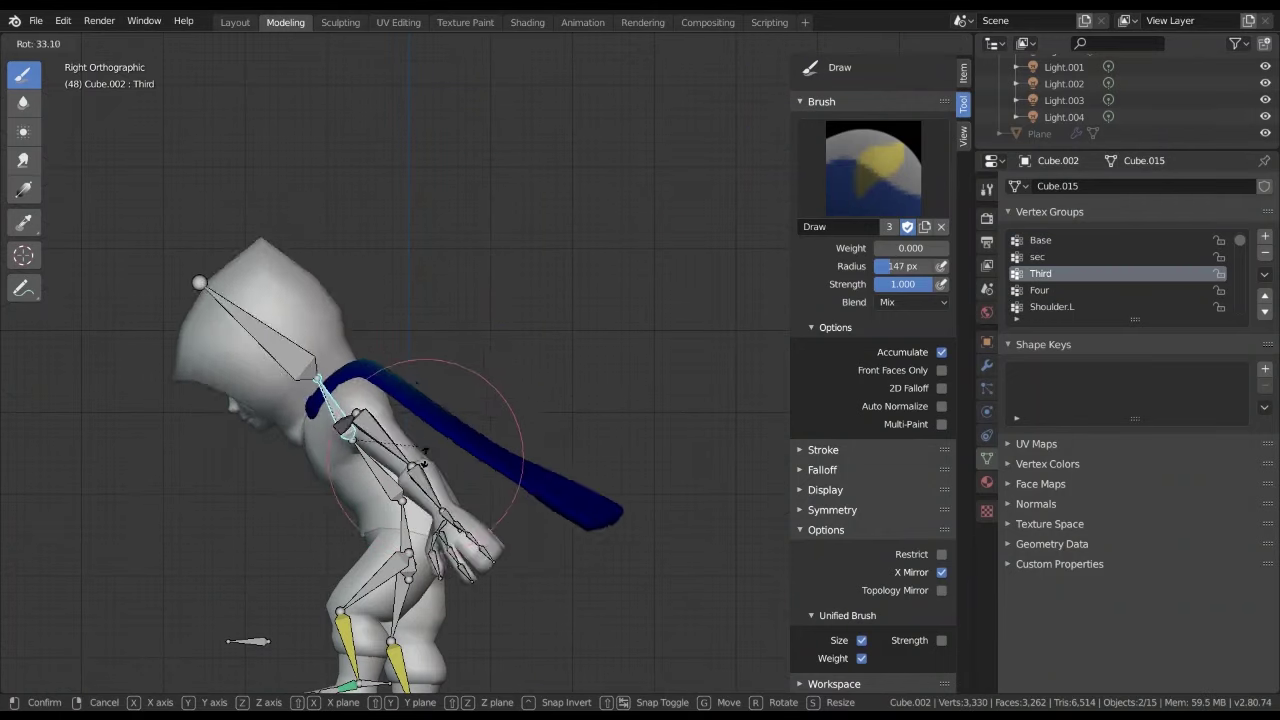
left_click(484, 462)
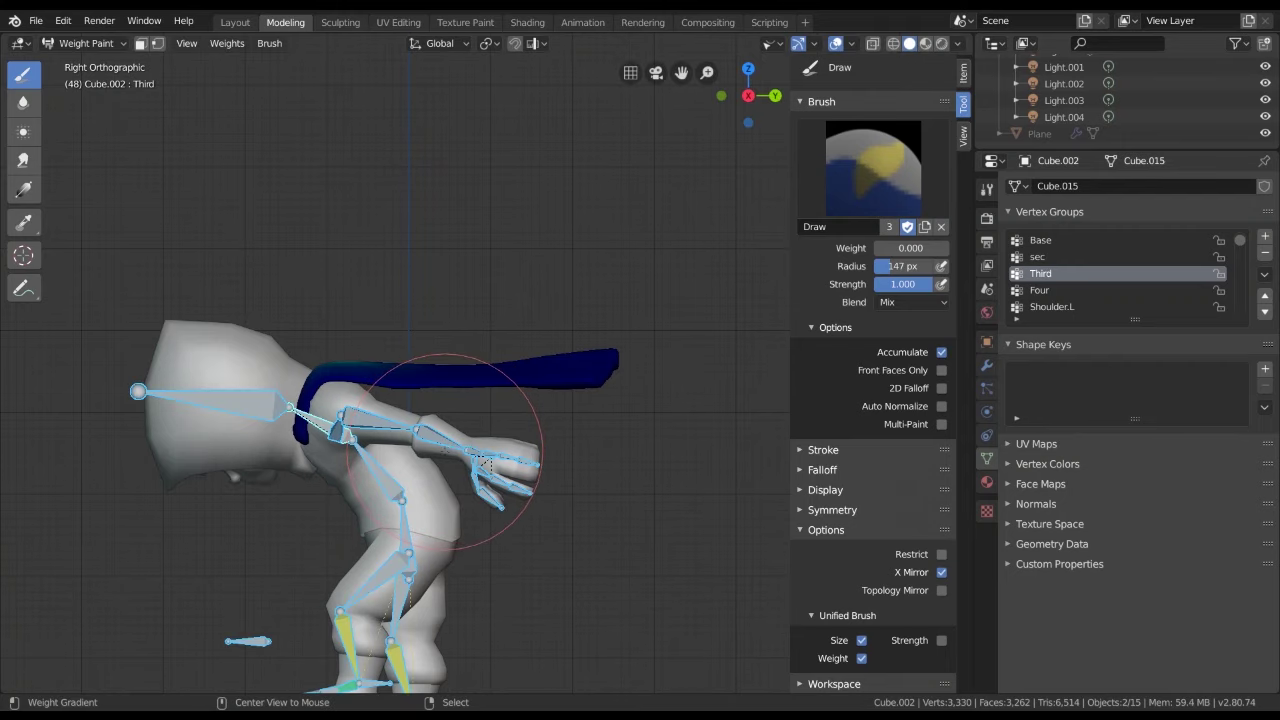
key("ctrl+z")
In front view, raise the left upper arm Hand_3.L by -35.6° to check its weights
key("KP_1")
scroll(500, 440, "up", 2)
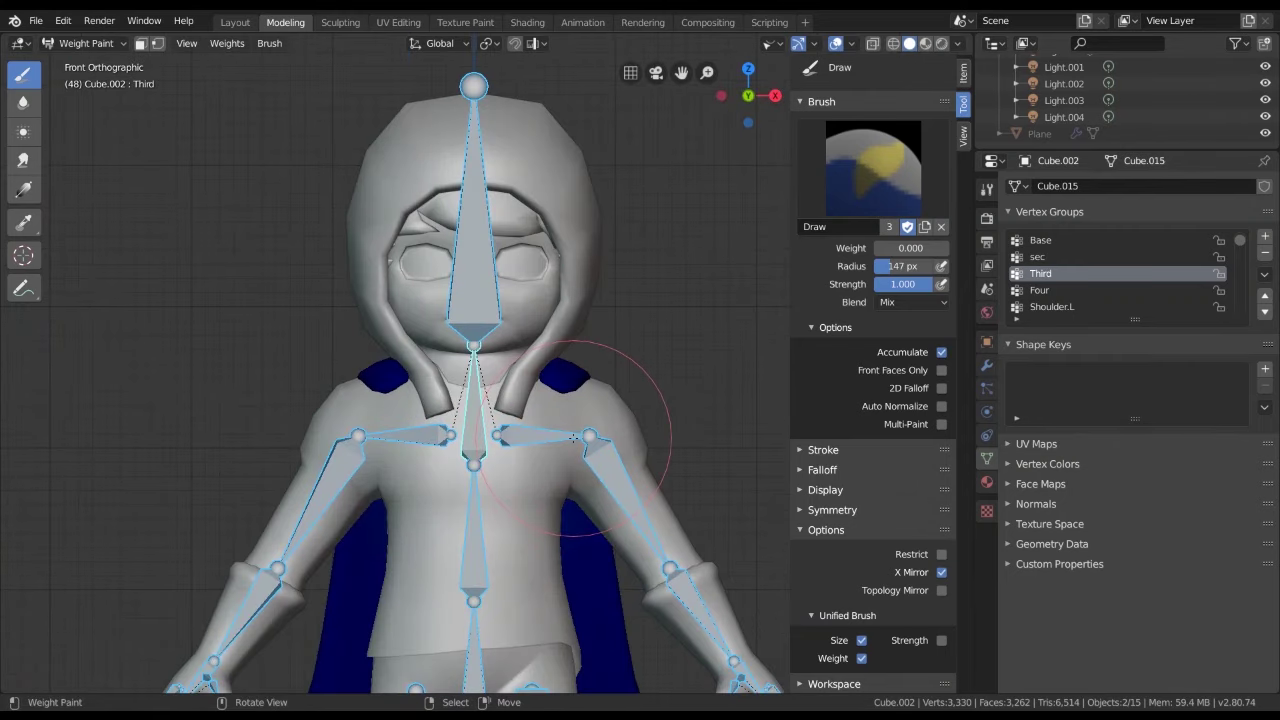
left_click(566, 441, "ctrl")
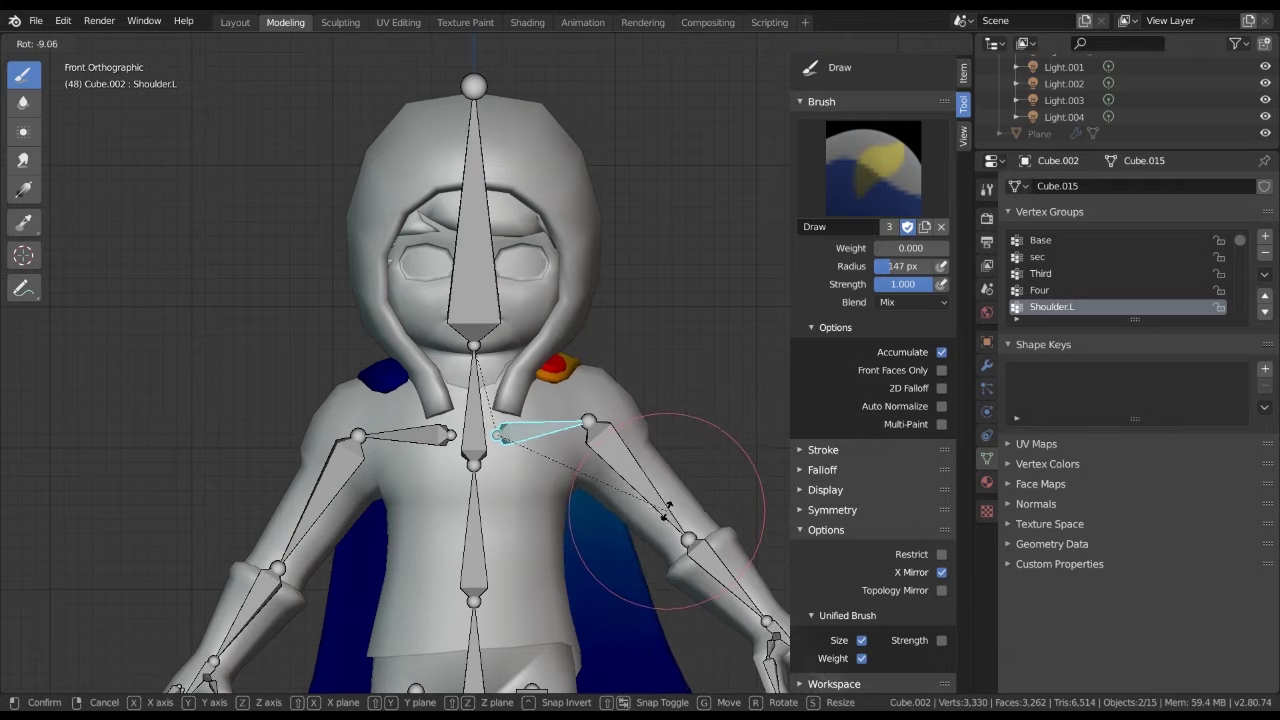
left_click(655, 520, "ctrl")
key("r")
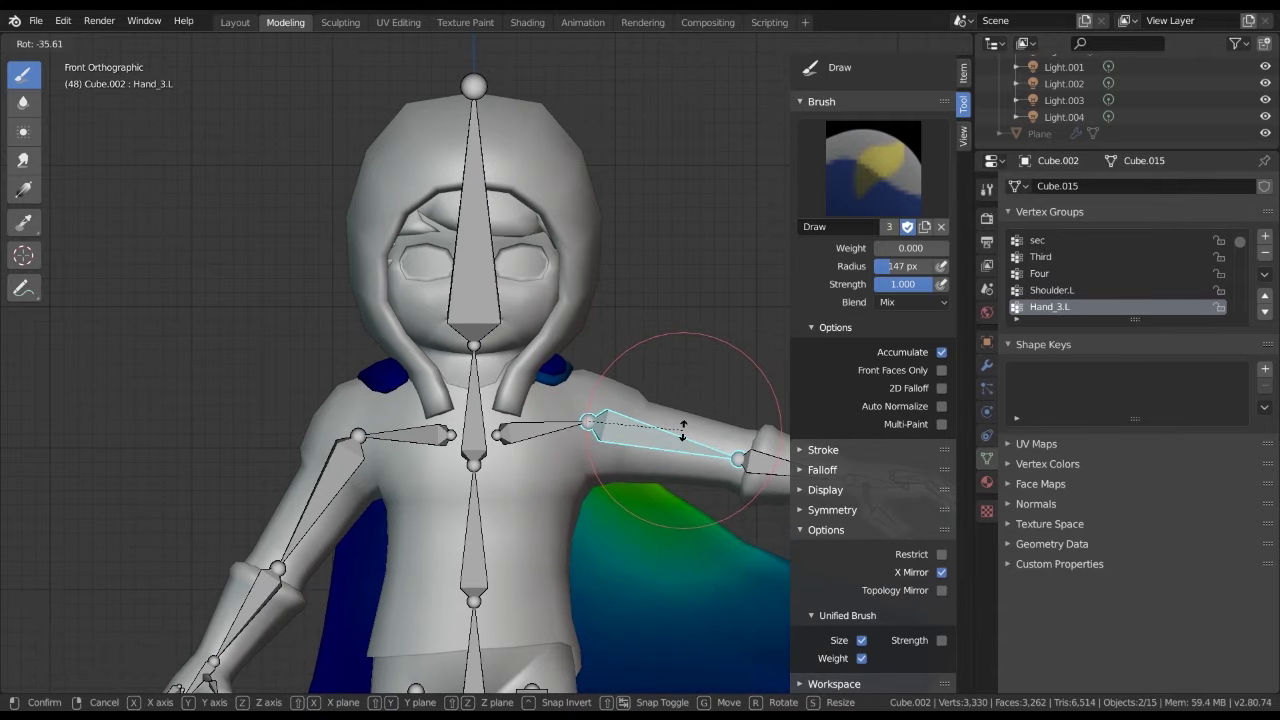
left_click(683, 428)
mouse_move(683, 430)
middle_mouse_down()
mouse_move(560, 420)
mouse_move(680, 490)
mouse_move(614, 386)
mouse_move(451, 451)
middle_mouse_up()
scroll(697, 515, "up", 2)
scroll(660, 383, "up", 1)
Zoom in on the left hand and select the Hand_2.L bone
scroll(451, 451, "up", 3)
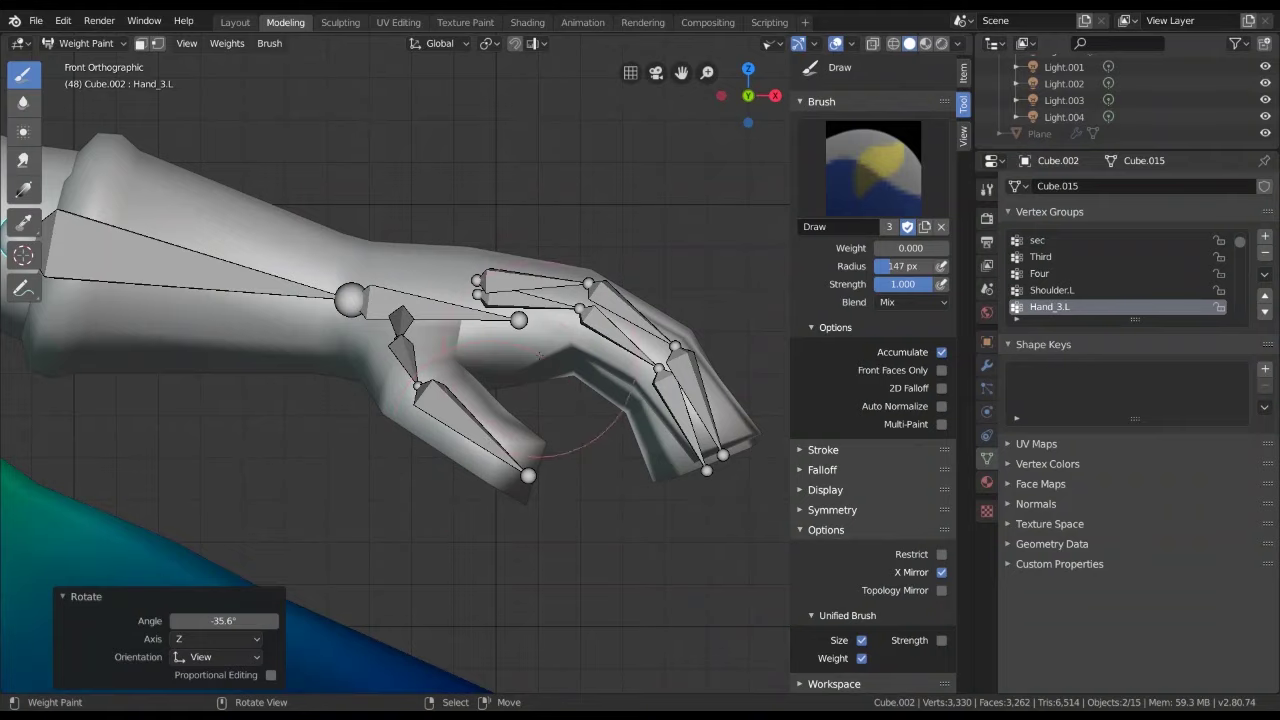
scroll(451, 451, "up", 2)
scroll(500, 414, "down", 6)
scroll(500, 414, "up", 1)
scroll(586, 300, "up", 3)
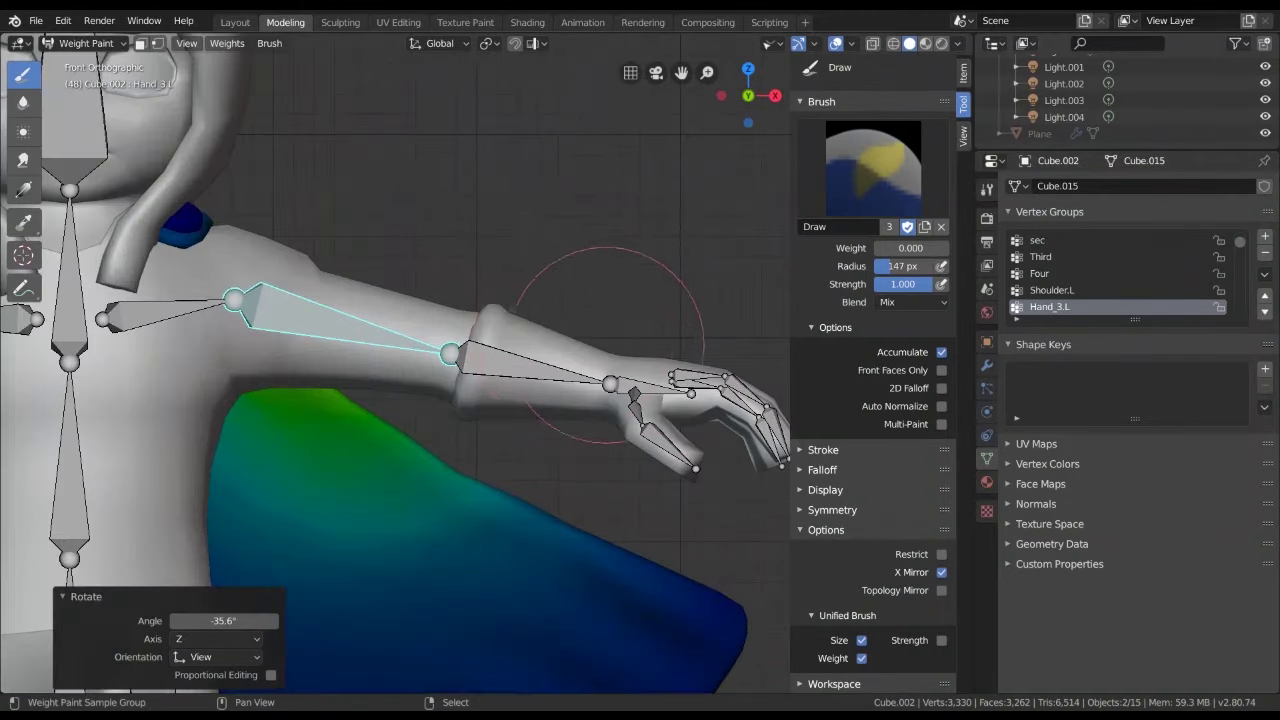
scroll(471, 371, "up", 2)
scroll(371, 386, "up", 2)
scroll(401, 409, "down", 2)
scroll(401, 409, "down", 2)
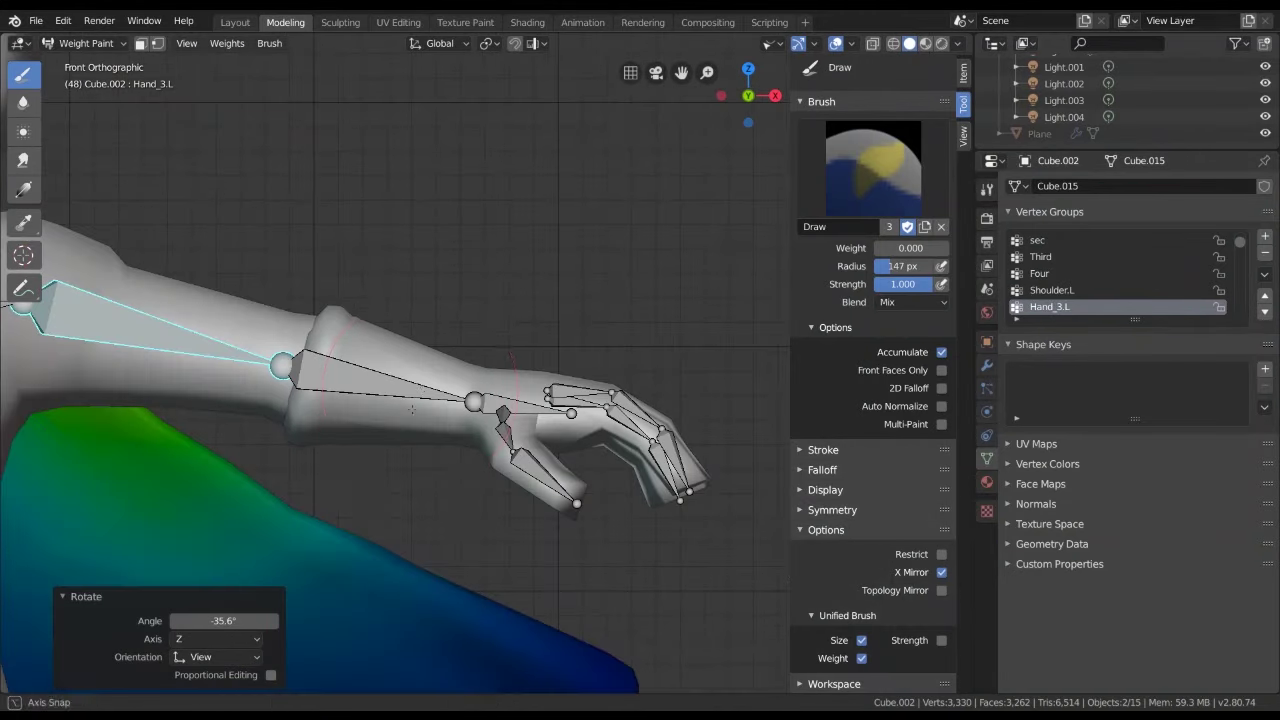
left_click(400, 370, "ctrl")
scroll(486, 243, "down", 2)
scroll(513, 294, "up", 4)
Bend the left hand bone along global X to test the hand weights
mouse_move(513, 295)
middle_mouse_down()
mouse_move(560, 330)
mouse_move(600, 300)
mouse_move(500, 357)
mouse_move(600, 457)
middle_mouse_up()
scroll(560, 330, "down", 3)
scroll(600, 457, "up", 3)
scroll(600, 455, "up", 3)
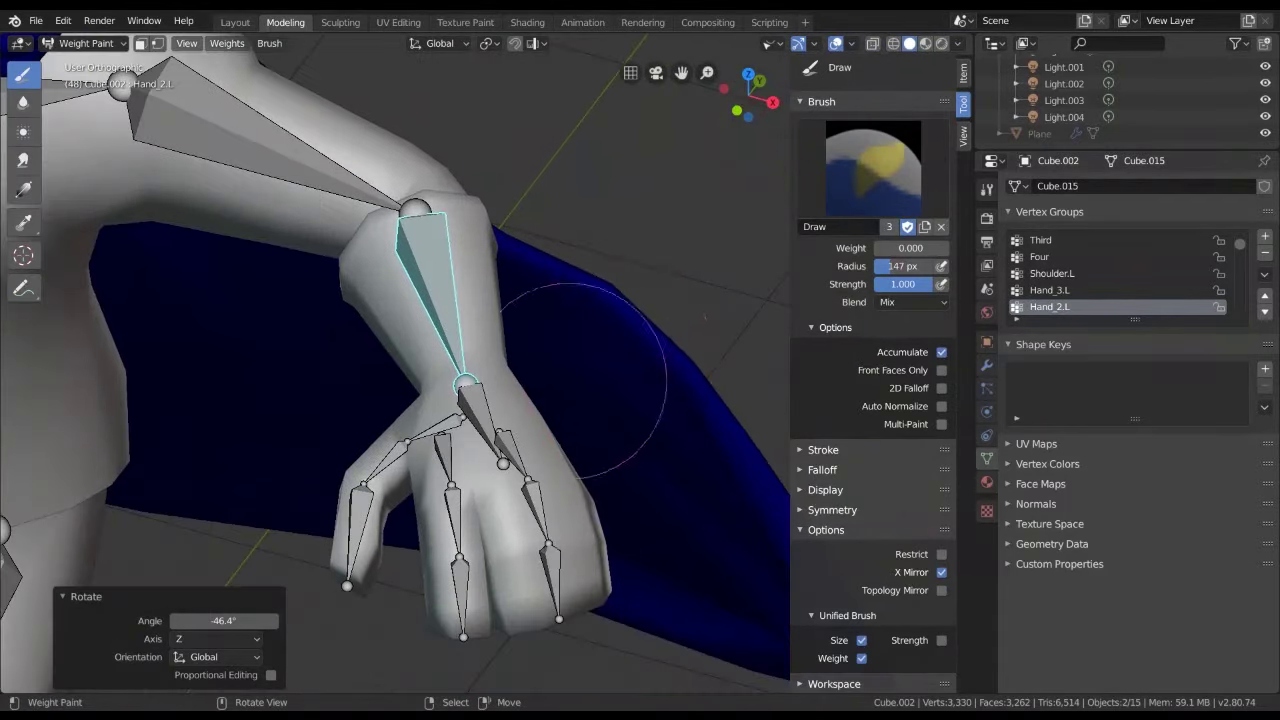
left_click(486, 432, "ctrl")
mouse_move(496, 436)
middle_mouse_down()
mouse_move(647, 376)
mouse_move(529, 262)
middle_mouse_up()
key("r")
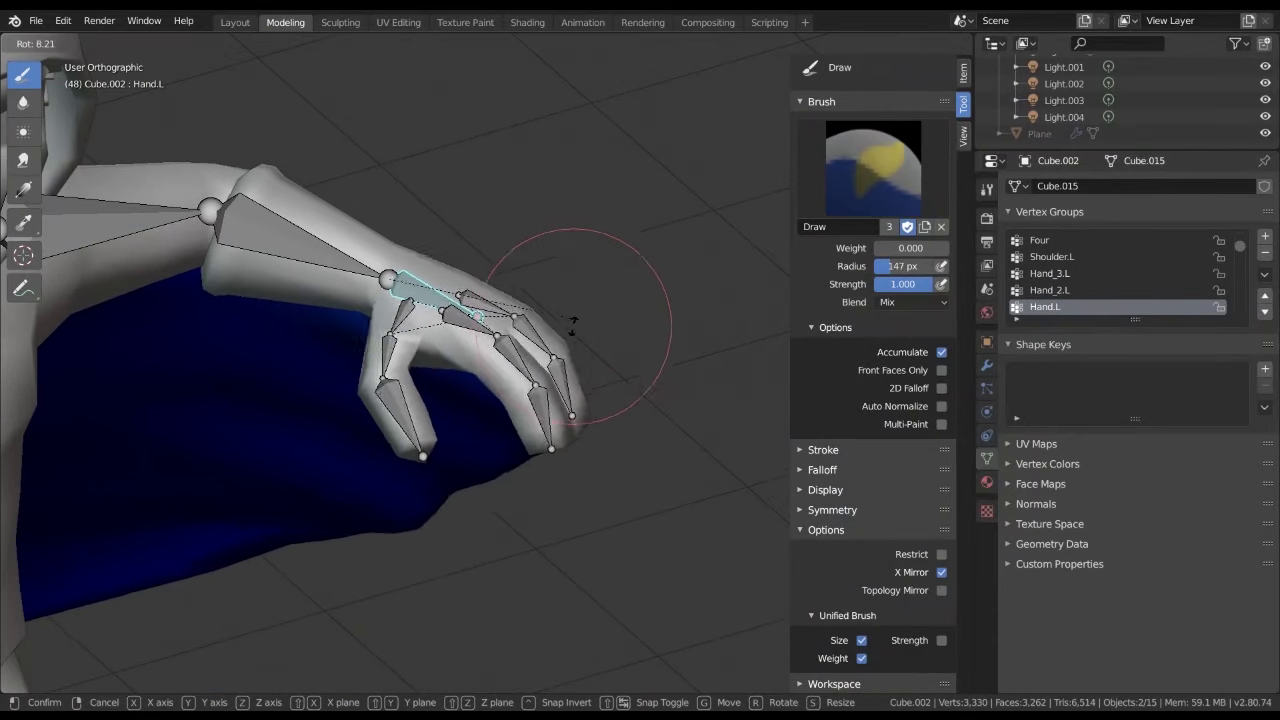
key("x")
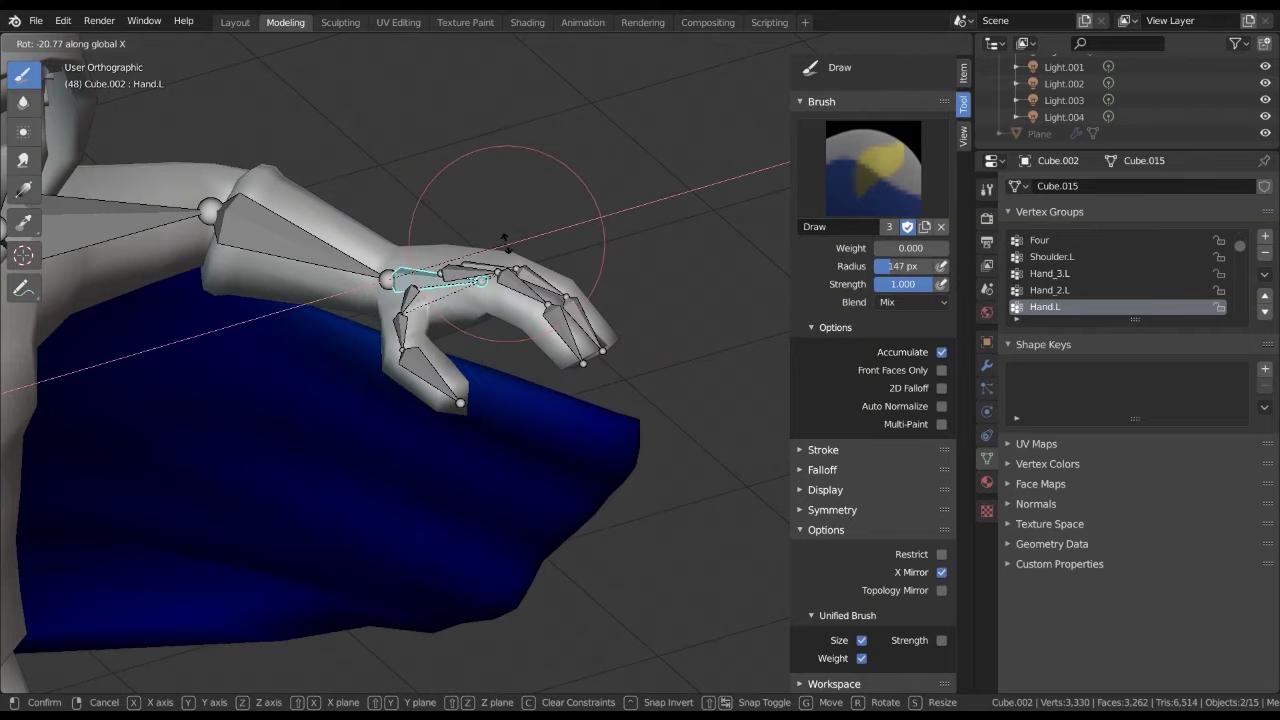
left_click(562, 282)
Select the Sweat_2.L finger bone and put mesh Cube.002 into Edit Mode
left_click(425, 177, "ctrl")
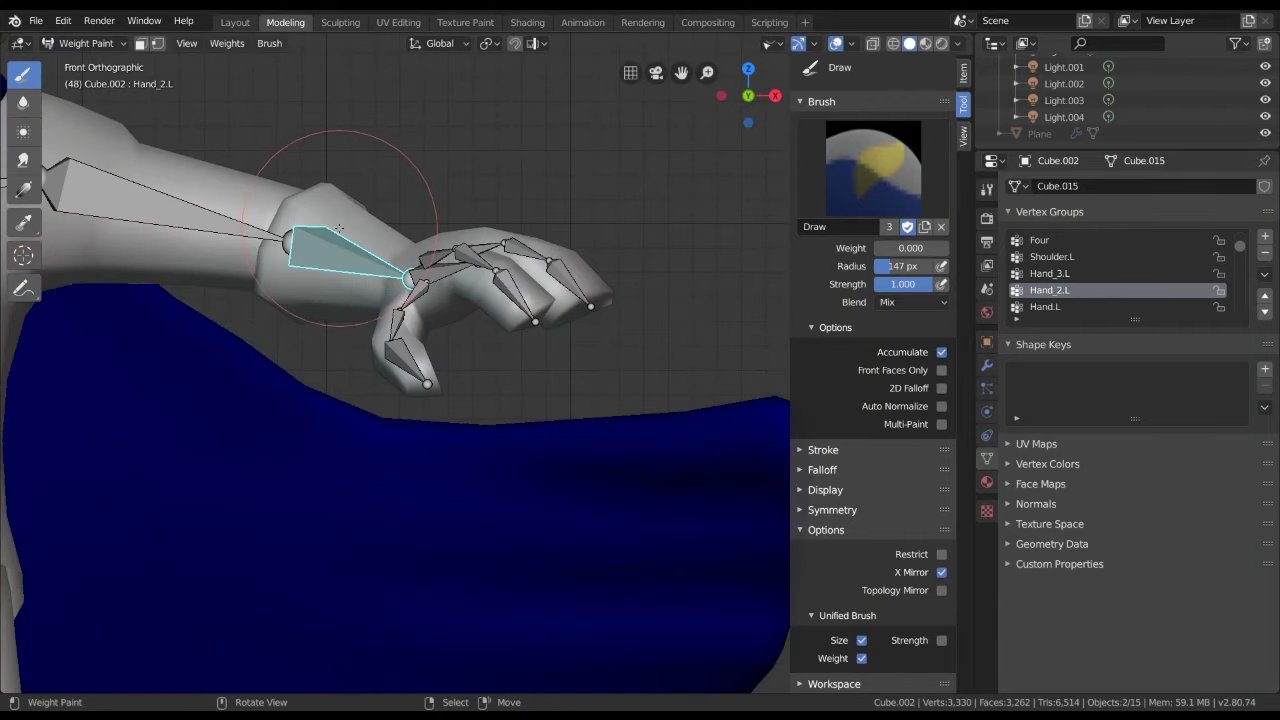
mouse_move(420, 177)
middle_mouse_down()
mouse_move(487, 355)
mouse_move(575, 355)
middle_mouse_up()
left_click(478, 315, "ctrl")
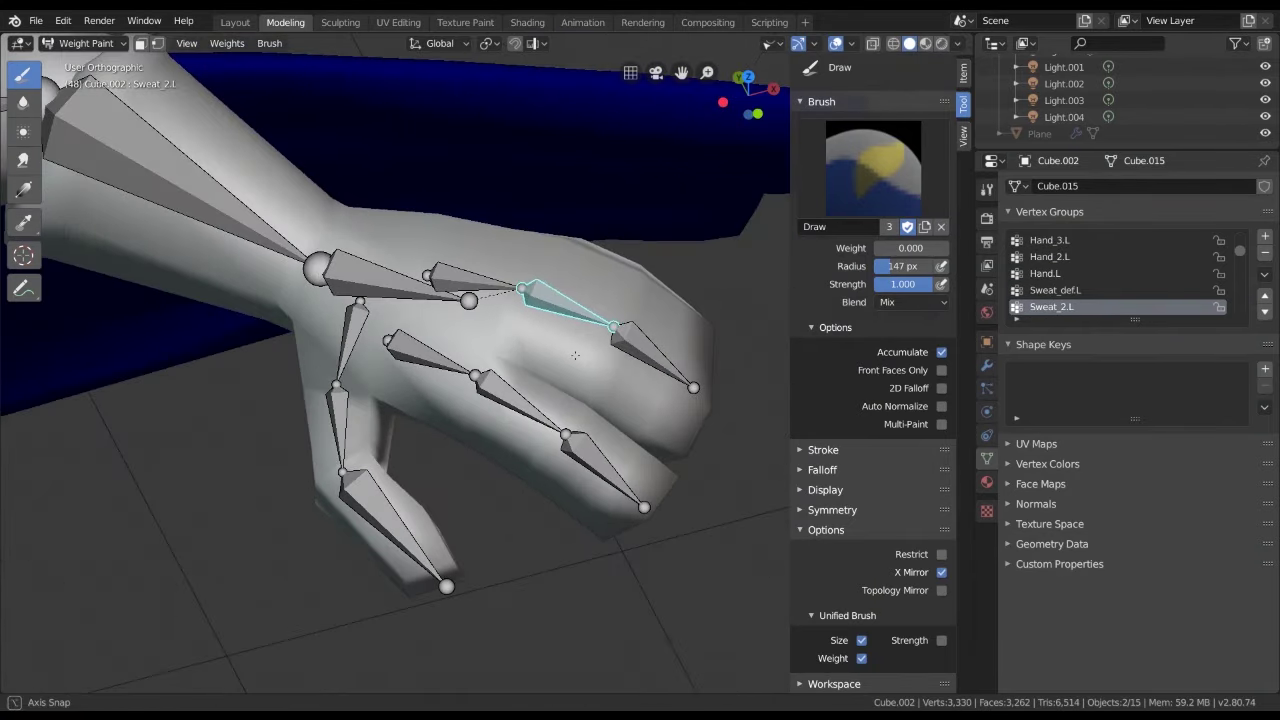
key("Tab")
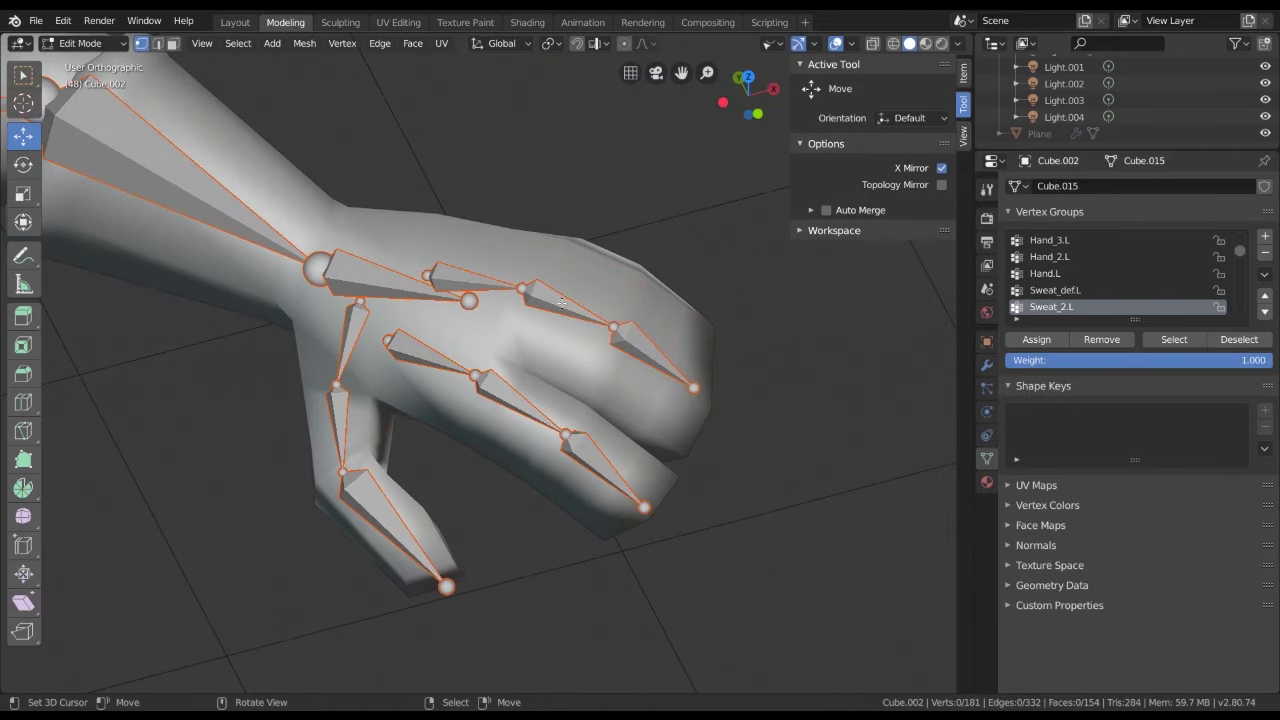
Edit the armature and parent the sweat deform bone to Sweat_2.L with Keep Offset
key("Tab")
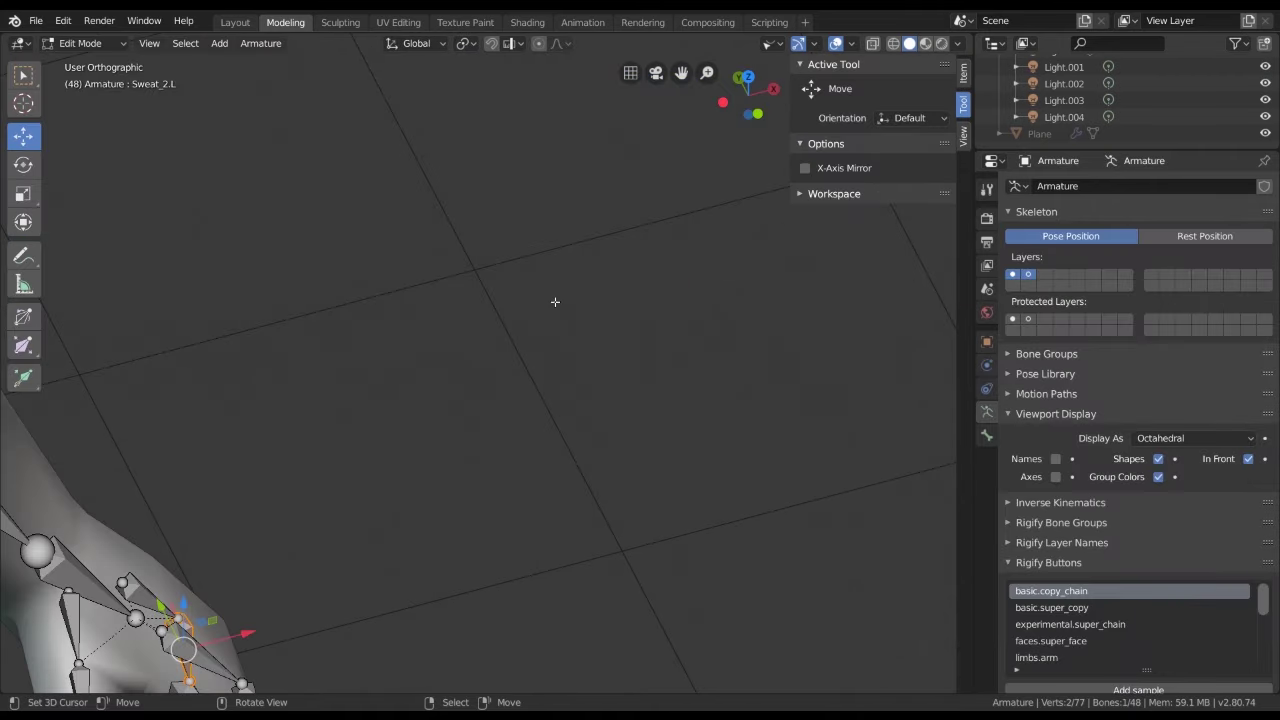
mouse_move(554, 300)
middle_mouse_down("shift")
mouse_move(408, 430)
mouse_move(493, 317)
mouse_move(595, 283)
middle_mouse_up("shift")
scroll(493, 317, "up", 3)
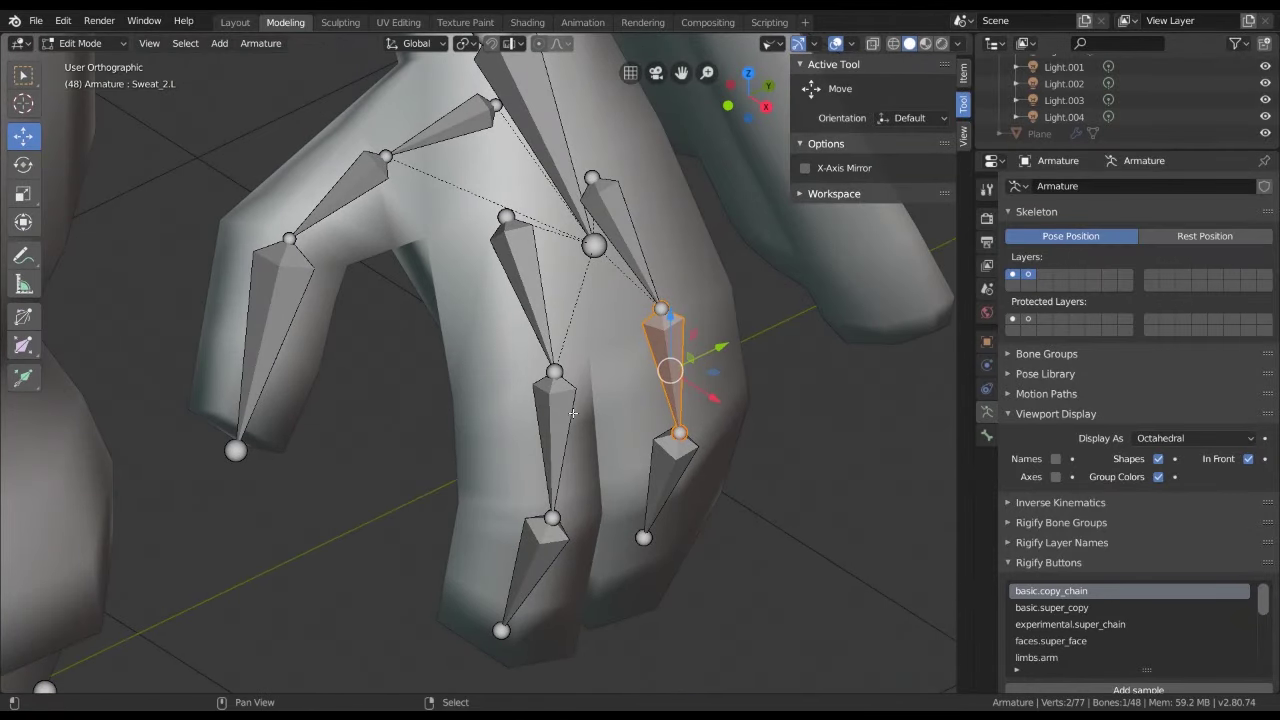
left_click(537, 410, "shift")
left_click(347, 192, "shift")
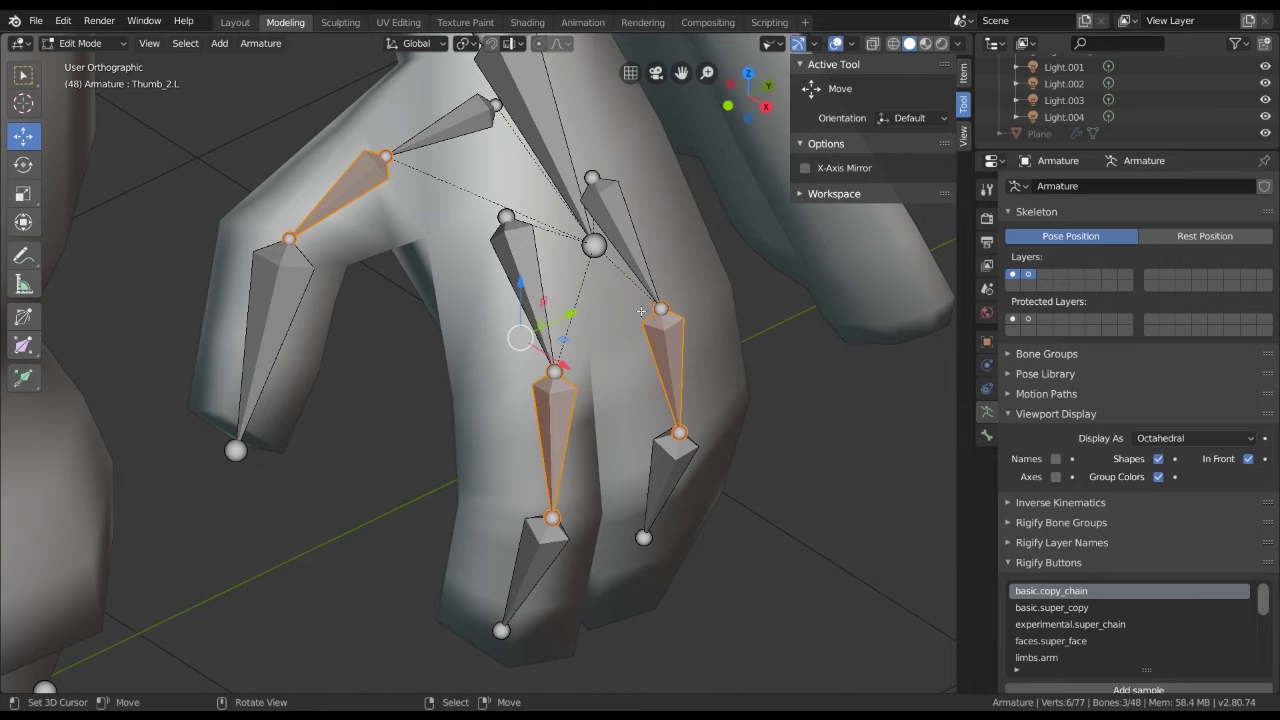
left_click(671, 342)
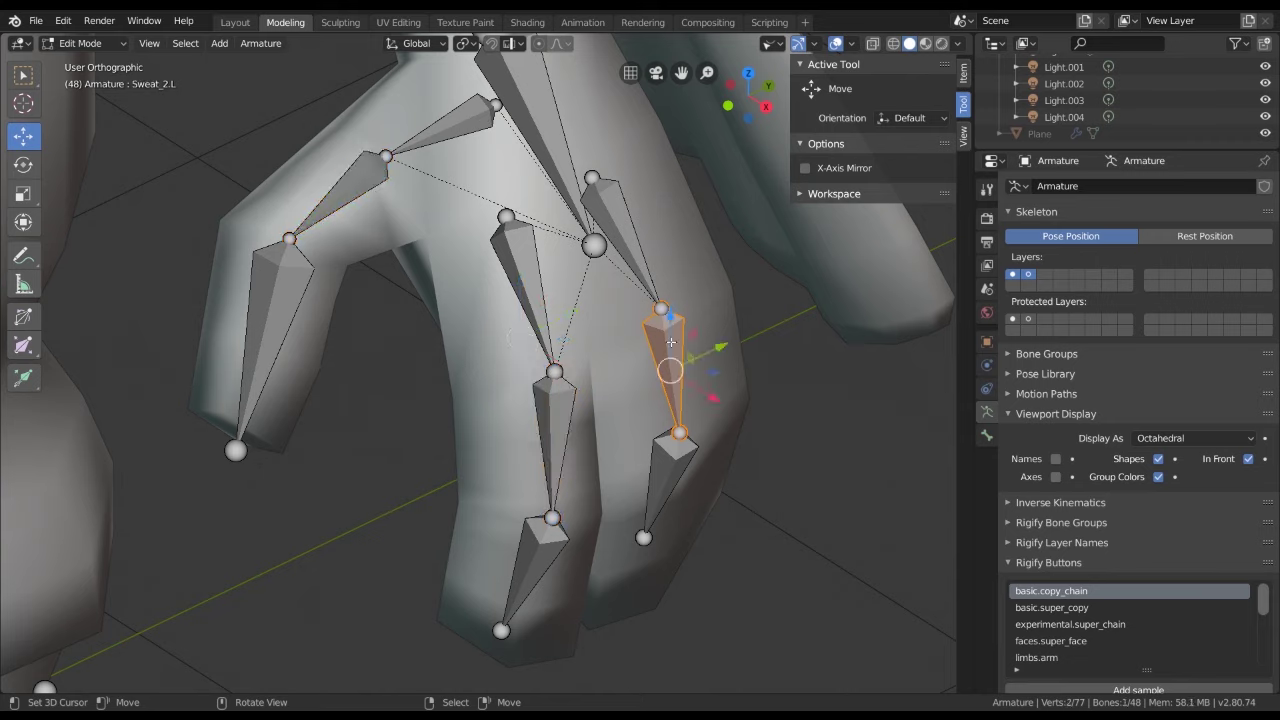
key("ctrl+p")
left_click(620, 260)
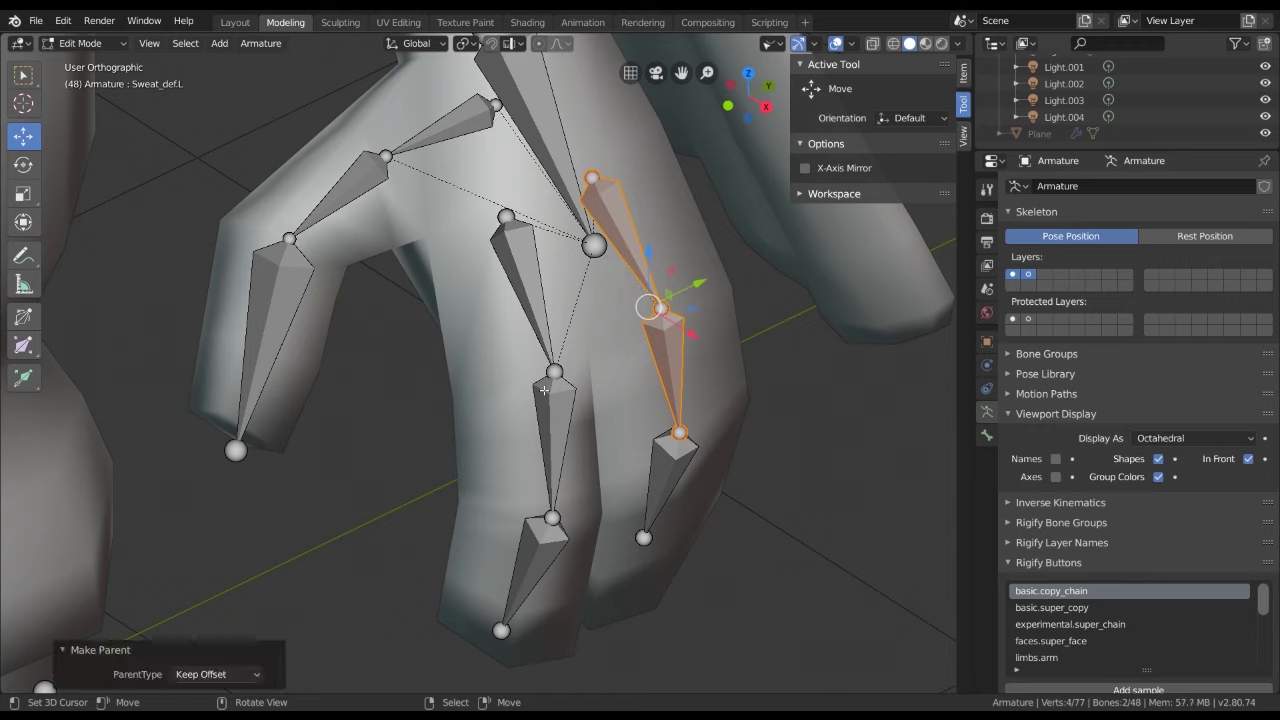
Parent the index and thumb deform bones with Keep Offset, then return to Object Mode
left_click(545, 380)
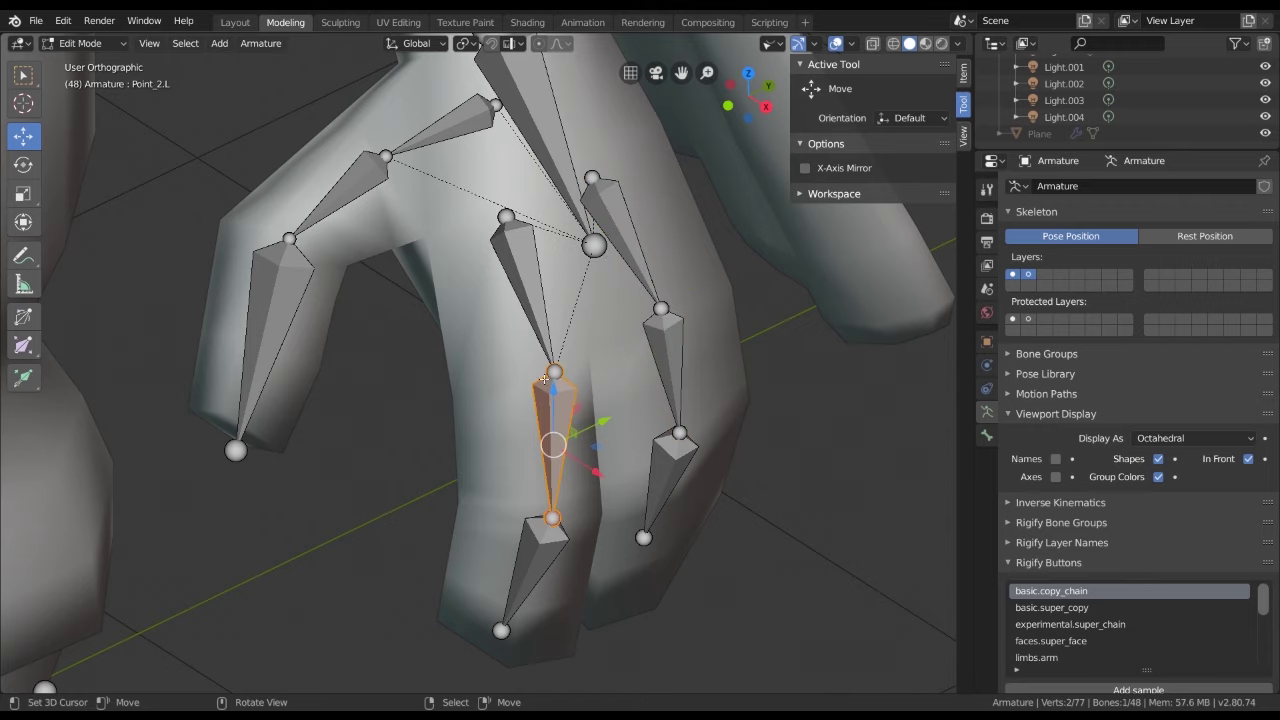
key("ctrl+p")
left_click(519, 292)
left_click(344, 193)
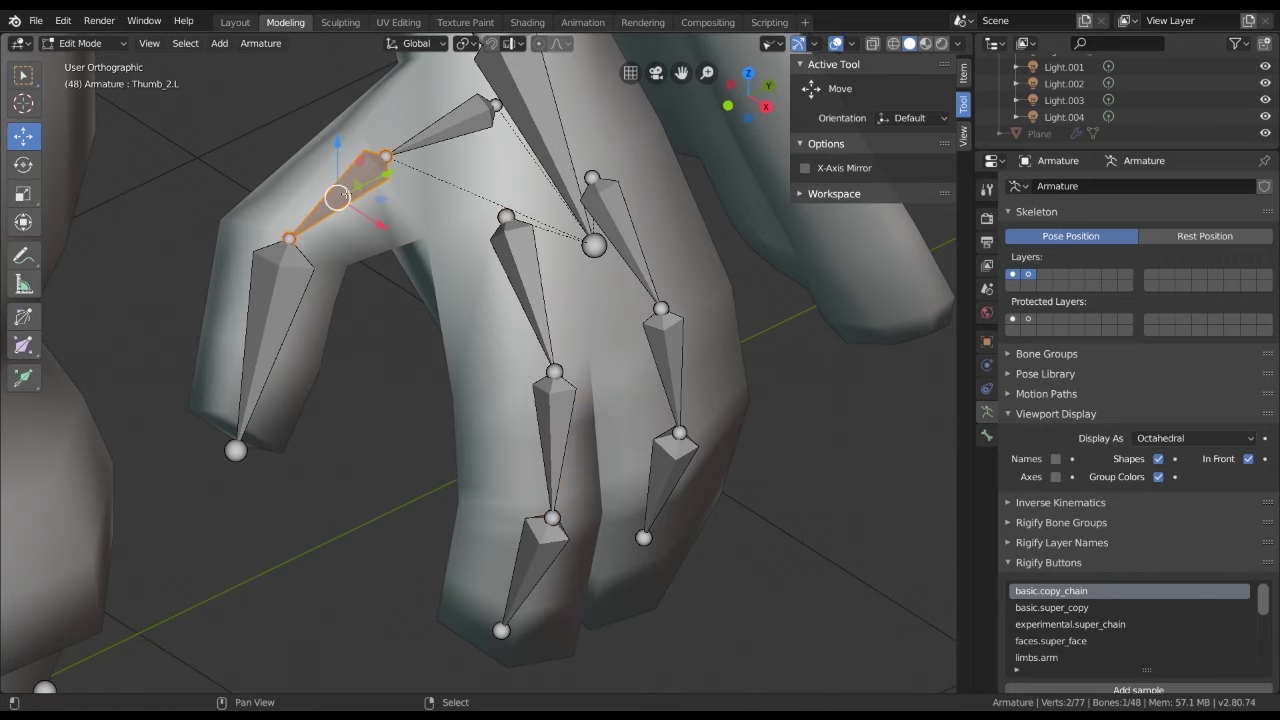
key("ctrl+p")
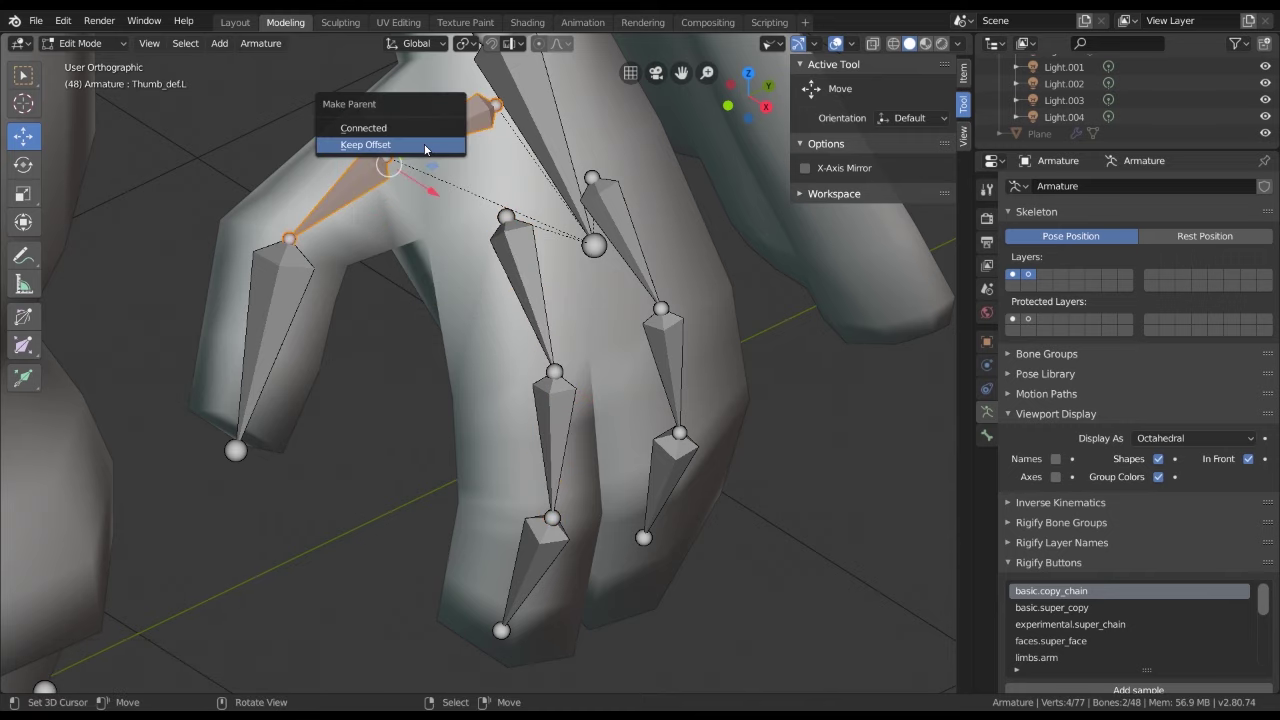
left_click(424, 146)
scroll(604, 229, "down", 3)
key("Tab")
scroll(604, 229, "down", 3)
Curl the sweat, index and thumb finger bones along local X to test finger weights
middle_click_drag(604, 229, 594, 258)
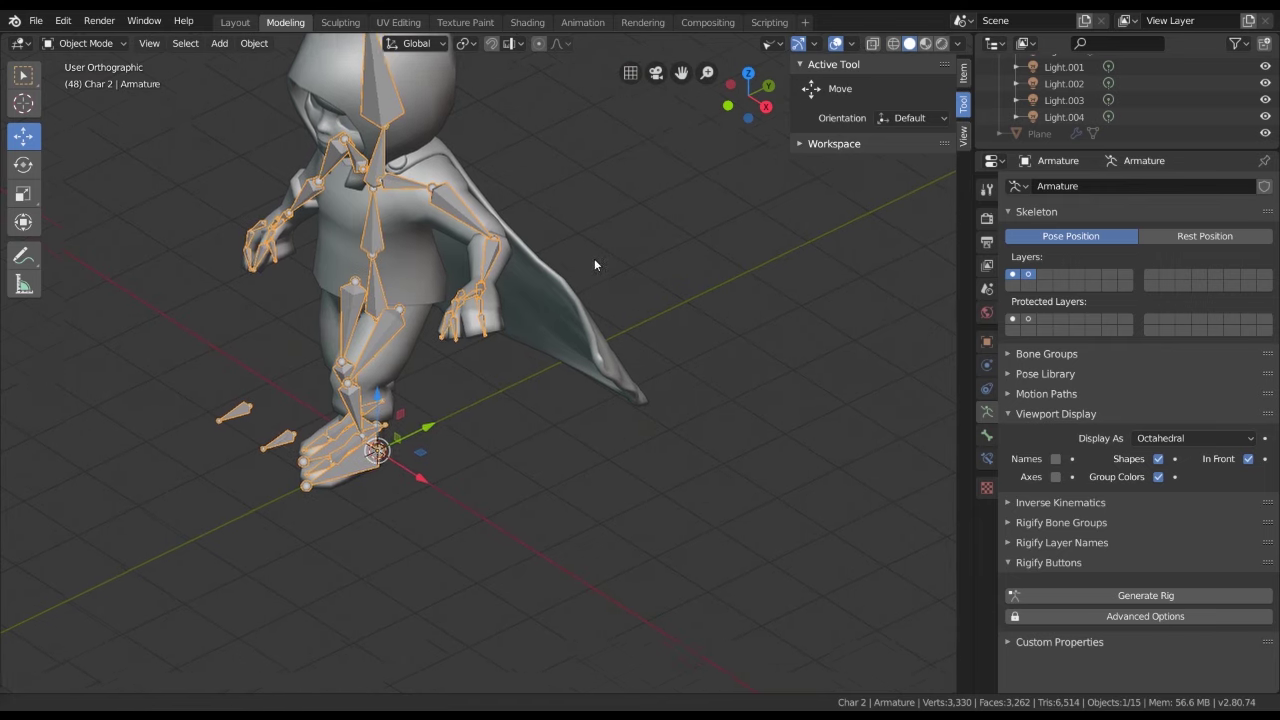
scroll(544, 334, "up", 4)
scroll(577, 341, "up", 4)
scroll(577, 341, "up", 2)
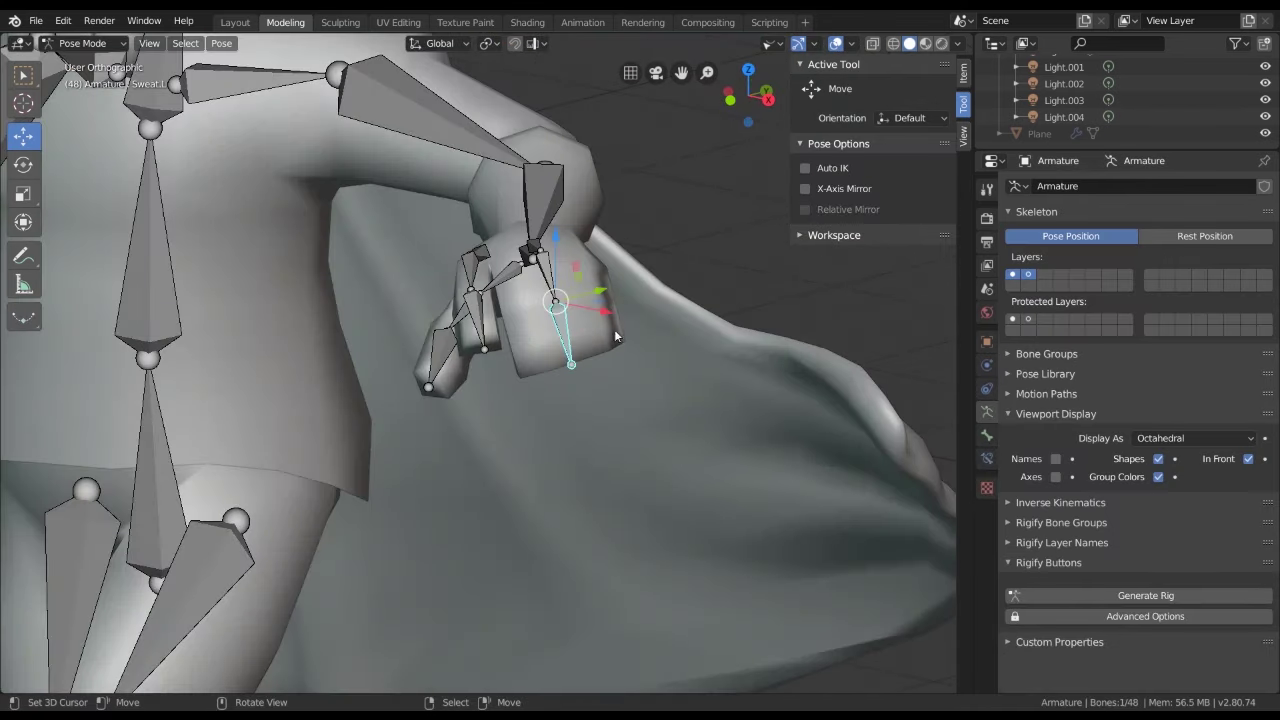
key("r")
key("x")
key("x")
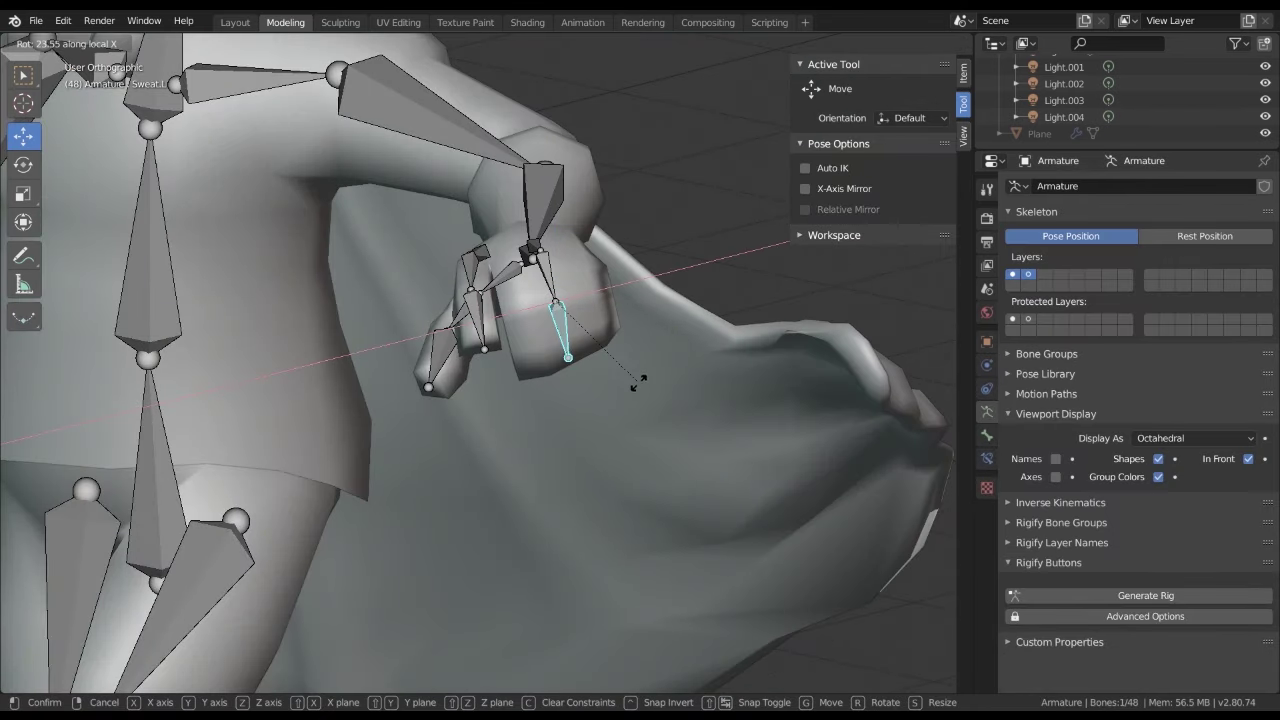
left_click(636, 398)
mouse_move(636, 398)
middle_mouse_down()
mouse_move(612, 158)
mouse_move(709, 319)
mouse_move(806, 315)
mouse_move(600, 265)
middle_mouse_up()
left_click(593, 261)
key("r")
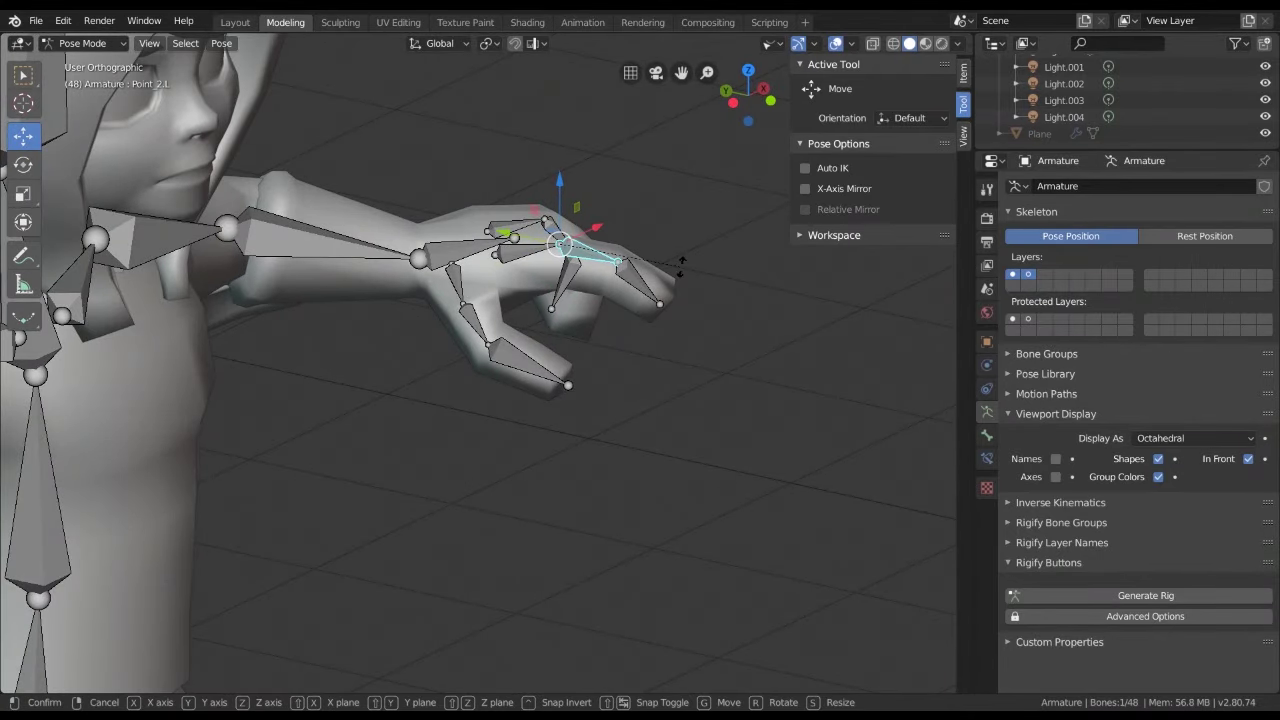
key("x")
key("x")
left_click(684, 323)
middle_click_drag(684, 323, 560, 340)
left_click(468, 335)
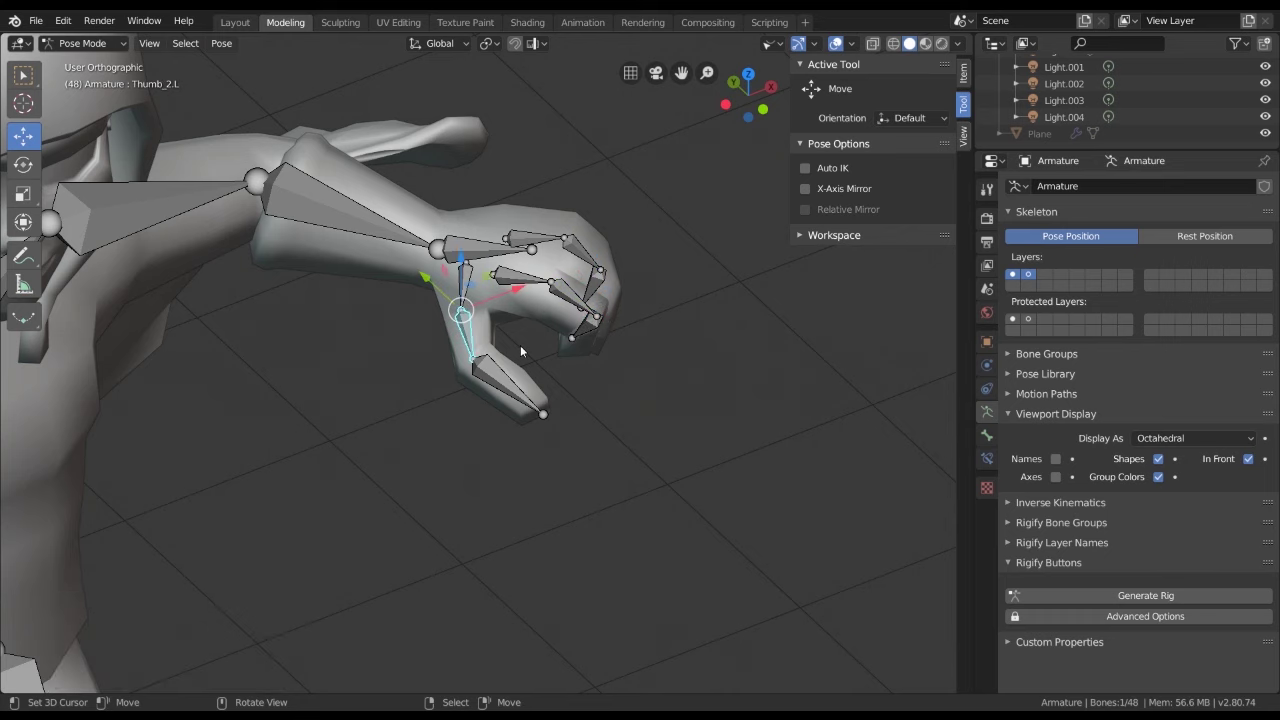
key("r")
key("x")
key("x")
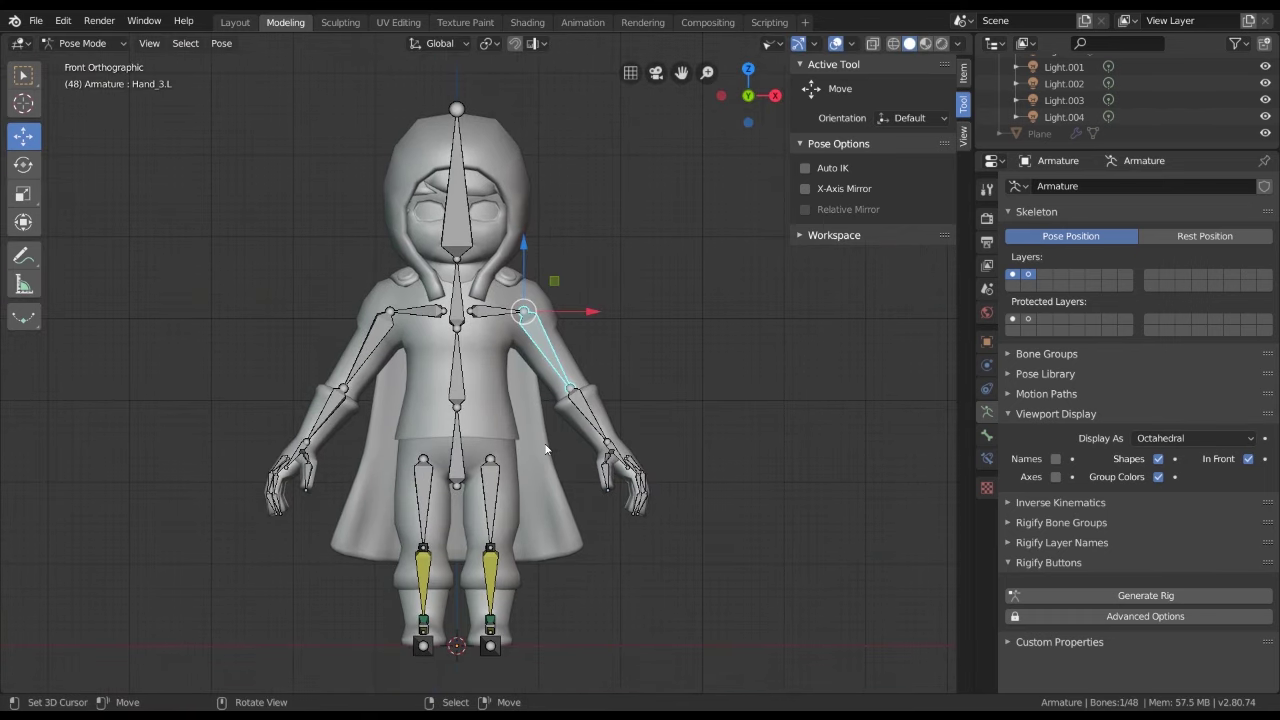
Raise the left arm and adjust the shoulder and upper arm Hand_3.L
key("r")
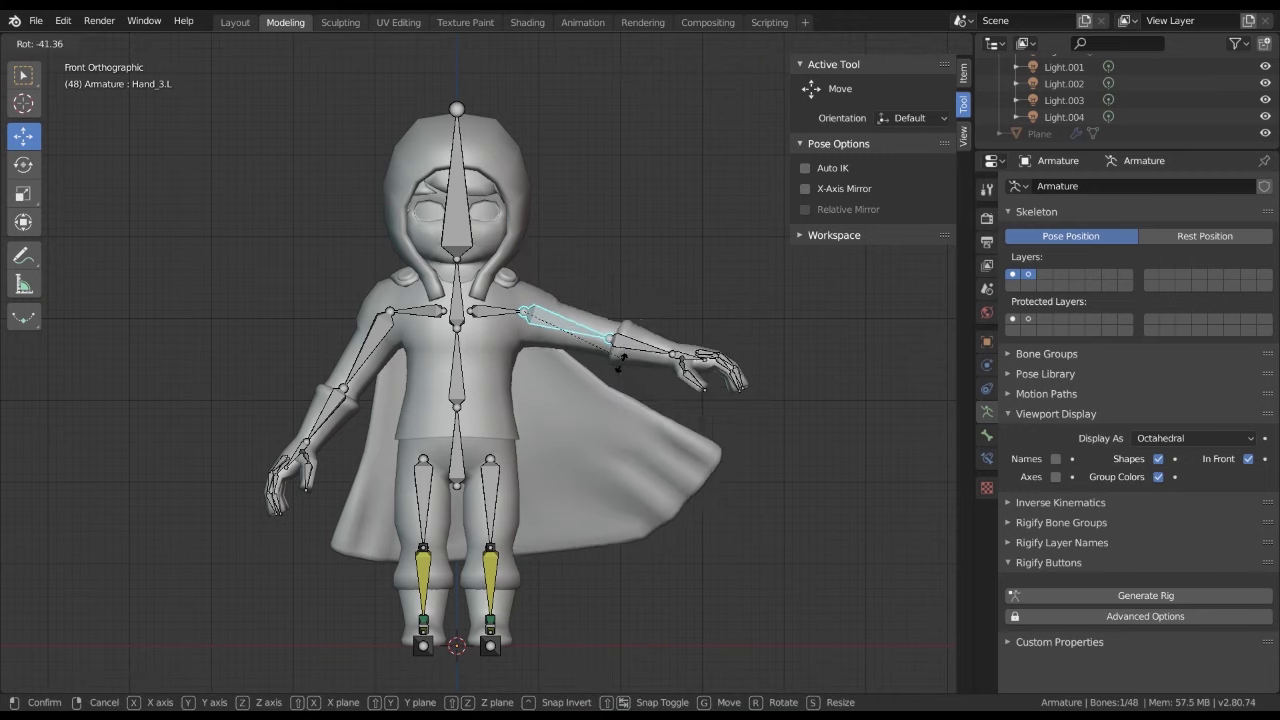
left_click(570, 357)
left_click(519, 323)
key("r")
left_click(540, 300)
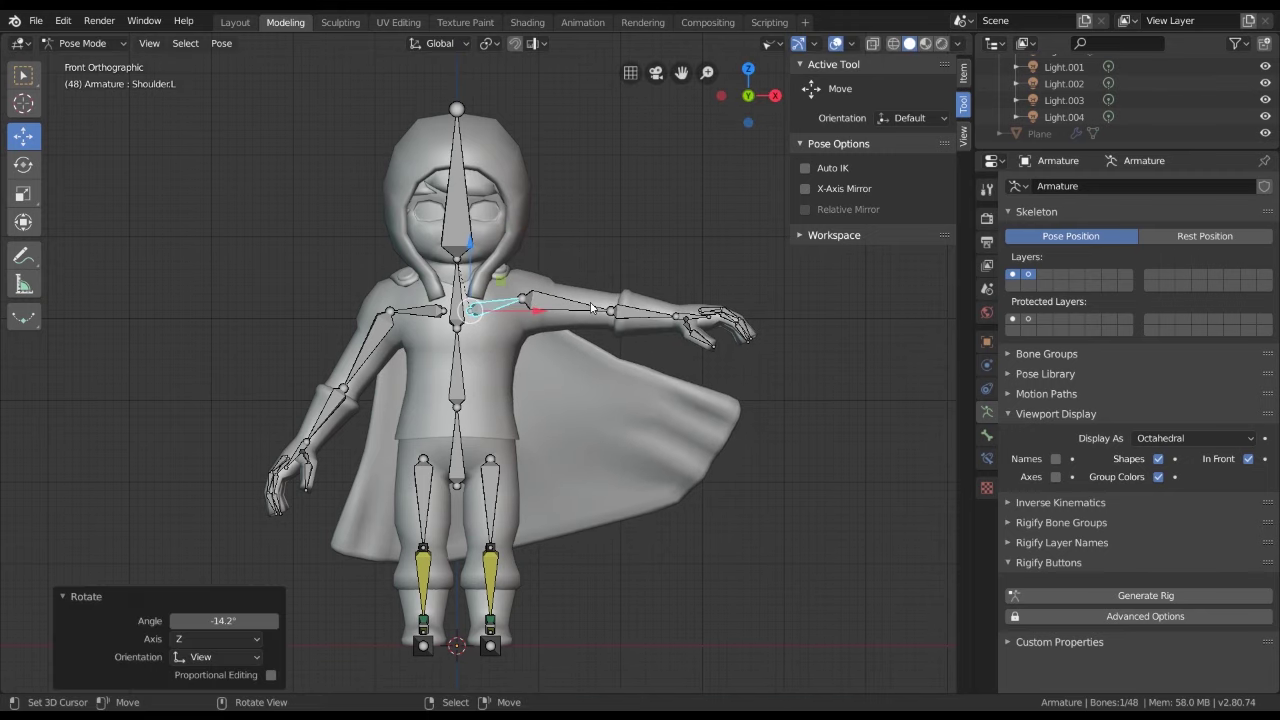
left_click(521, 298)
key("g")
left_click(580, 312)
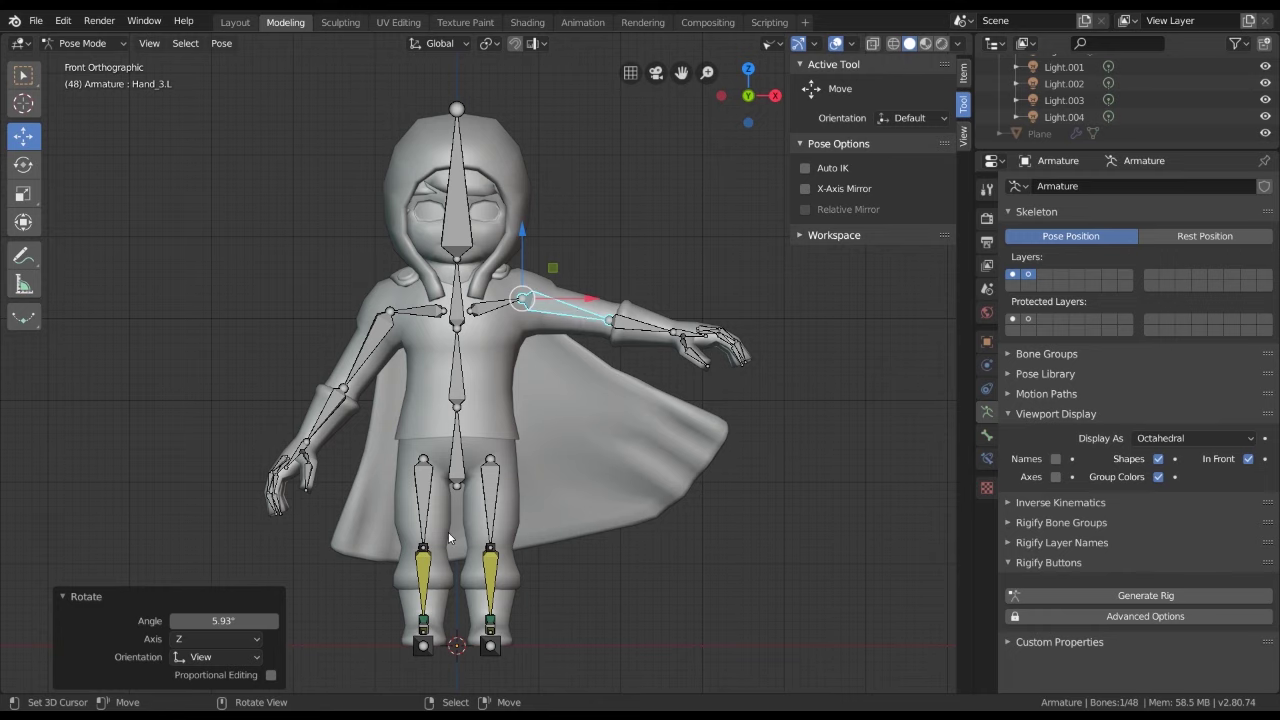
Try rotating the left thigh, then lift the left foot control C_Legs.L in side view
left_click(478, 507)
key("r")
left_click(530, 498)
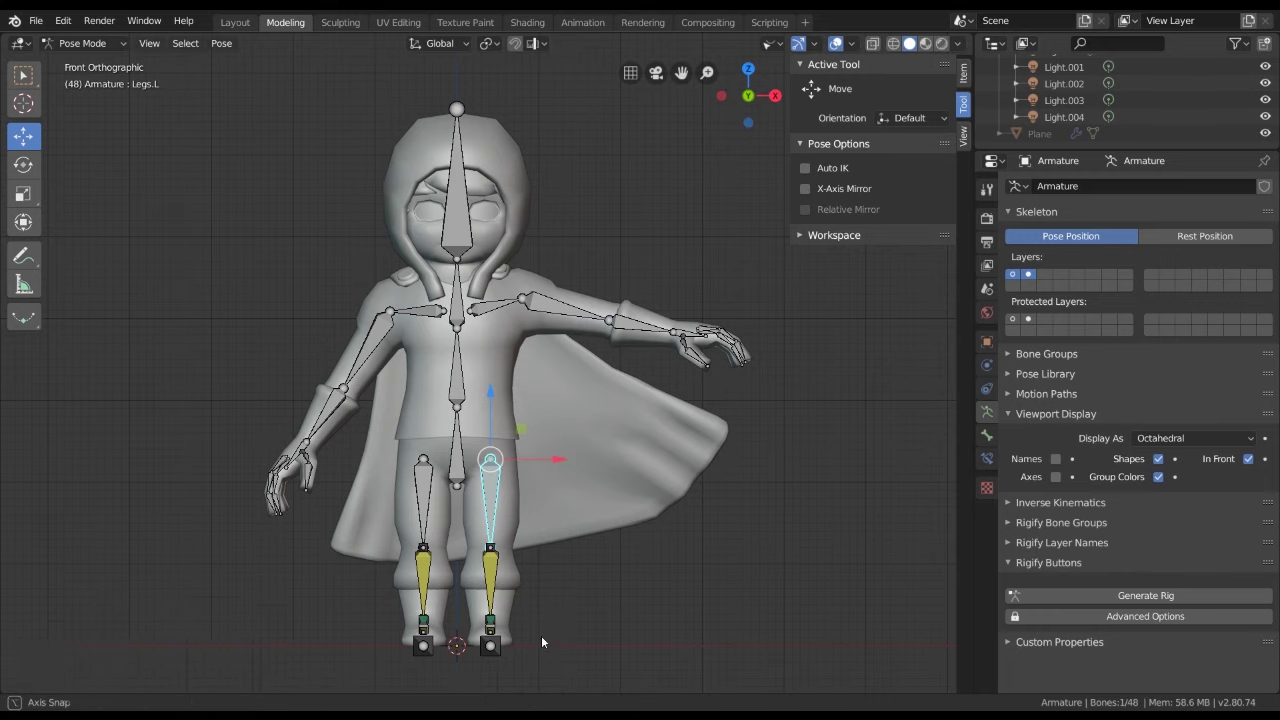
middle_click_drag(541, 642, 525, 632)
left_click(593, 625)
key("KP_3")
key("g")
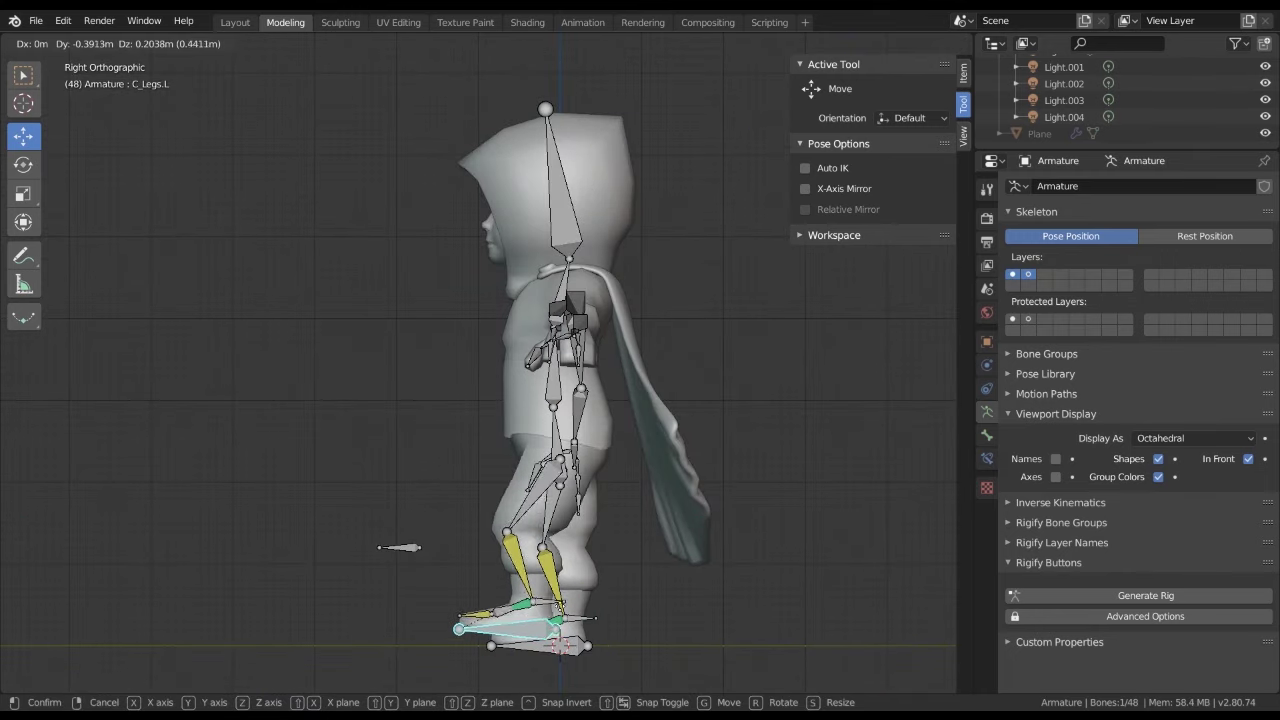
left_click(500, 598)
In front view, move the left foot control outward, then raise it along Z
key("KP_1")
key("g")
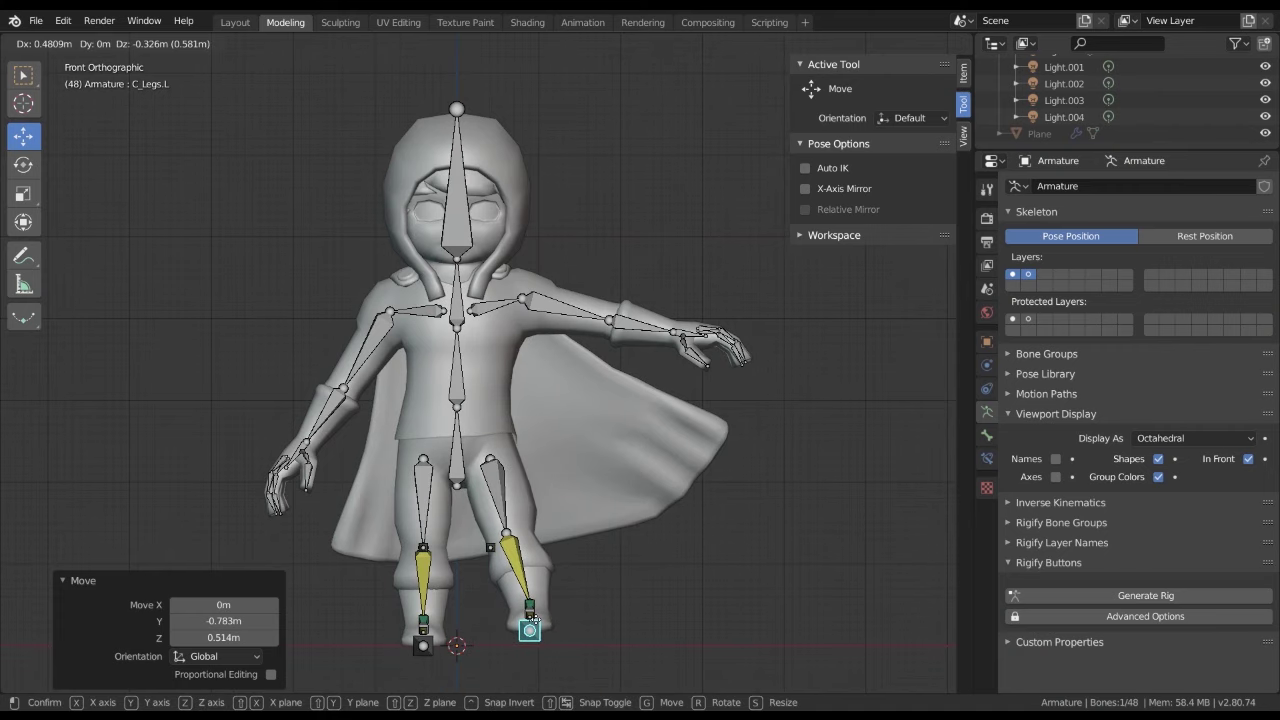
left_click(539, 624)
middle_click_drag(539, 624, 567, 593)
key("KP_1")
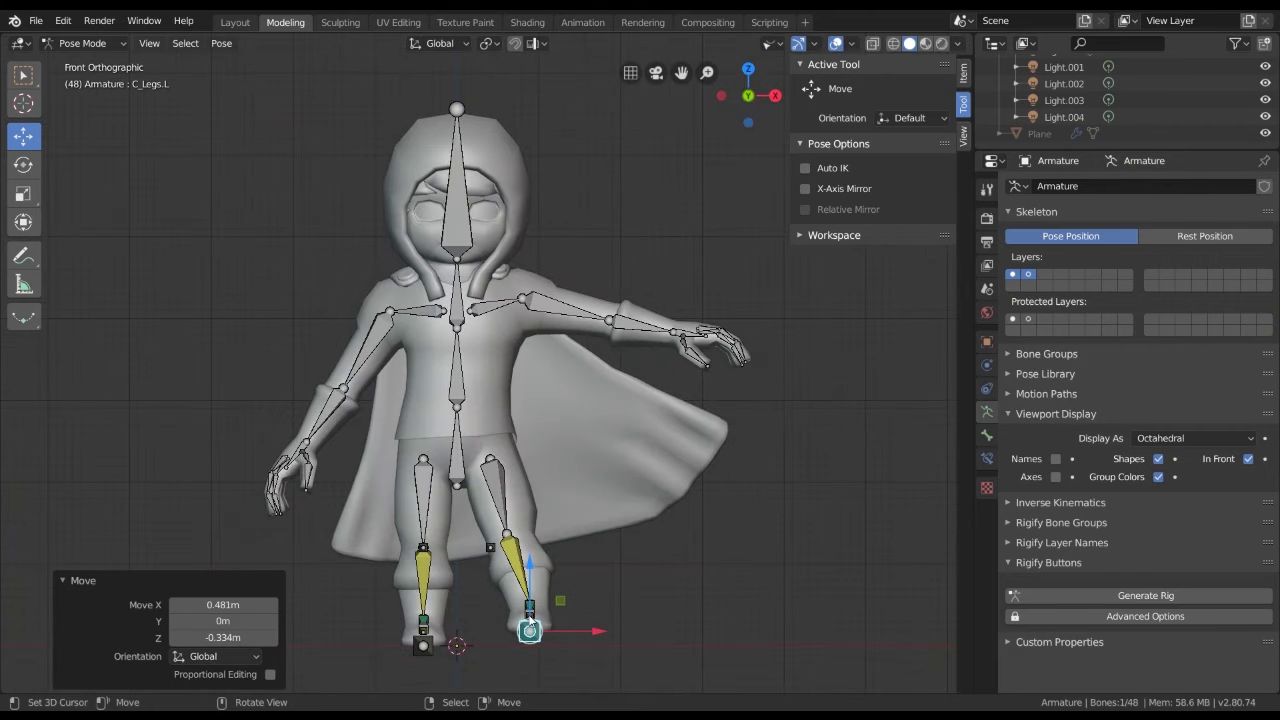
key("g")
key("z")
left_click(530, 614)
mouse_move(626, 432)
middle_mouse_down("shift")
mouse_move(671, 365)
mouse_move(700, 378)
middle_mouse_up("shift")
key("KP_1")
Rotate the left upper arm, then turn the forearm around global Z
left_click(620, 226)
key("r")
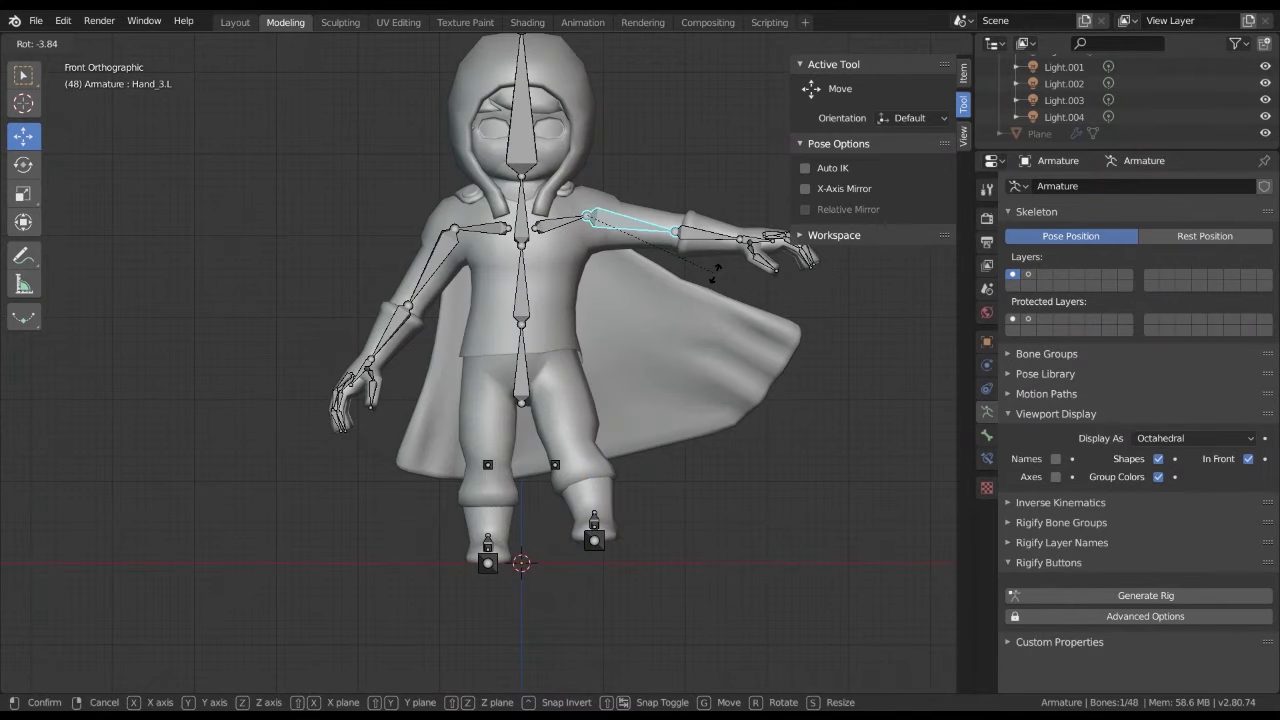
left_click(715, 273)
left_click(712, 237)
mouse_move(712, 237)
middle_mouse_down()
mouse_move(680, 300)
mouse_move(678, 352)
mouse_move(646, 223)
middle_mouse_up()
key("r")
key("z")
left_click(658, 310)
key("KP_1")
Box-select the left arm bones in X-ray and paste their pose flipped to the other side
key("alt+a")
key("alt+z")
key("a")
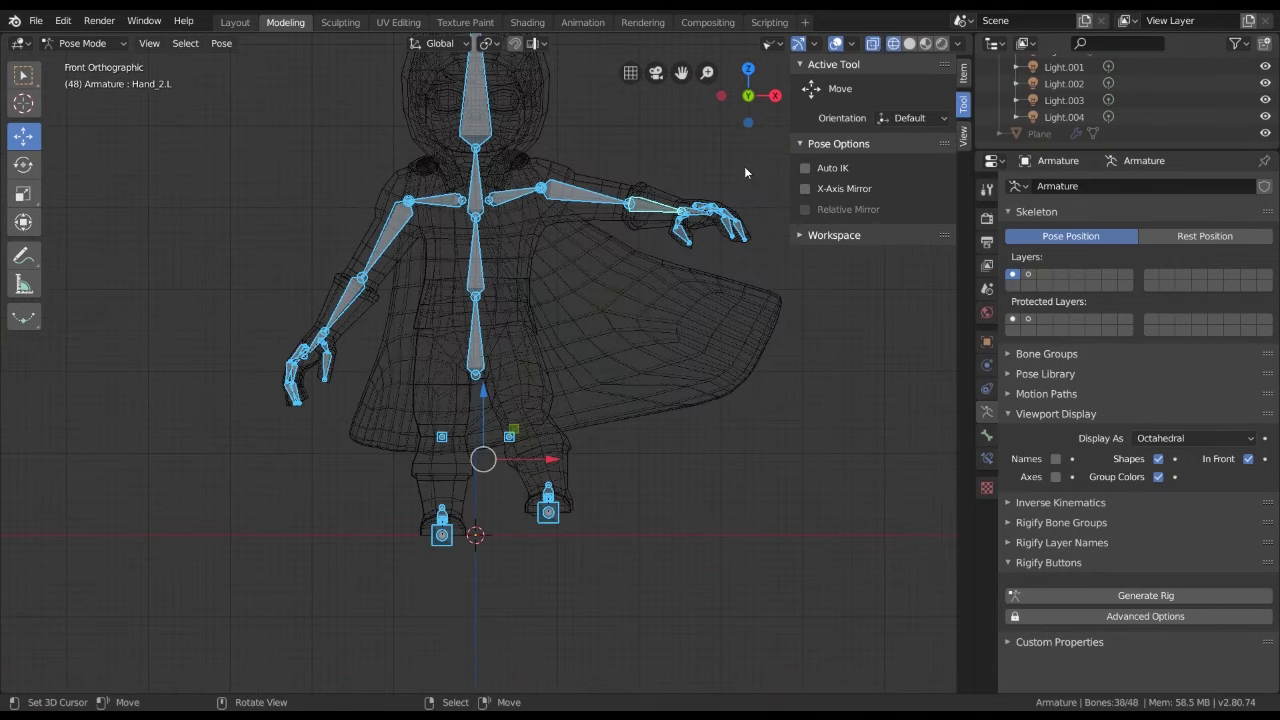
key("alt+a")
key("b")
left_click_drag(748, 152, 505, 547)
key("alt+z")
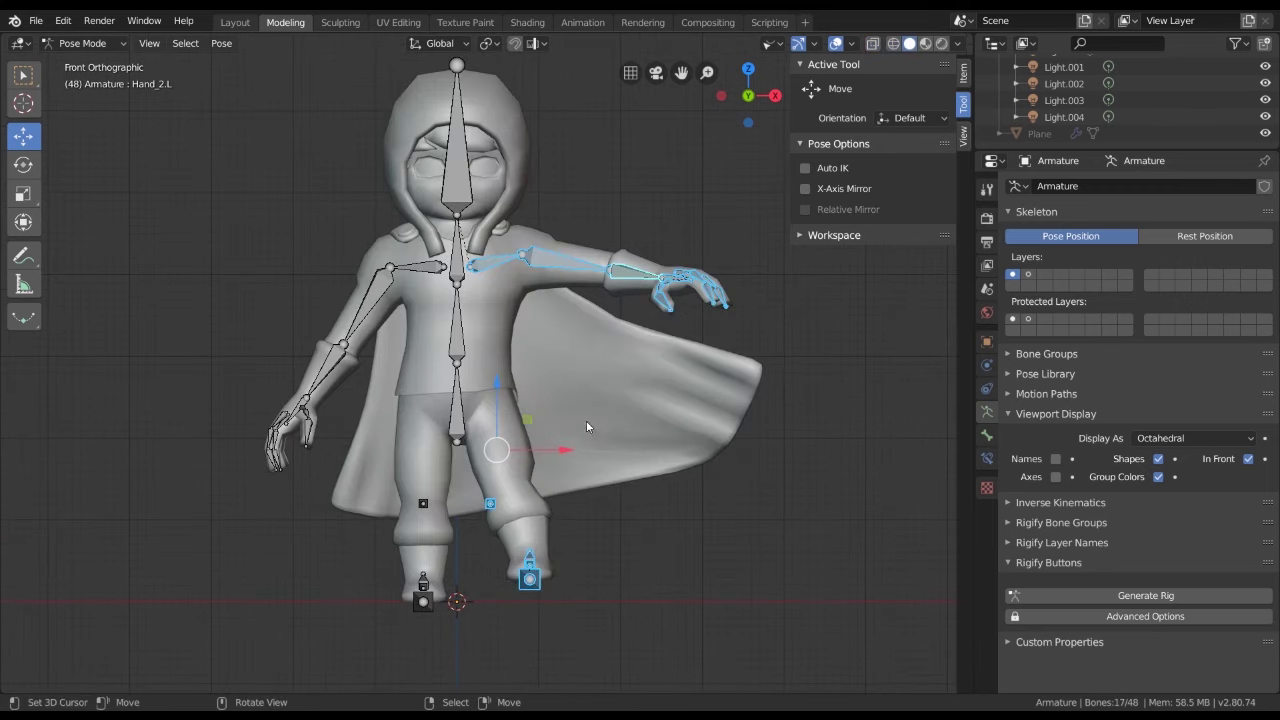
scroll(586, 420, "up", 5, "shift")
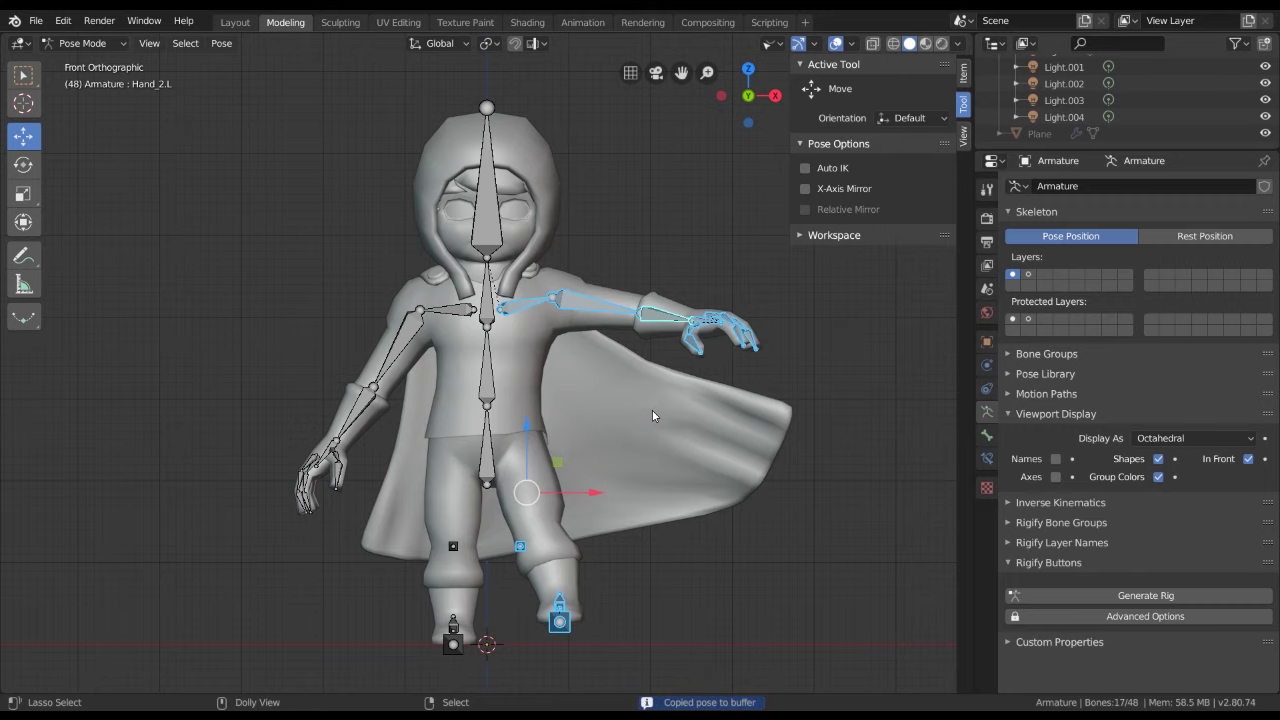
key("ctrl+shift+v")
Clear location and rotation so the character returns to its rest pose, then deselect
mouse_move(473, 381)
middle_mouse_down()
mouse_move(542, 415)
mouse_move(588, 406)
mouse_move(608, 395)
mouse_move(570, 337)
mouse_move(621, 302)
mouse_move(612, 342)
middle_mouse_up()
scroll(570, 337, "up", 1)
scroll(570, 337, "up", 1)
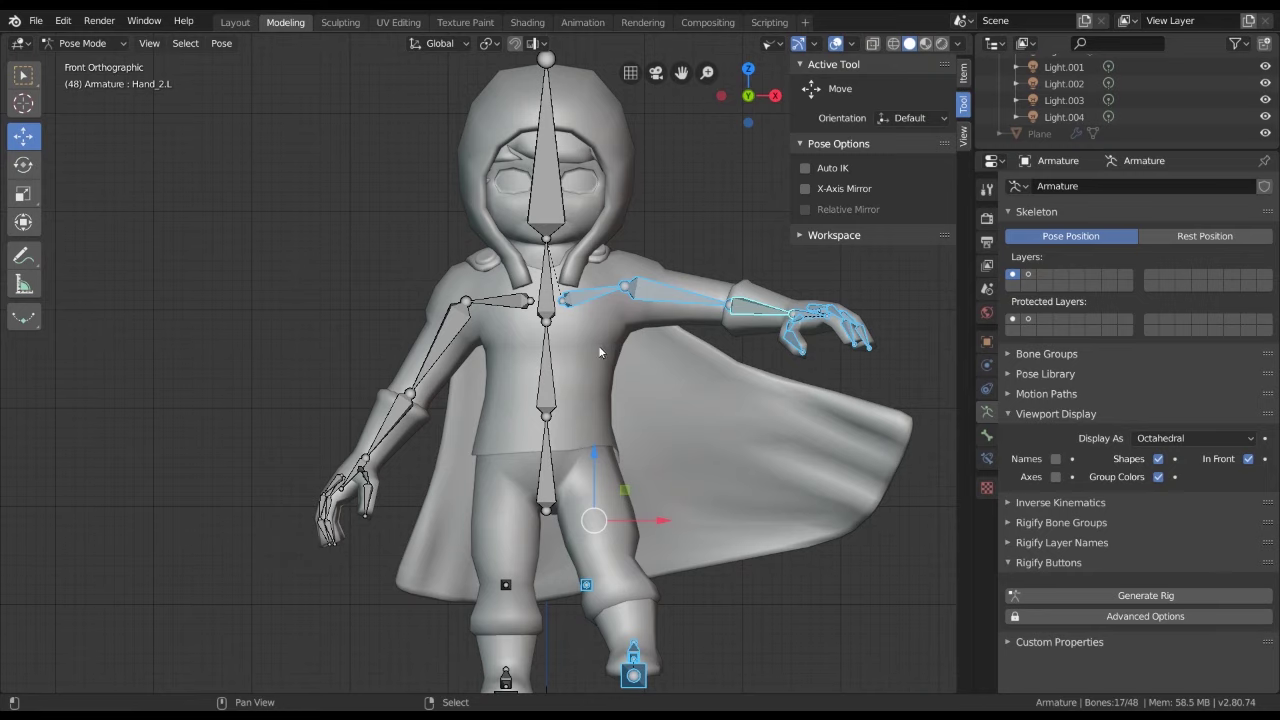
key("alt+g")
key("alt+r")
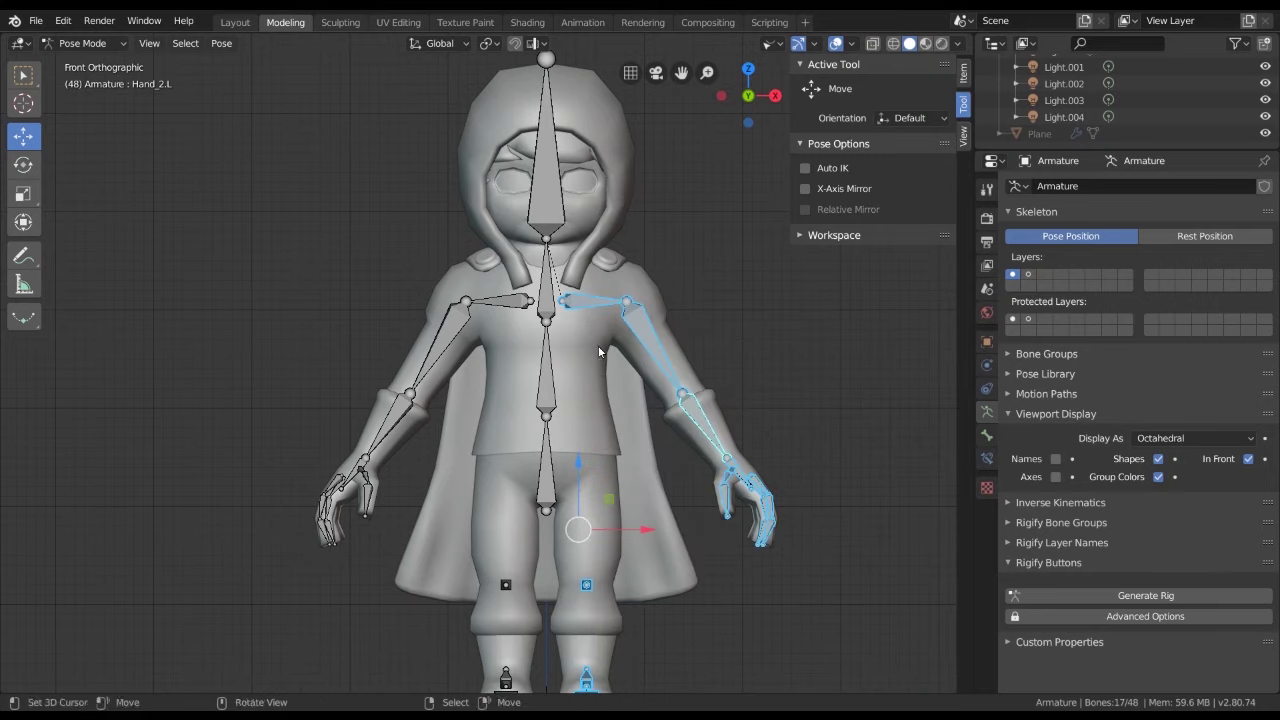
key("alt+a")
middle_click_drag(599, 352, 618, 321, "shift")
In Edit Mode, select Shoulder.L and inspect its 0.39° roll in Bone properties
left_click(598, 258)
key("Tab")
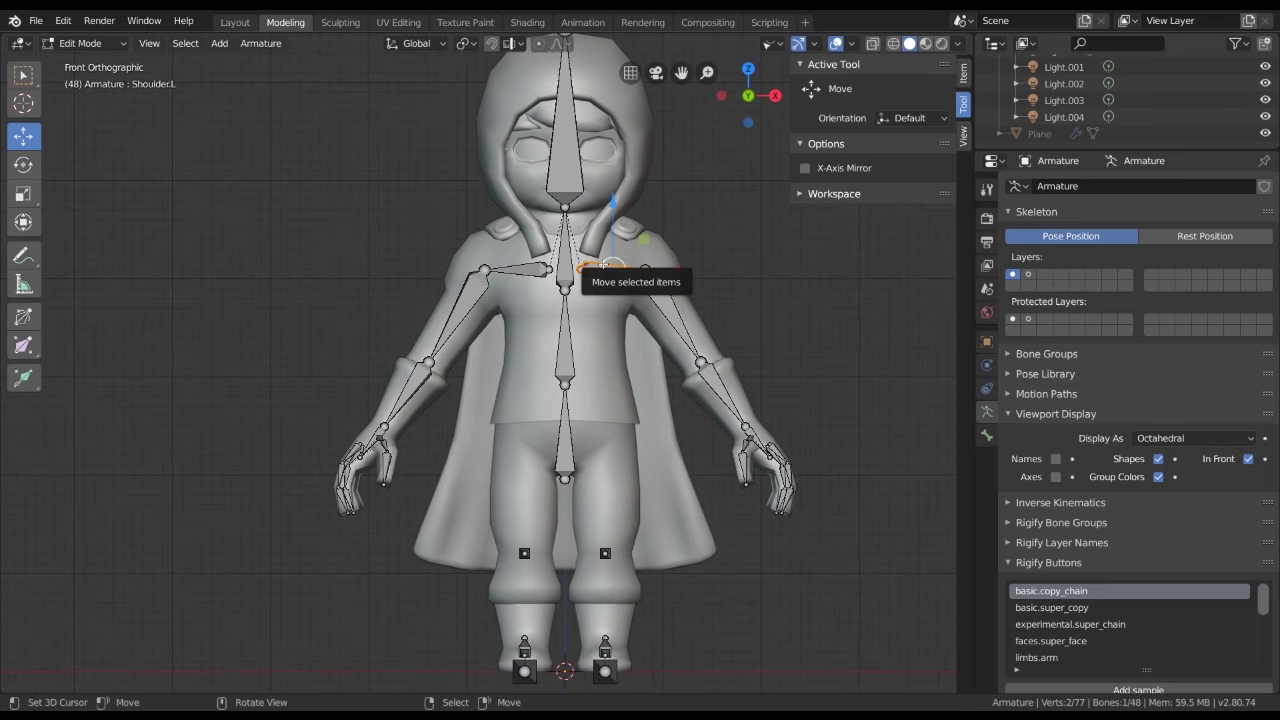
mouse_move(603, 270)
middle_mouse_down()
mouse_move(591, 260)
mouse_move(628, 408)
middle_mouse_up()
scroll(591, 260, "up", 2)
left_click(987, 435)
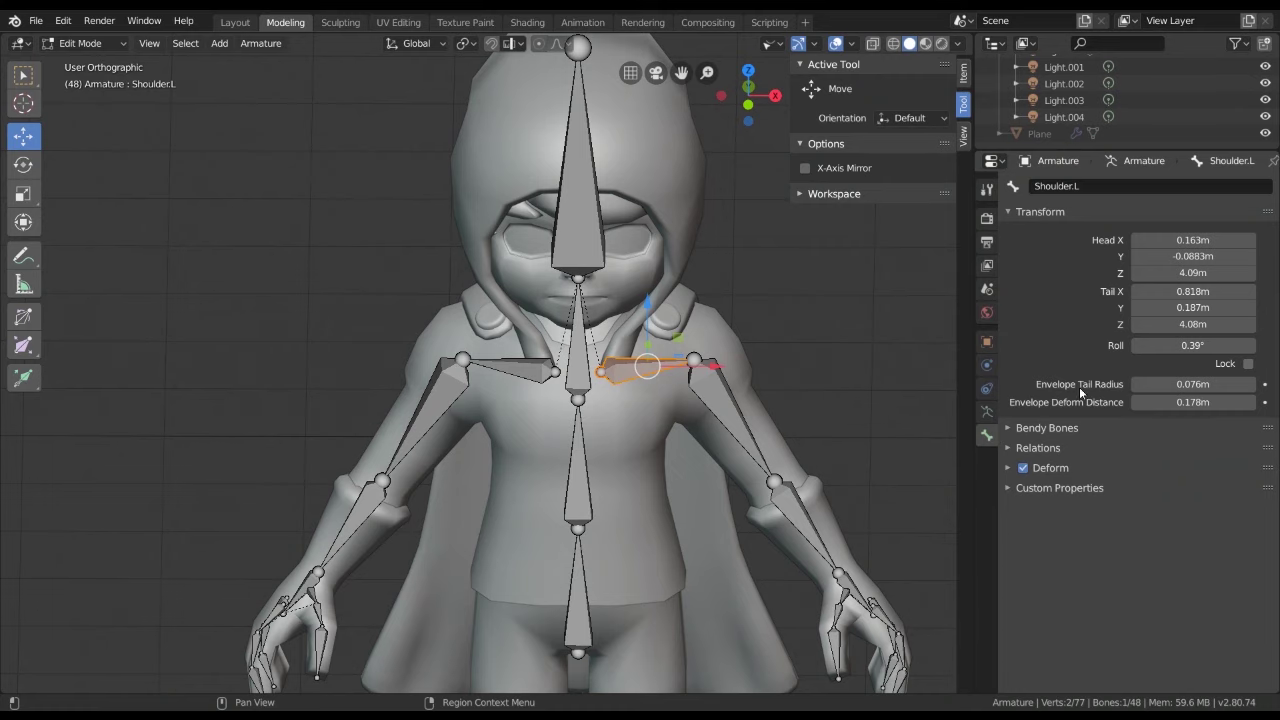
middle_click_drag(645, 361, 581, 371)
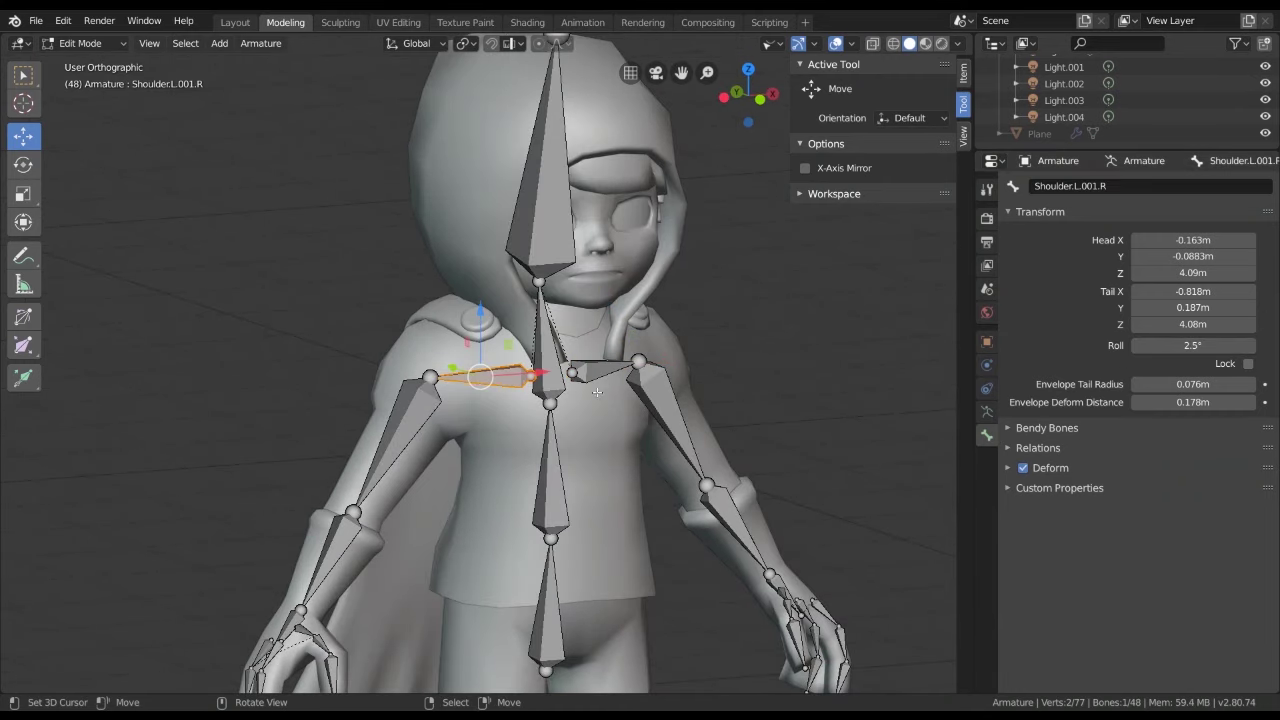
left_click(607, 375)
left_click(1196, 345)
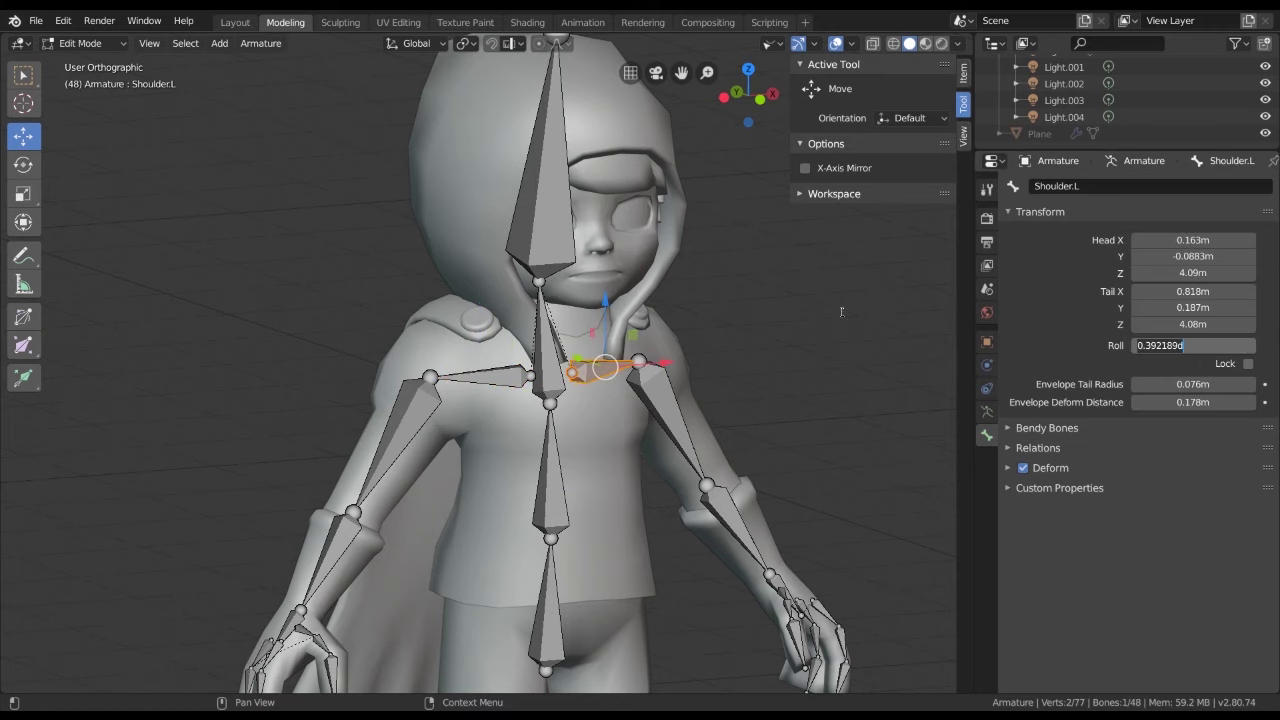
key("Return")
Orbit and zoom around the rig, ending in a straight-on front view of the shoulders
middle_click_drag(841, 312, 638, 368)
key("KP_1")
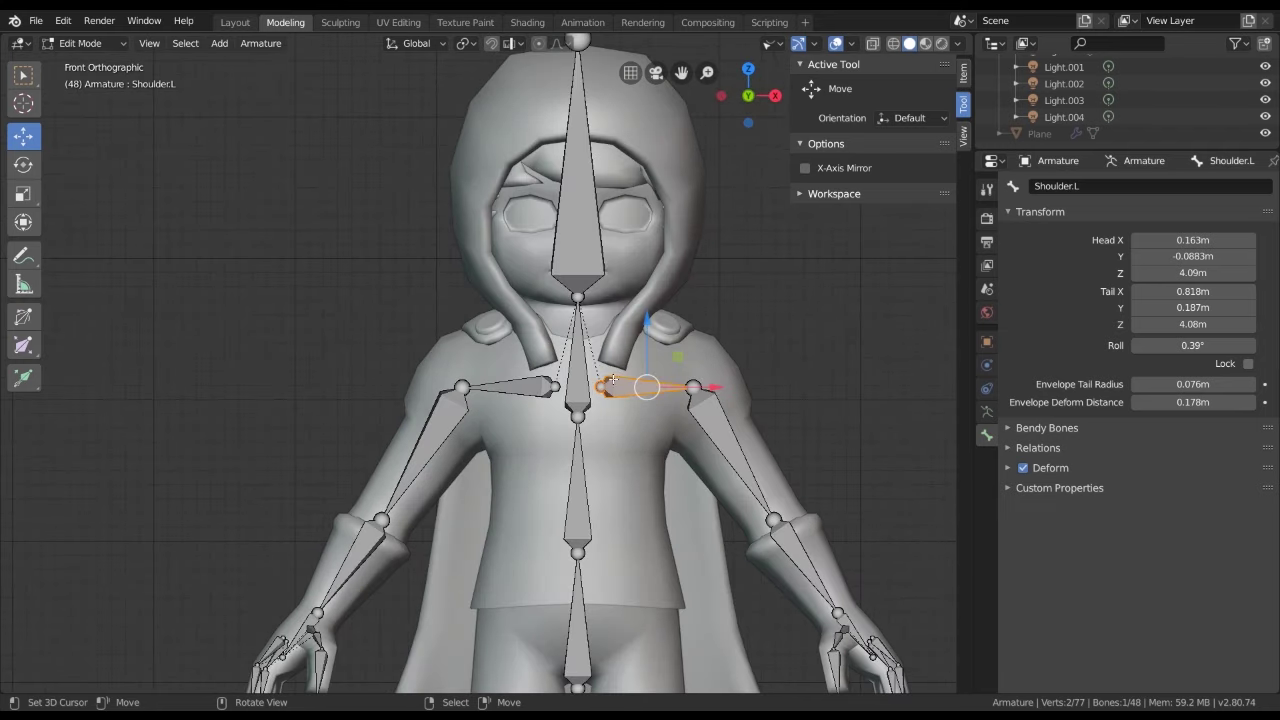
scroll(600, 365, "down", 2)
scroll(566, 343, "down", 2)
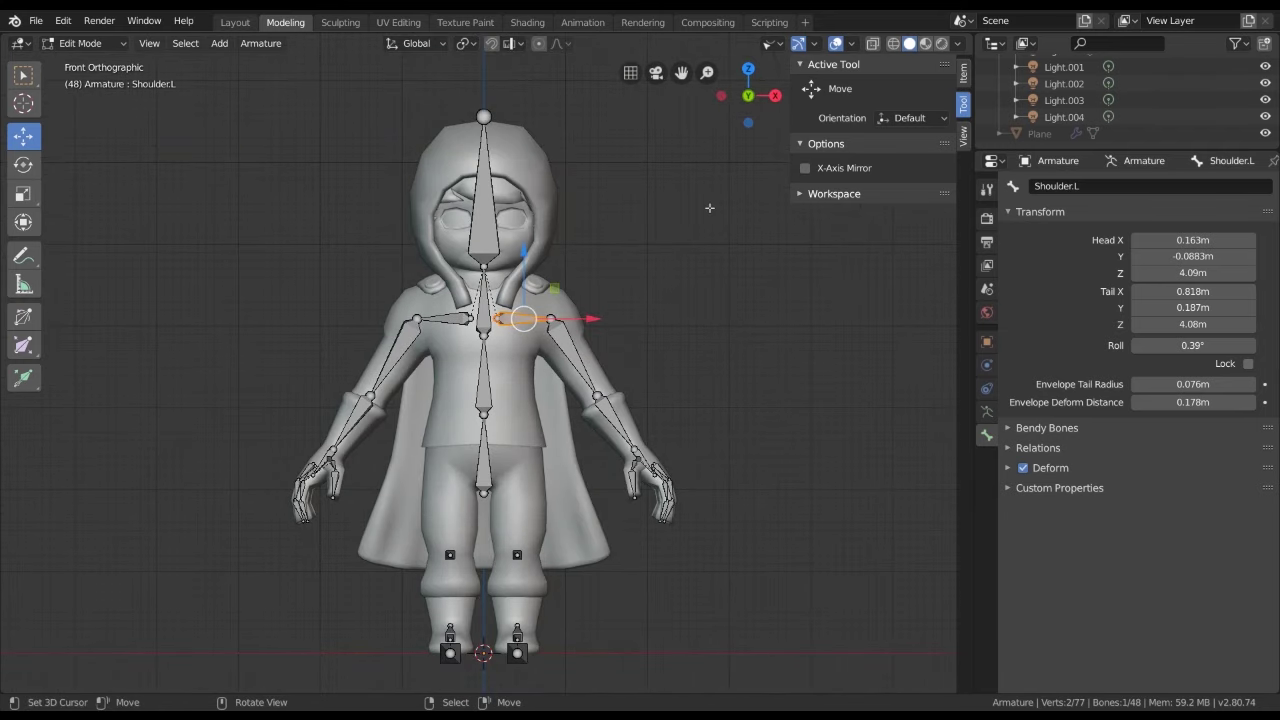
scroll(574, 344, "up", 2)
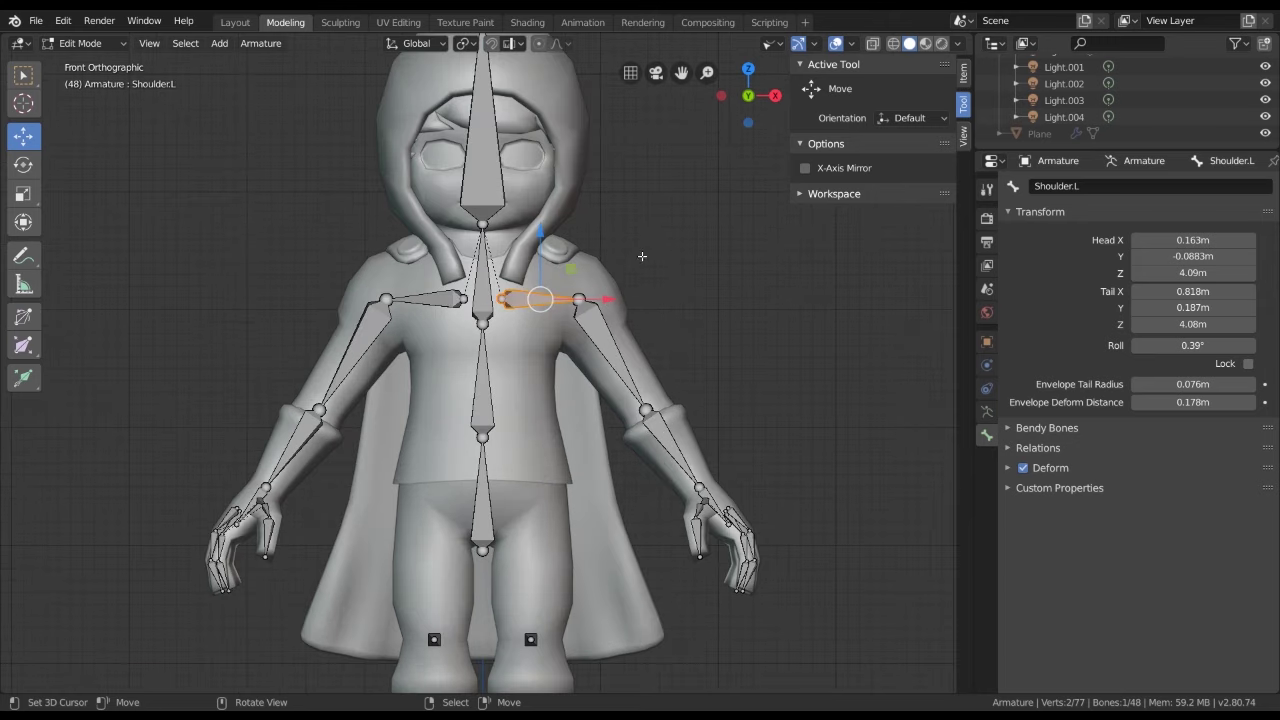
scroll(642, 256, "down", 1)
scroll(762, 299, "down", 1)
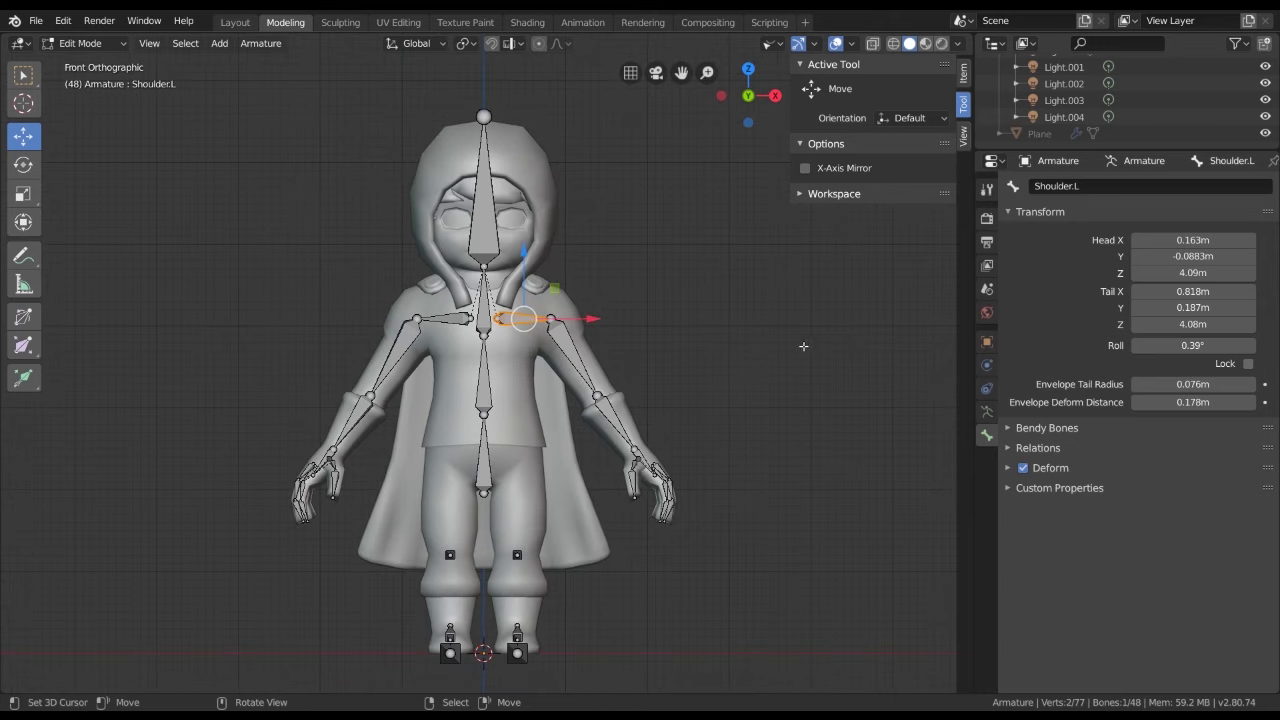
middle_click_drag(803, 346, 418, 278)
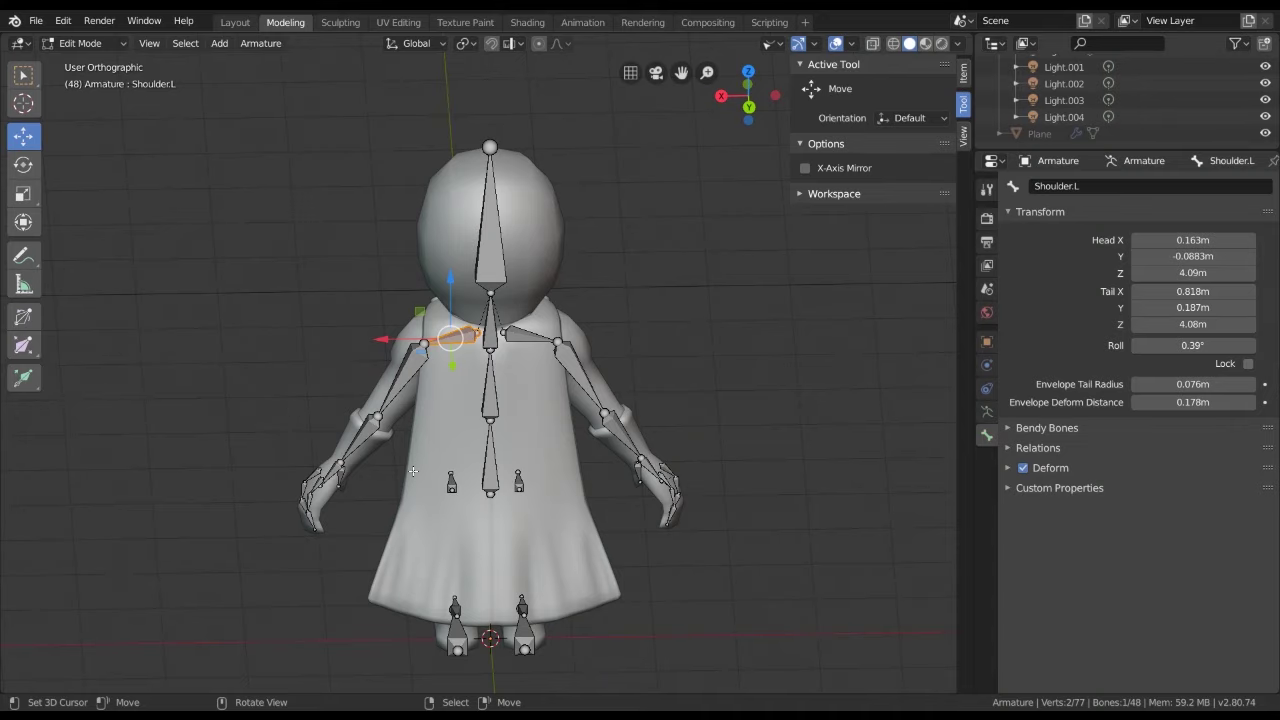
scroll(450, 596, "up", 3)
middle_click_drag(450, 596, 656, 394)
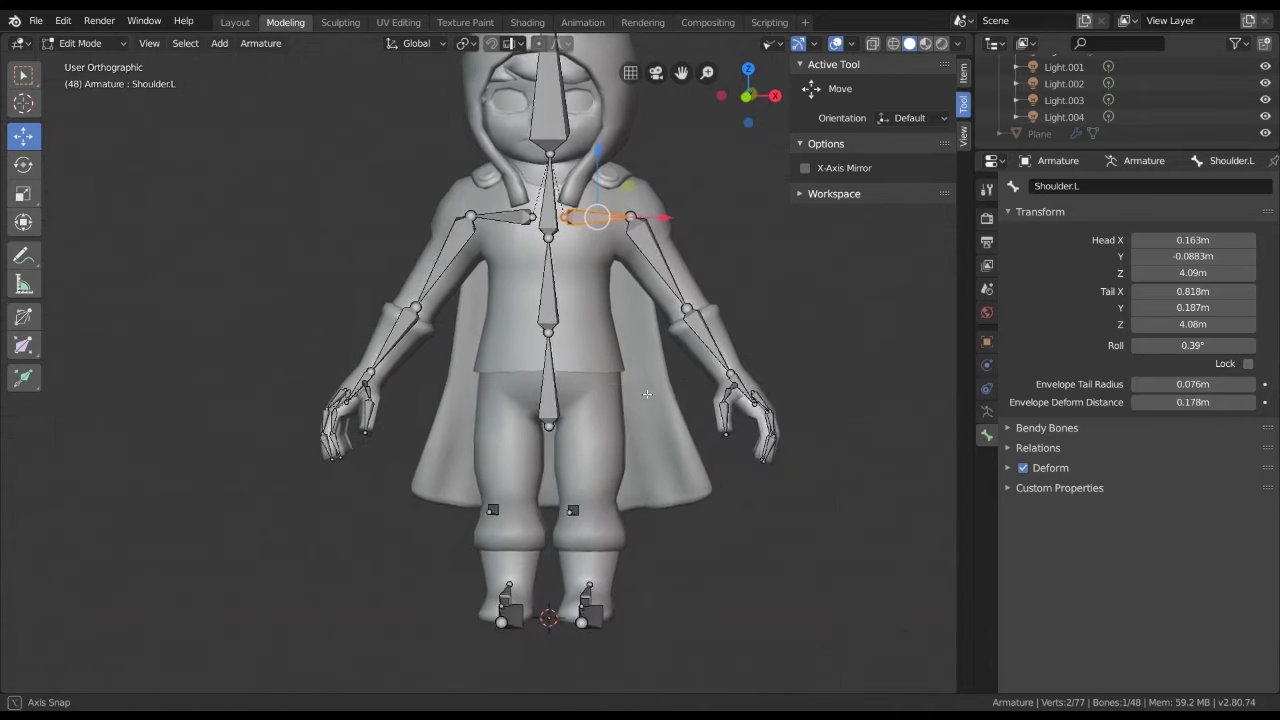
key("KP_1")
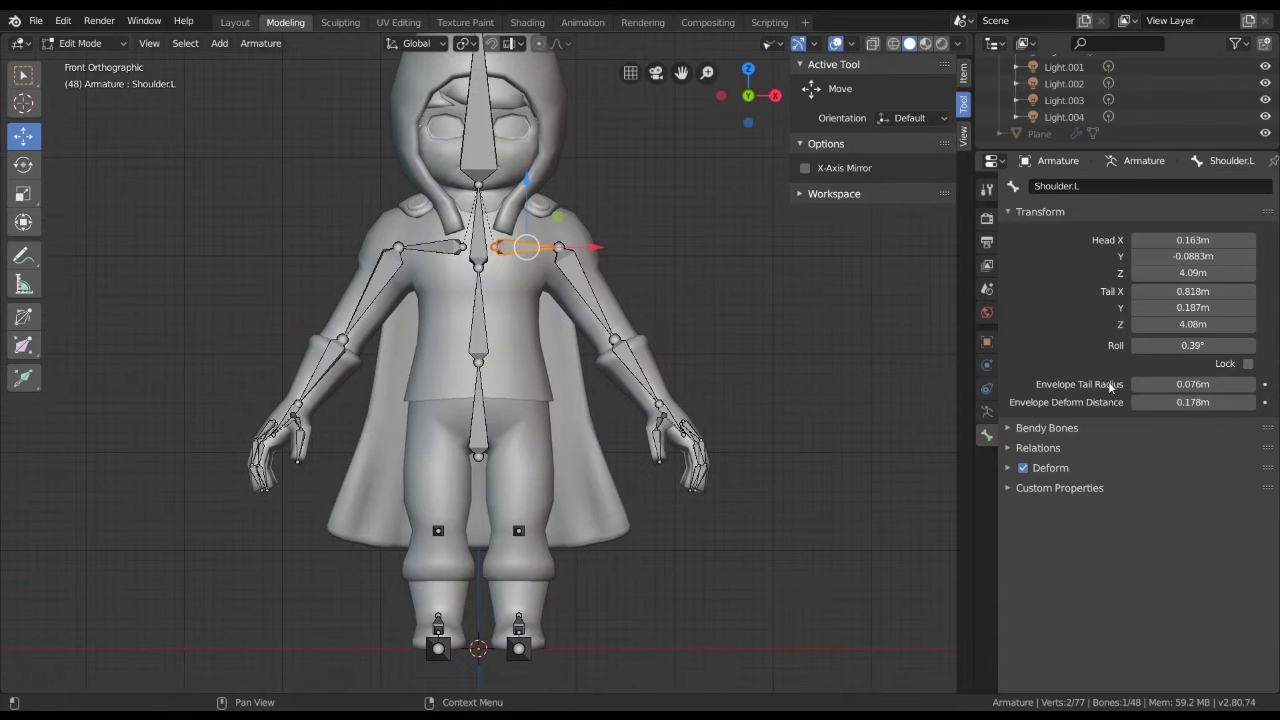
Copy Shoulder.L's roll and give Shoulder.L.001.R a mirrored roll of -0.39°
left_click(1205, 344)
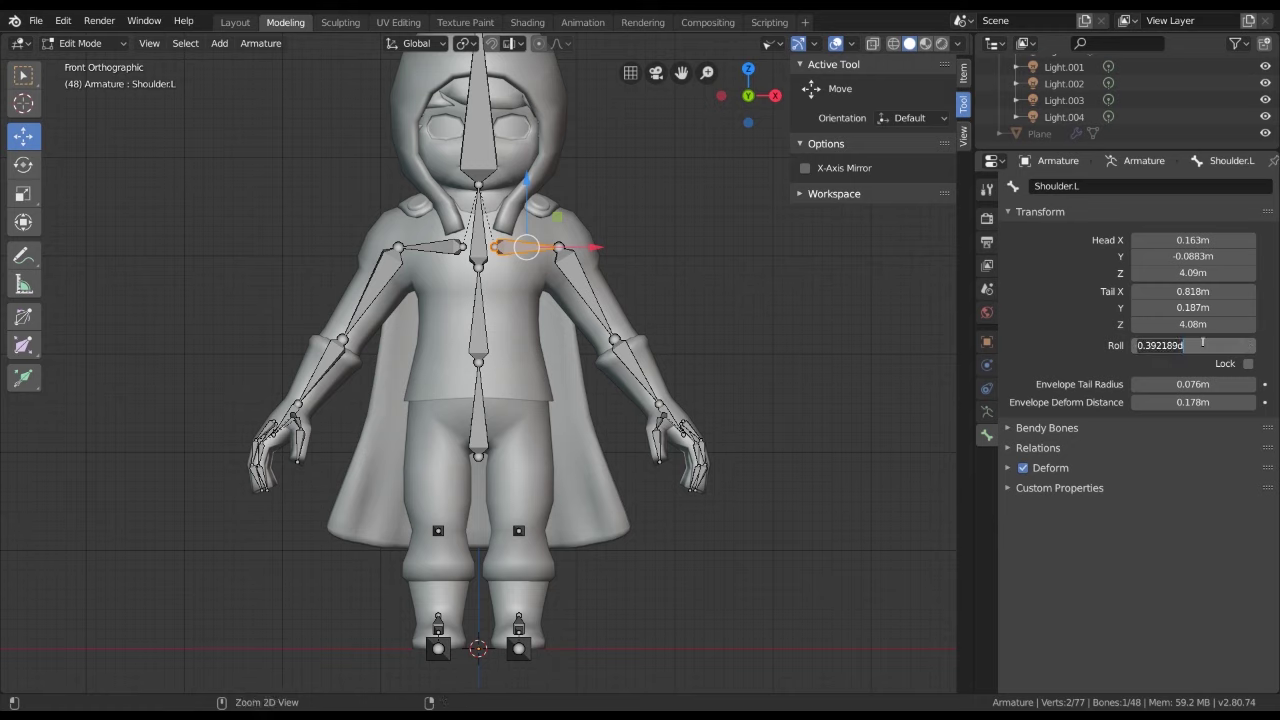
key("Return")
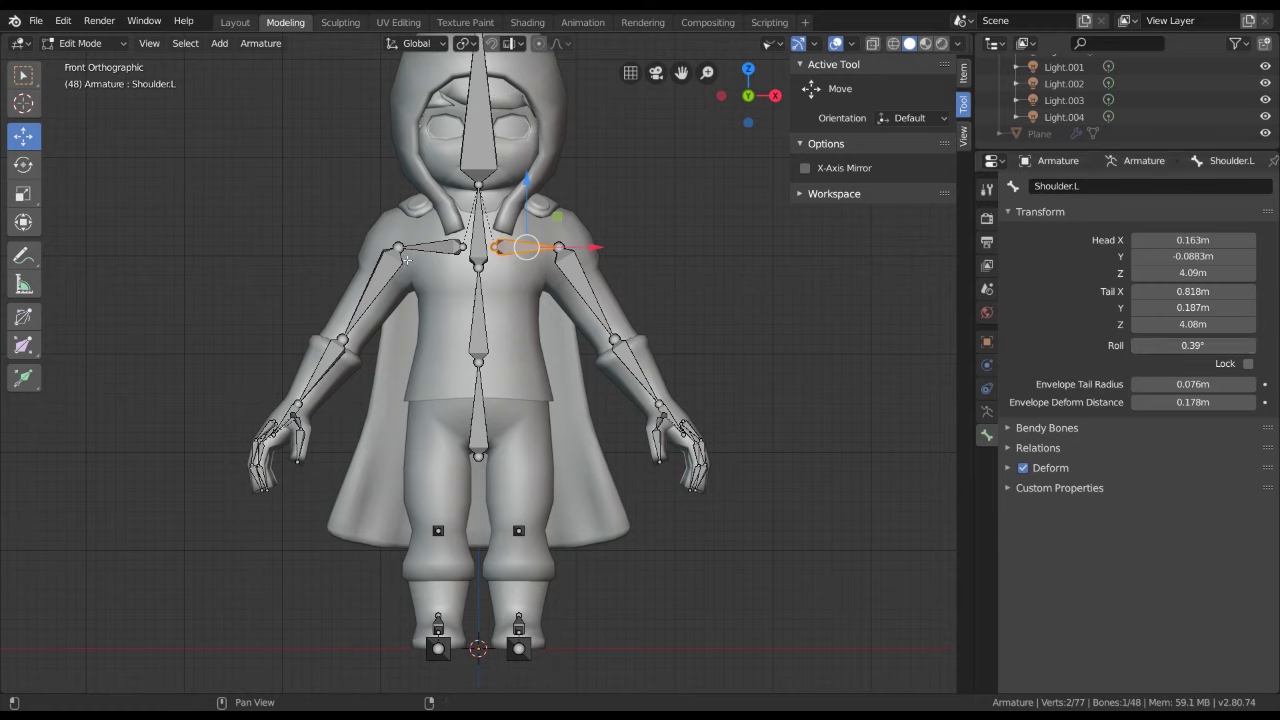
left_click(1192, 345)
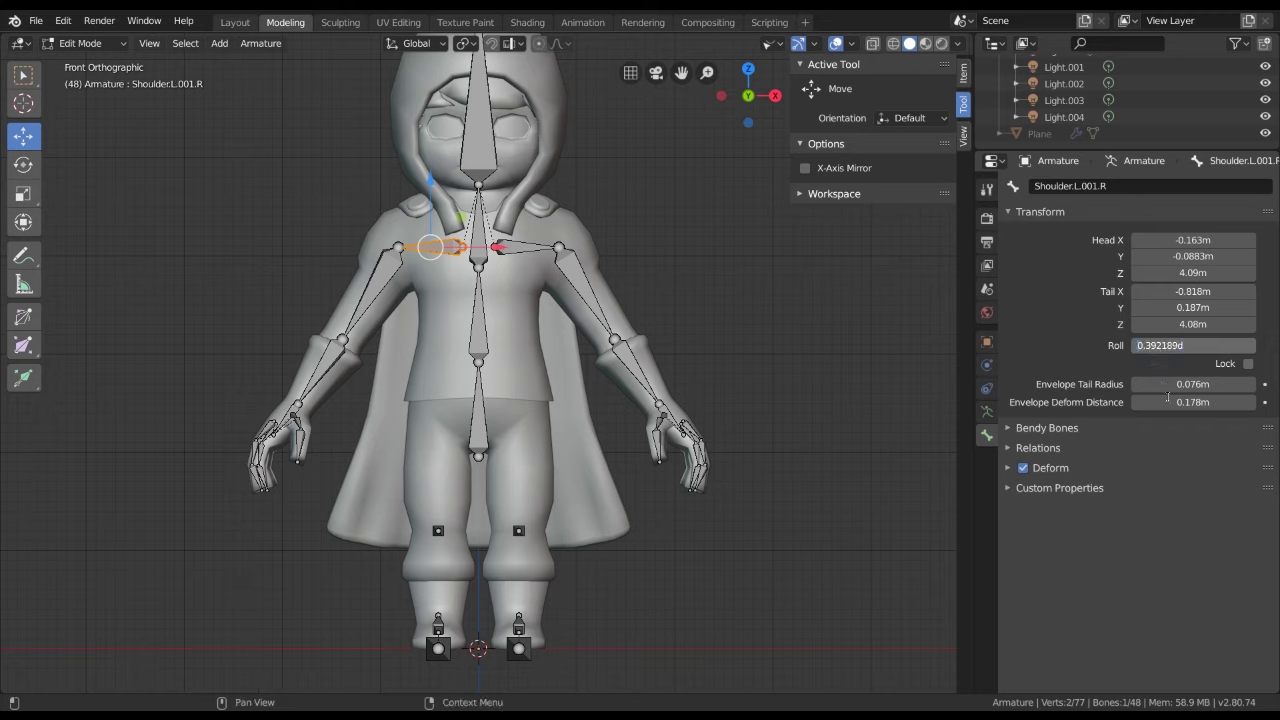
key("Return")
middle_click_drag(638, 268, 650, 268, "shift")
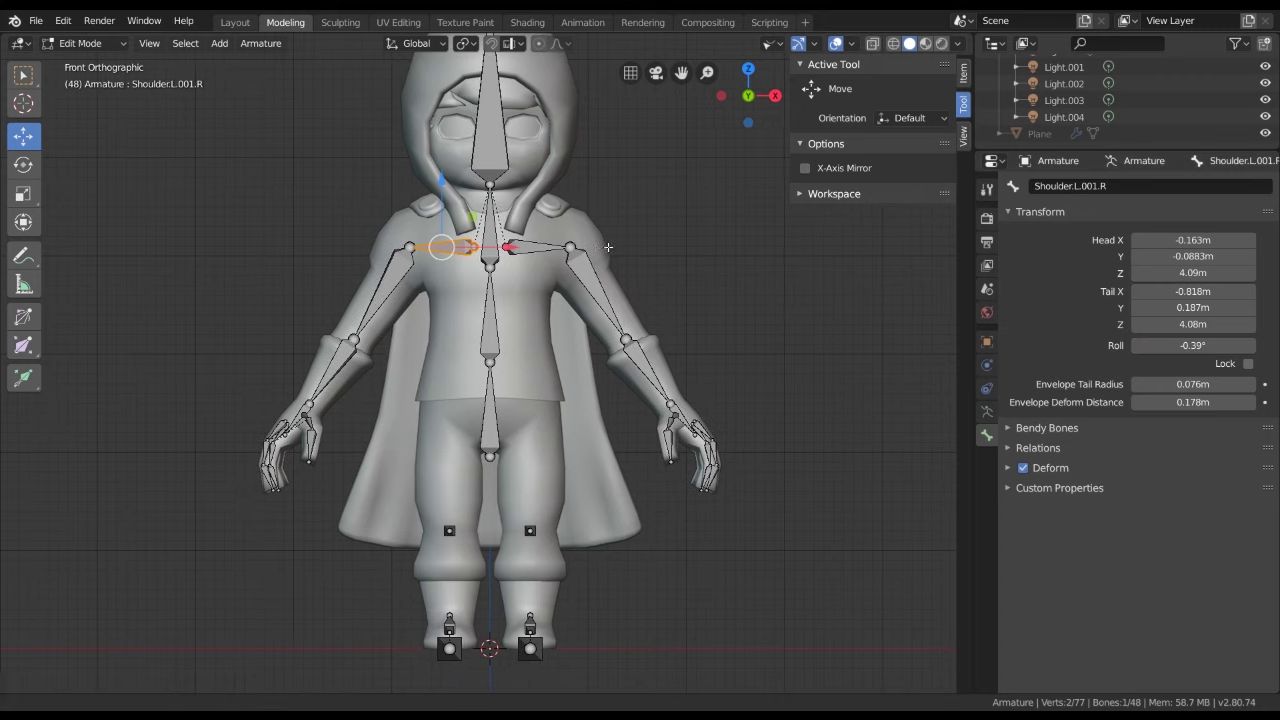
Select Thumb_def.L and copy its -175° roll value
left_click(594, 274)
left_click(664, 430)
middle_click_drag(664, 430, 700, 420)
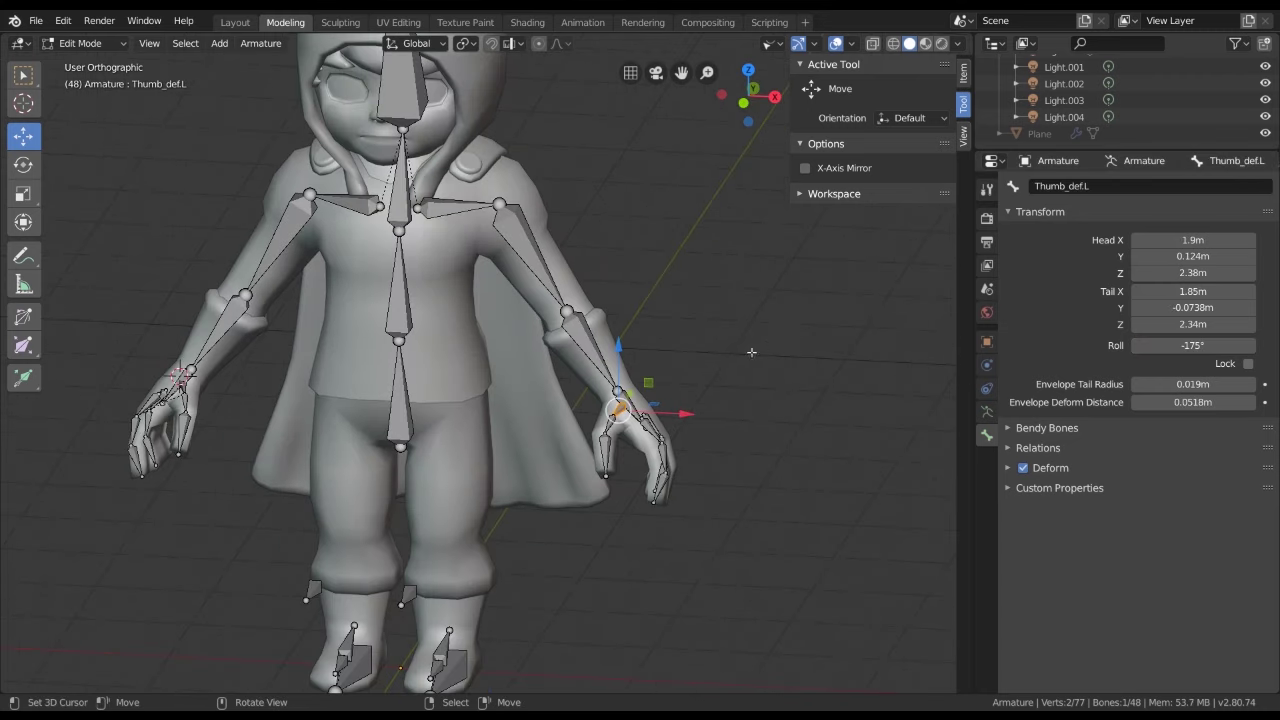
scroll(700, 420, "up", 3)
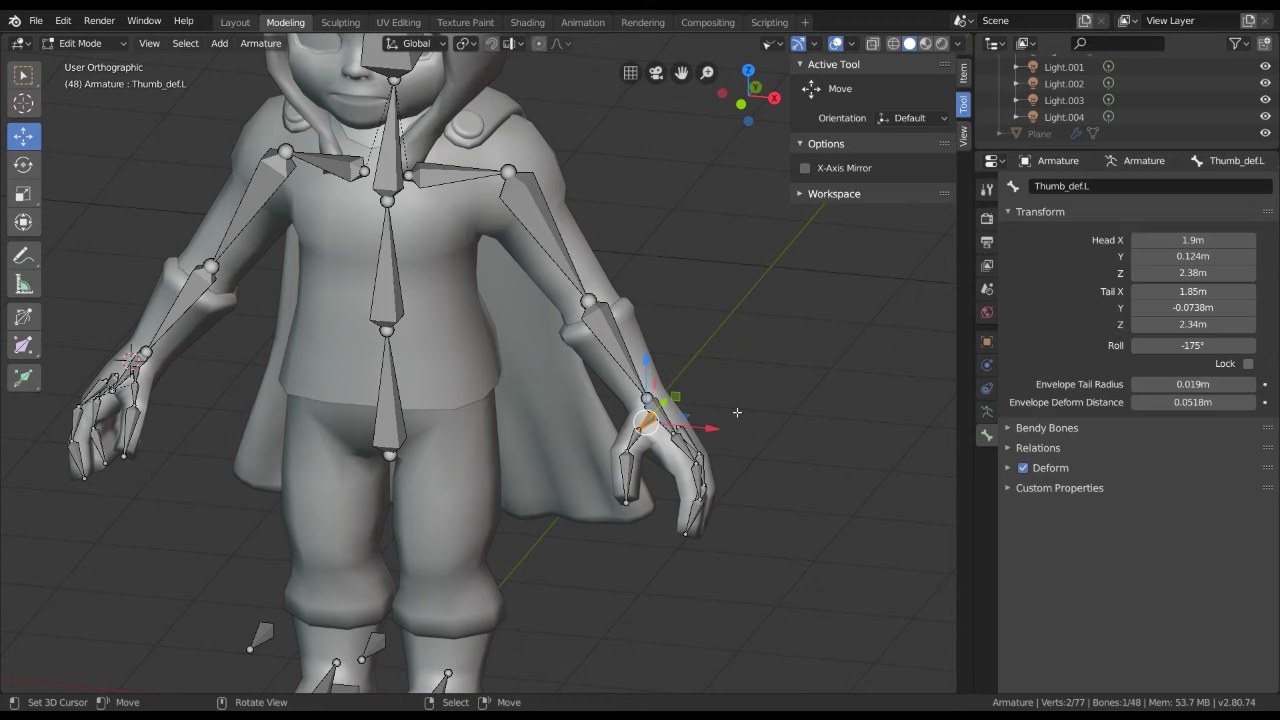
left_click(1175, 347)
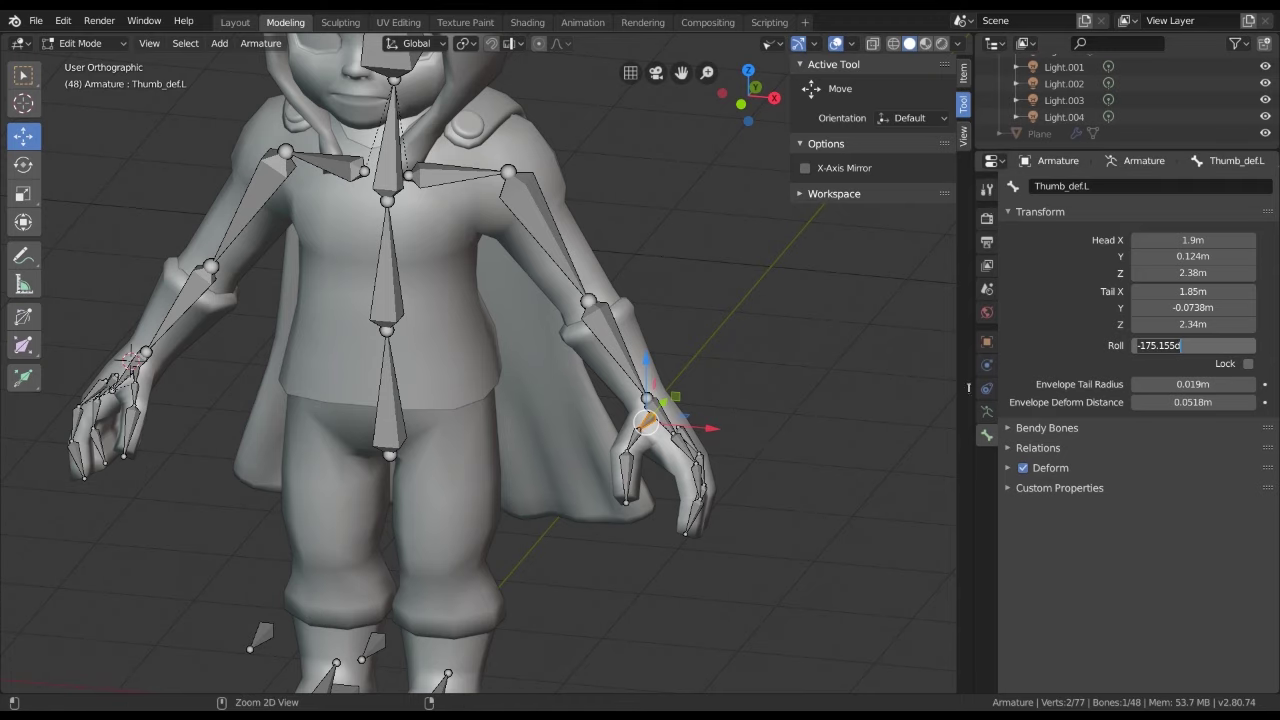
key("Return")
Select Thumb_def.R and paste the roll with flipped sign, setting it to 175°
middle_click_drag(700, 400, 540, 380)
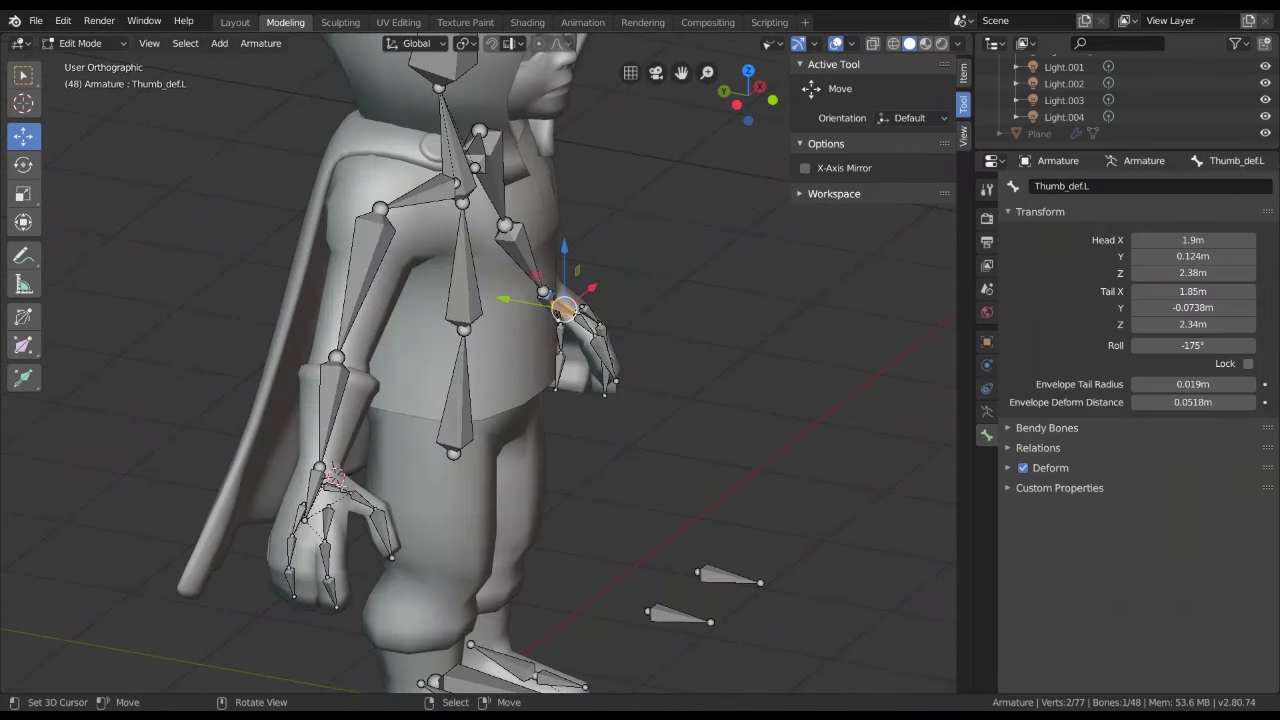
left_click(340, 486)
mouse_move(340, 486)
middle_mouse_down()
mouse_move(868, 360)
mouse_move(817, 417)
middle_mouse_up()
left_click(1193, 350)
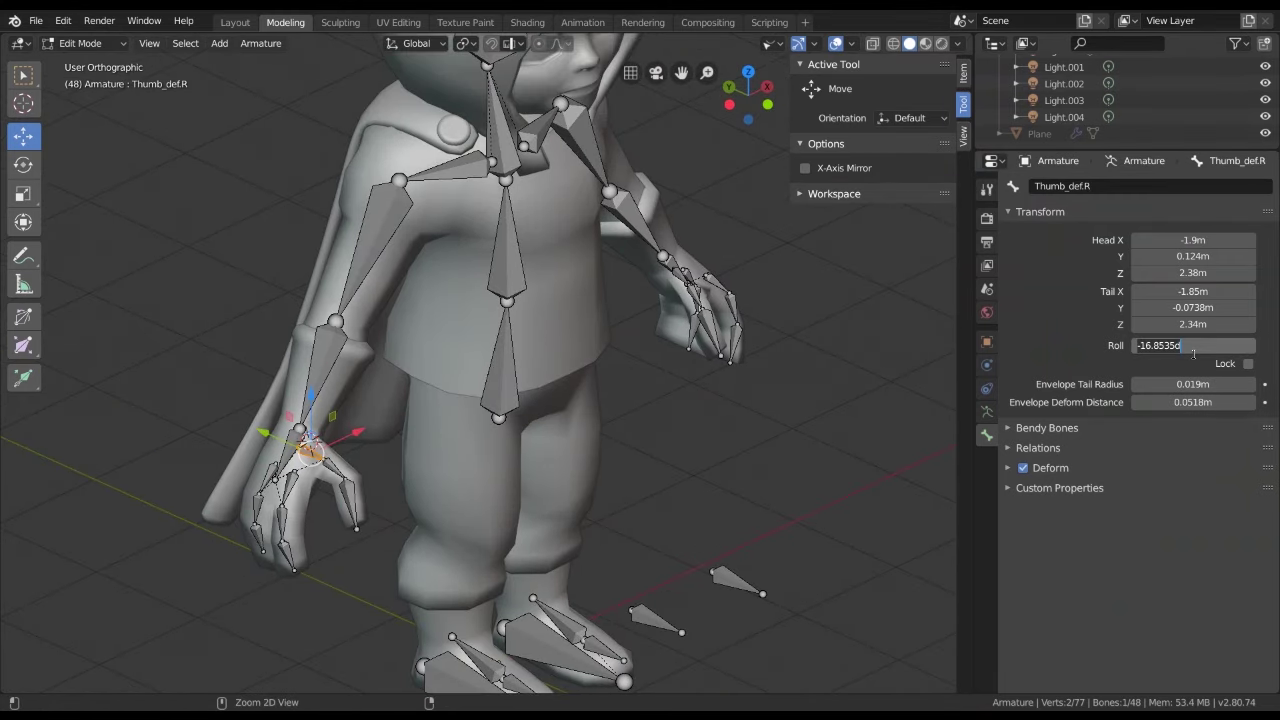
type("-175.155d")
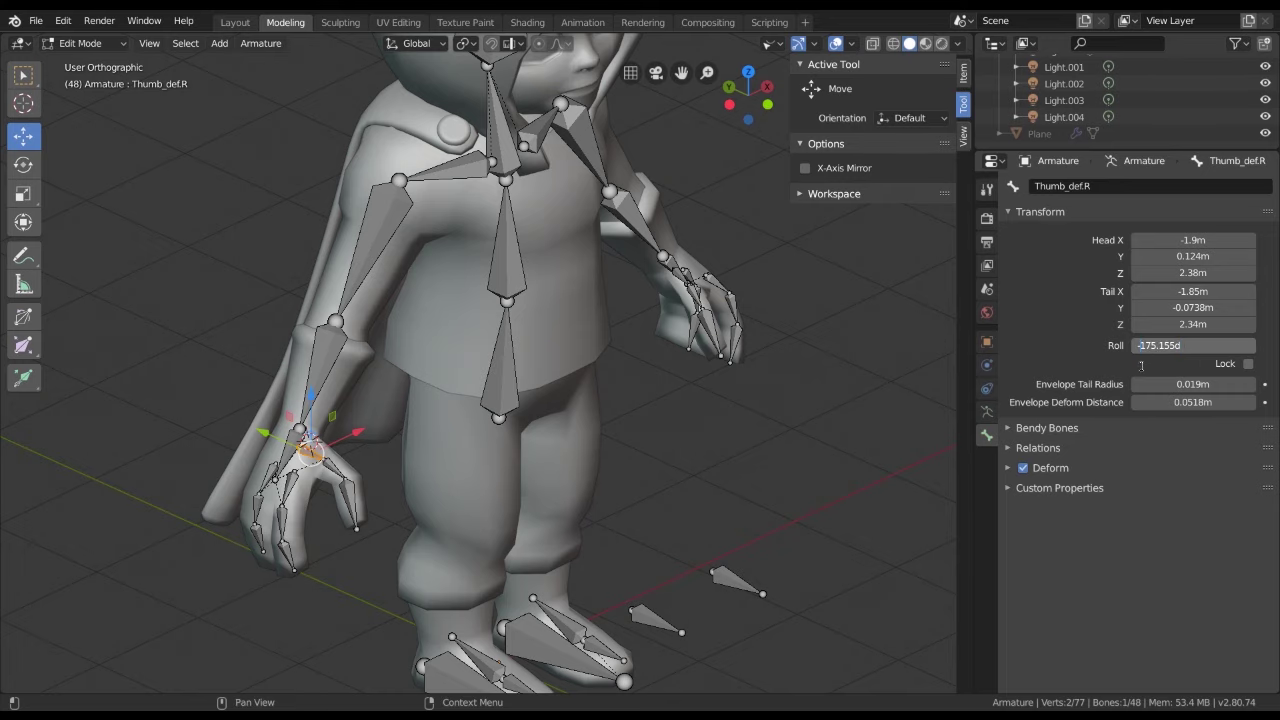
key("Return")
View the rig from the front, then orbit to inspect the hands and legs
key("KP_1")
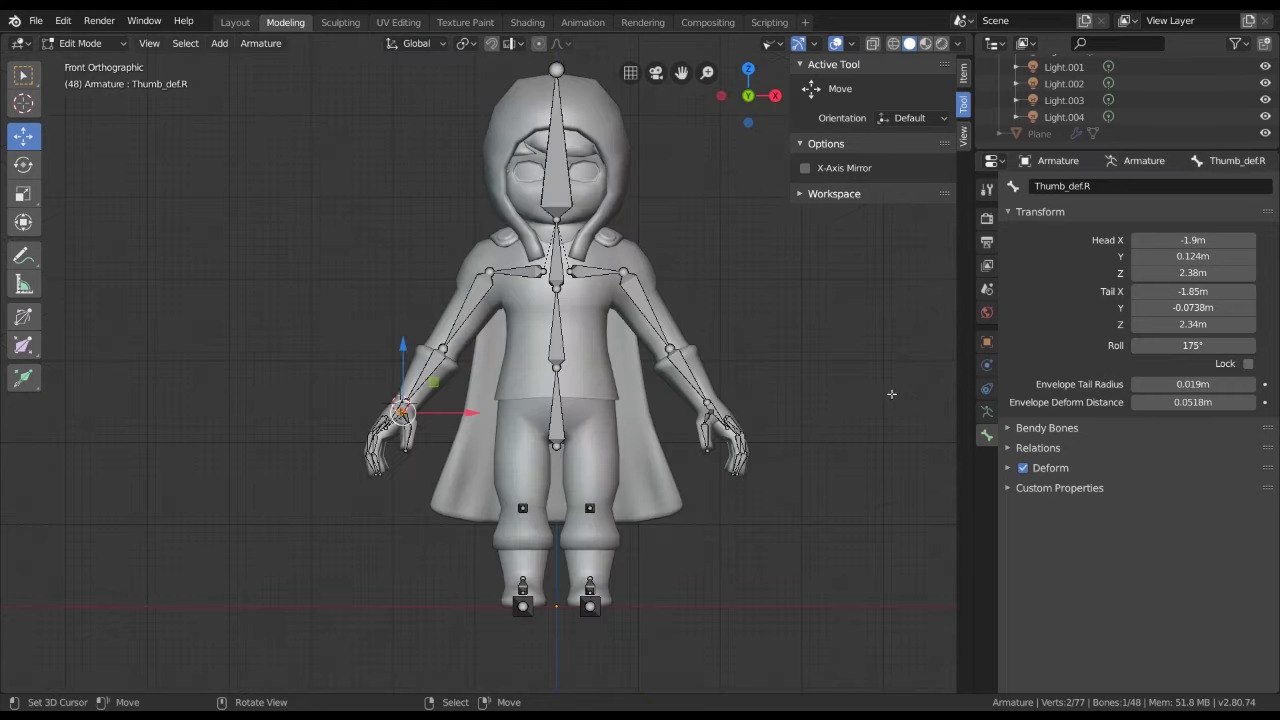
scroll(814, 395, "up", 5)
scroll(814, 395, "up", 3)
scroll(720, 390, "down", 7)
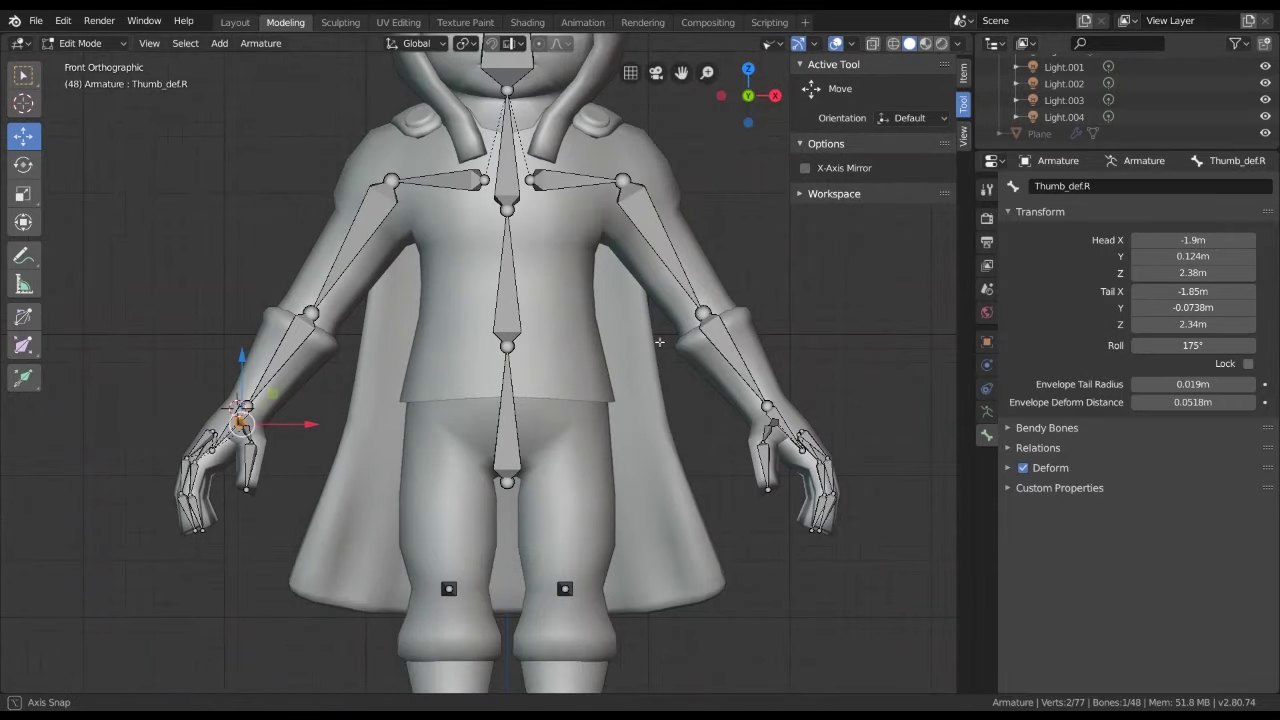
scroll(650, 382, "up", 1)
scroll(643, 380, "up", 1)
scroll(446, 321, "down", 1)
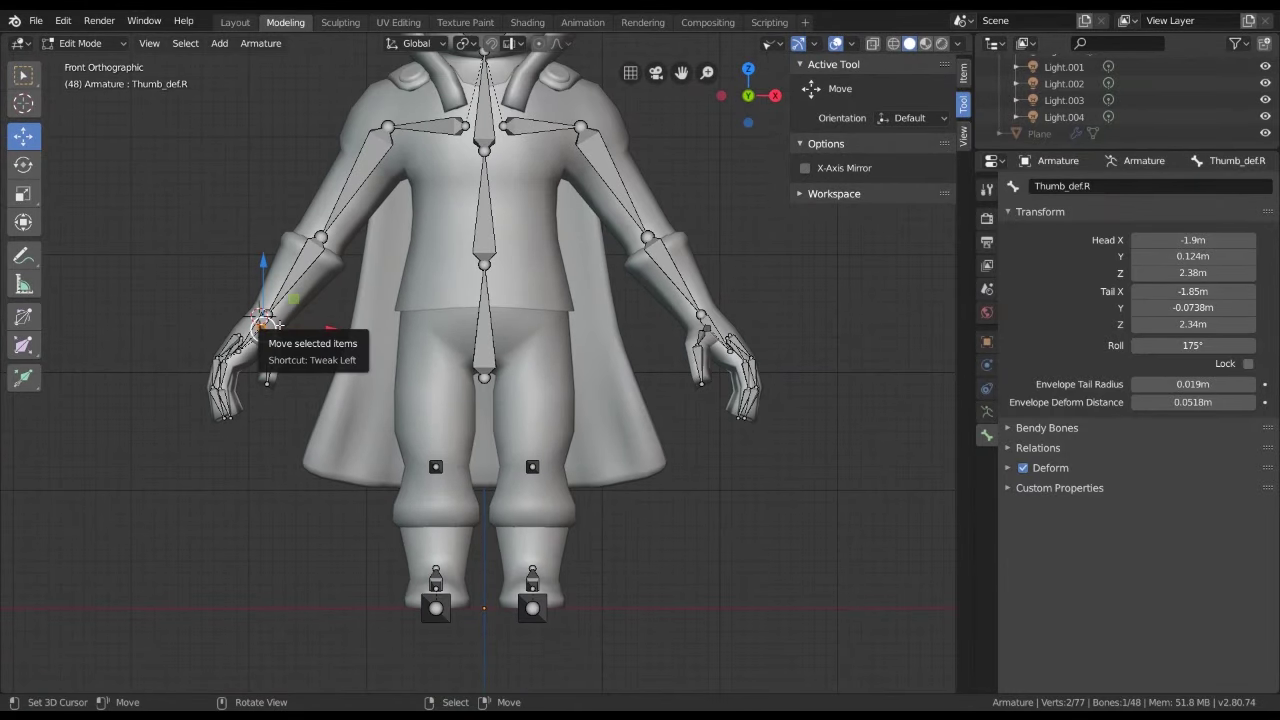
mouse_move(263, 323)
middle_mouse_down()
mouse_move(601, 302)
mouse_move(655, 325)
middle_mouse_up()
scroll(601, 302, "up", 3)
scroll(601, 302, "down", 1)
scroll(601, 302, "down", 2)
scroll(655, 325, "up", 1)
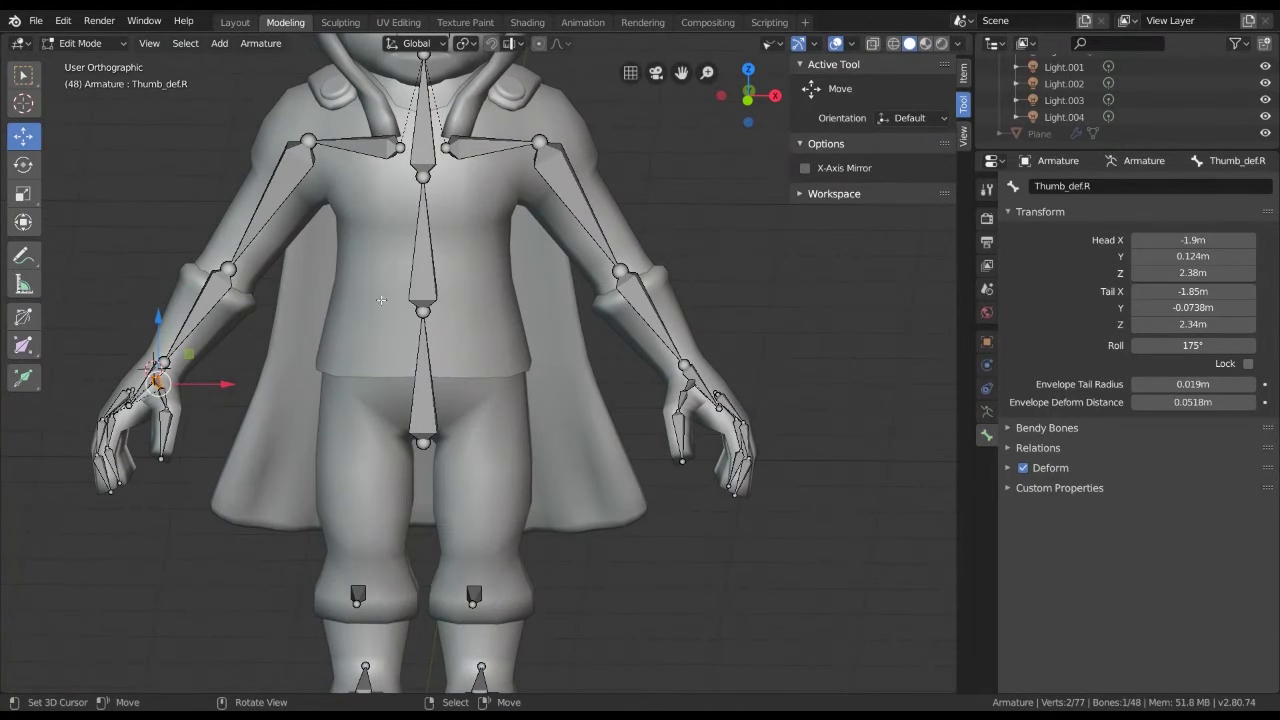
middle_click_drag(344, 295, 385, 340)
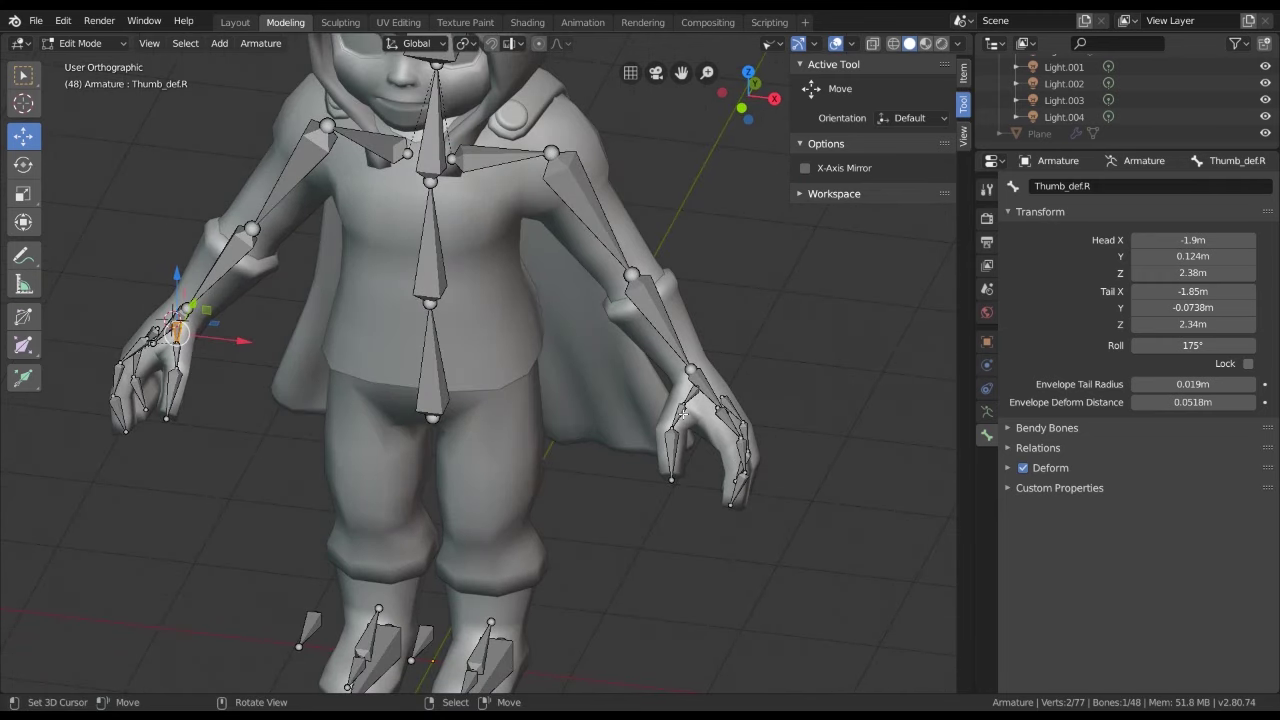
Check Thumb_2.L's roll against Thumb_2.R and Thumb.R, leaving the thumb rolls unchanged
left_click(683, 413)
left_click(678, 416)
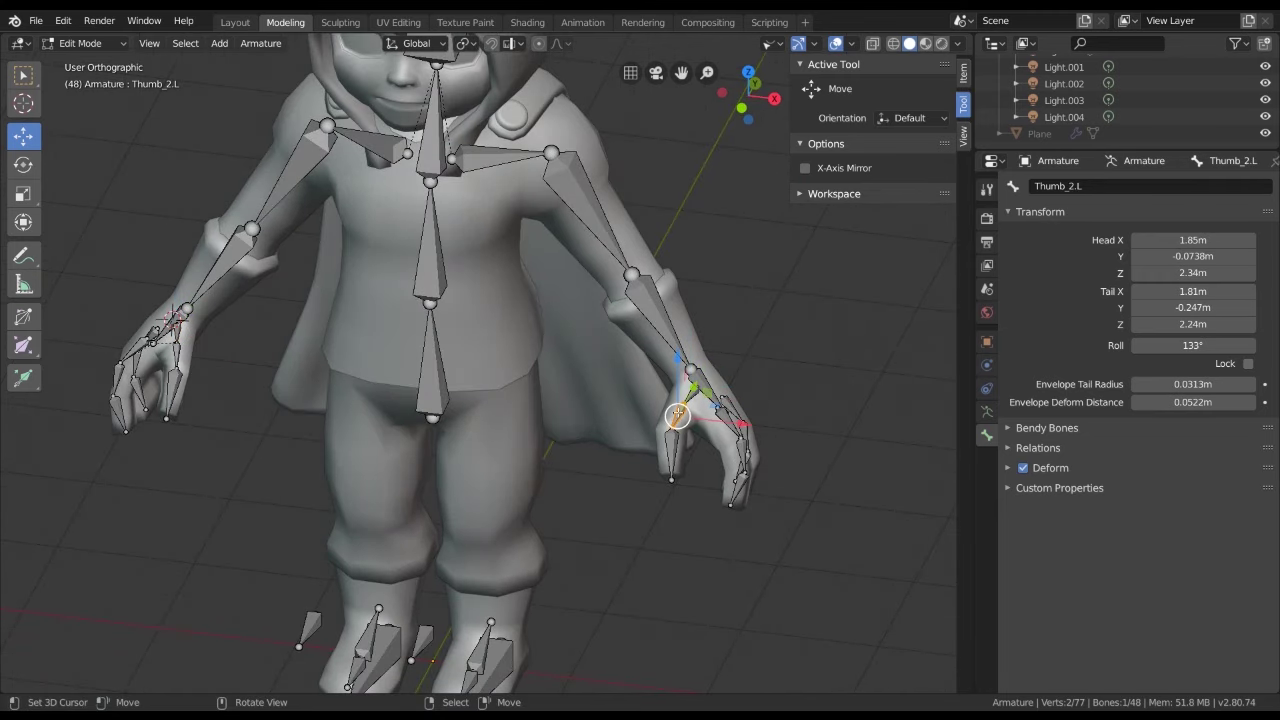
left_click(1184, 345)
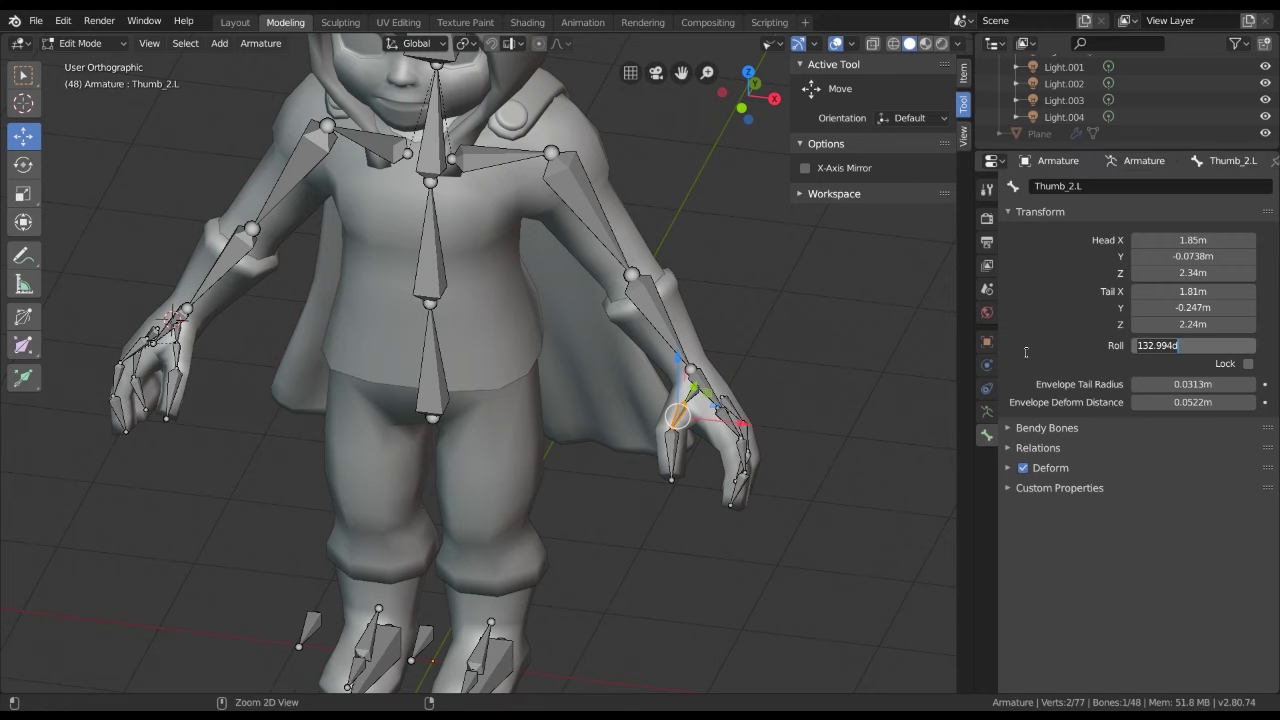
key("Return")
middle_click_drag(330, 400, 396, 425)
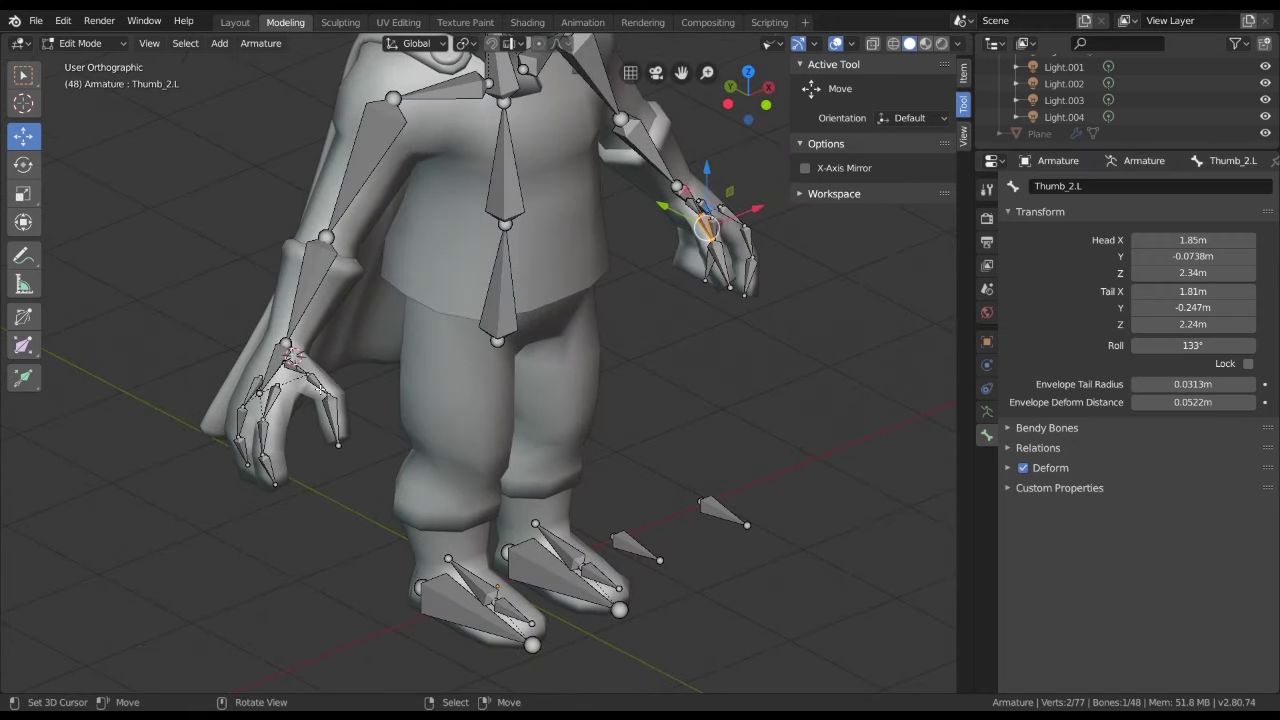
left_click(316, 382)
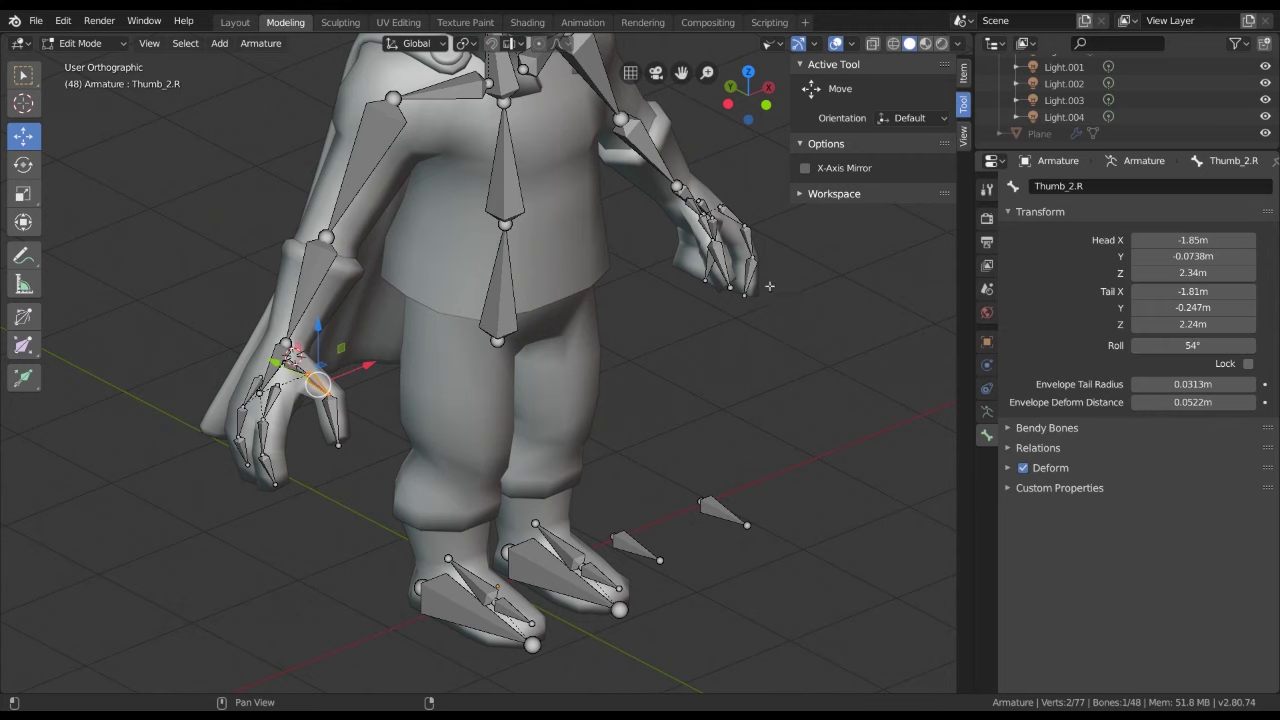
left_click(330, 410)
mouse_move(330, 410)
middle_mouse_down()
mouse_move(640, 370)
mouse_move(632, 390)
middle_mouse_up()
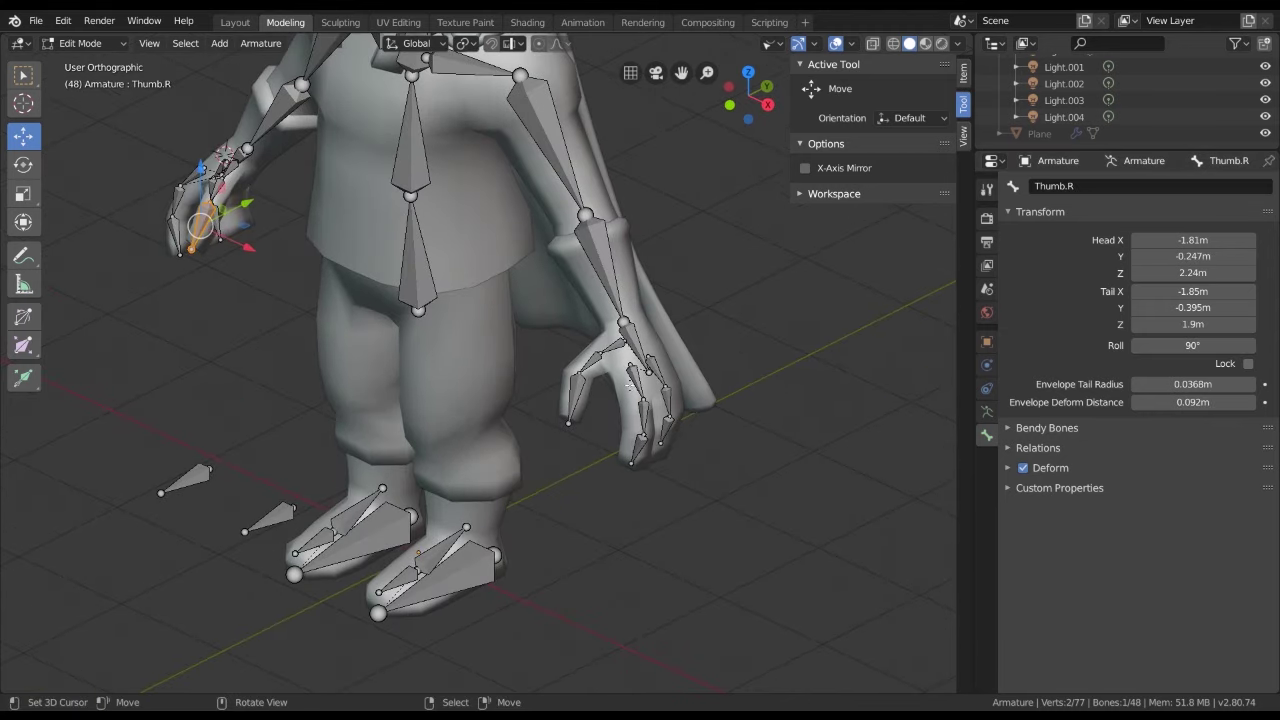
Select Point_def.L and open its 50.0651° roll value for editing
left_click(635, 385)
scroll(650, 350, "up", 3)
middle_click_drag(663, 333, 745, 350)
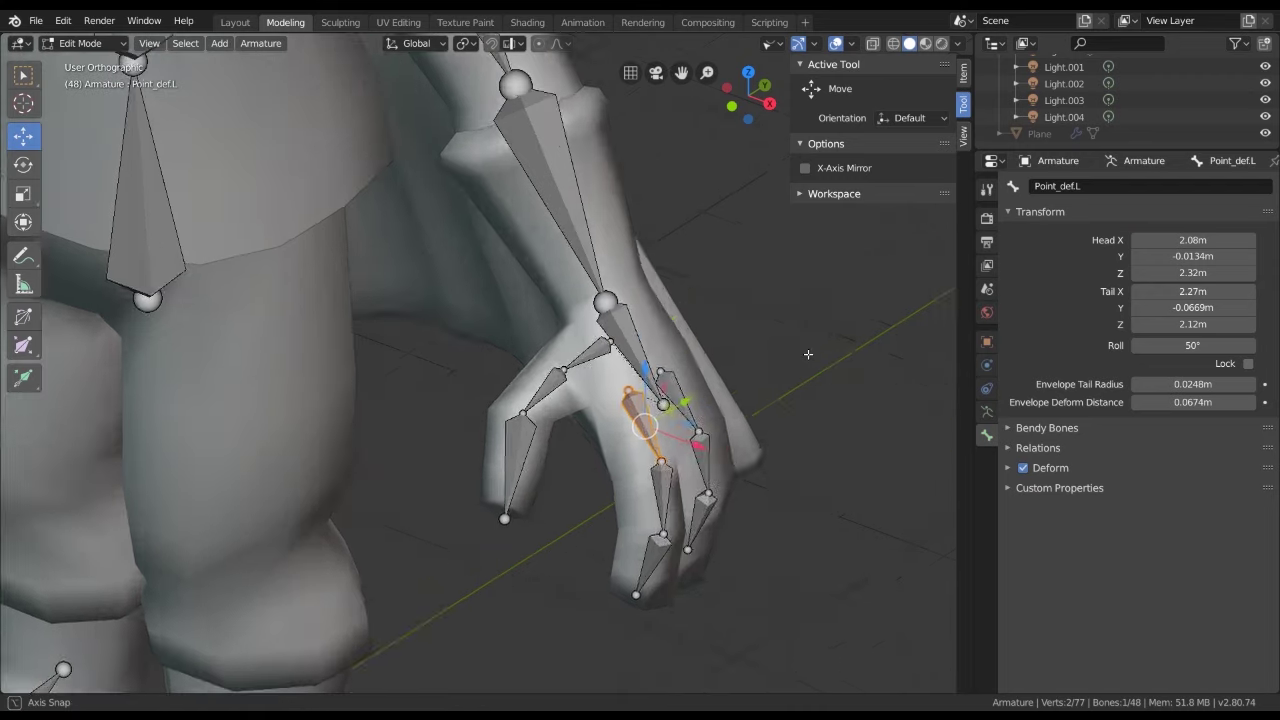
middle_click_drag(753, 354, 805, 362)
scroll(810, 362, "down", 2)
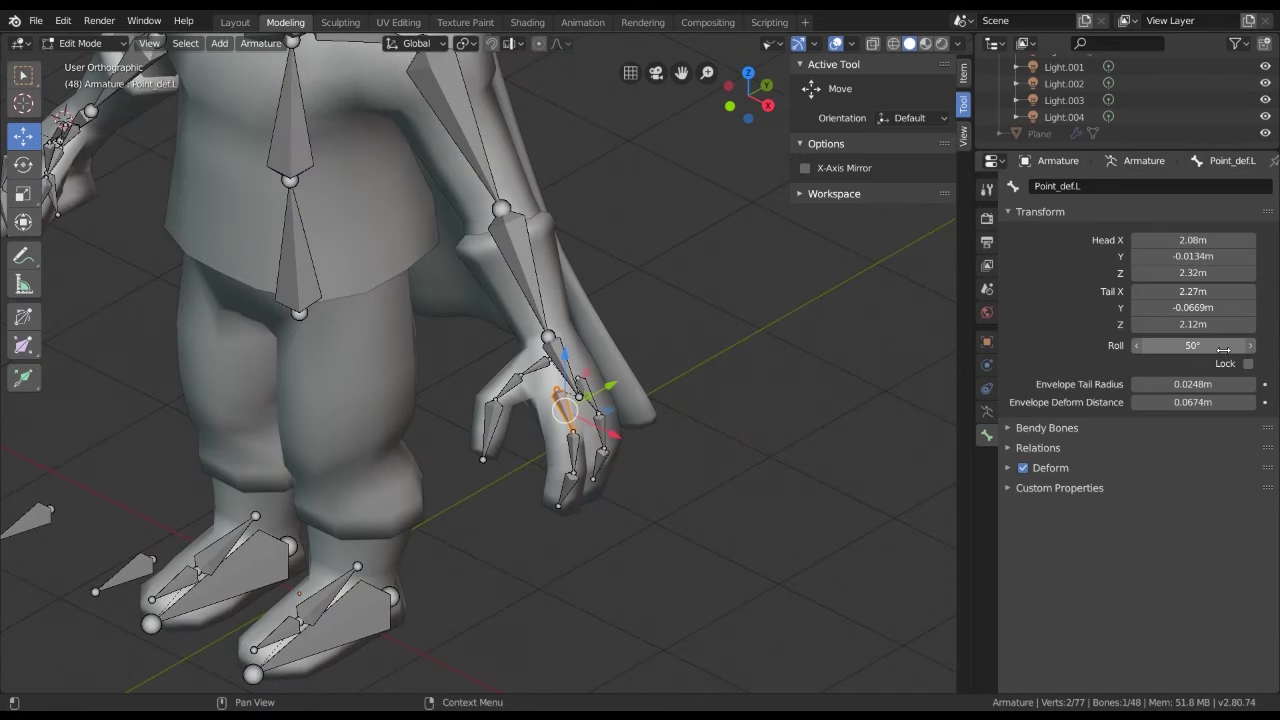
left_click(1211, 345)
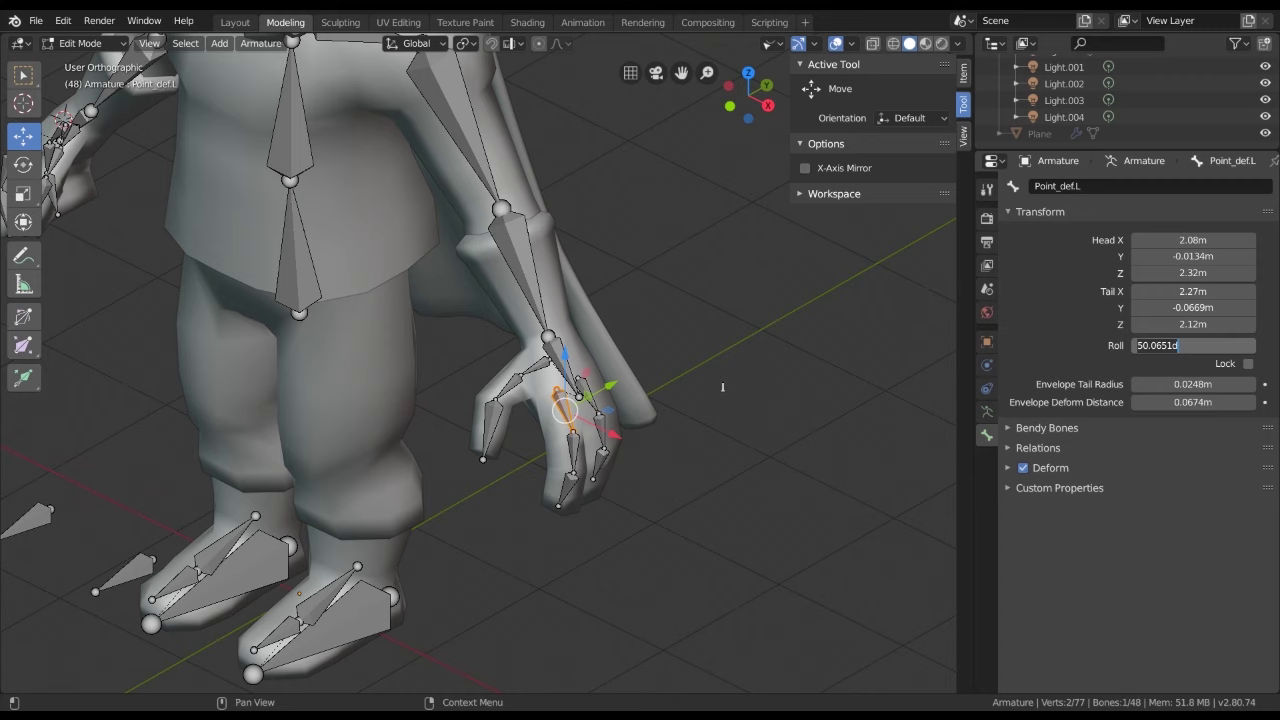
Confirm the finger bone's new Roll value and select the left upper-arm bone Hand_3.L
key("Return")
middle_click_drag(722, 387, 750, 398)
key("ctrl+Tab")
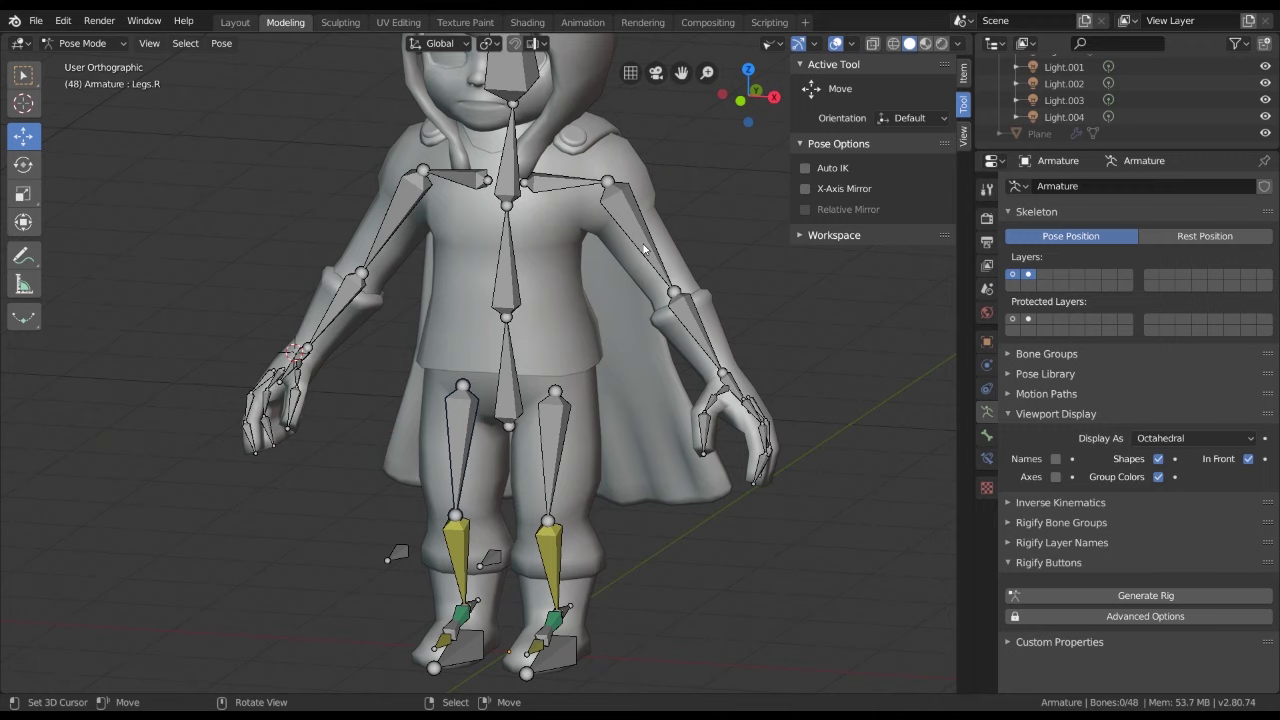
left_click(986, 435)
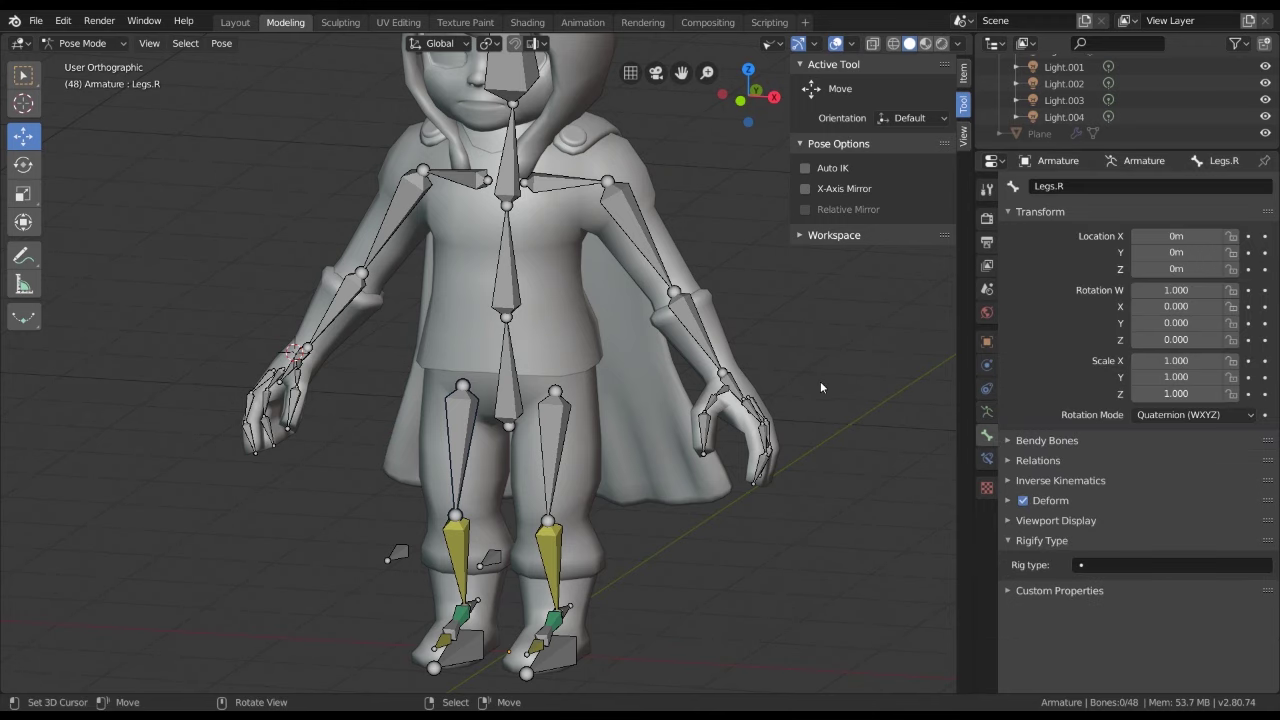
left_click(650, 243)
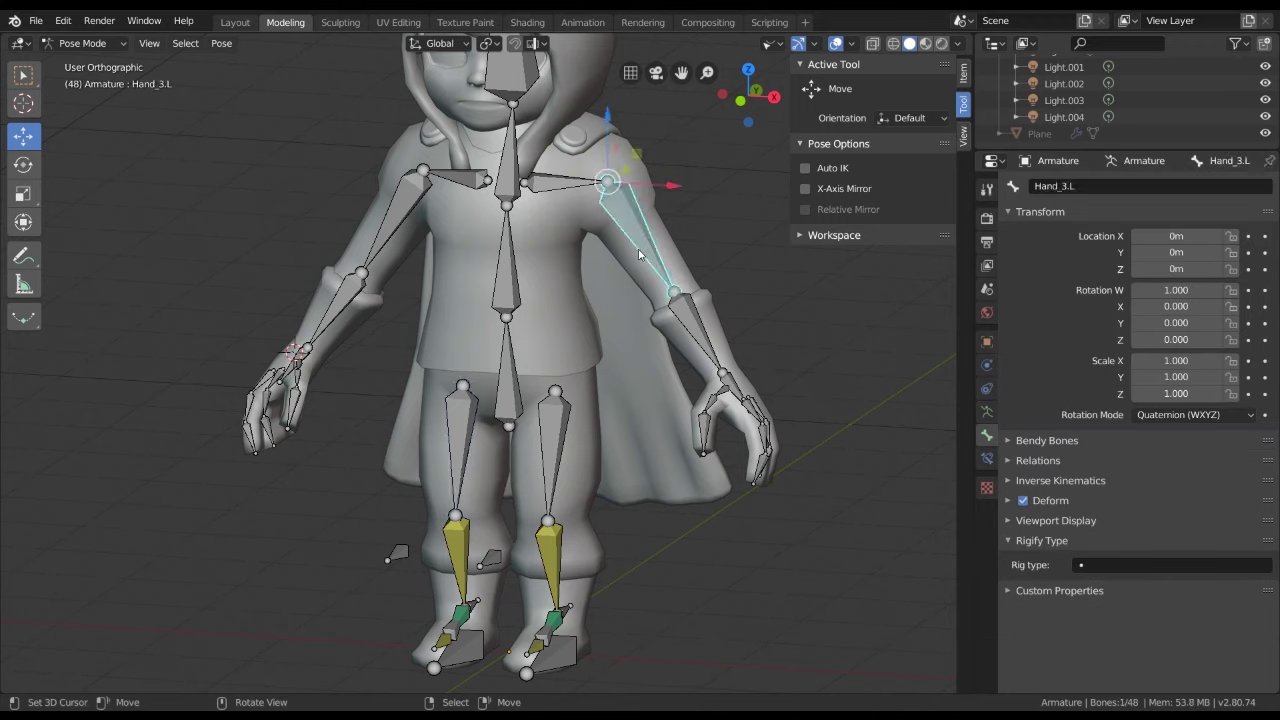
key("ctrl+Tab")
In Edit Mode, compare Roll values of left and right shoulder, upper-arm, forearm and hand bones
key("Tab")
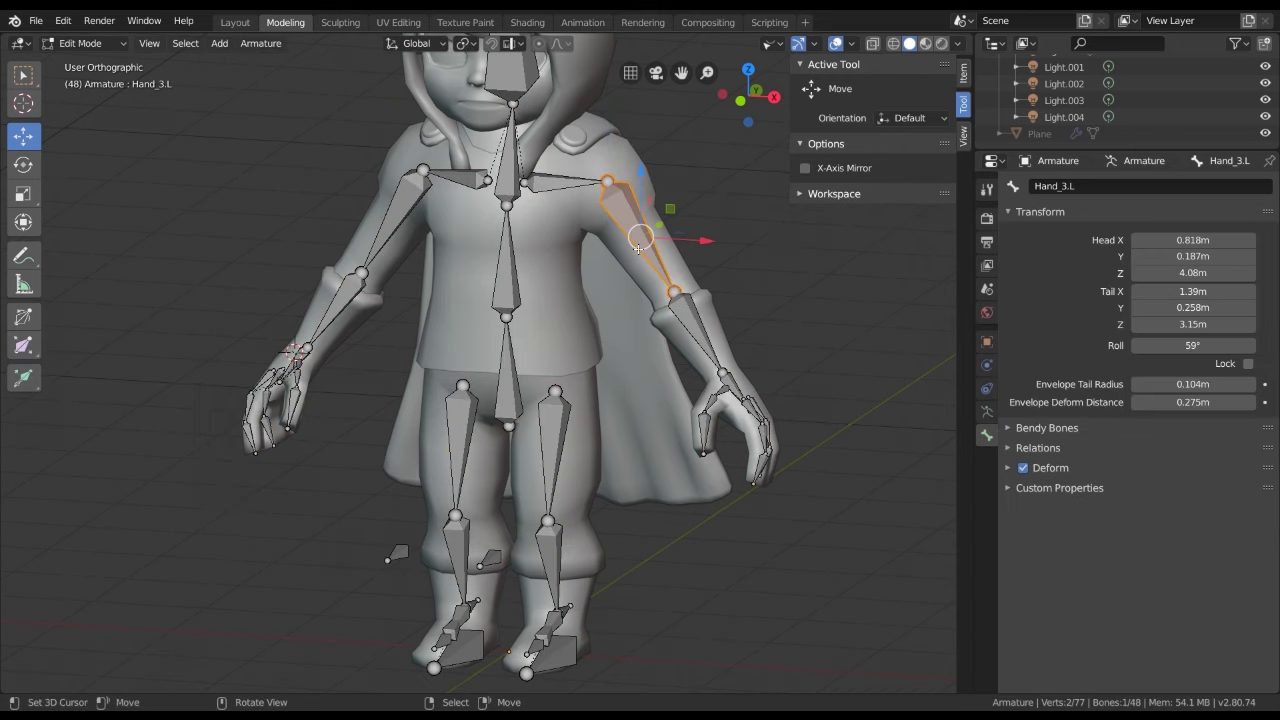
left_click(407, 209)
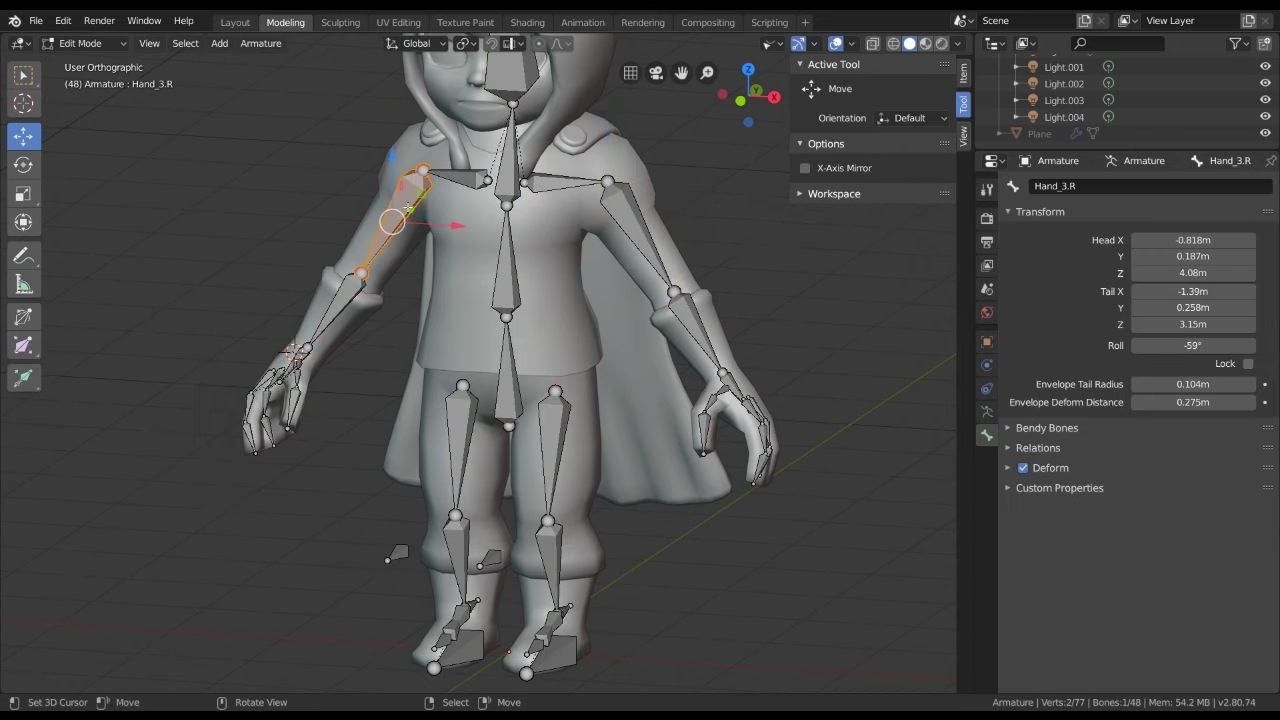
middle_click_drag(410, 210, 427, 212)
left_click(455, 187)
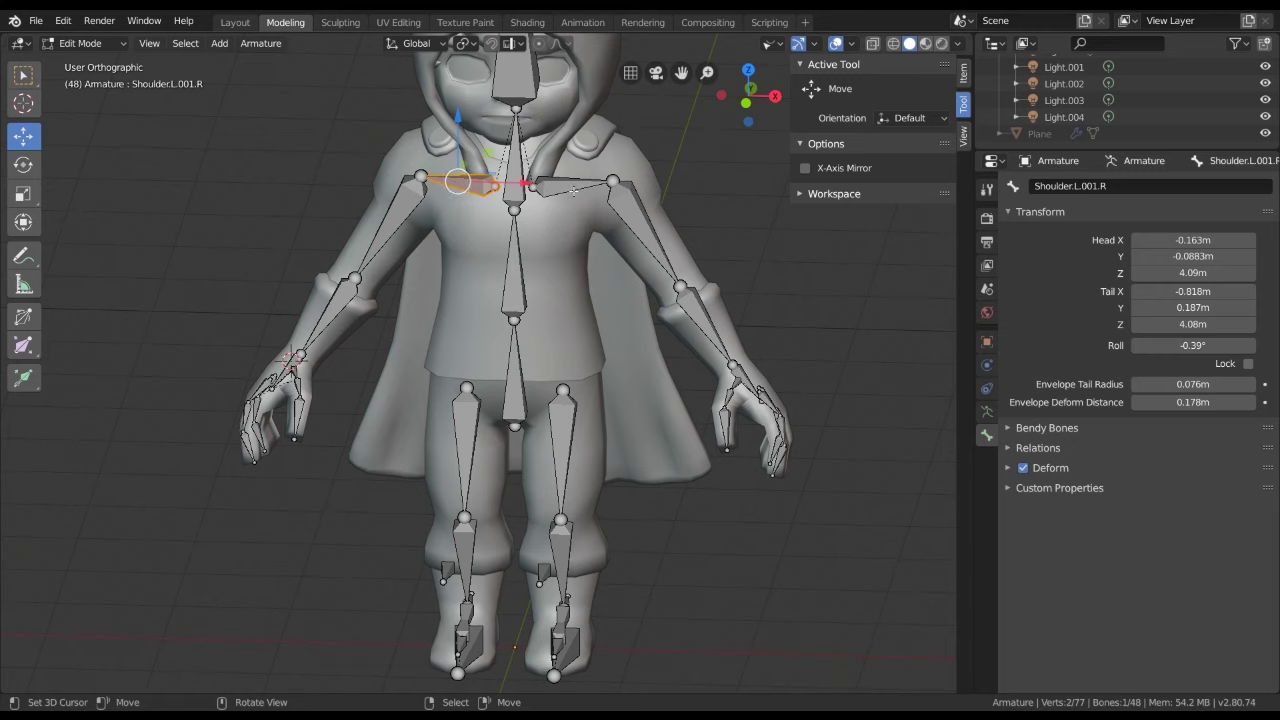
left_click(577, 184)
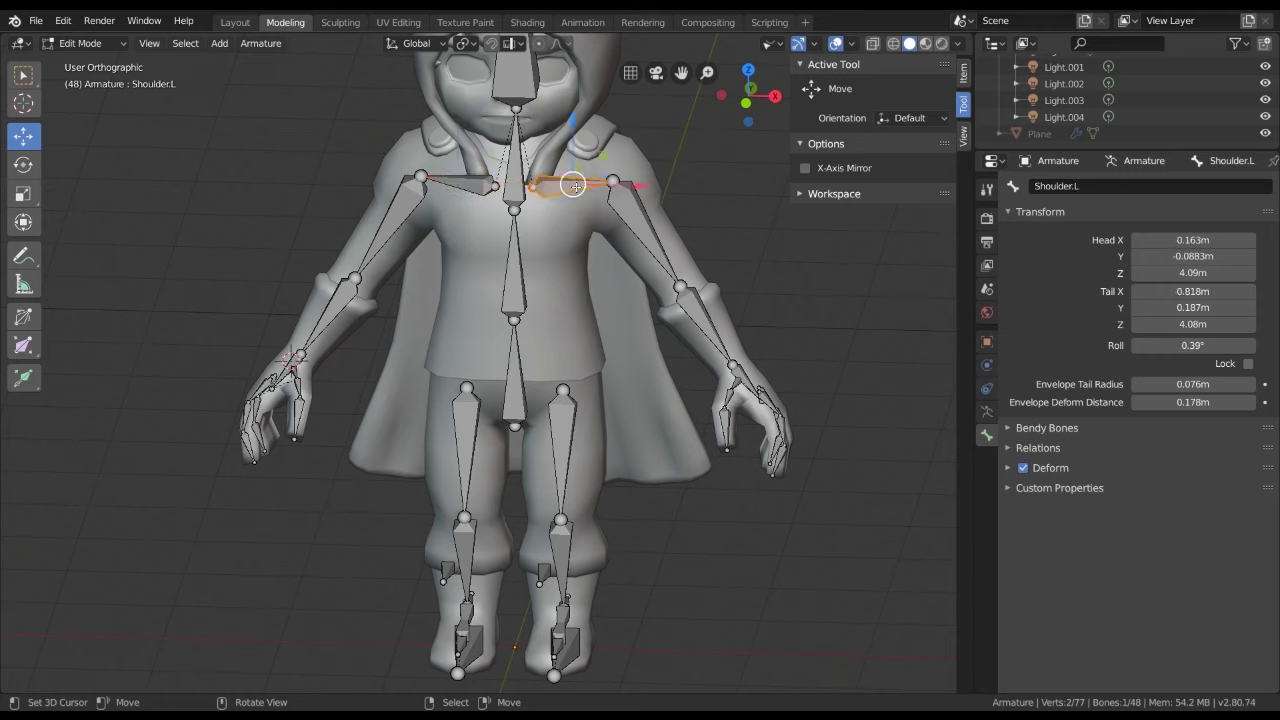
left_click(704, 318)
left_click(330, 312)
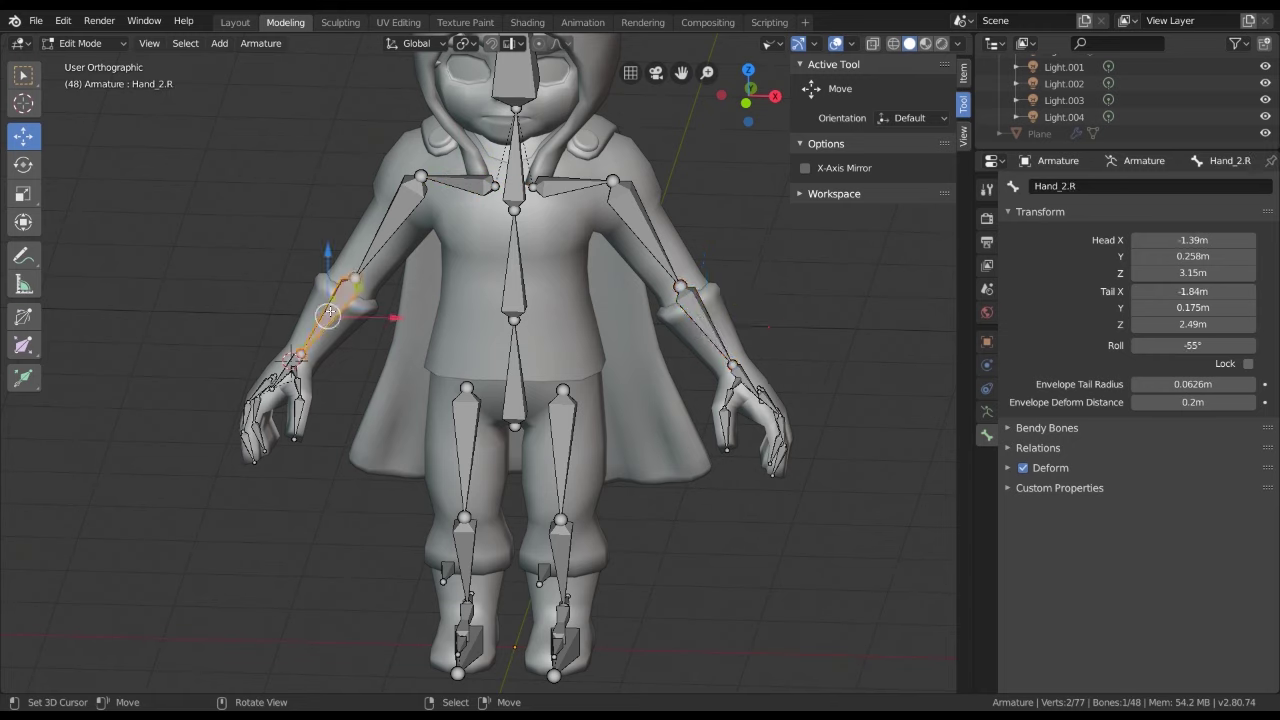
left_click(742, 376)
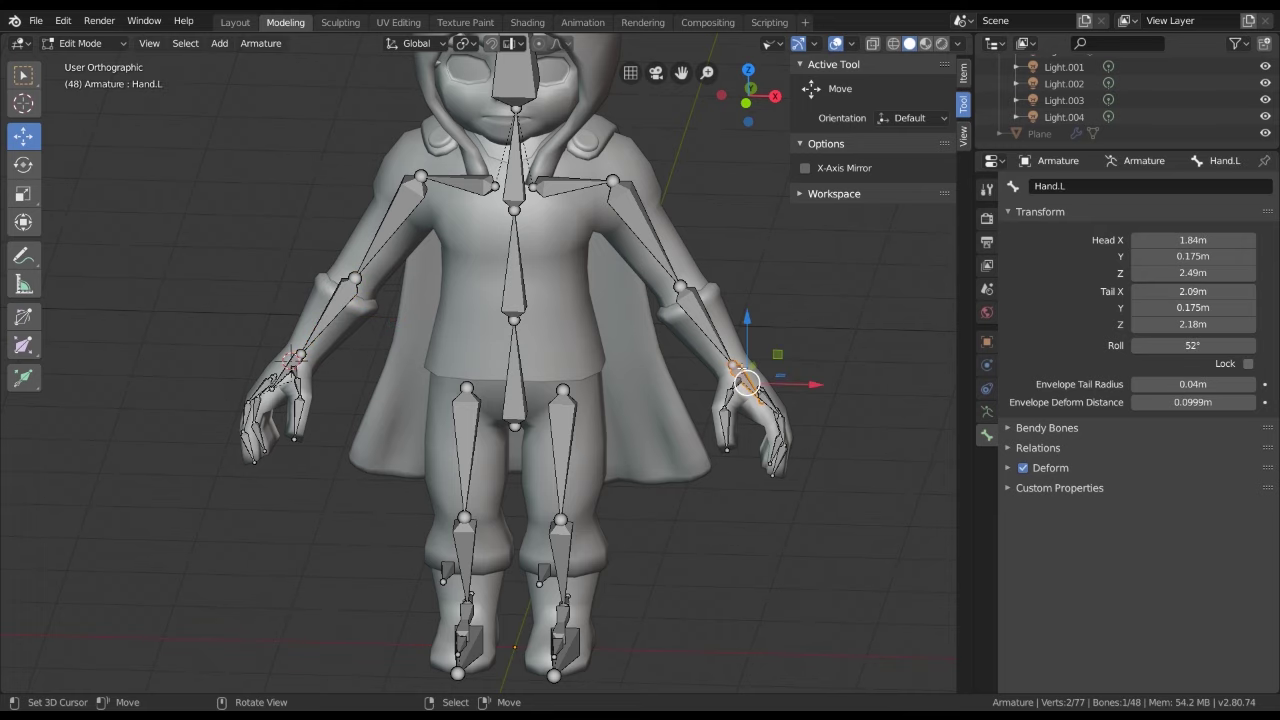
left_click(296, 358)
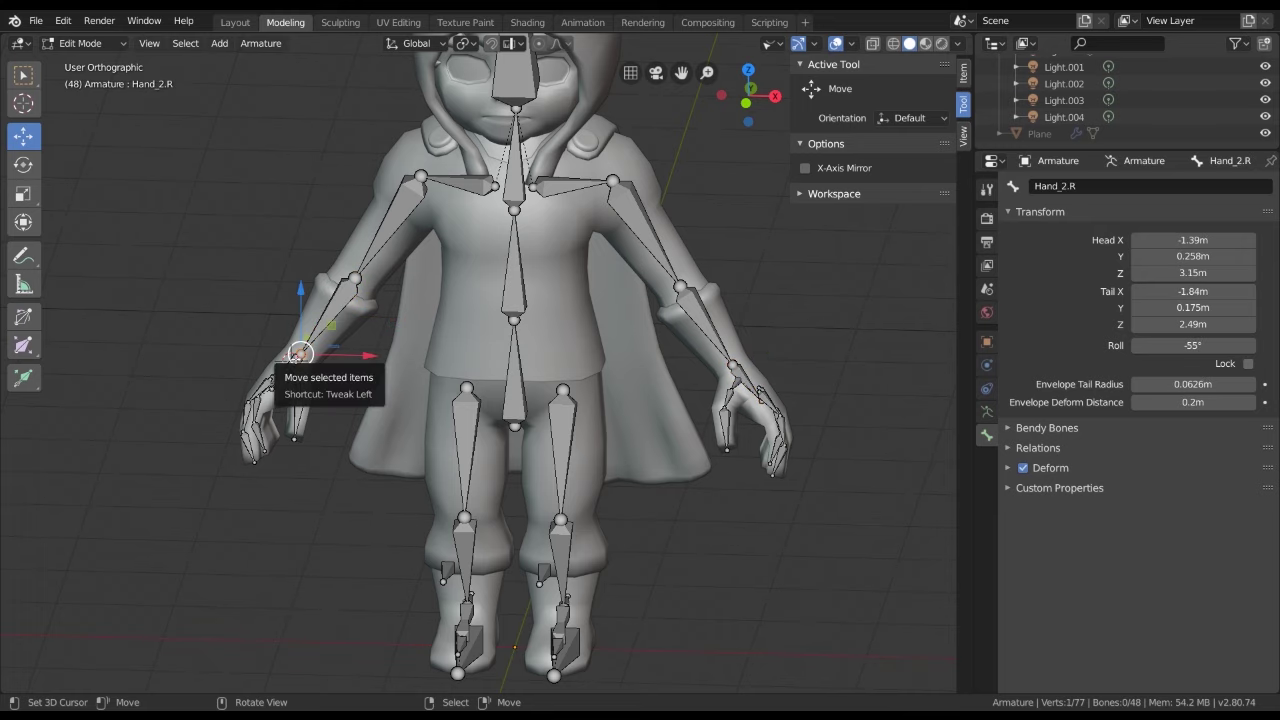
Face the character's front and return the armature to Object Mode
middle_click_drag(298, 362, 420, 380)
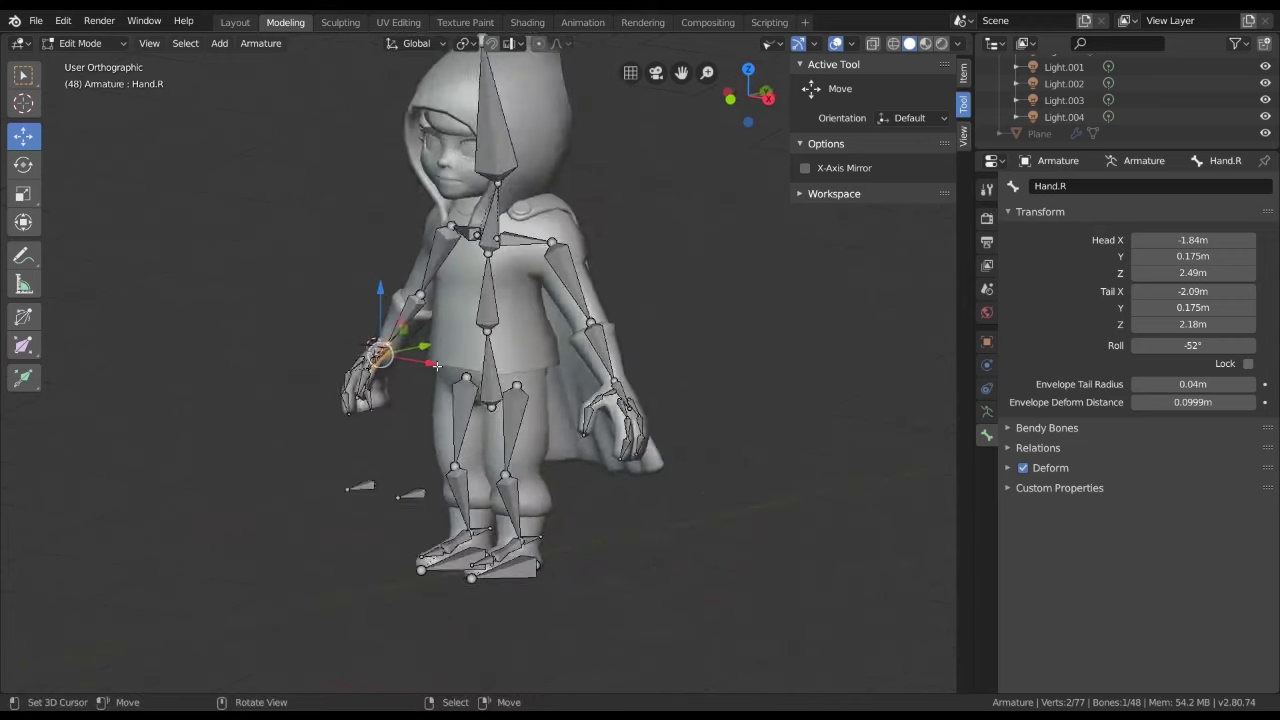
key("KP_1")
key("Tab")
key("Tab")
left_click(350, 372)
key("Tab")
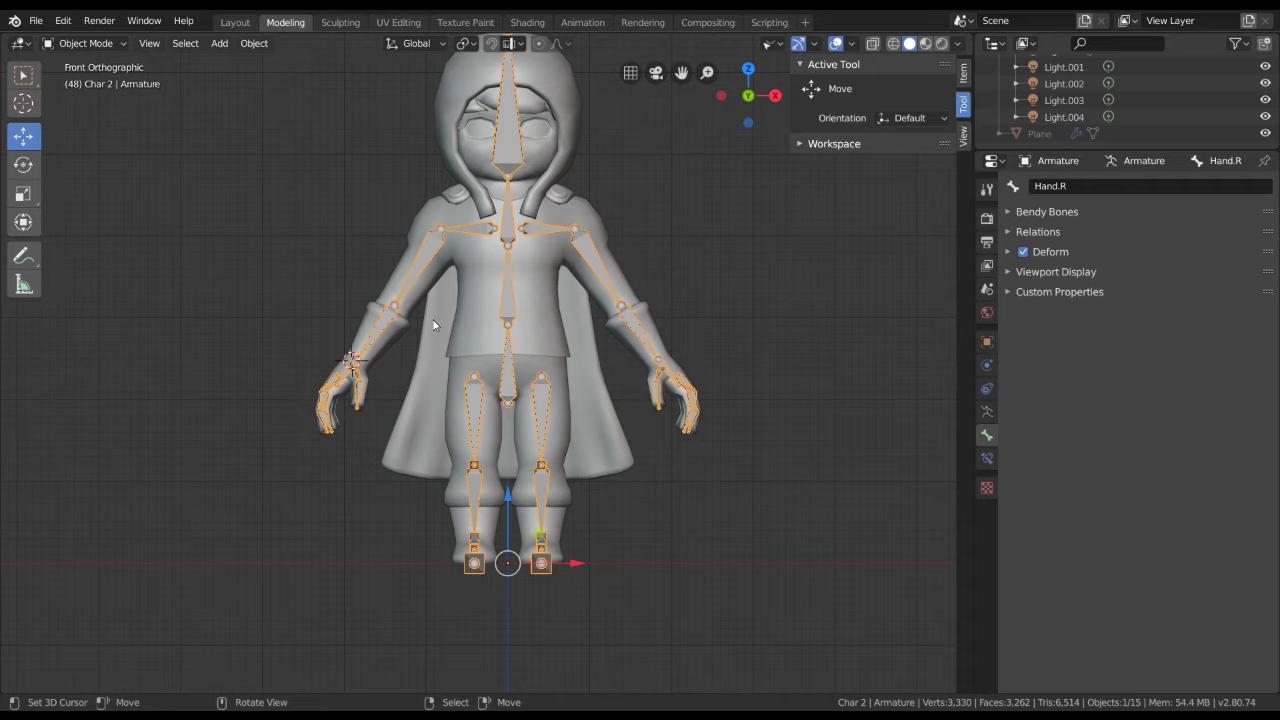
Snap back to the front view and save the blend file
middle_click_drag(254, 301, 424, 436)
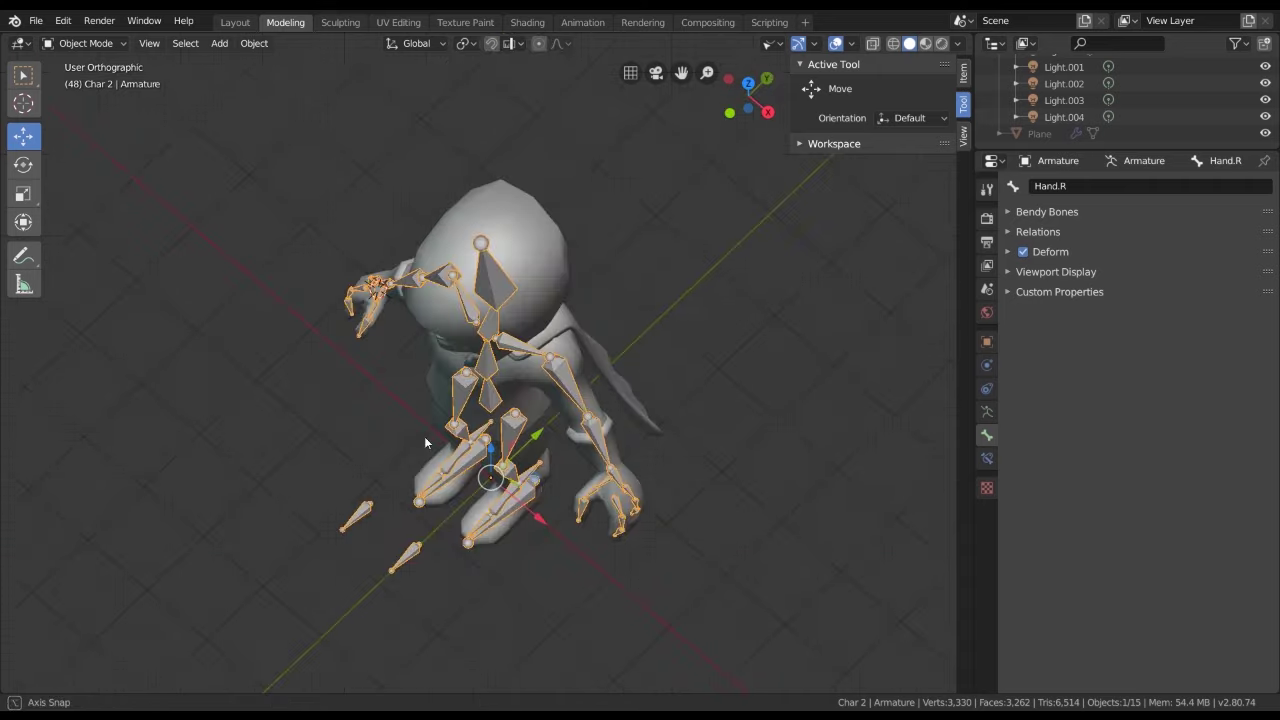
key("KP_1")
scroll(526, 440, "up", 2)
key("ctrl+s")
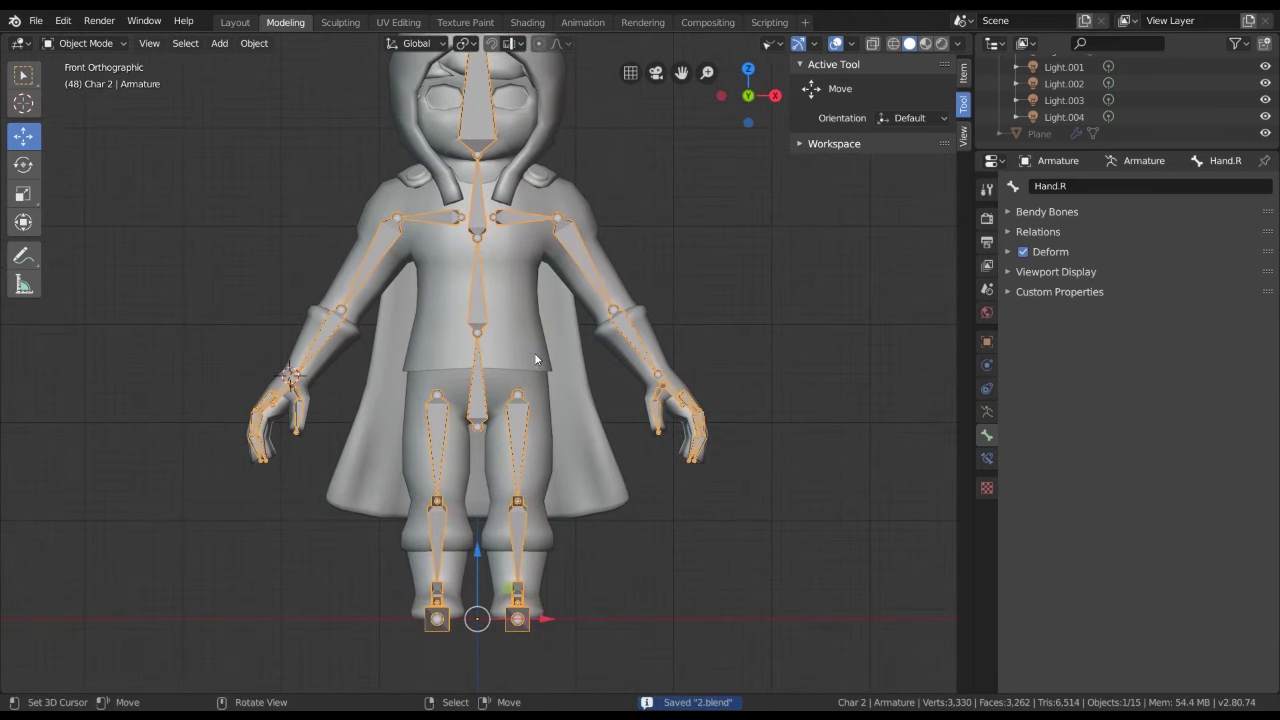
scroll(535, 389, "down", 3)
scroll(545, 337, "up", 3)
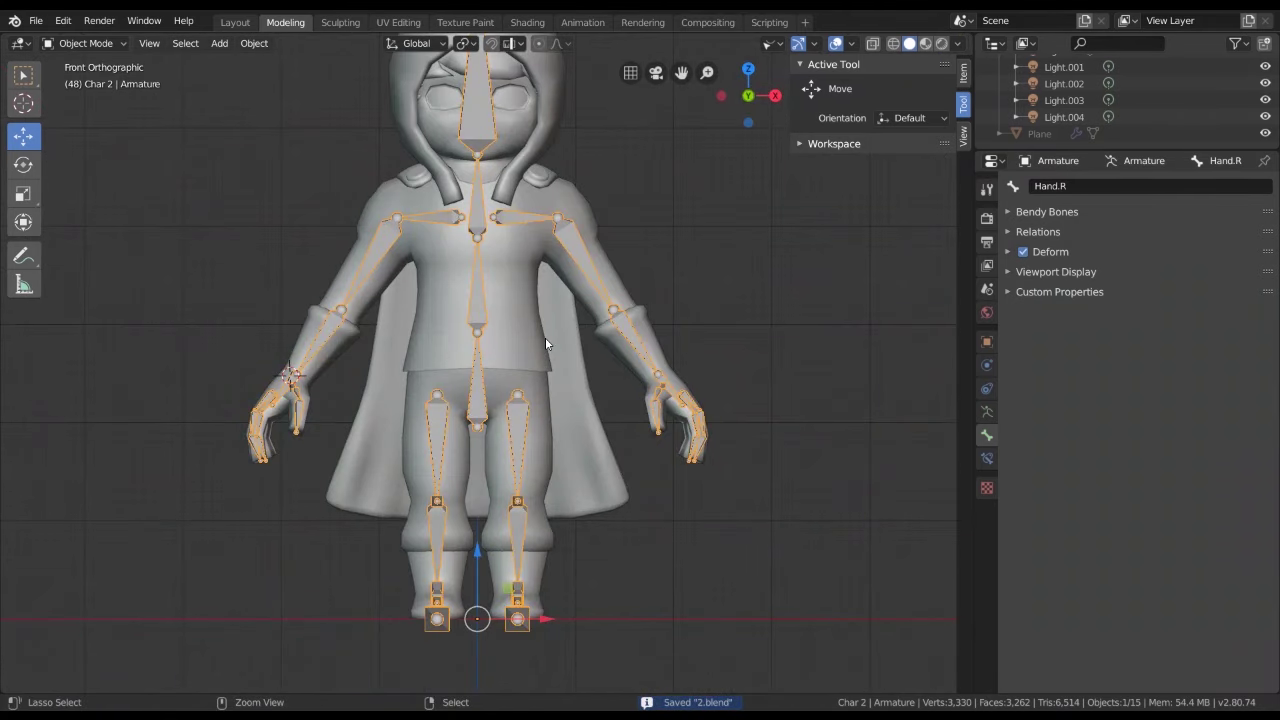
In Pose Mode, raise the left upper arm Hand_3.L and forearm Hand_2.L
key("ctrl+Tab")
left_click(616, 318)
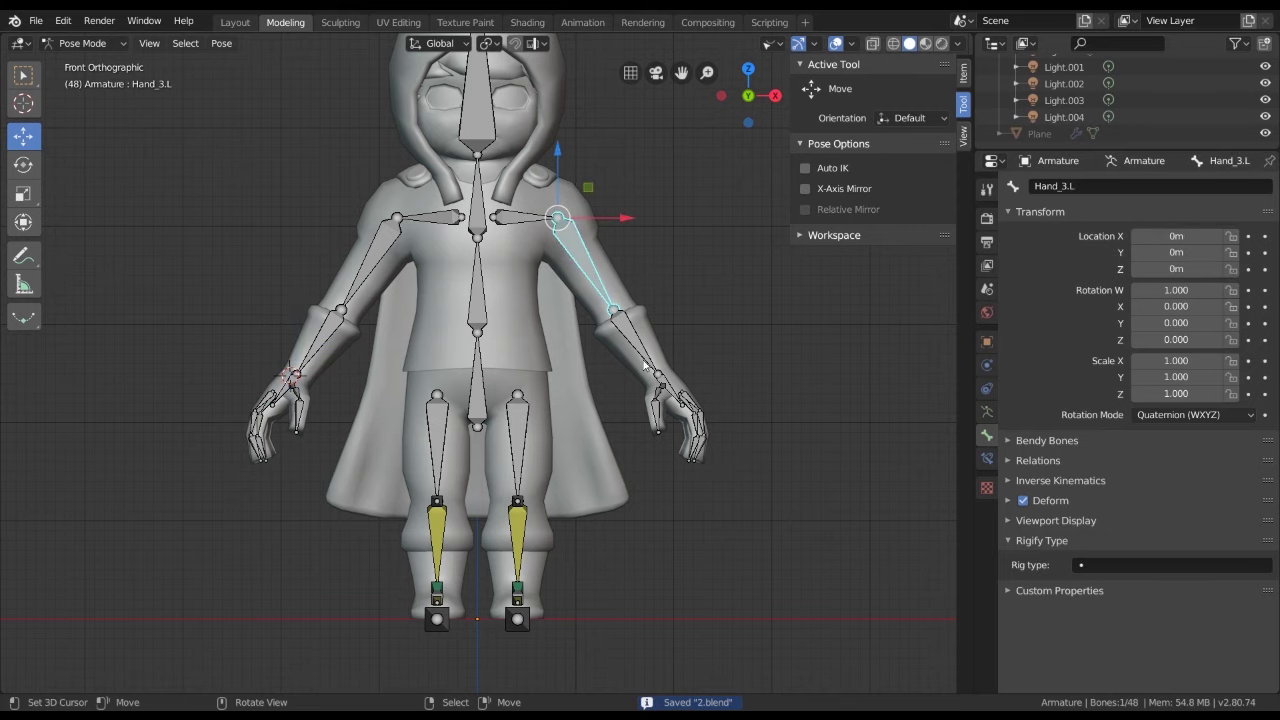
key("r")
left_click(702, 303)
left_click(699, 328)
key("r")
left_click(708, 282)
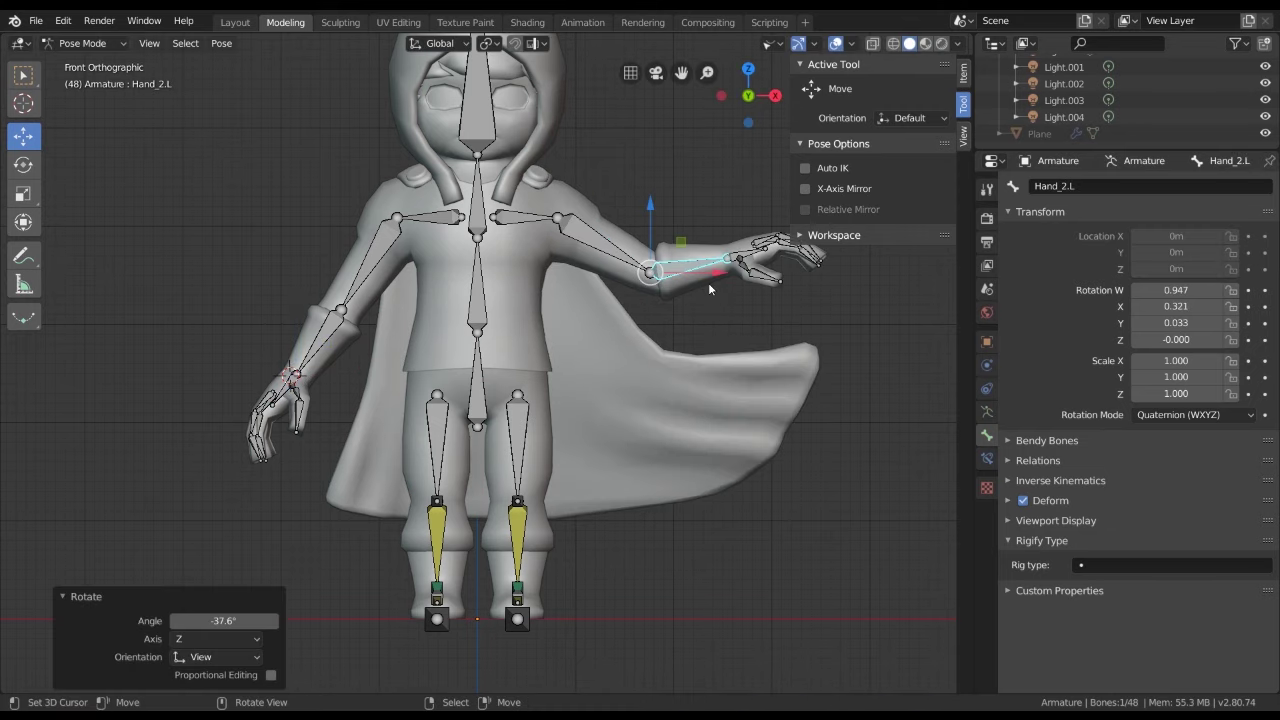
Curl the left index finger Point_def.L, Sweat_2.L and other finger bones downward
left_click(762, 242)
scroll(770, 250, "up", 3)
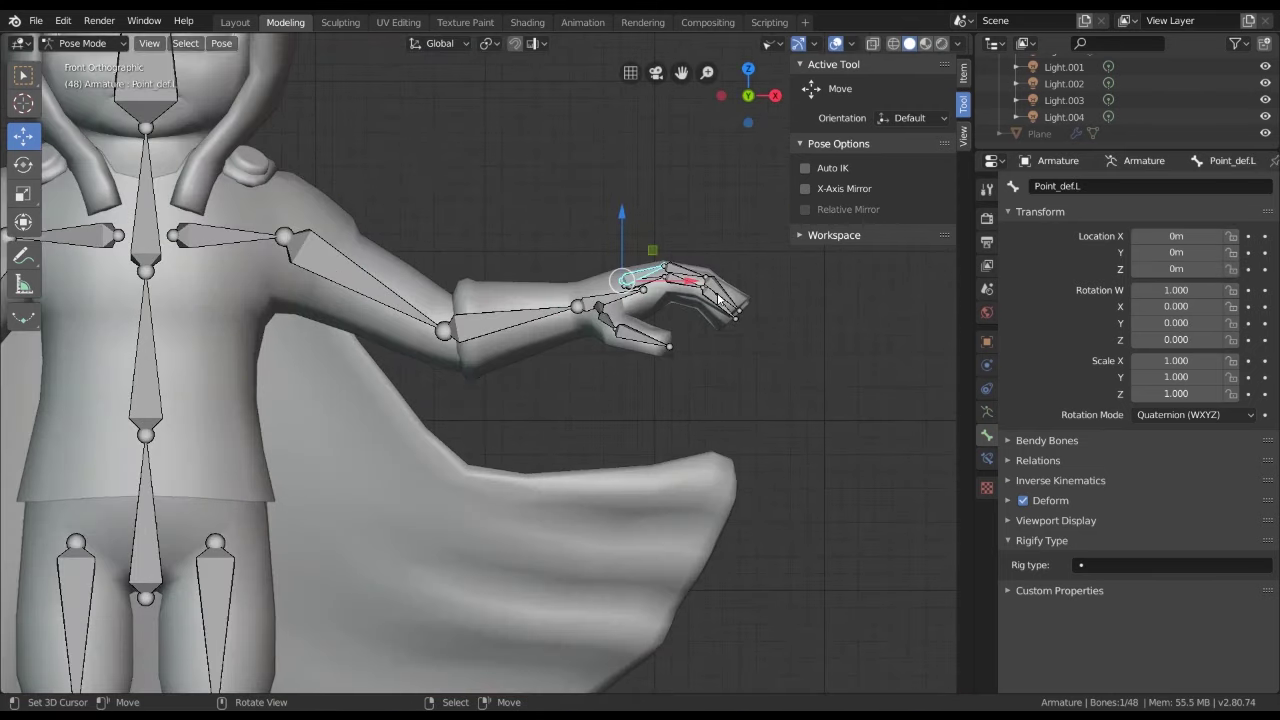
key("r")
left_click(688, 305)
key("r")
left_click(680, 330)
left_click(700, 276)
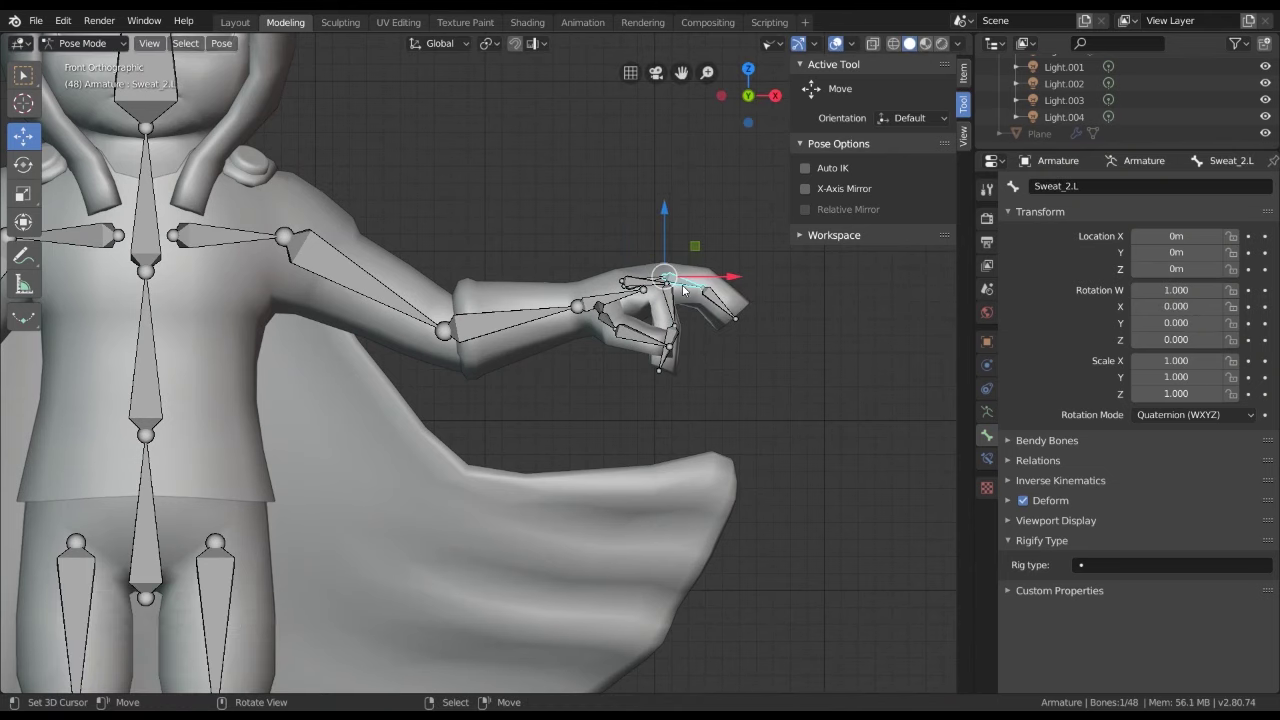
key("r")
left_click(735, 279)
key("r")
left_click(652, 369)
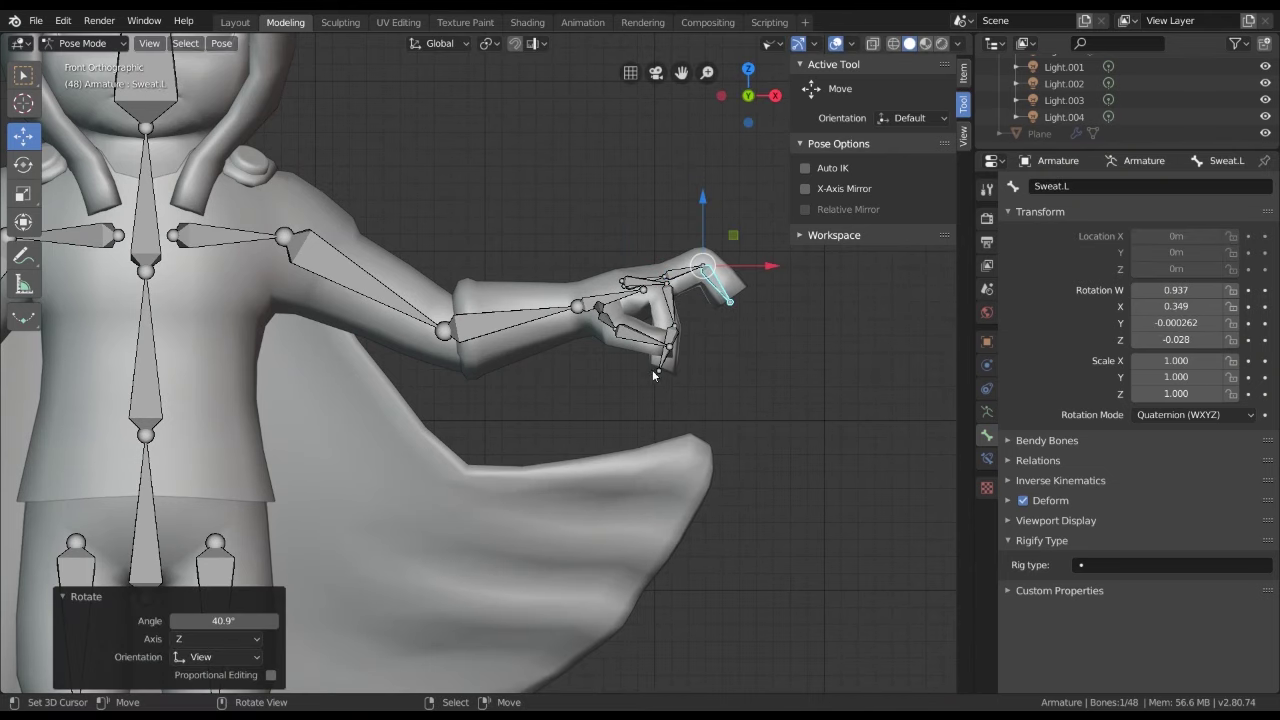
left_click(660, 368)
key("r")
Bend the left thumb bones, turning the second thumb bone 41.7° about Z
left_click(638, 374)
key("r")
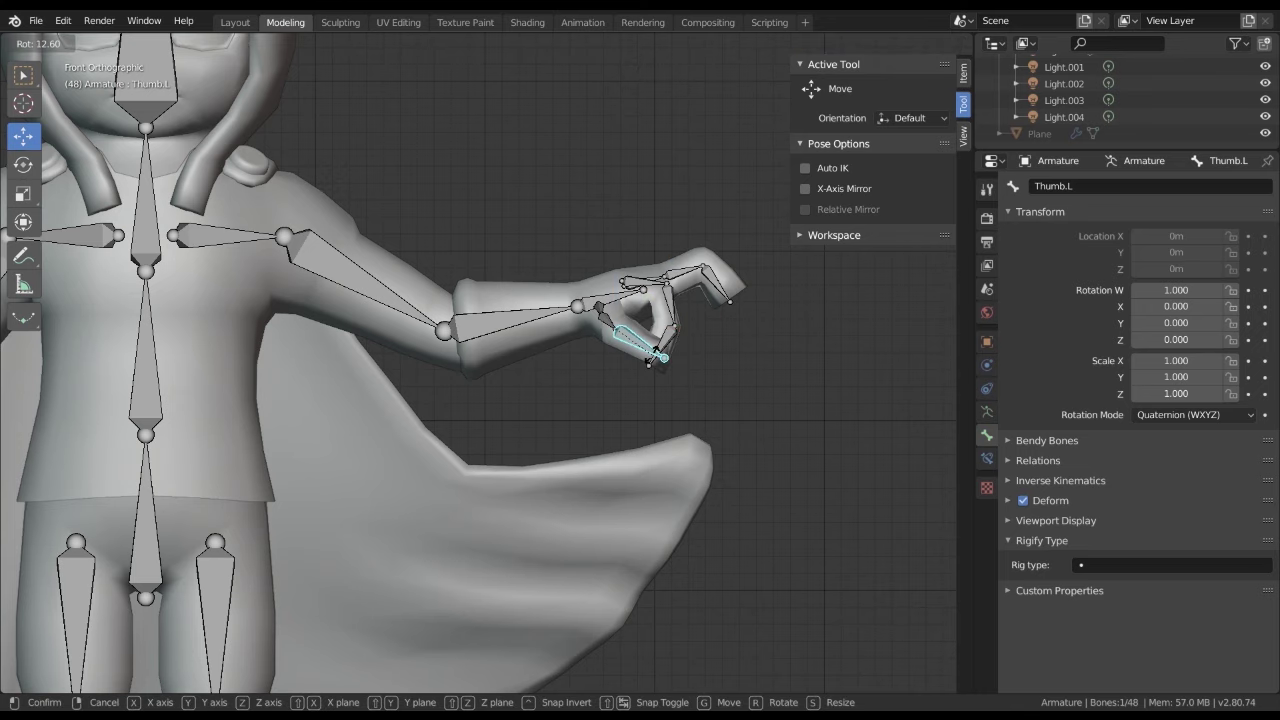
left_click(645, 372)
left_click(640, 345)
middle_click_drag(645, 360, 660, 380)
key("KP_1")
key("r")
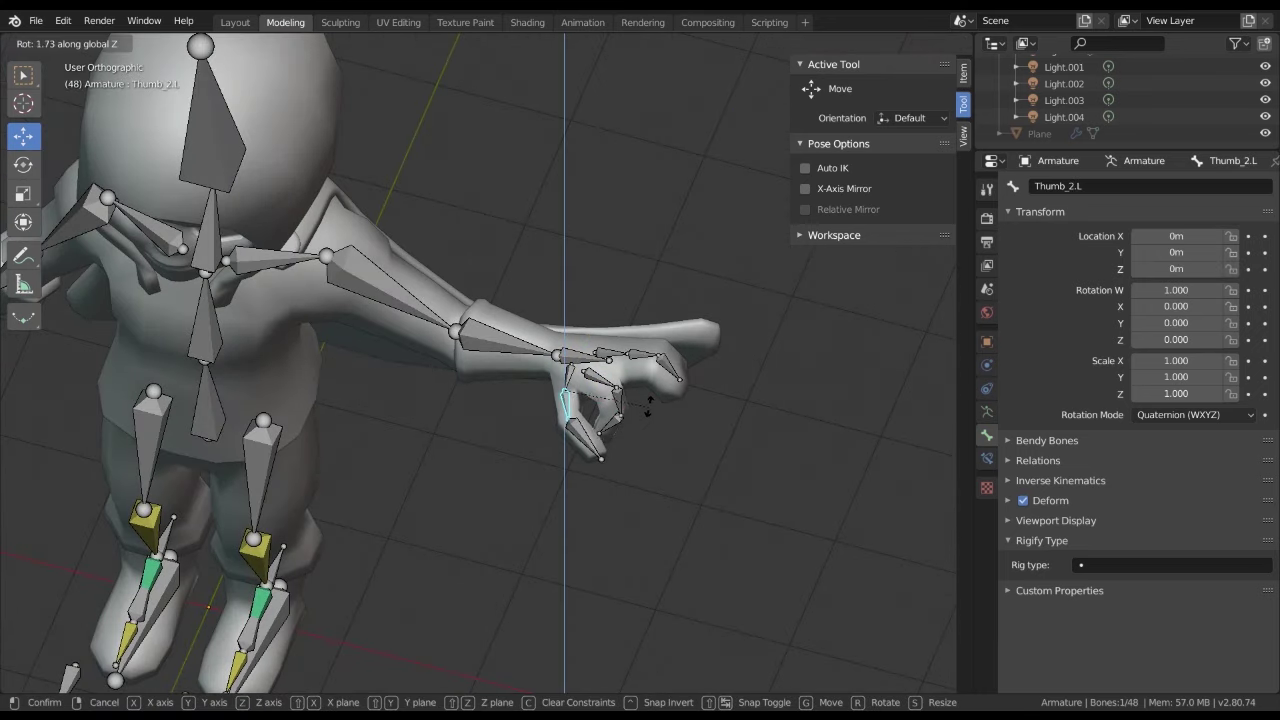
left_click(528, 489)
scroll(528, 489, "down", 2)
scroll(528, 489, "up", 4)
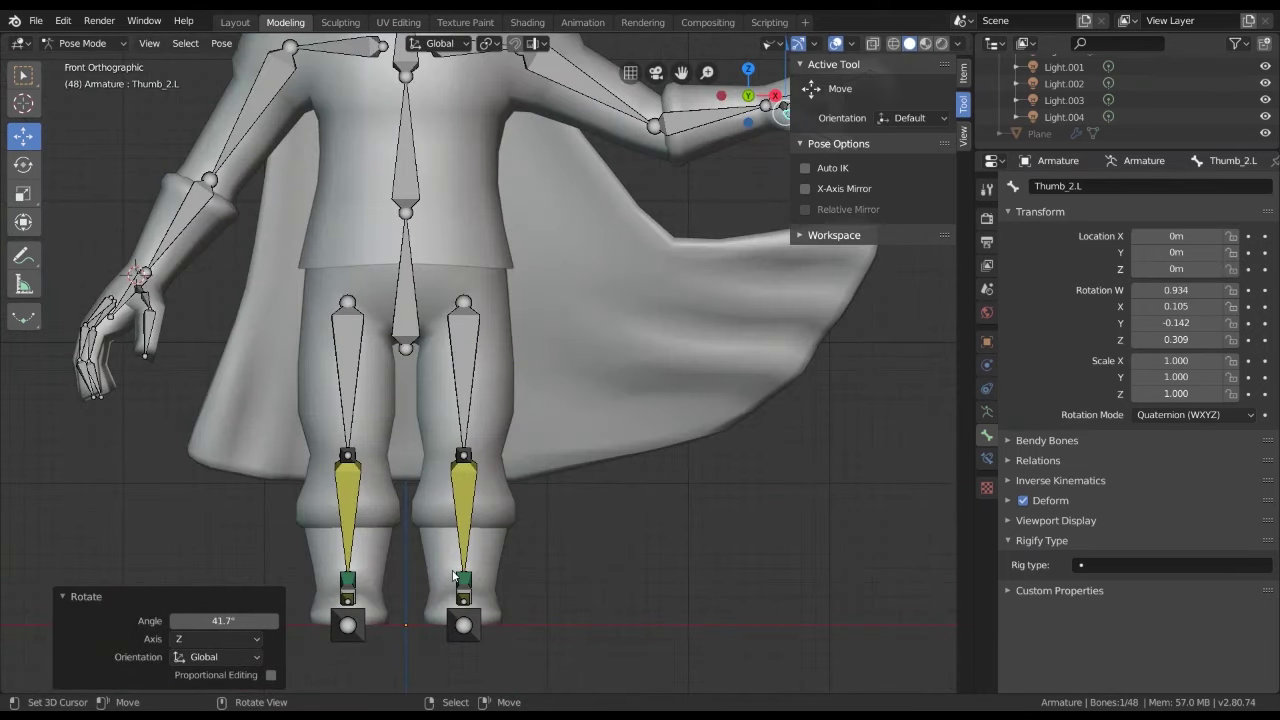
Raise the left foot control to lift the leg, undoing the right foot's move
left_click(466, 626)
mouse_move(466, 626)
left_mouse_down()
mouse_move(510, 534)
mouse_move(542, 543)
left_mouse_up()
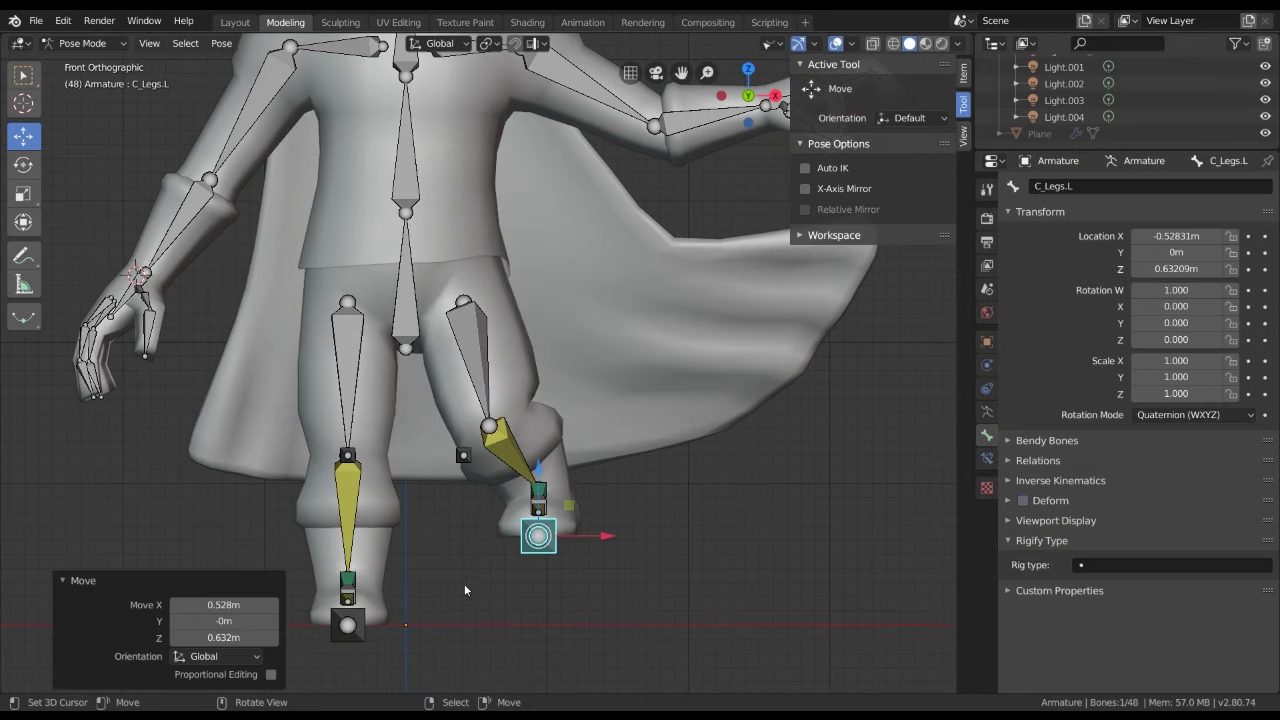
left_click(357, 634)
left_click_drag(357, 637, 293, 594)
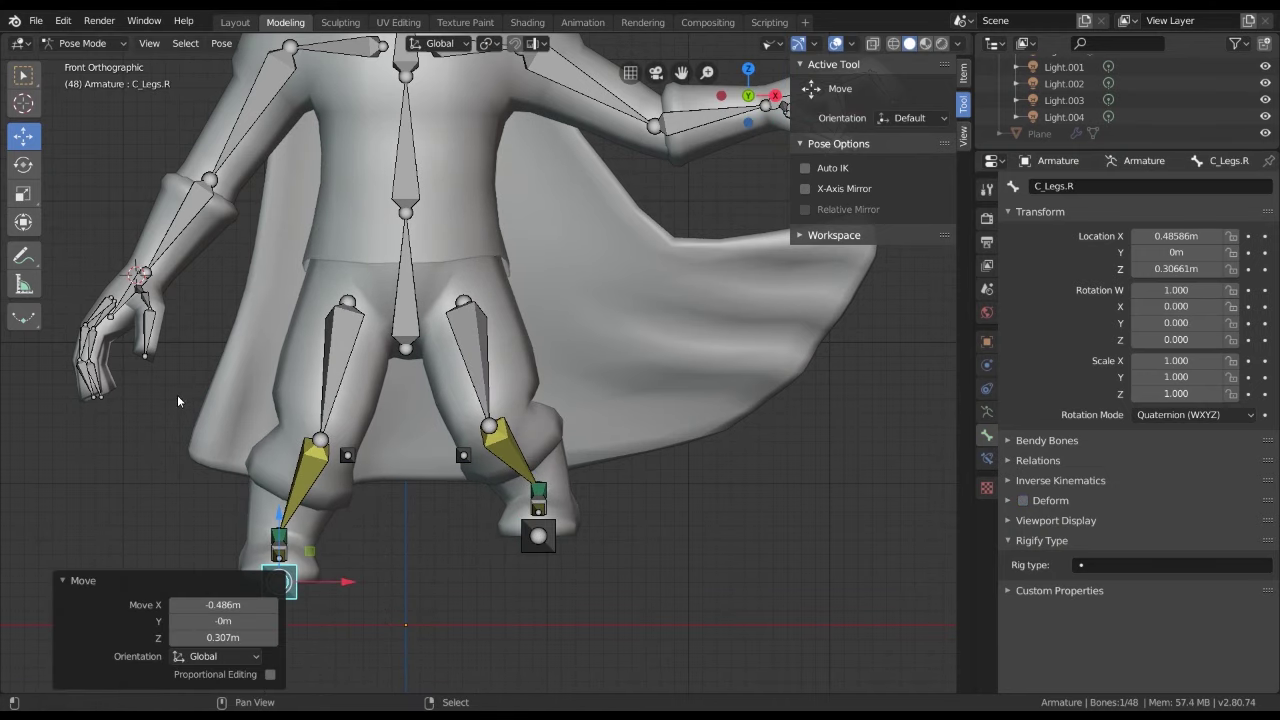
key("ctrl+z")
left_click_drag(541, 538, 540, 540)
From the side view, rotate the lower left leg and hide the yellow FK leg bone layer
key("KP_3")
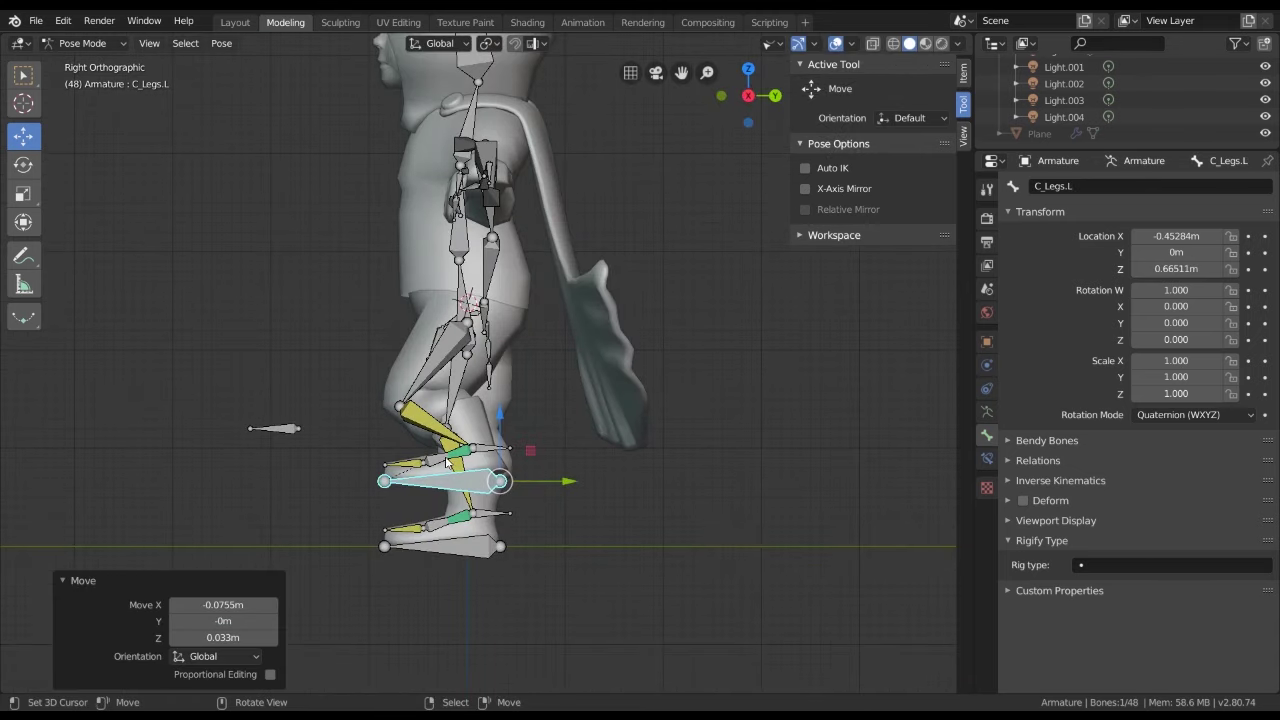
left_click(447, 460)
key("r")
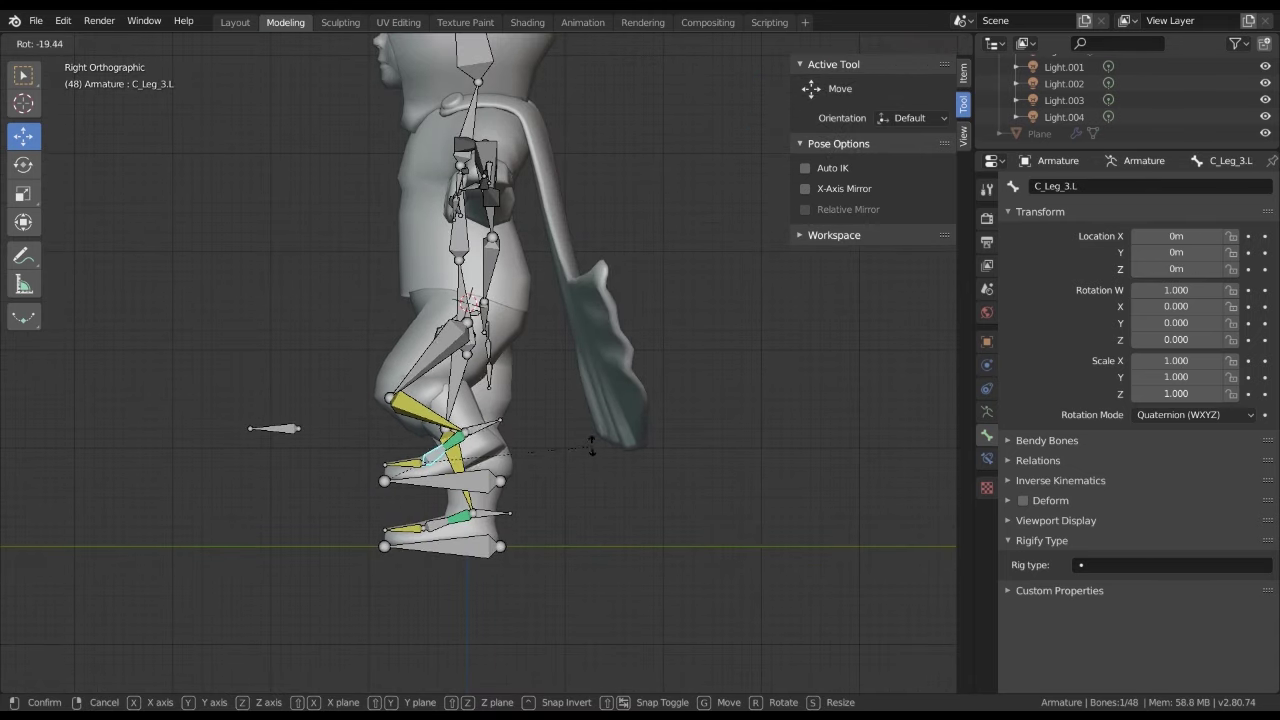
left_click(592, 450)
left_click(988, 414)
left_click(1030, 280)
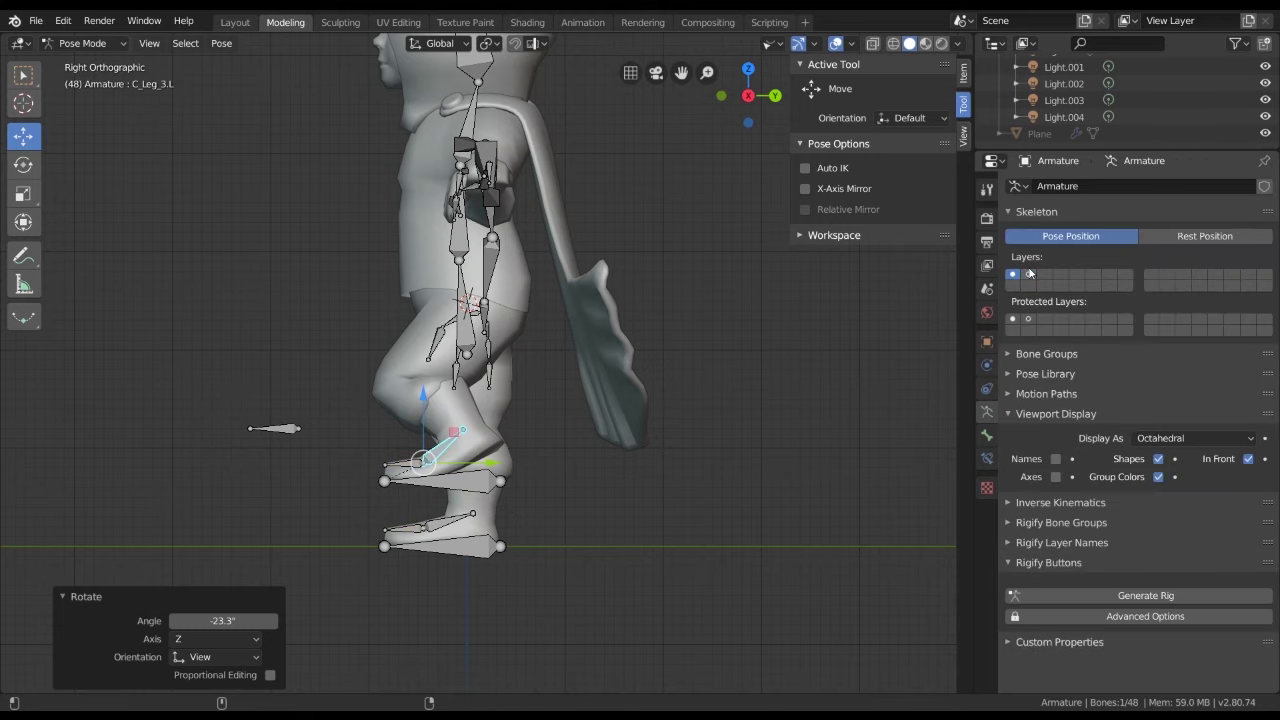
left_click(985, 438)
key("r")
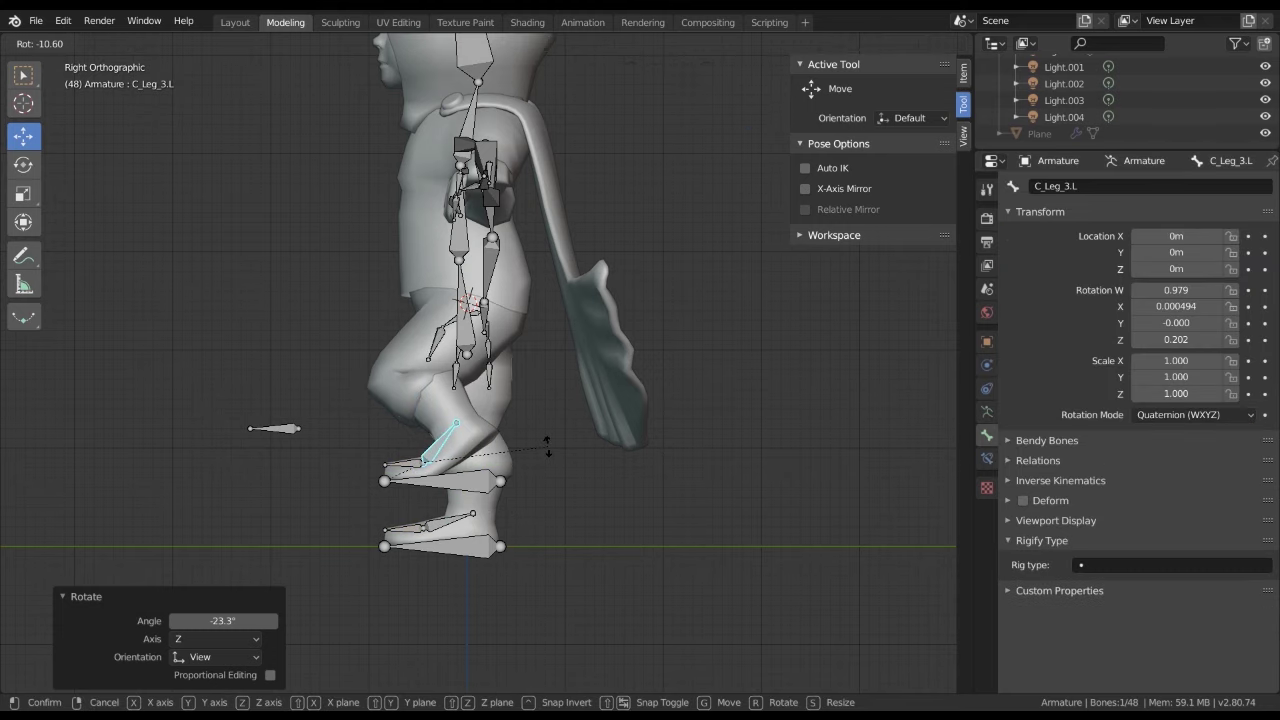
left_click(538, 450)
Box-select the posed left arm and leg bones through the wireframe view
key("KP_1")
left_click(534, 345)
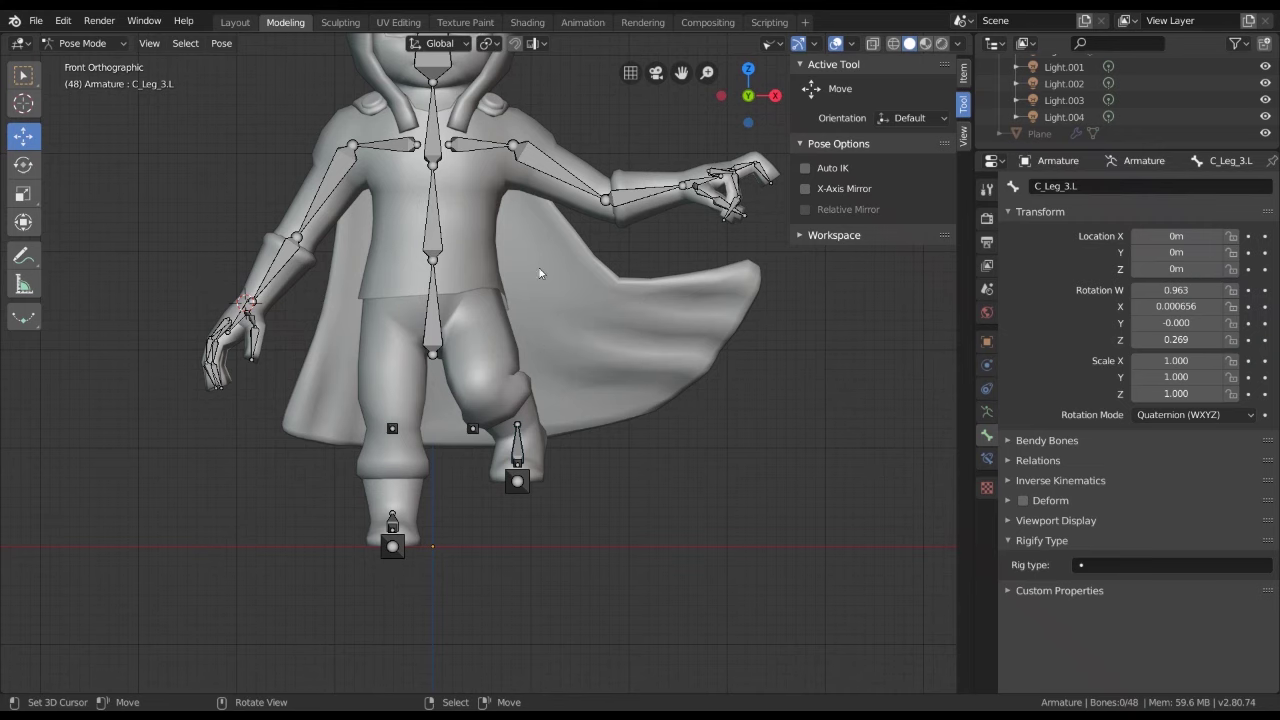
scroll(600, 239, "down", 3)
key("shift+z")
key("n")
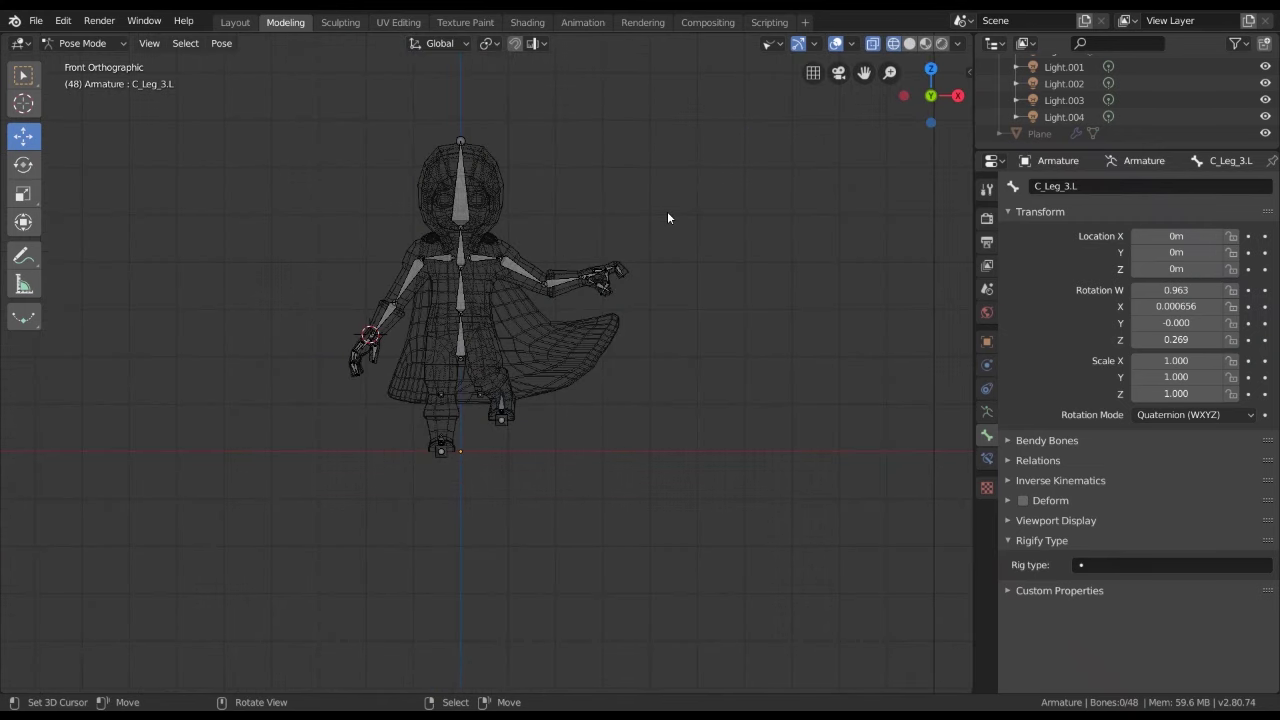
key("b")
left_click_drag(667, 212, 476, 499)
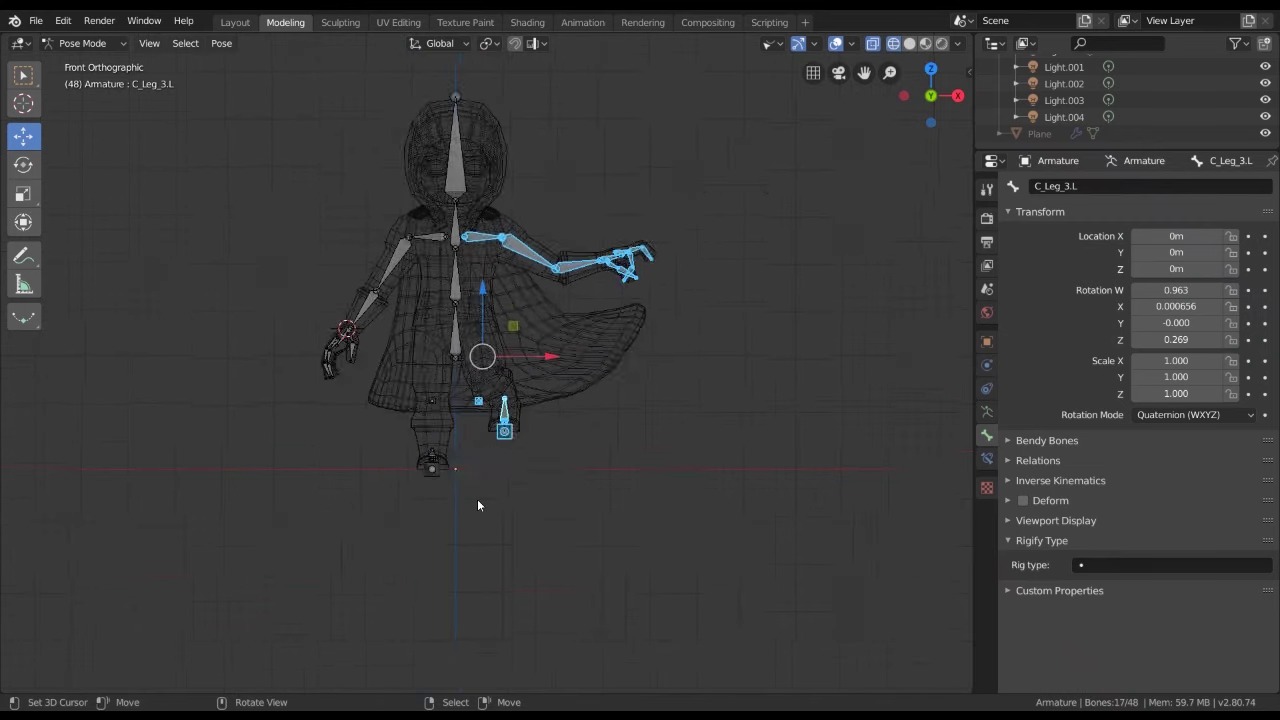
scroll(477, 499, "up", 5)
key("shift+z")
scroll(527, 474, "down", 1)
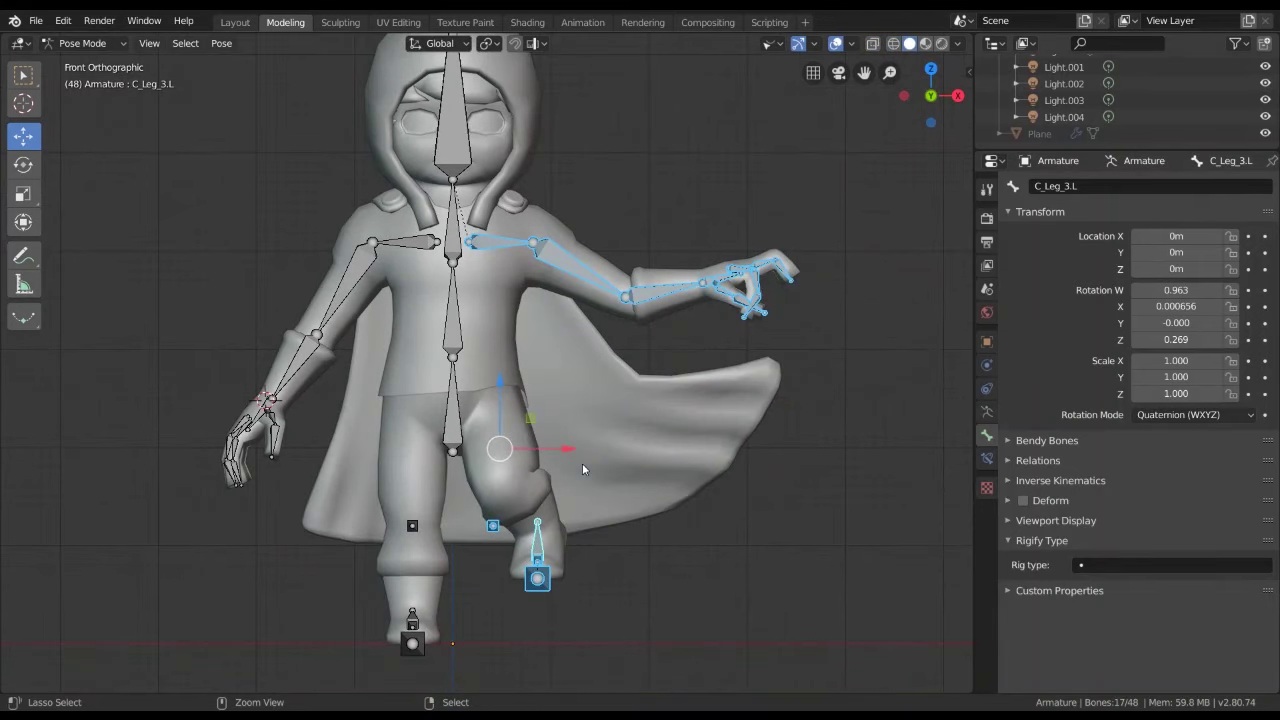
Copy the left-side pose and paste it flipped onto the right side
key("ctrl+c")
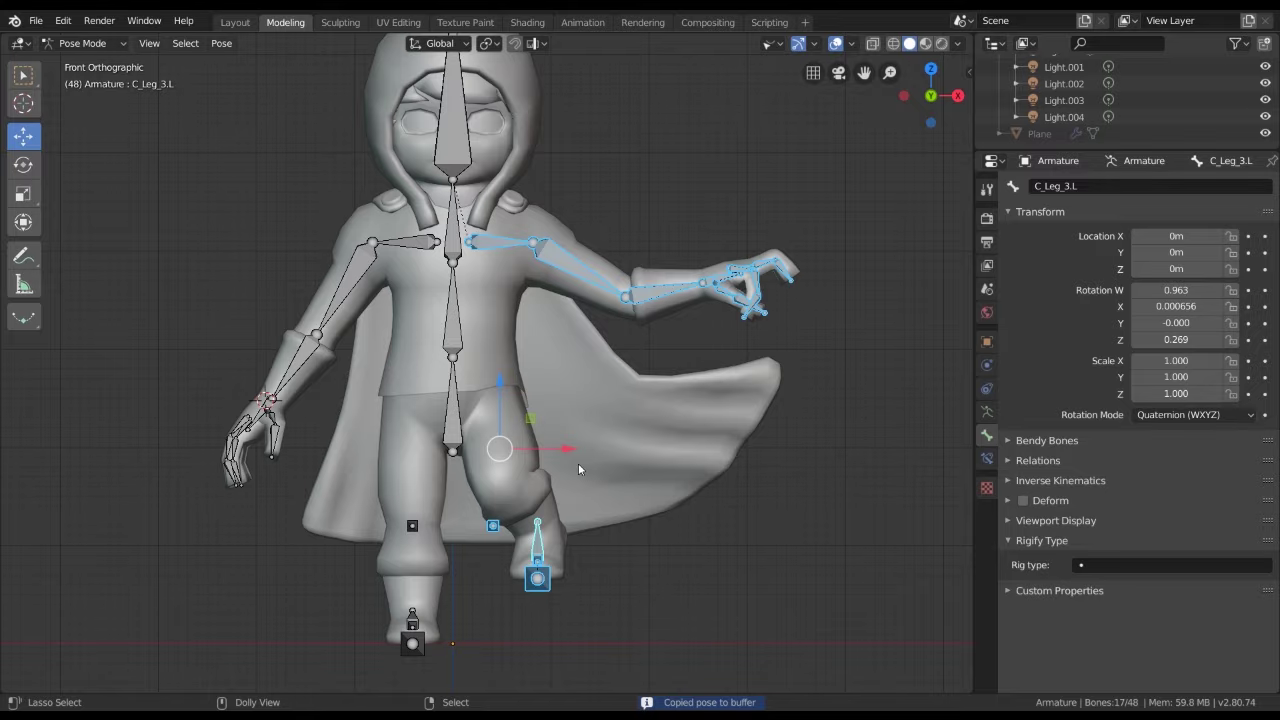
key("ctrl+shift+v")
mouse_move(578, 463)
middle_mouse_down()
mouse_move(578, 499)
mouse_move(445, 505)
mouse_move(654, 444)
mouse_move(320, 496)
mouse_move(681, 478)
mouse_move(617, 444)
mouse_move(616, 538)
middle_mouse_up()
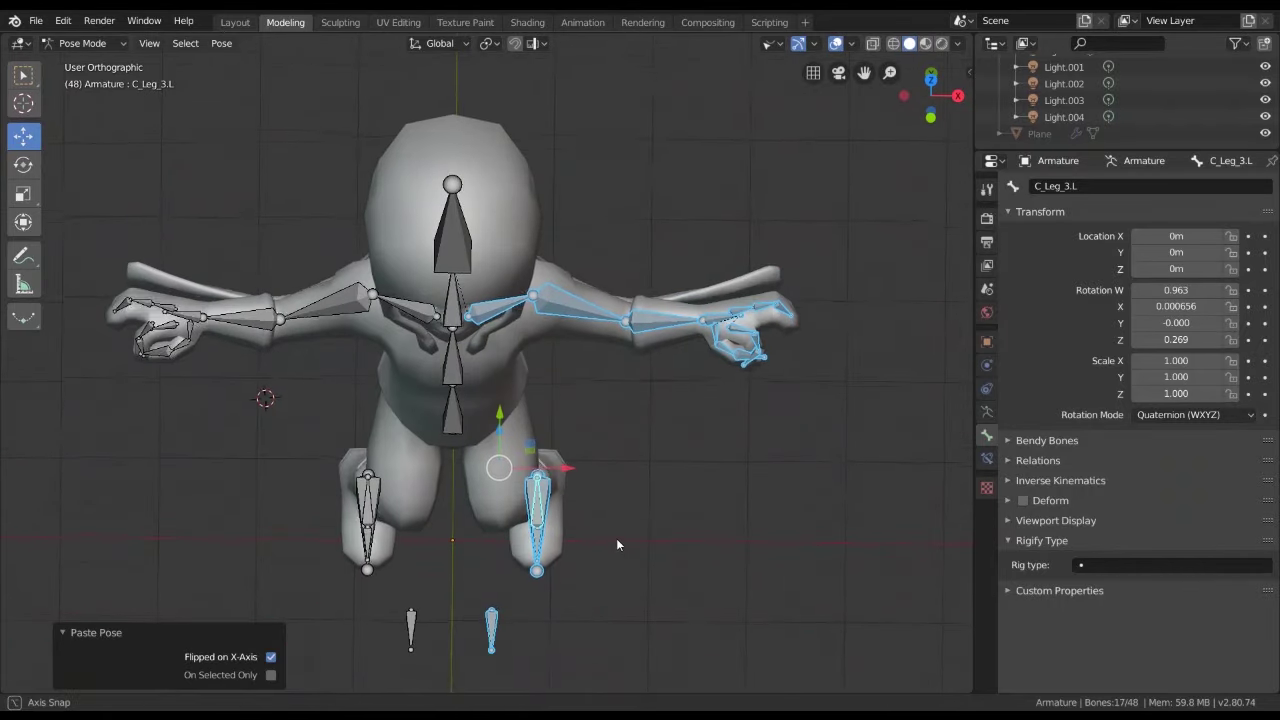
Select all bones and clear their rotations and positions back to the rest pose
key("a")
key("alt")
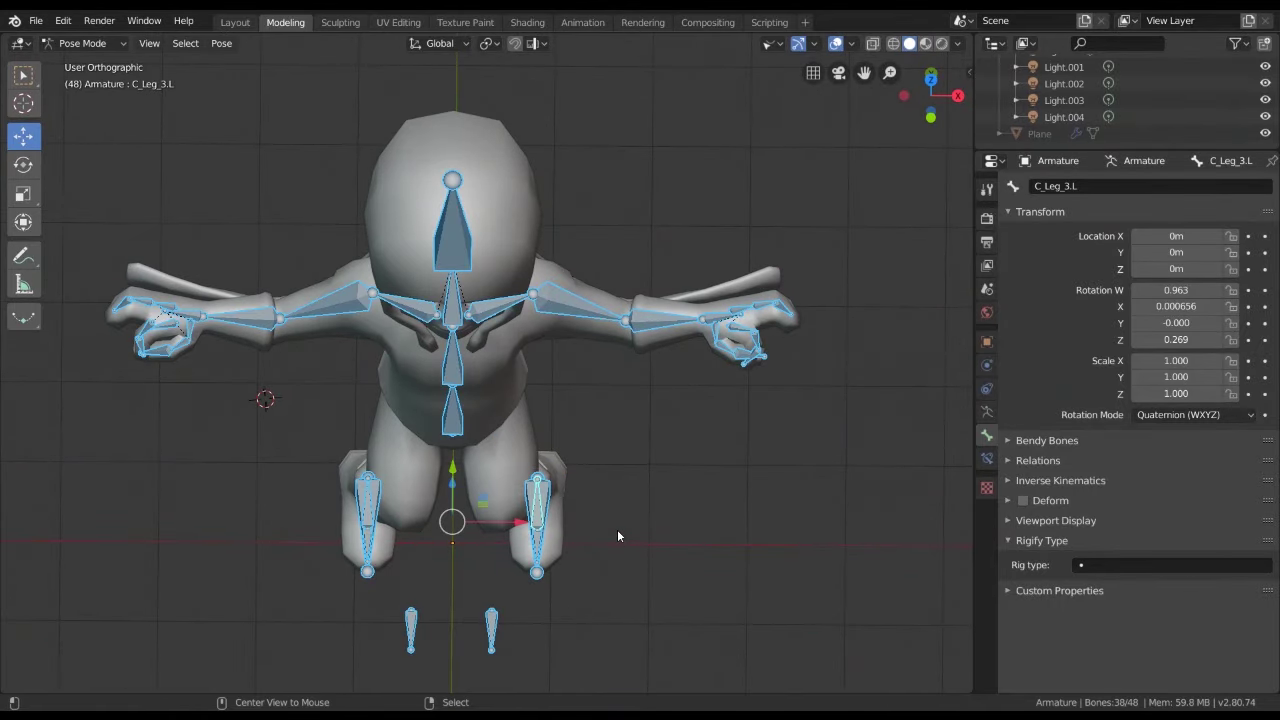
key("KP_1")
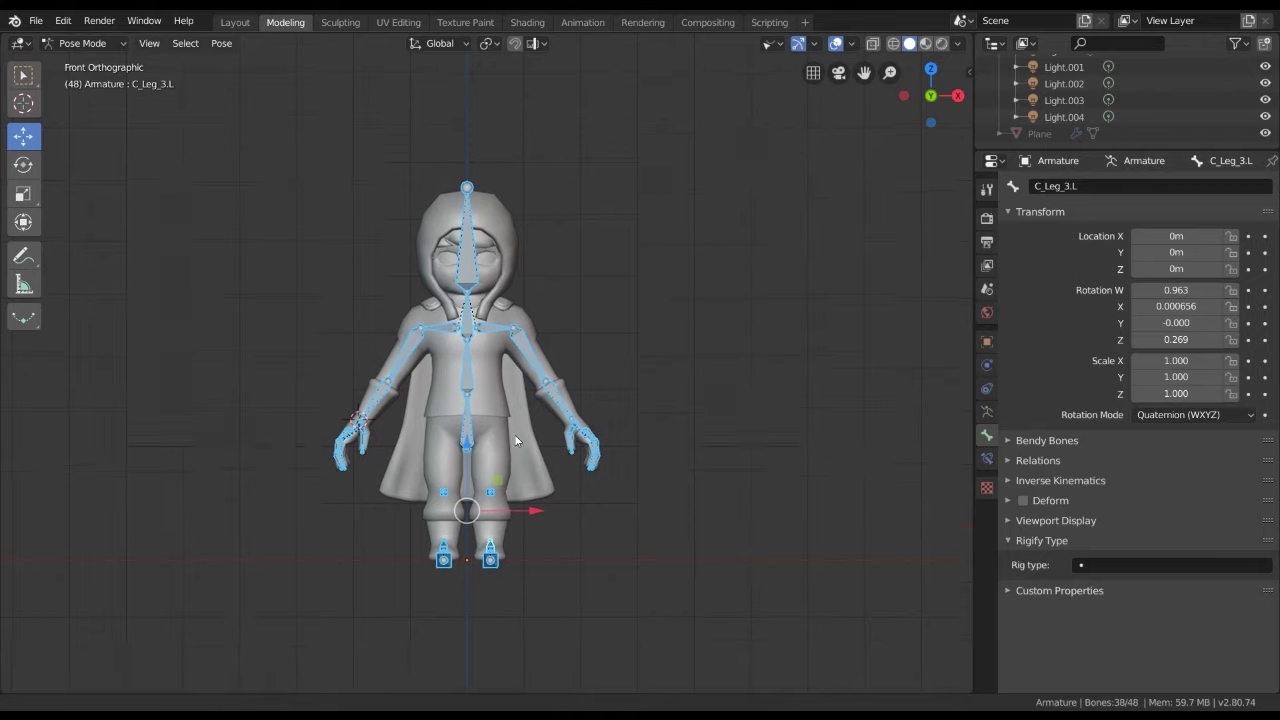
scroll(519, 445, "up", 5)
scroll(519, 445, "down", 5)
mouse_move(519, 445)
middle_mouse_down()
mouse_move(594, 480)
mouse_move(628, 455)
middle_mouse_up()
key("shift+z")
key("shift+z")
key("alt+r")
key("alt+a")
key("KP_1")
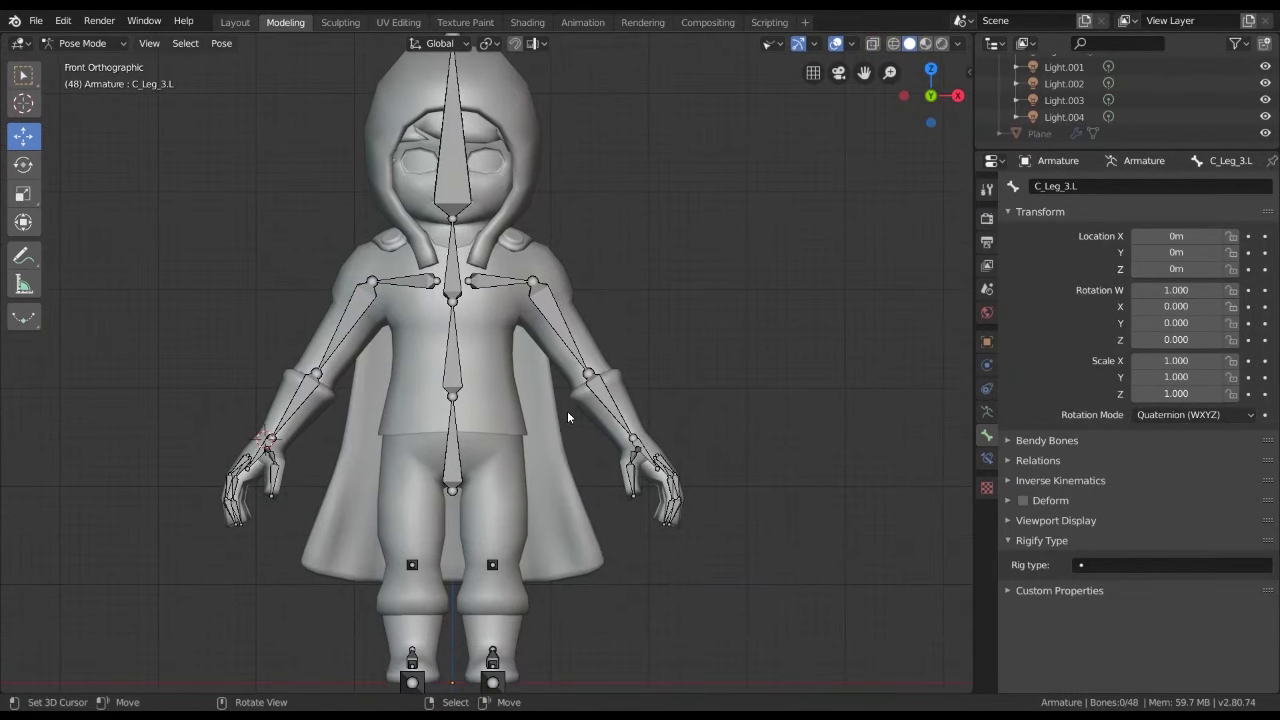
mouse_move(567, 418)
middle_mouse_down()
mouse_move(564, 490)
mouse_move(416, 447)
middle_mouse_up()
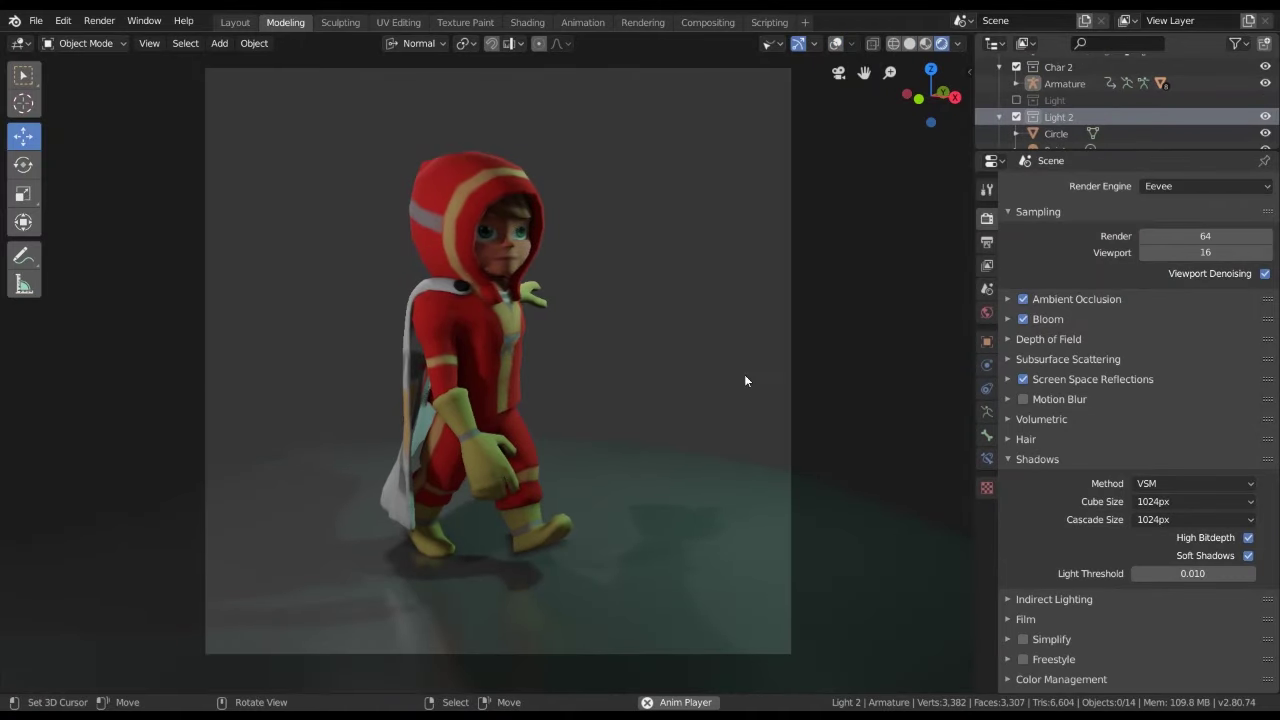